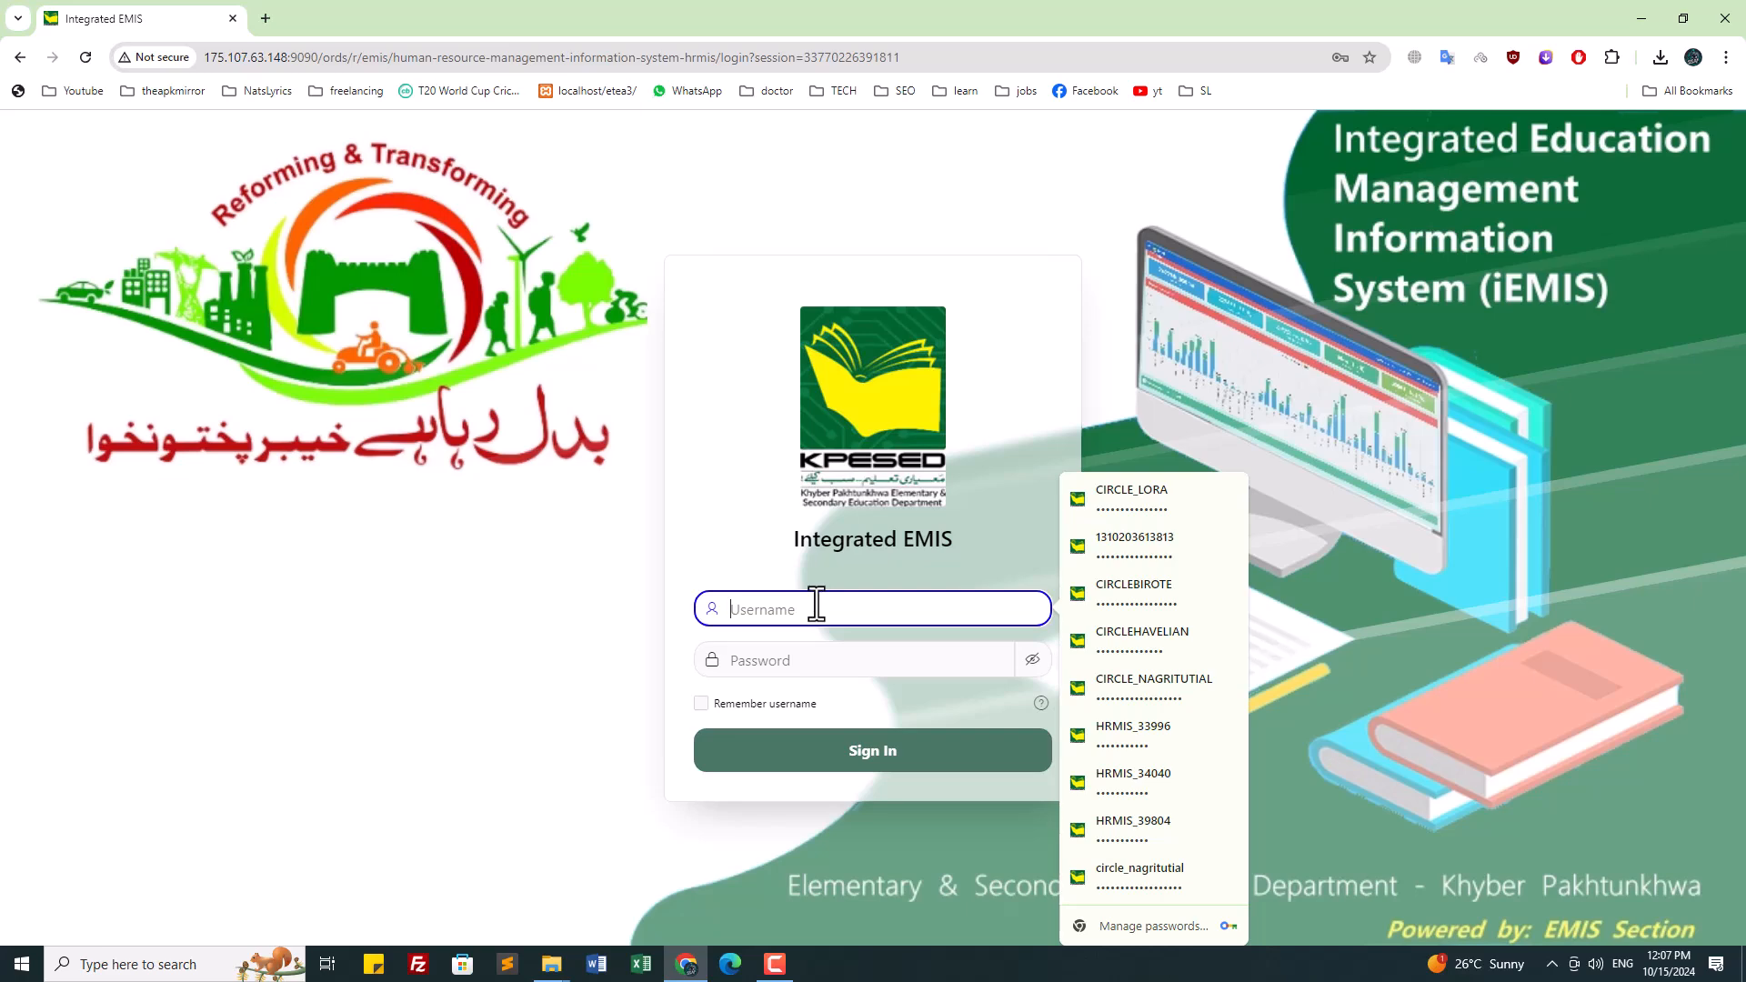
Step: Sign in to Integrated EMIS with the saved admin login, autofilled via the Windows PIN
left_click(1074, 436)
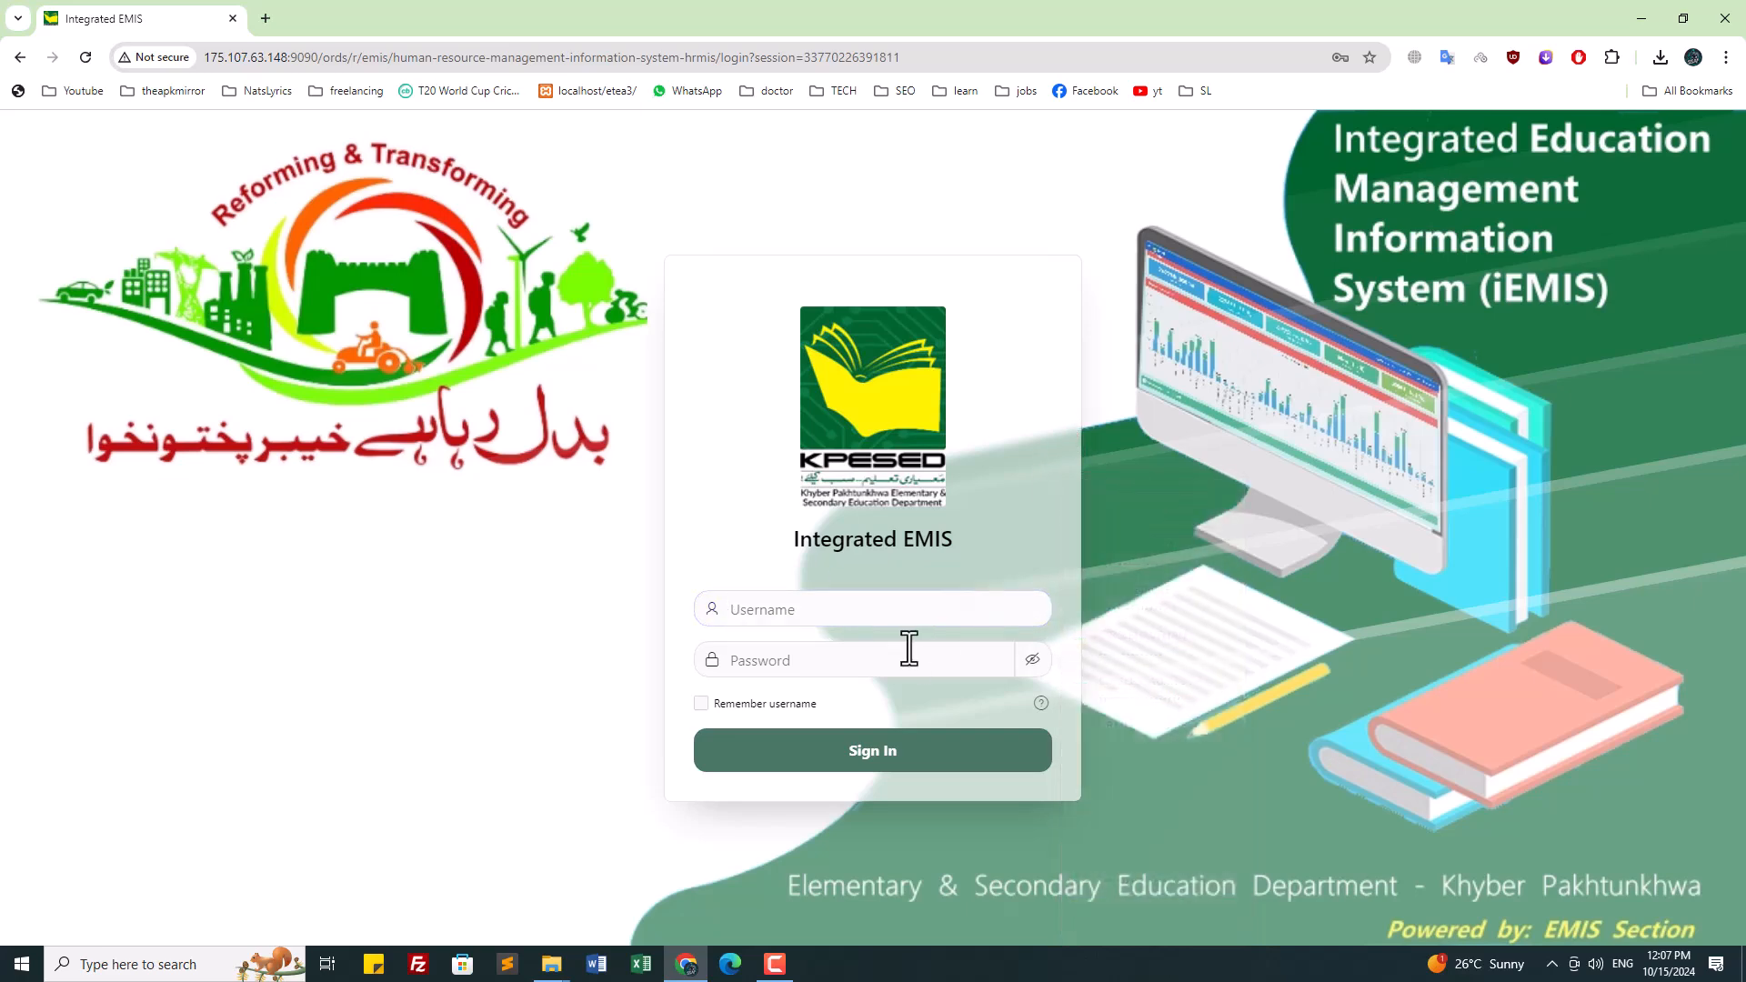
left_click(896, 610)
left_click(1144, 508)
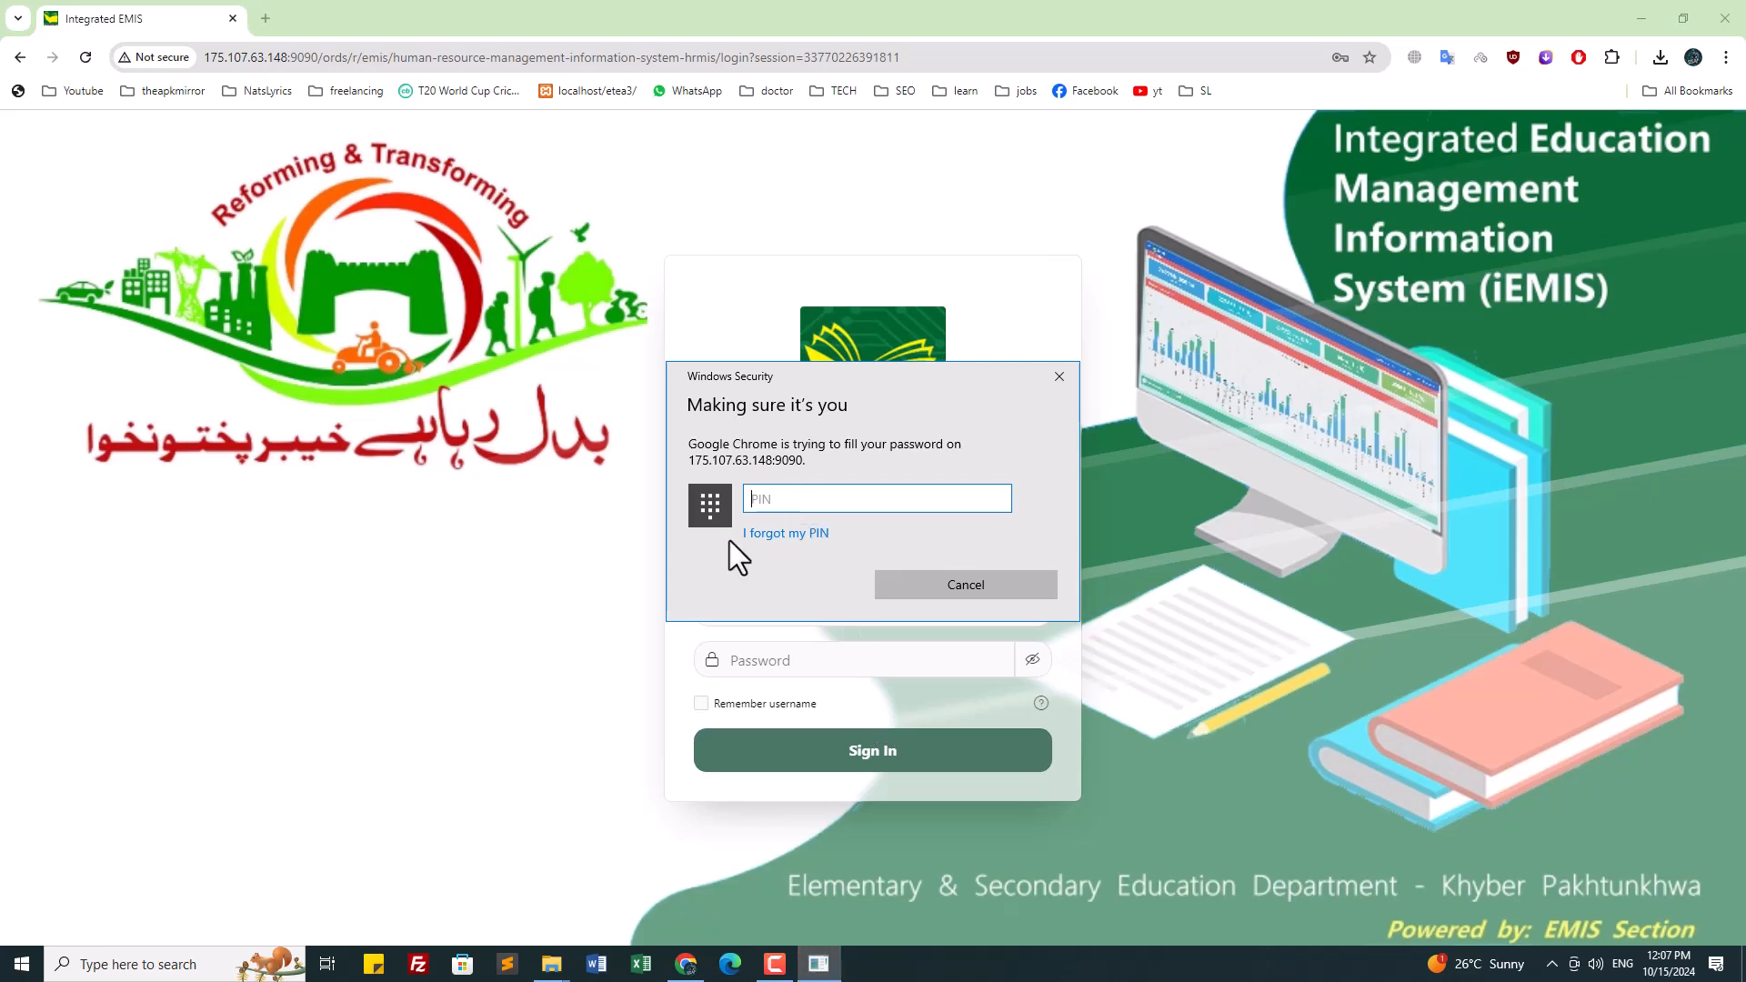
type("••••")
left_click(839, 757)
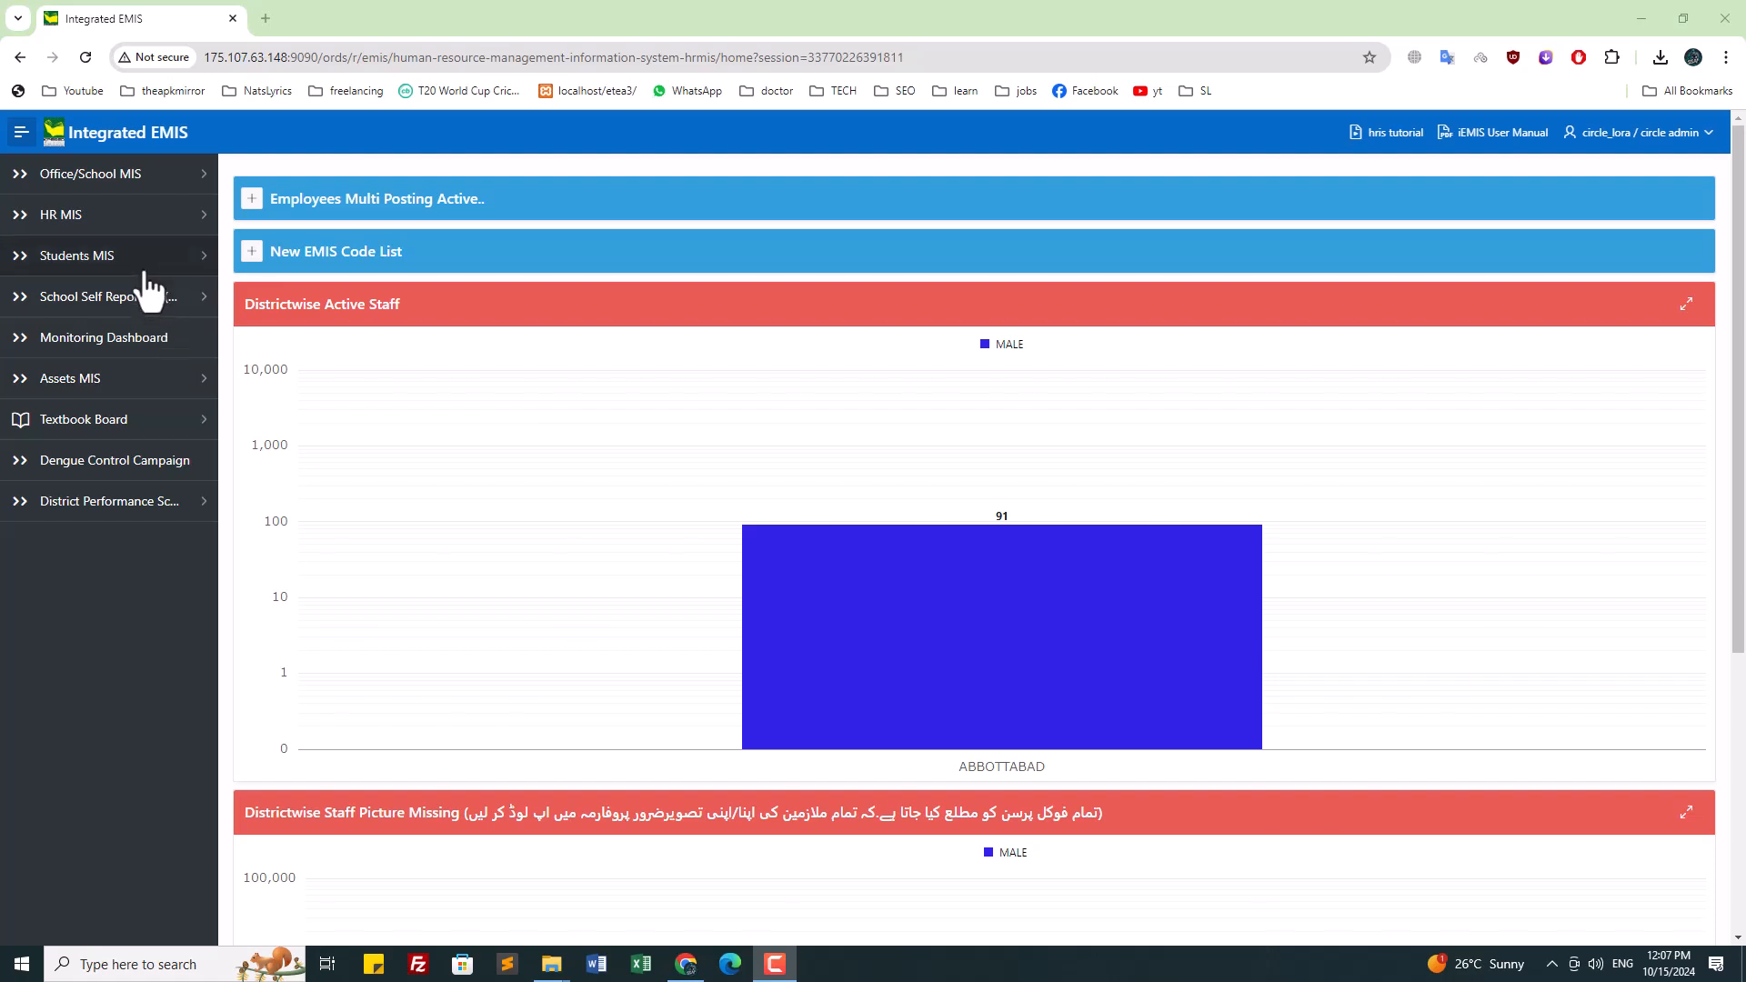
Step: Open Students Profiles and filter the search to school GPS THATH KARAM SHAH
left_click(144, 259)
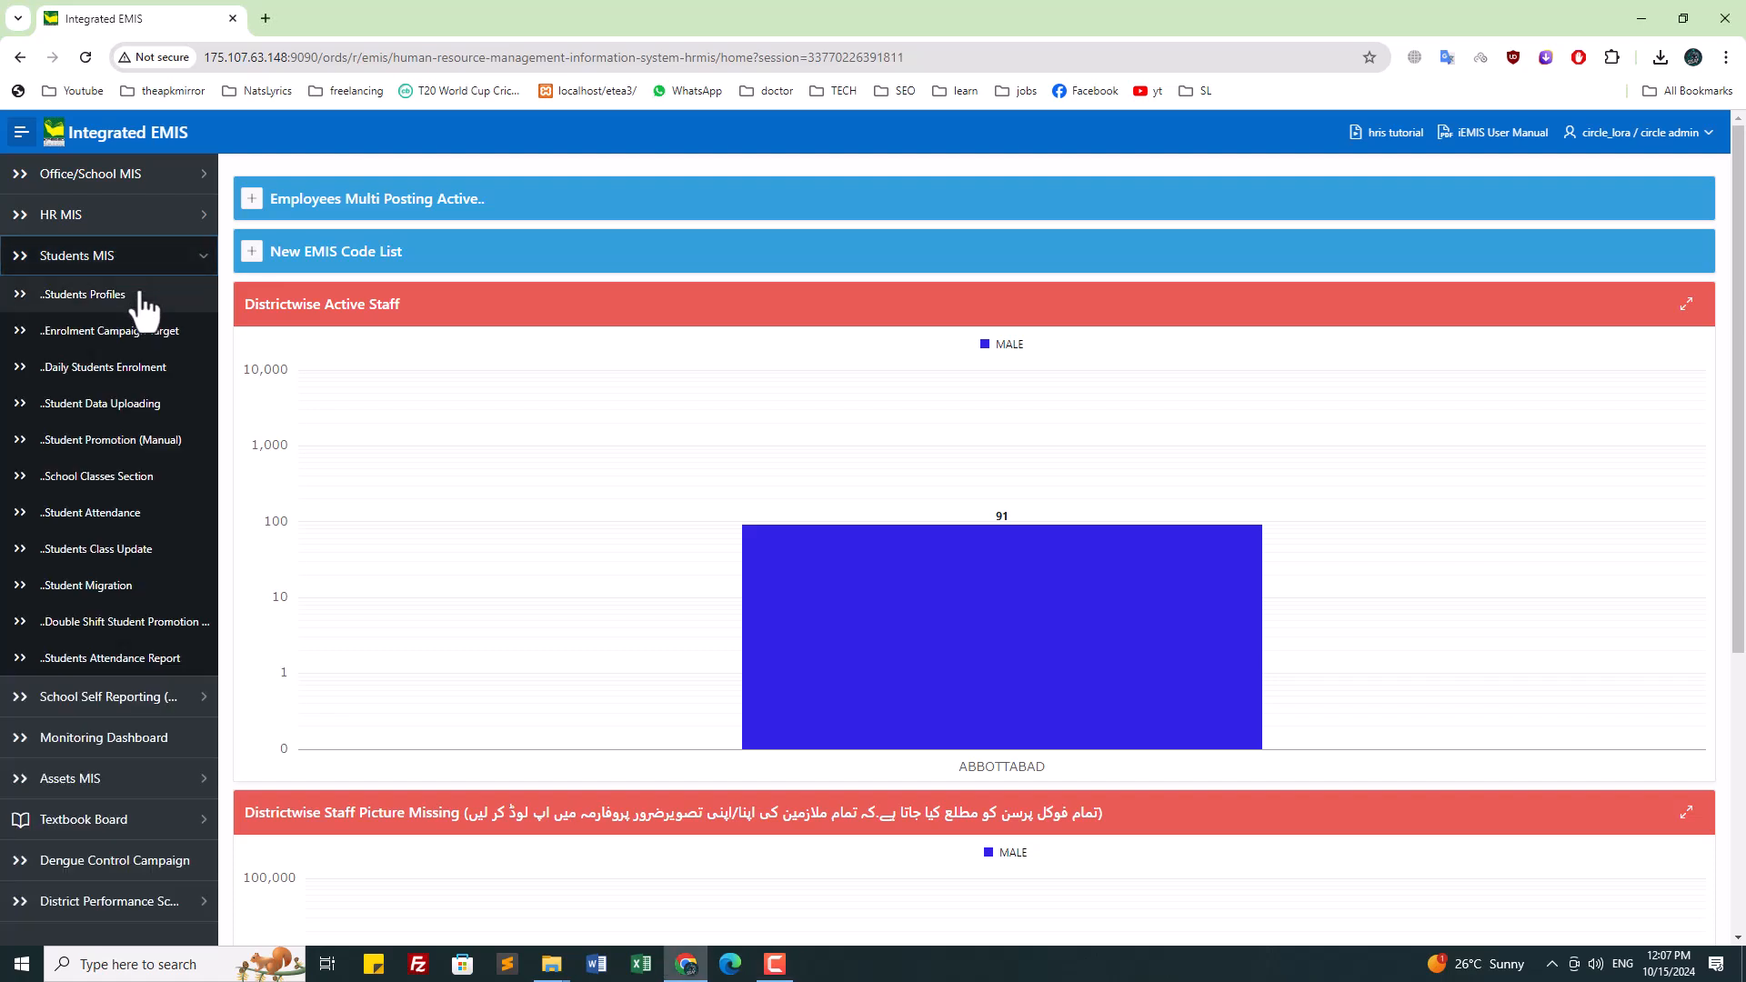
left_click(141, 294)
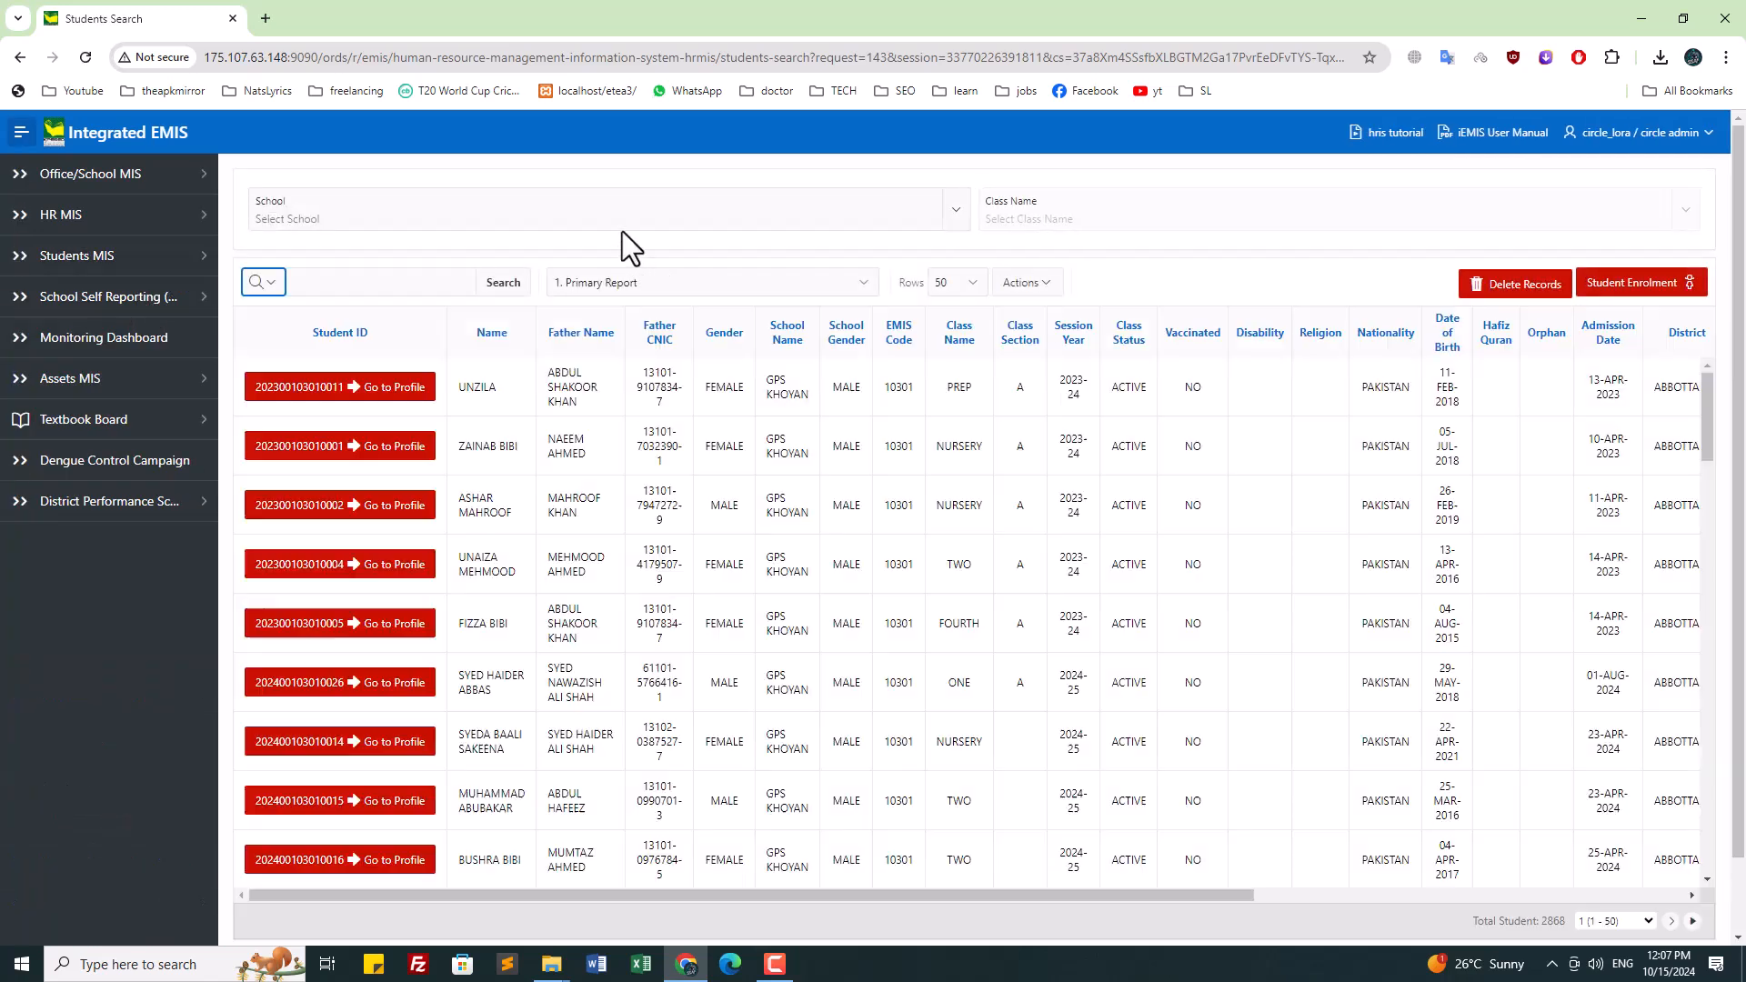
left_click(616, 218)
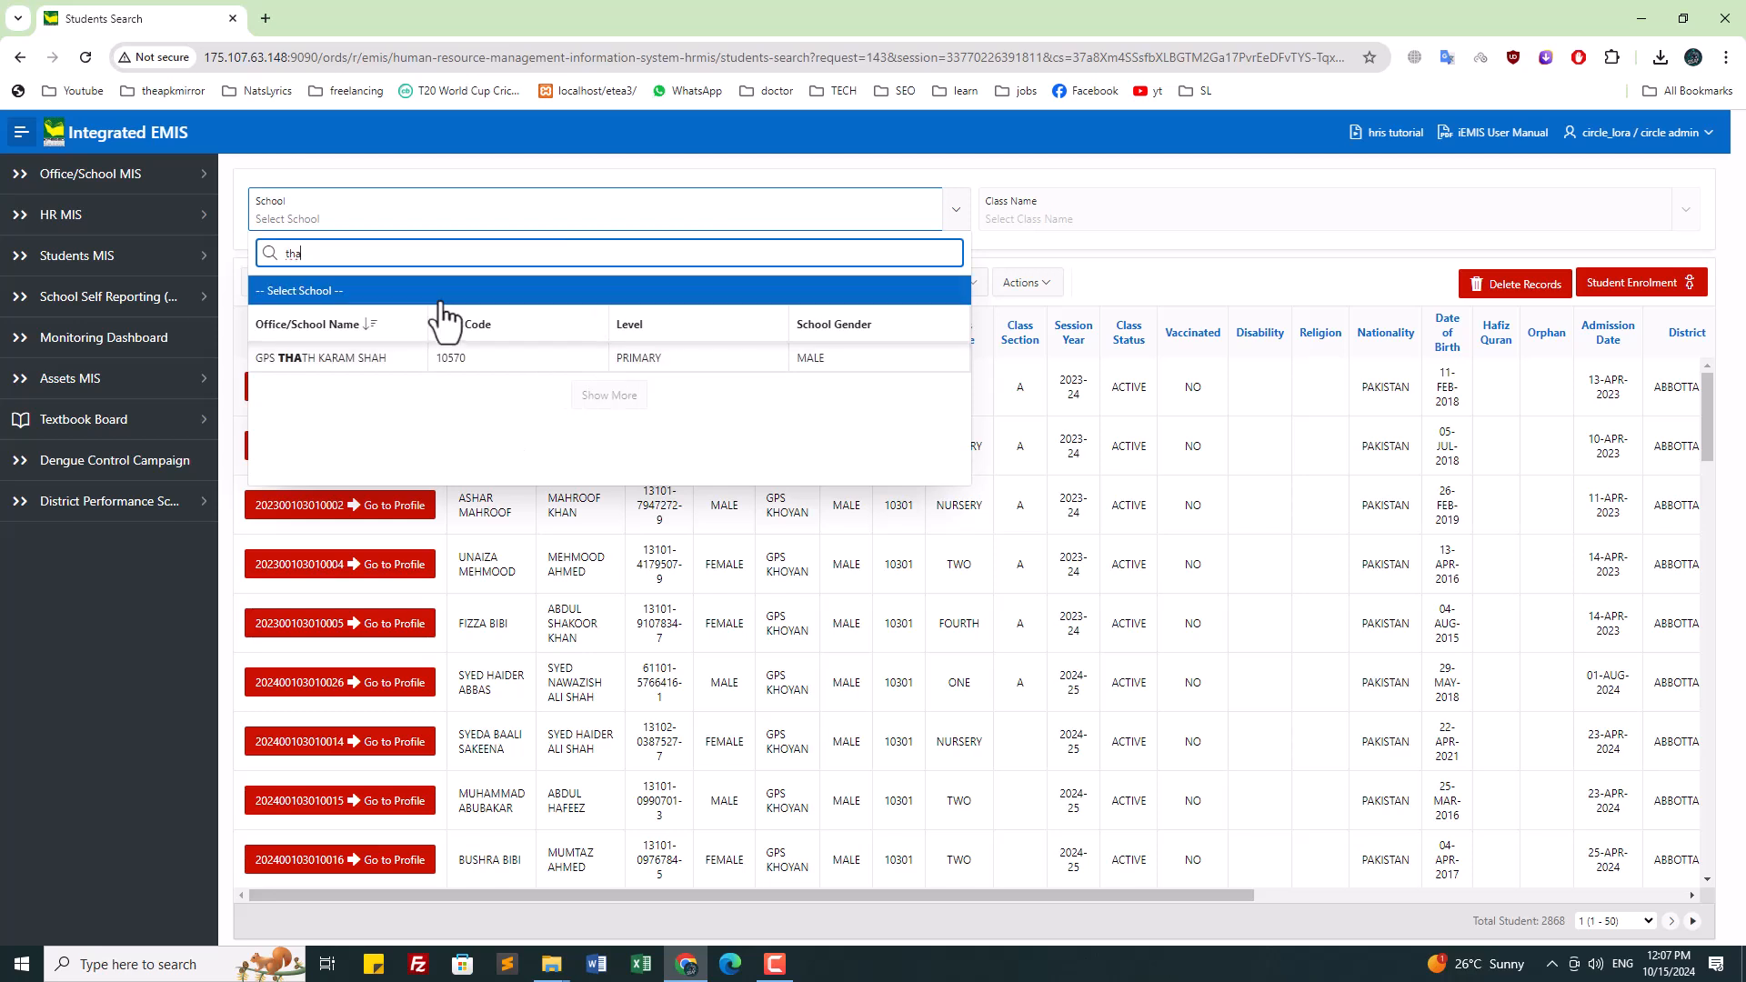
left_click(323, 362)
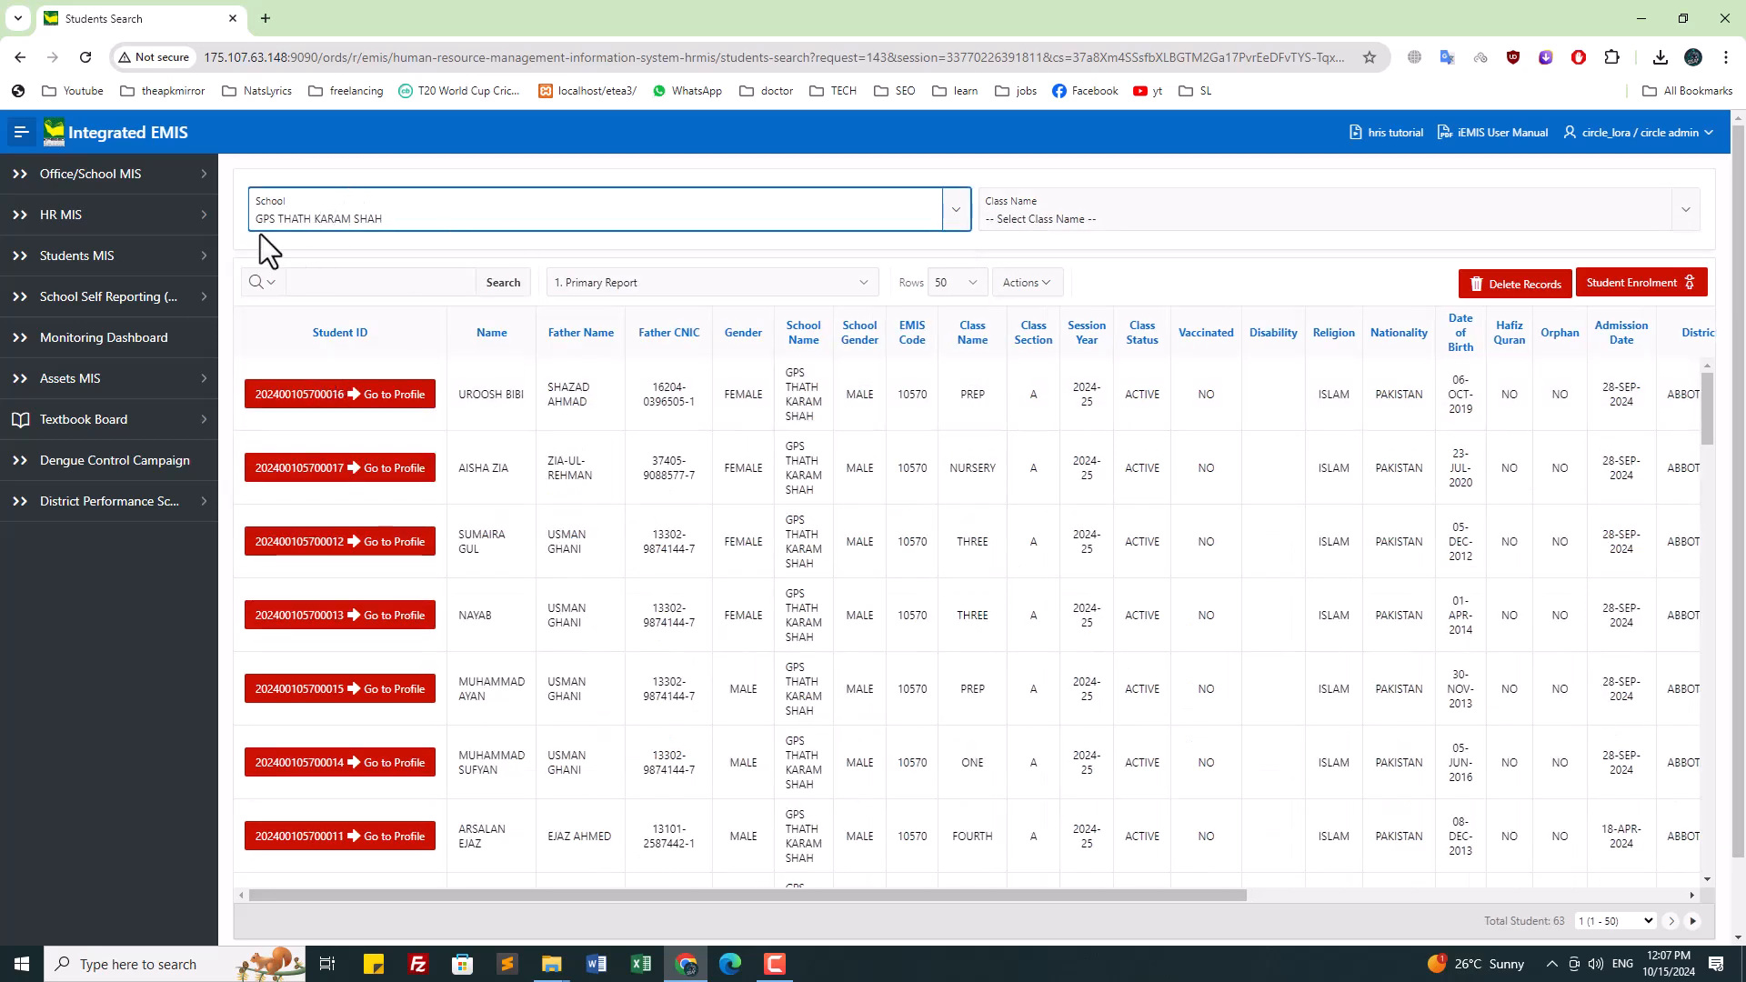
Step: Scroll down to check the total of 63 students and dismiss the translation popup
scroll(901, 491, "down", 7)
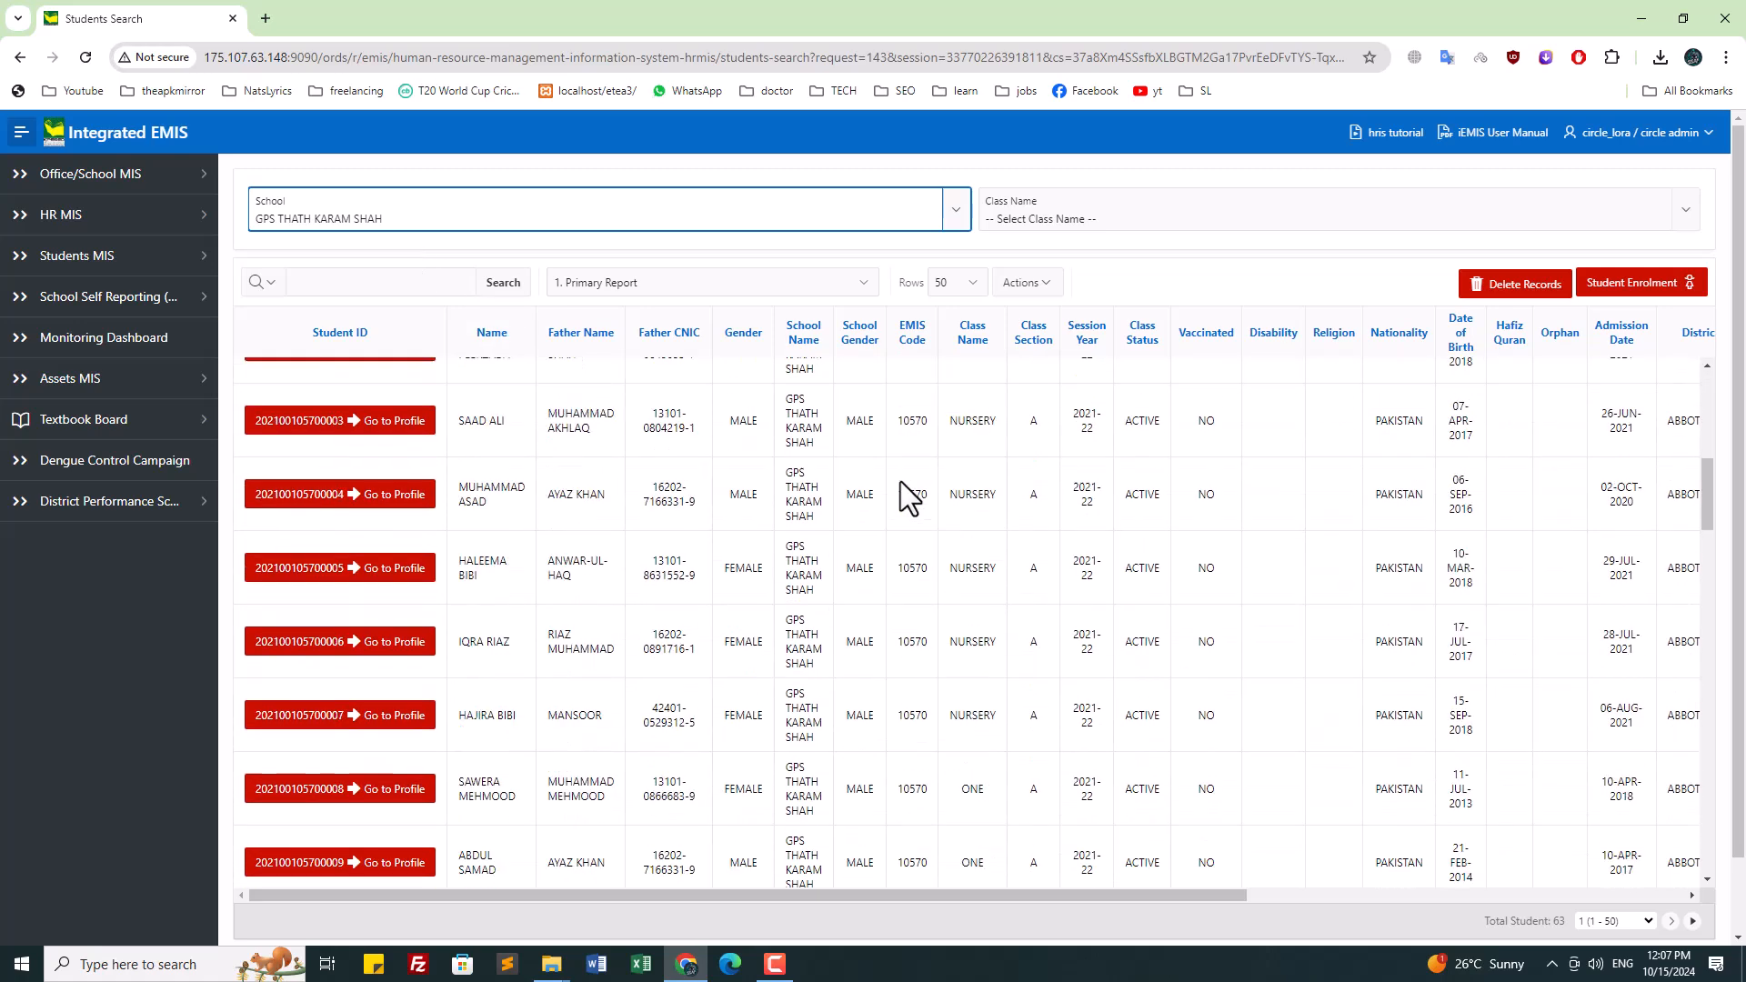
scroll(900, 491, "down", 5)
double_click(1558, 921)
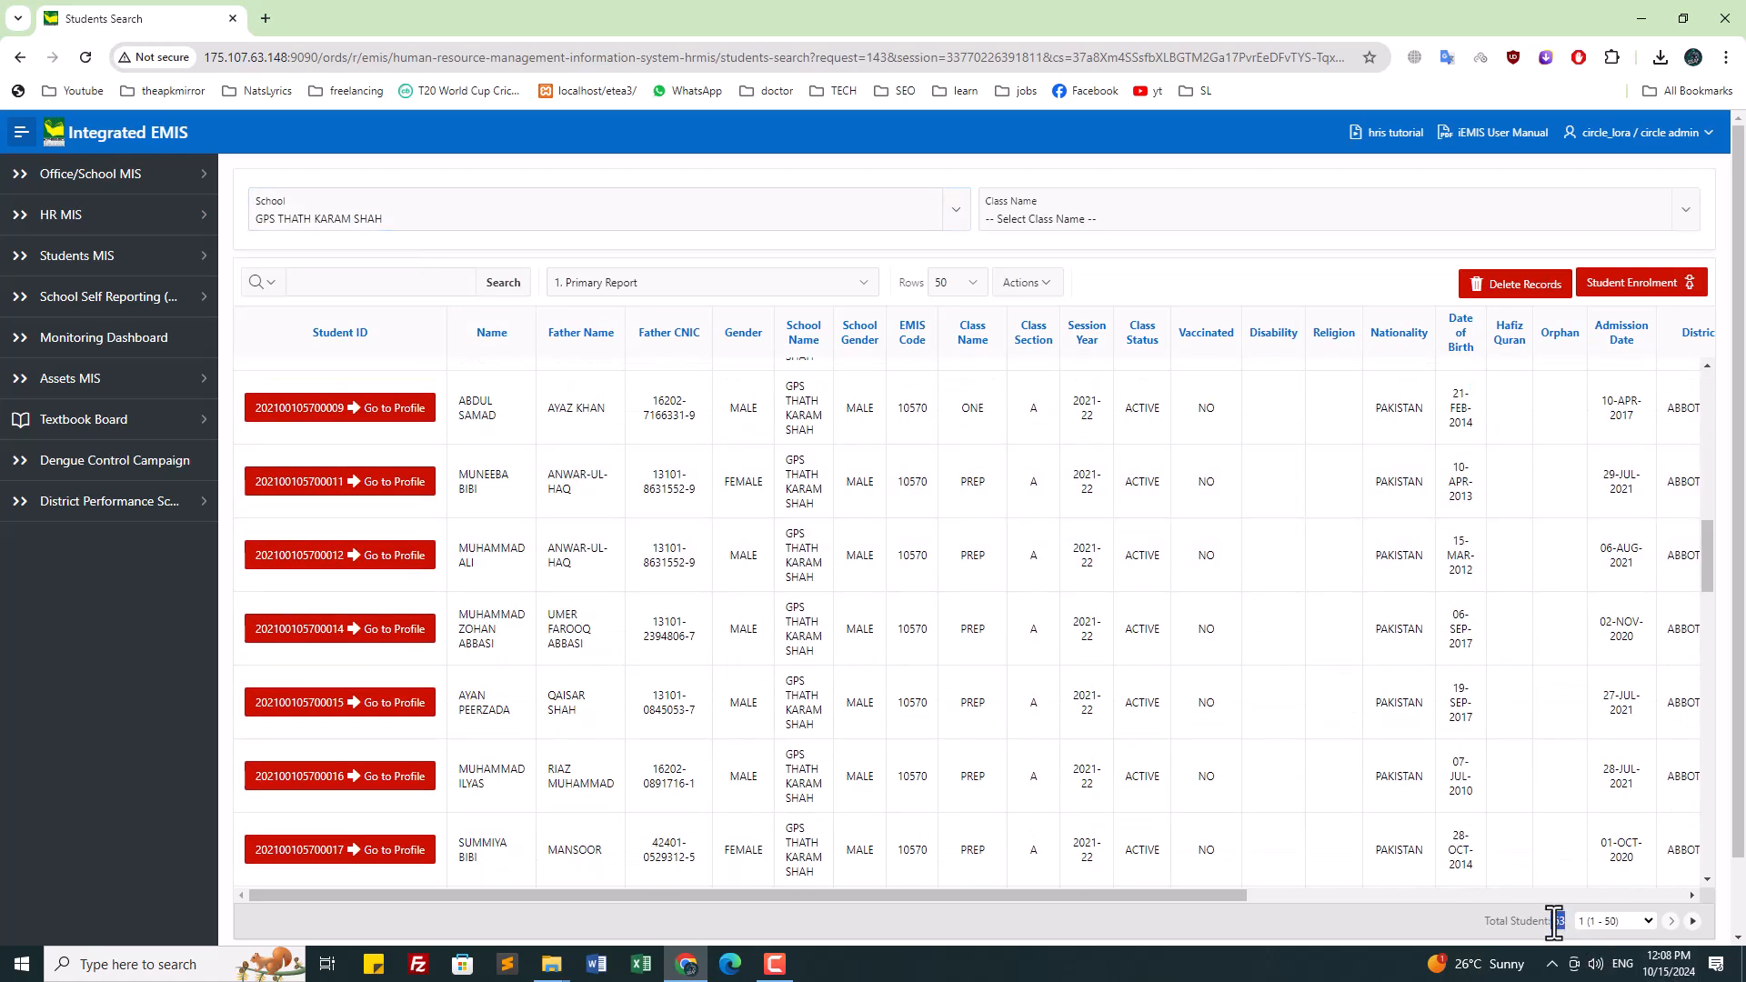
scroll(1555, 920, "down", 1)
left_click_drag(1561, 870, 1568, 884)
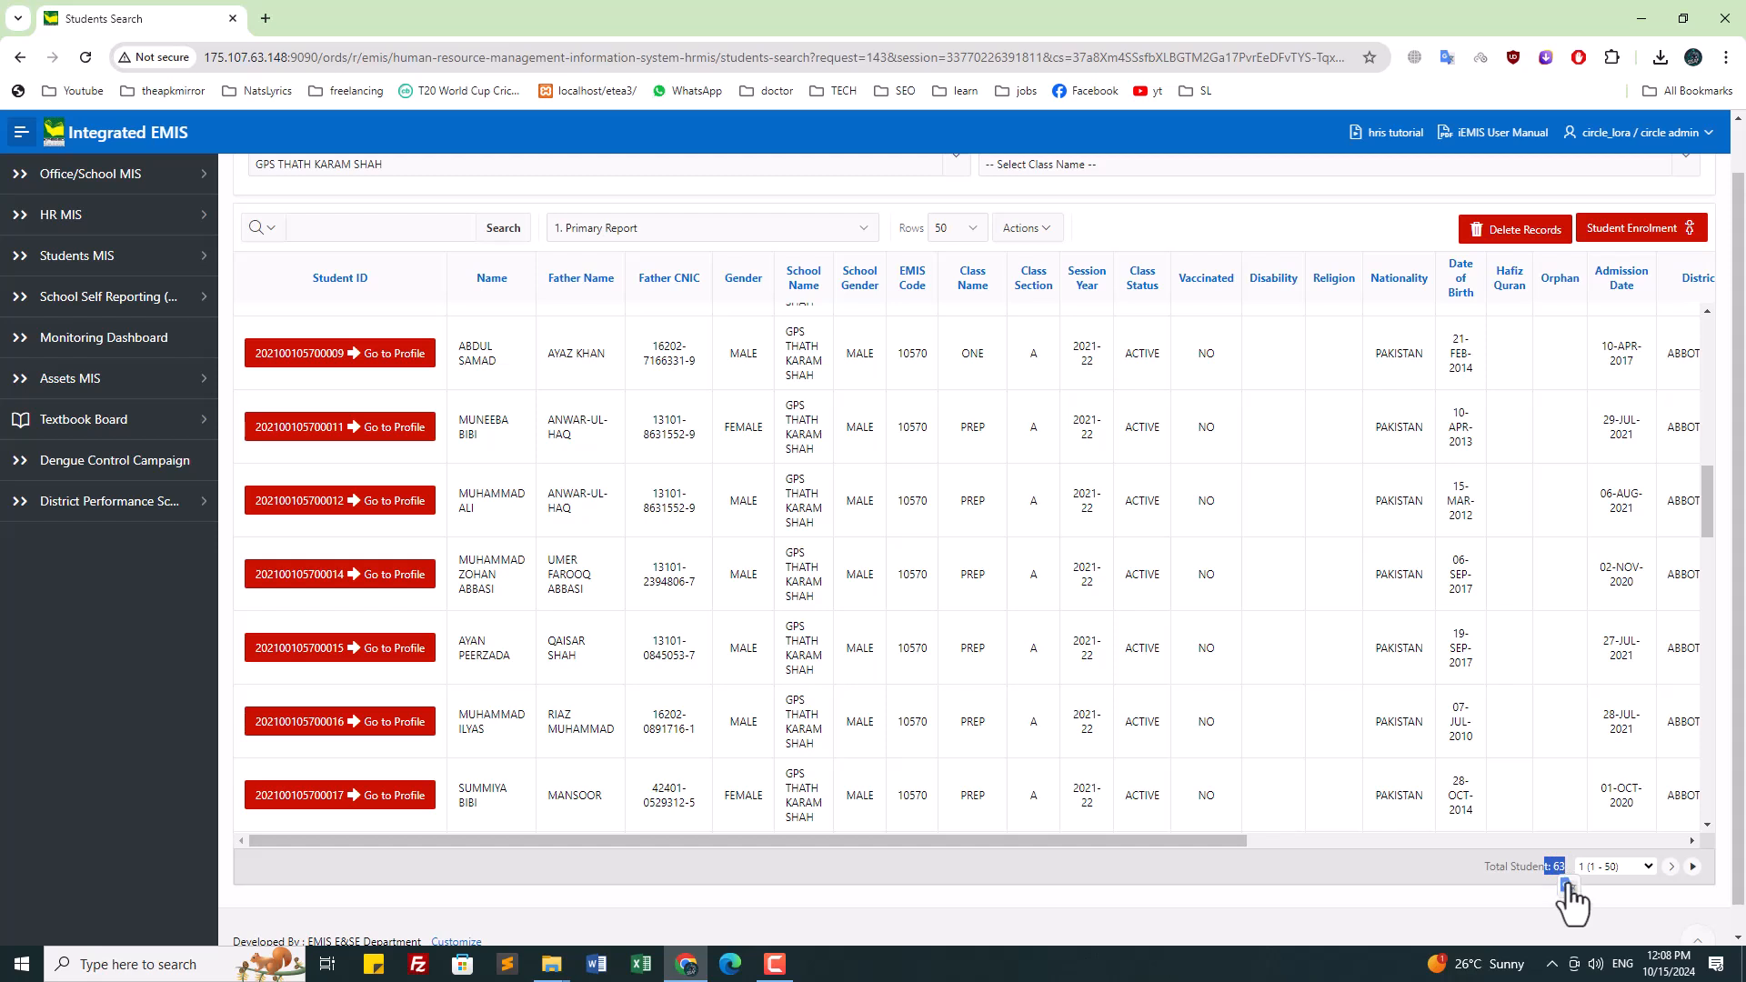
left_click(1554, 893)
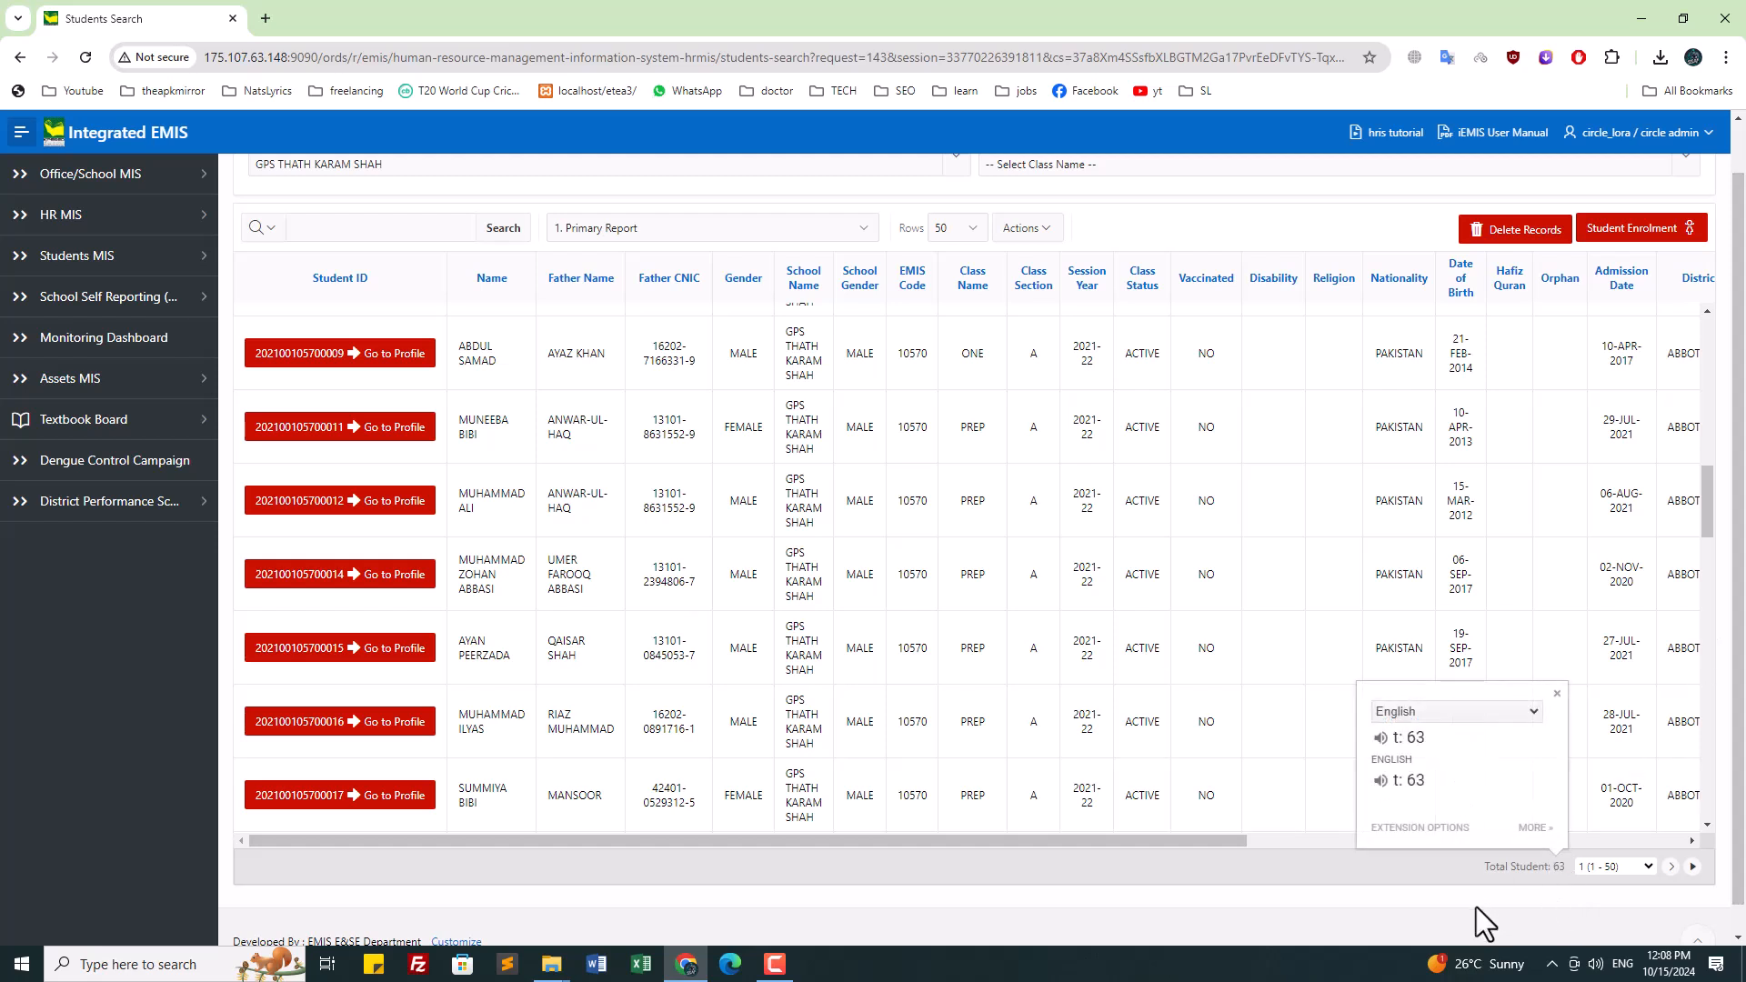
left_click(1421, 895)
scroll(1737, 641, "up", 1)
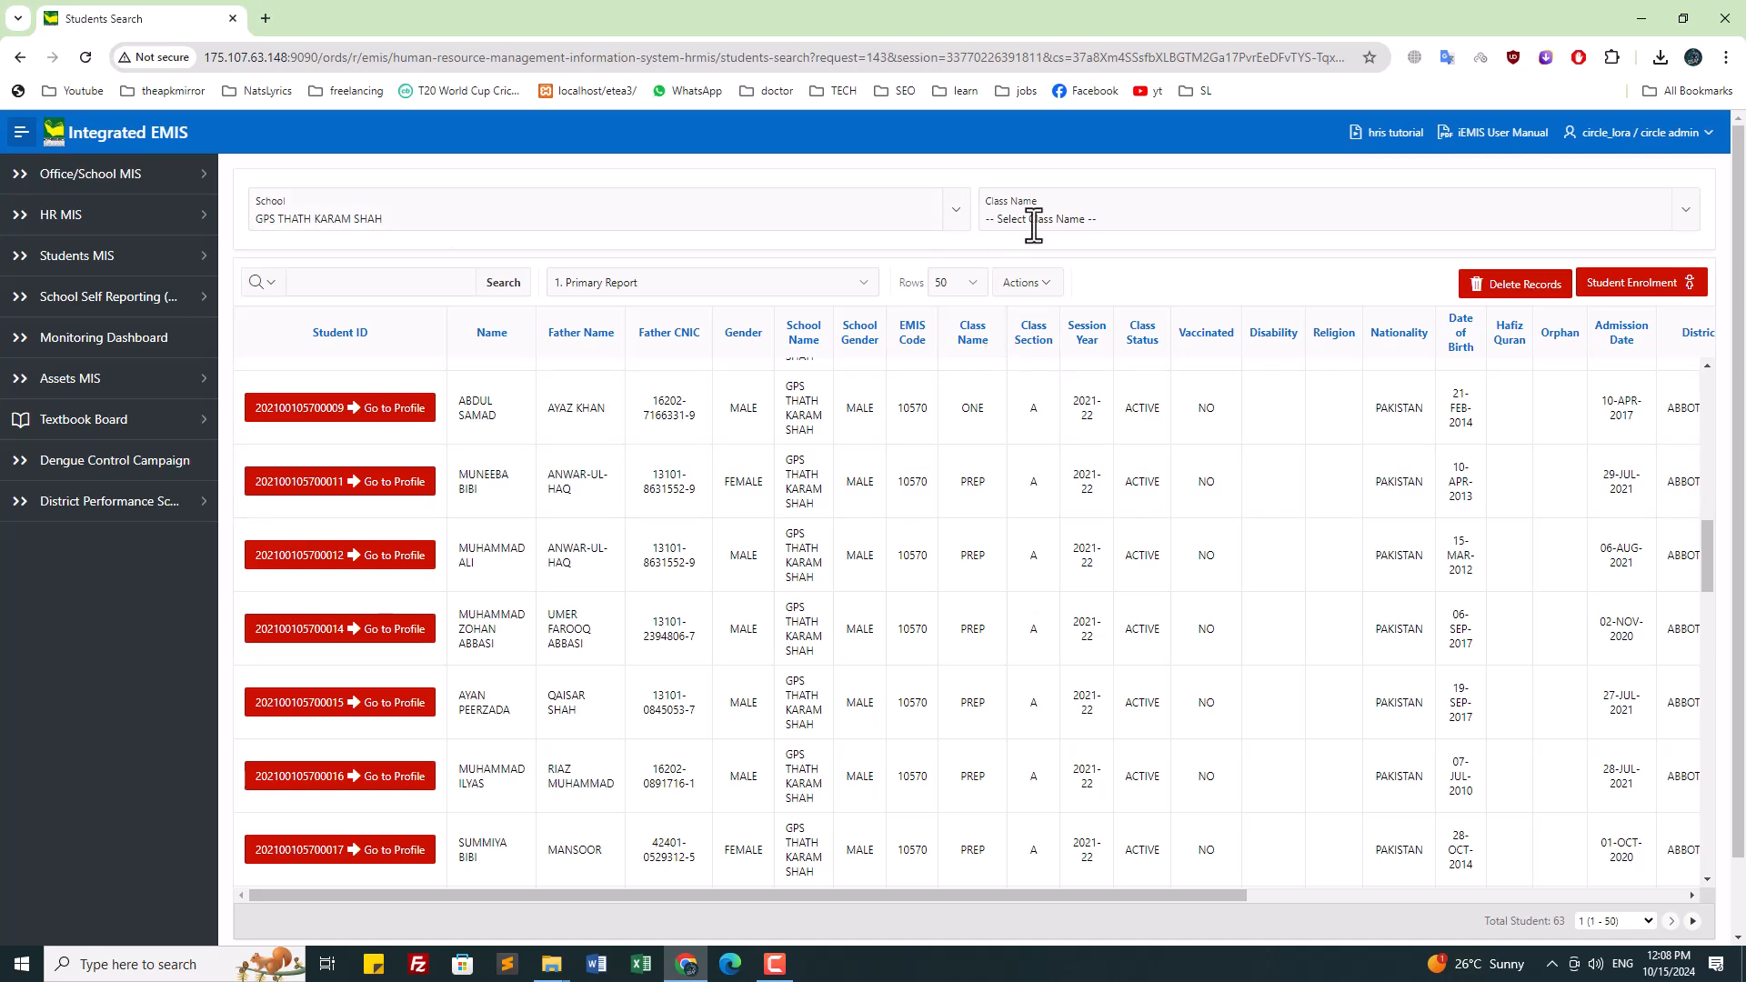
left_click(1039, 219)
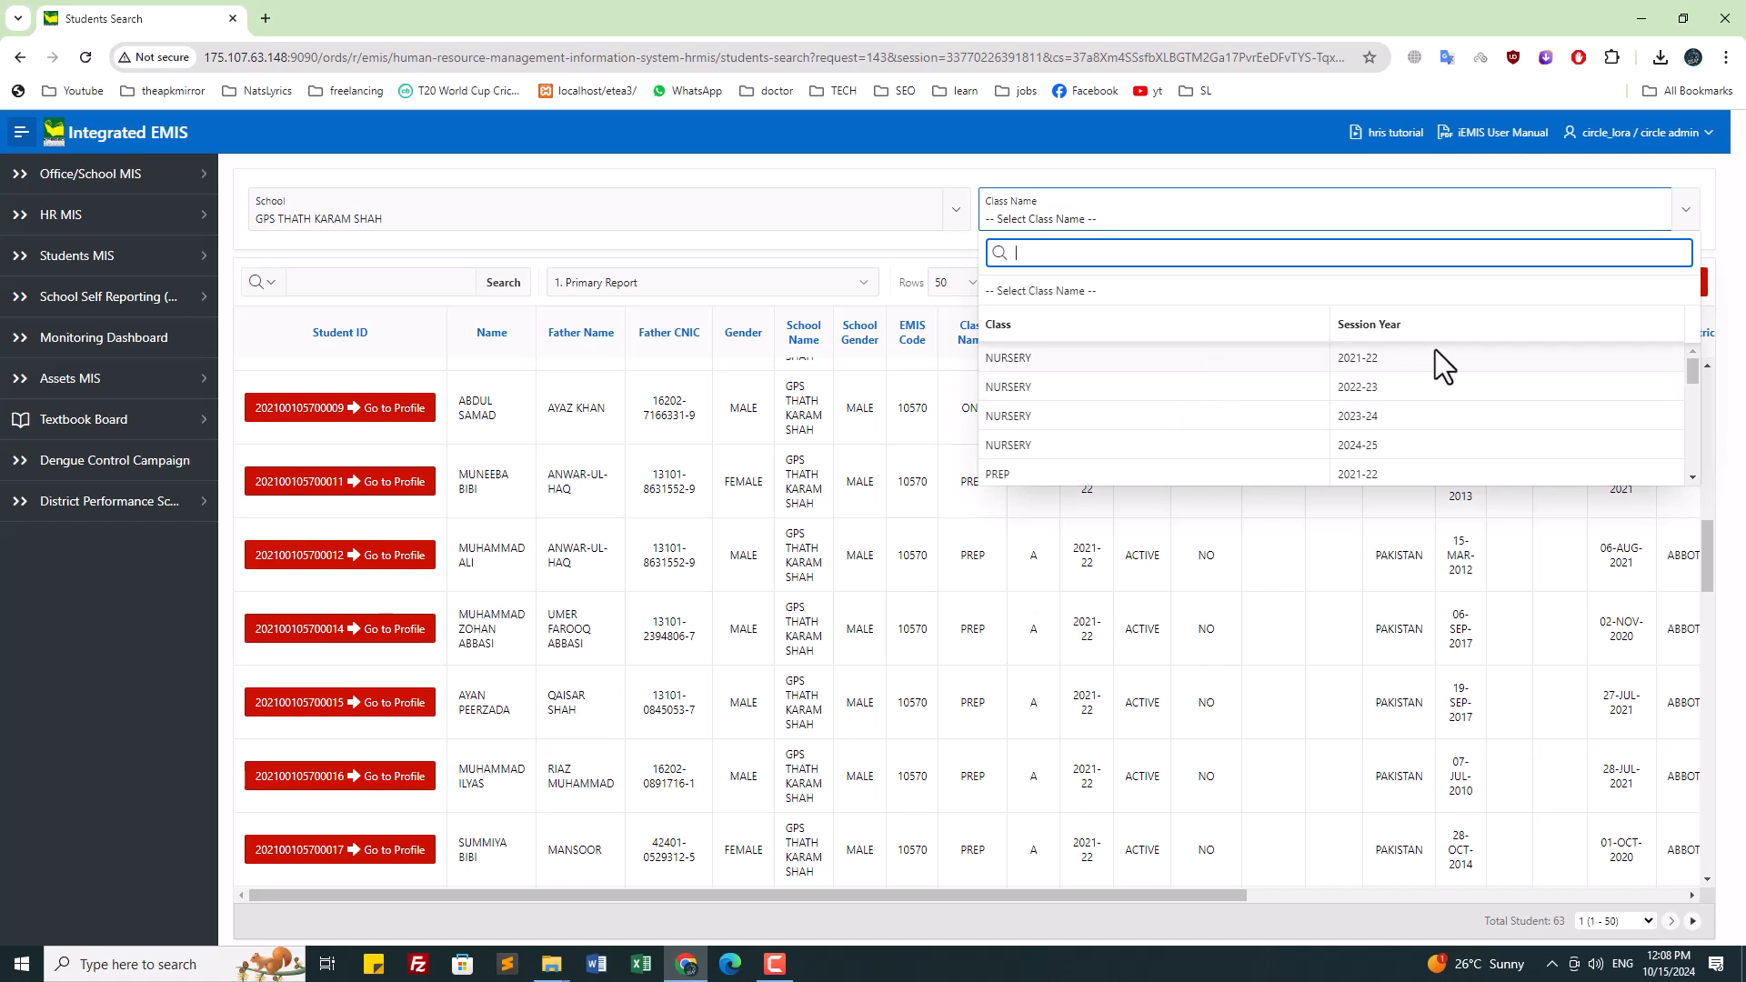
scroll(1405, 366, "down", 5)
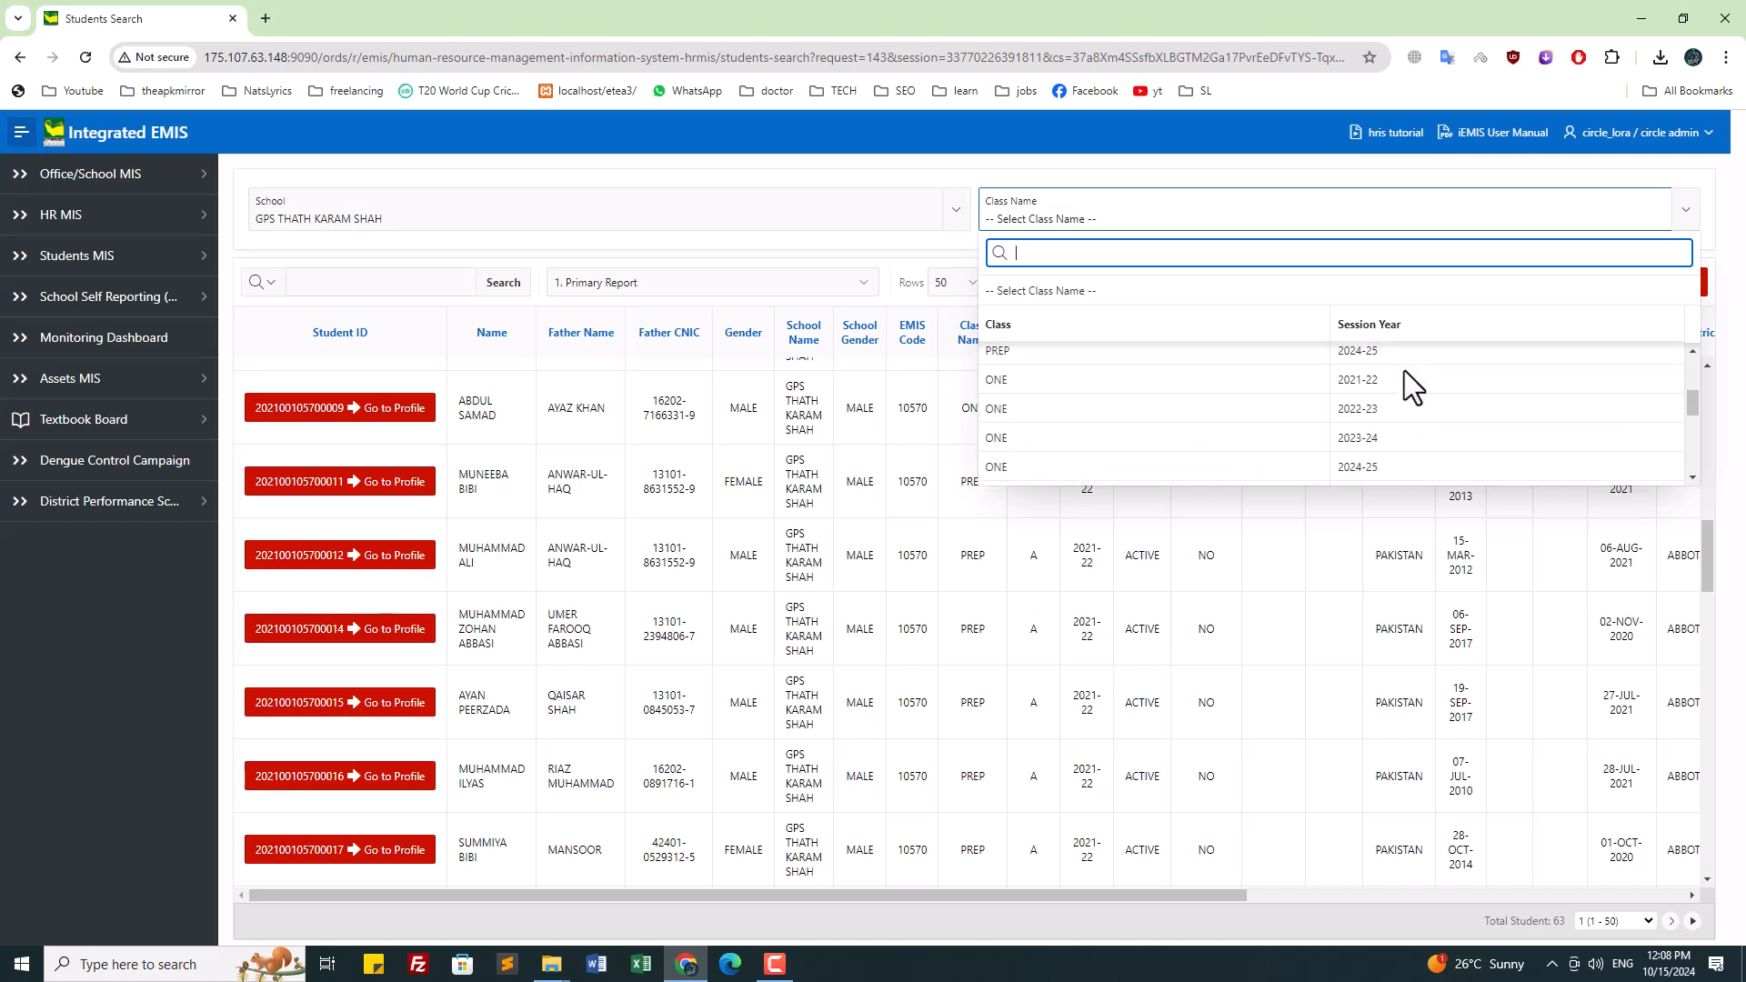
scroll(1148, 433, "down", 3)
scroll(1465, 437, "up", 5)
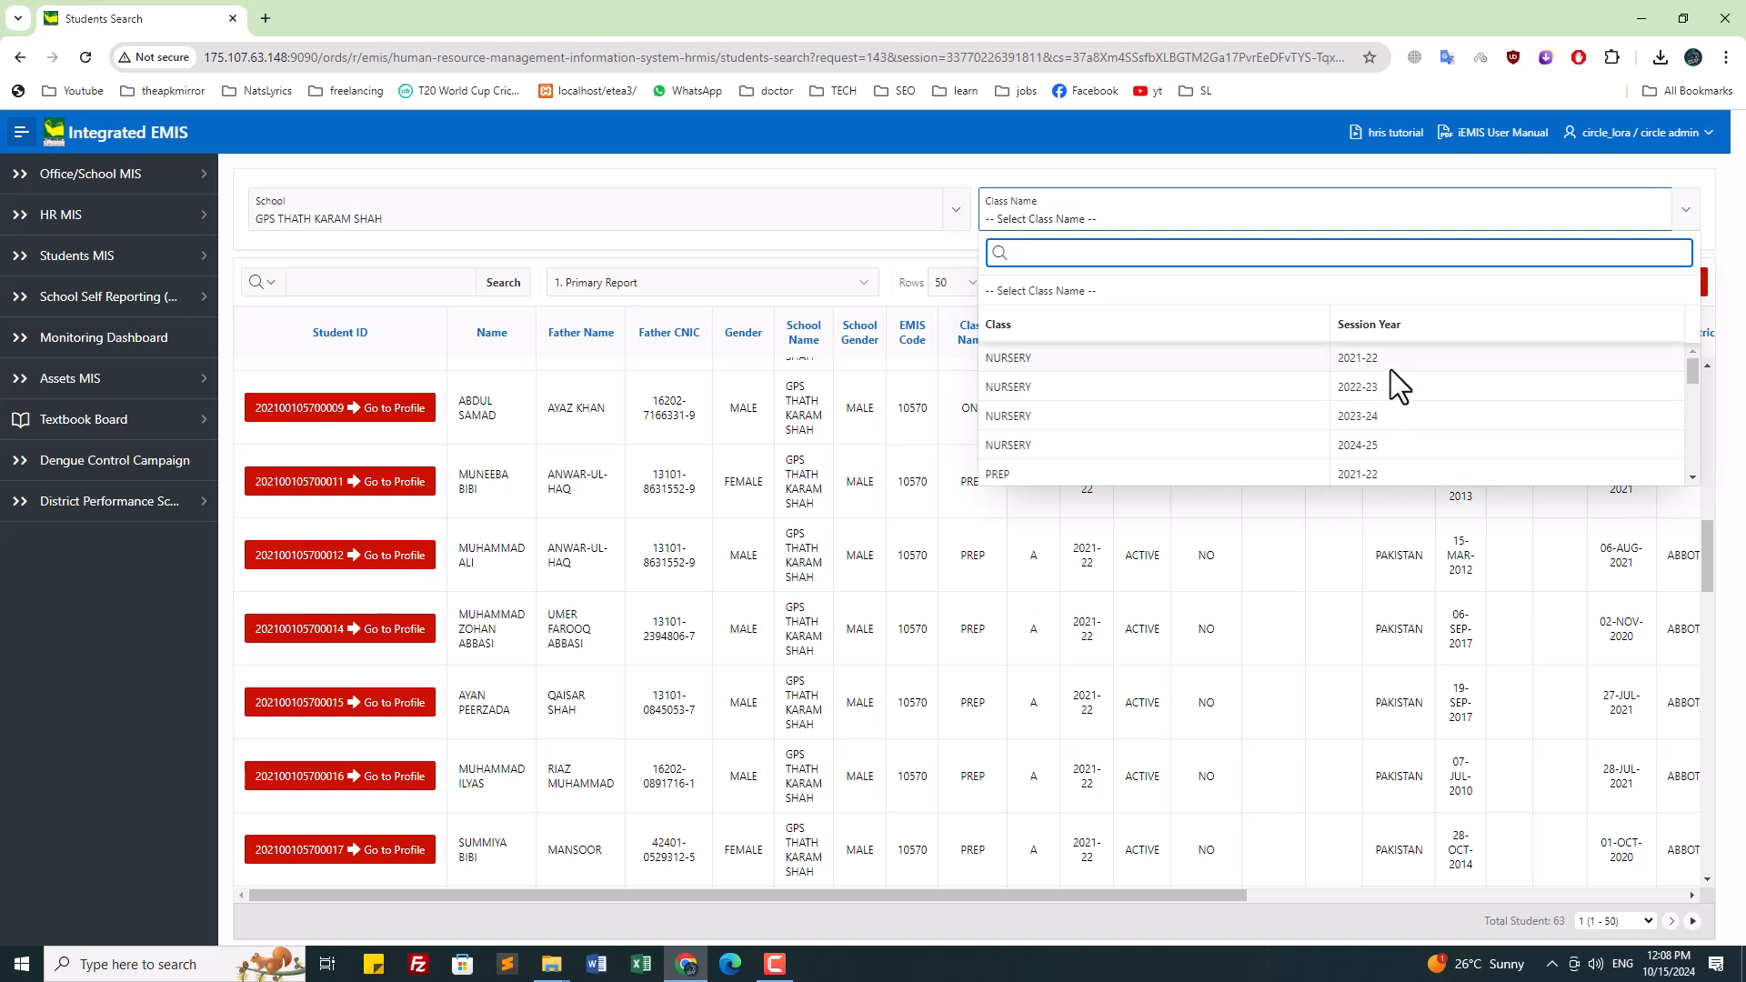
scroll(1390, 369, "down", 1)
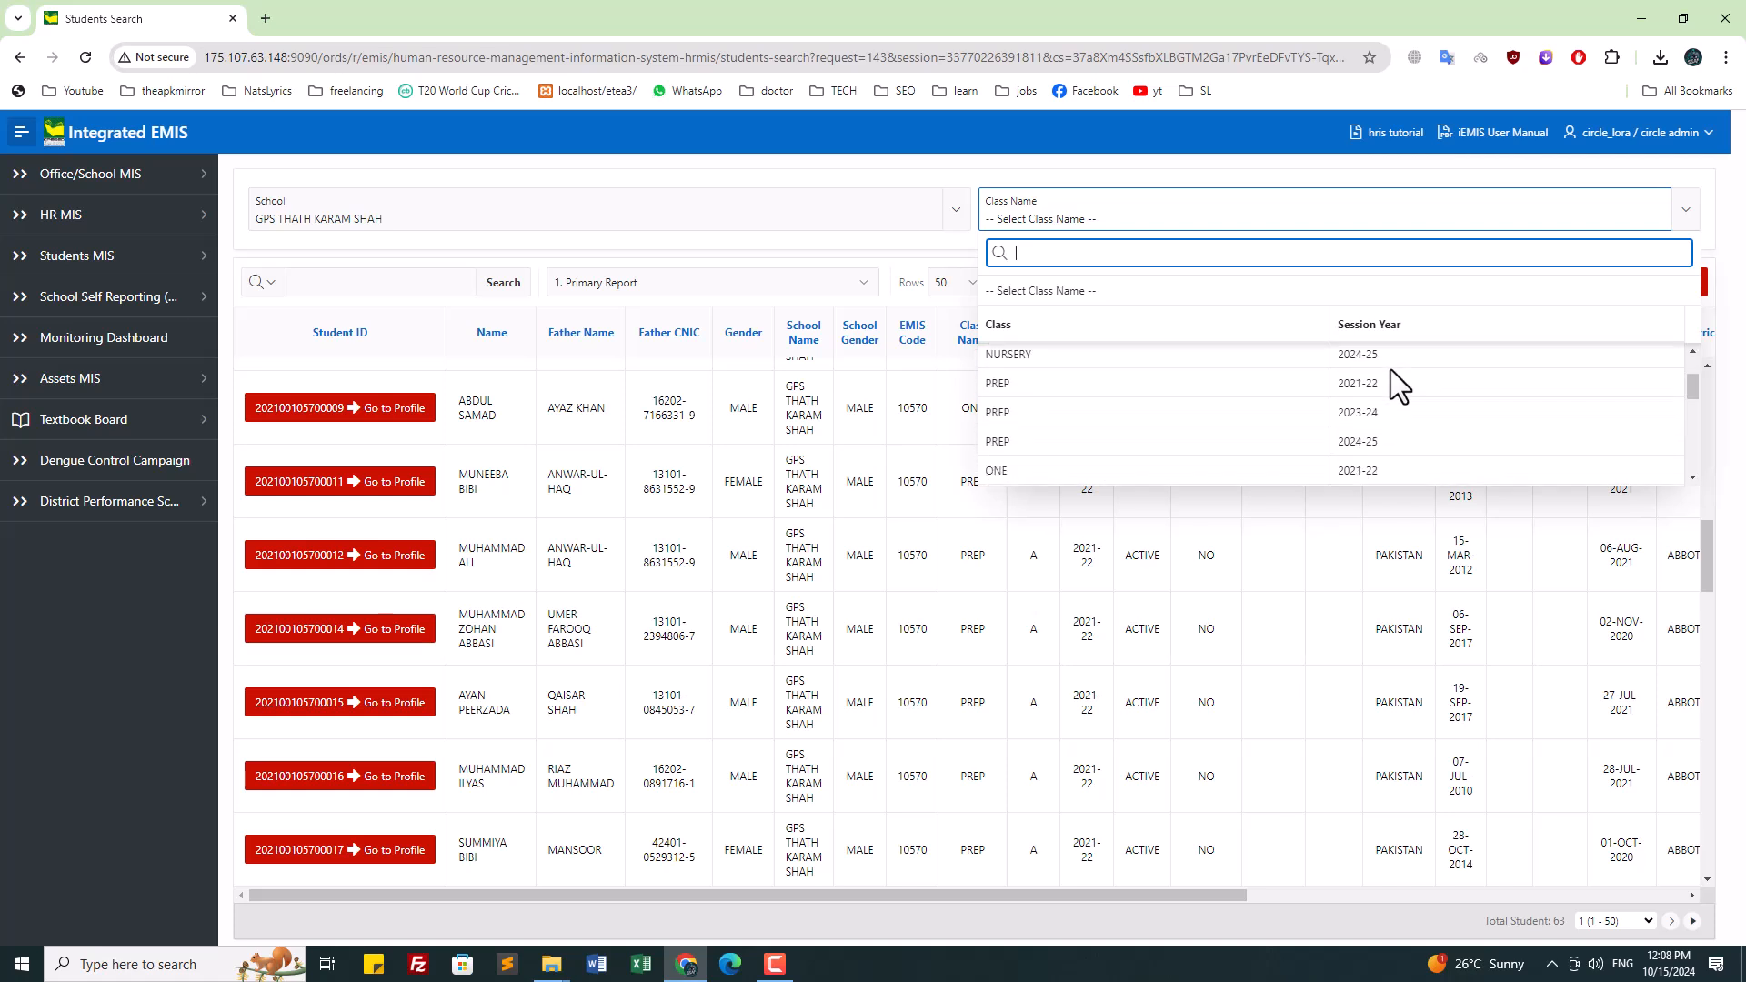
left_click(871, 241)
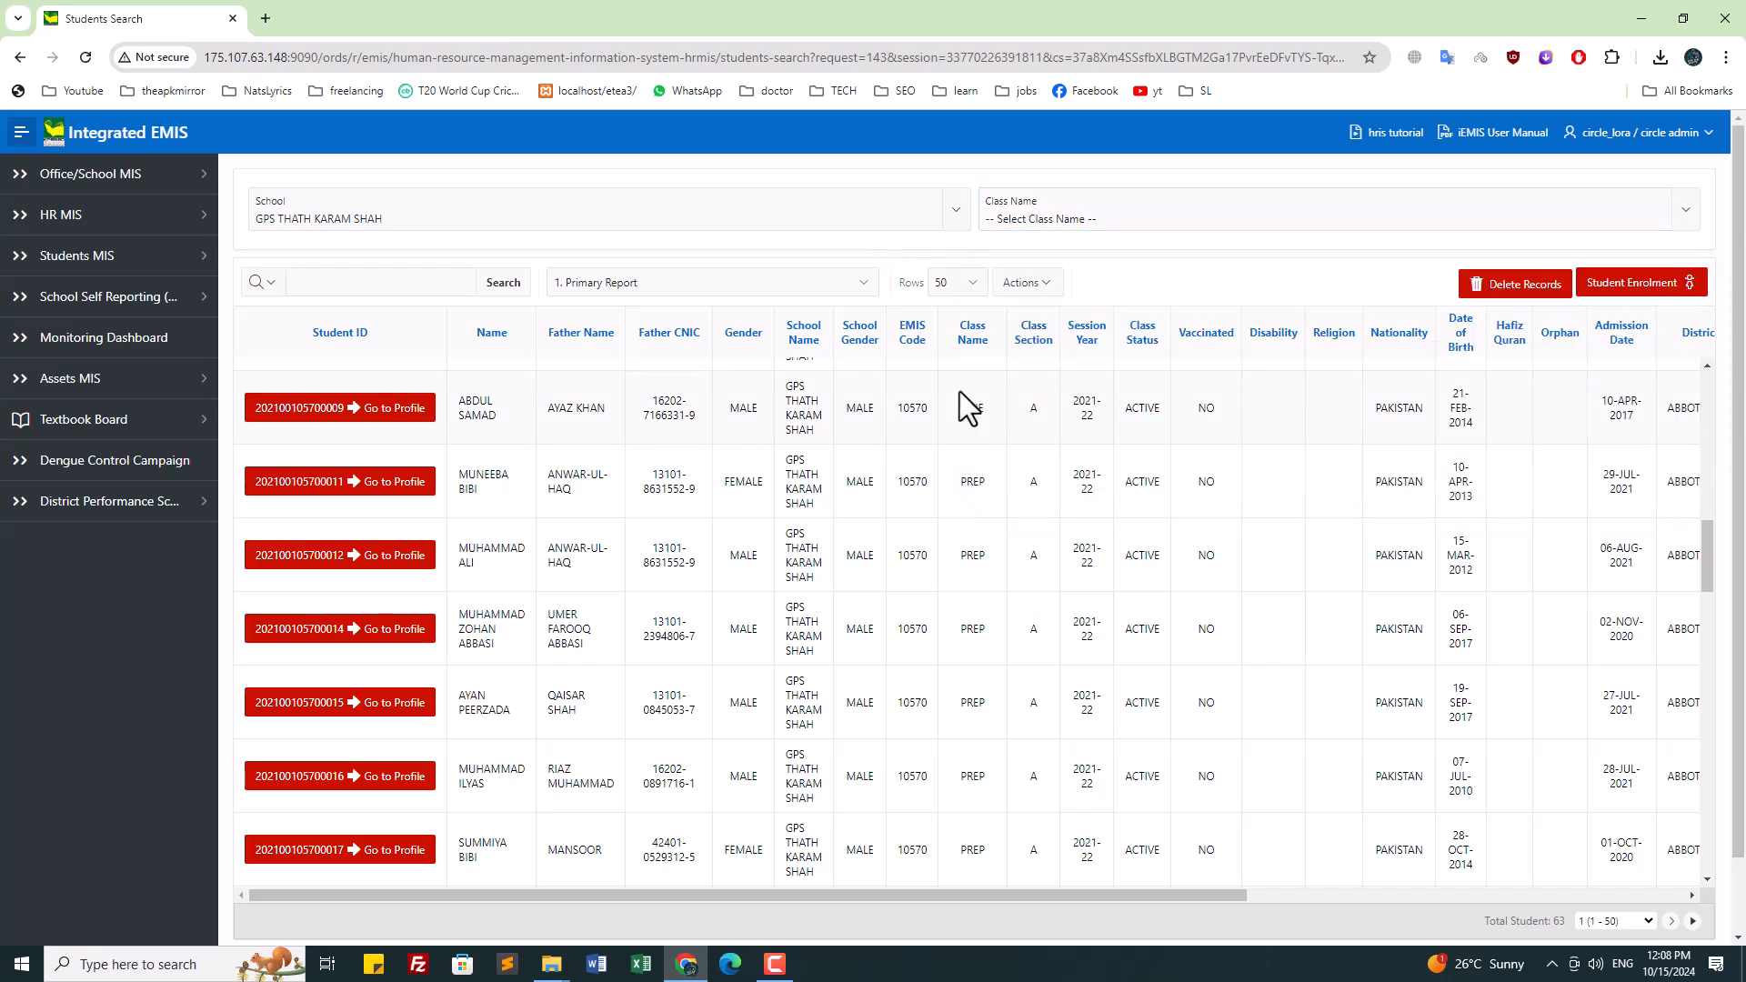
scroll(769, 560, "down", 3)
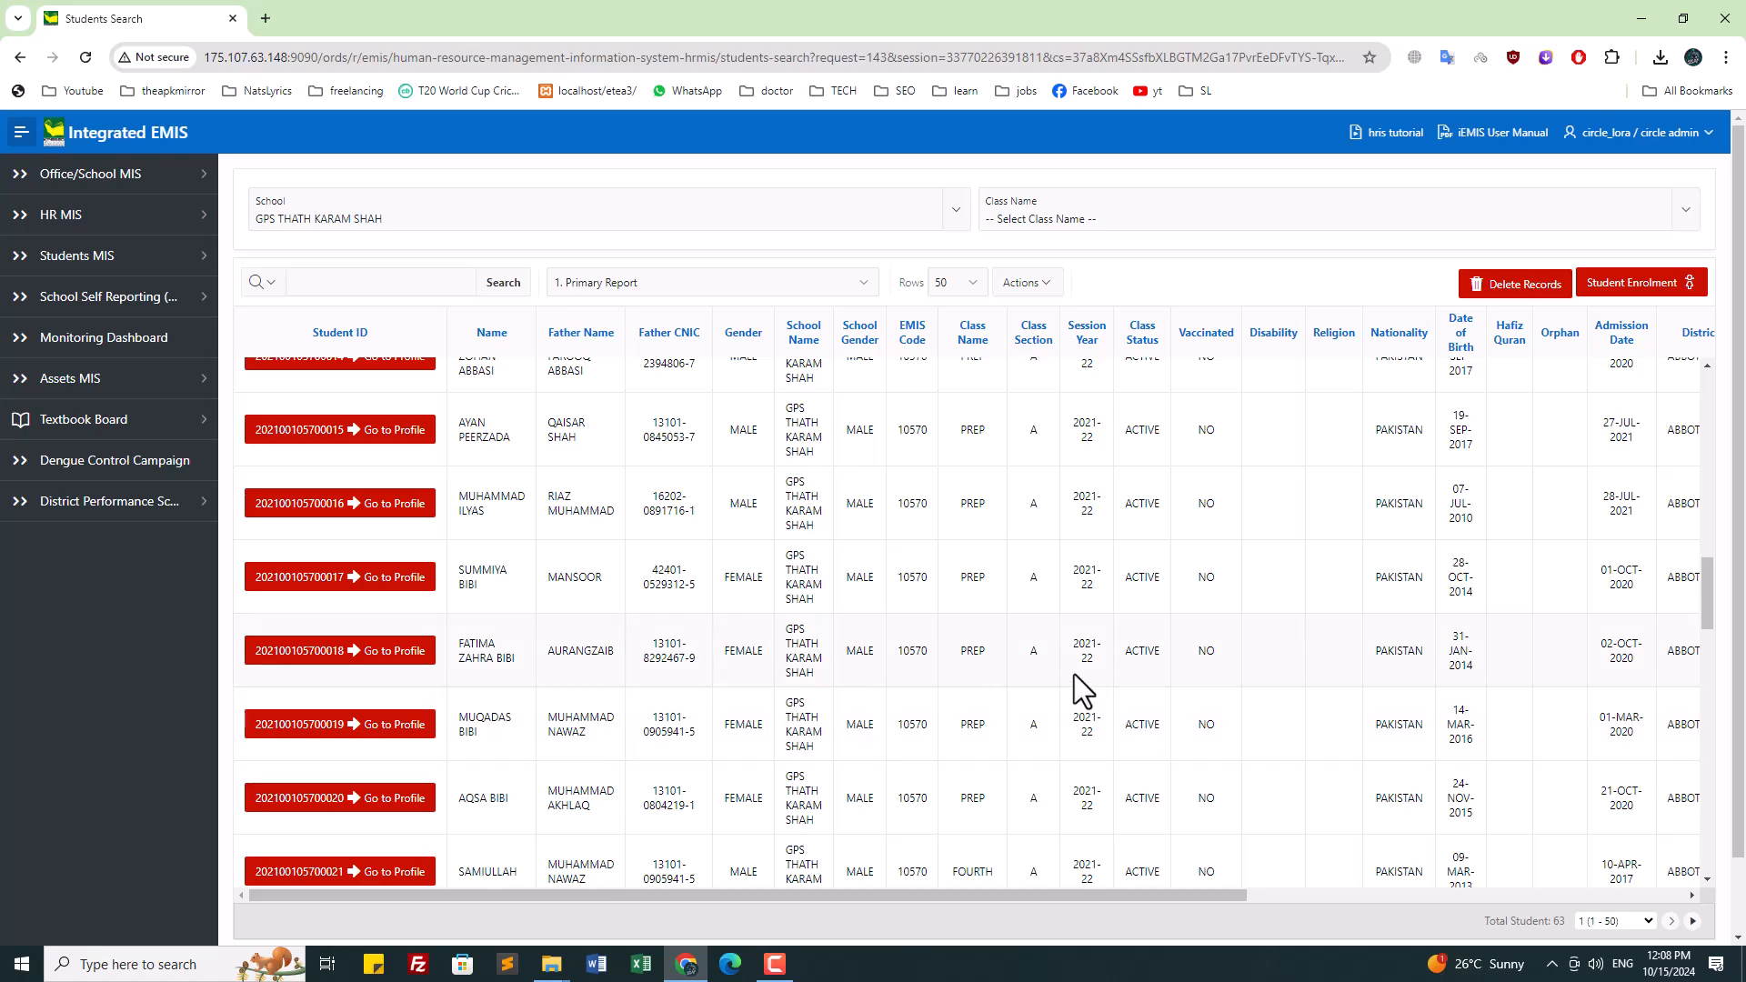
scroll(1074, 674, "up", 4)
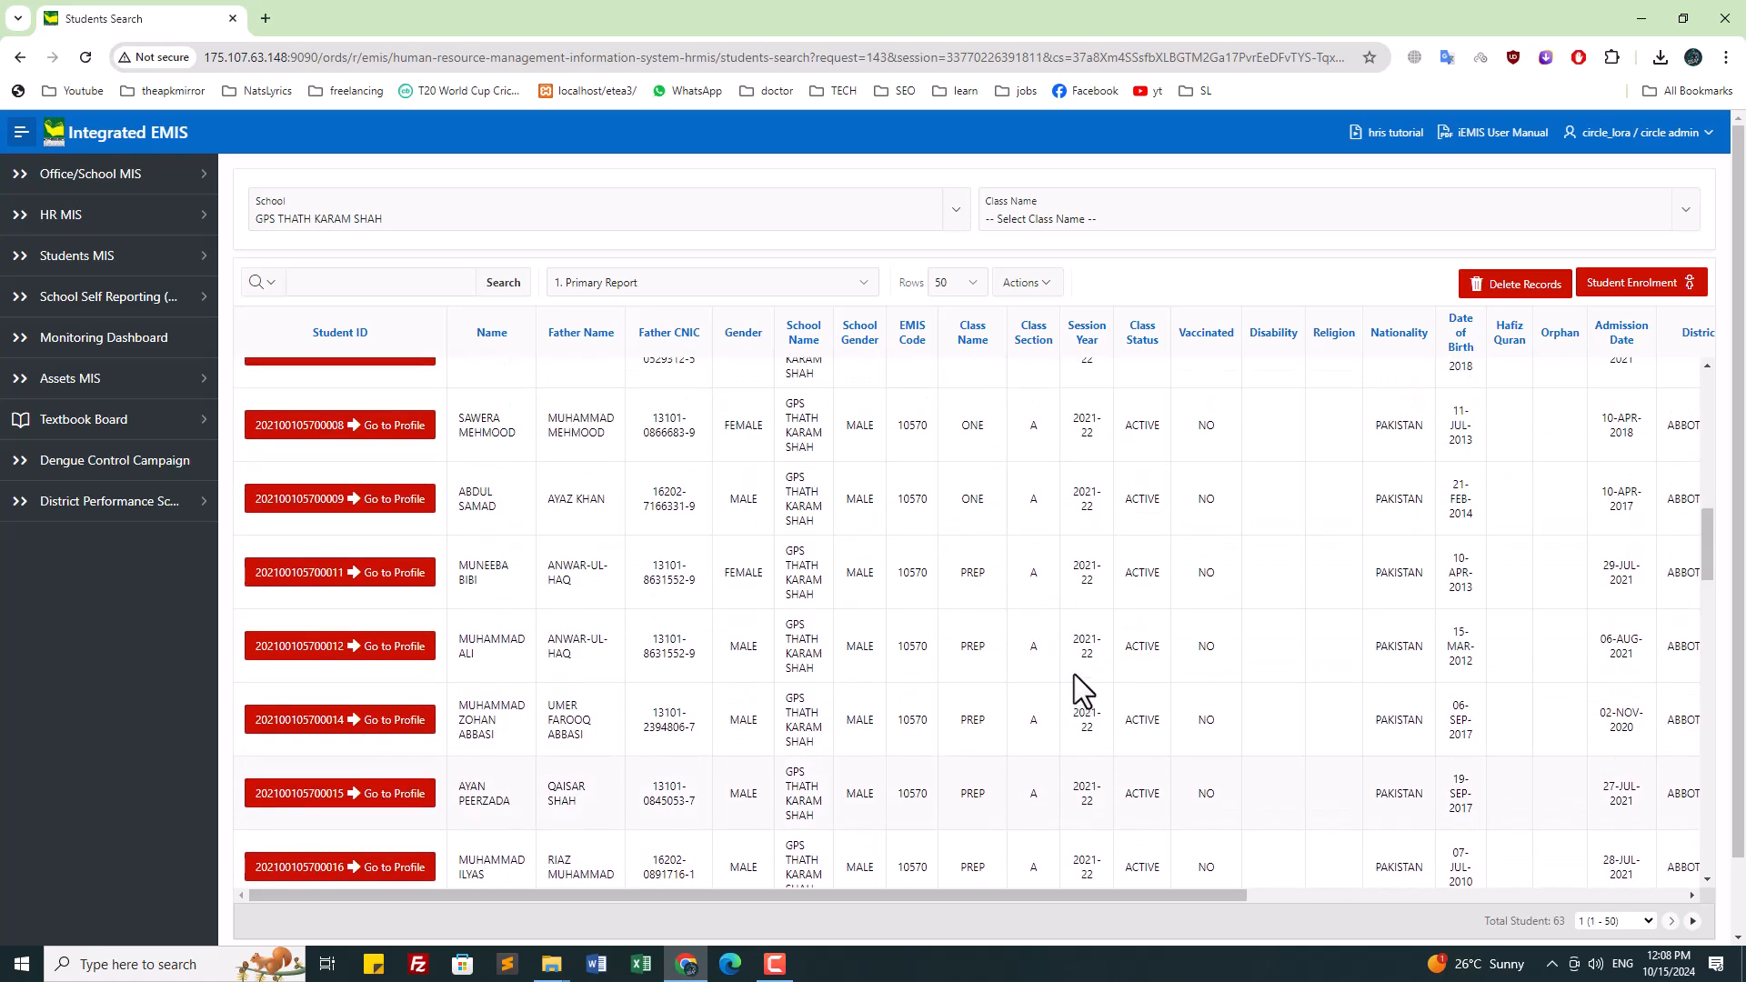
scroll(1072, 675, "up", 10)
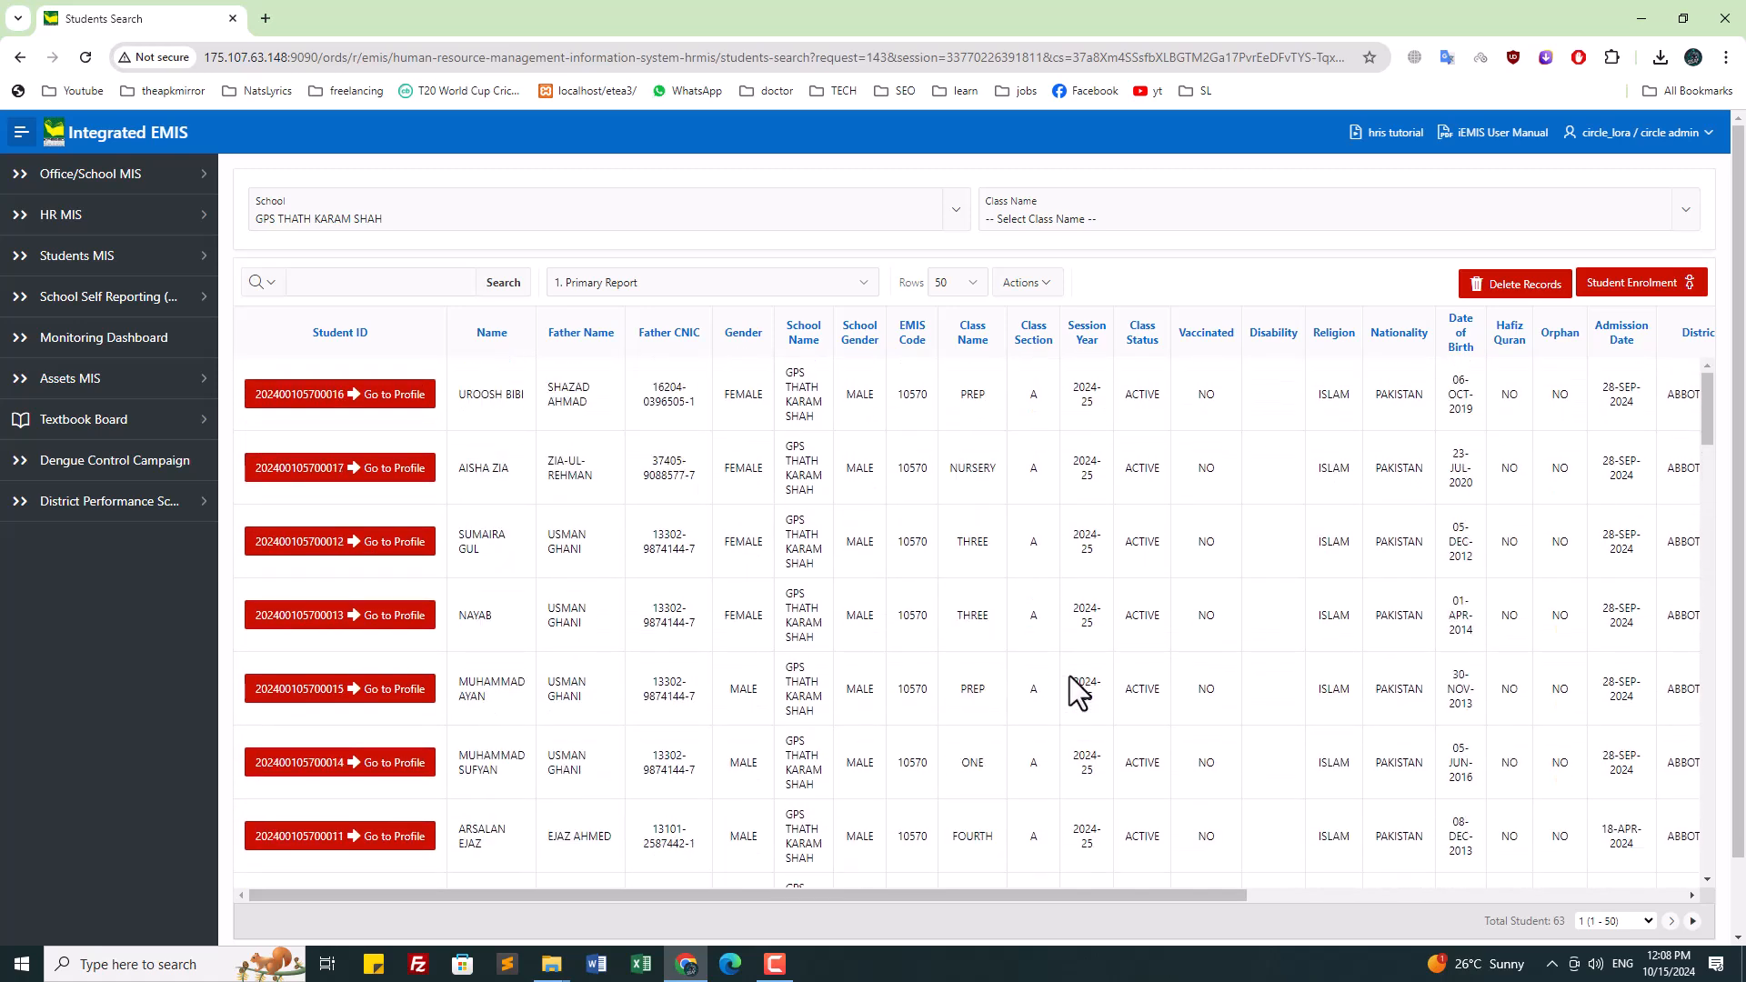
Step: Download the student list as CSV and open Students List (23).csv in Excel
left_click(1044, 290)
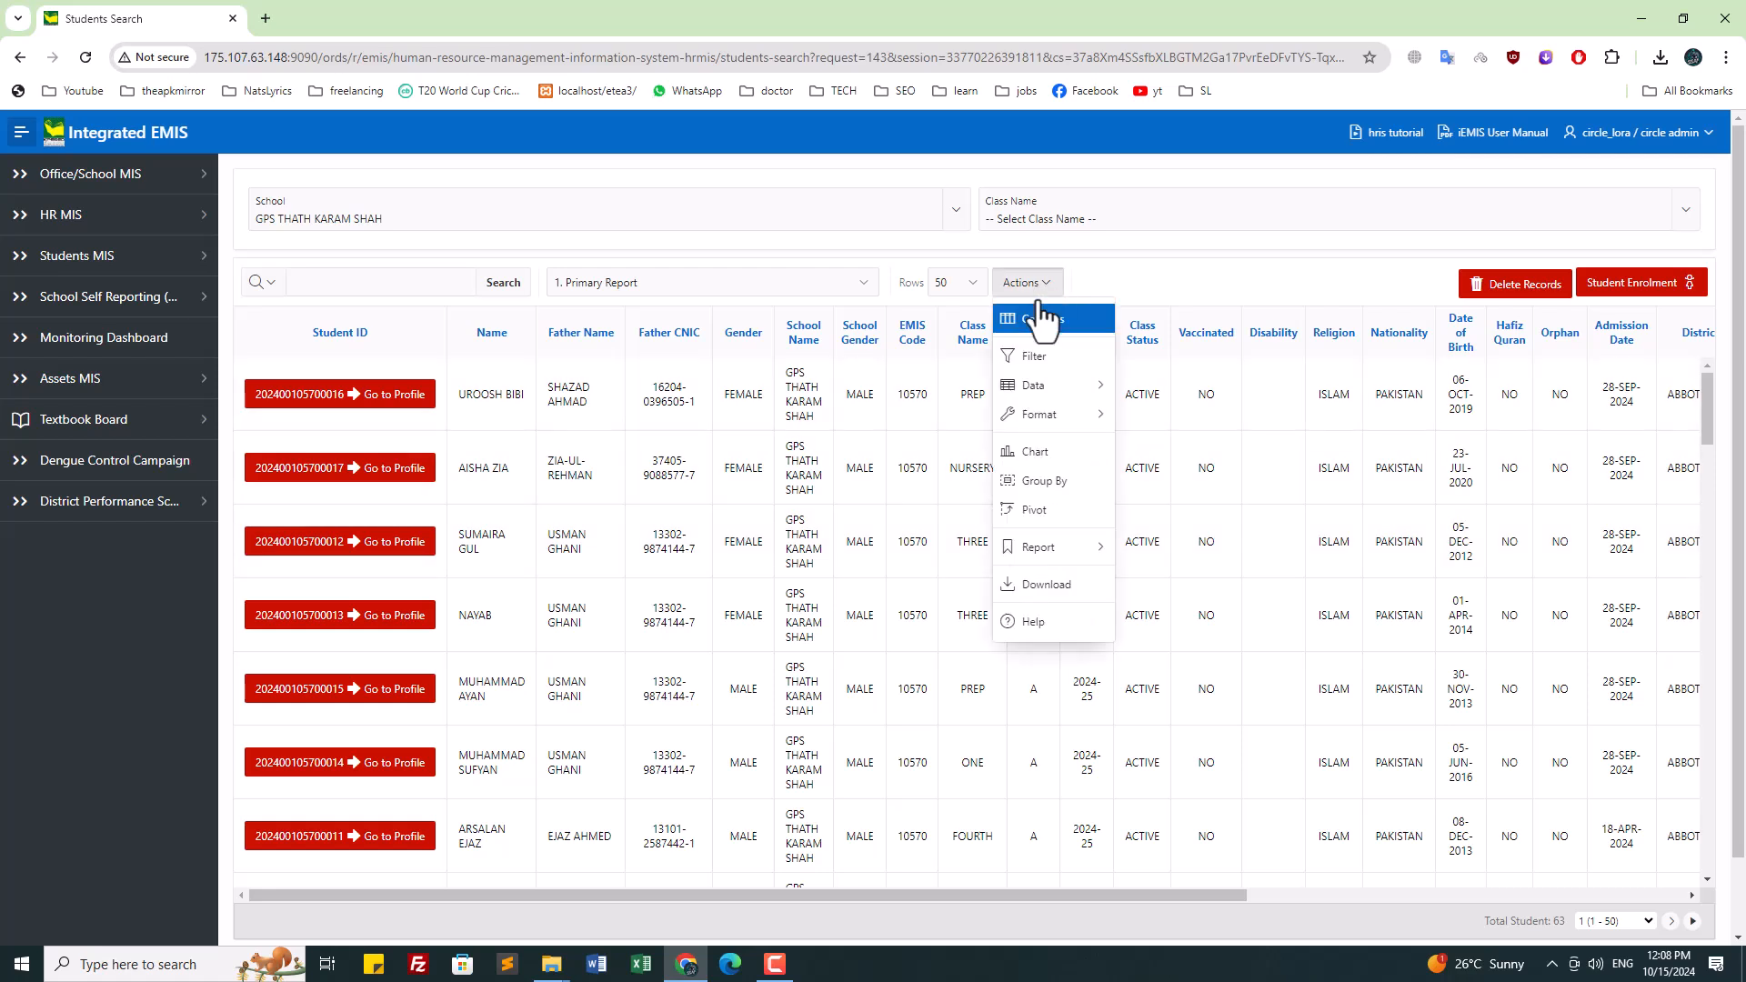
left_click(1085, 594)
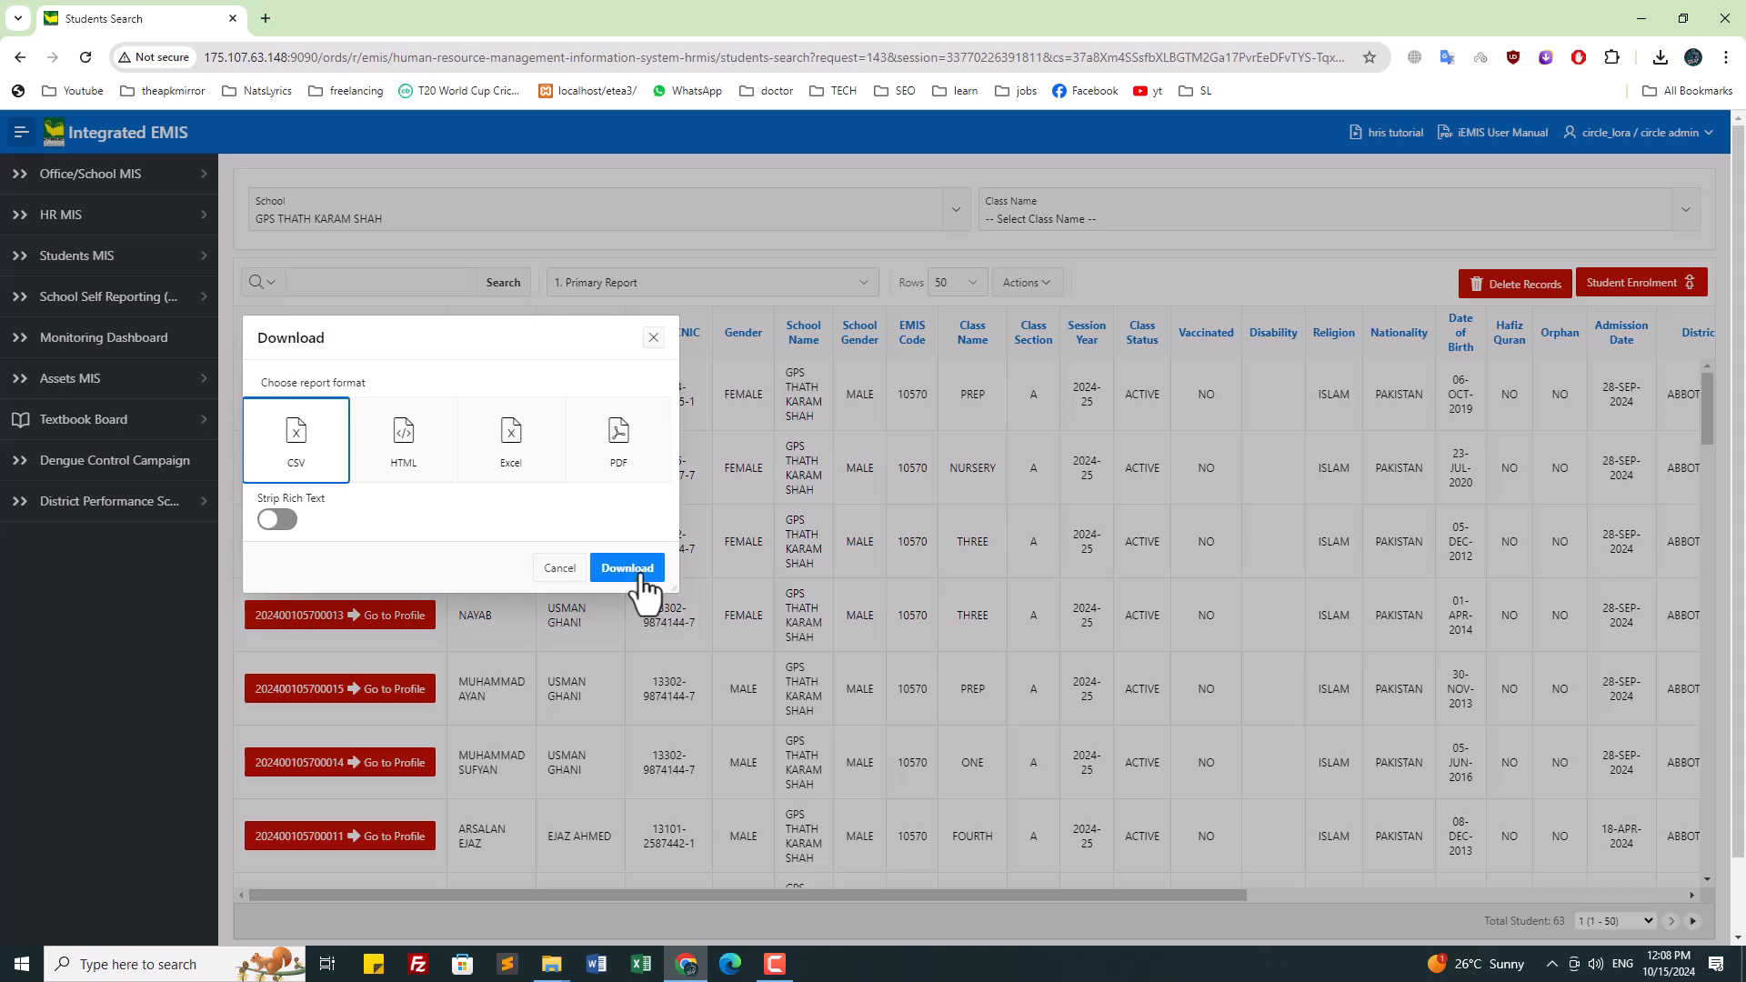
left_click(641, 575)
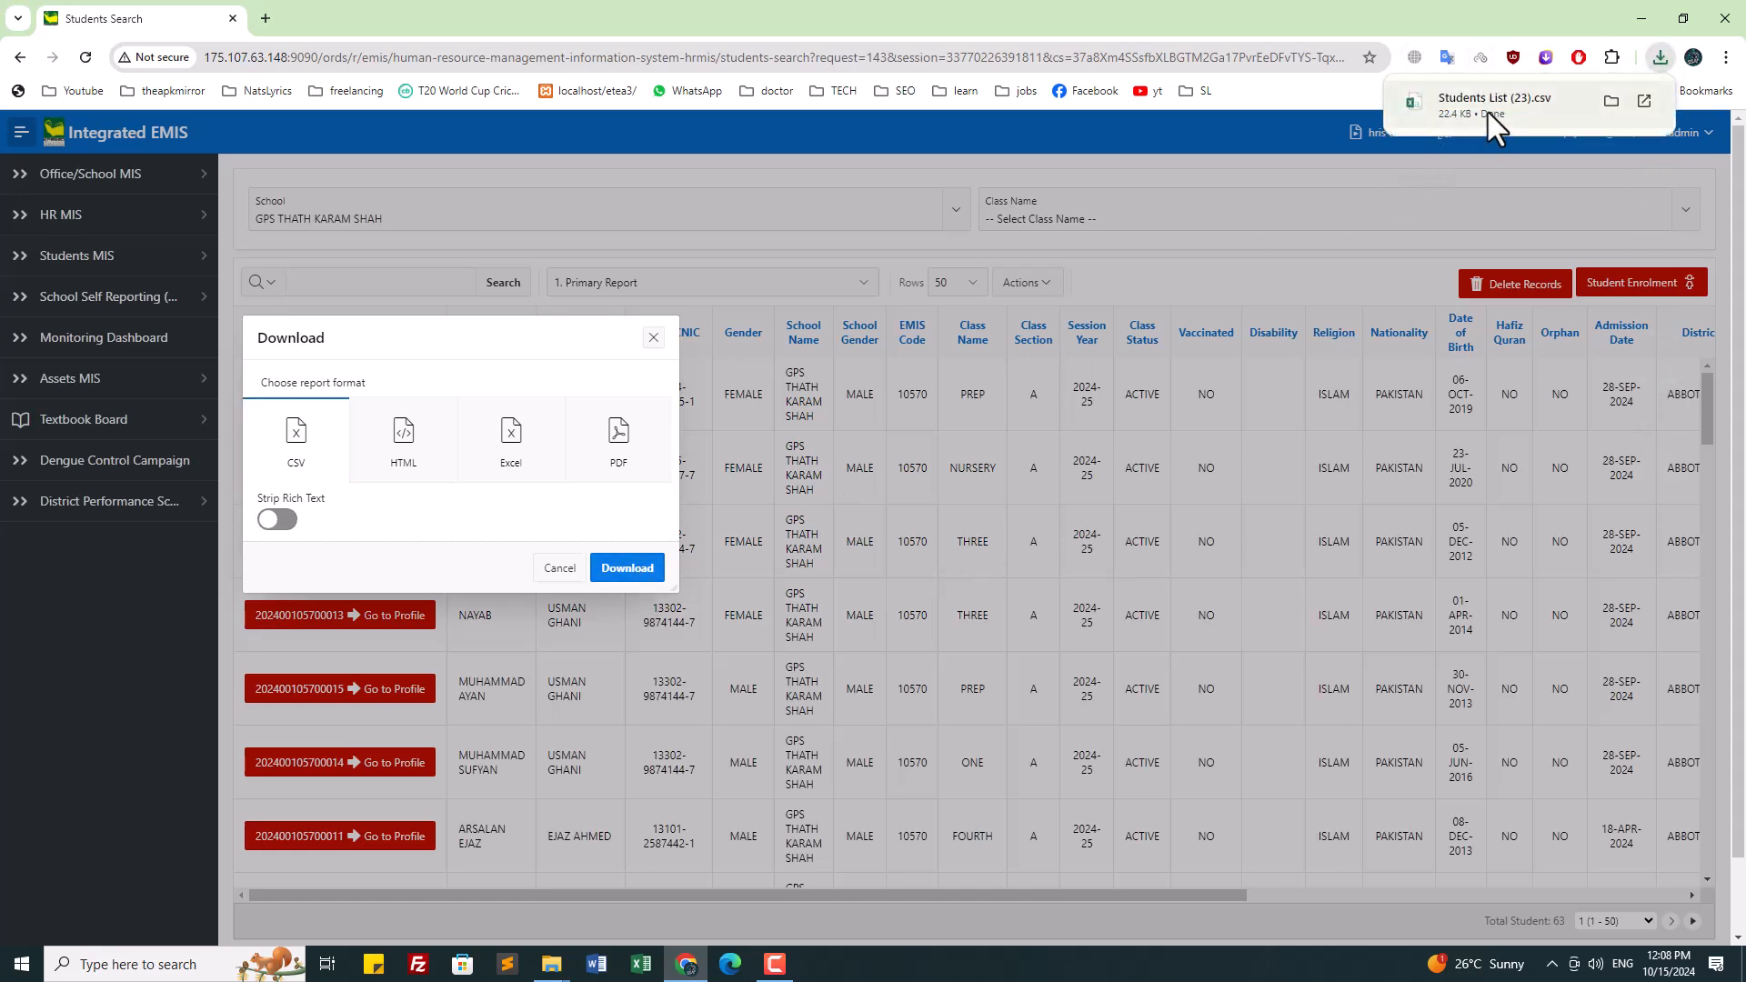
left_click(1488, 112)
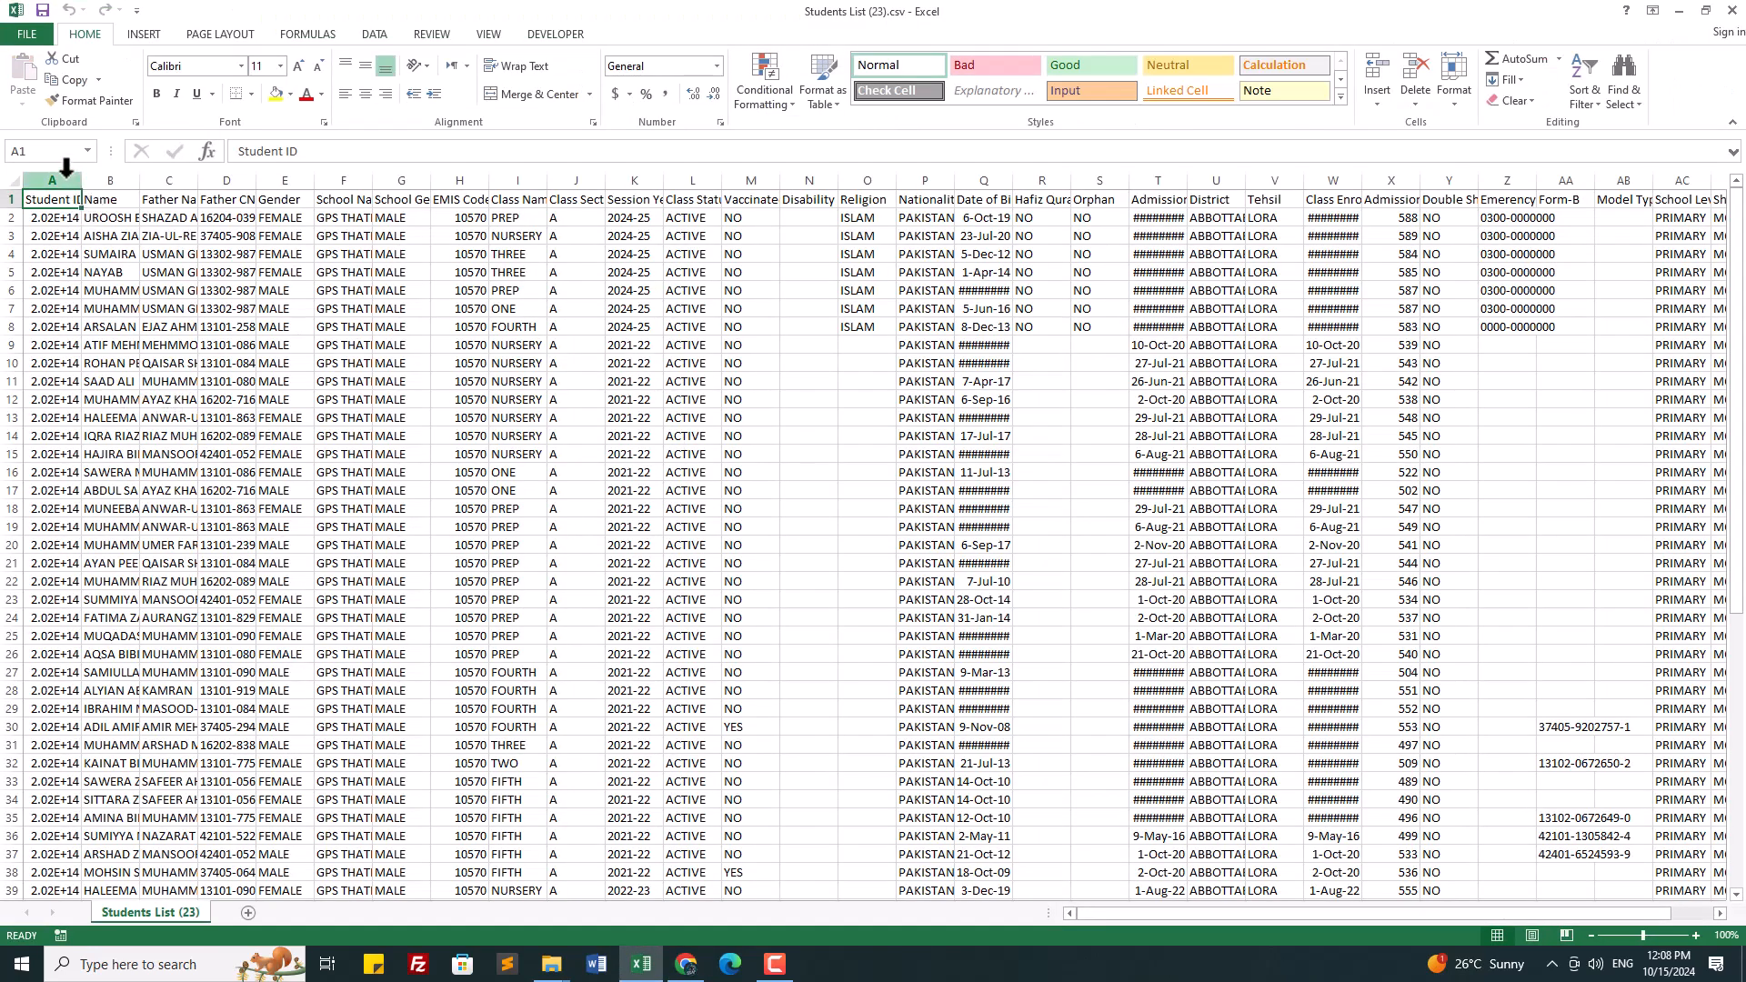
Step: Delete the Student ID, School Name, School Gender and EMIS Code columns
left_click(65, 173)
right_click(62, 291)
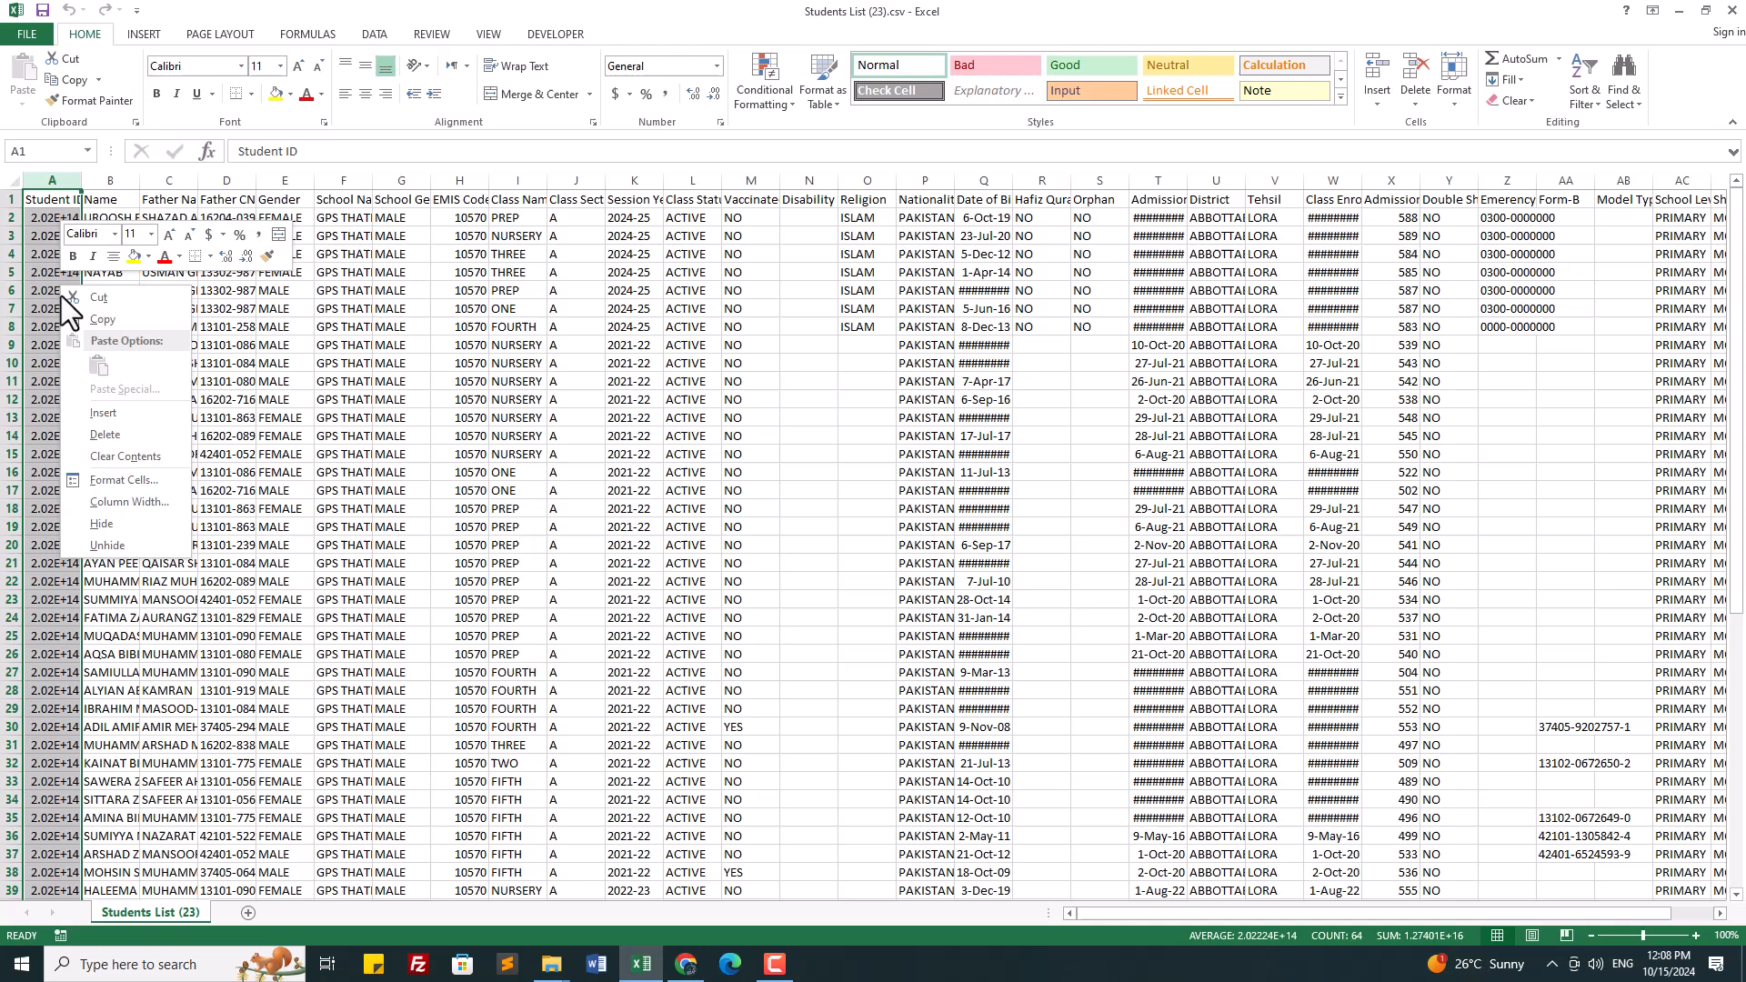
left_click(116, 429)
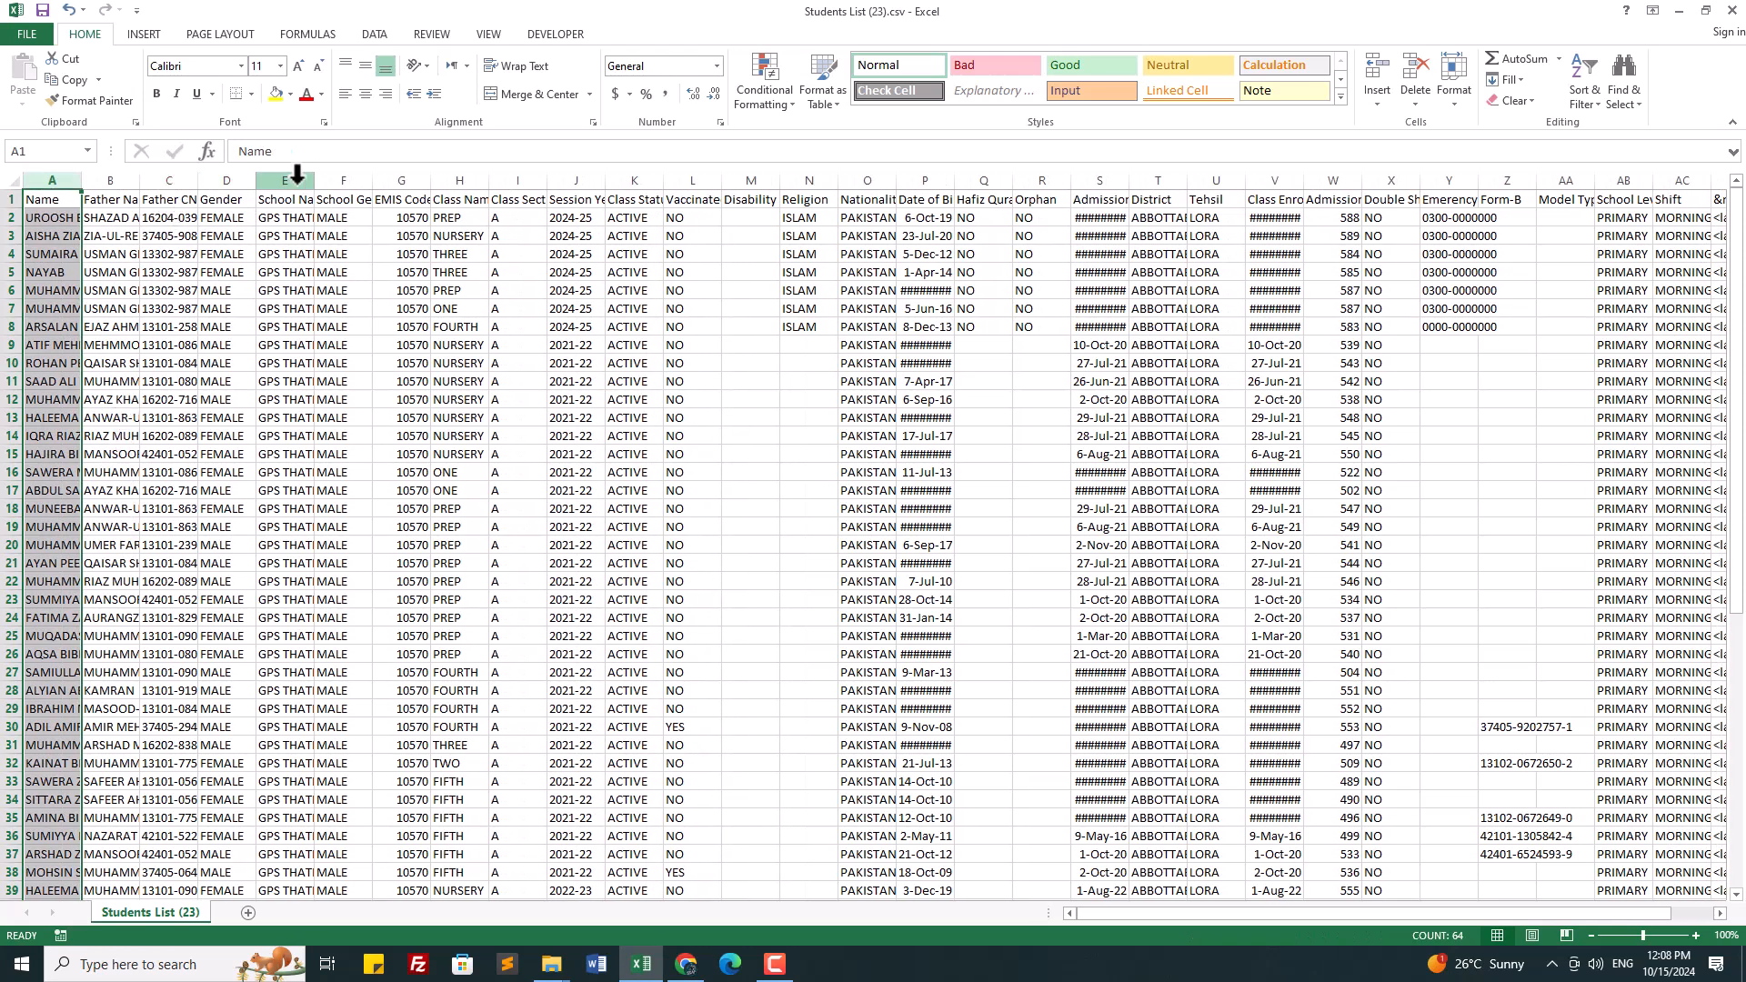
left_click_drag(275, 173, 338, 178)
right_click(333, 353)
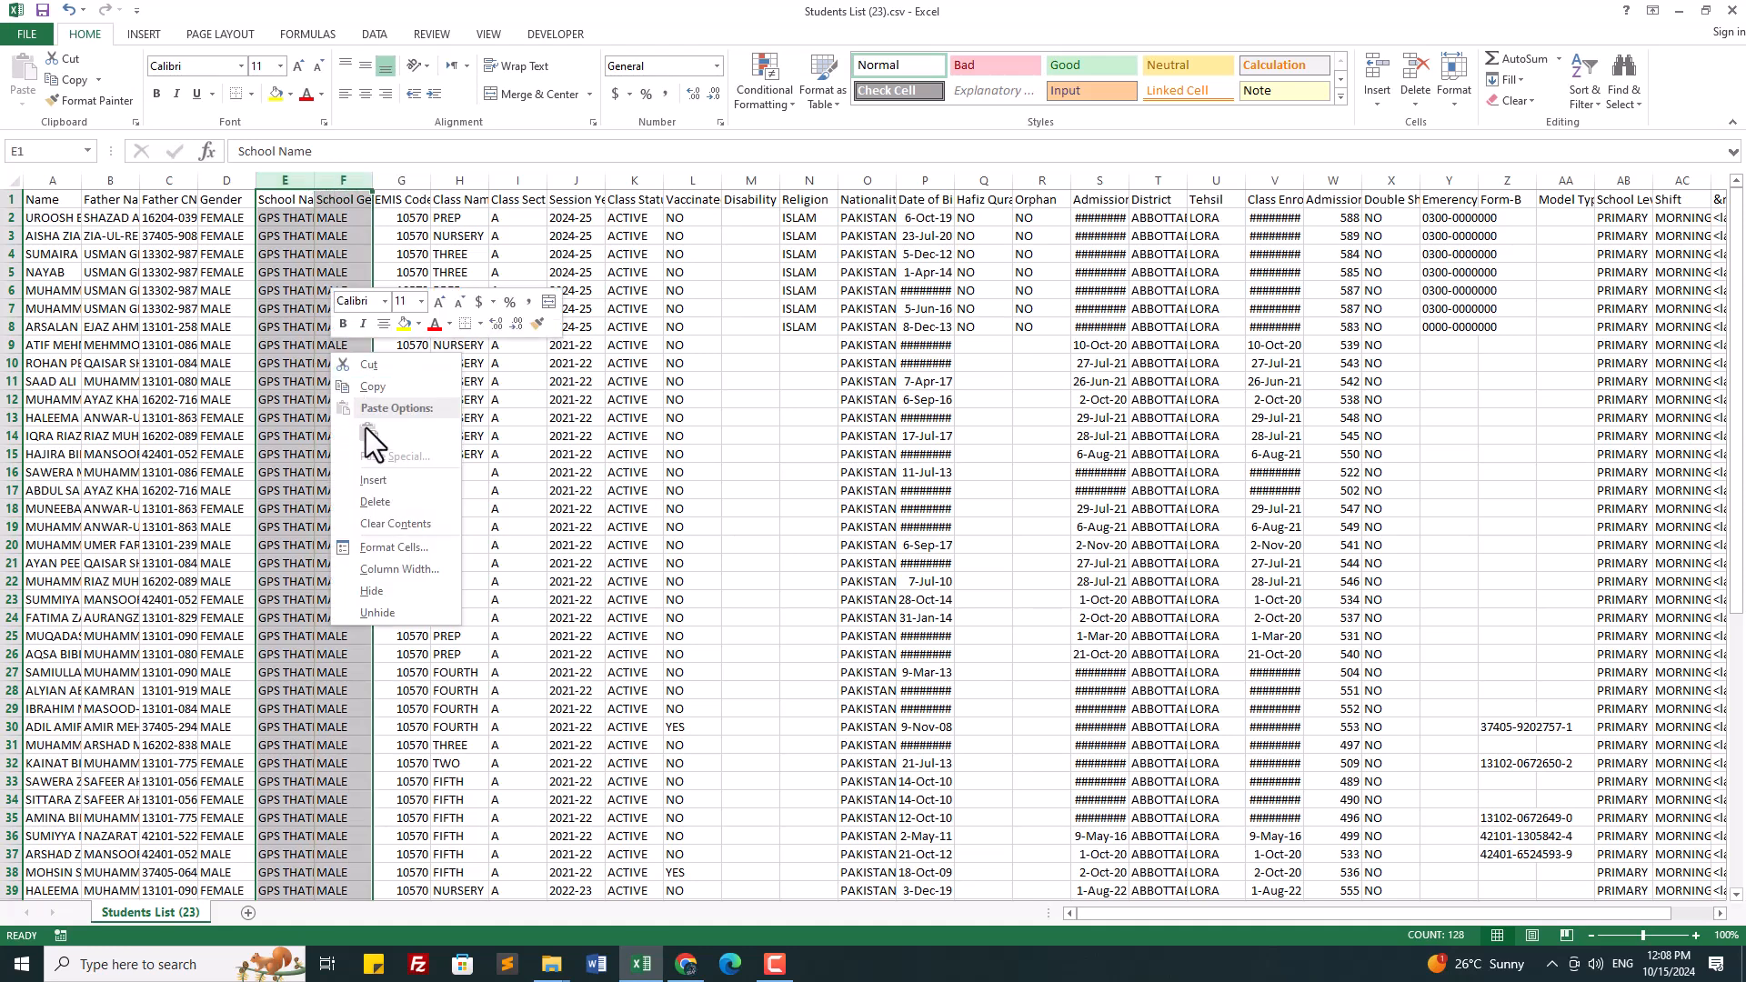
left_click(365, 498)
left_click(285, 173)
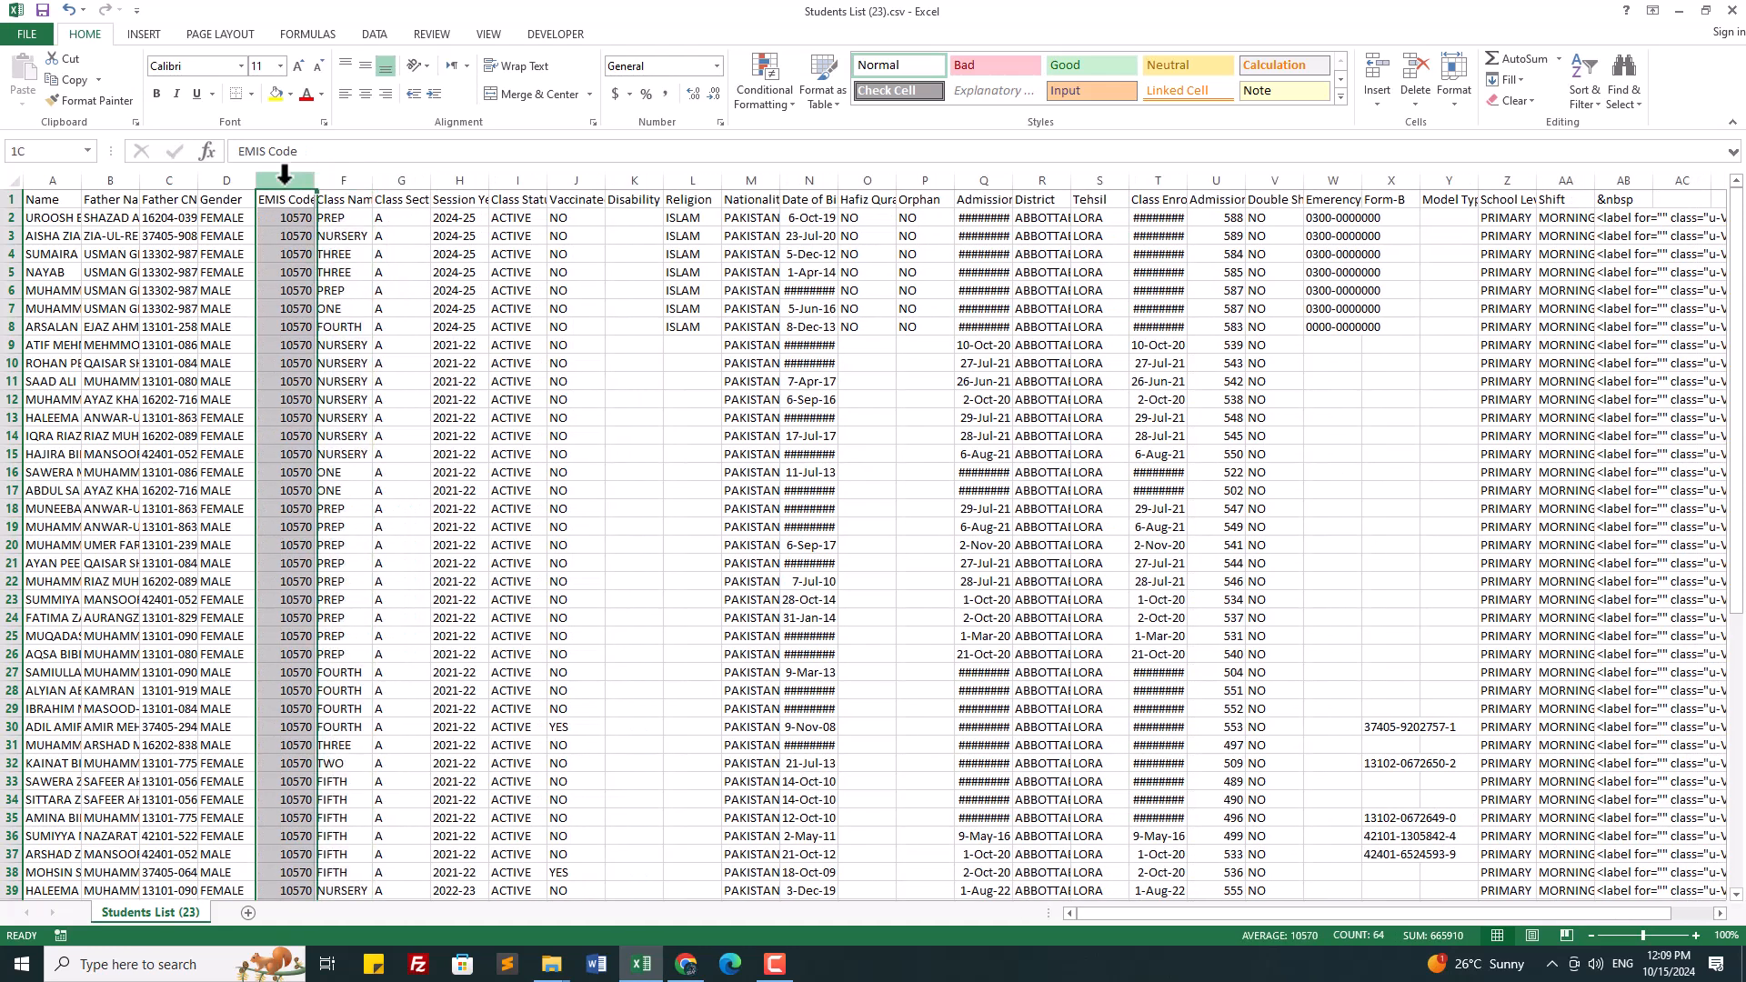
right_click(275, 376)
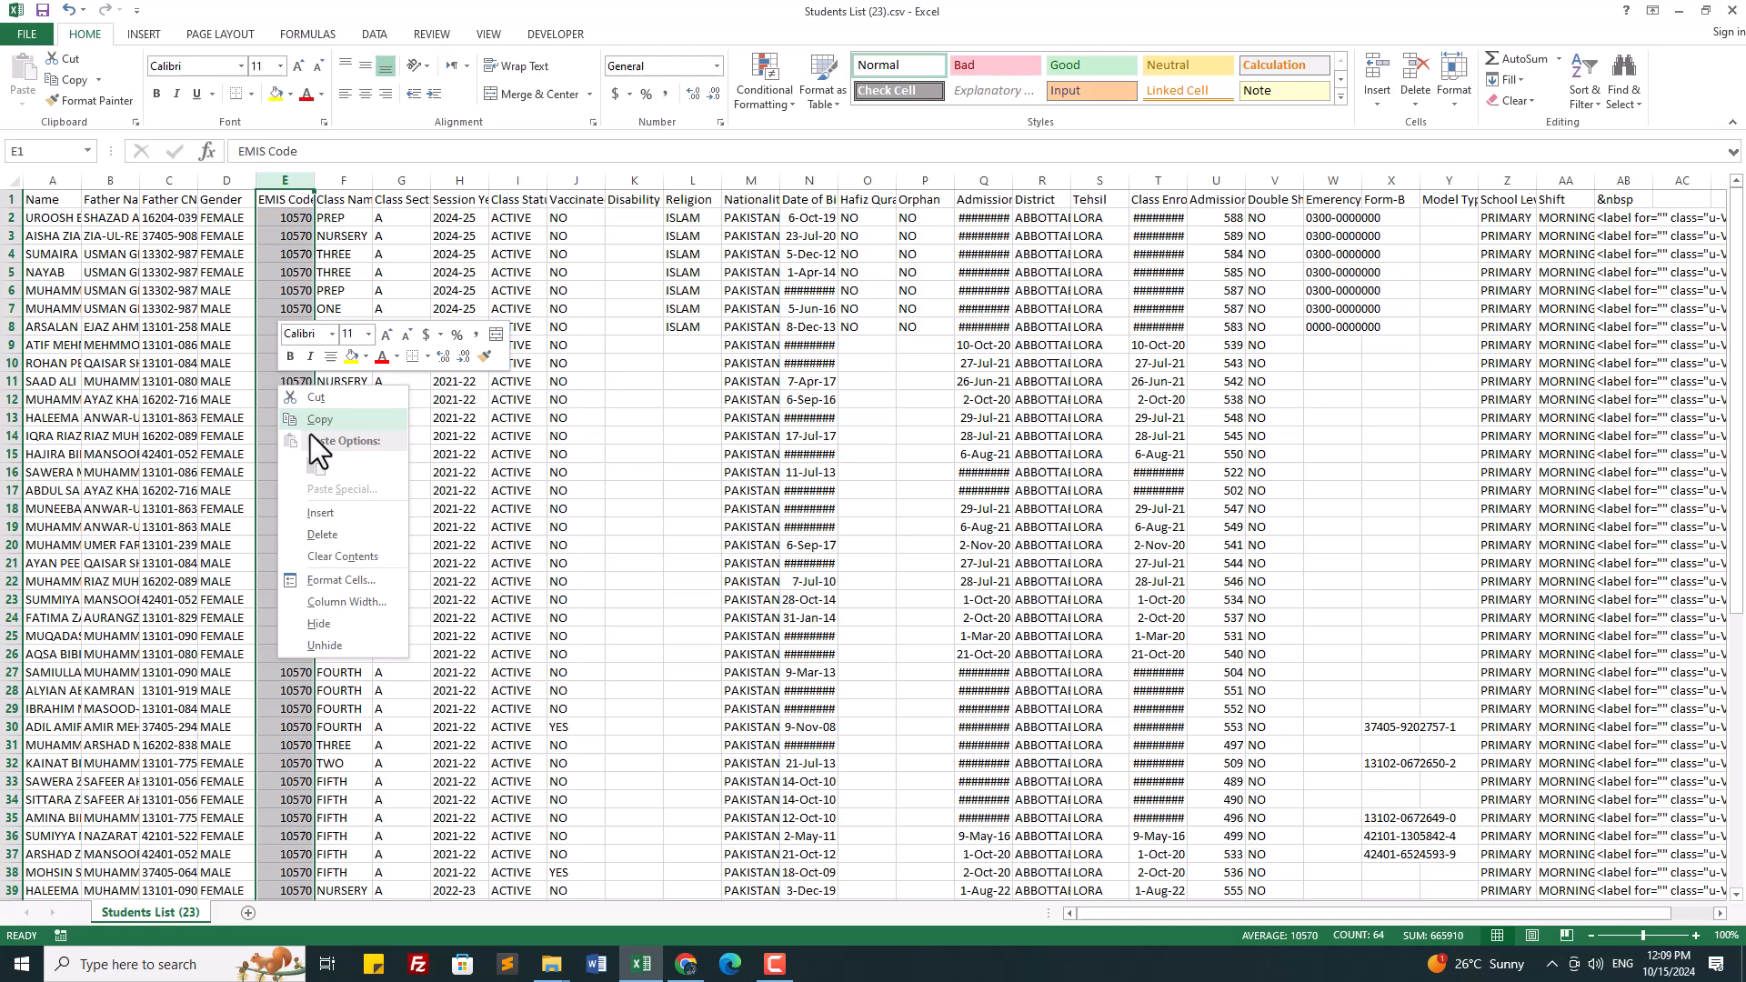
left_click(332, 539)
Step: Delete the Class Section, Class Status, Vaccinated, Disability, Hafiz Quran and Orphan columns
left_click(355, 180)
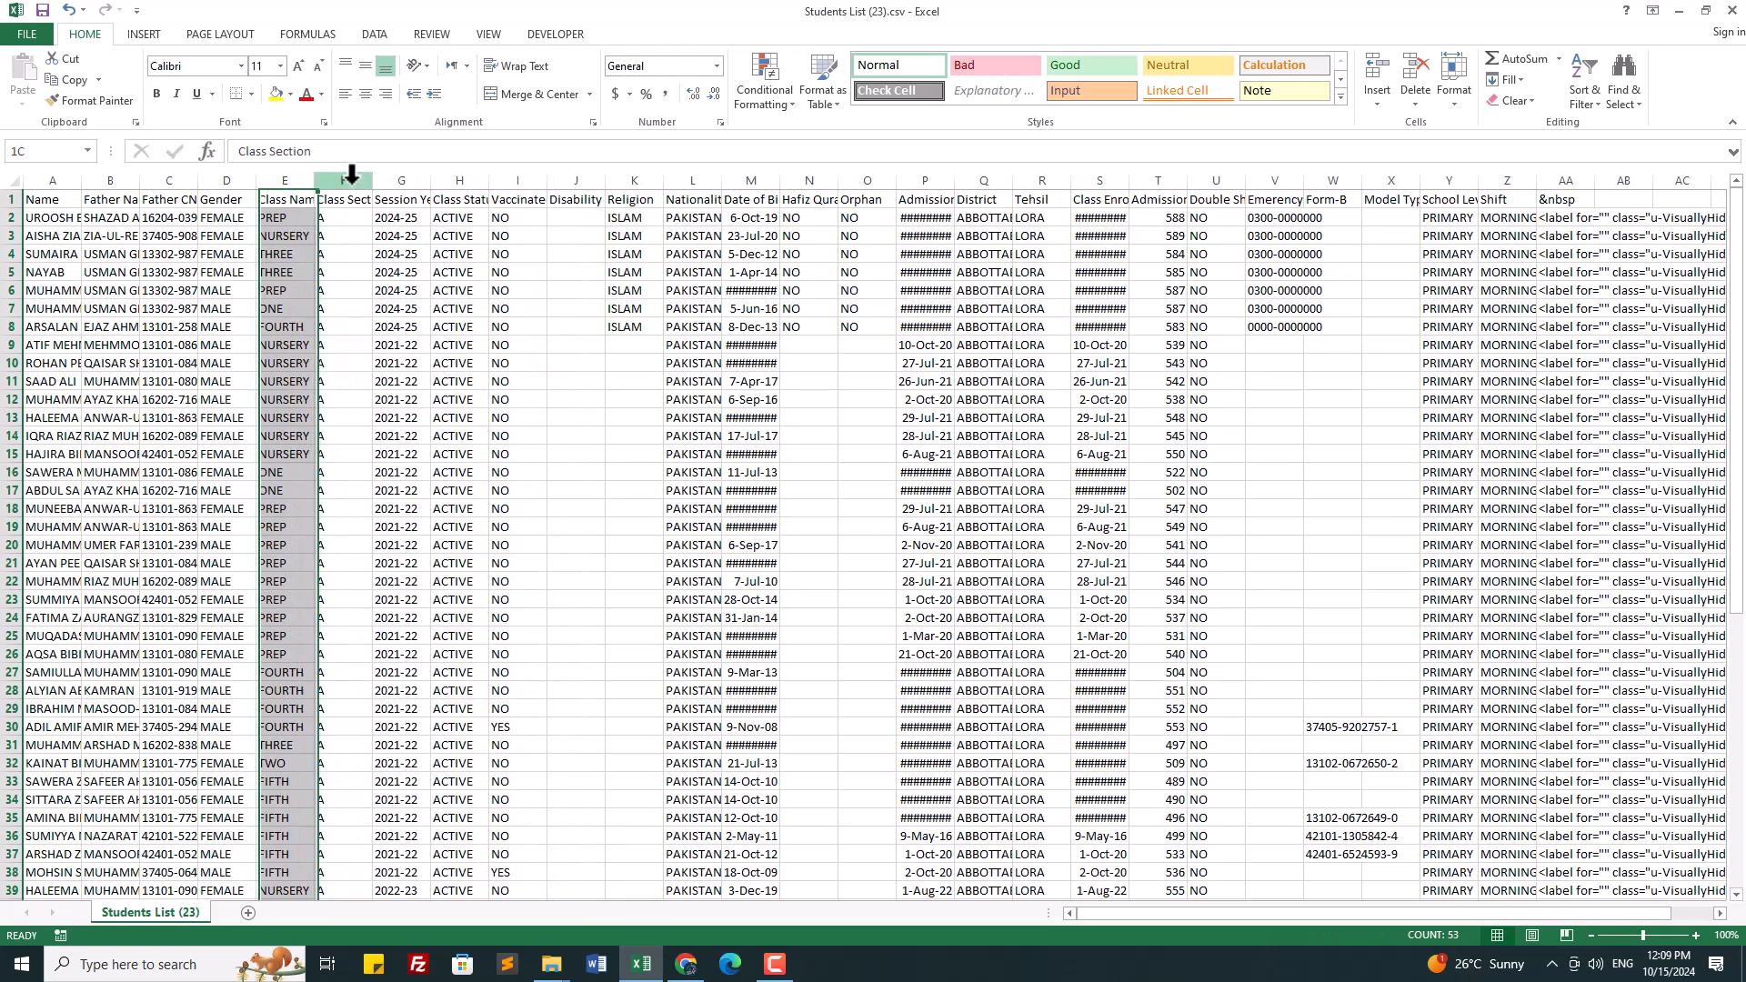
right_click(341, 364)
left_click(389, 519)
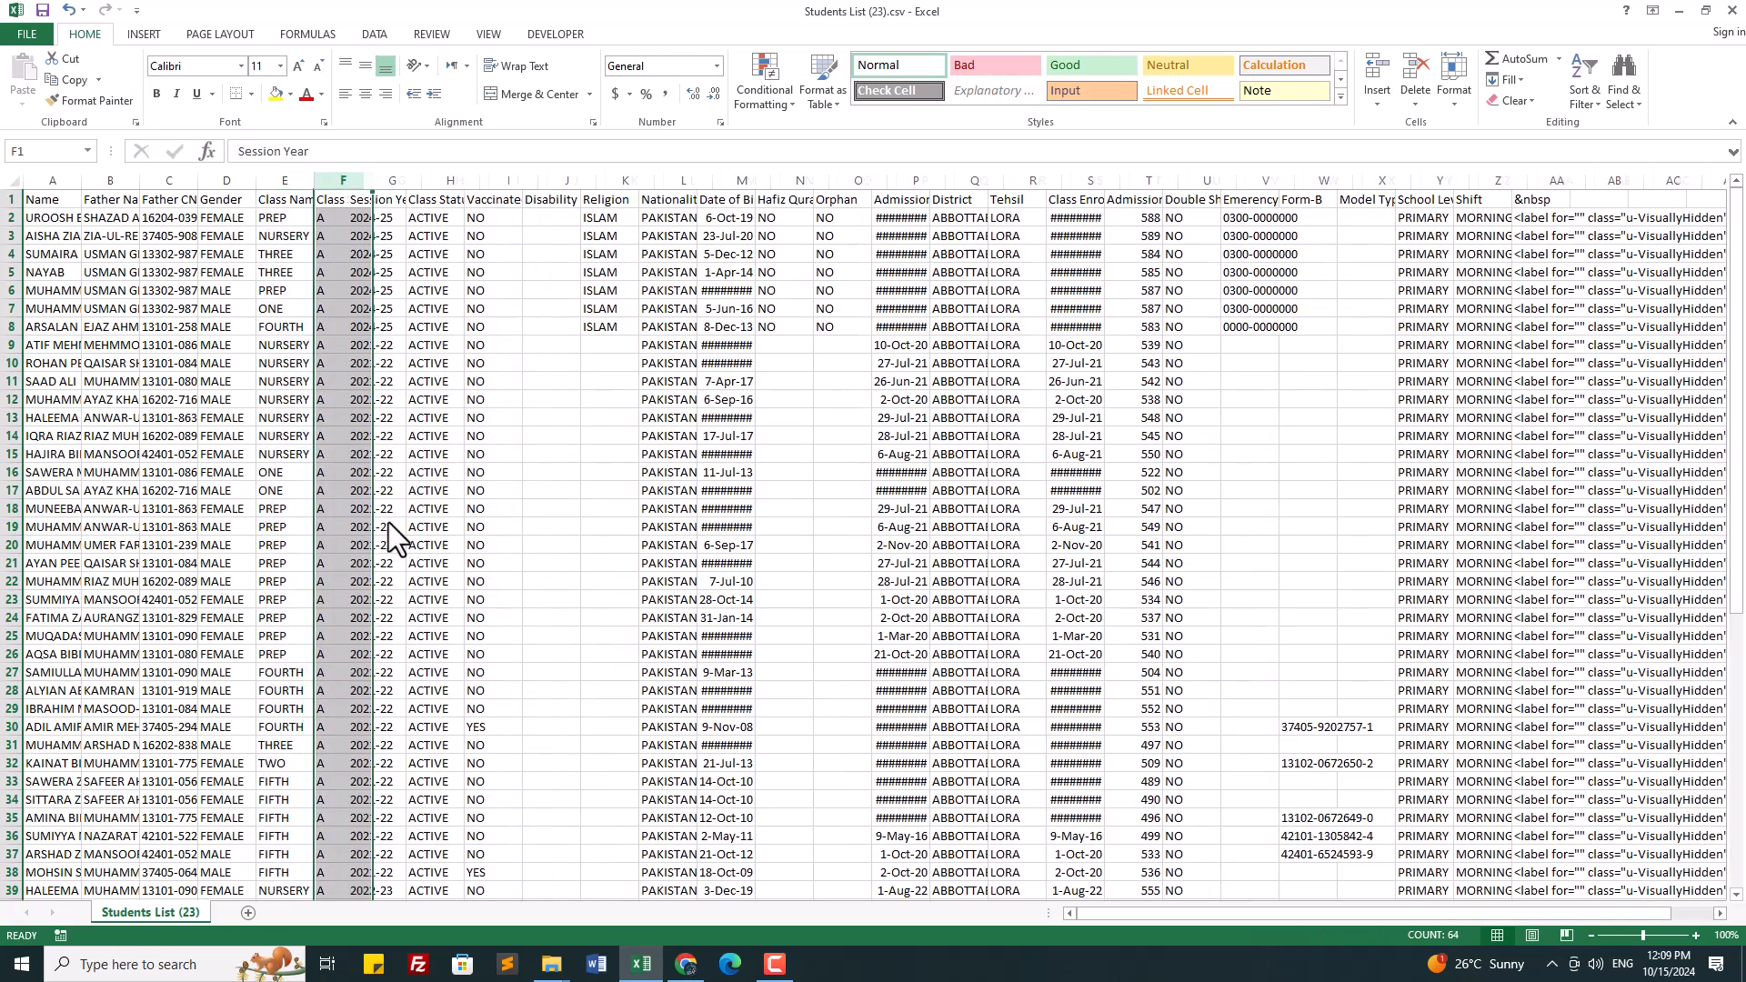
left_click(396, 175)
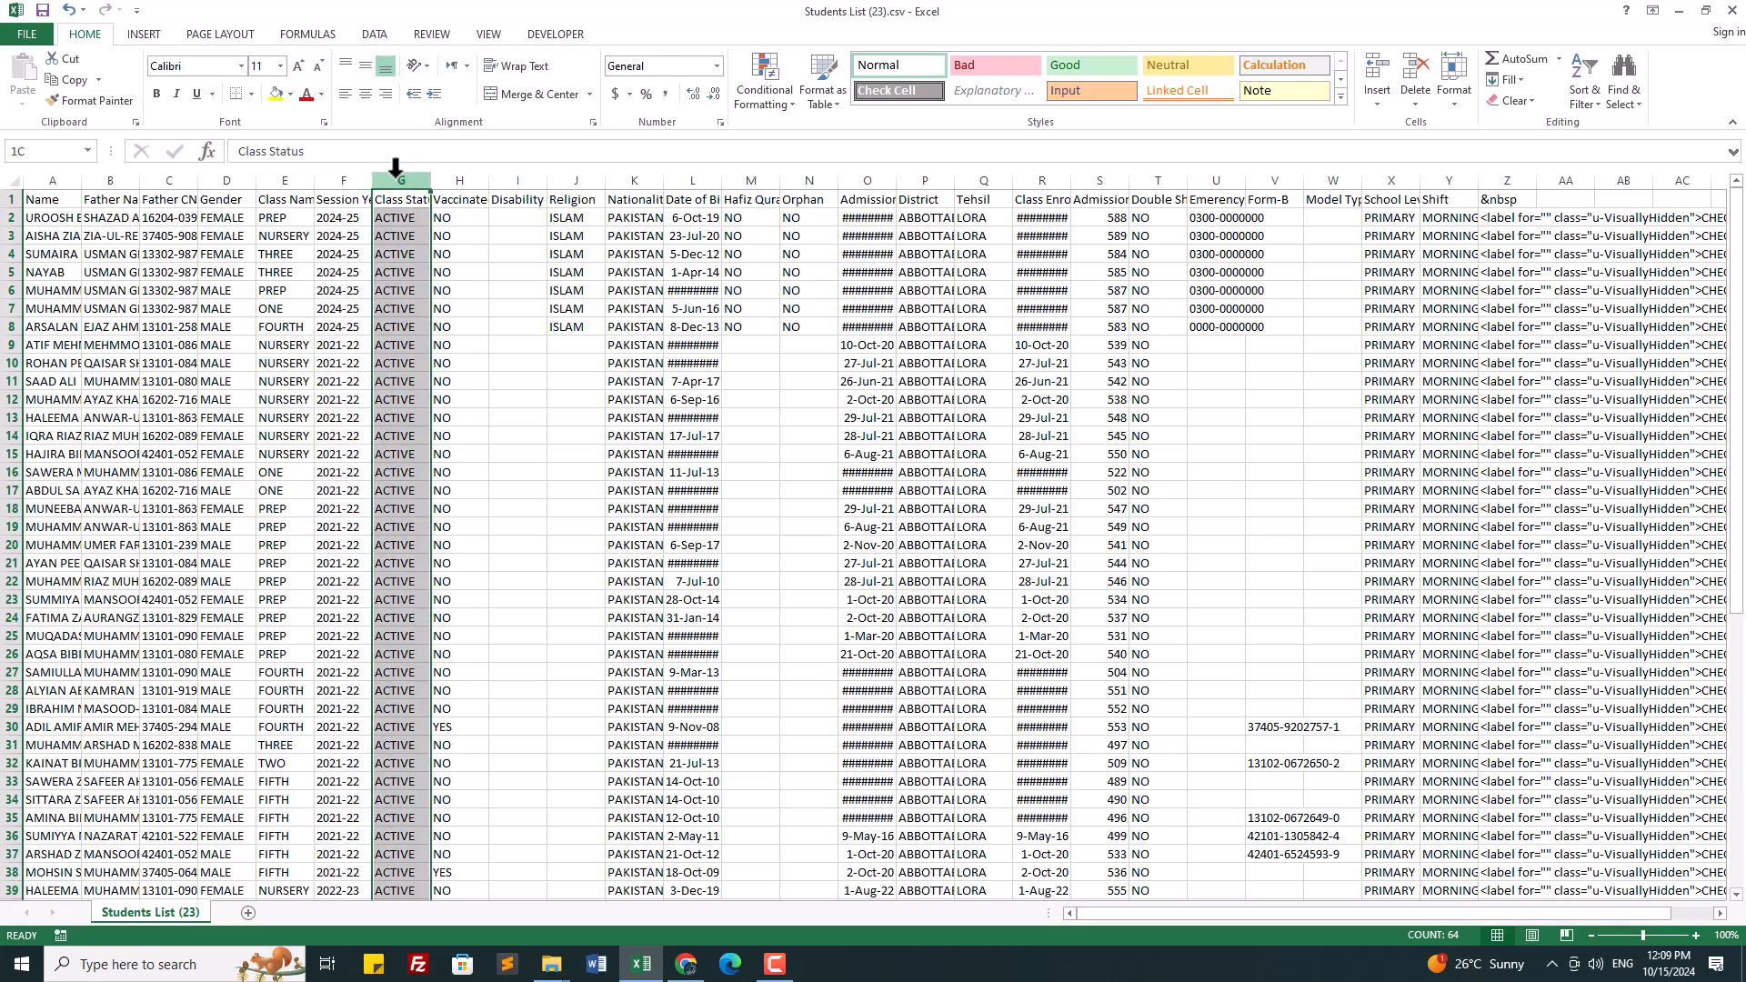
left_click_drag(396, 168, 519, 175)
right_click(491, 382)
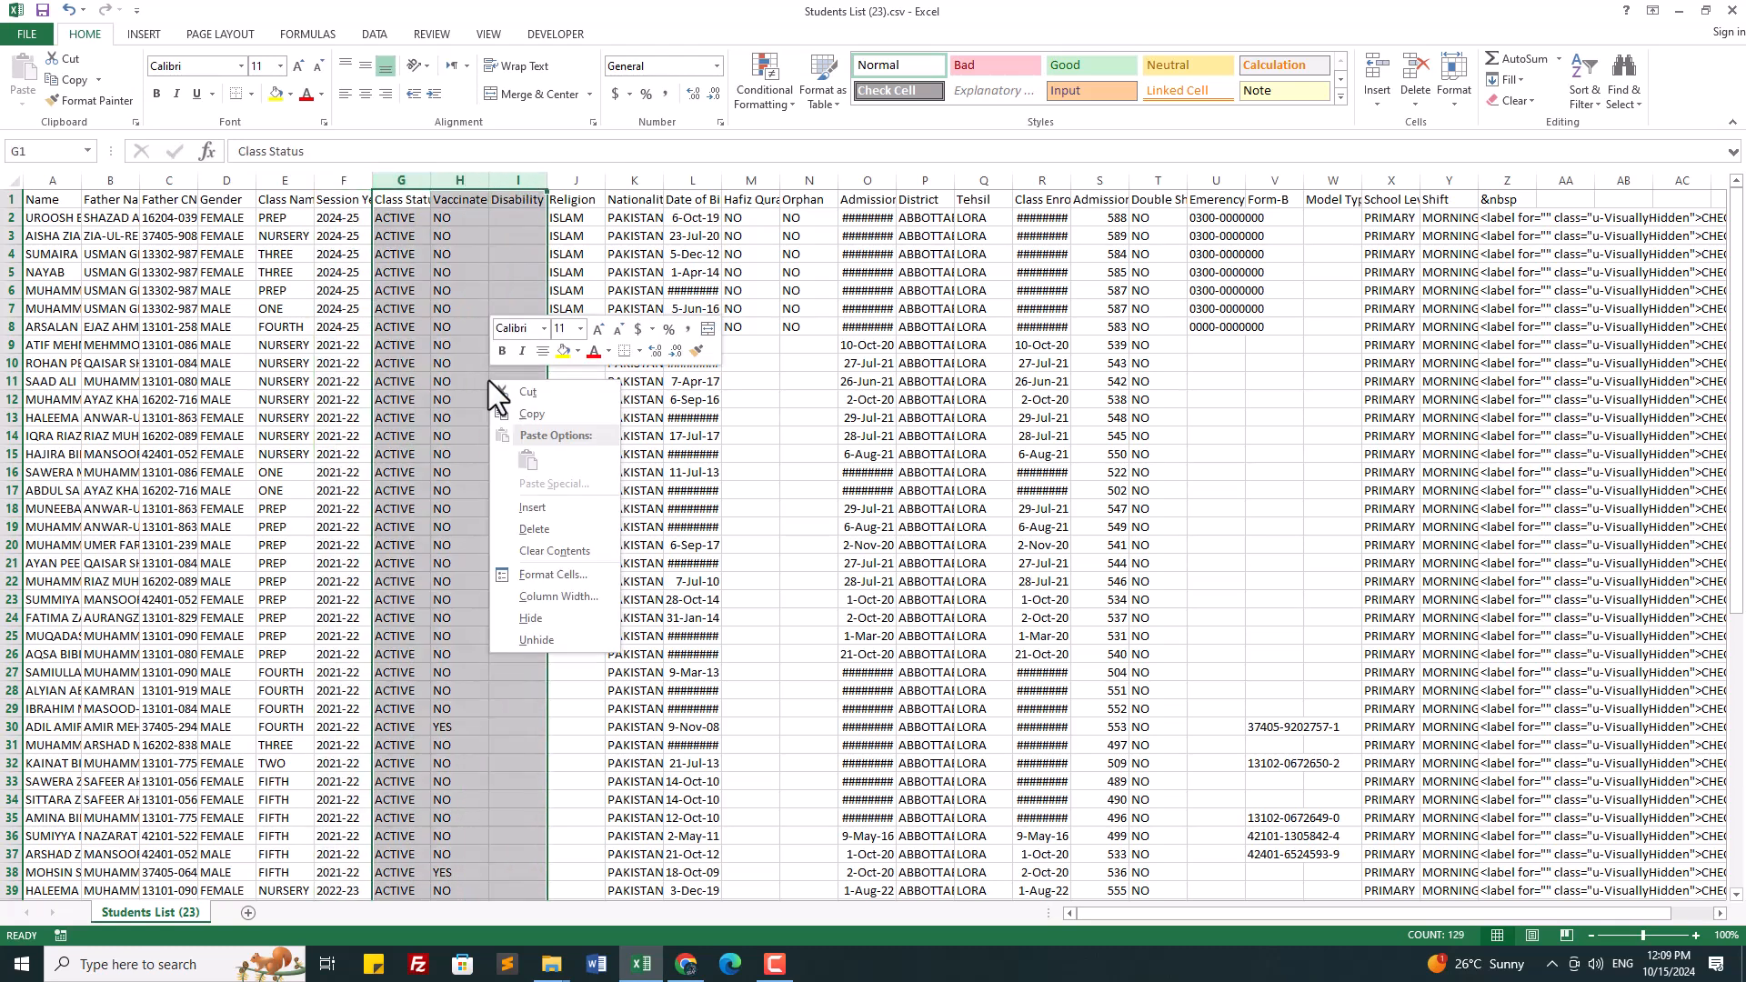
left_click(538, 521)
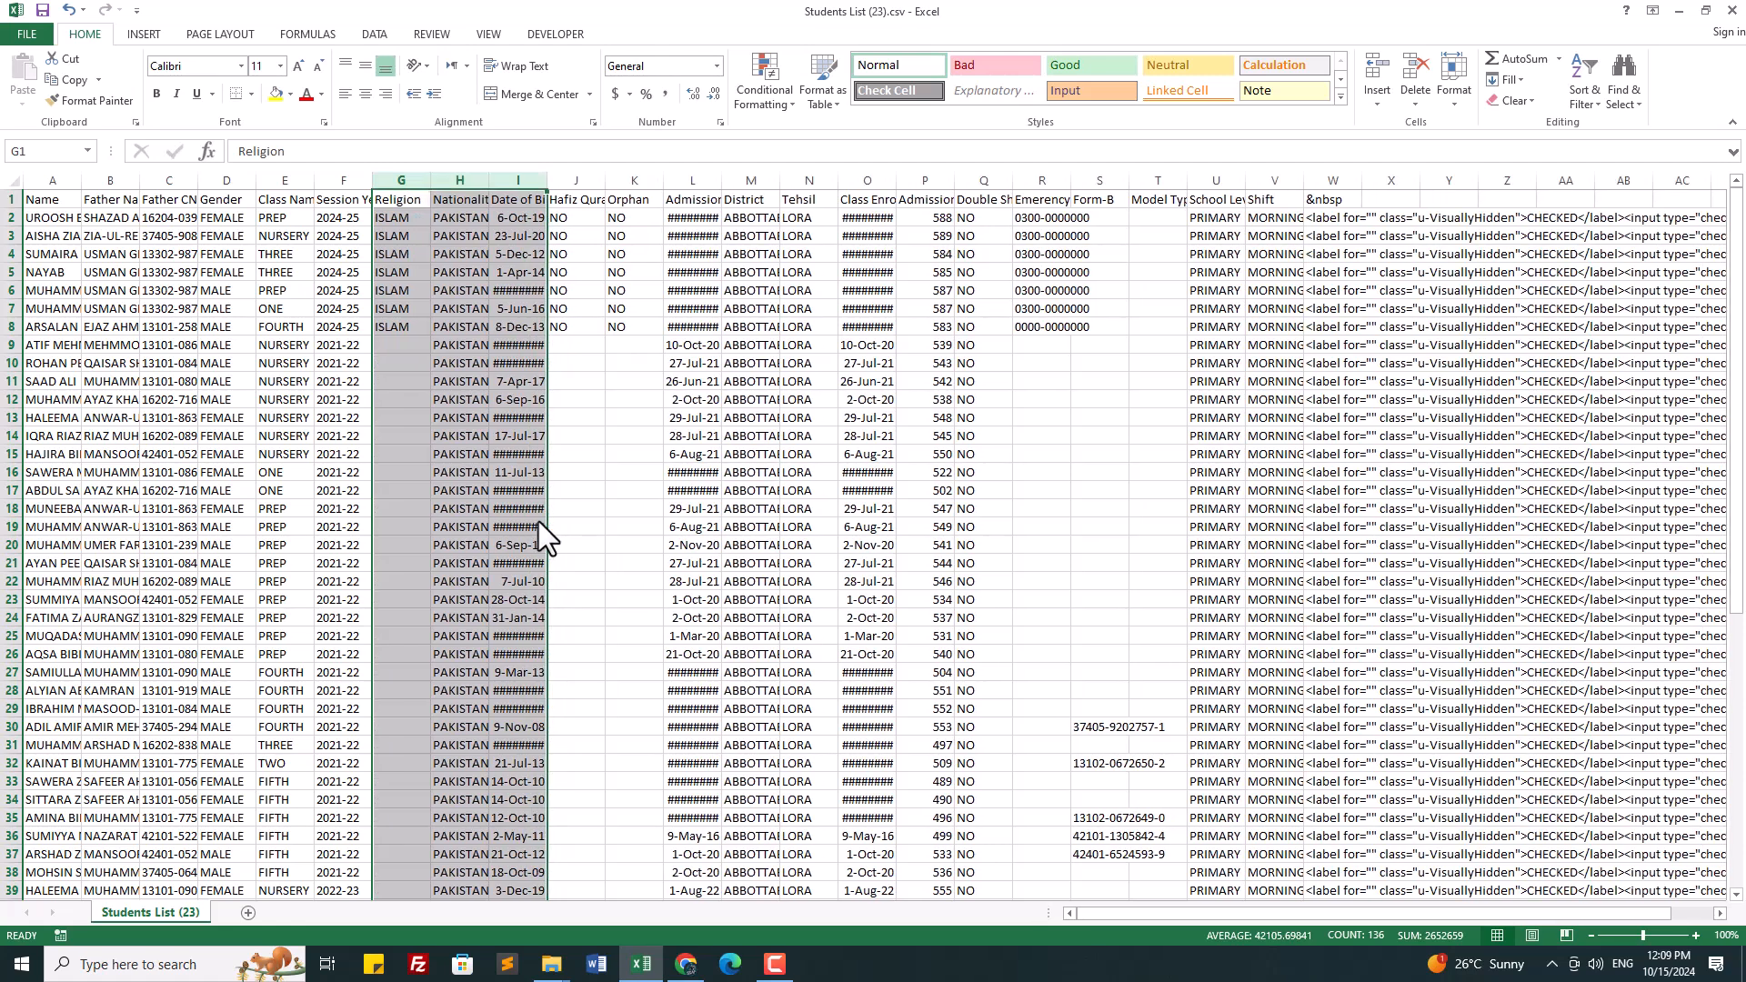
left_click(523, 451)
left_click_drag(576, 180, 635, 180)
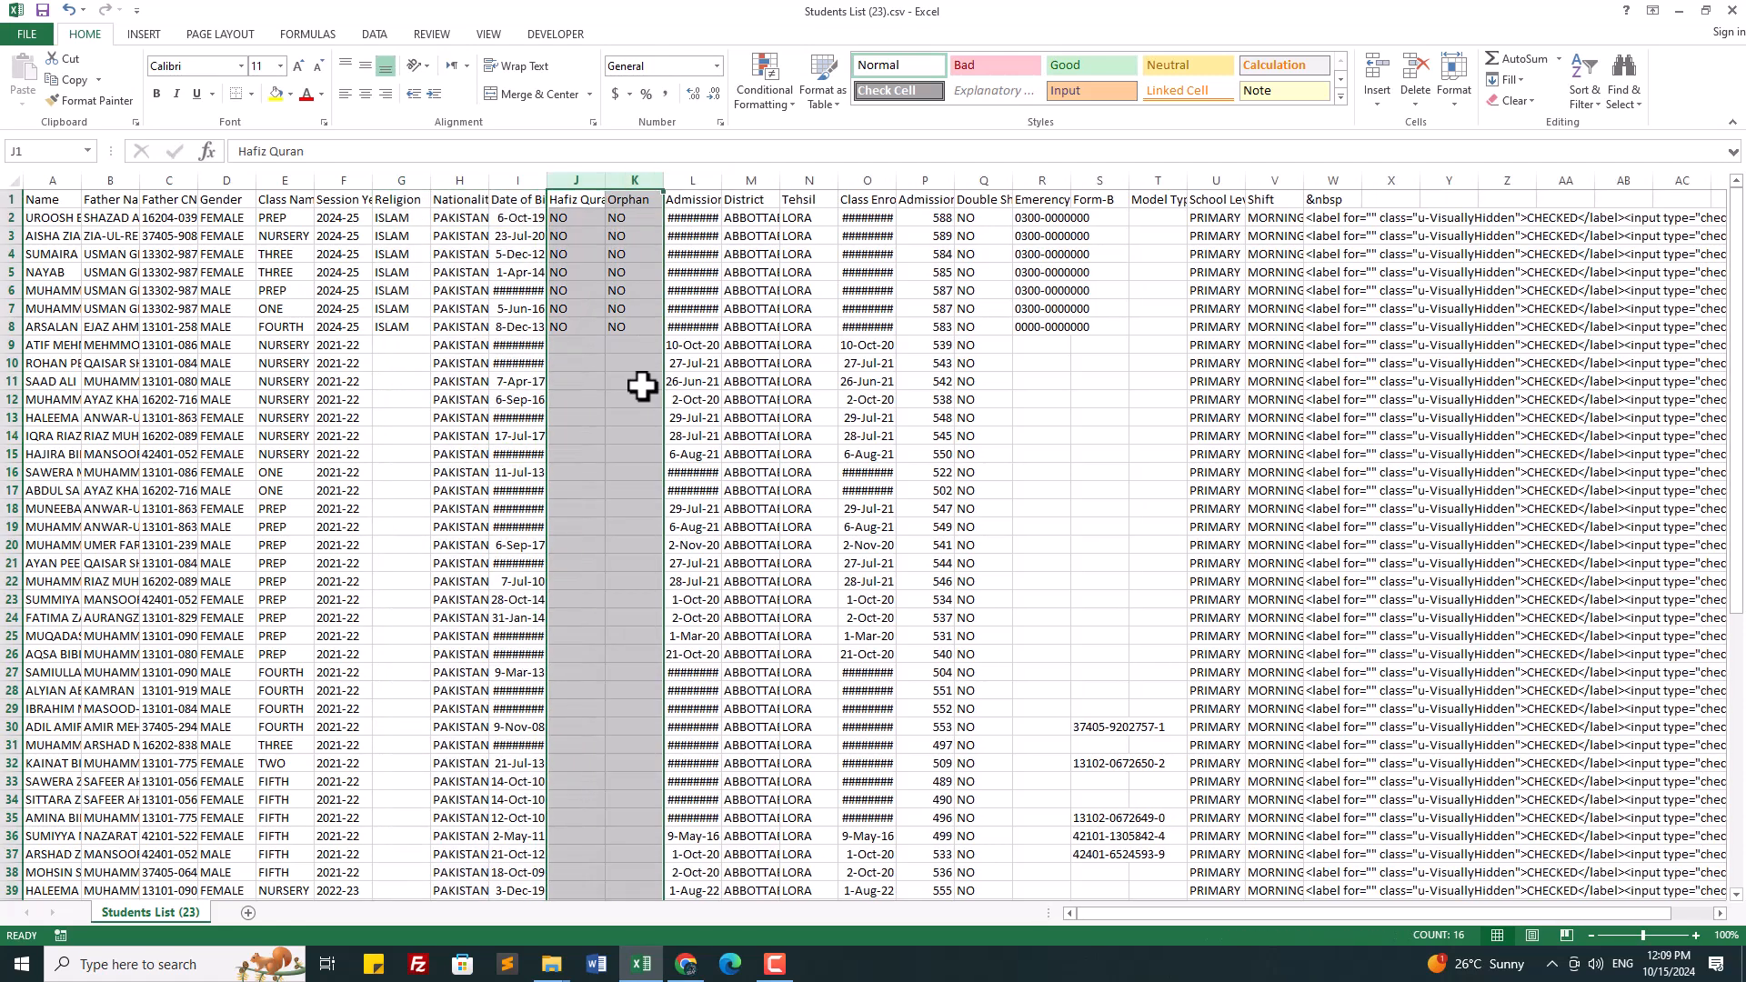
right_click(642, 409)
left_click(669, 561)
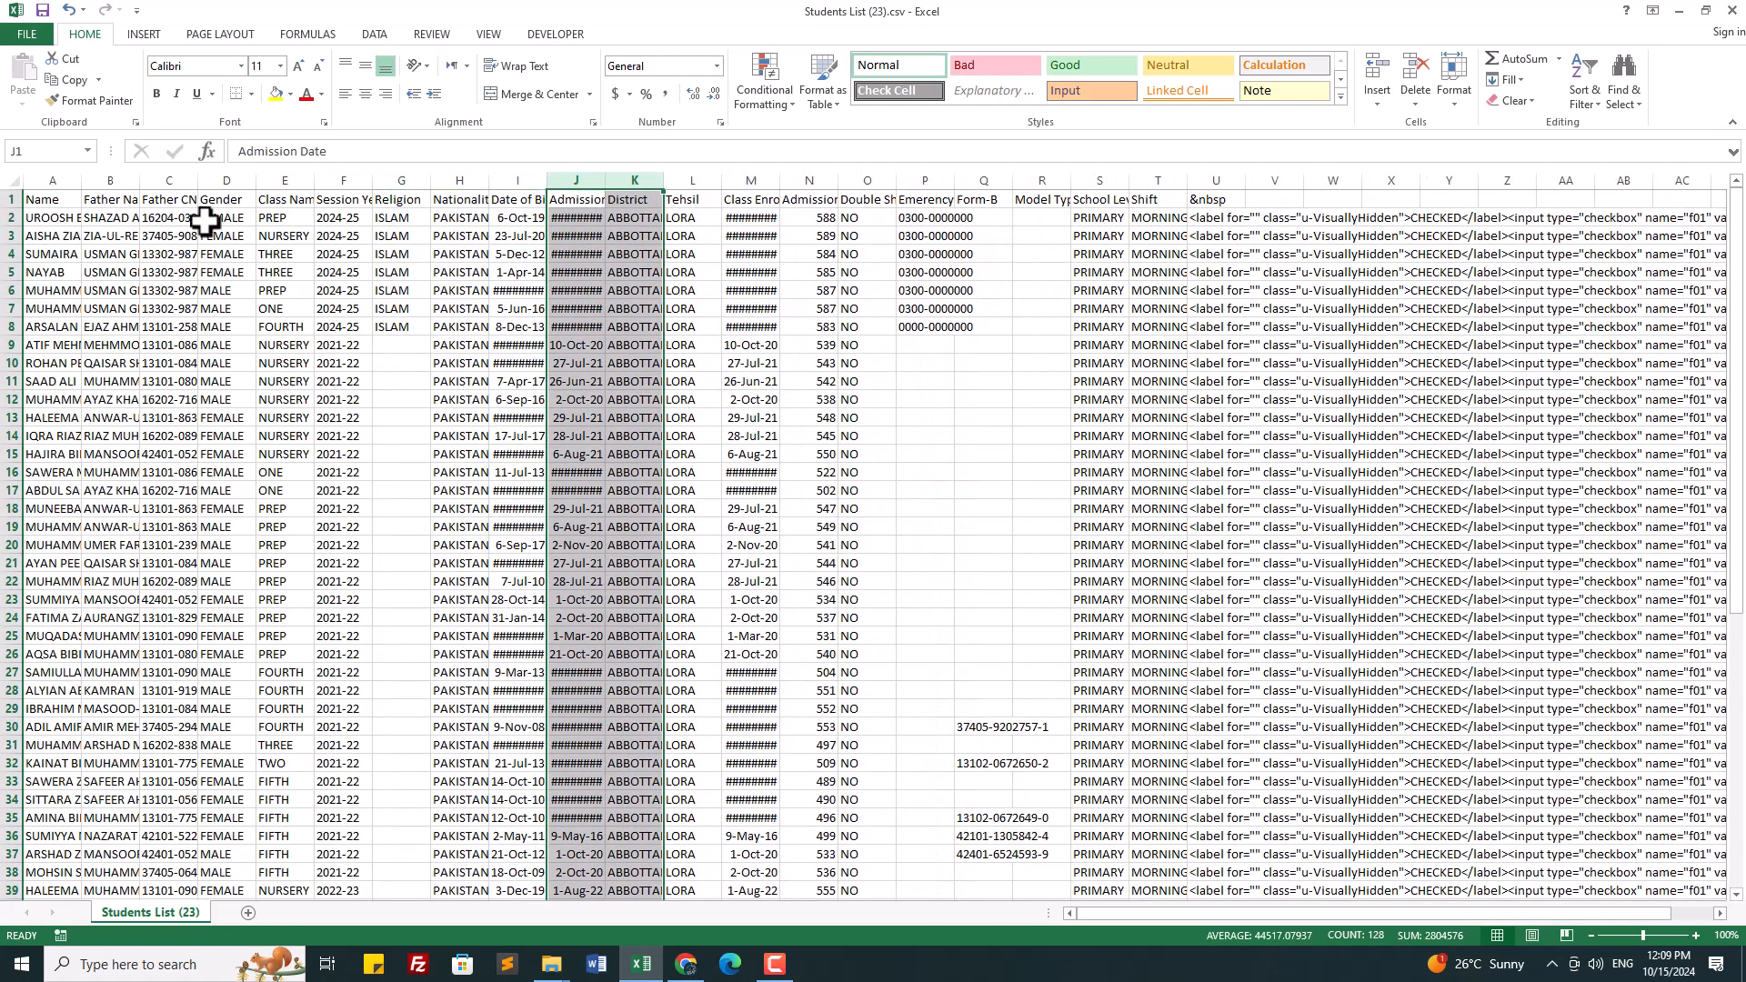
Step: Autofit every column's width to its contents
left_click(14, 180)
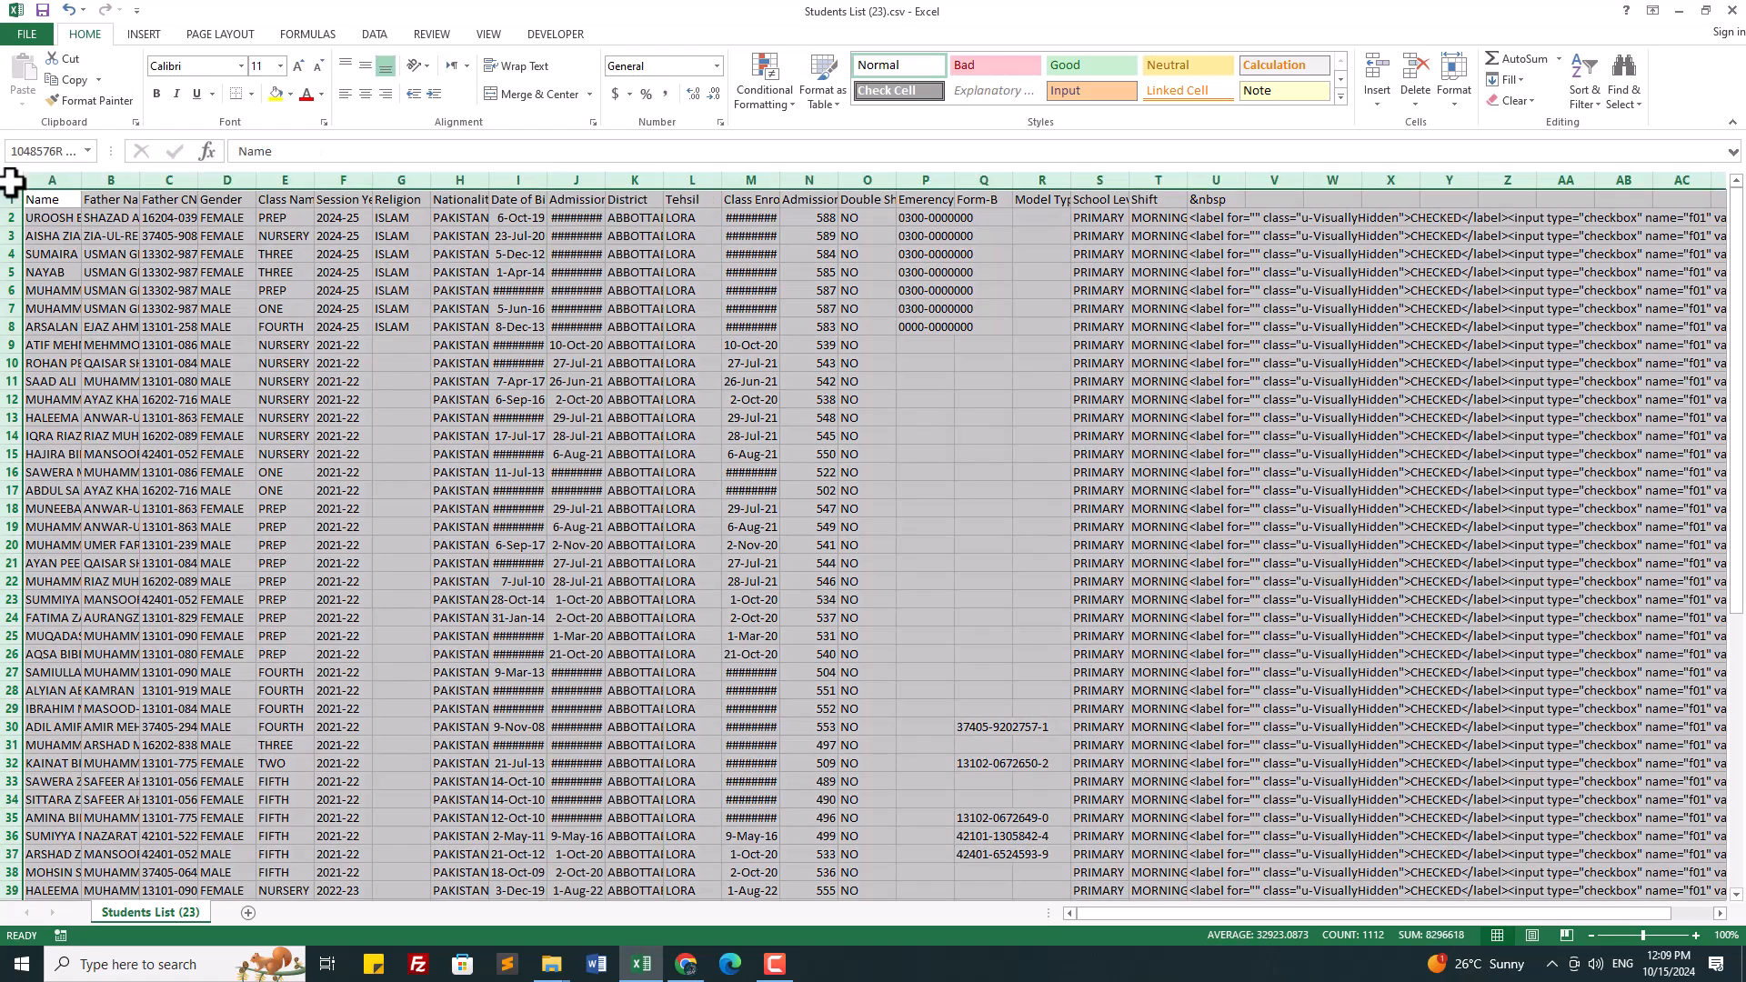
double_click(81, 179)
left_click(823, 435)
left_click_drag(1154, 917, 1234, 907)
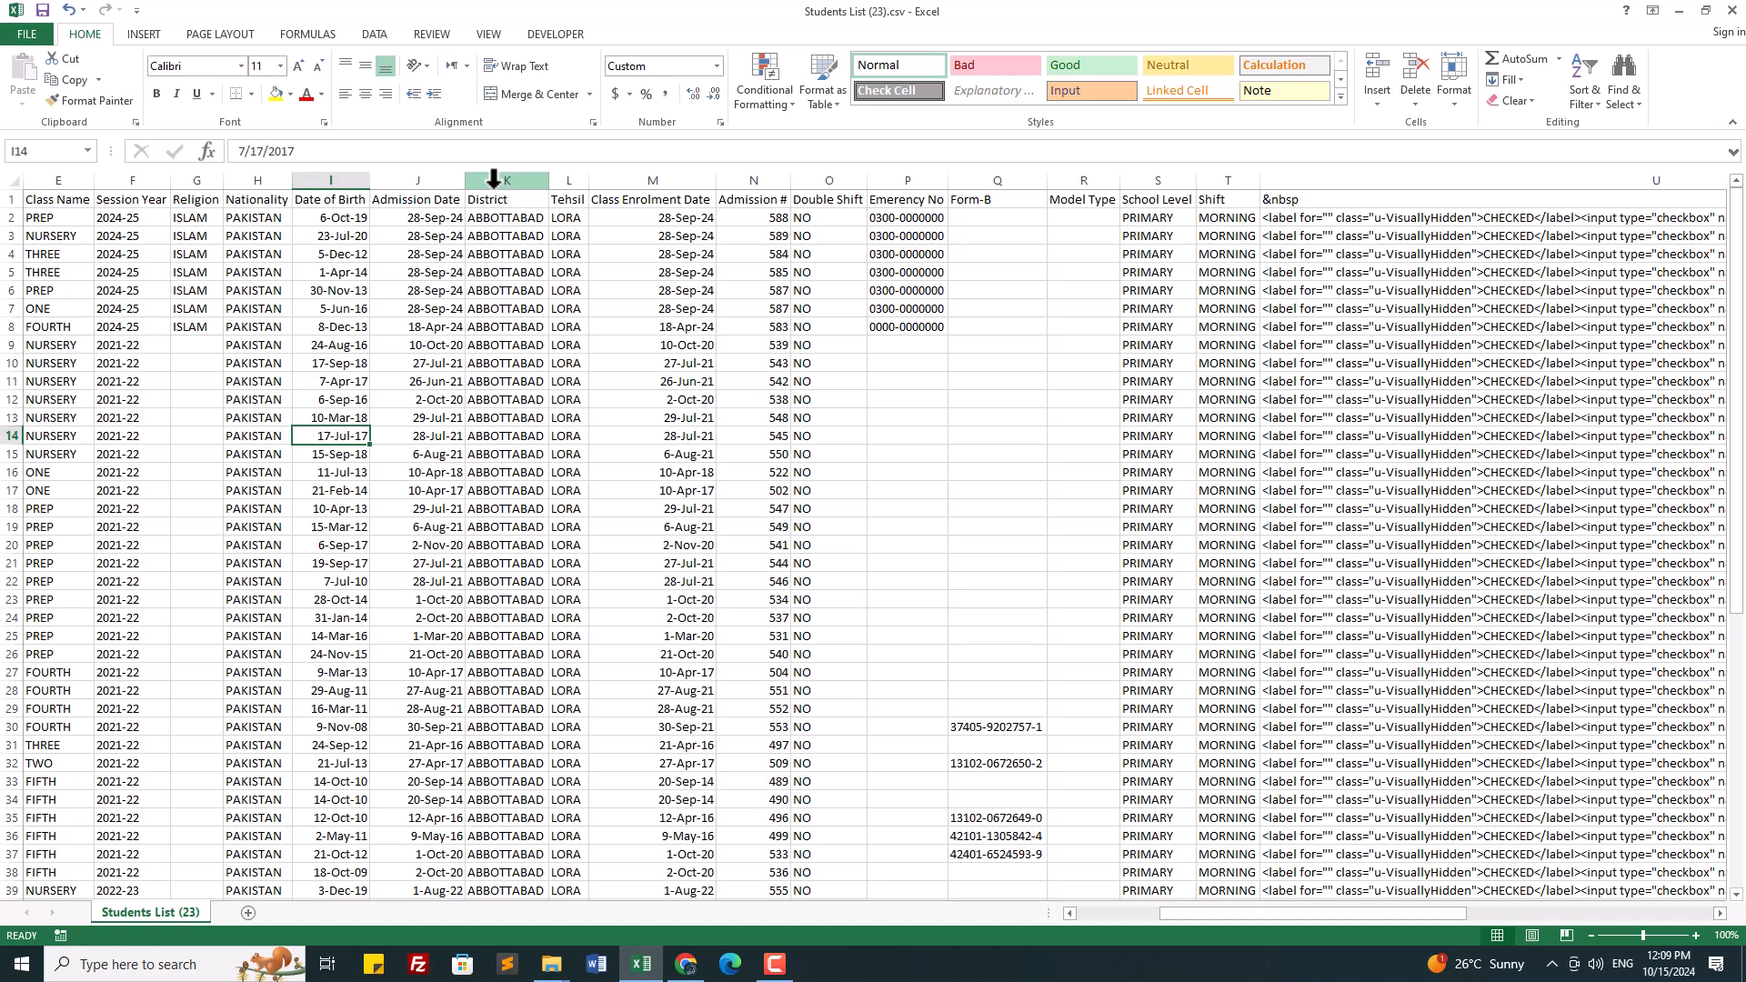
Step: Delete the District and Tehsil columns
left_click(494, 179)
left_click_drag(532, 193, 598, 201)
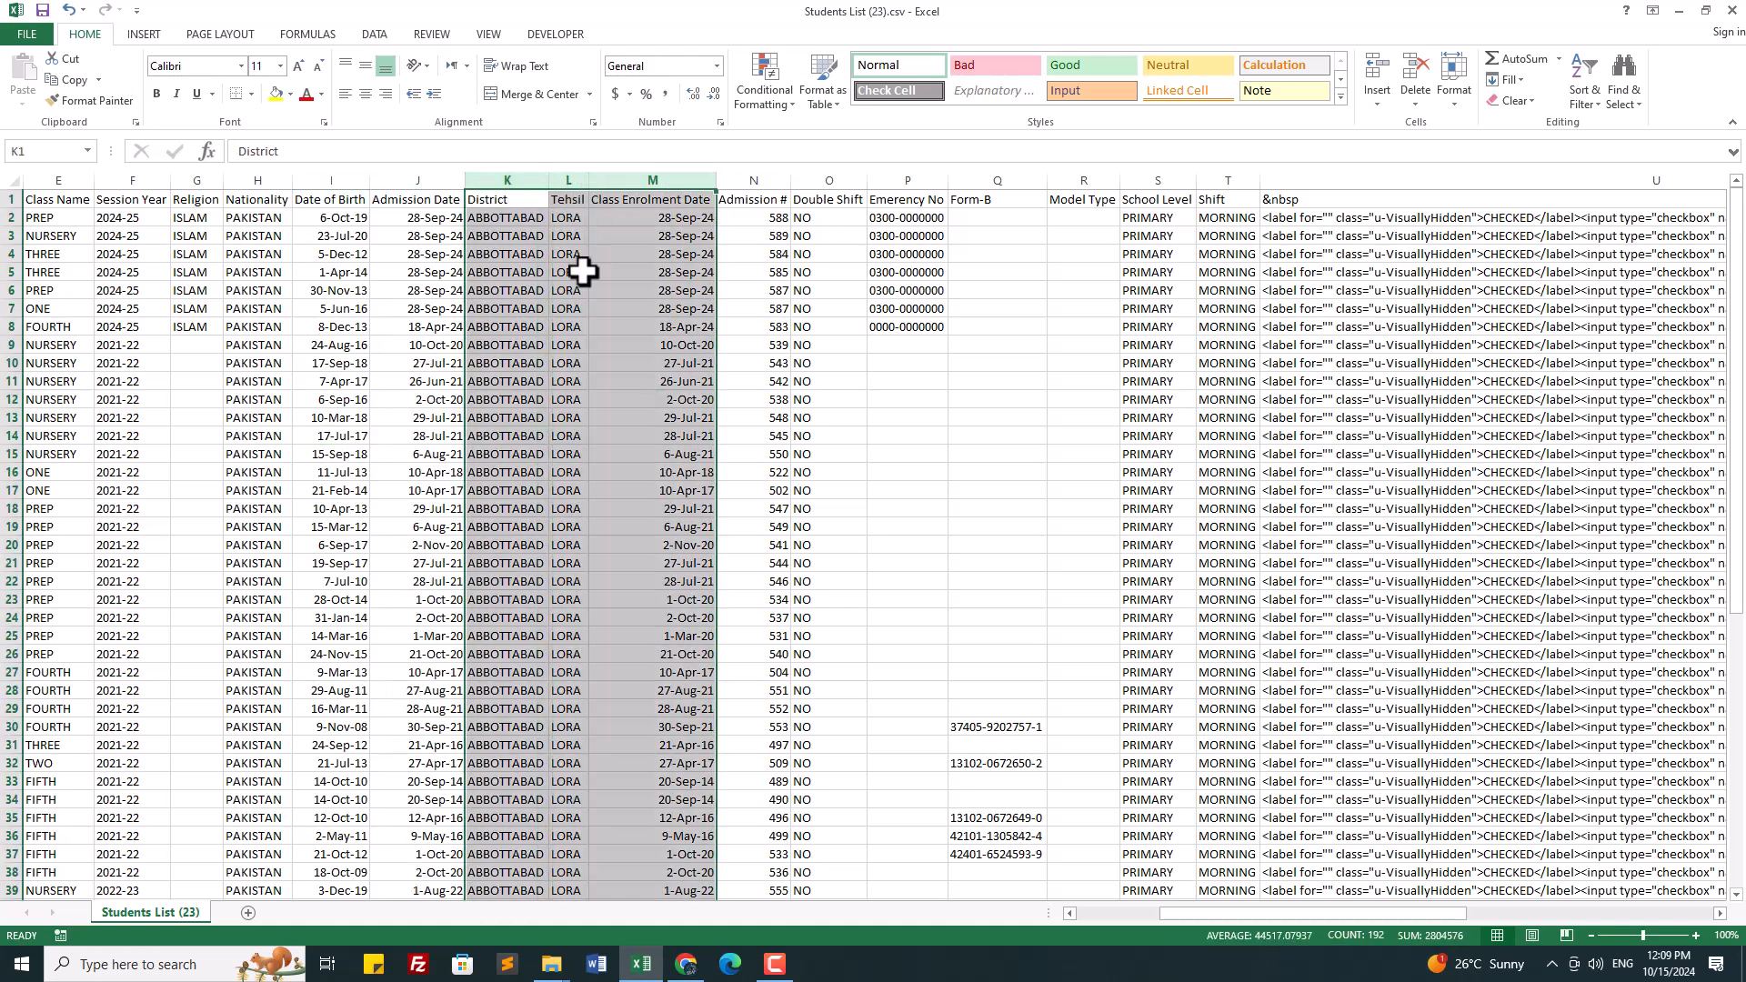
left_click(491, 172)
left_click_drag(491, 173, 557, 277)
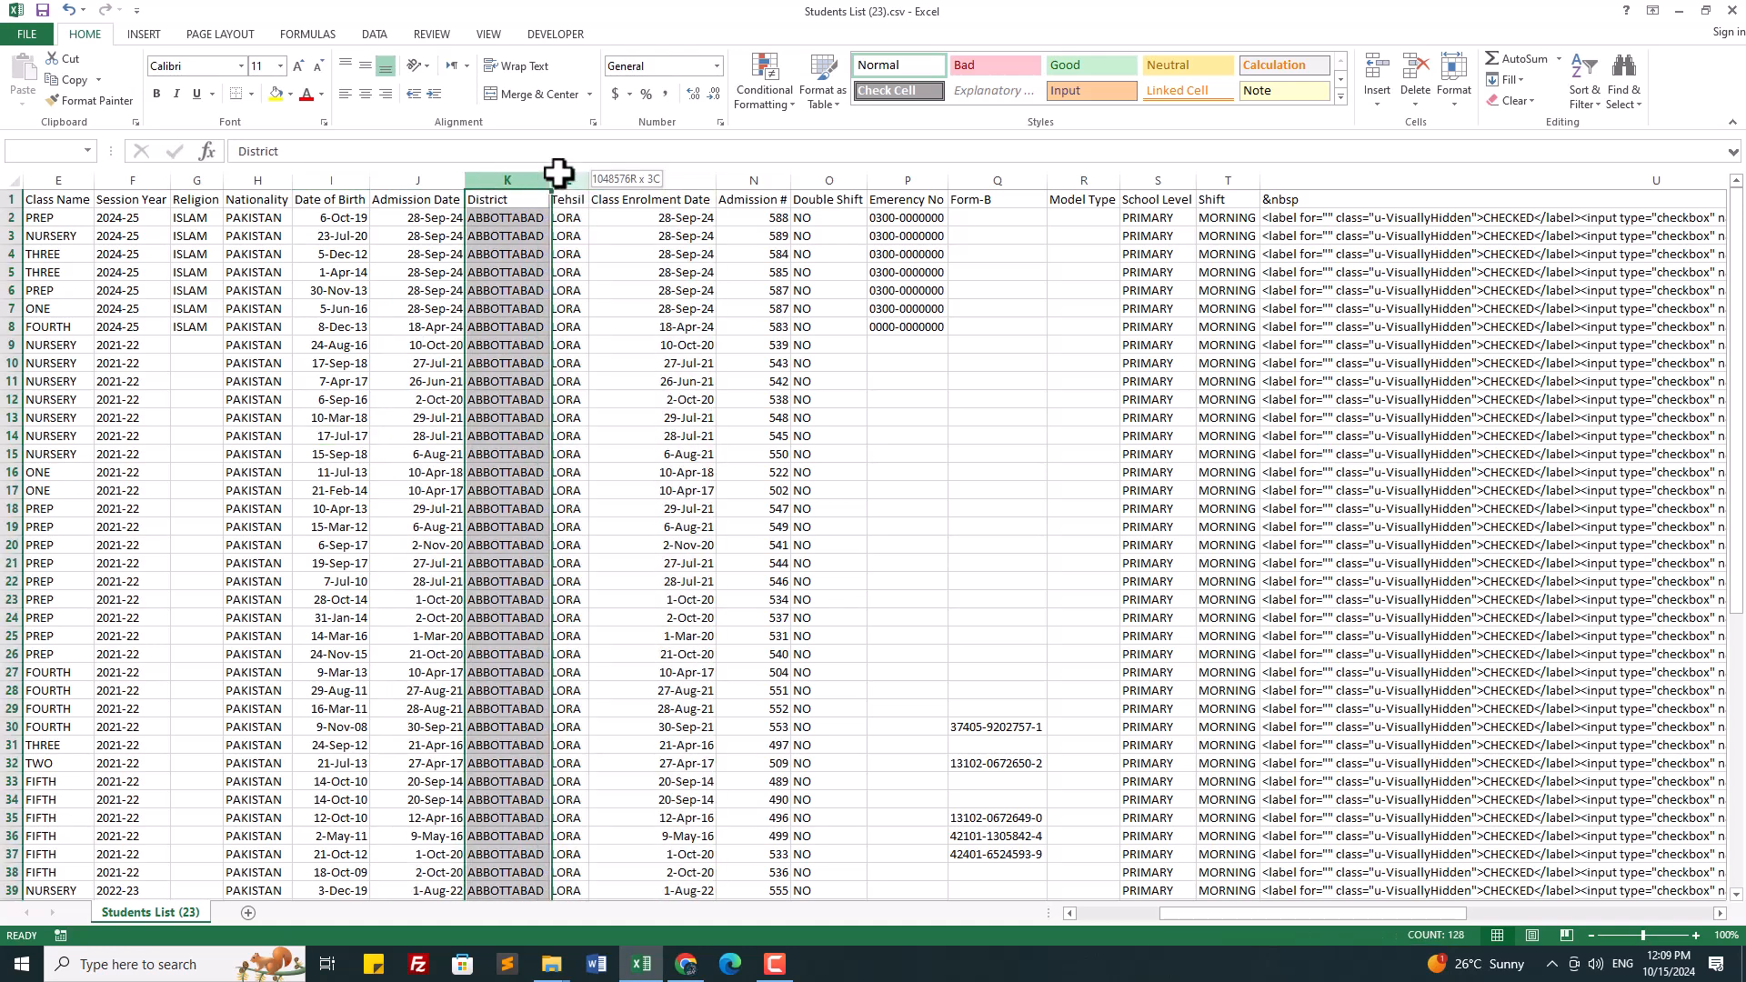
right_click(488, 495)
left_click(544, 655)
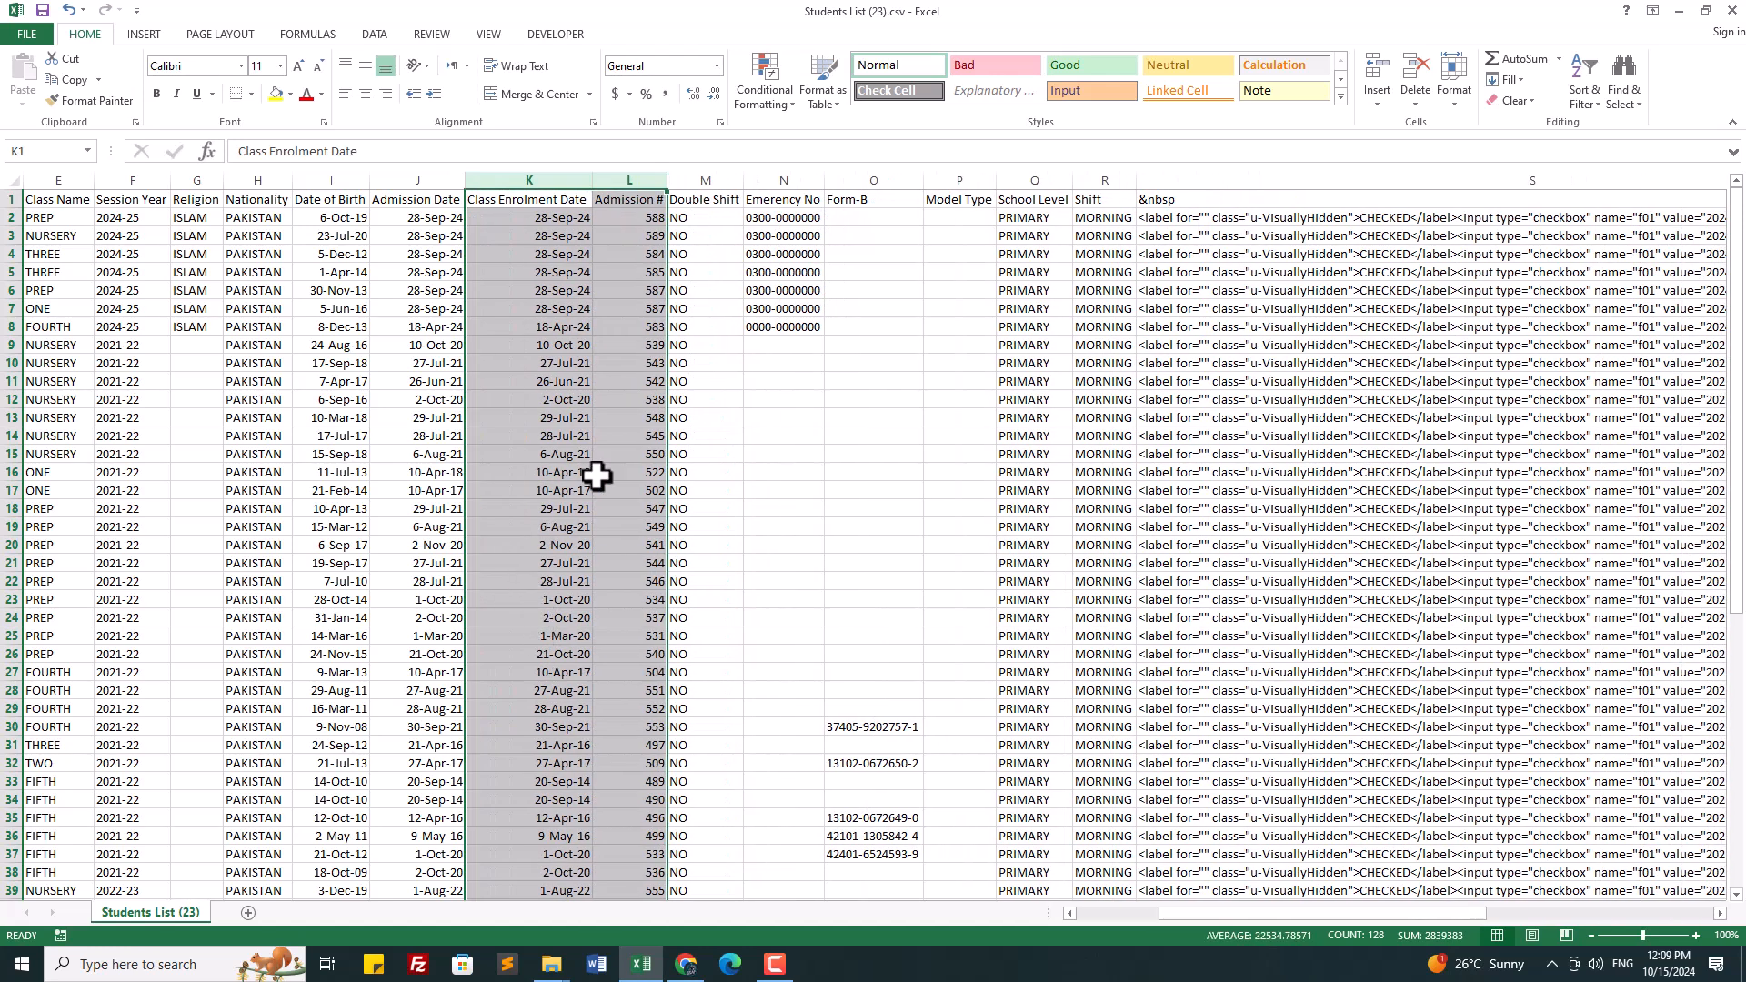
left_click(715, 455)
Step: Keep the Emerency No column and delete the Double Shift column
left_click_drag(784, 166, 963, 187)
right_click(905, 419)
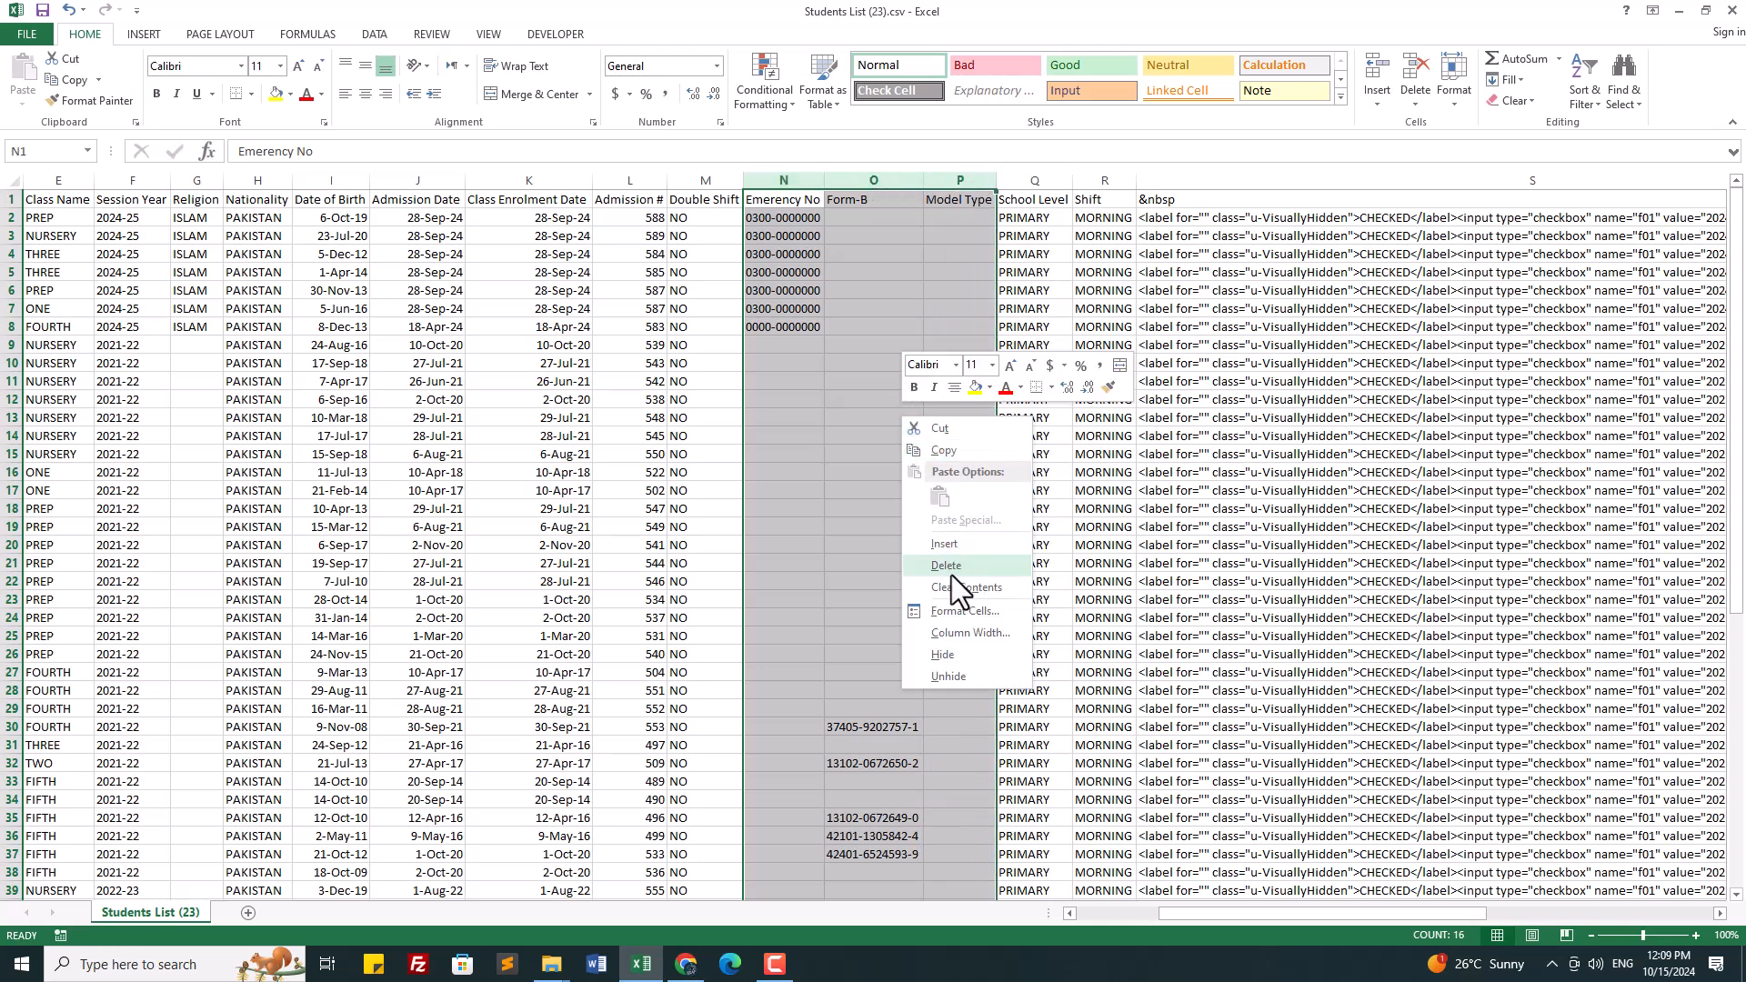
key("Escape")
left_click(783, 180)
right_click(786, 394)
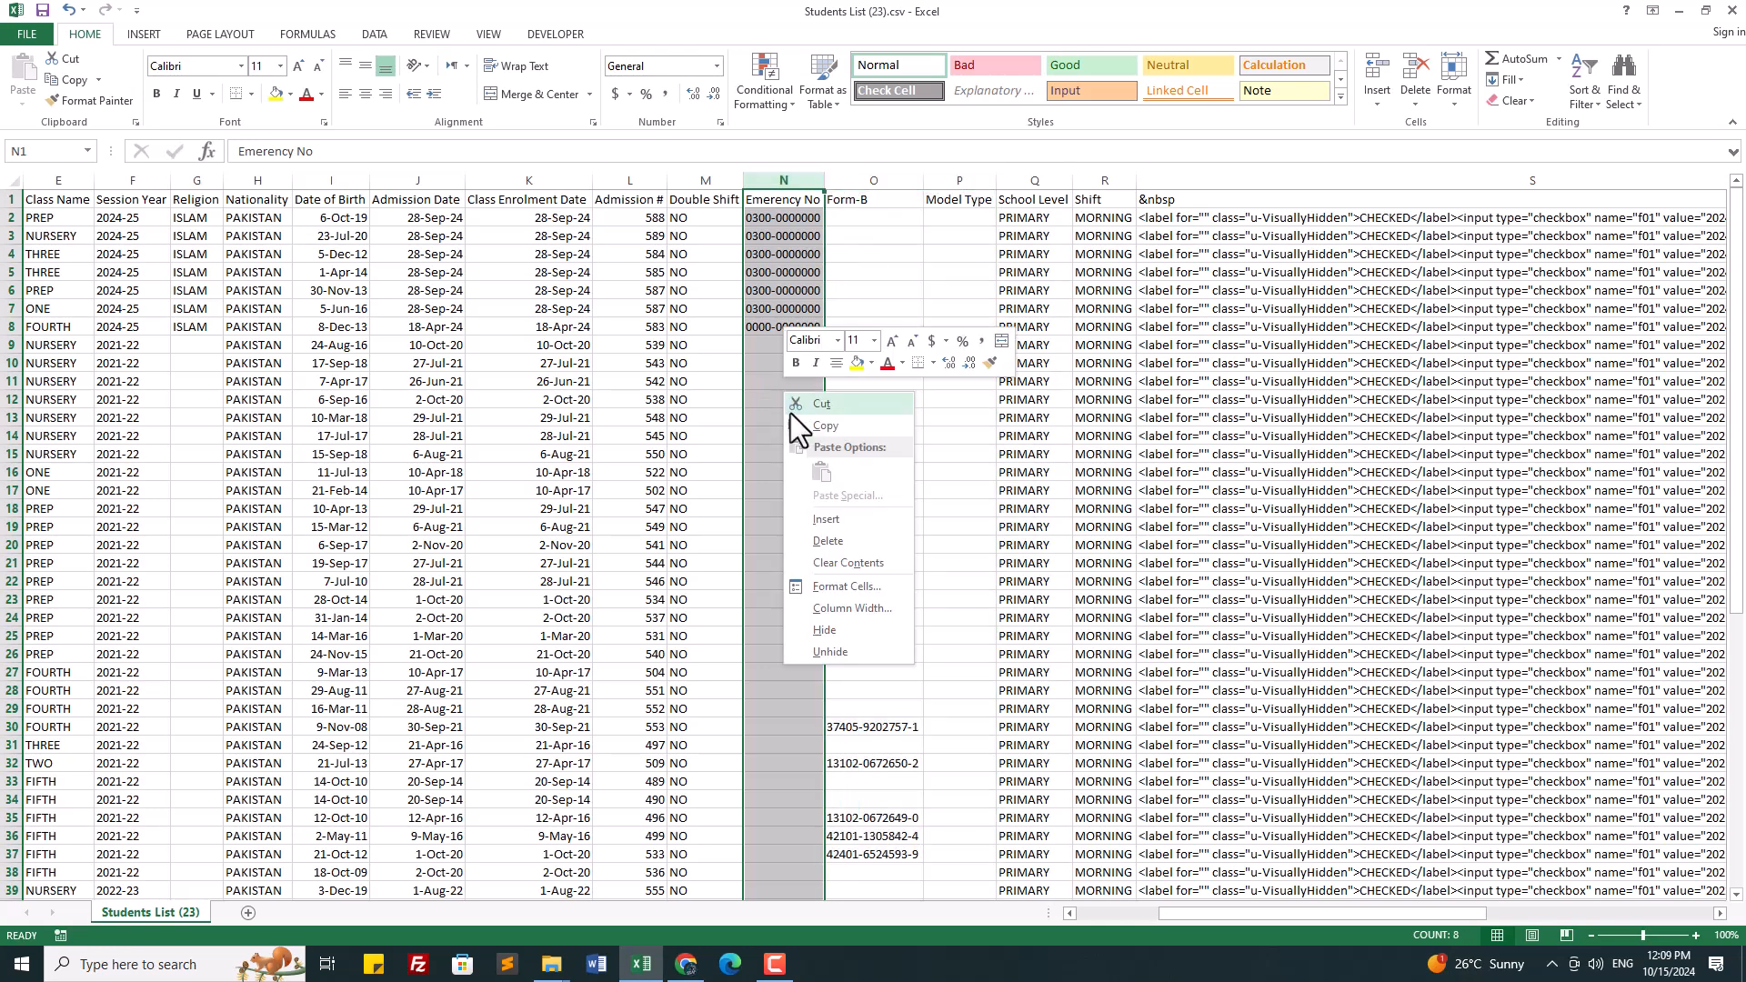
key("Escape")
left_click(932, 452)
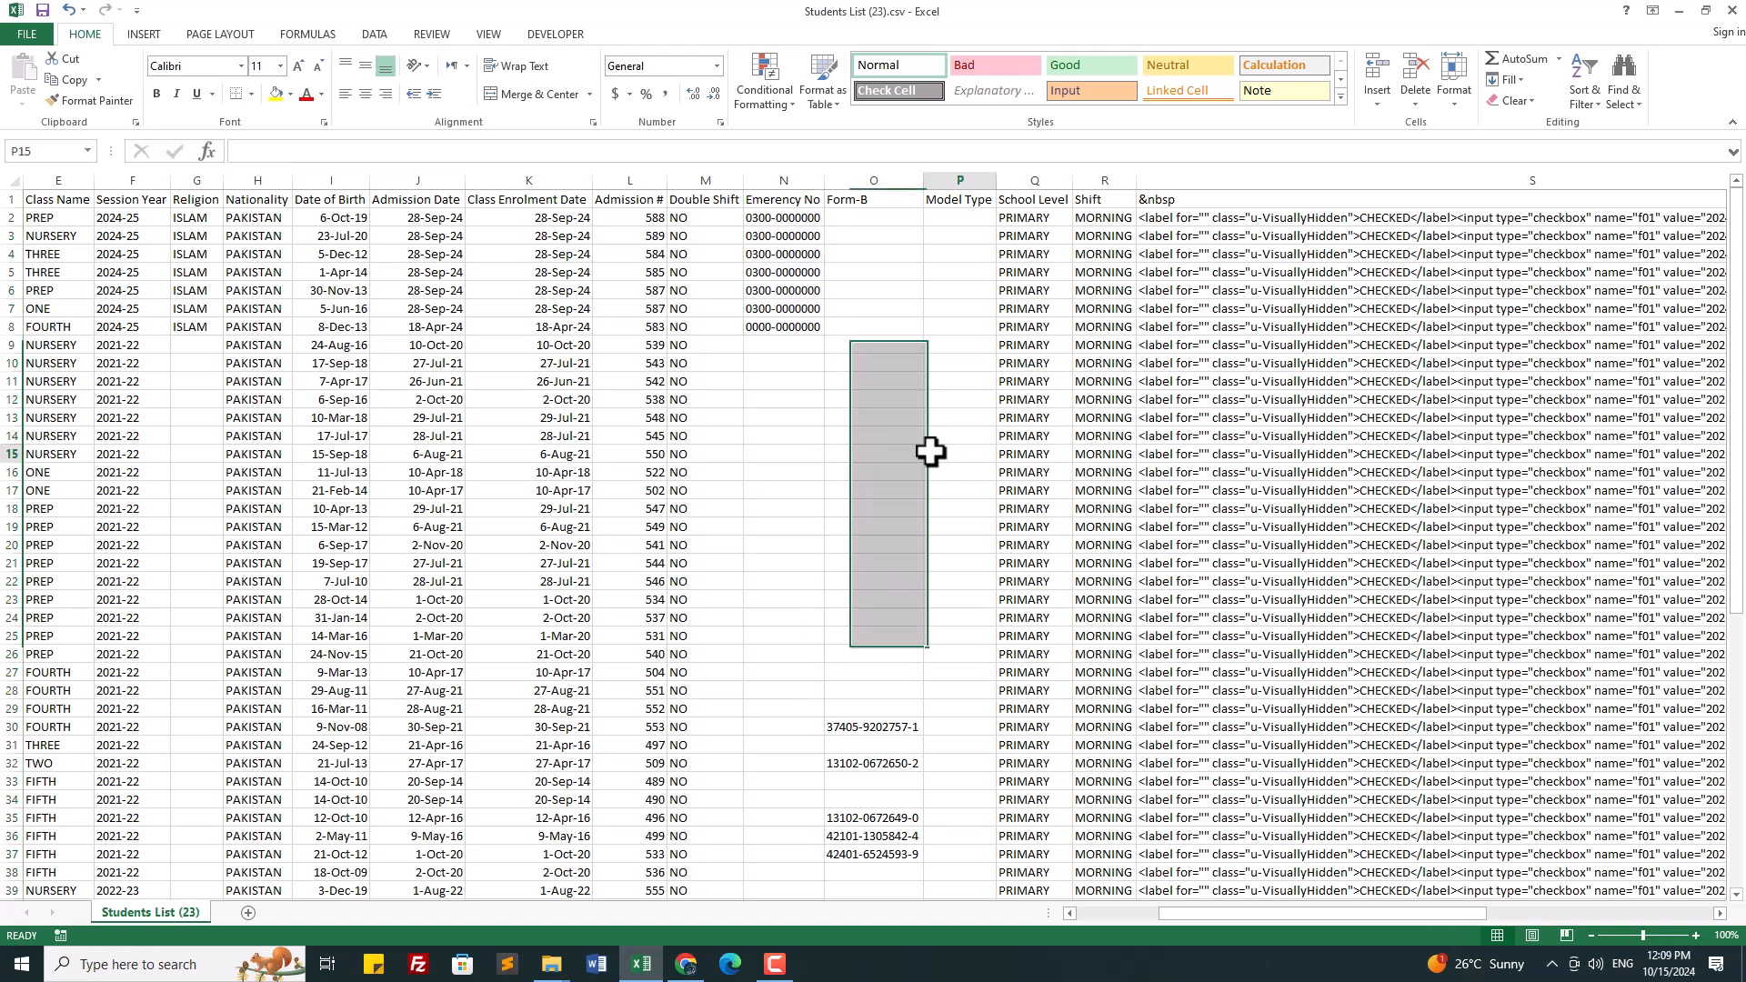
left_click(698, 178)
right_click(688, 401)
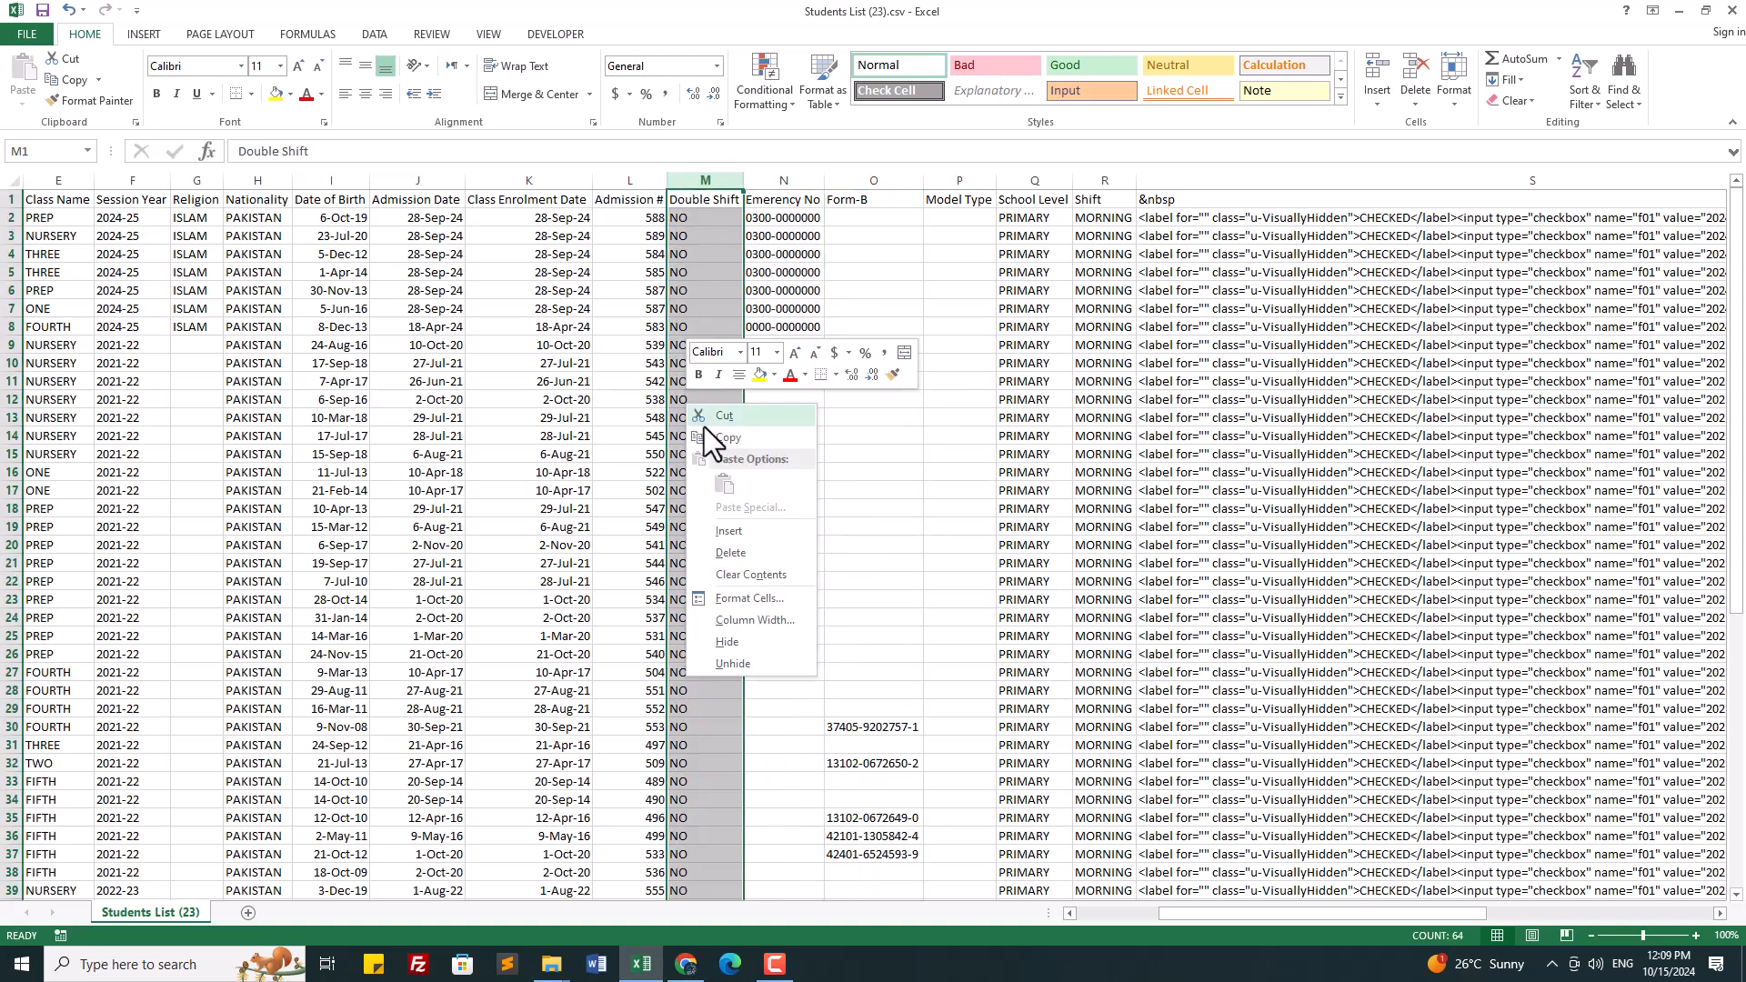
left_click(749, 544)
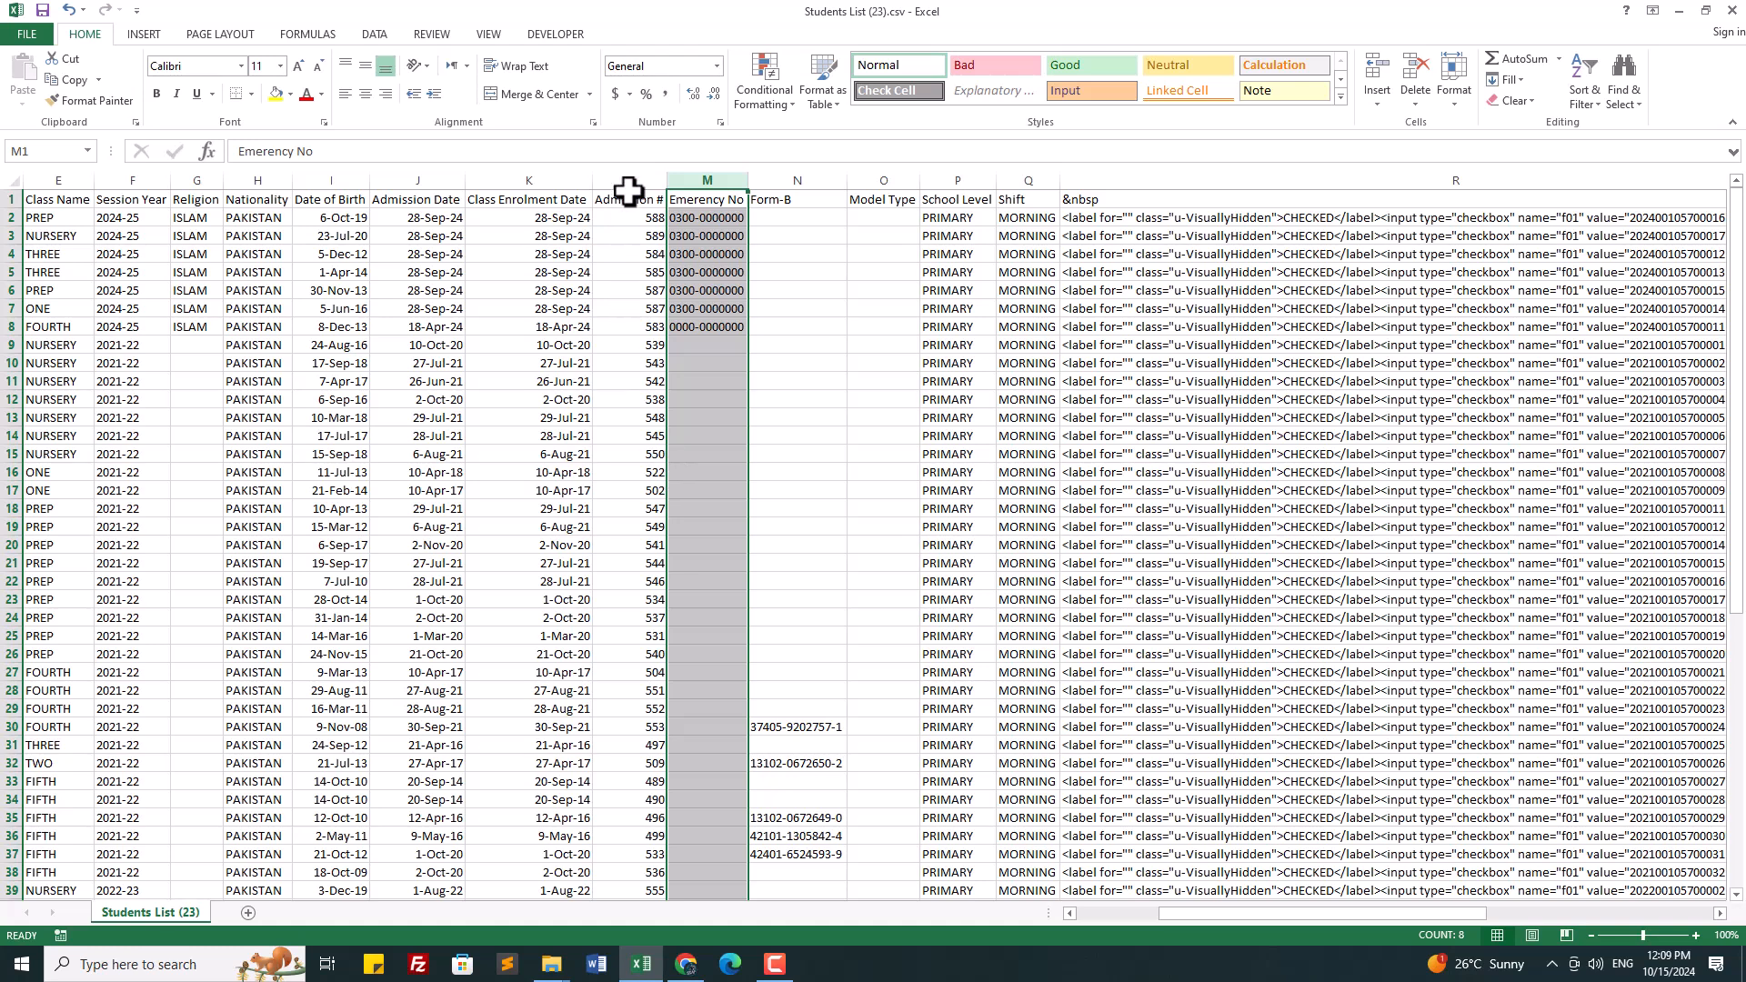
Step: Delete the Religion column
left_click(631, 179)
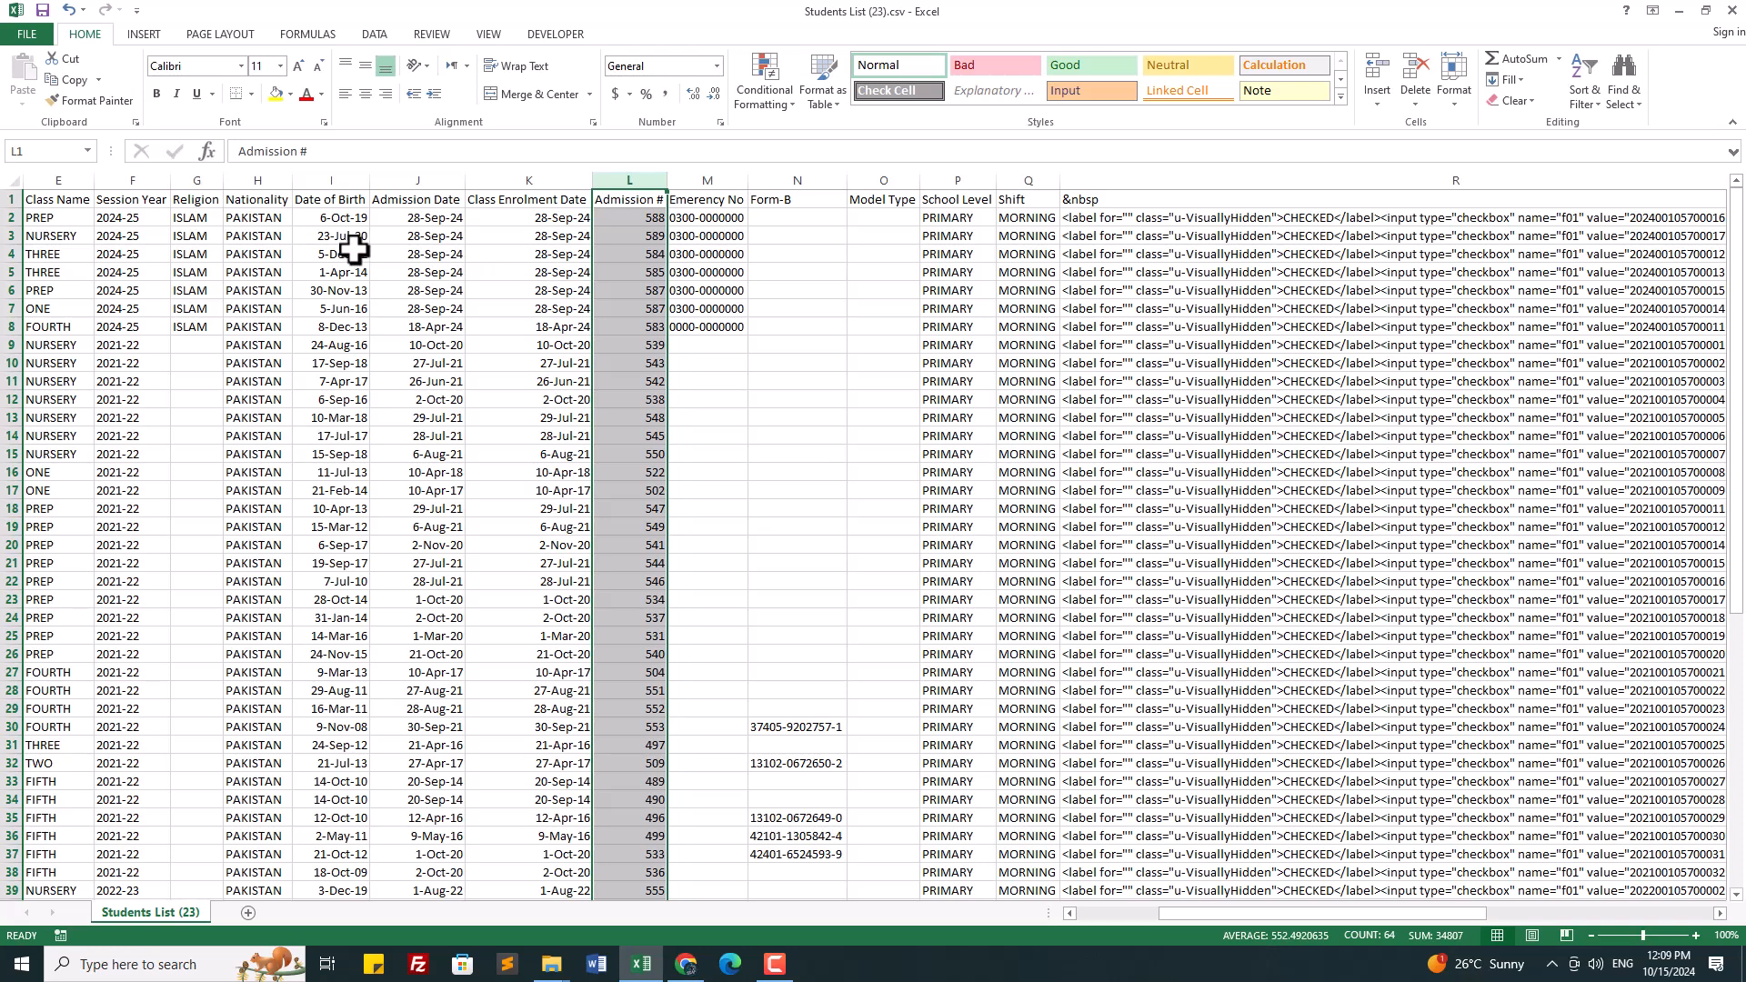
left_click(197, 180)
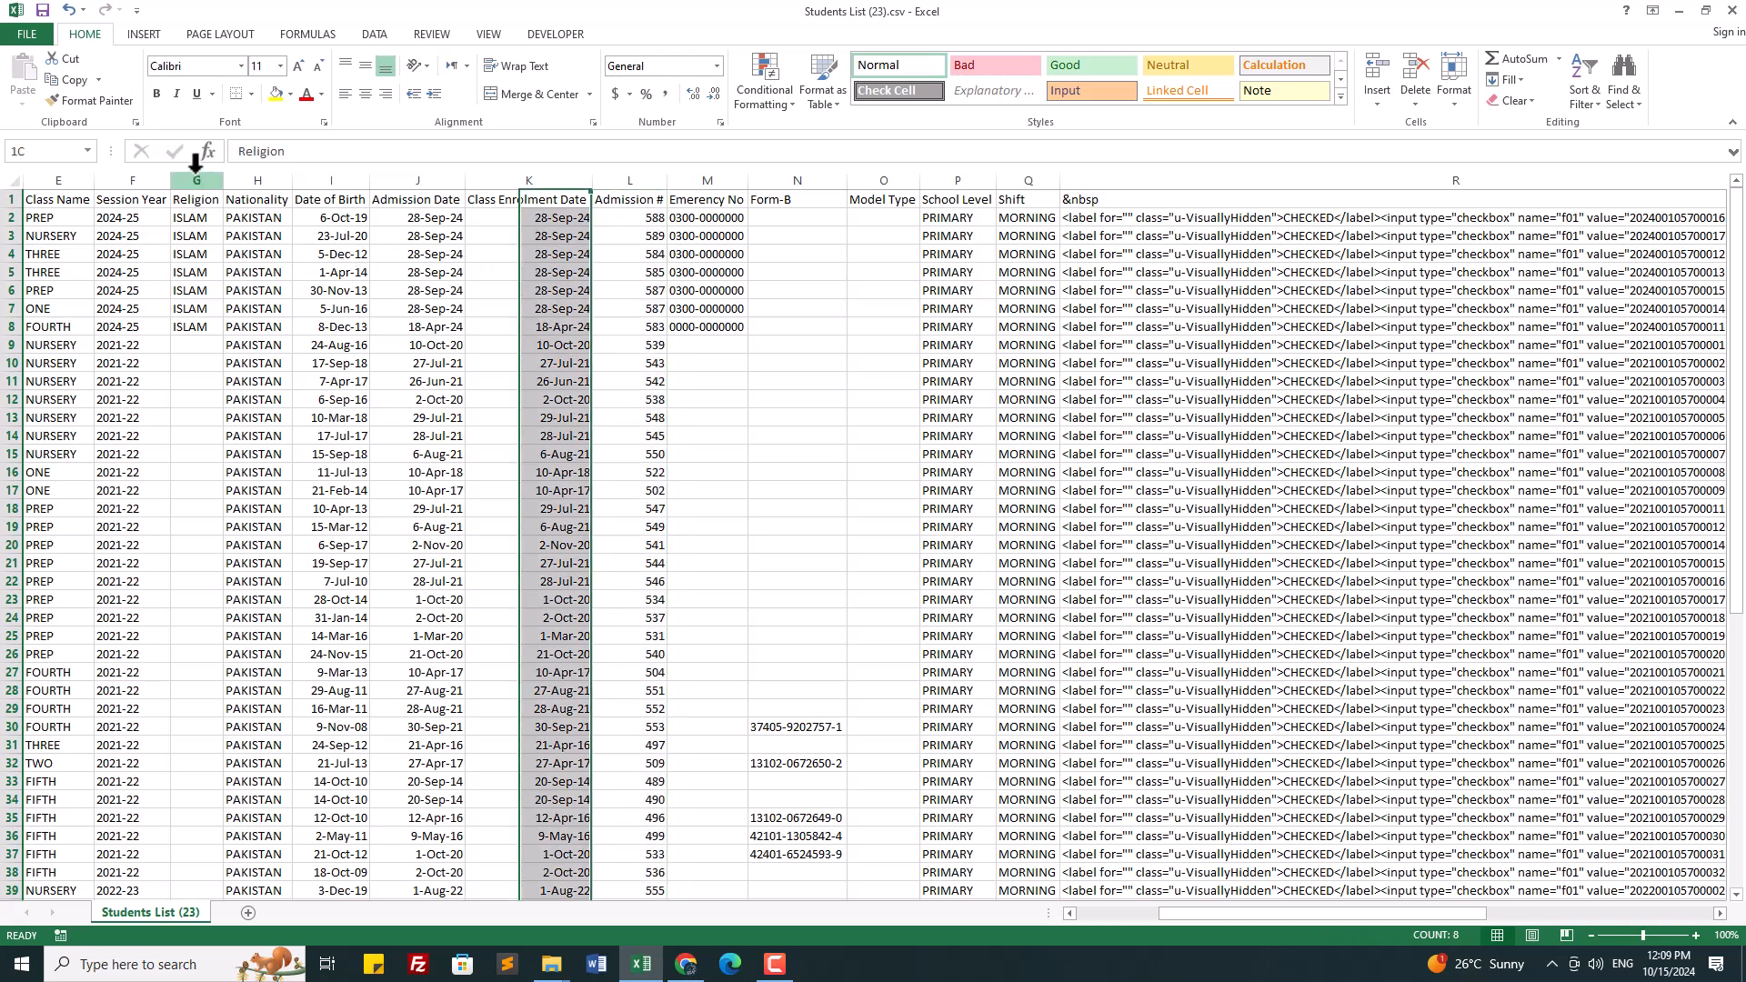
right_click(196, 338)
left_click(243, 479)
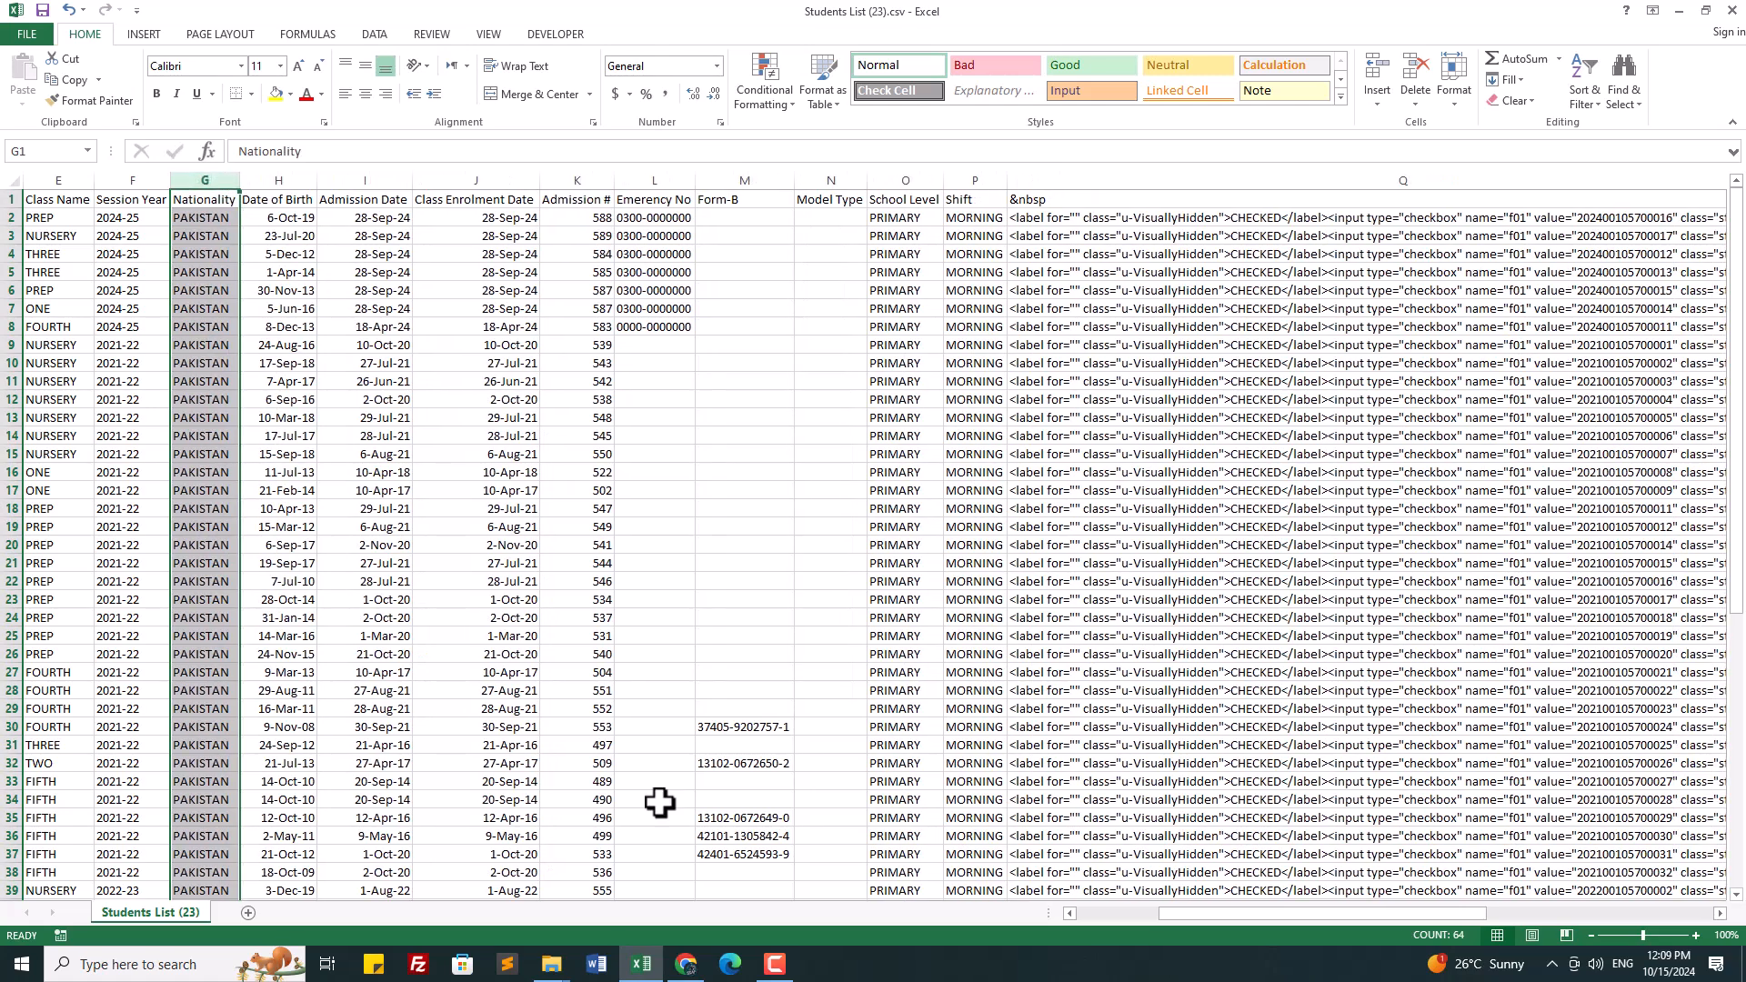
Step: Delete the Model Type through &nbsp columns and the Nationality column
left_click(819, 180)
left_click_drag(818, 174, 1025, 187)
right_click(947, 363)
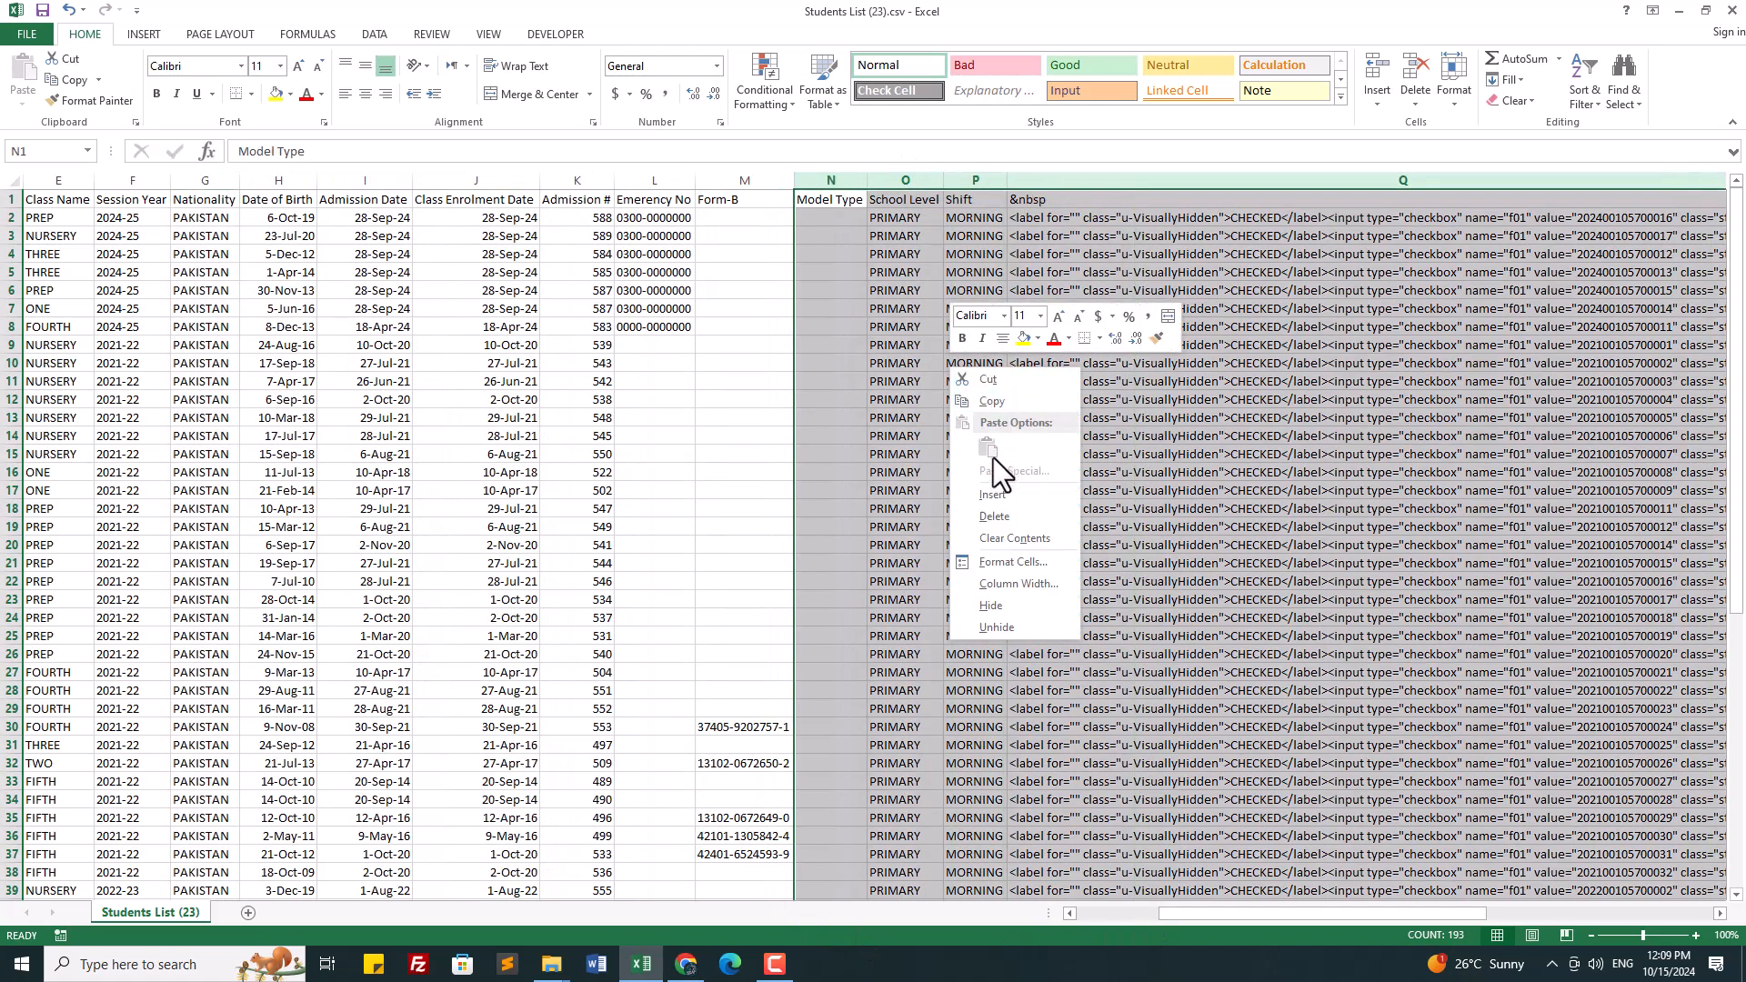
left_click(996, 516)
left_click(1046, 800)
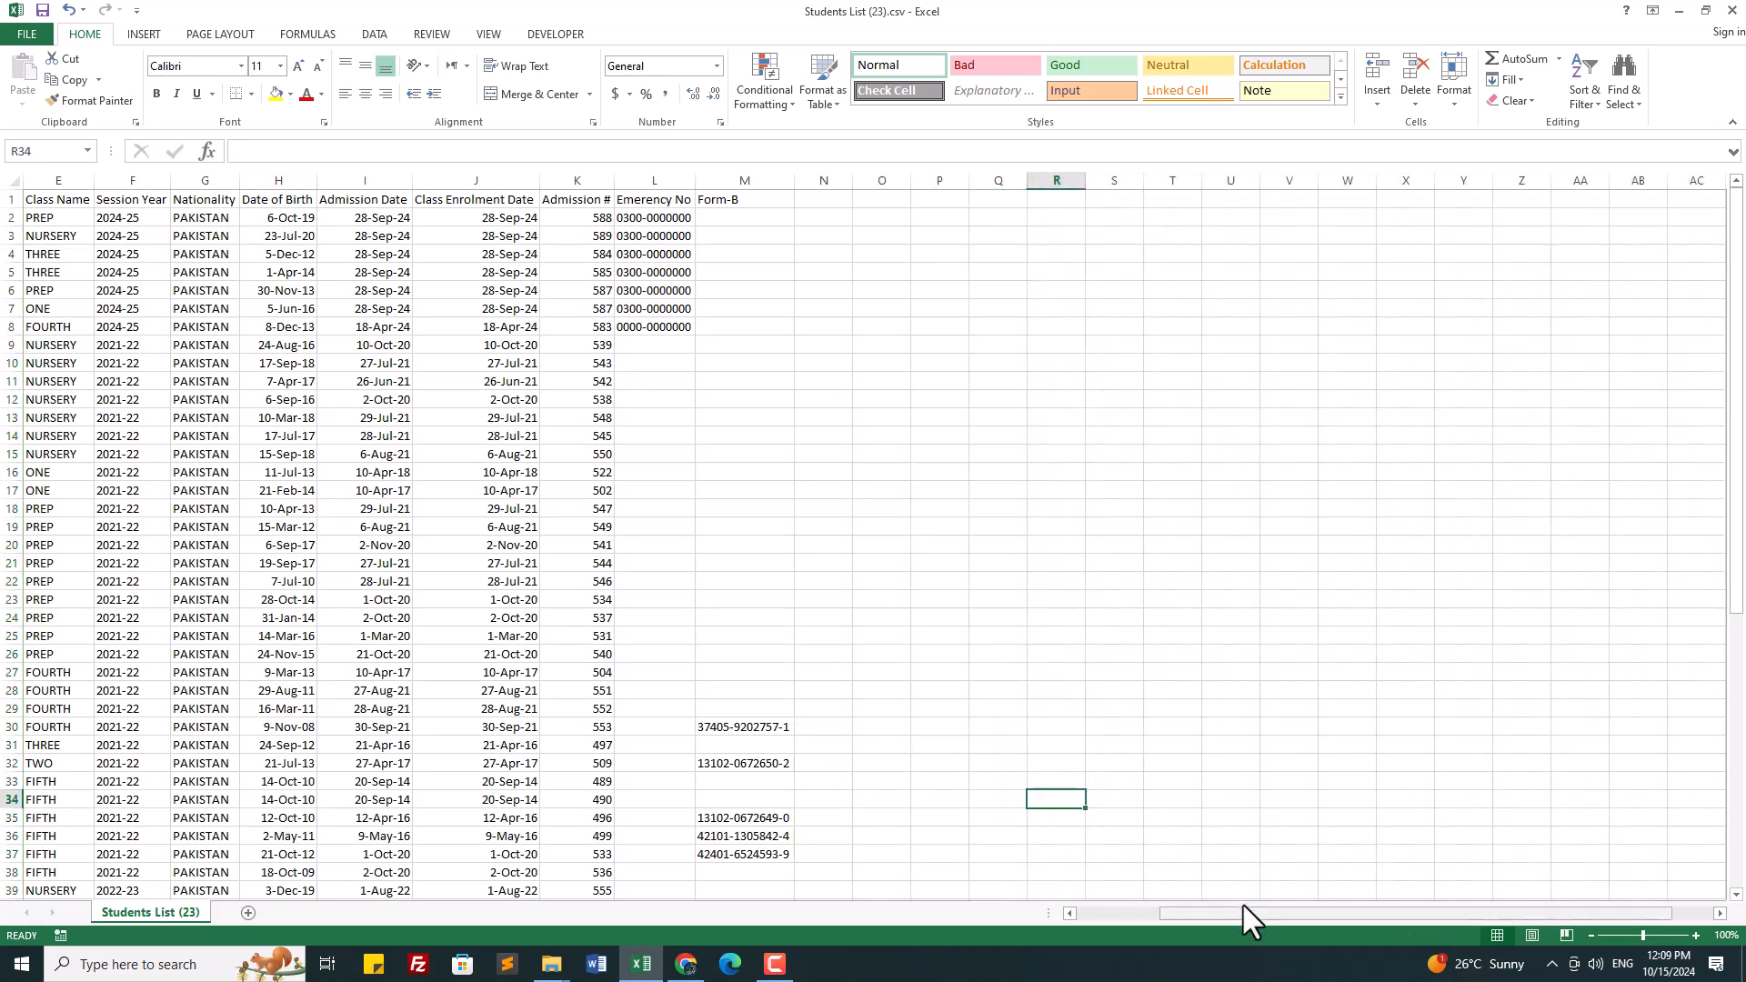
left_click_drag(1166, 914, 1057, 913)
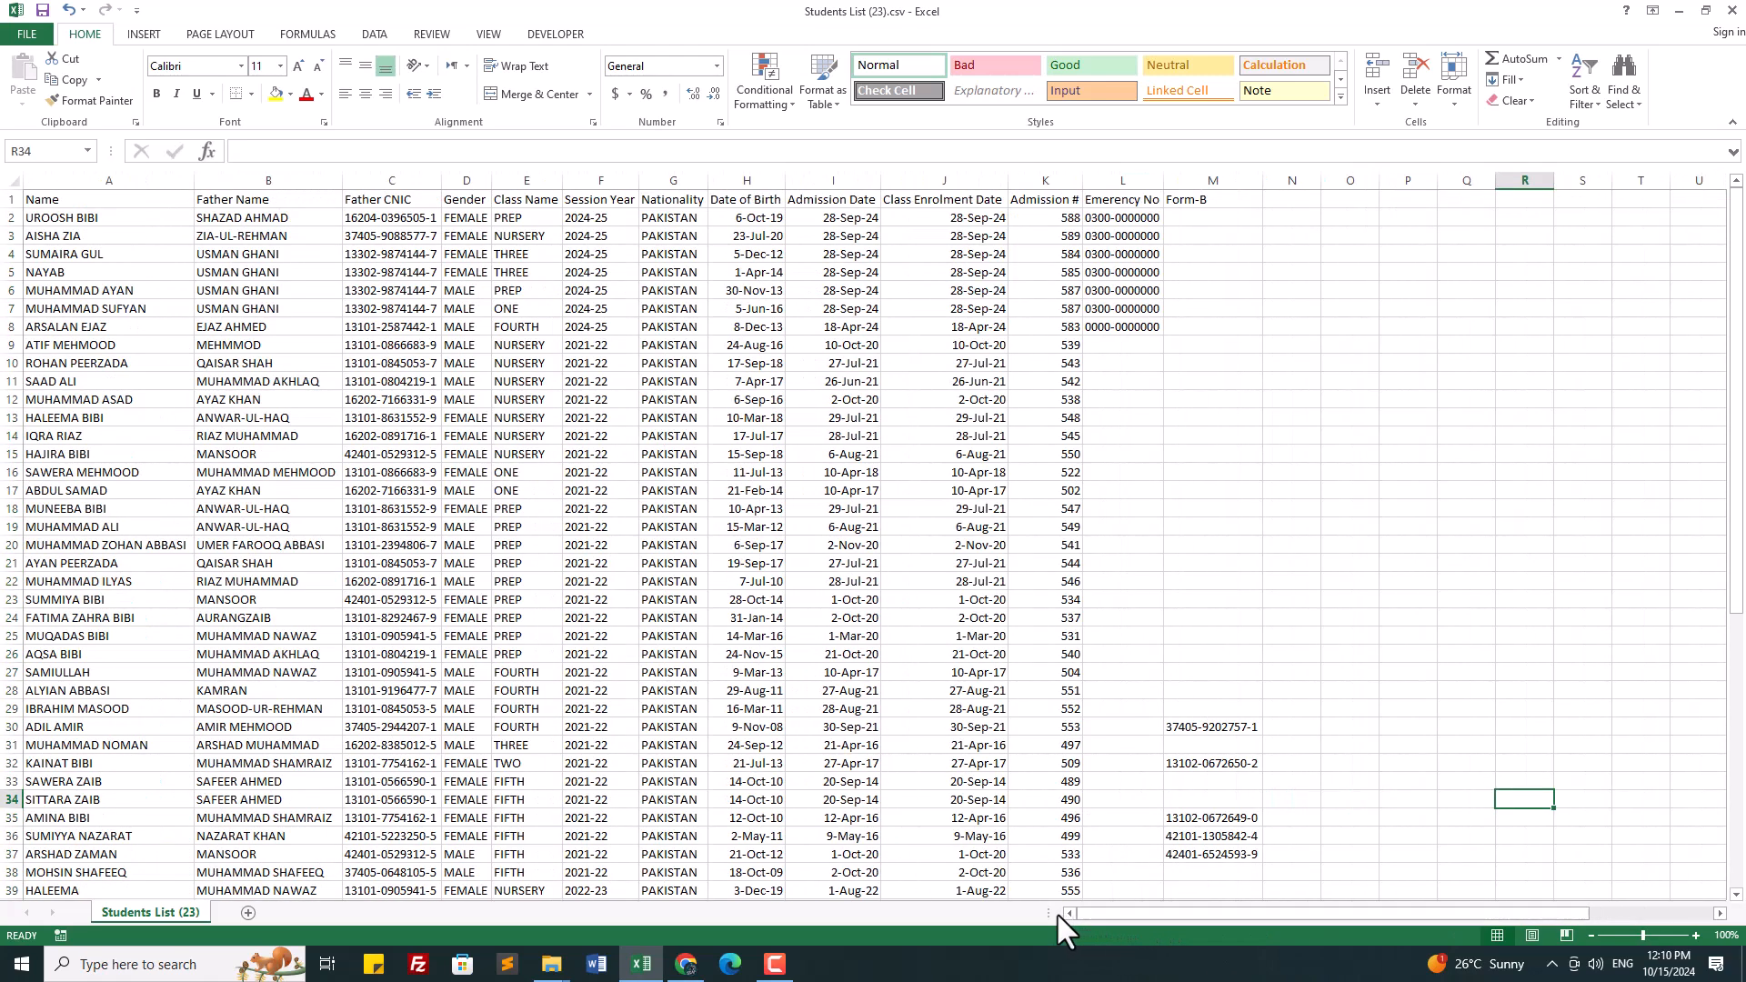
left_click(672, 180)
right_click(657, 315)
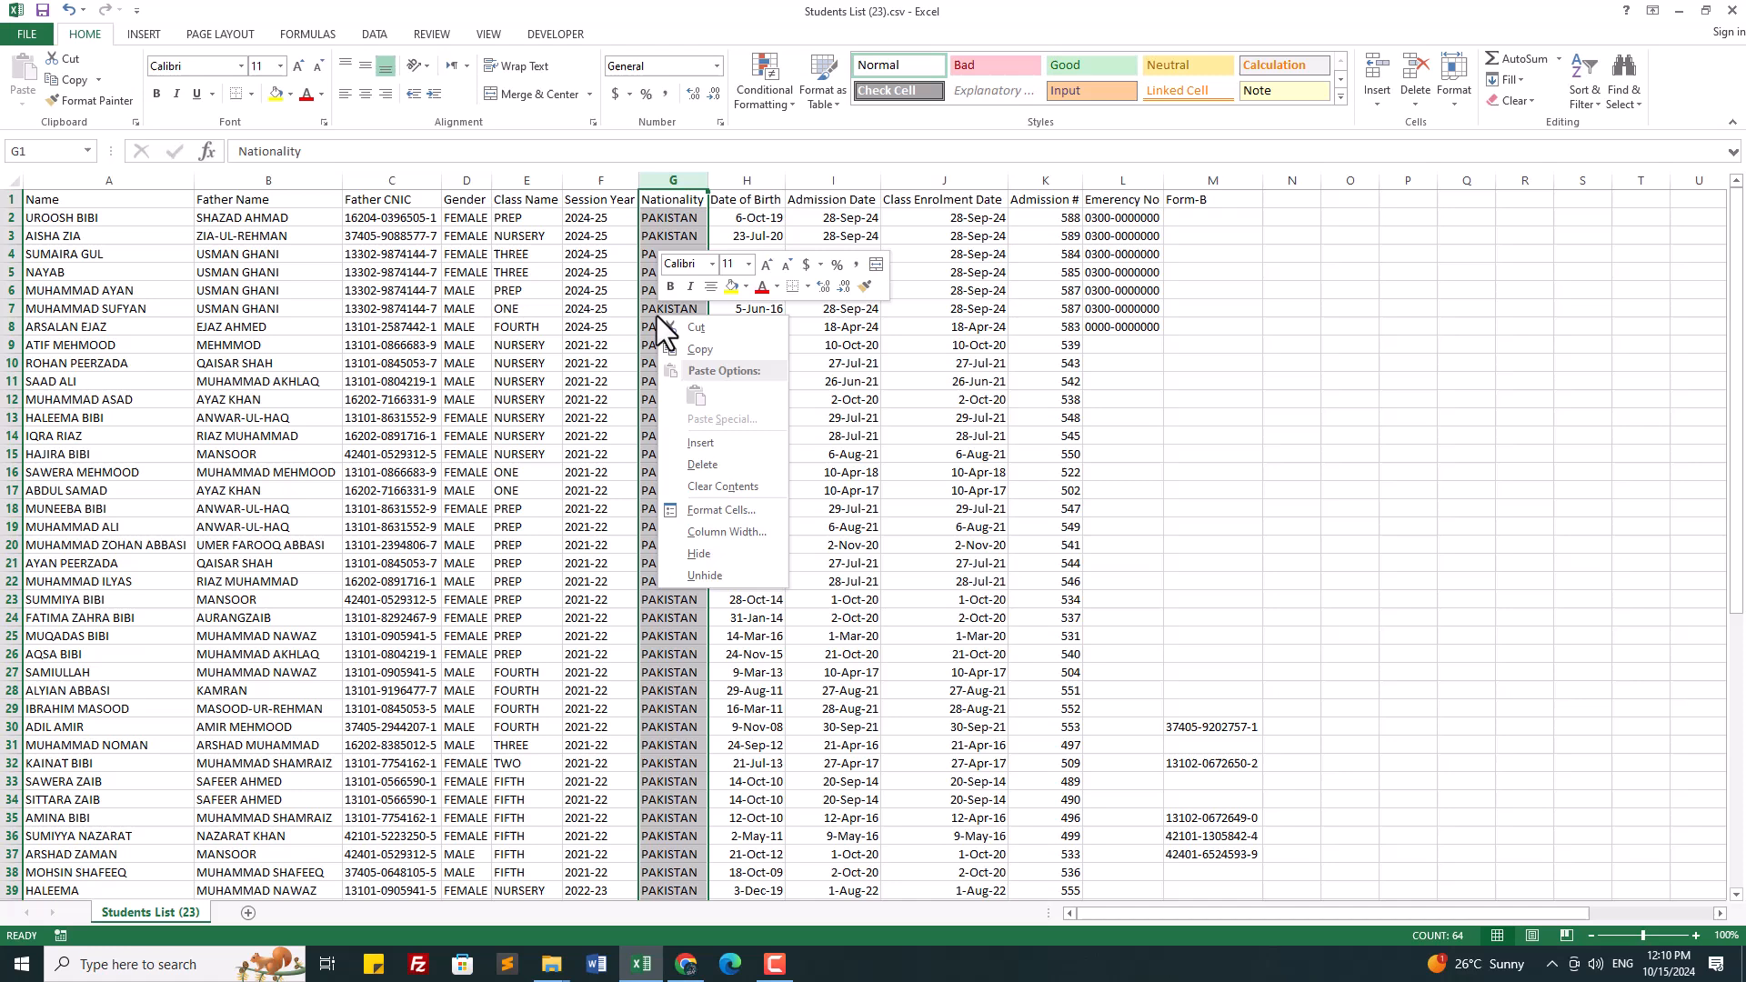
left_click(711, 466)
left_click(815, 583)
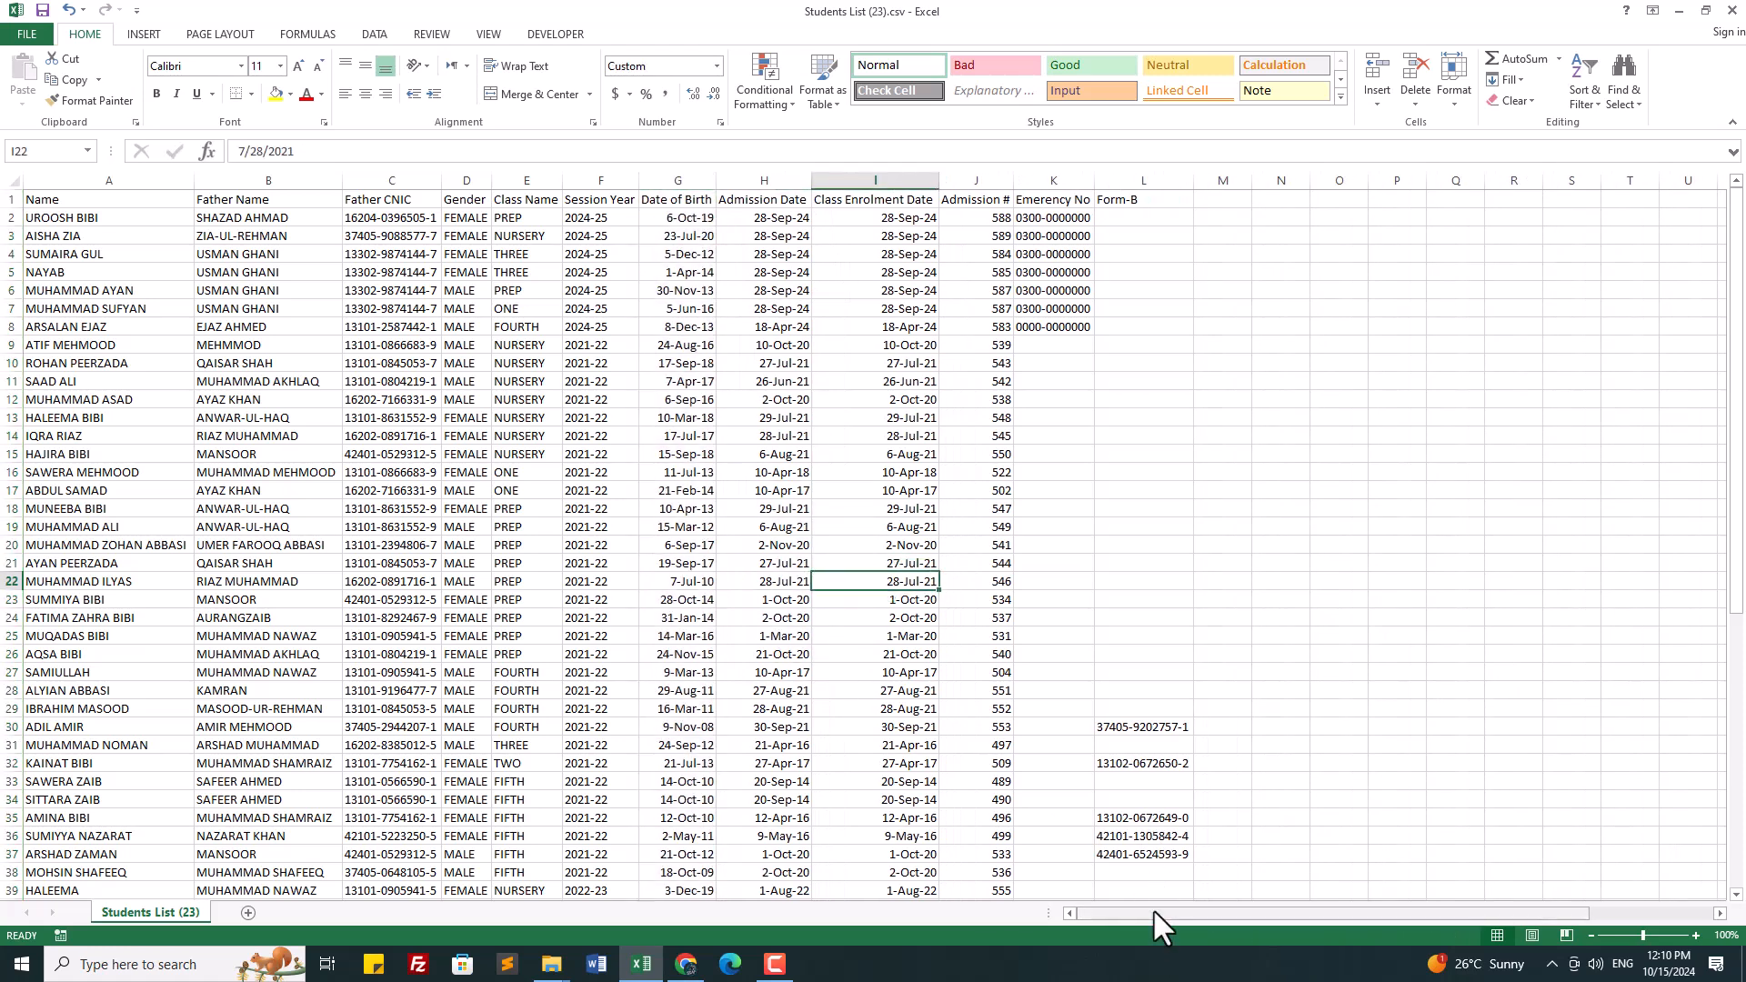
left_click_drag(1155, 913, 1126, 912)
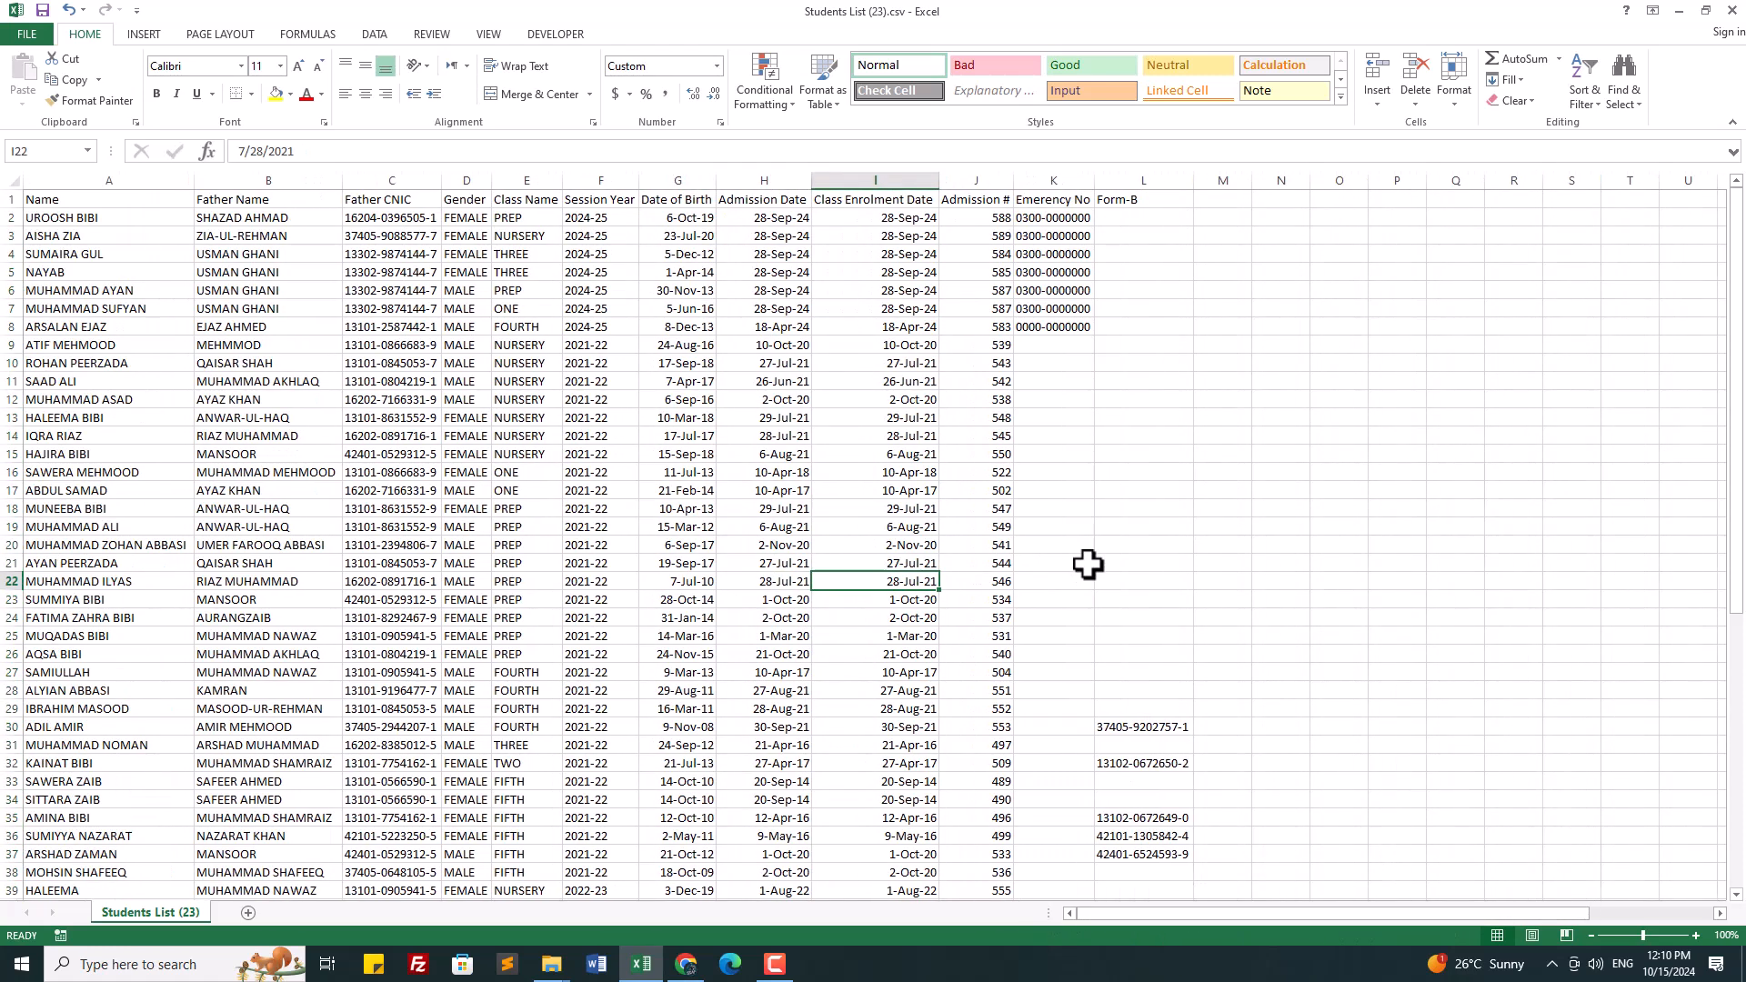
scroll(109, 270, "down", 16)
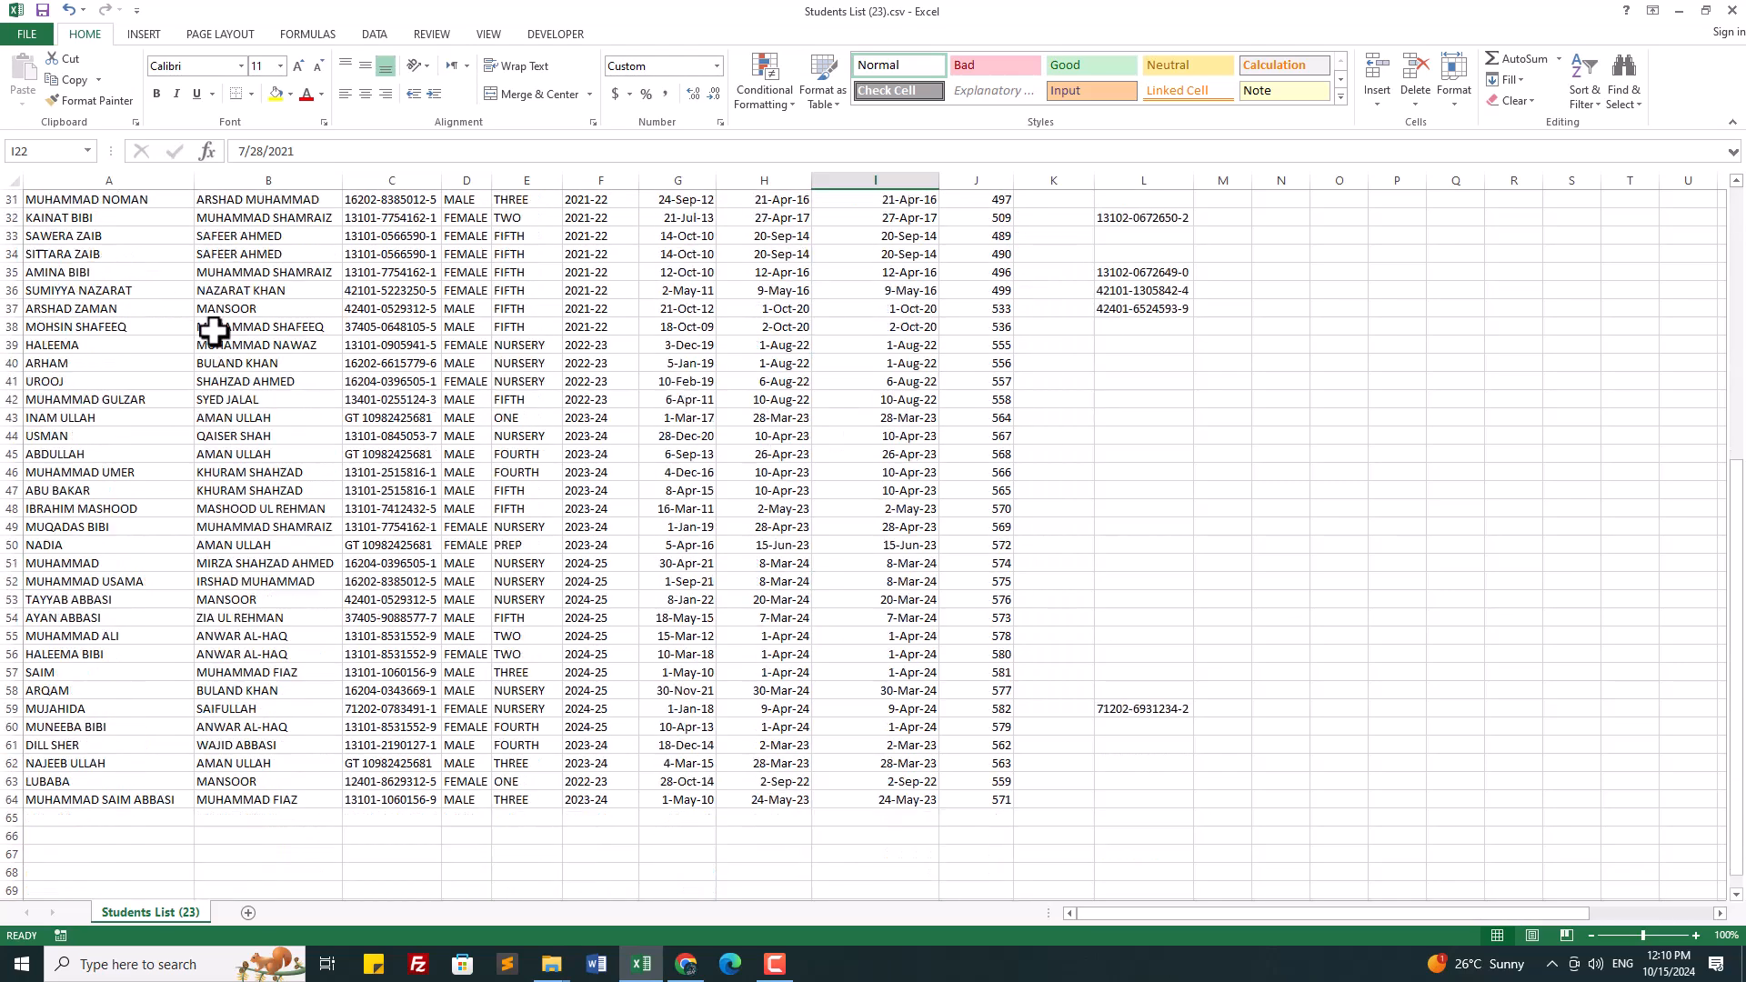
left_click(47, 472)
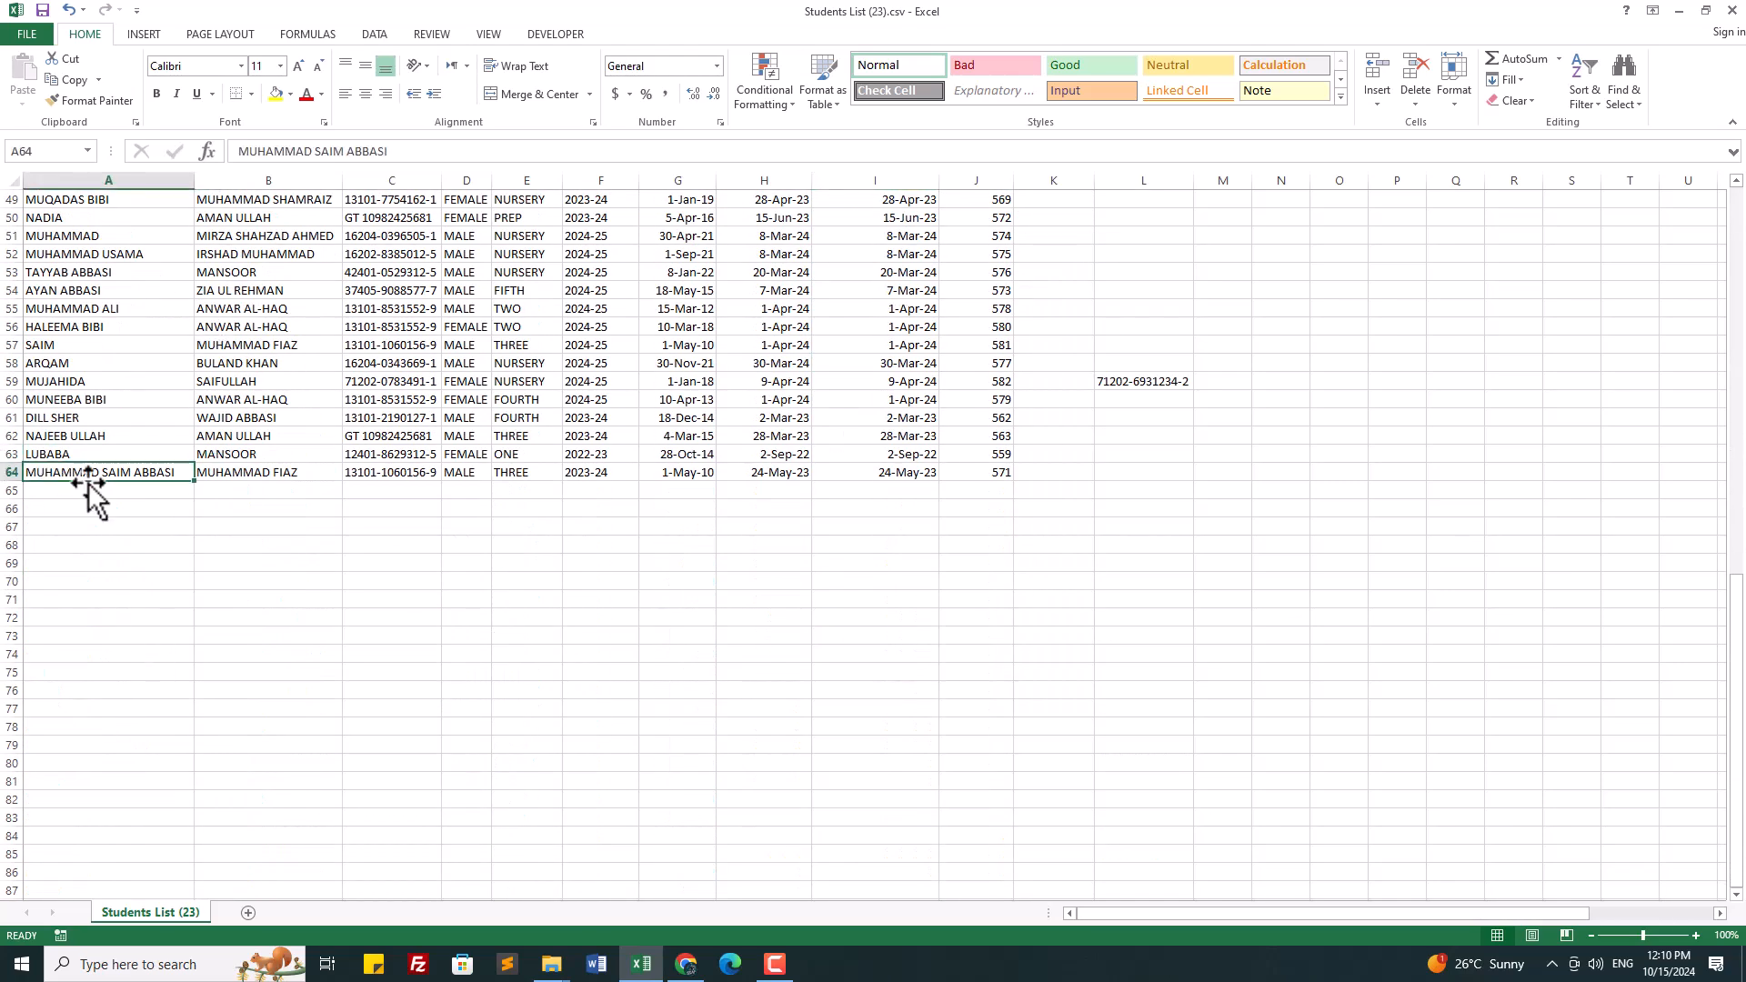
left_click_drag(1734, 683, 1718, 164)
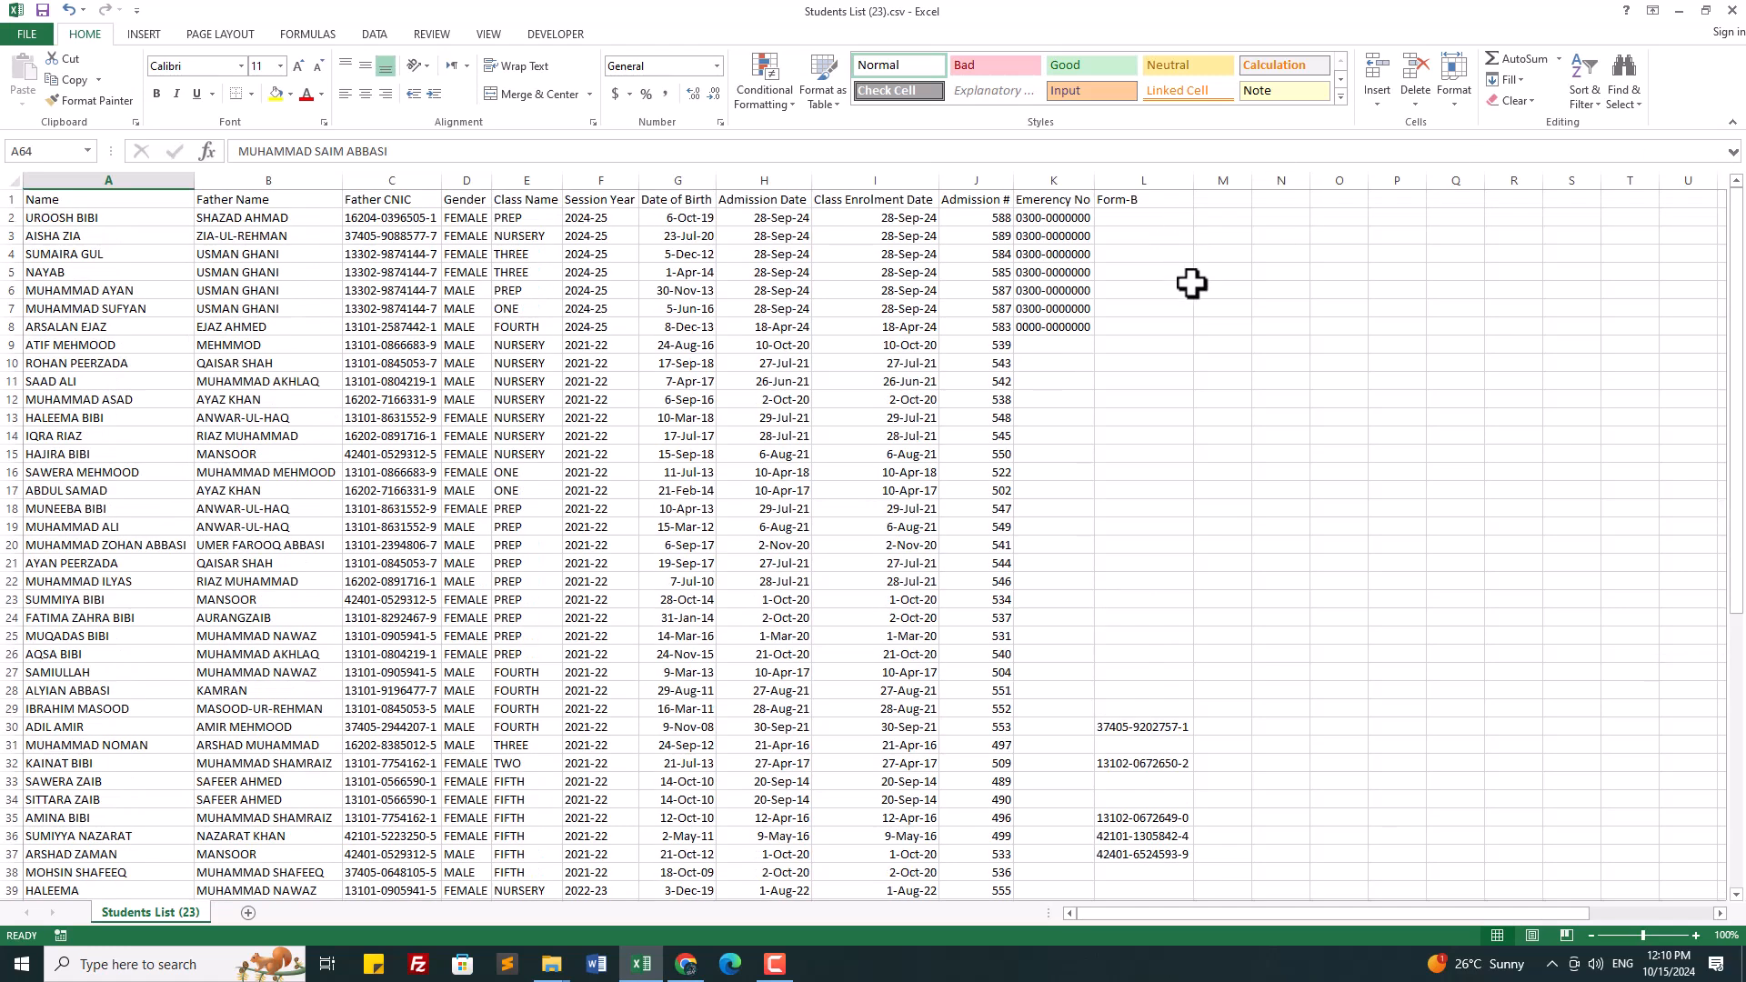
left_click(1220, 198)
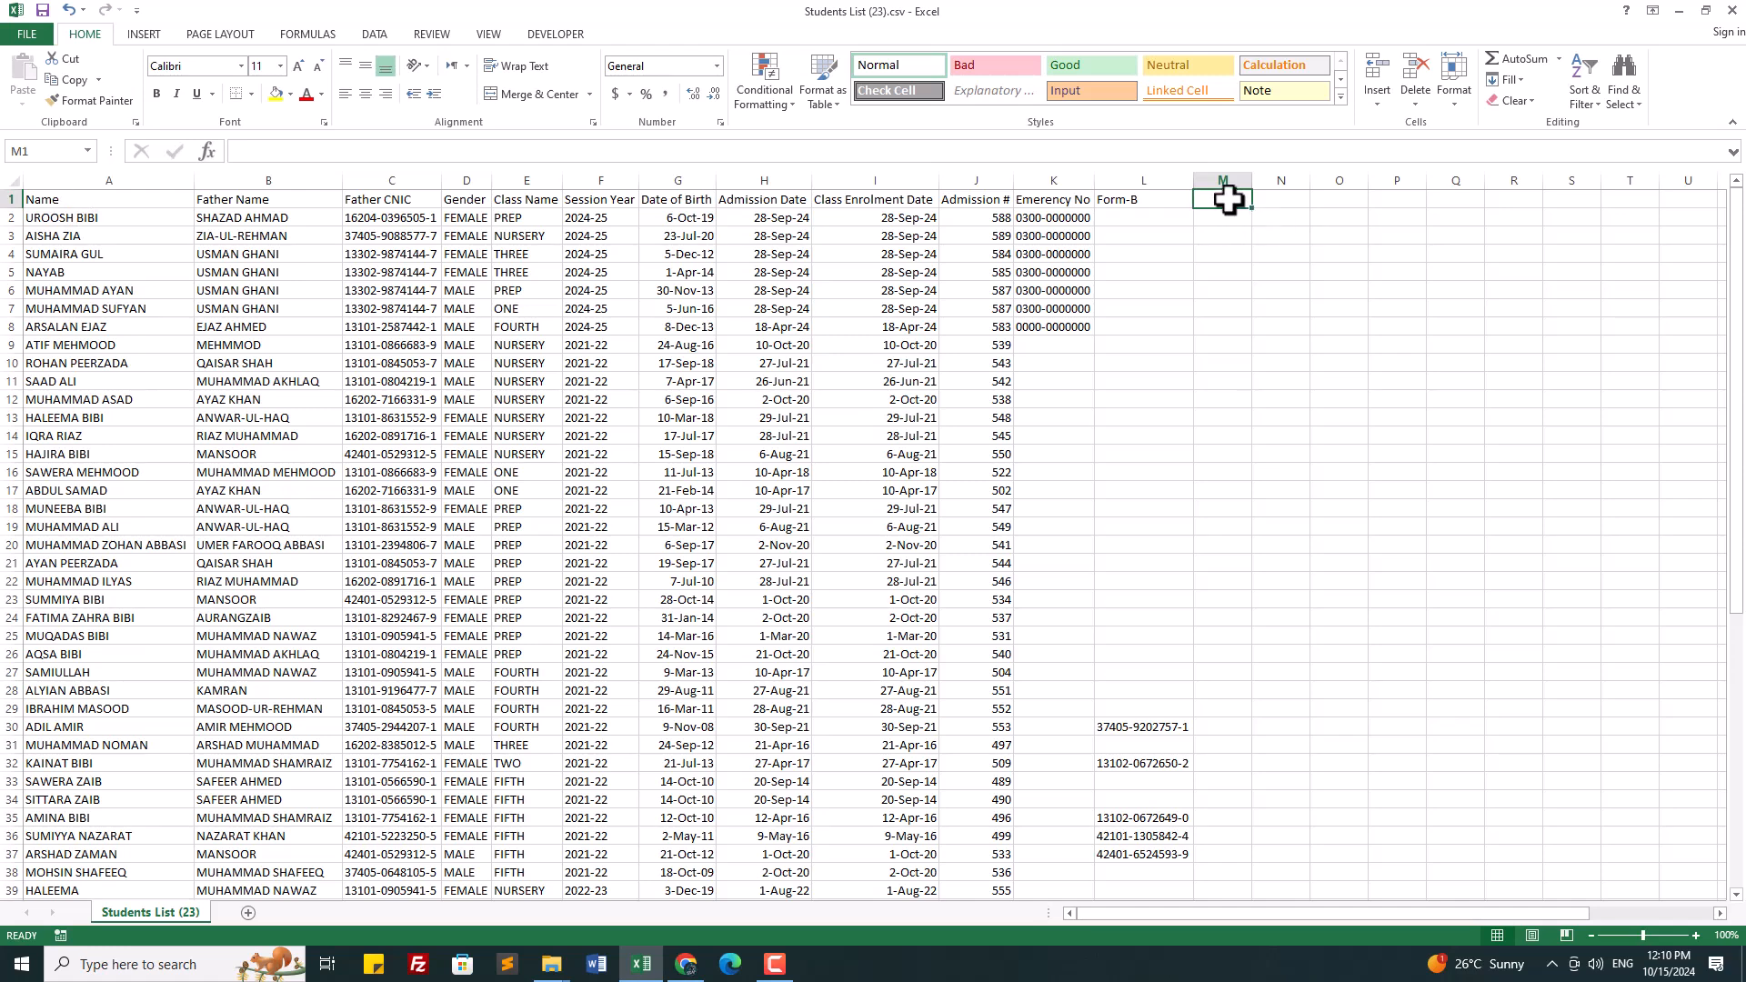
Step: Add the heading 'Is std still in active' in cell M1
type("Is std still in active")
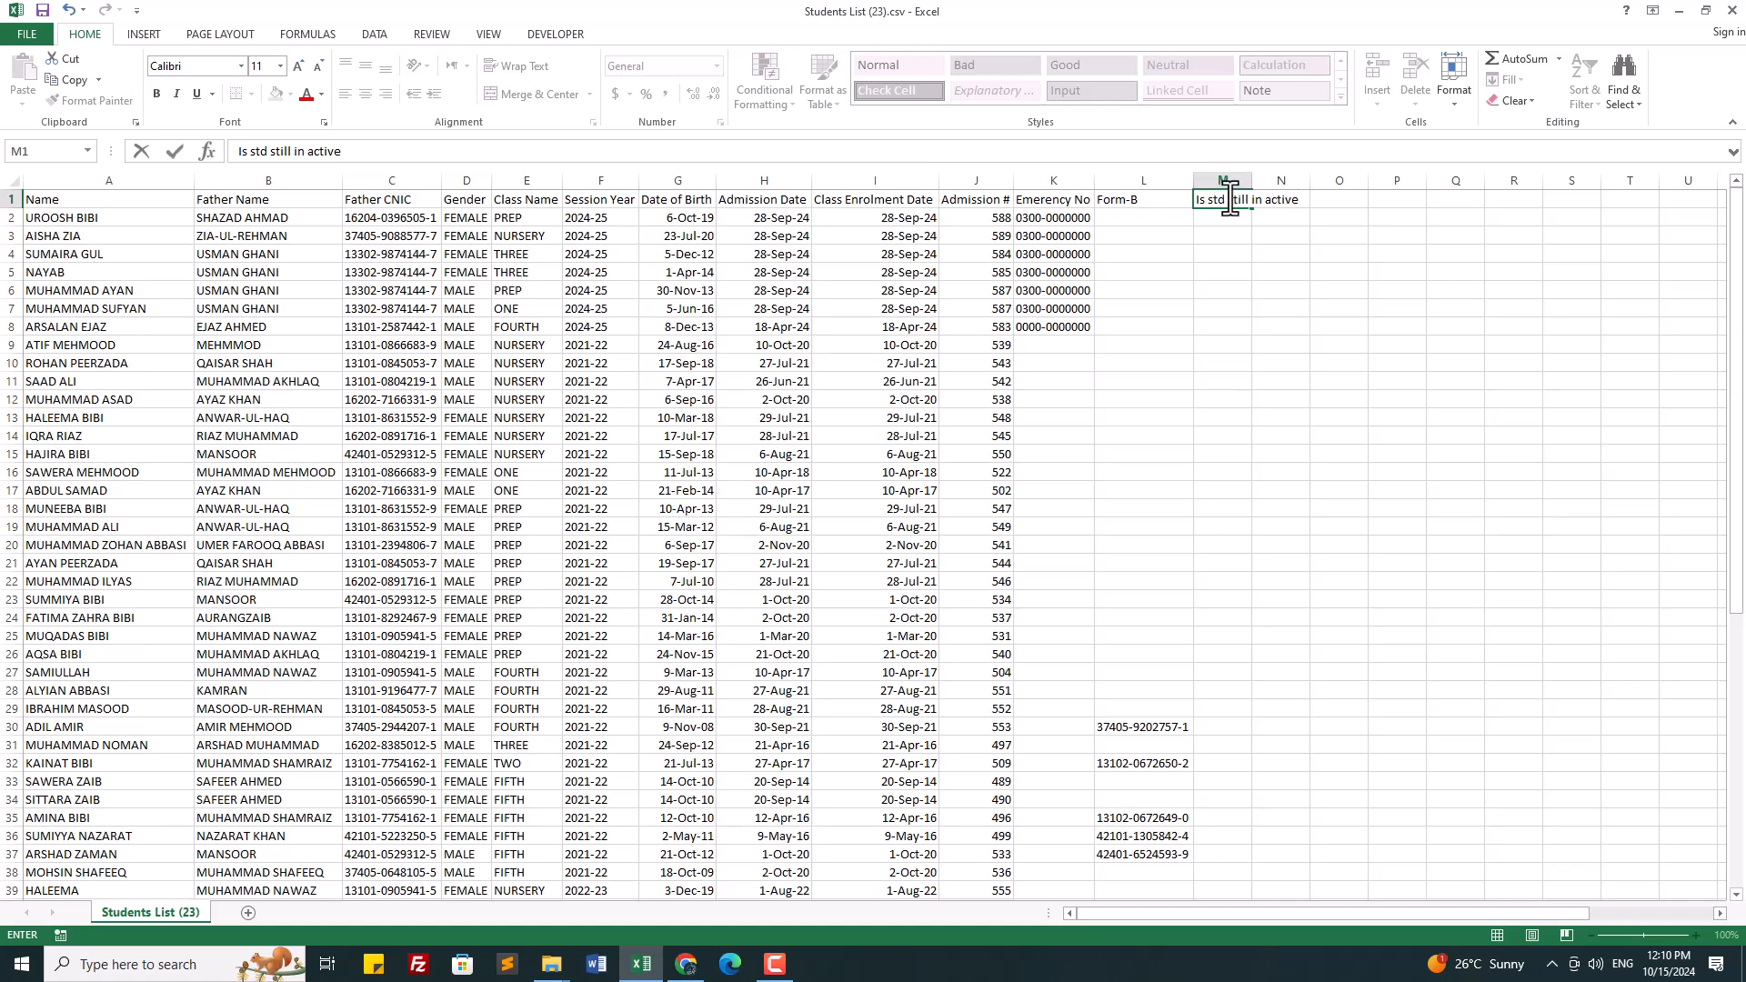
left_click(1296, 364)
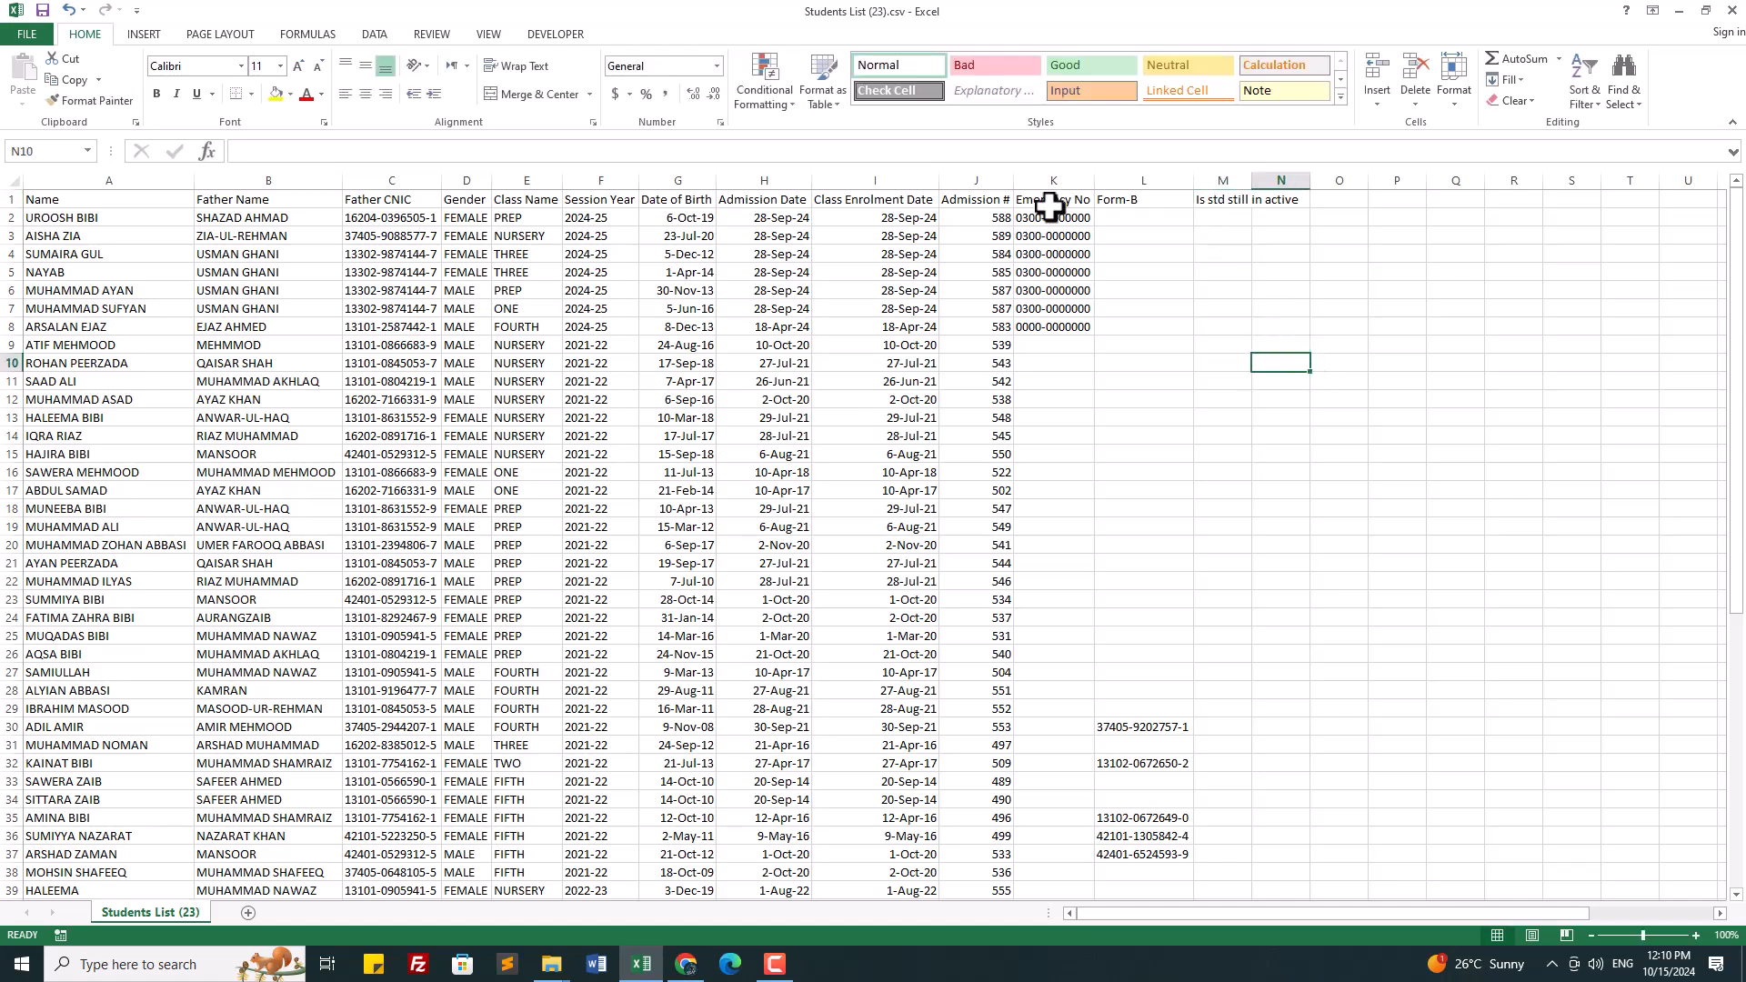
left_click(11, 181)
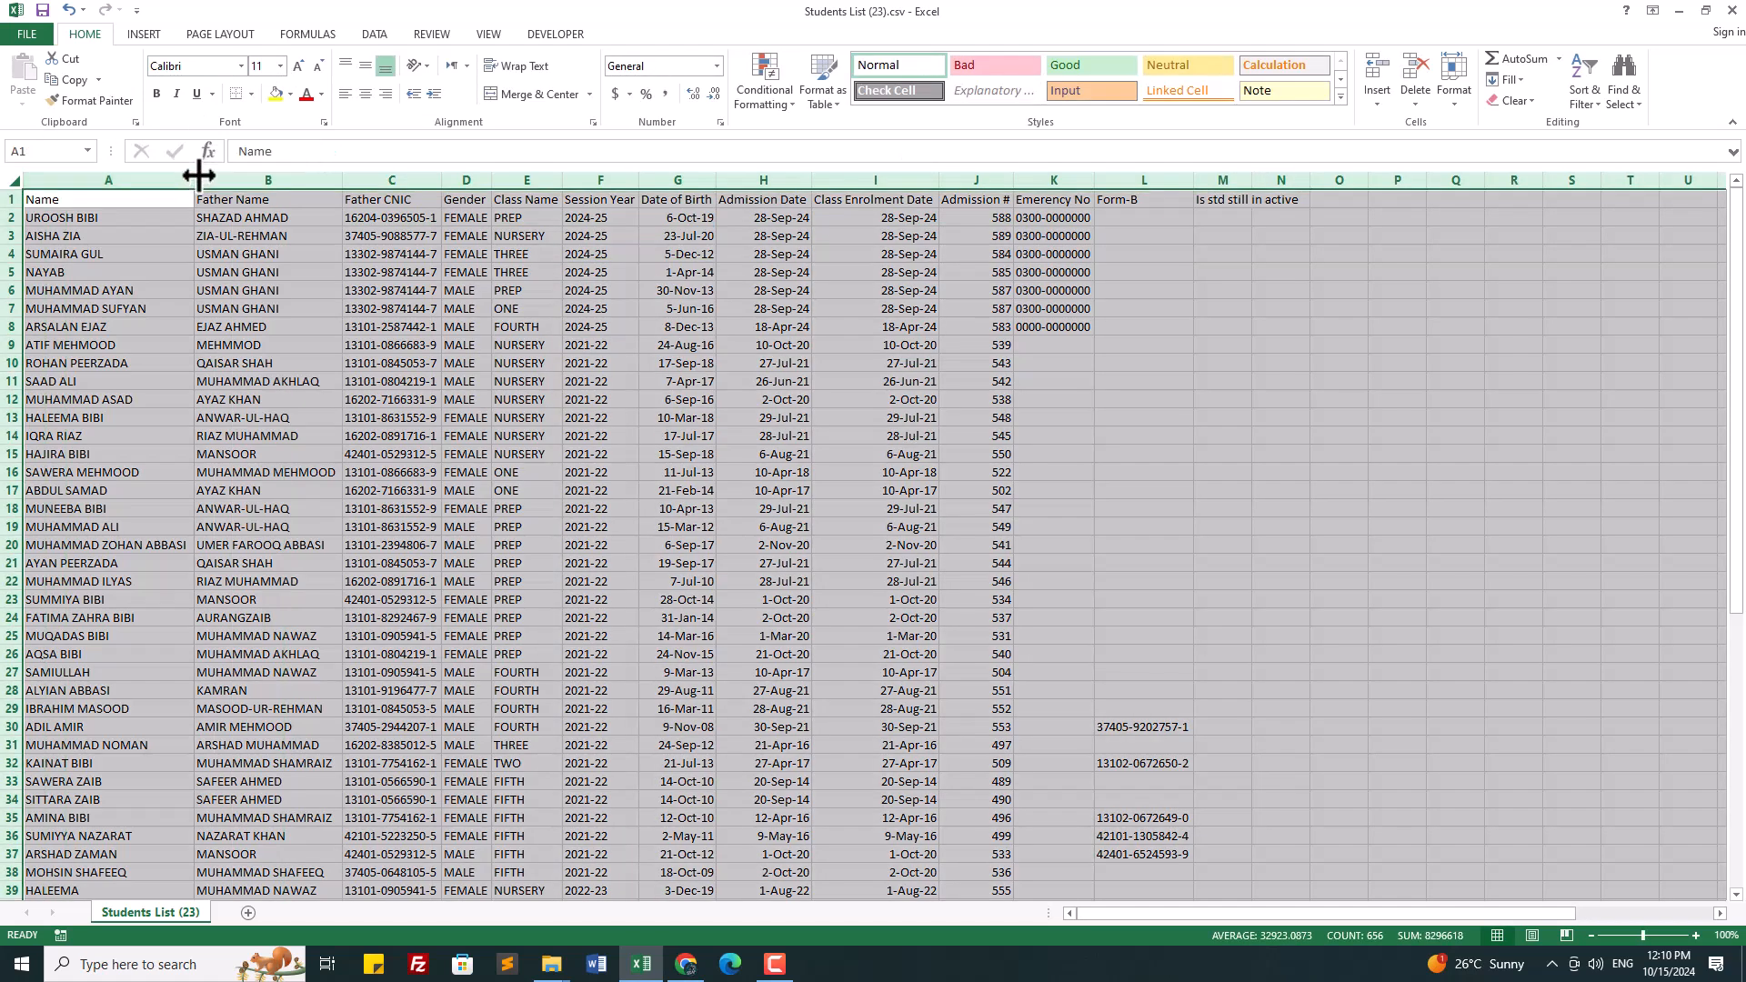
left_click(1271, 256)
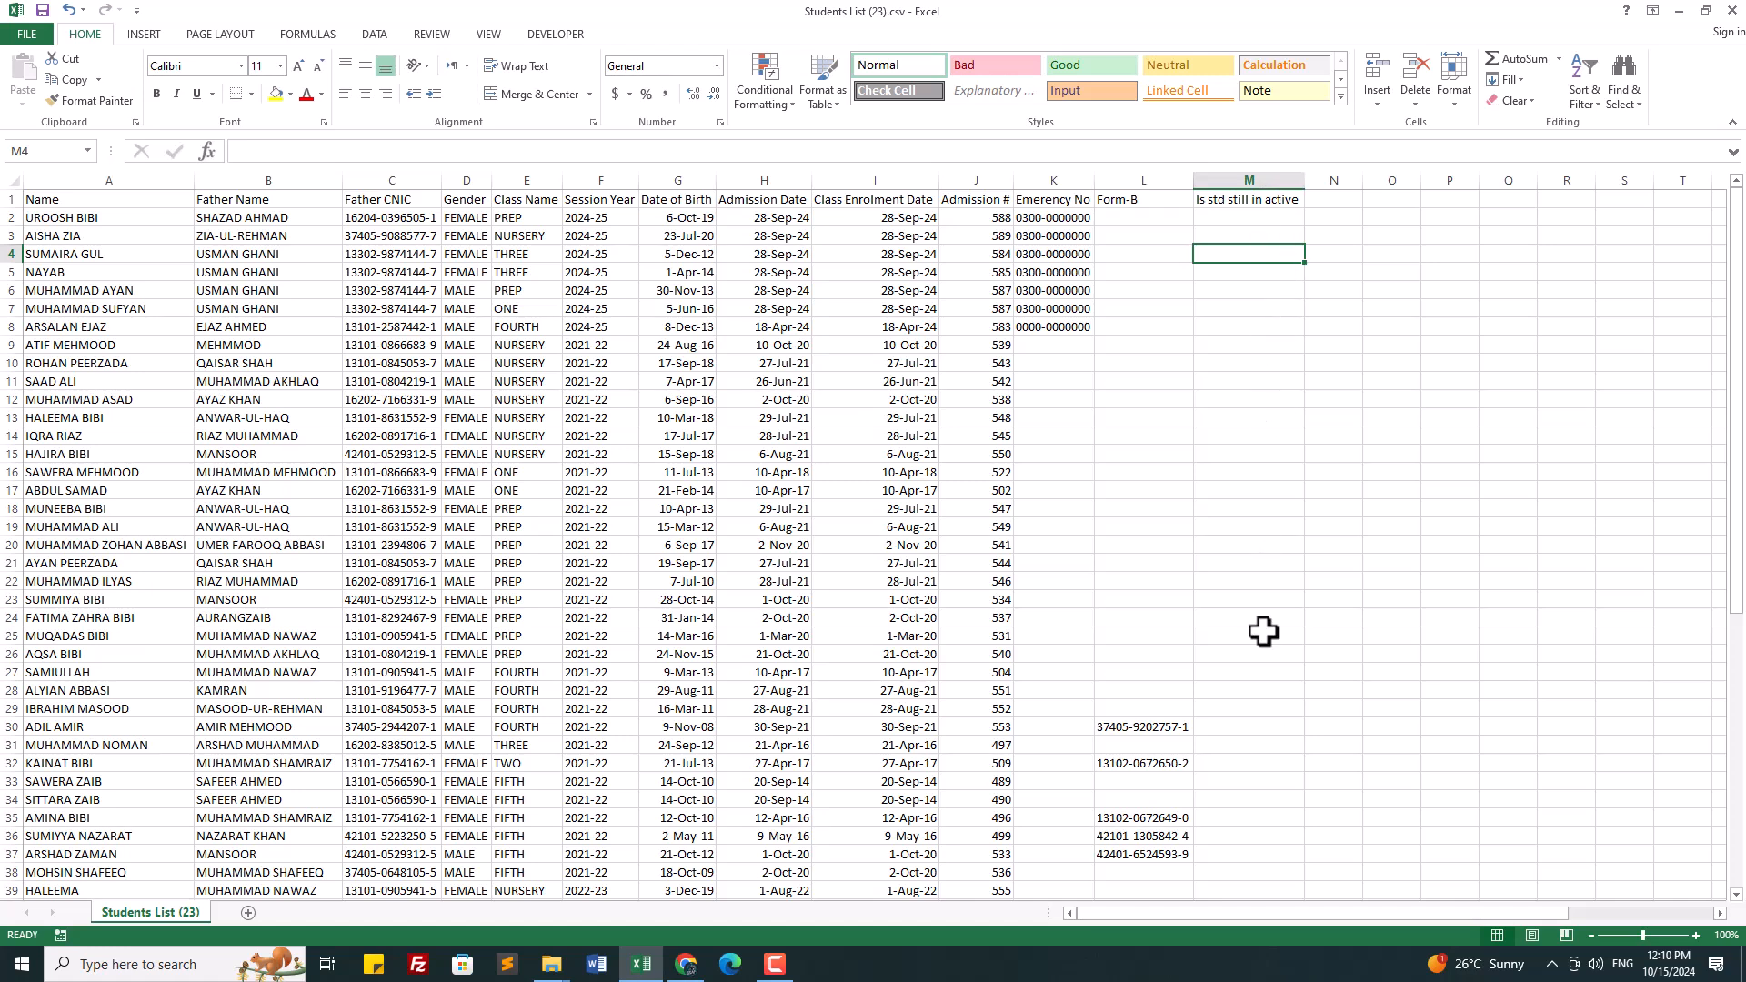
left_click(1243, 216)
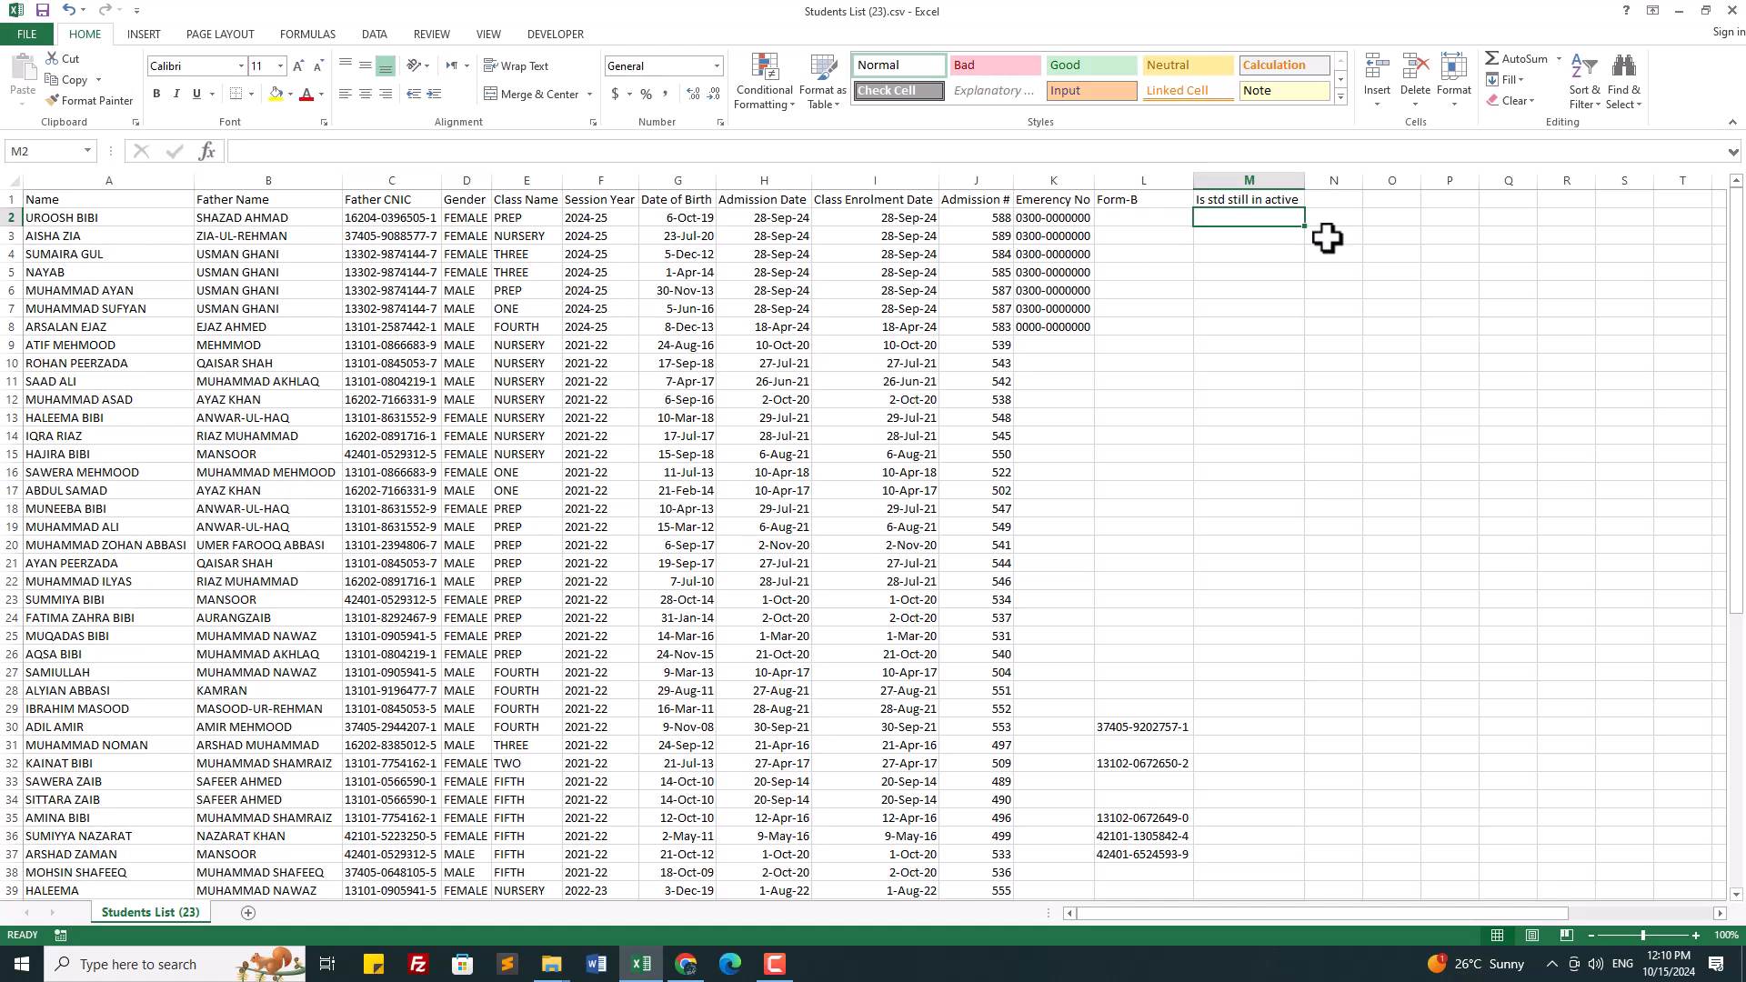
left_click(1247, 238)
left_click(1275, 219)
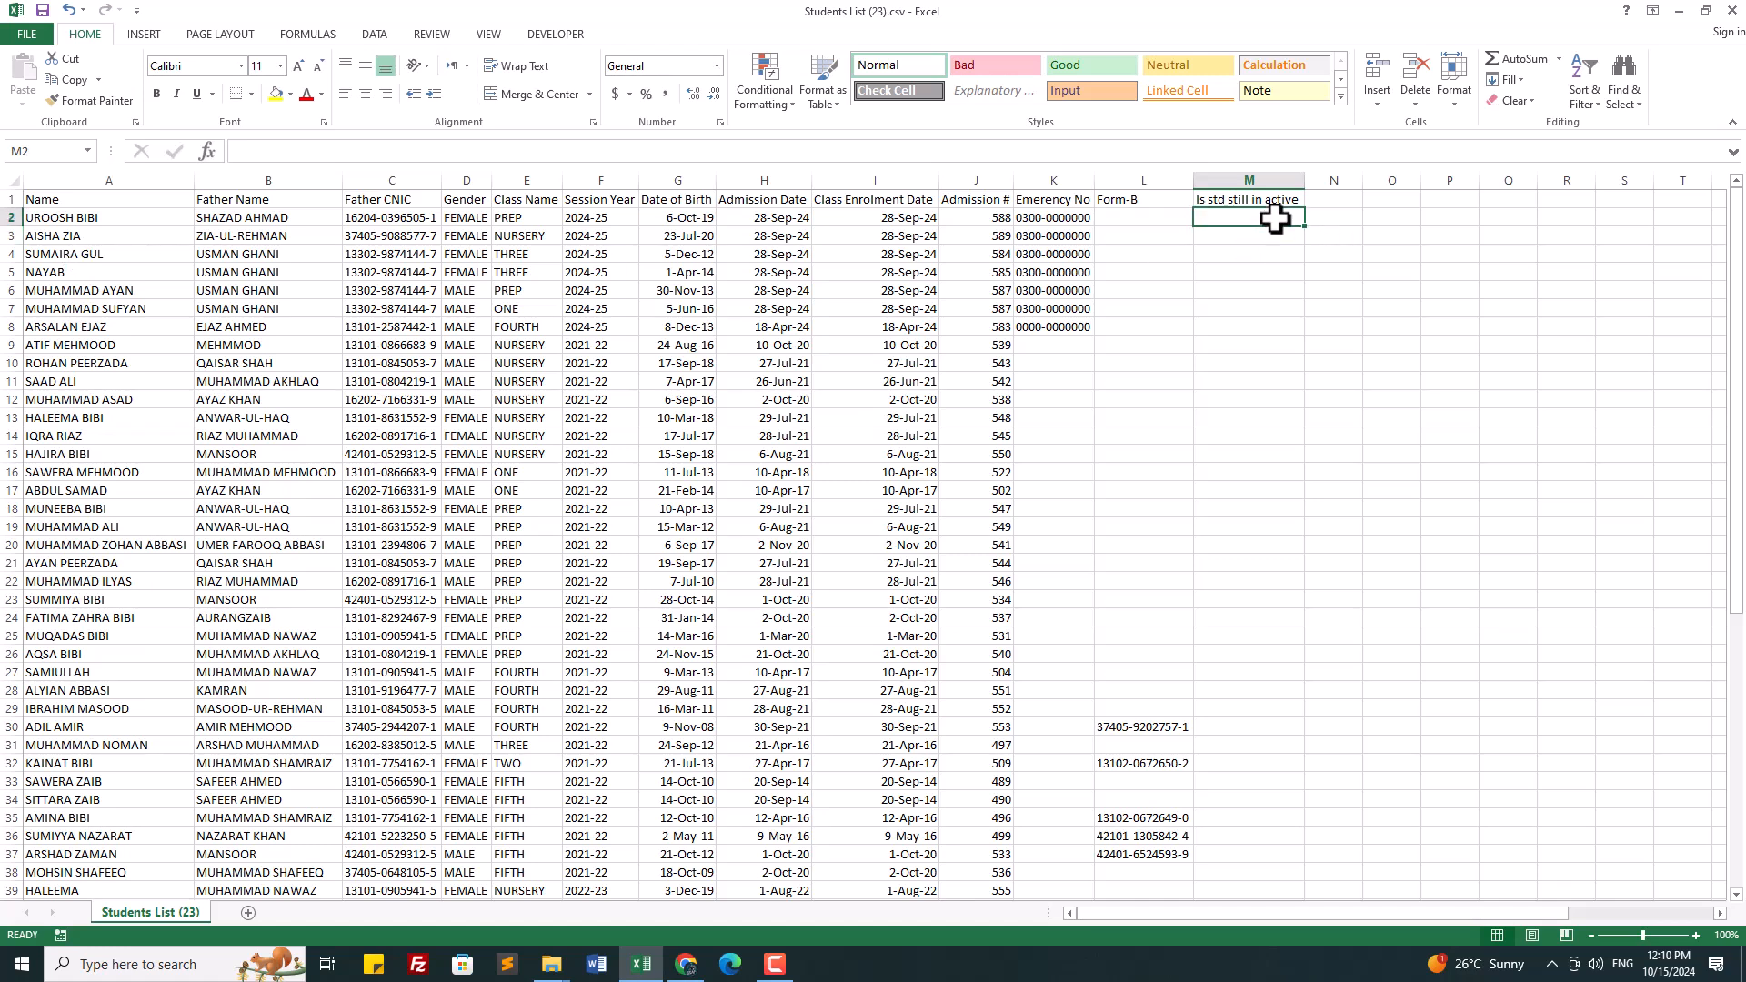
left_click(1327, 201)
left_click(1279, 215)
Step: Enter the heading 'c Class' in cell N1
left_click(1328, 198)
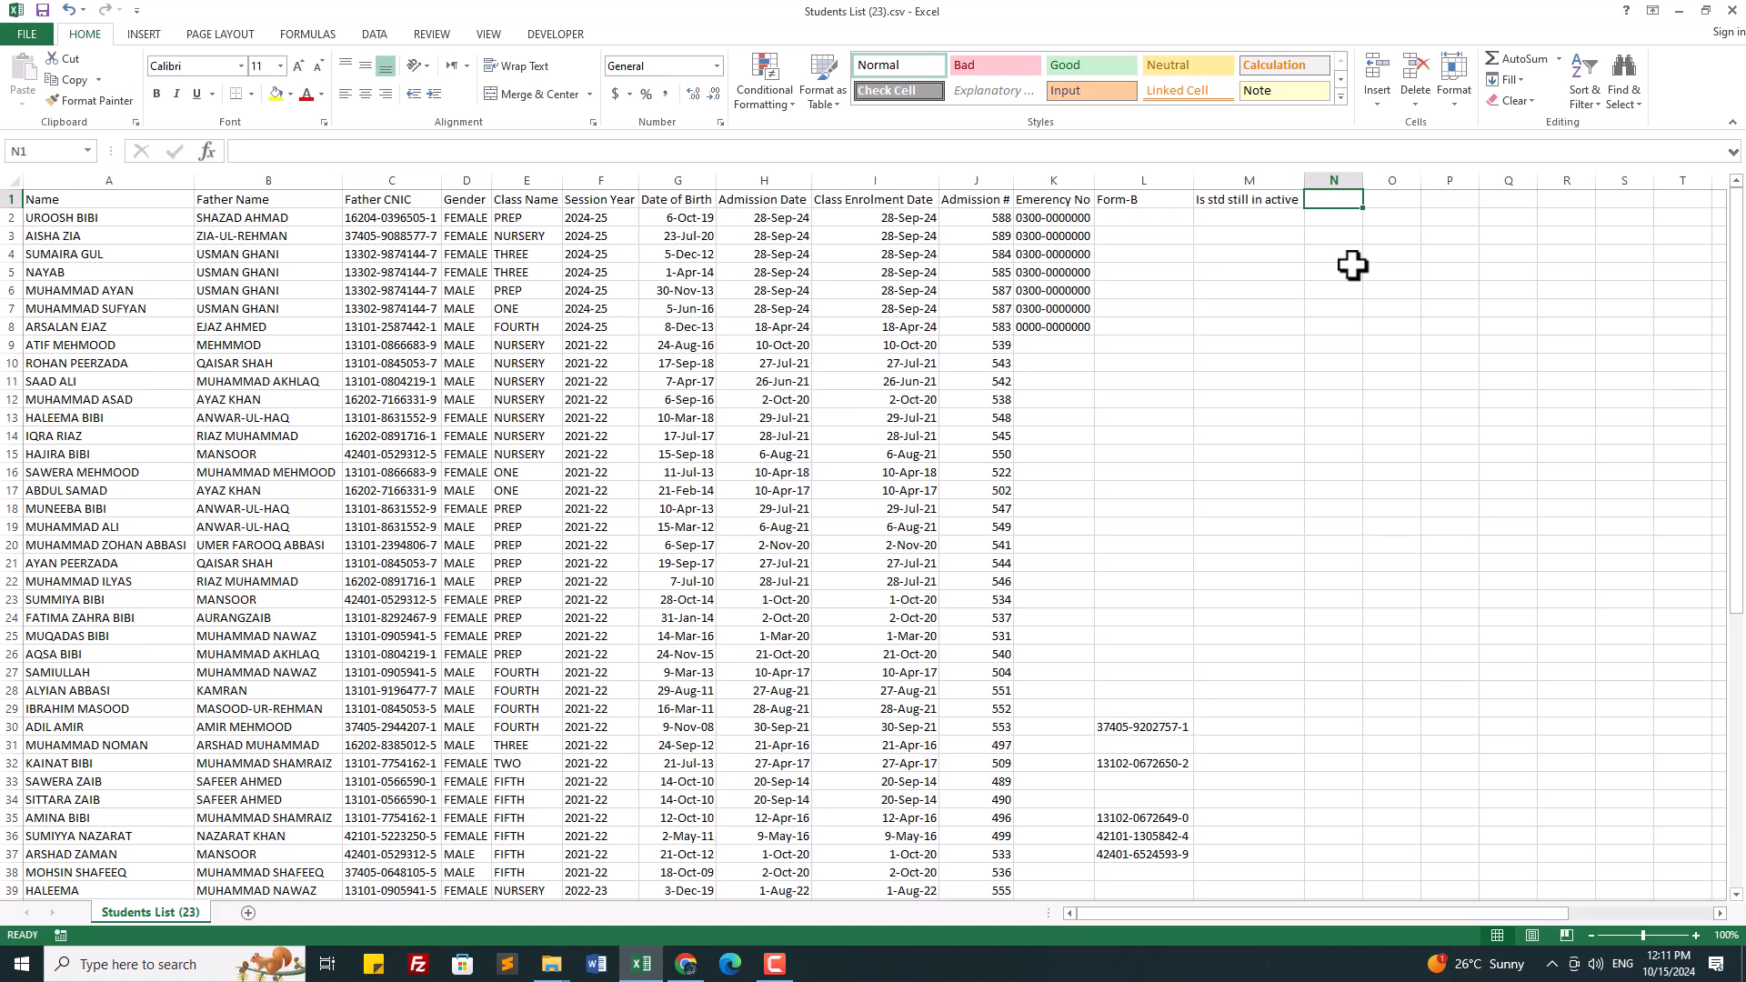
type("c Clas")
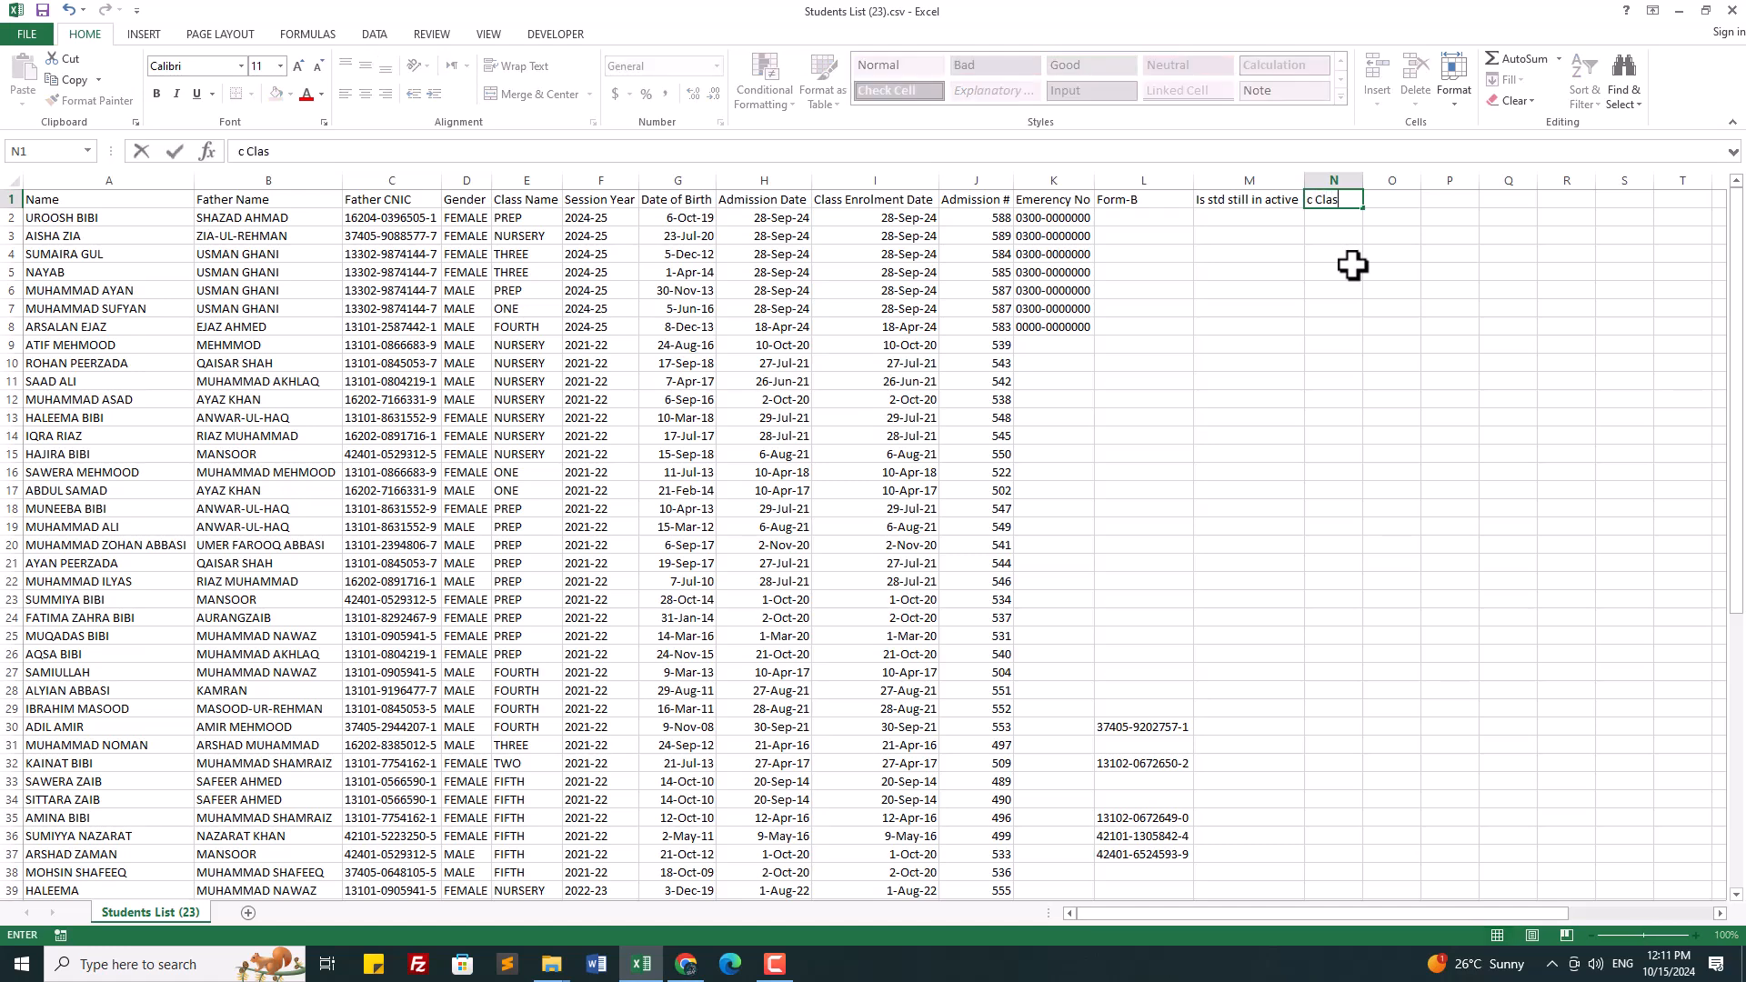
type("s")
left_click(1353, 264)
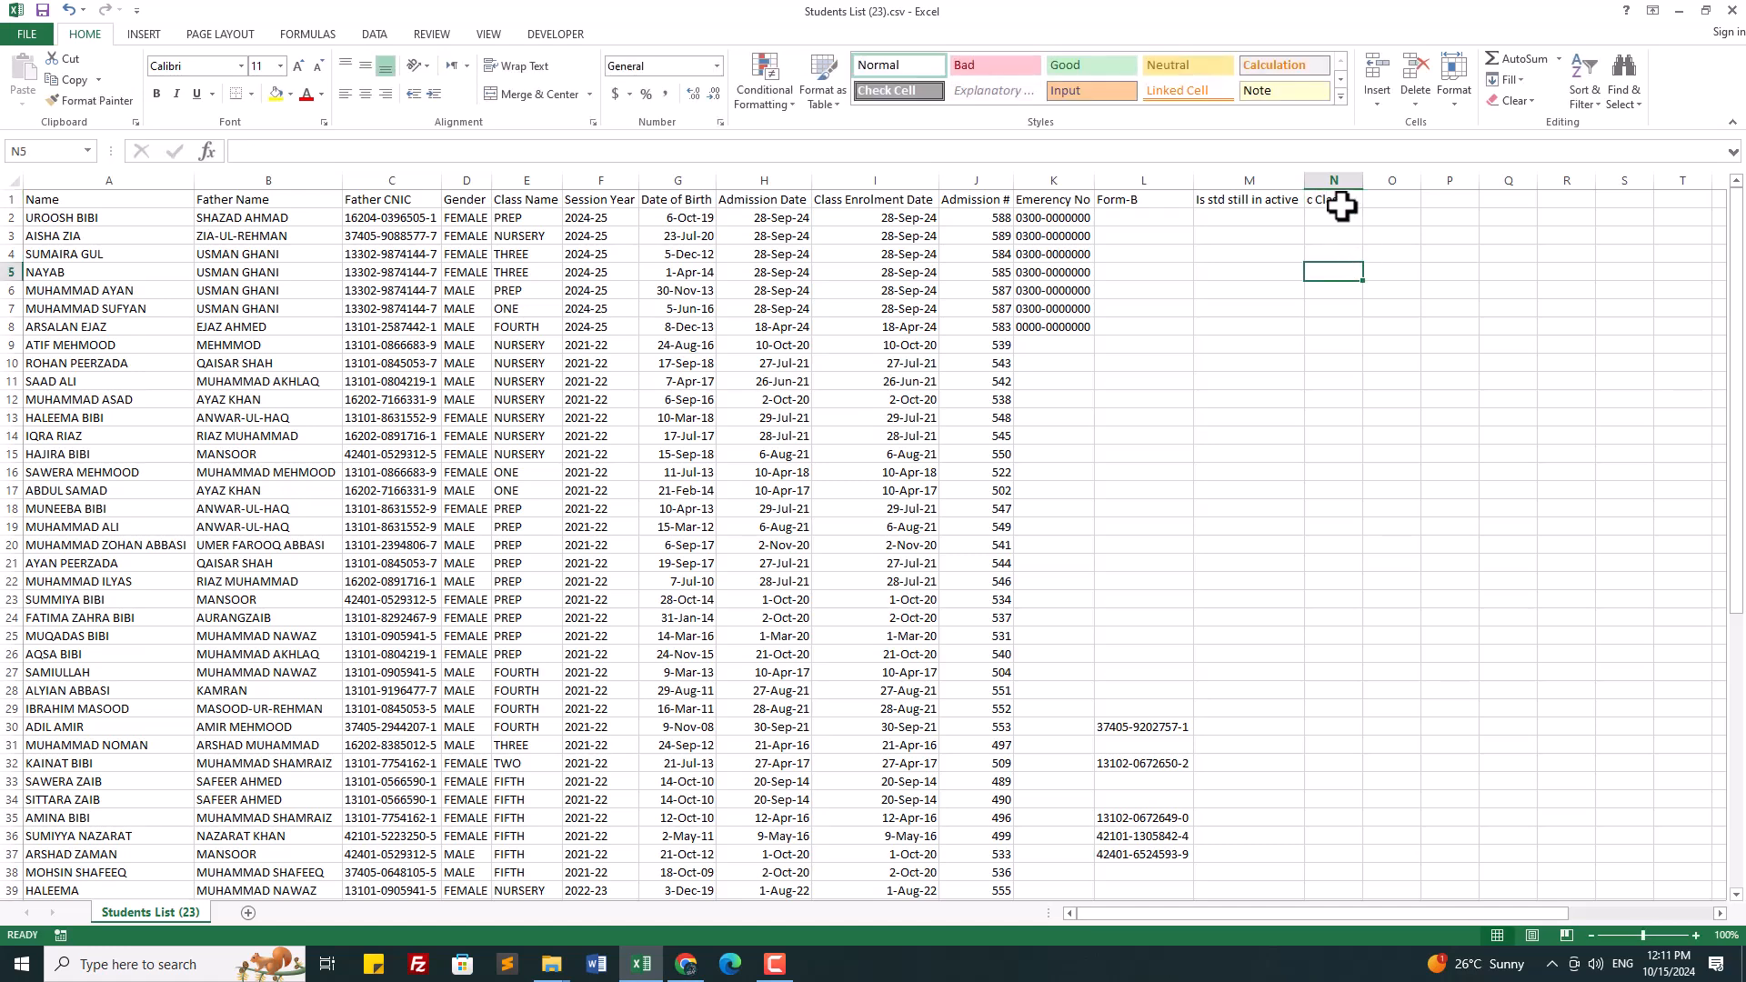
left_click(1346, 215)
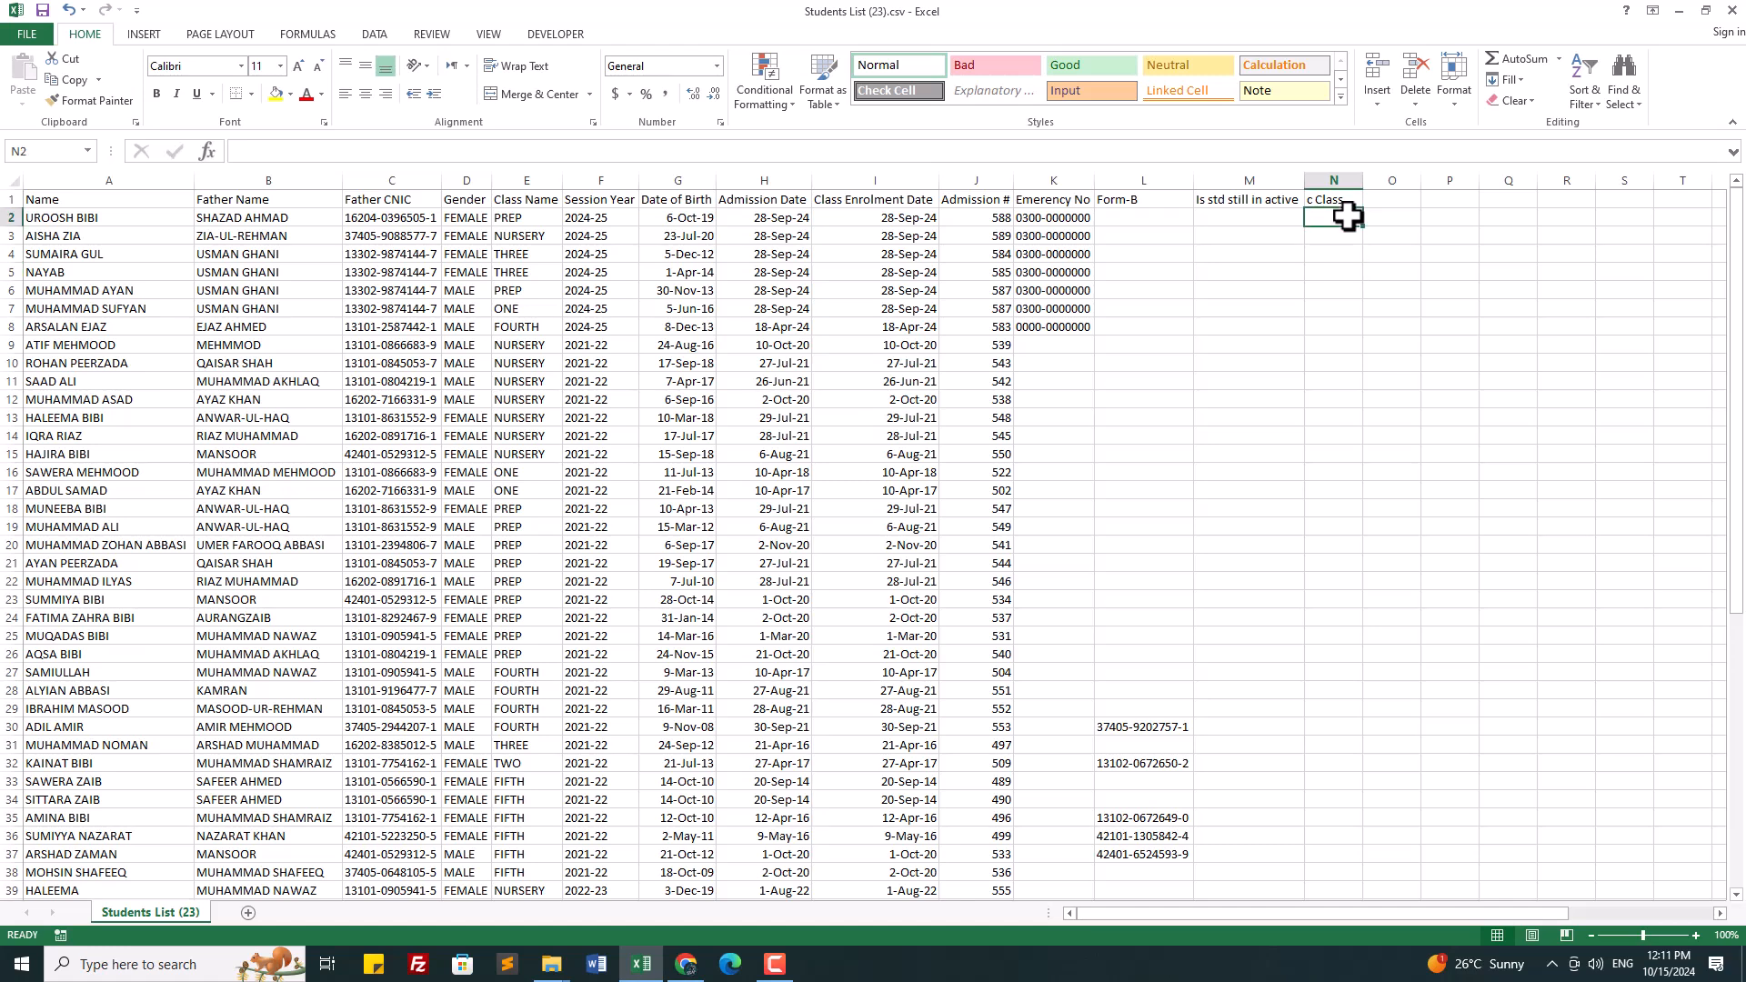
Step: Compare the Class Name and Session Year values in columns E and F with the new columns
left_click(519, 195)
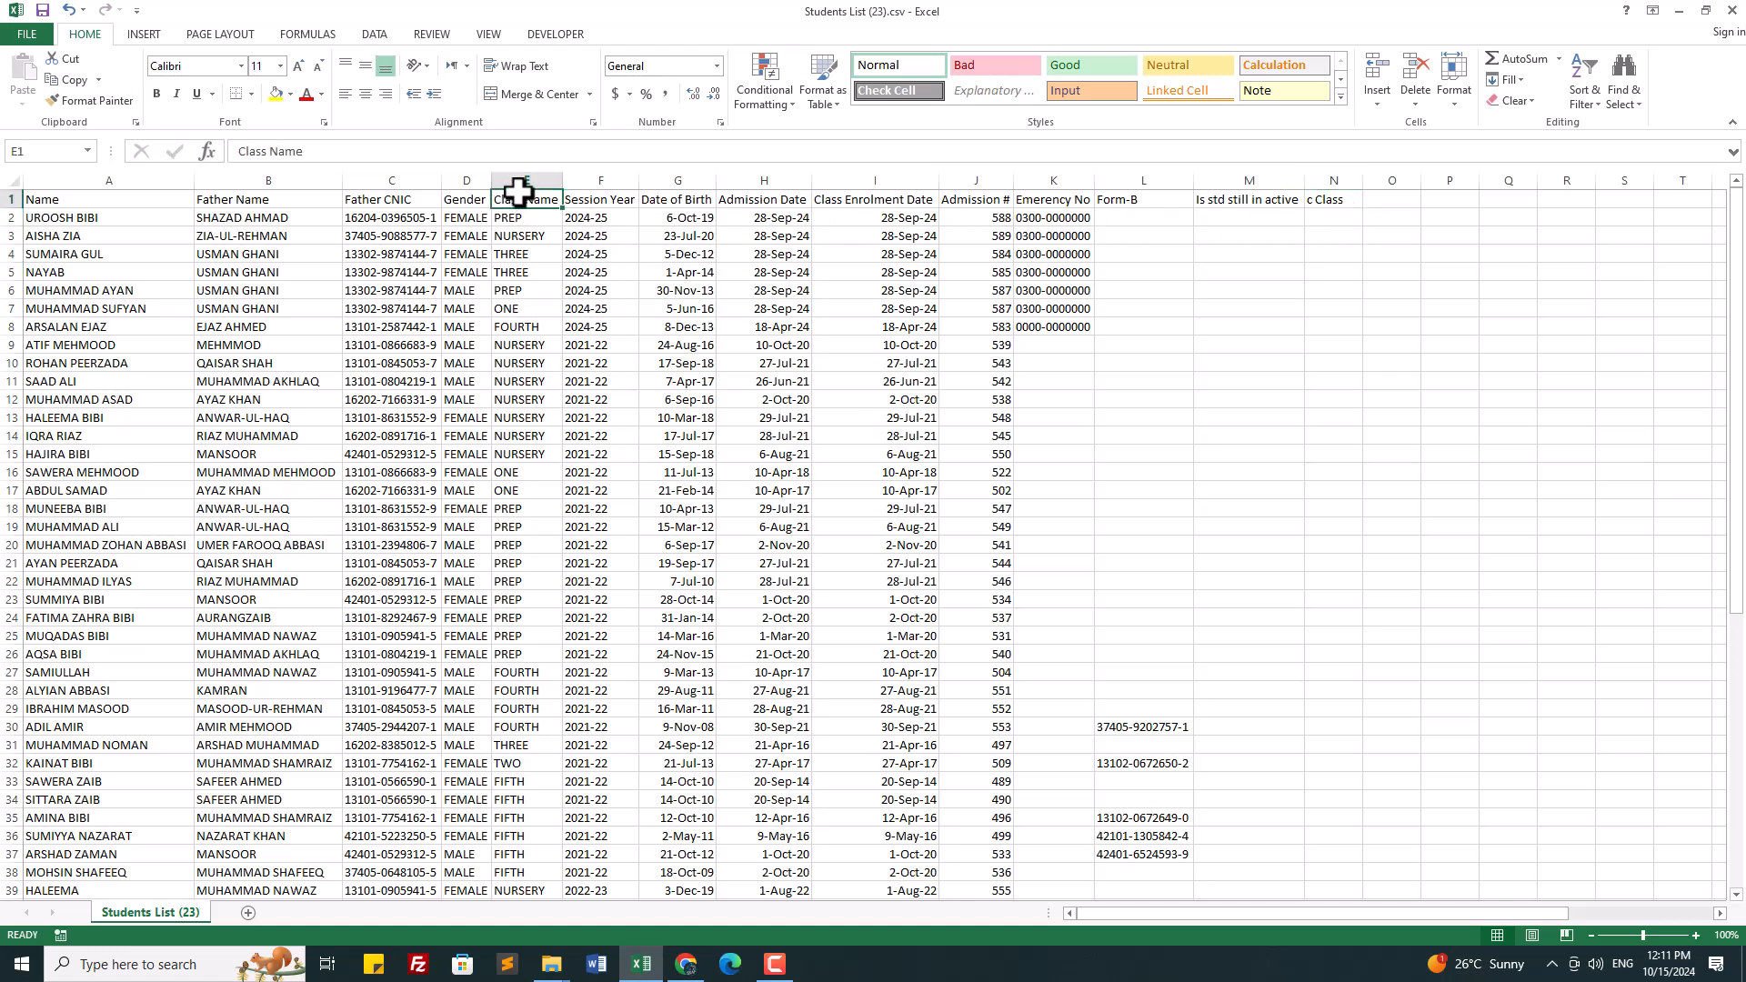
left_click(532, 222)
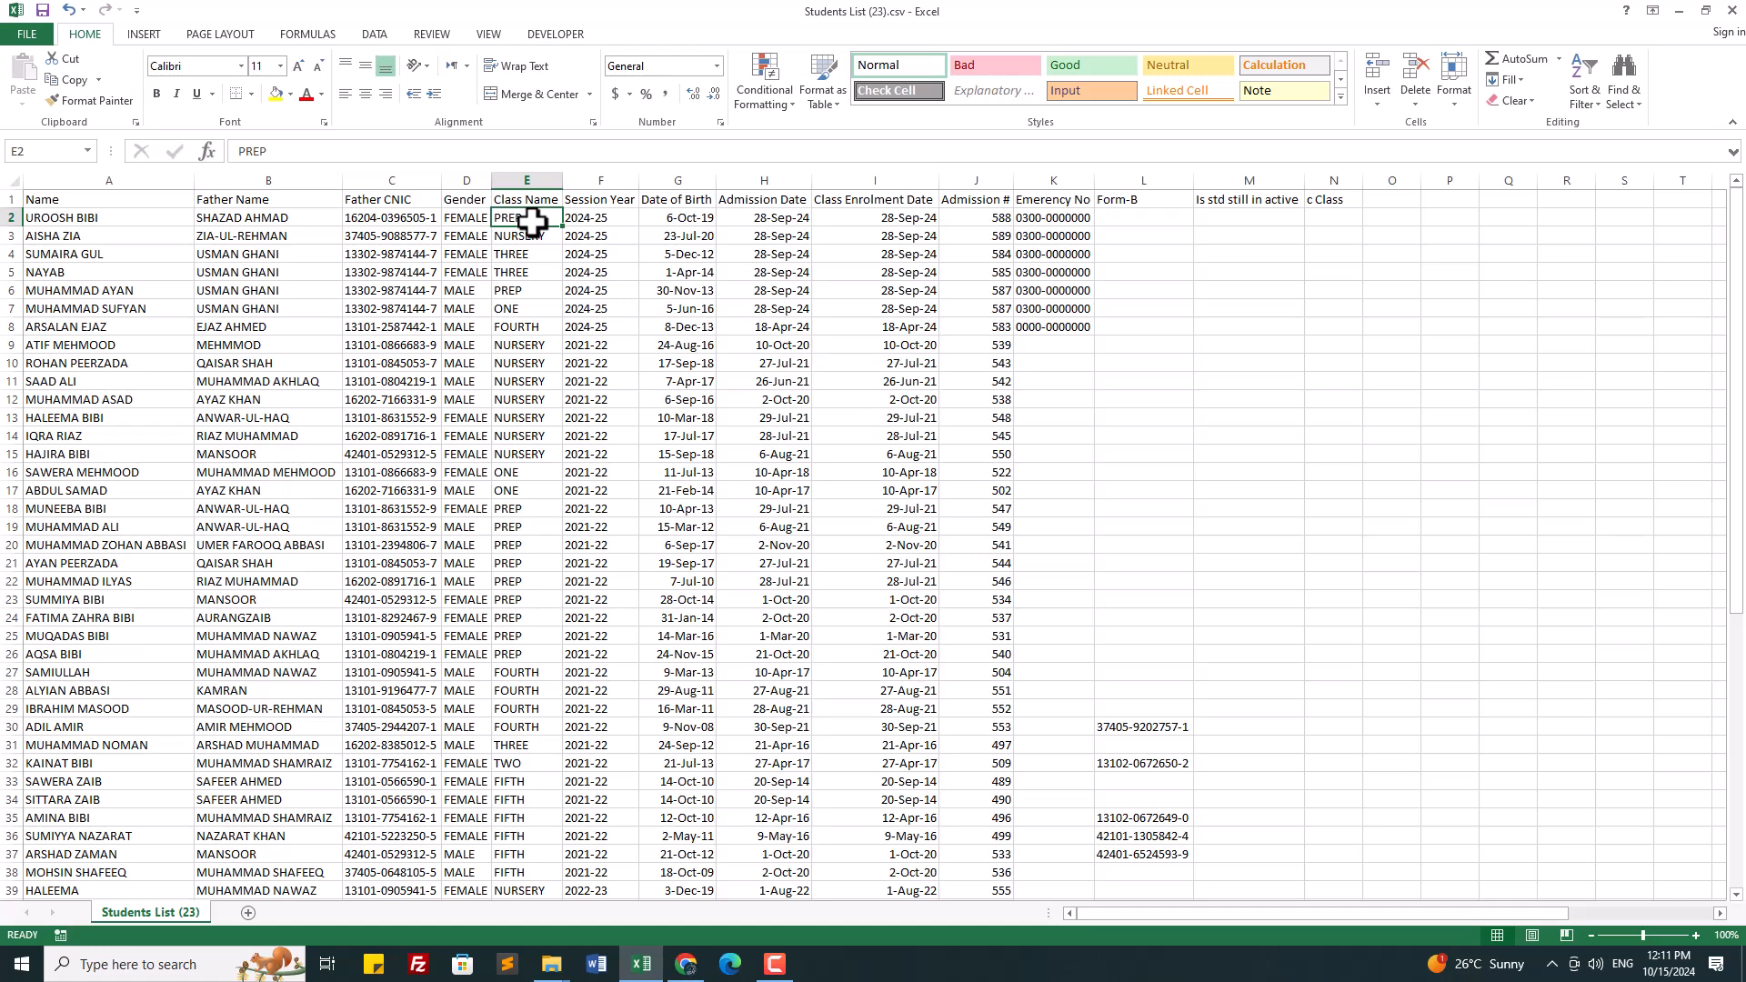
left_click(619, 218)
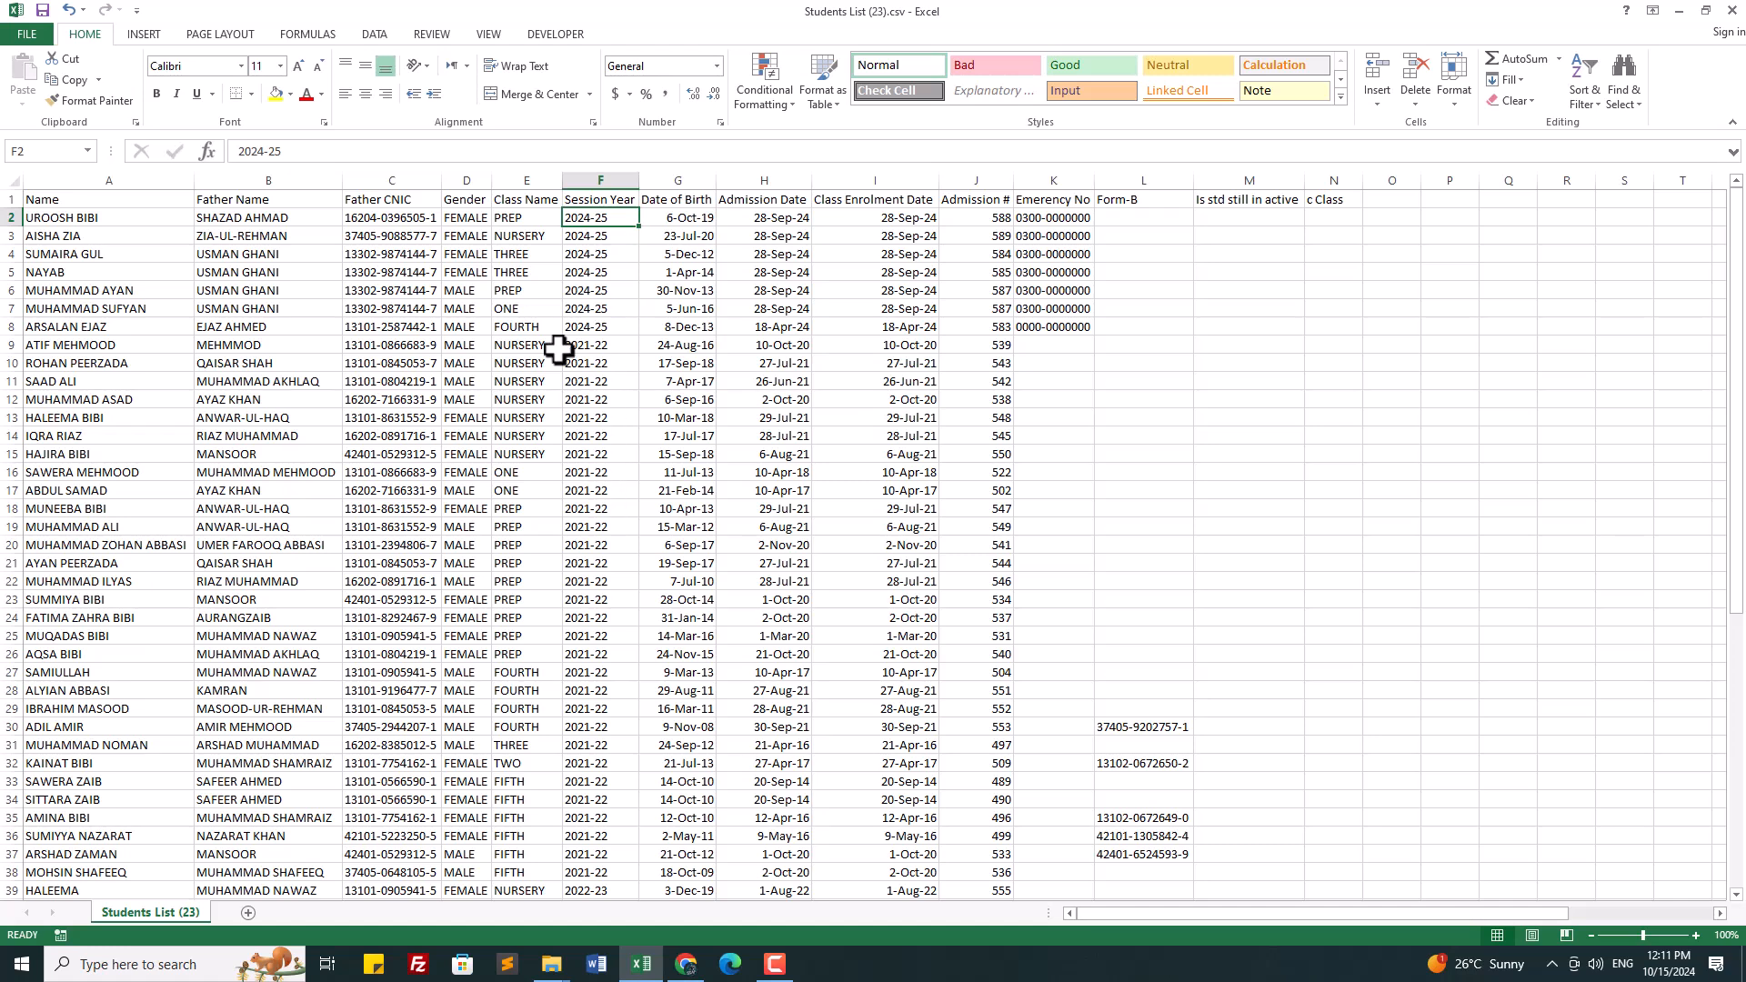
left_click(534, 219)
left_click(1339, 217)
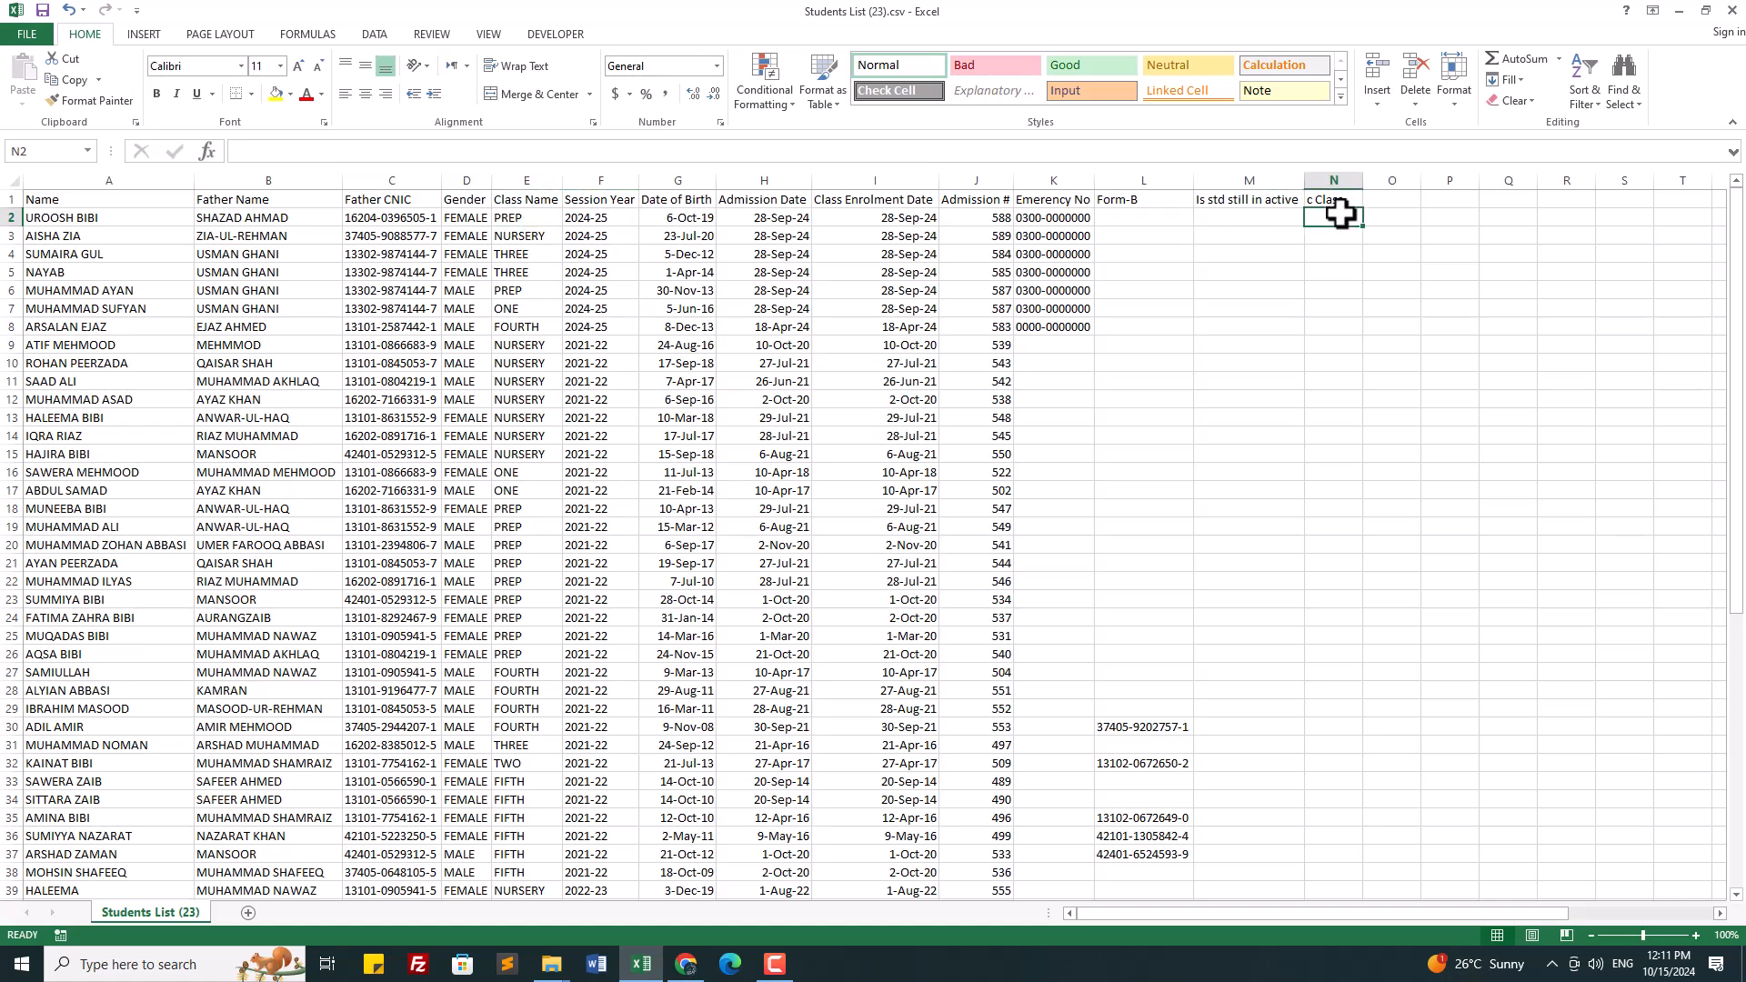
left_click(1285, 217)
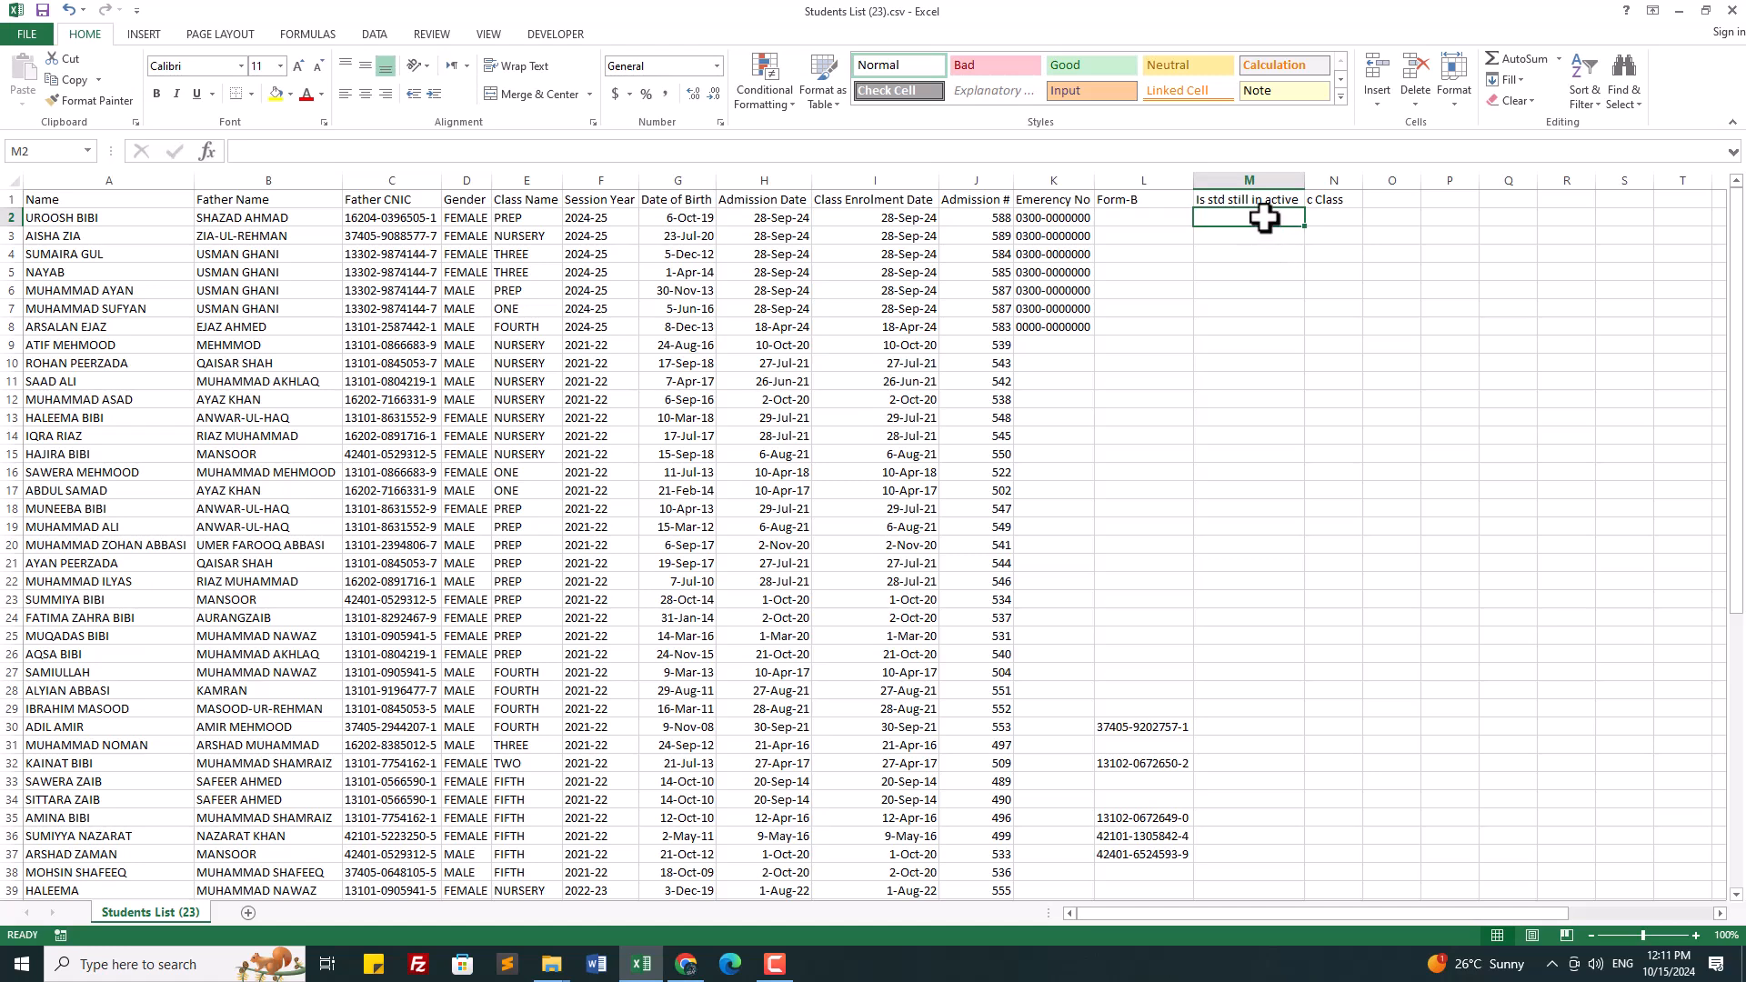
Step: Add headings 'withdrawl date' in O1 and 'last attended class' in P1
left_click(1376, 199)
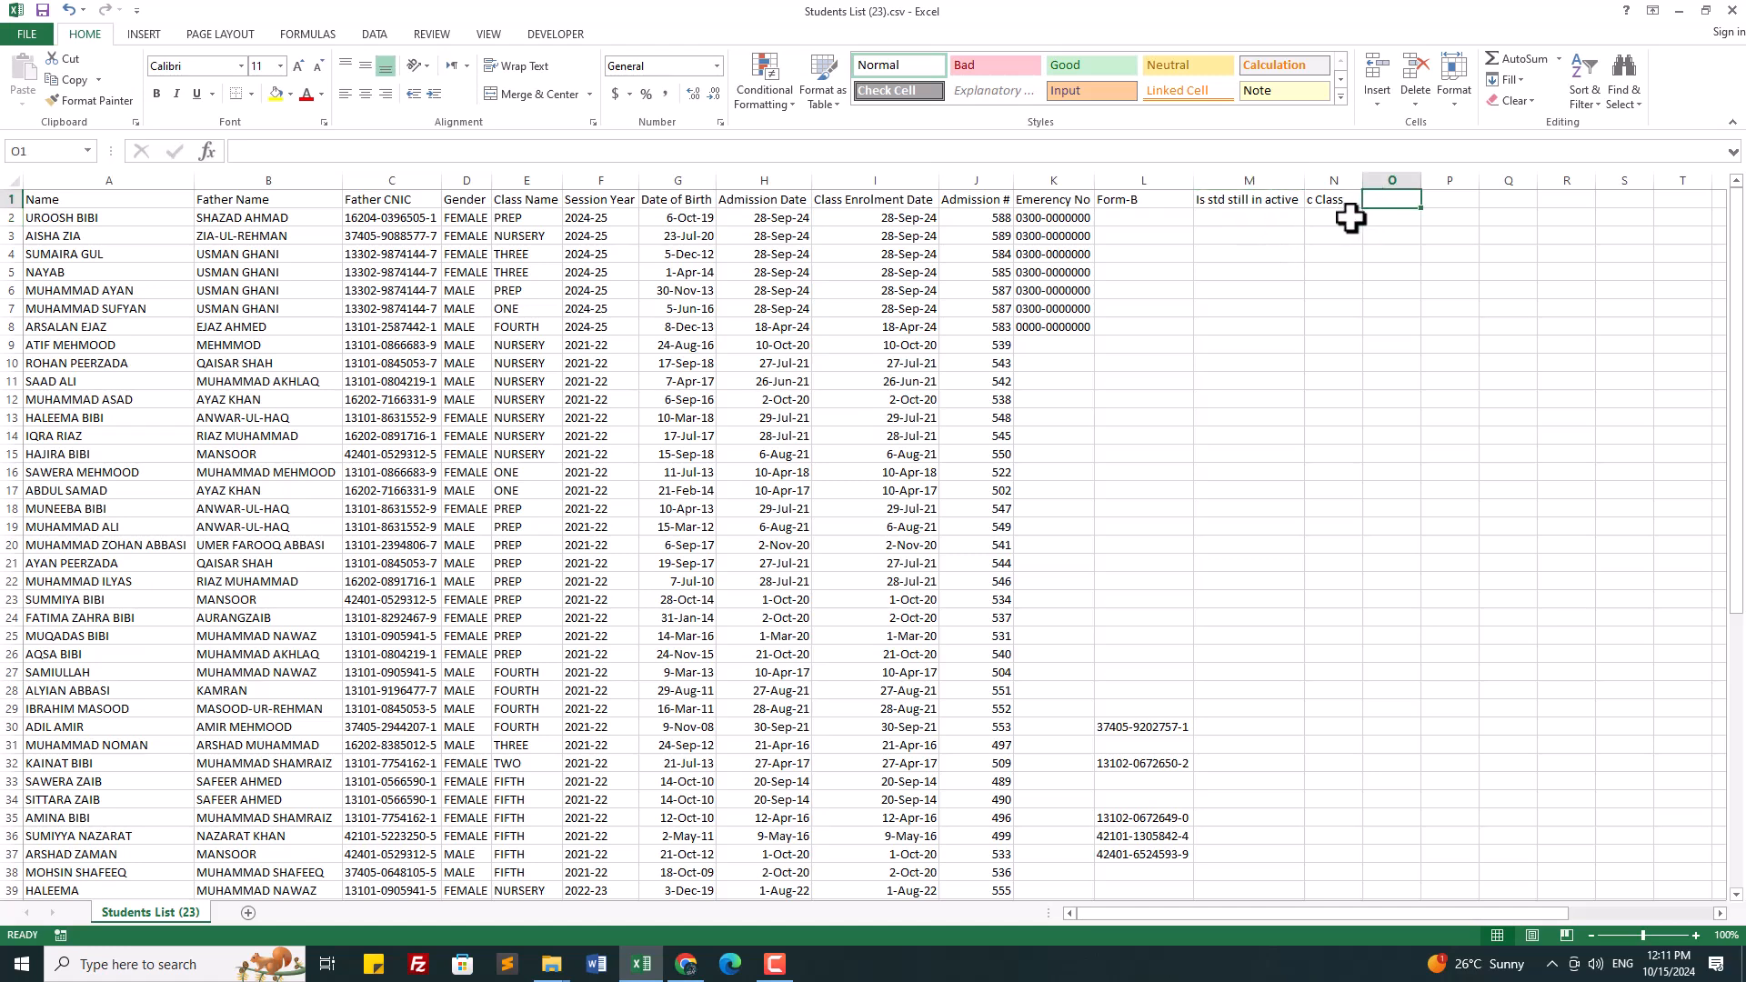
type("withdrawl date")
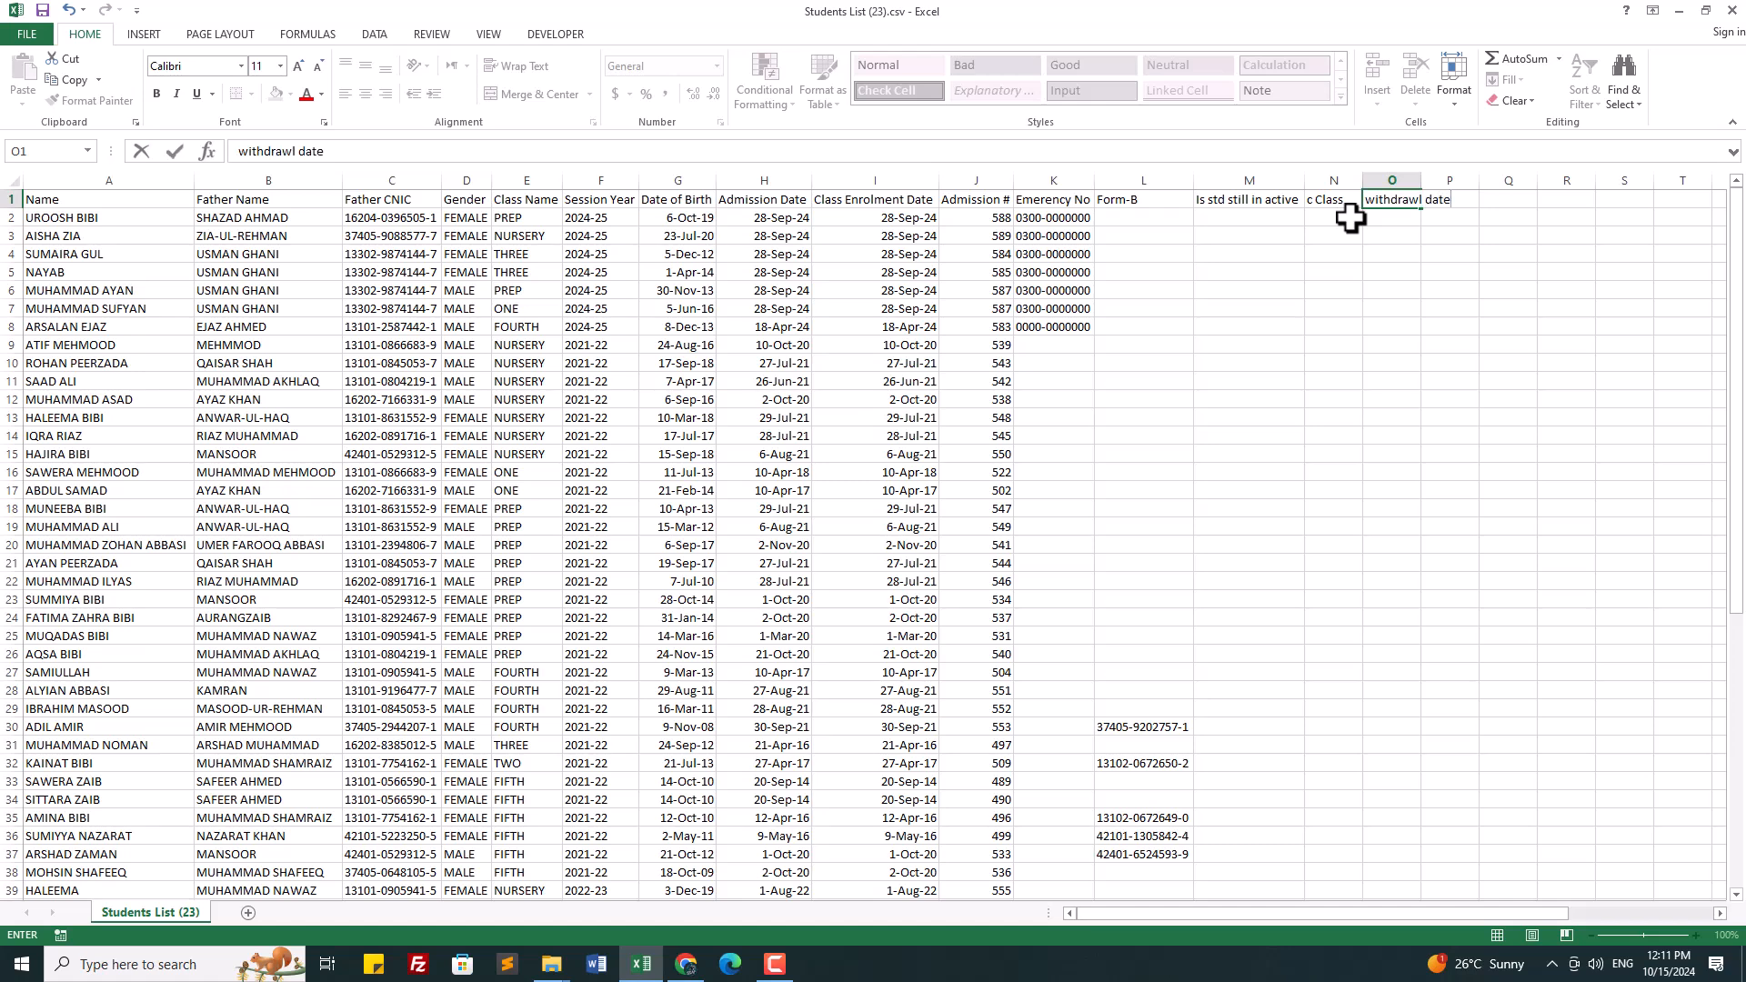
left_click(1426, 322)
left_click(1453, 199)
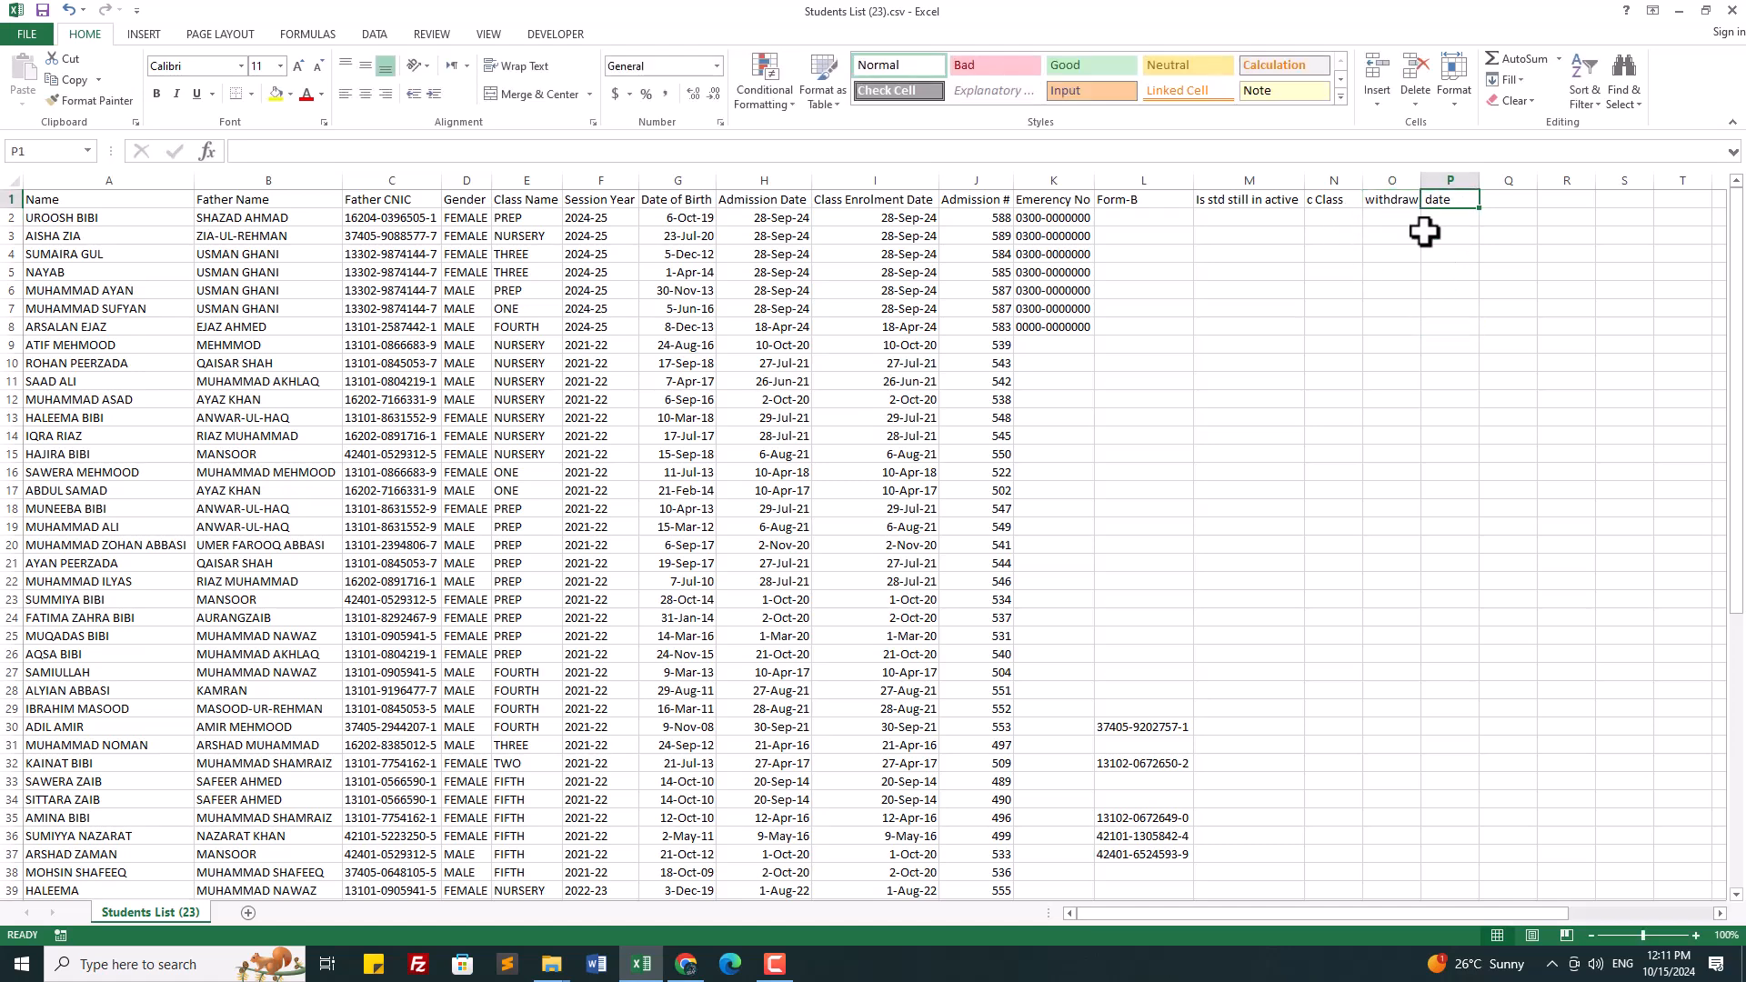
type("last attended class")
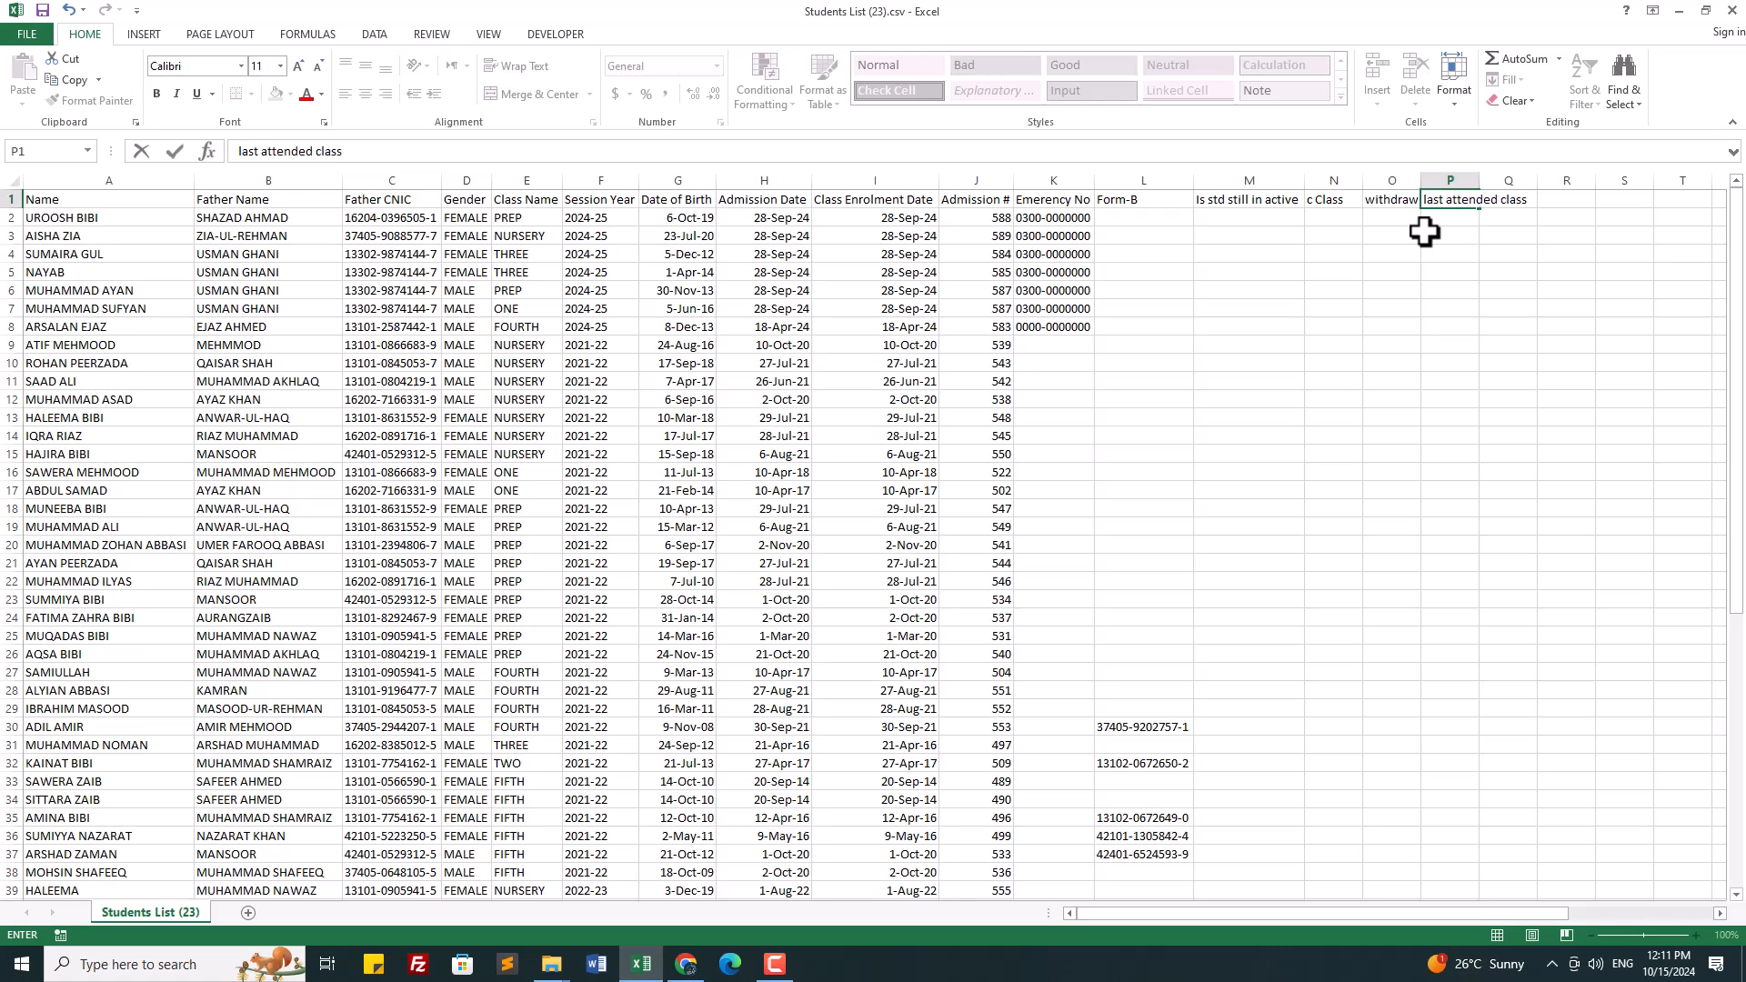
key("Return")
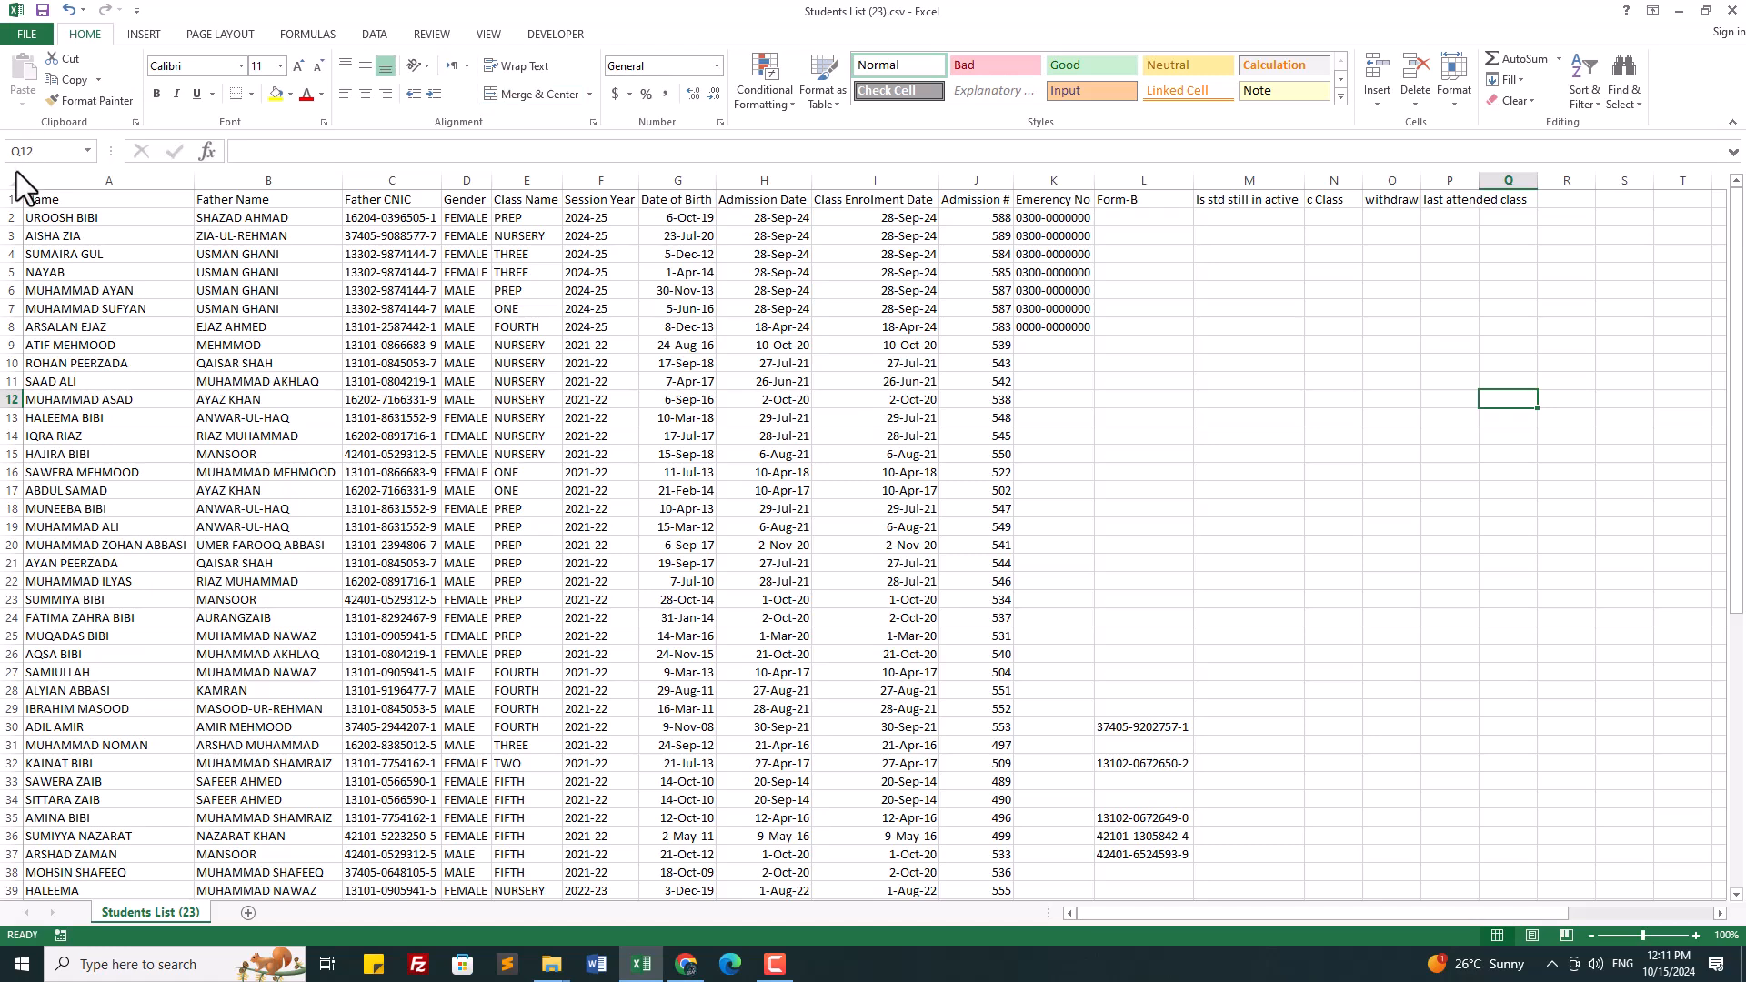
Step: Autofit all columns to fit the new headings
left_click(9, 188)
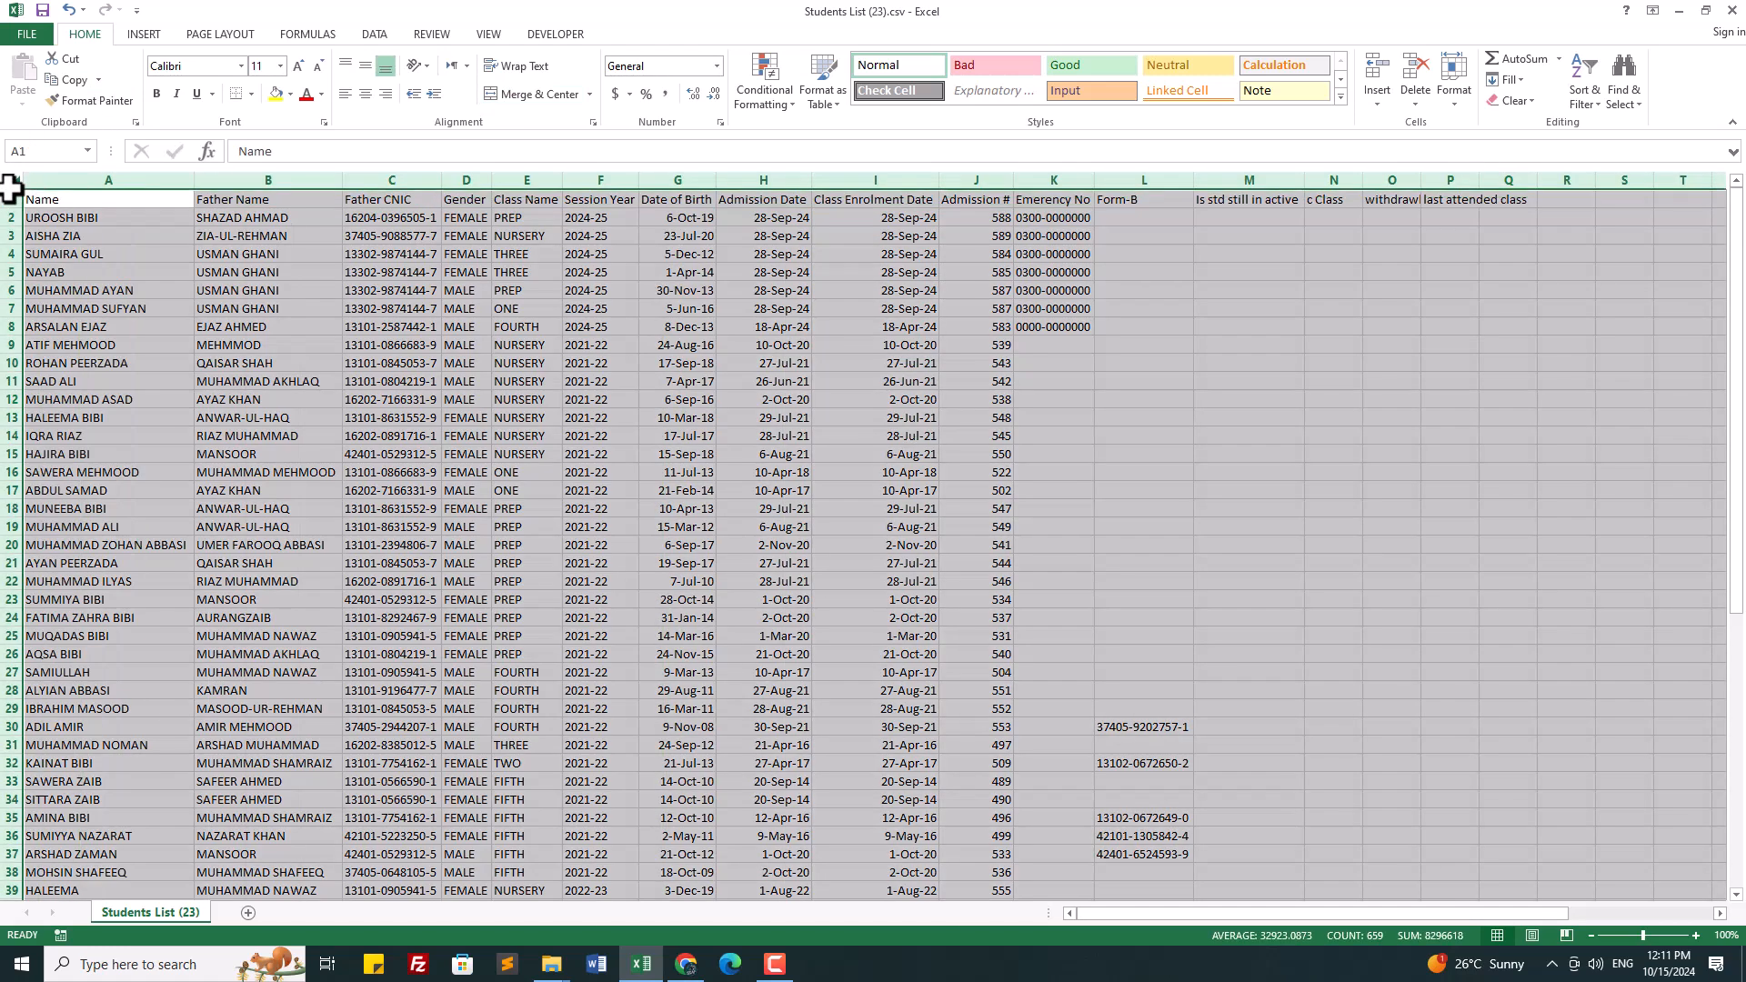
double_click(196, 182)
left_click(1329, 425)
left_click(1583, 202)
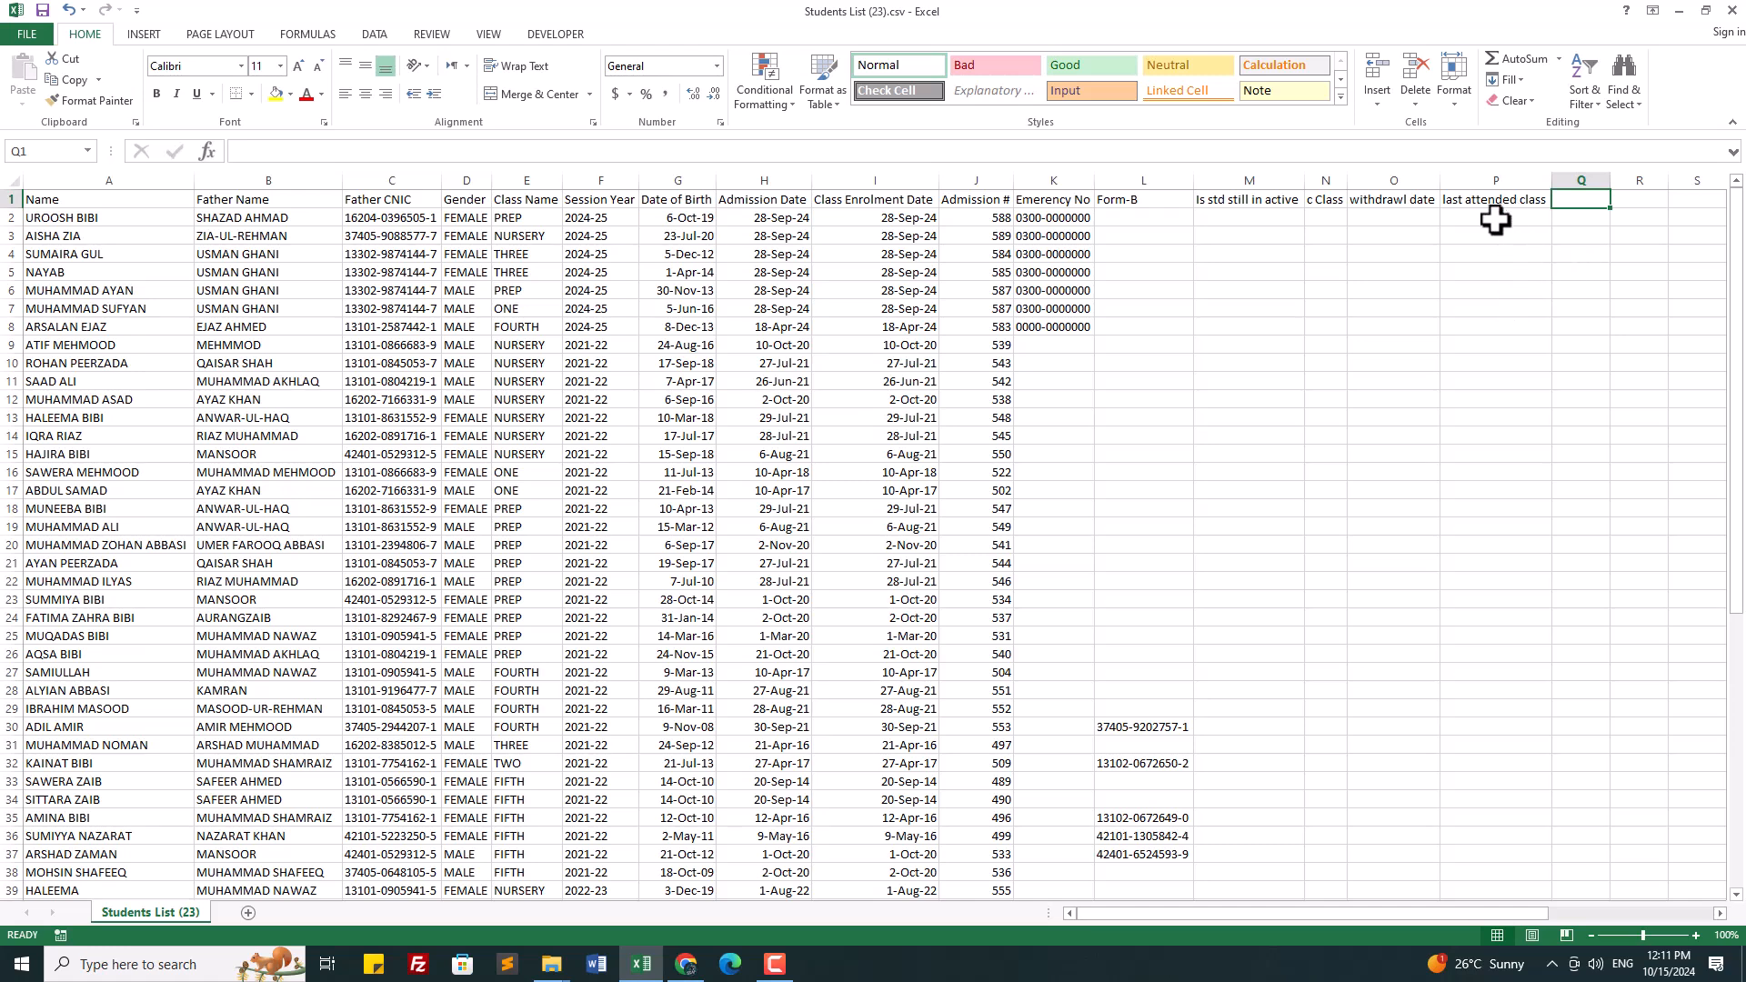
Step: Add the heading 'Is SLC issued' in Q1 and autofit all columns again
left_click(1496, 218)
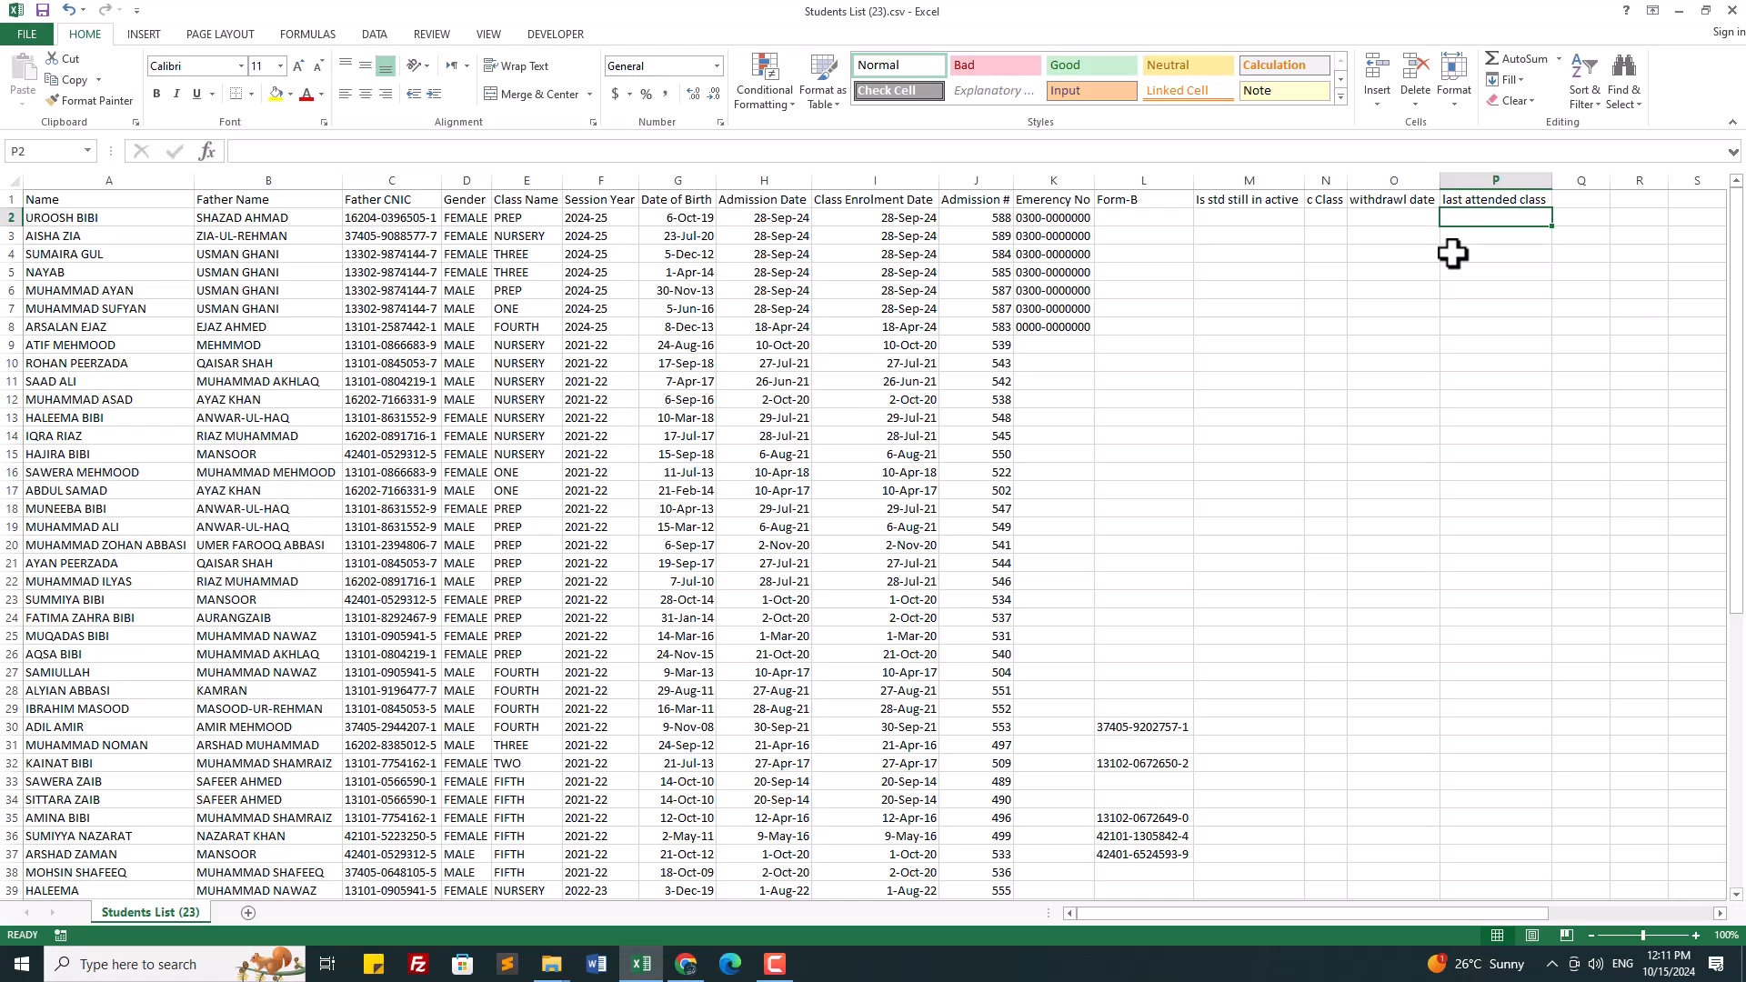
left_click(1566, 202)
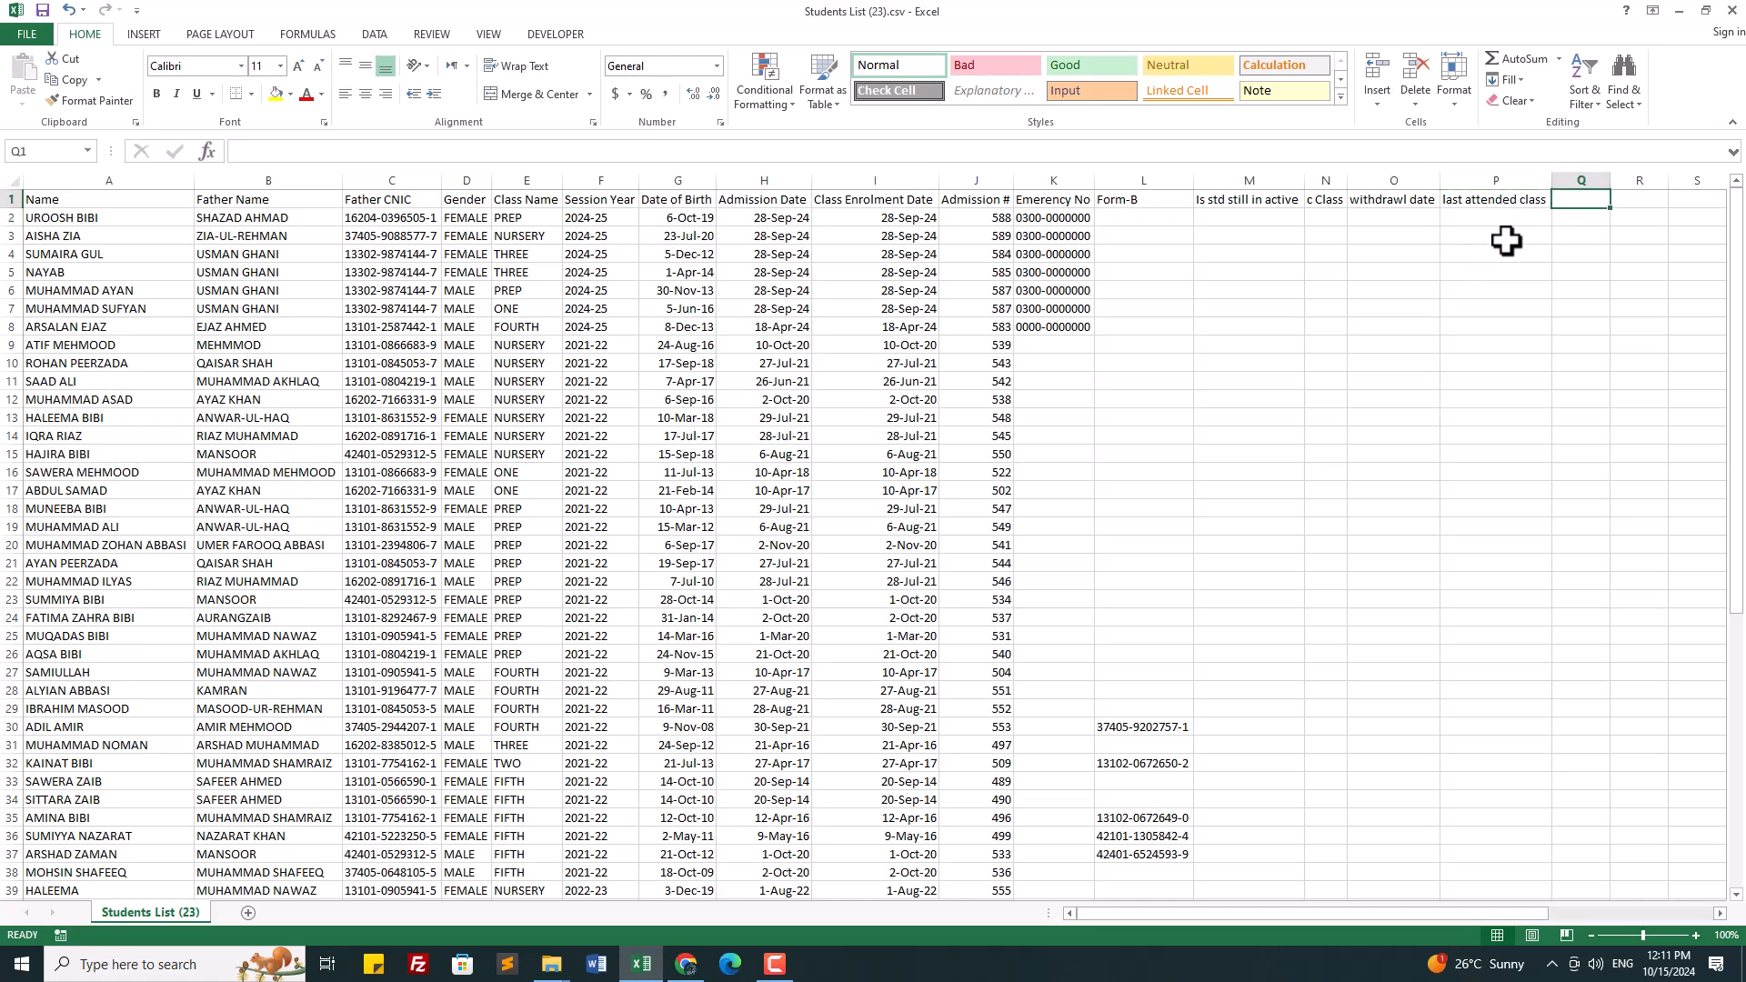
left_click(1381, 197)
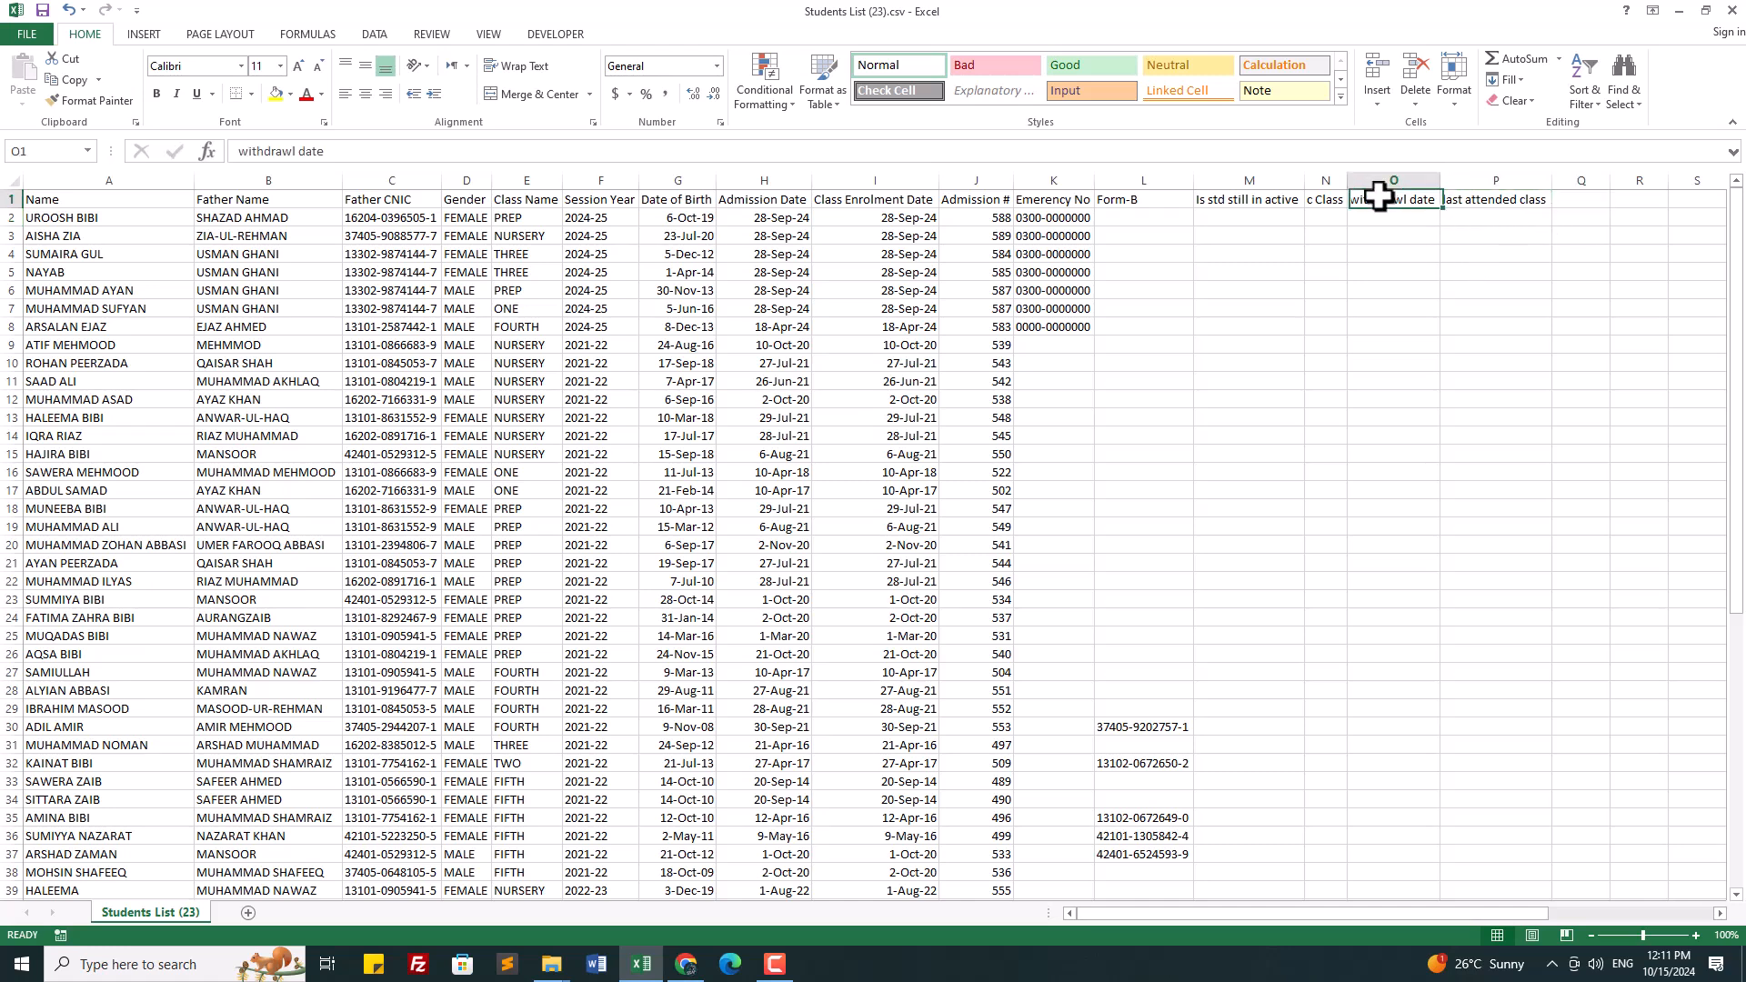
left_click(1496, 205)
left_click(1592, 199)
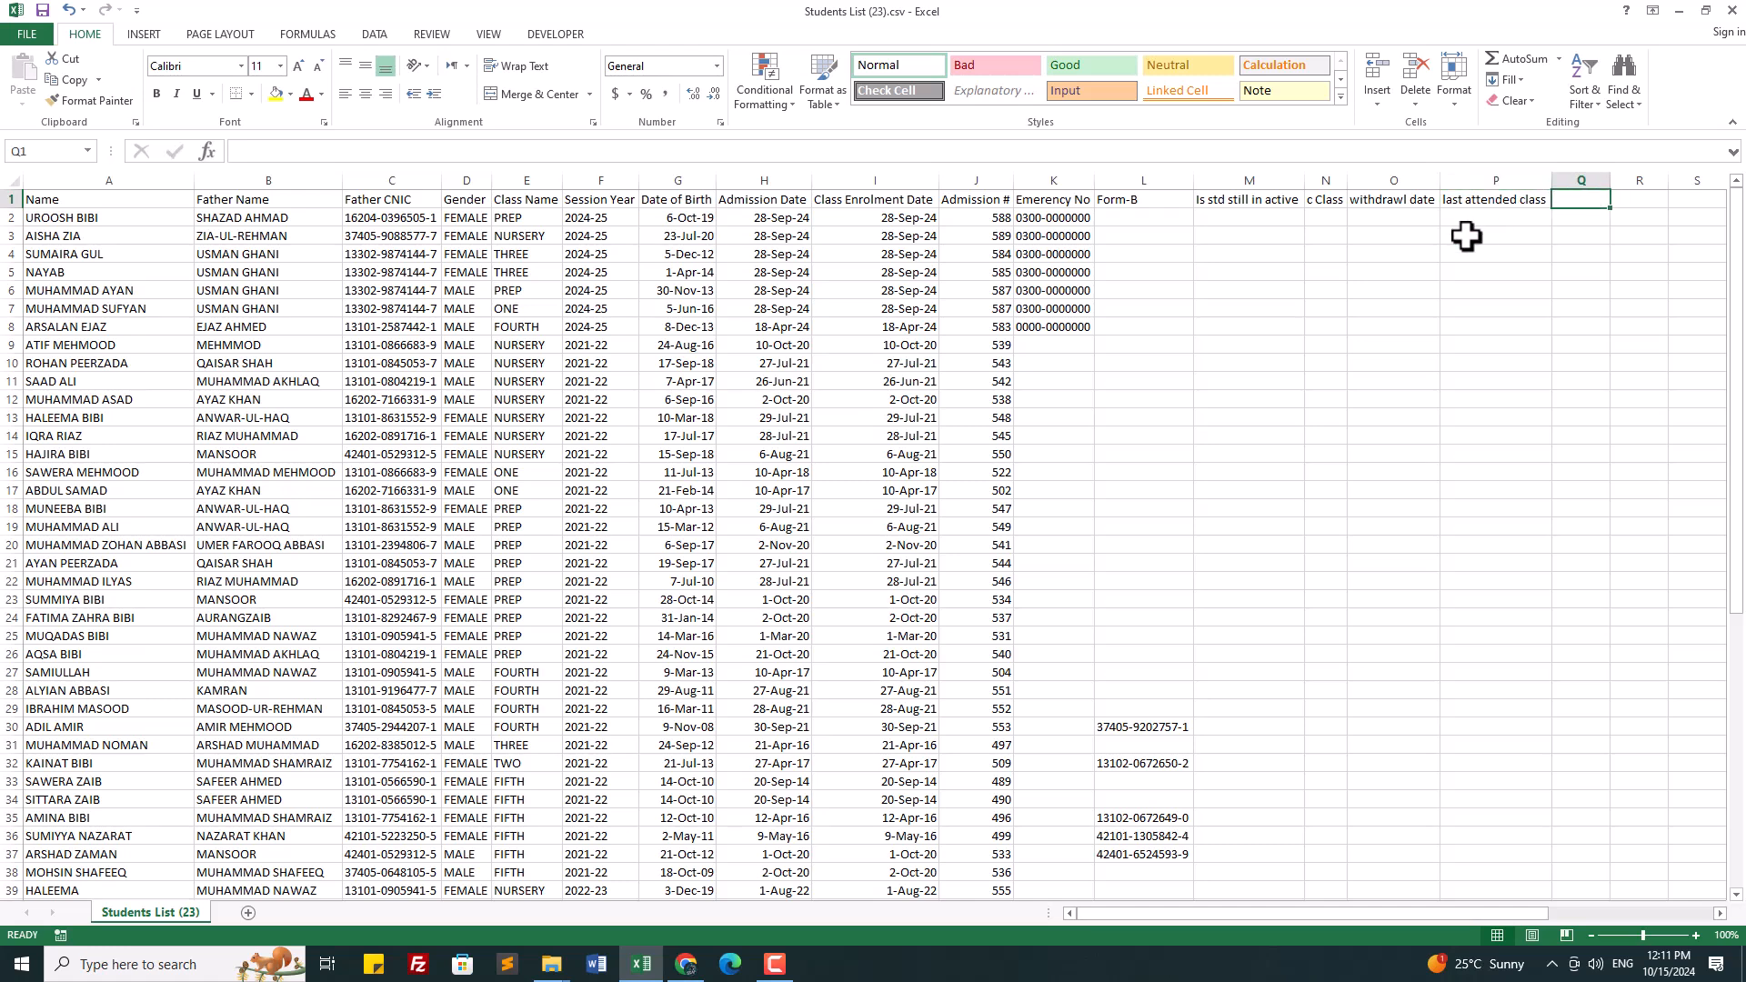
type("is SLC issued")
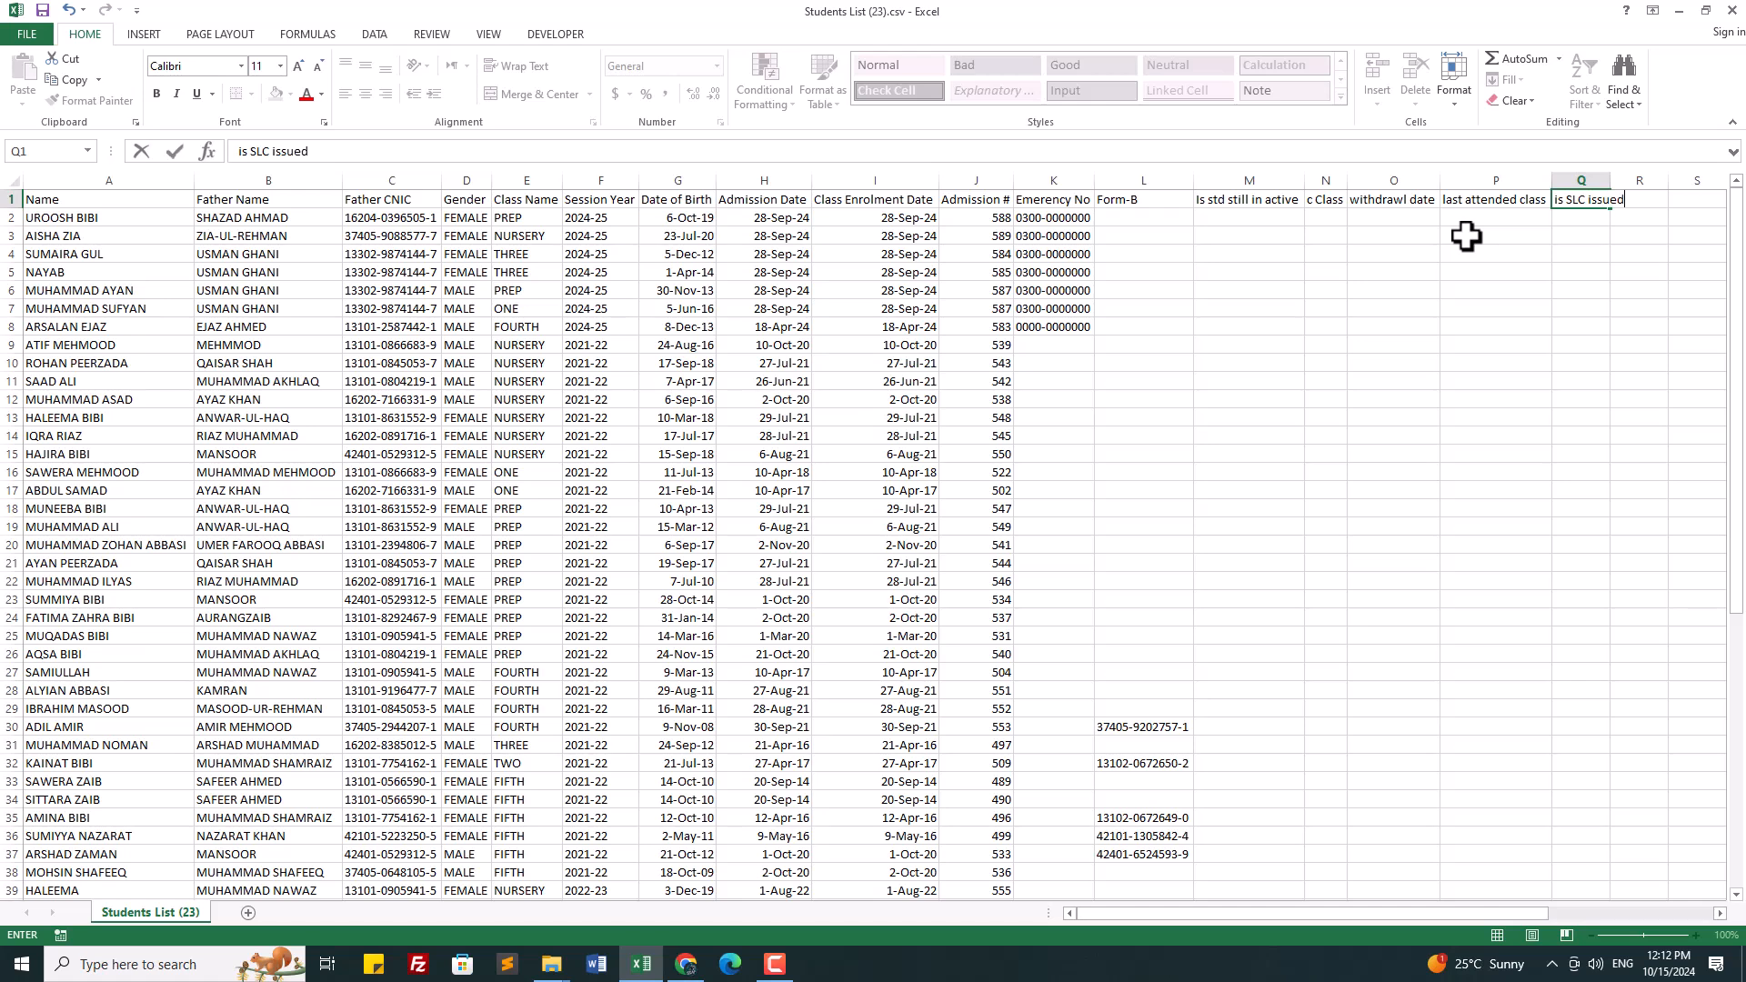
left_click(1380, 469)
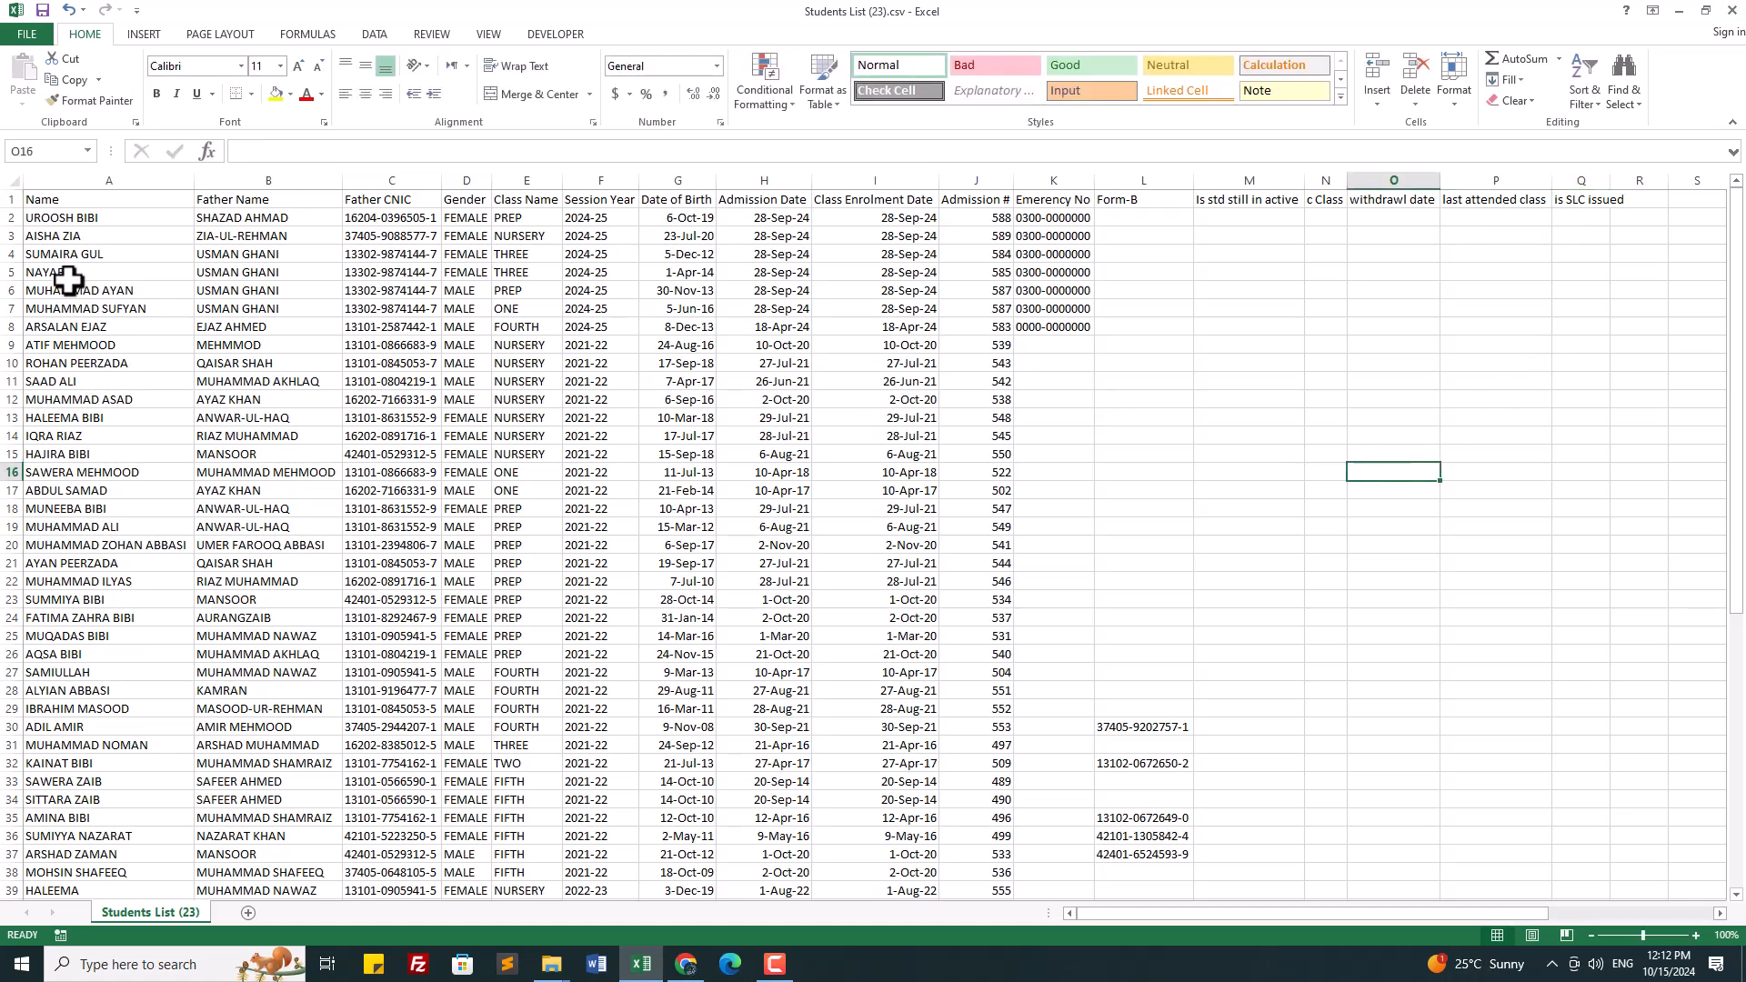
left_click(13, 180)
double_click(194, 180)
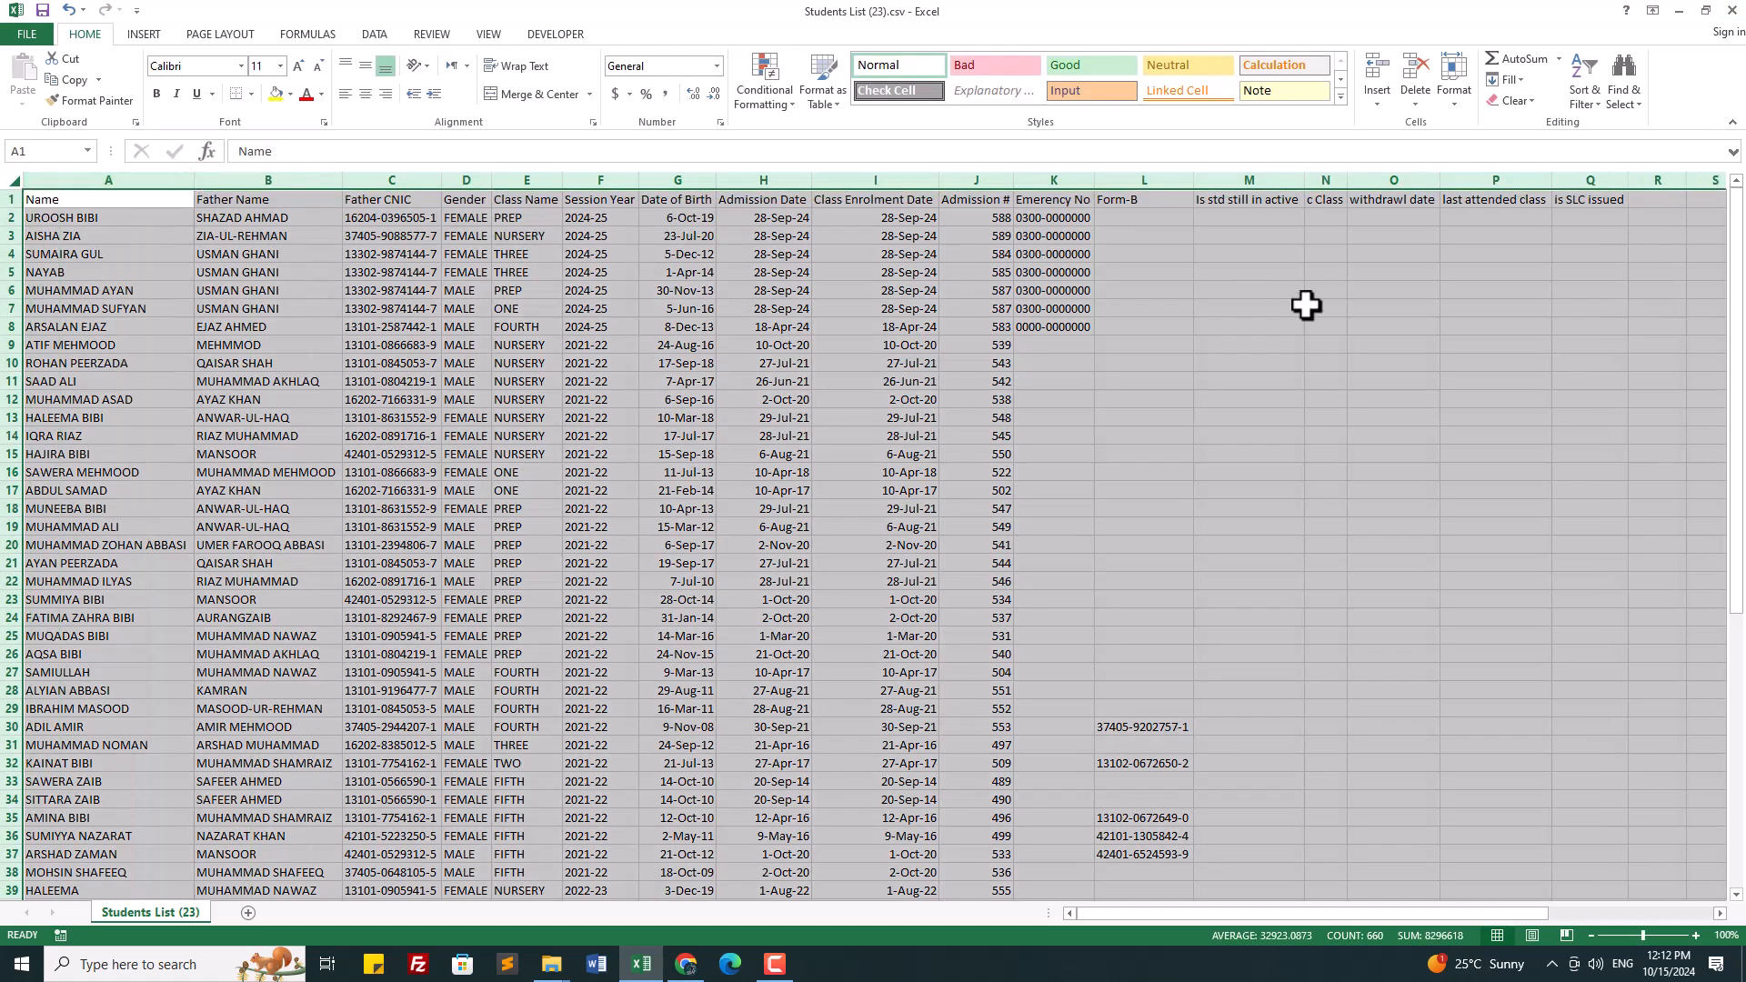
Step: Insert a blank column N before the c Class column
left_click(1306, 307)
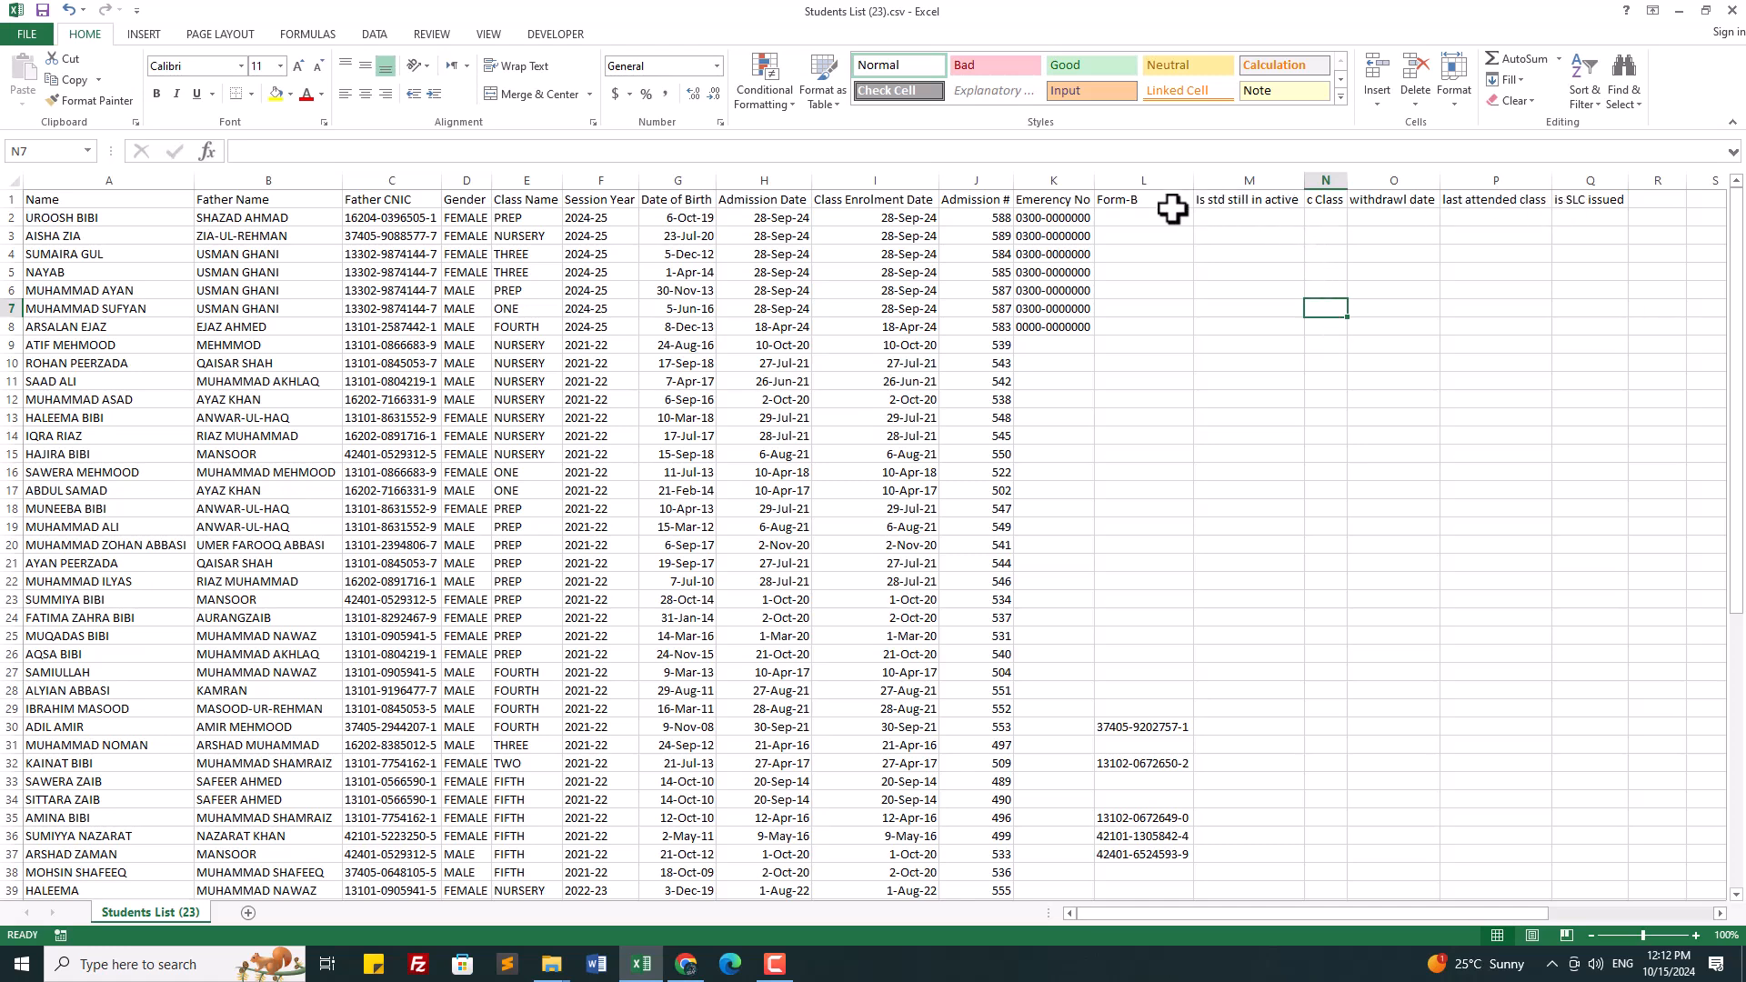
left_click(1253, 219)
left_click(1335, 180)
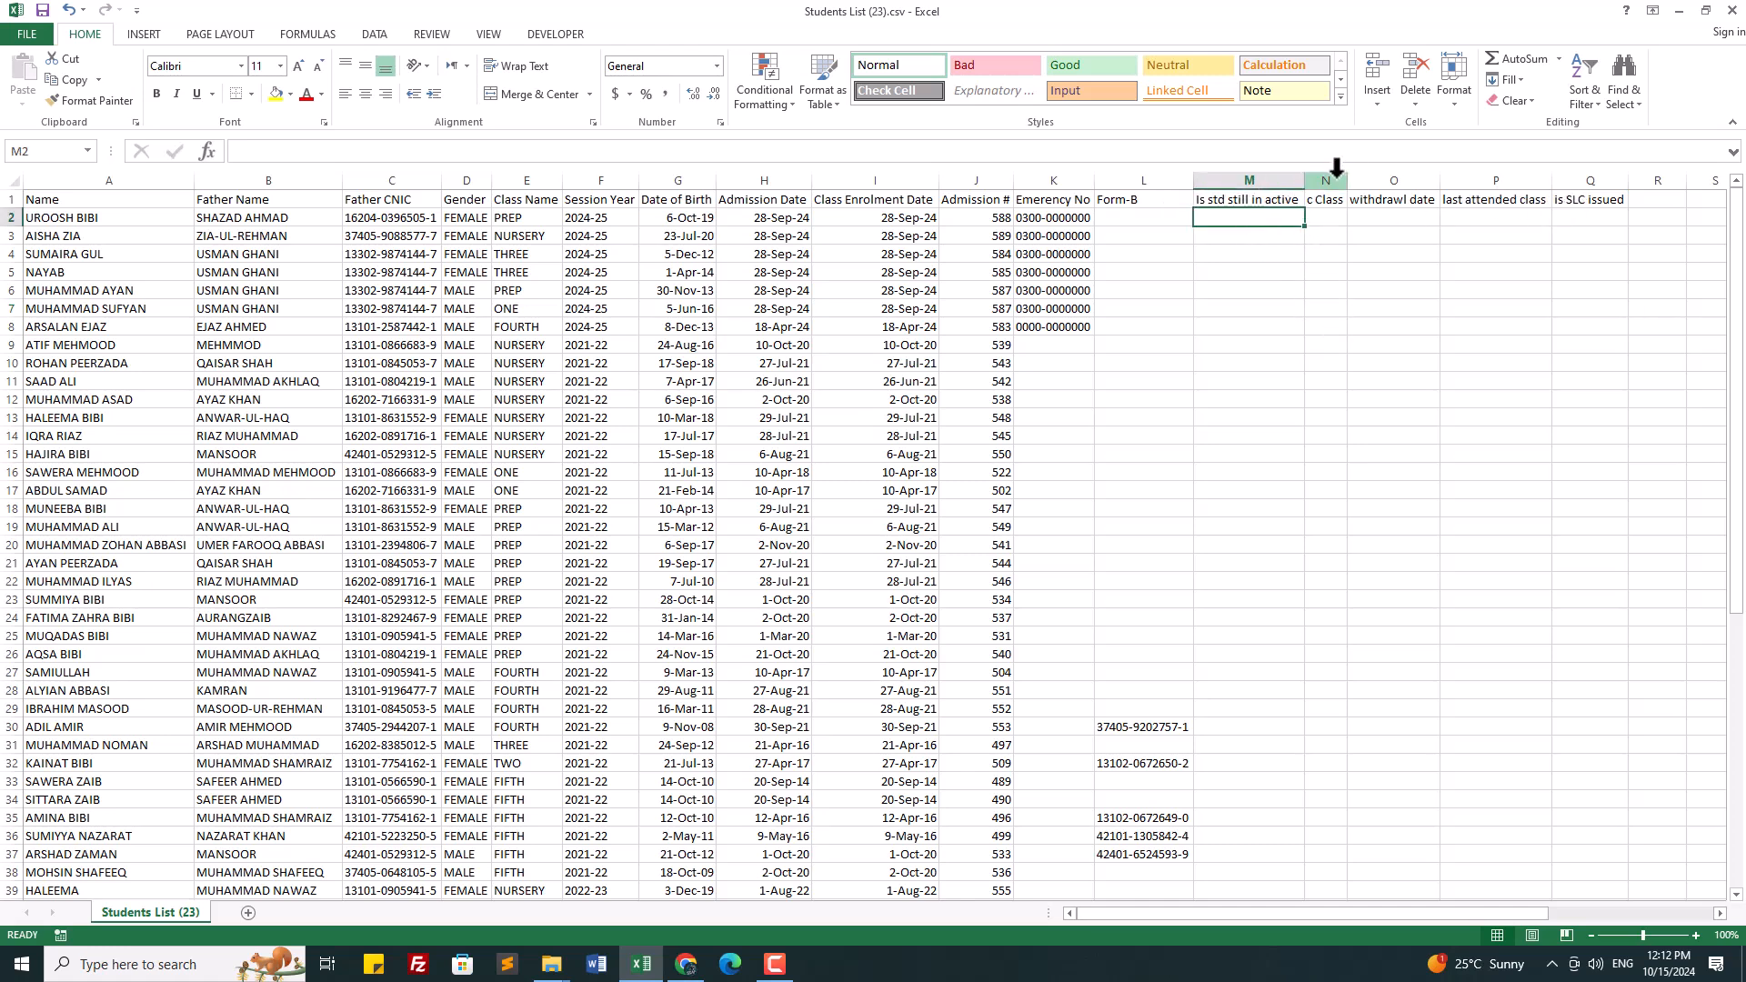
right_click(1335, 179)
left_click(1383, 301)
left_click(1345, 202)
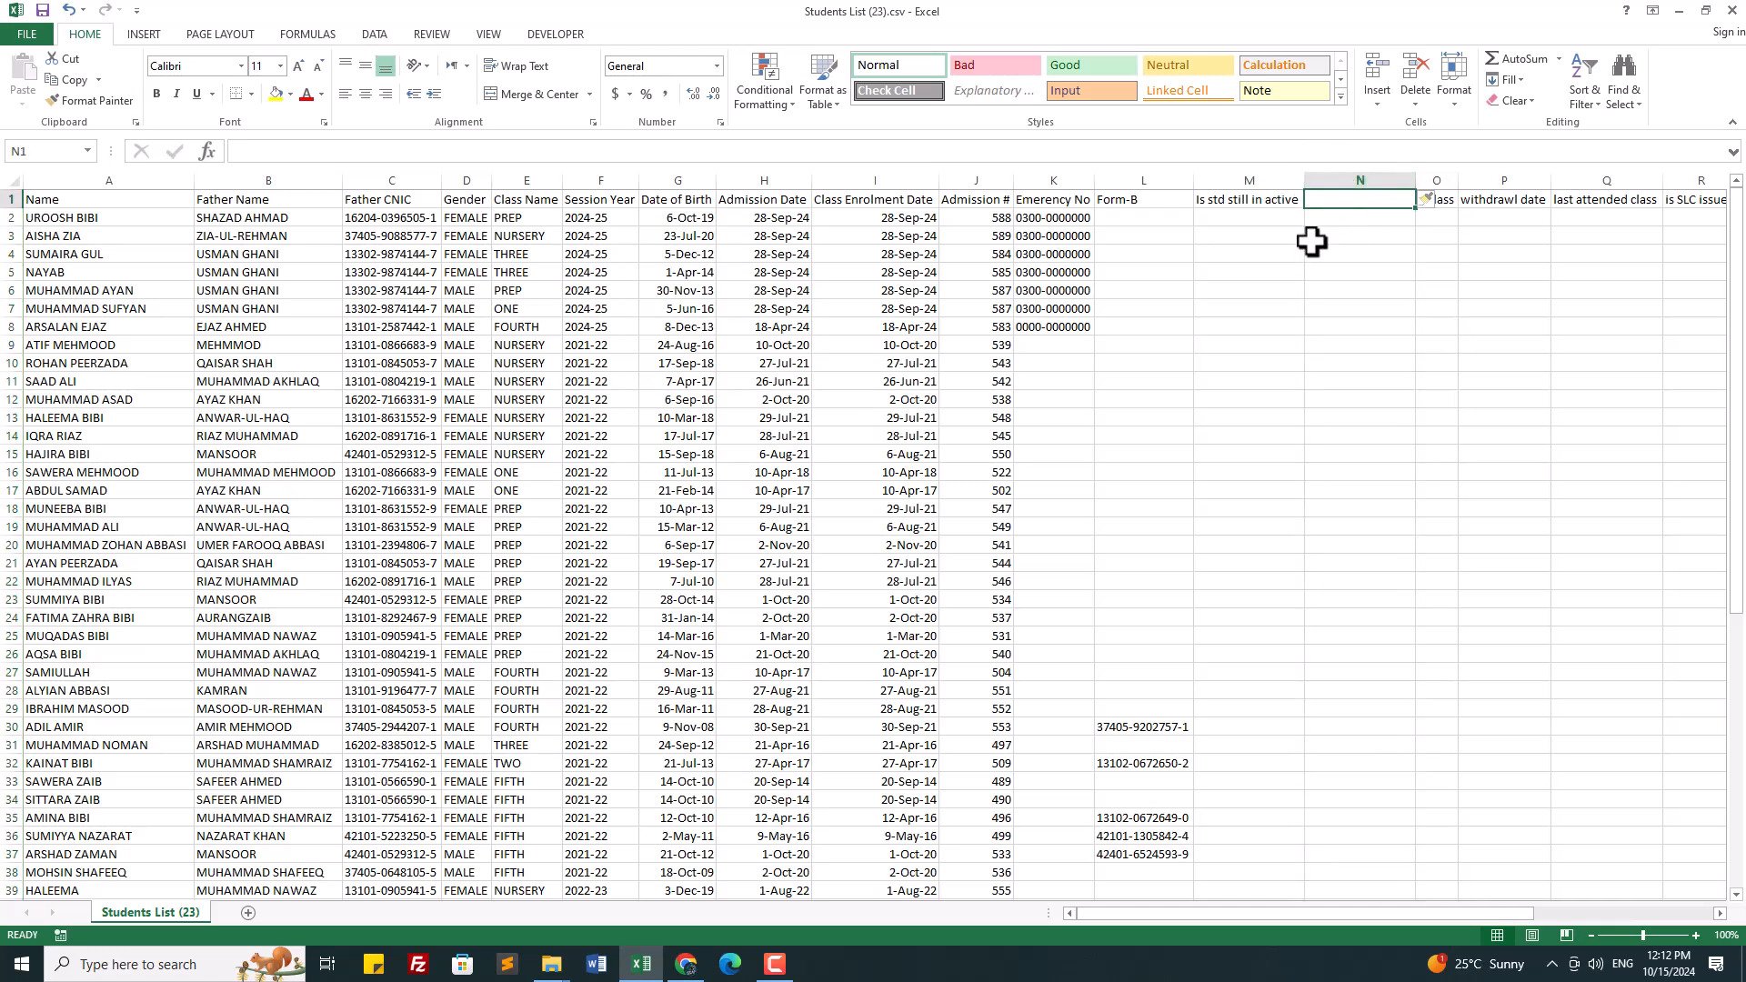
Step: Name the inserted column N 'class rno'
type("class rno")
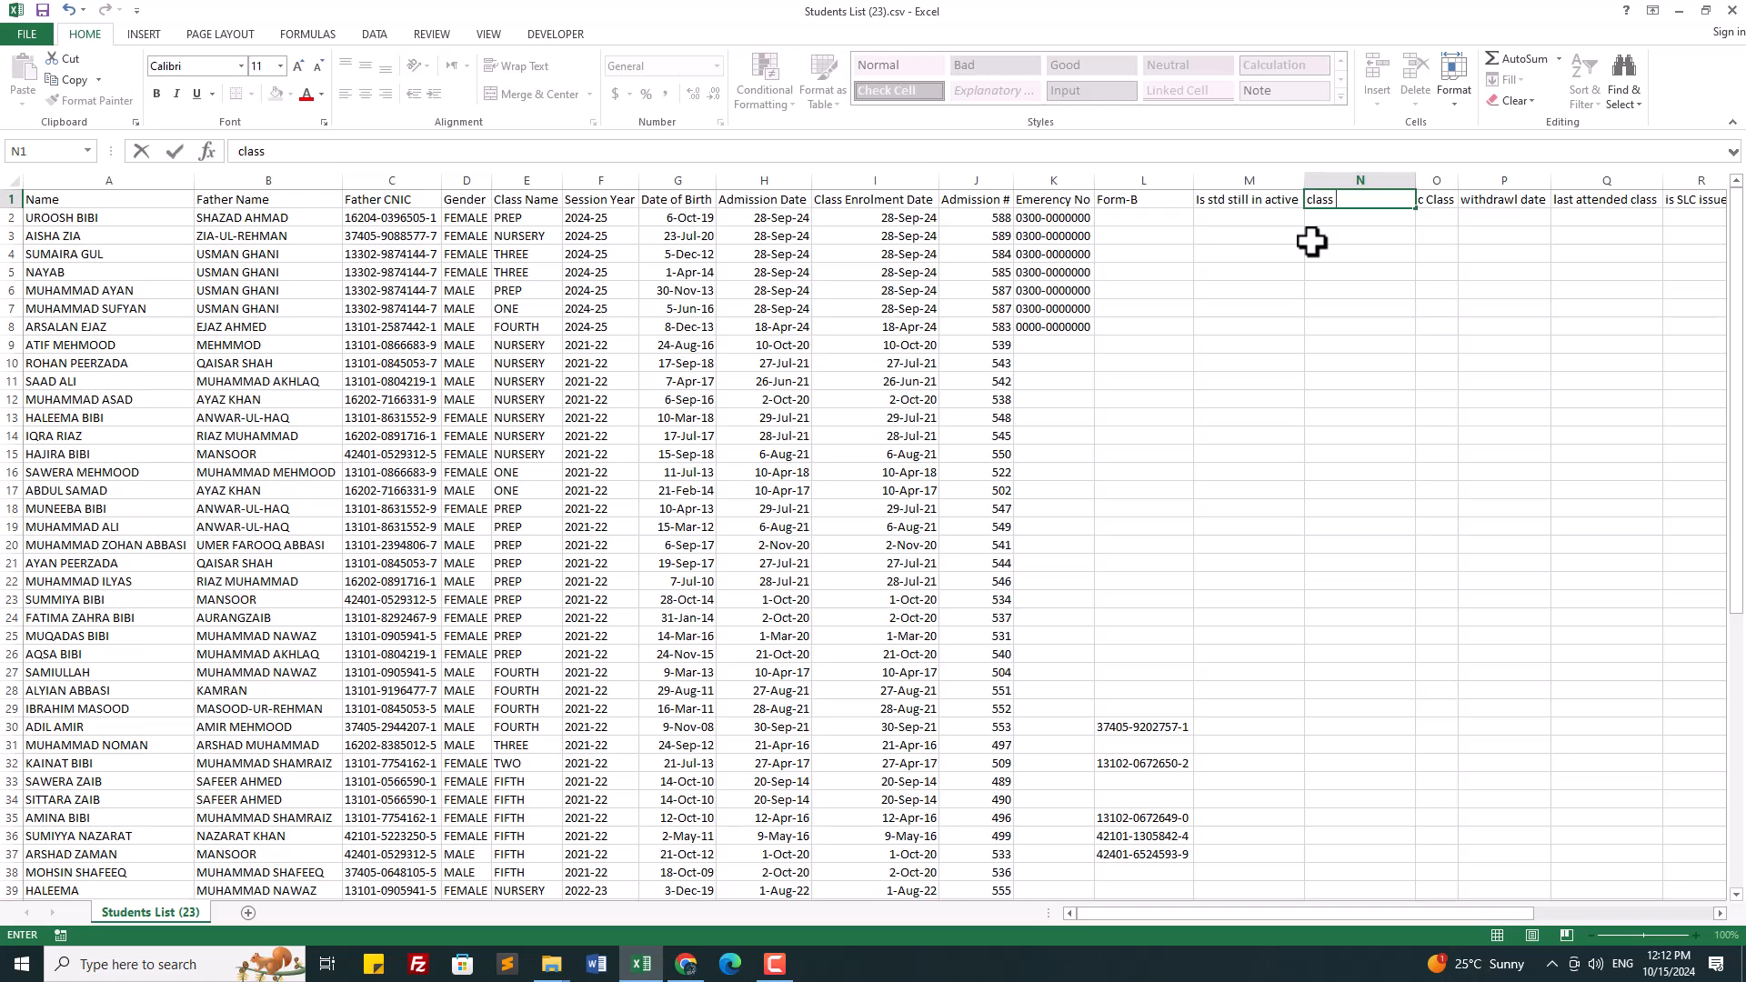
left_click(1353, 382)
mouse_move(1448, 911)
left_mouse_down()
mouse_move(1497, 911)
mouse_move(1465, 909)
left_mouse_up()
left_click(1340, 468)
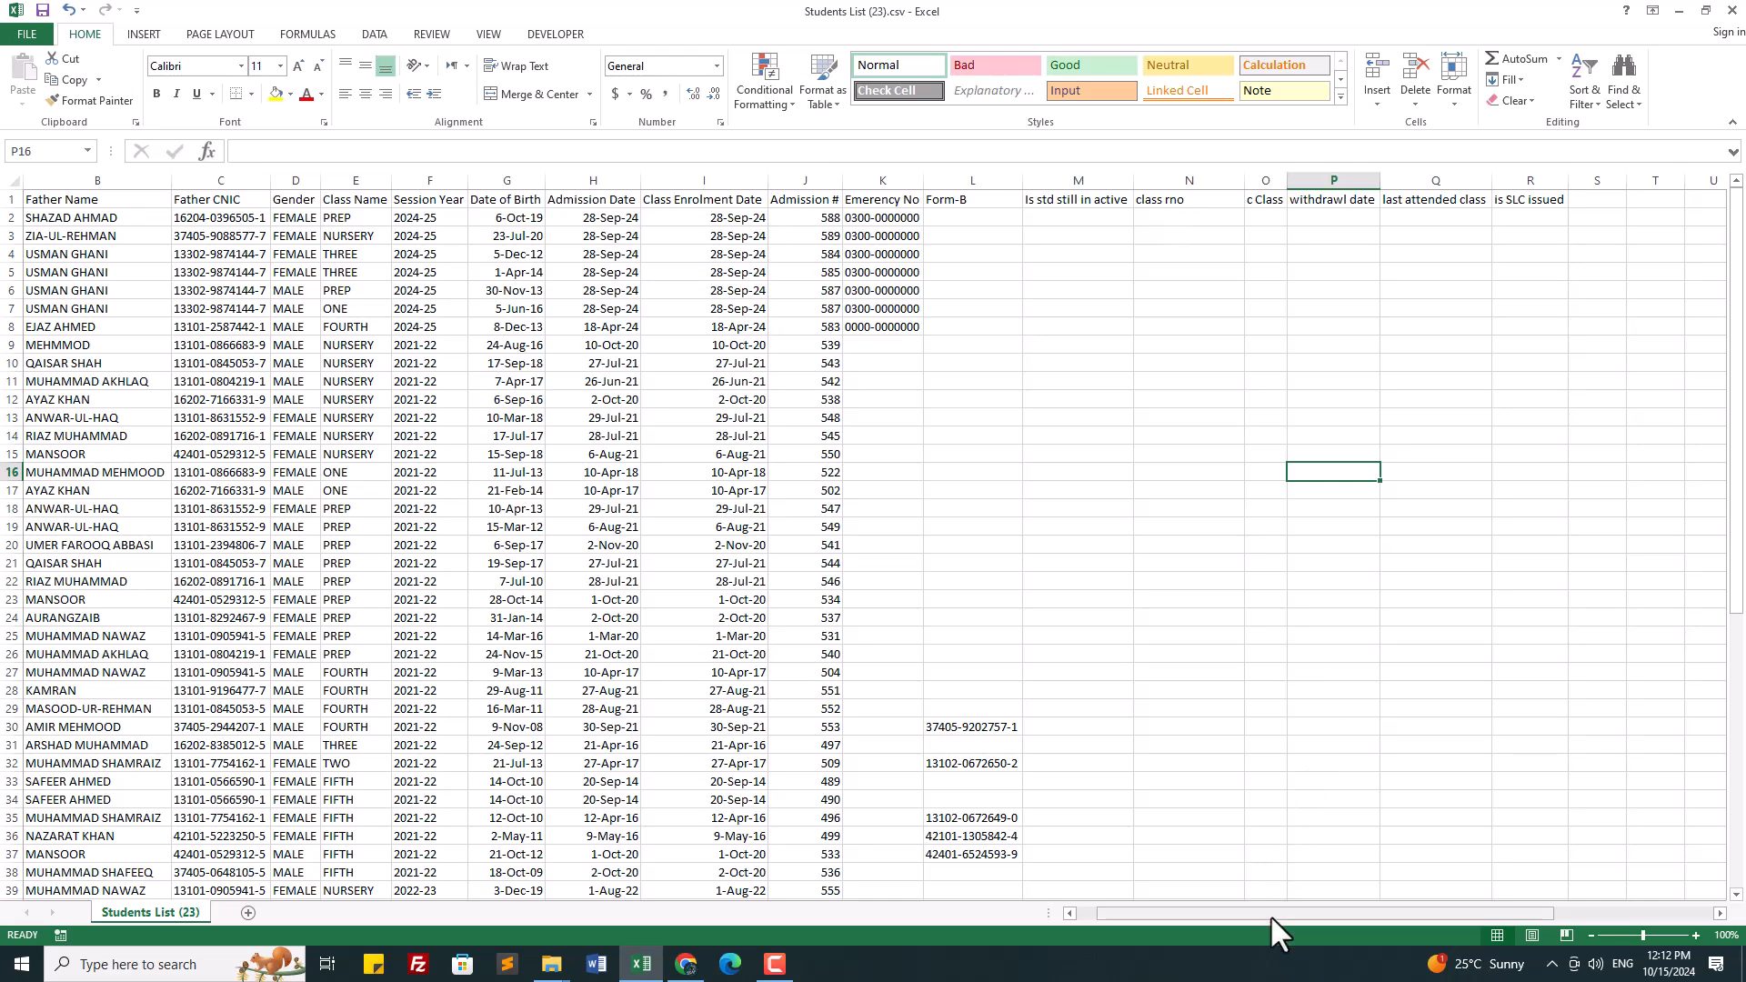
left_click_drag(1268, 917, 1250, 915)
Step: Inspect row 2 across the active-status, withdrawl date and is SLC issued columns
left_click(1247, 217)
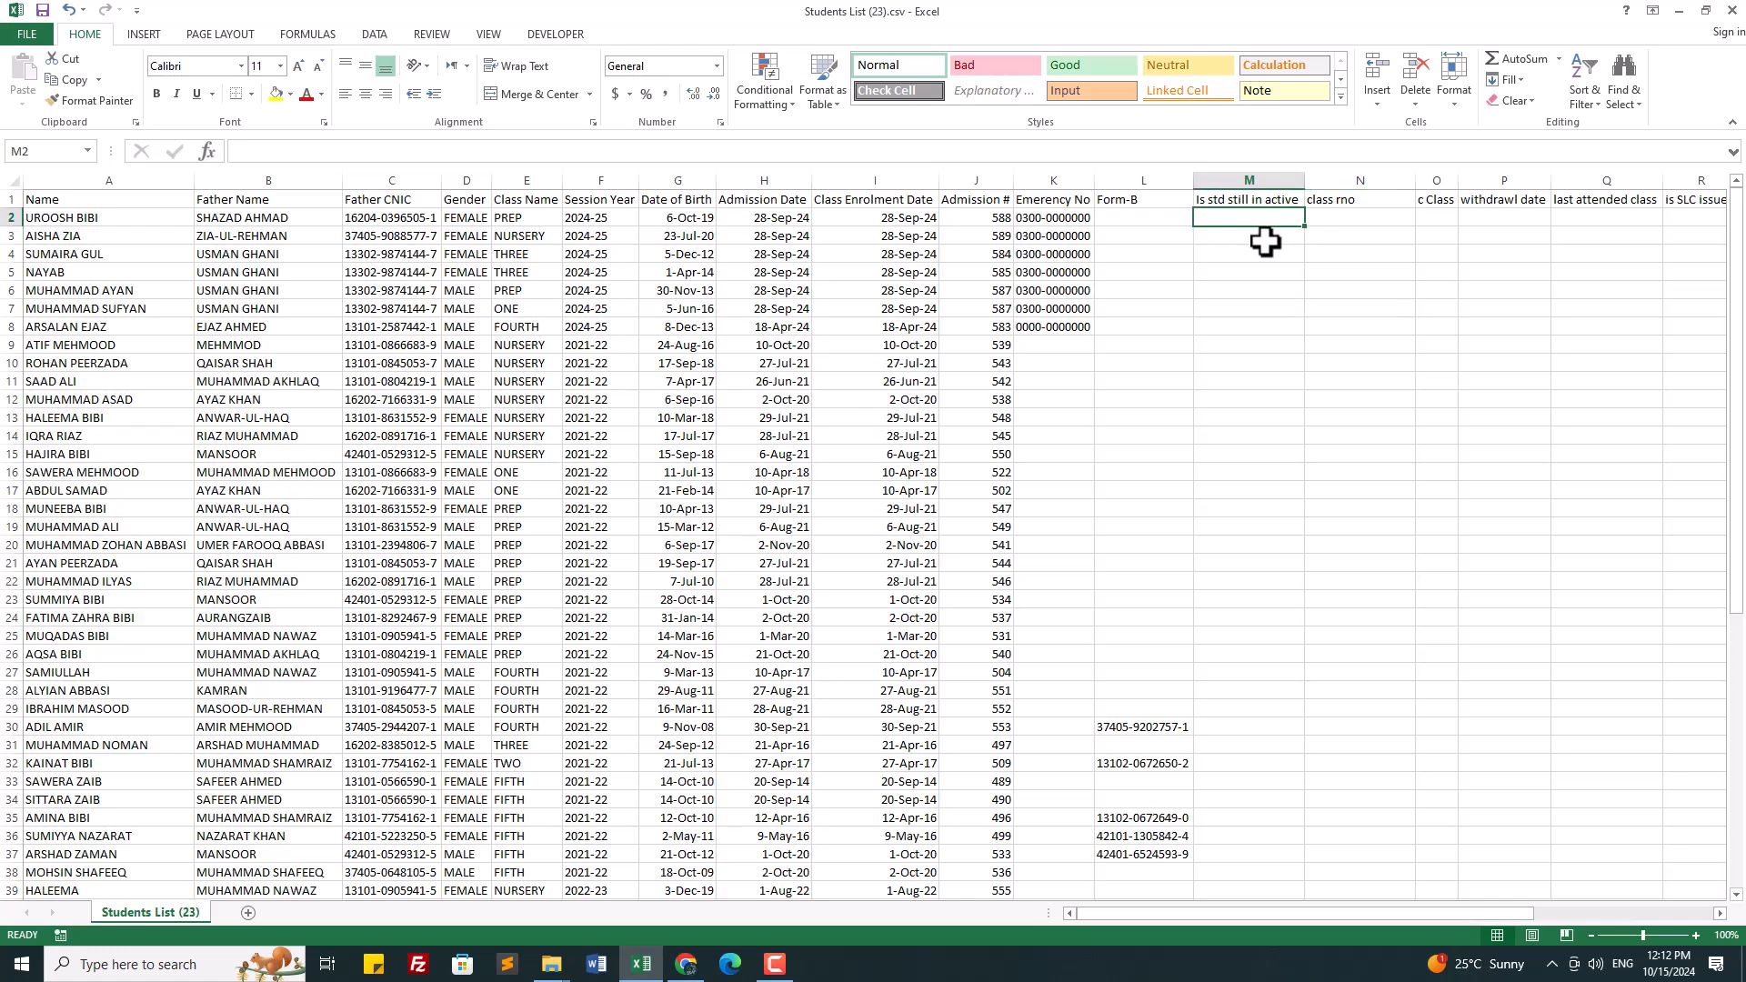
left_click(1267, 238)
left_click_drag(1424, 915, 1464, 914)
left_click(1210, 220)
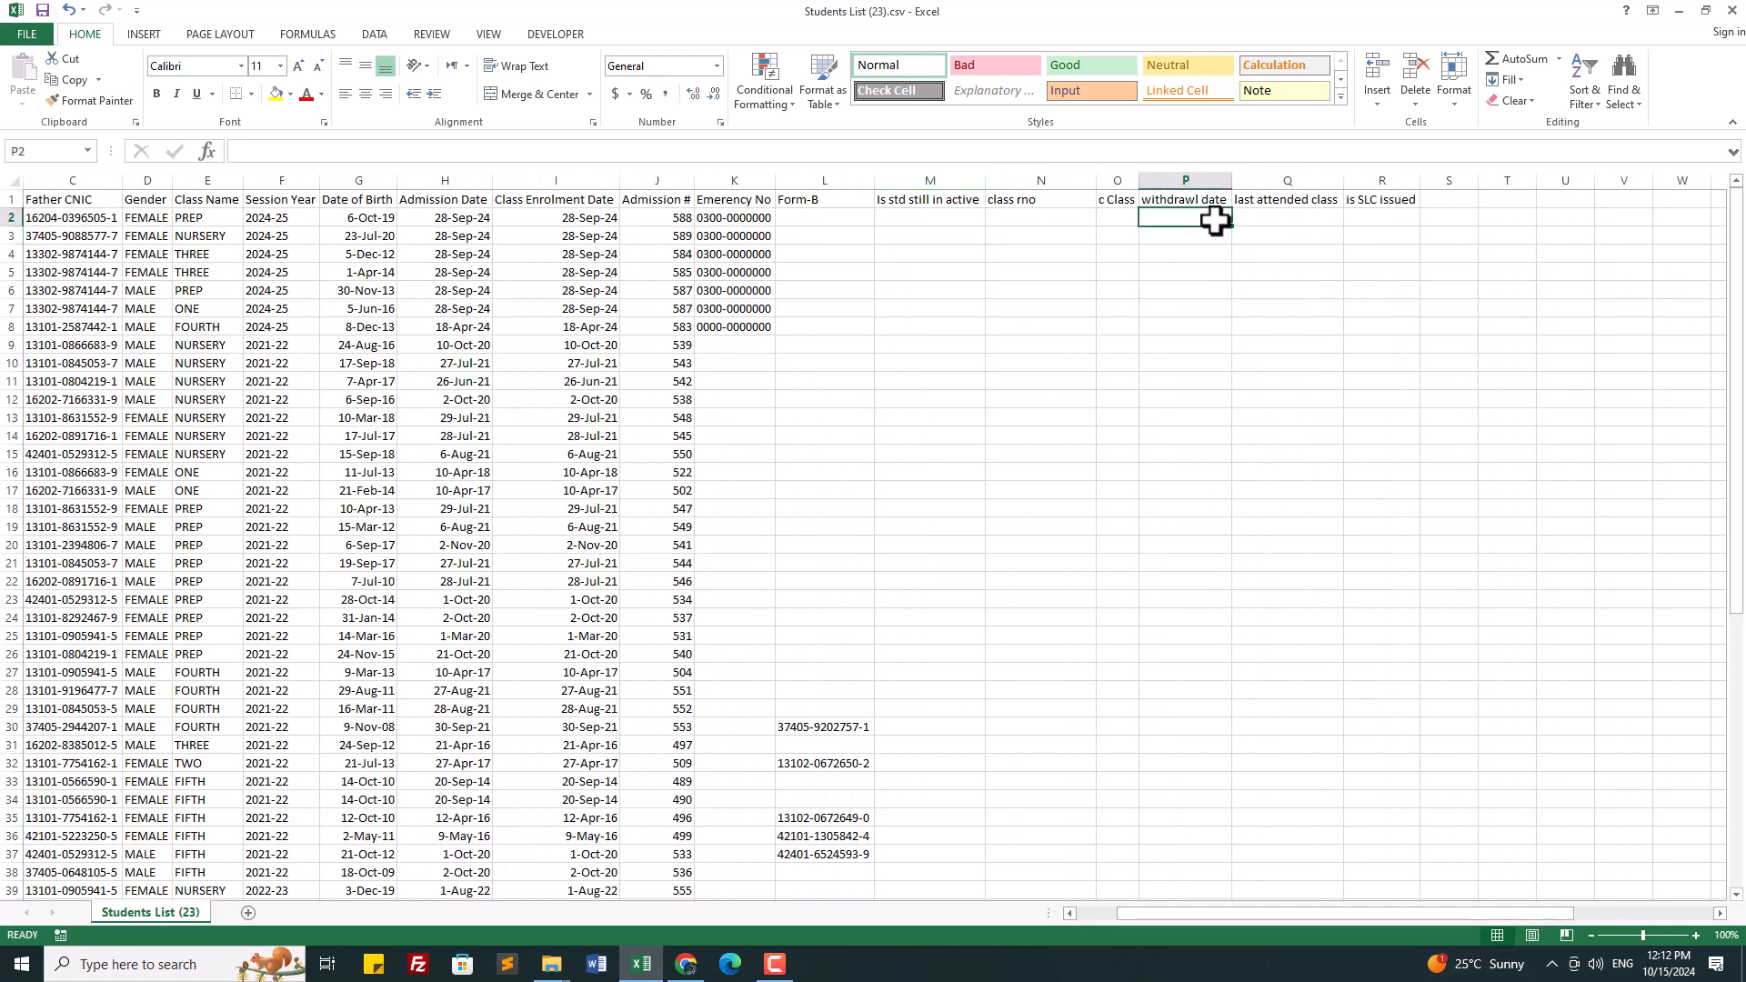
left_click_drag(1215, 221, 1360, 226)
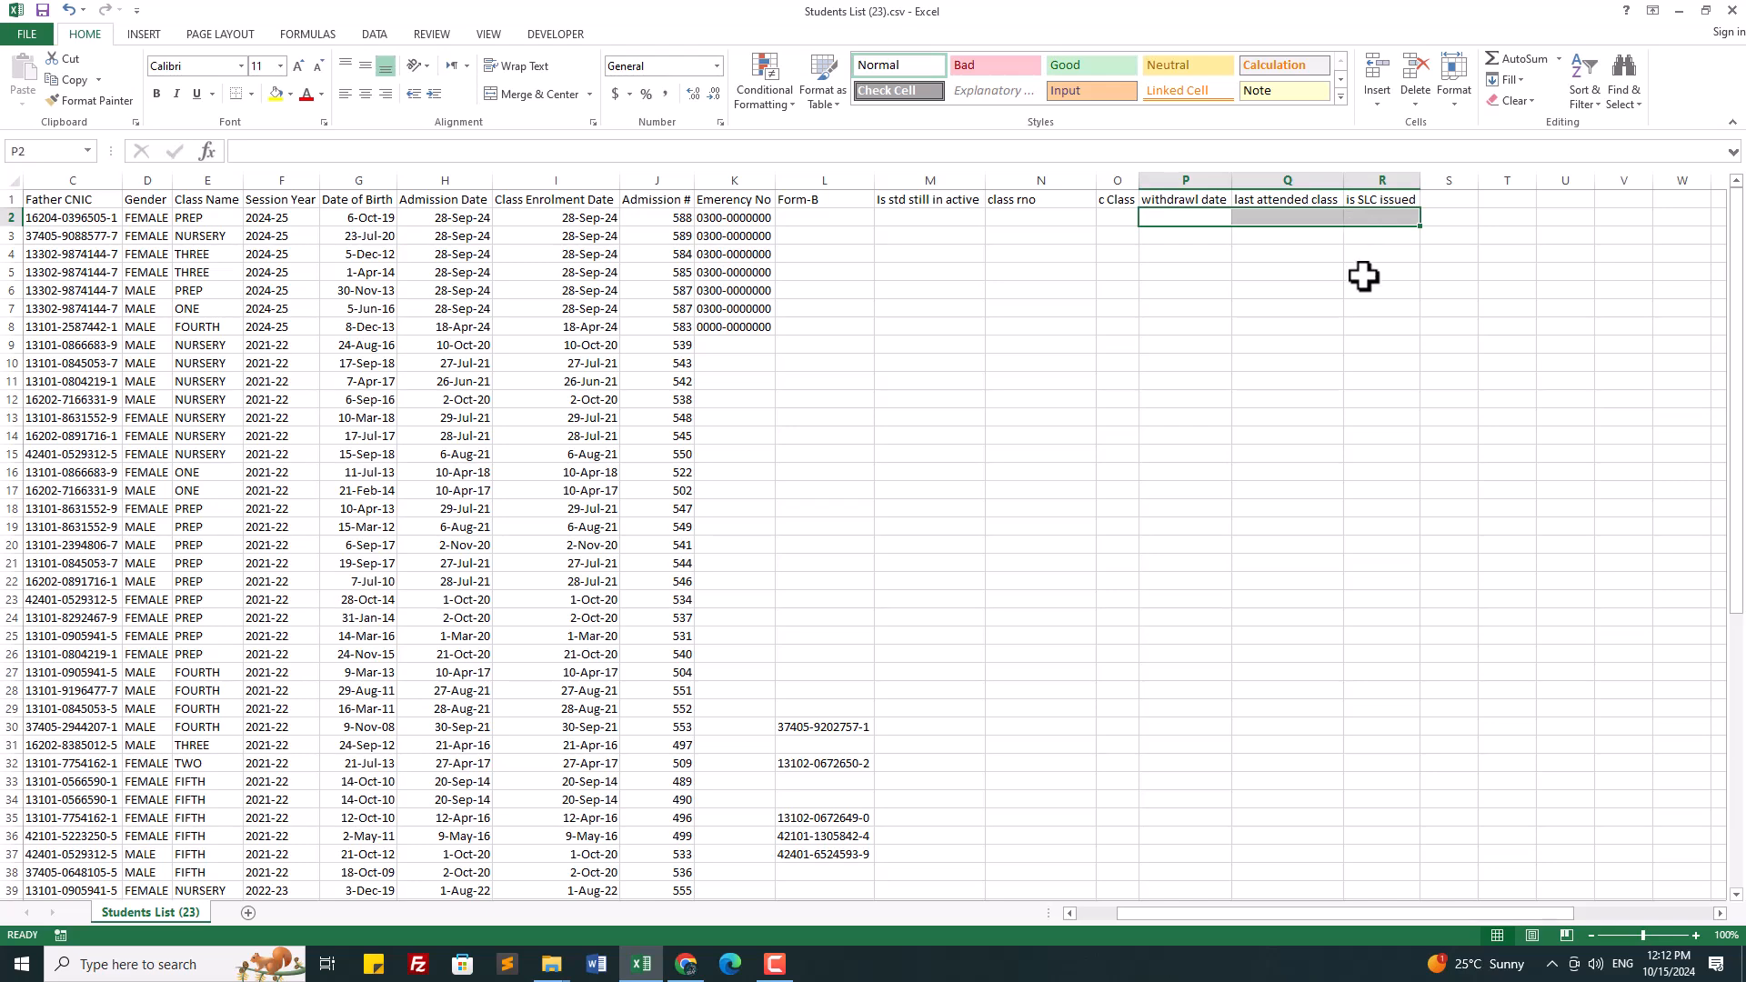
left_click(1364, 274)
left_click(1367, 220)
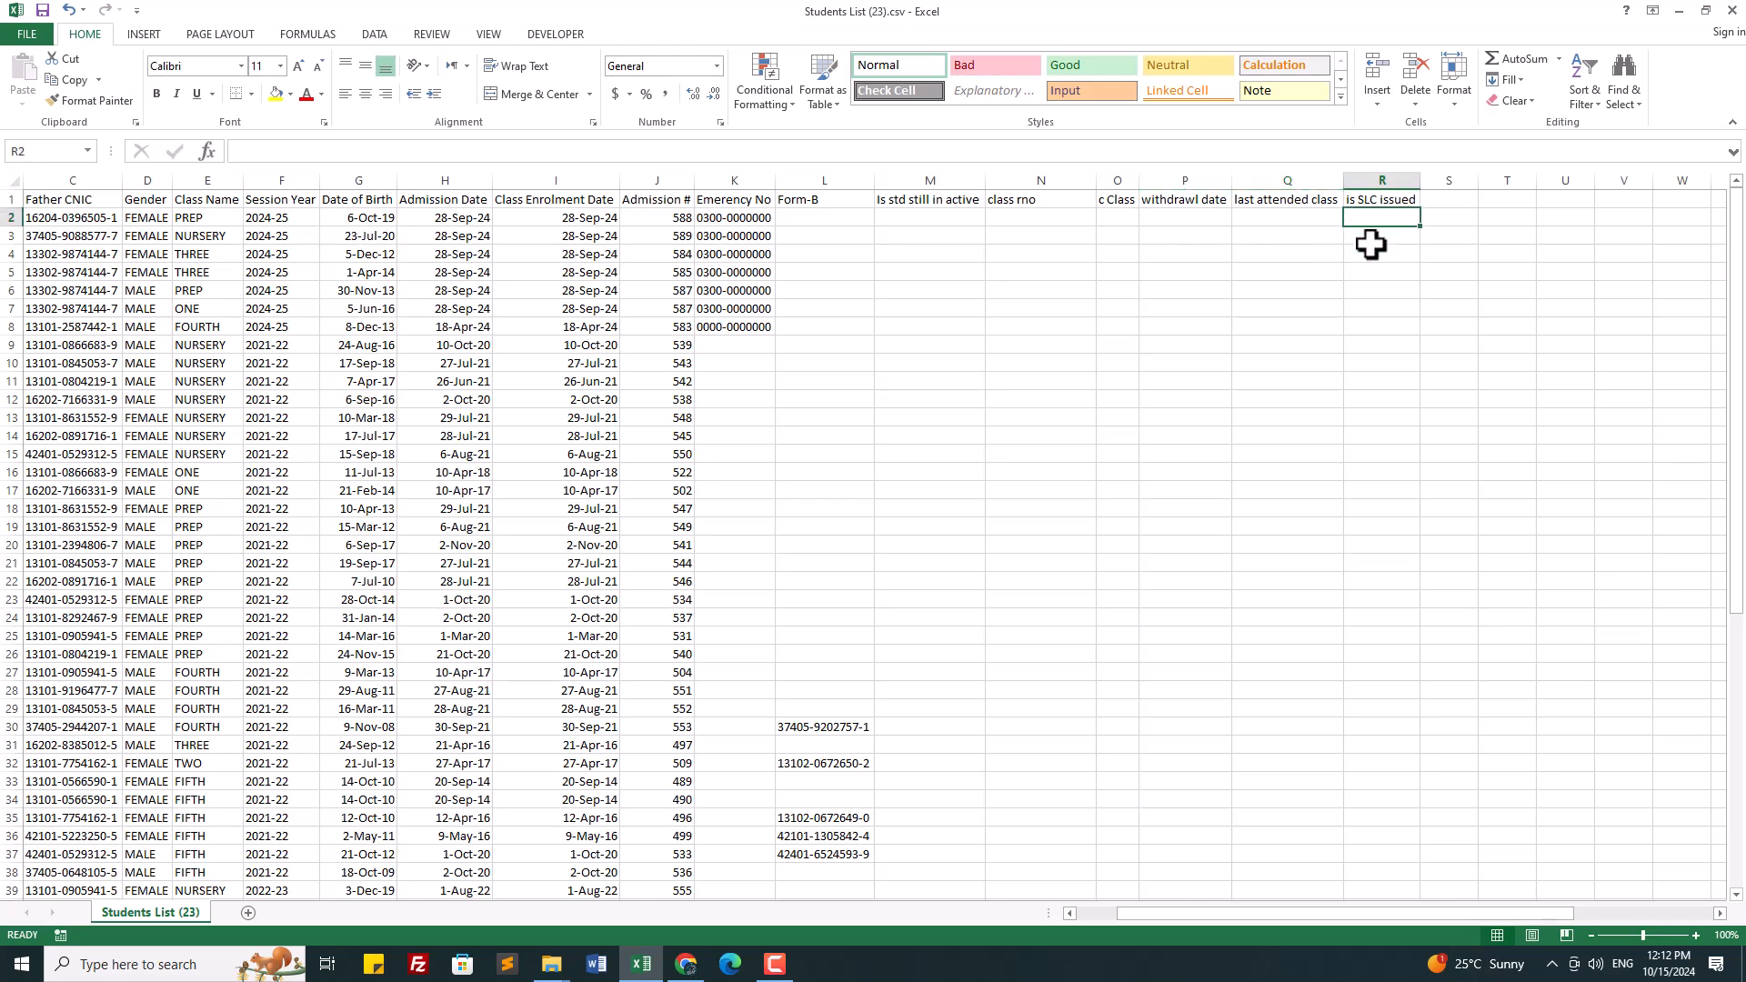
Step: Enter 'SLC issue date' as the heading in S1
left_click(1442, 198)
type("SLC issue date")
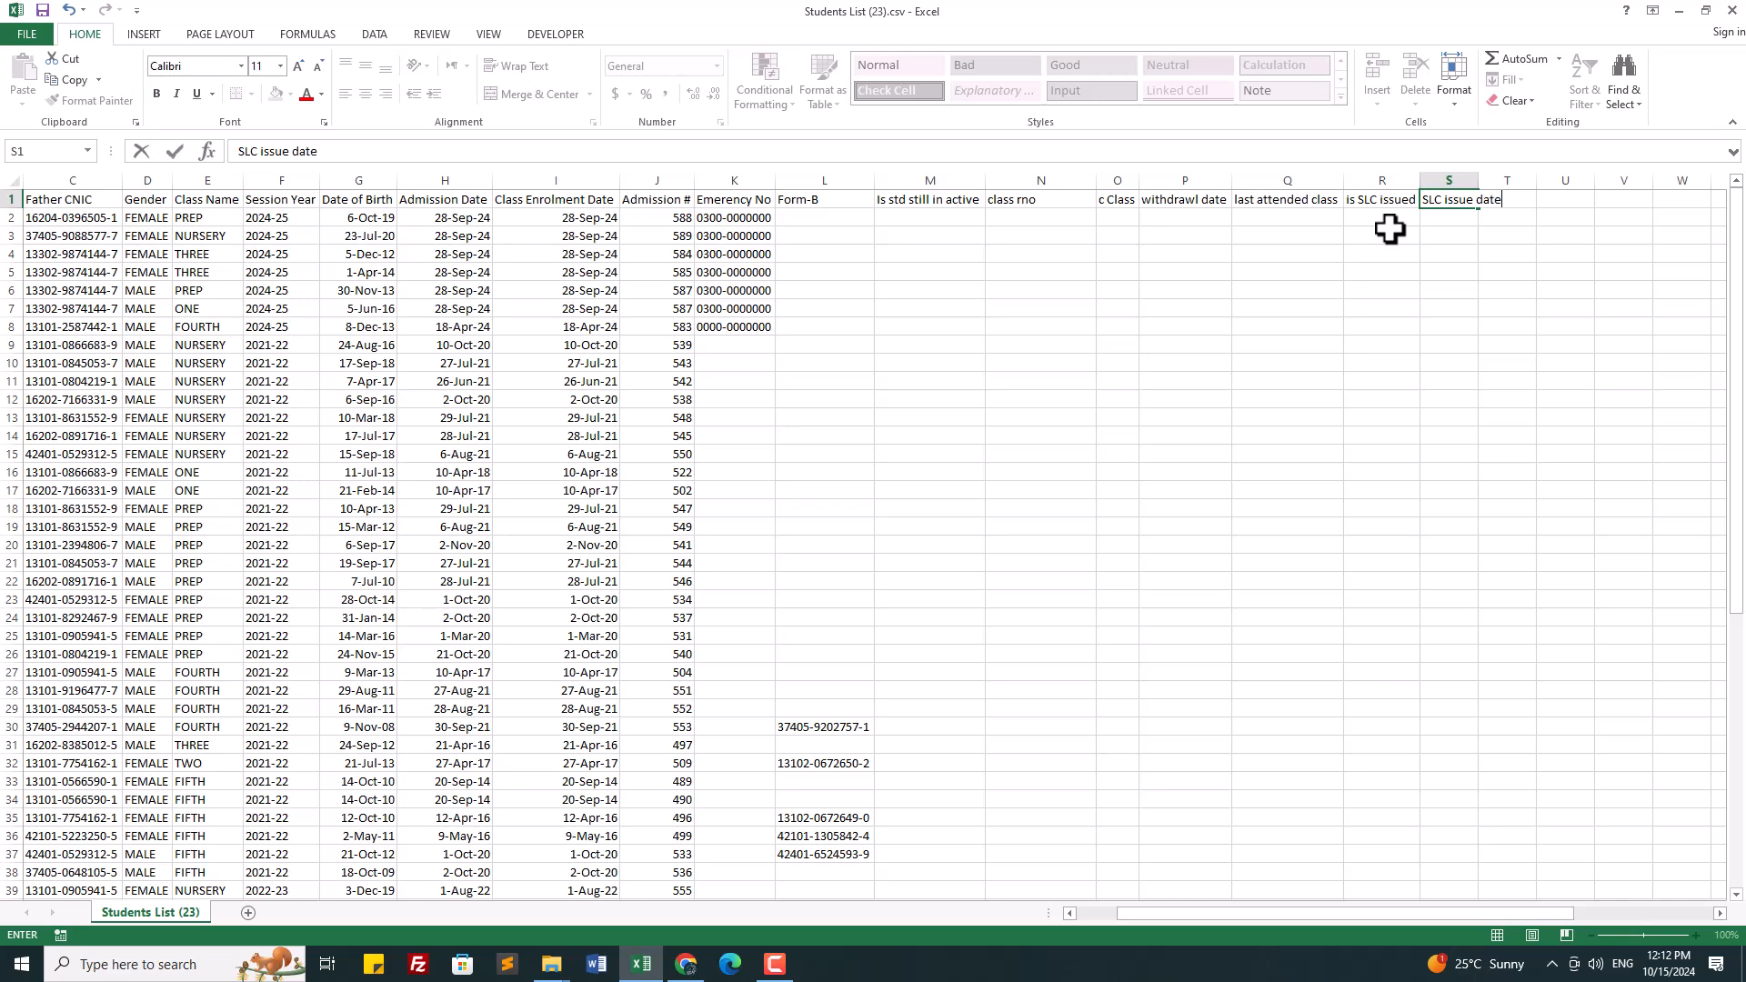
left_click(1021, 557)
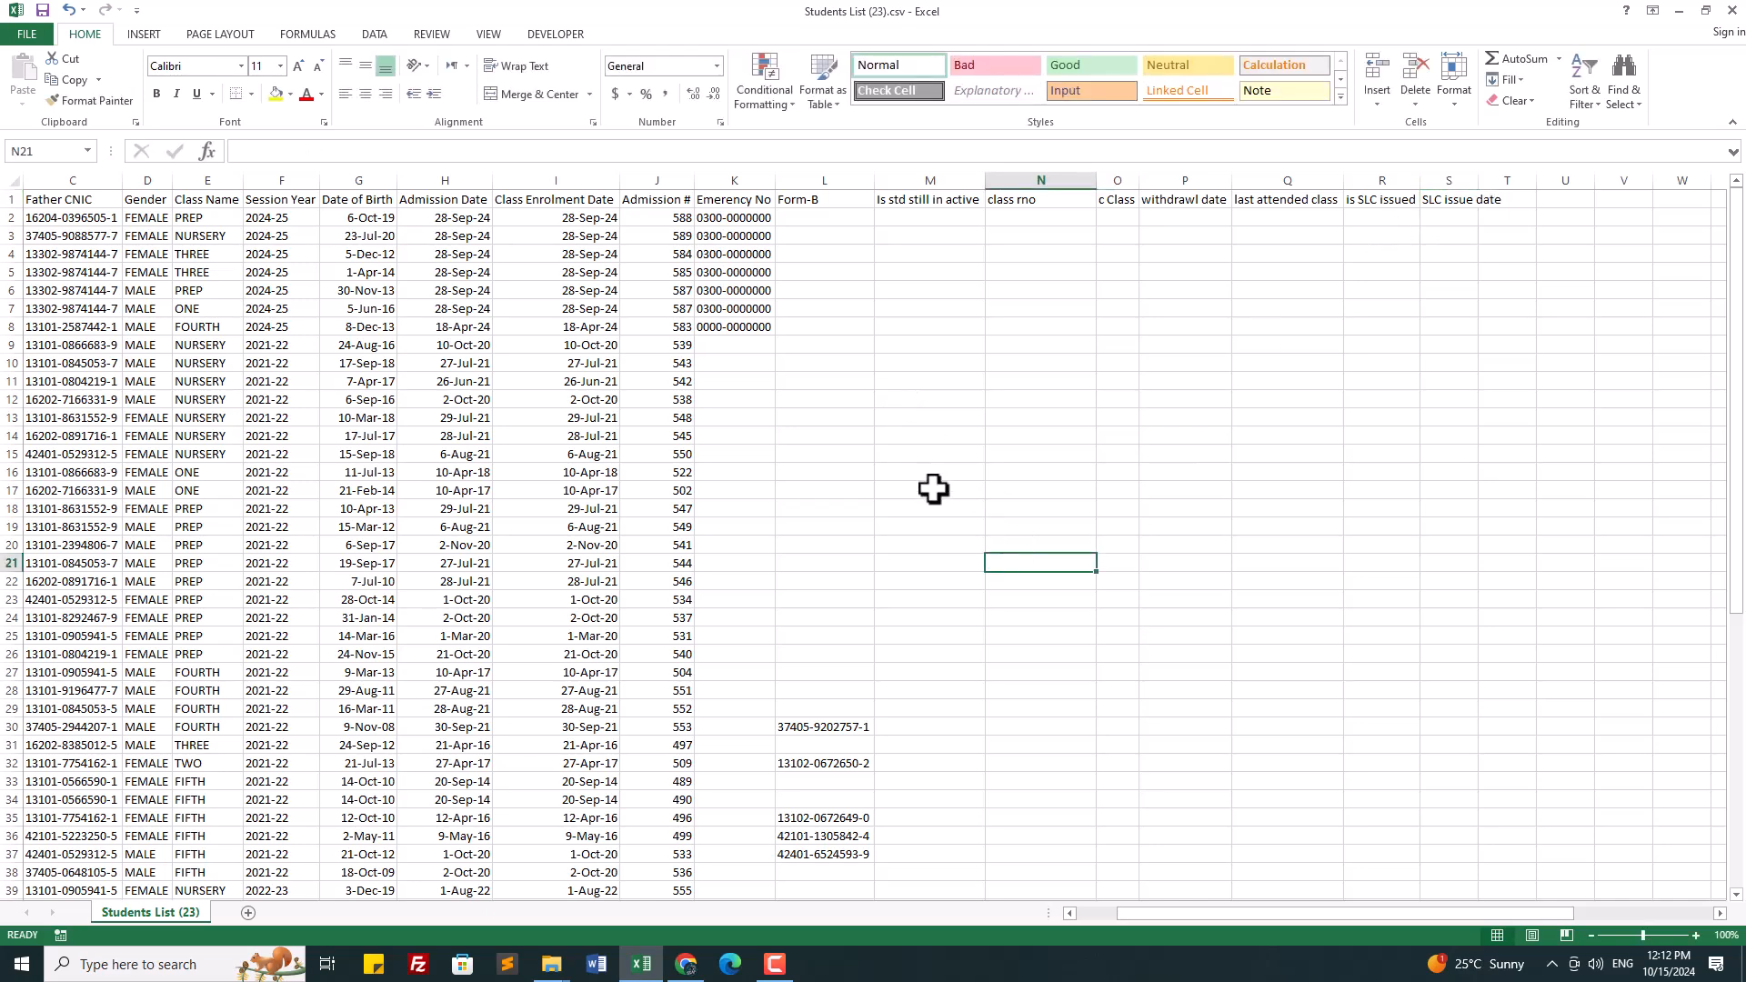
Step: Autofit every column width on the worksheet to its contents
scroll(934, 489, "down", 2)
scroll(935, 488, "down", 3)
scroll(1113, 609, "up", 5)
left_click_drag(1552, 920, 1404, 913)
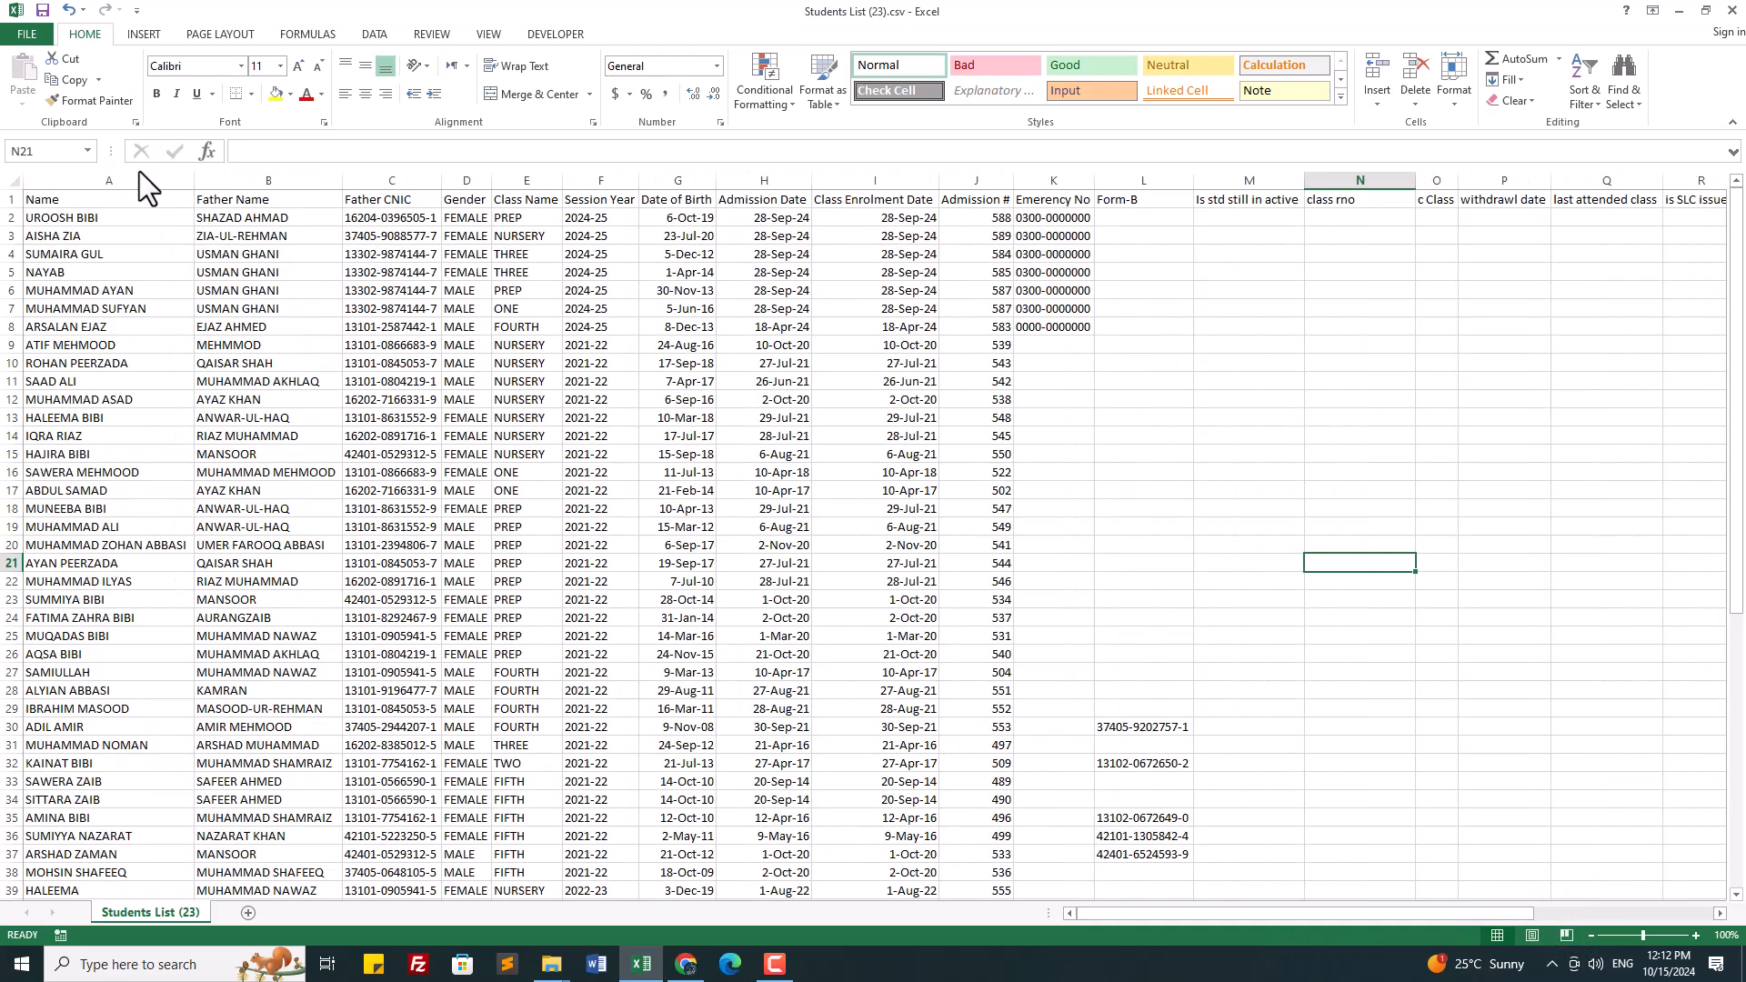
left_click_drag(100, 200, 1710, 528)
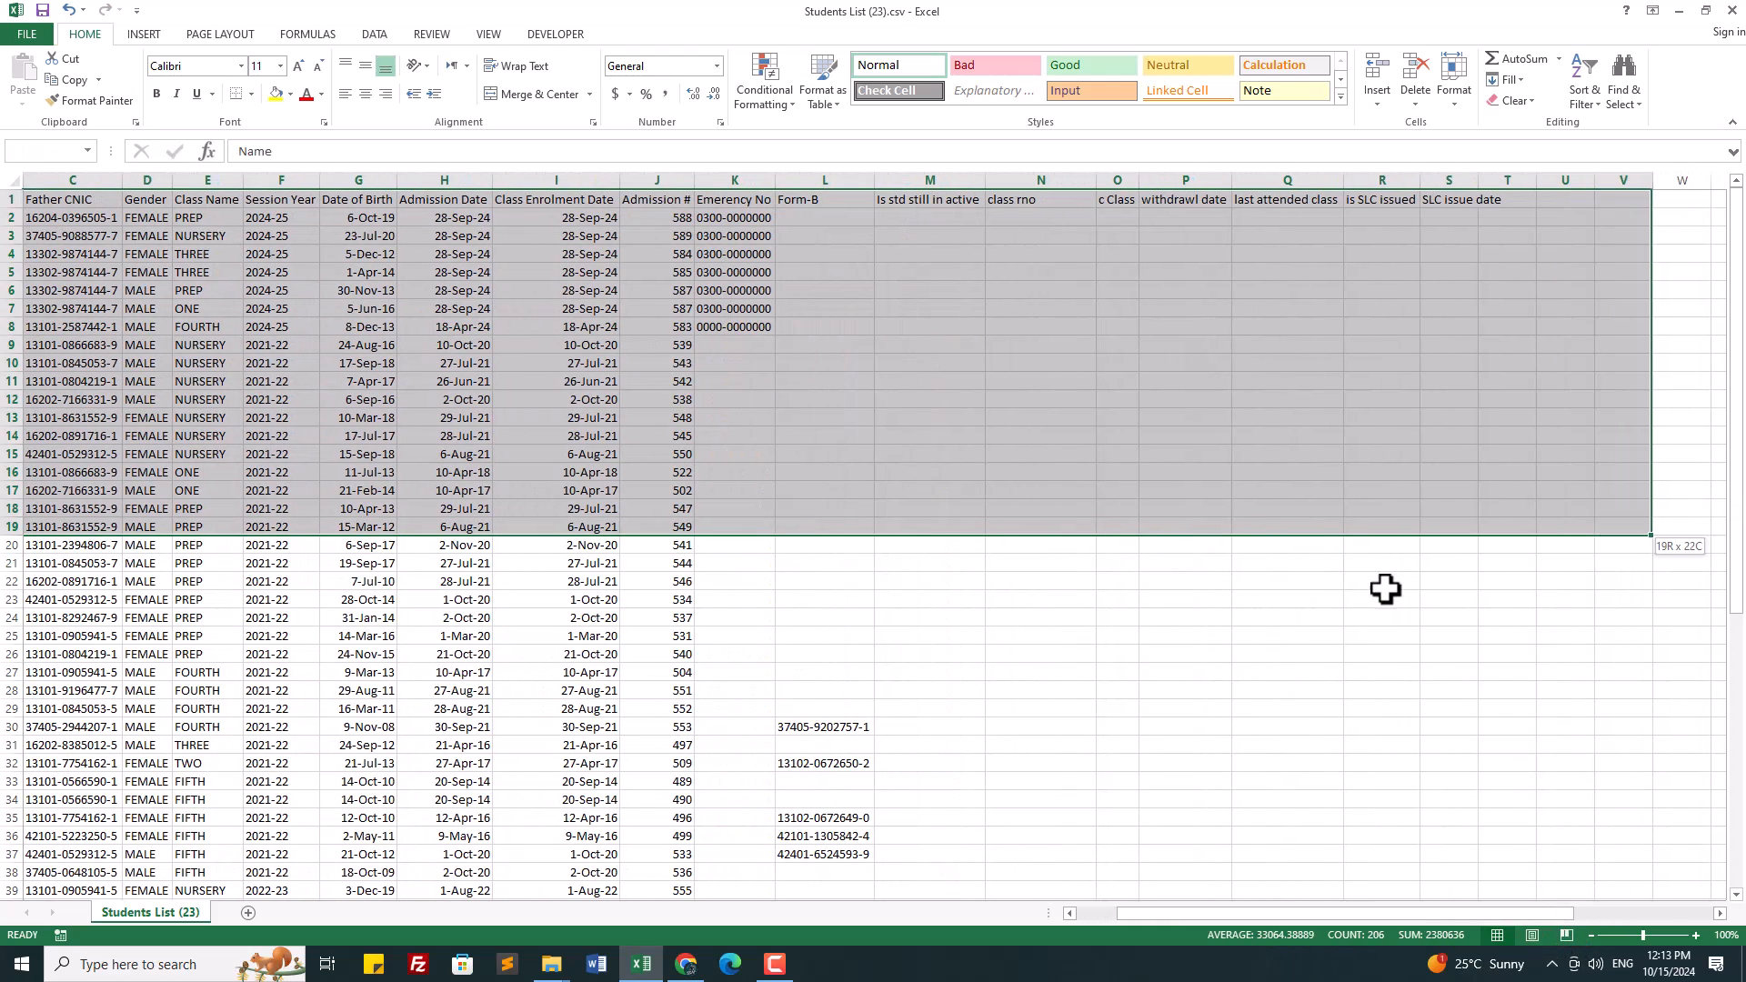
left_click_drag(1382, 709, 1301, 691)
left_click(13, 181)
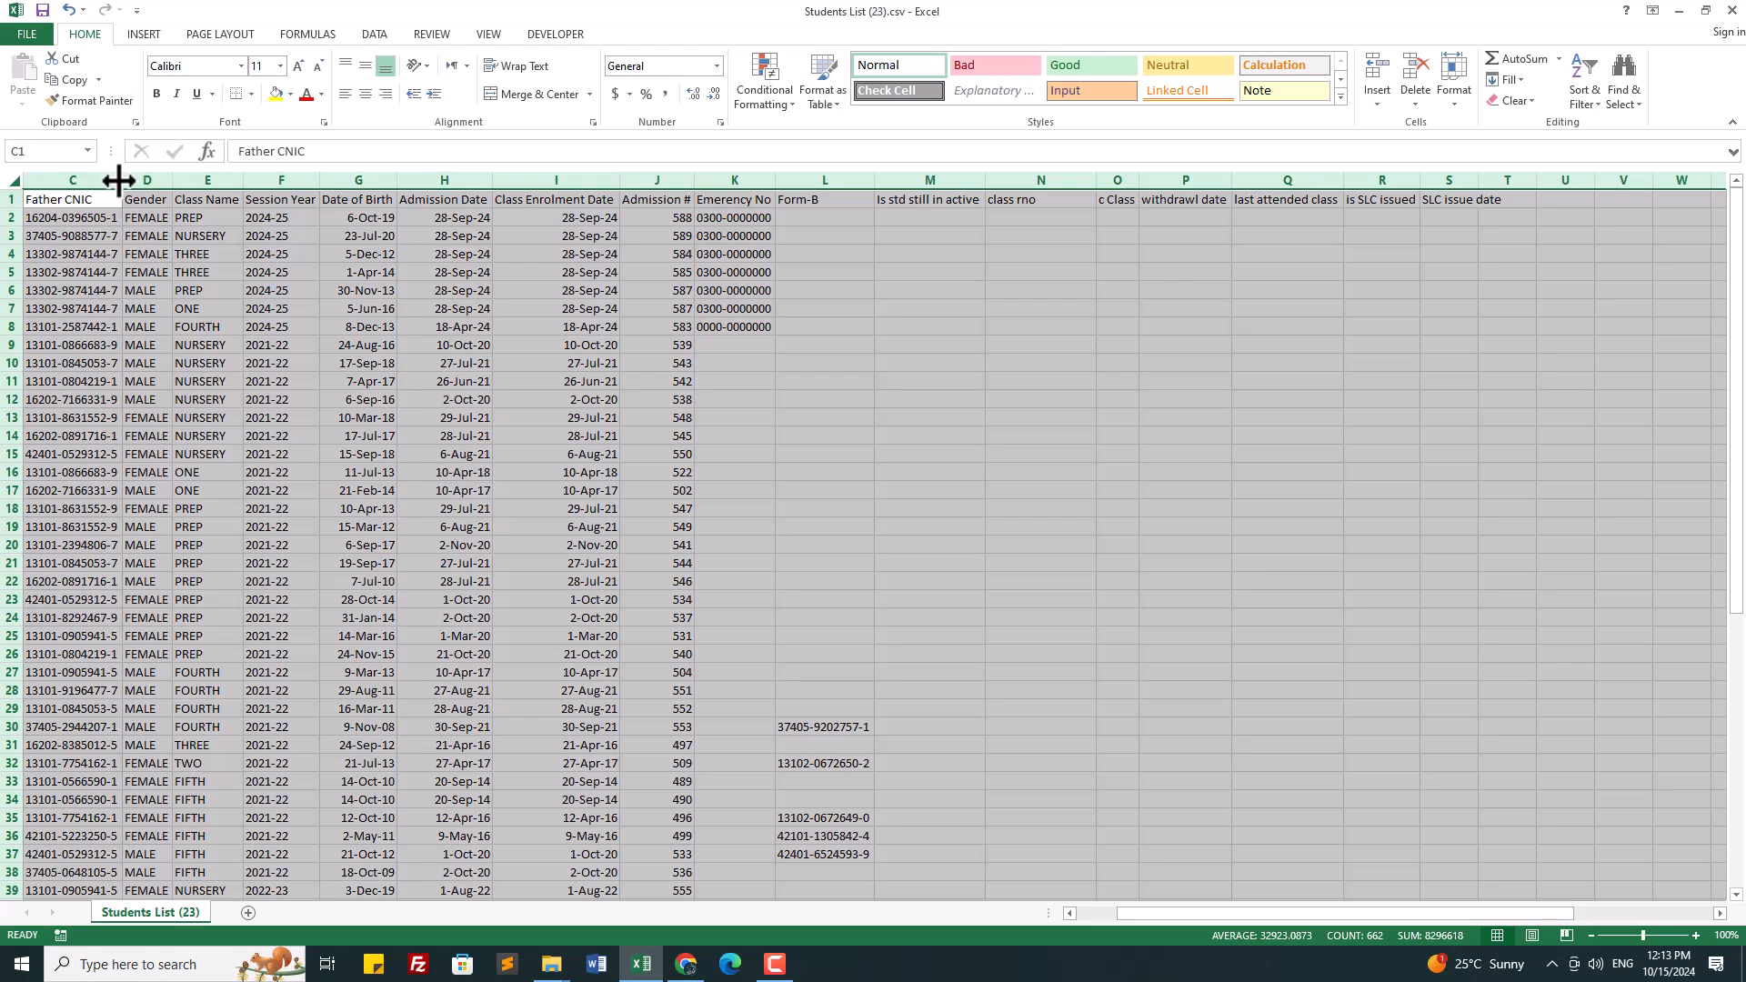
double_click(119, 180)
left_click(1007, 465)
left_click_drag(1399, 918, 1274, 919)
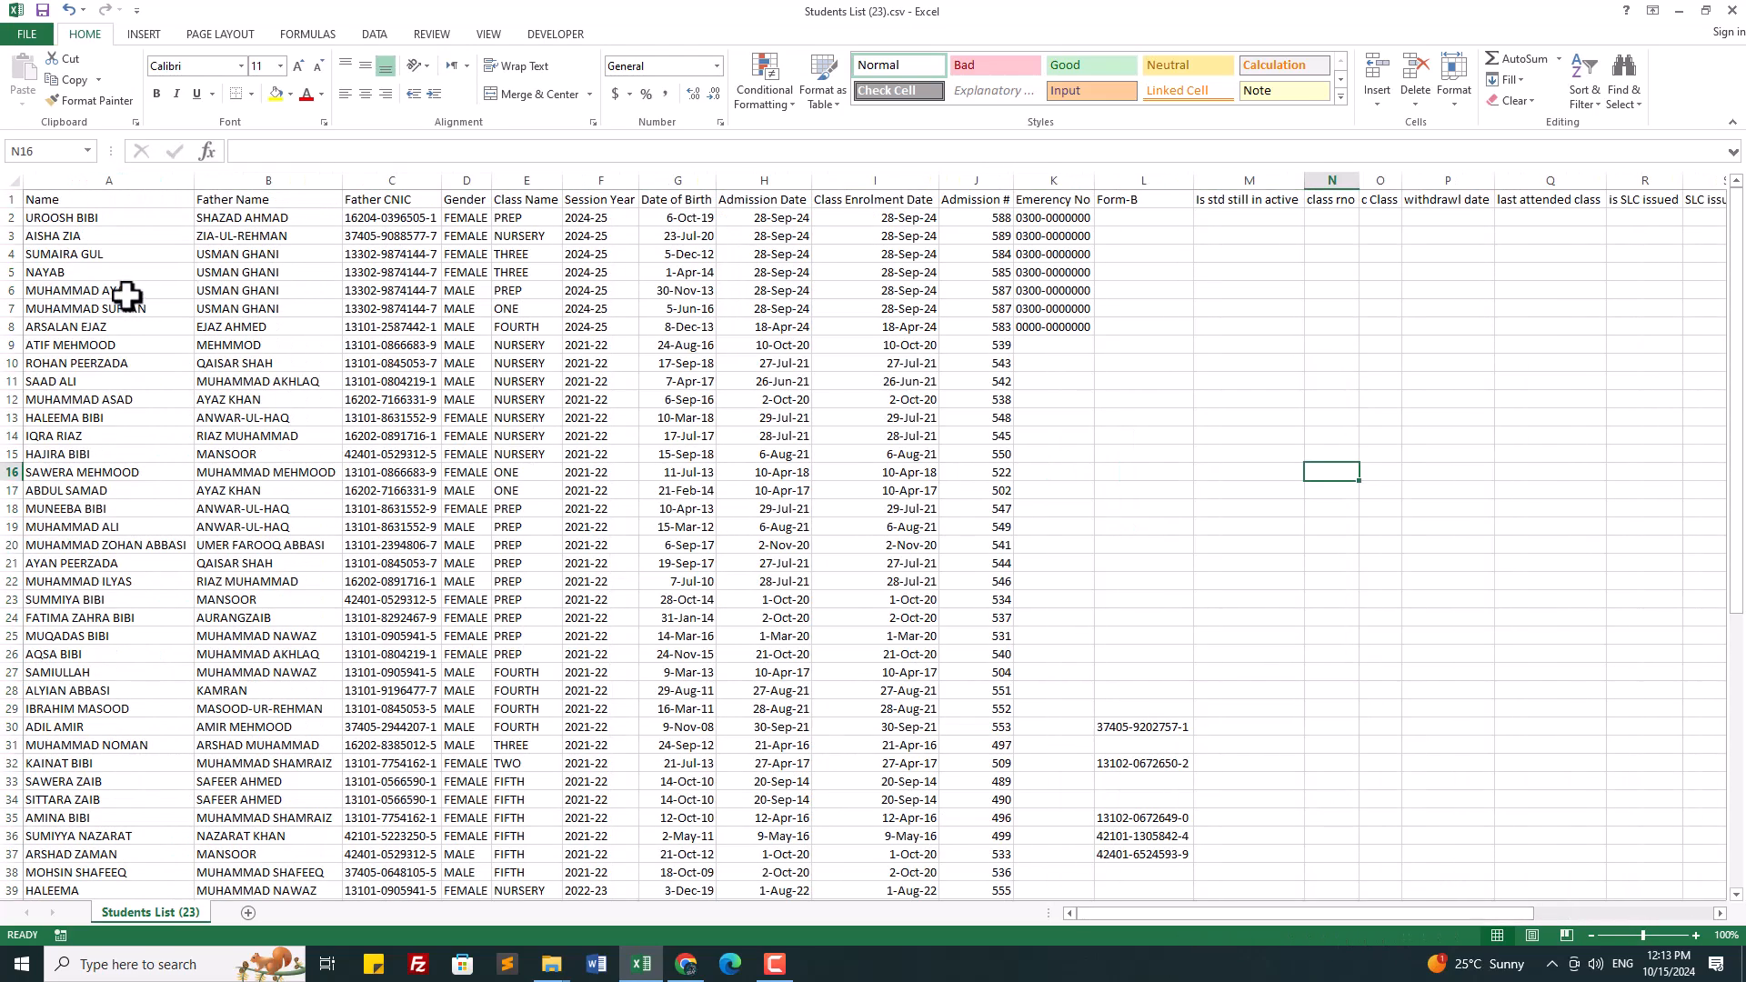
Step: Apply All Borders to the student table A1:S64, then open the File Info page
left_click_drag(41, 199, 1512, 425)
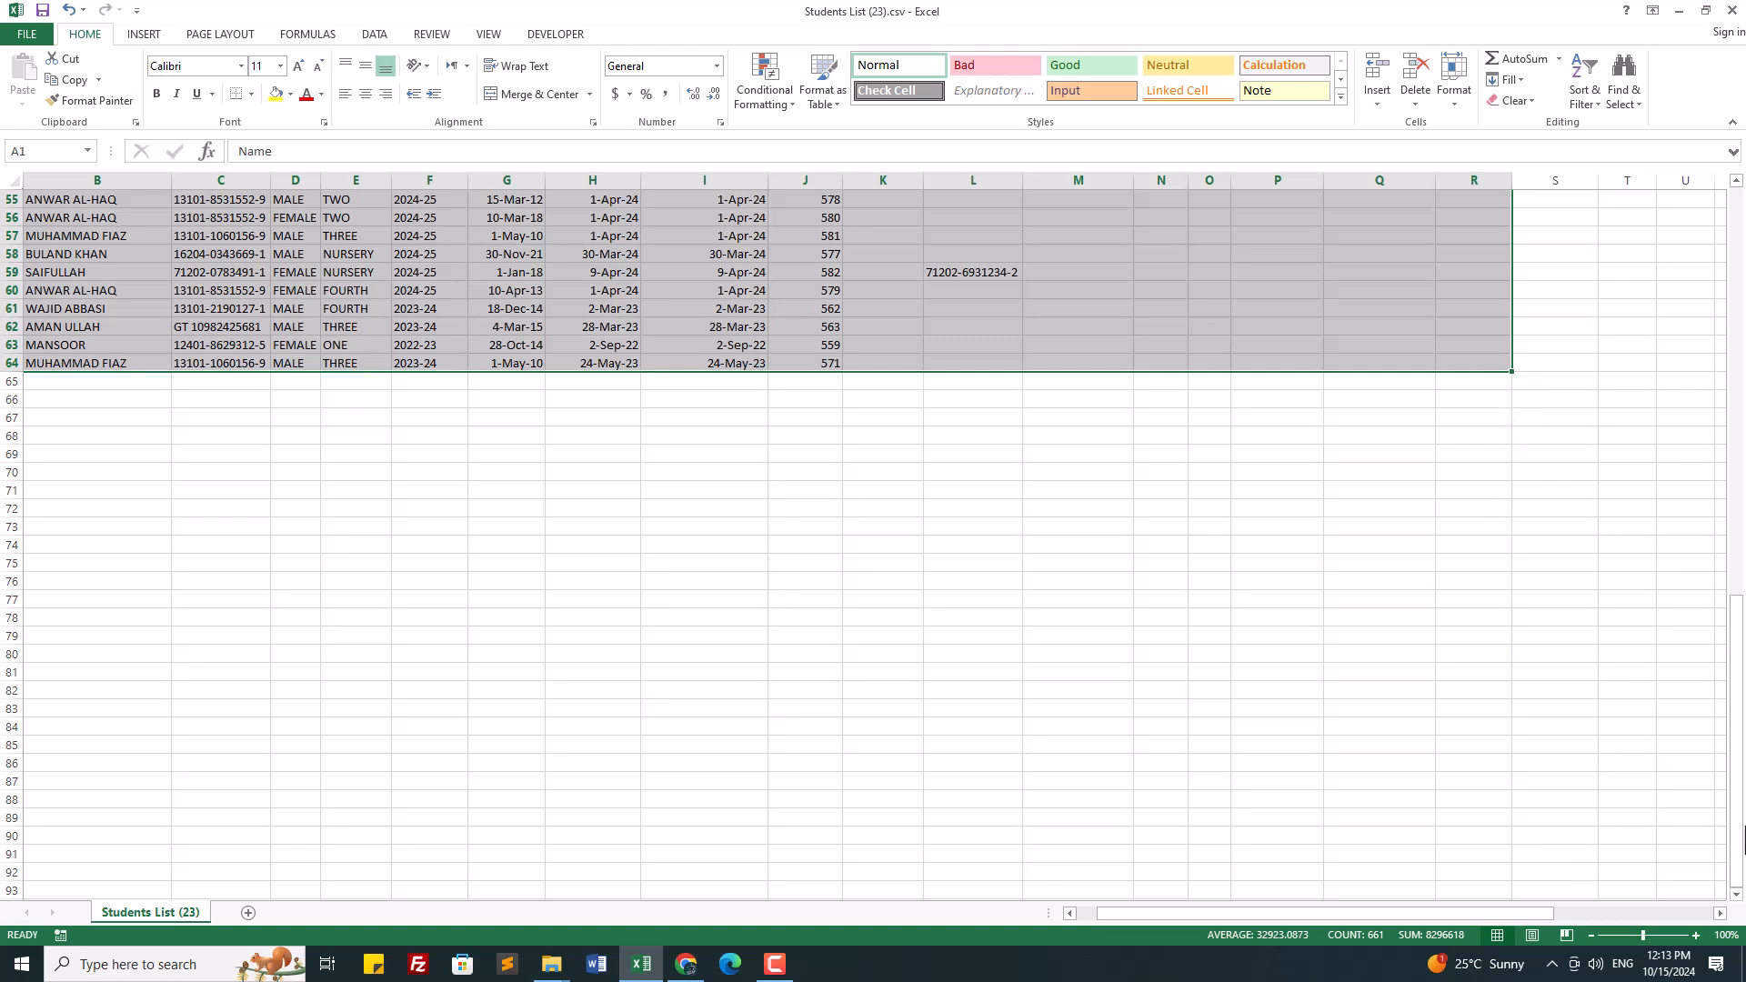
left_click_drag(1742, 832, 1711, 399)
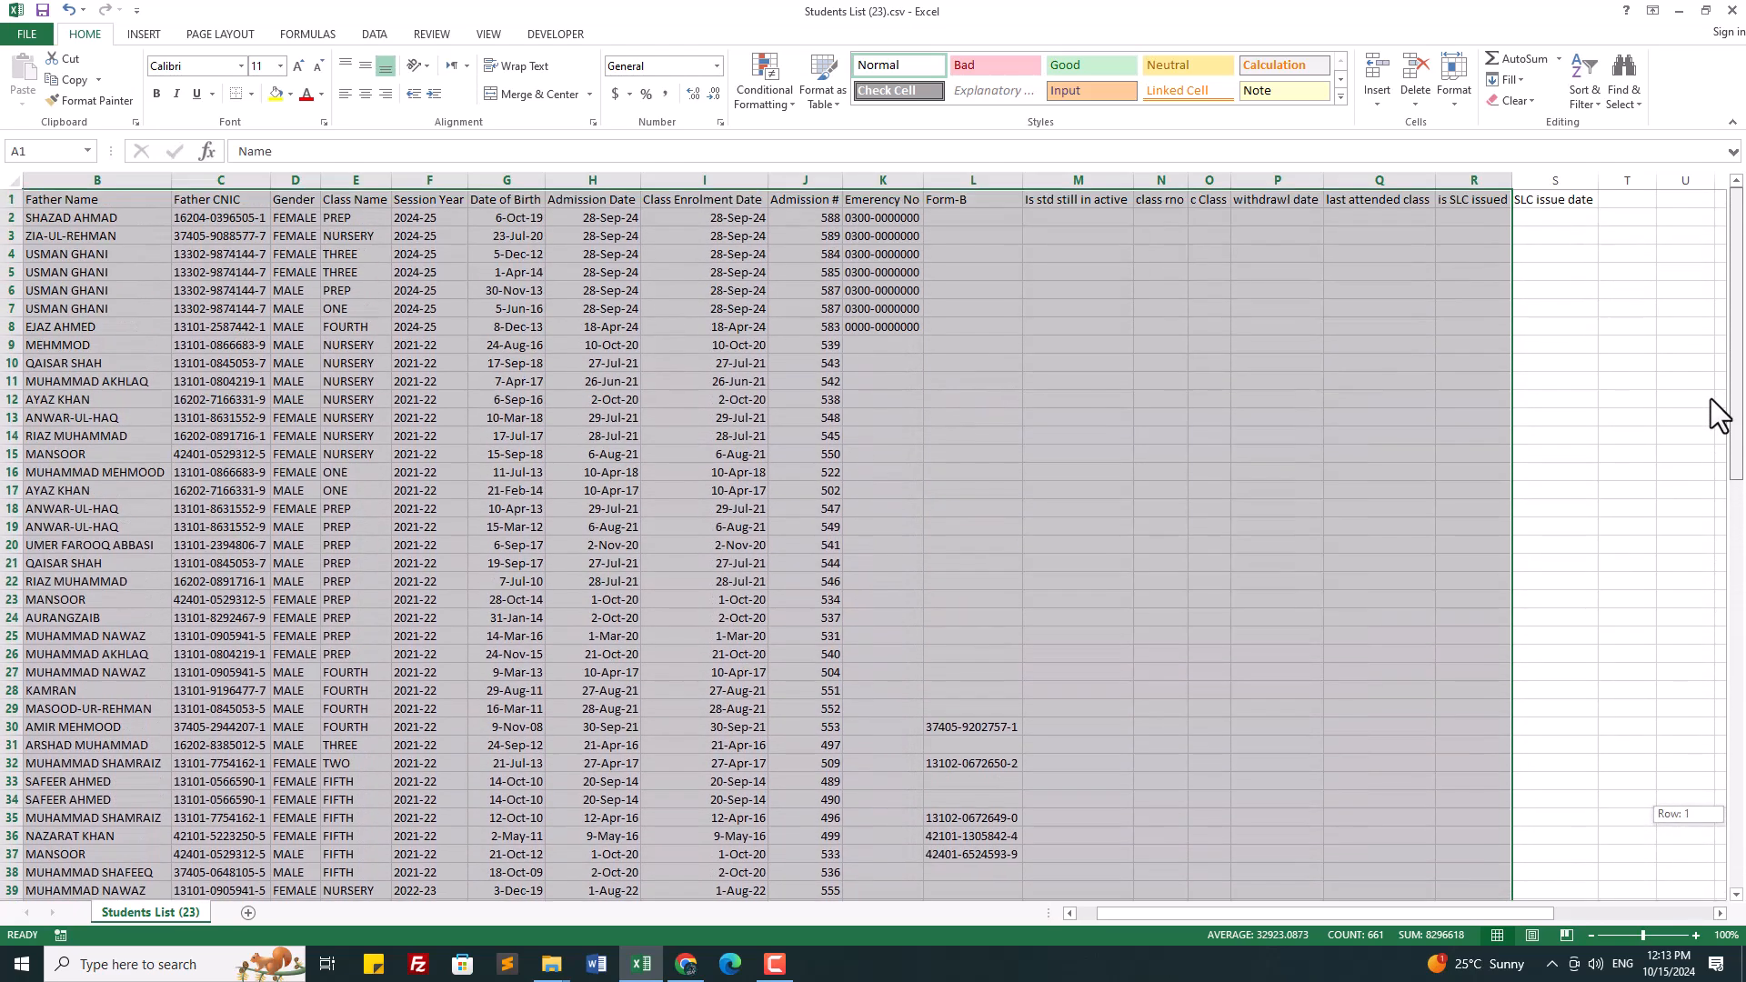
left_click_drag(1710, 311, 1711, 311)
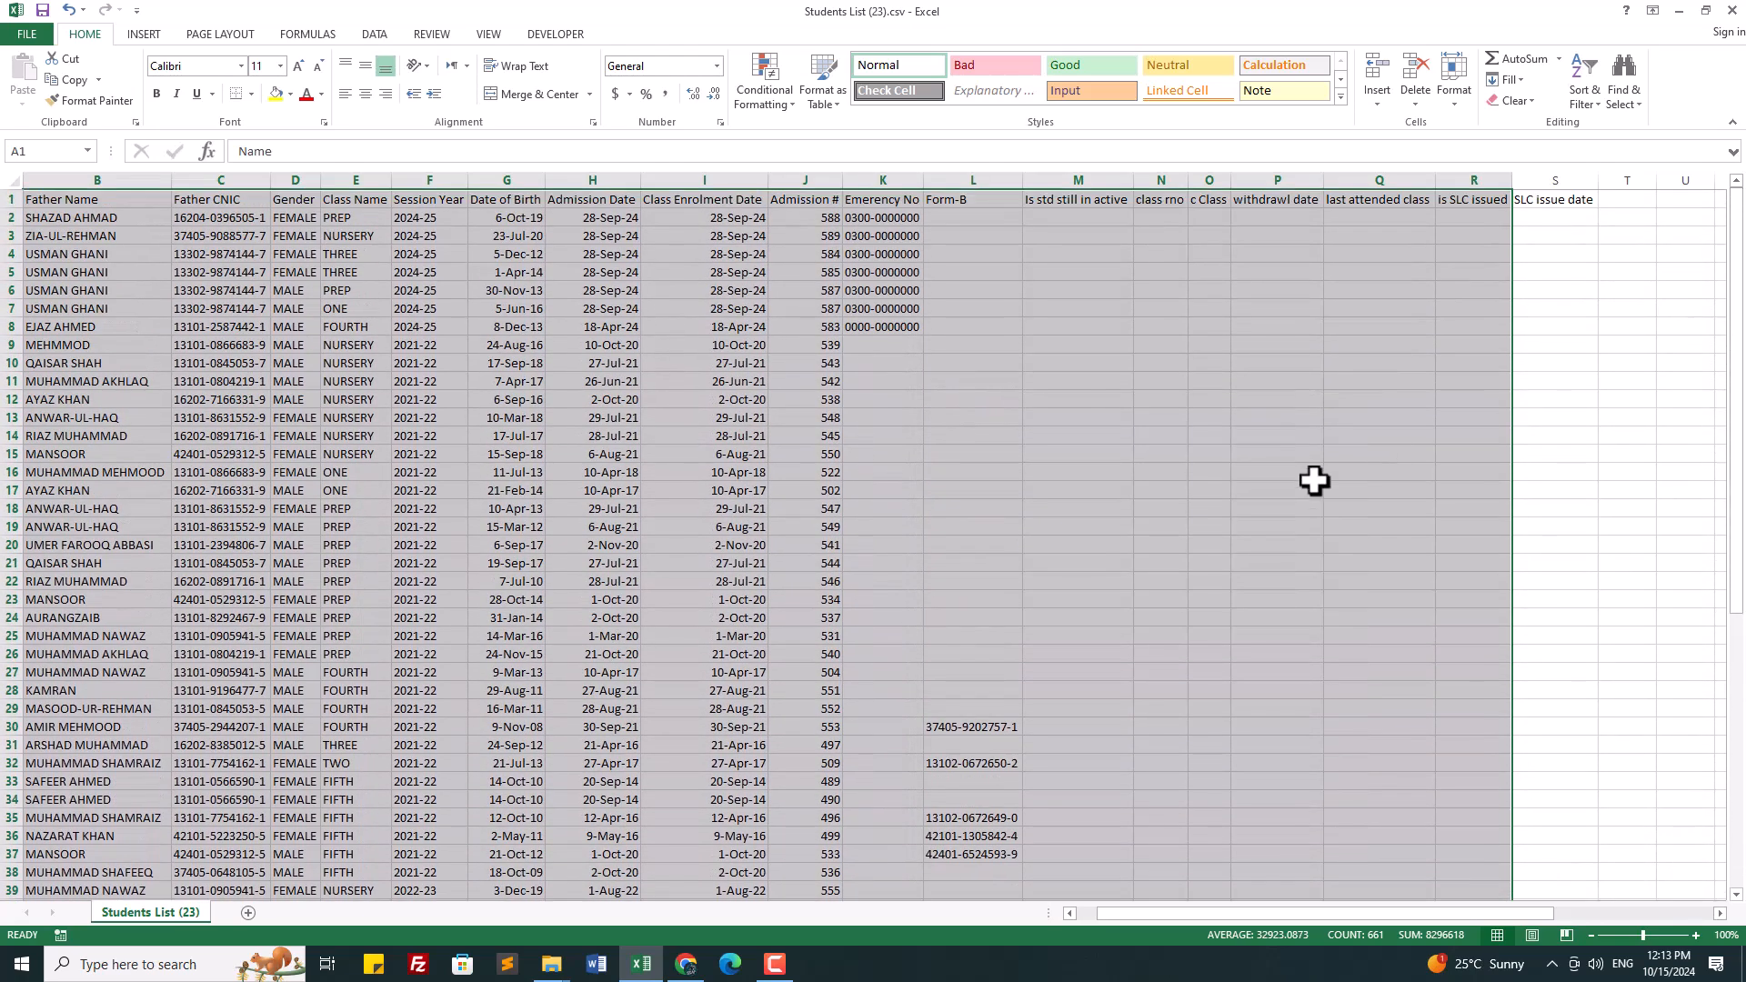
left_click(1496, 265)
left_click_drag(73, 202, 1547, 299)
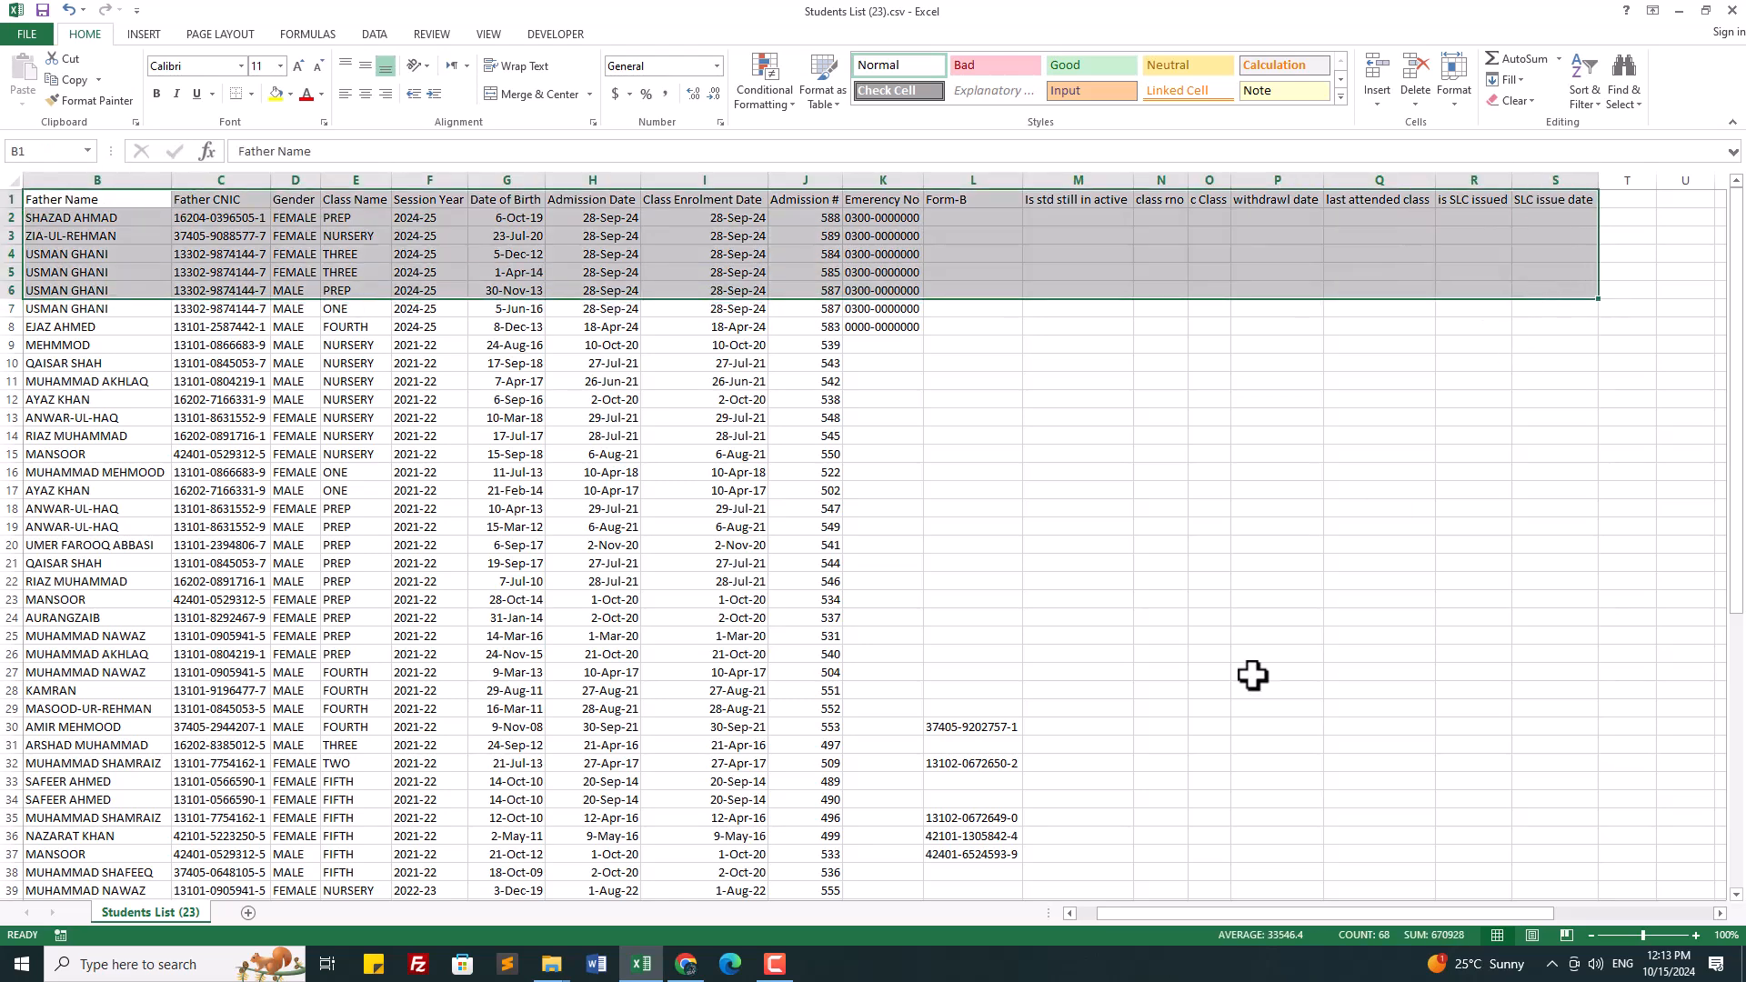
left_click_drag(1208, 906, 1197, 914)
left_click_drag(30, 195, 1525, 604)
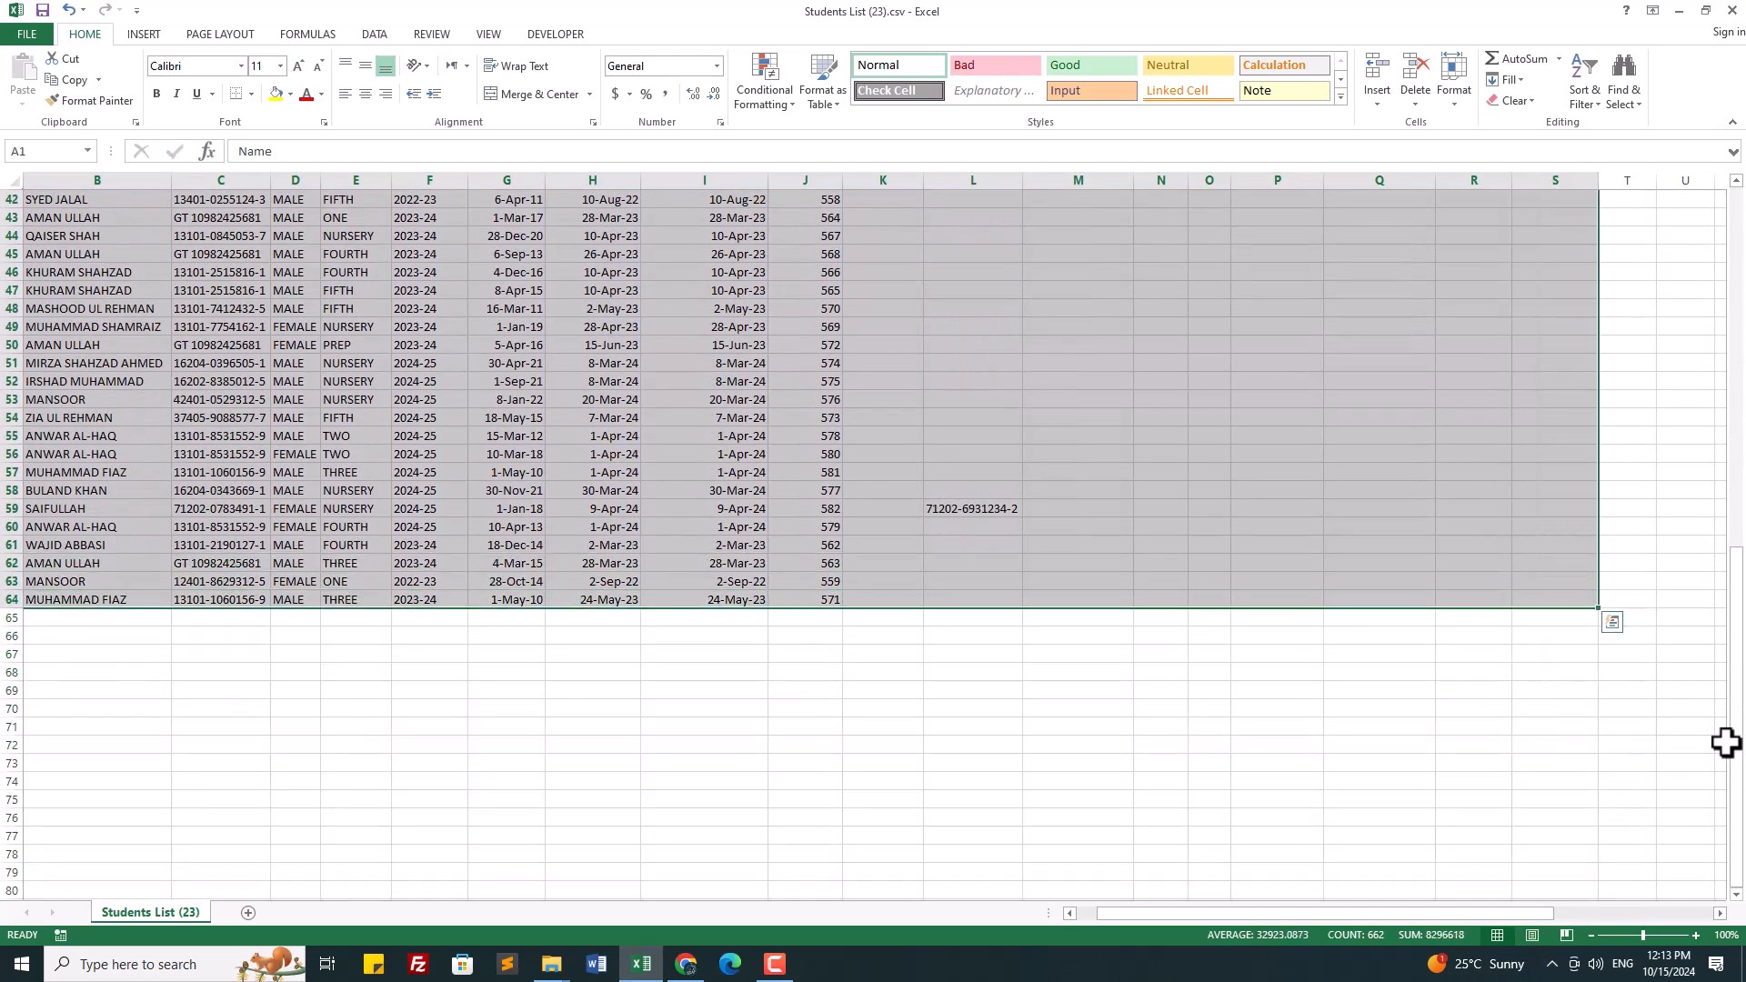
left_click_drag(1738, 749, 1741, 314)
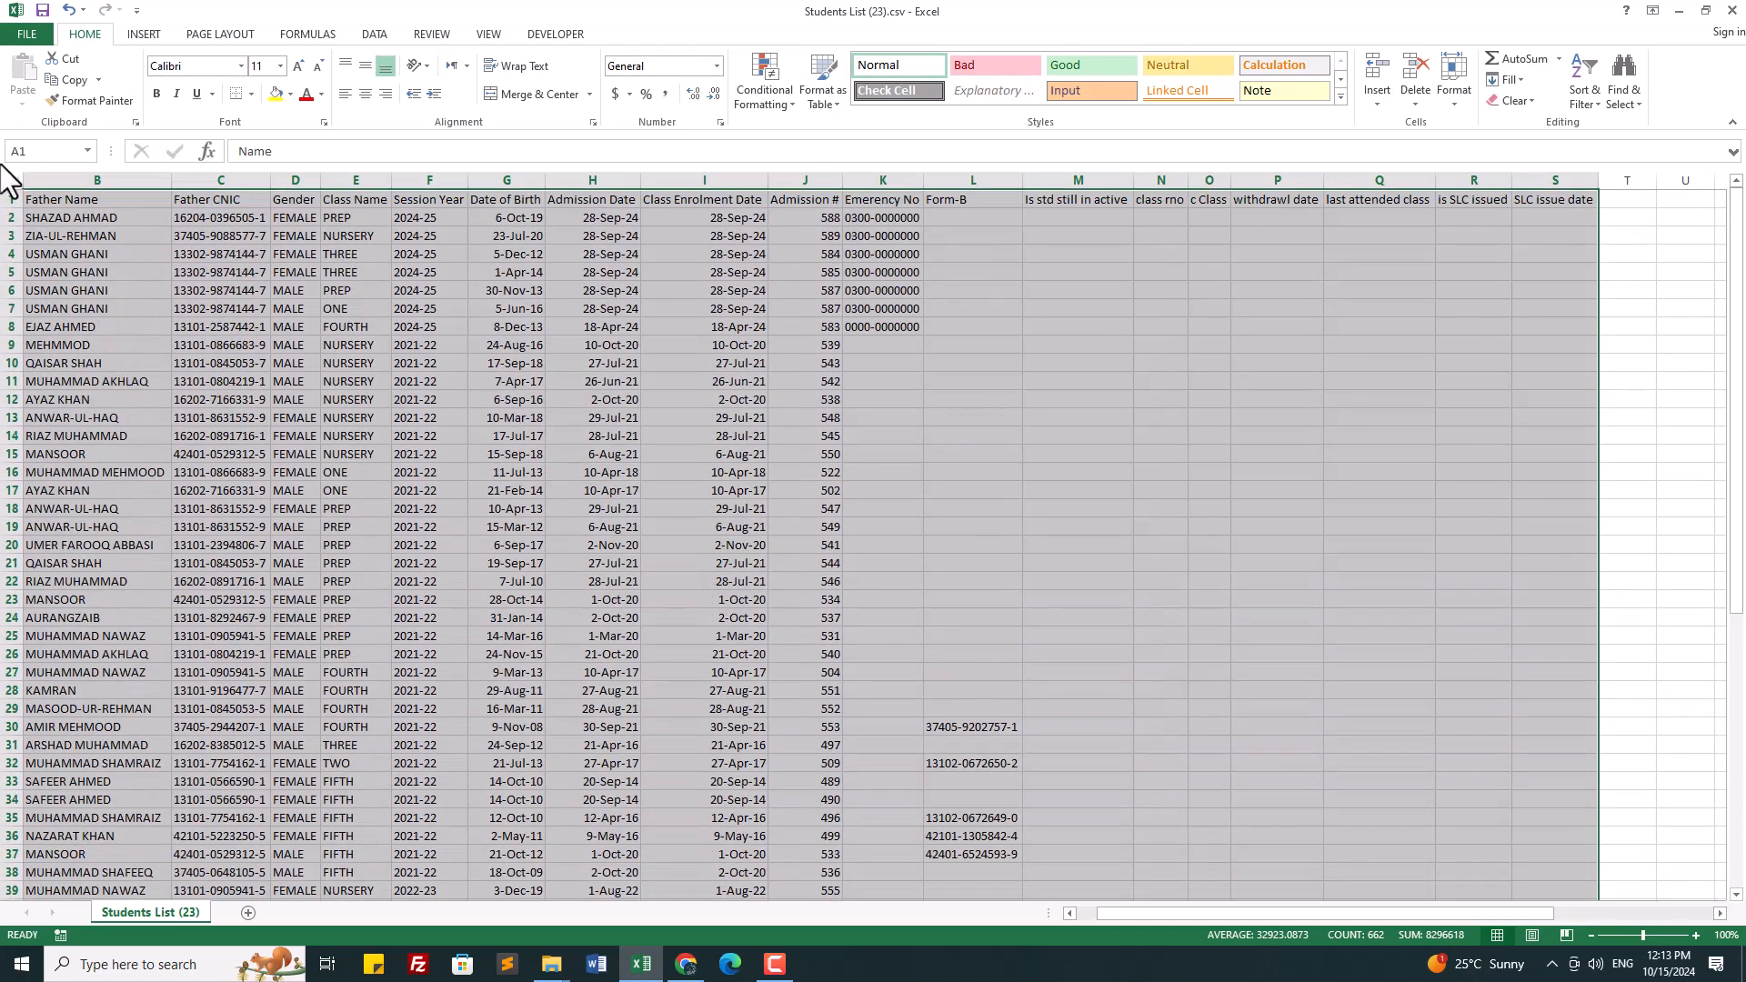
left_click(251, 94)
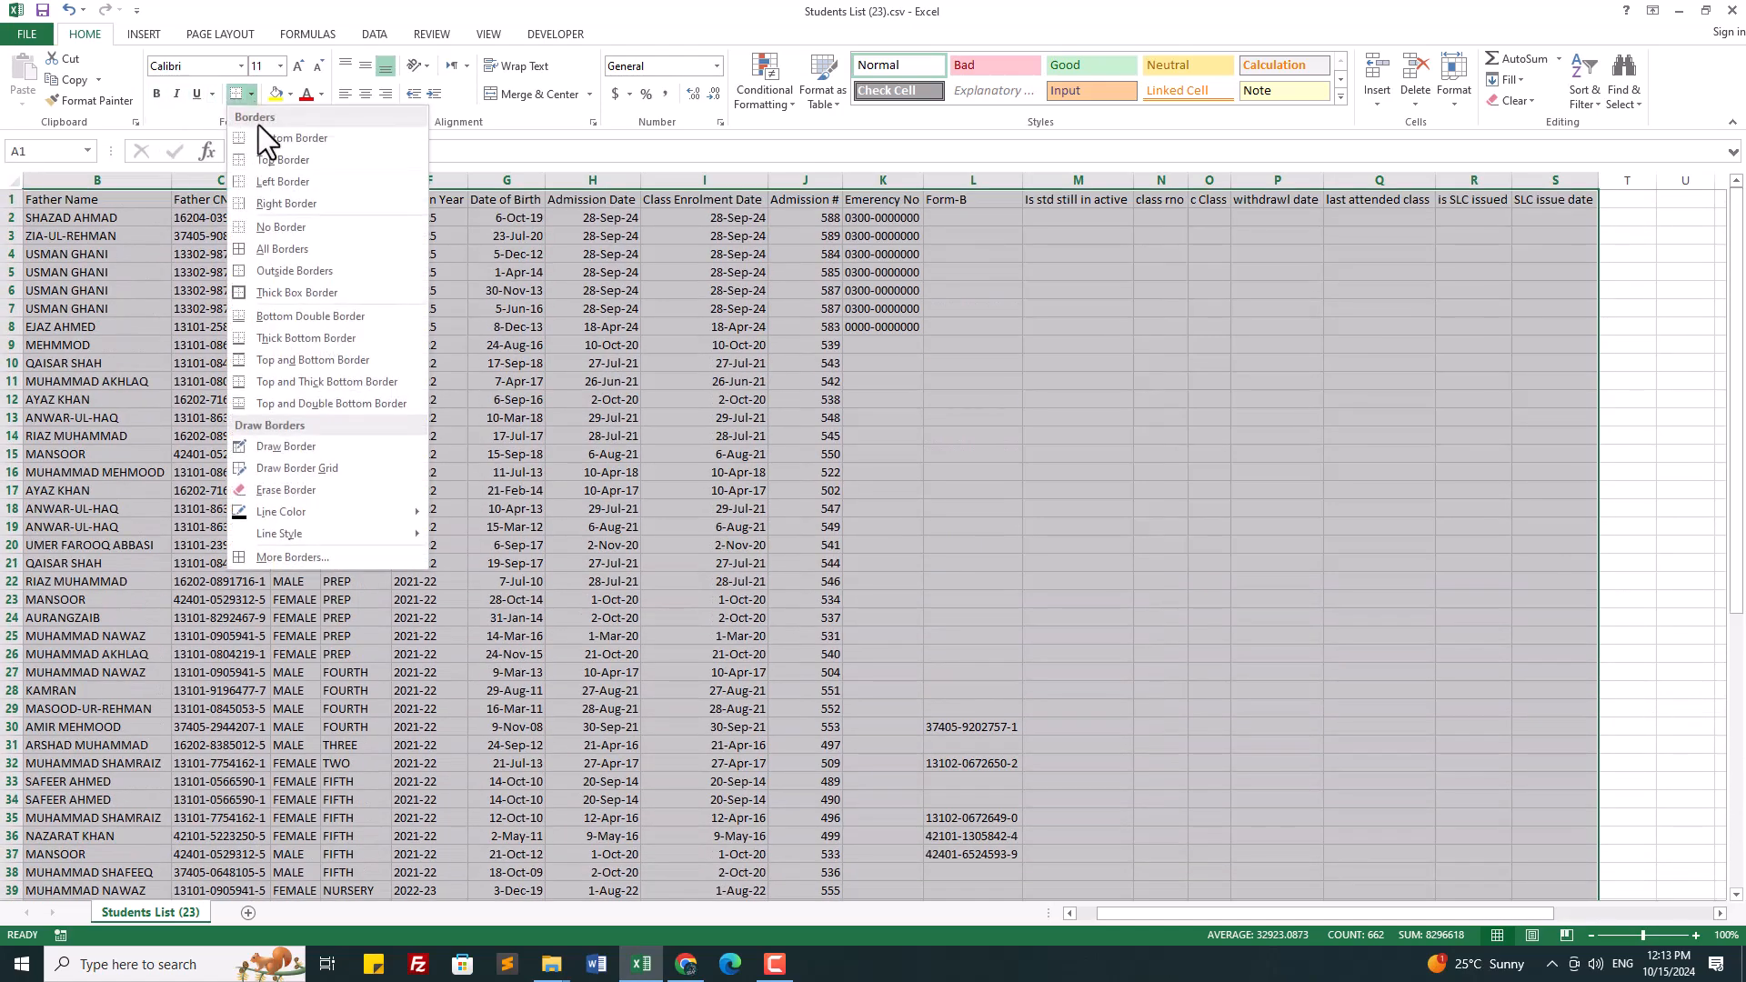
left_click(262, 248)
left_click(856, 508)
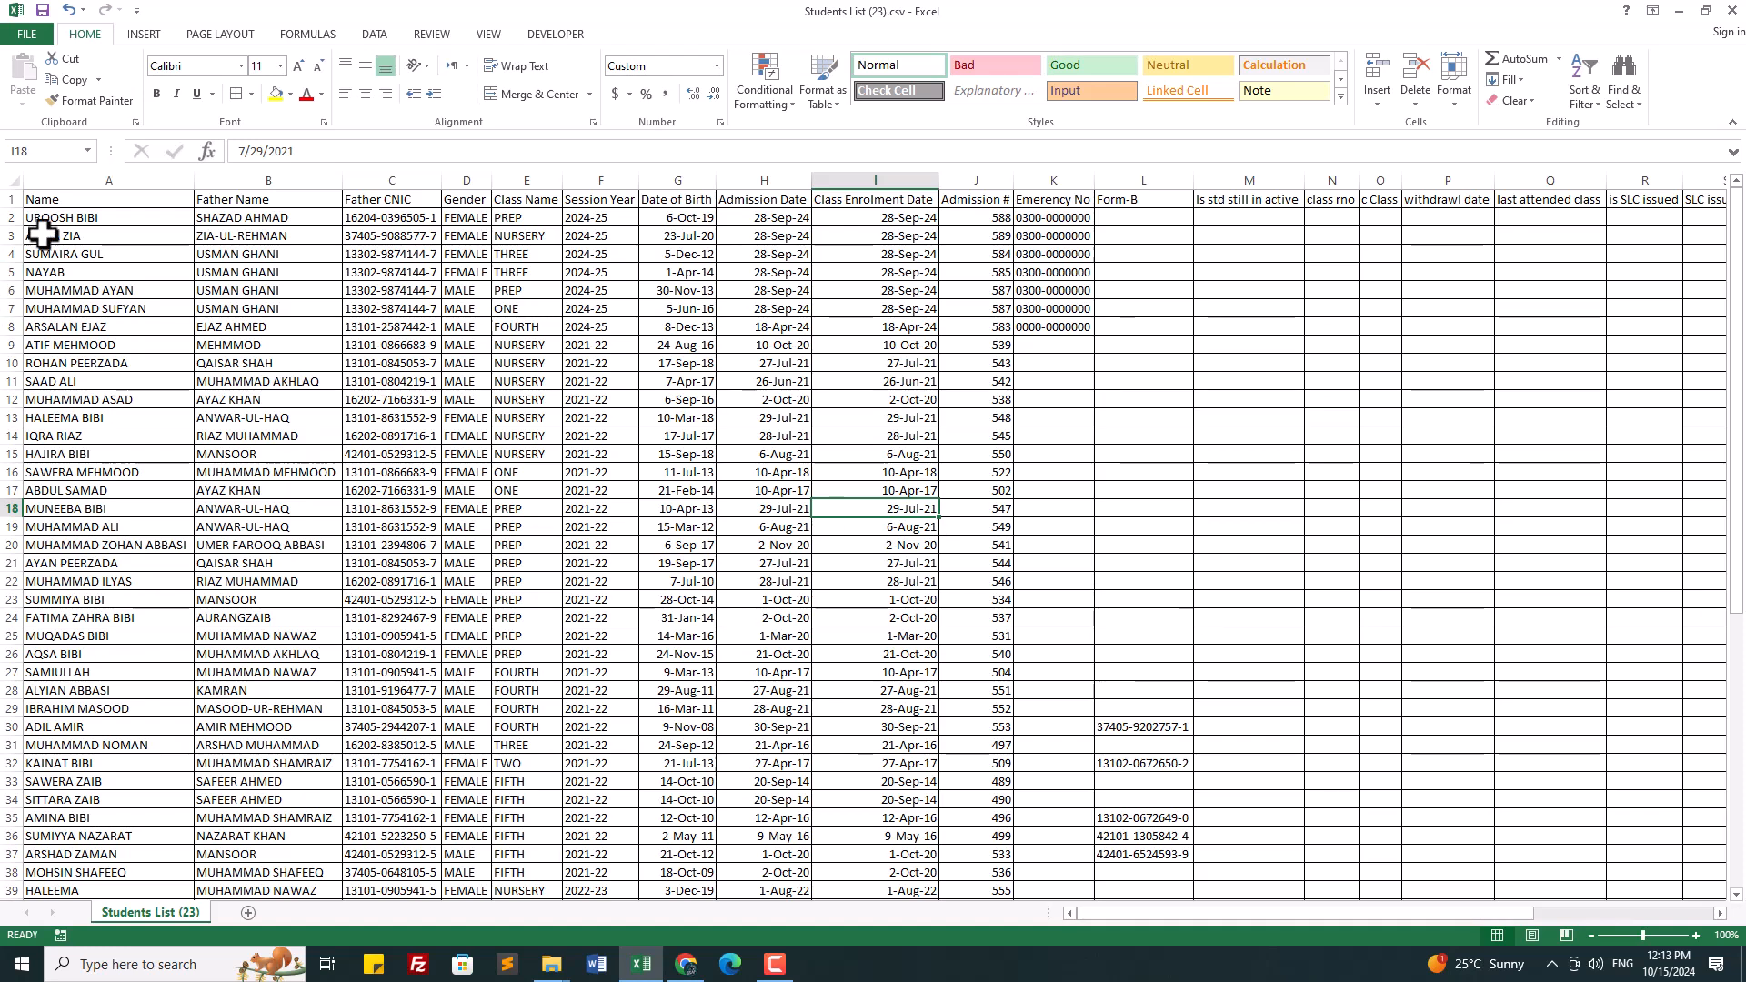
left_click(28, 34)
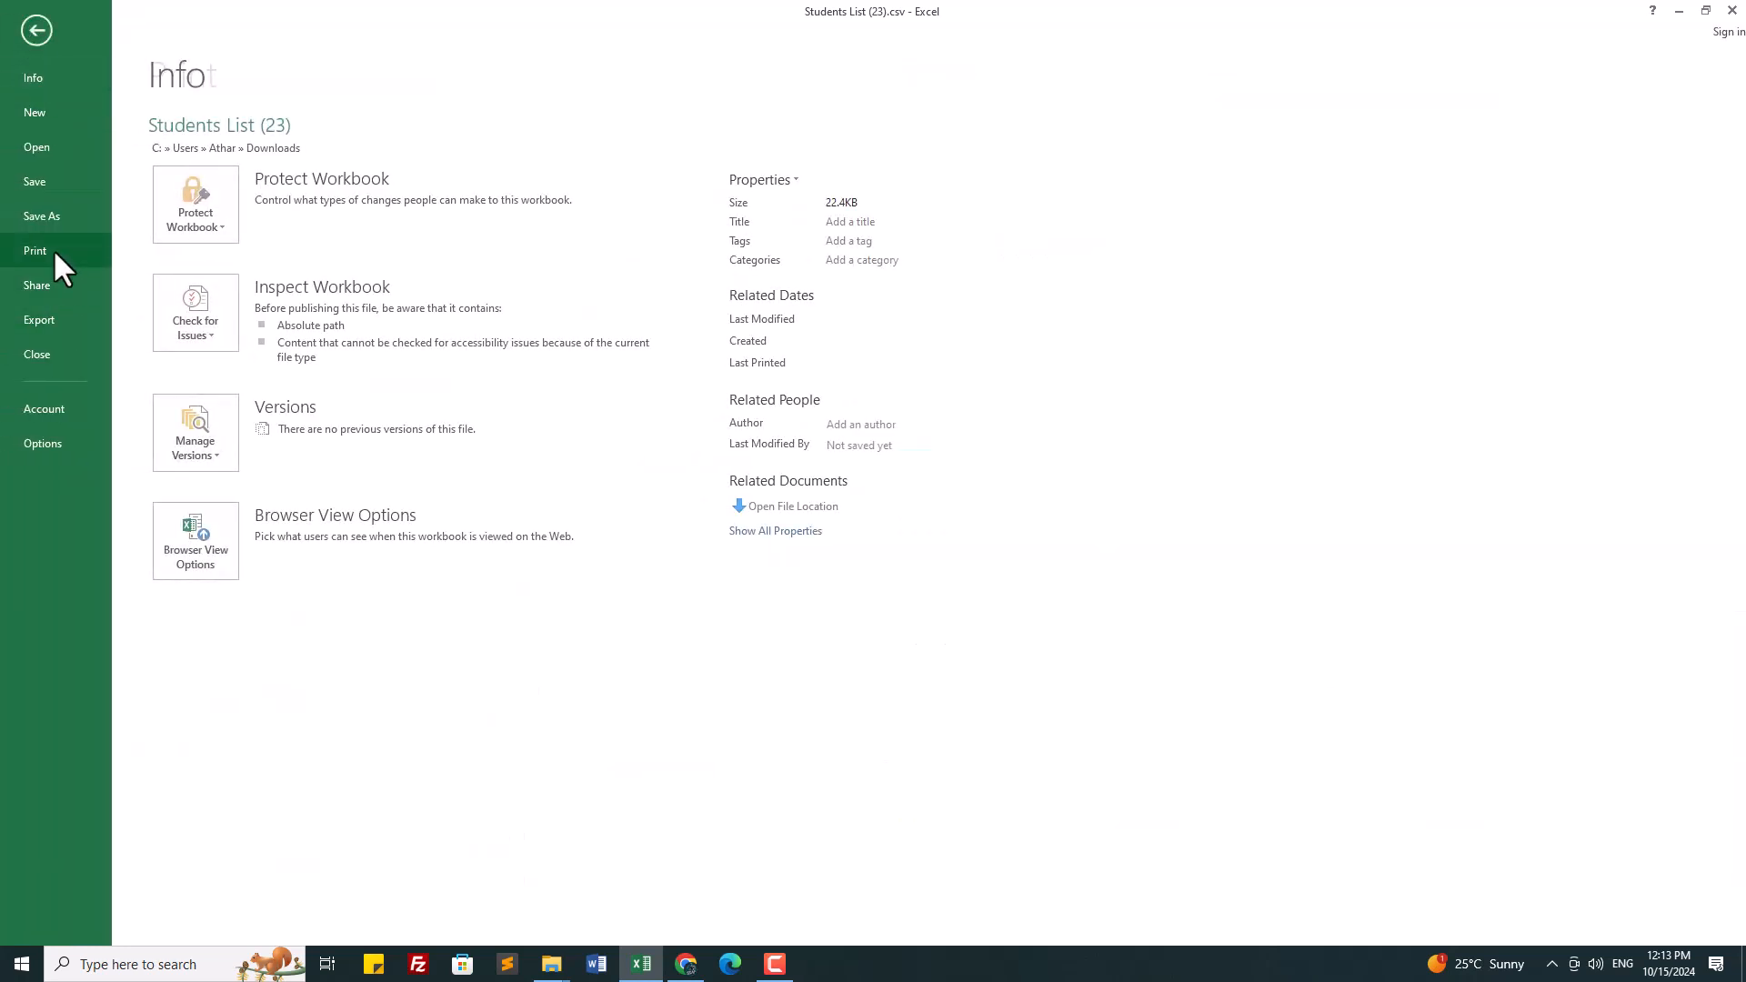
Step: Set print scaling to Fit All Columns on One Page with Landscape Orientation, then go back
left_click(53, 250)
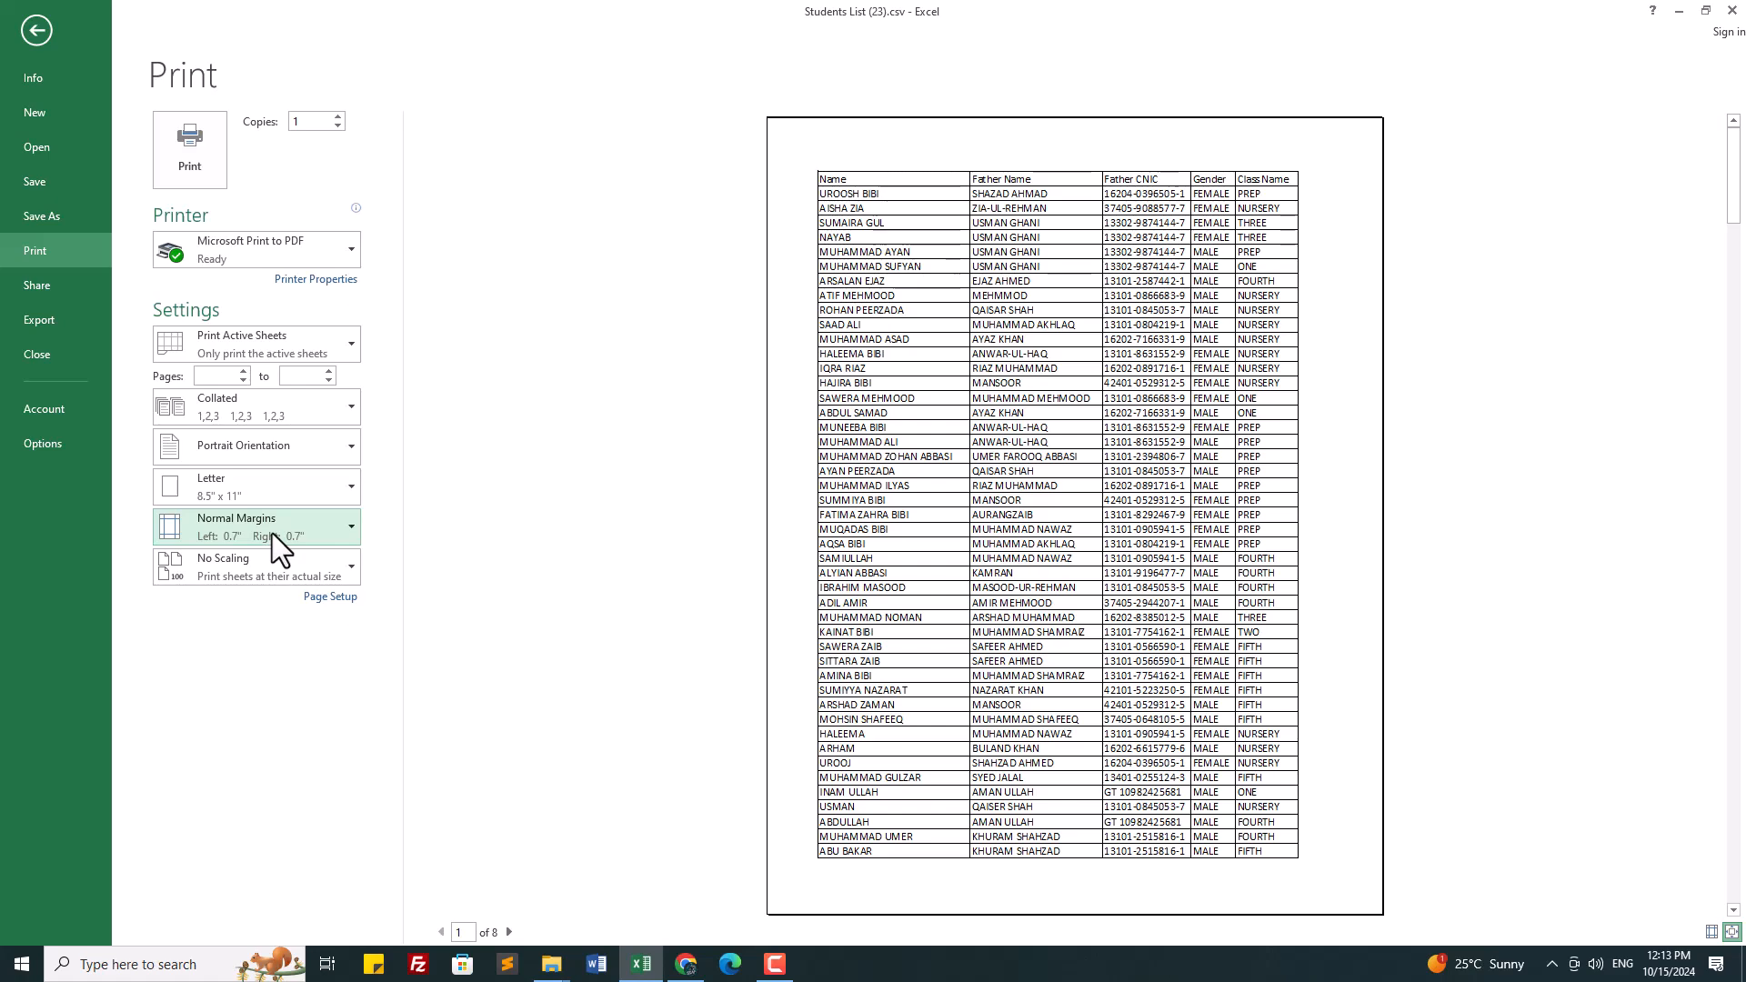
left_click(271, 573)
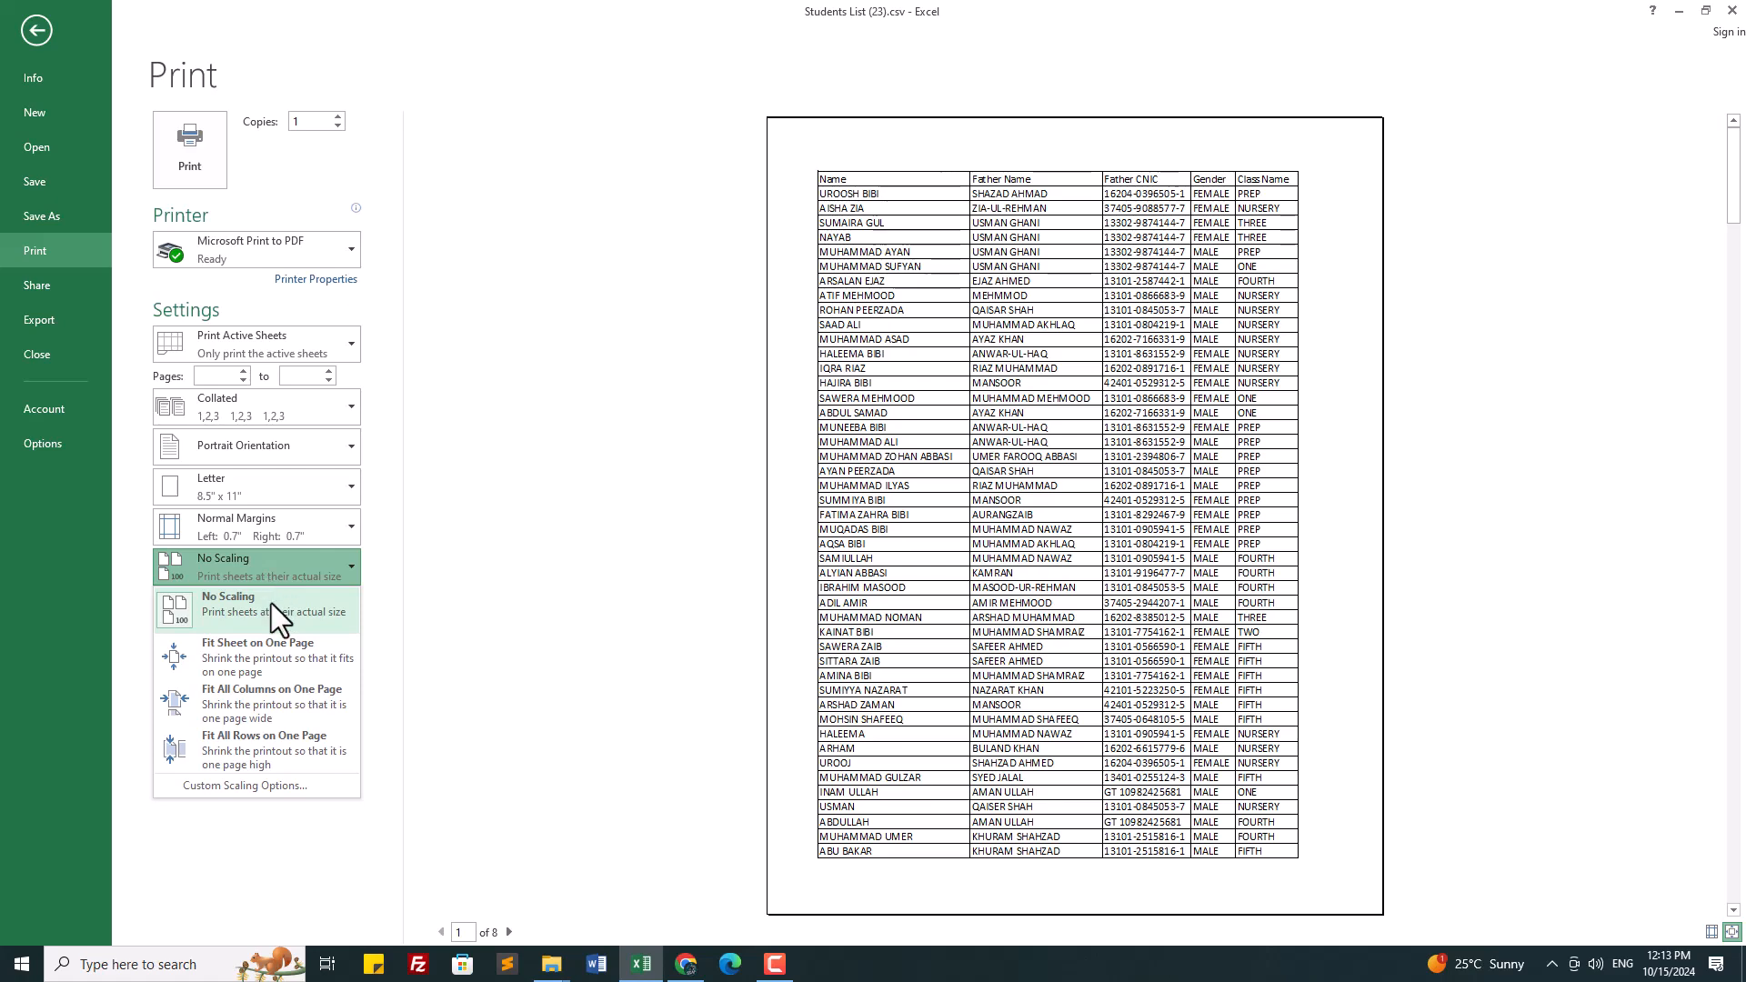
left_click(262, 697)
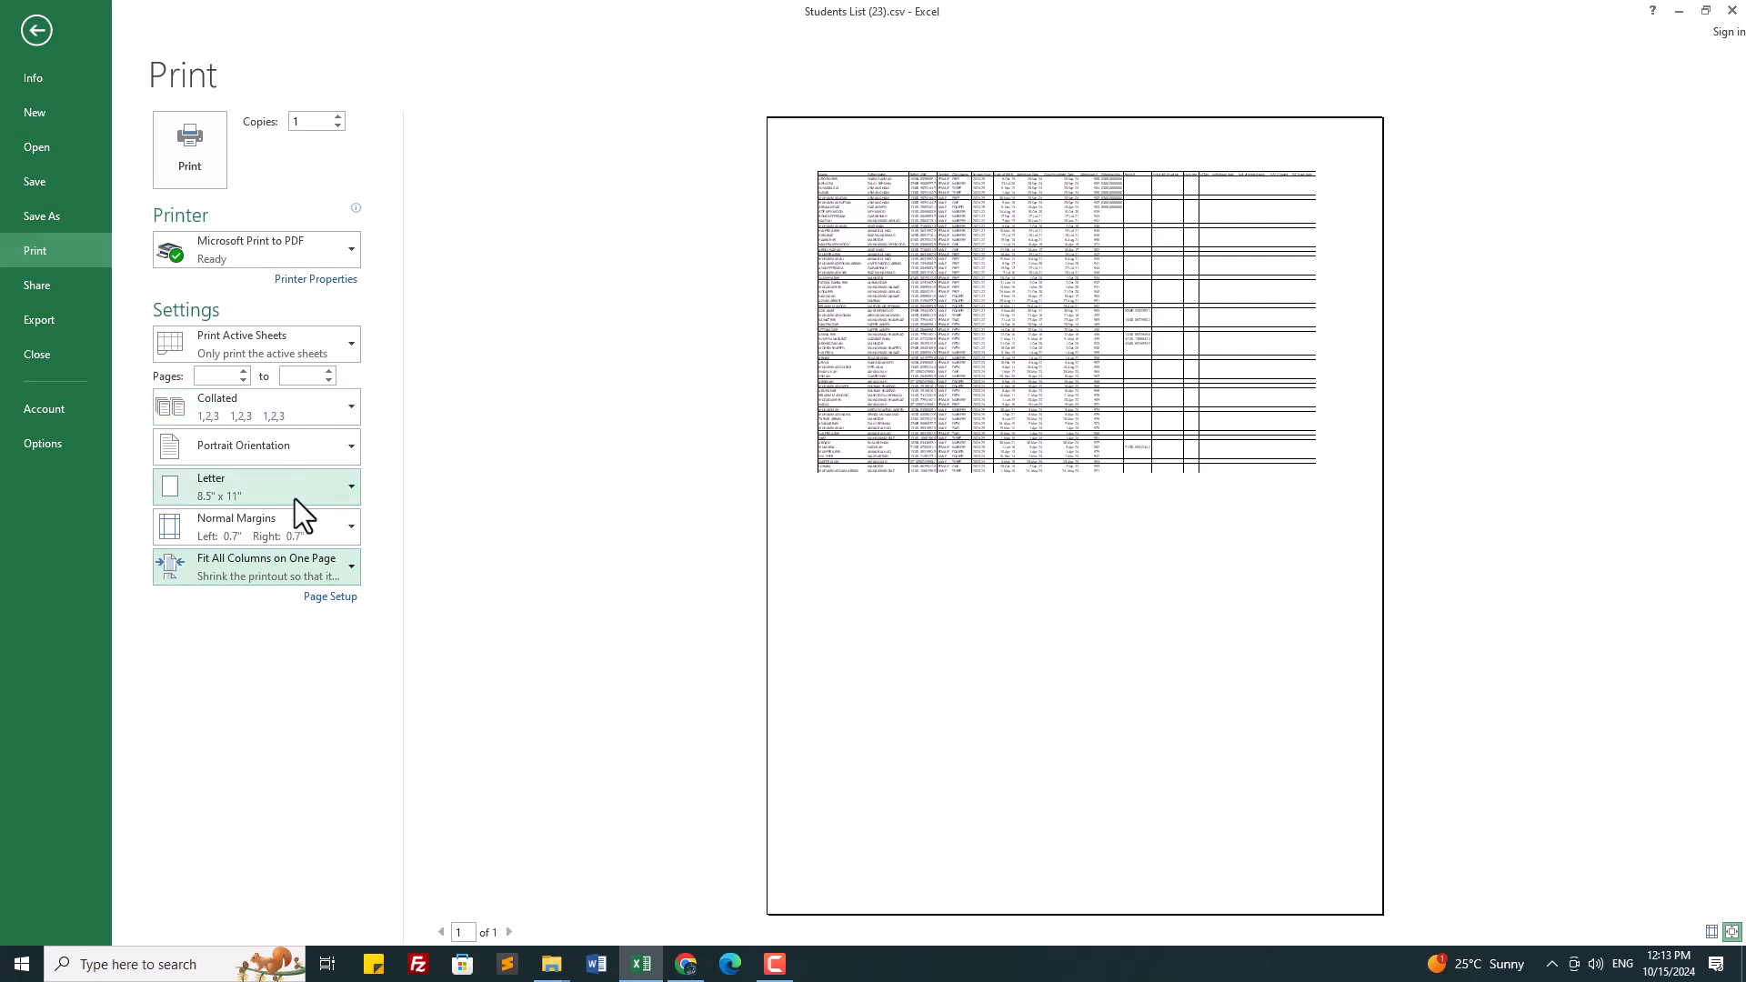
left_click(302, 450)
left_click(267, 520)
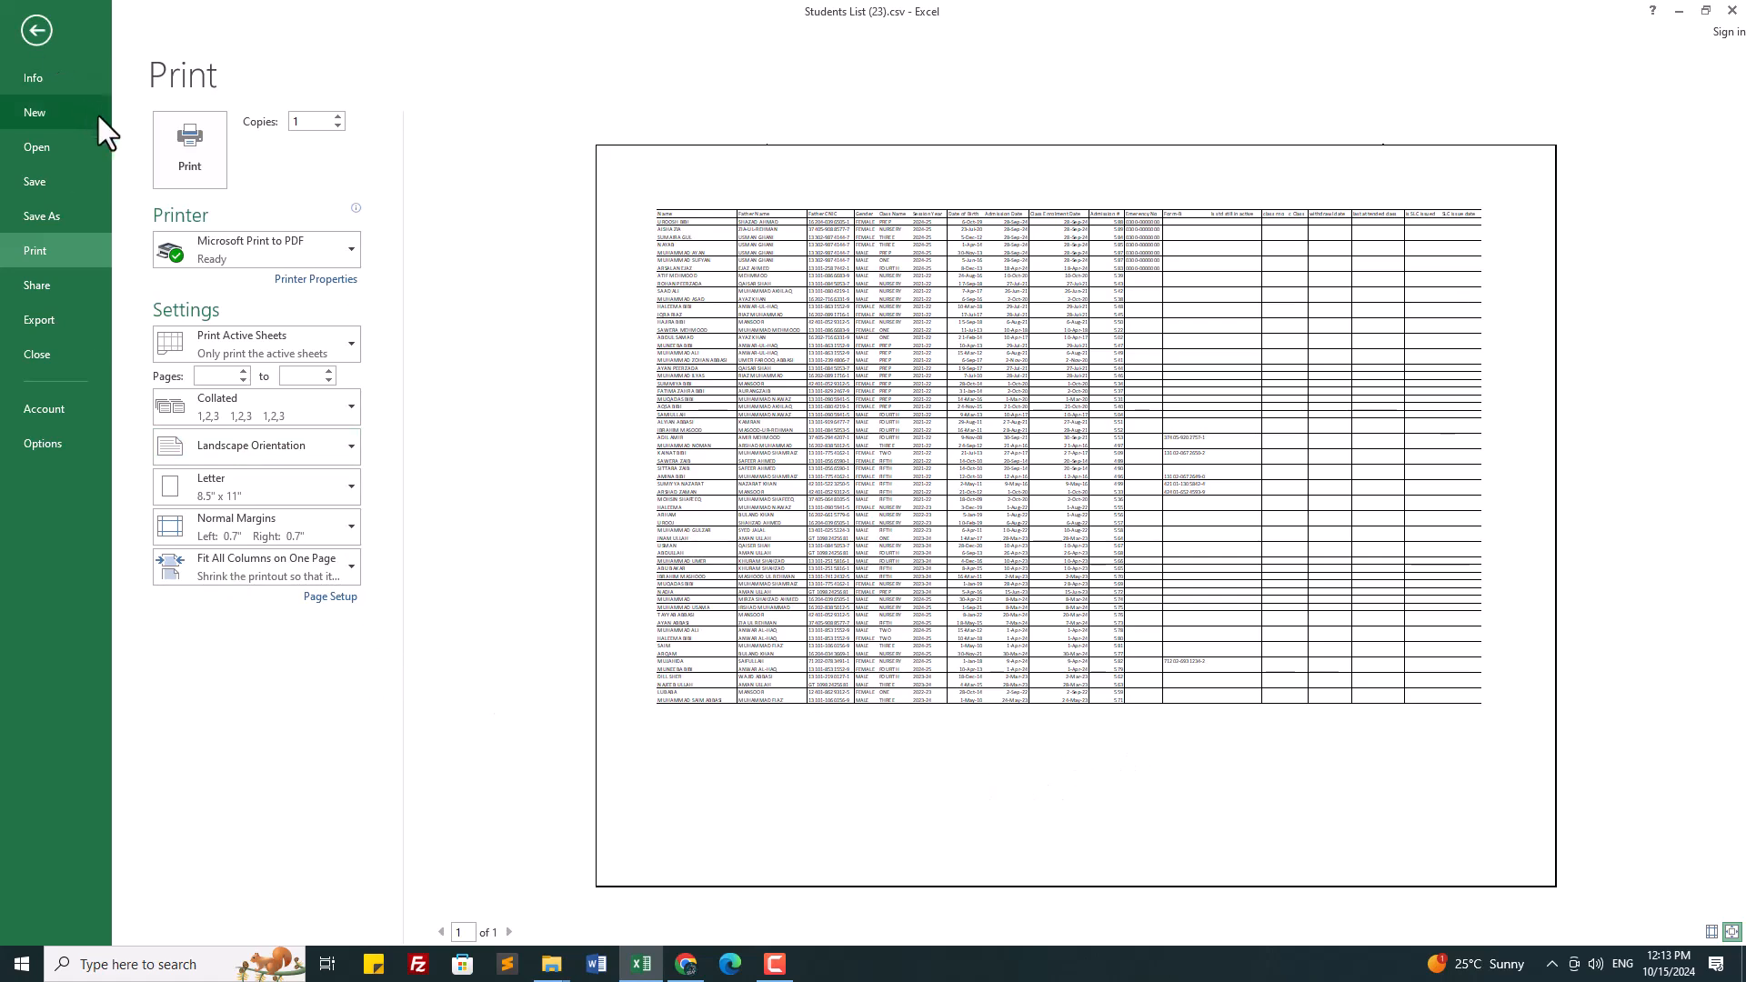
left_click(31, 19)
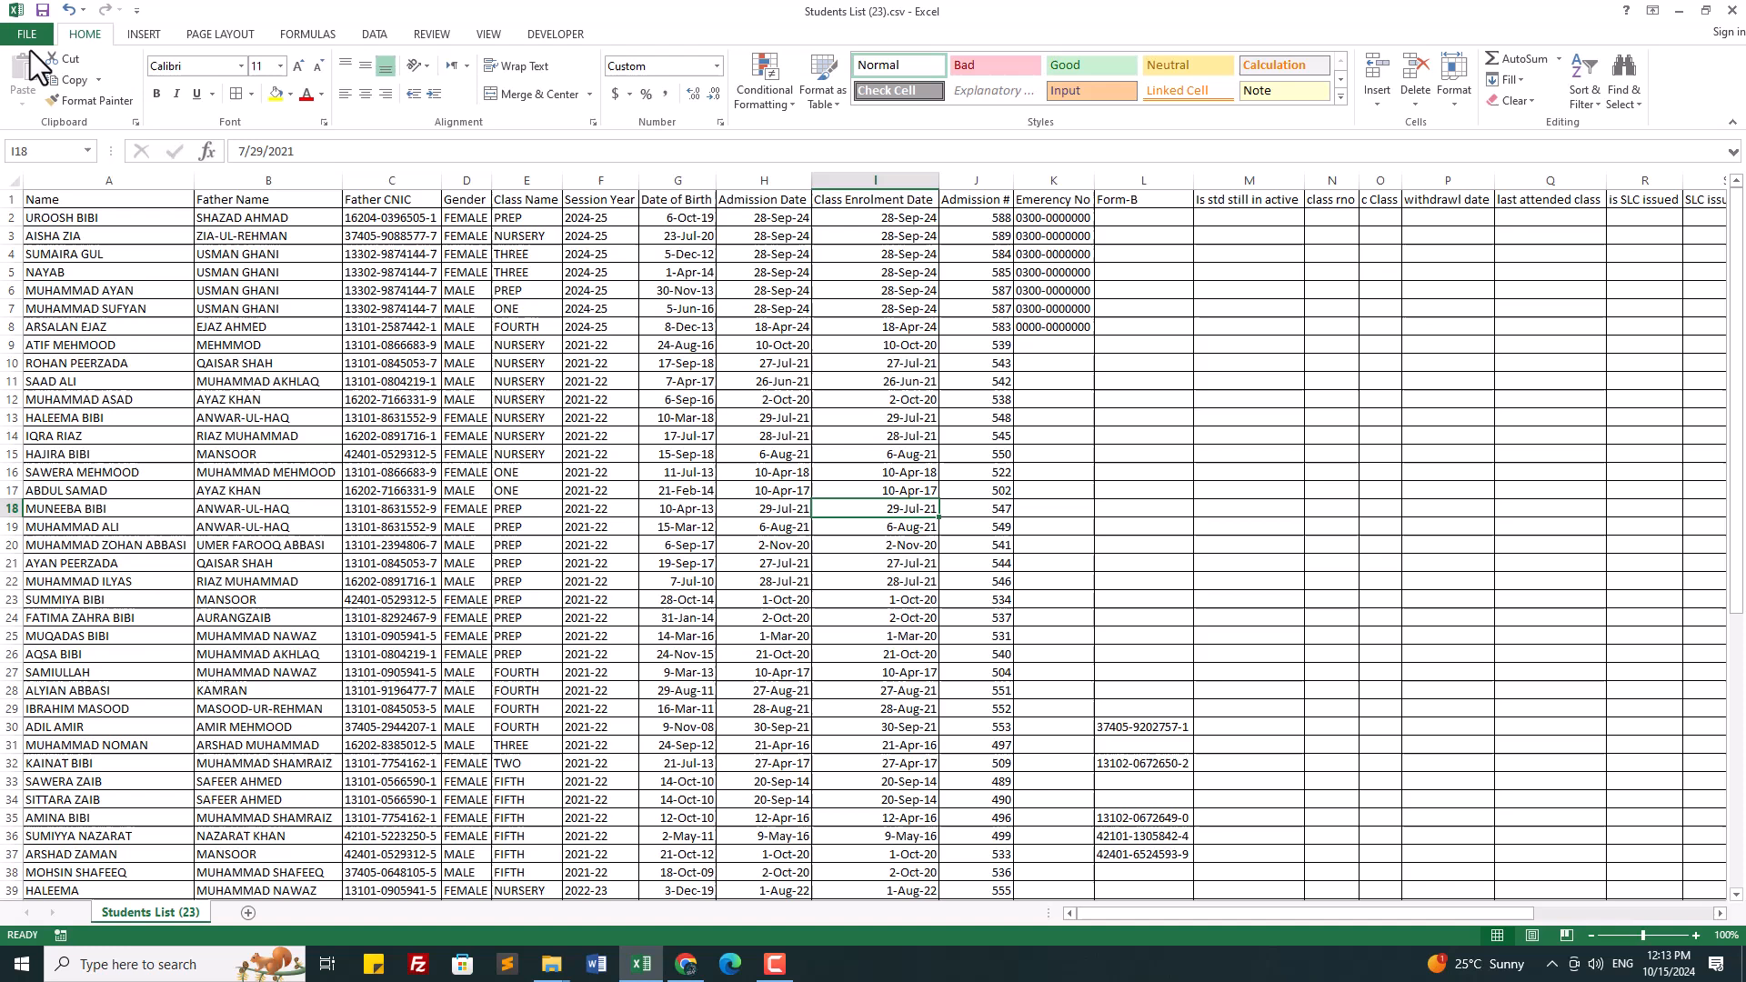
Step: Save the student list to the Desktop as a PDF named 'thath karam shah'
left_click(29, 40)
left_click(41, 216)
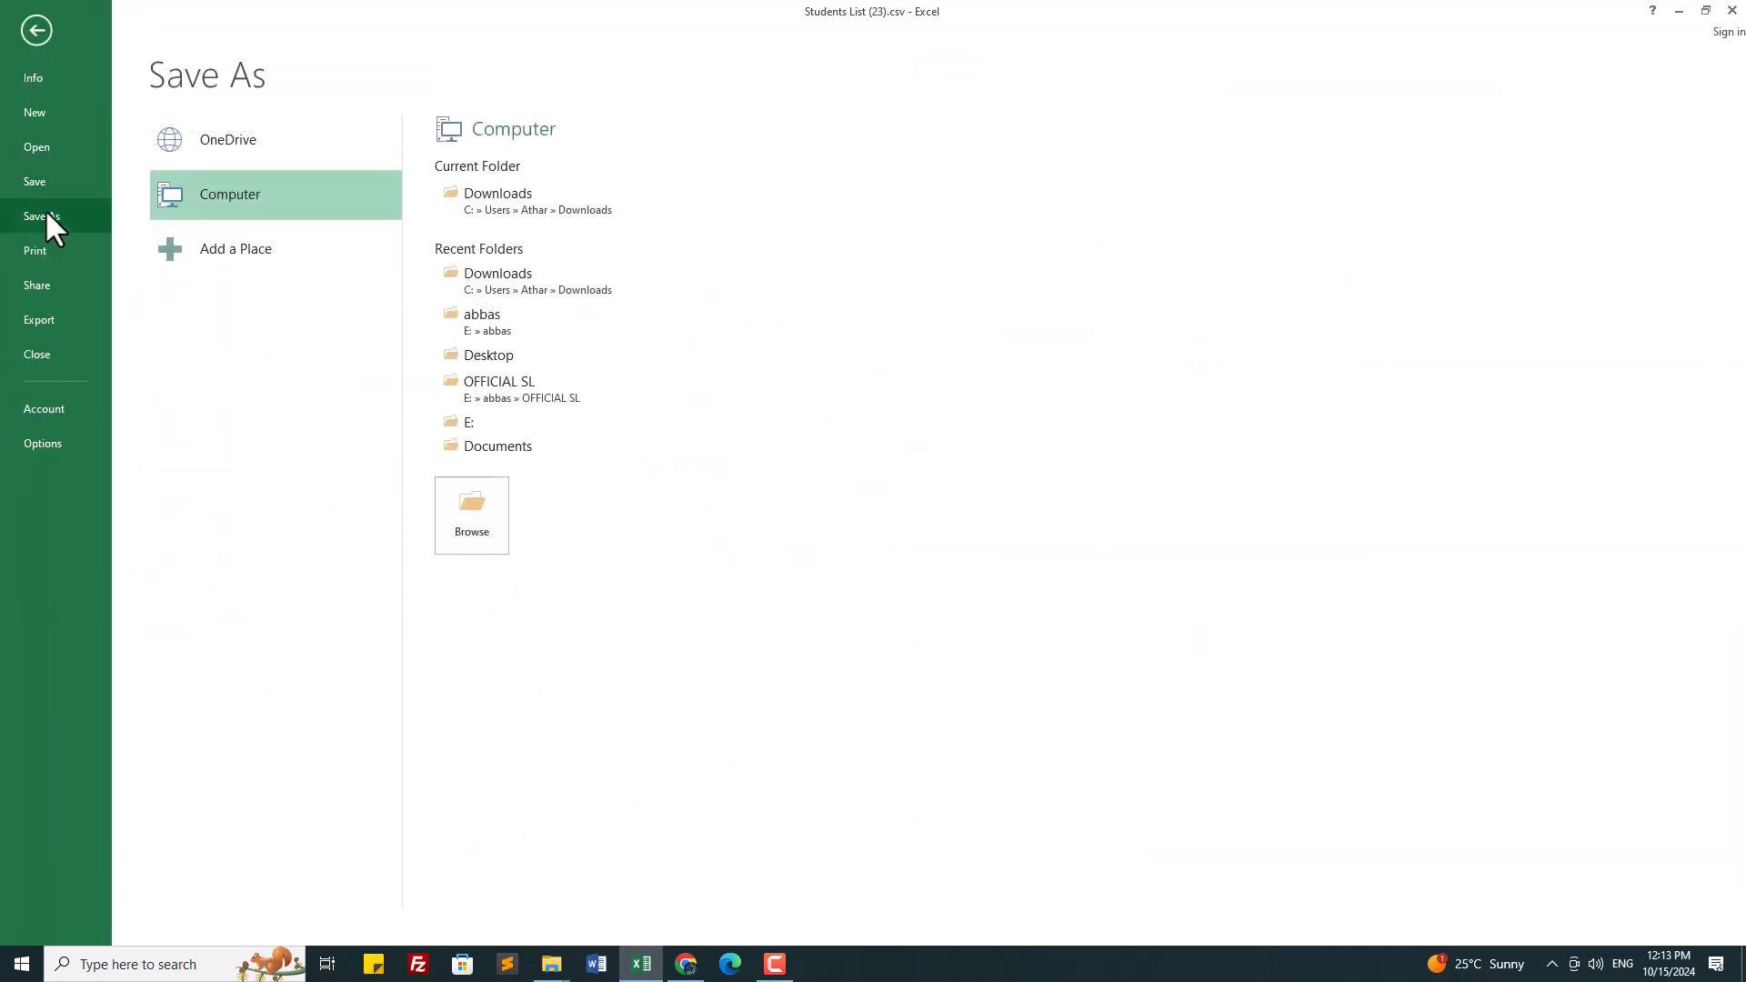
left_click(518, 355)
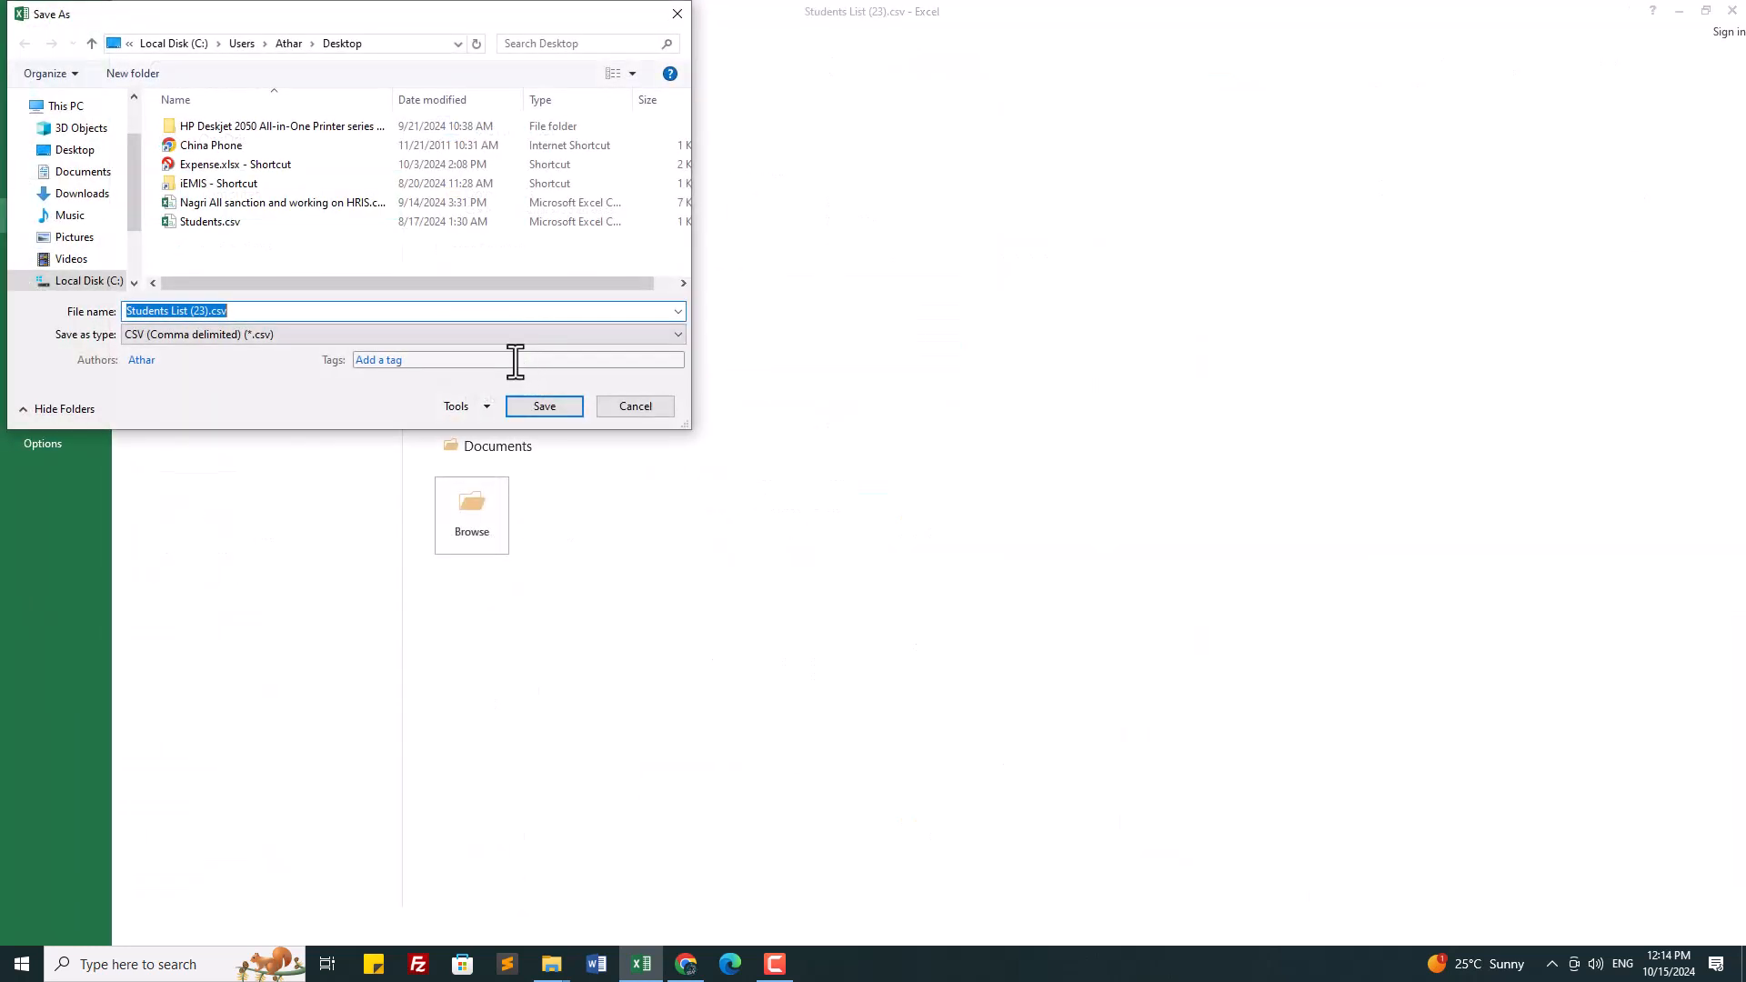
left_click(300, 335)
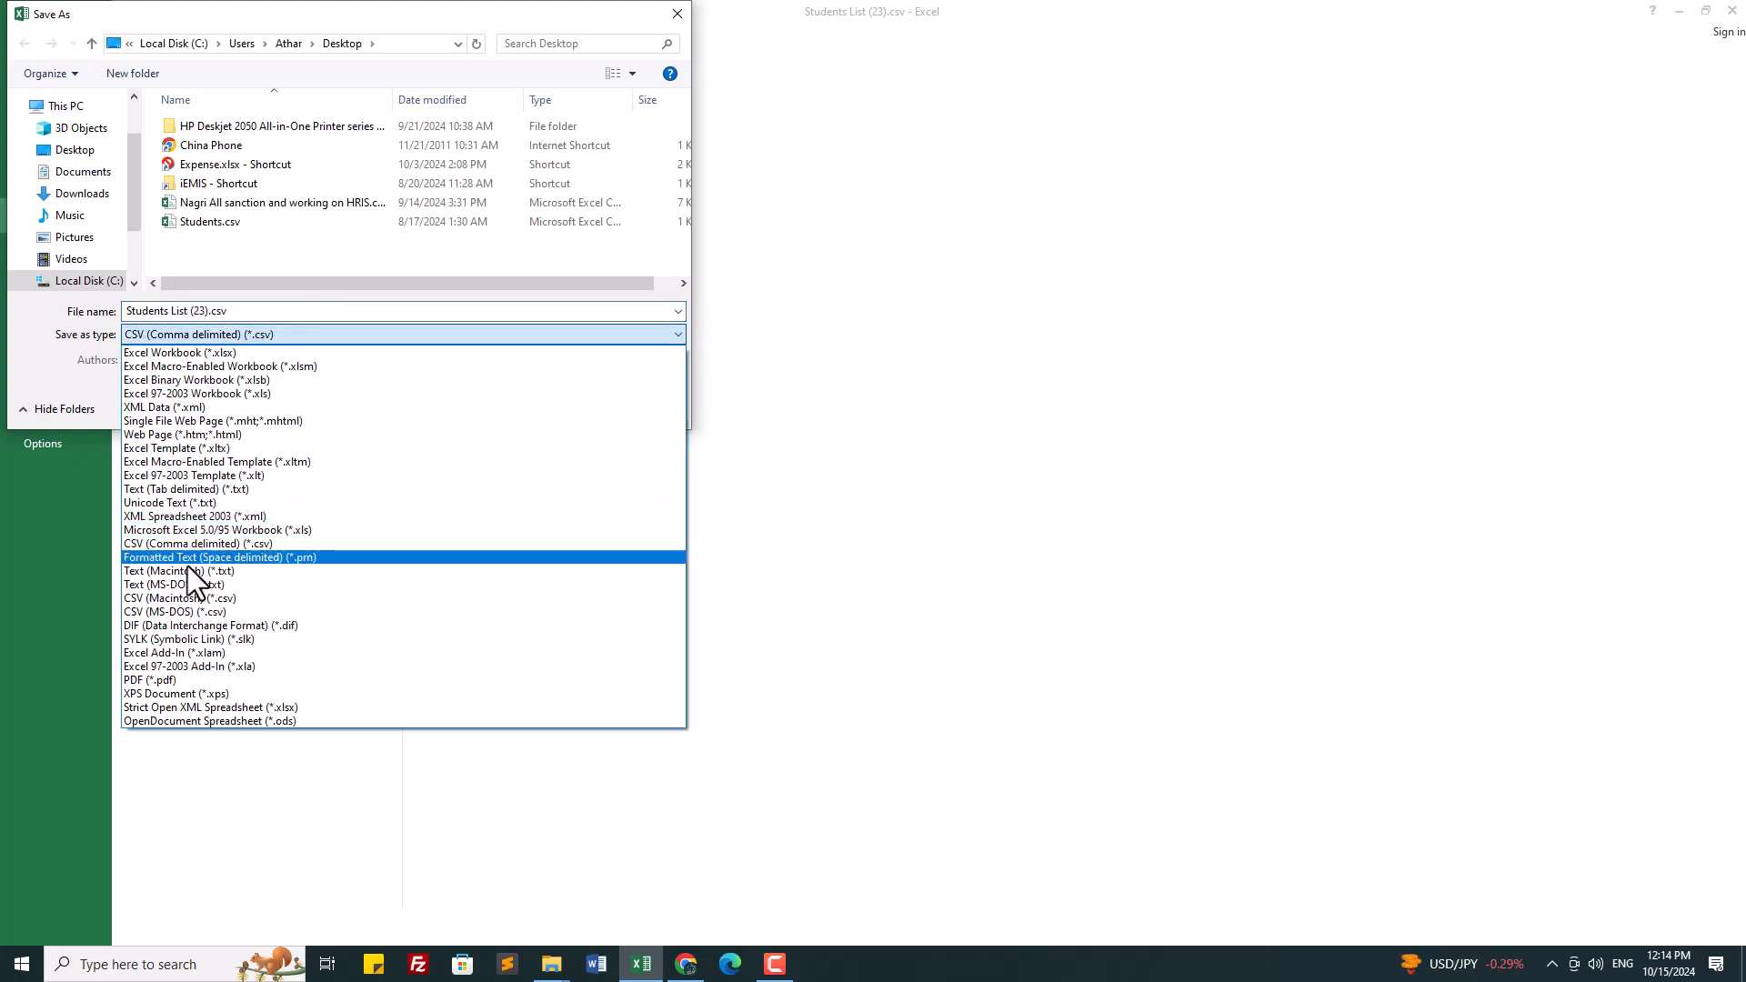
left_click(165, 680)
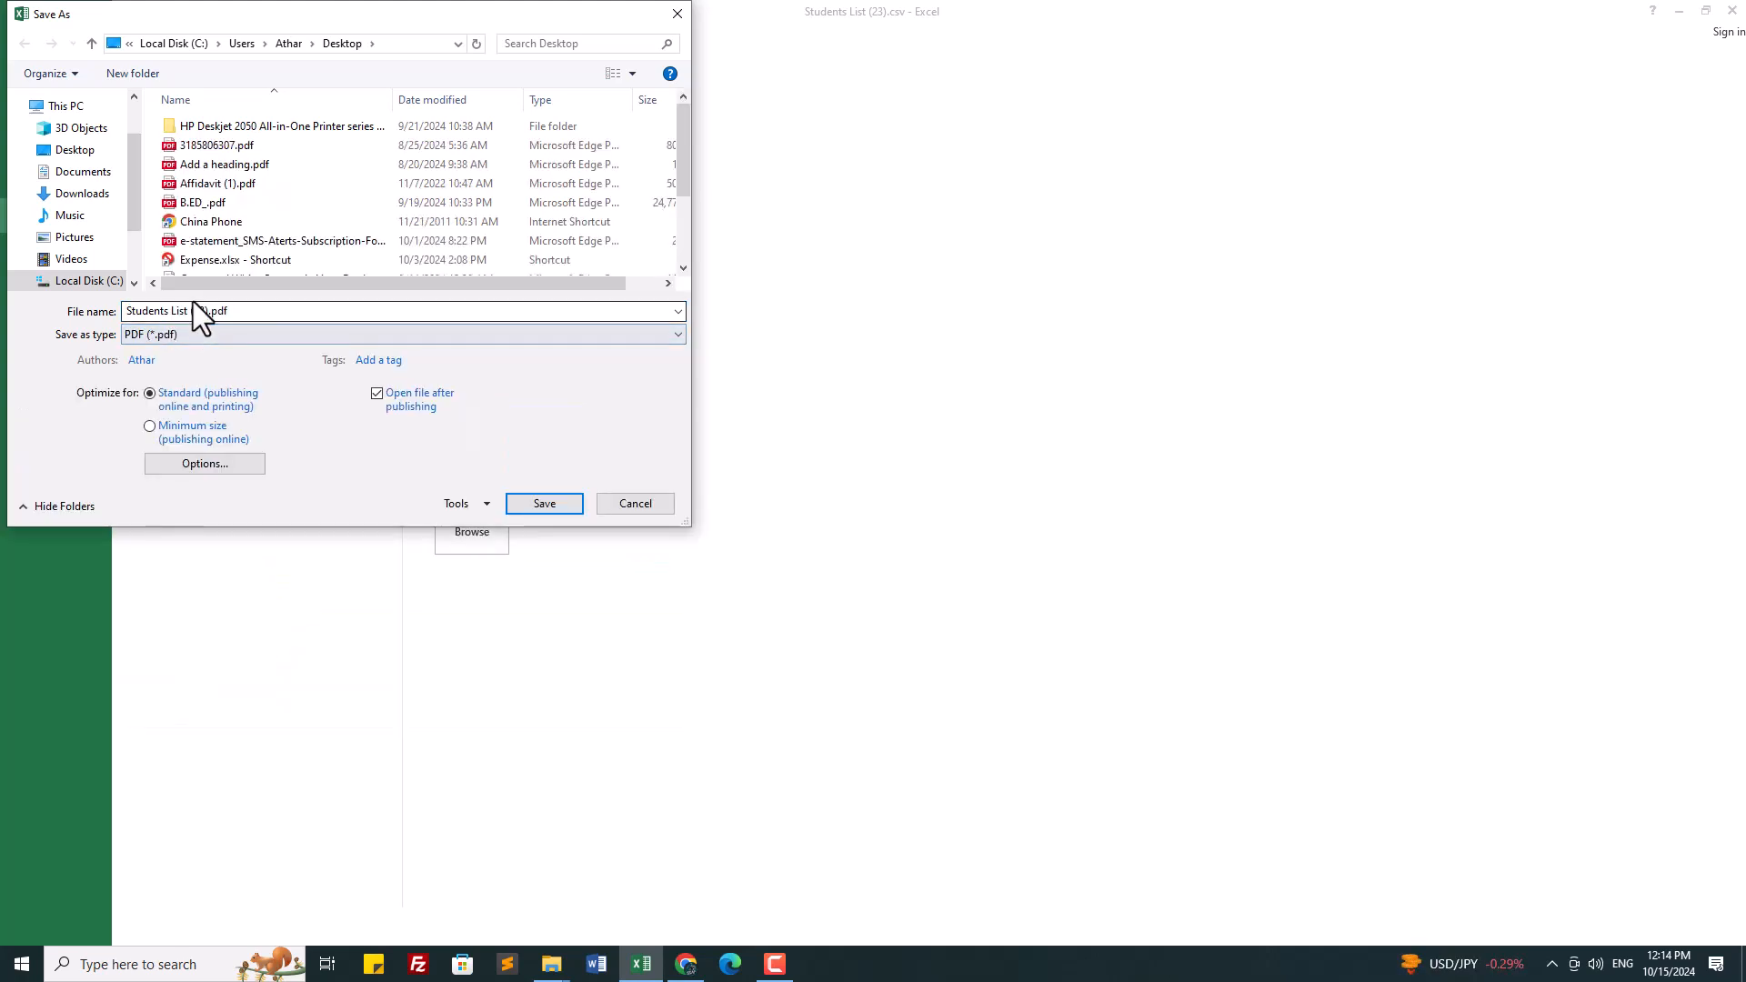
left_click(191, 311)
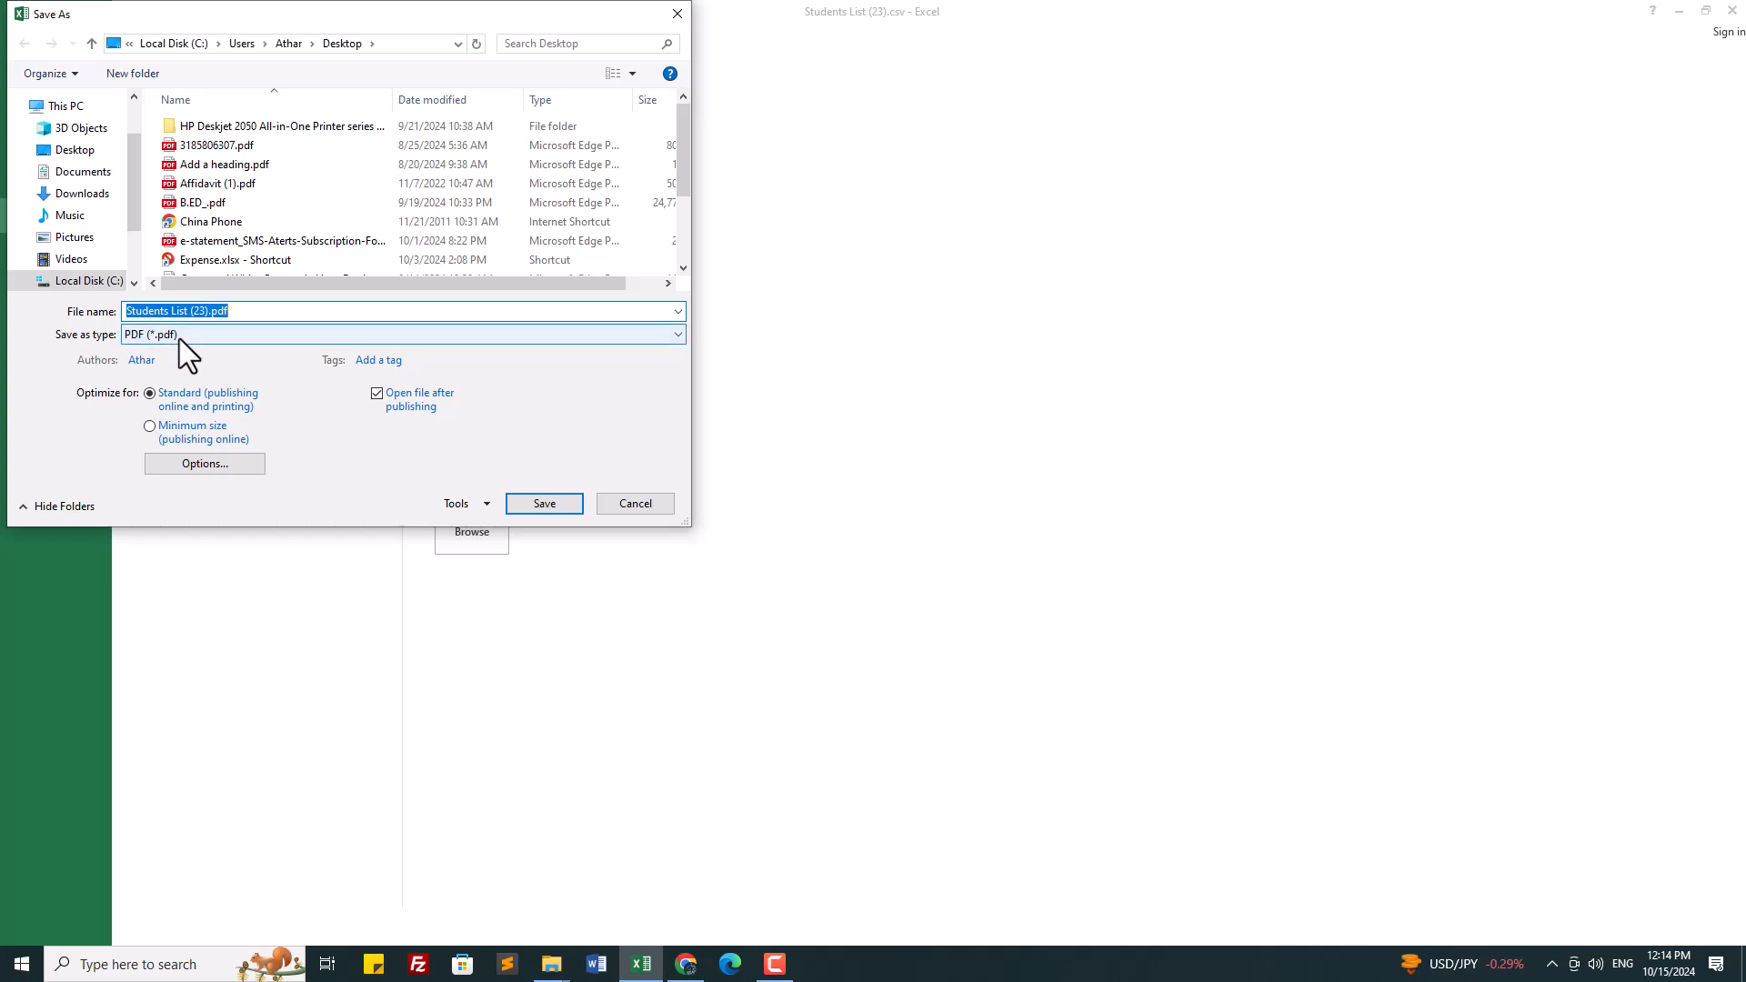
type("thath karam shah")
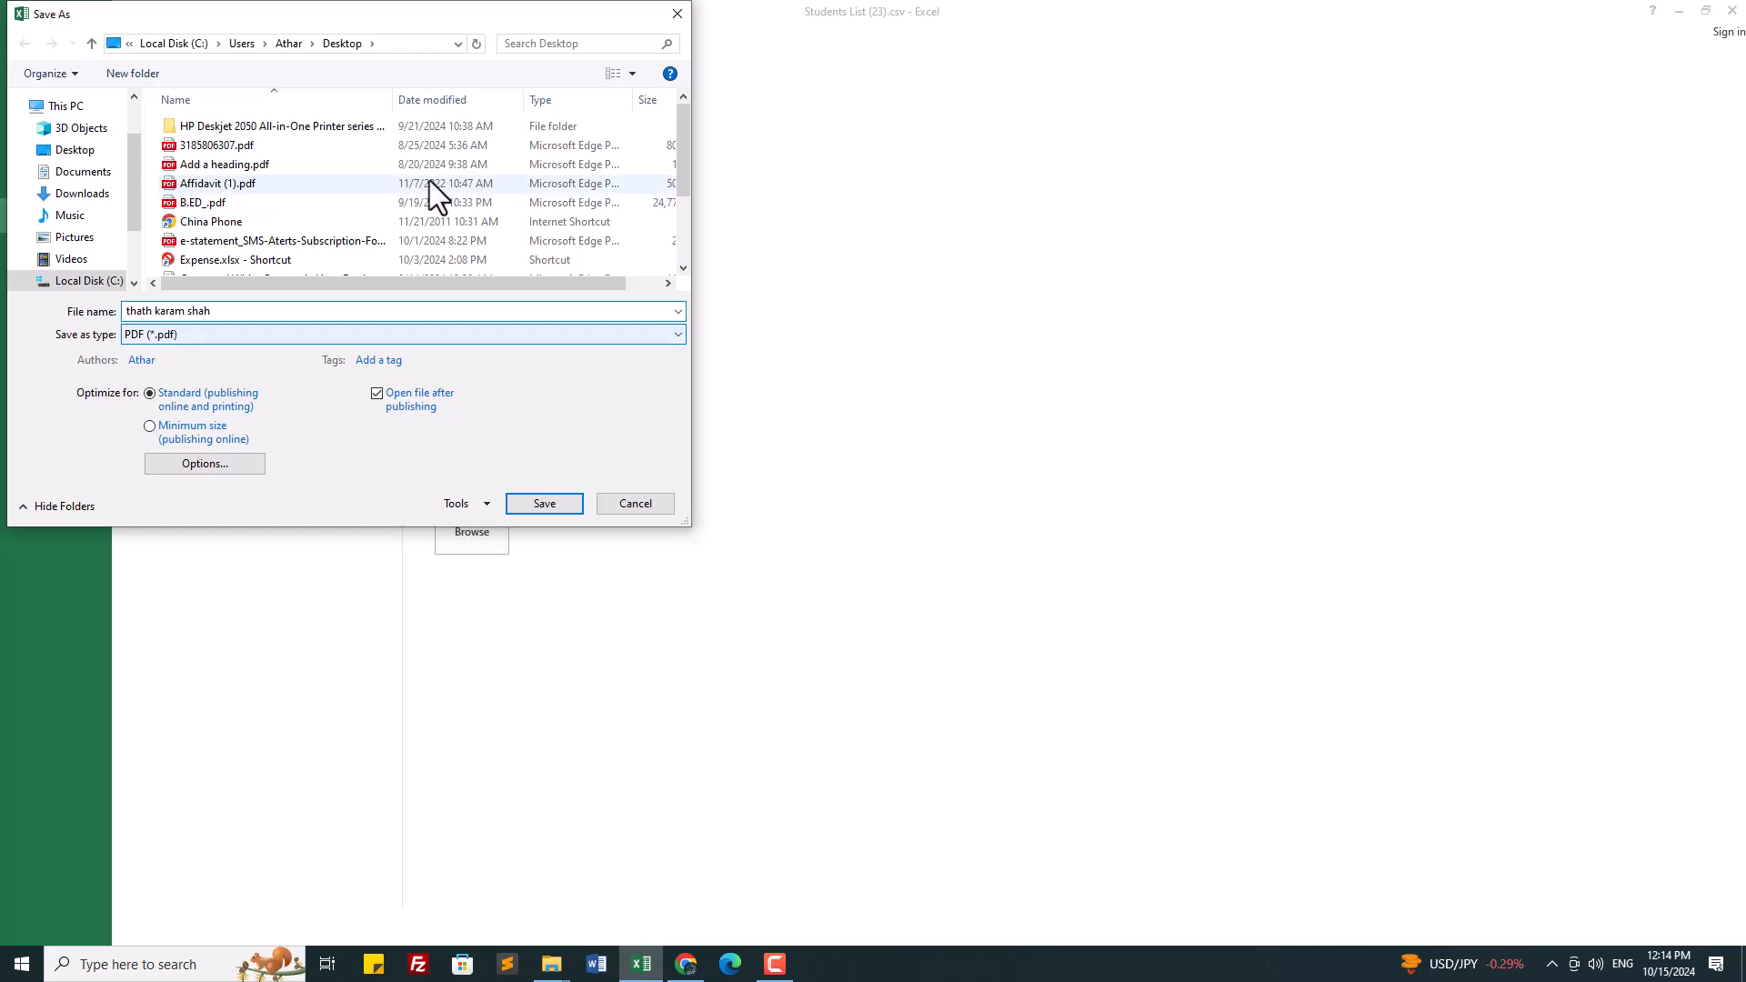
left_click(547, 506)
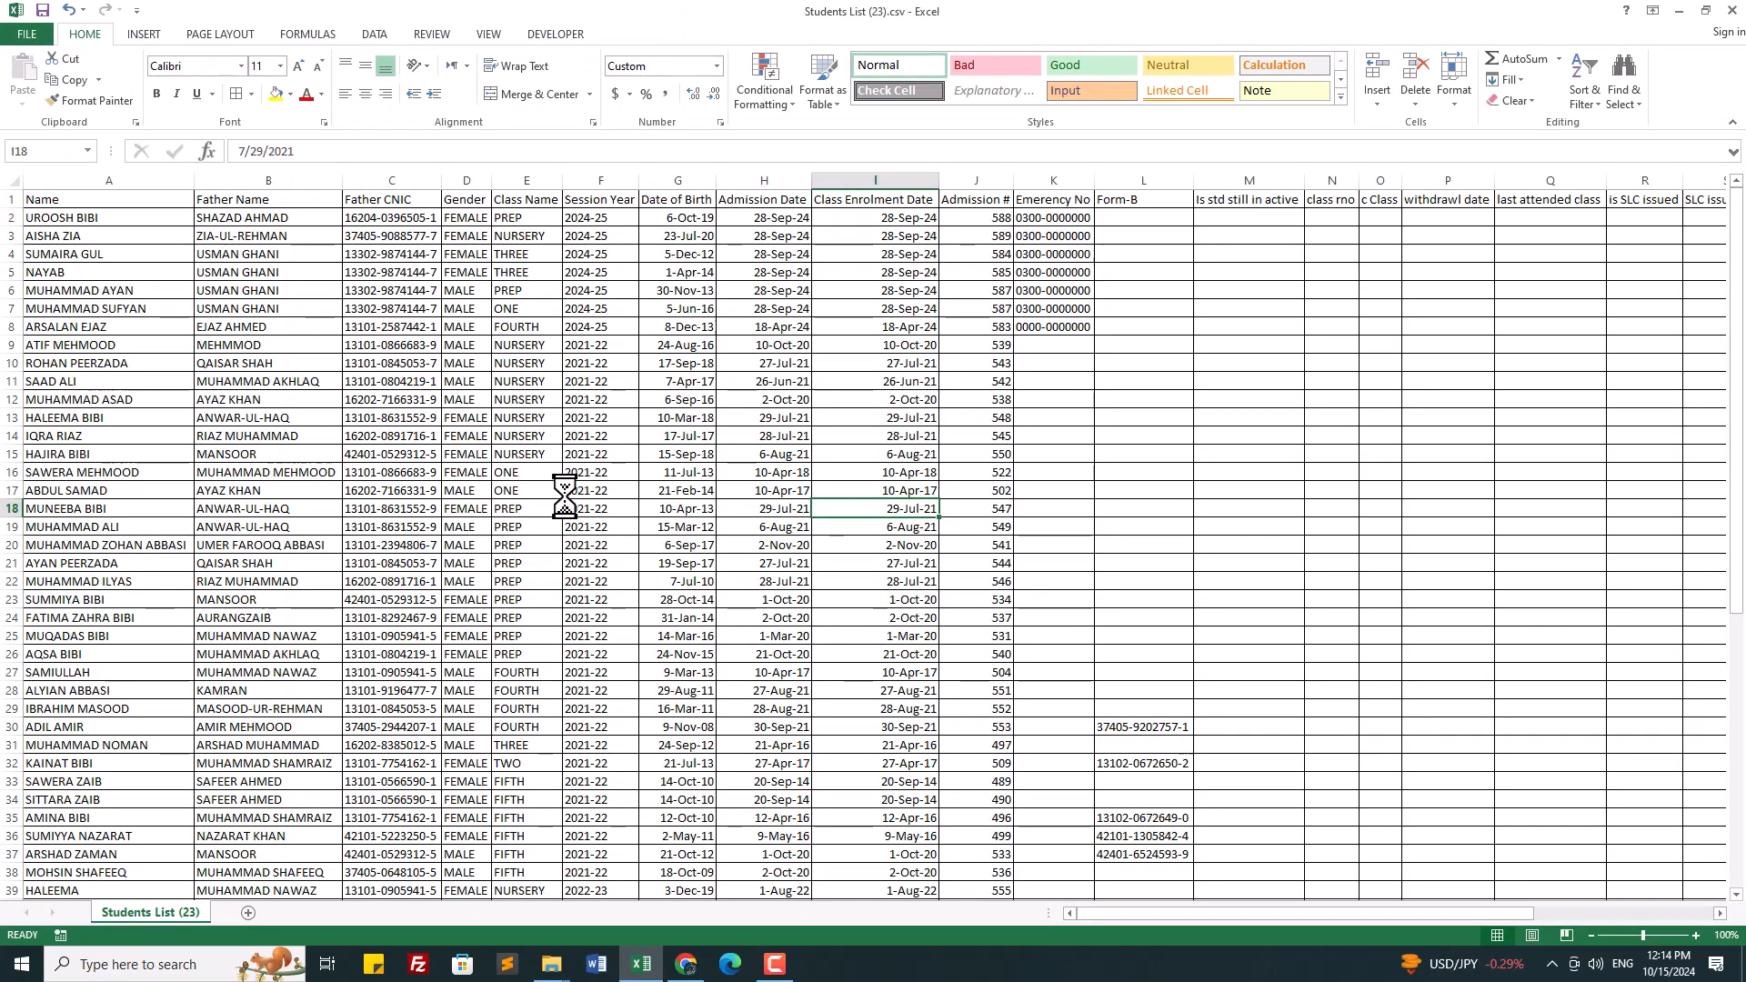
Step: Show the desktop and select the newly saved thath karam shah PDF
key("super+d")
left_click(699, 388)
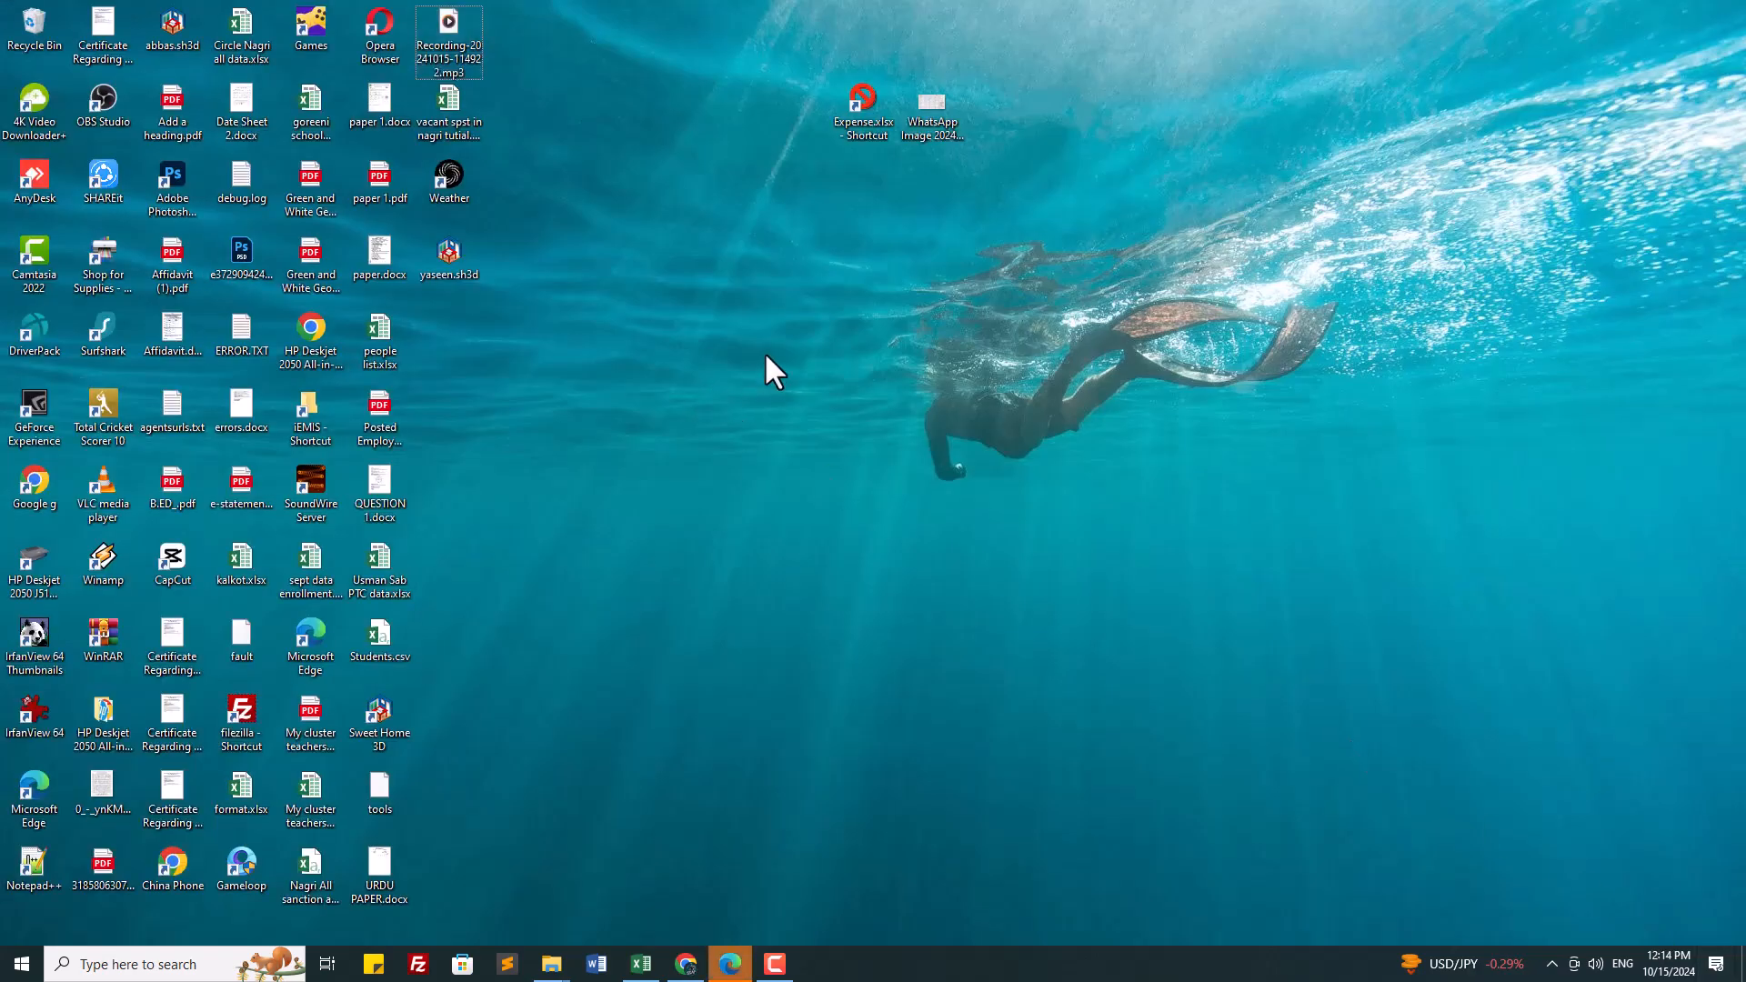
left_click(452, 333)
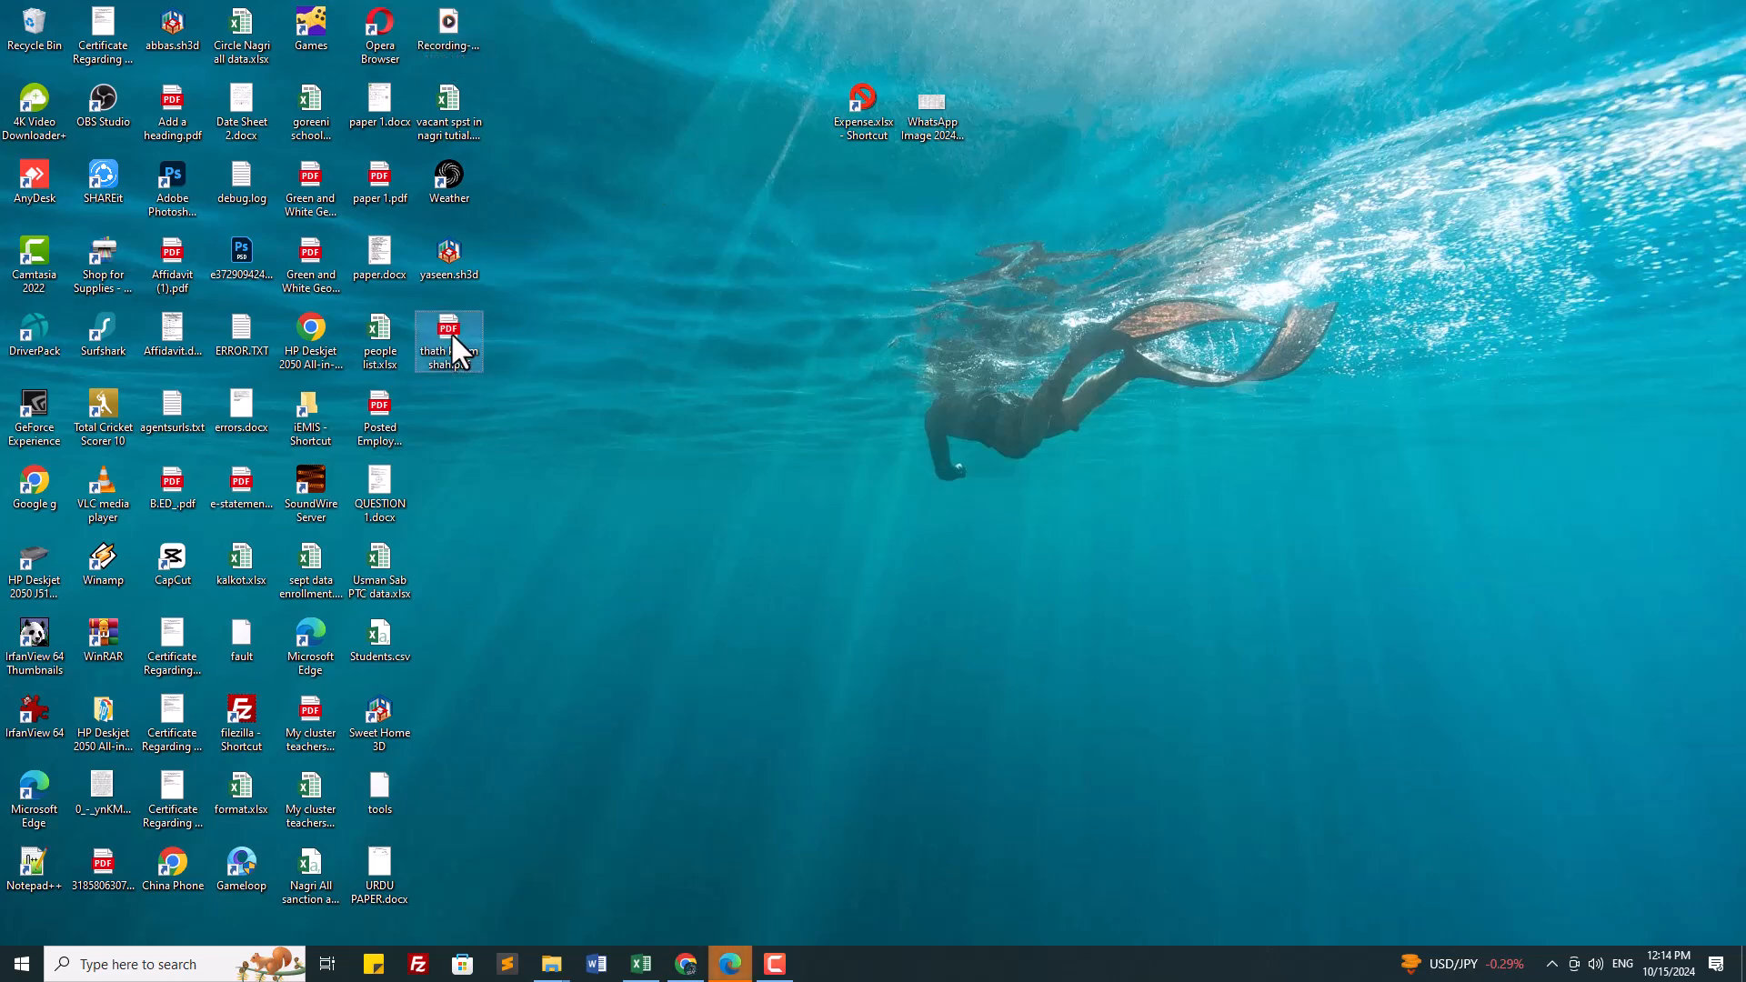
left_click(730, 964)
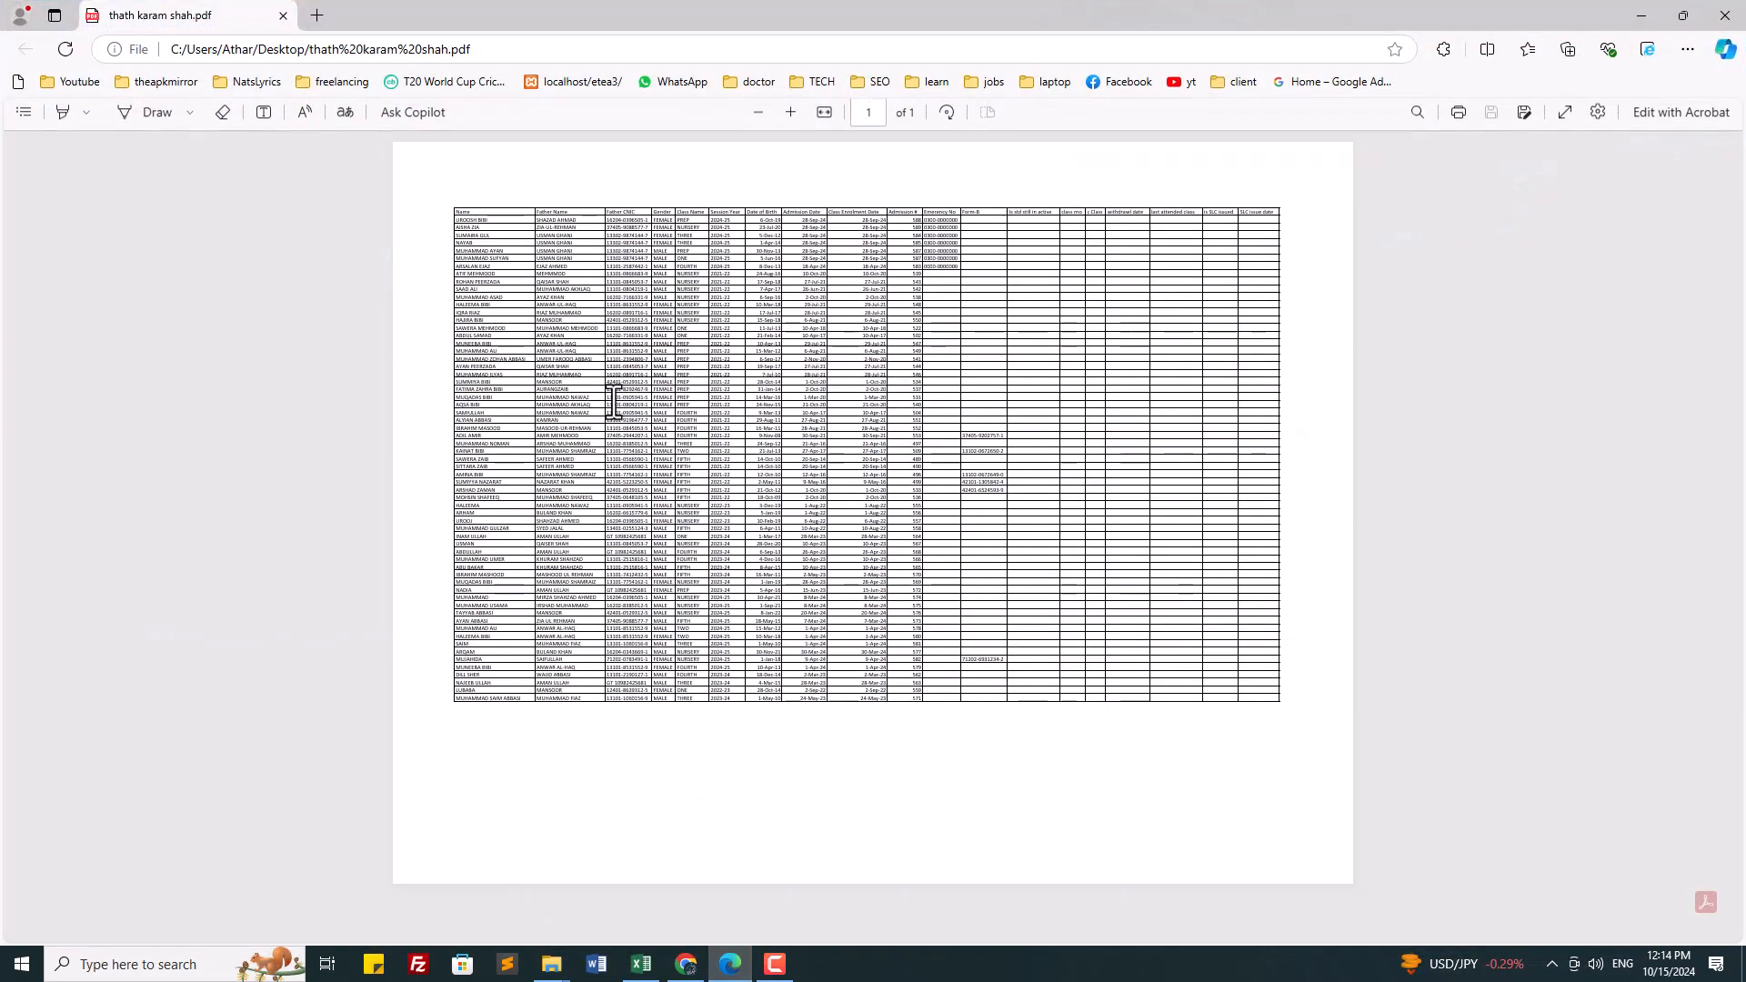
scroll(1029, 614, "up", 5, "ctrl")
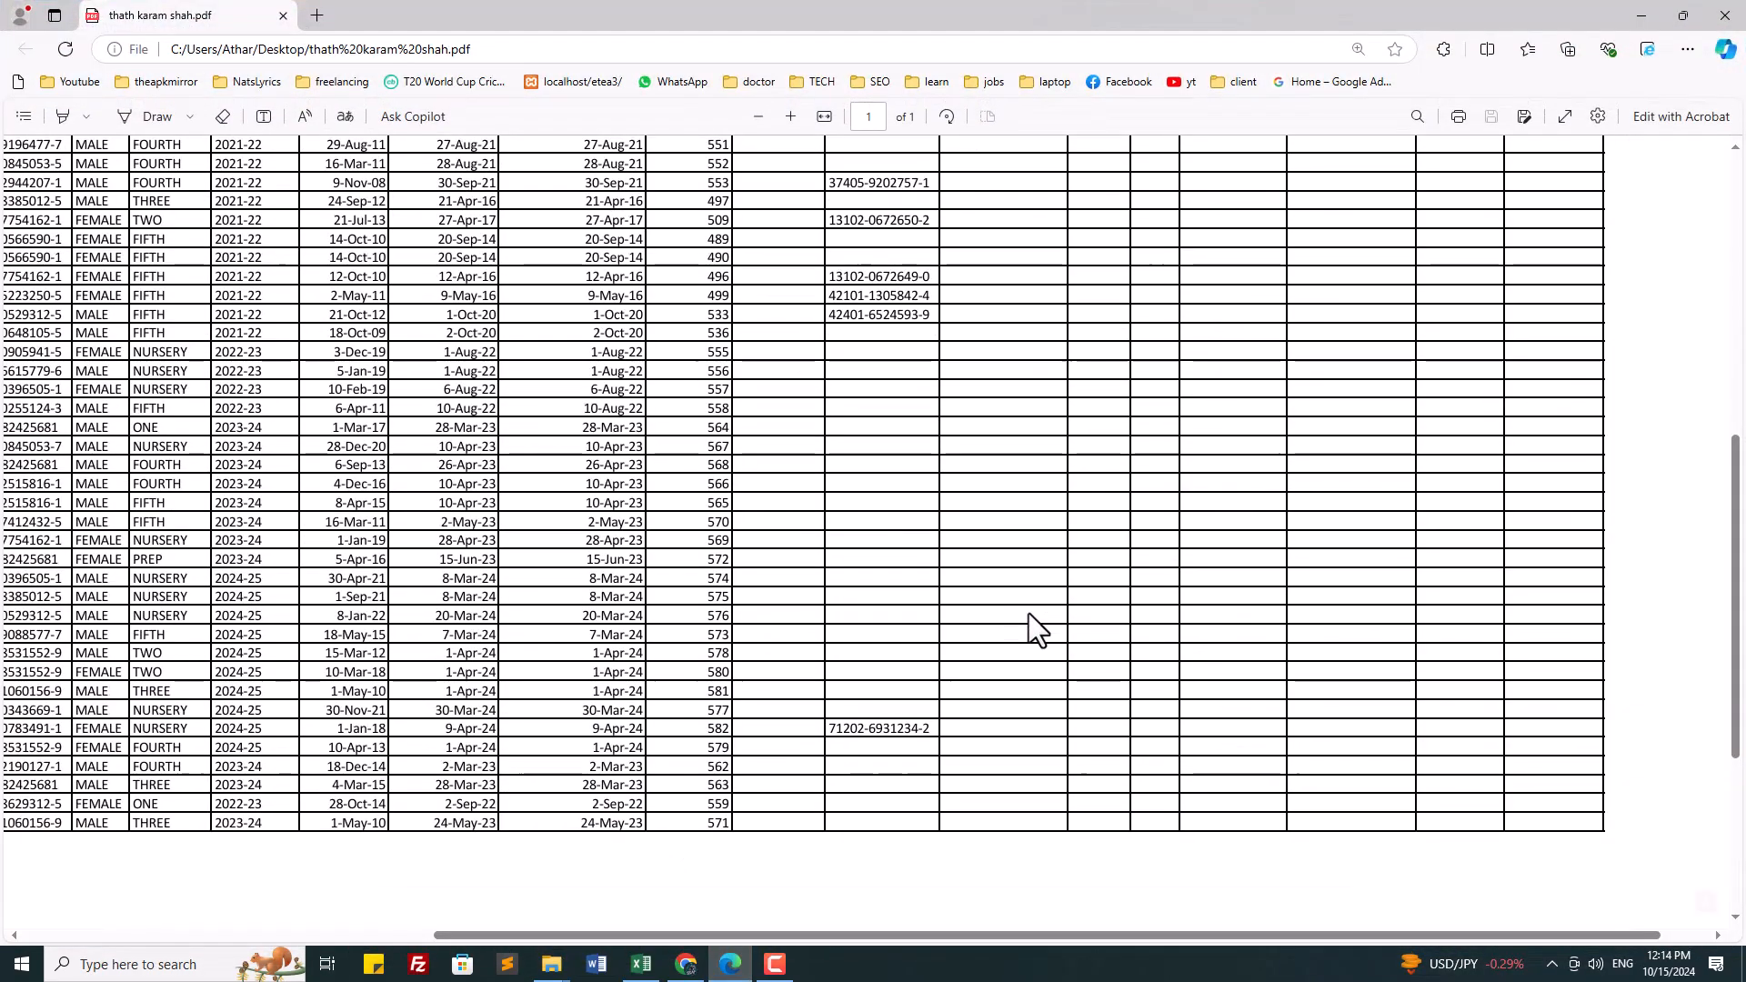
scroll(1028, 613, "down", 2, "ctrl")
scroll(1029, 613, "up", 5)
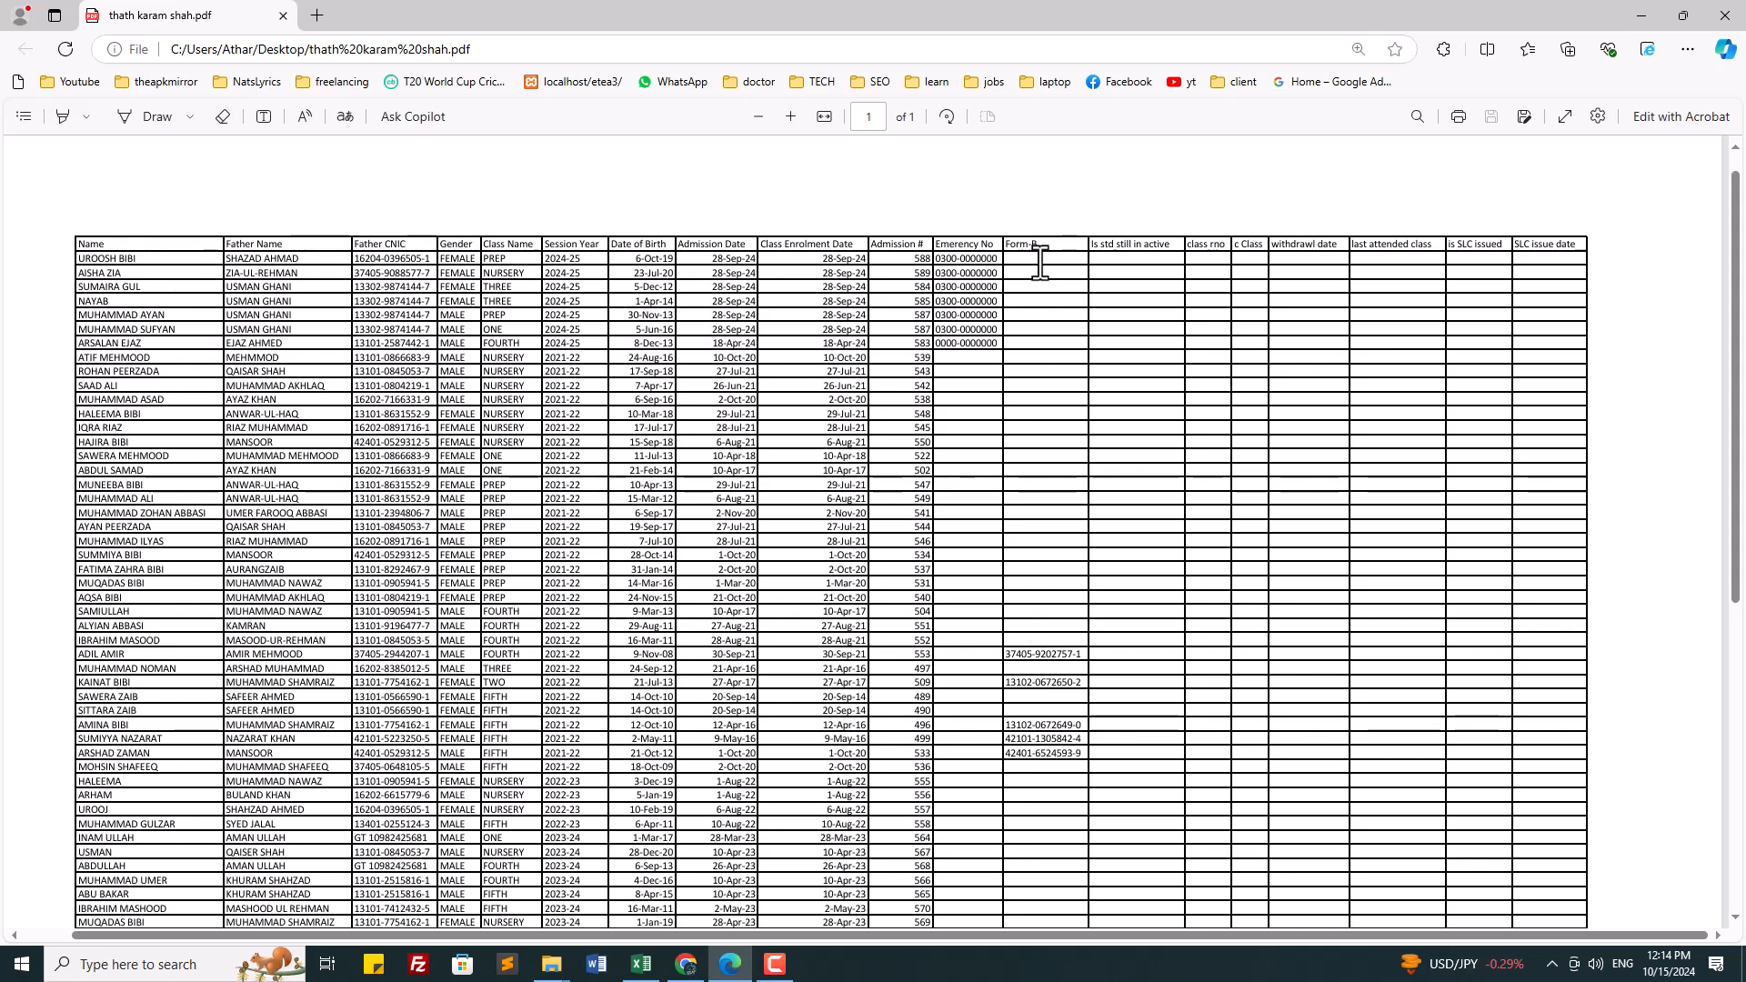
left_click_drag(1041, 261, 1048, 330)
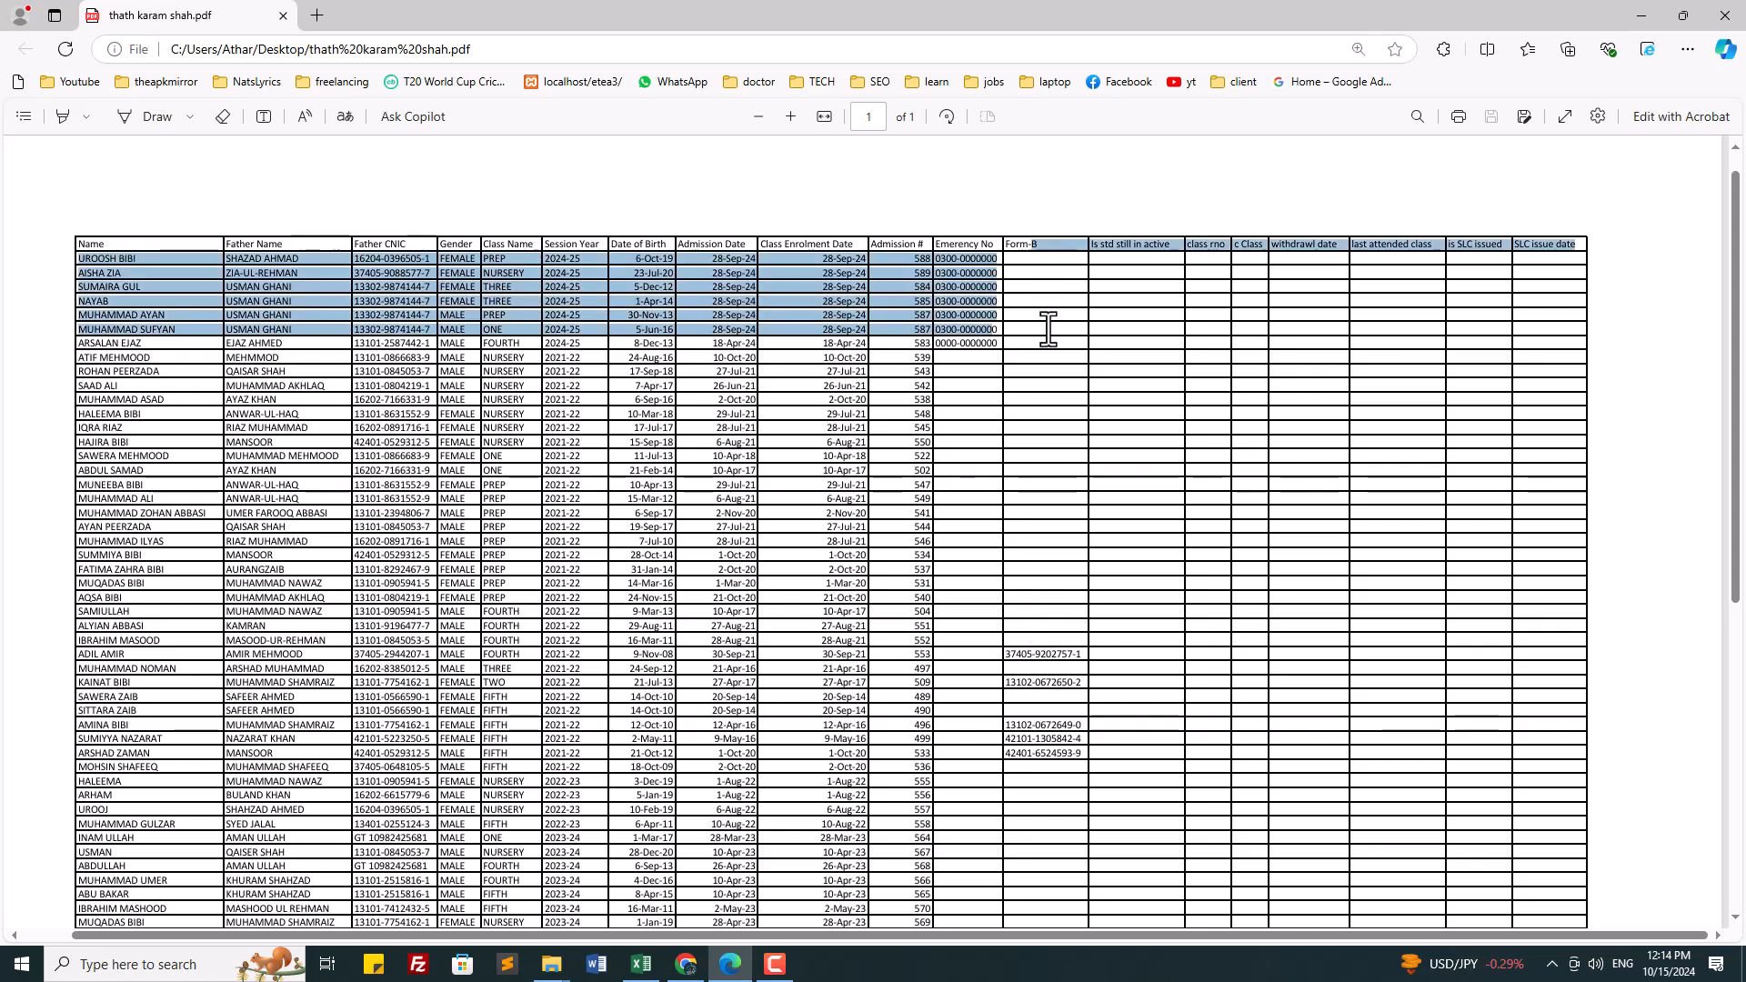
left_click(1069, 272)
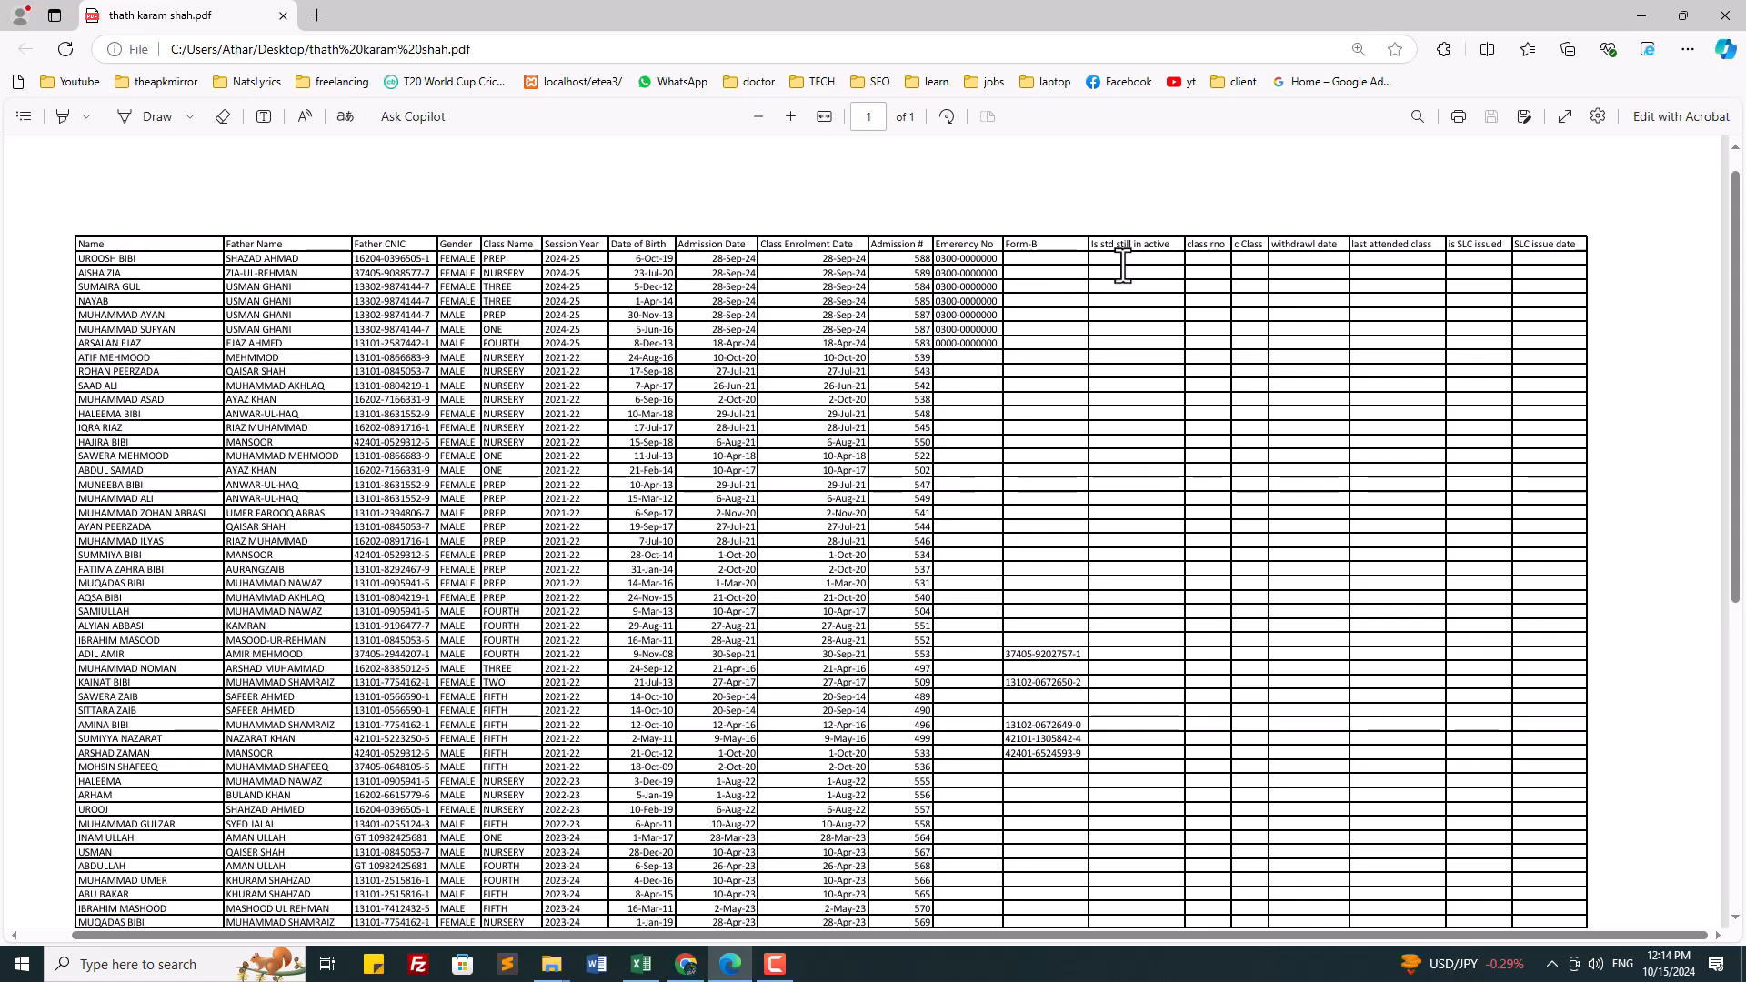
left_click_drag(1125, 265, 1139, 296)
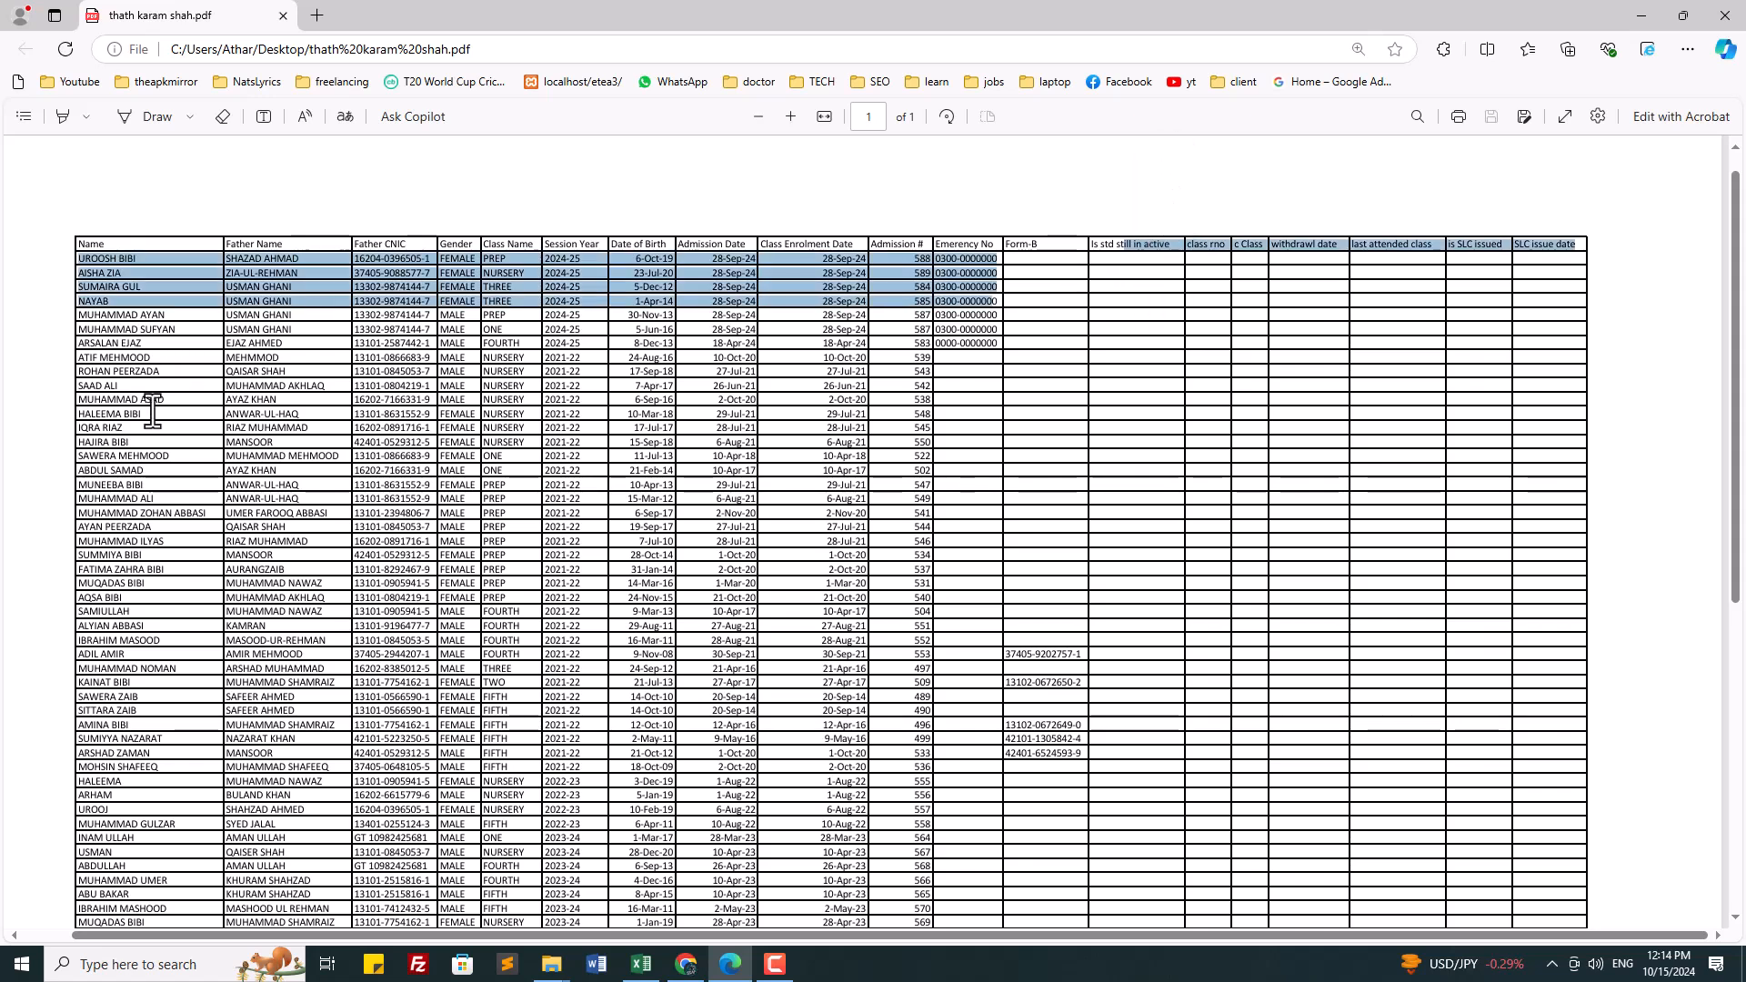
left_click_drag(125, 455, 1145, 459)
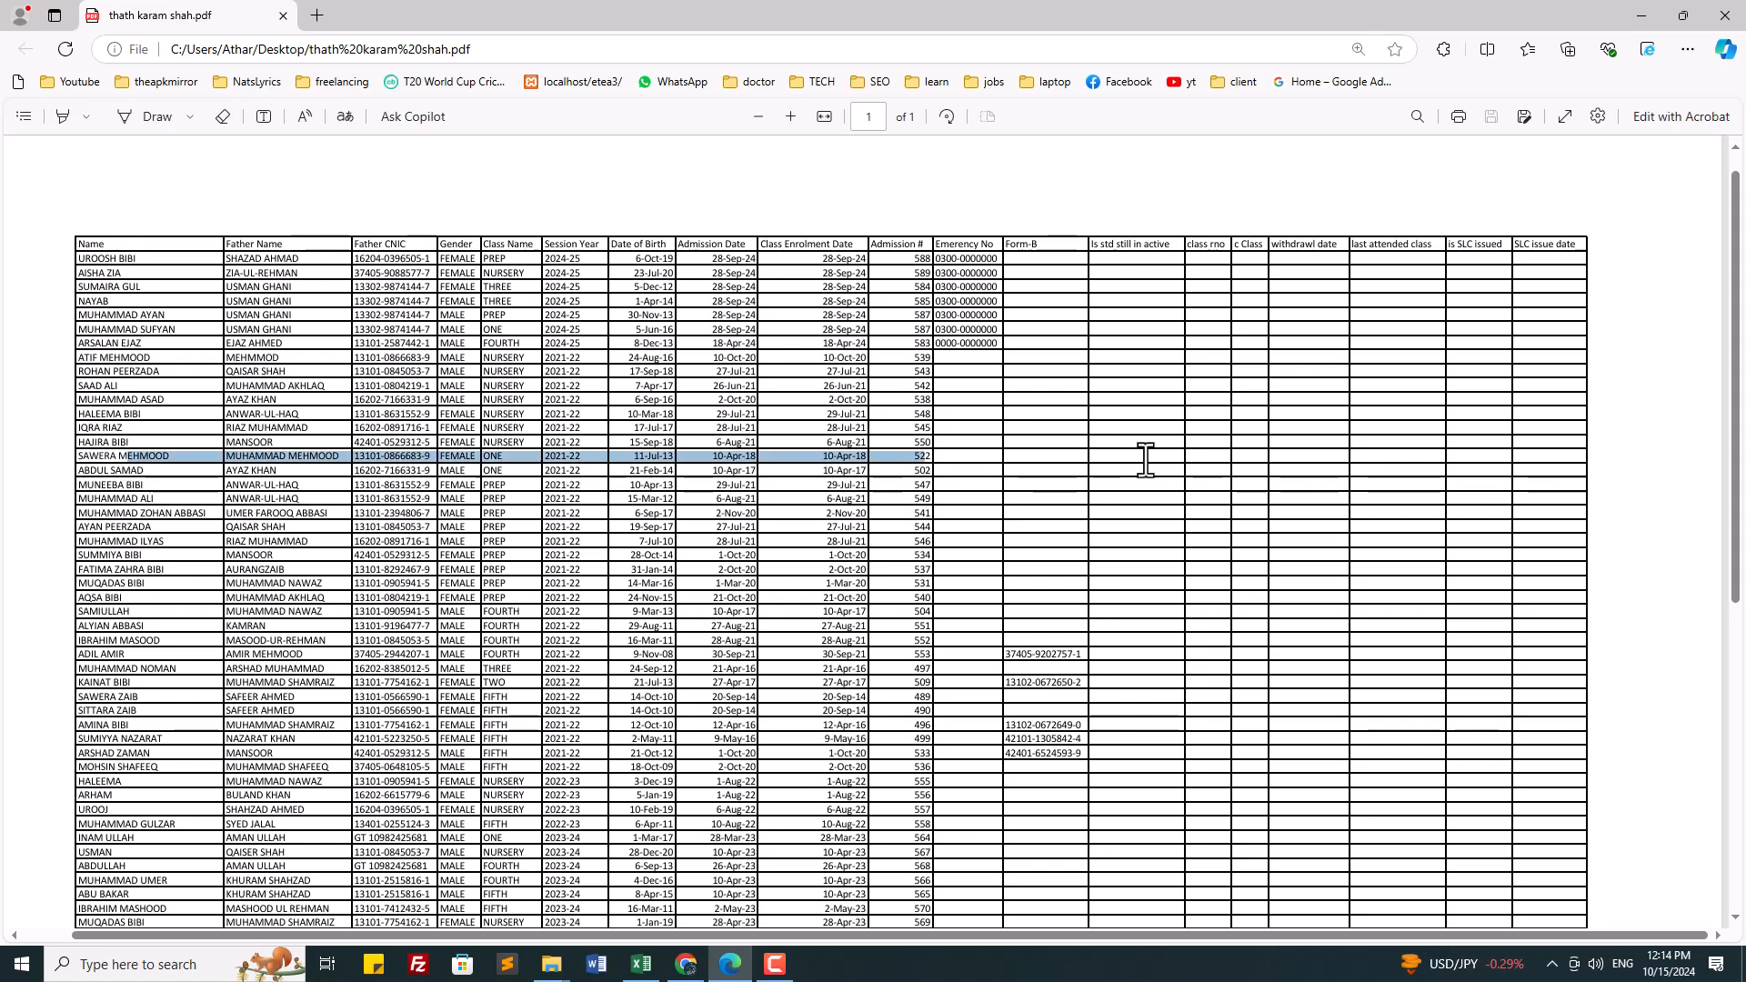
Step: Select part of the withdrawl date header in the PDF, then switch back to Excel
left_click(1148, 461)
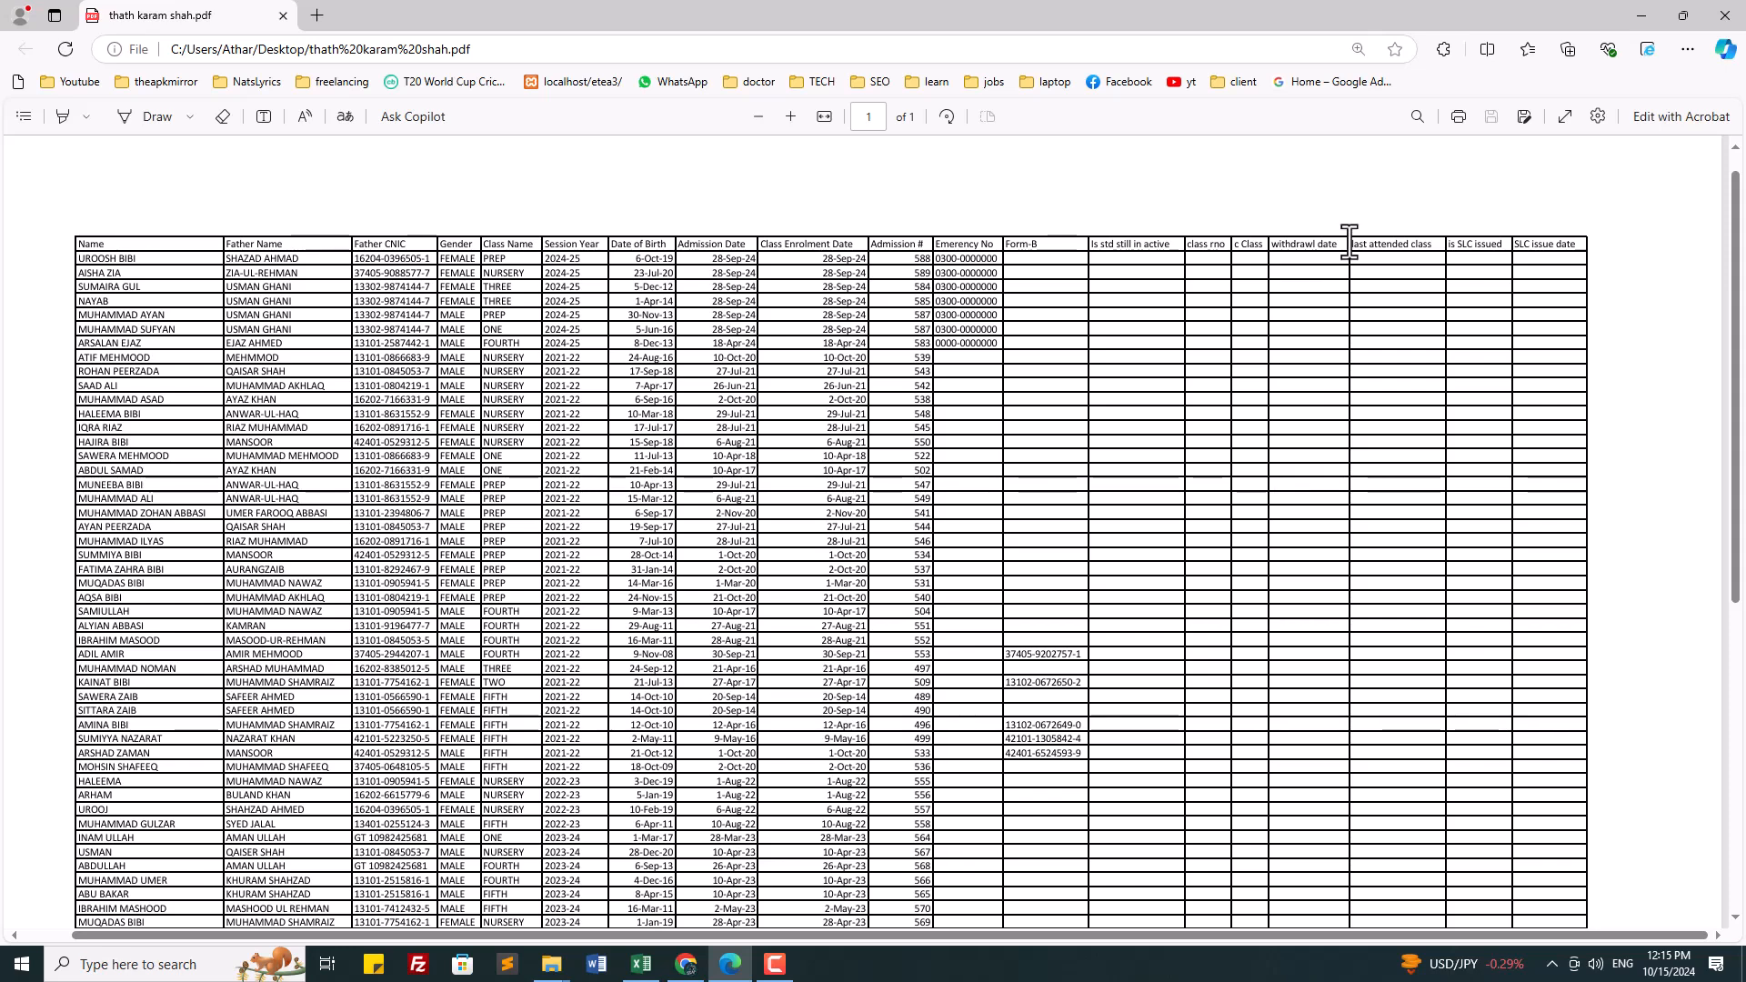
left_click_drag(1329, 243, 1325, 255)
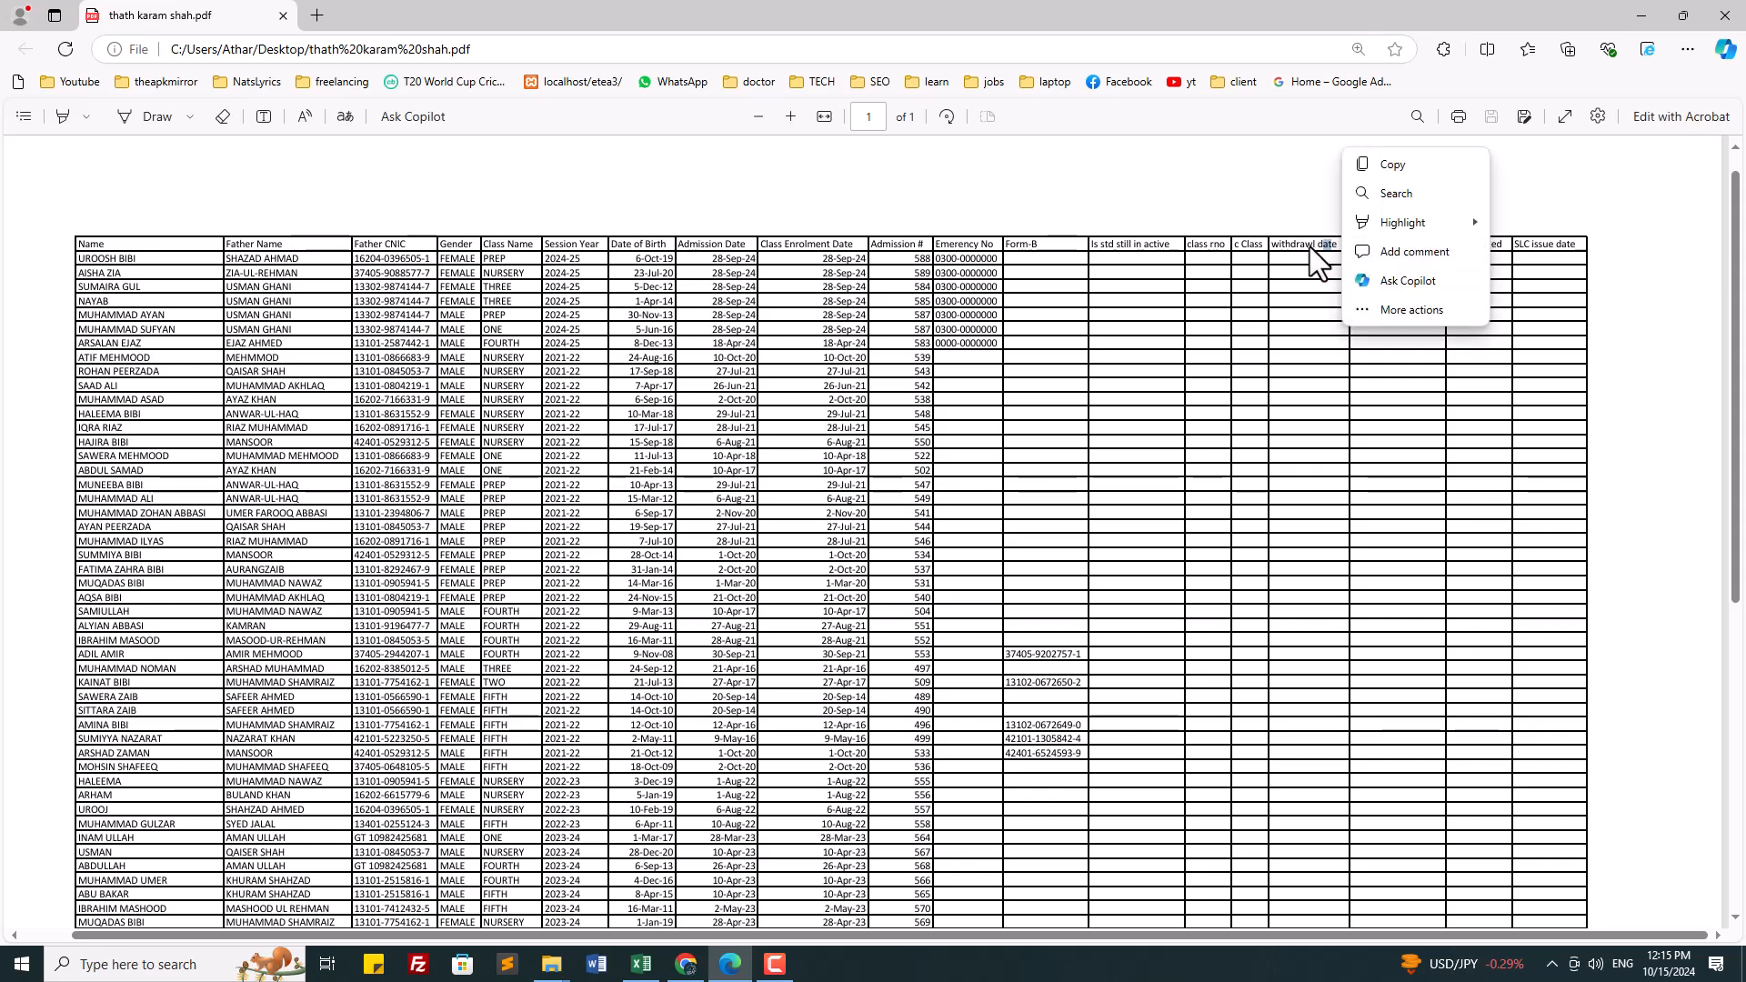
left_click(641, 964)
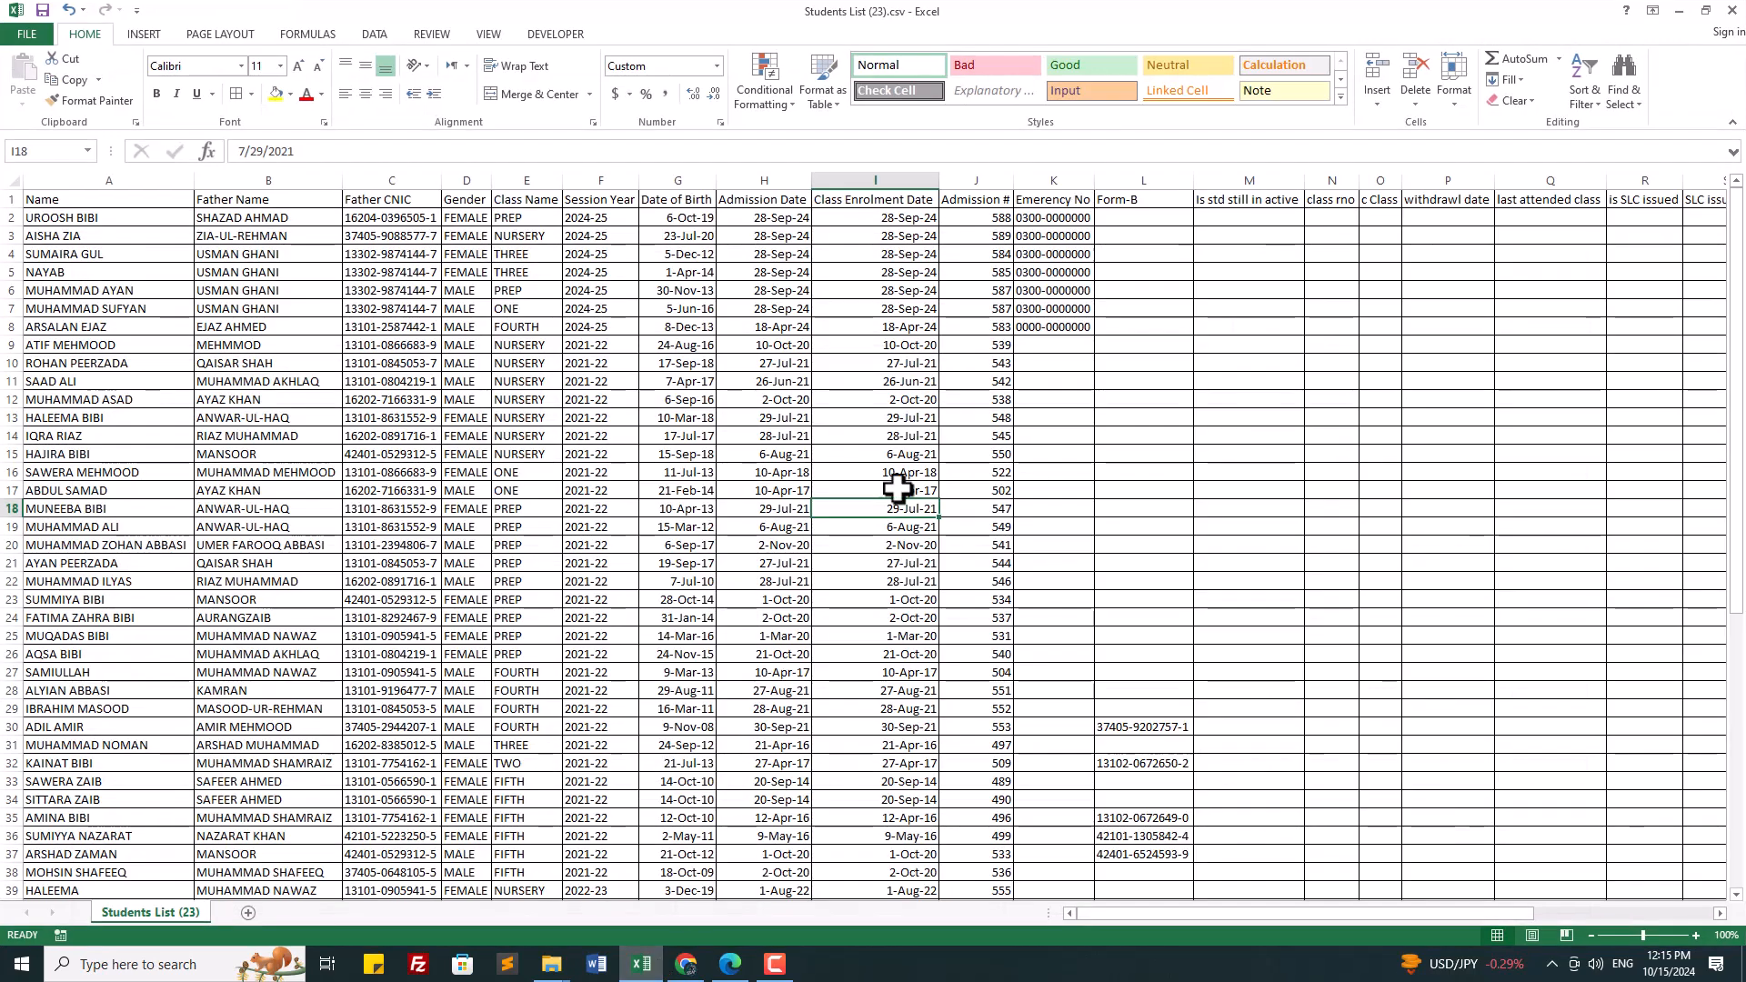
Step: Insert a new column P headed 'With drawl' before the withdrawl date column
right_click(1346, 179)
key("Escape")
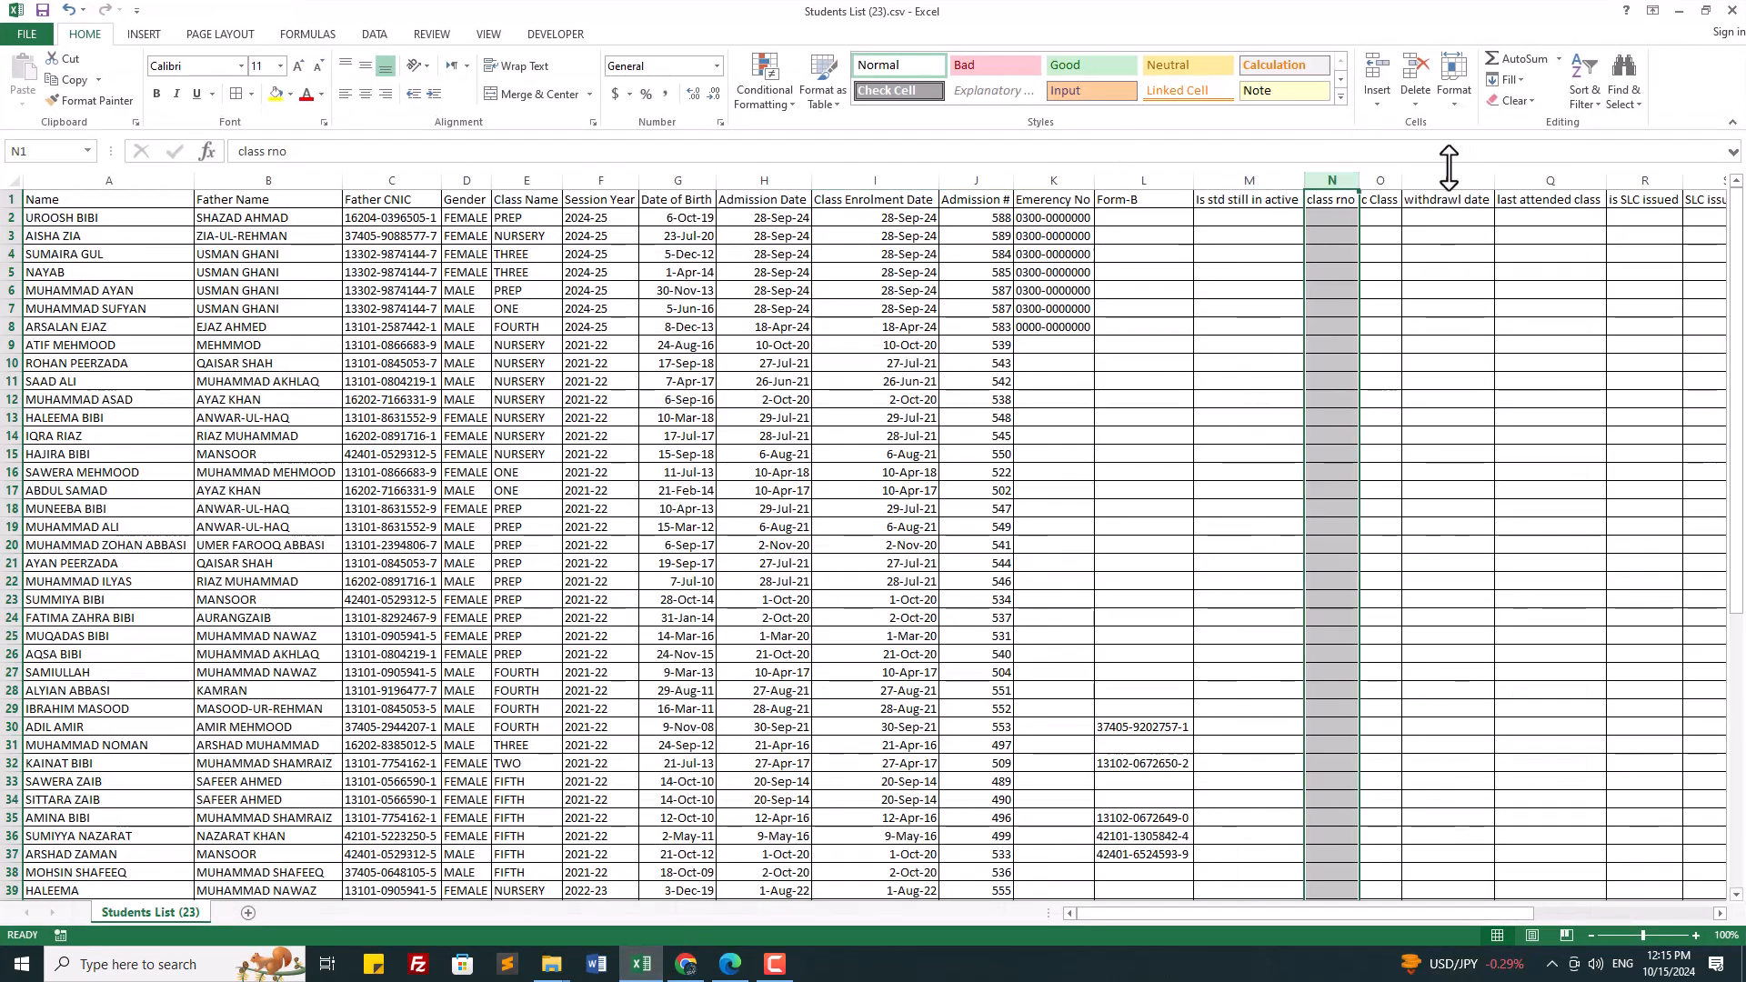
right_click(1426, 181)
left_click(1469, 303)
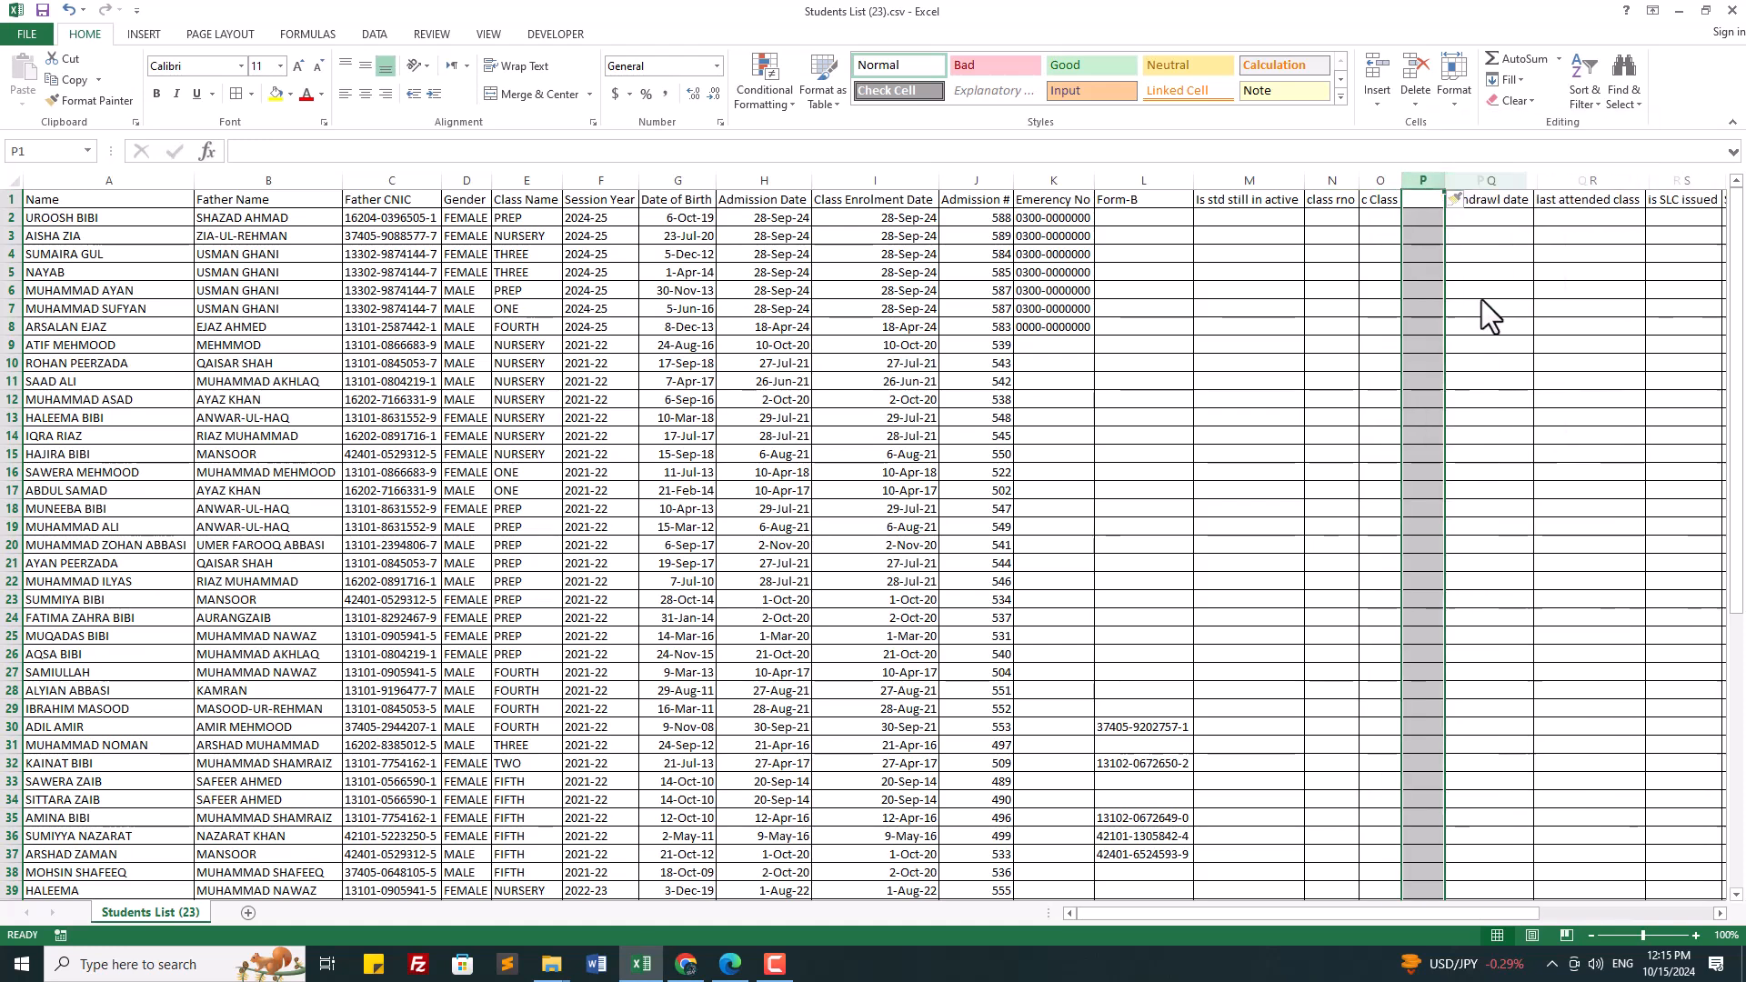
left_click(1418, 199)
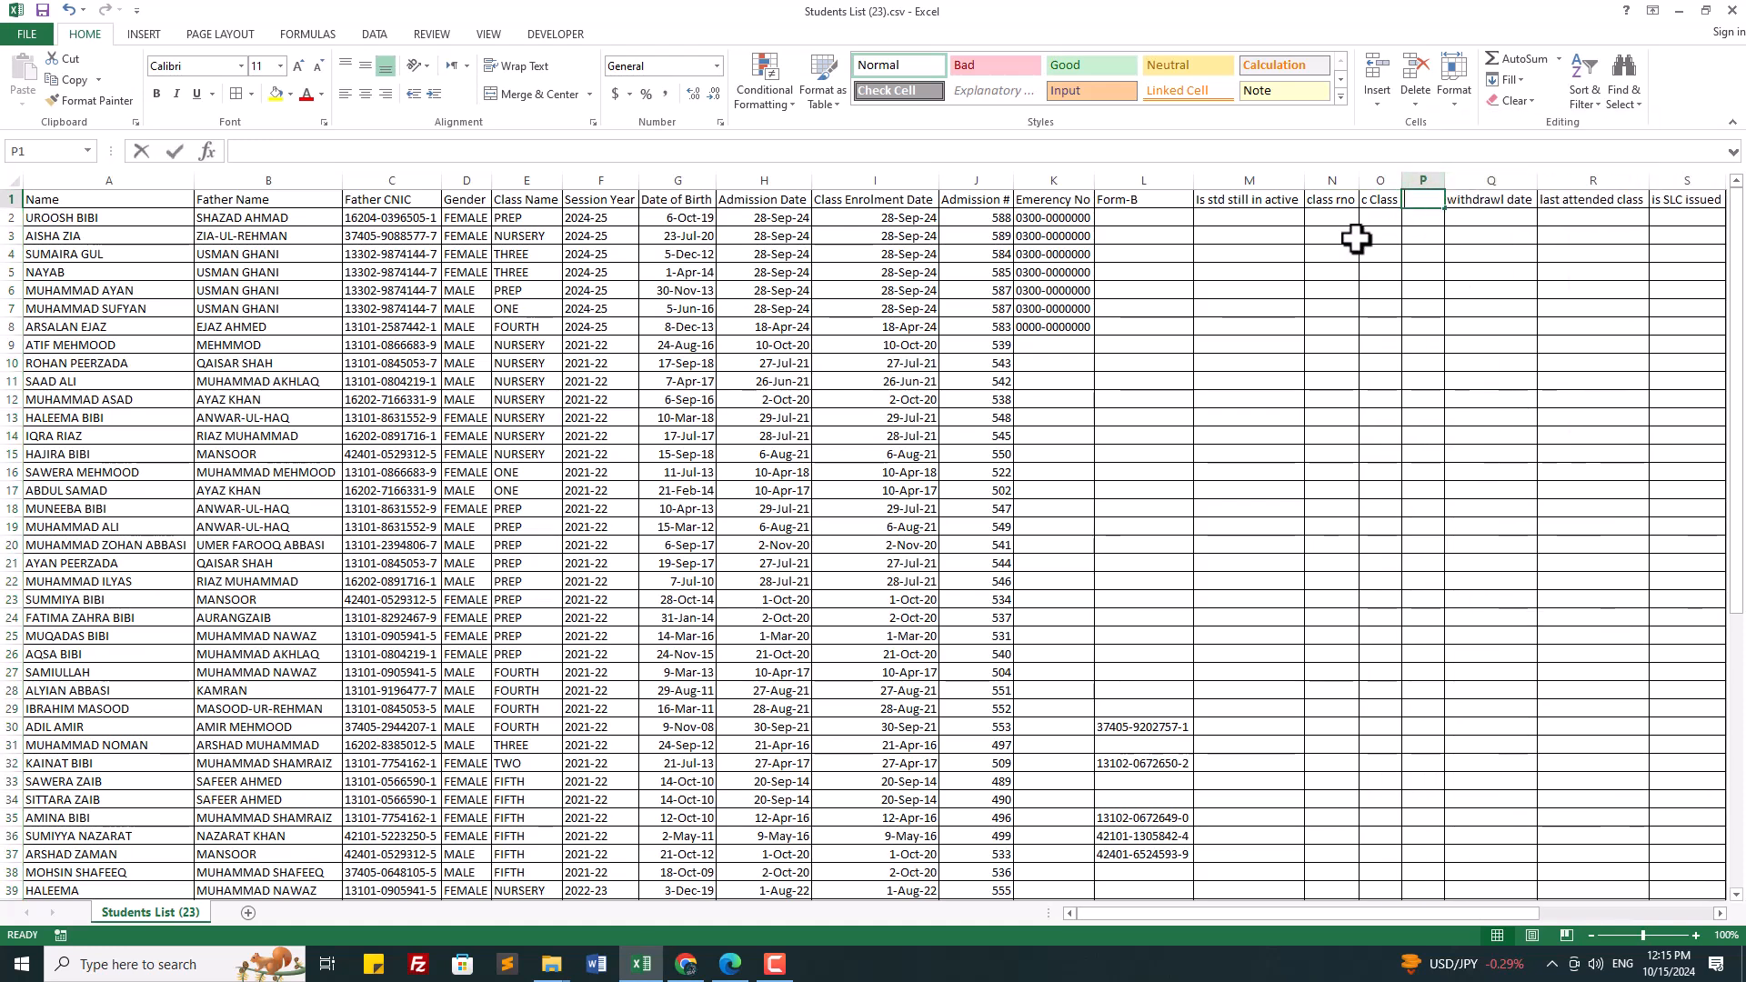
type("With draw")
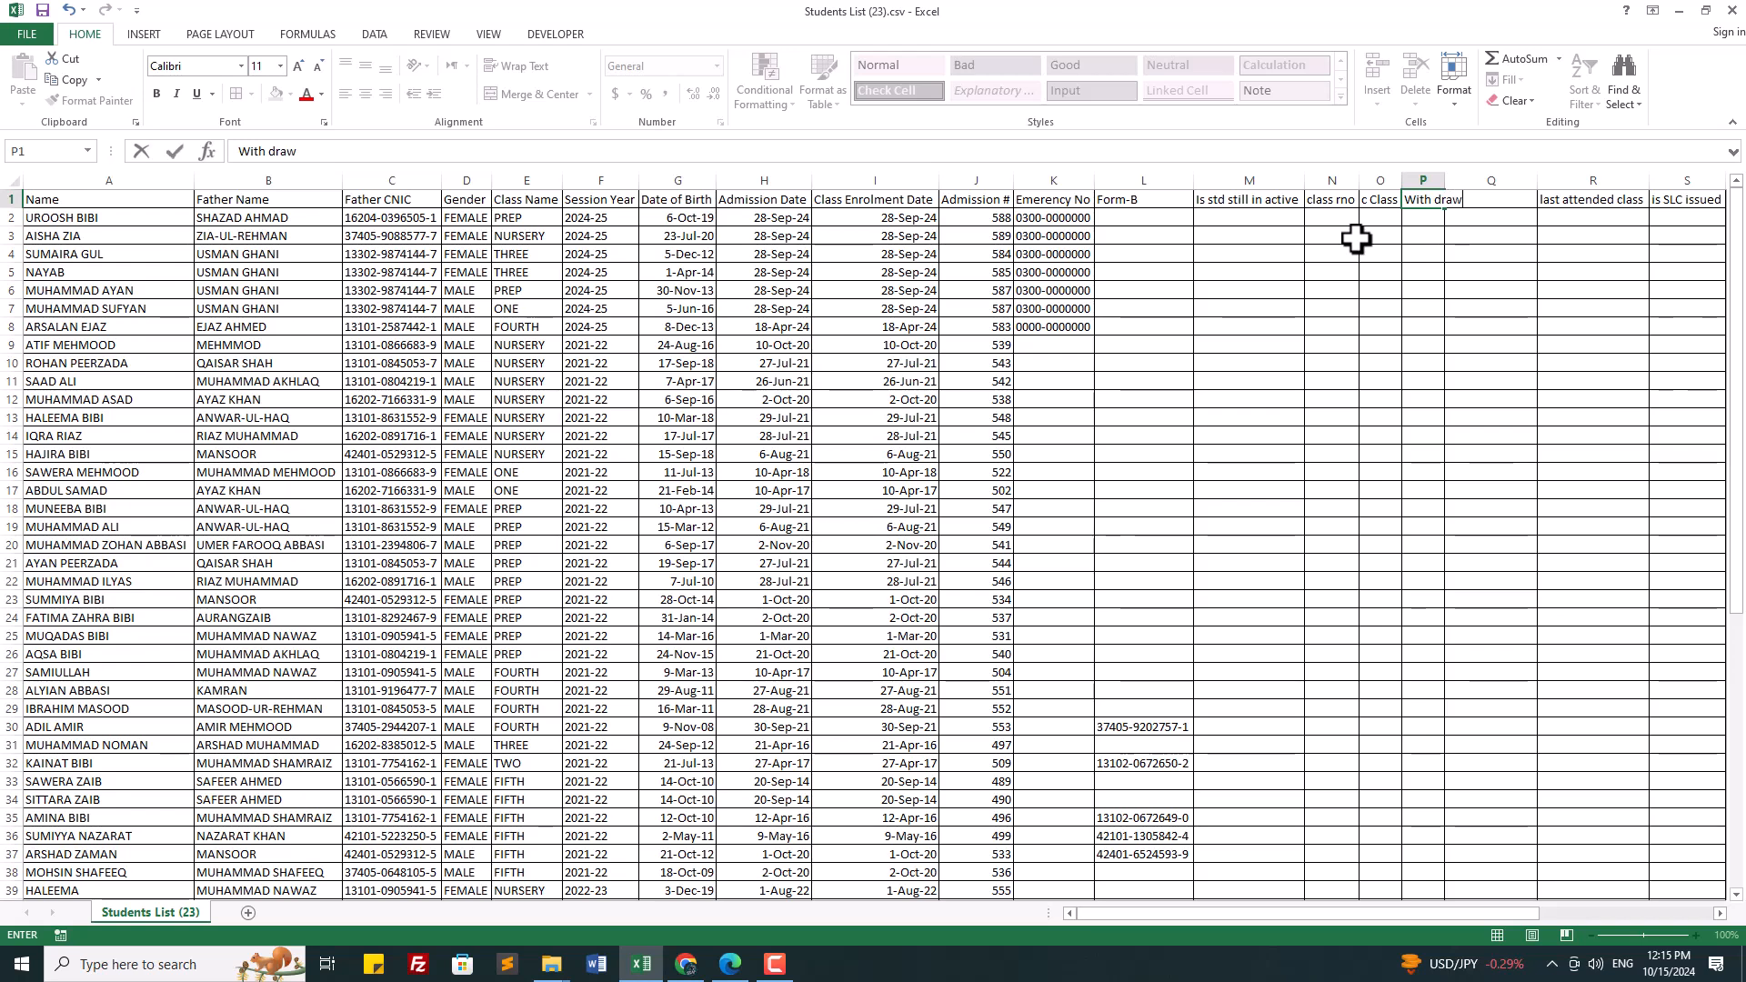
type("l")
key("Return")
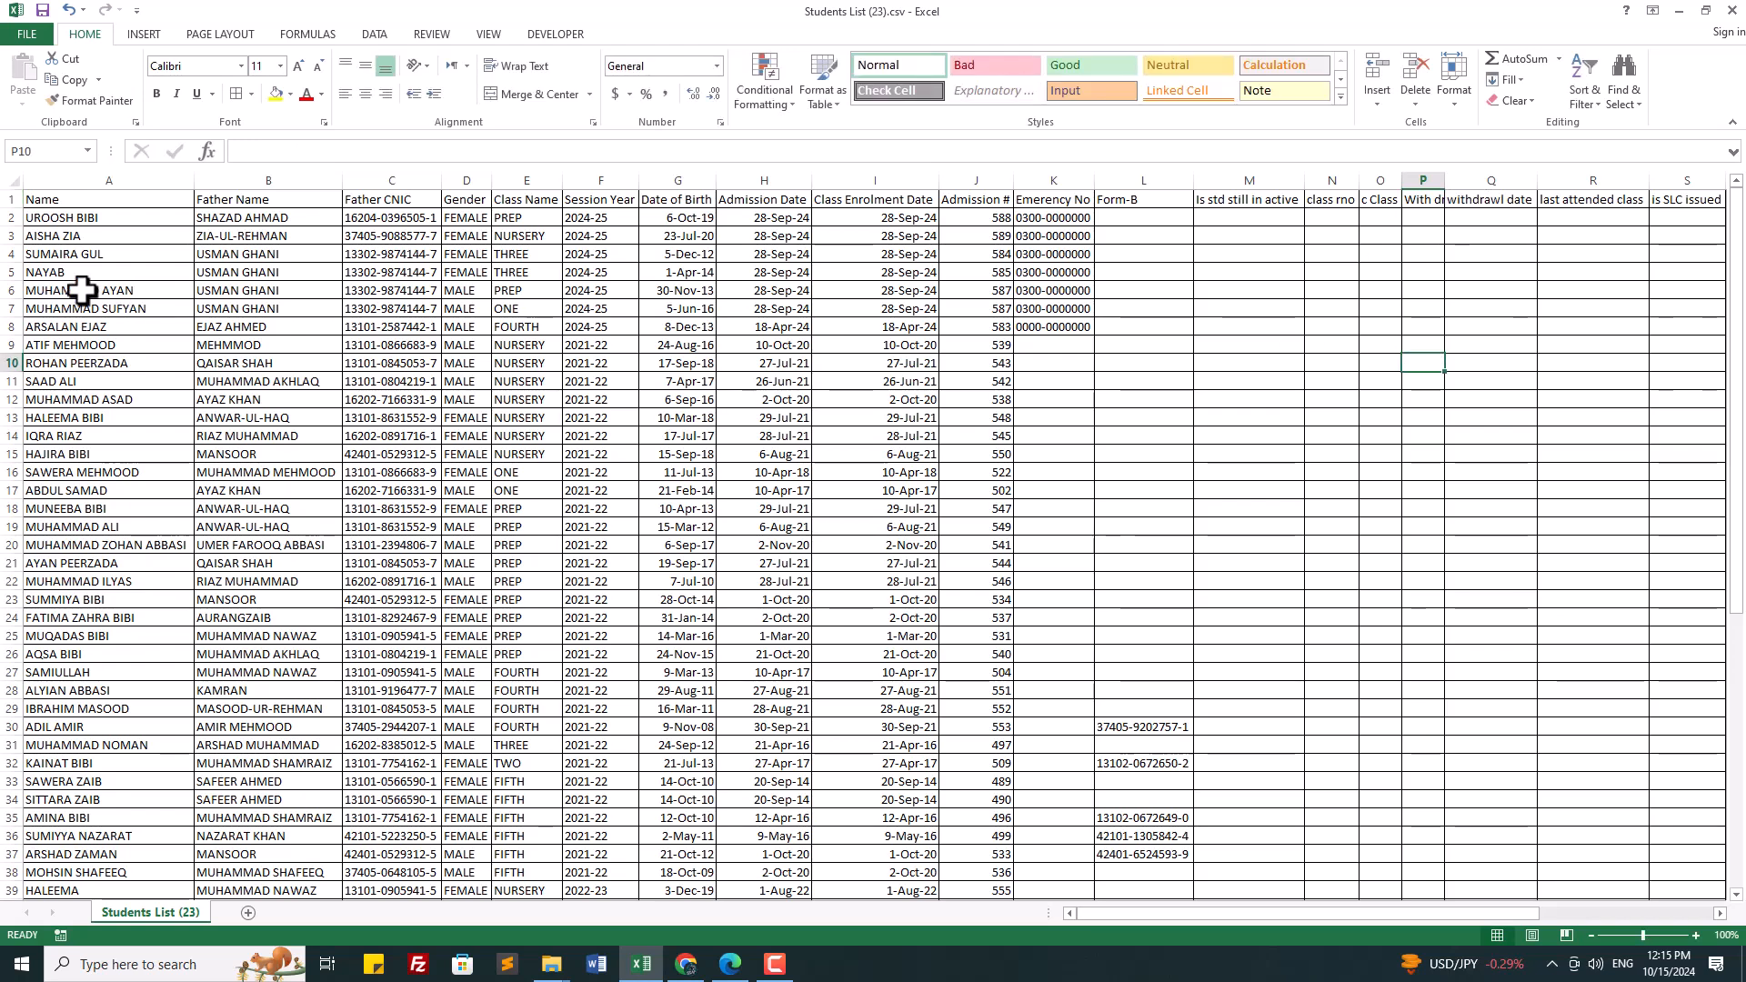
Step: Autofit all column widths, save the file keeping CSV format, and return to the PDF
left_click(12, 178)
double_click(194, 178)
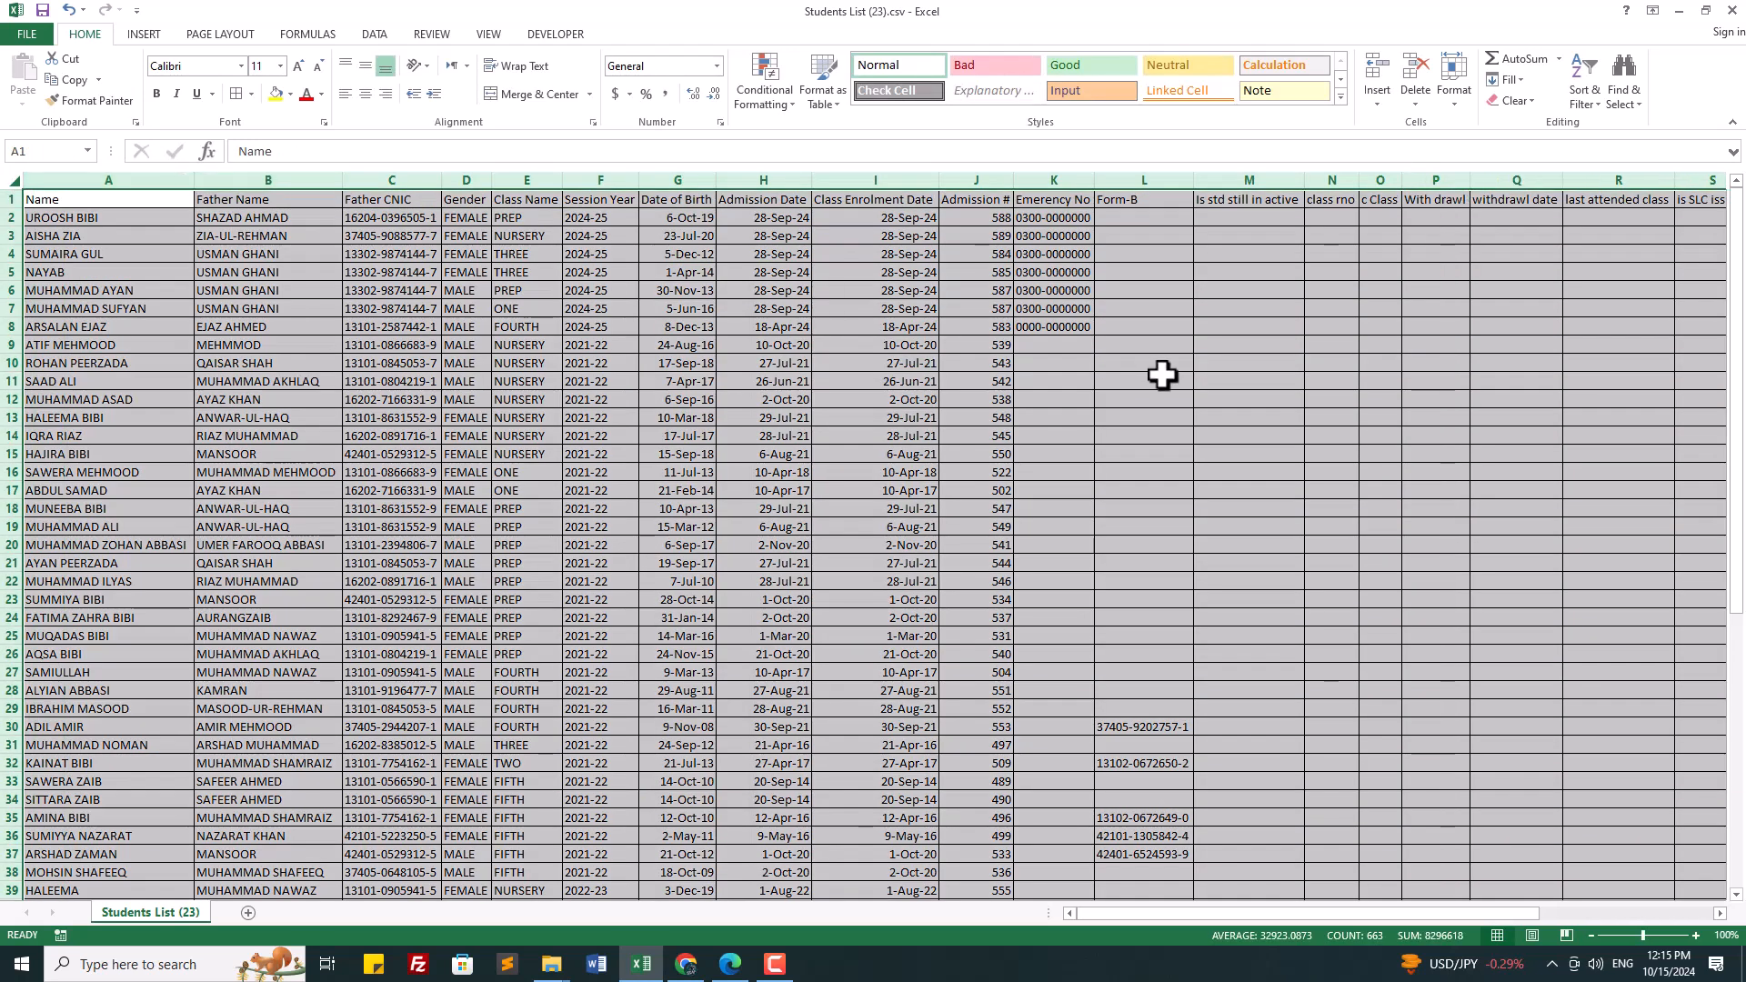
left_click(1248, 381)
left_click(1440, 221)
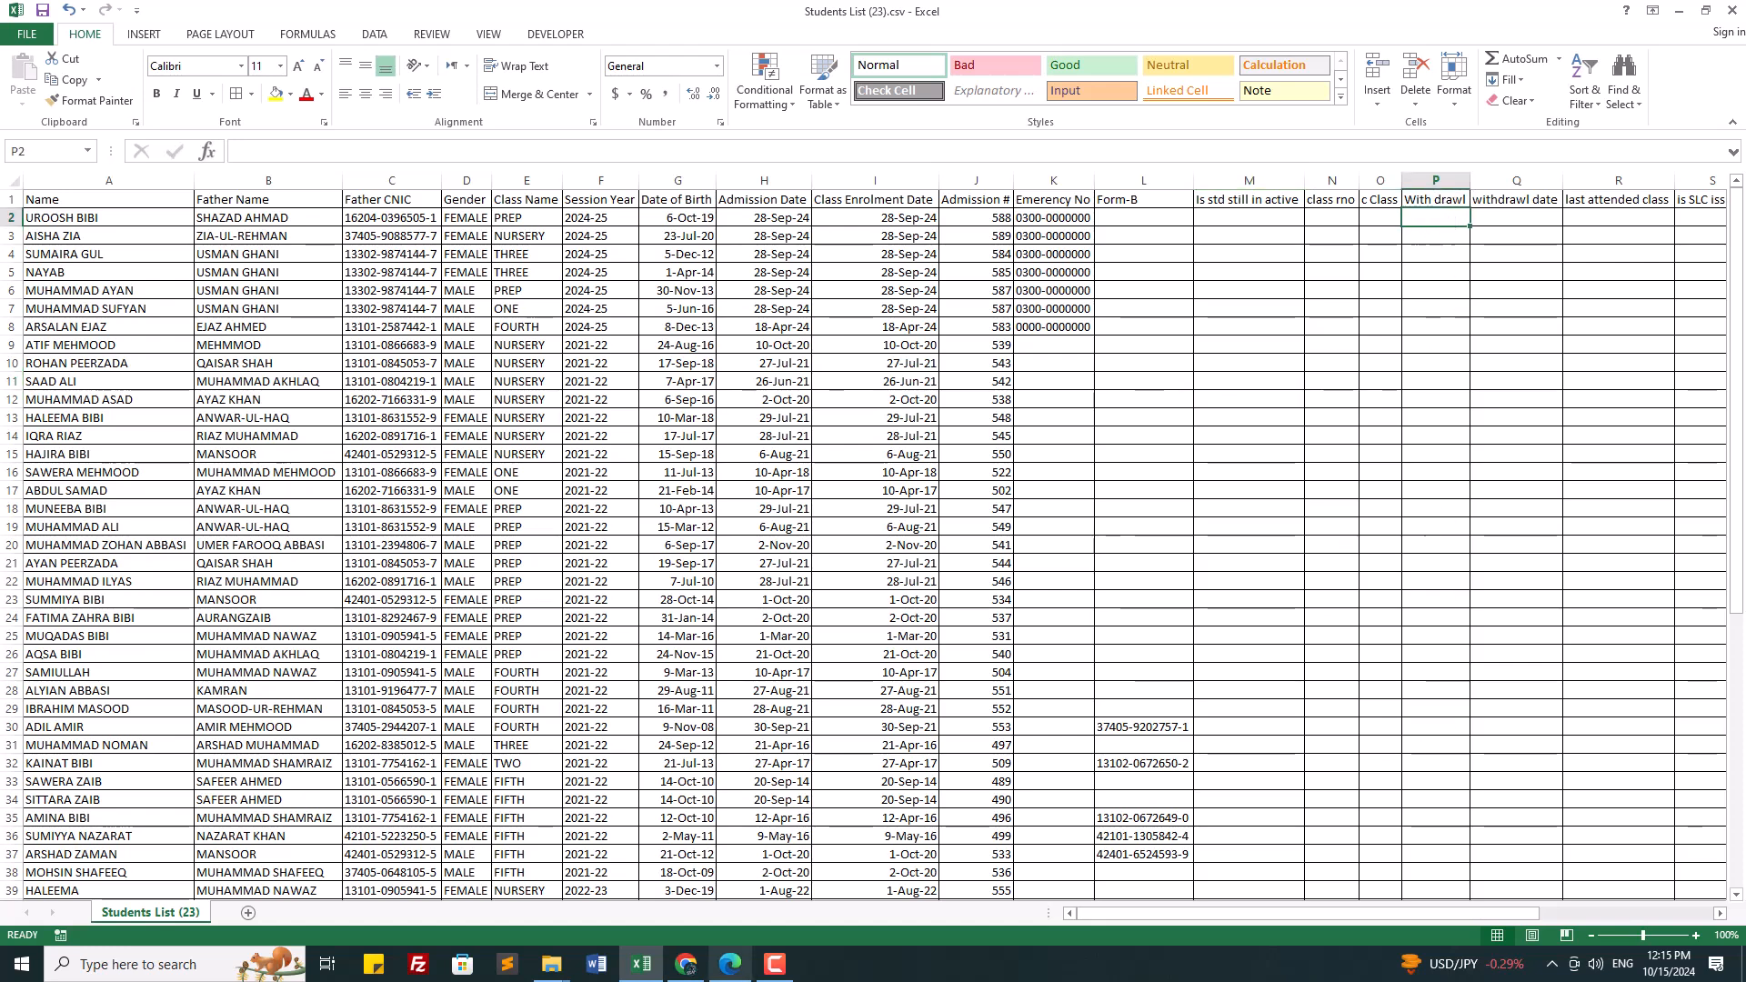
left_click(1321, 458)
key("ctrl+s")
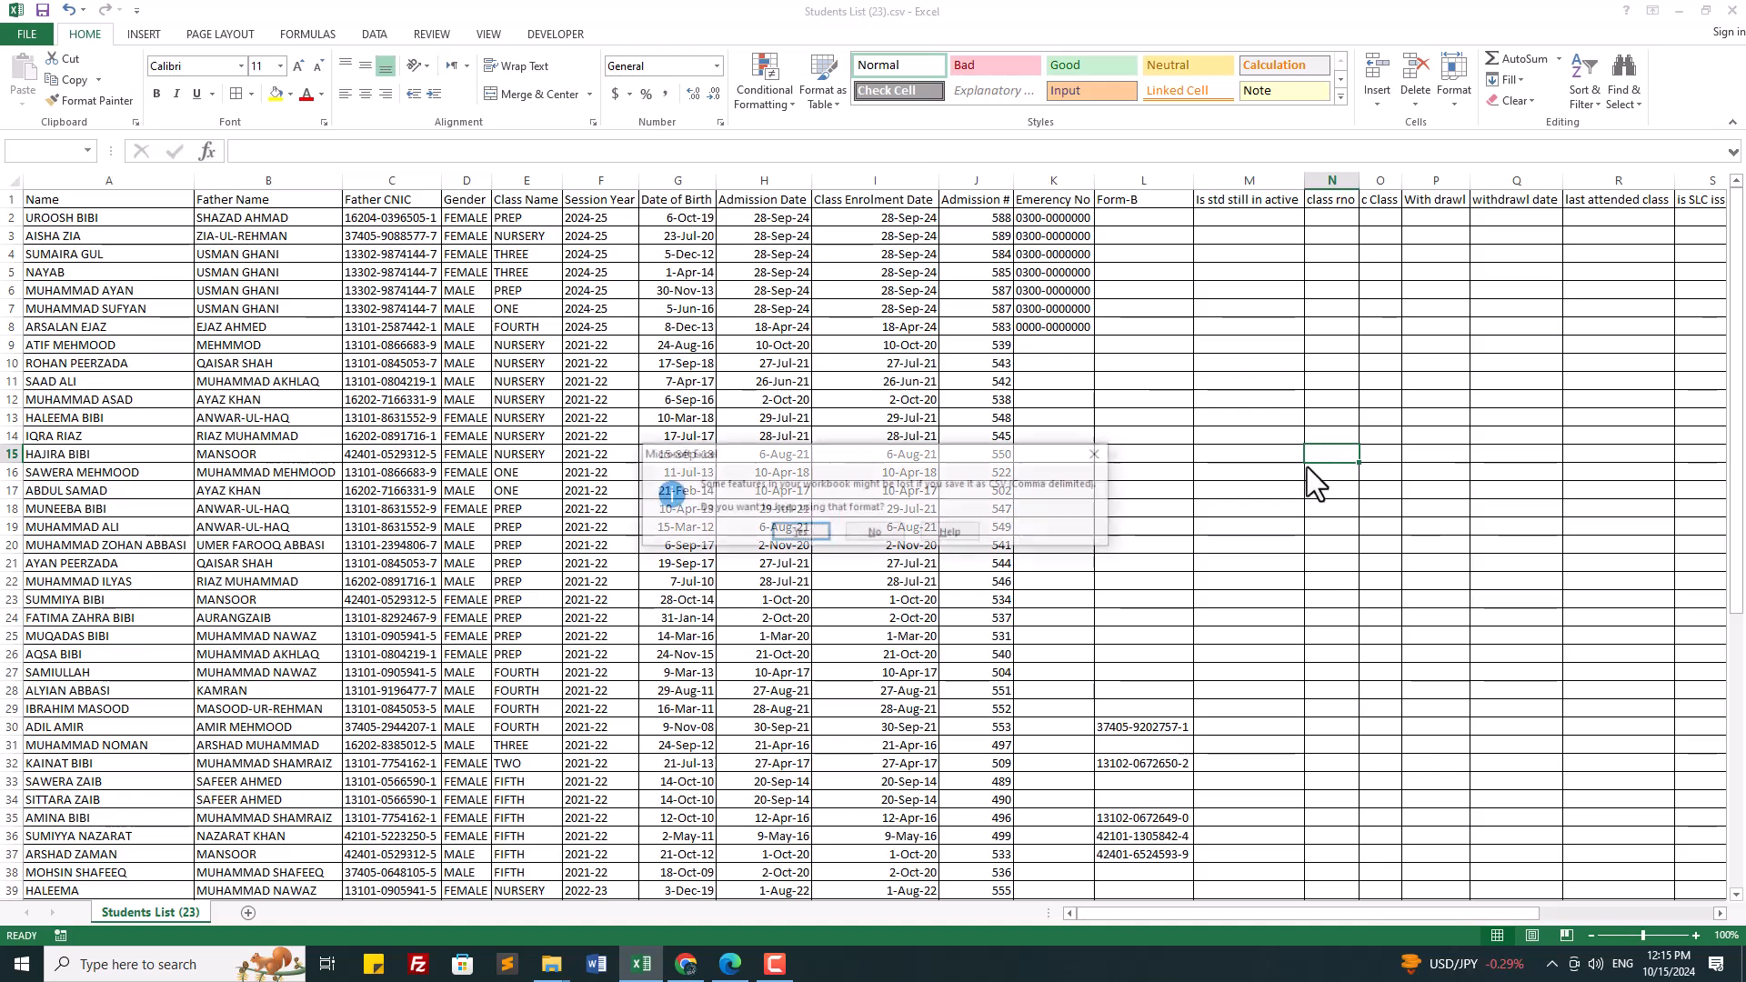
left_click(800, 535)
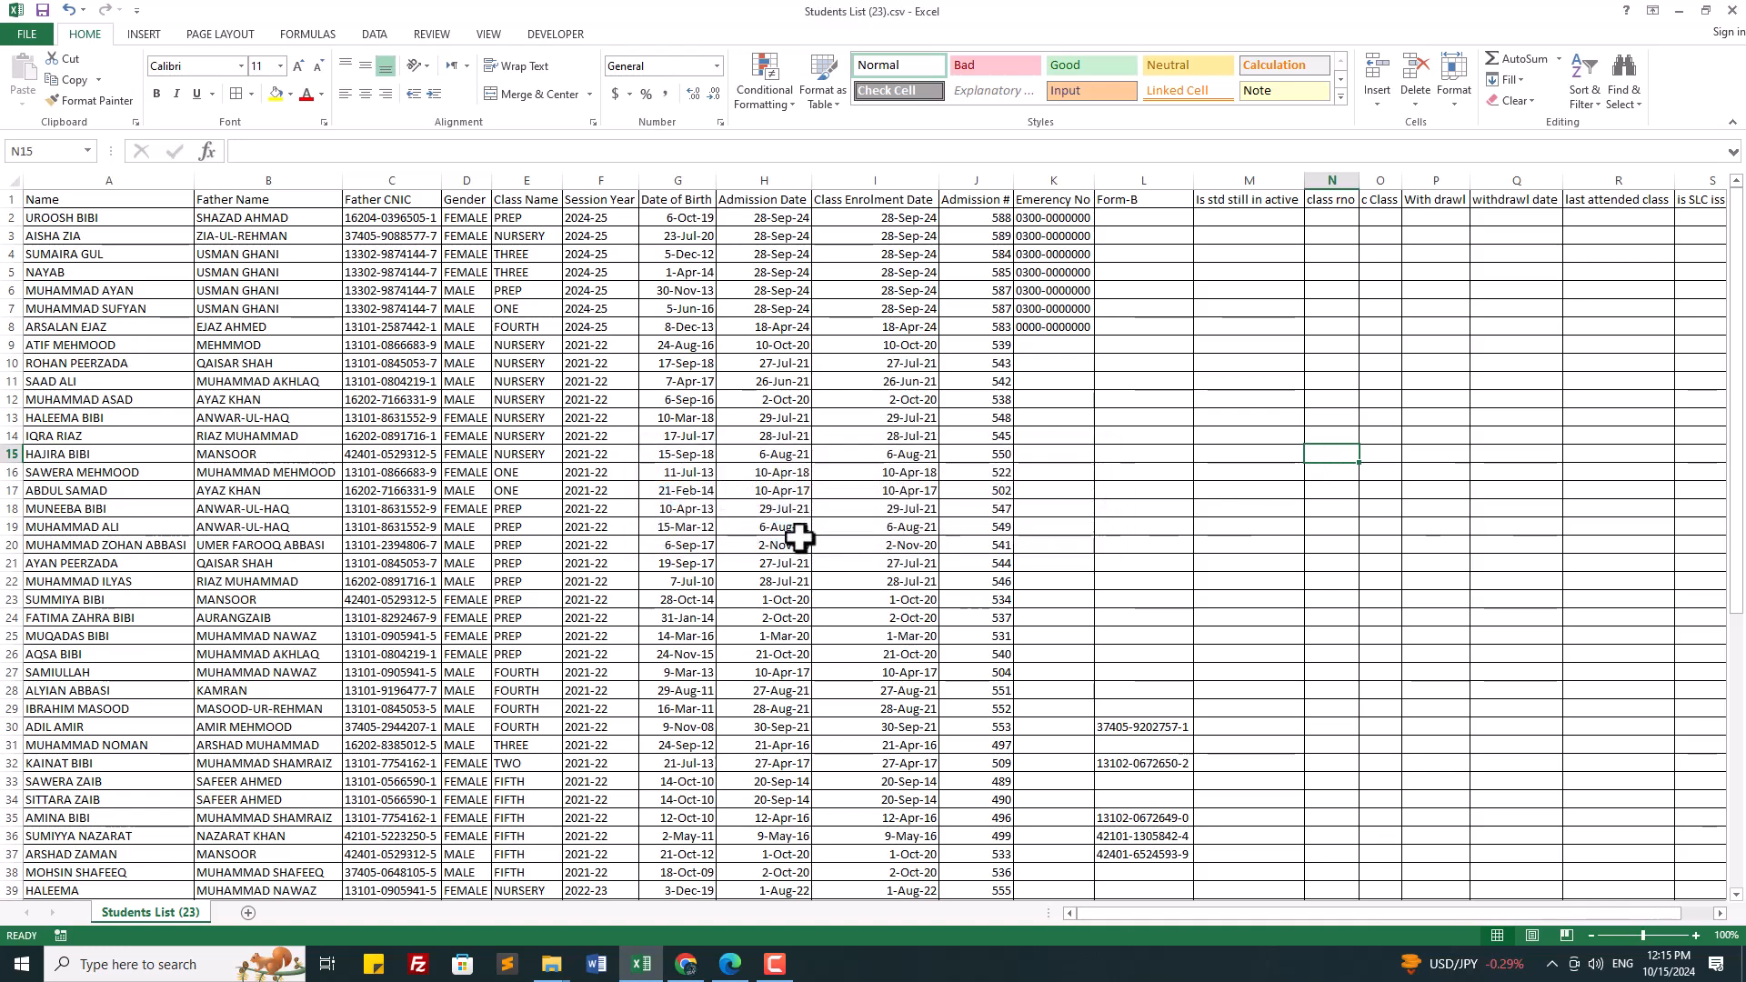
left_click(732, 966)
Step: Scroll through the thath karam shah PDF, selecting the right-hand headers and a student's name
scroll(995, 660, "down", 1)
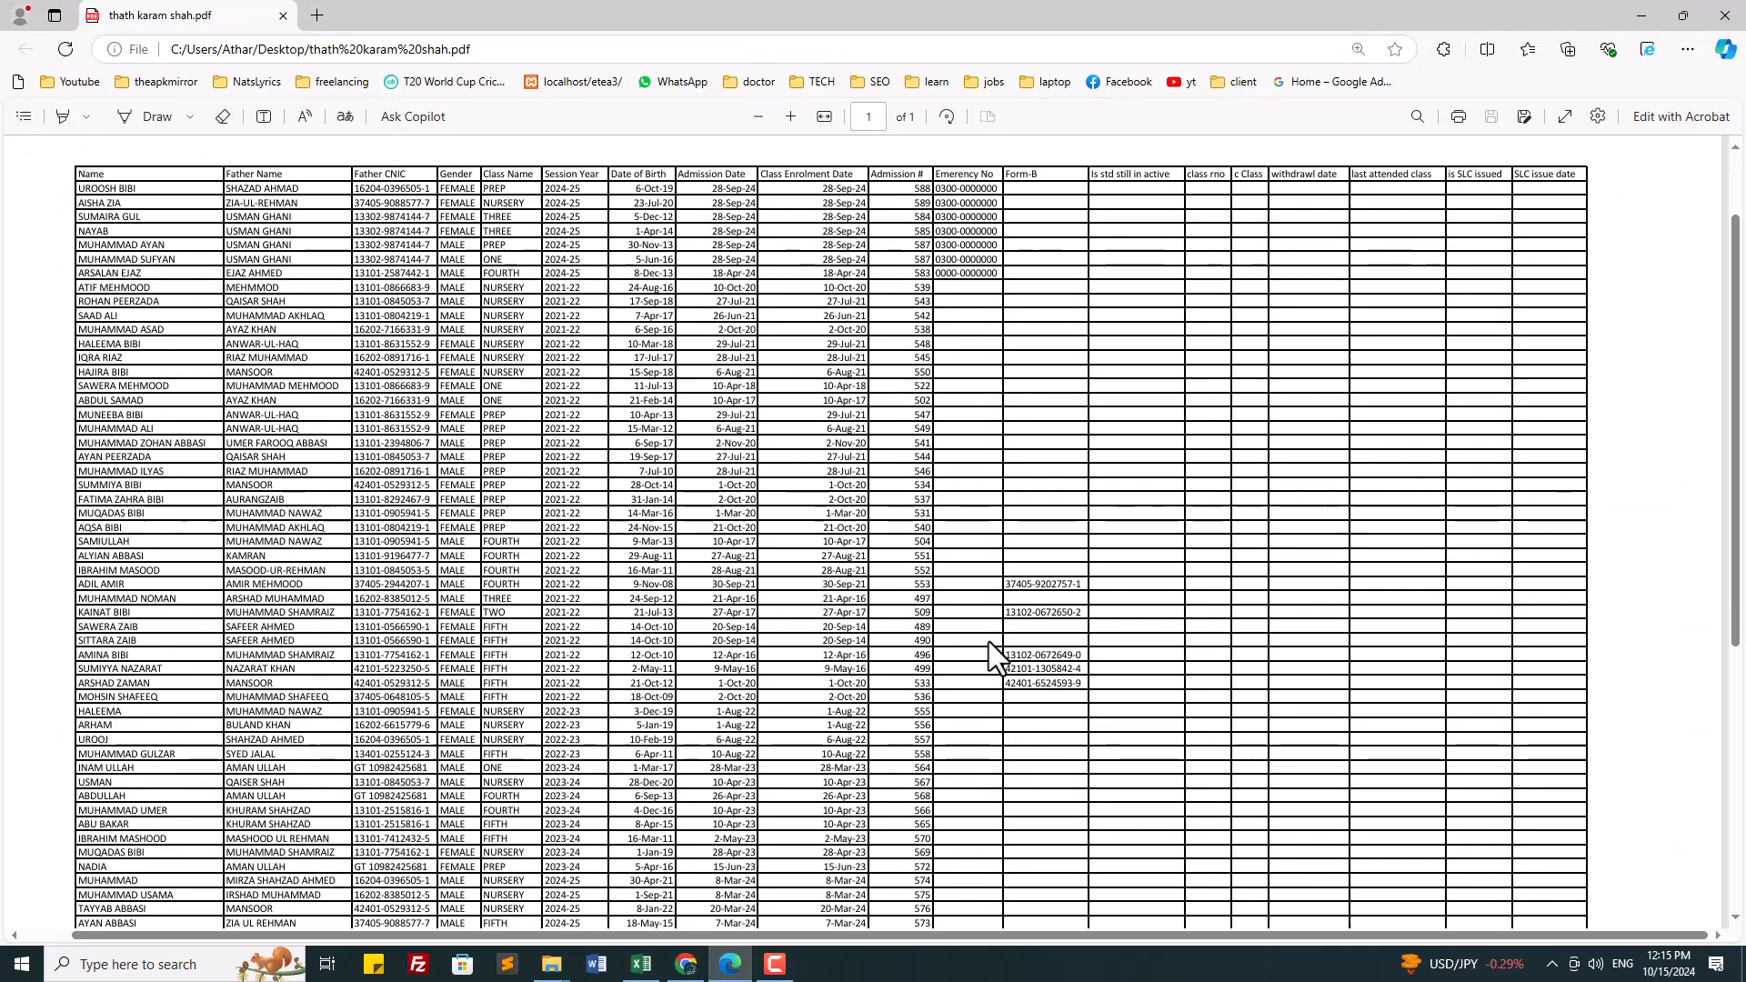
scroll(989, 642, "down", 3)
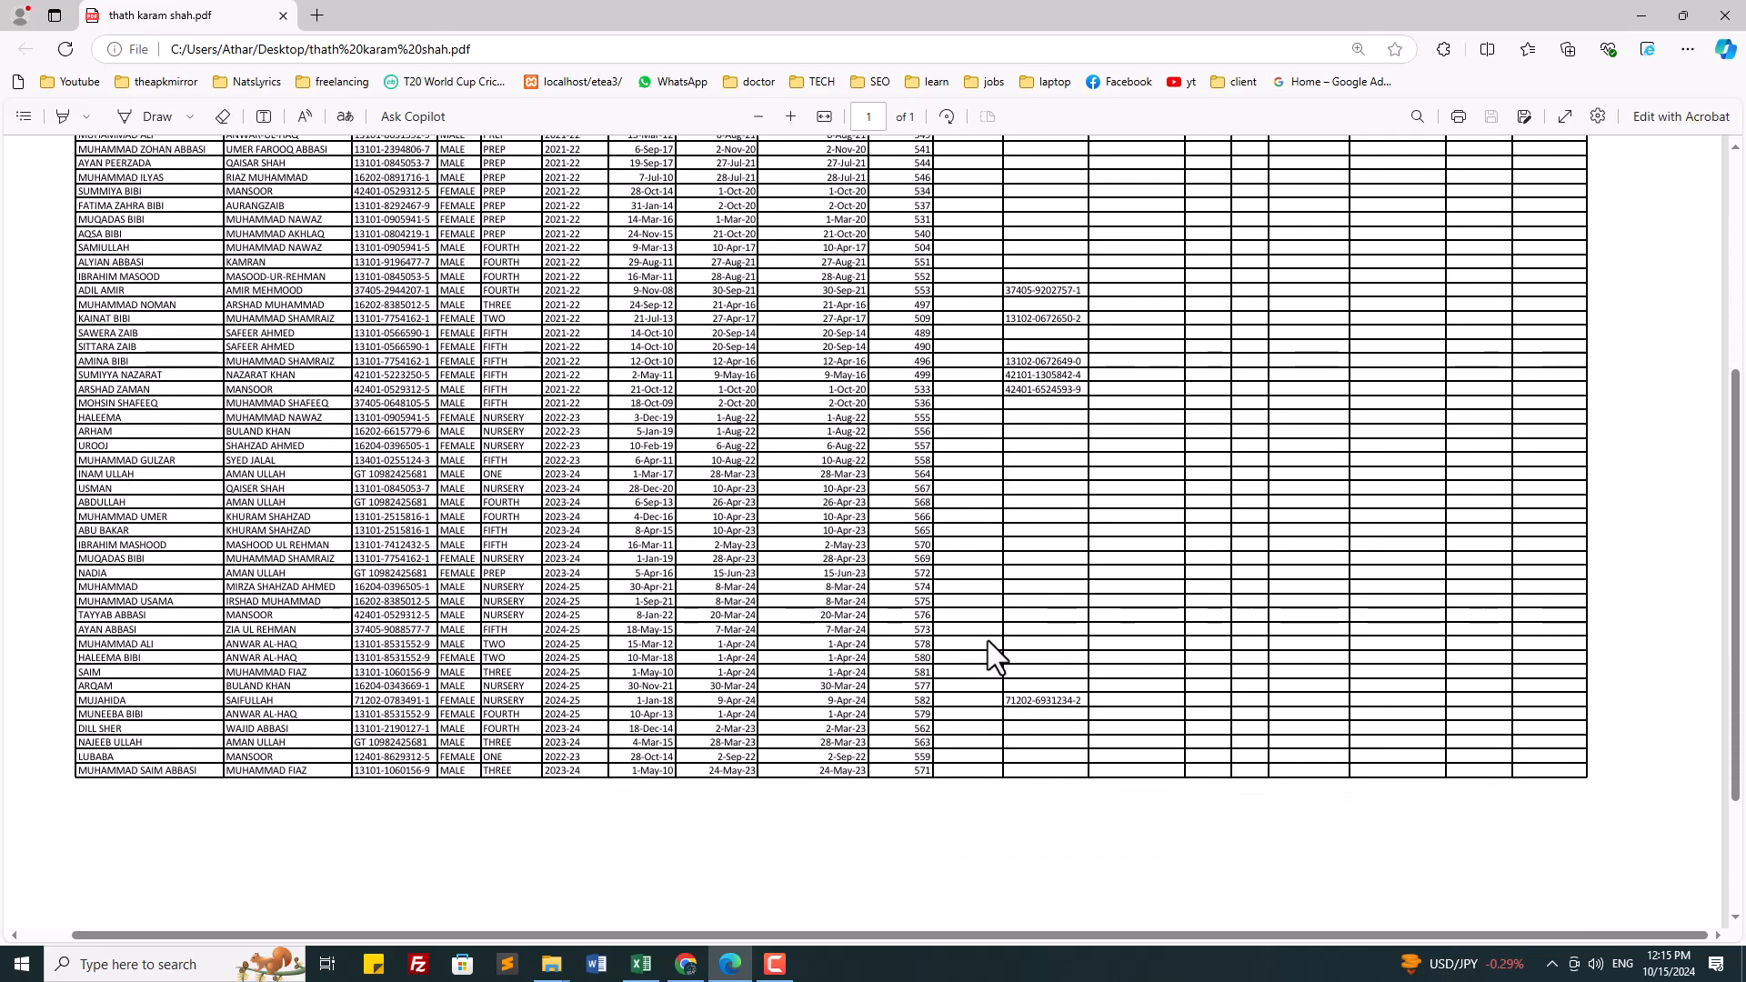
scroll(987, 640, "up", 5)
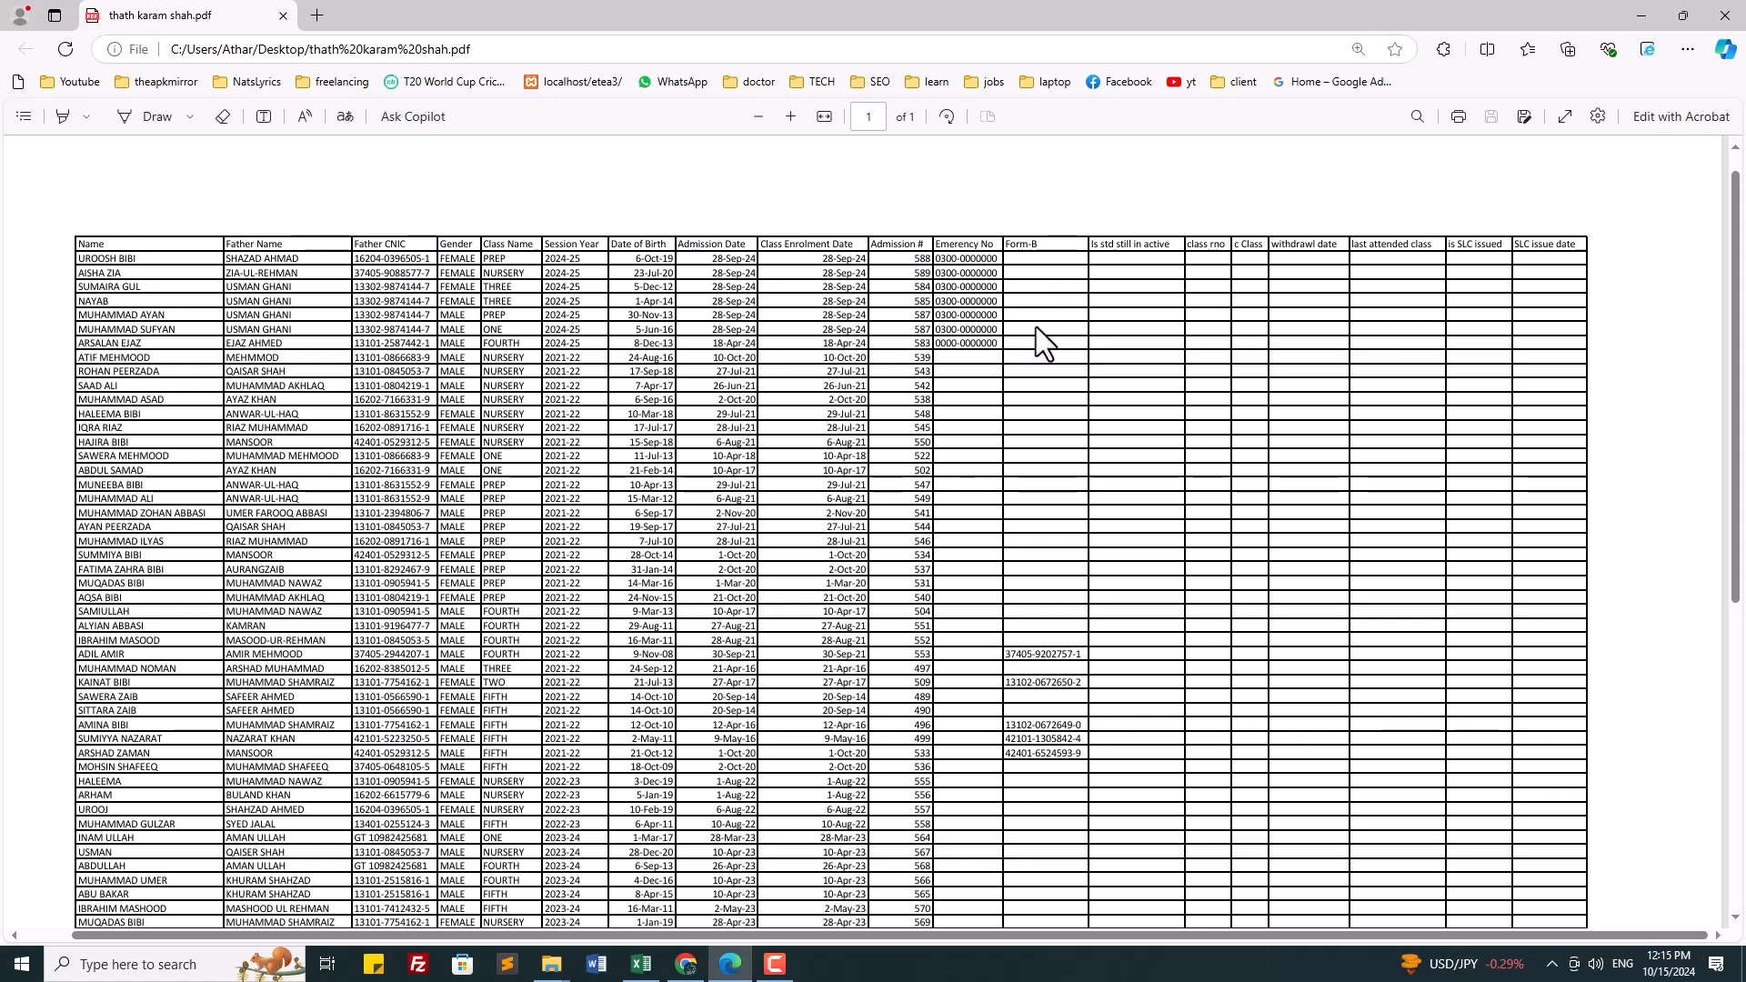
left_click_drag(1132, 257, 1532, 573)
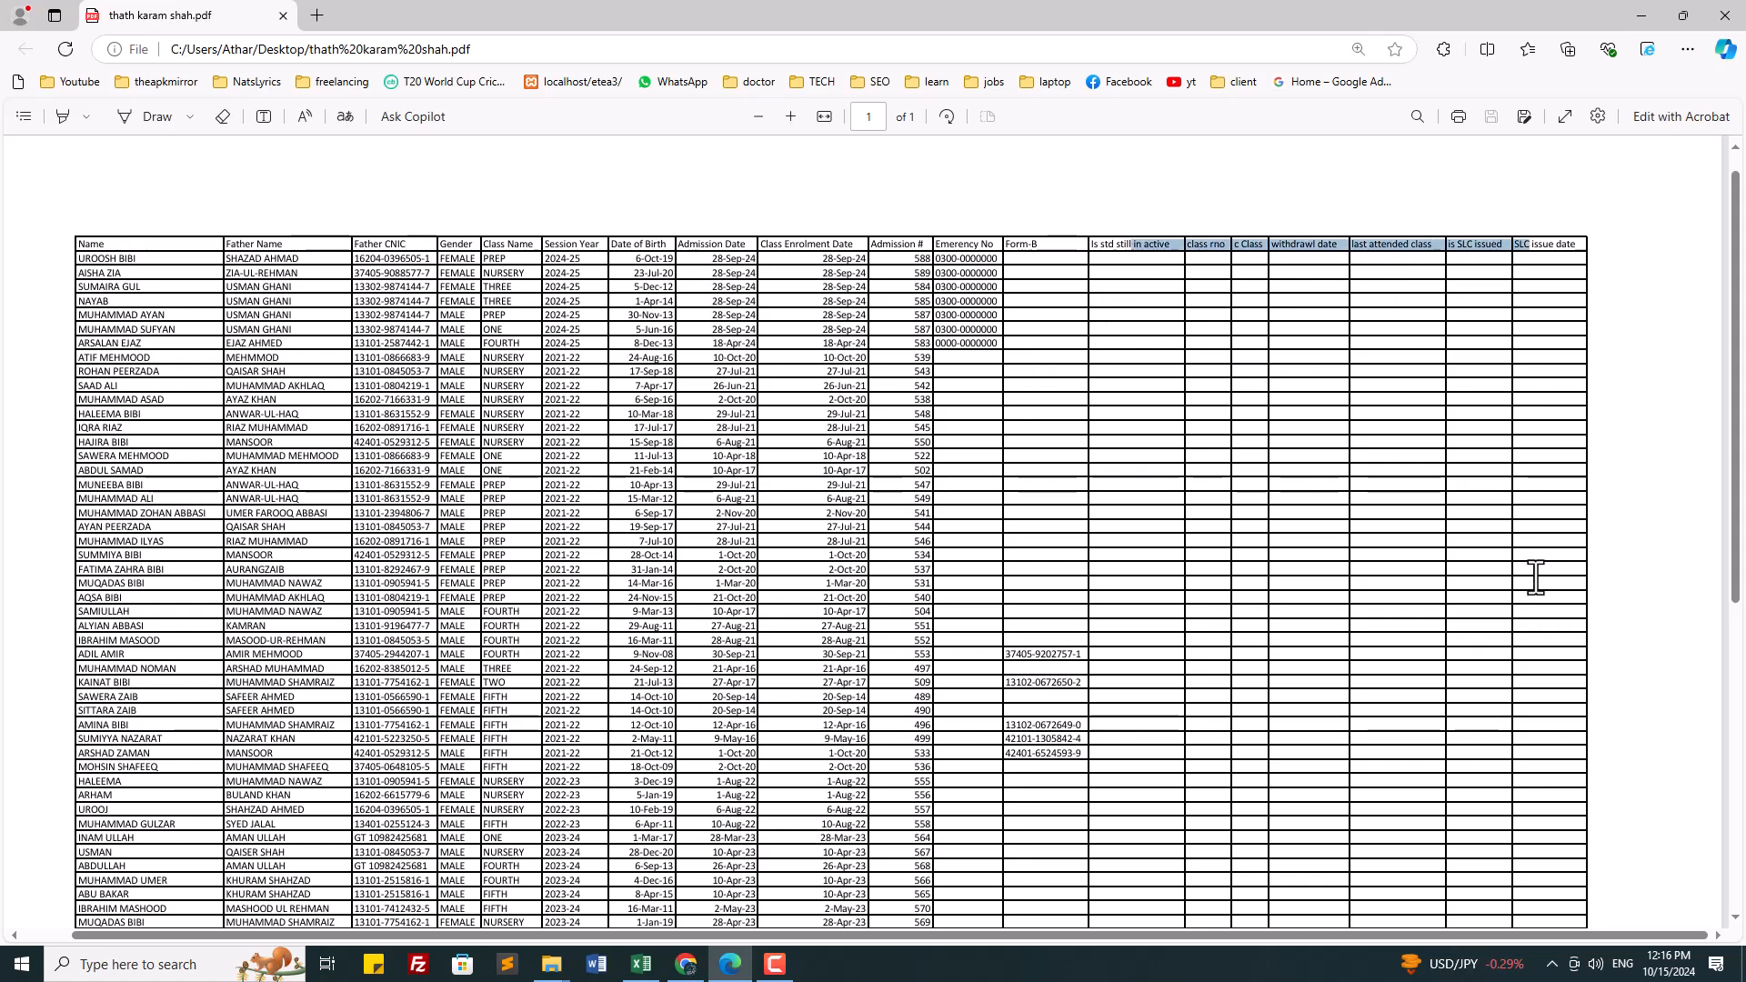
left_click(1237, 559)
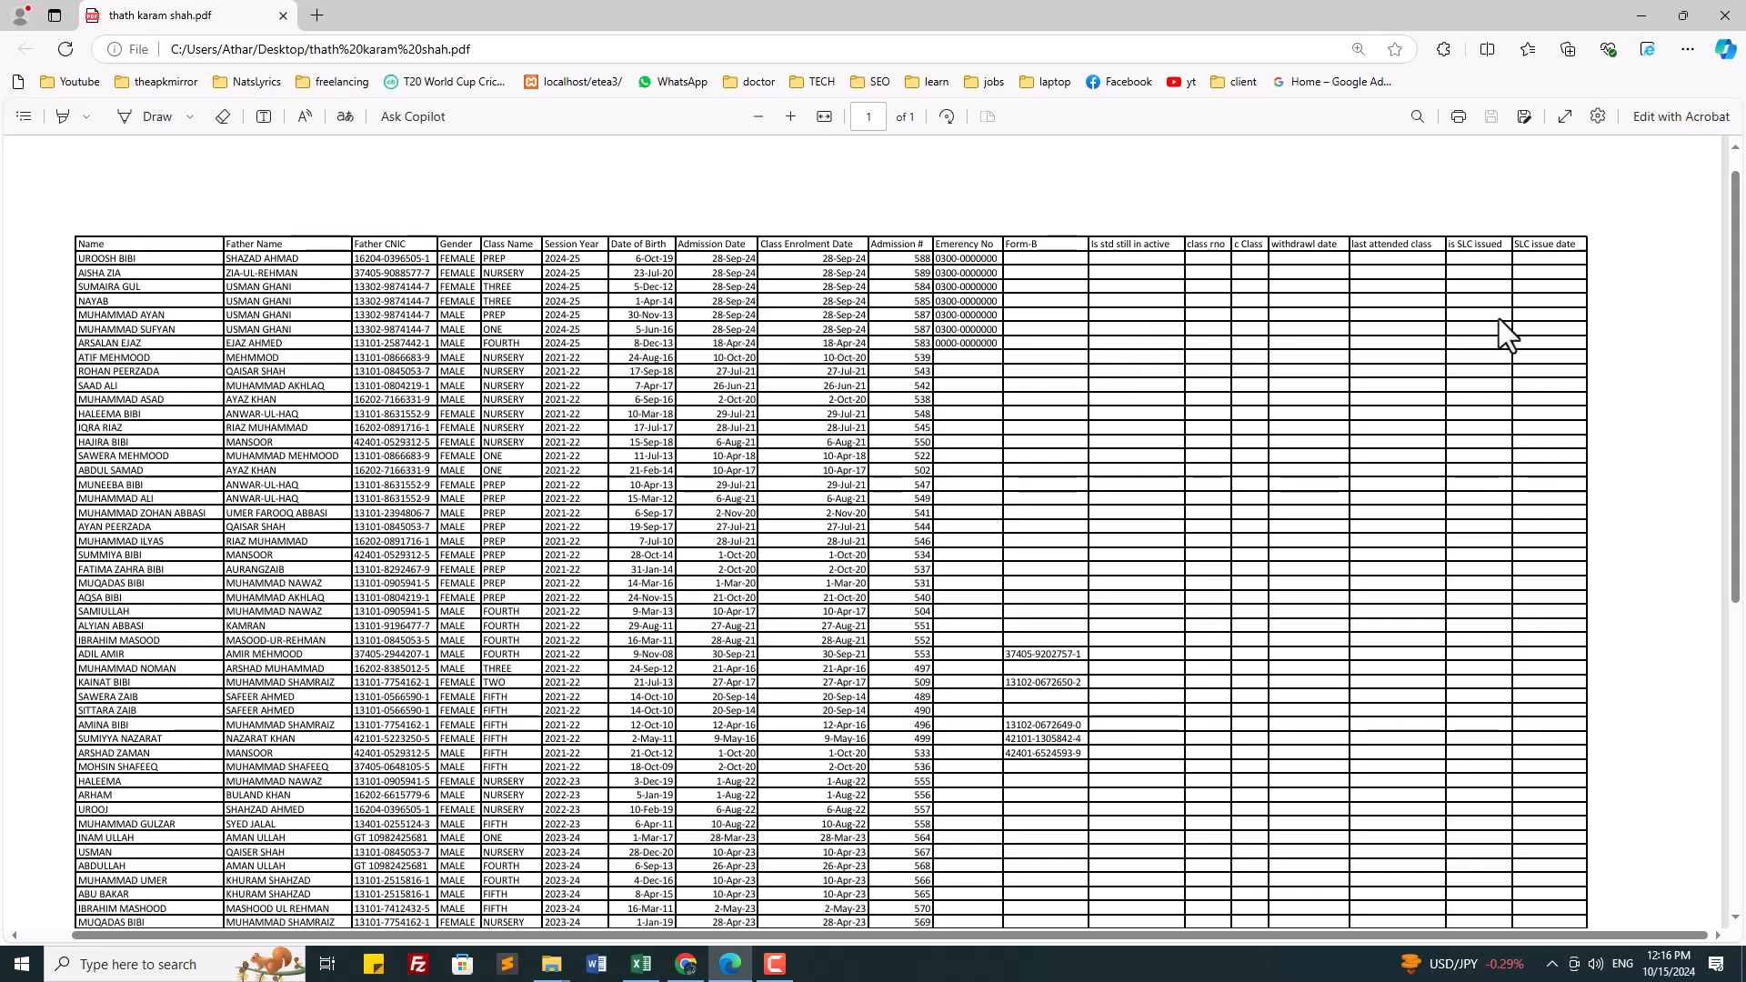
scroll(1434, 573, "down", 4)
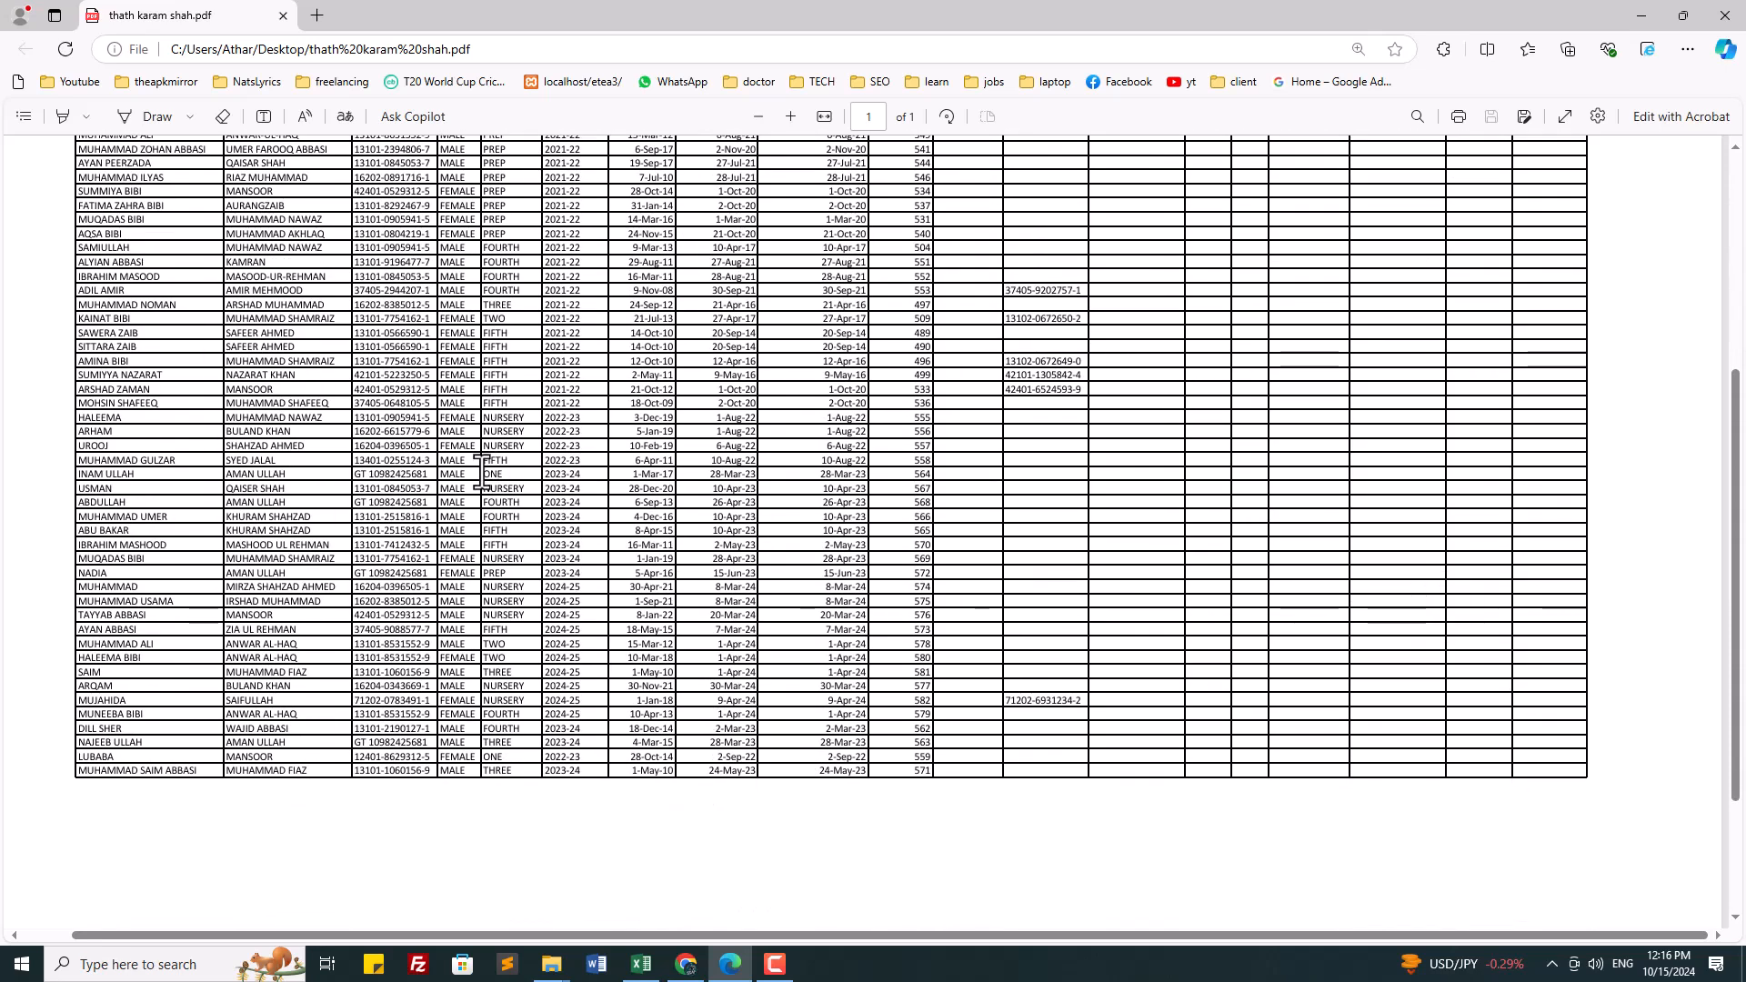
scroll(830, 611, "up", 2)
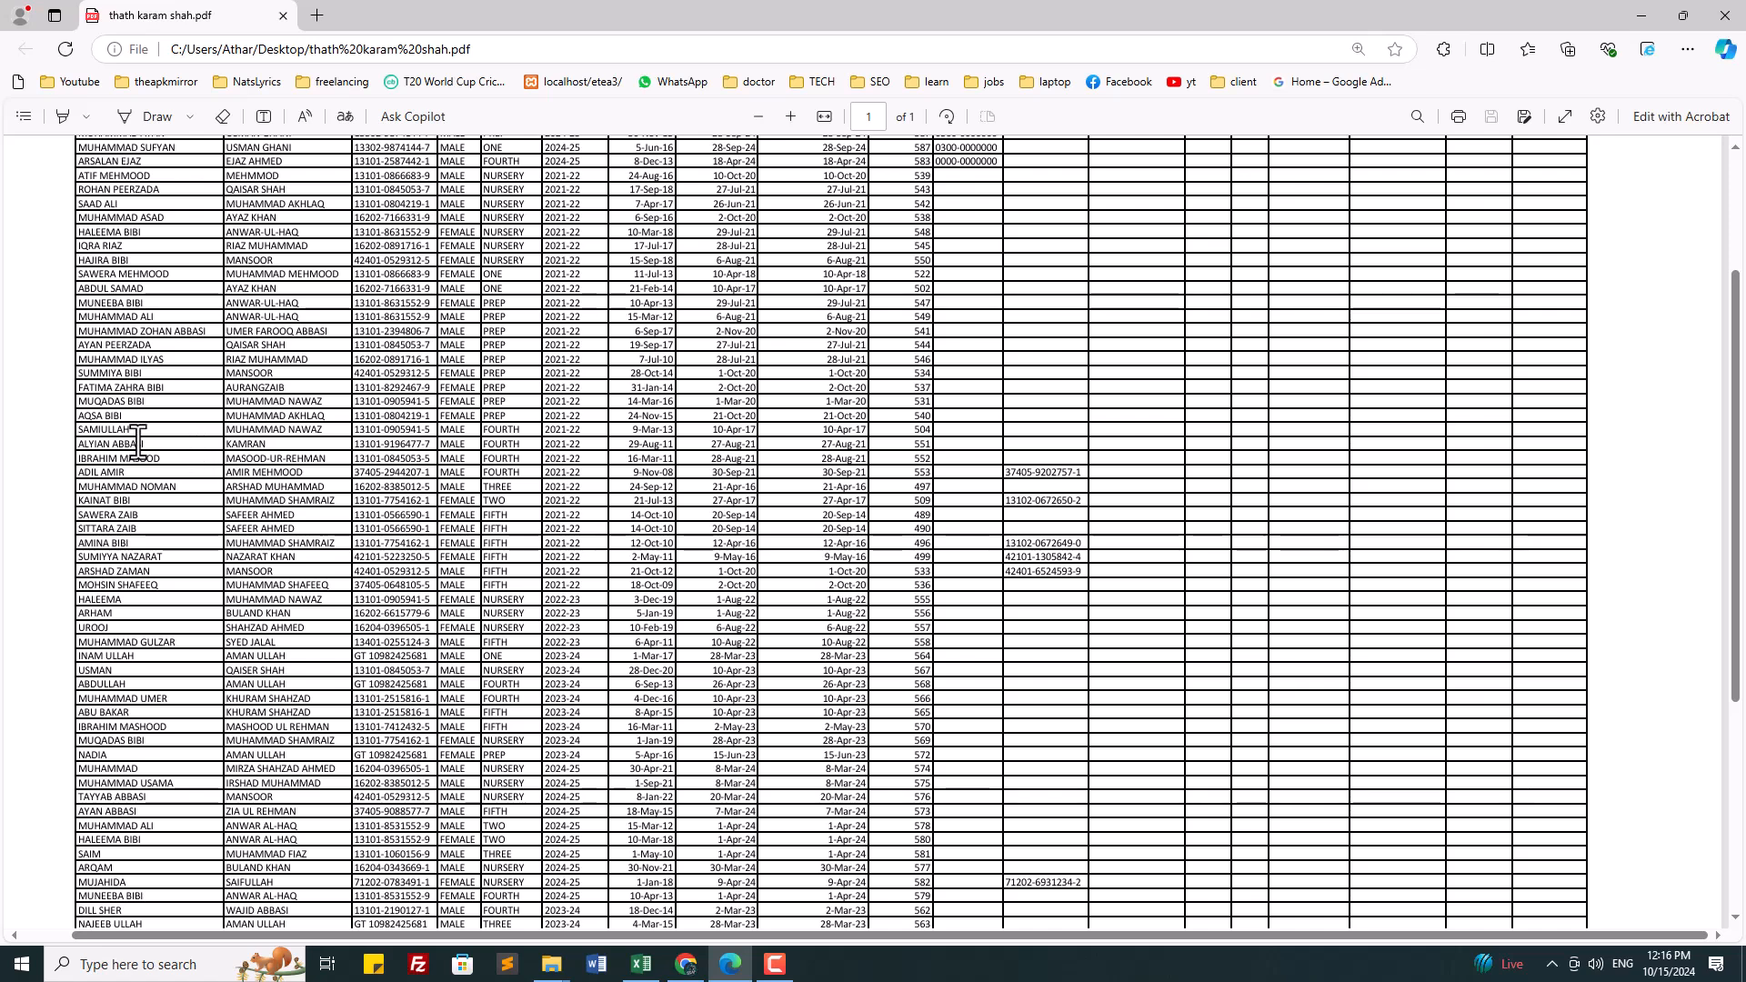
left_click_drag(140, 430, 133, 619)
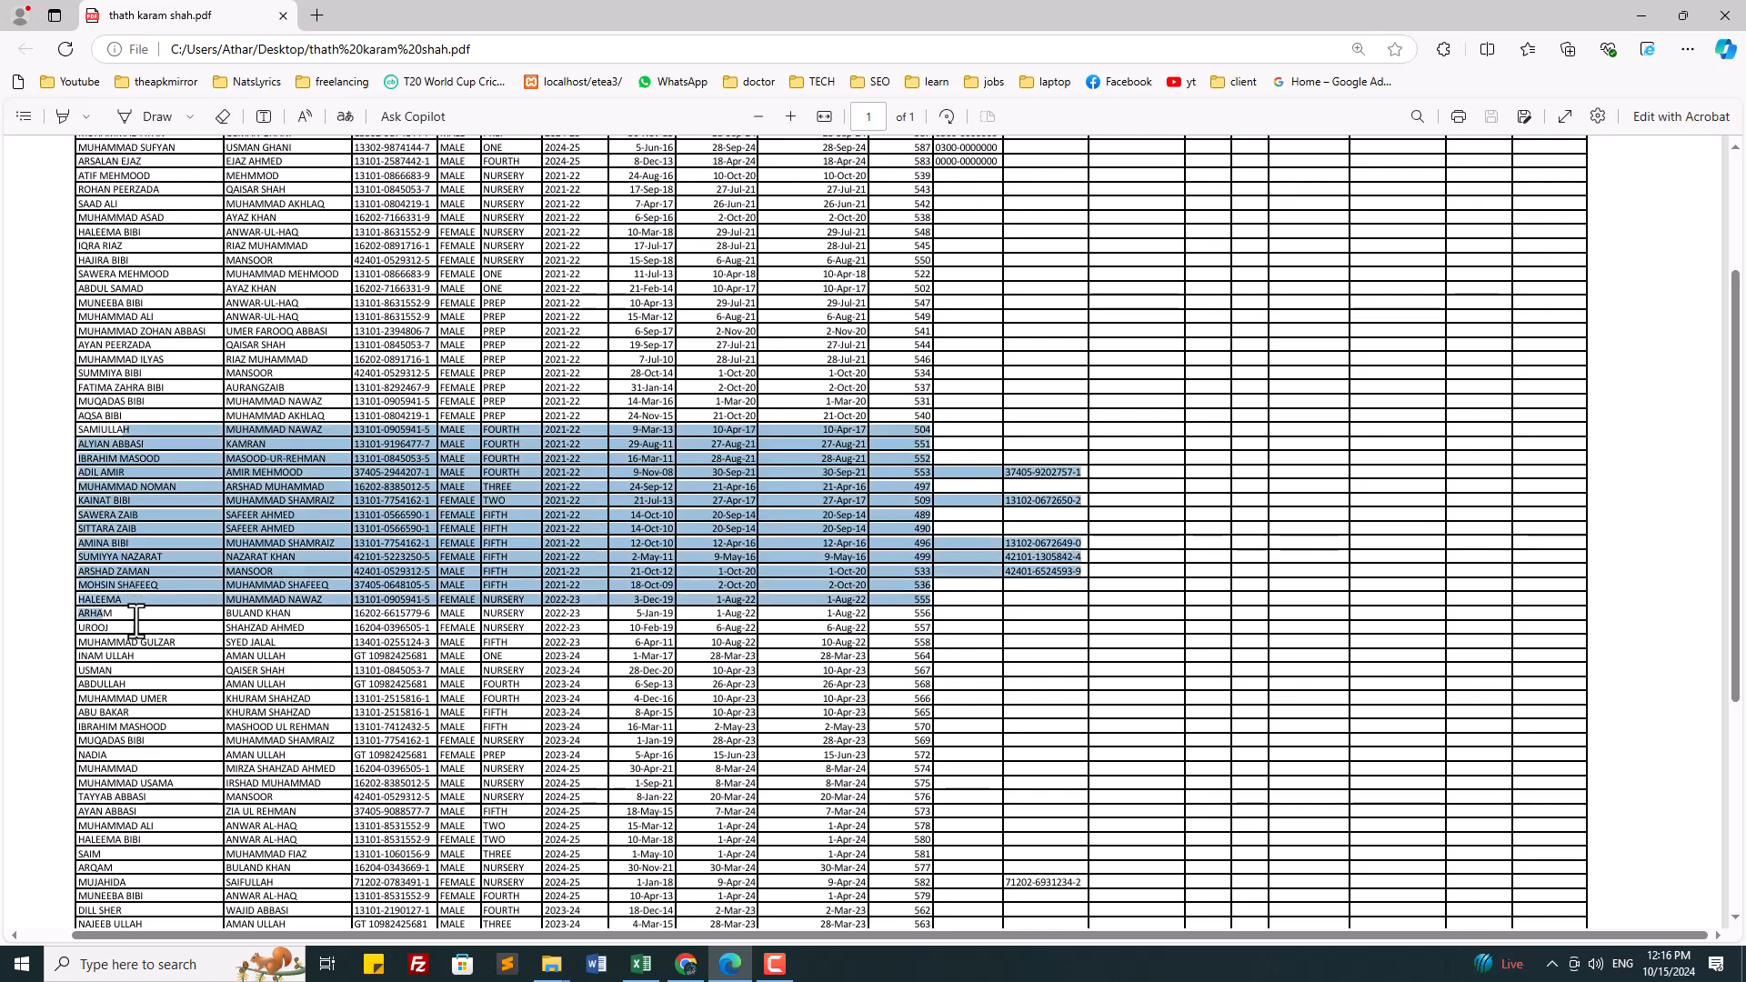
left_click(335, 657)
scroll(210, 562, "down", 2)
scroll(627, 660, "down", 2)
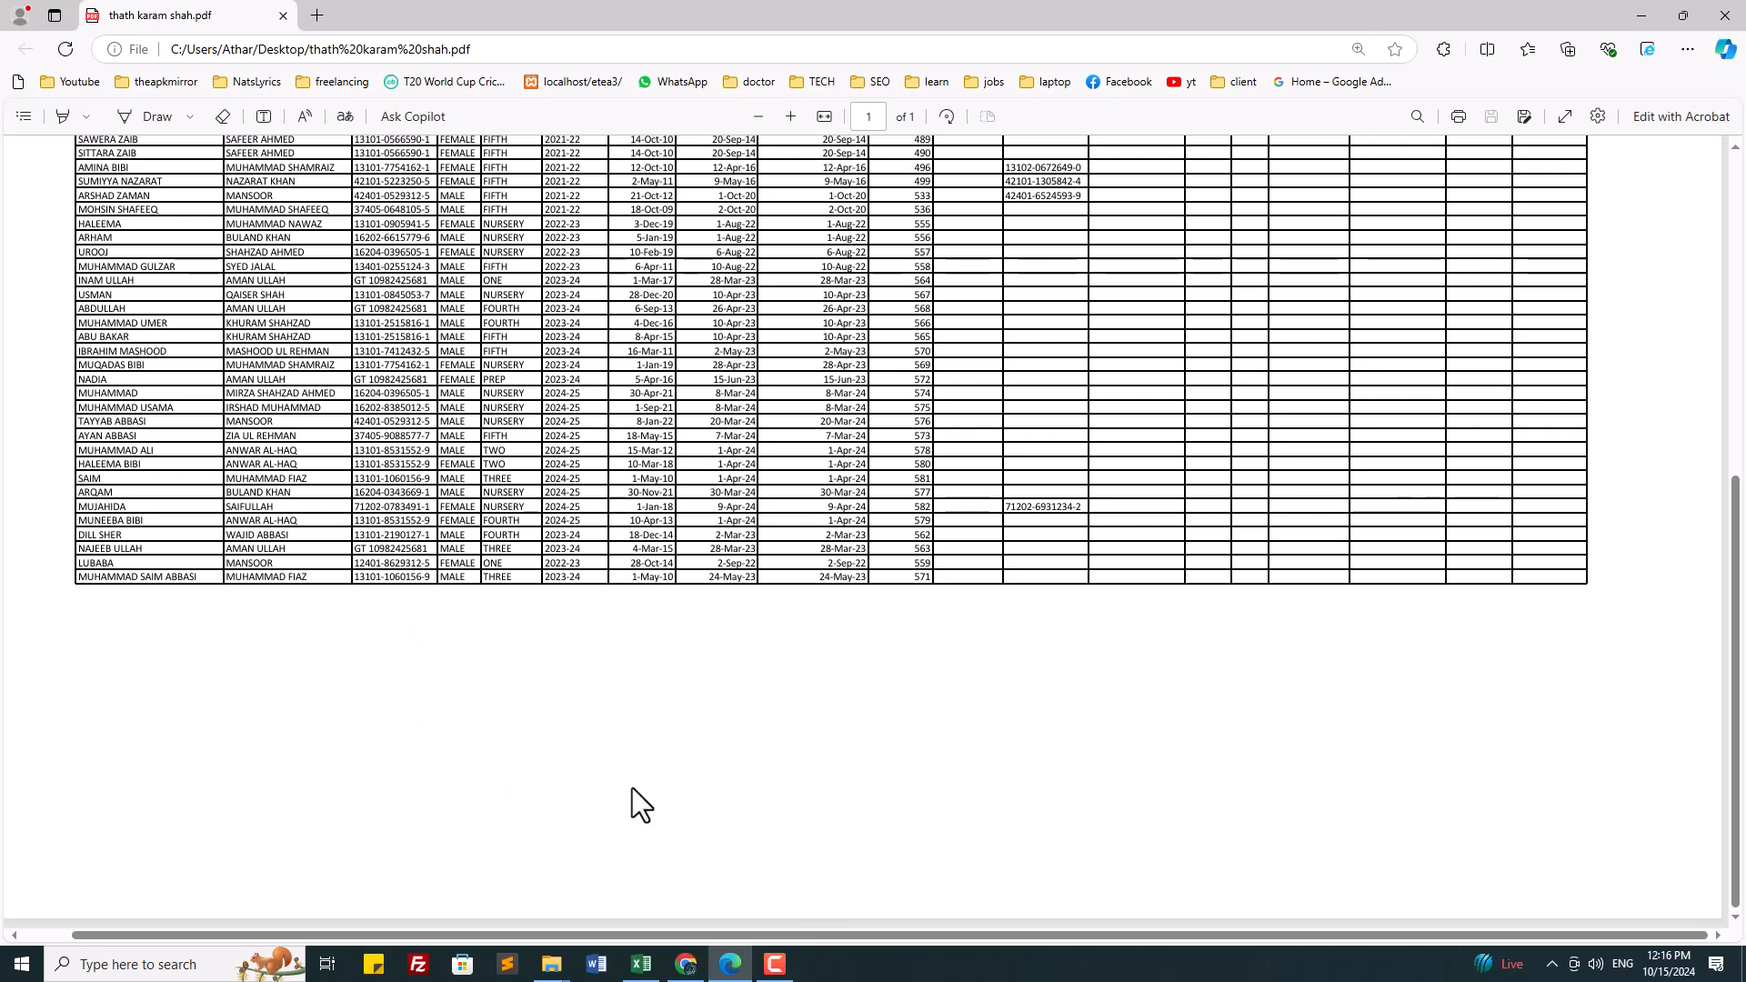
Step: Cancel the download prompt and open School Classes Section under Students MIS
left_click(688, 966)
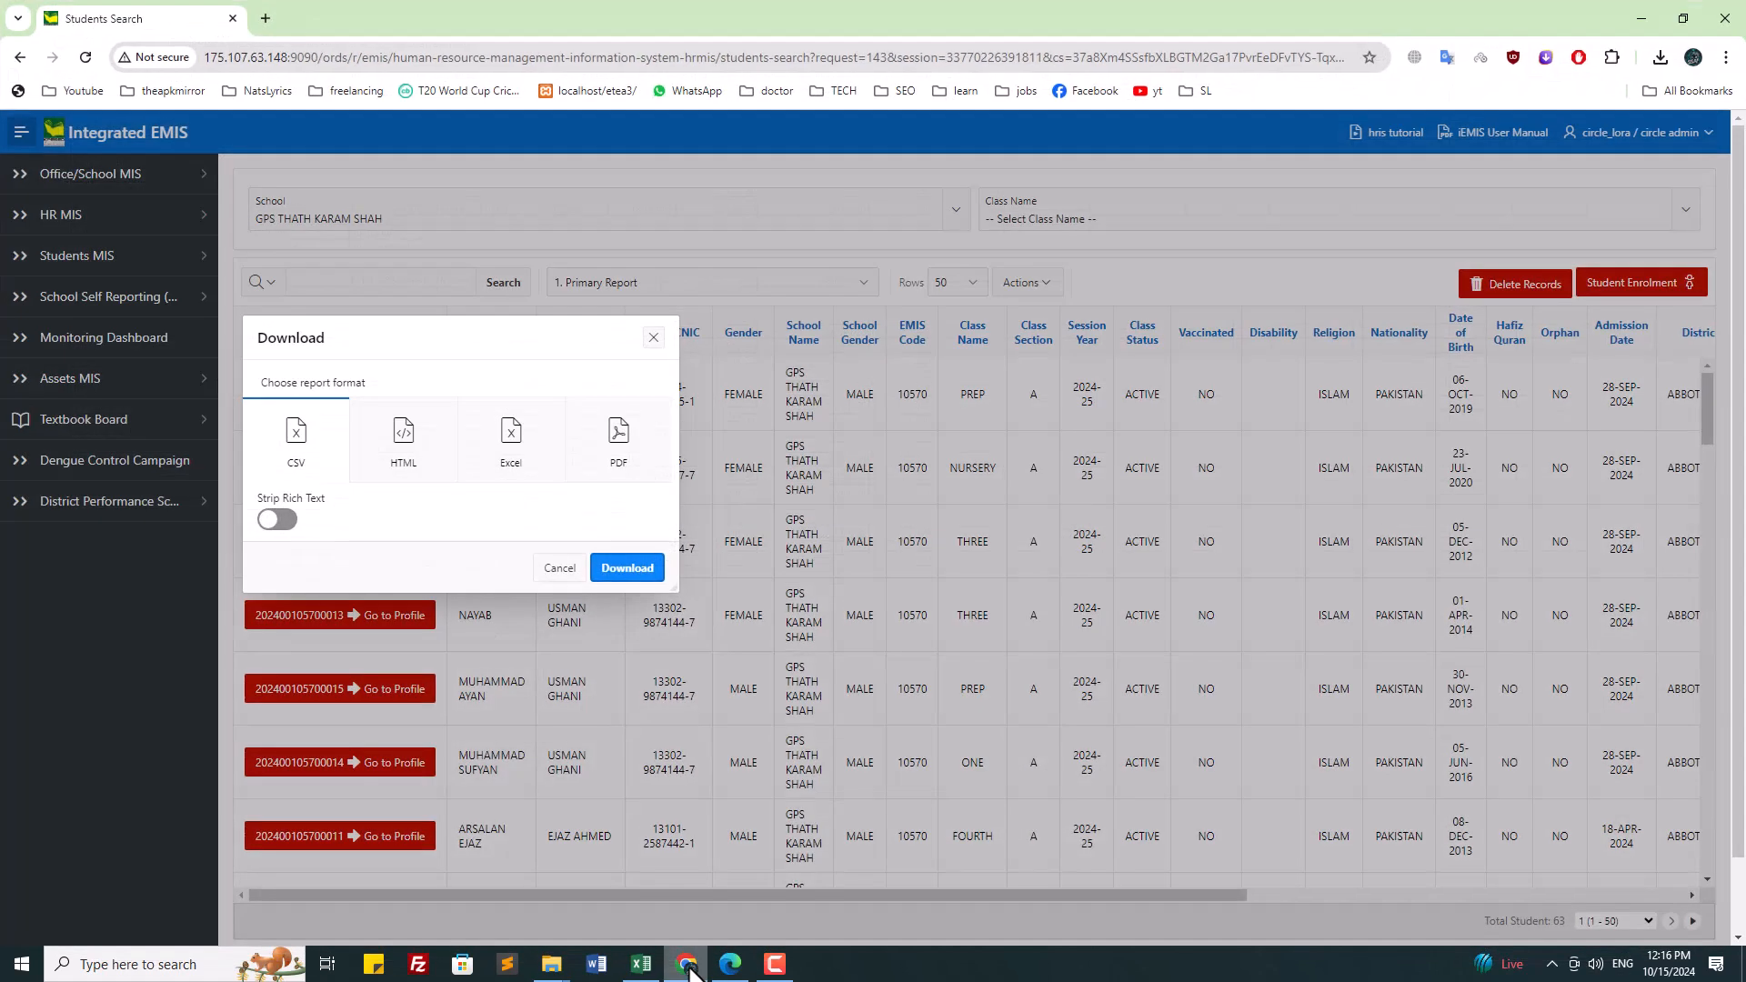
left_click(549, 569)
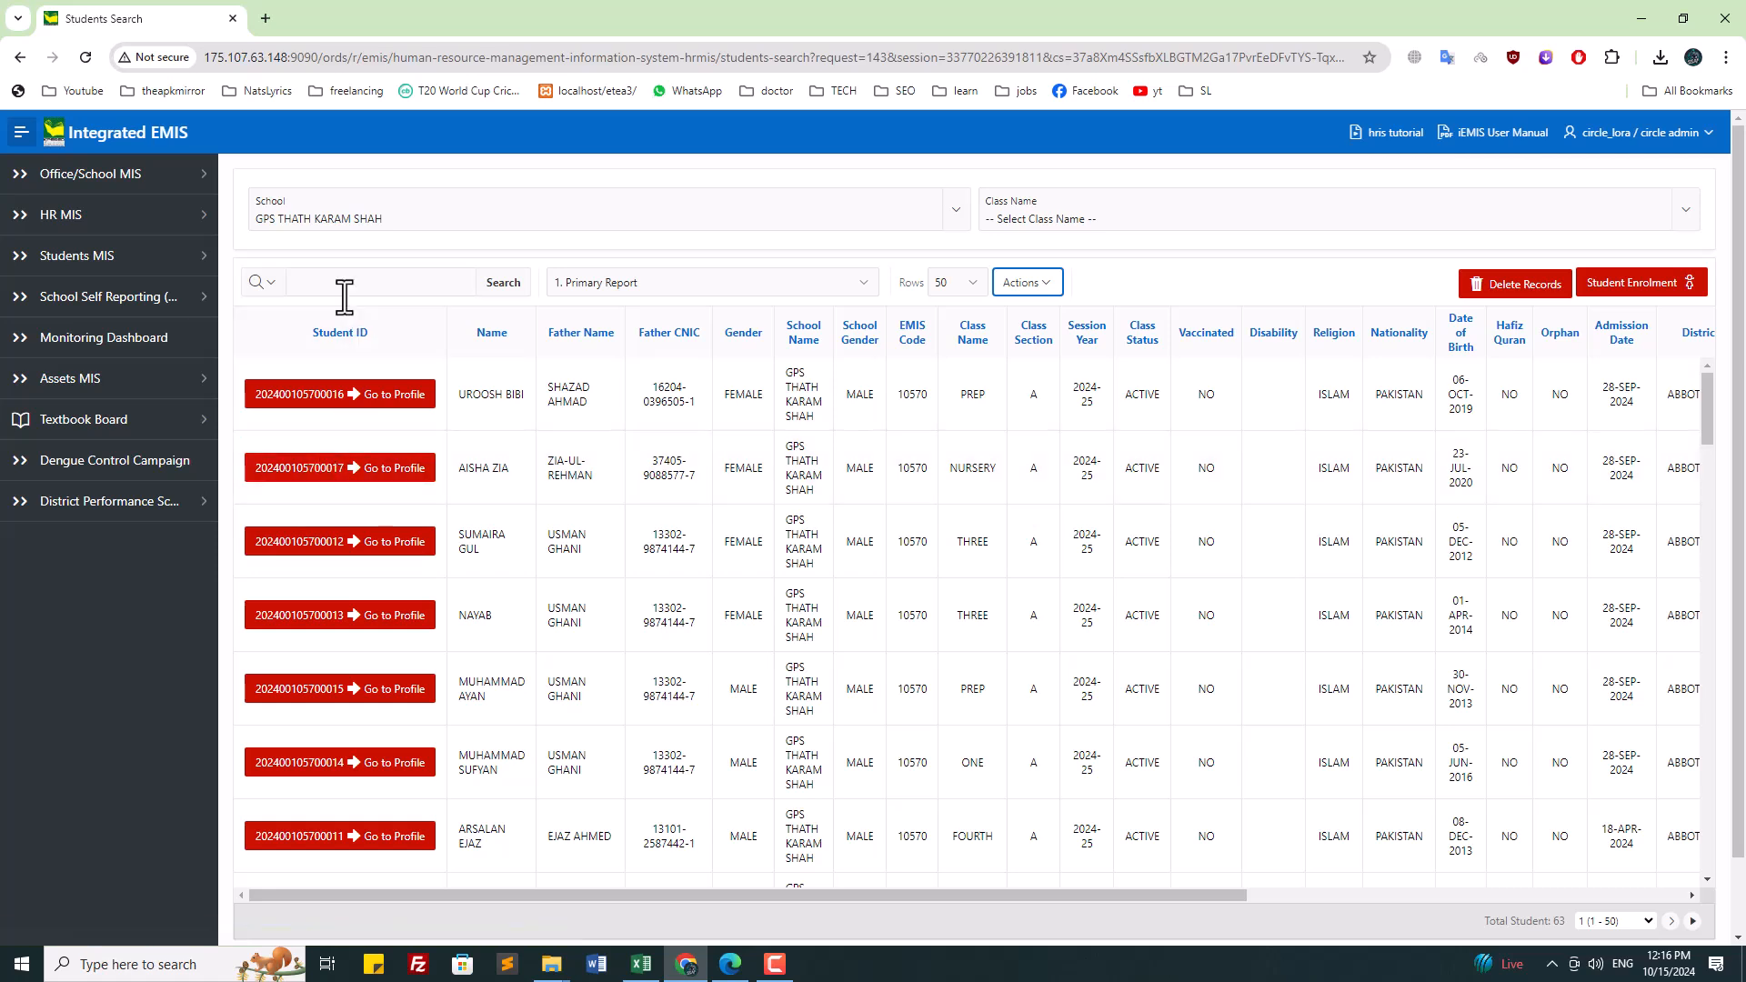
left_click(141, 259)
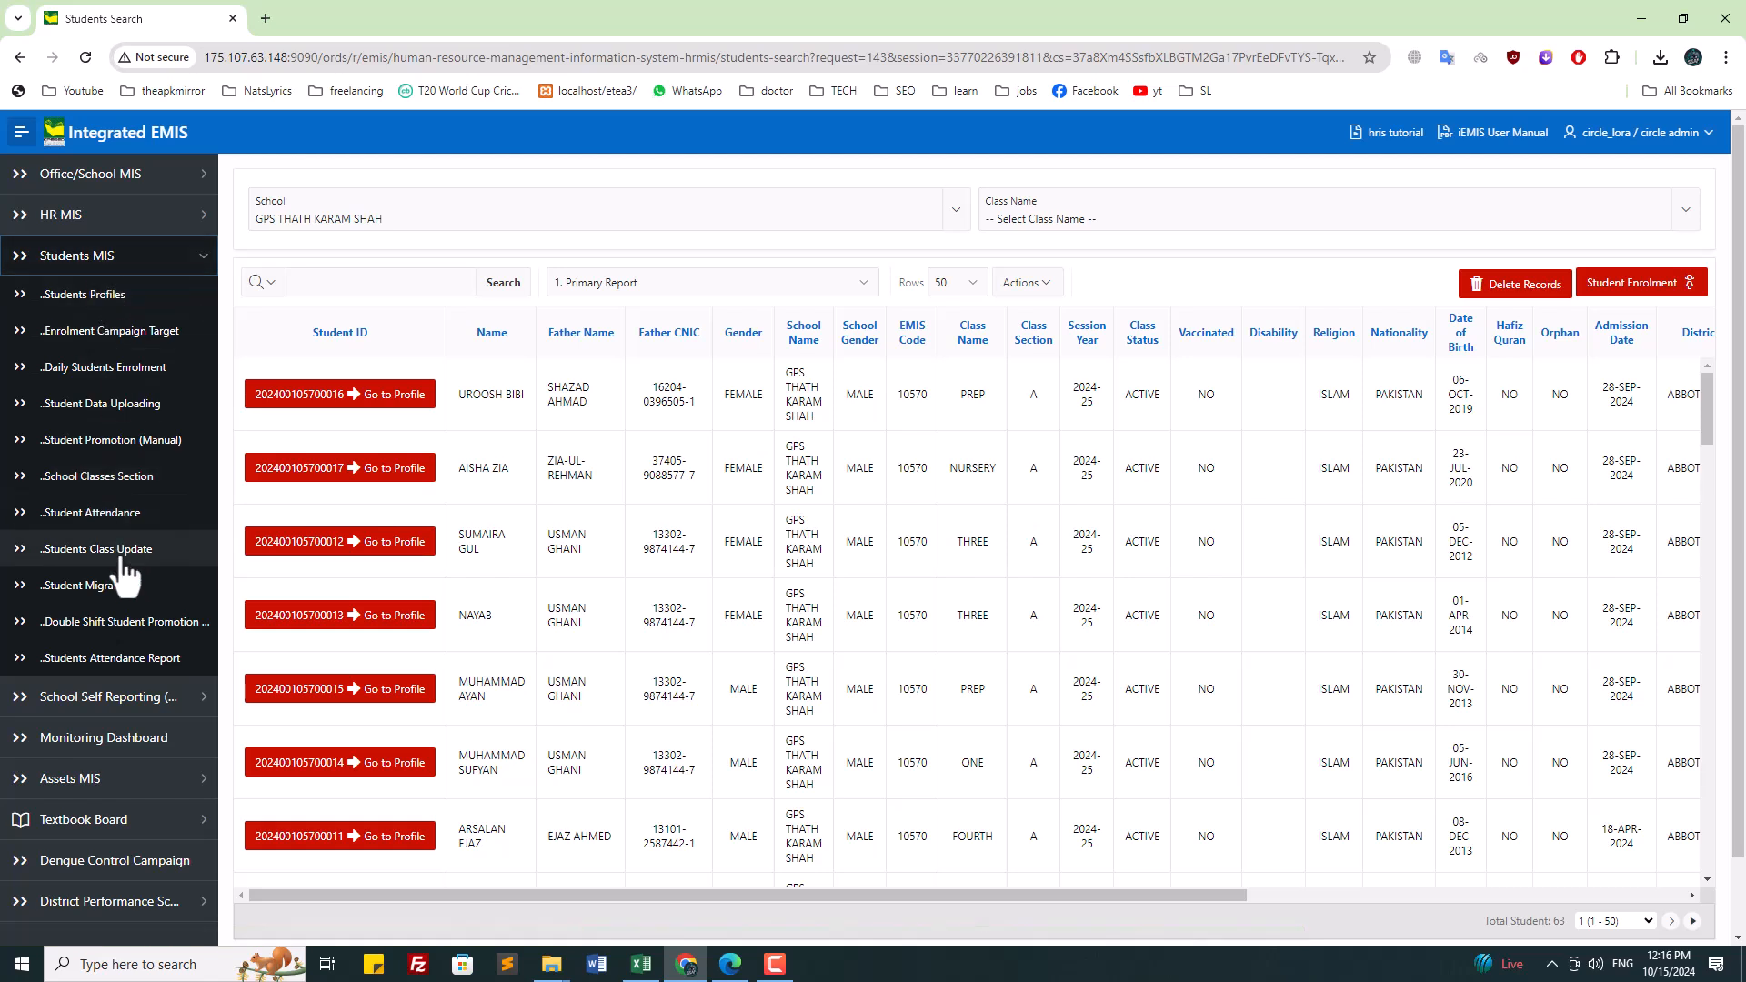
left_click(98, 479)
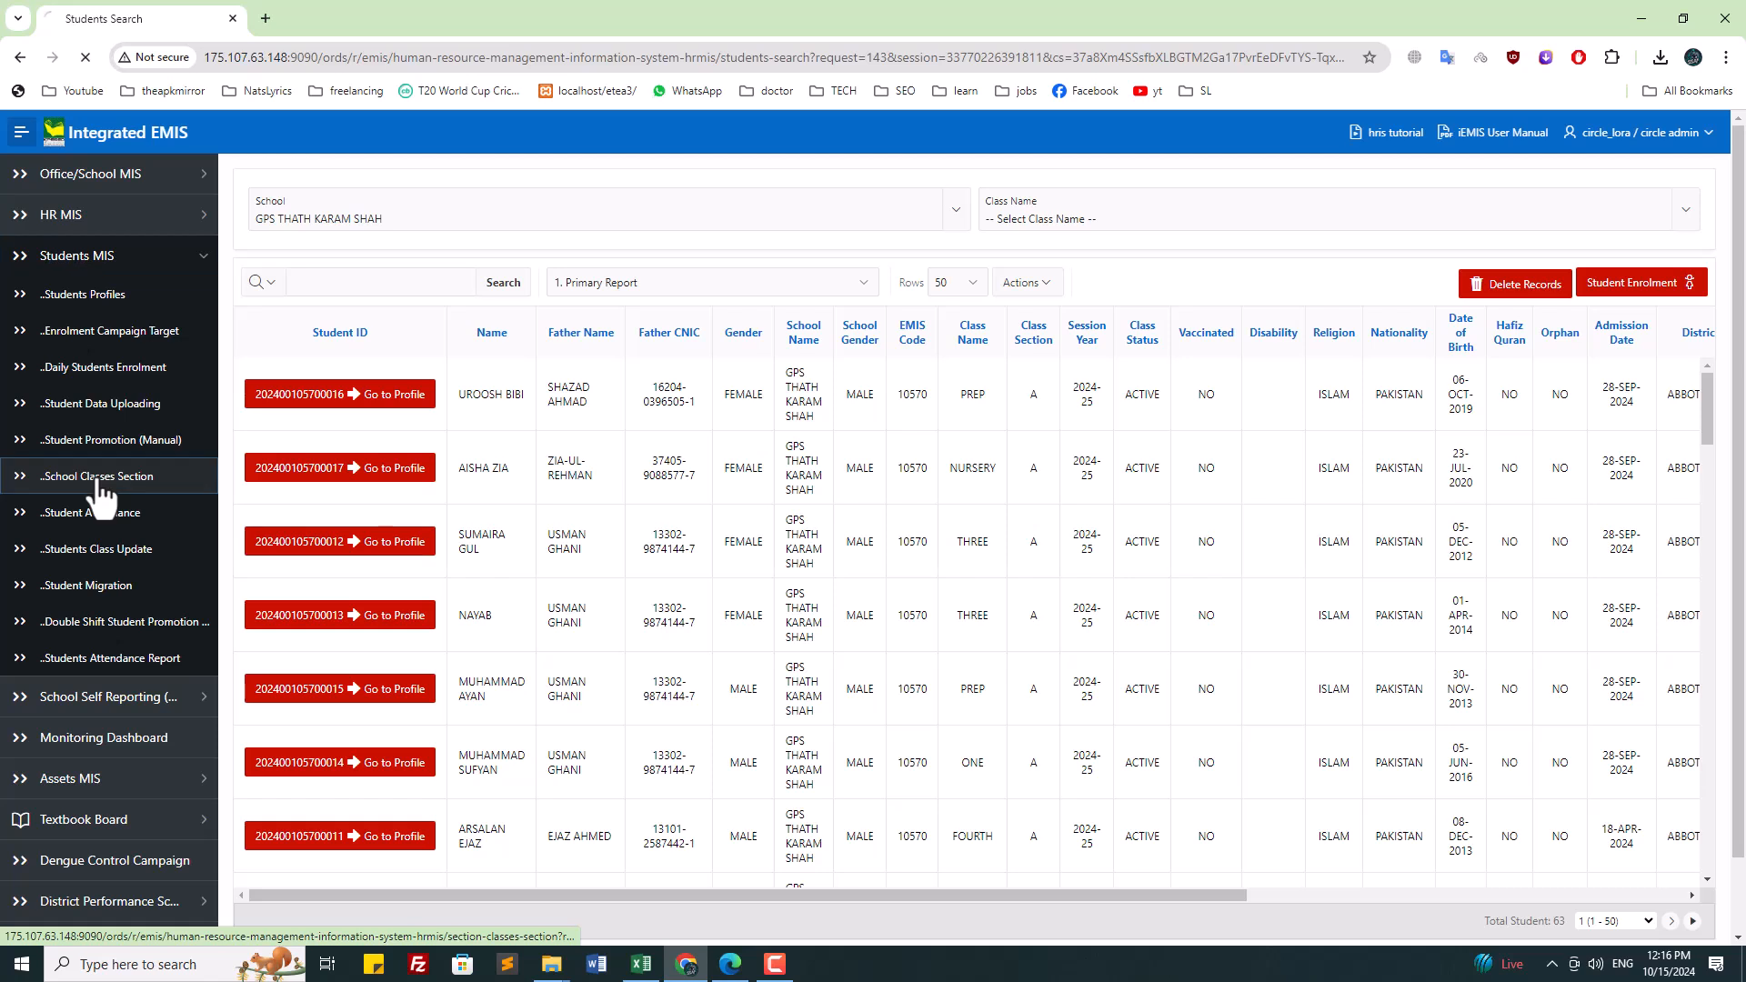
Step: Choose GPS THATH KARAM SHAH and try adding section A to NURSERY, which already exists
left_click(1165, 202)
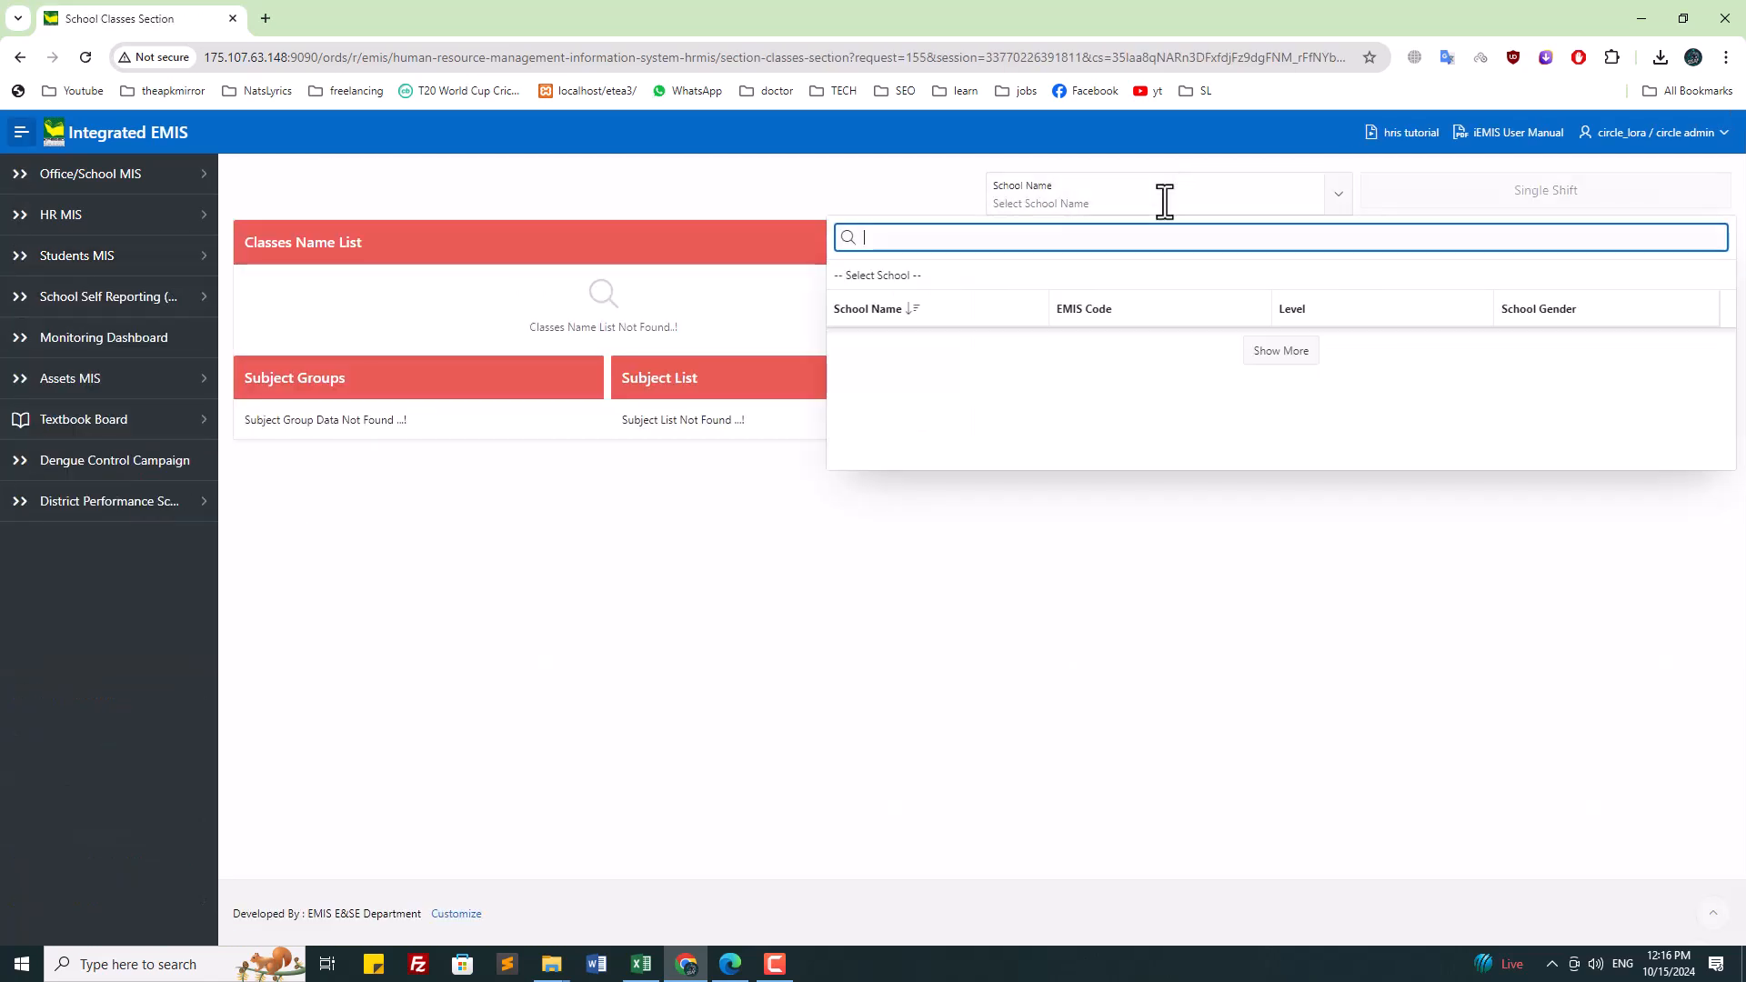
type("tha")
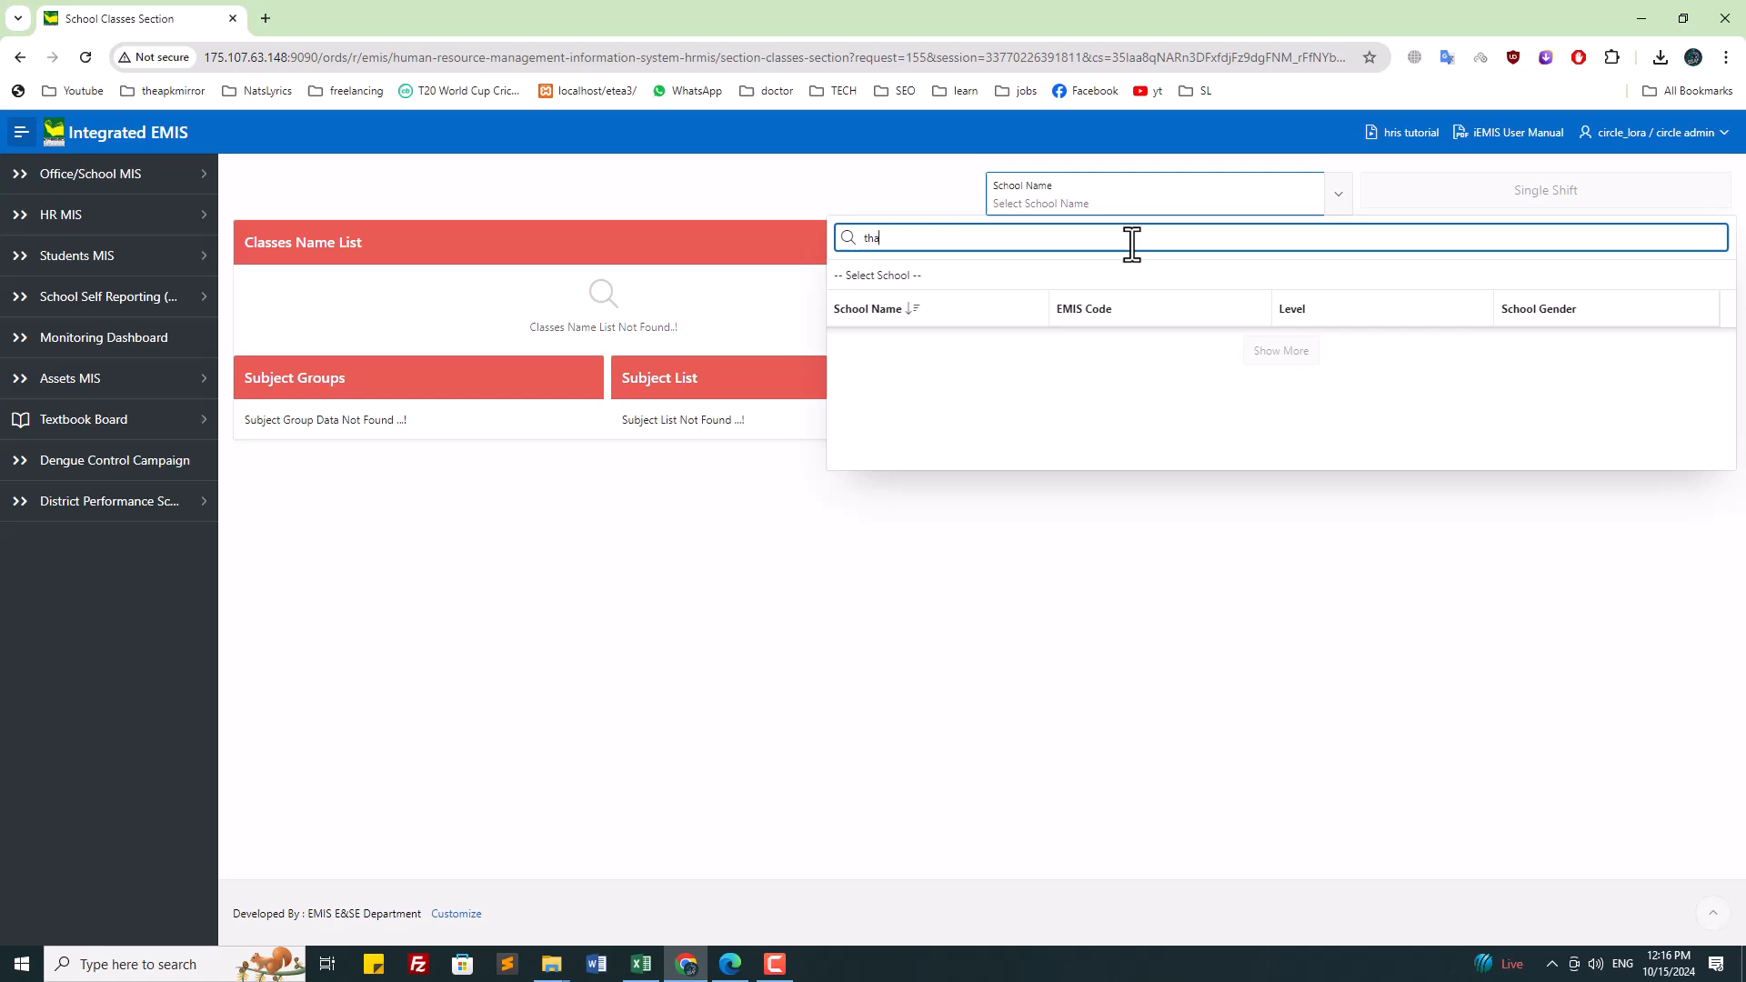
left_click(979, 346)
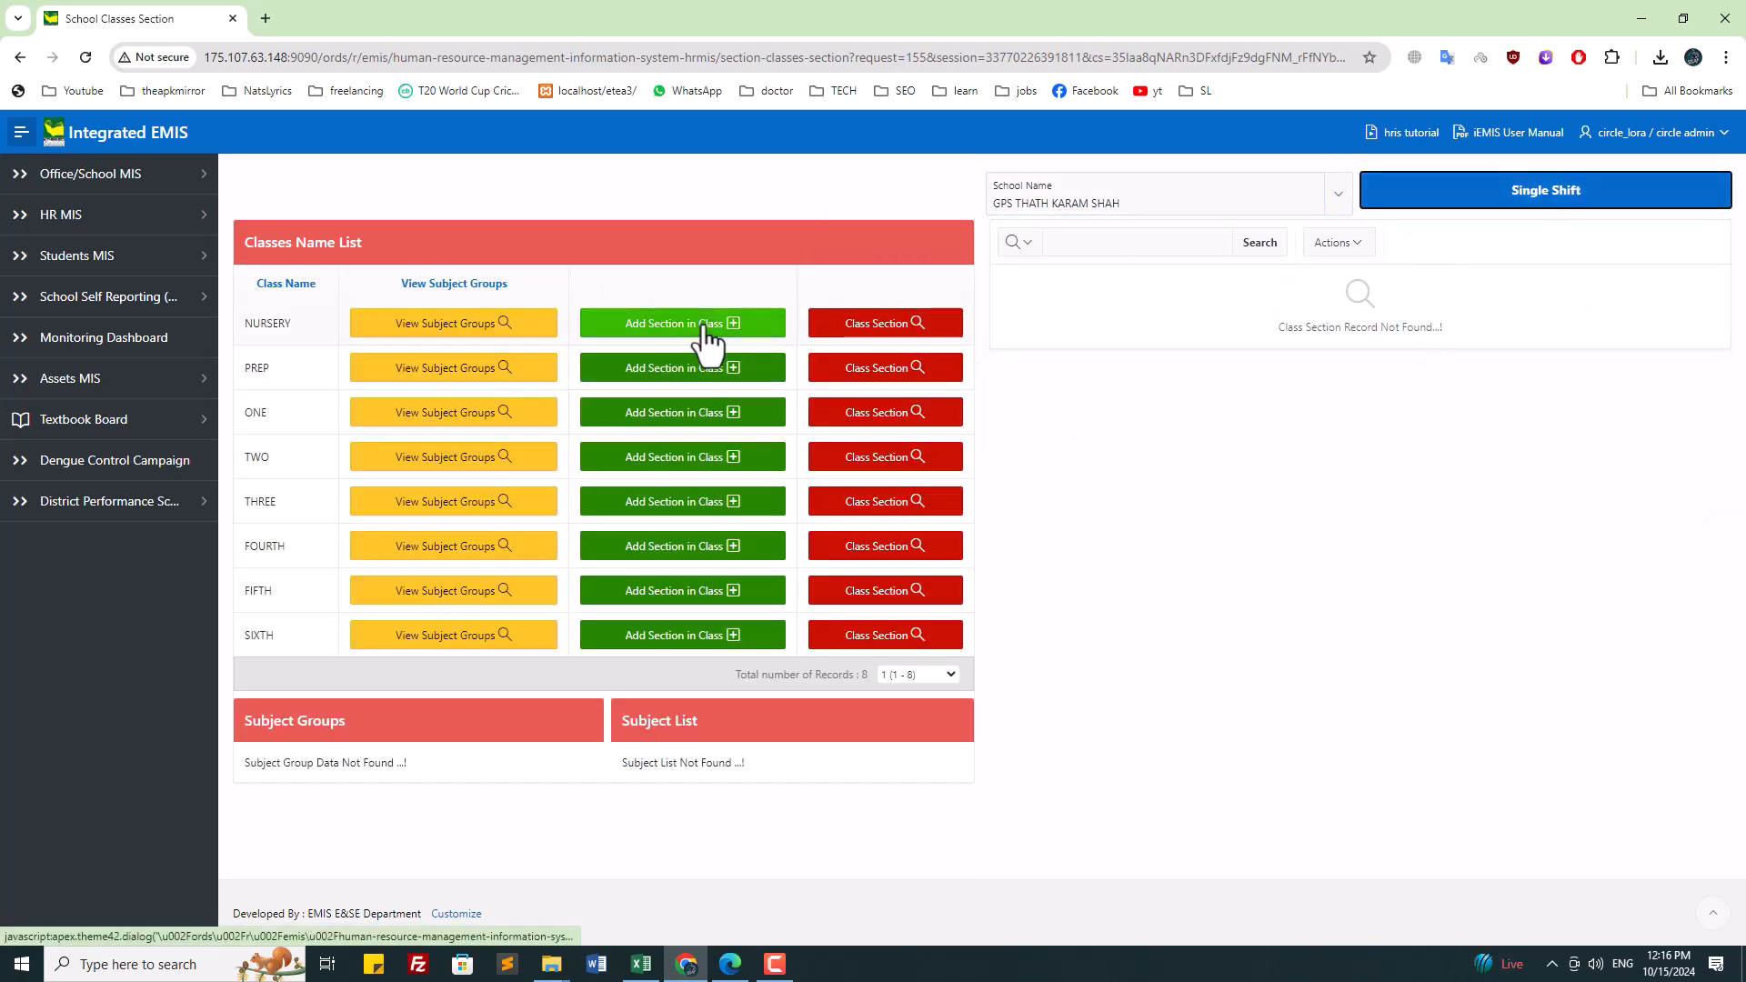
left_click(709, 338)
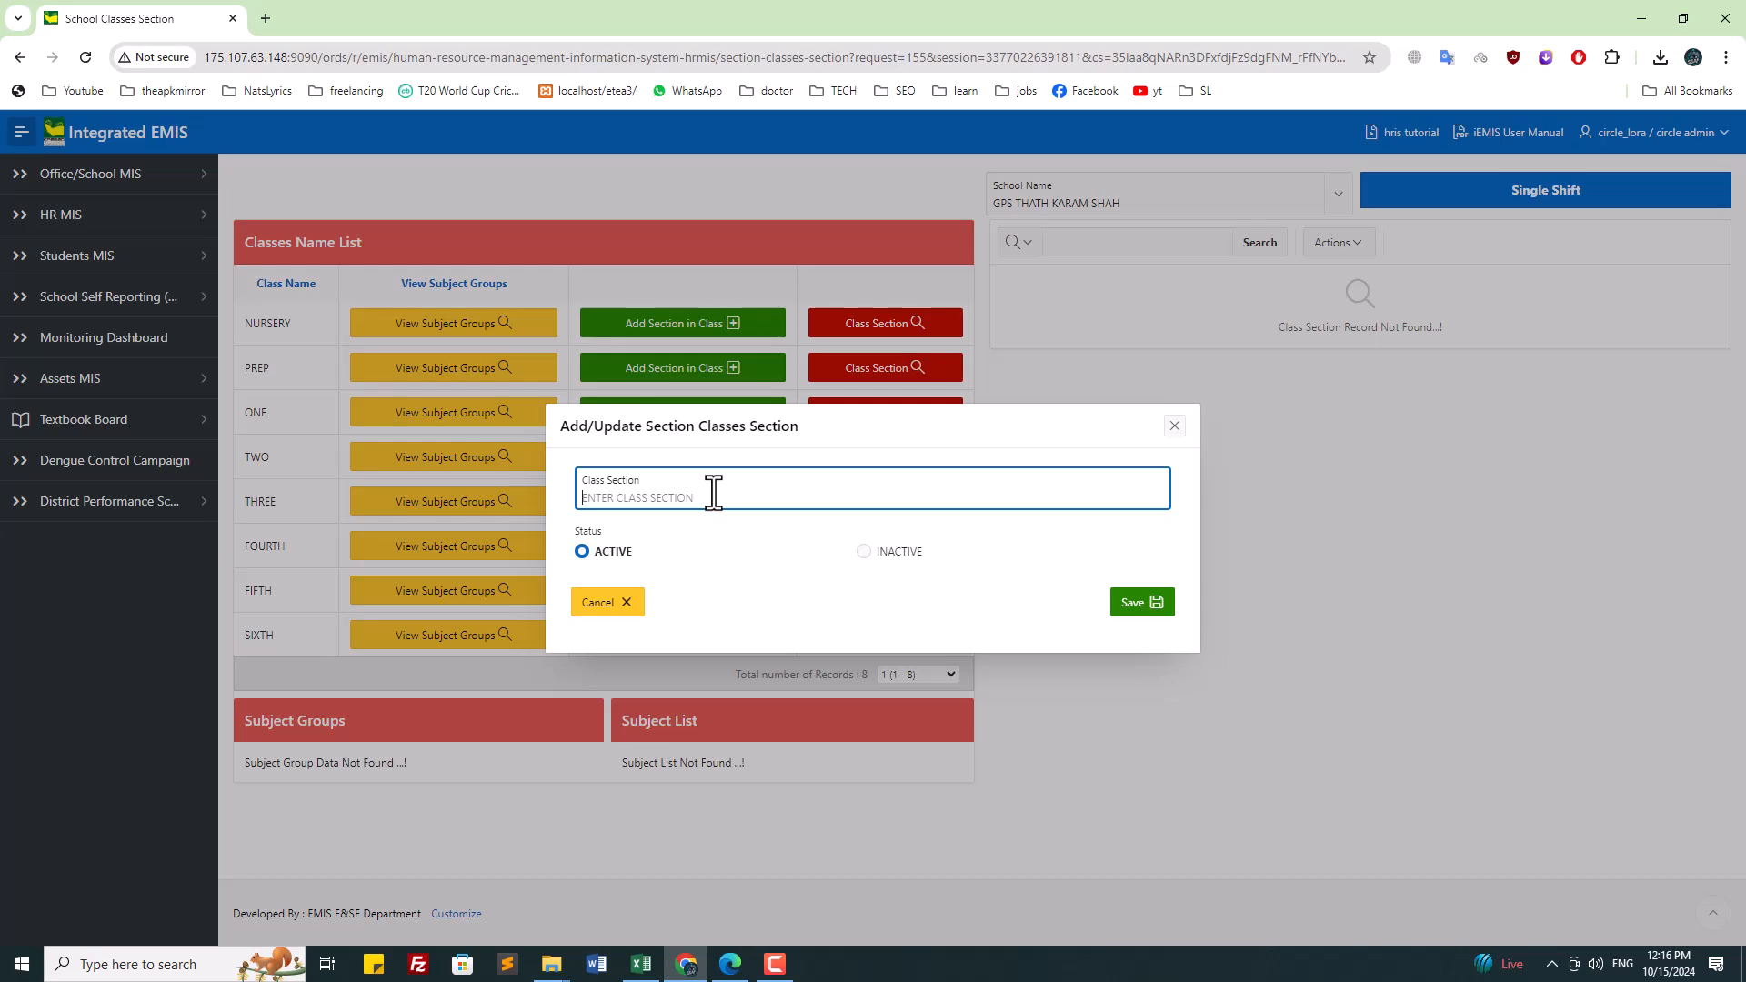
type("A")
left_click(1141, 604)
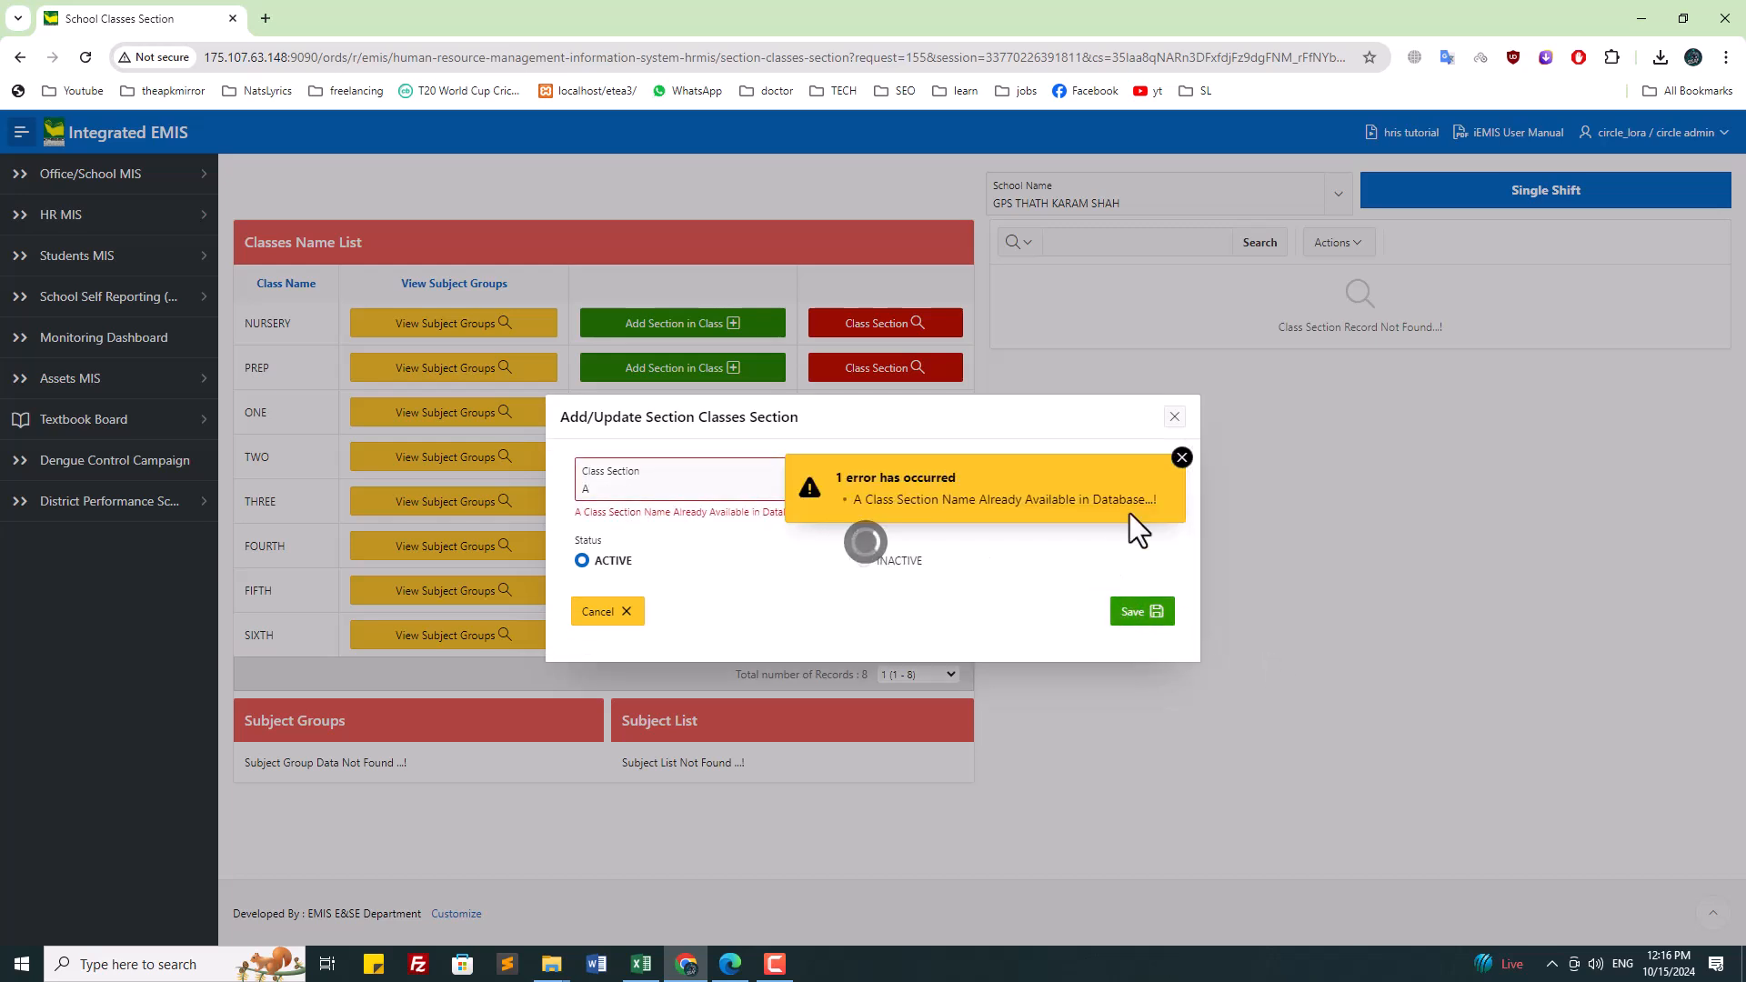
left_click(1182, 458)
left_click(1175, 417)
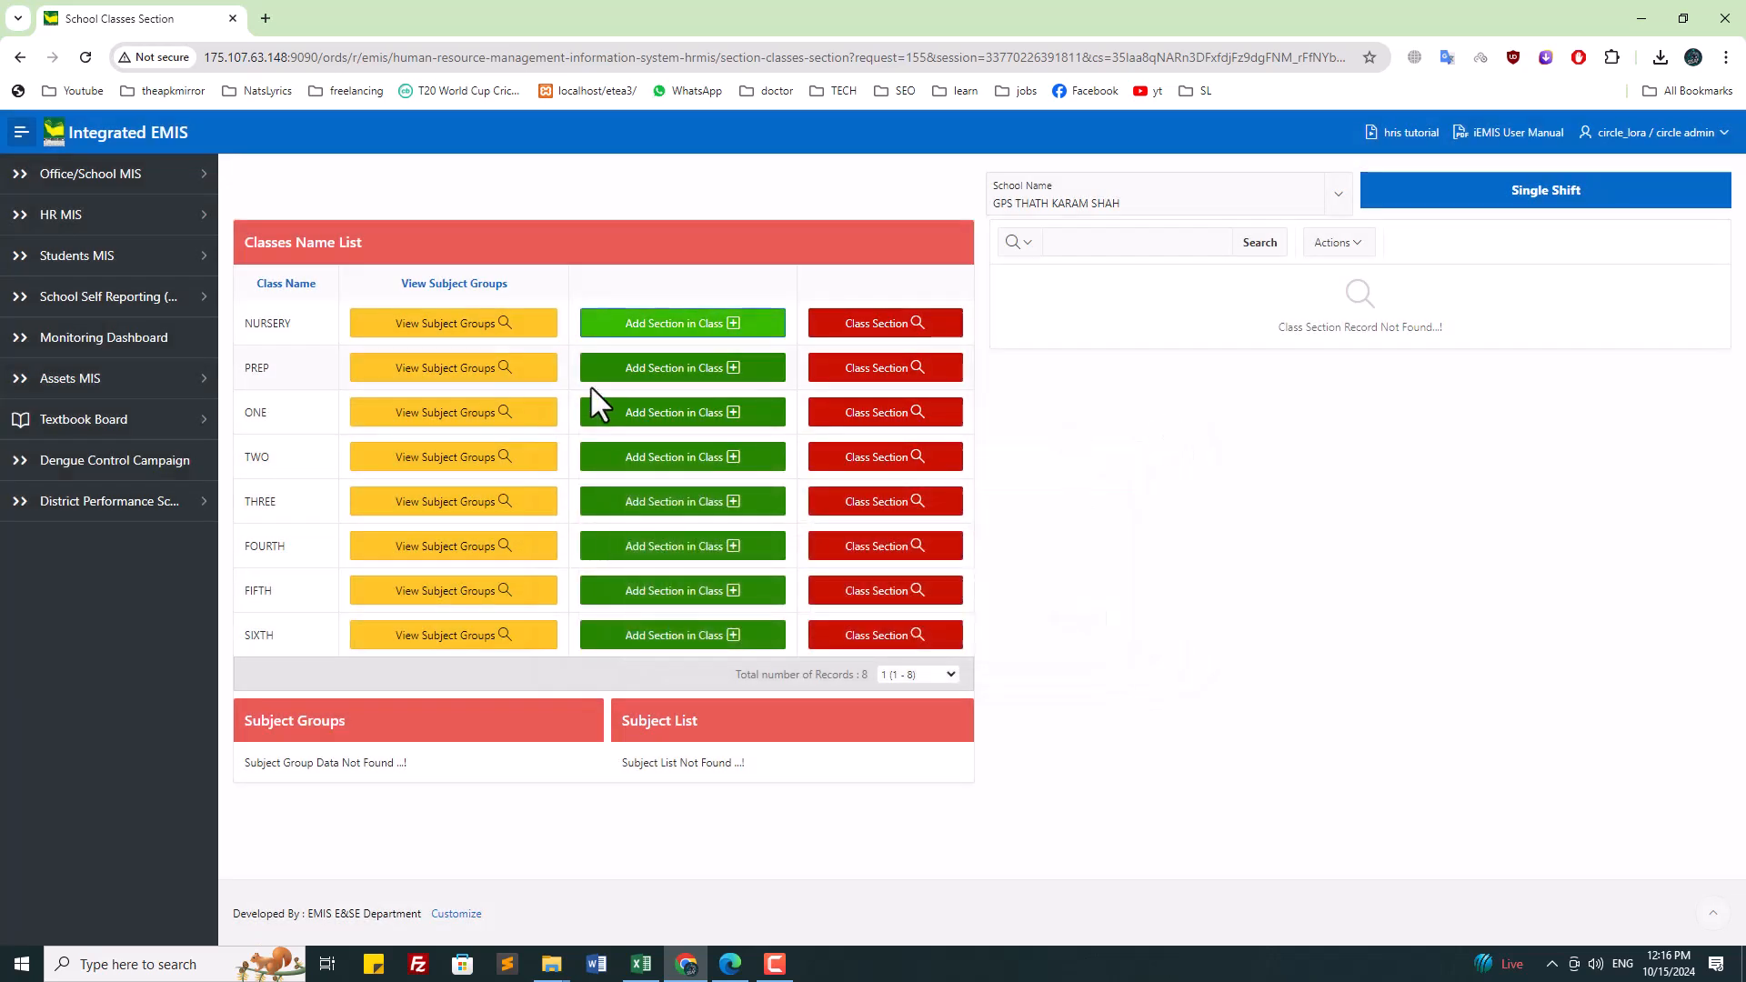
Step: Try adding section A to PREP and ONE, dismissing the duplicate-name errors
left_click(647, 371)
type("A")
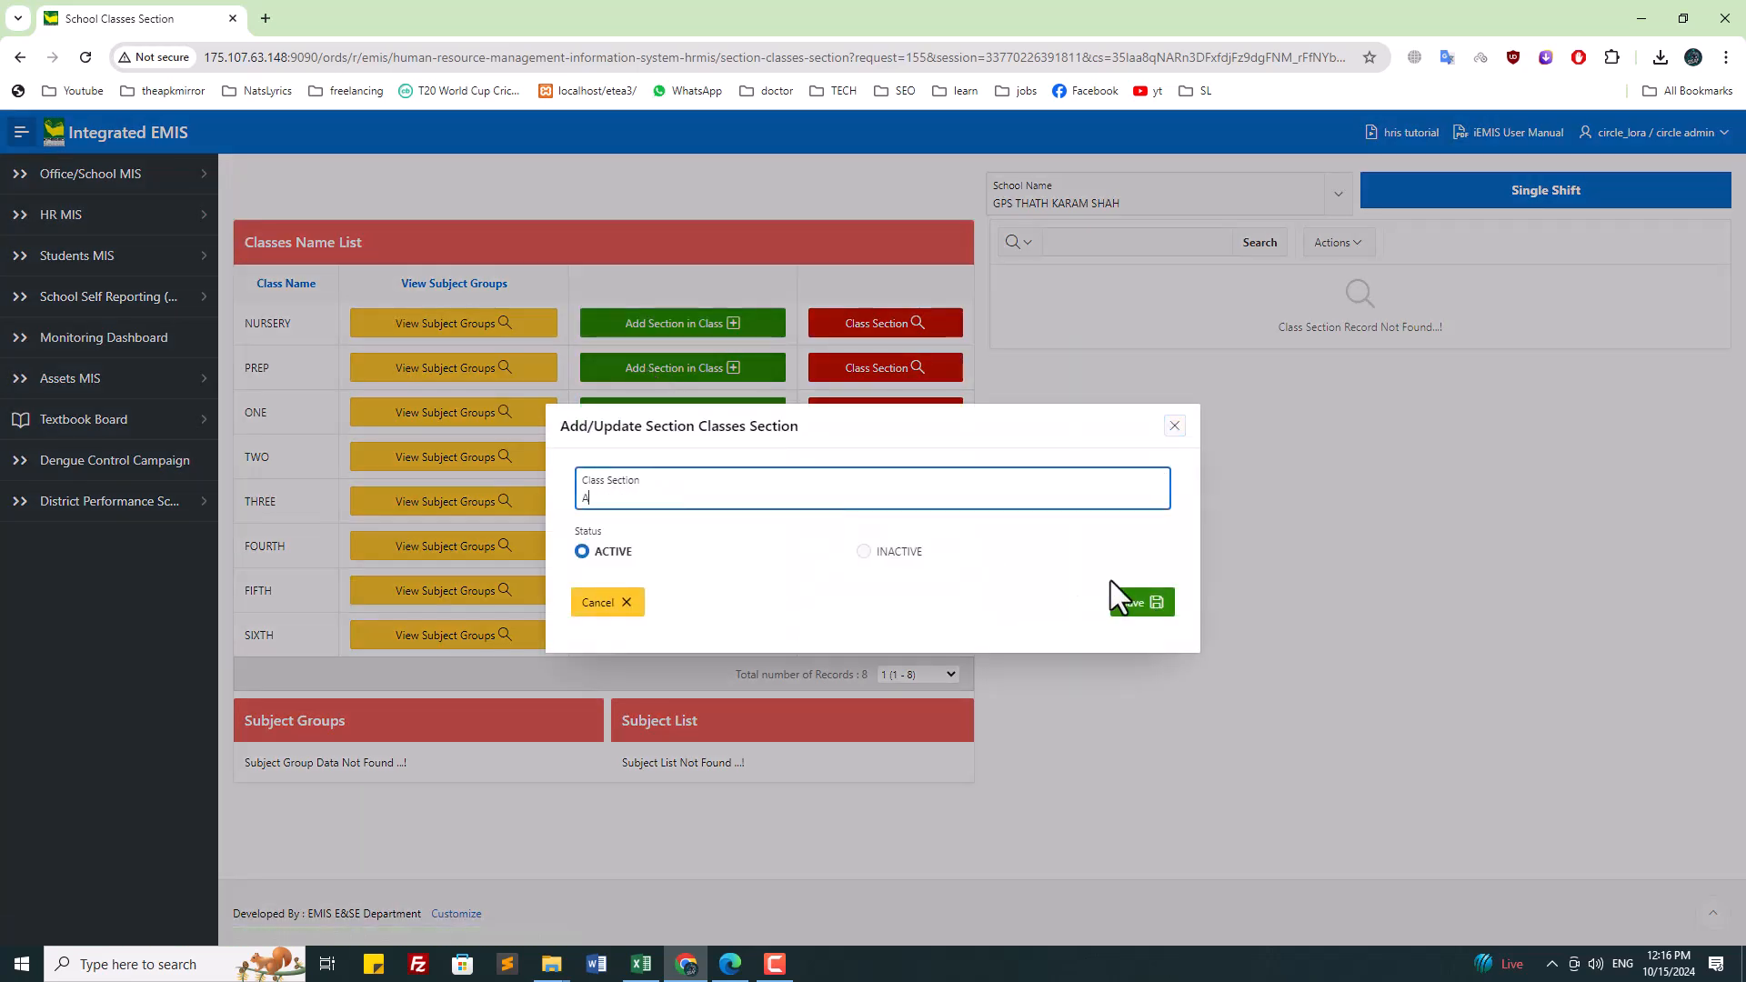
left_click(1140, 604)
left_click(1184, 456)
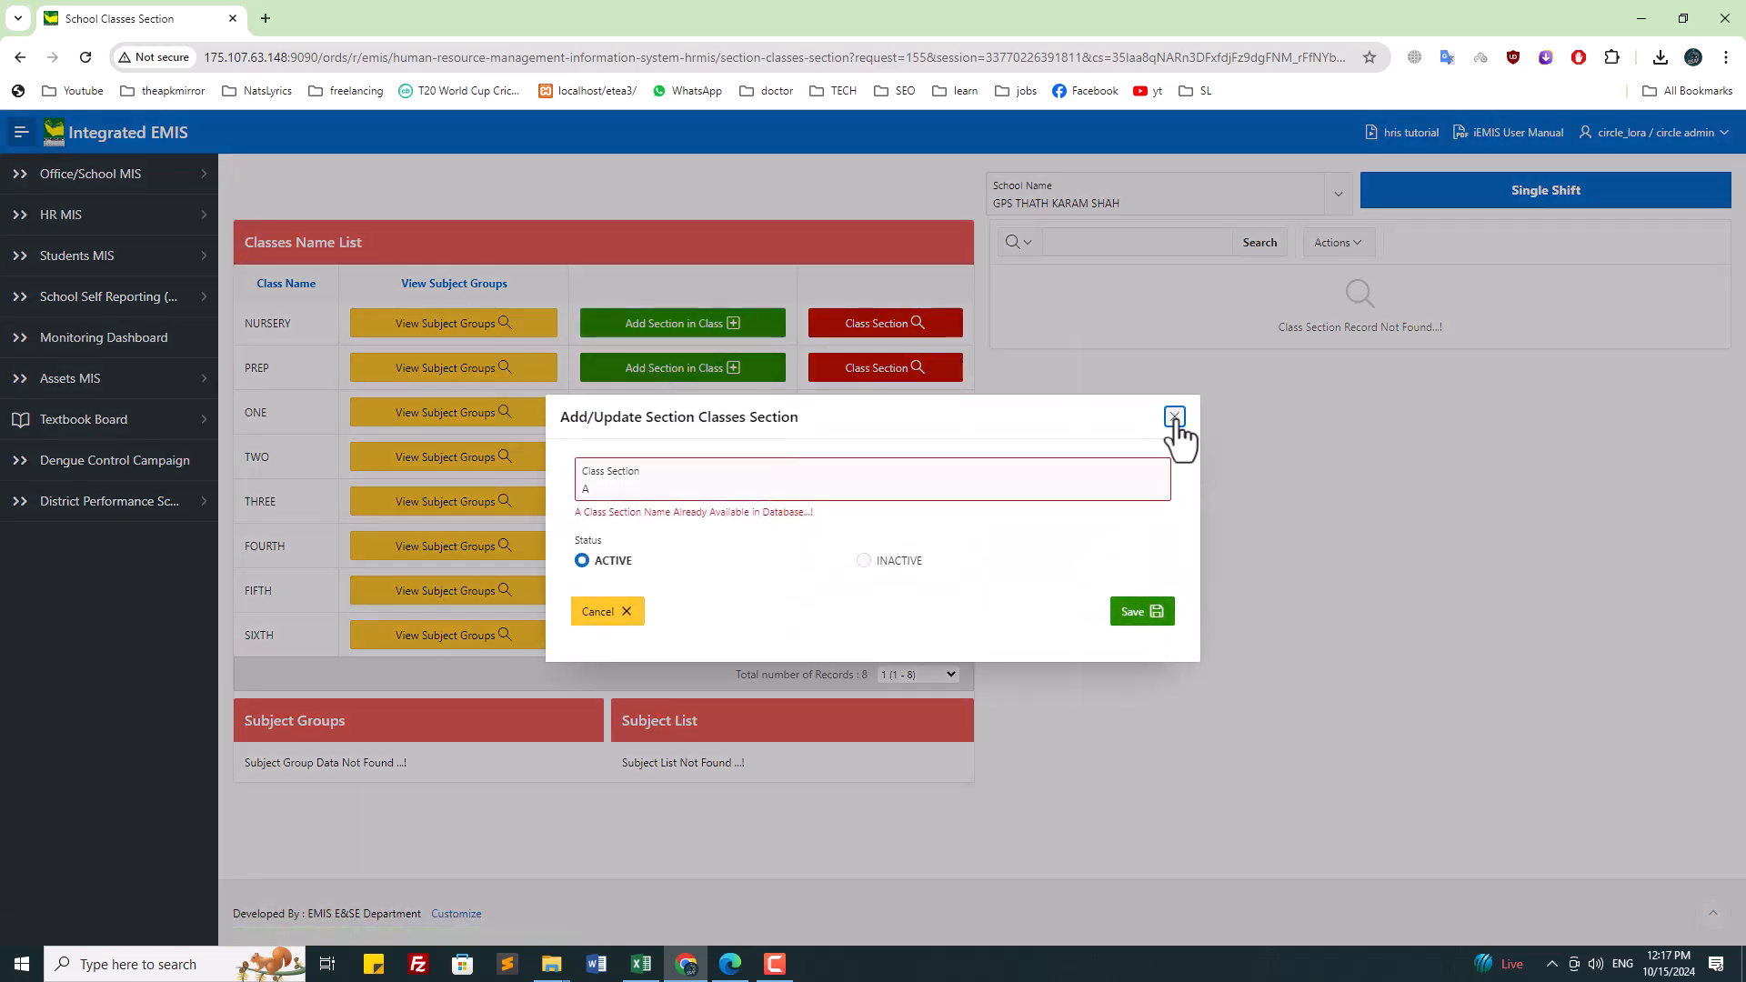
left_click(1174, 417)
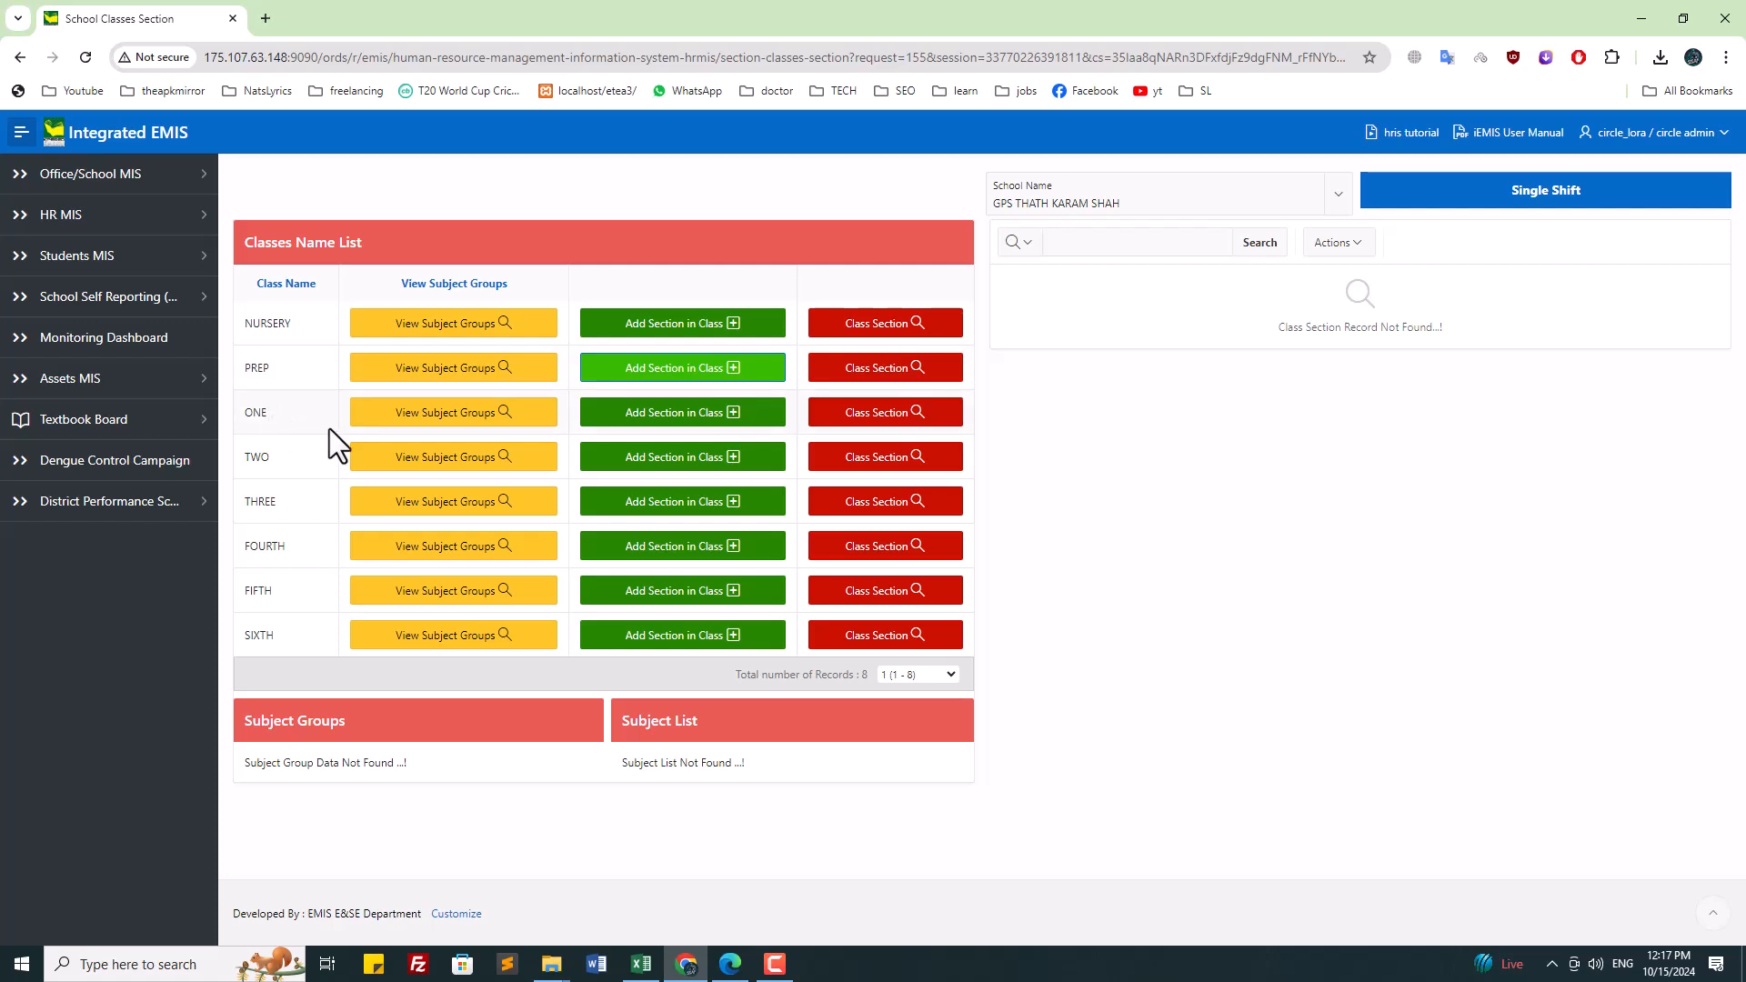
left_click(694, 420)
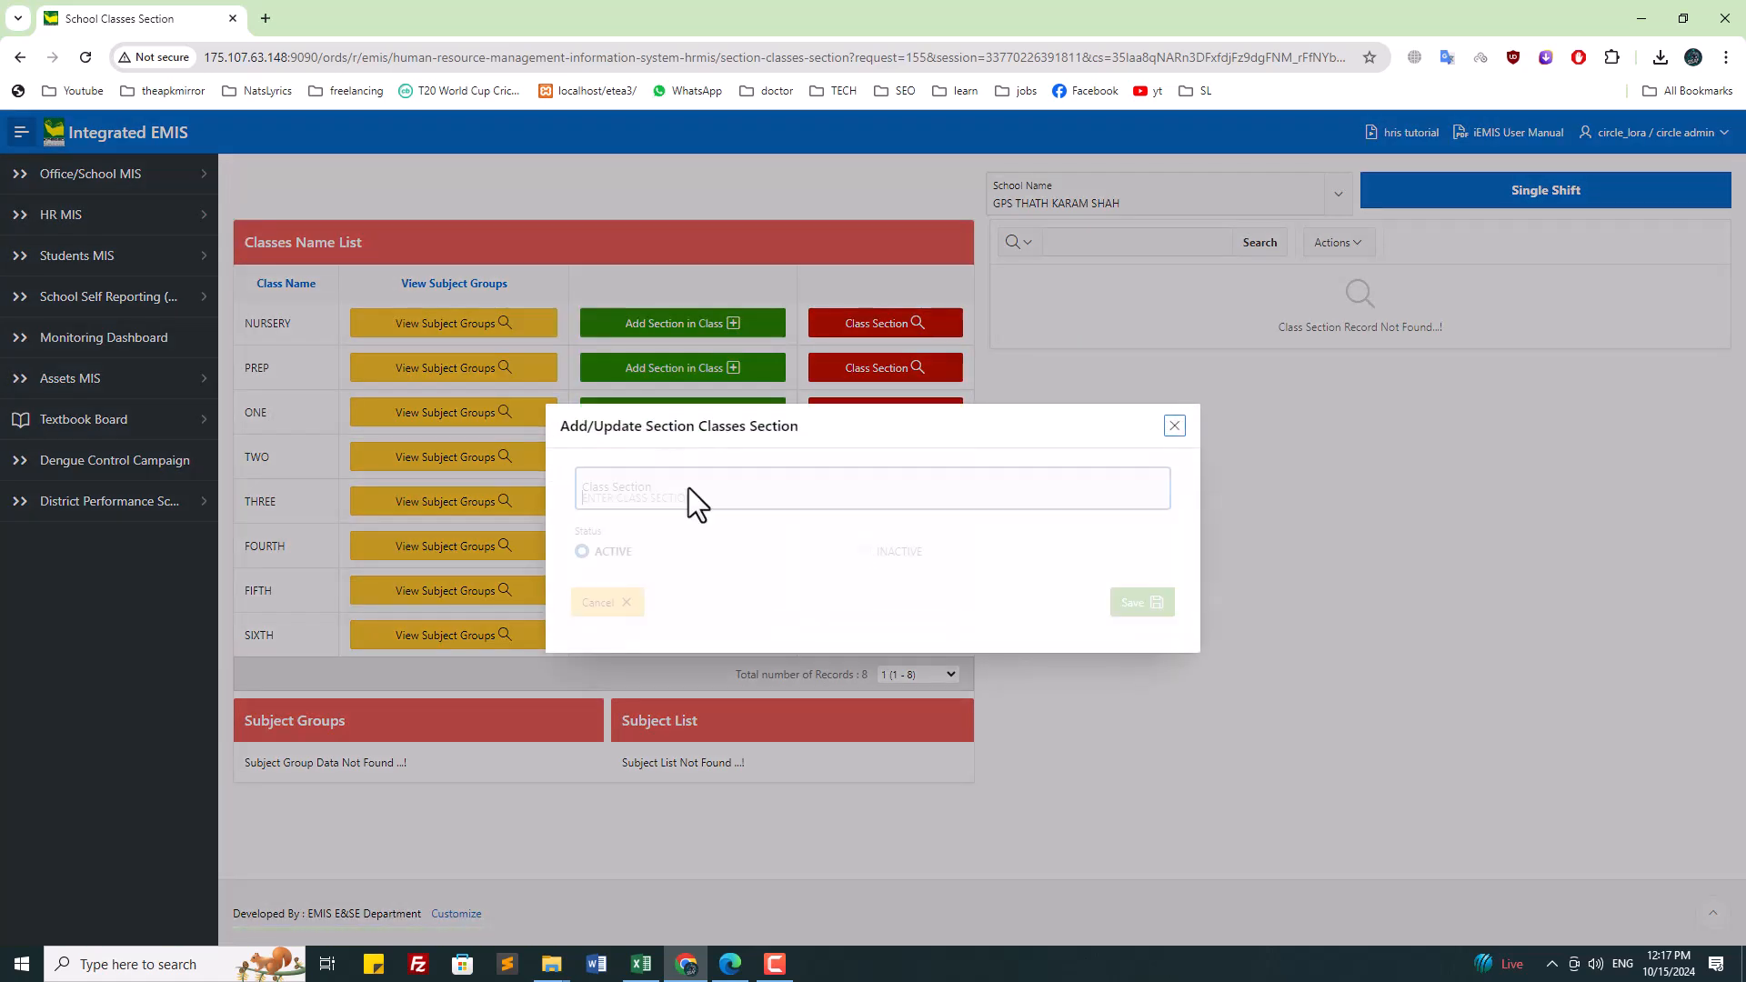
type("A")
left_click(1142, 612)
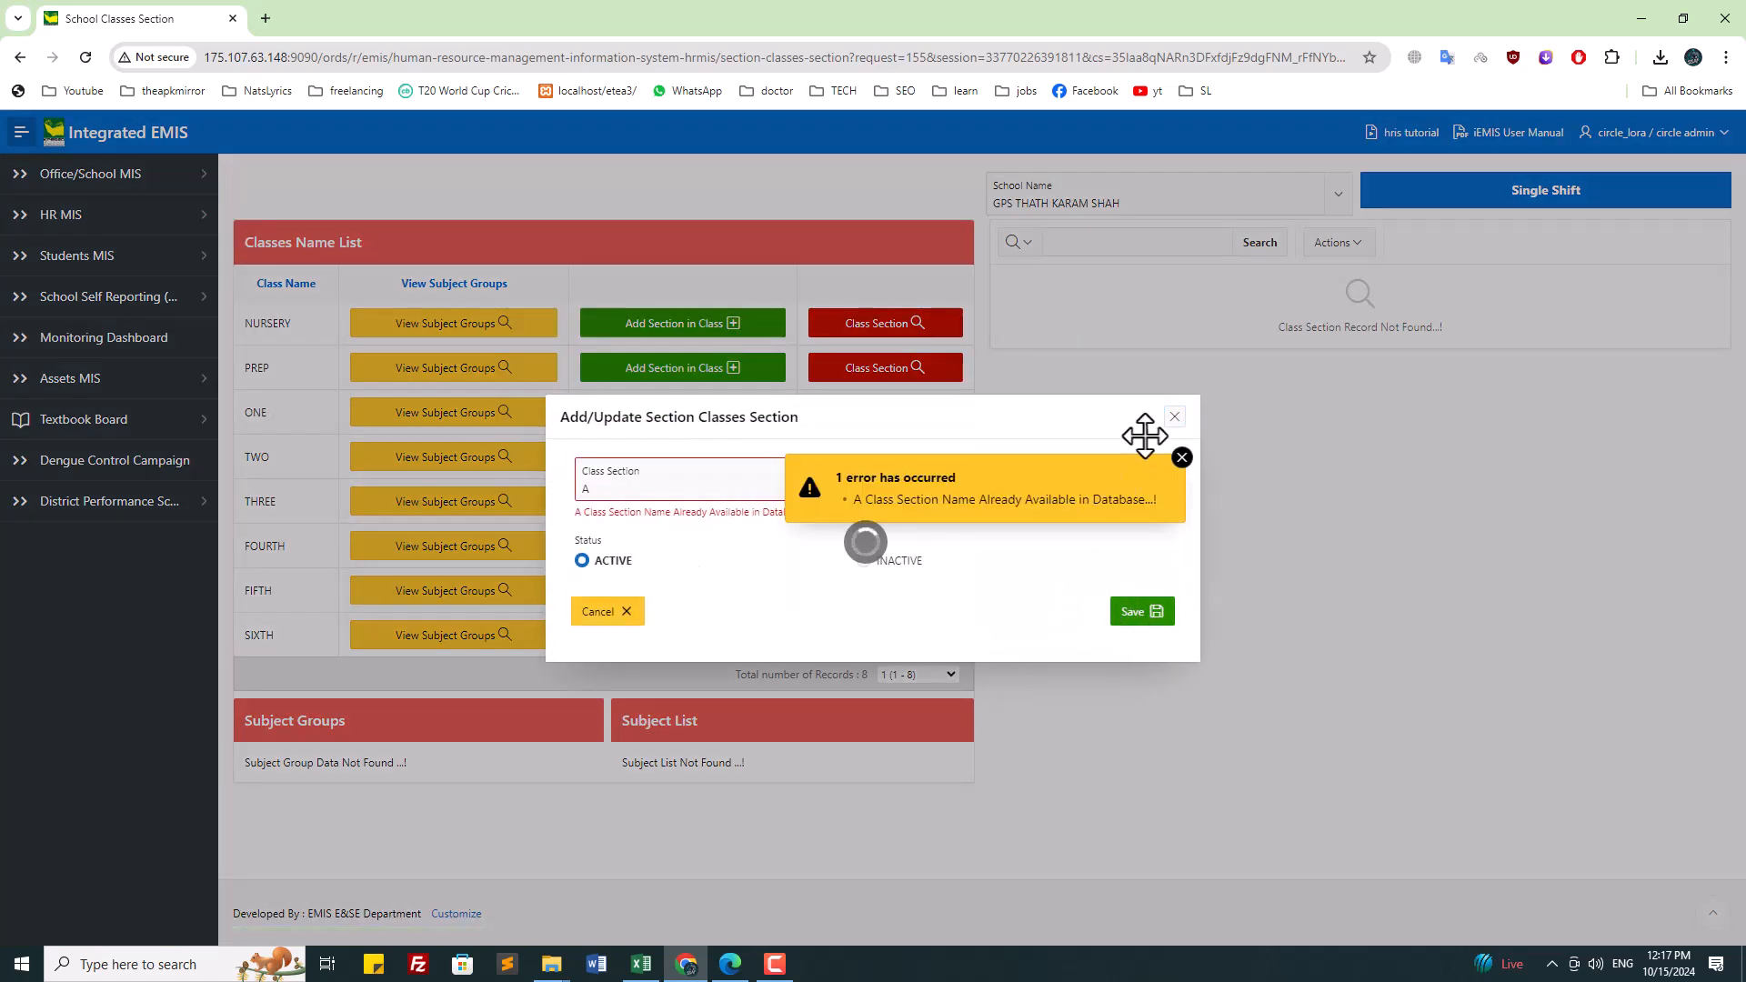
left_click(1182, 458)
left_click(1174, 417)
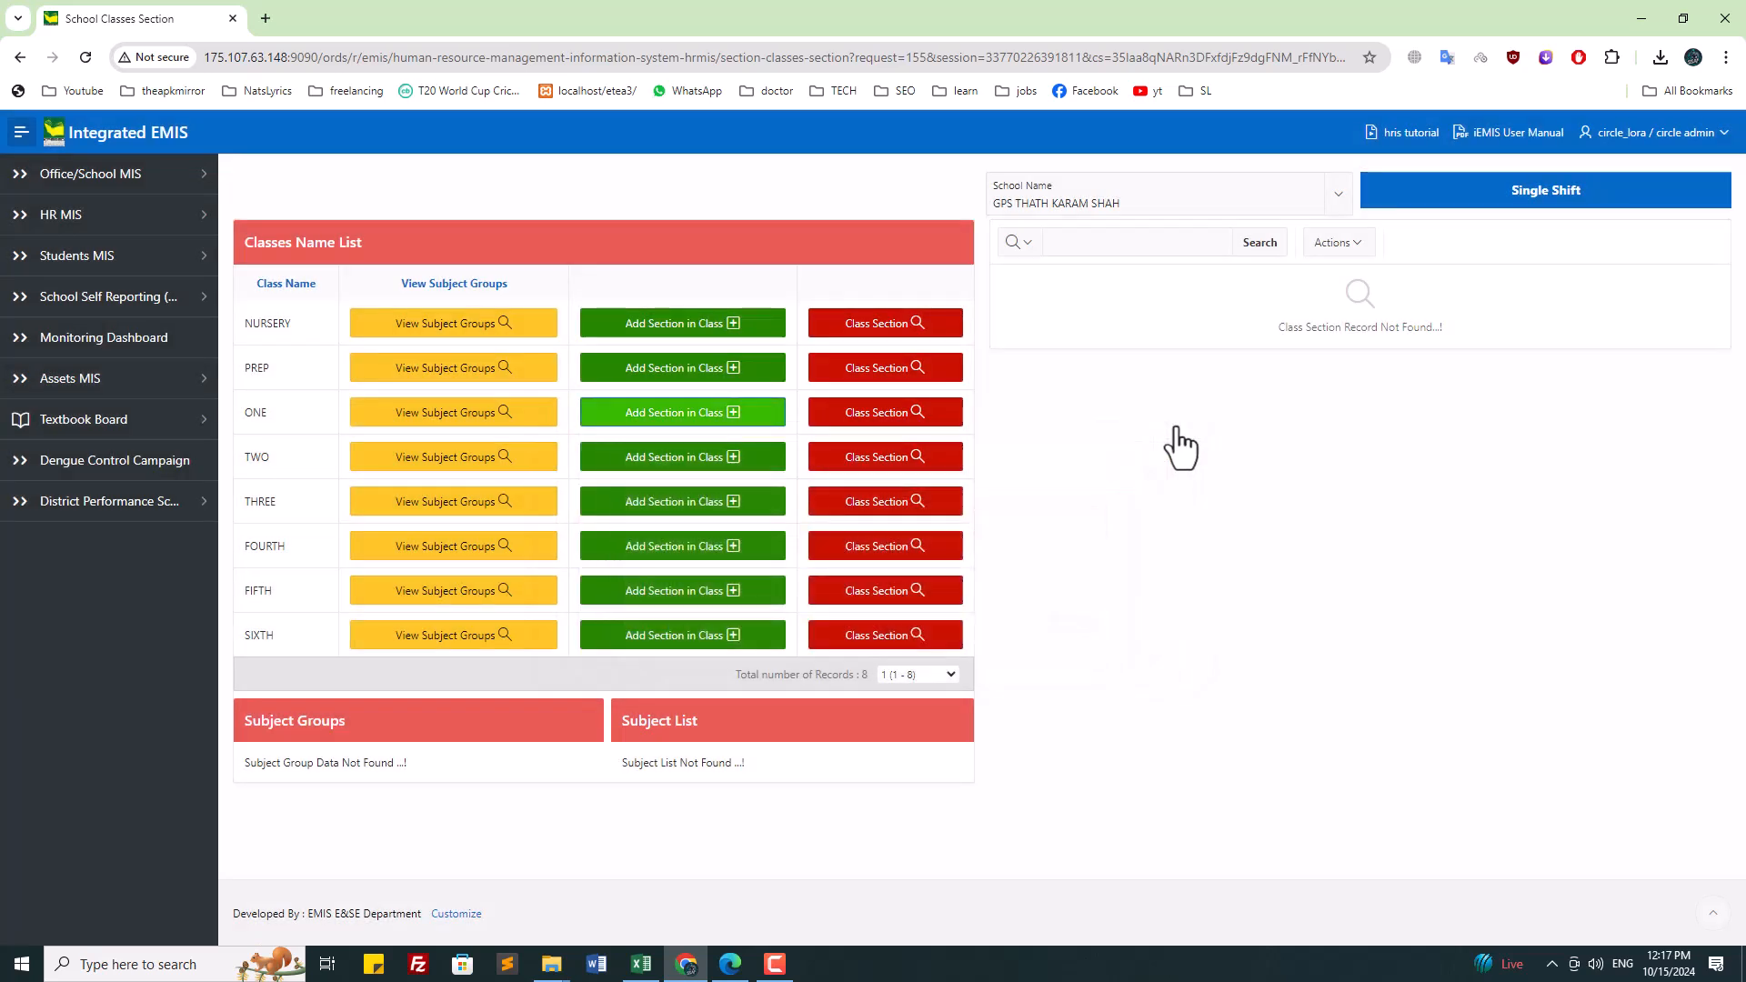
Step: Try adding section A to classes TWO and THREE, closing each duplicate-name error
left_click(775, 458)
type("A")
left_click(1142, 605)
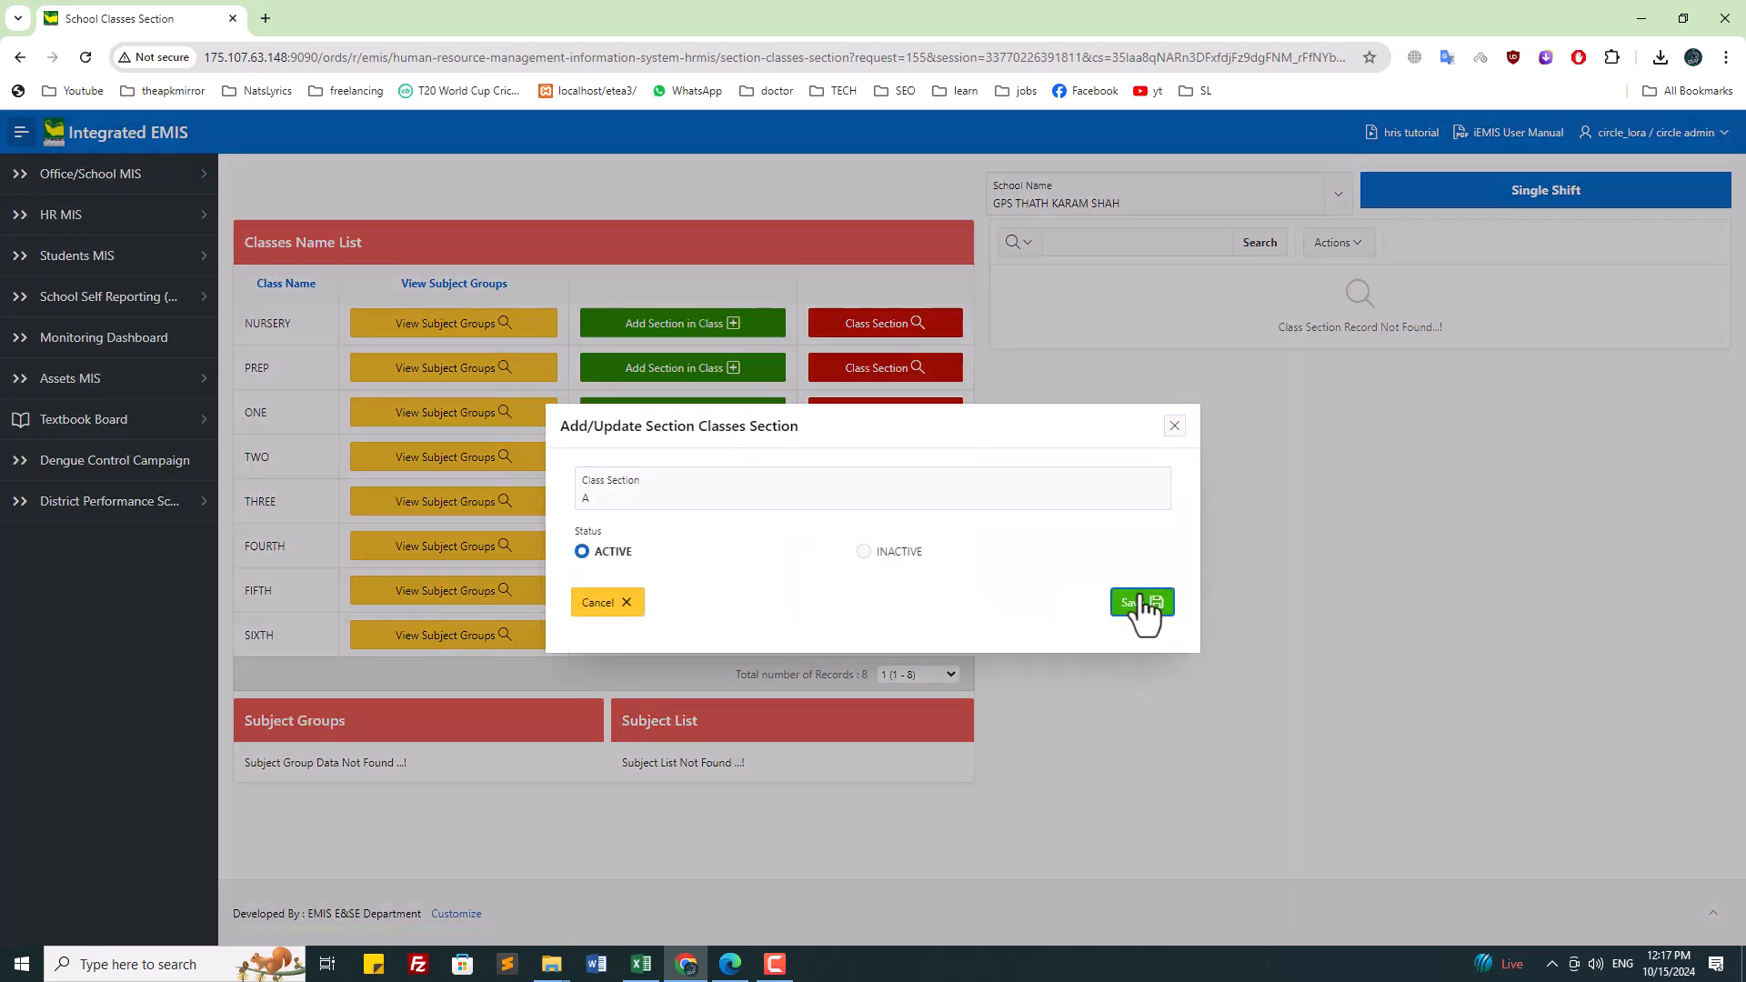
left_click(1183, 456)
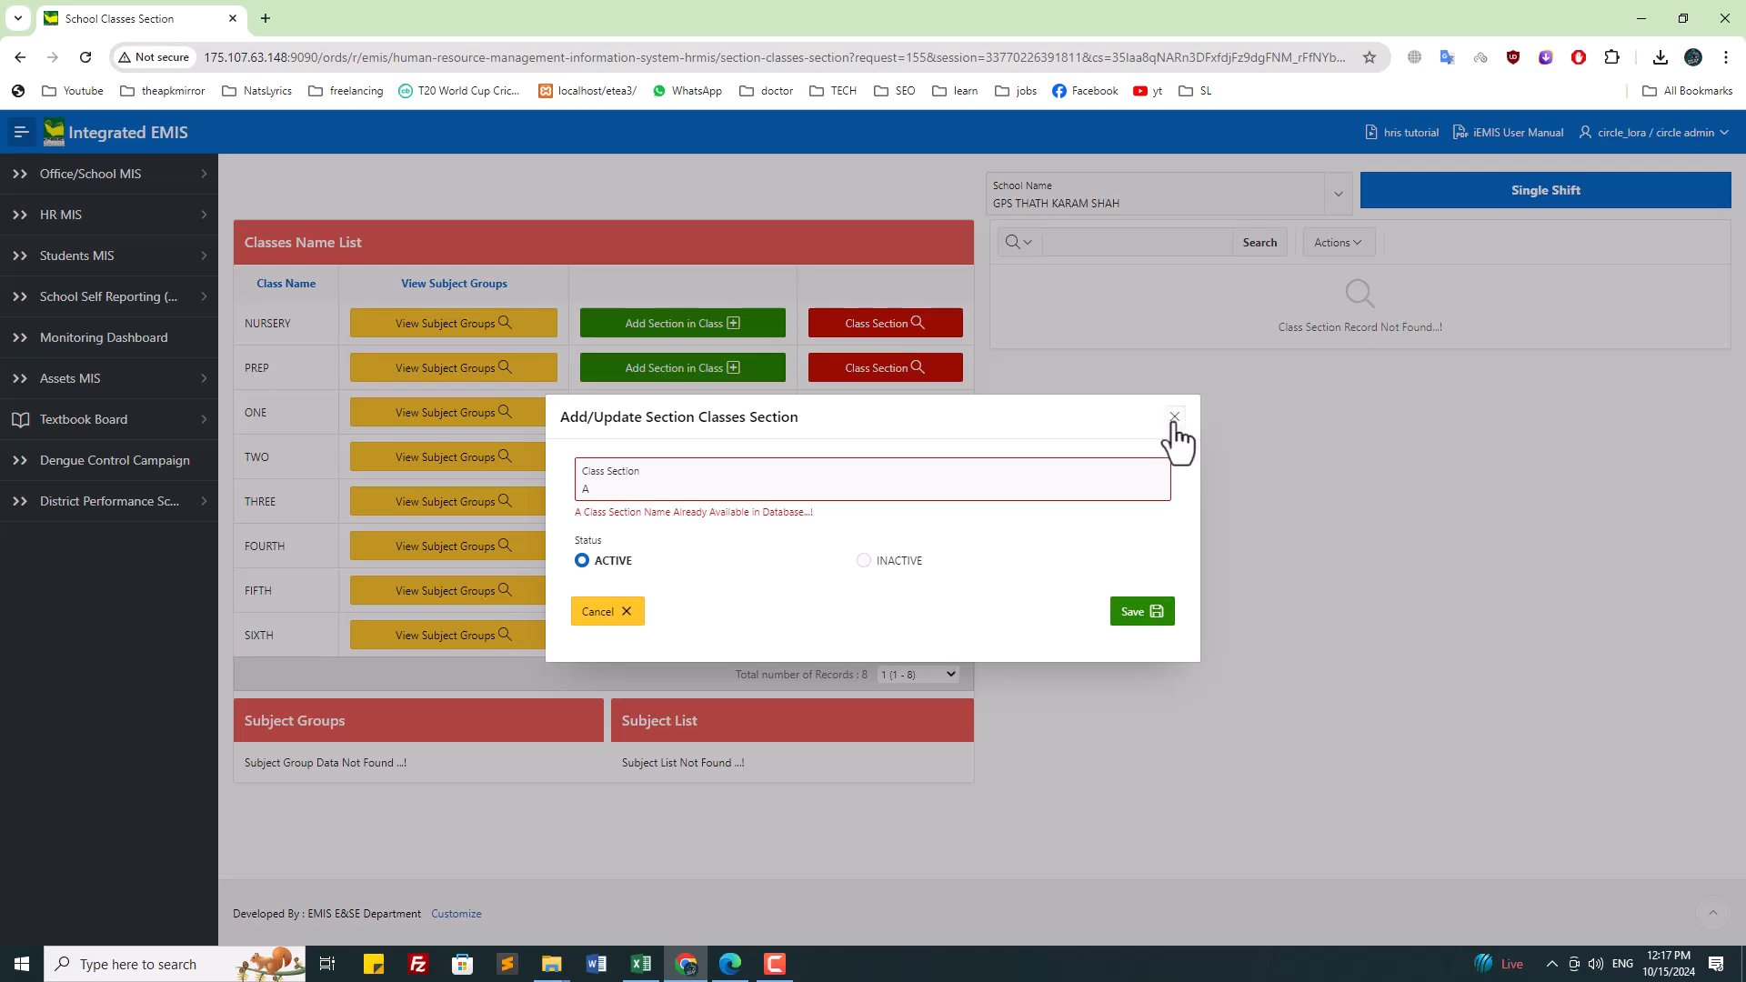
left_click(1174, 416)
left_click(665, 515)
left_click(671, 491)
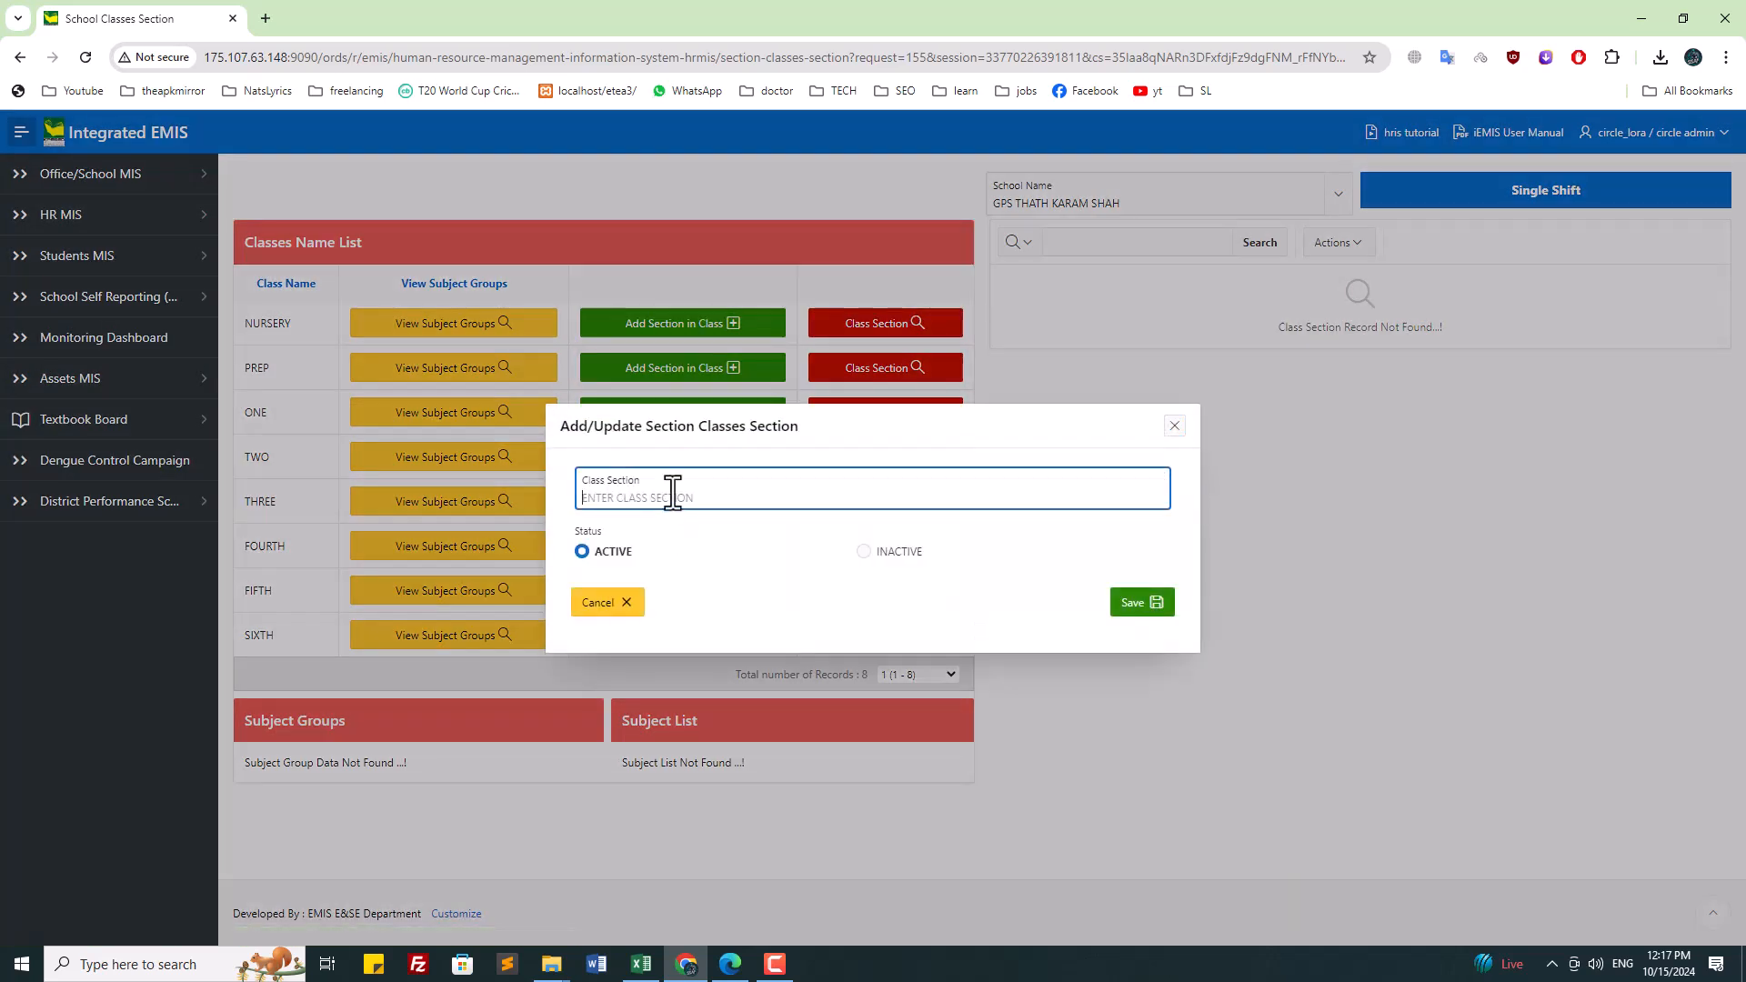
type("A")
left_click(1132, 619)
left_click(1183, 466)
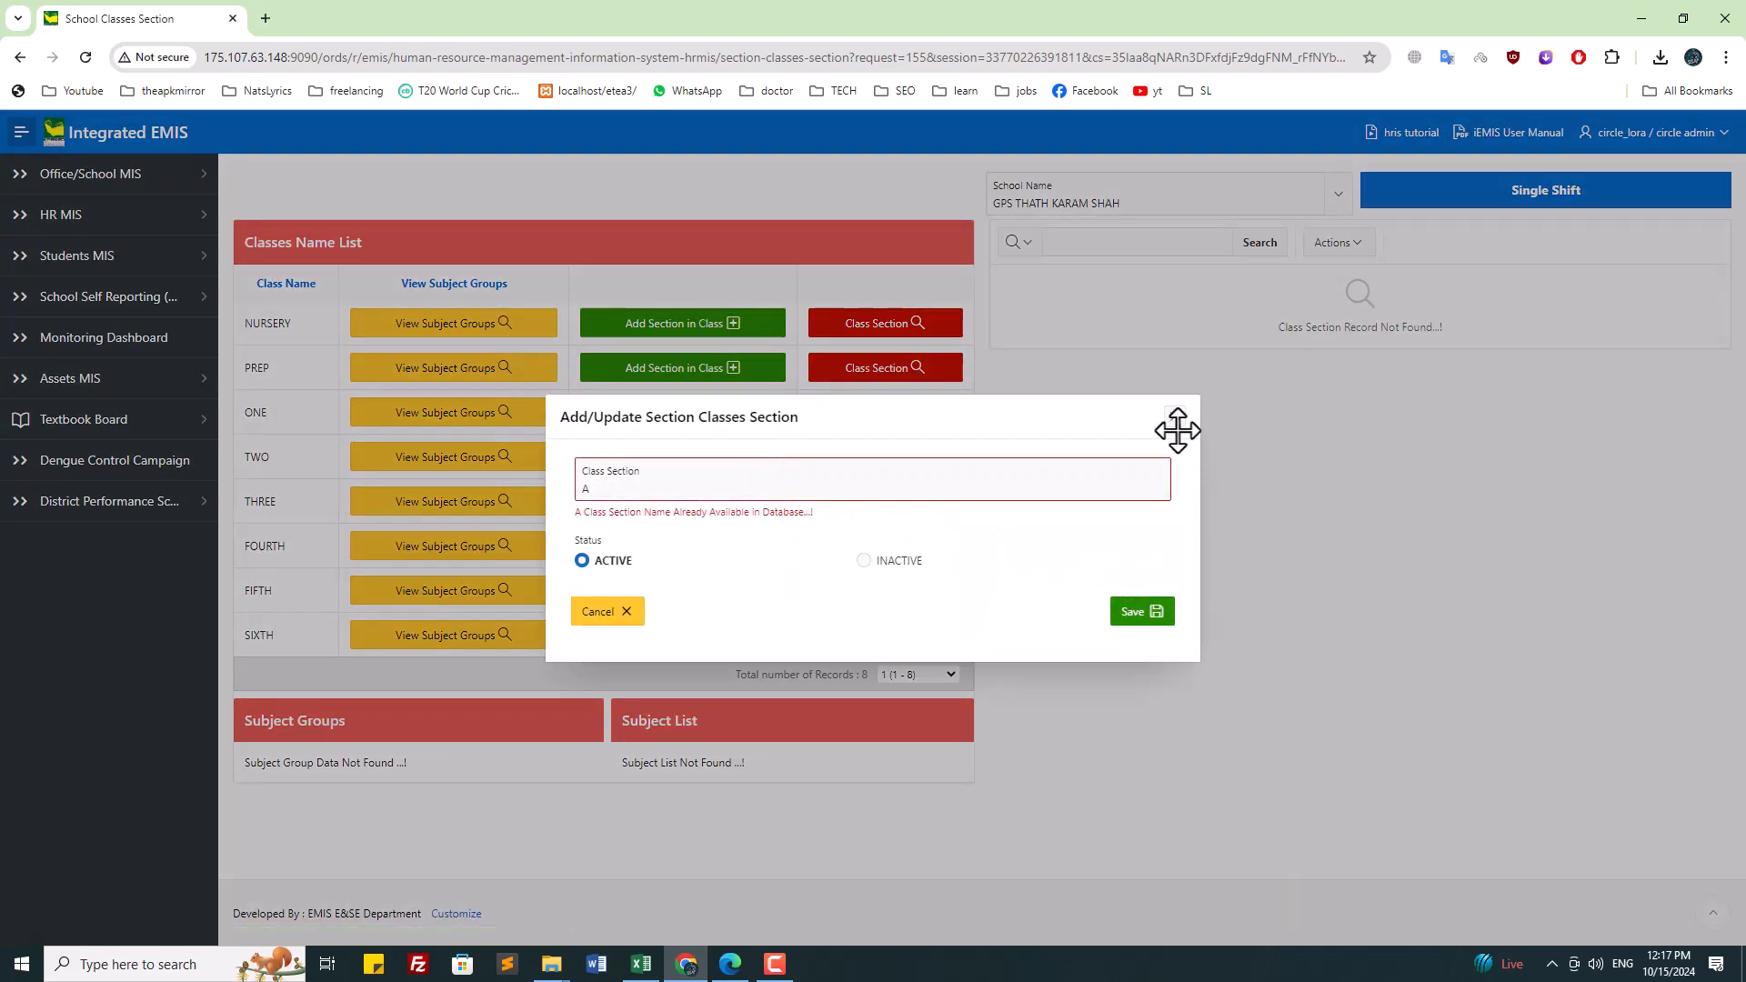
left_click(1175, 425)
Step: Attempt section A for FOURTH and FIFTH, then expand the Students MIS pages
left_click(703, 548)
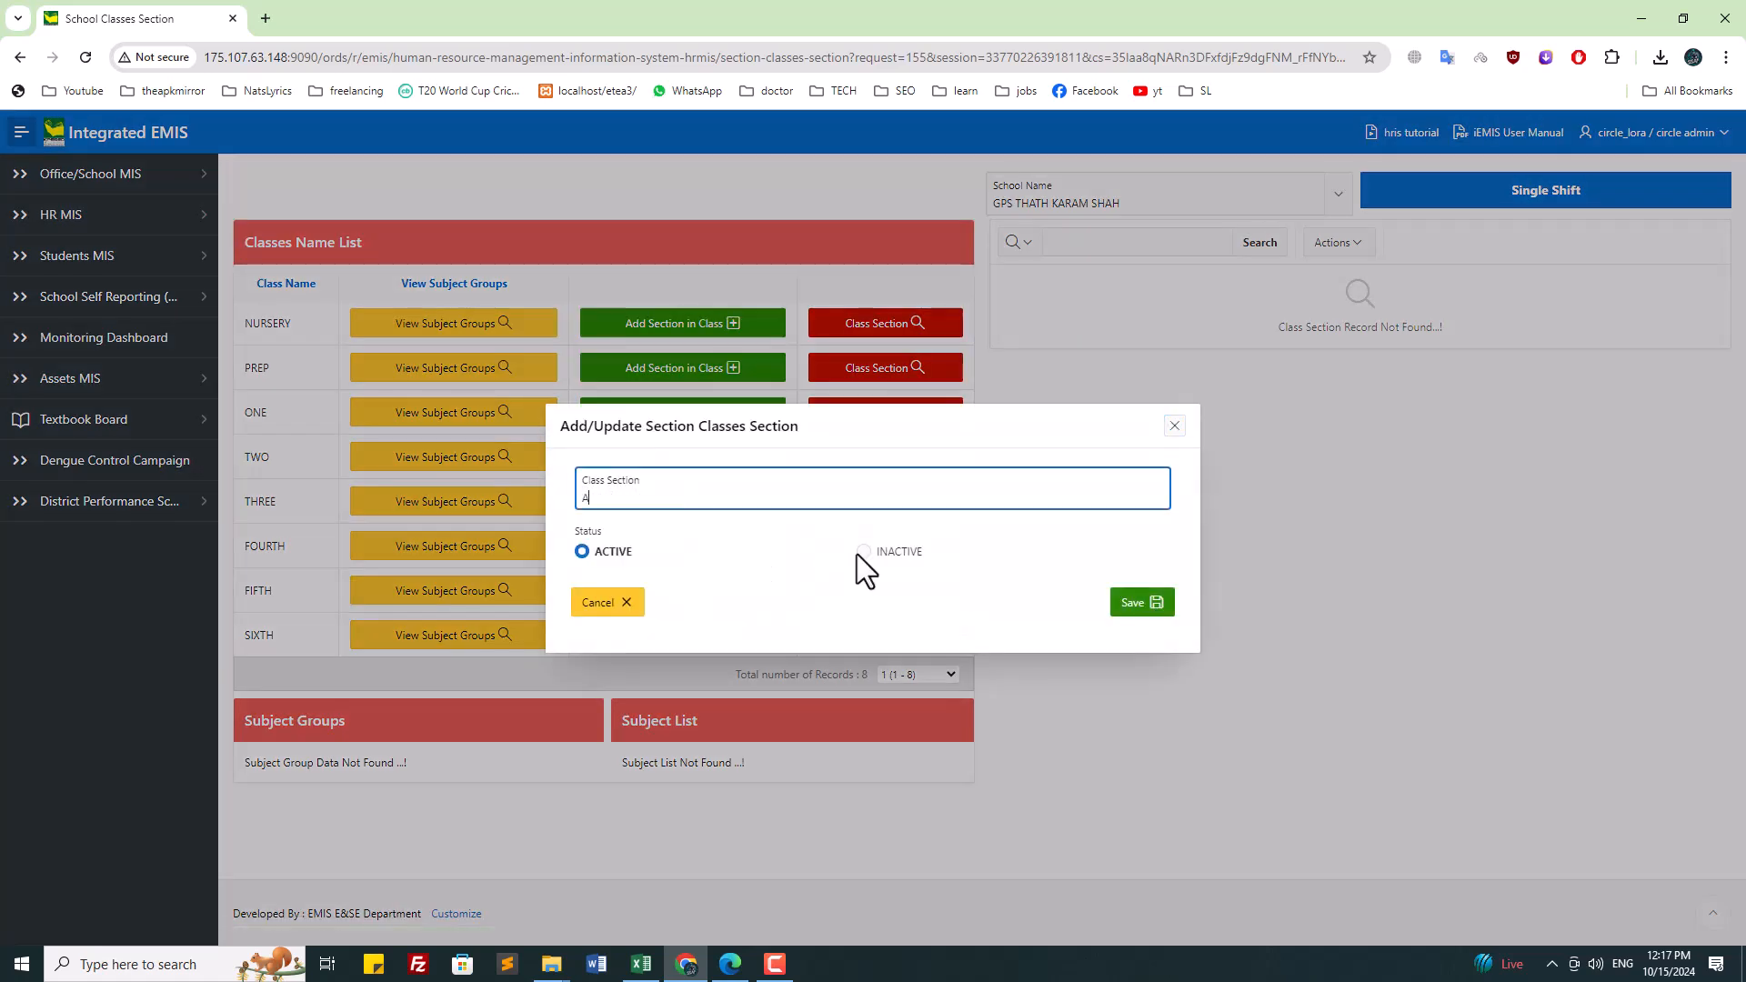
left_click(1148, 612)
left_click(1181, 458)
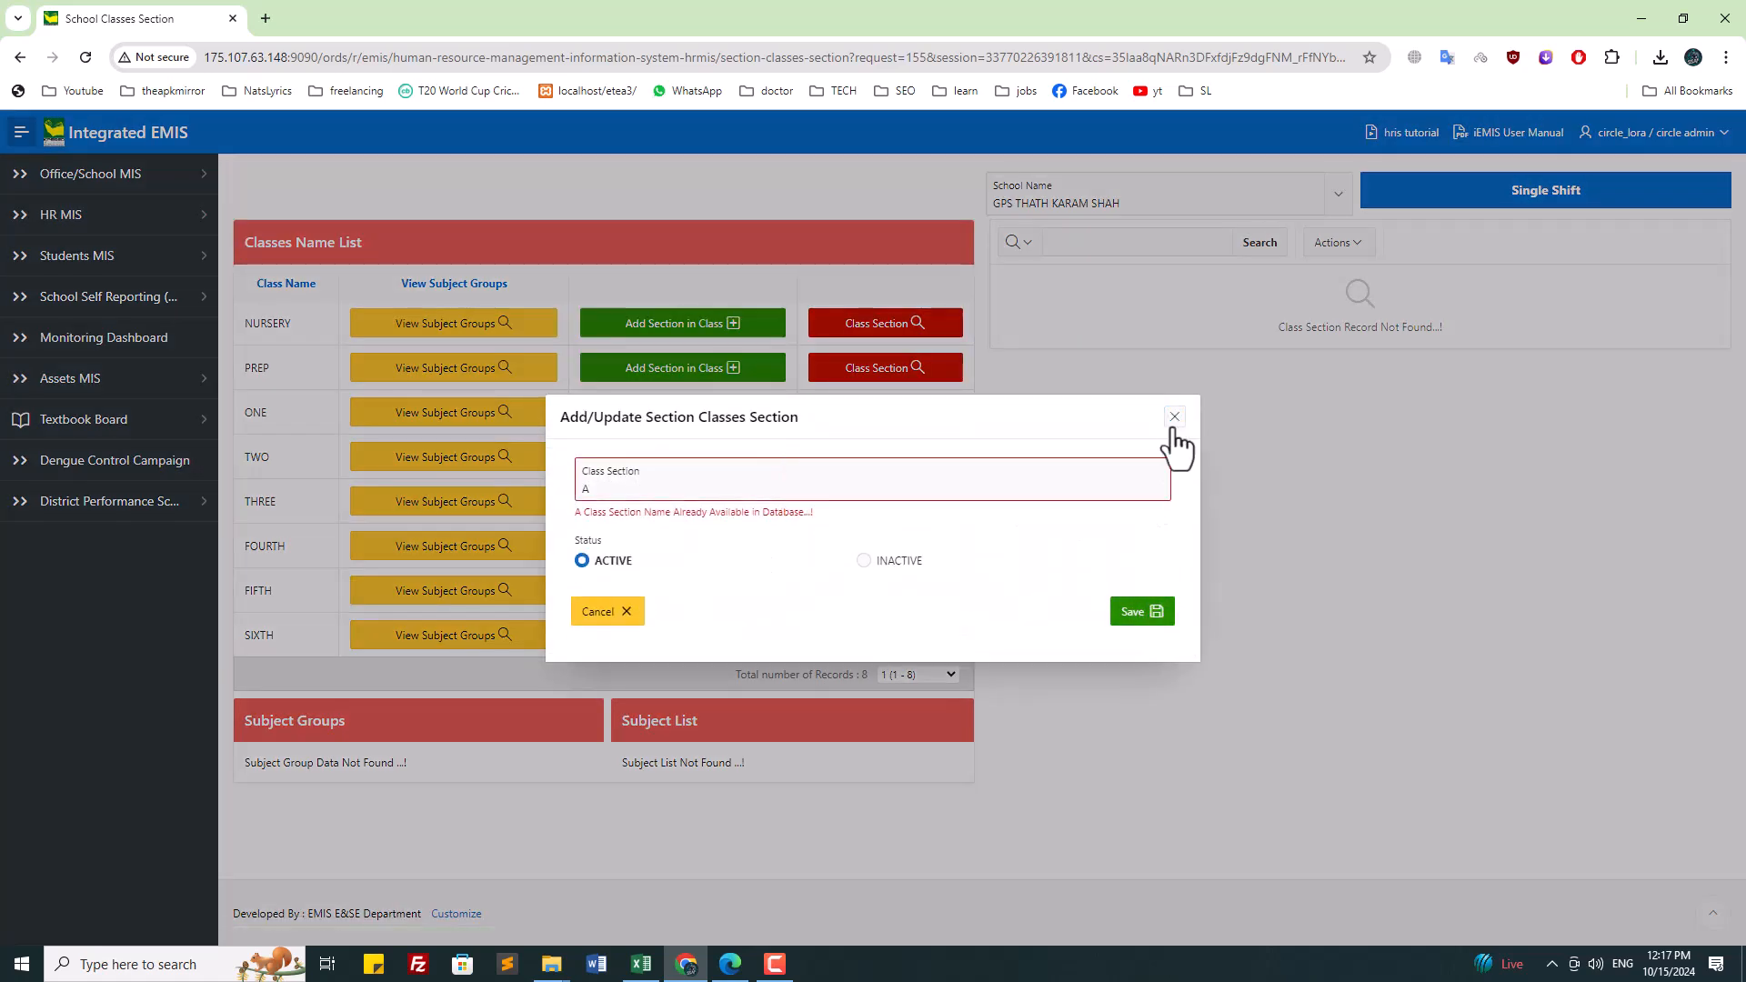
left_click(1174, 417)
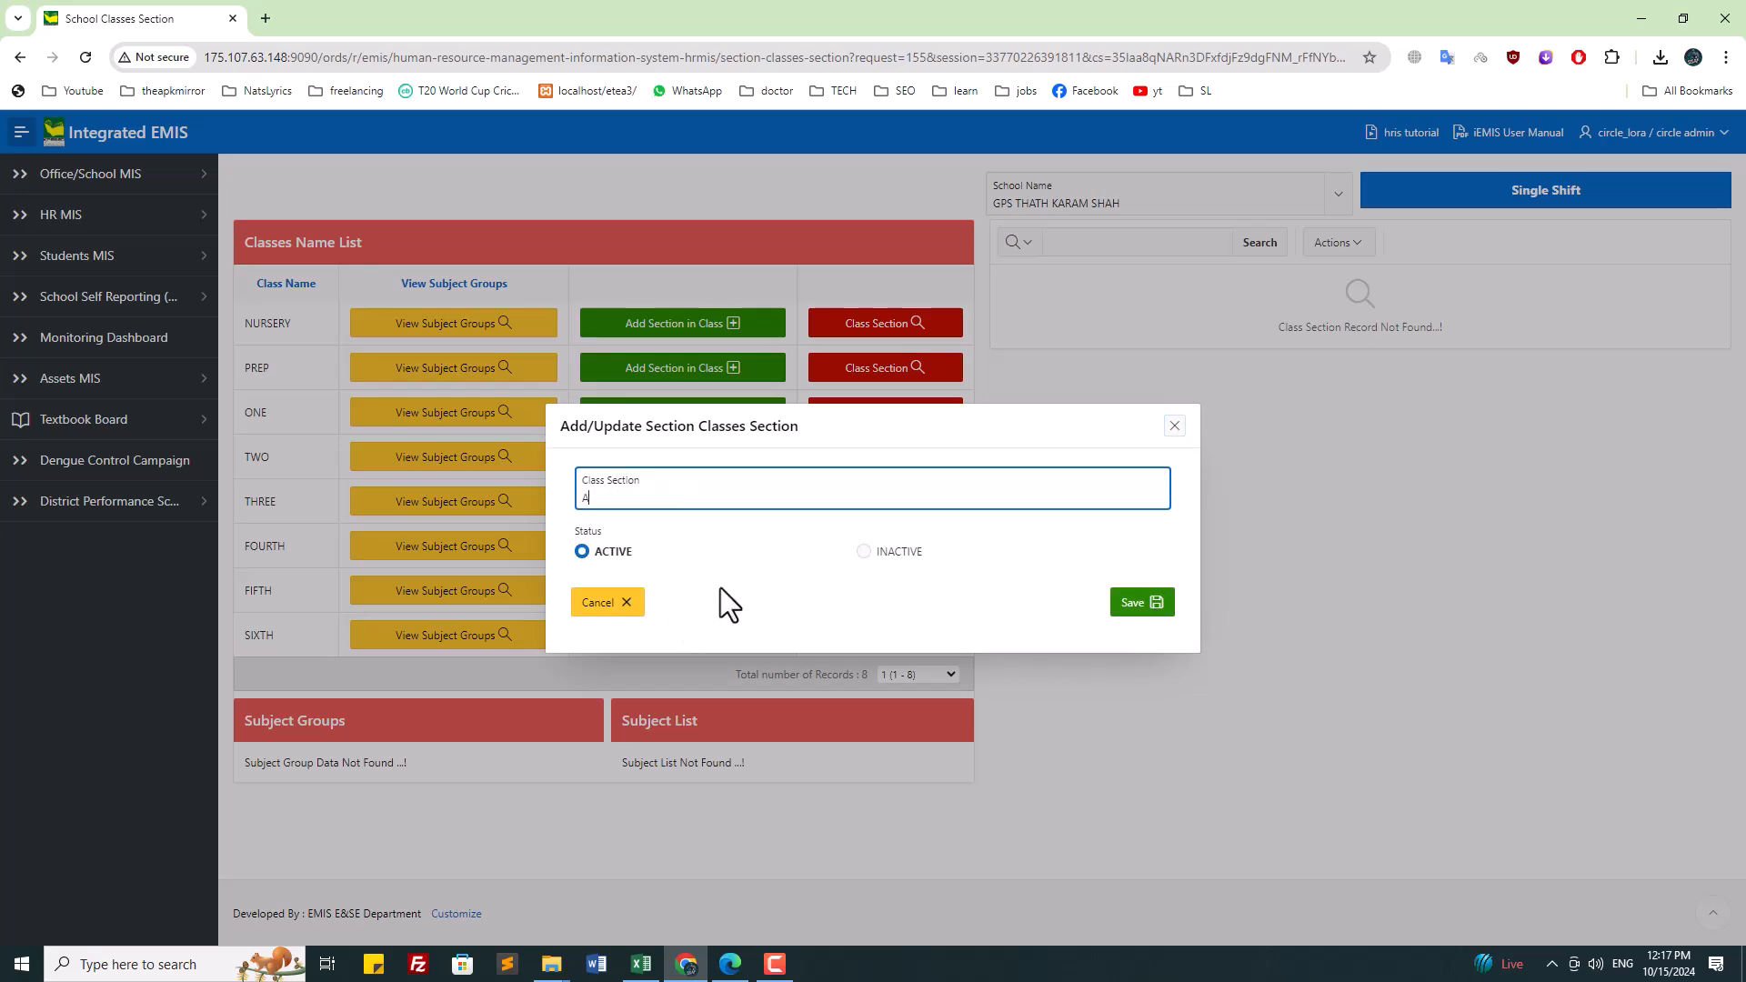
left_click(1151, 611)
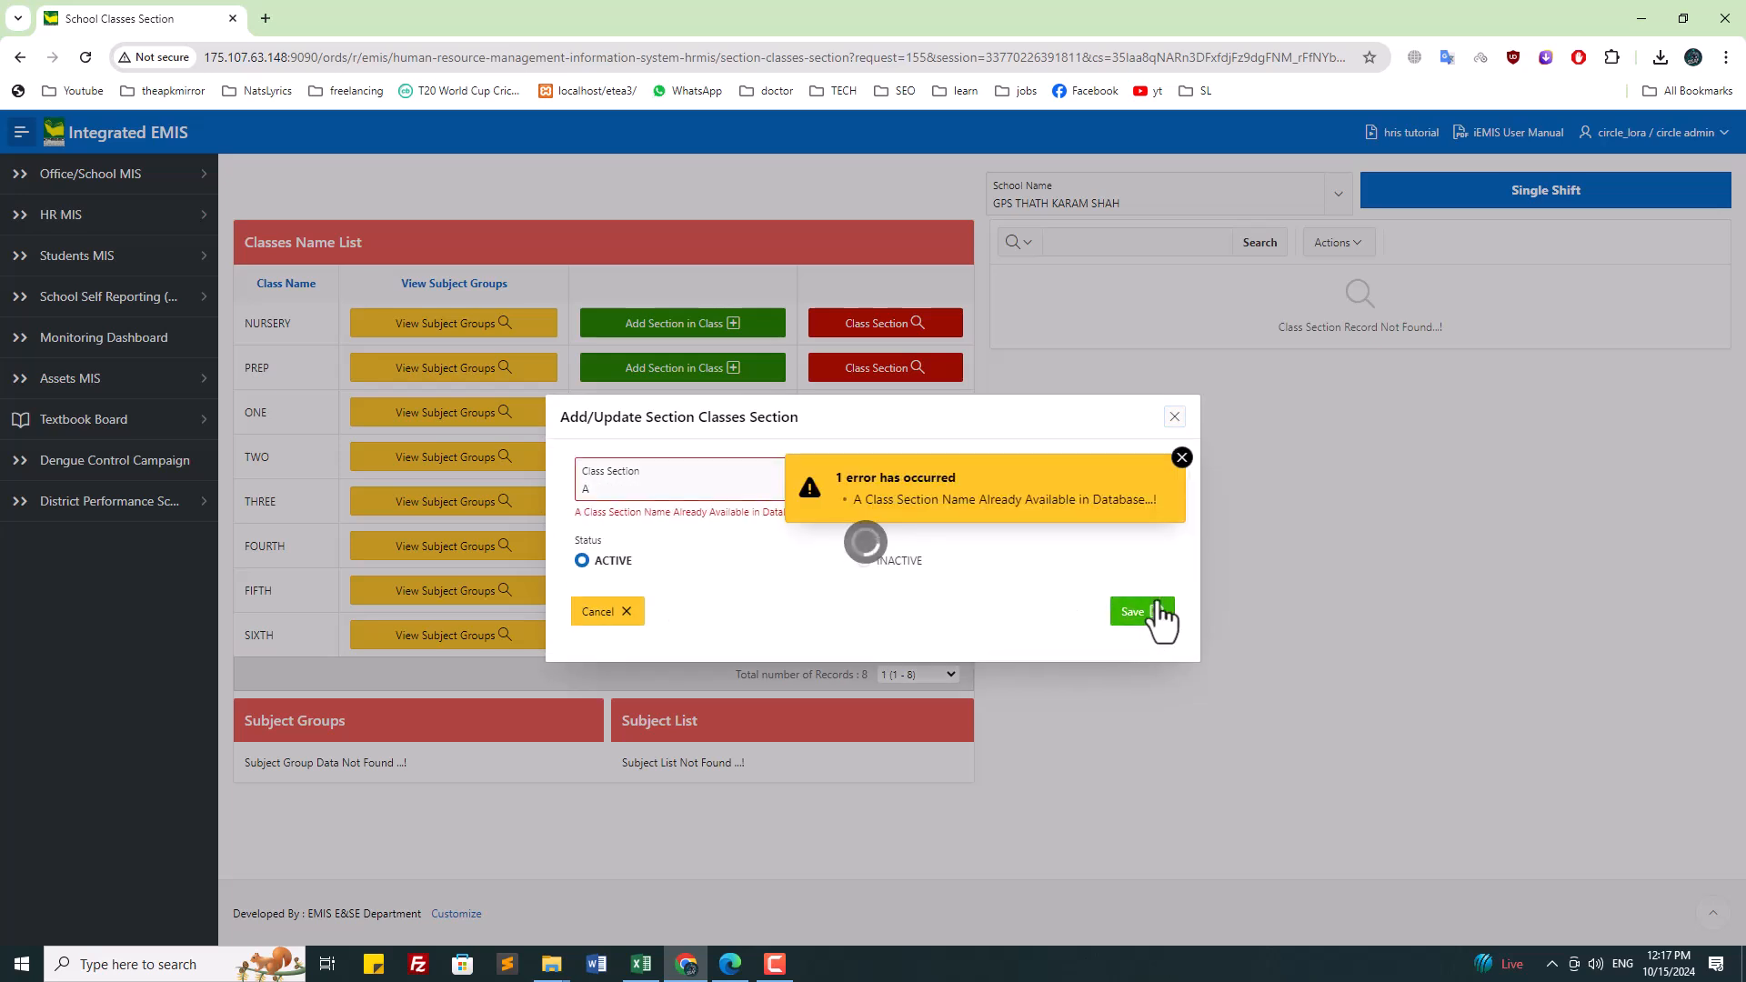
left_click(1182, 457)
left_click(1174, 416)
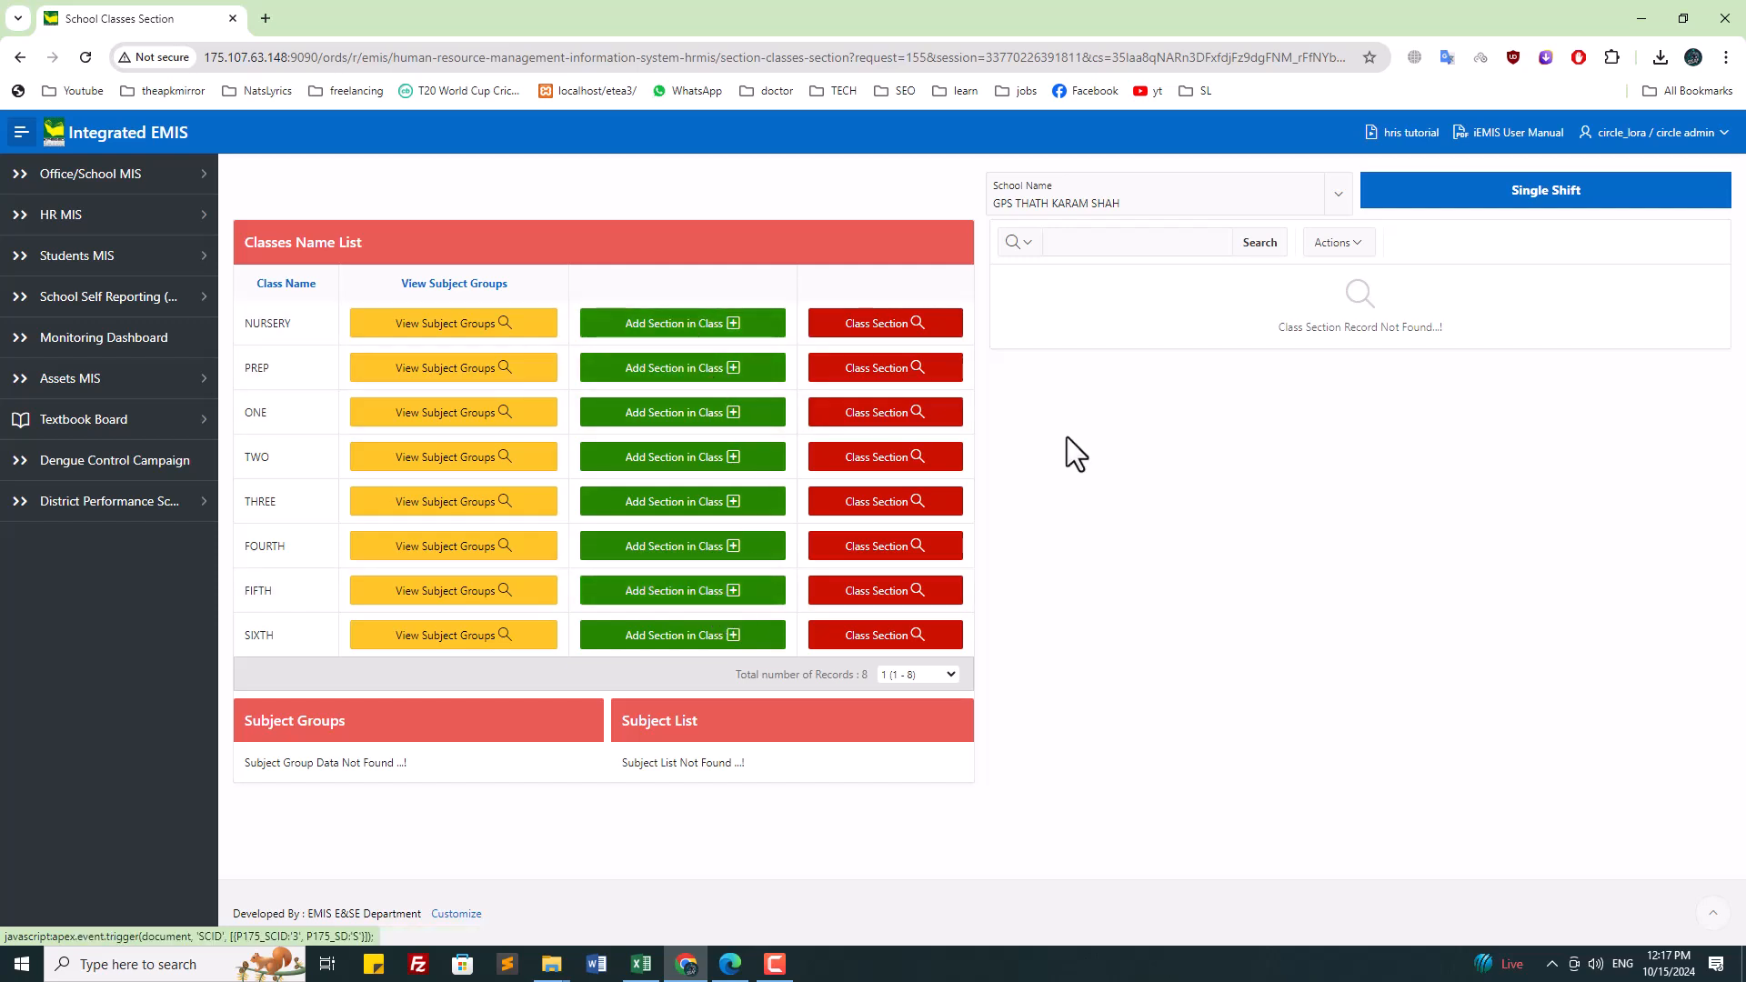
left_click(95, 258)
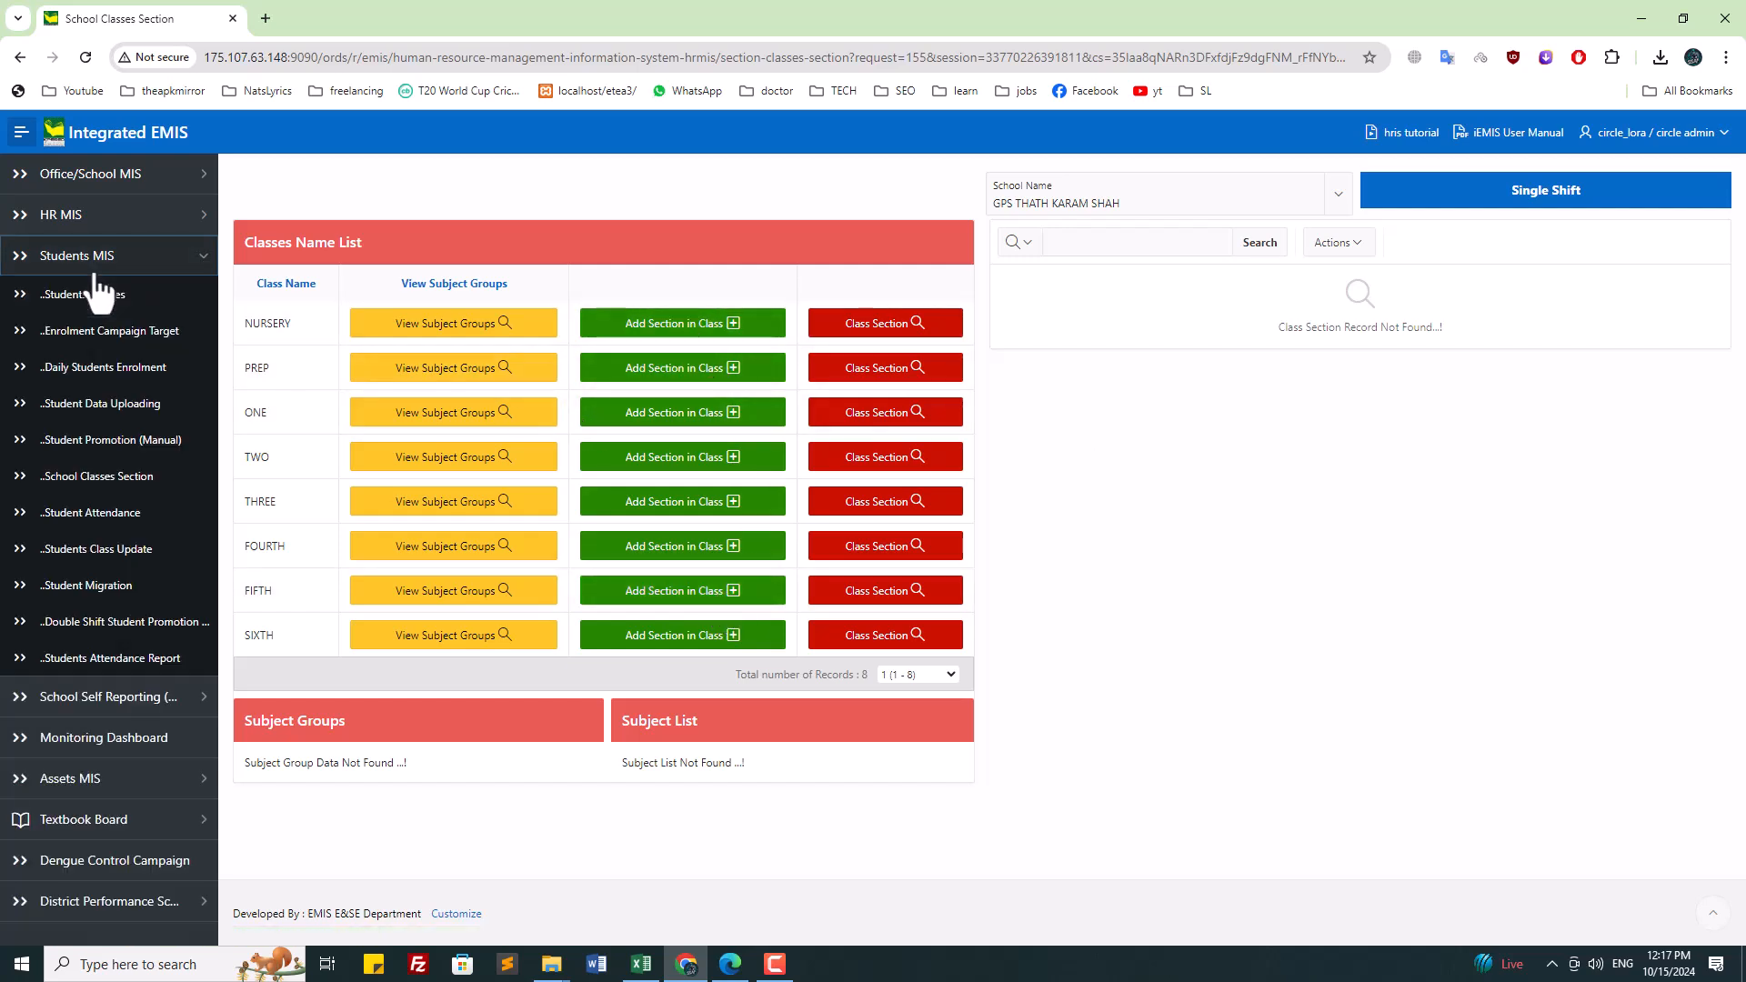
Step: On Students Class Update, select GPS THATH KARAM SHAH by searching EMIS code 10570
left_click(150, 549)
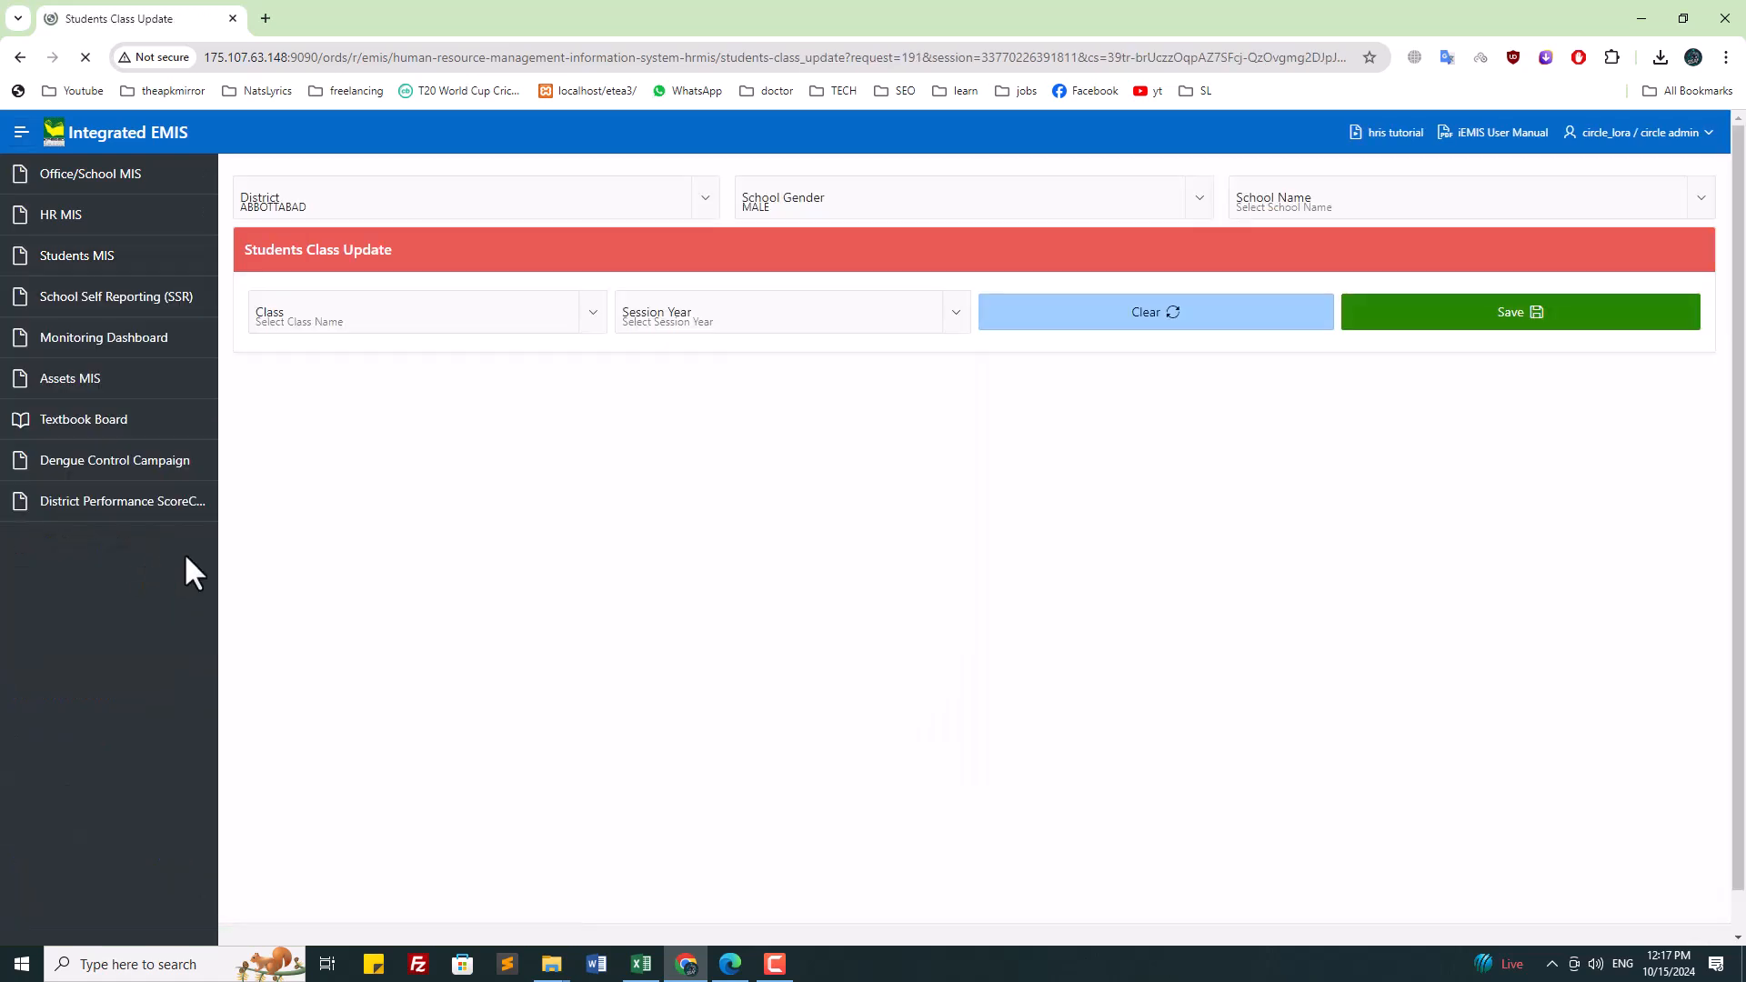
left_click(1411, 211)
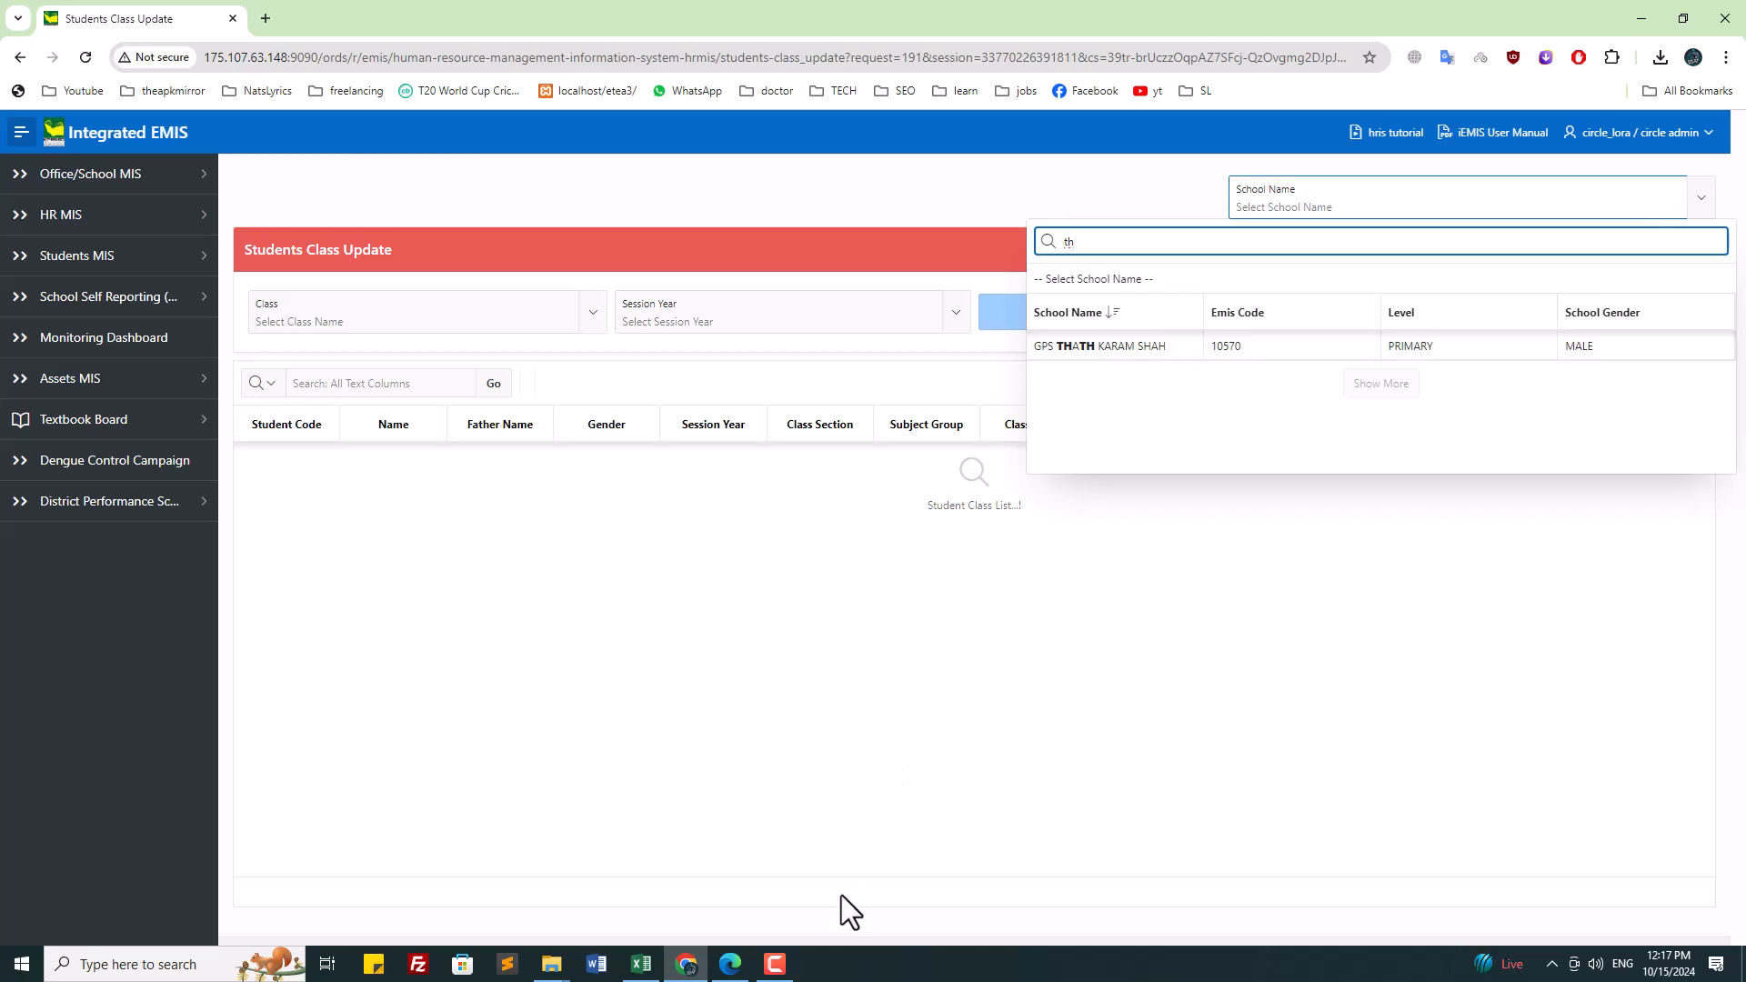
left_click(776, 968)
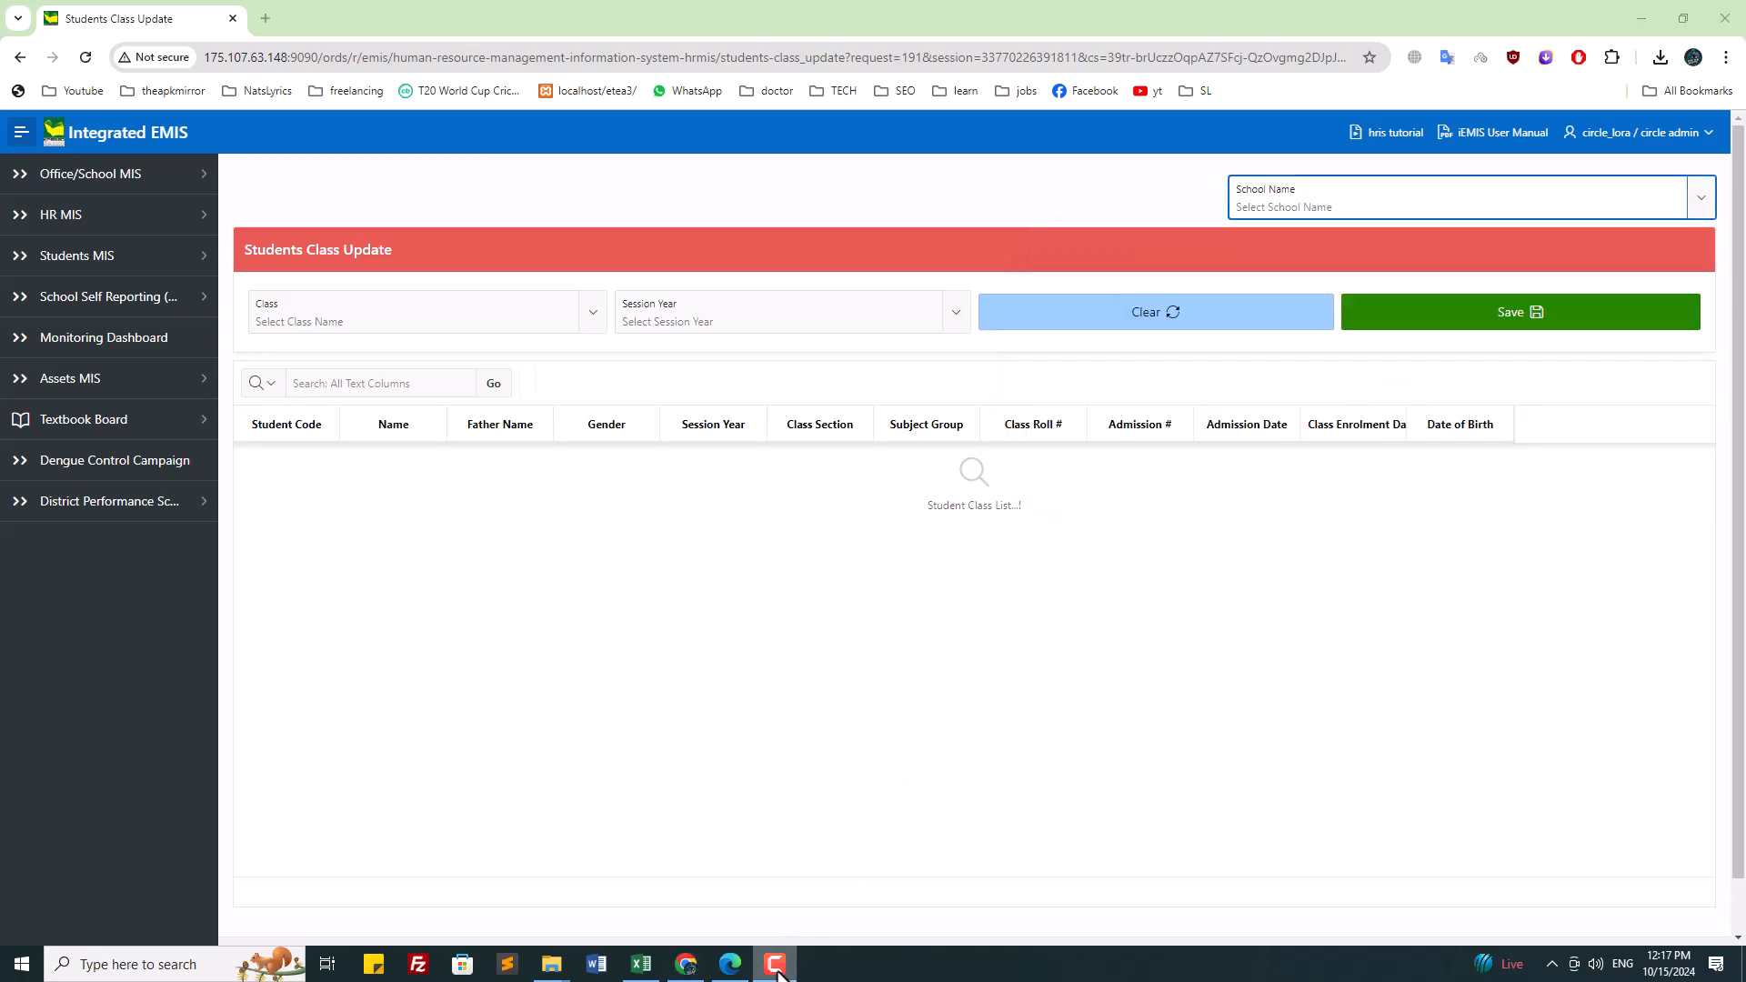
left_click(1317, 193)
left_click(1239, 348)
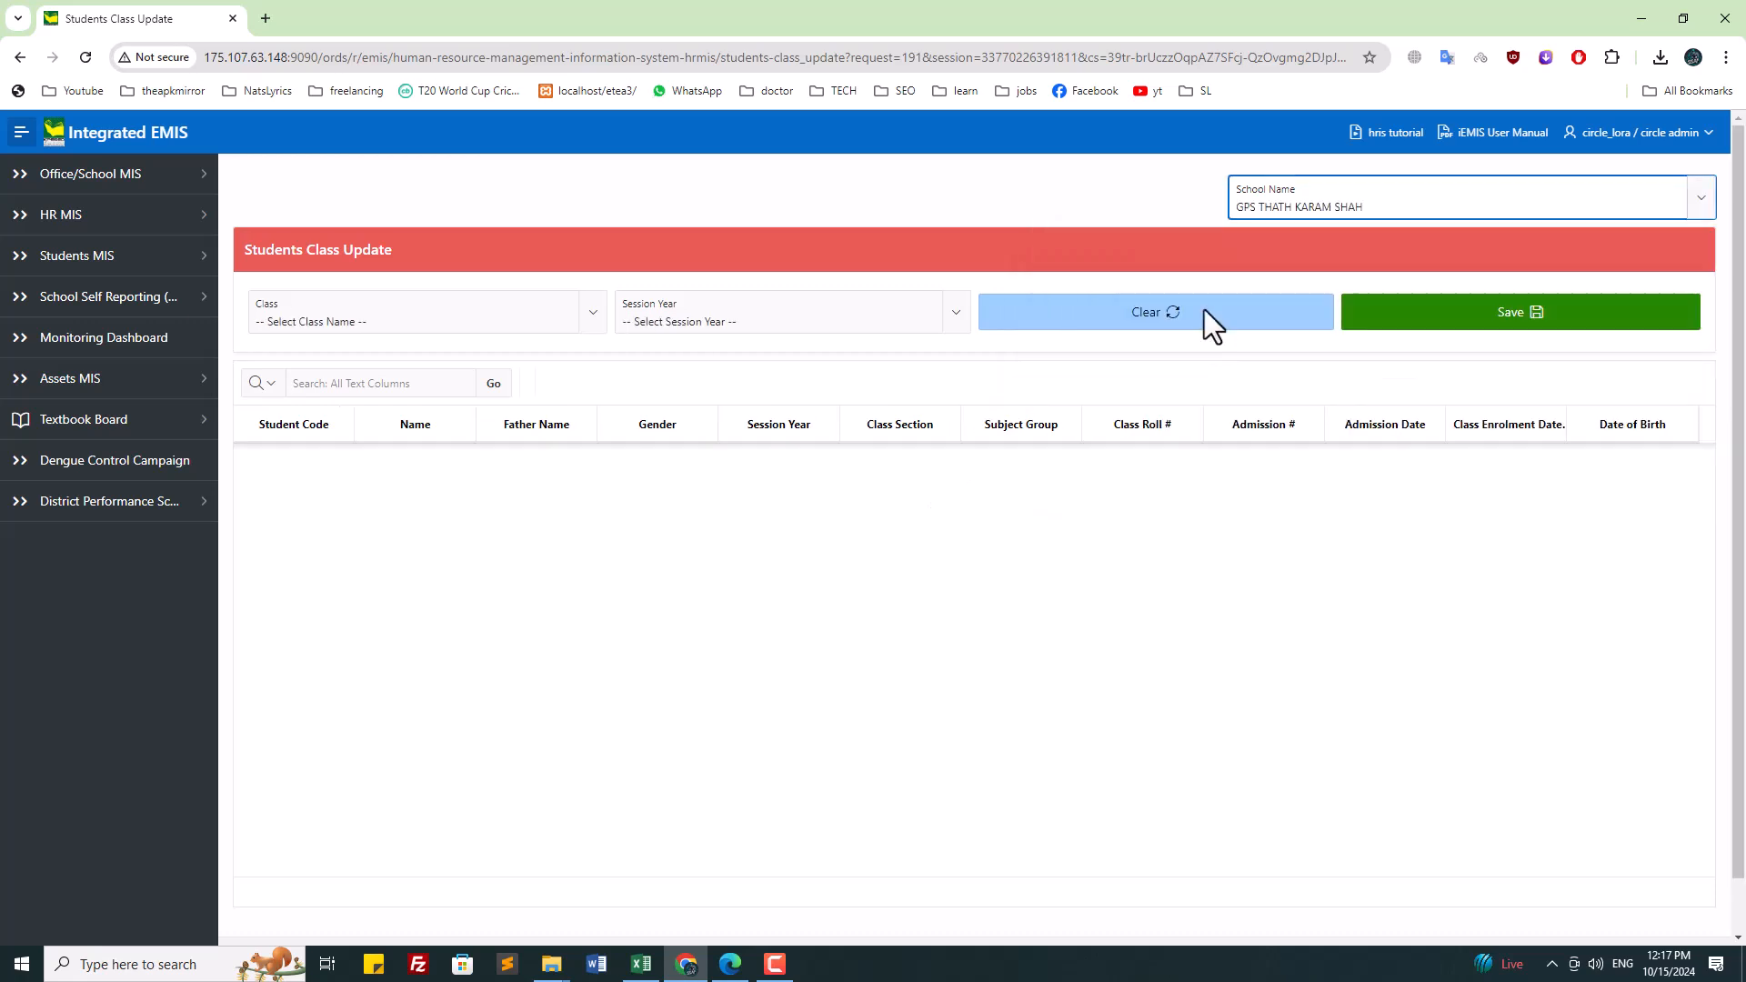
left_click(1311, 205)
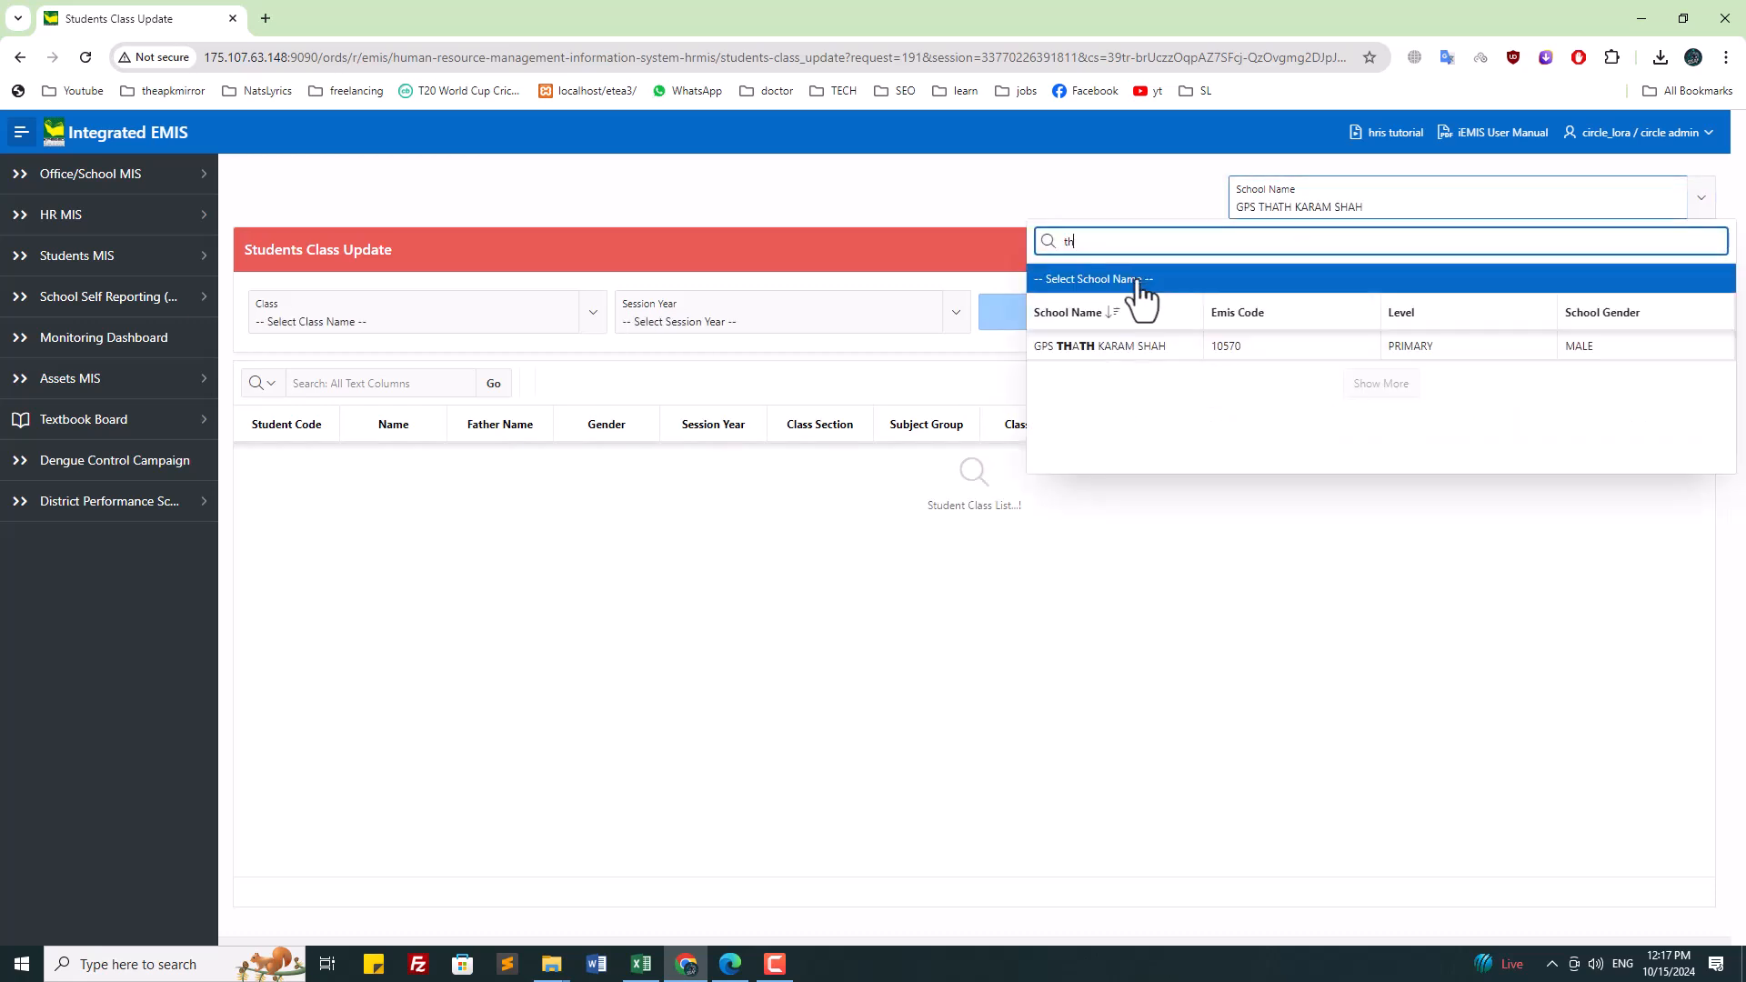
left_click(1082, 241)
left_click_drag(1103, 242, 1019, 242)
type("10570")
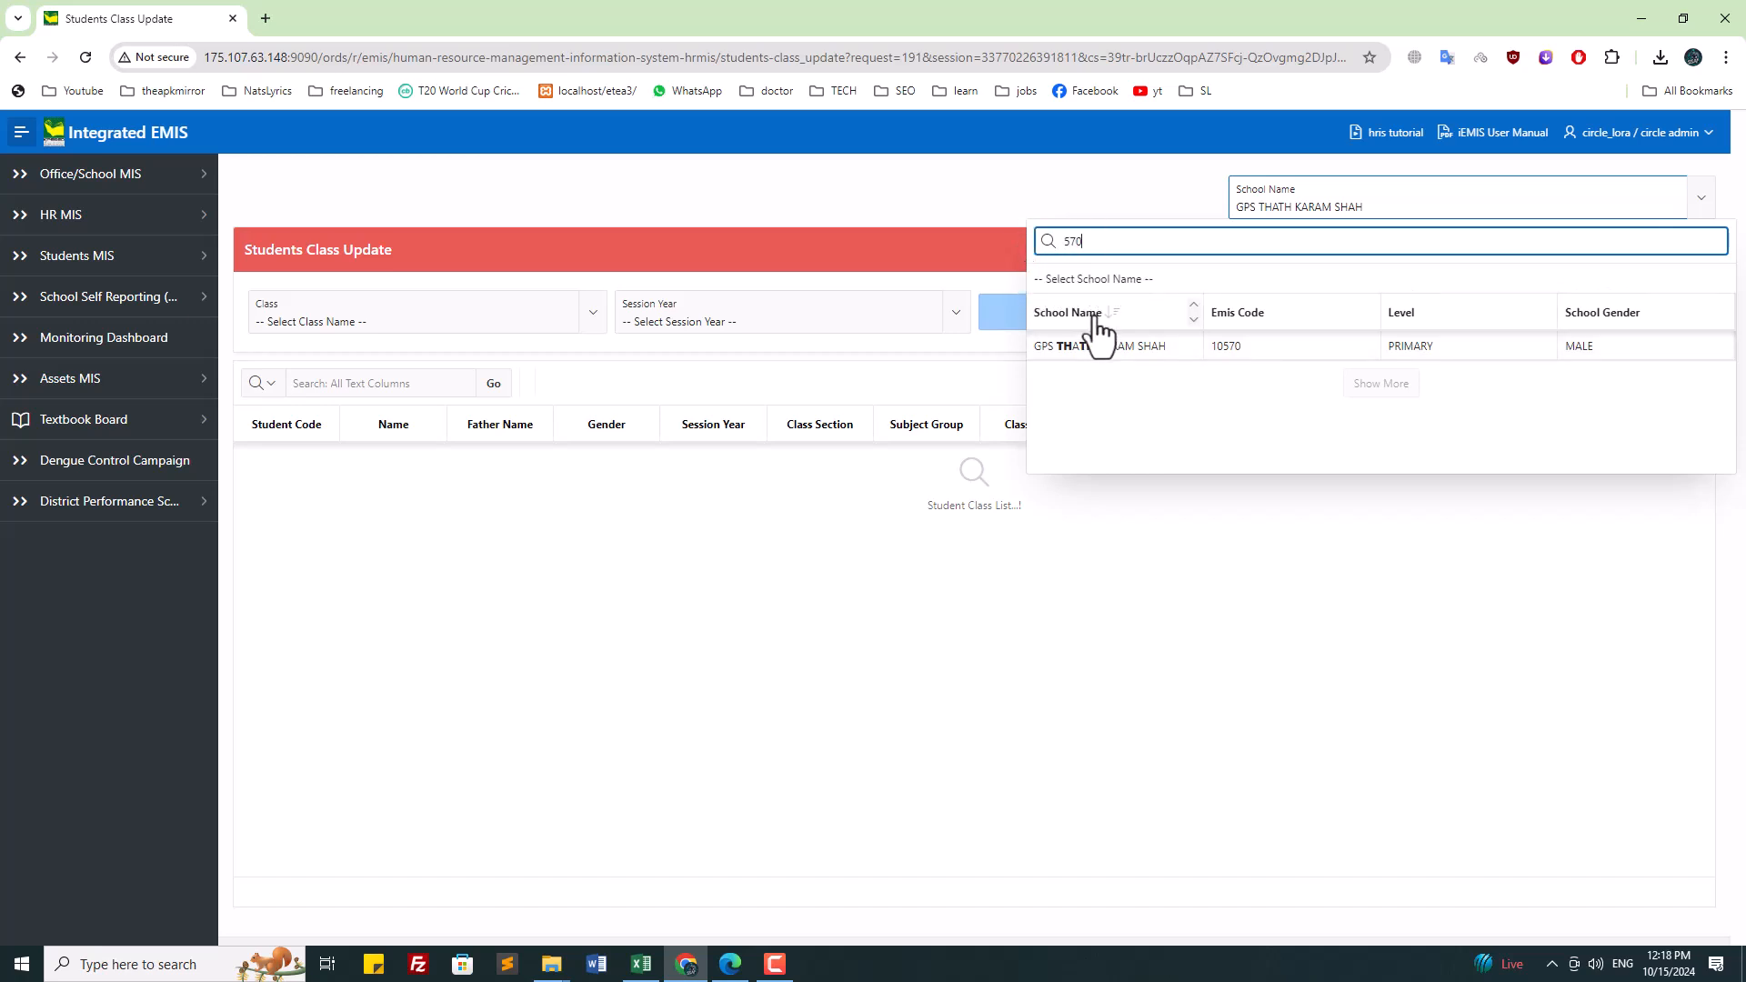
left_click(1170, 346)
Step: Load the NURSERY class students for session 2021-22
left_click(433, 314)
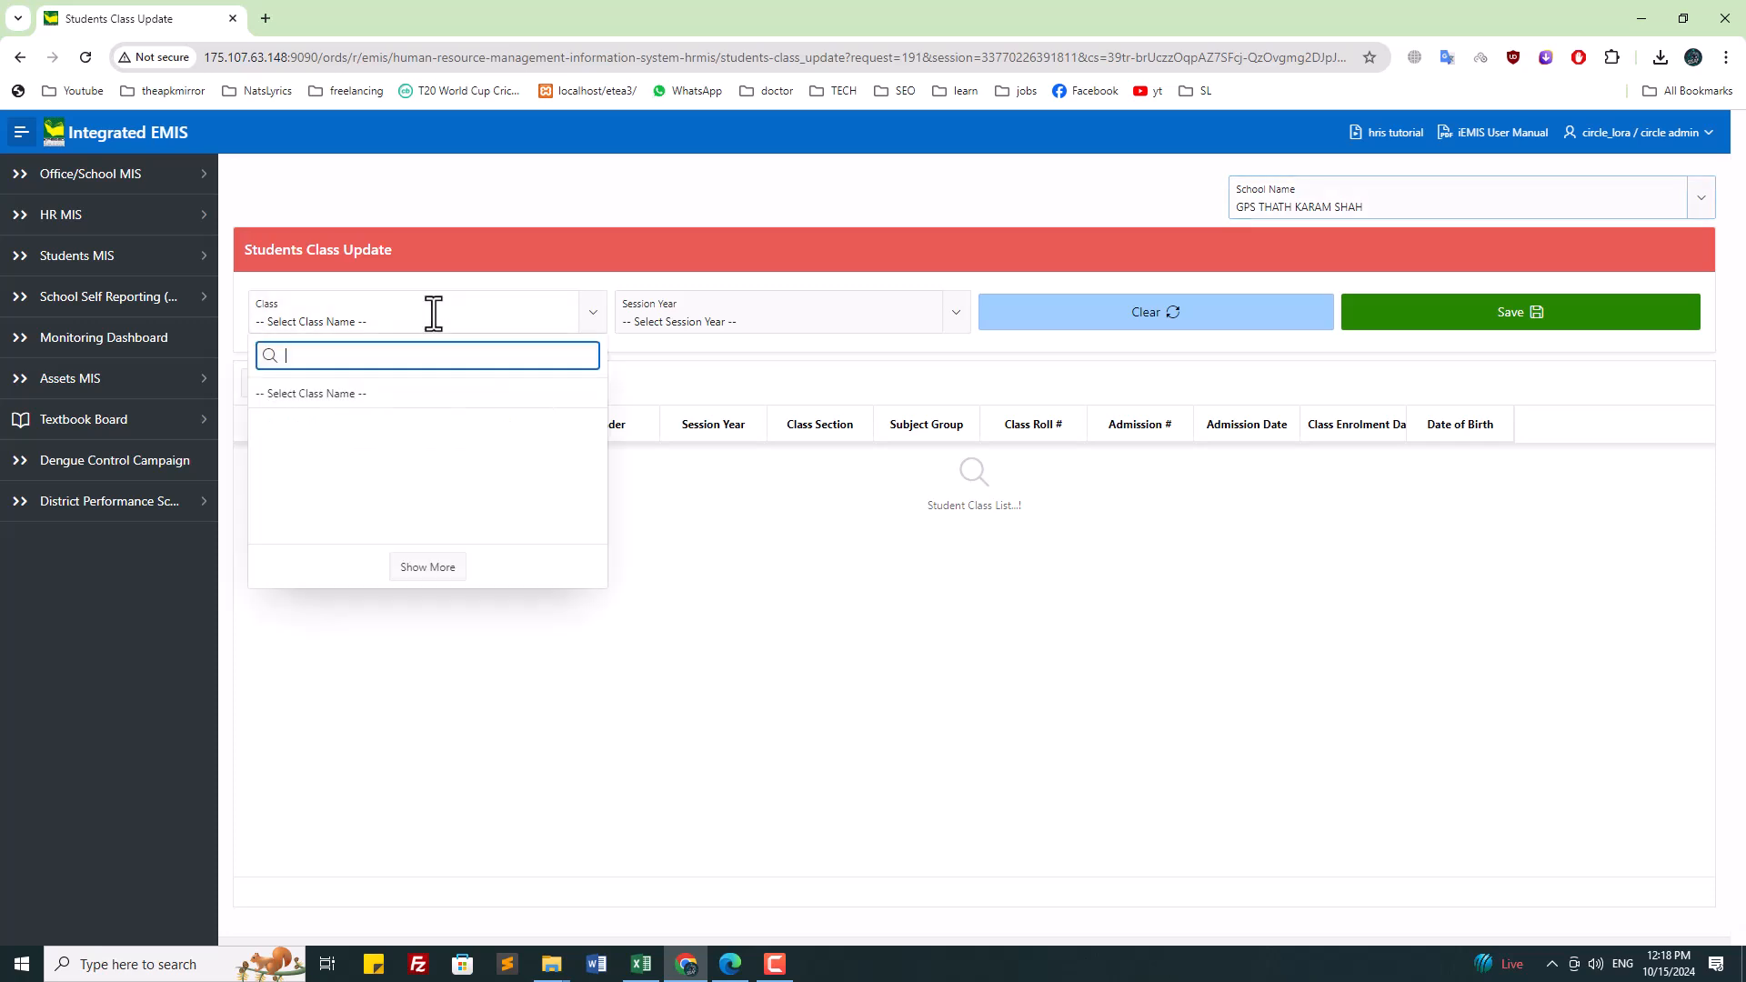
left_click(390, 425)
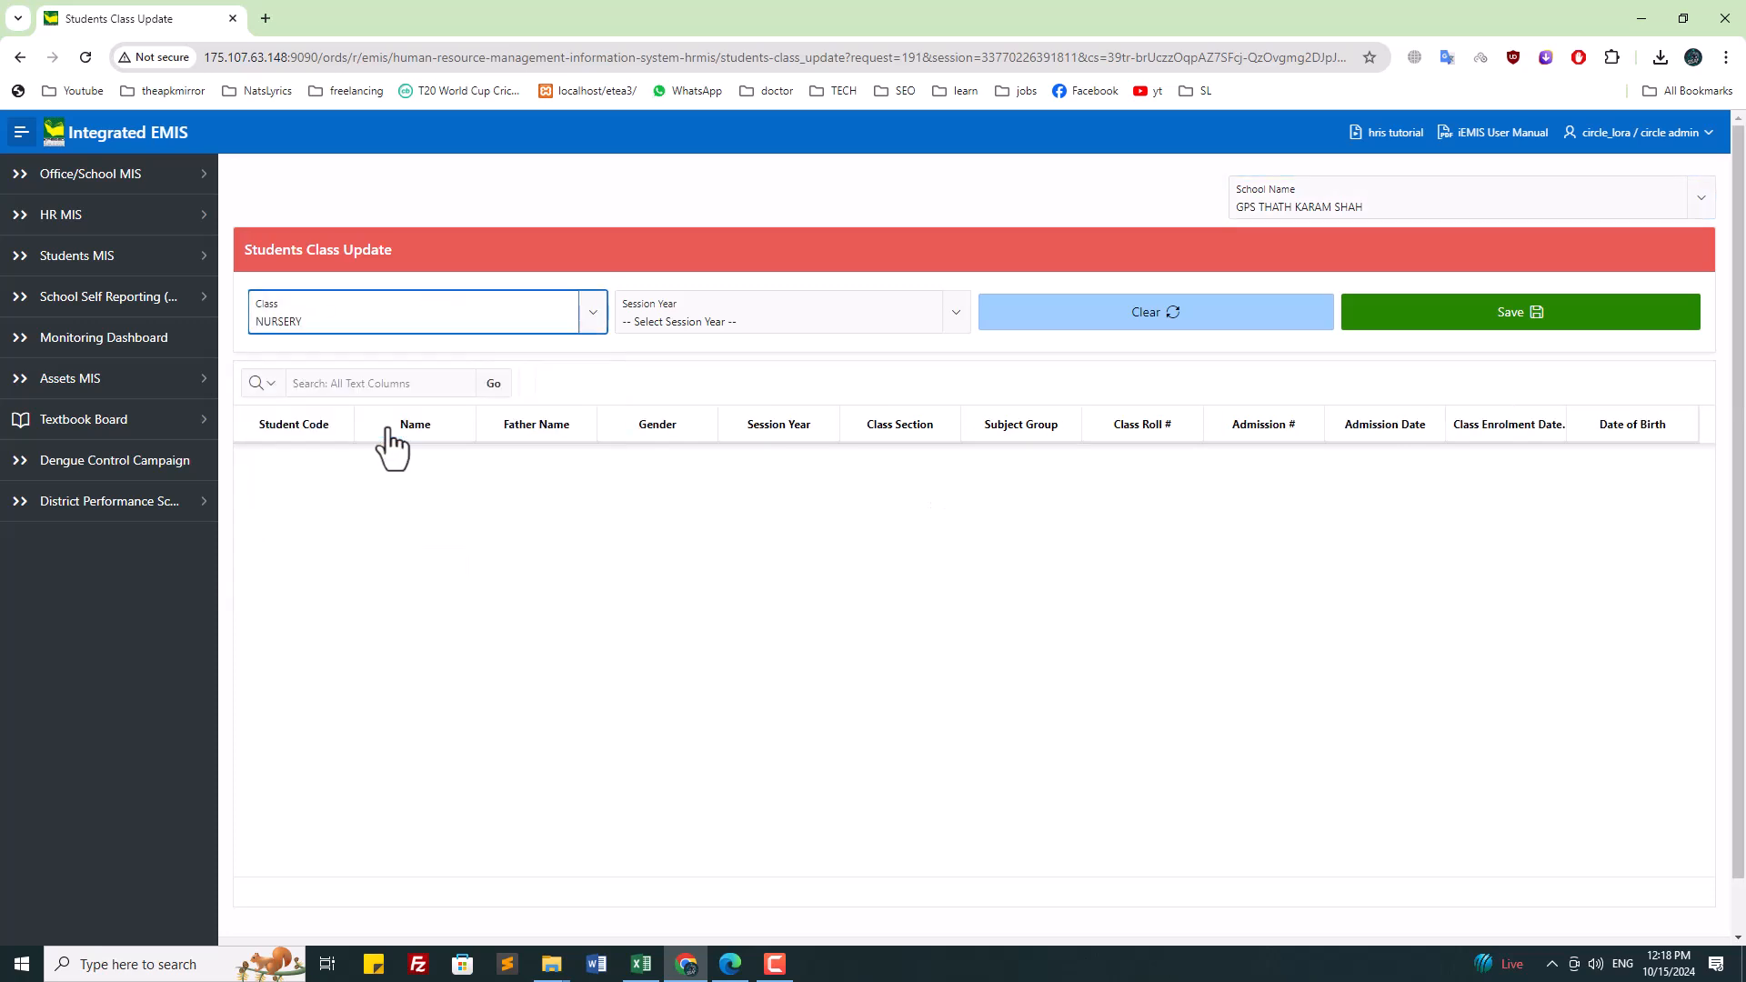
left_click(671, 318)
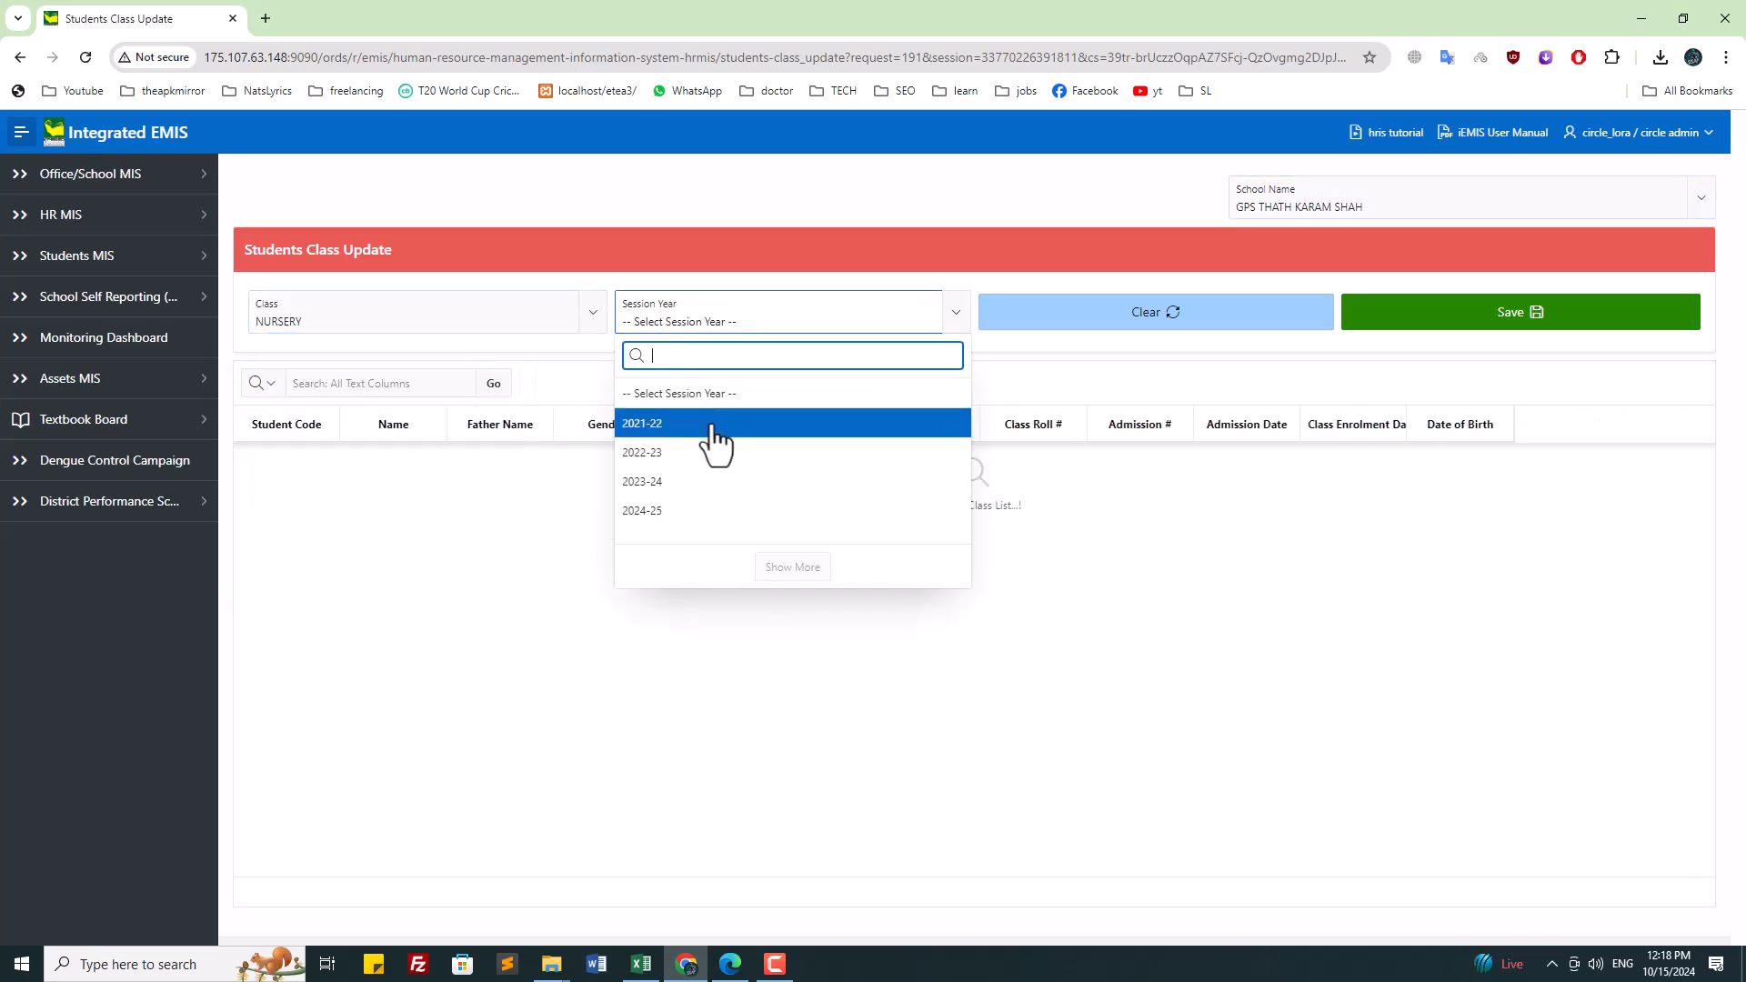
left_click(678, 427)
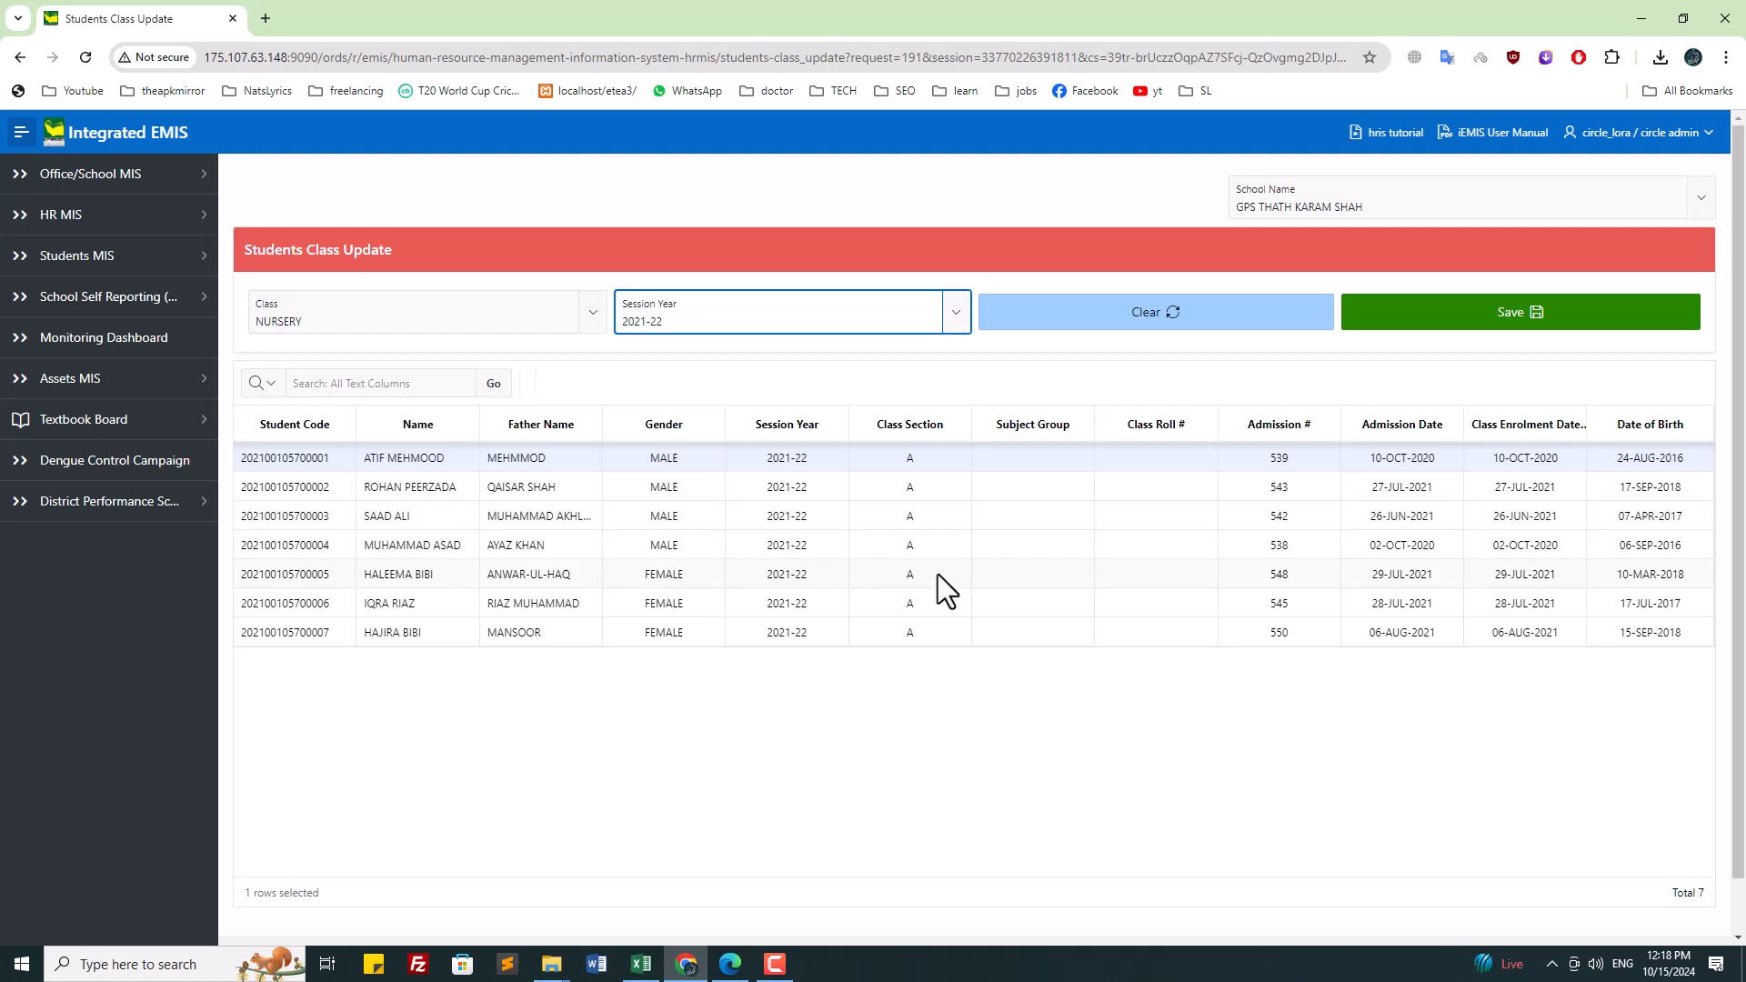
Step: Assign class section A to the NURSERY students and save the update
left_click(944, 453)
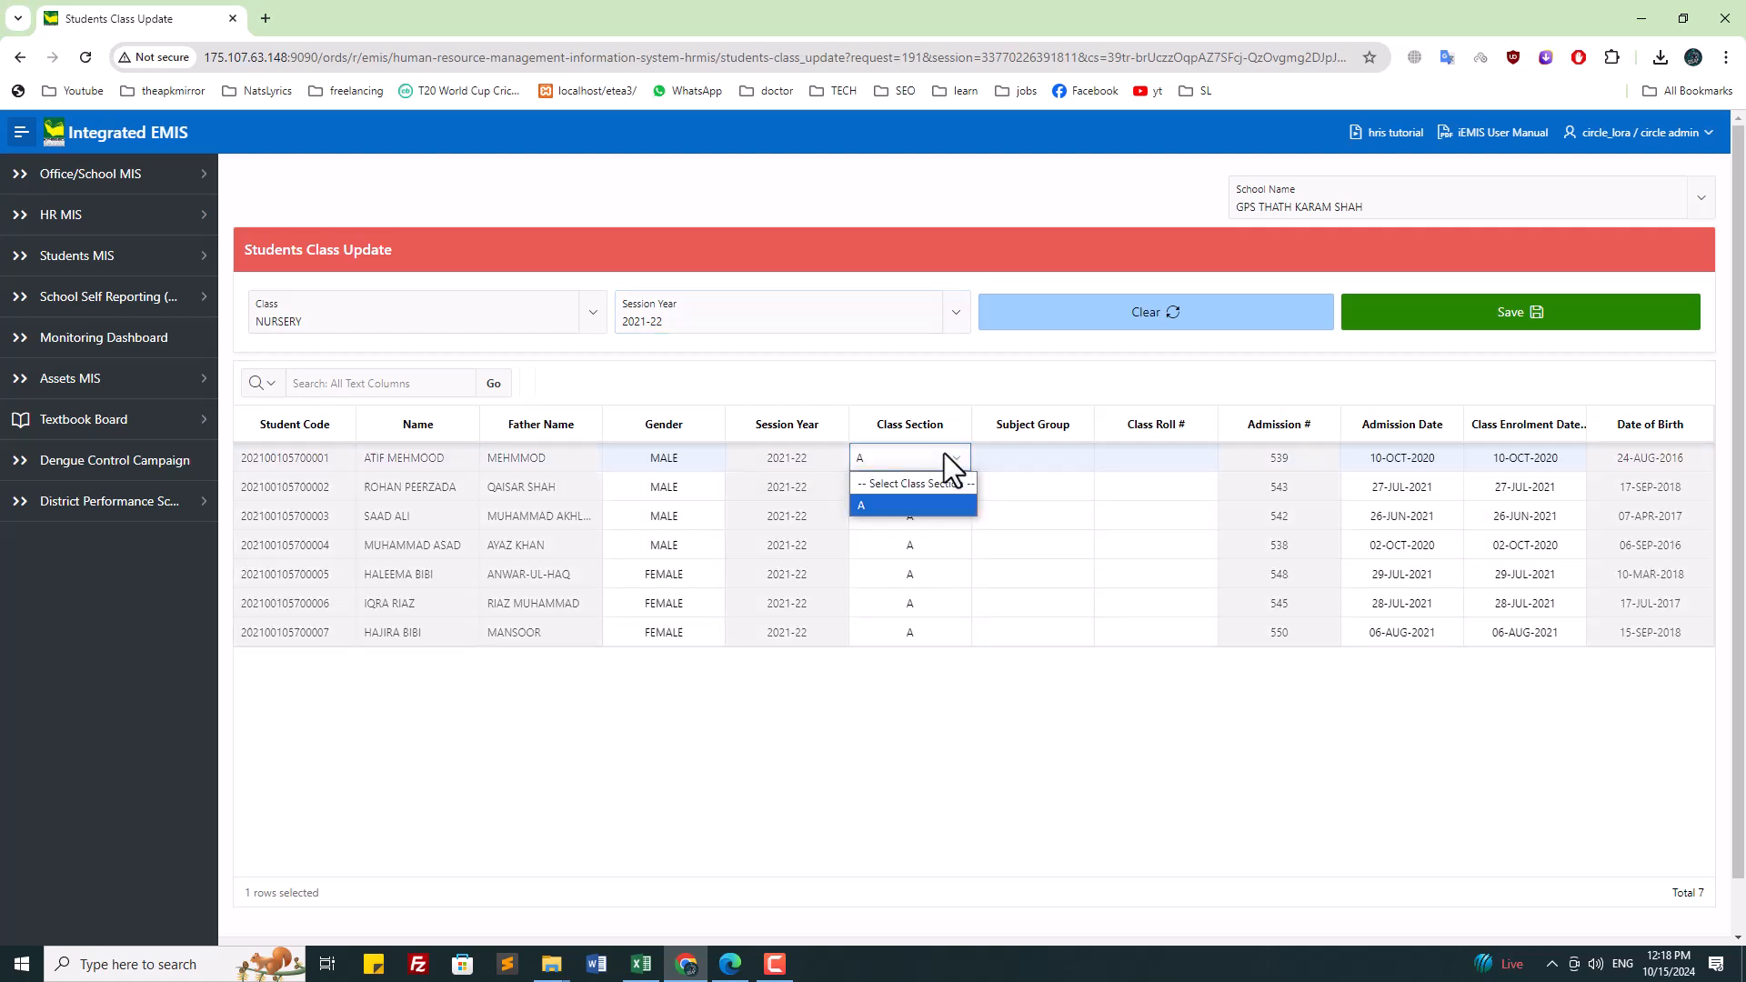
left_click(909, 498)
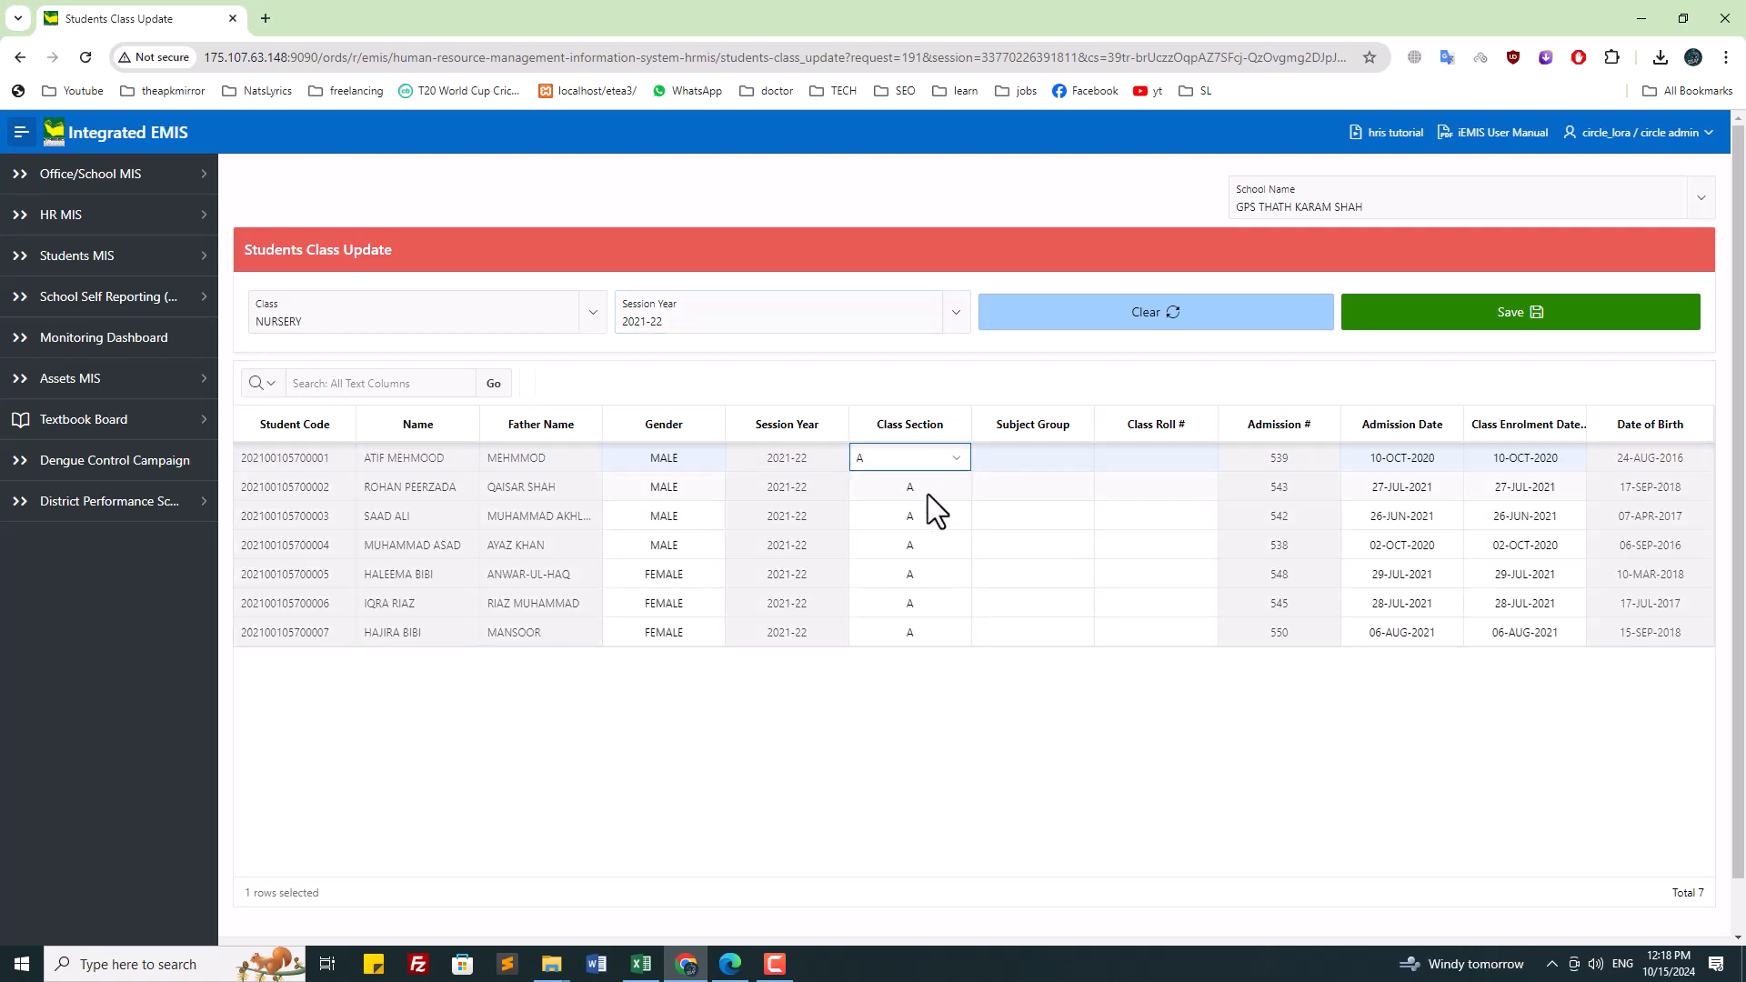
left_click(927, 494)
key("Return")
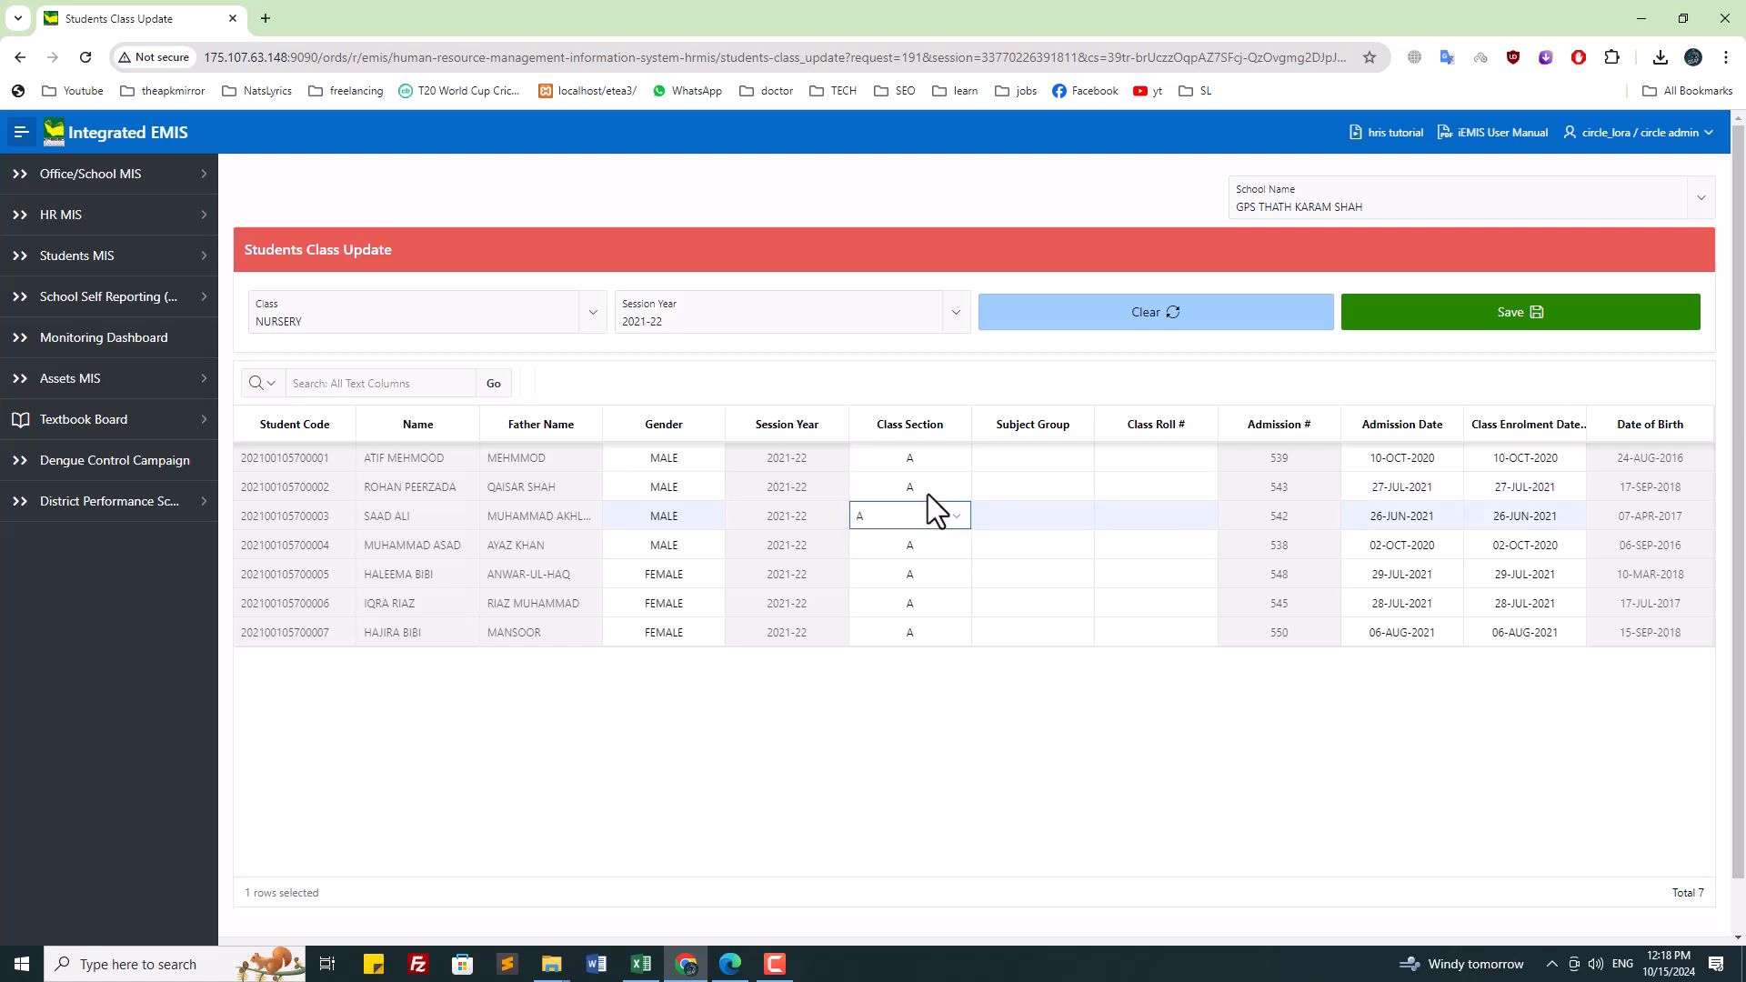
left_click(913, 786)
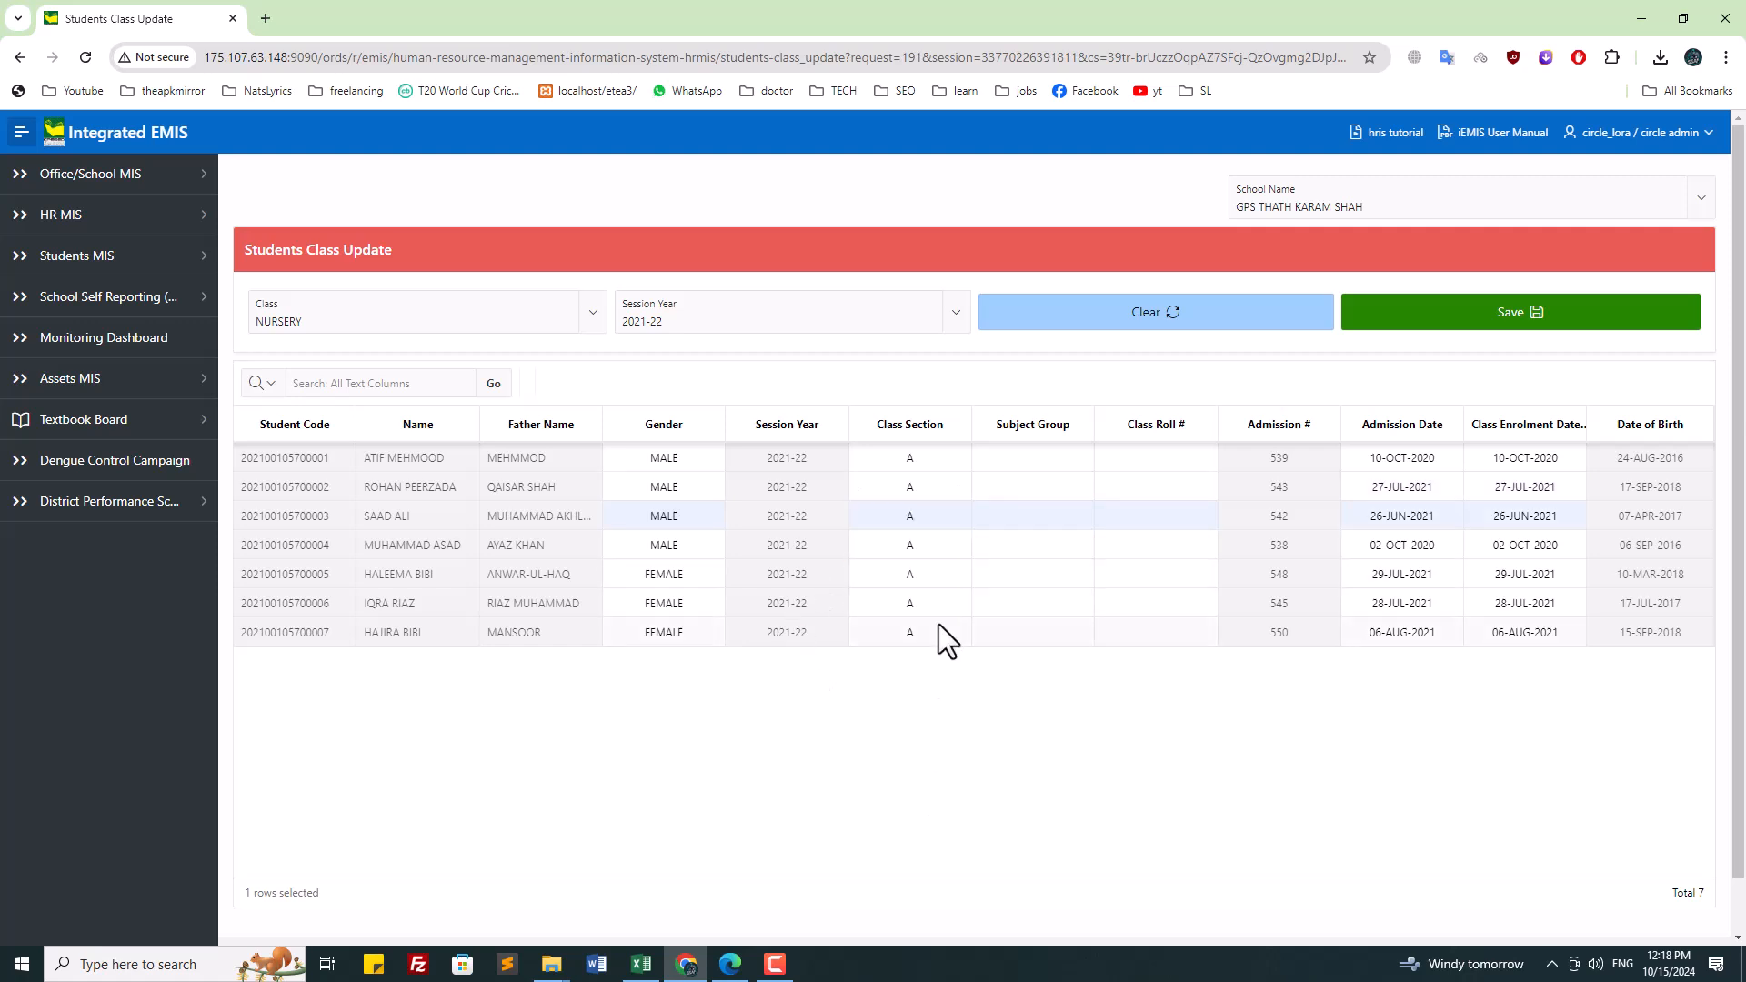
left_click(1451, 311)
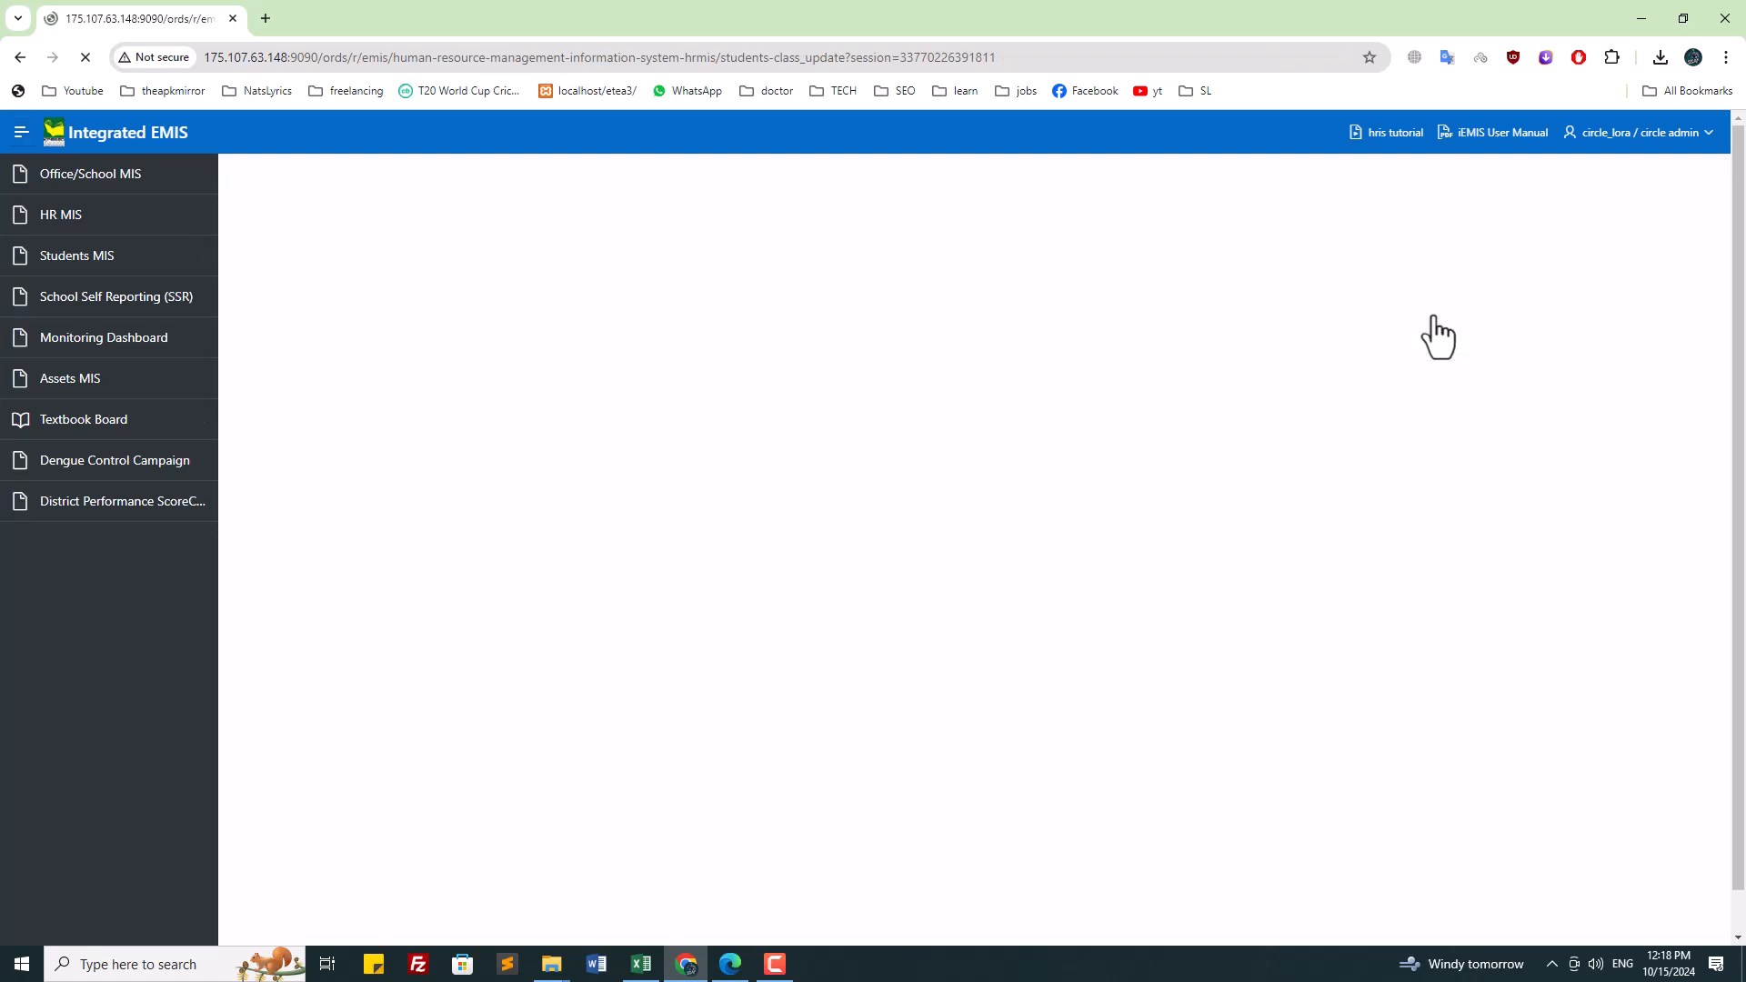
Step: Search the school list for EMIS code 570 and select GPS THATH KARAM SHAH
left_click(471, 309)
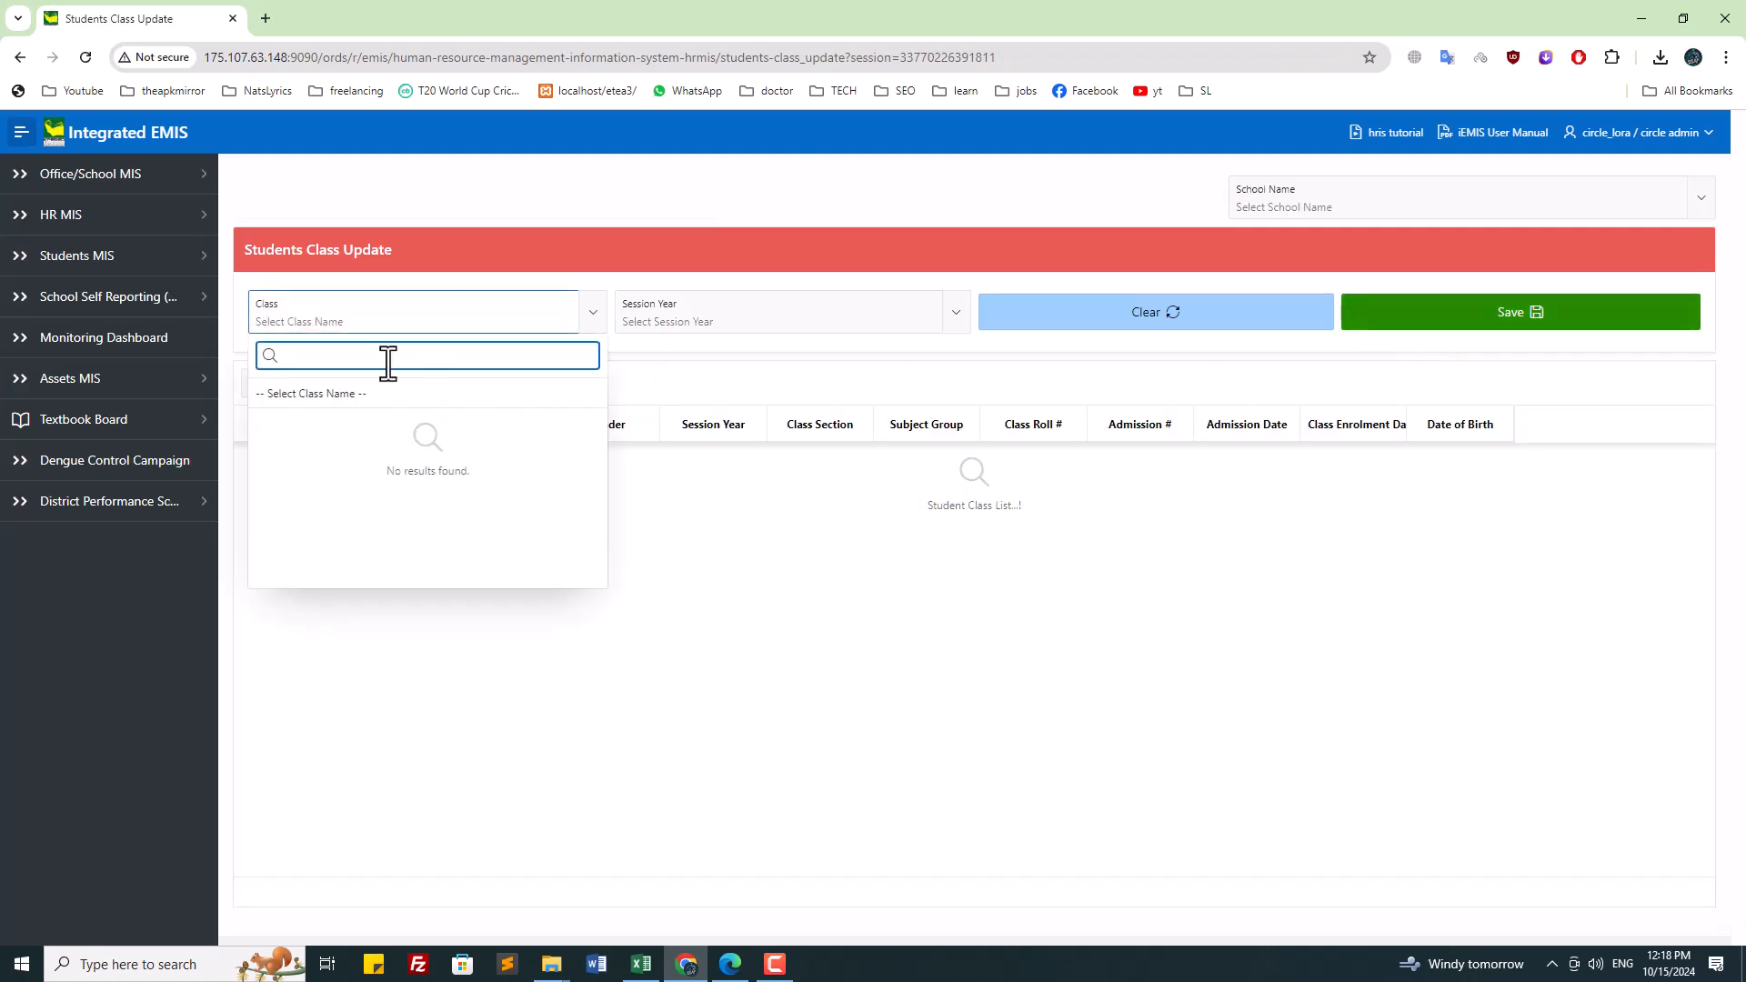
left_click(1390, 187)
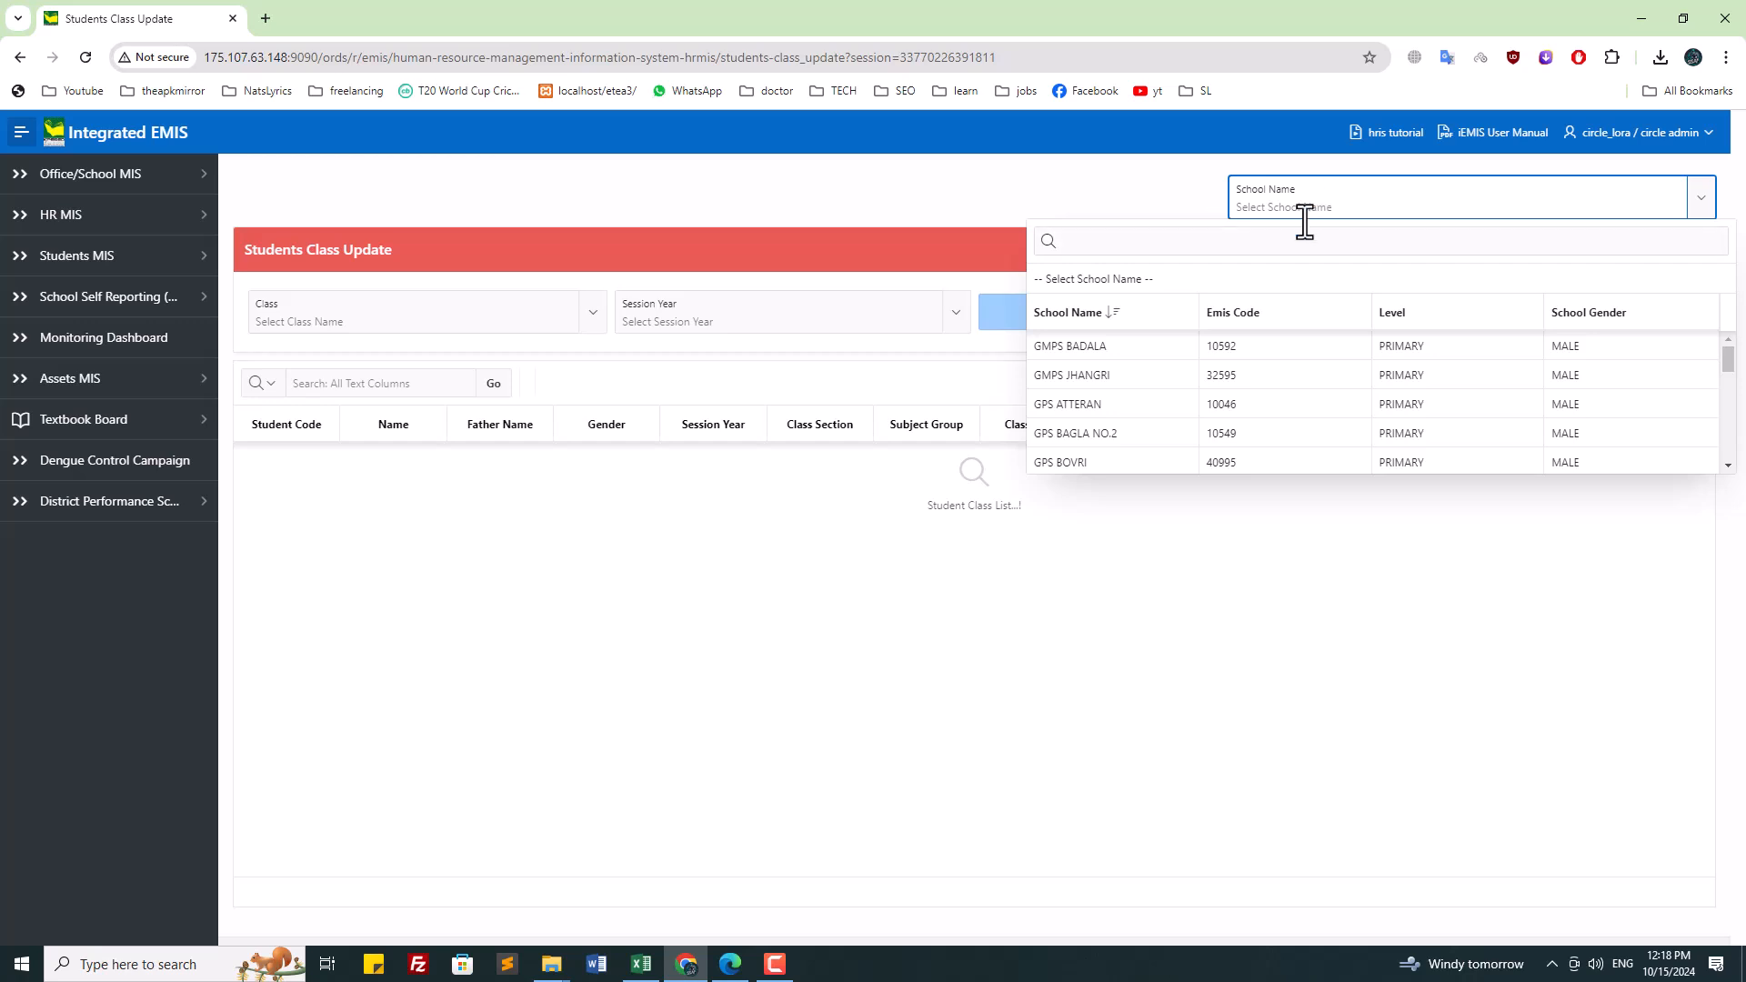
left_click(1185, 246)
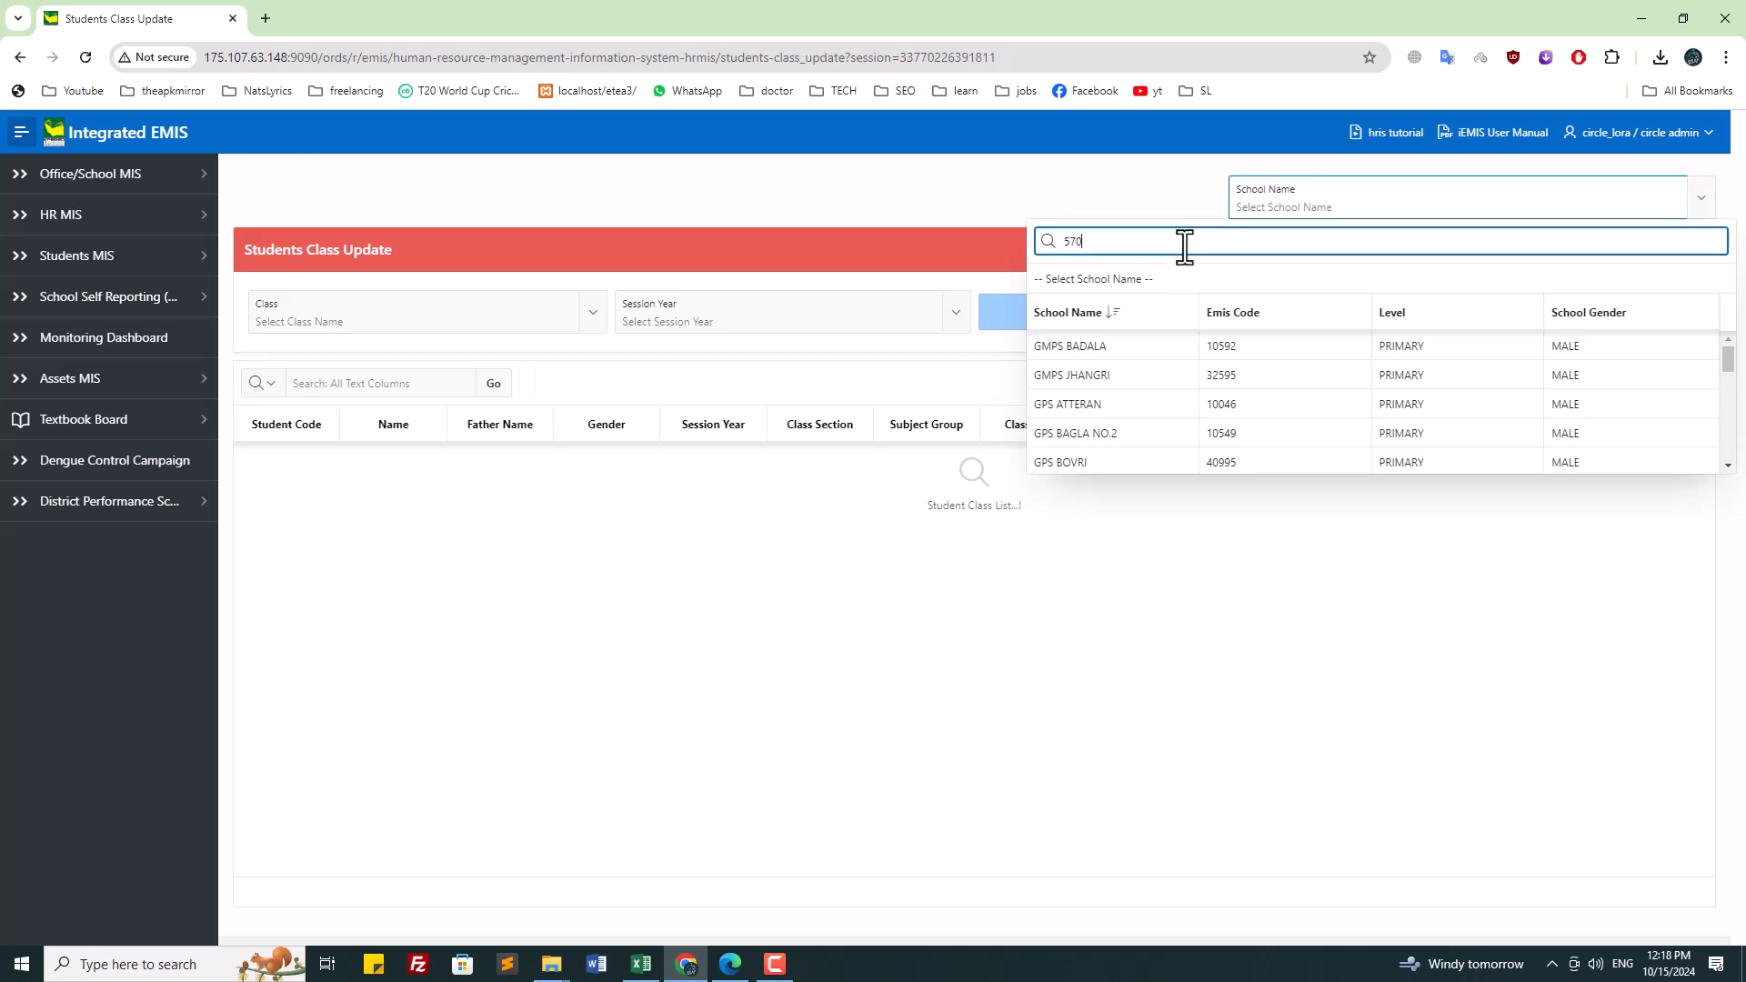
type("570")
left_click(1181, 345)
Step: Choose NURSERY as the class and open the session year choices
left_click(351, 309)
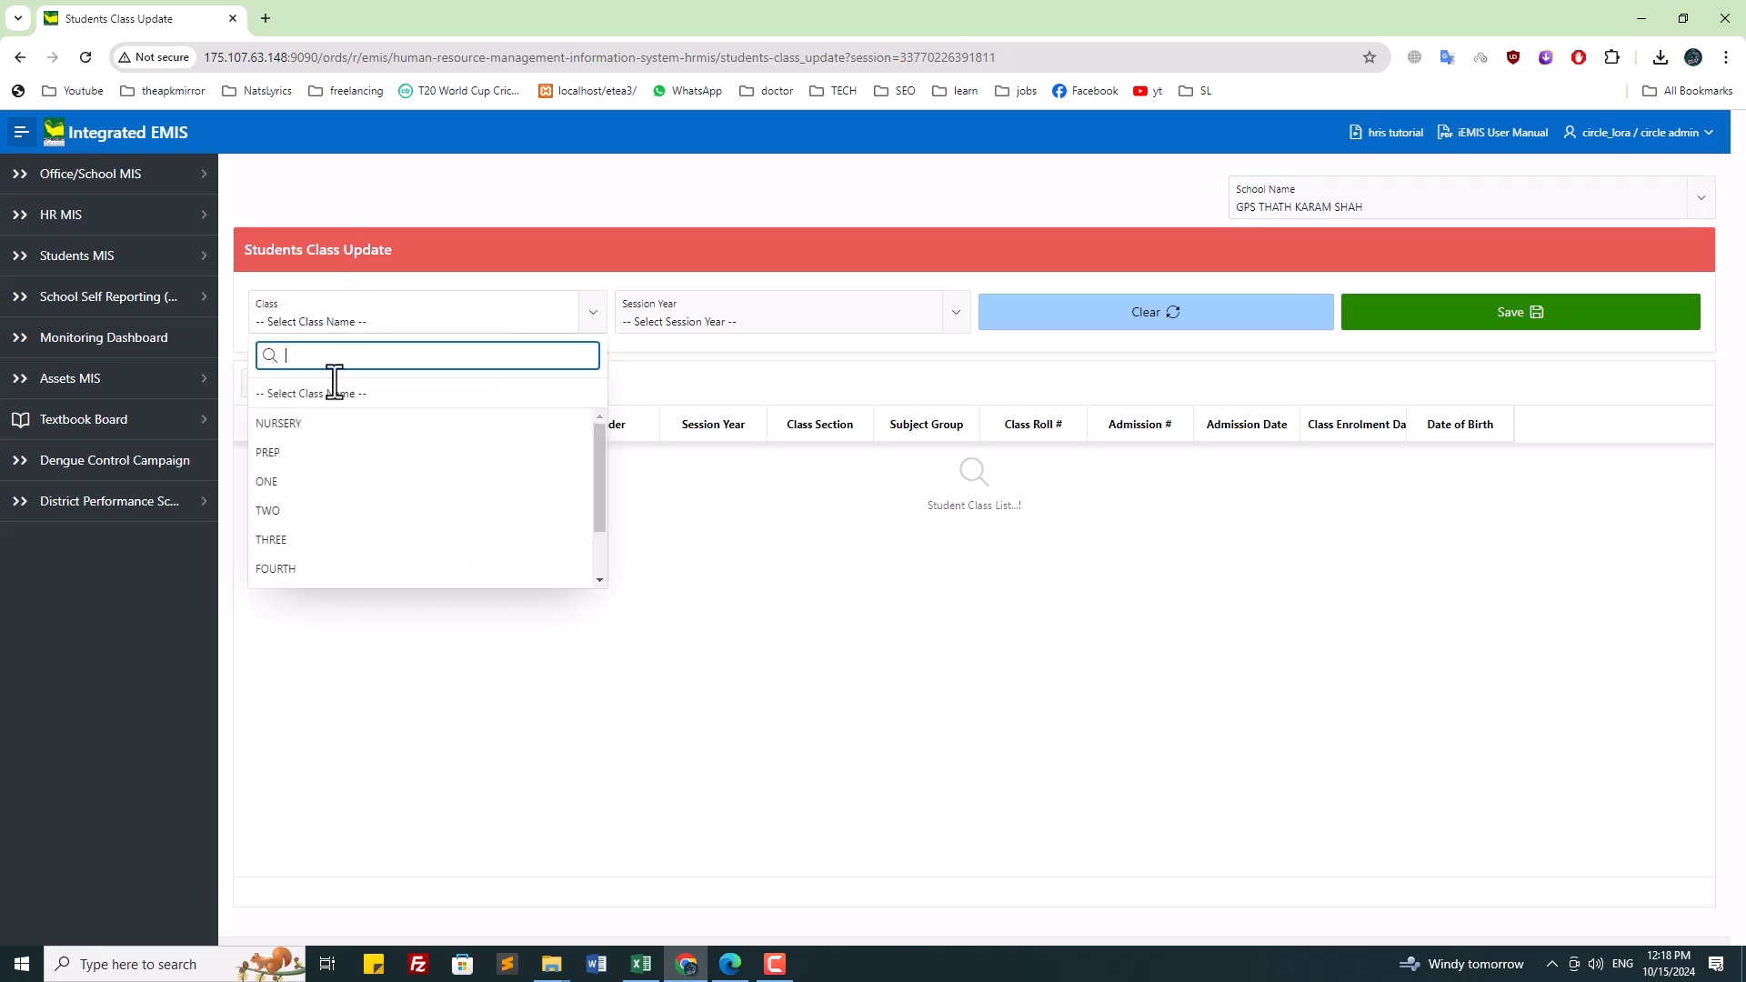
left_click(314, 425)
left_click(751, 327)
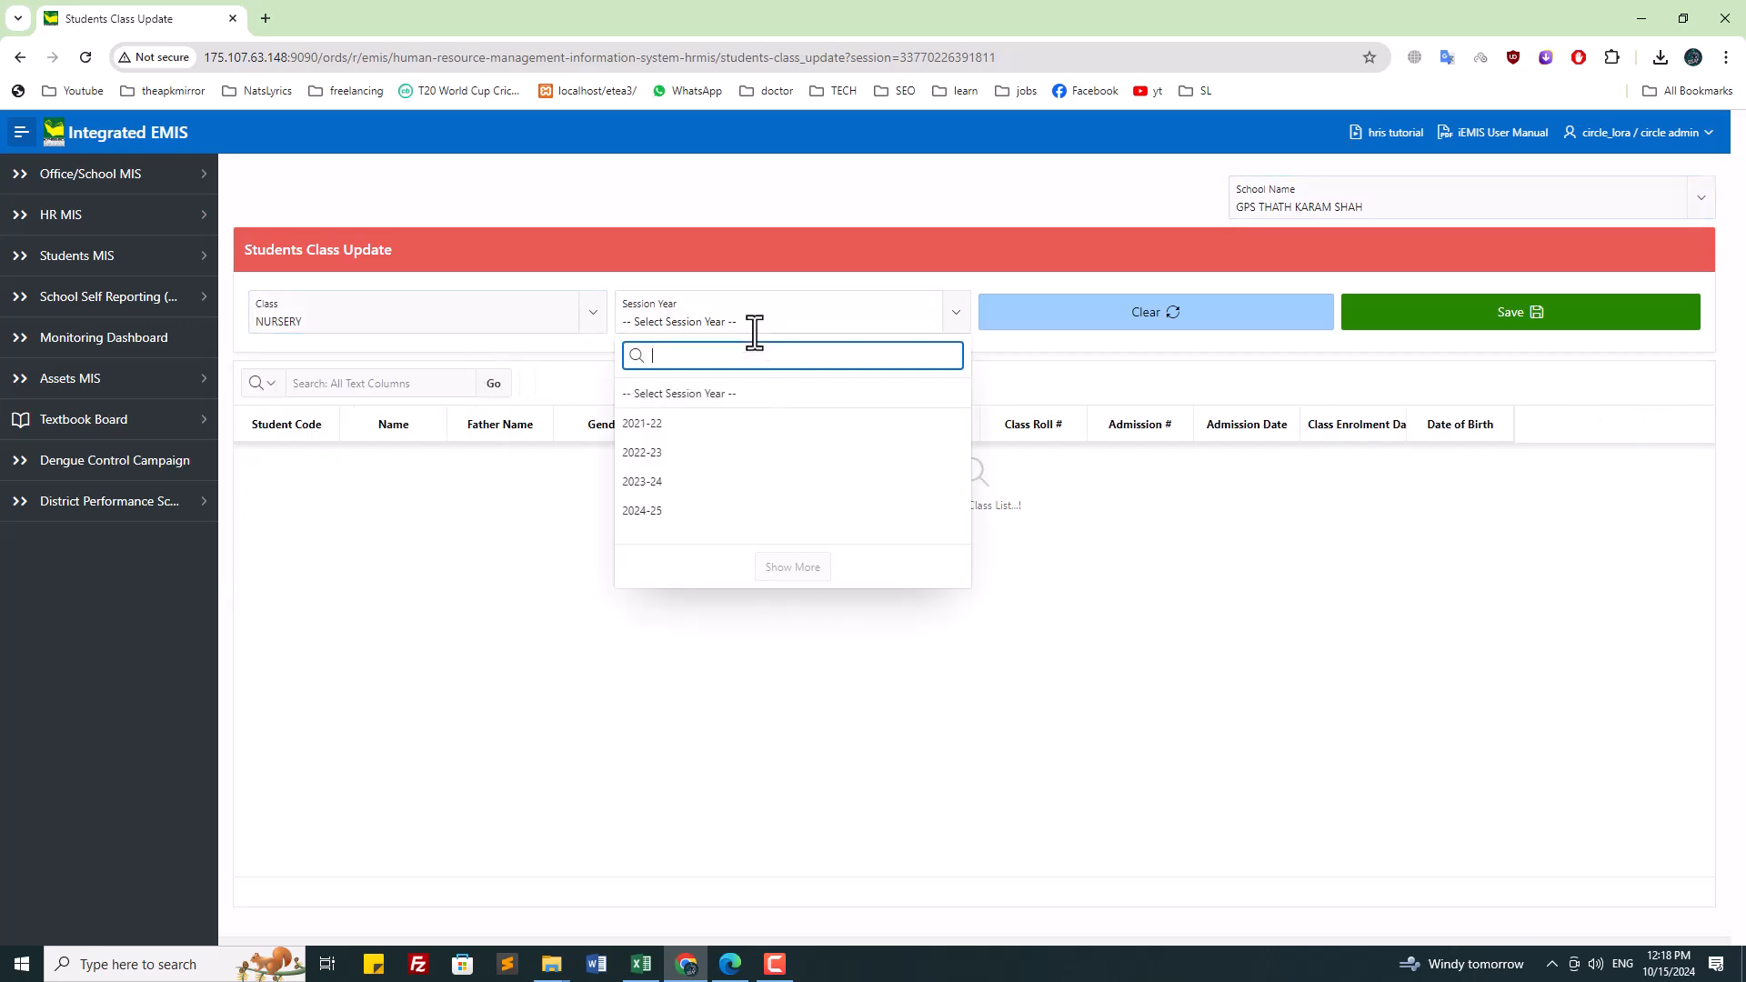
Step: List NURSERY students for 2022-23, then show PREP students for session 2021-22
left_click(684, 455)
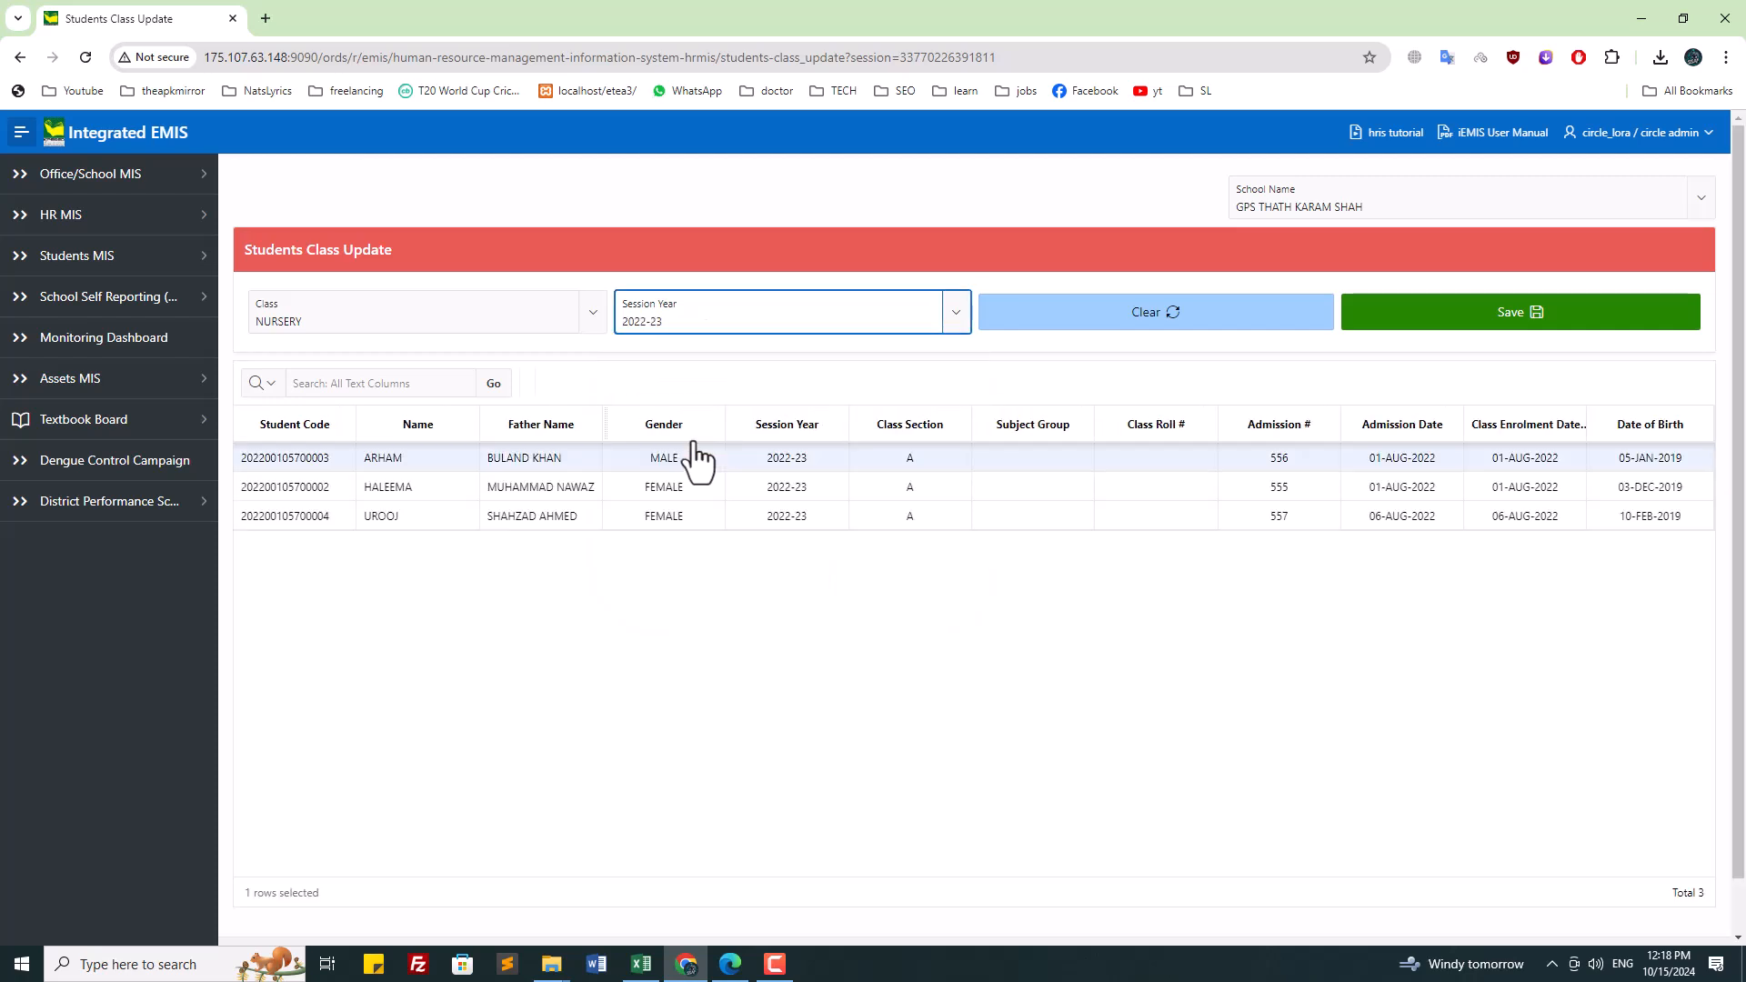
left_click(339, 314)
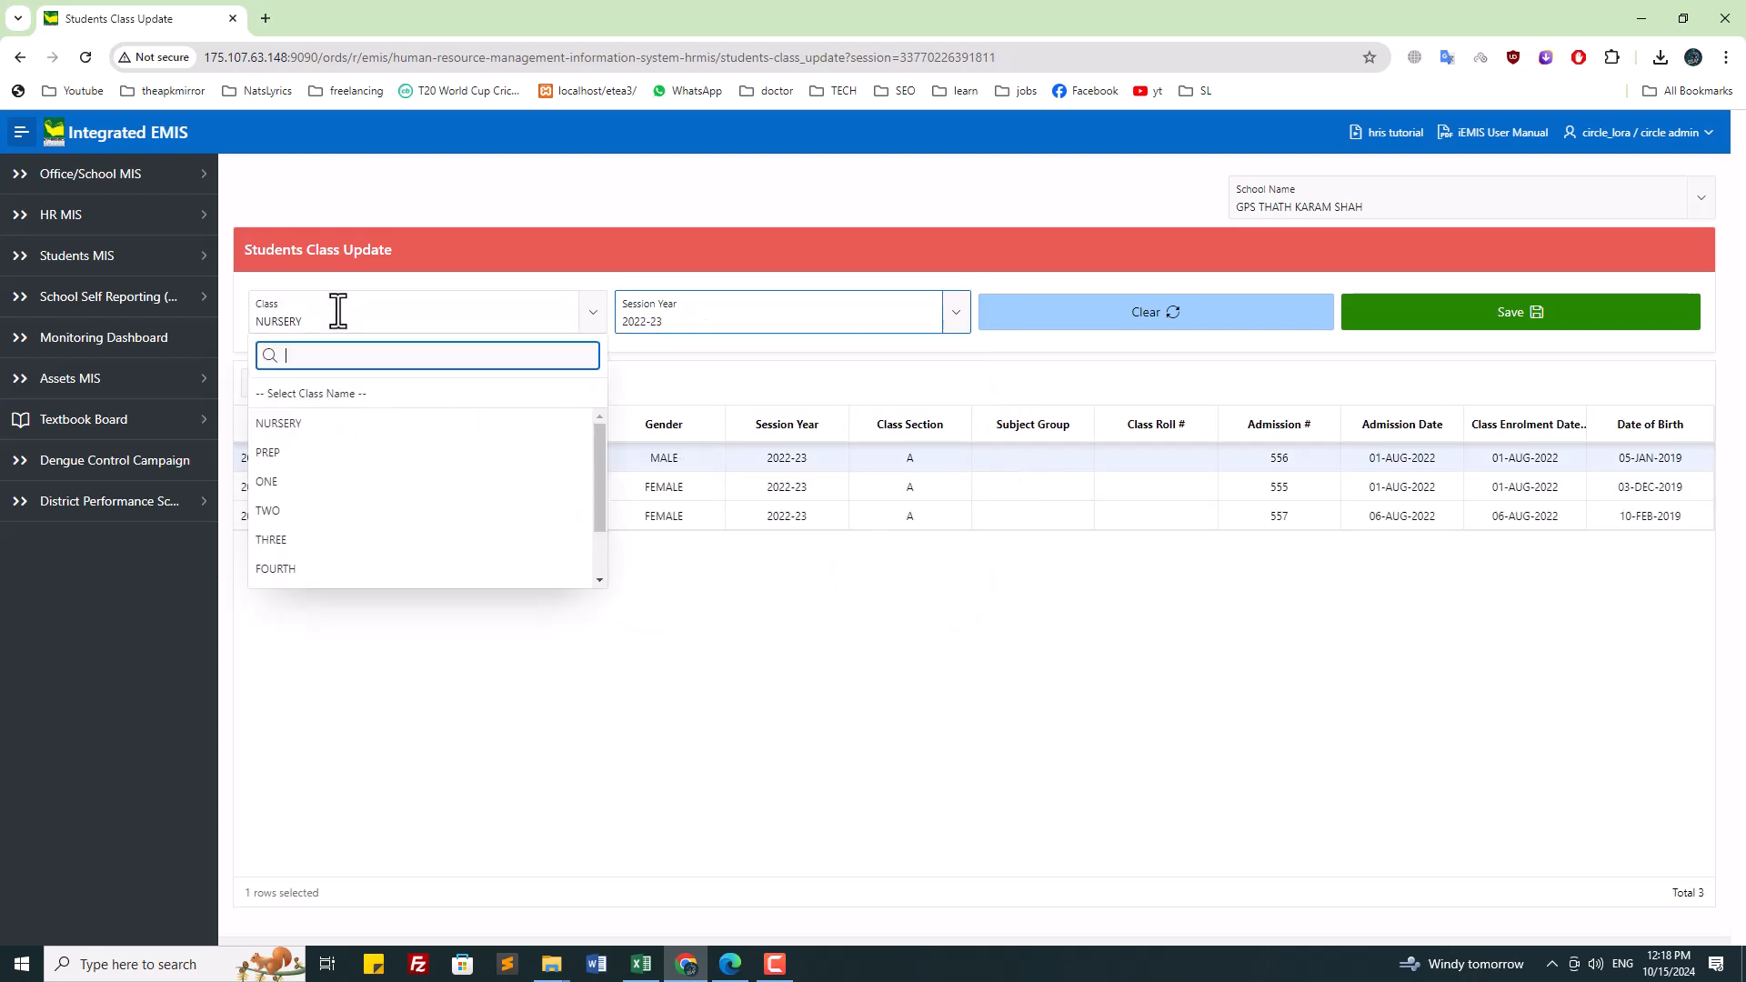
left_click(314, 452)
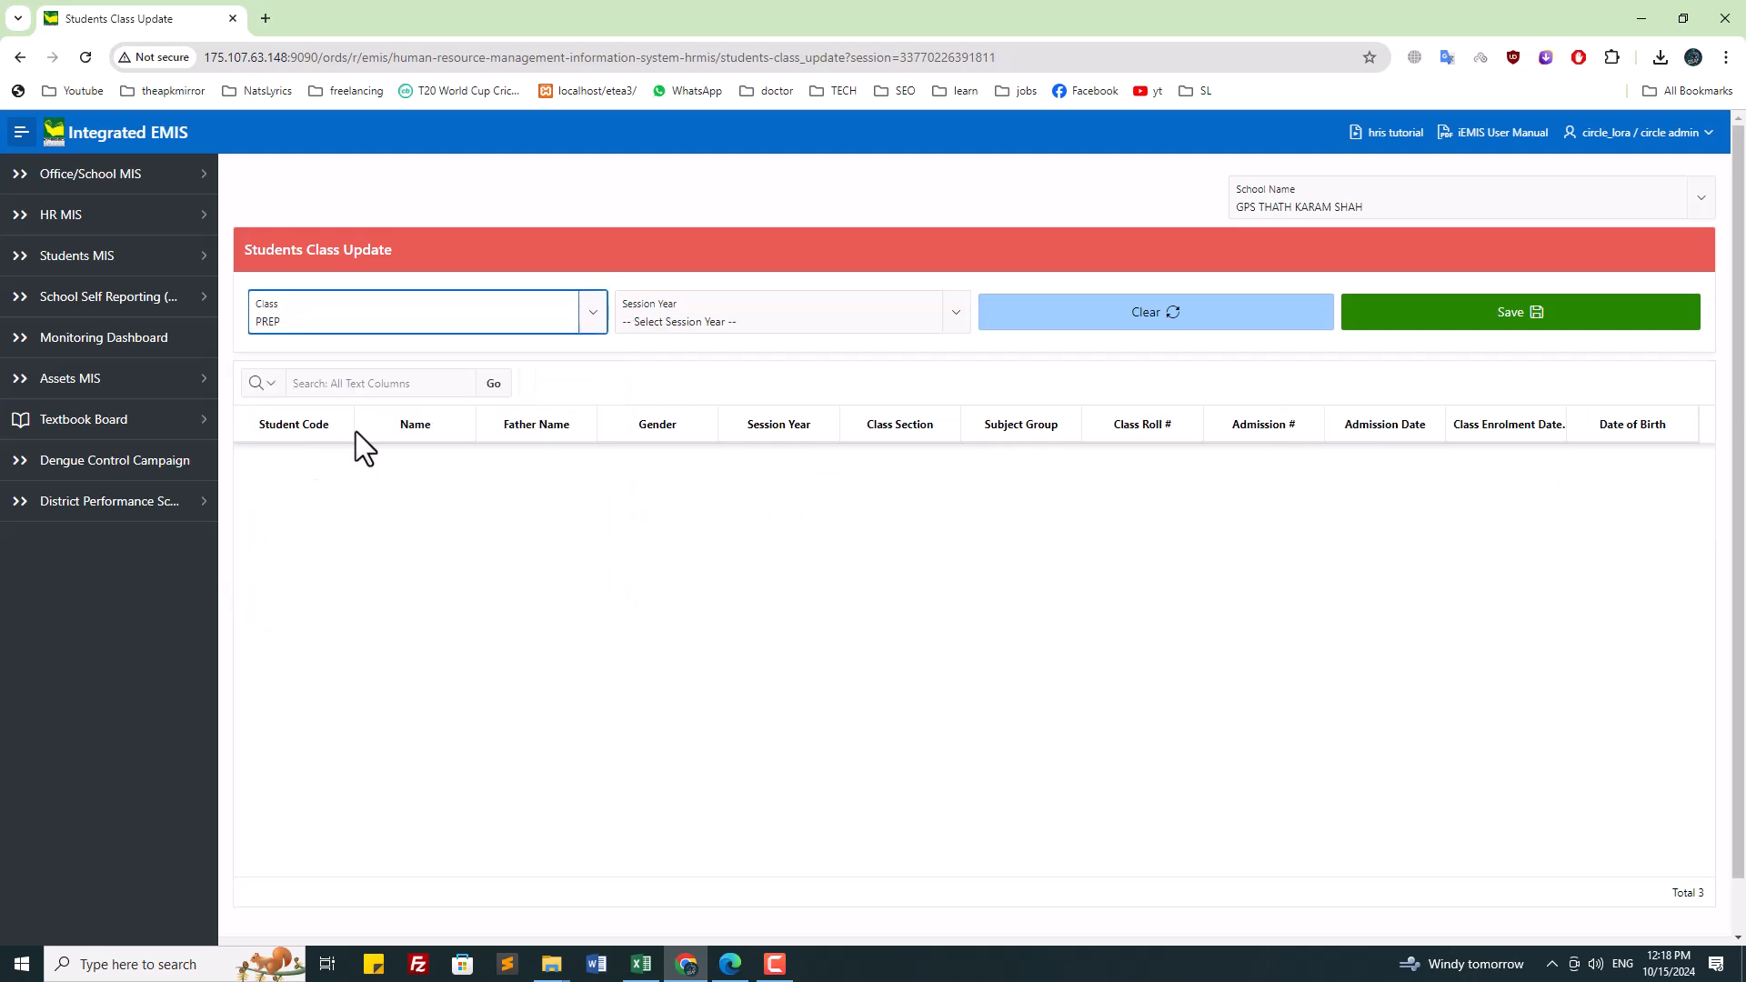
left_click(779, 312)
left_click(700, 425)
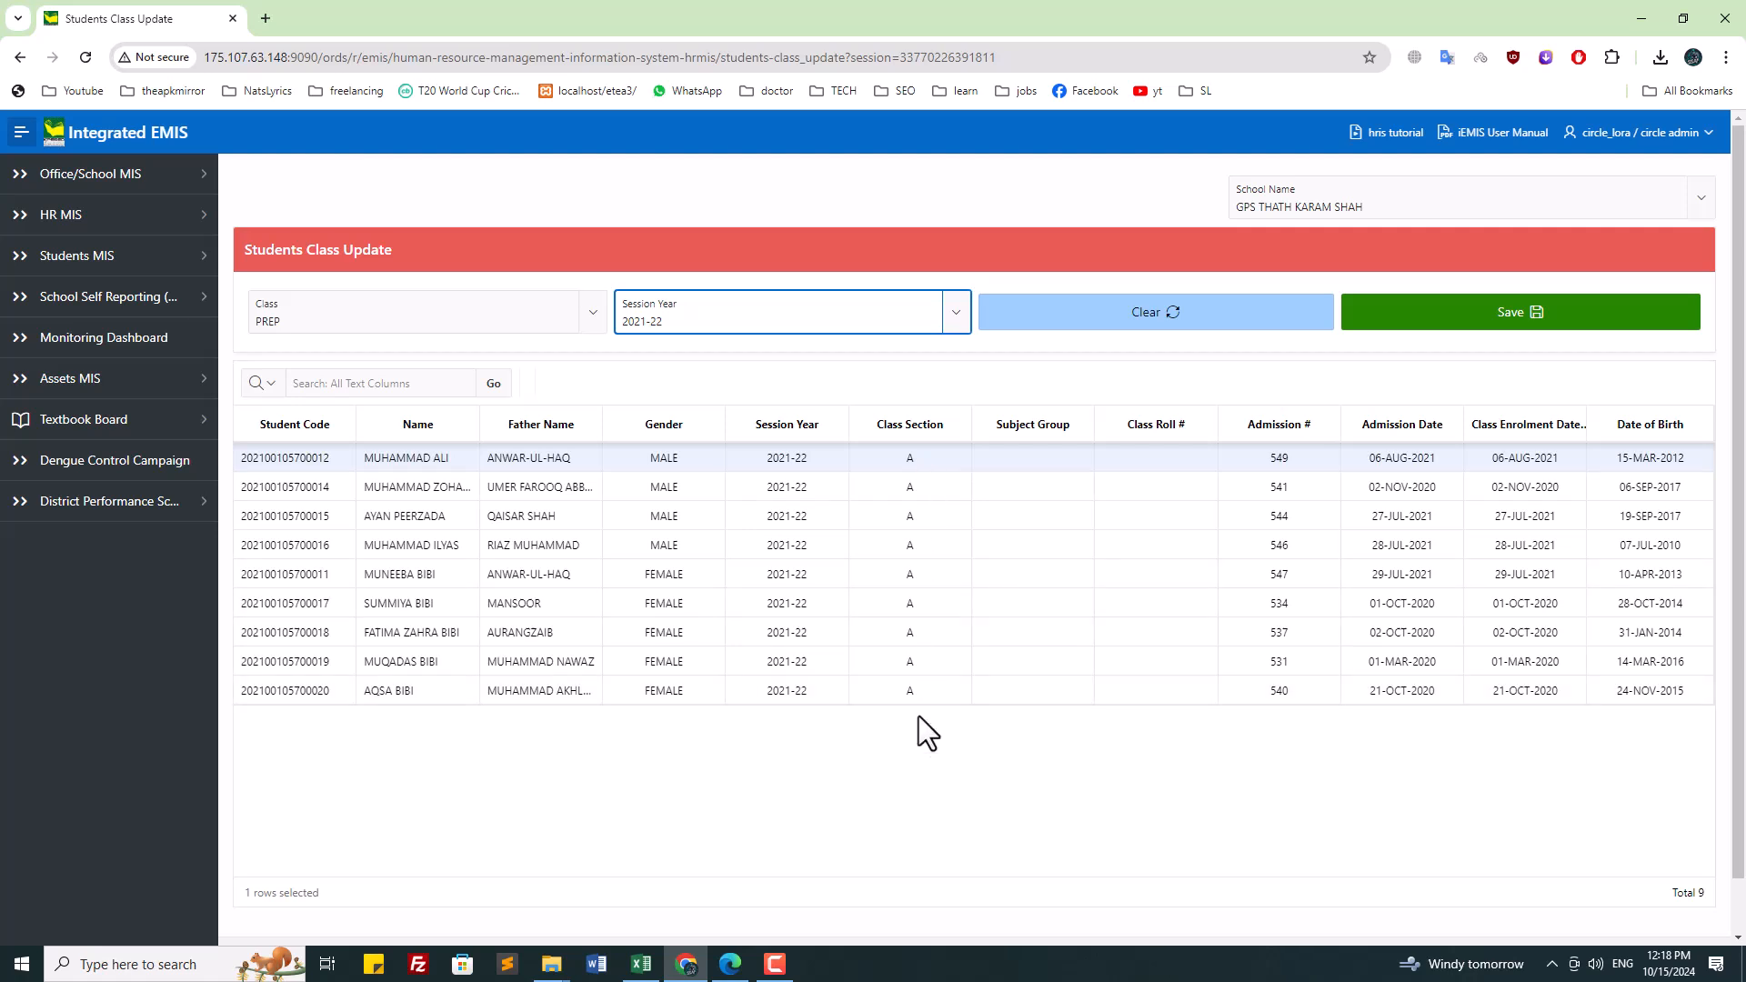
Step: Show class ONE students for session 2021-22
left_click(304, 314)
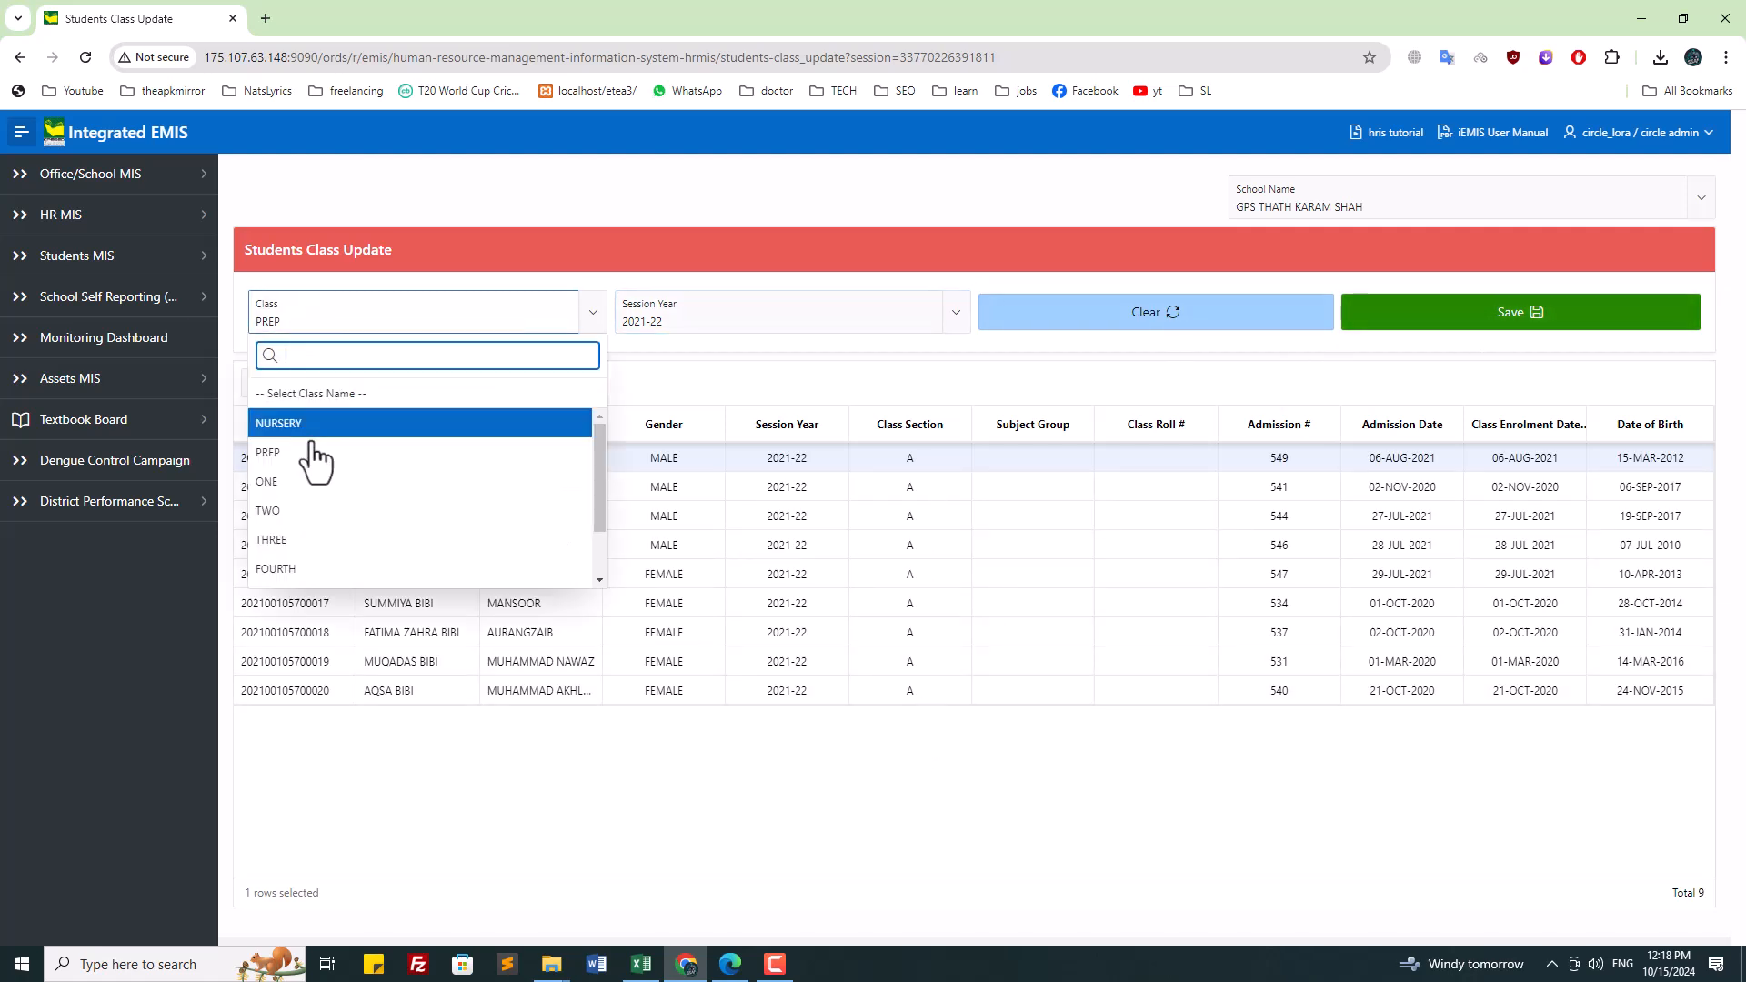
left_click(312, 483)
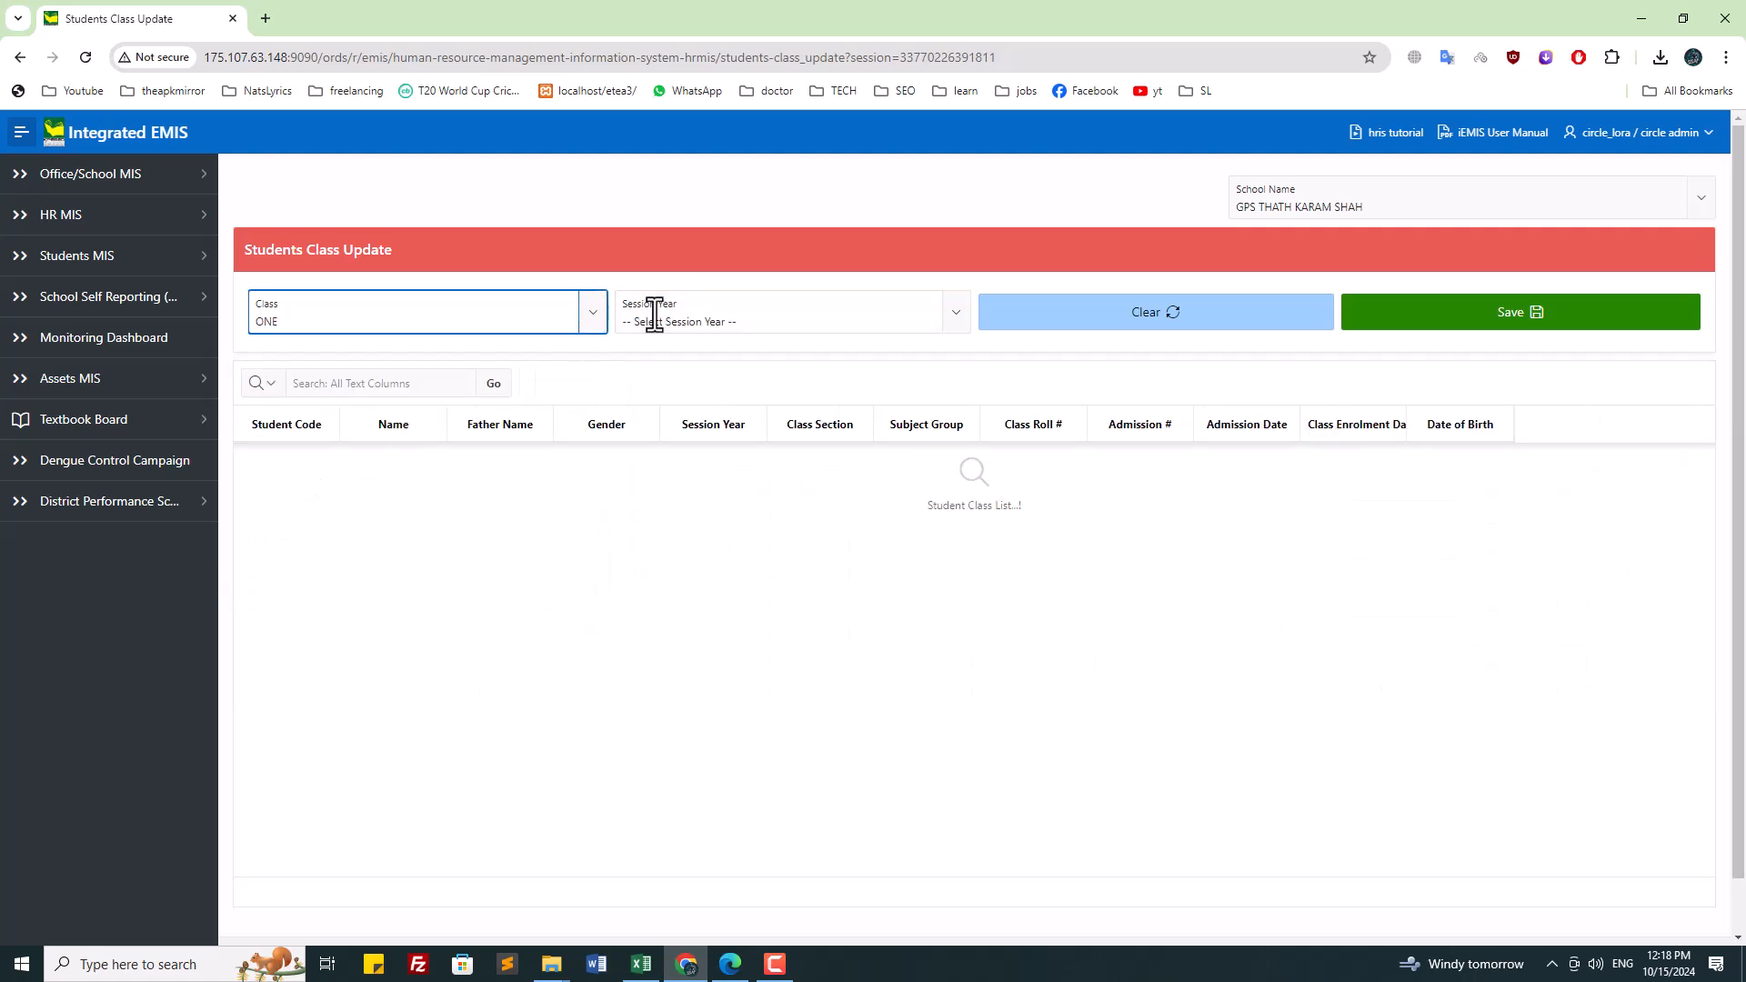
left_click(651, 312)
left_click(655, 454)
left_click(651, 312)
left_click(659, 445)
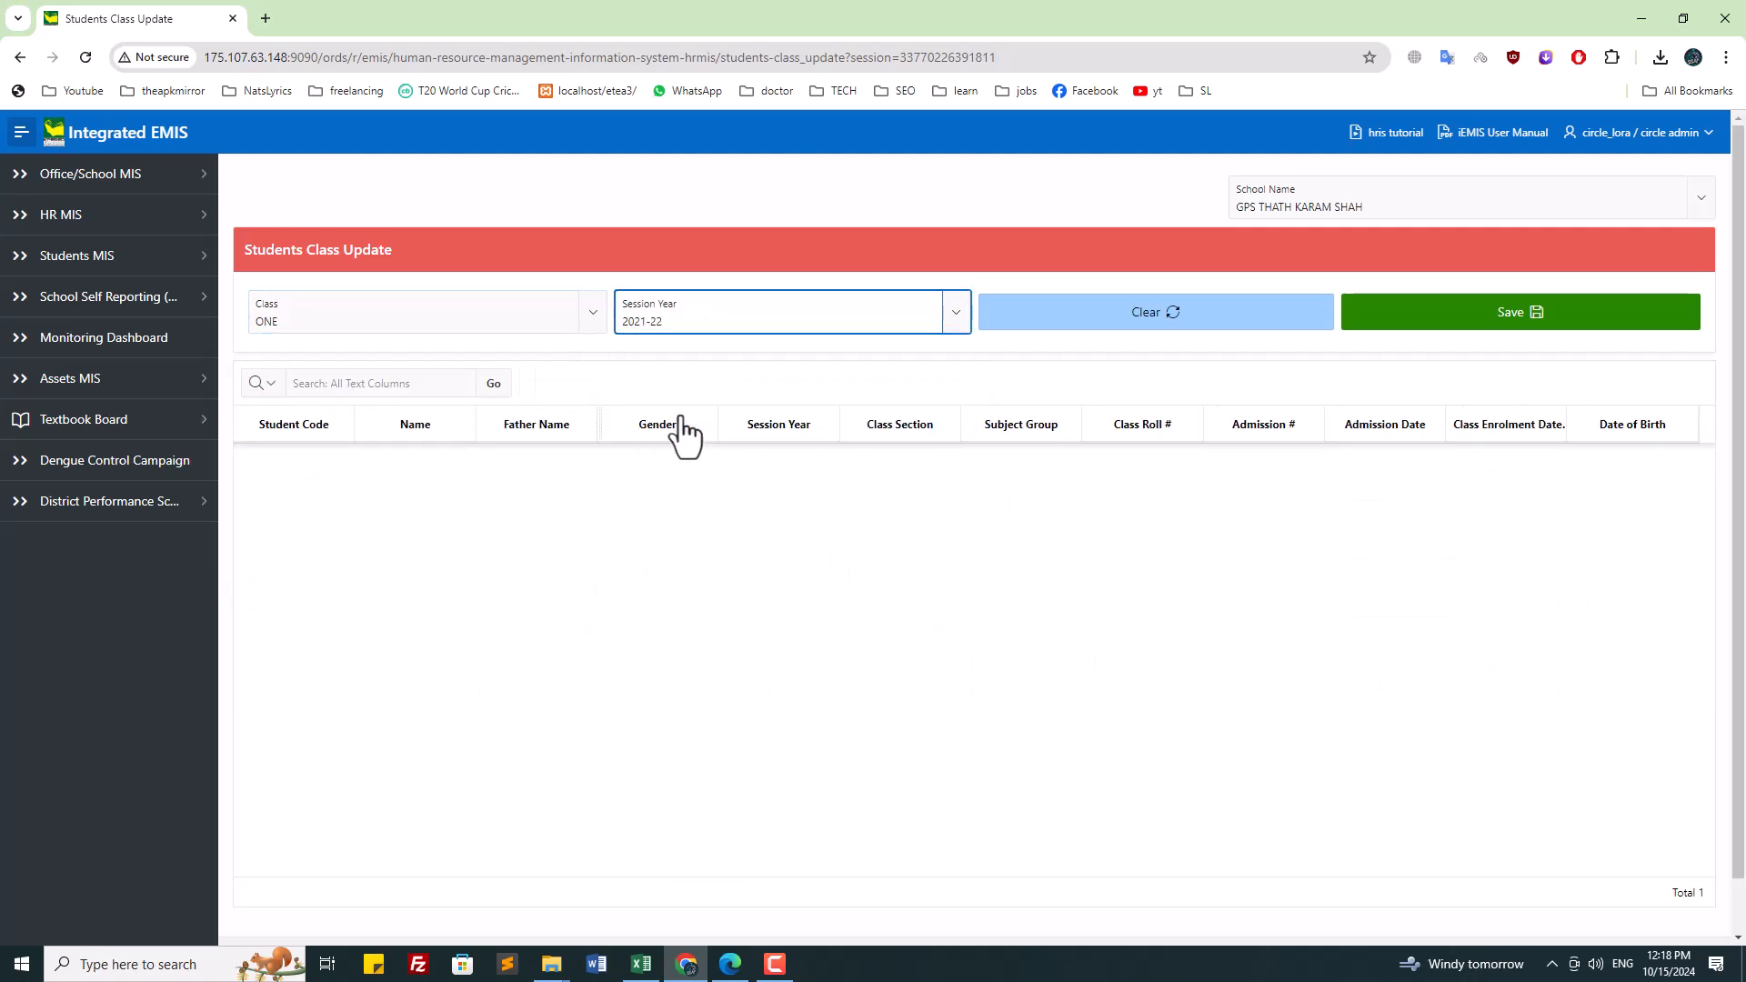
Step: Review class sections for classes TWO and THREE in session 2021-22
left_click(403, 294)
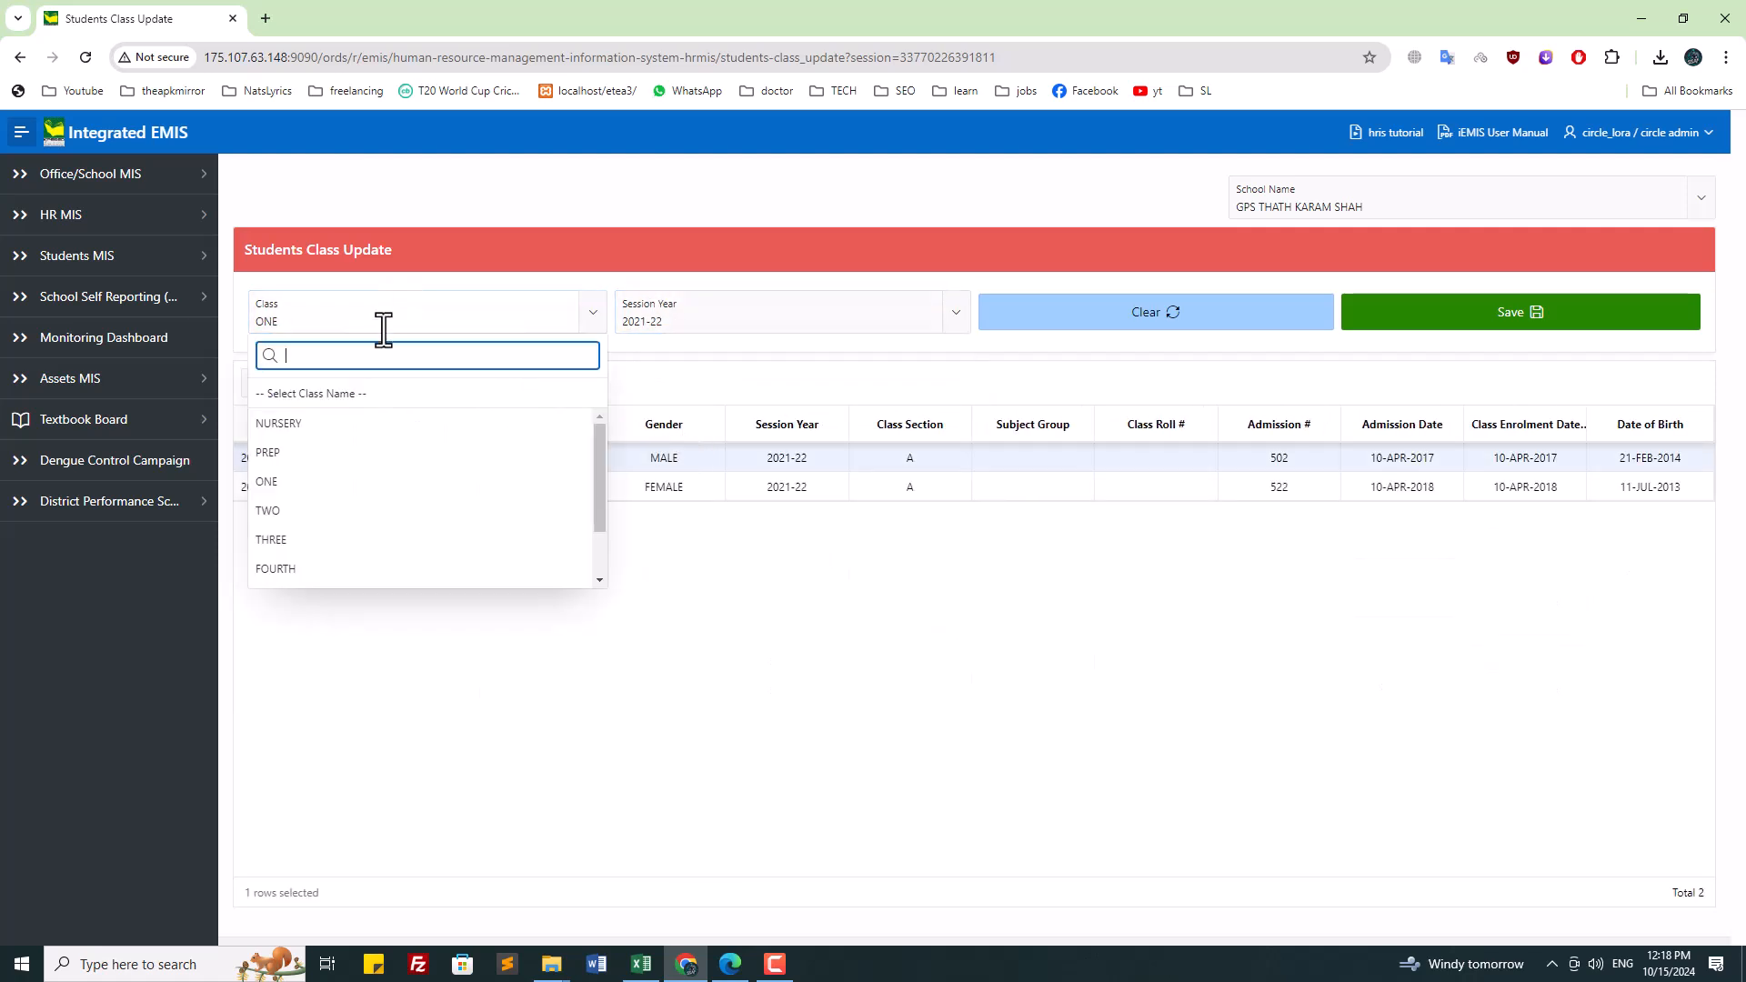
left_click(323, 509)
left_click(663, 300)
left_click(641, 428)
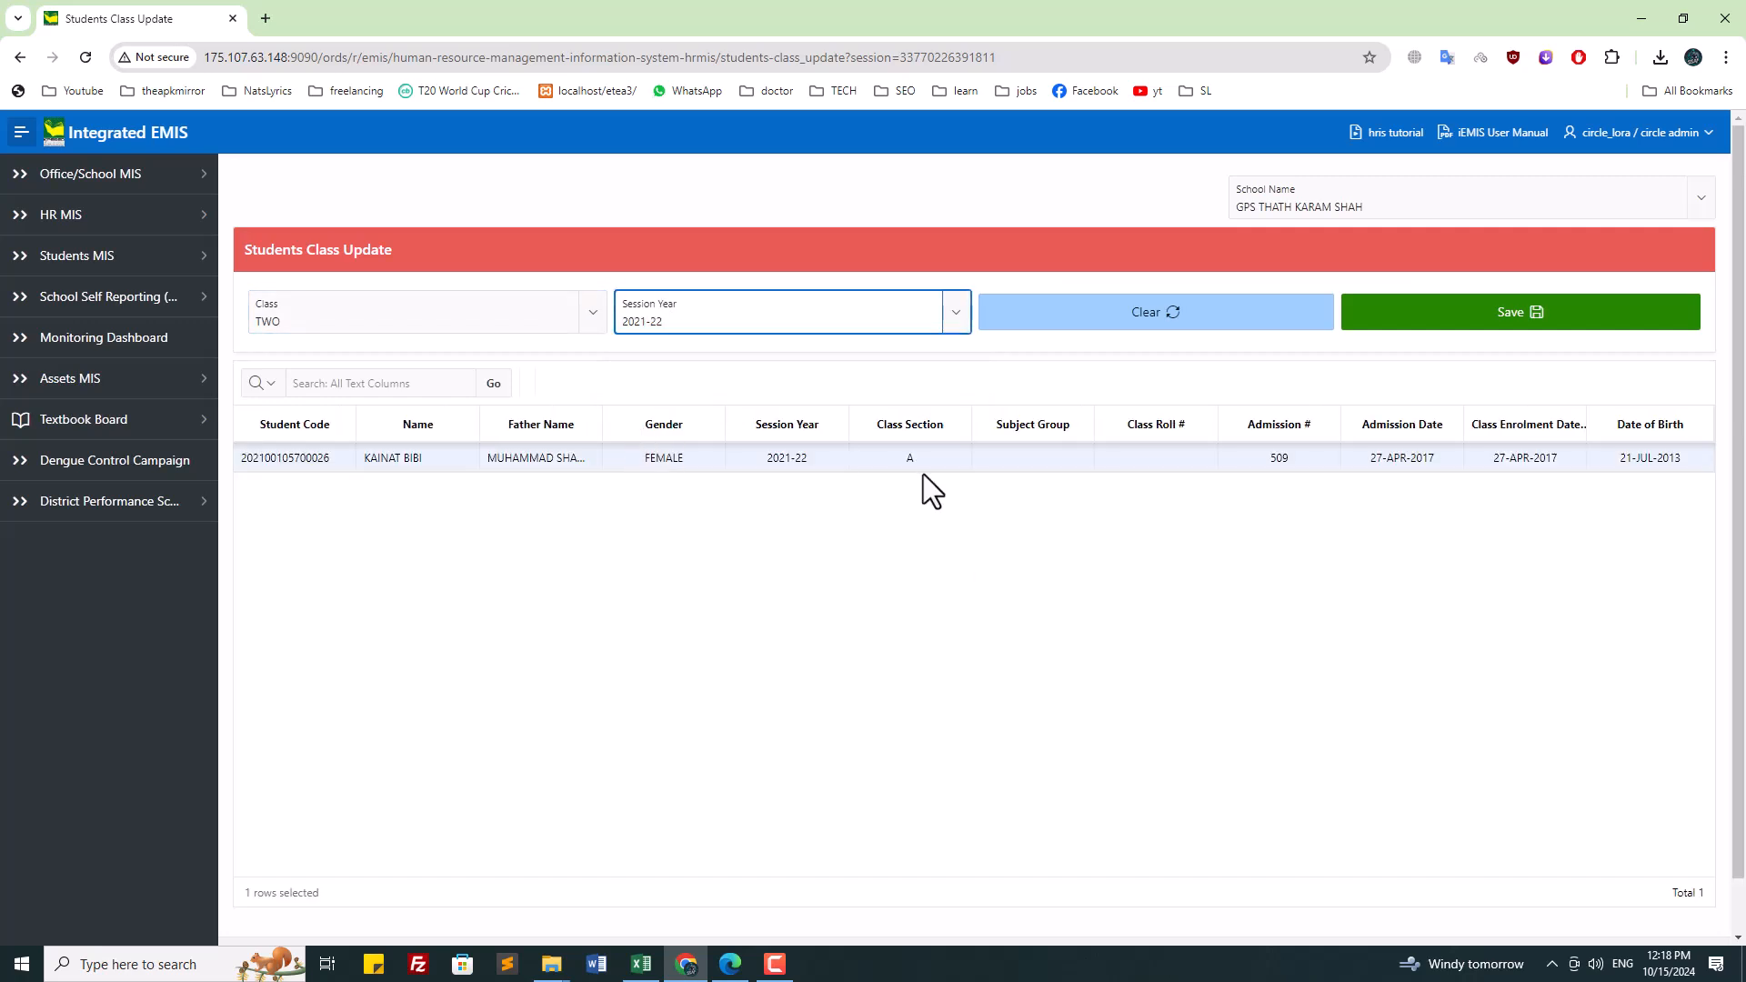
left_click(285, 295)
left_click(300, 569)
left_click(687, 314)
left_click(700, 421)
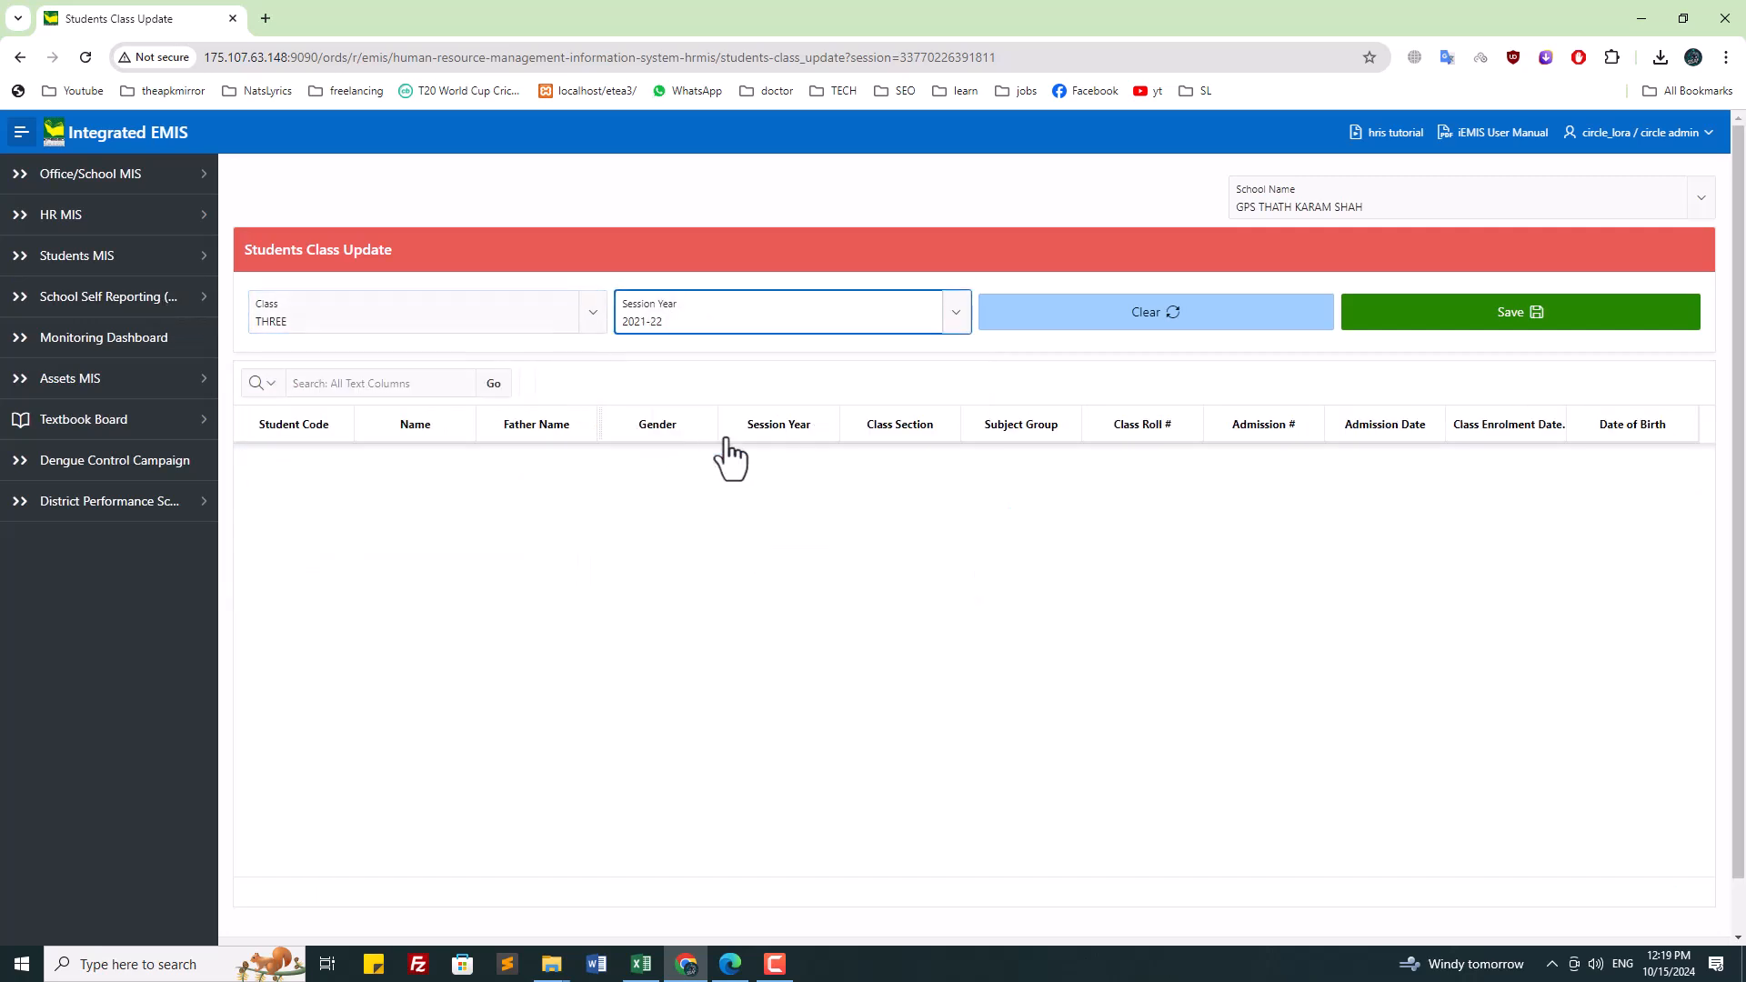
Step: Set the class THREE student's class section to A
left_click(357, 324)
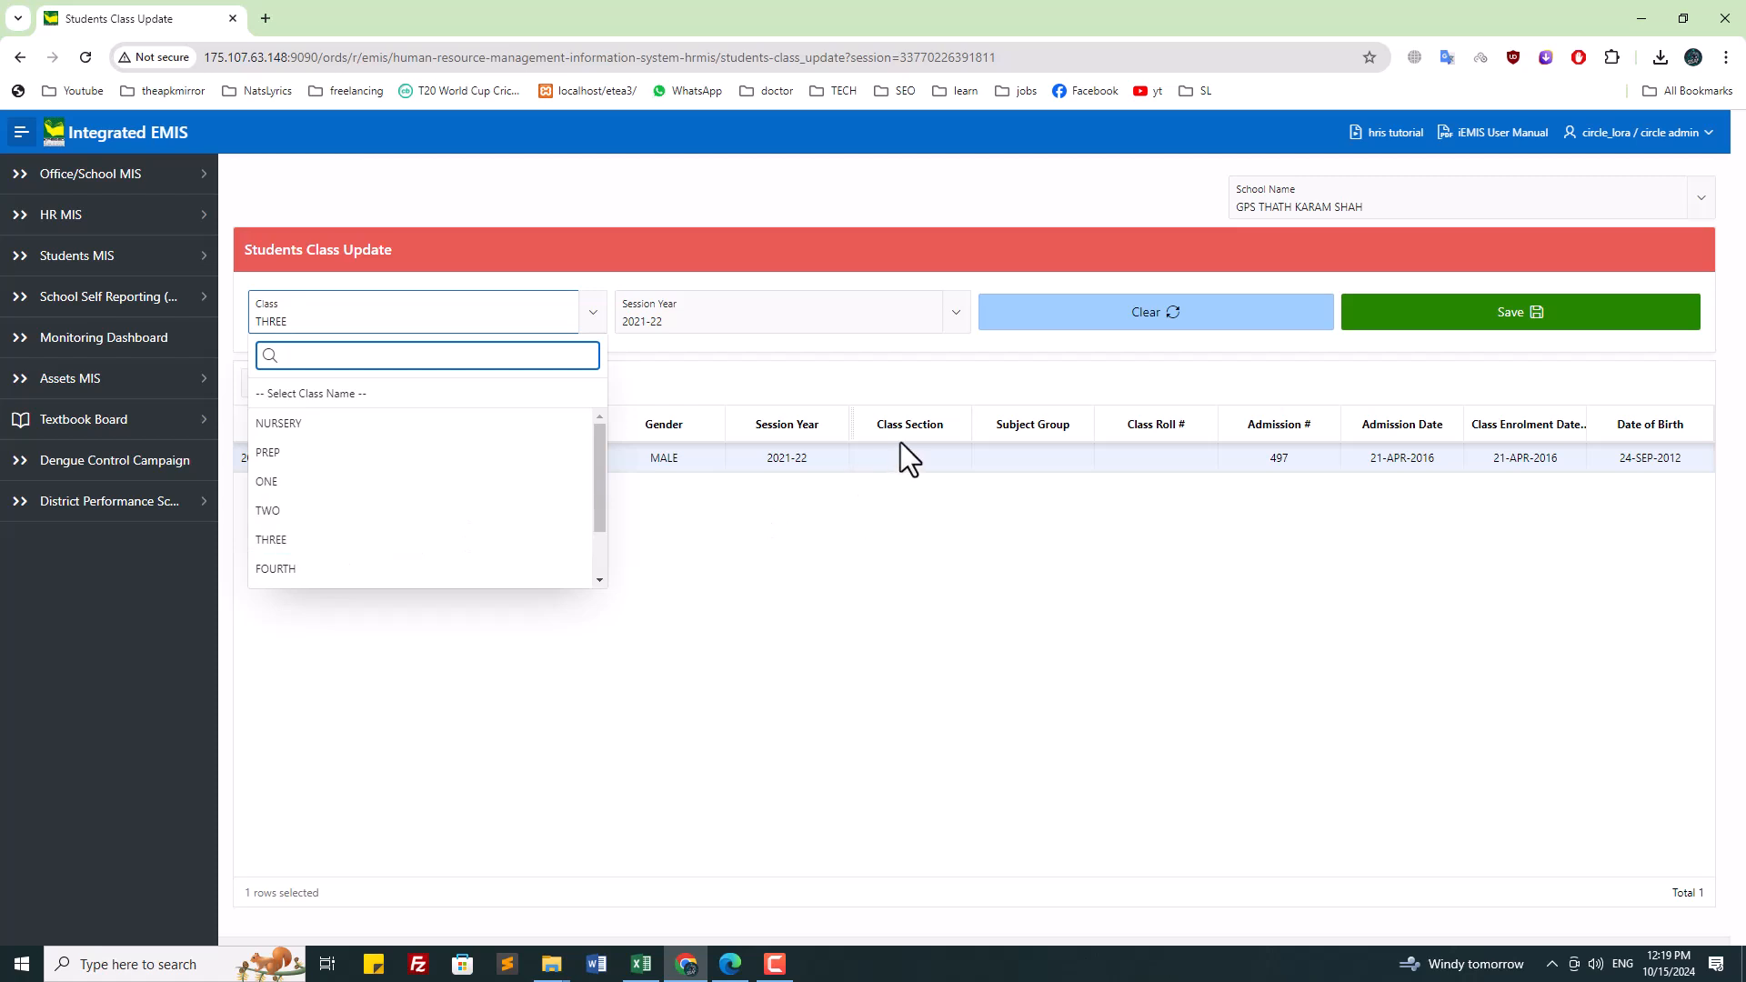
left_click(917, 464)
left_click(914, 462)
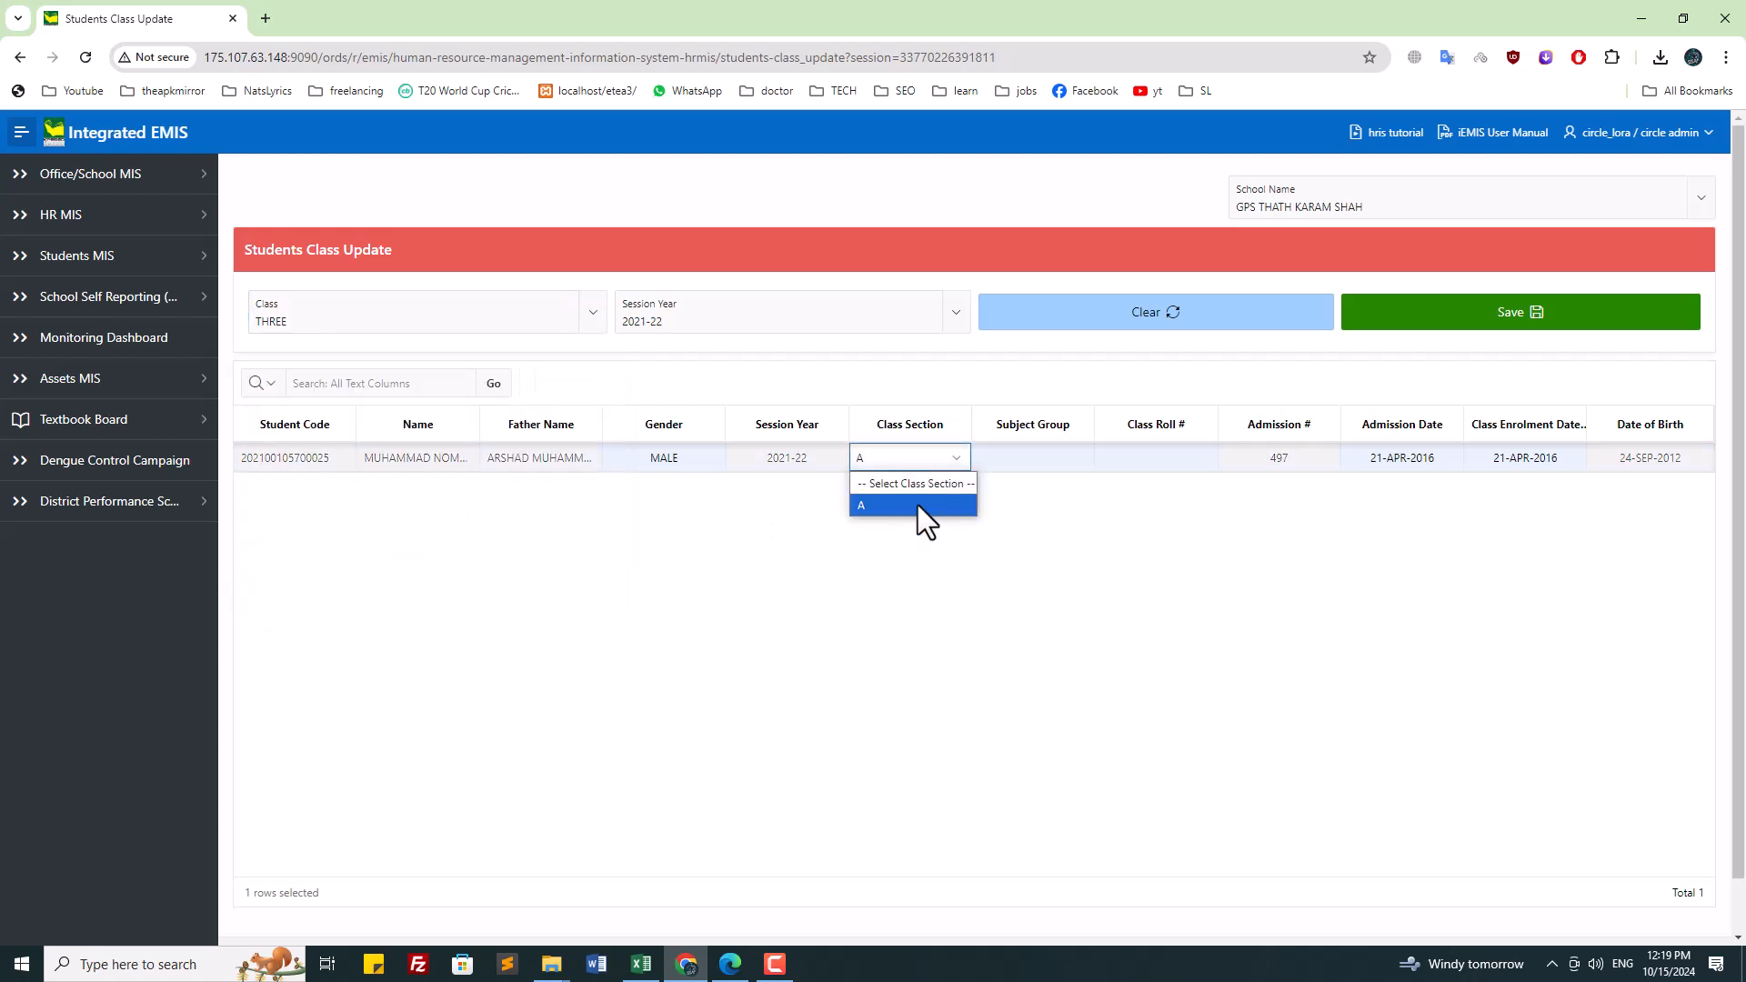
left_click(919, 503)
left_click(362, 321)
Step: Show FOURTH and FIFTH class students for session 2021-22
left_click(411, 545)
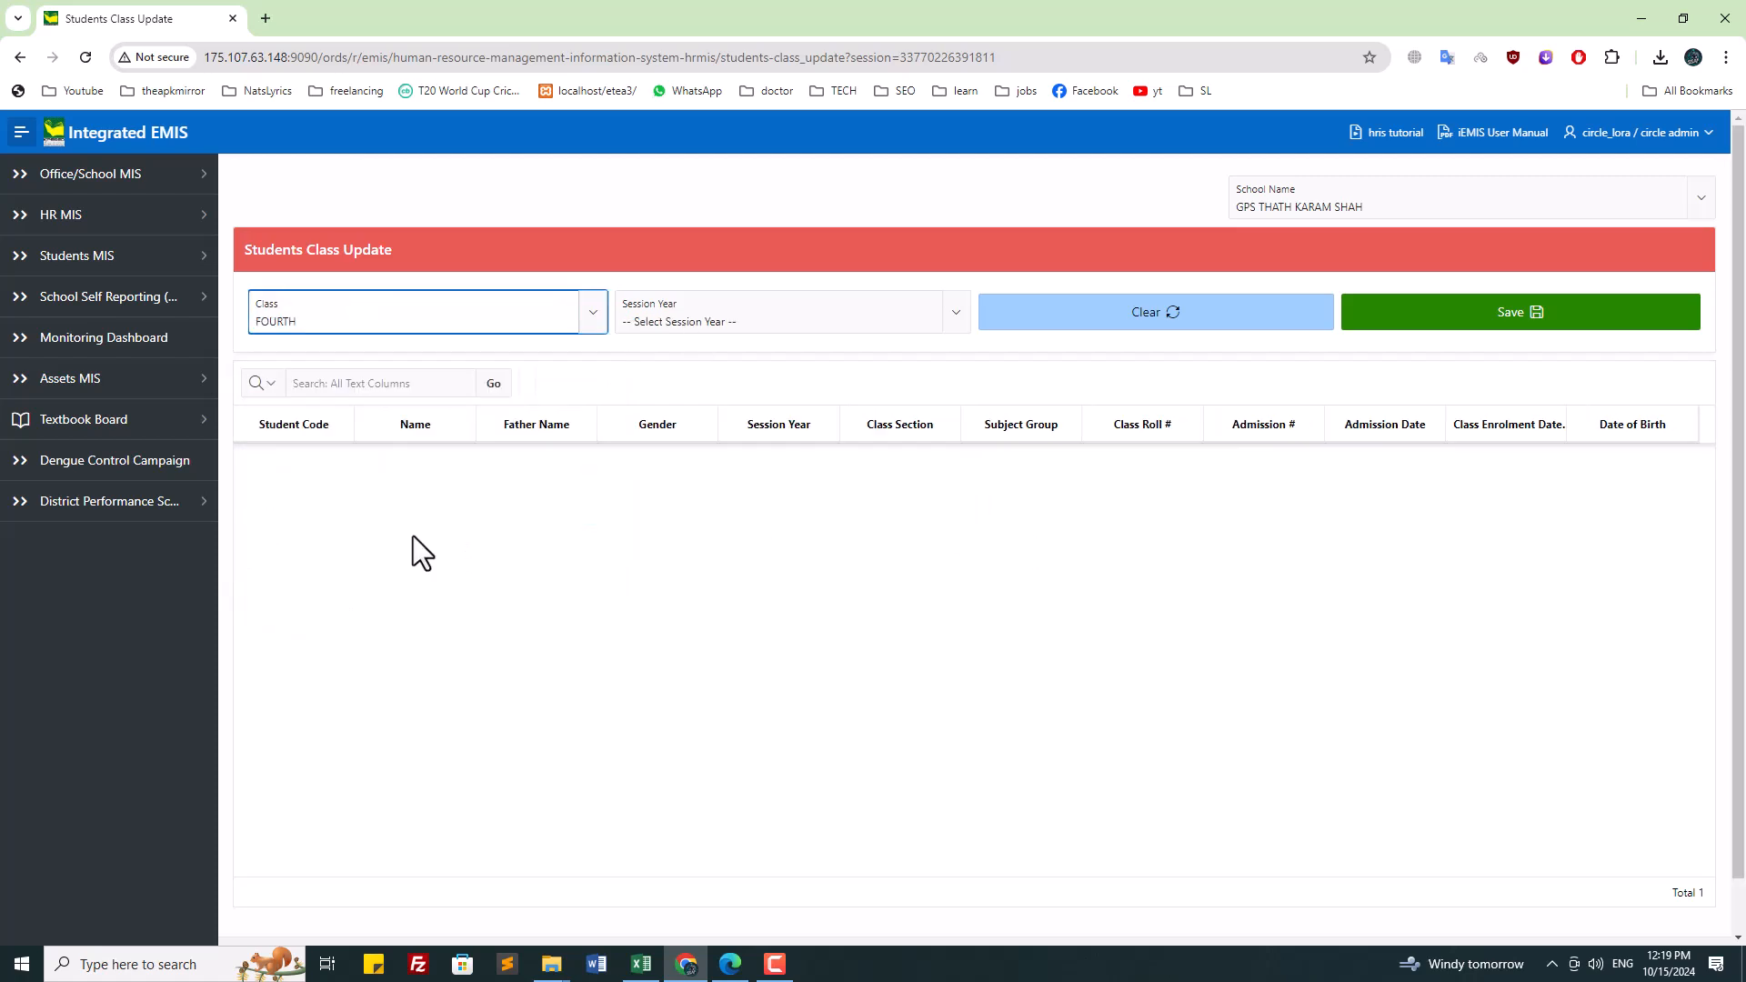
left_click(728, 320)
left_click(681, 428)
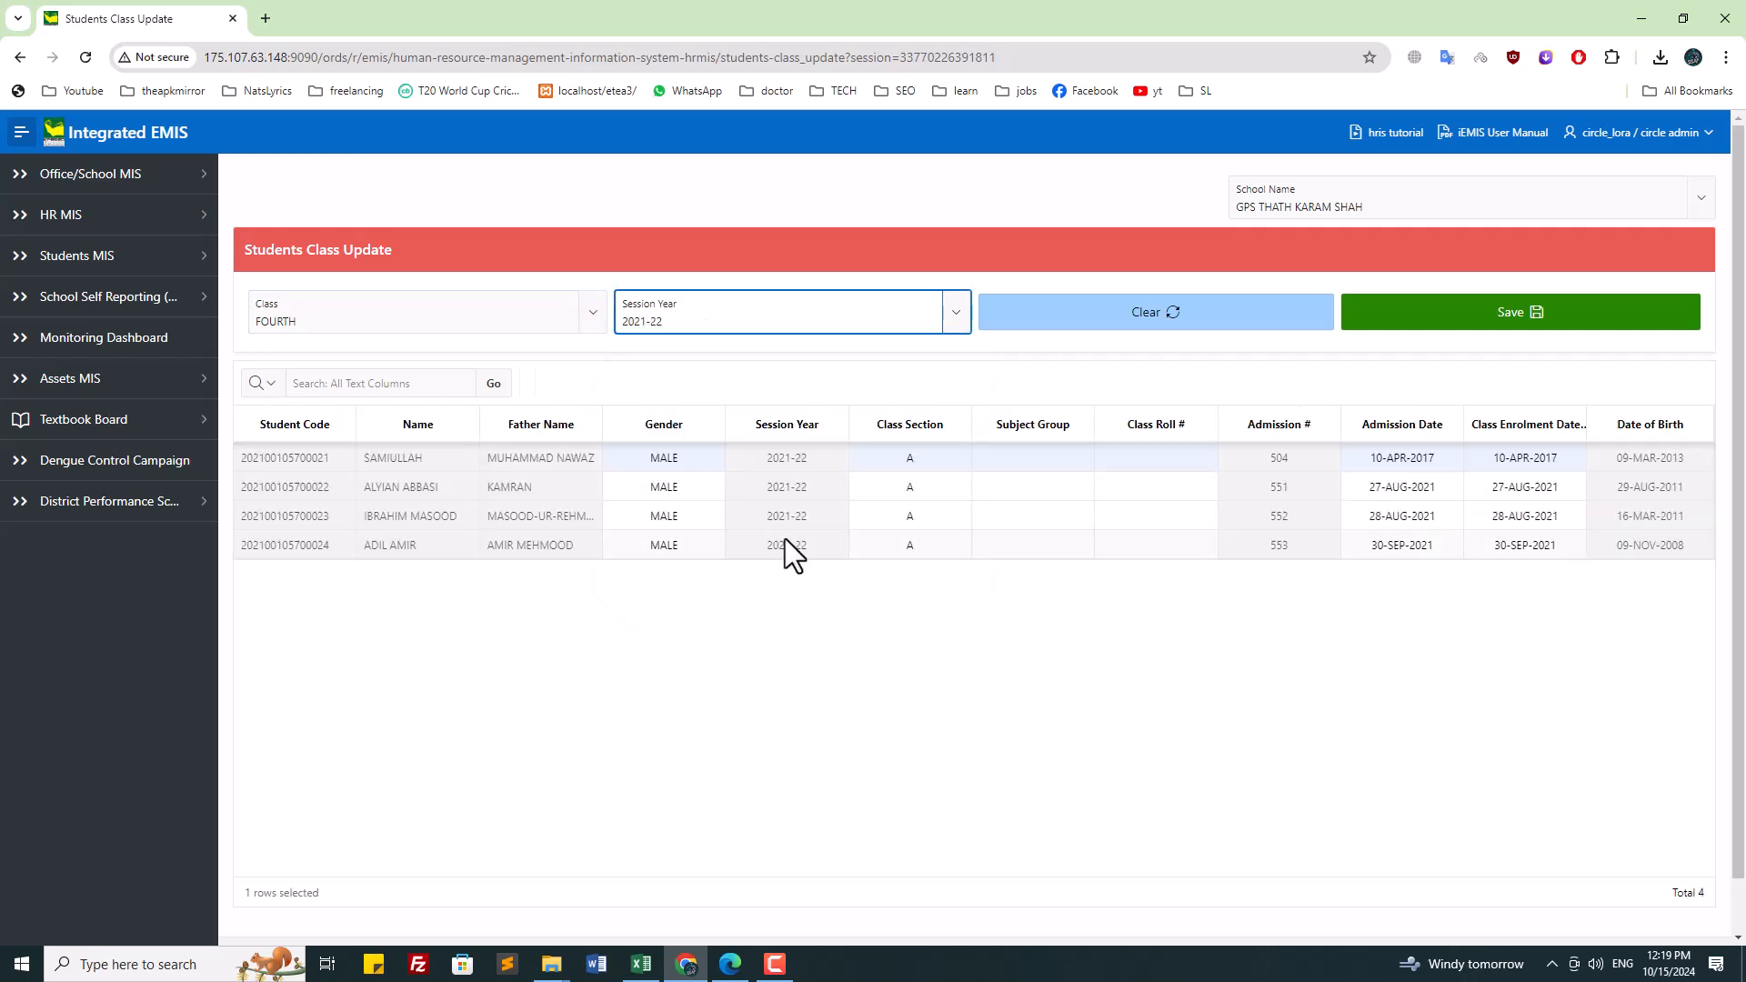
left_click(277, 309)
left_click(359, 498)
left_click(691, 318)
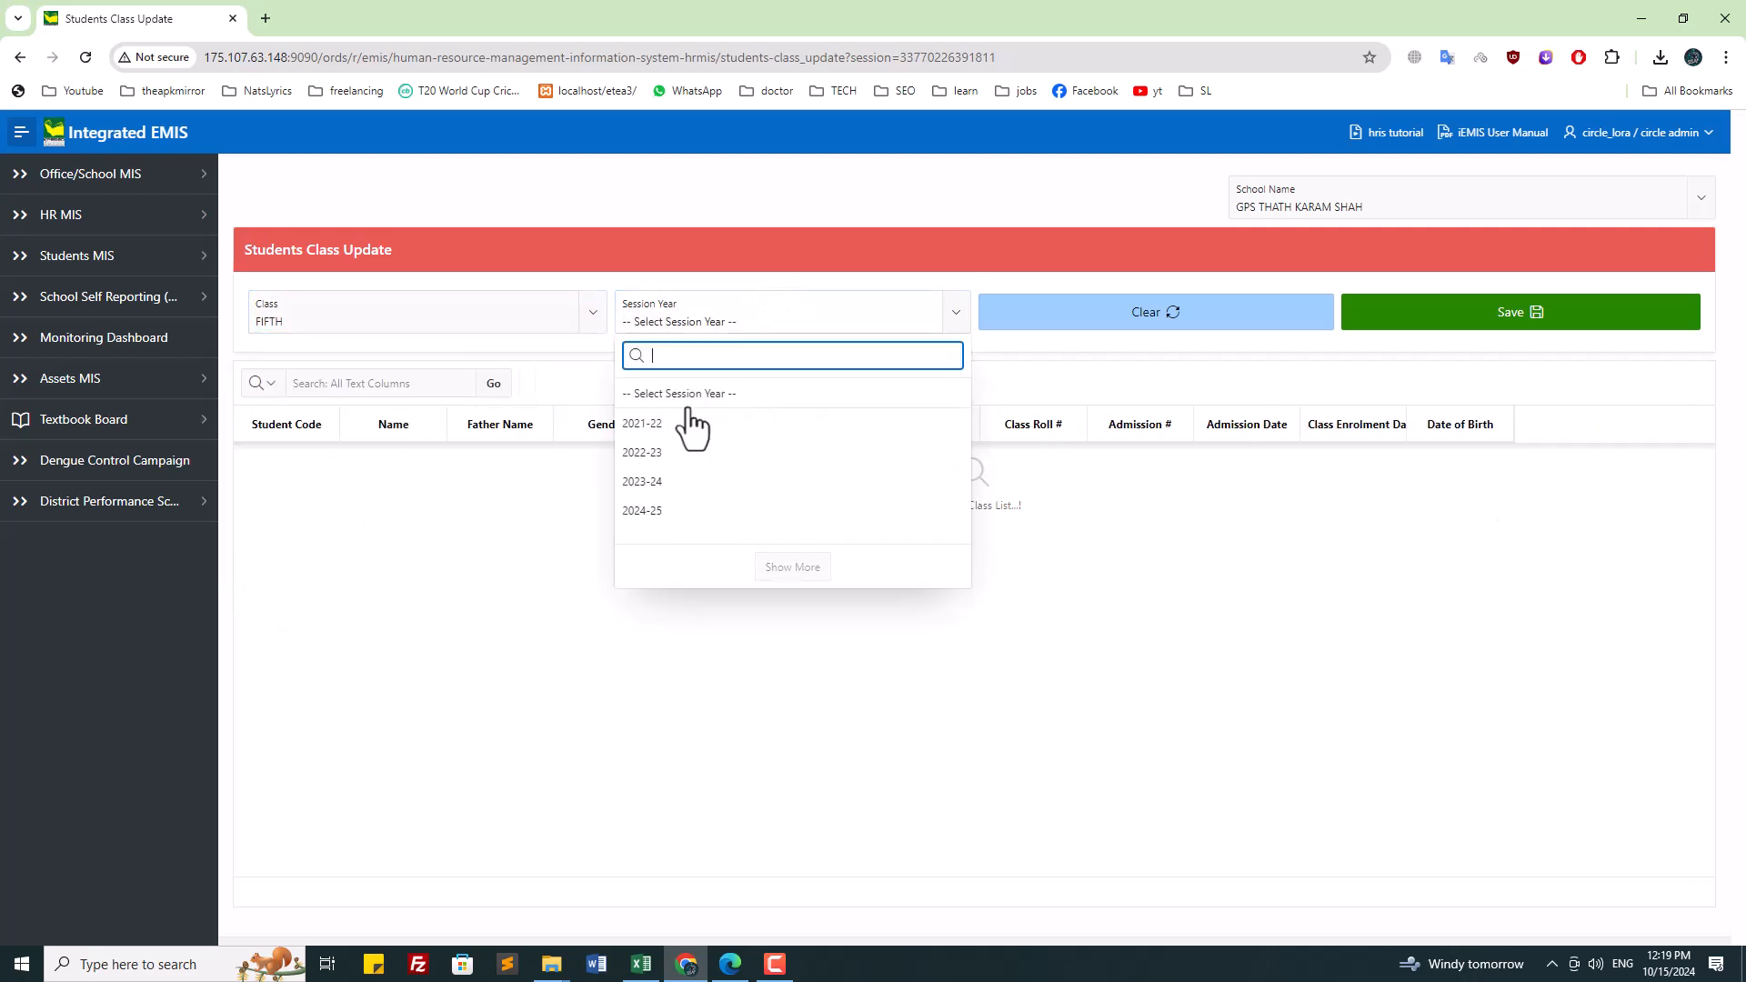
left_click(689, 420)
Step: Recheck NURSERY class students for session 2022-23
left_click(287, 321)
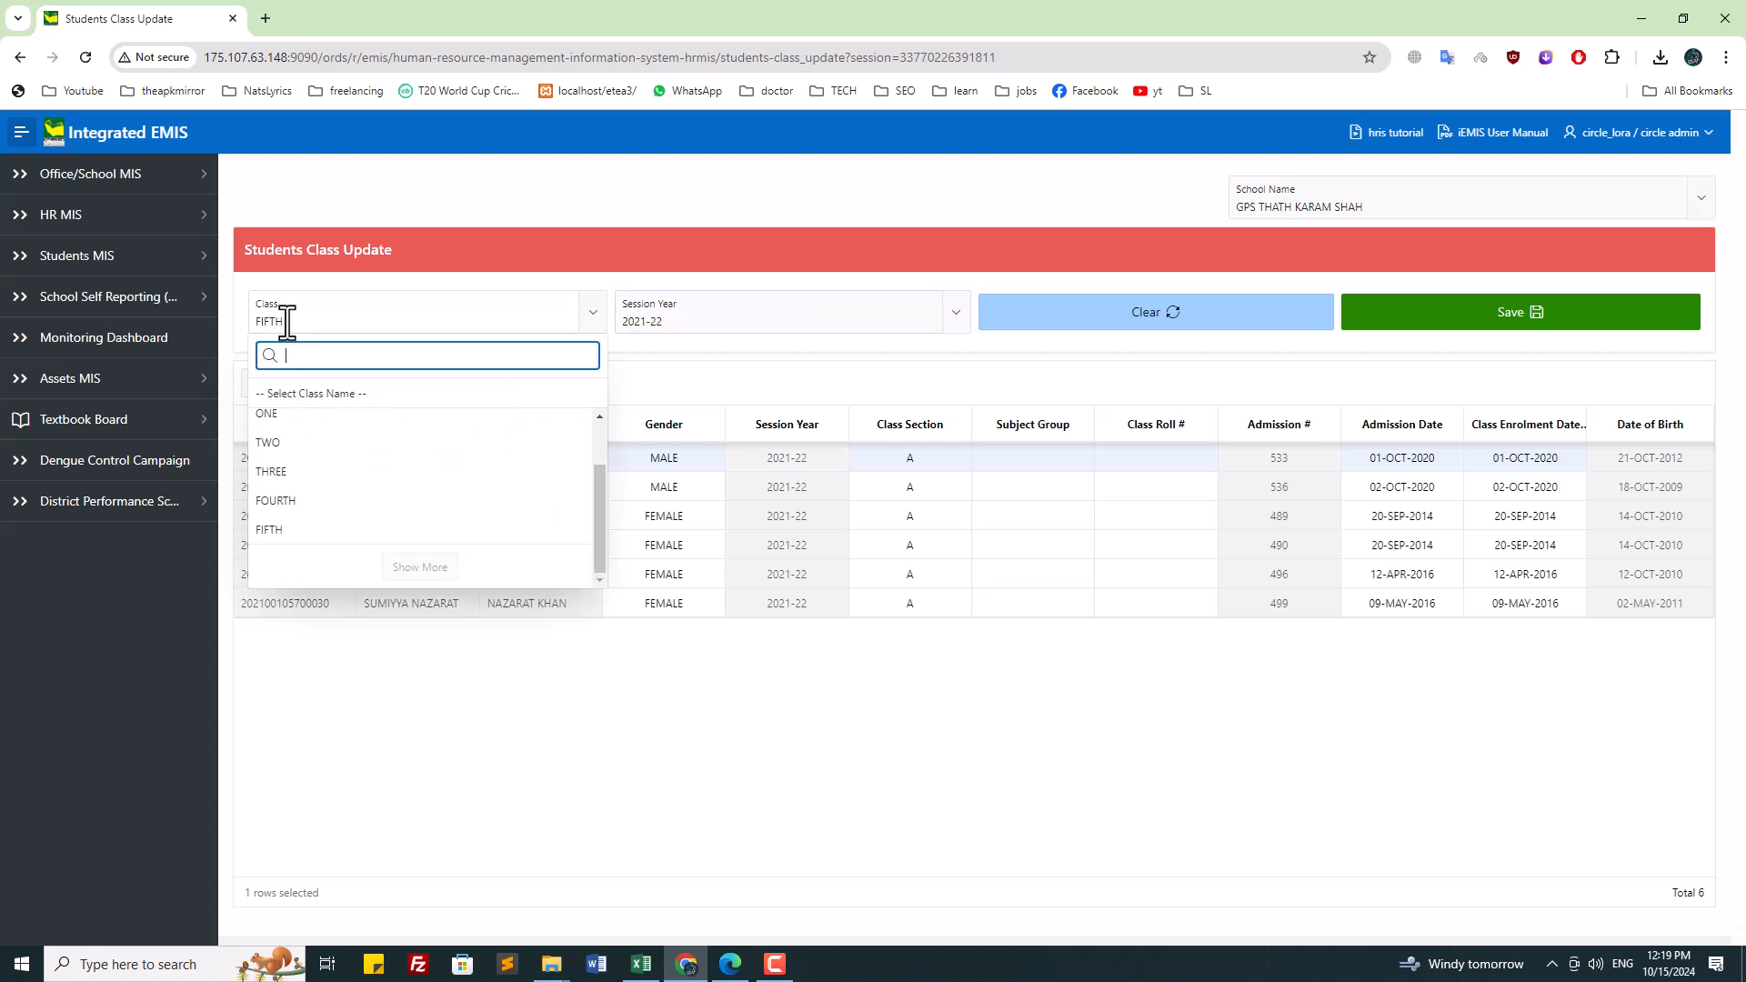
scroll(401, 483, "up", 3)
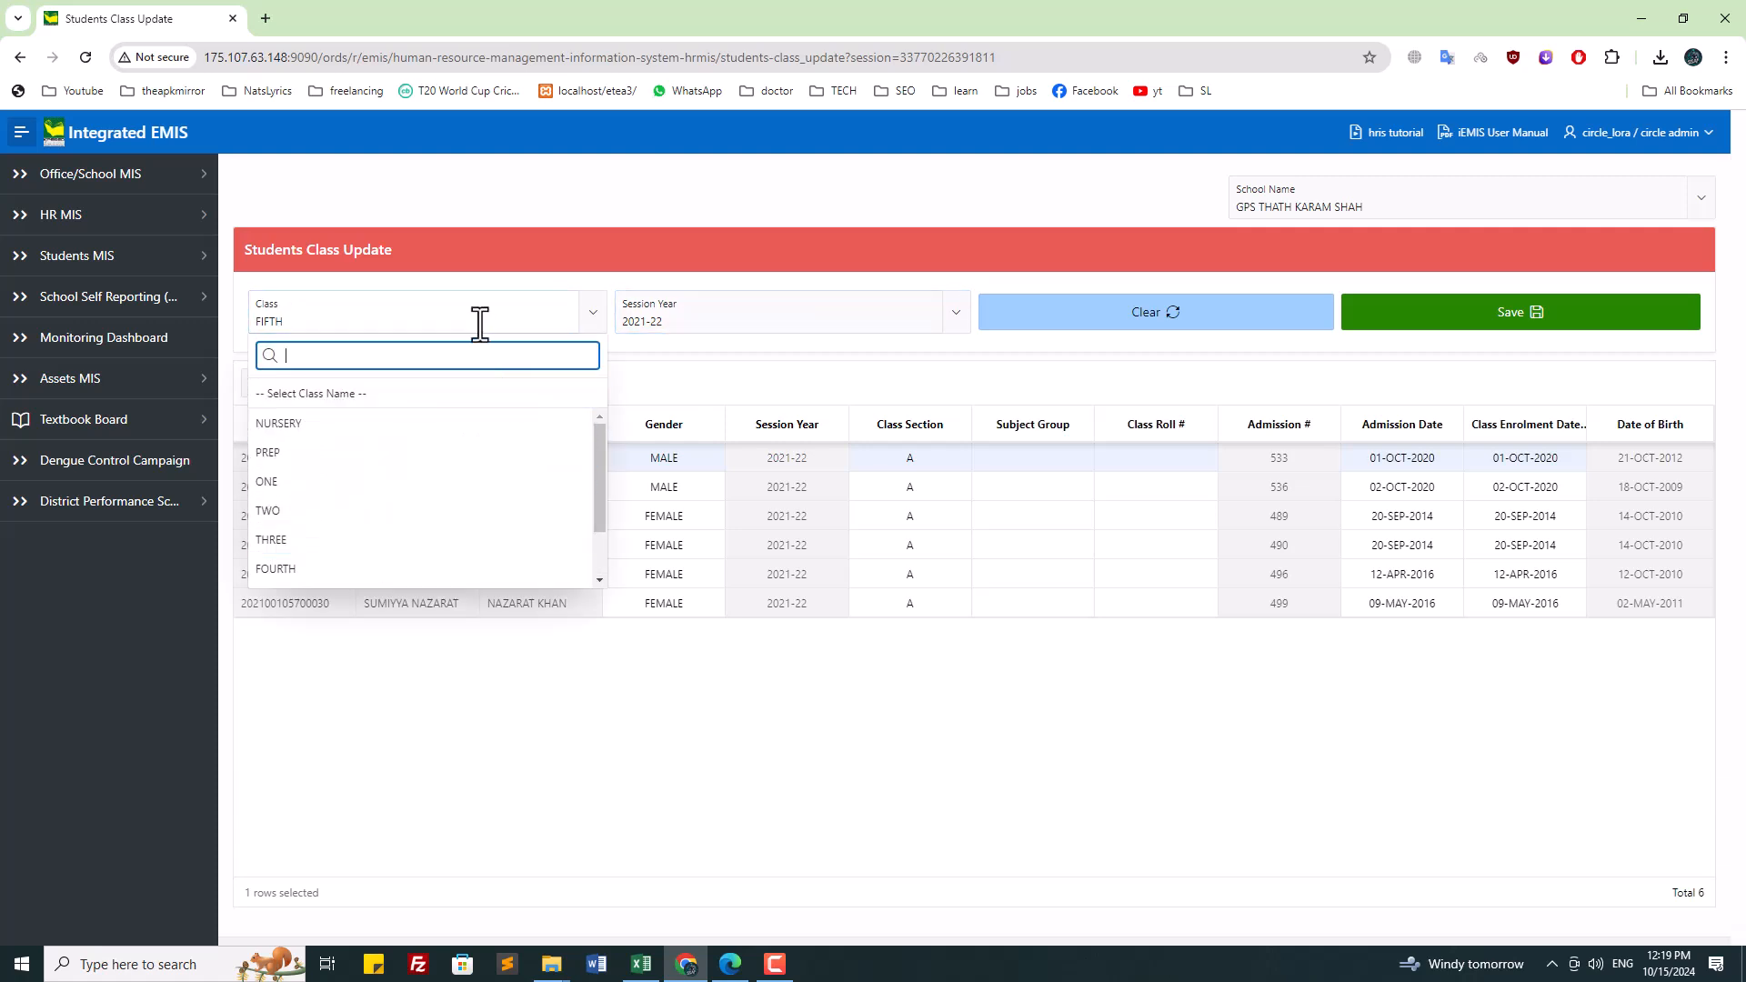
left_click(391, 426)
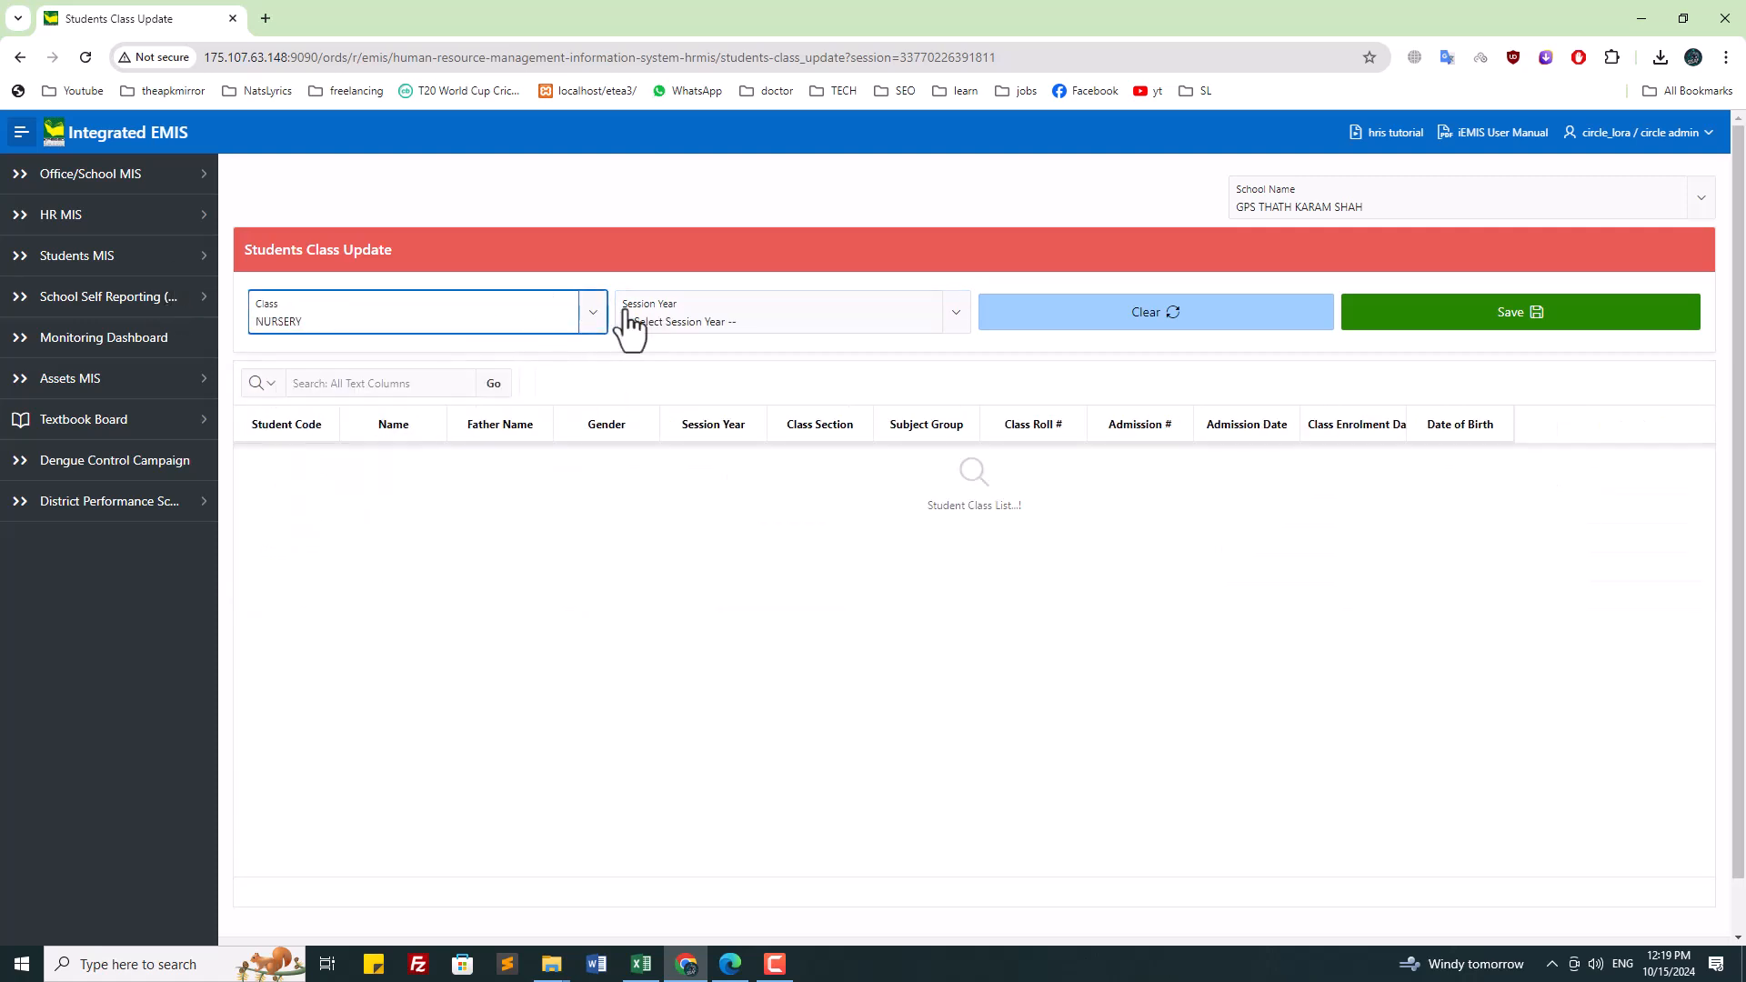
left_click(629, 325)
left_click(667, 454)
Step: Select the PREP class and view its available session years
left_click(460, 325)
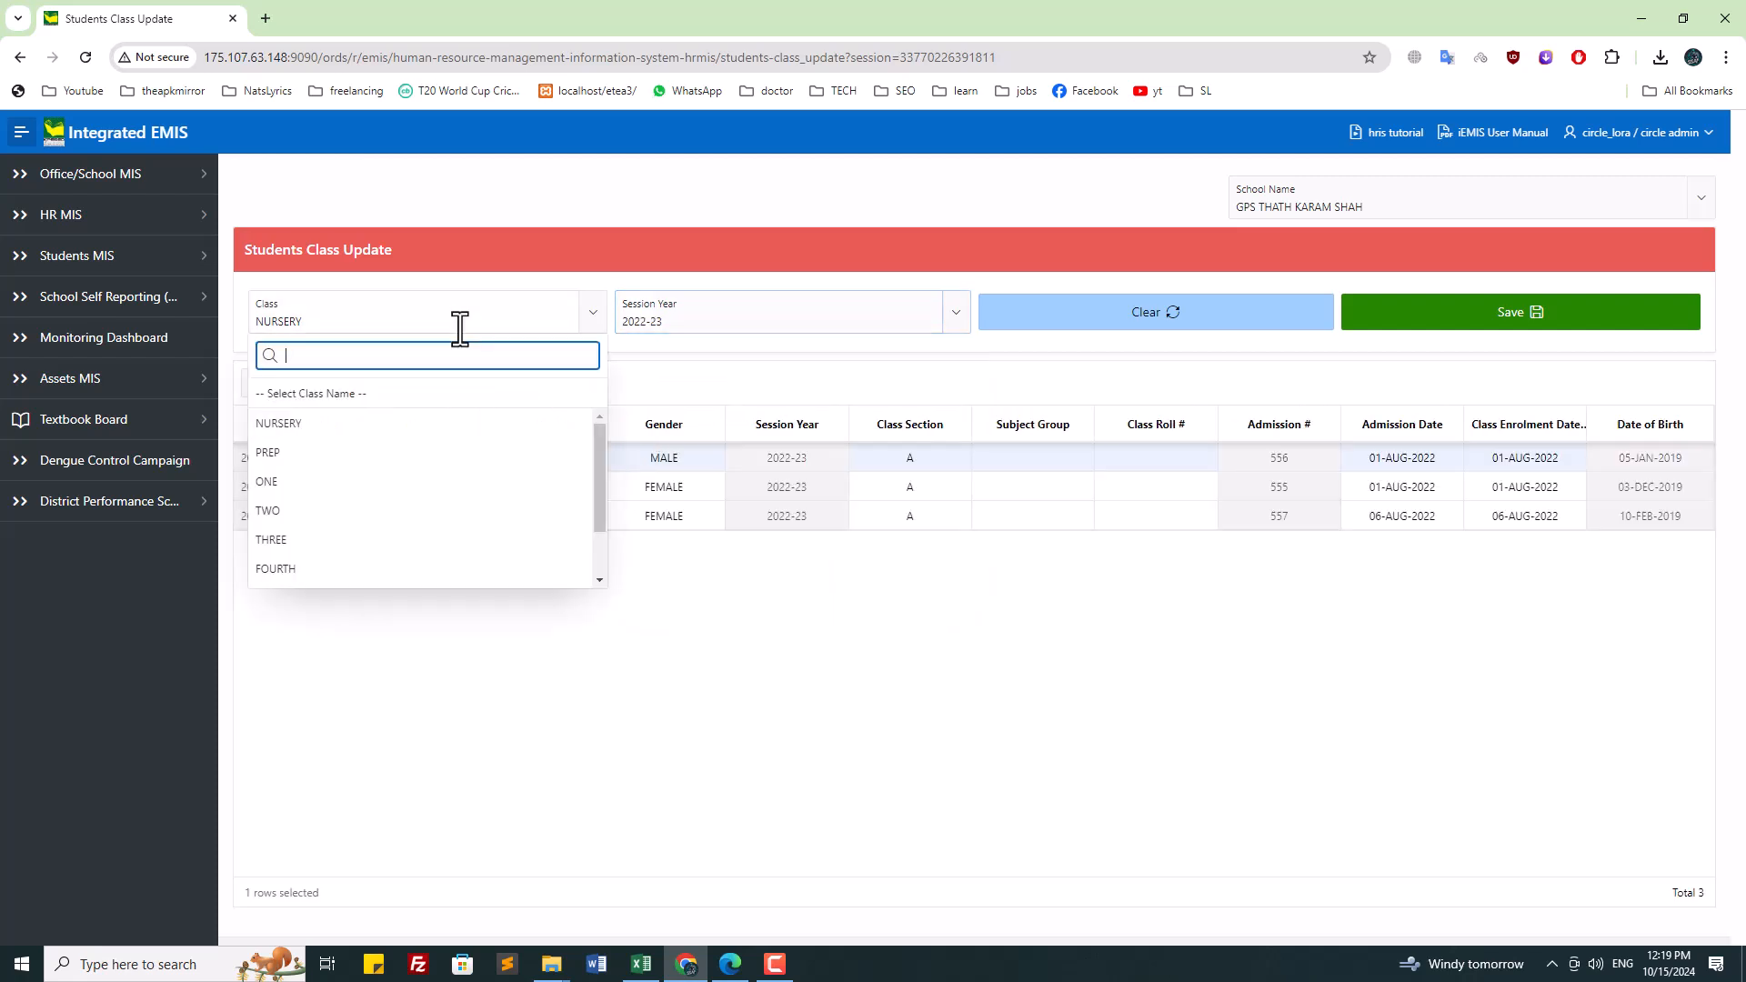
left_click(397, 454)
left_click(683, 314)
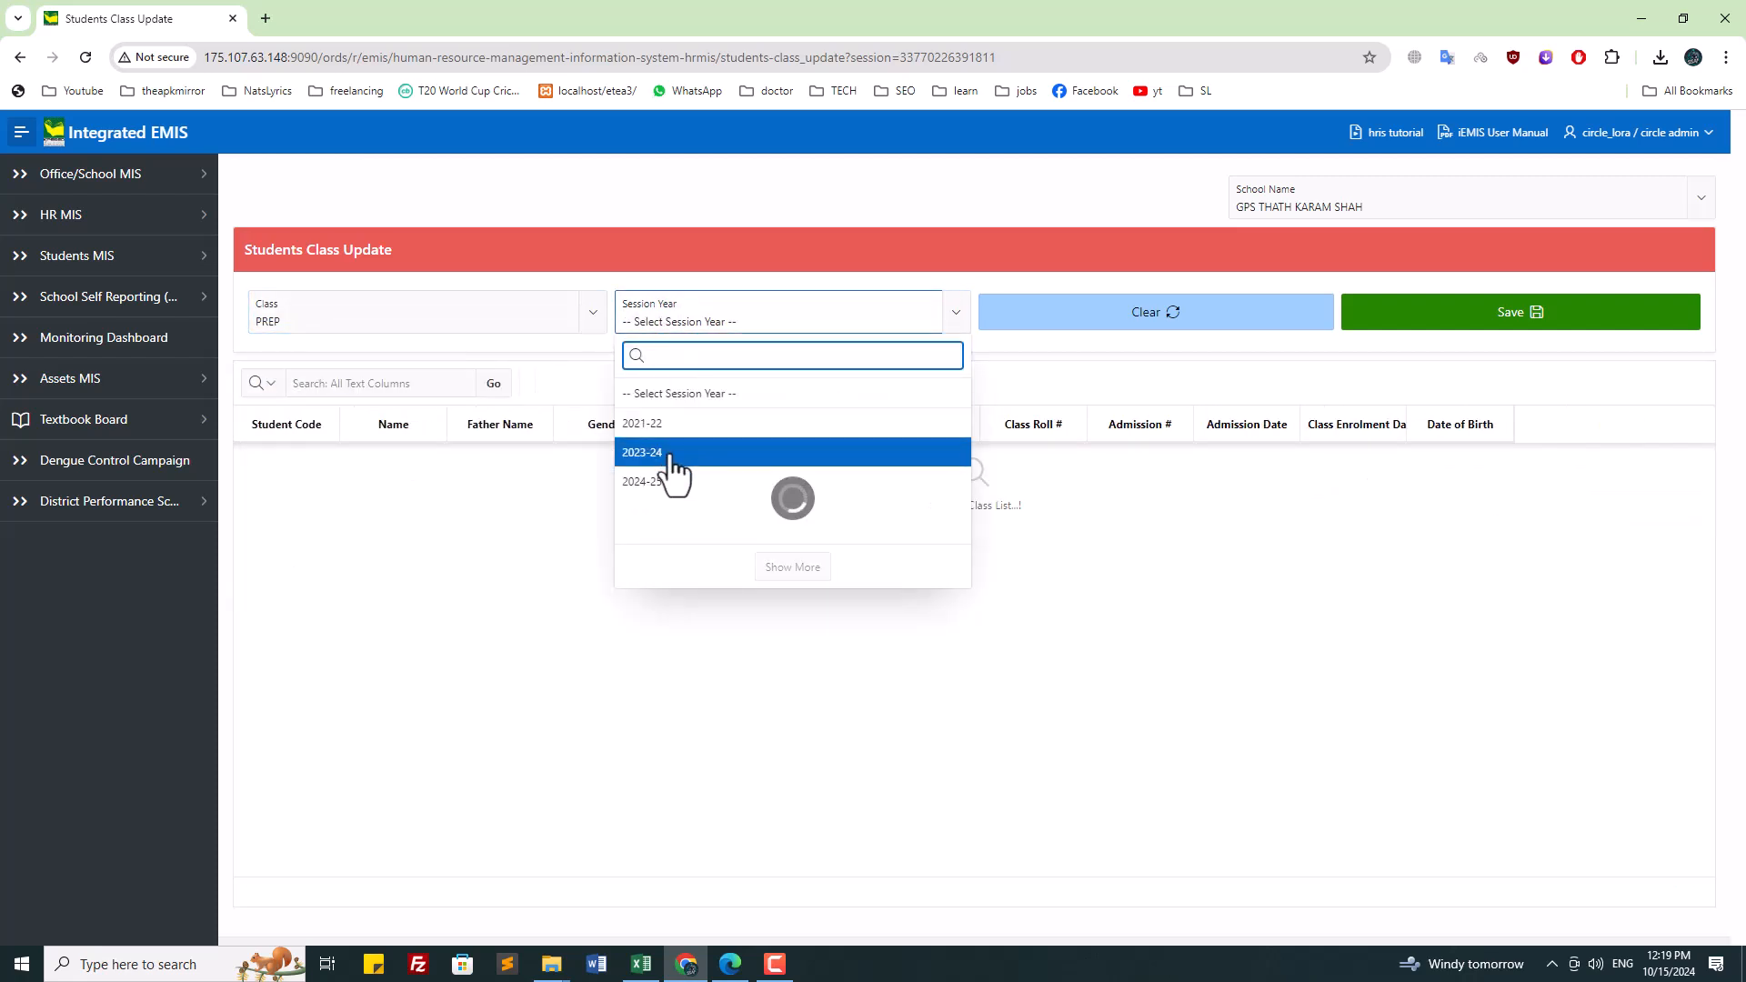
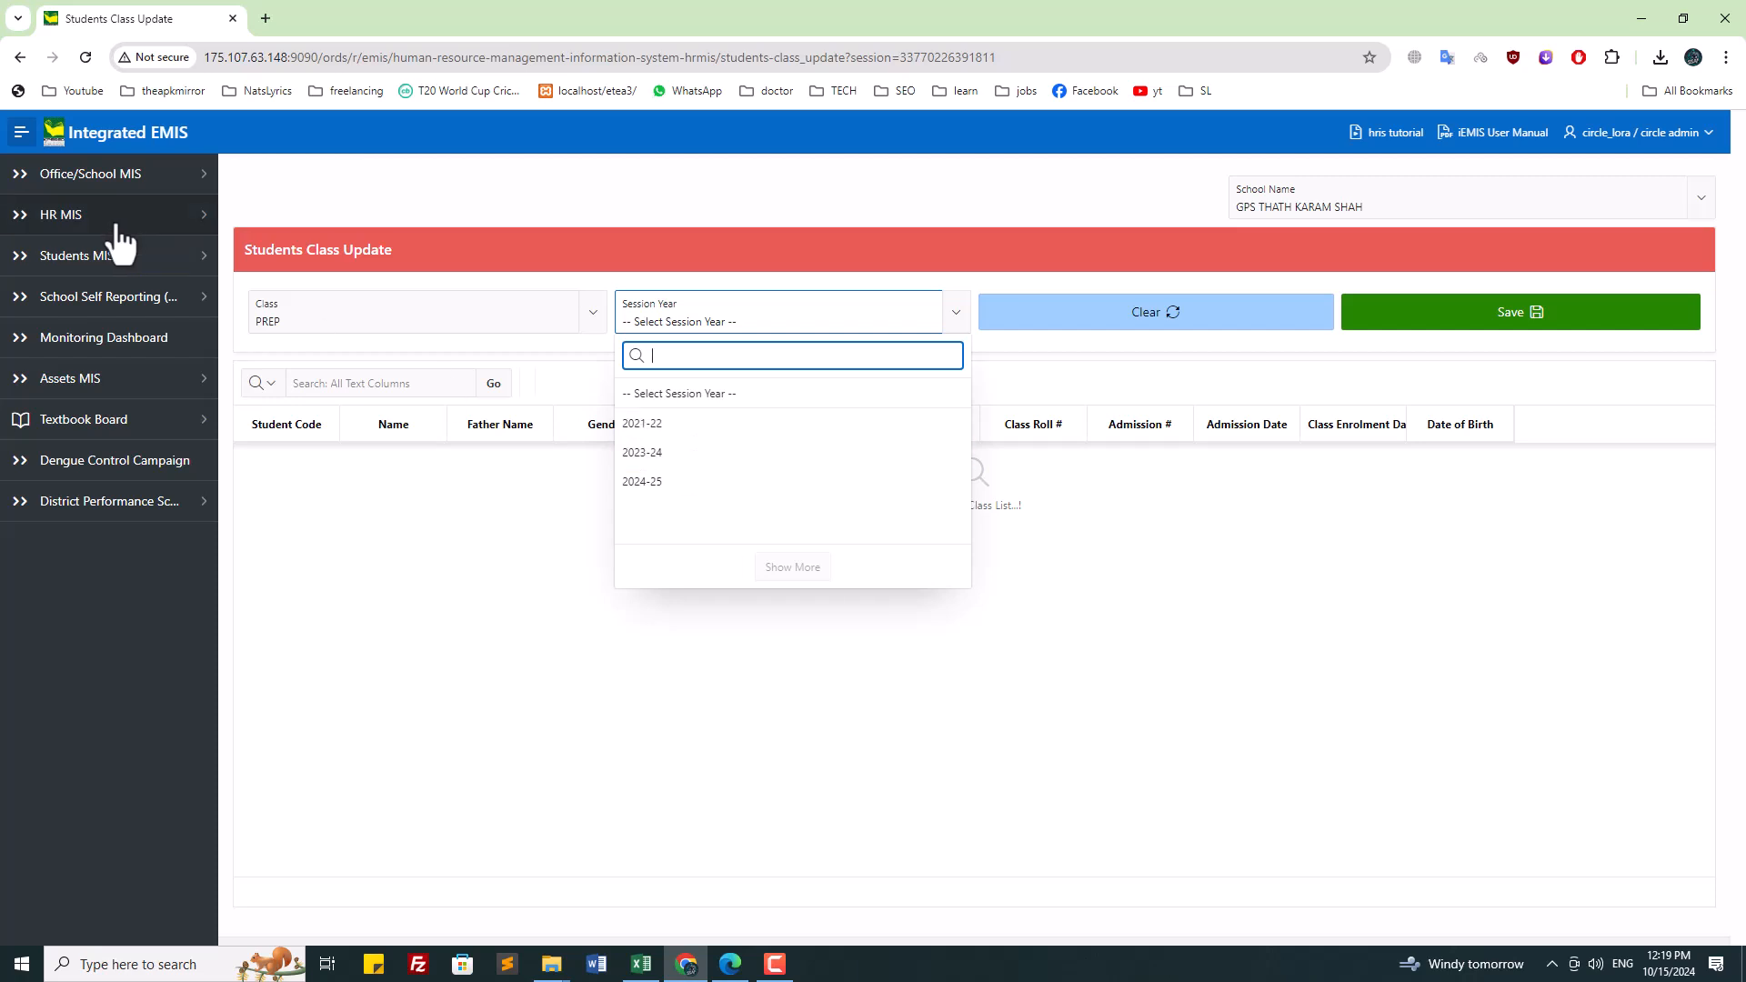
Step: Load class ONE students for session 2022-23
left_click(310, 322)
left_click(331, 489)
left_click(719, 332)
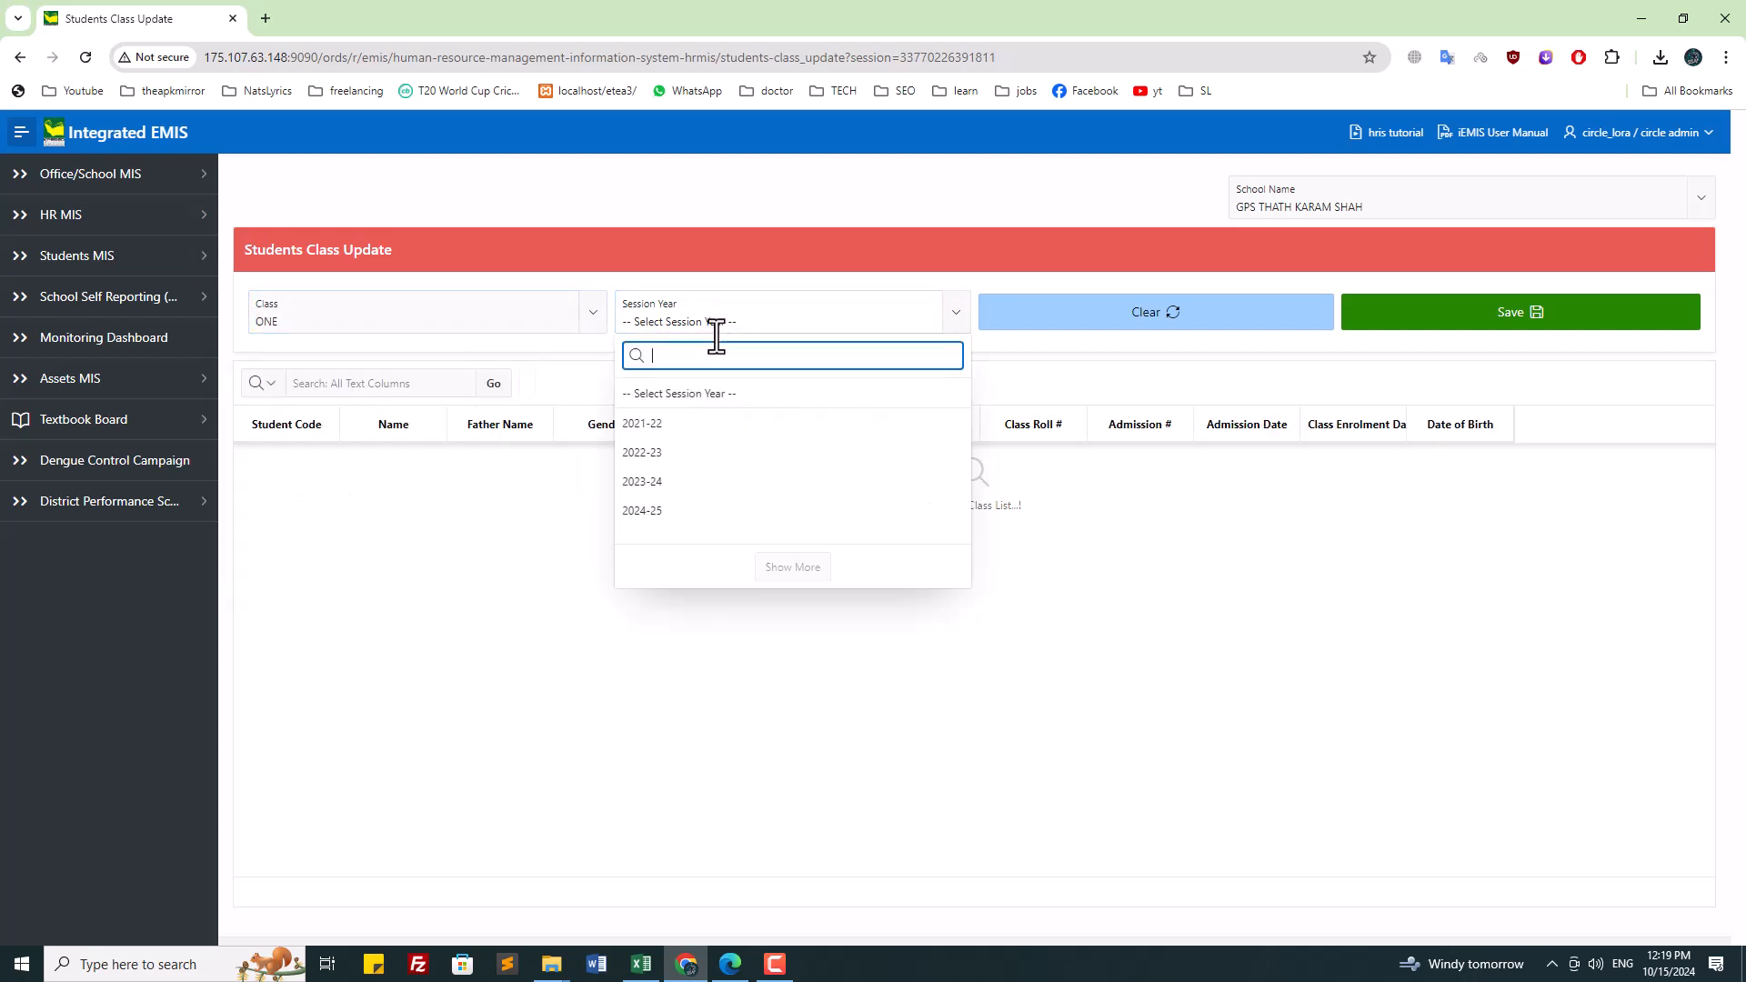
left_click(694, 461)
left_click(374, 312)
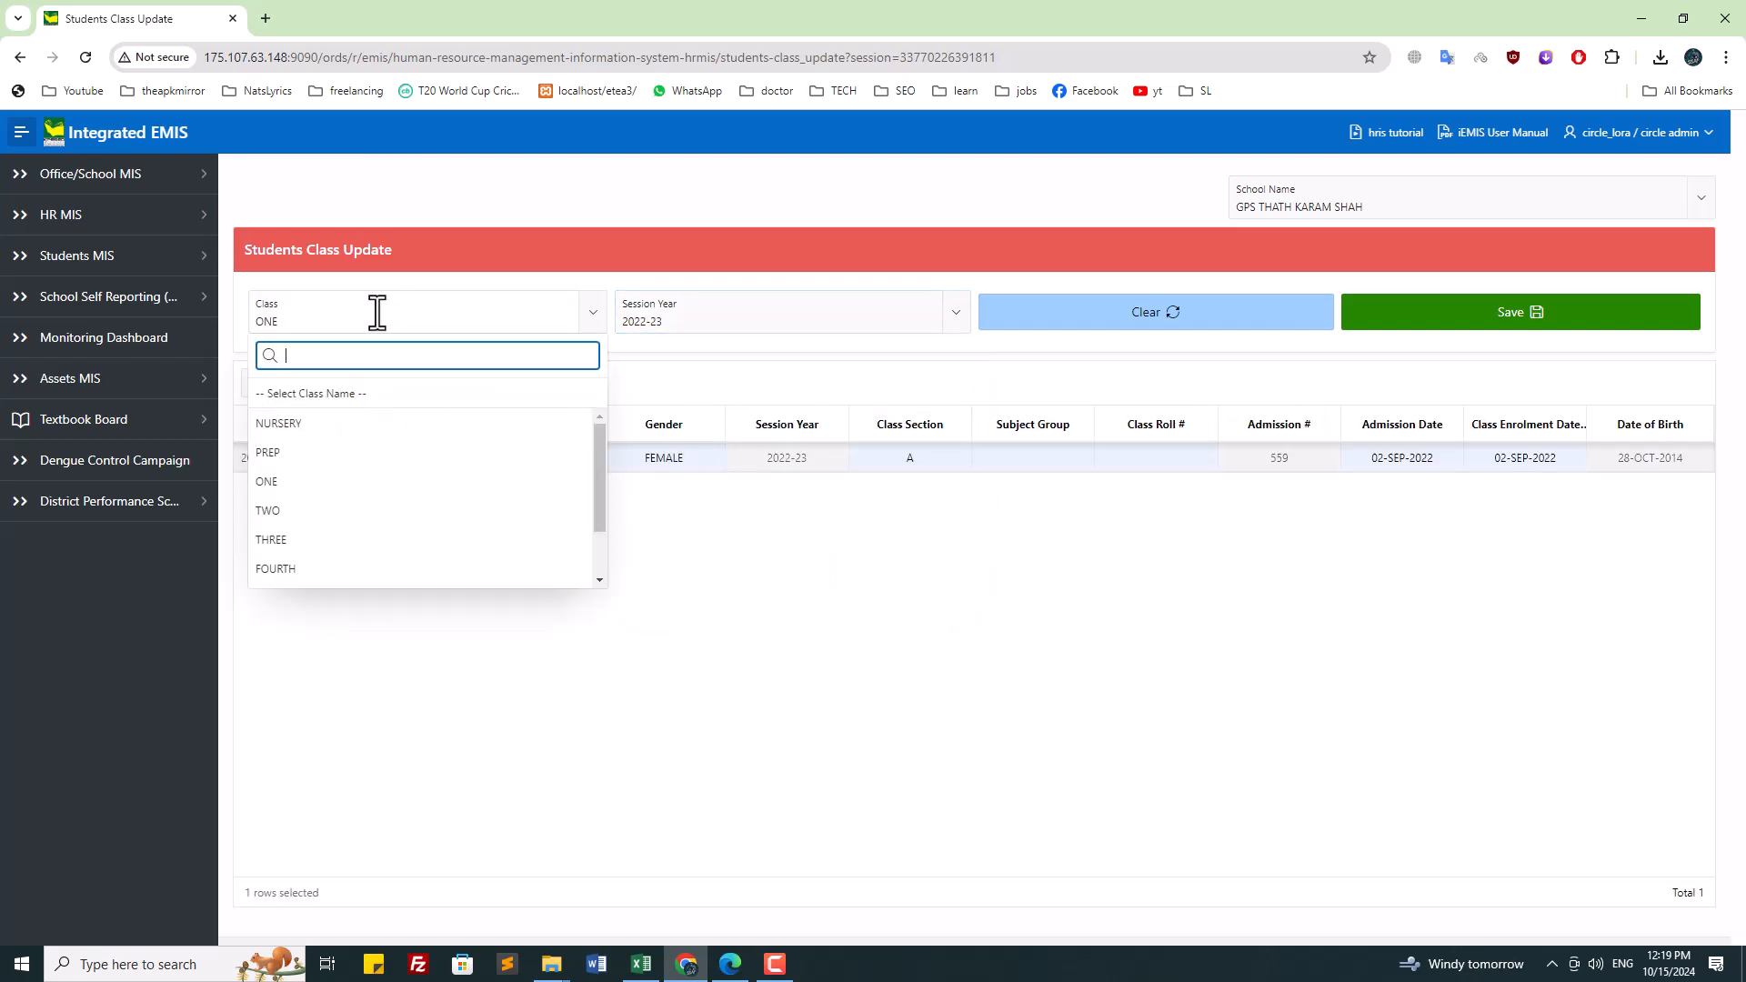
left_click(346, 487)
Step: Assign section A to the PREP student for session 2023-24 and save
left_click(546, 325)
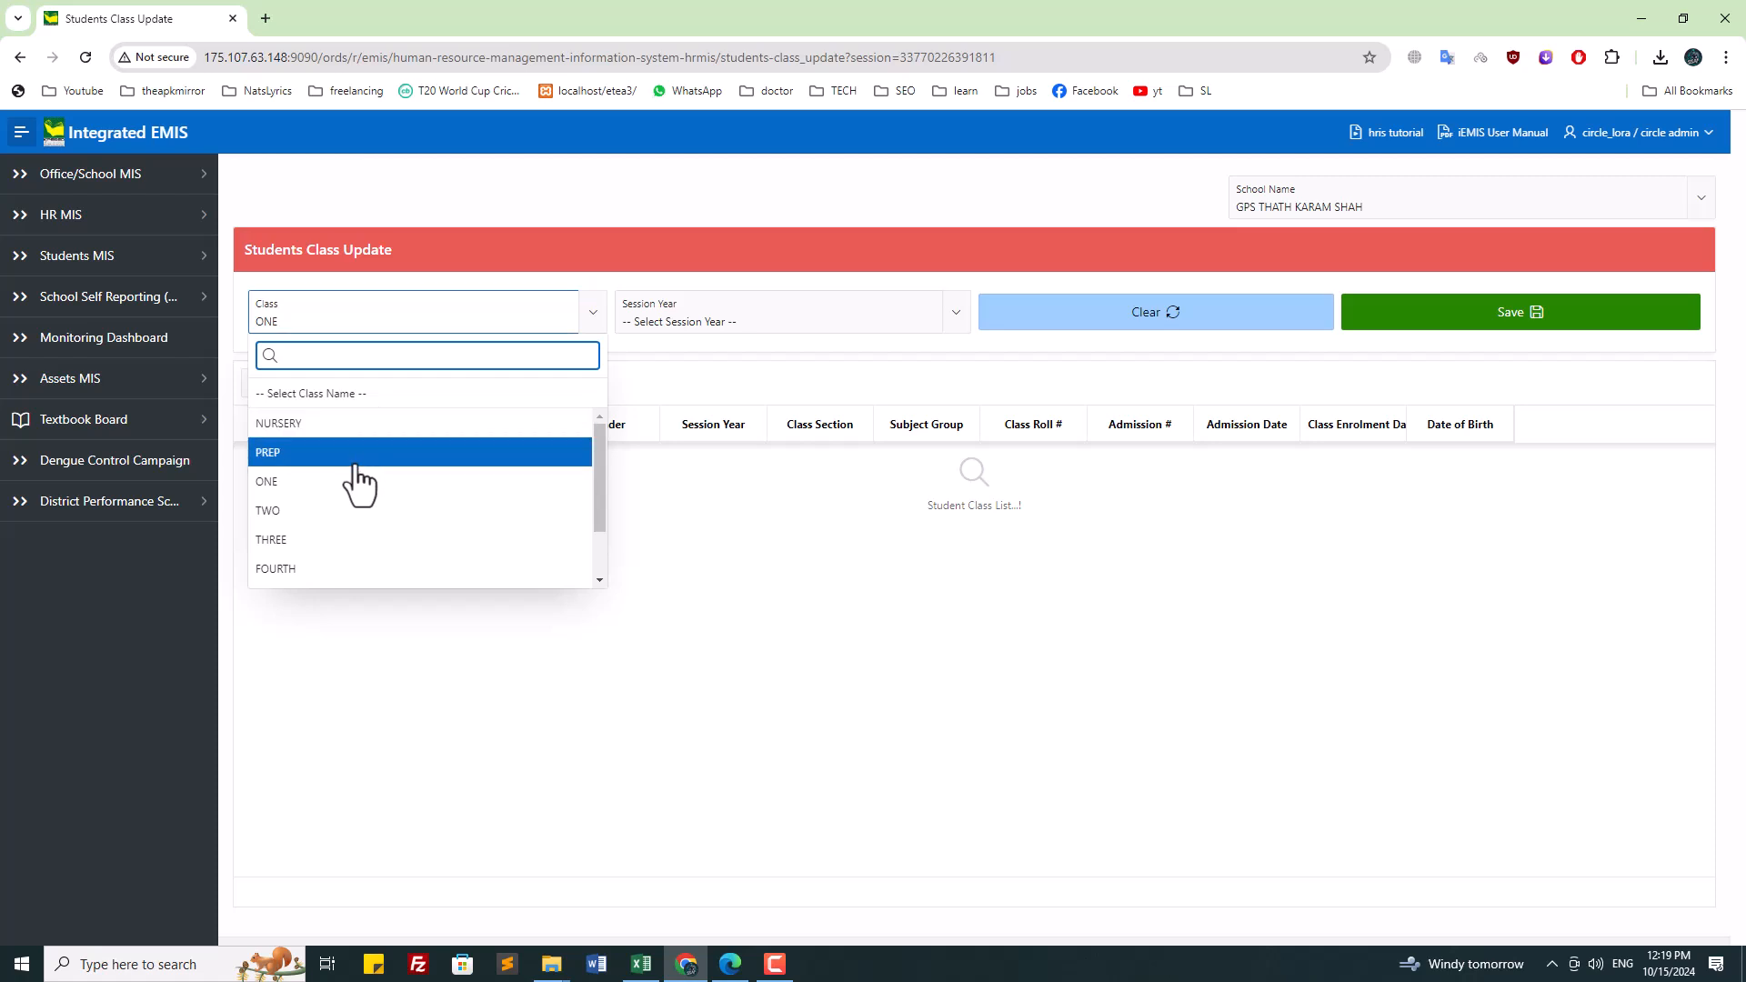
left_click(356, 455)
left_click(667, 310)
left_click(671, 457)
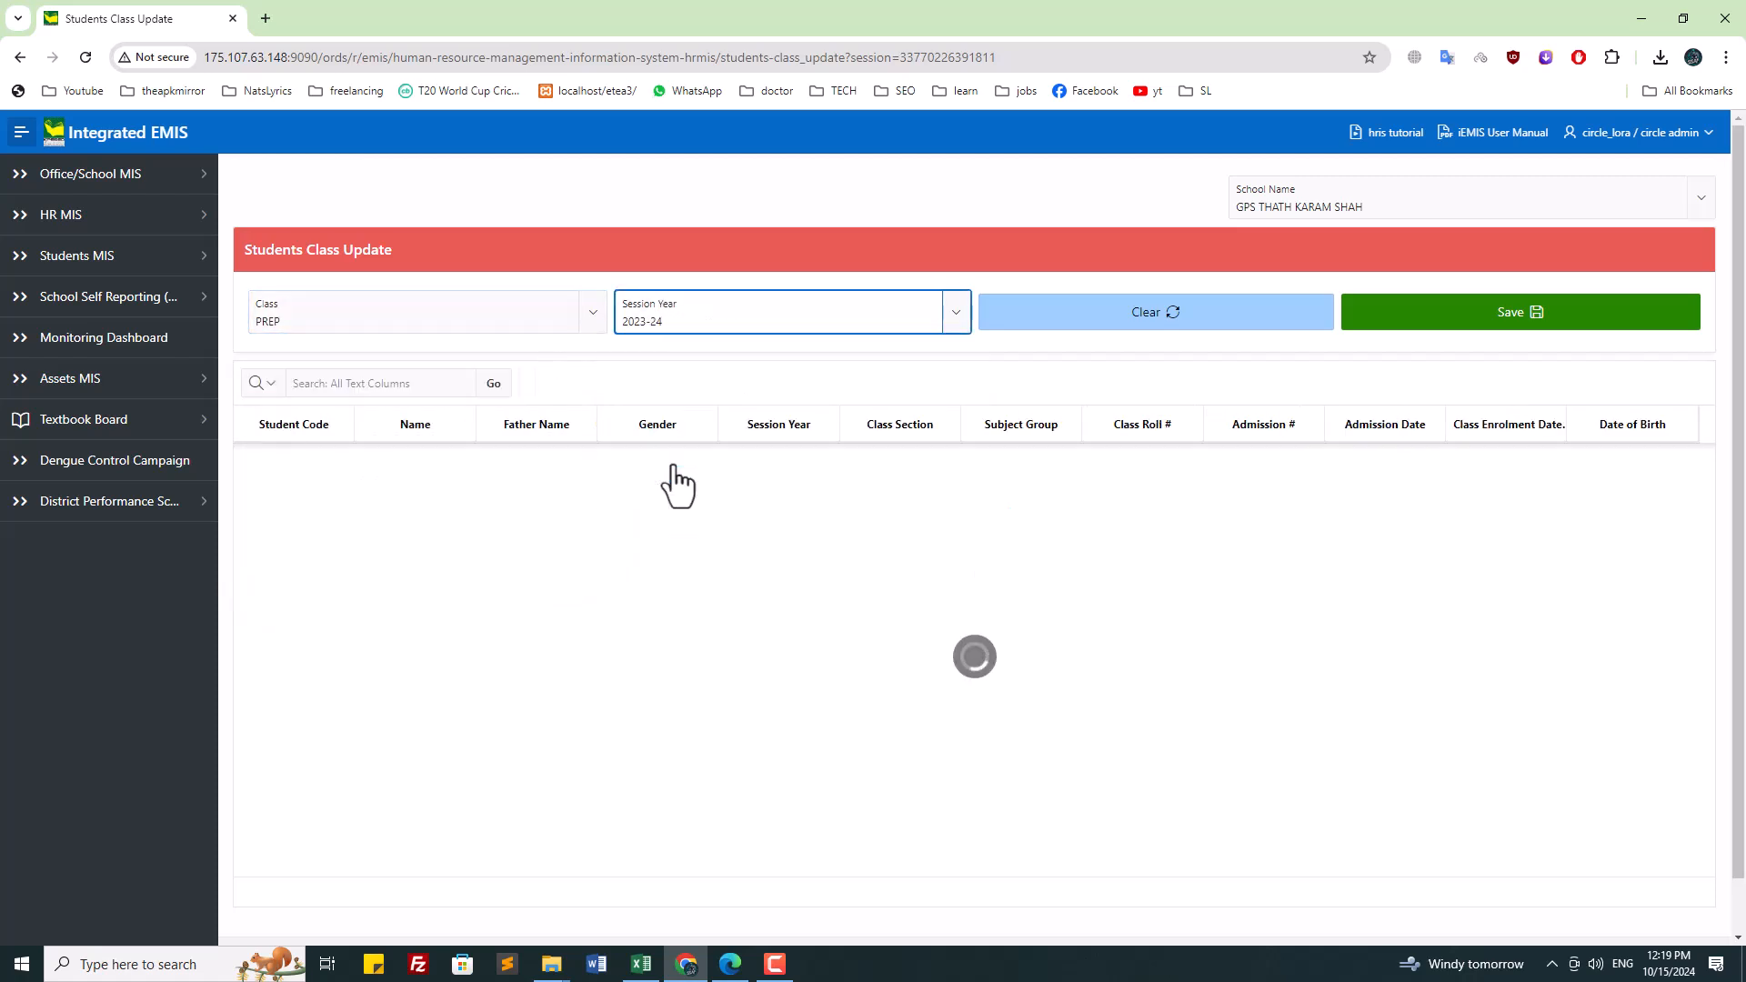
left_click(907, 457)
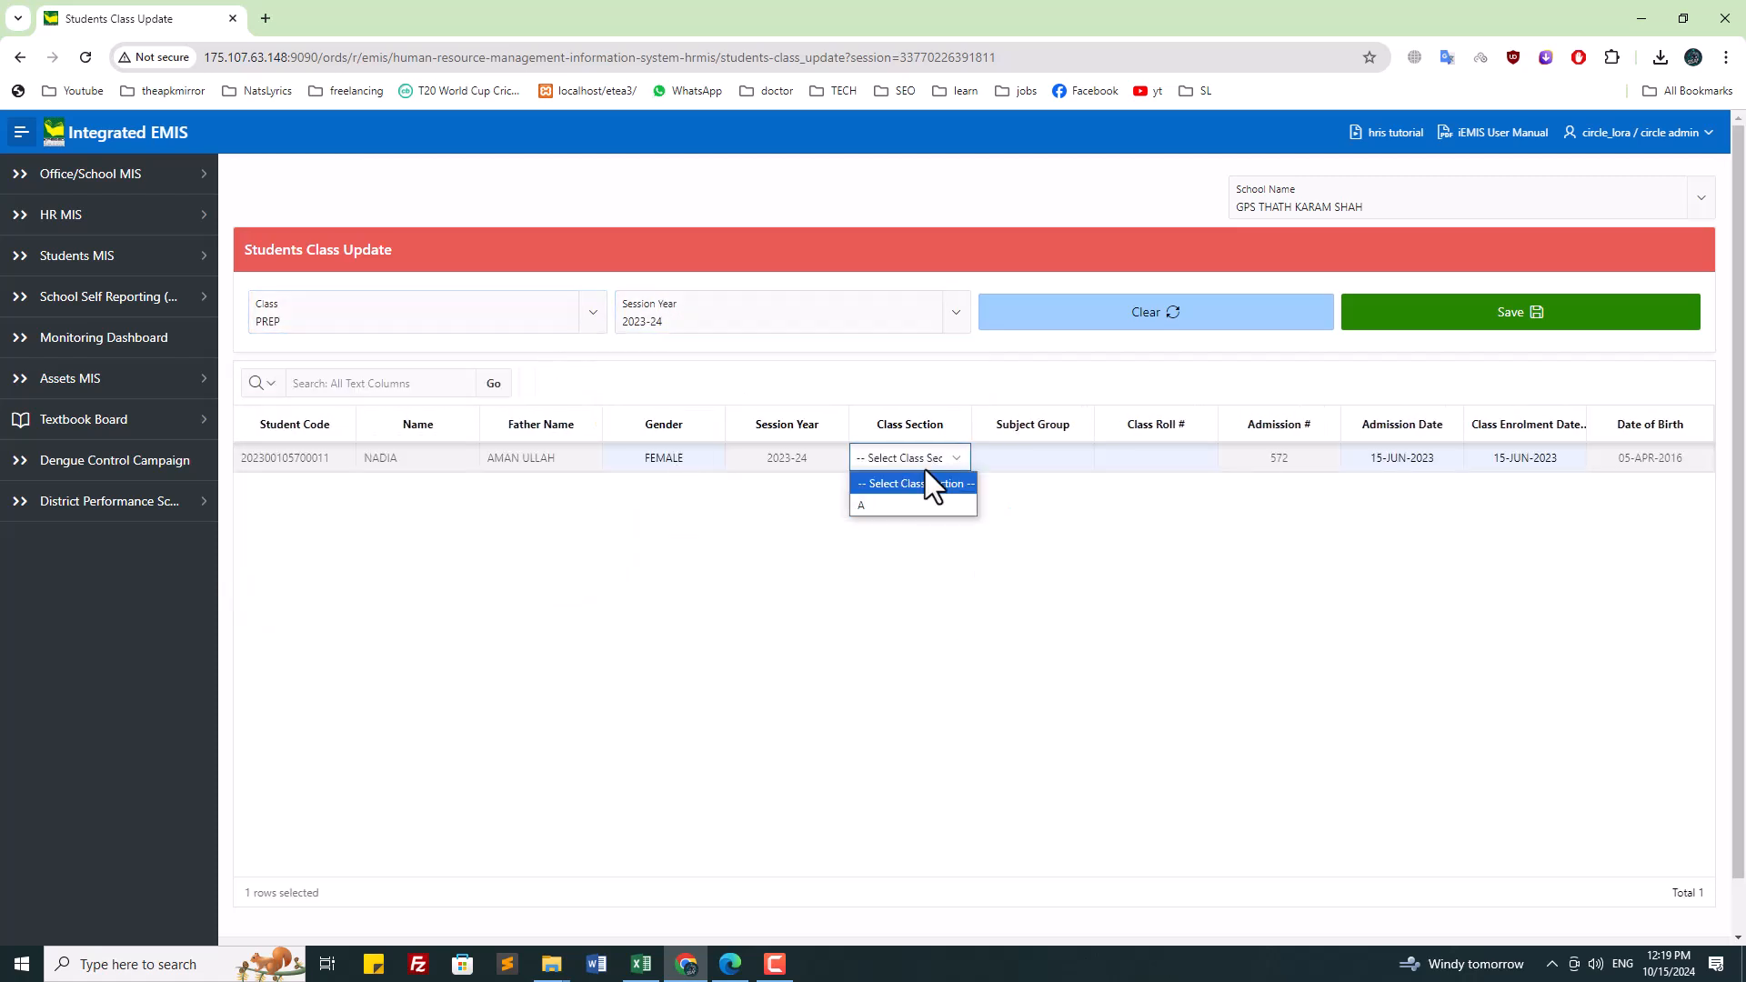
left_click(927, 483)
left_click(1528, 324)
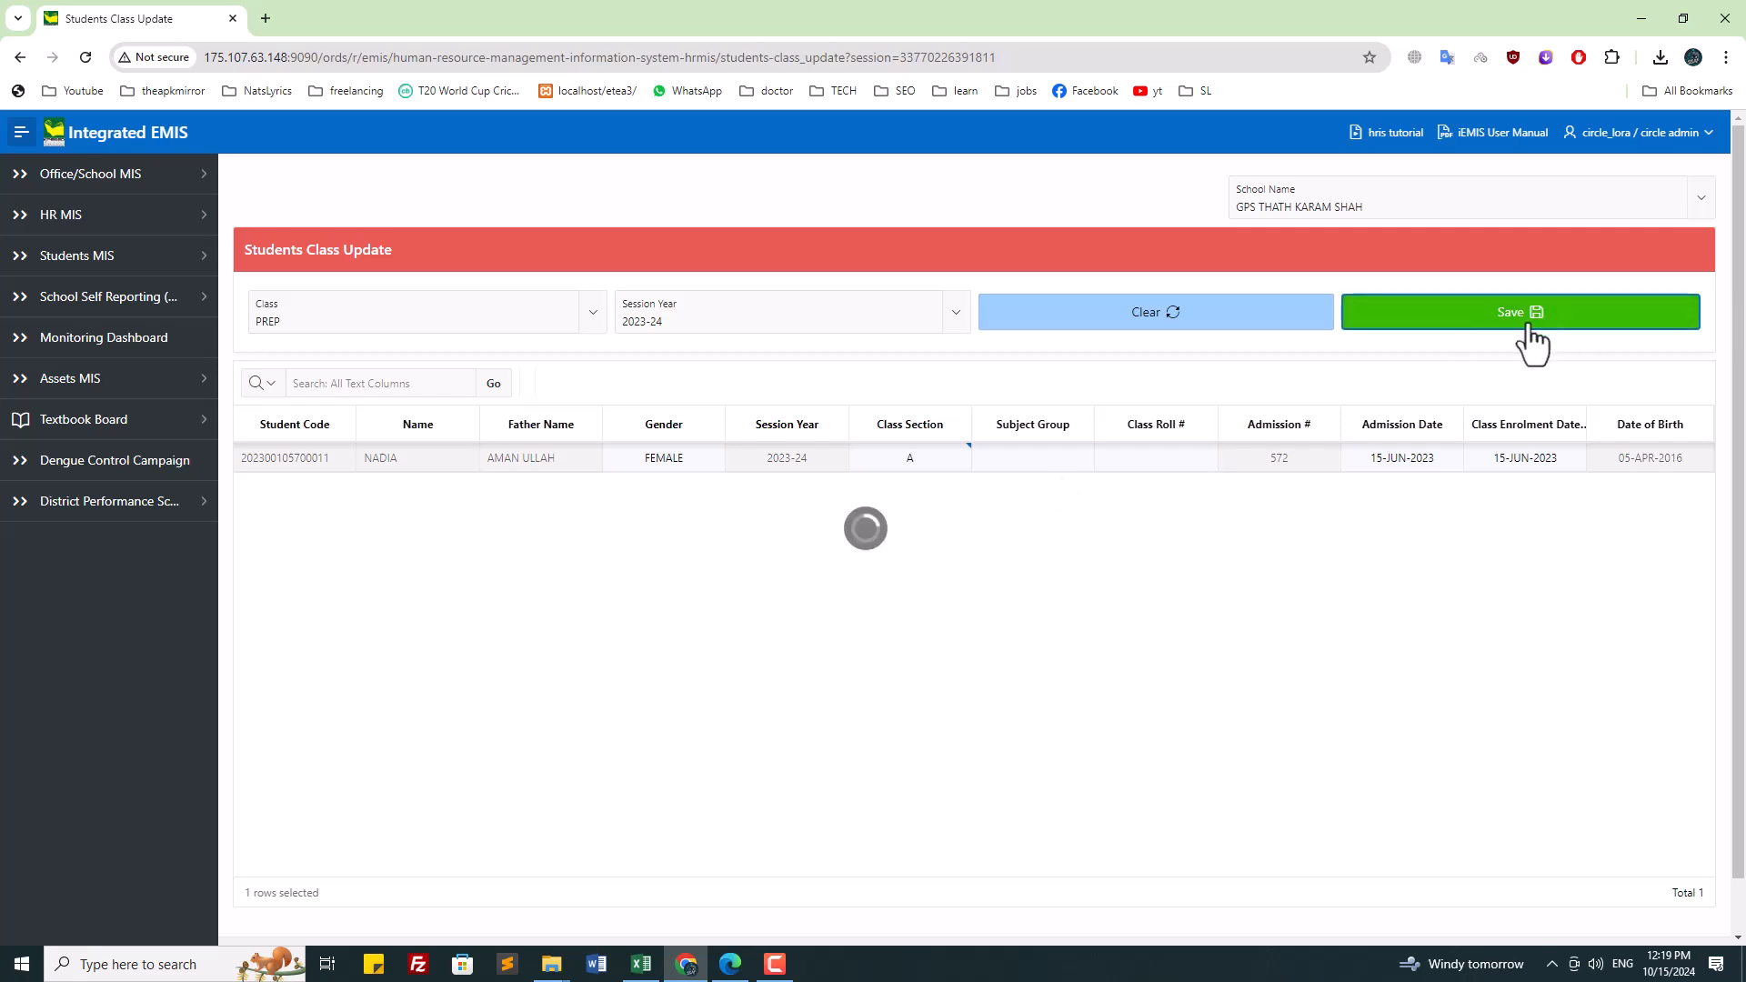
Step: Search '57' and select school GPS THATH KARAM SHAH
left_click(449, 321)
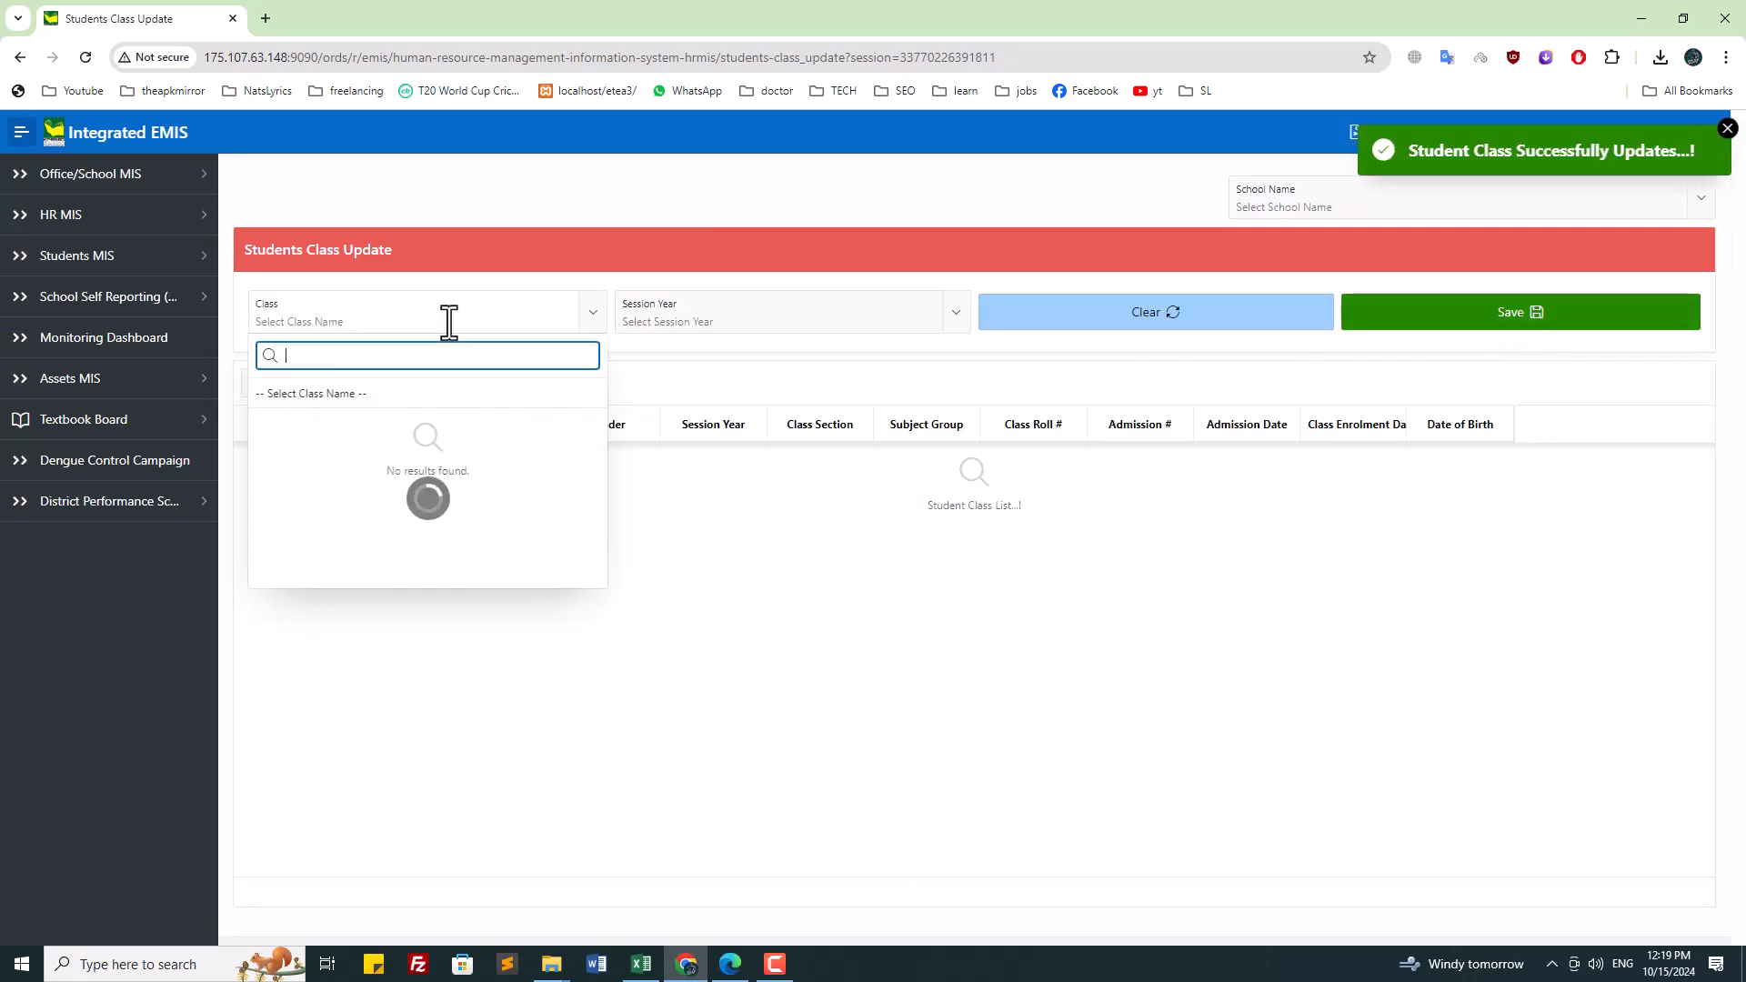
left_click(1286, 200)
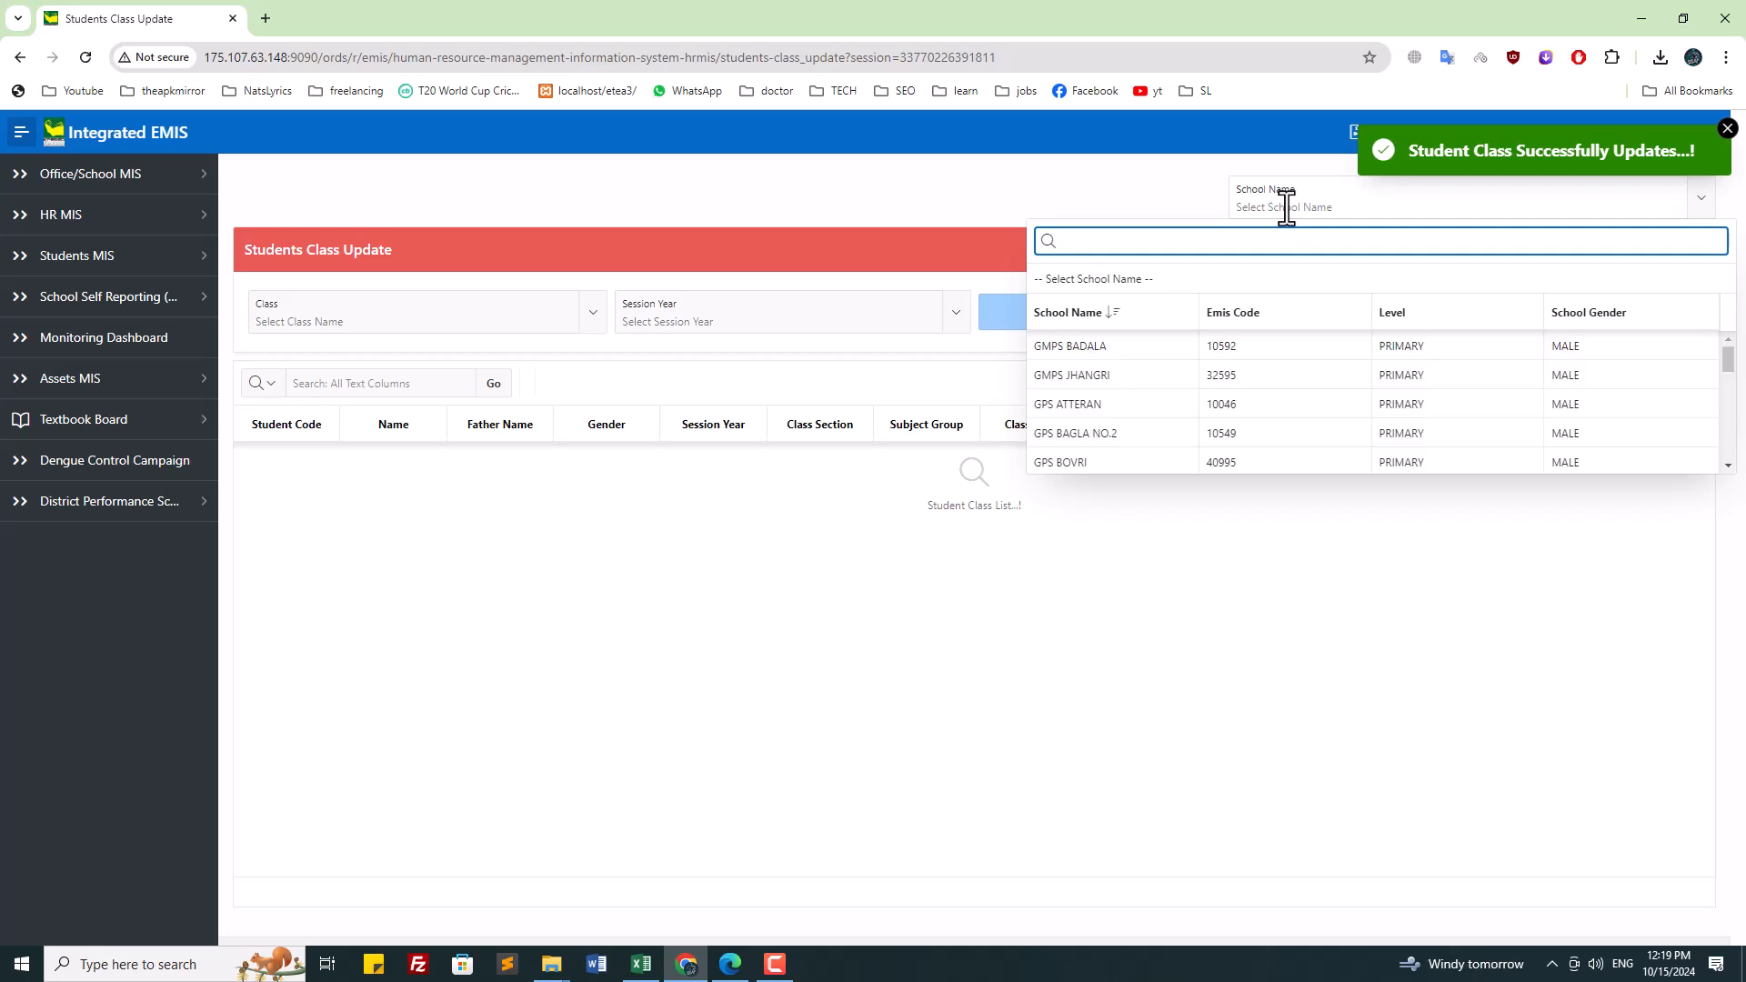
type("570")
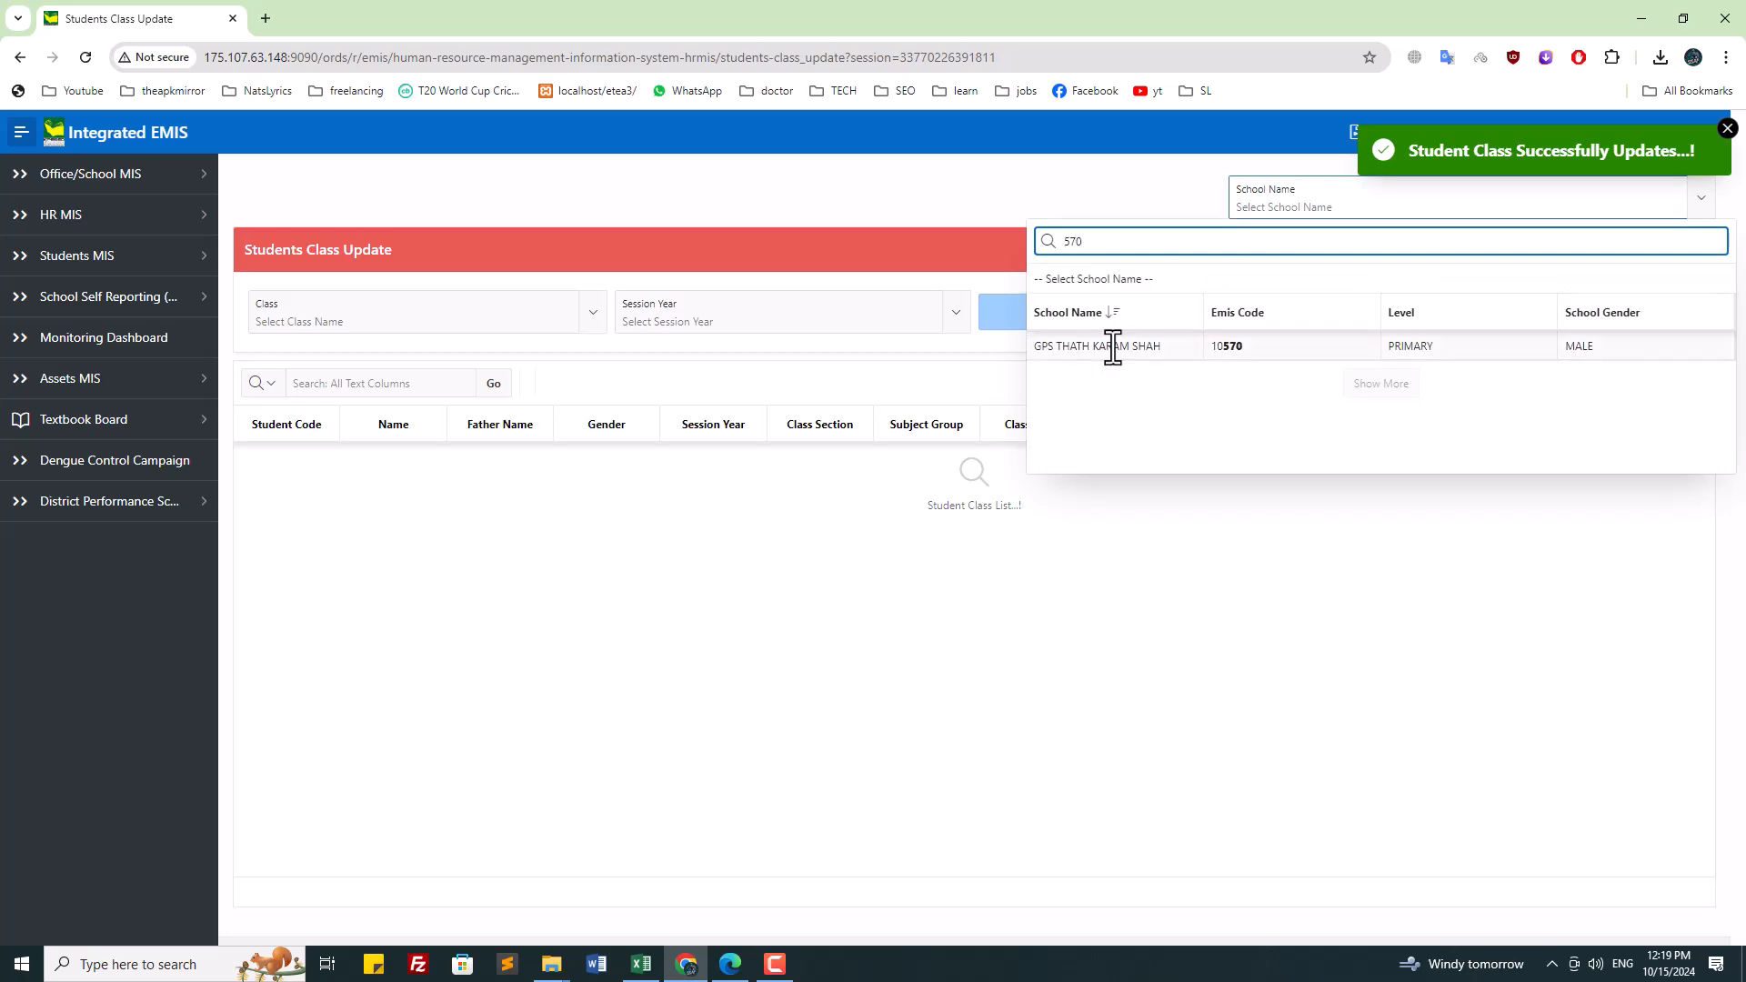
left_click(1108, 344)
left_click(434, 323)
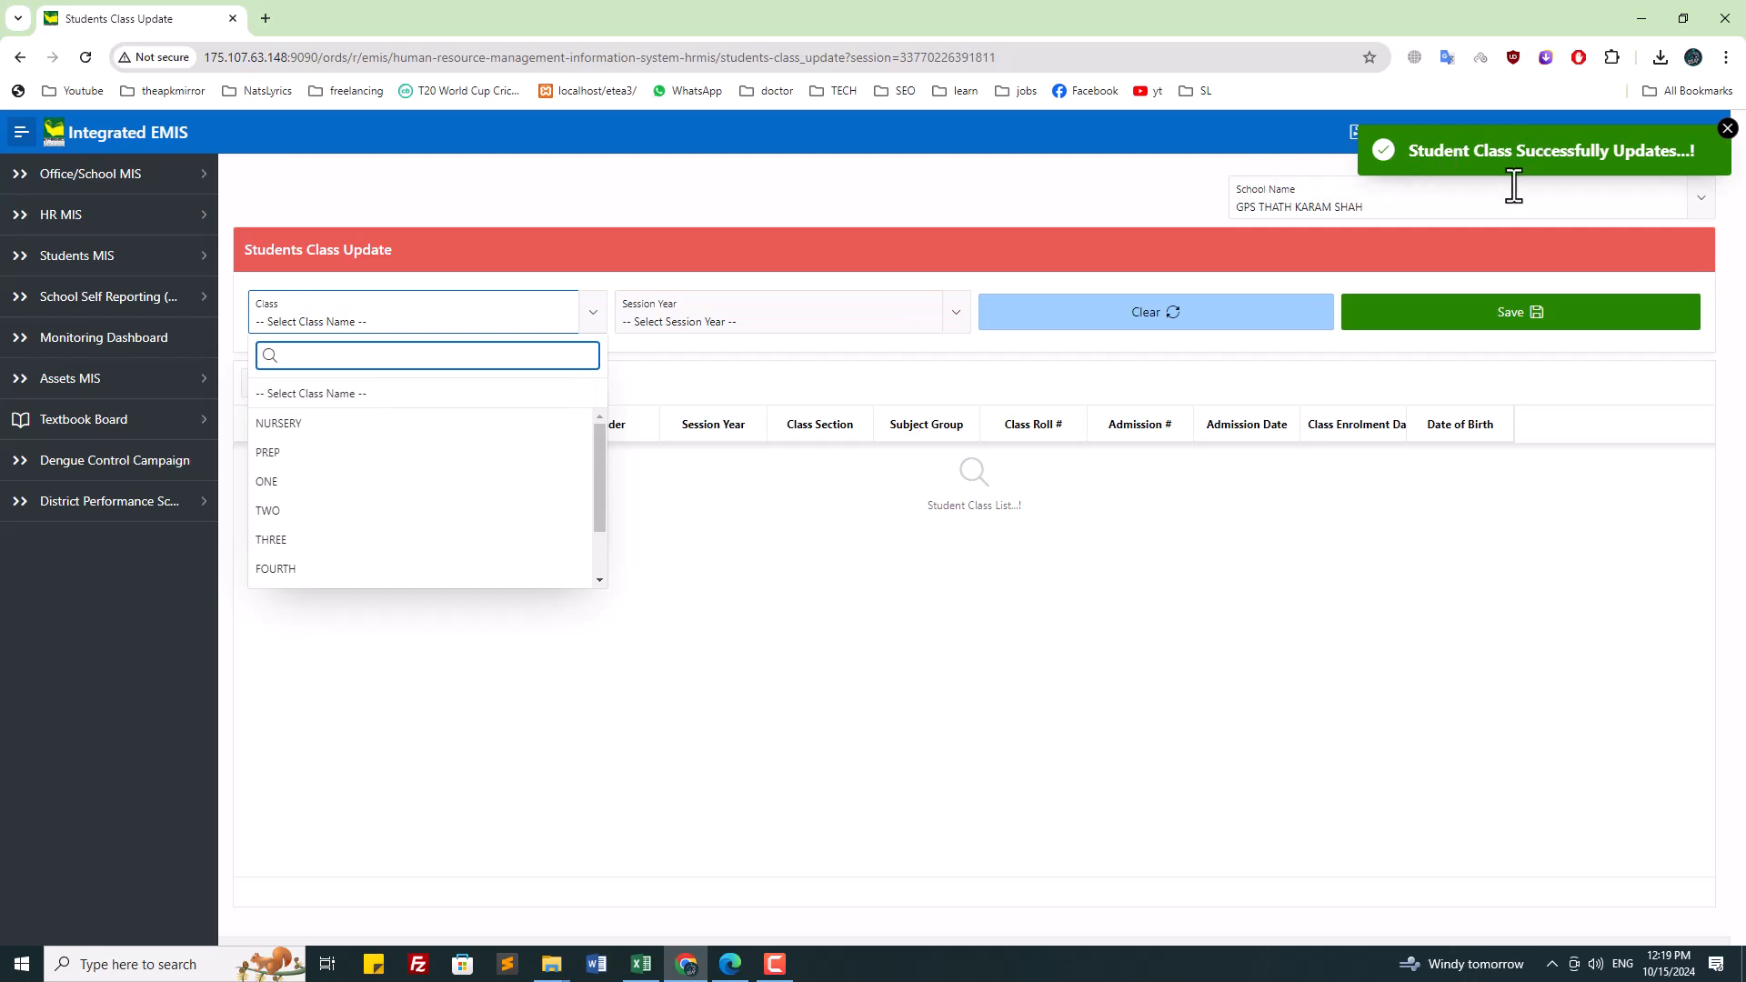
left_click(1270, 204)
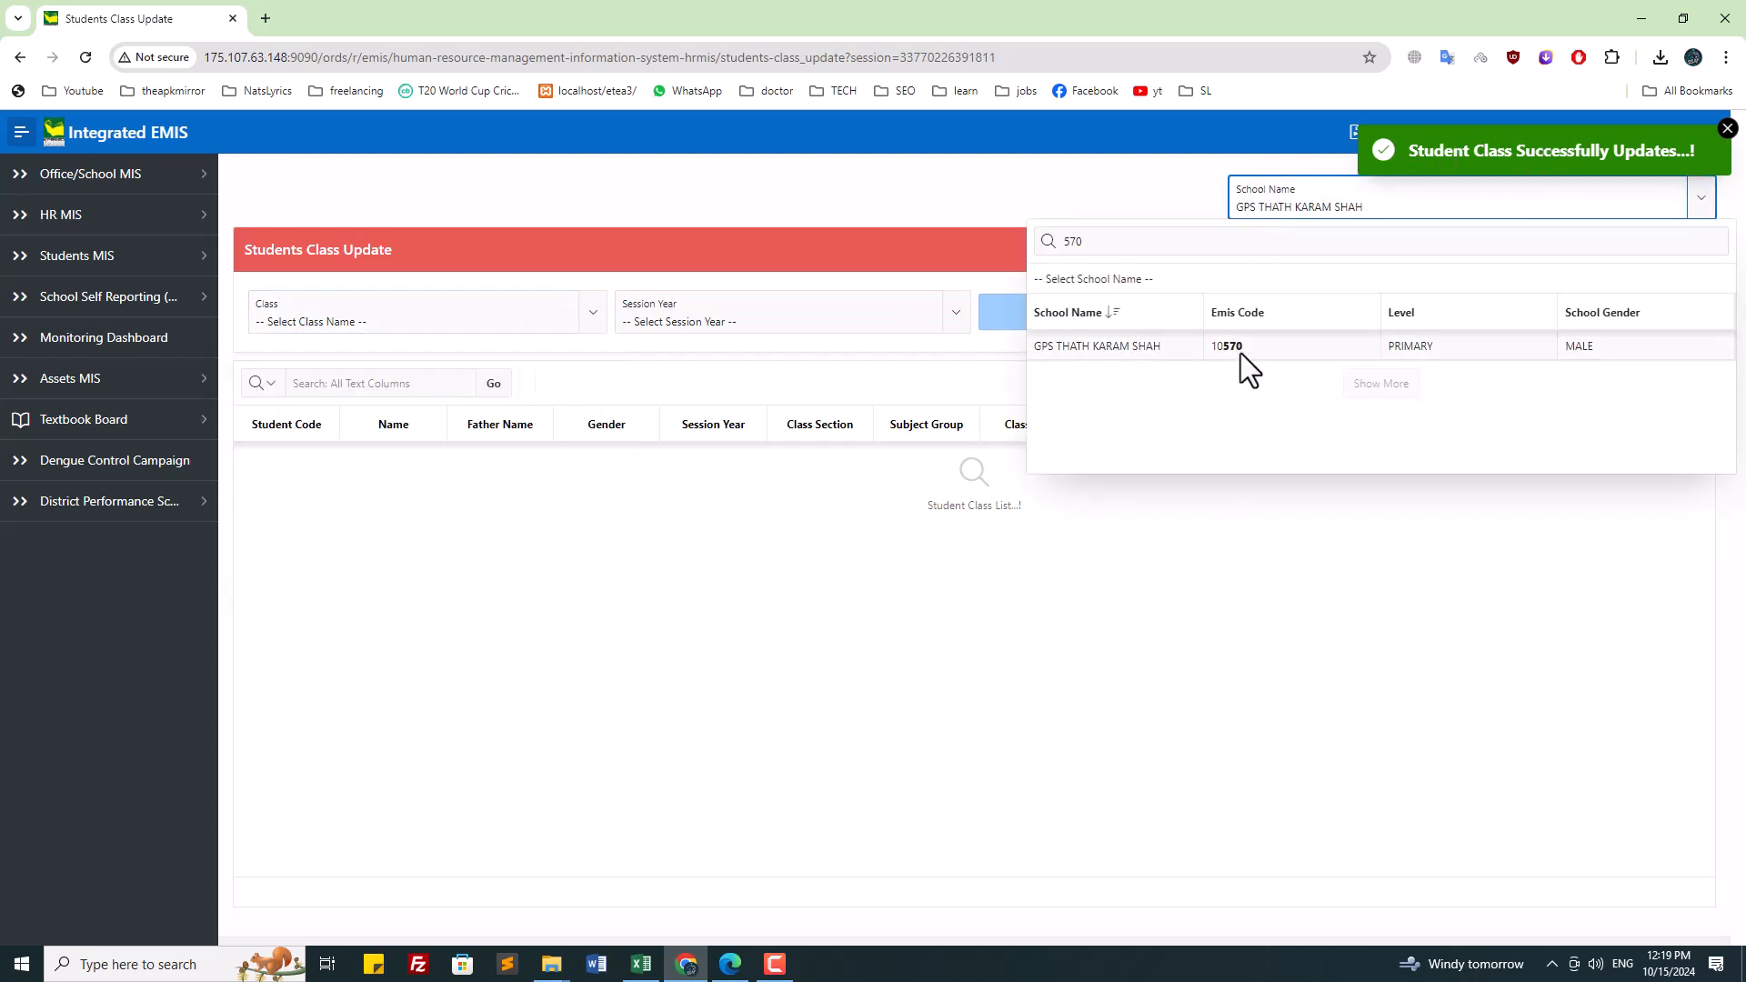
left_click(804, 189)
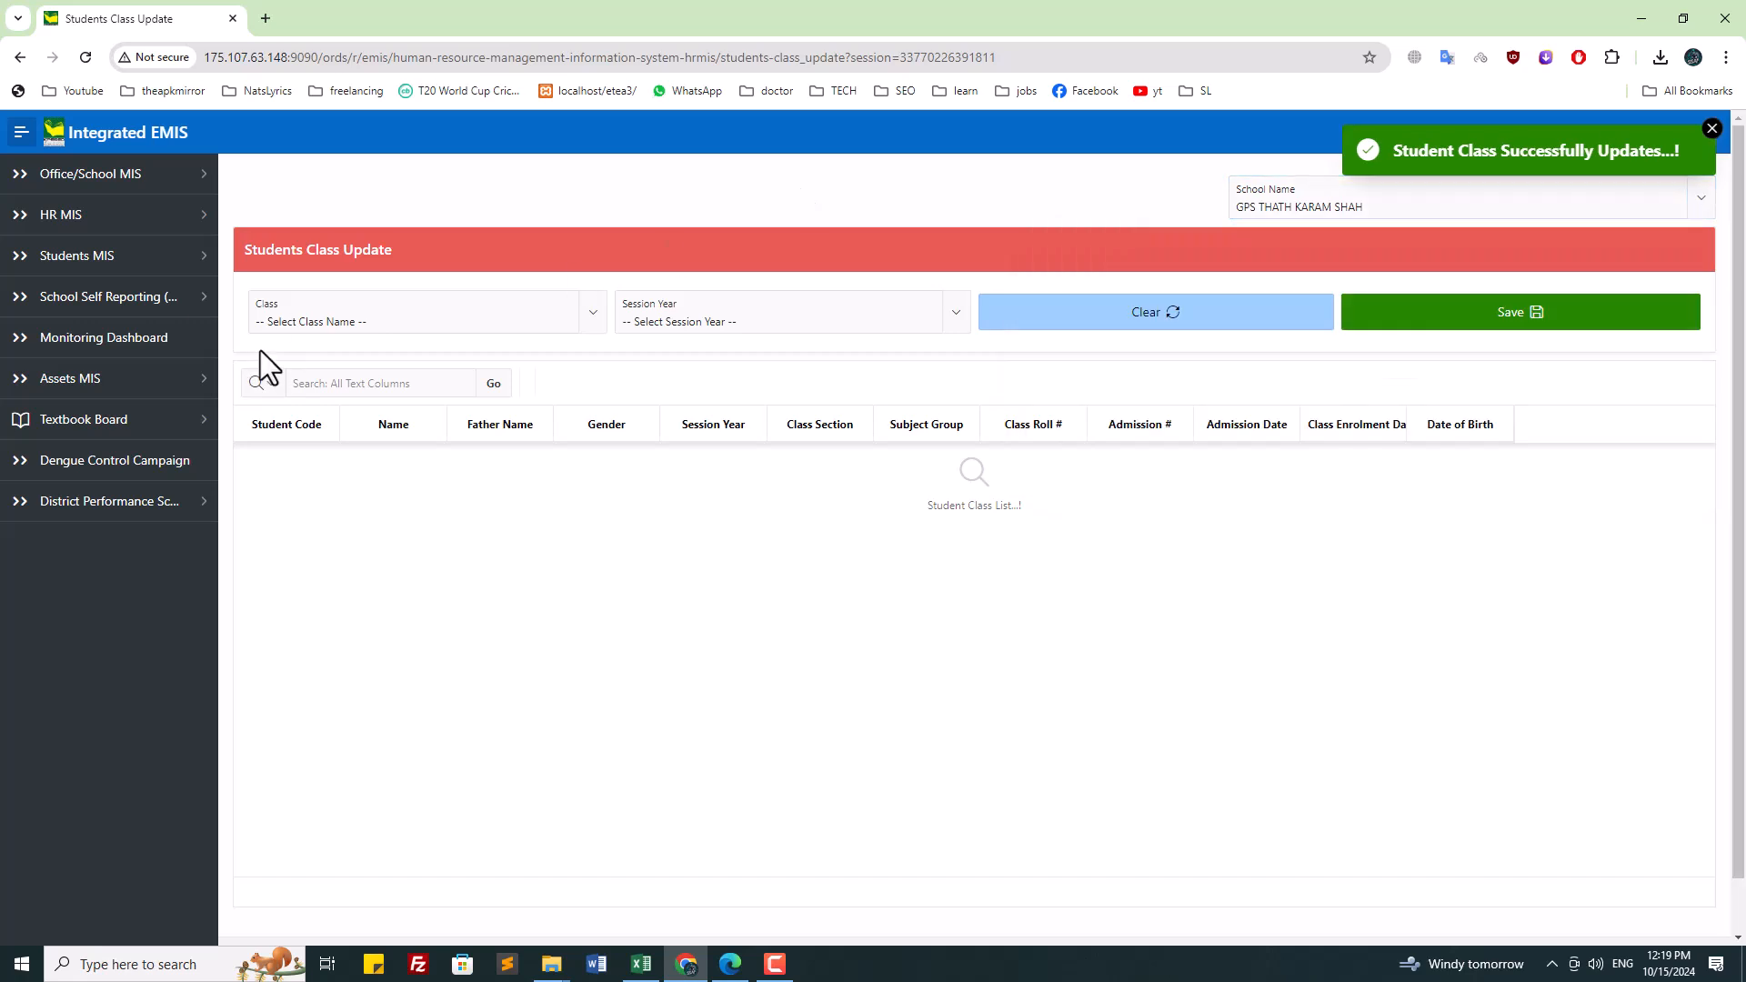
Step: Review class ONE students for sessions 2022-23 and 2023-24
left_click(319, 323)
left_click(342, 499)
left_click(741, 323)
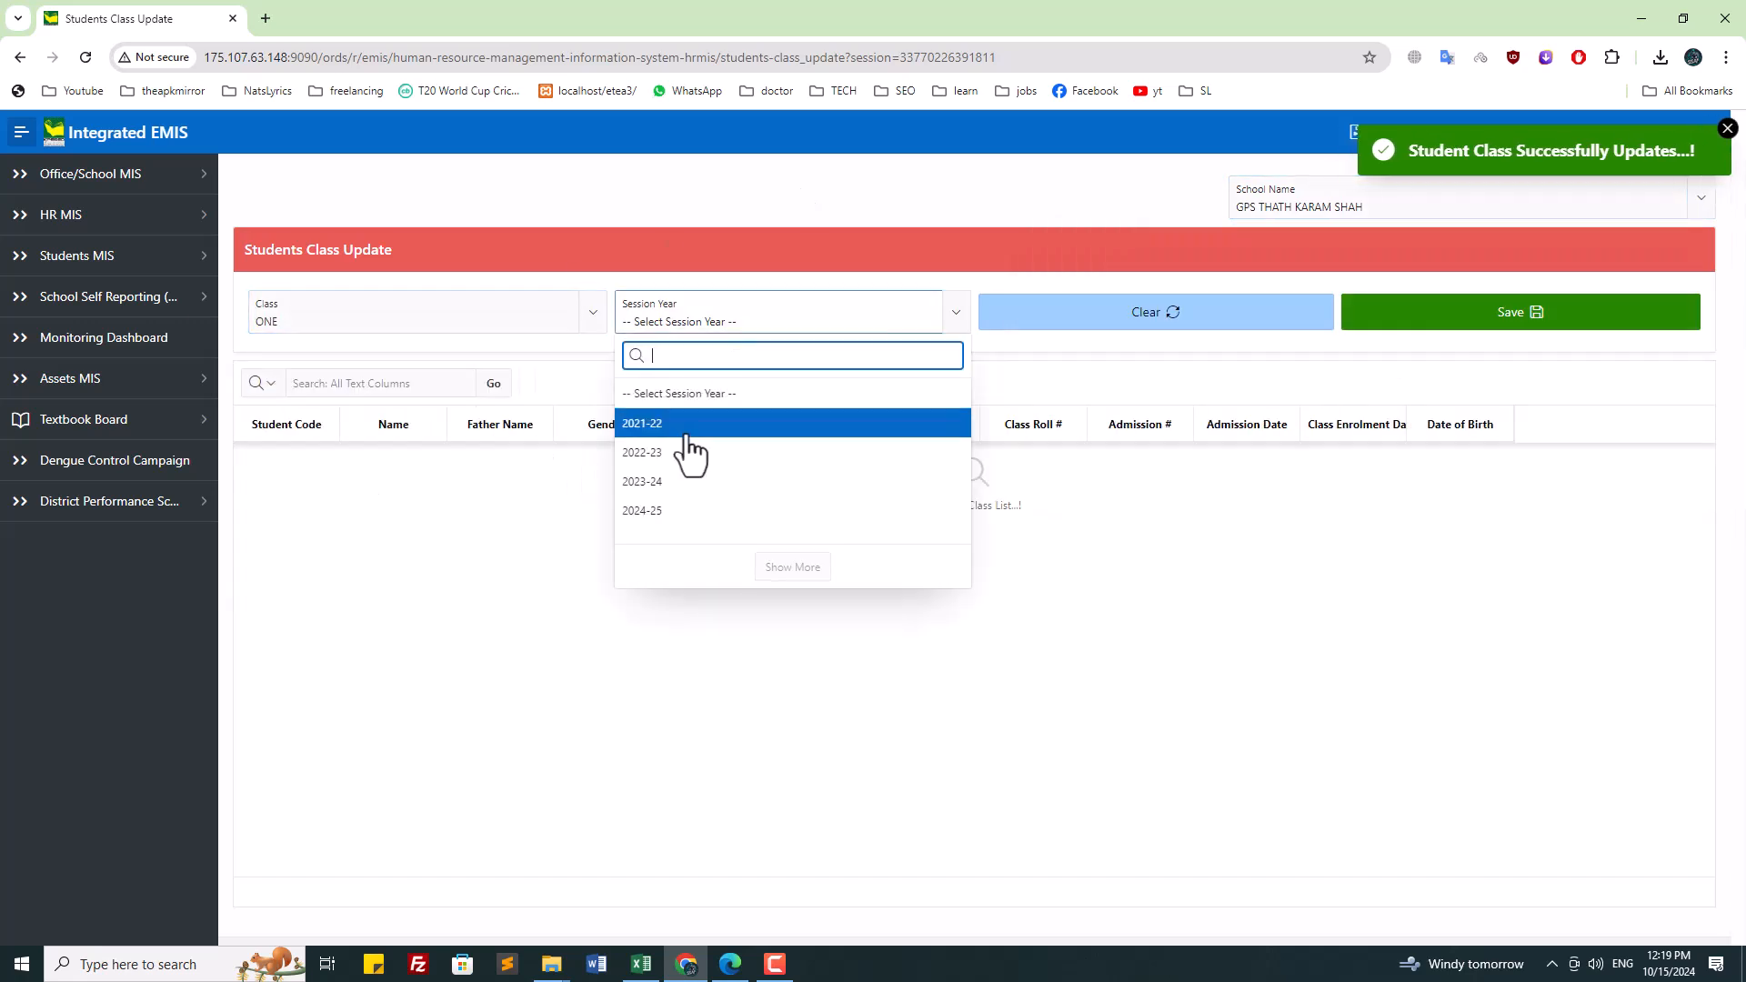
left_click(684, 452)
left_click(712, 325)
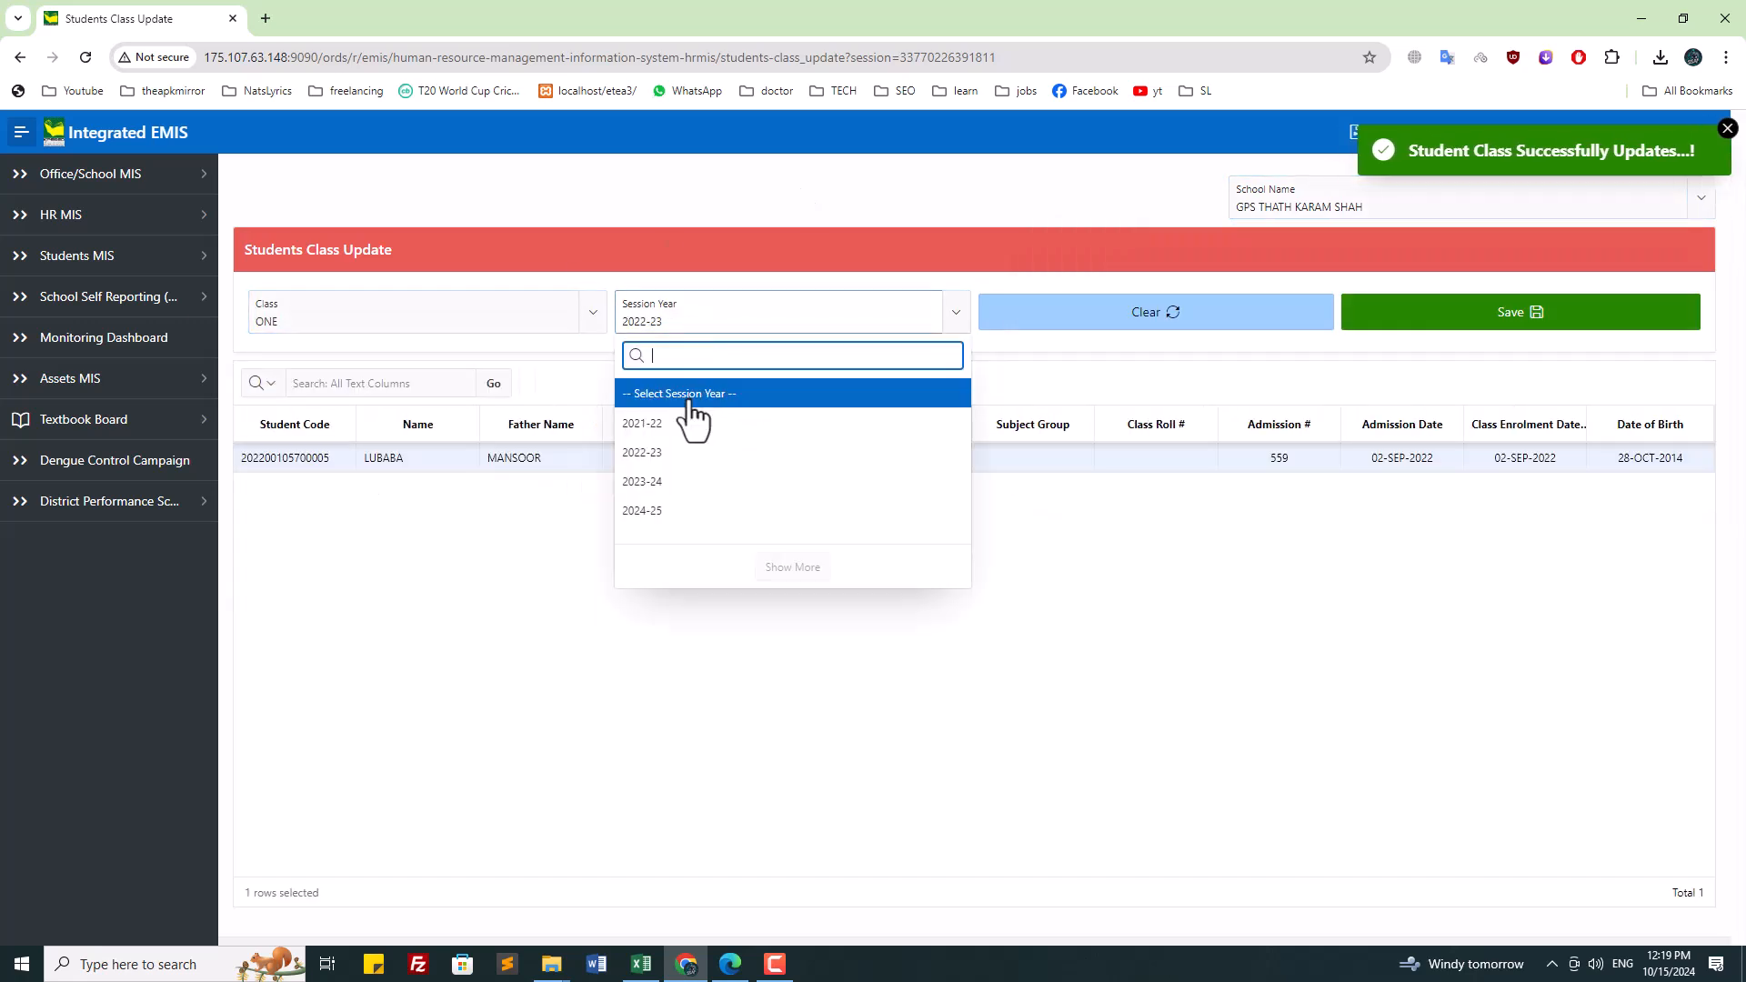
left_click(663, 482)
Step: Load class TWO students for session 2024-25, checking 2021-22 first
left_click(289, 325)
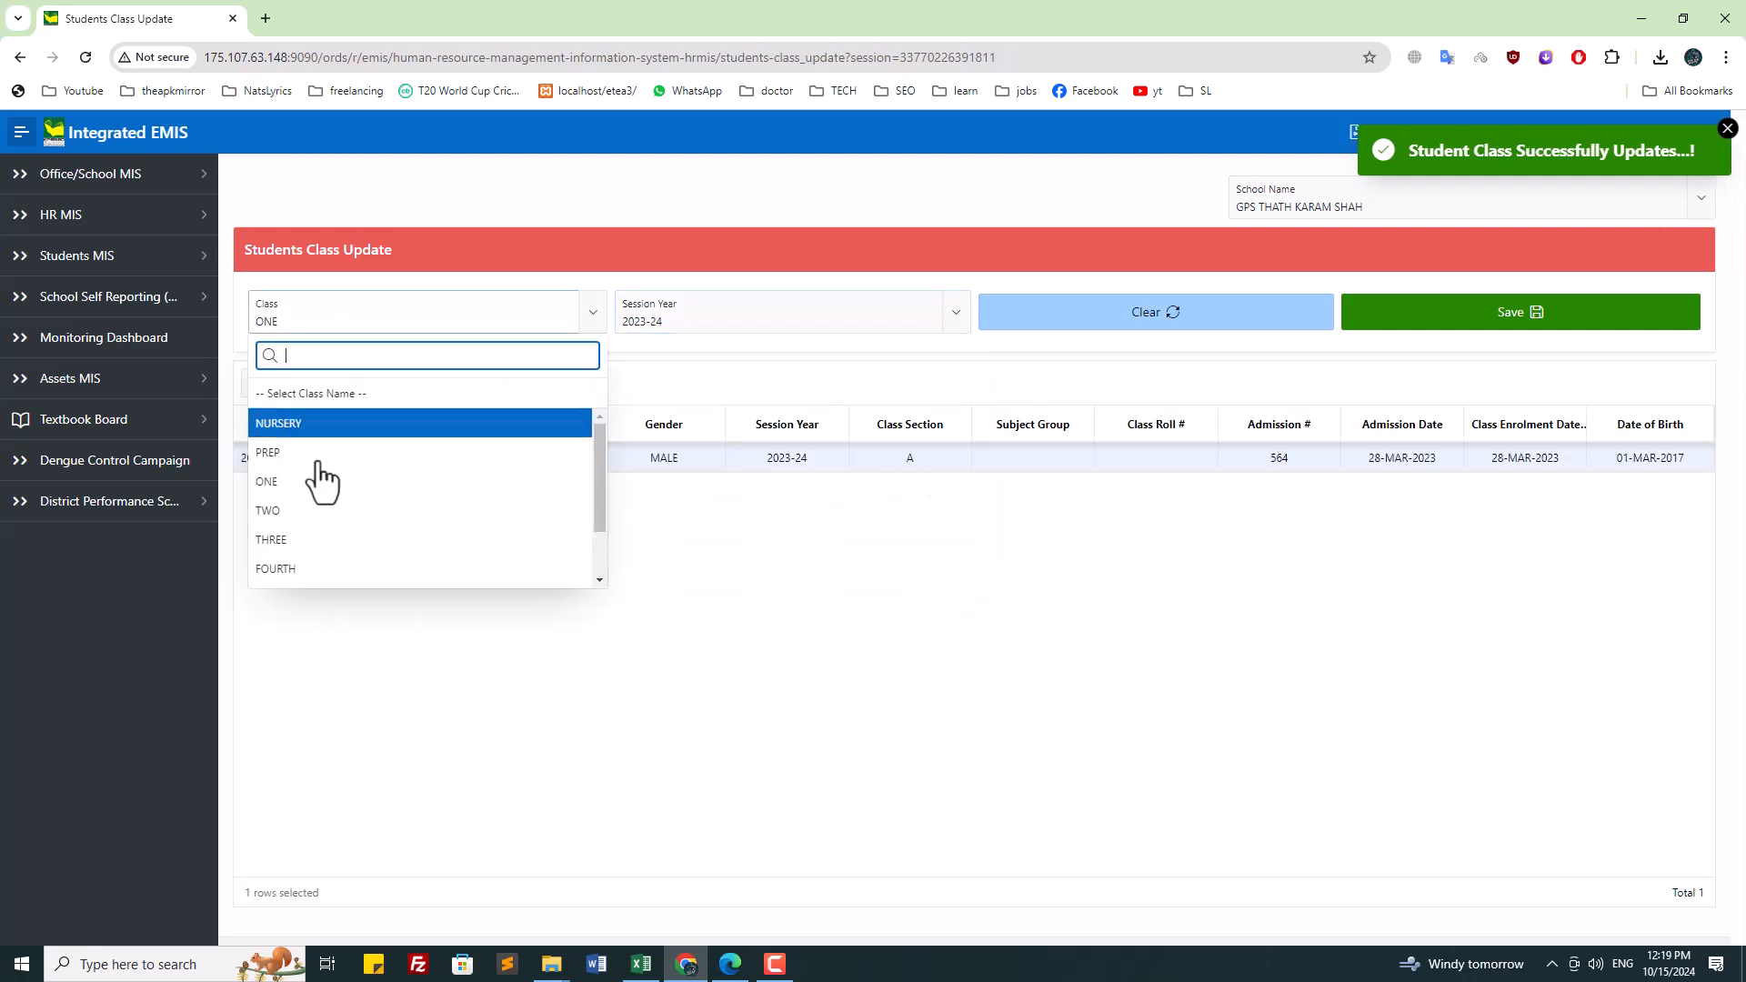
left_click(306, 509)
left_click(768, 326)
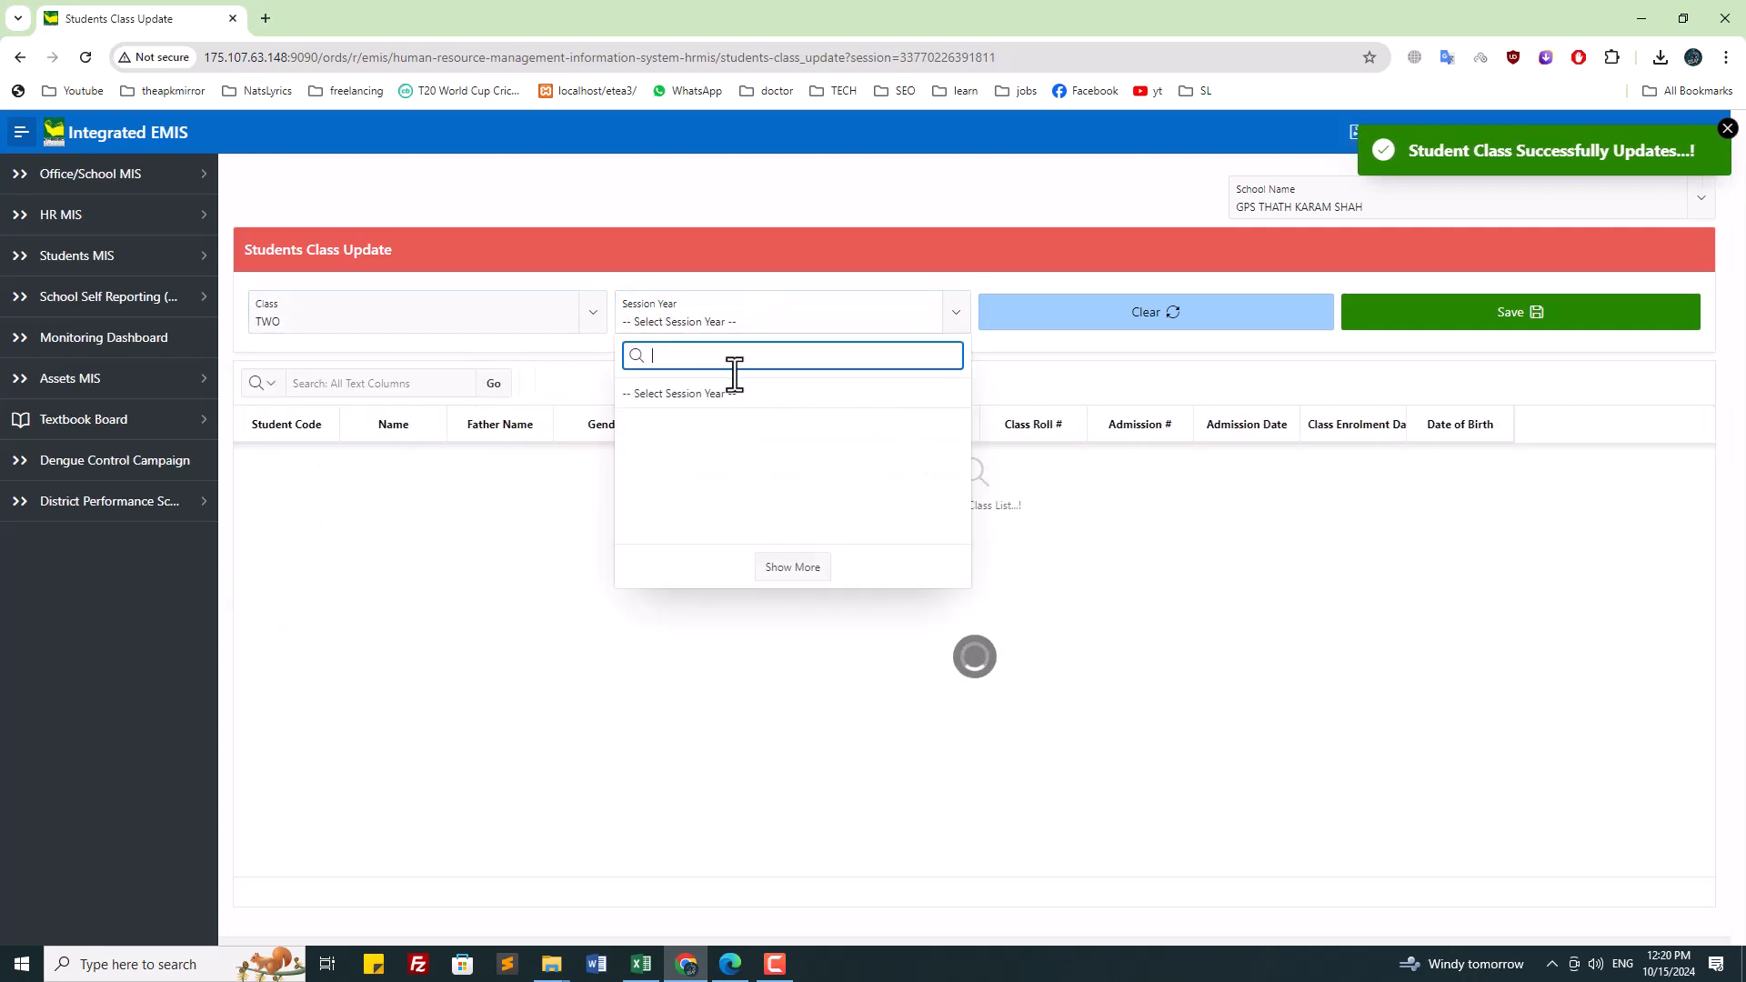
left_click(705, 424)
left_click(703, 320)
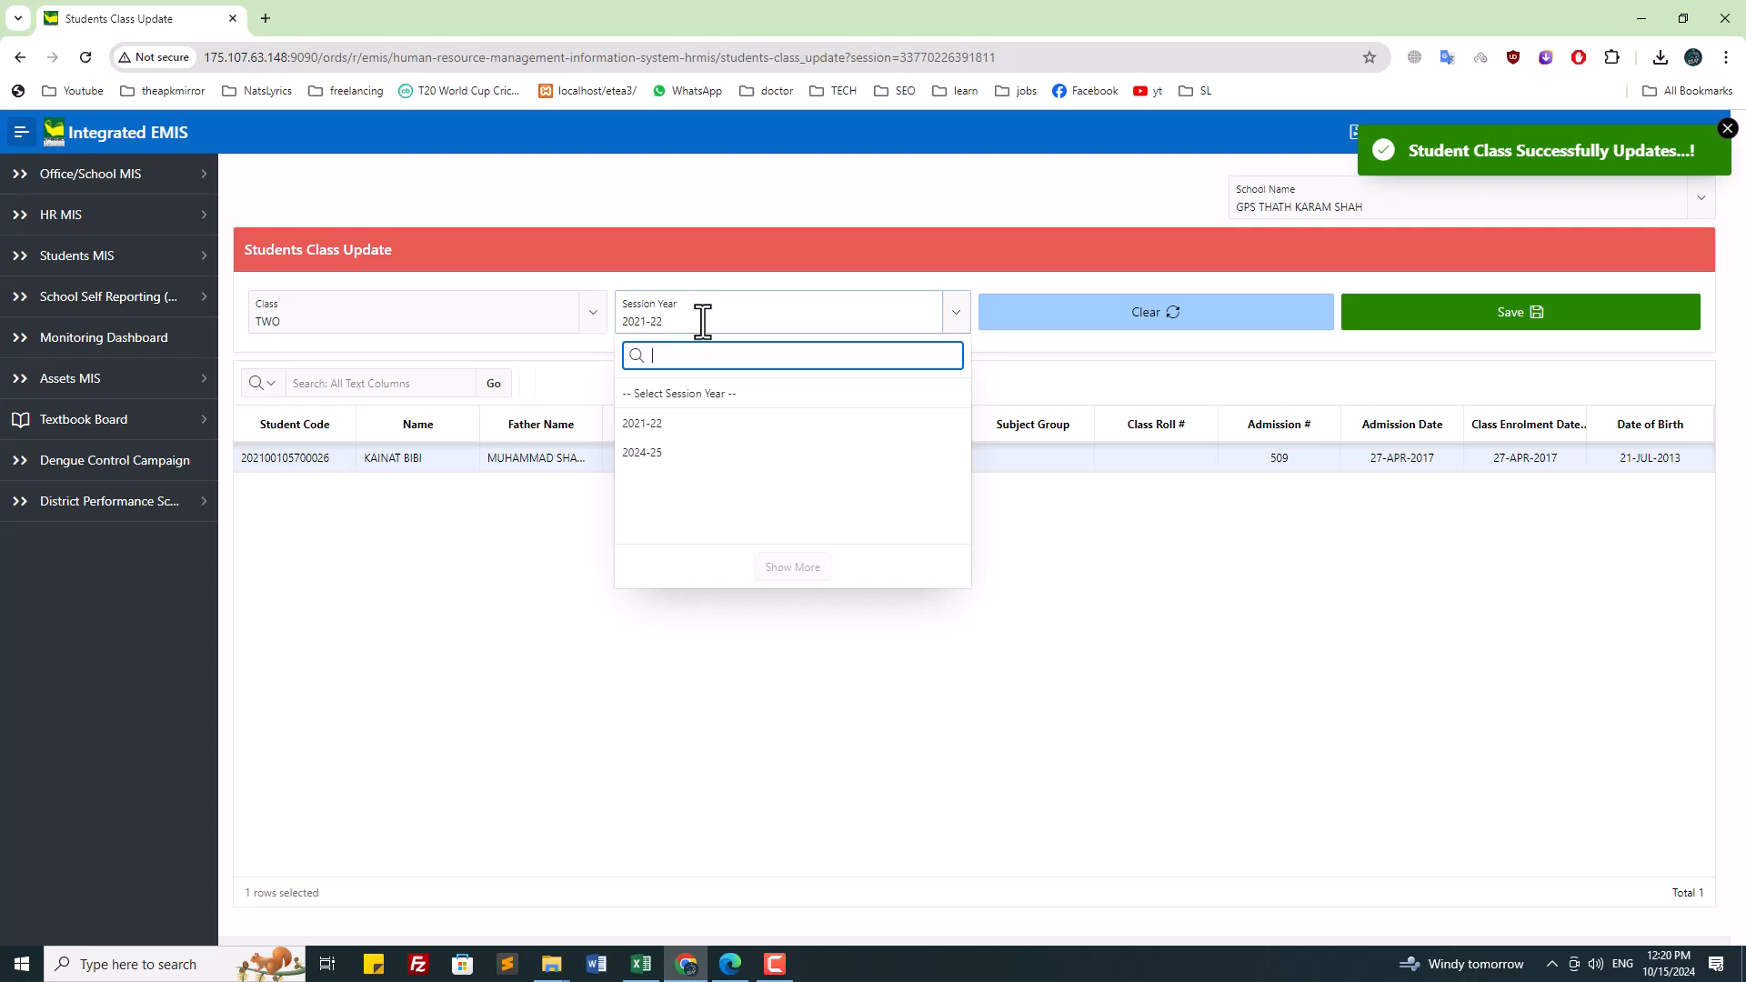
left_click(665, 452)
Step: Set section A for both class TWO students and save
left_click(862, 465)
double_click(861, 468)
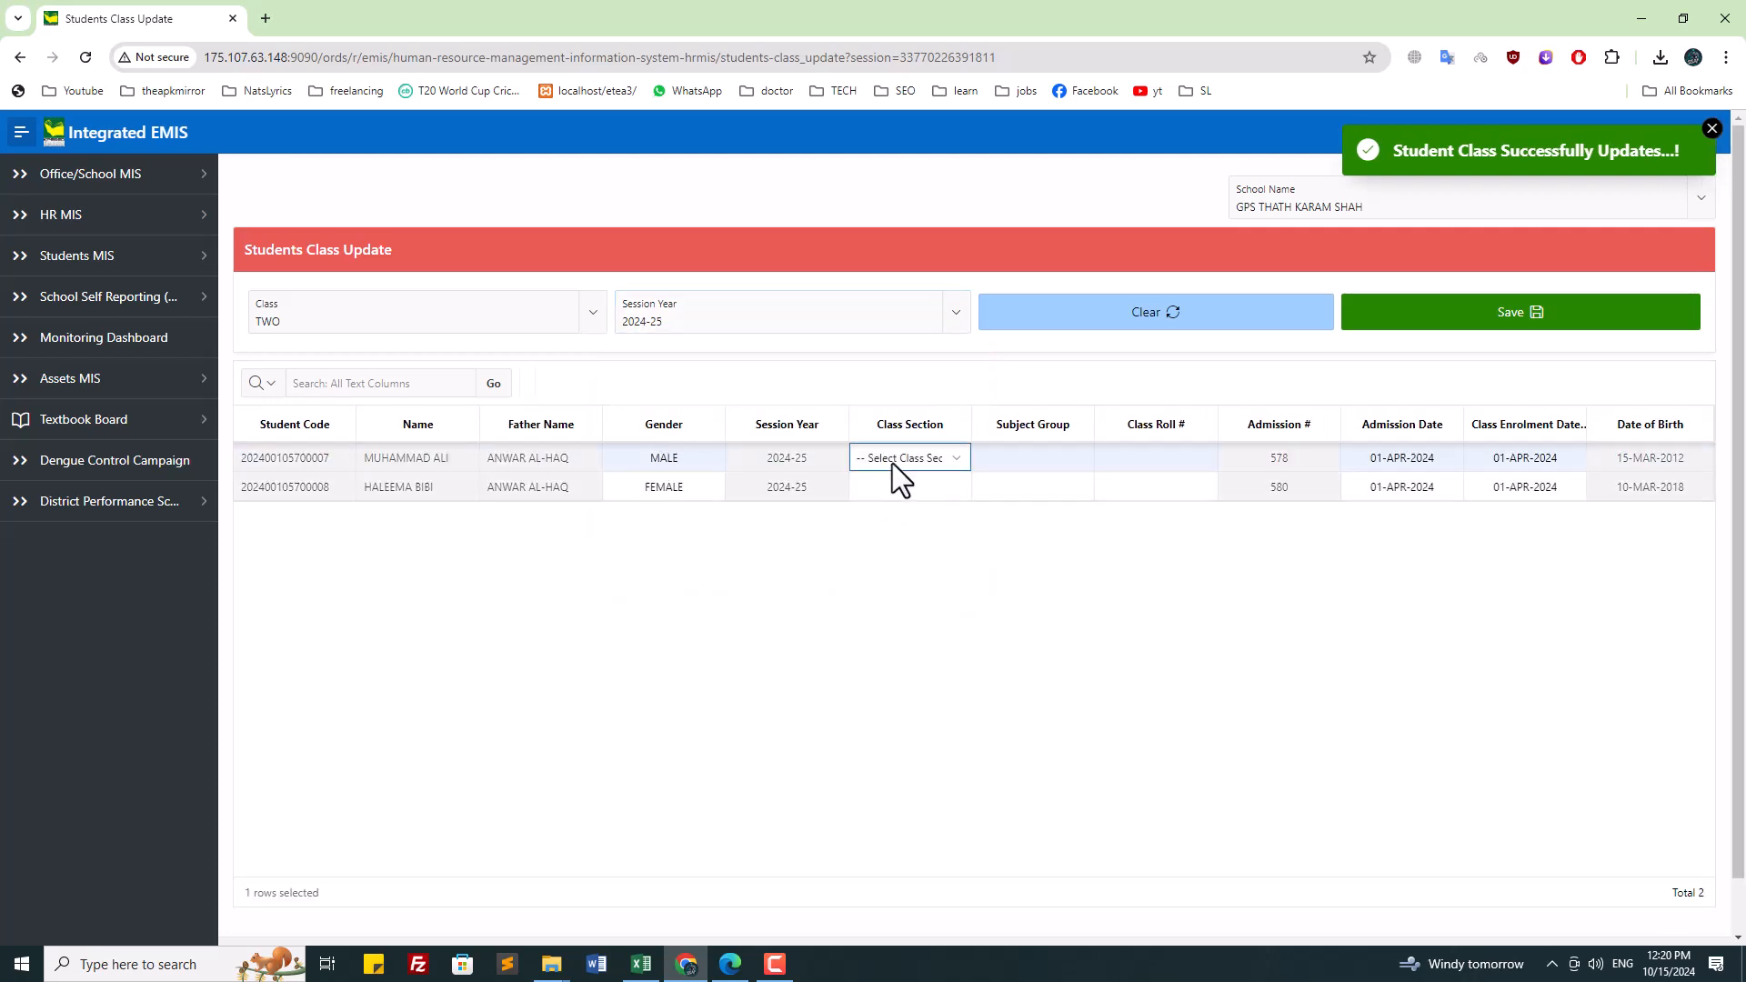
left_click(893, 462)
left_click(889, 509)
left_click(891, 487)
left_click(891, 488)
left_click(887, 533)
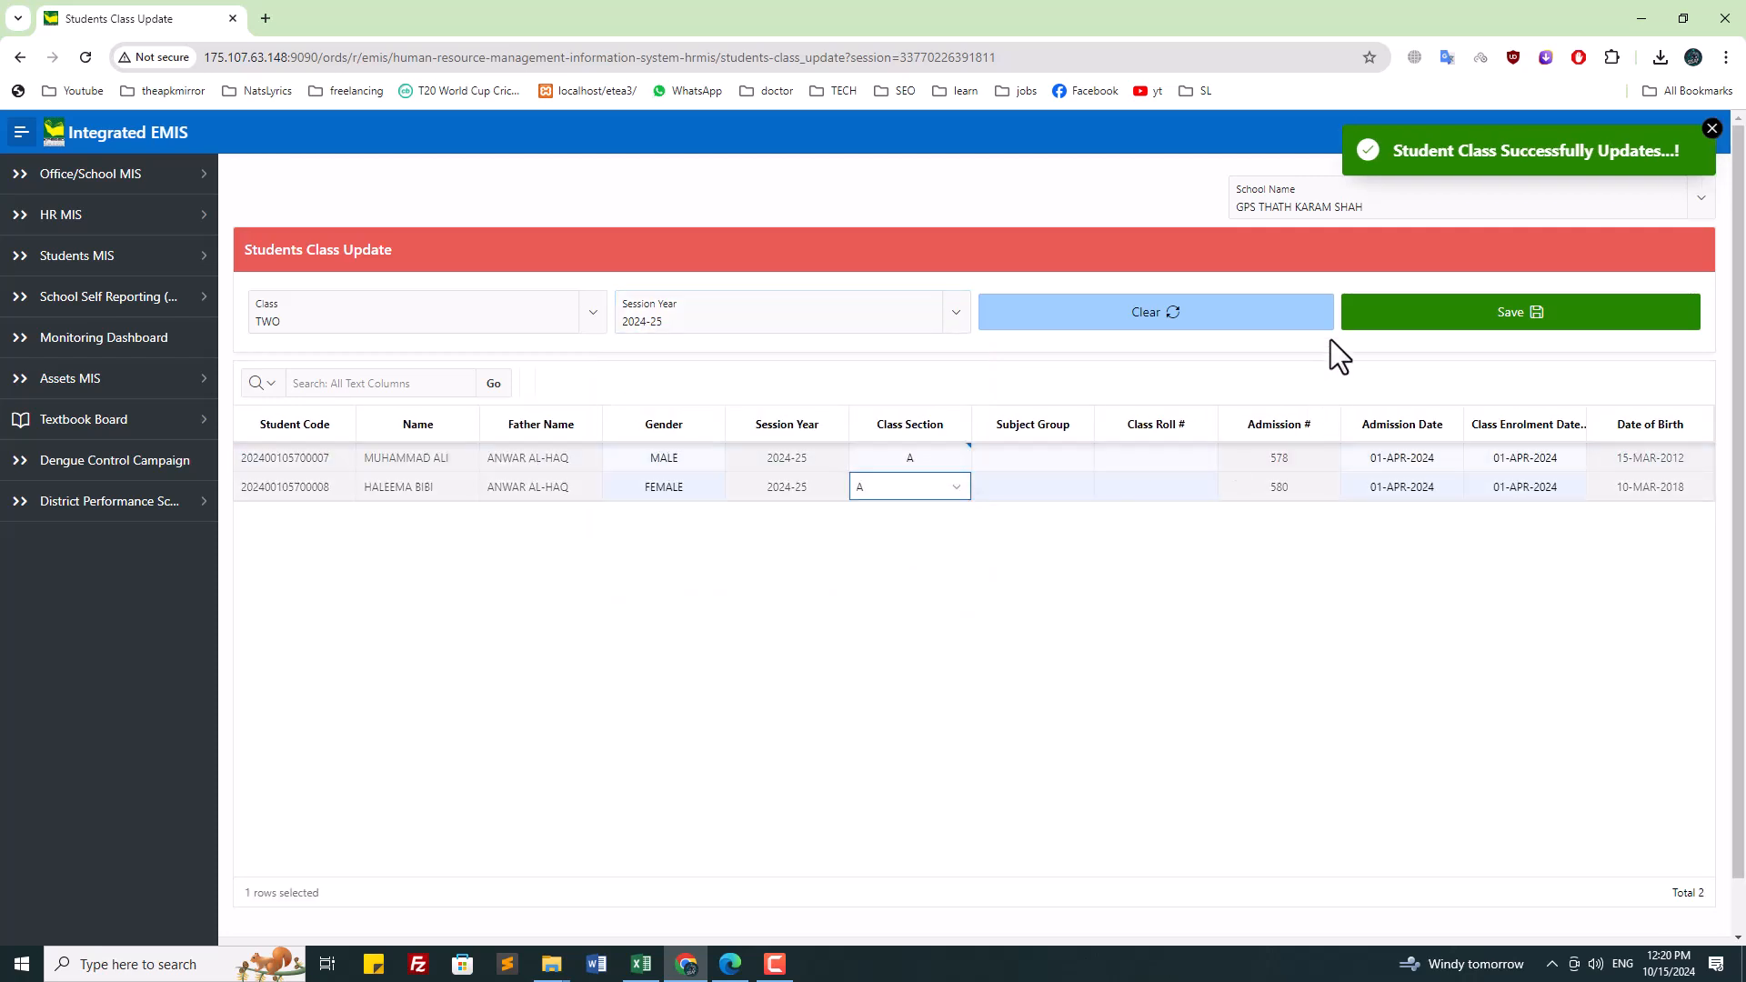
left_click(1422, 329)
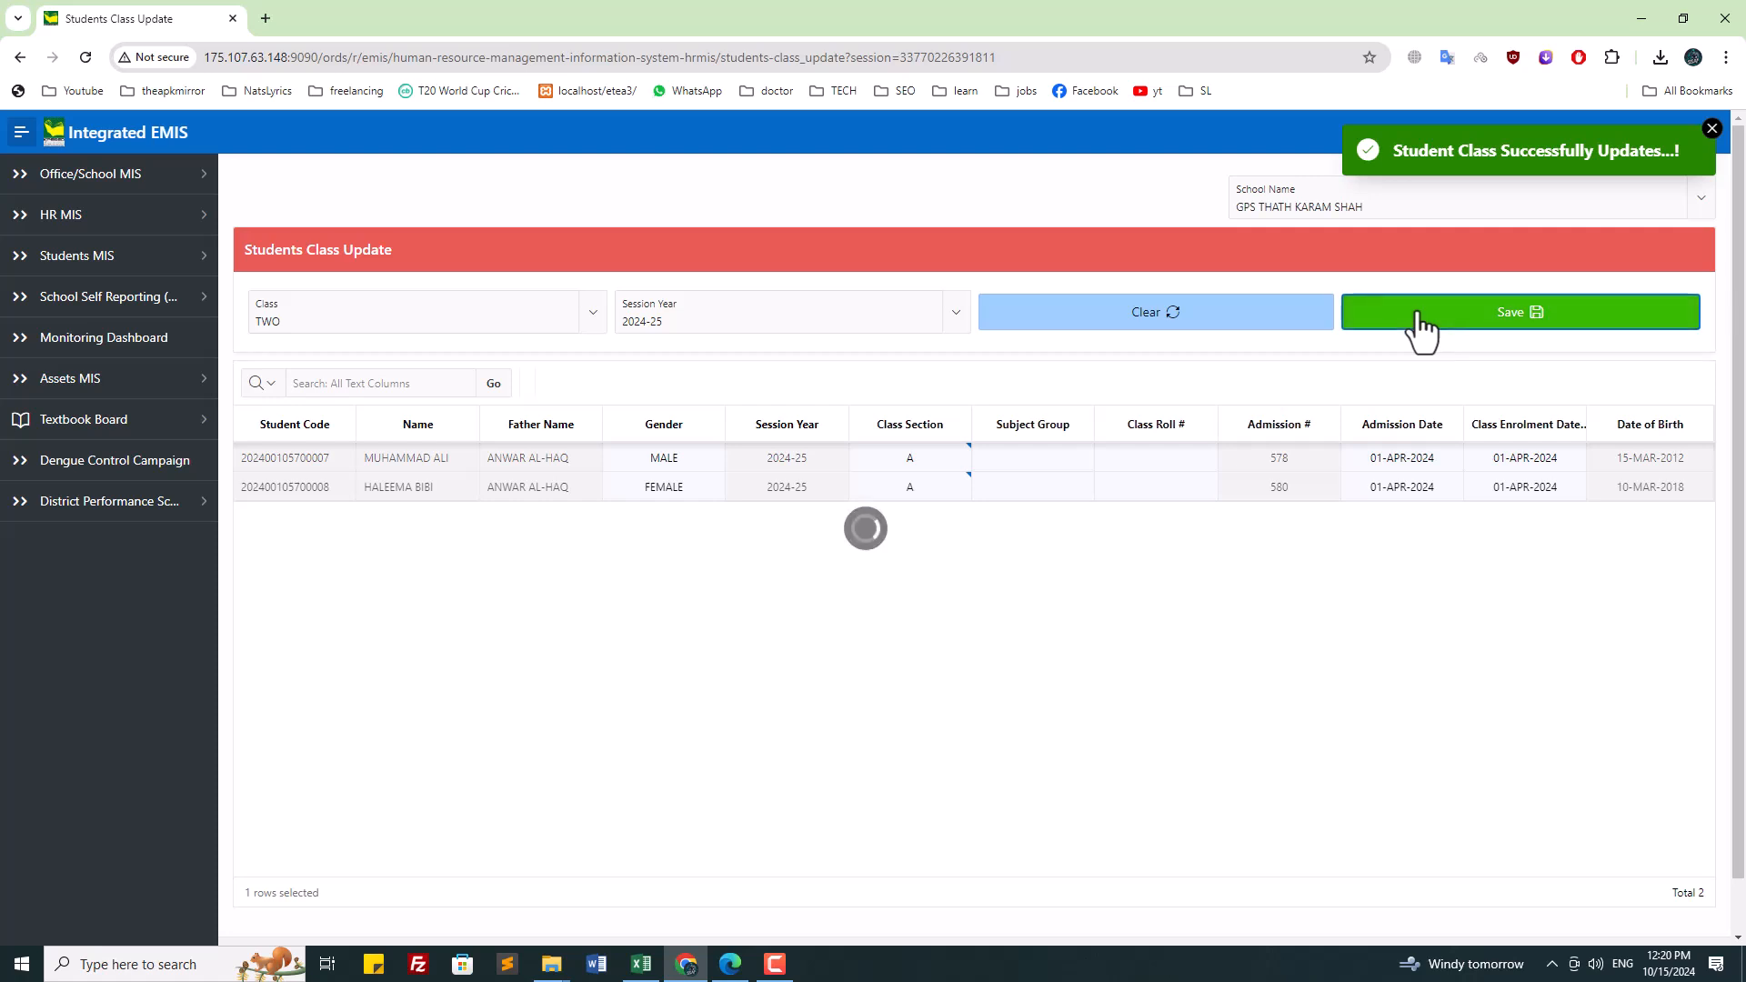
Step: Reselect GPS THATH KARAM SHAH via '570' and review class TWO for 2021-22 and 2024-25
left_click(1369, 206)
type("570")
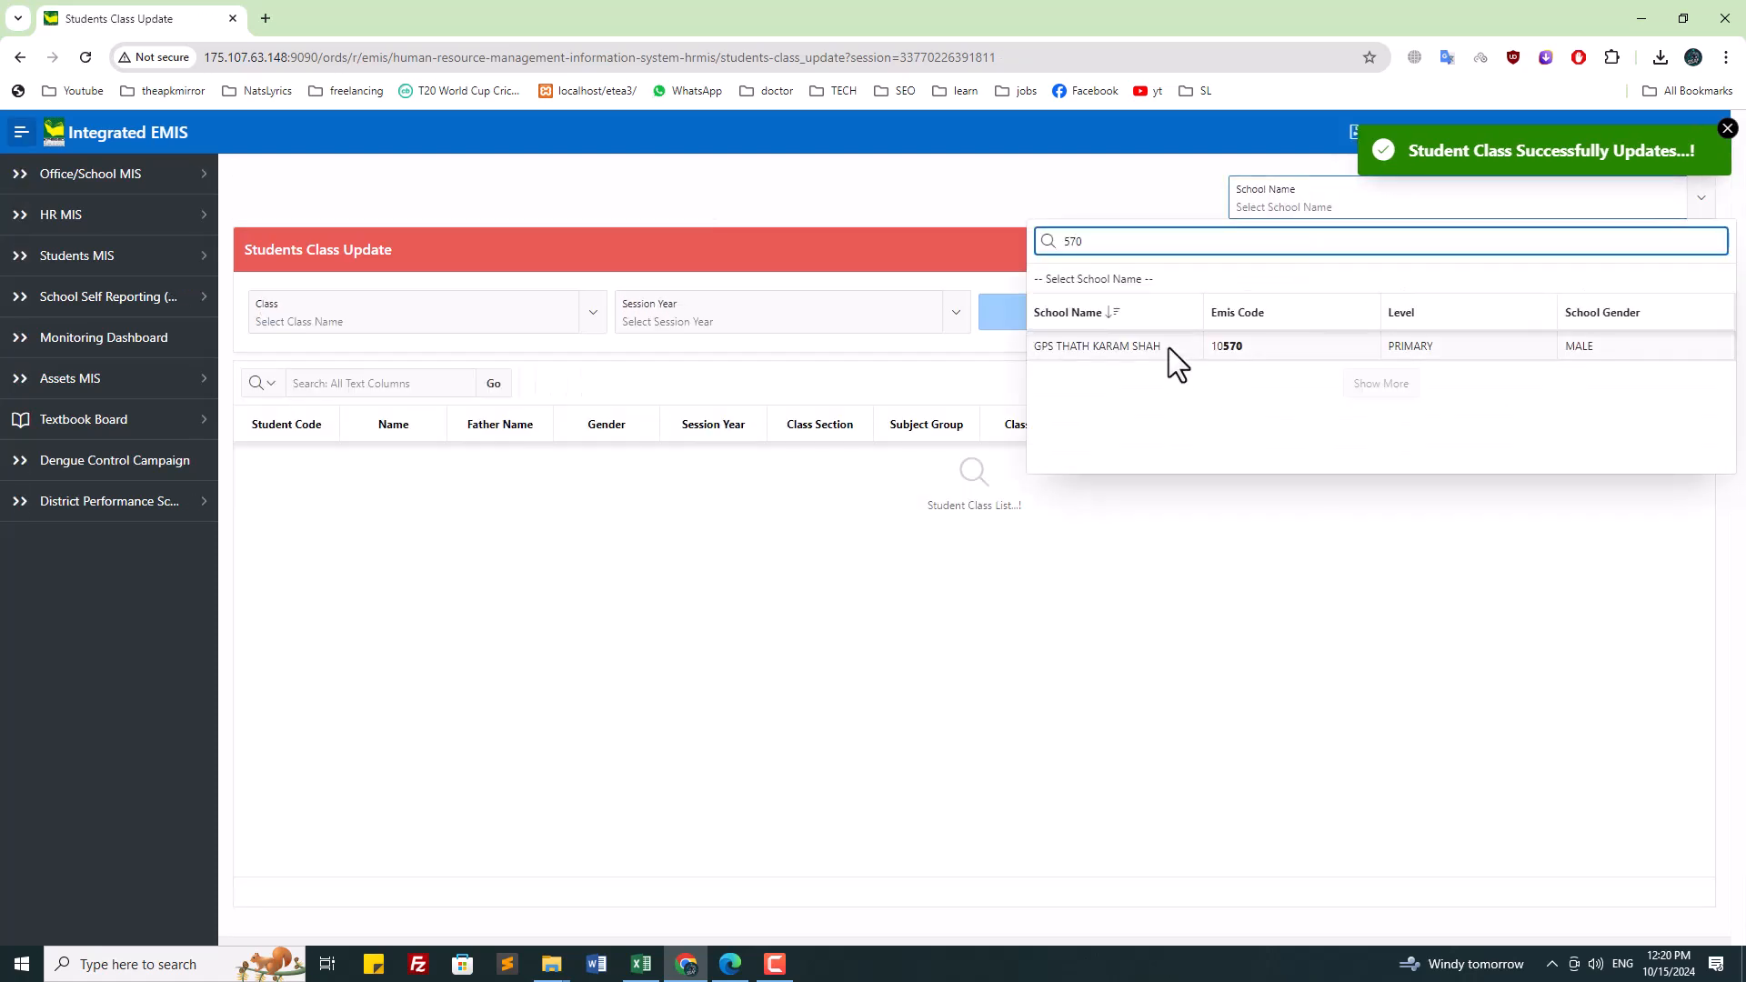
left_click(1170, 347)
left_click(380, 330)
left_click(393, 575)
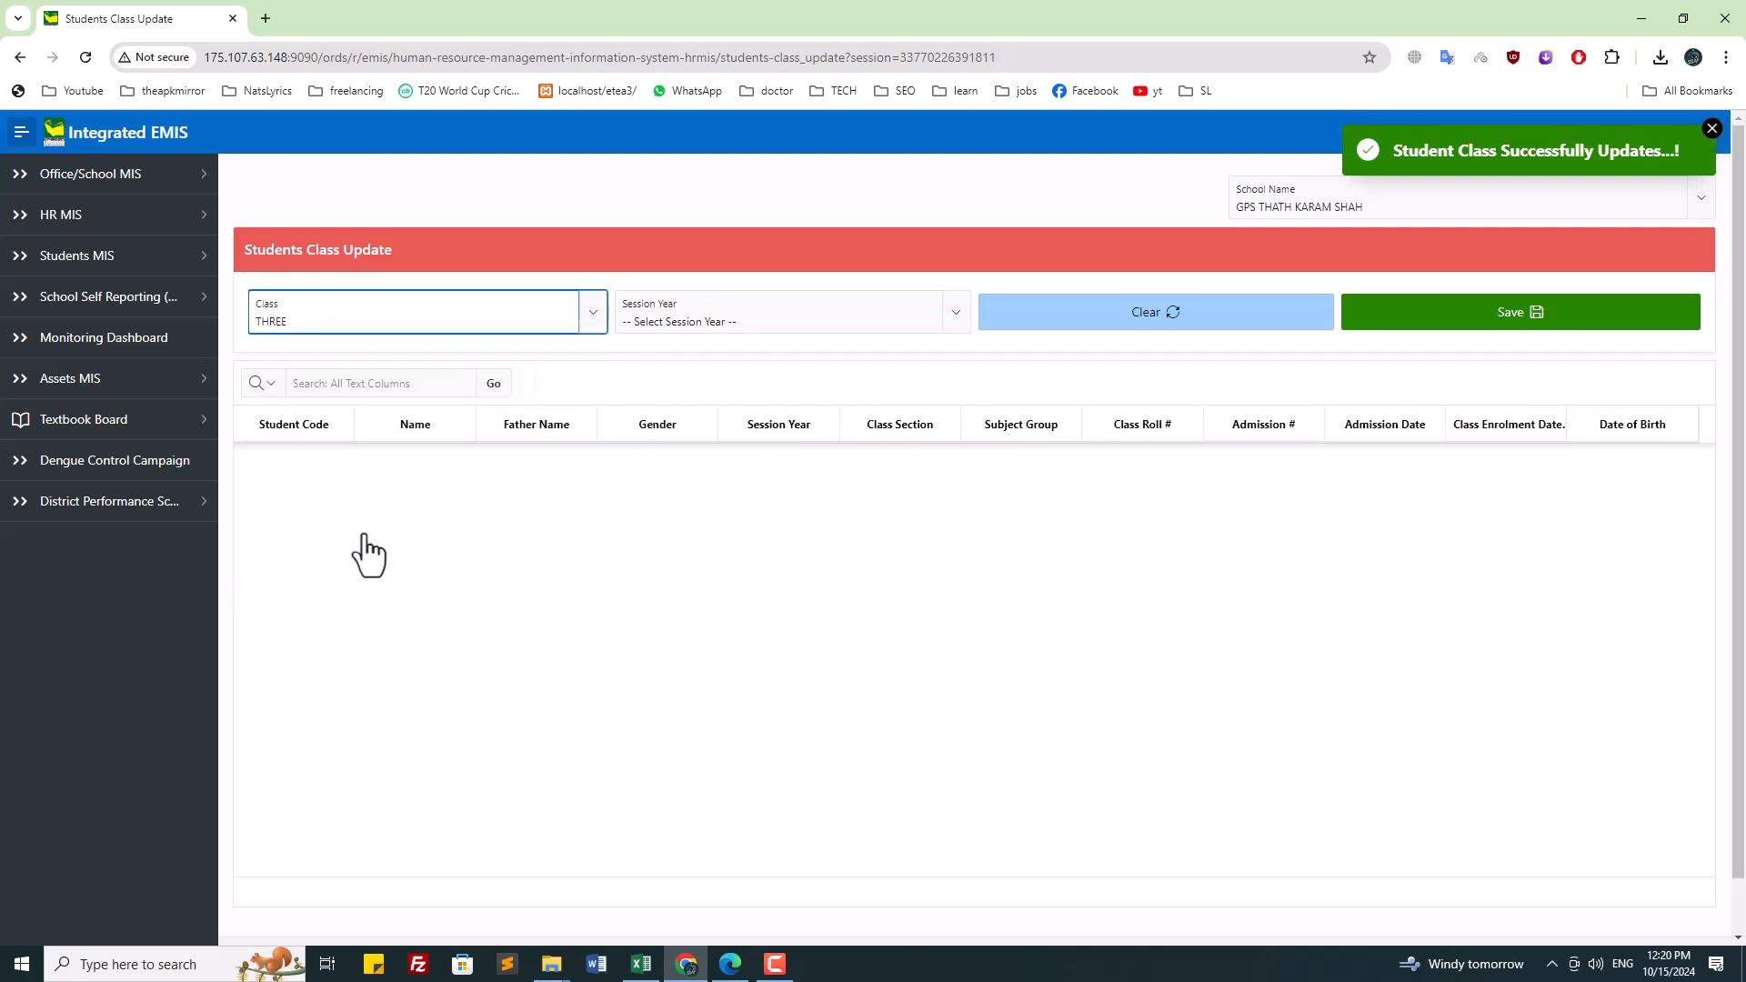
left_click(329, 320)
left_click(314, 511)
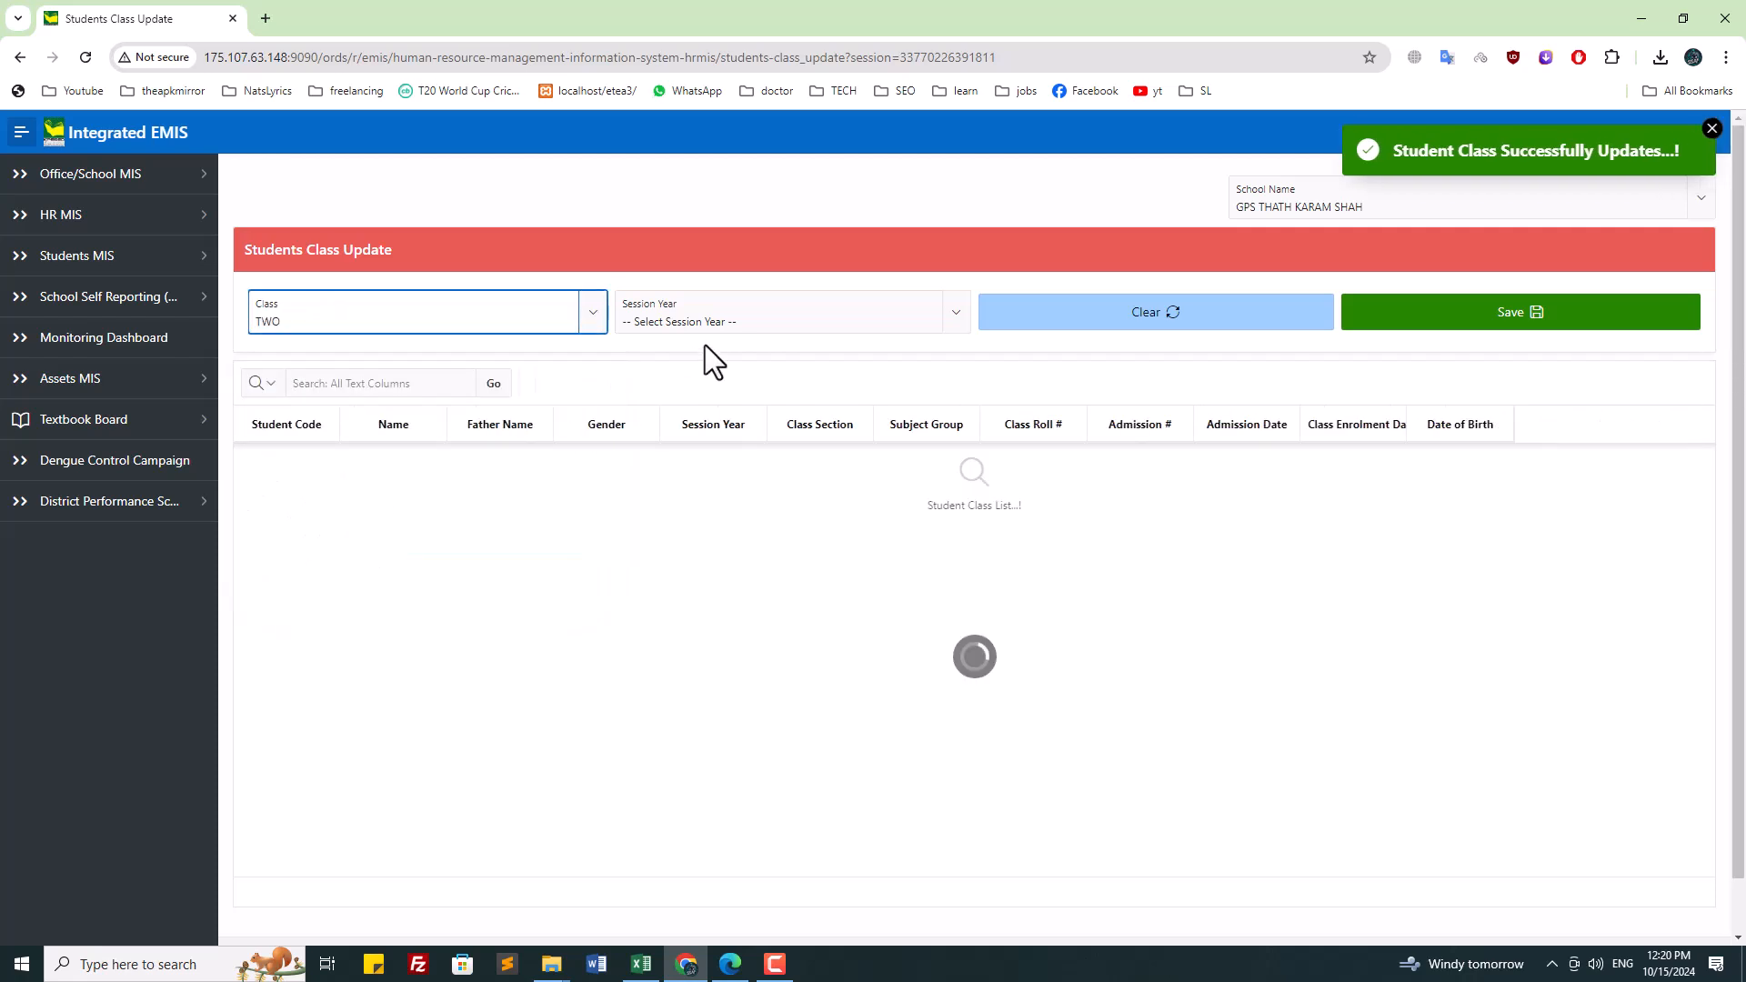
left_click(706, 328)
left_click(667, 431)
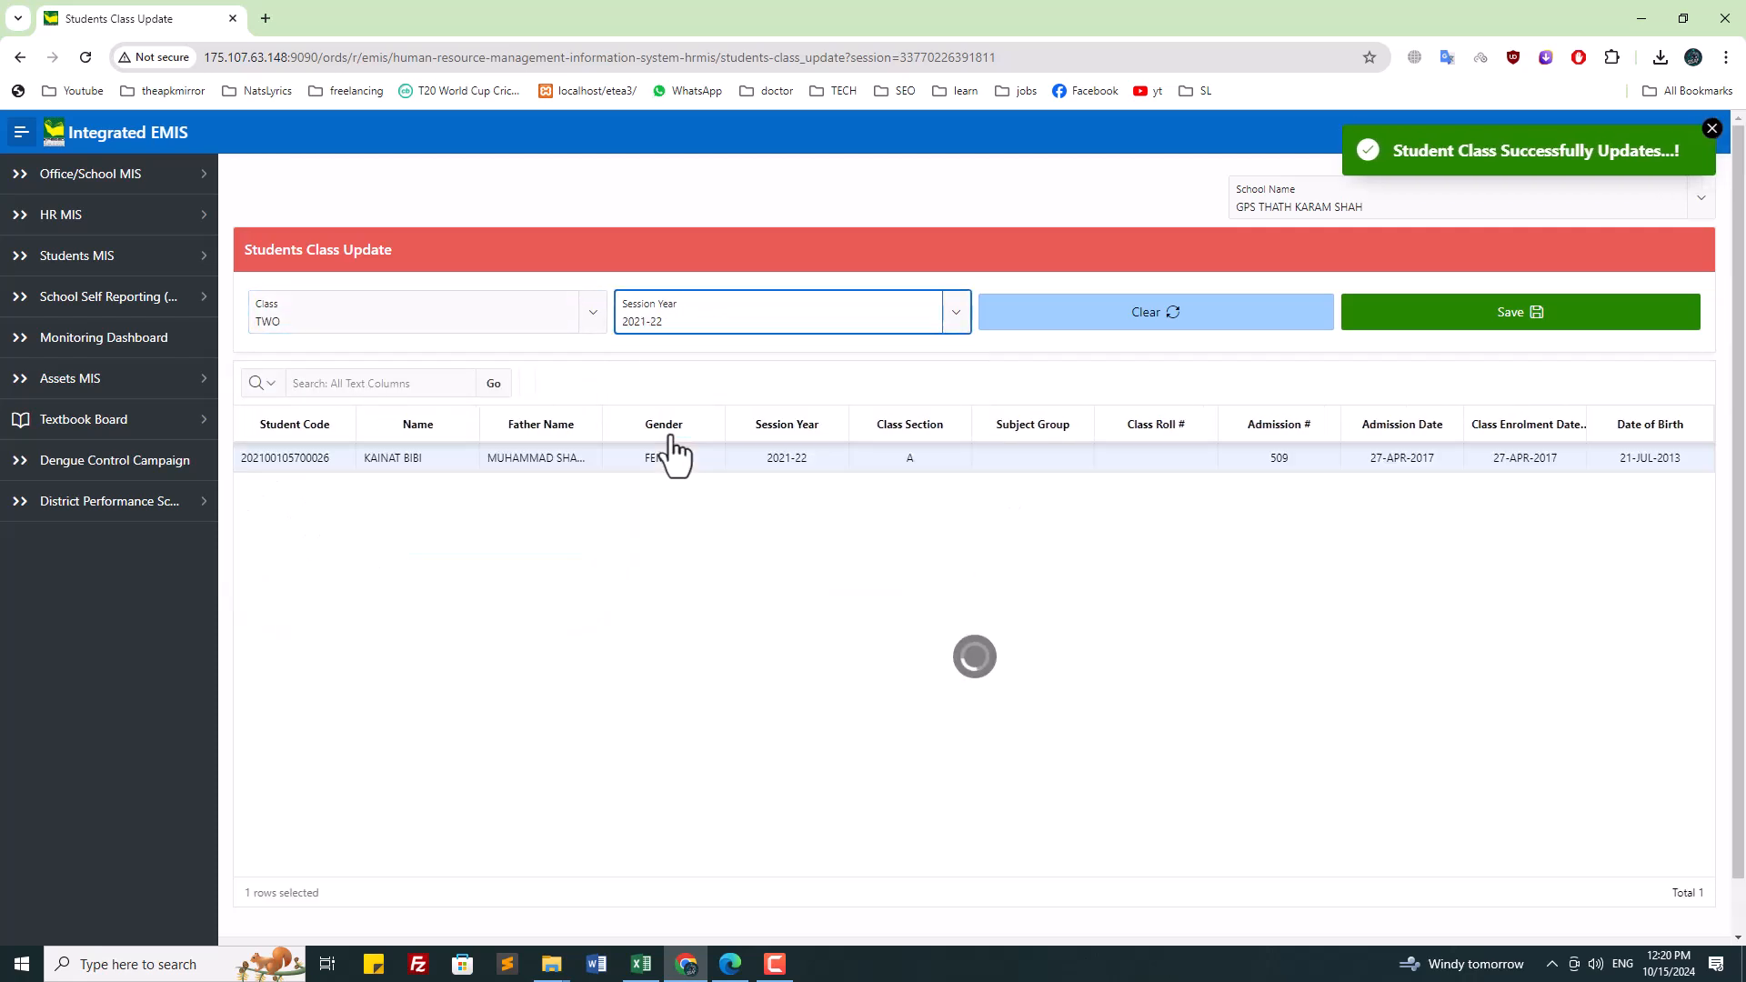
left_click(698, 312)
left_click(673, 454)
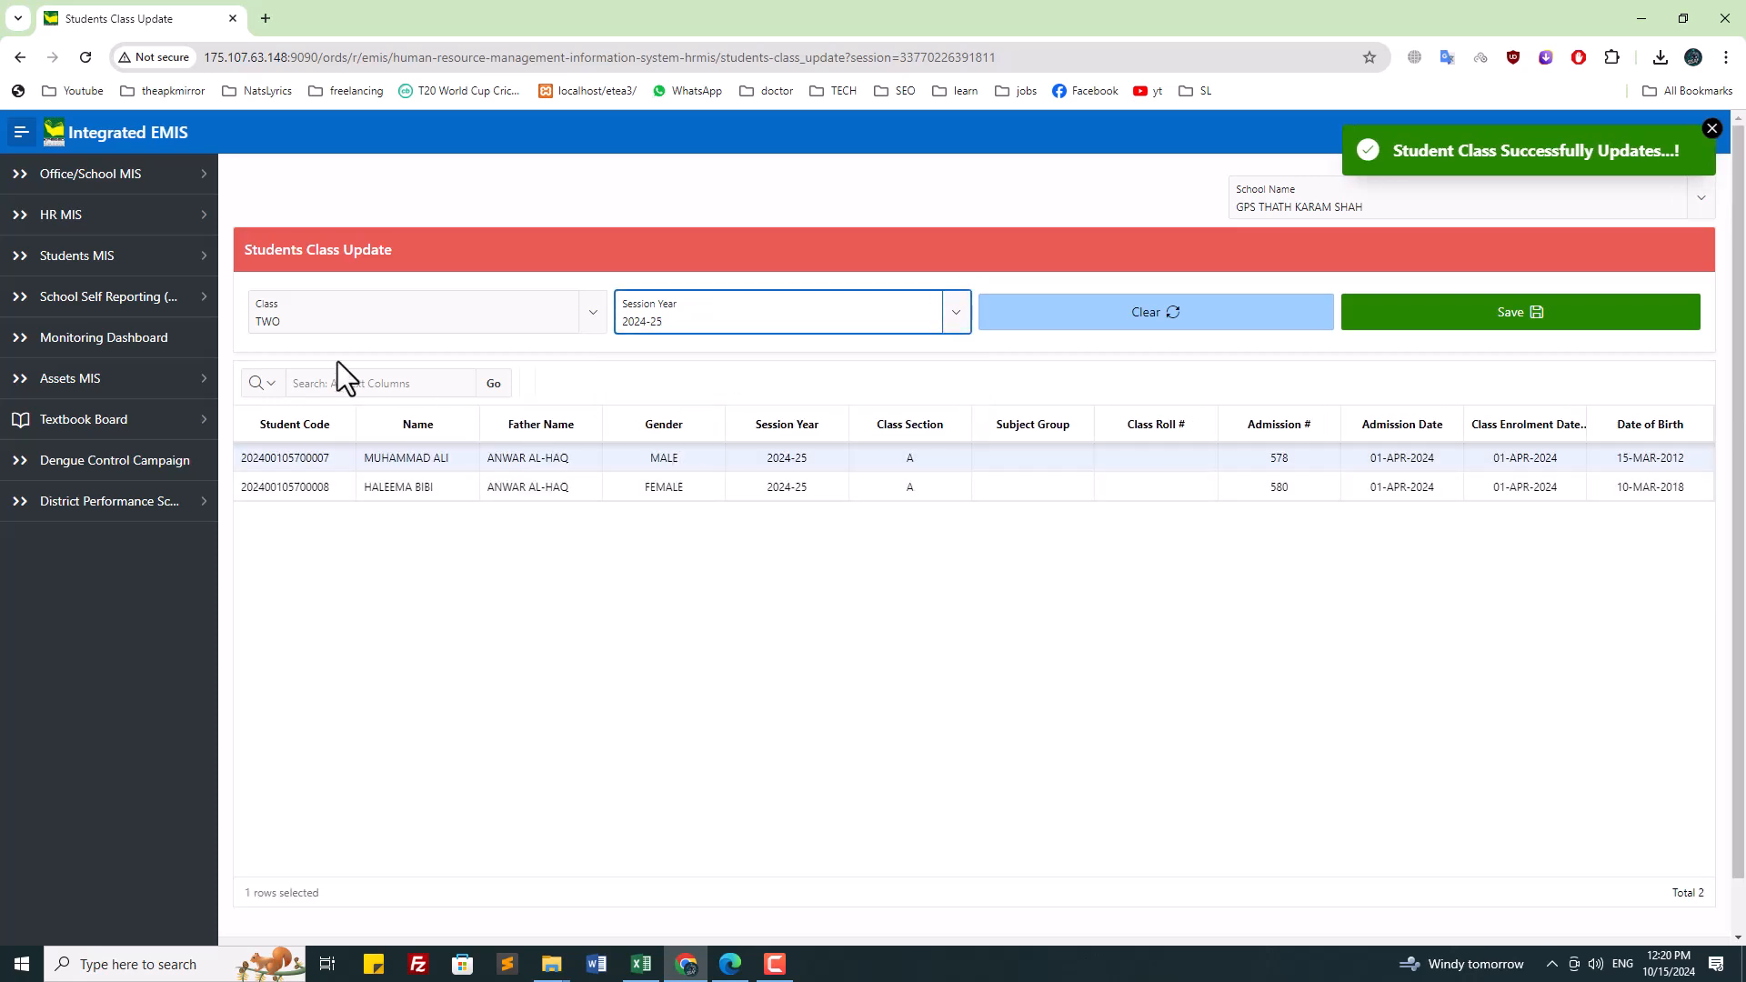
Step: Load class THREE students, stepping through 2021-22 and 2023-24 to 2024-25
left_click(337, 314)
left_click(331, 545)
left_click(674, 323)
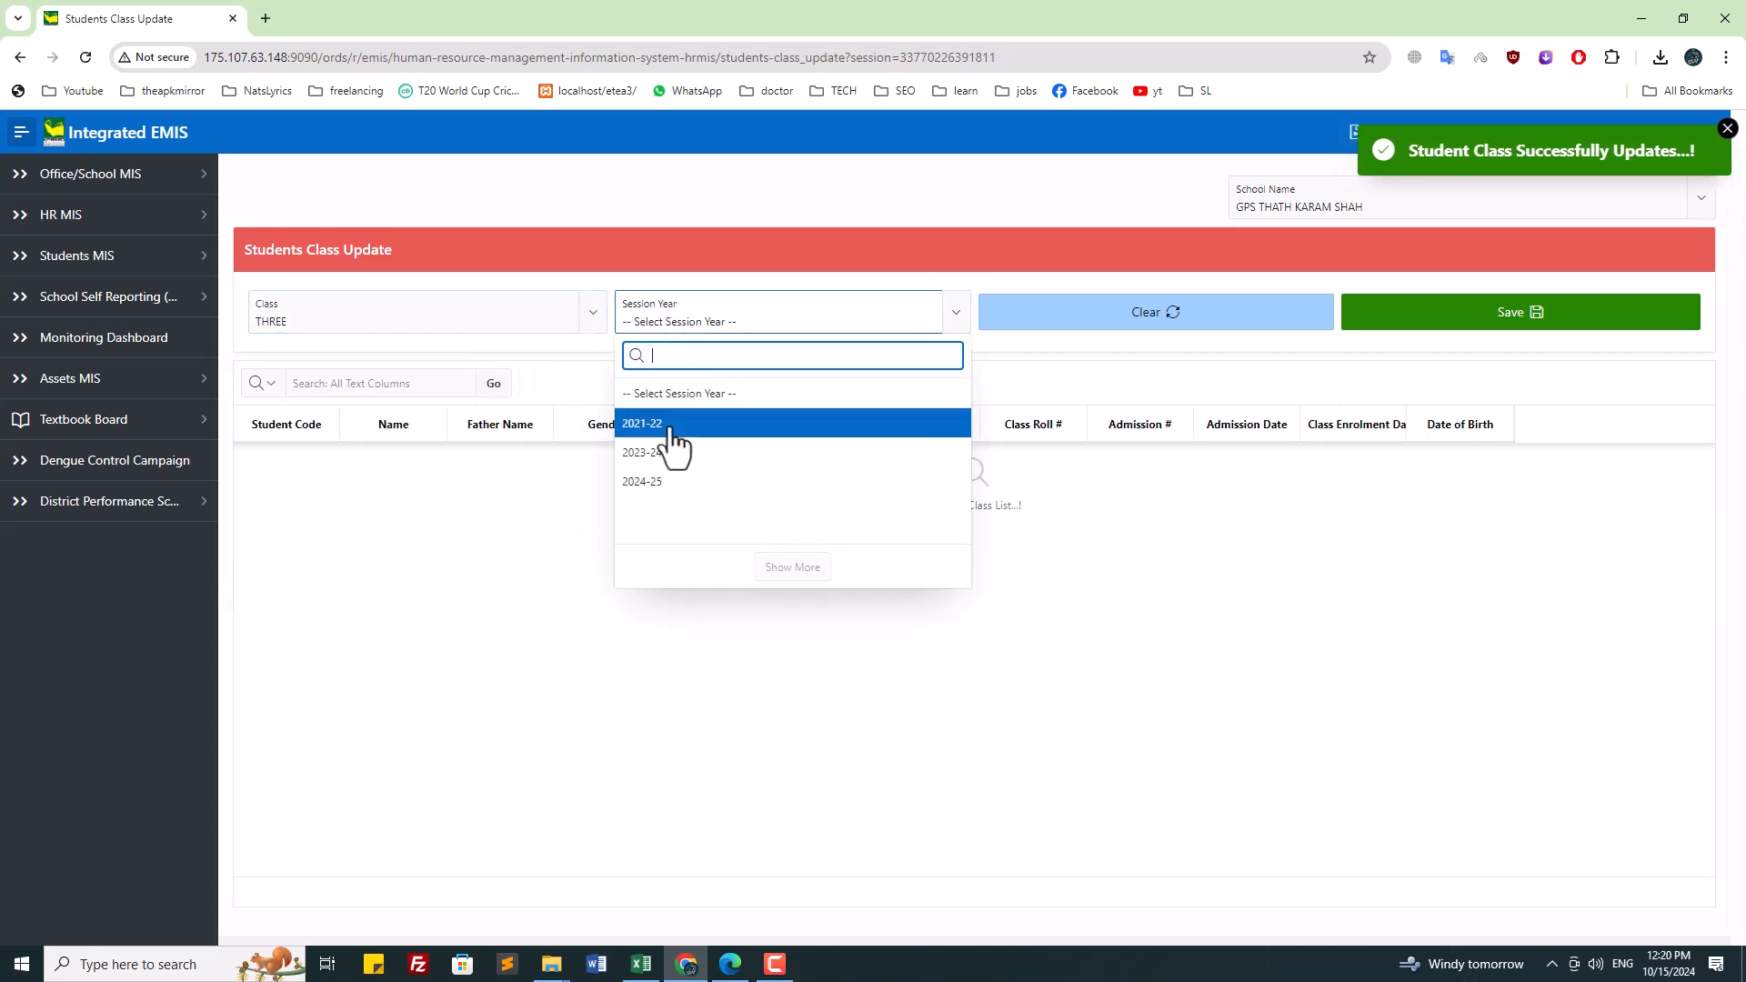
left_click(671, 426)
left_click(686, 312)
left_click(664, 452)
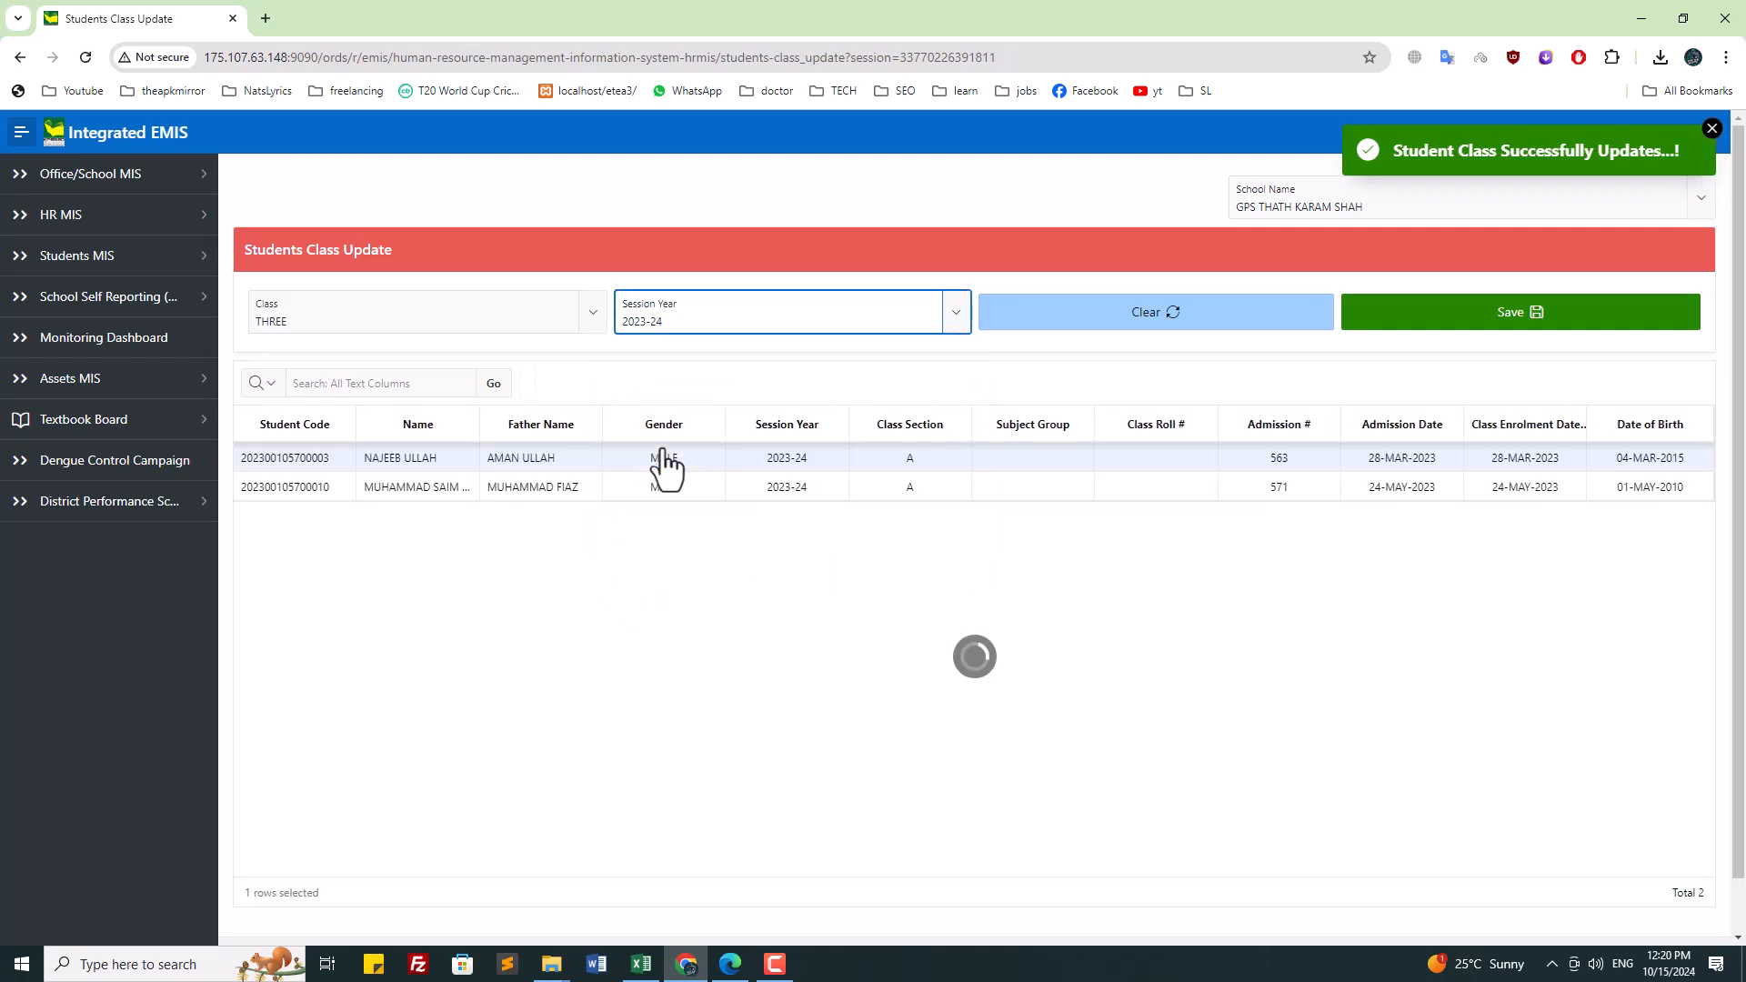
left_click(682, 320)
left_click(700, 489)
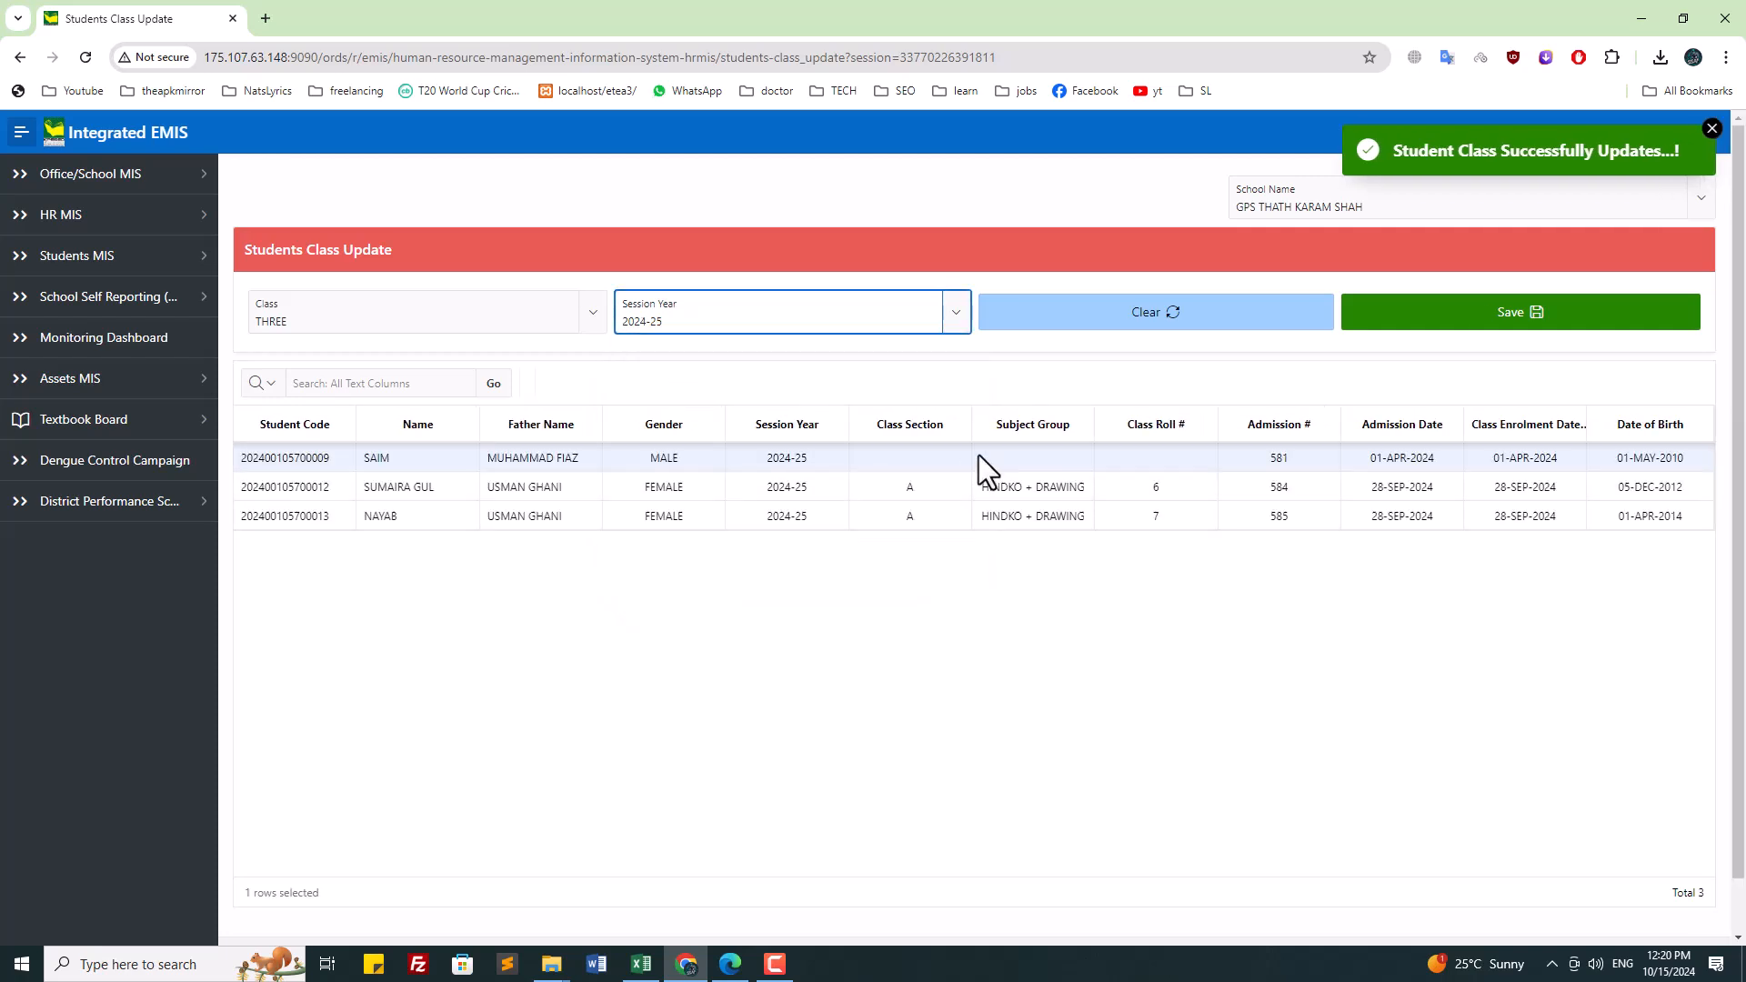
Step: Assign section A to the class THREE student and save
left_click(941, 458)
left_click(941, 457)
left_click(926, 500)
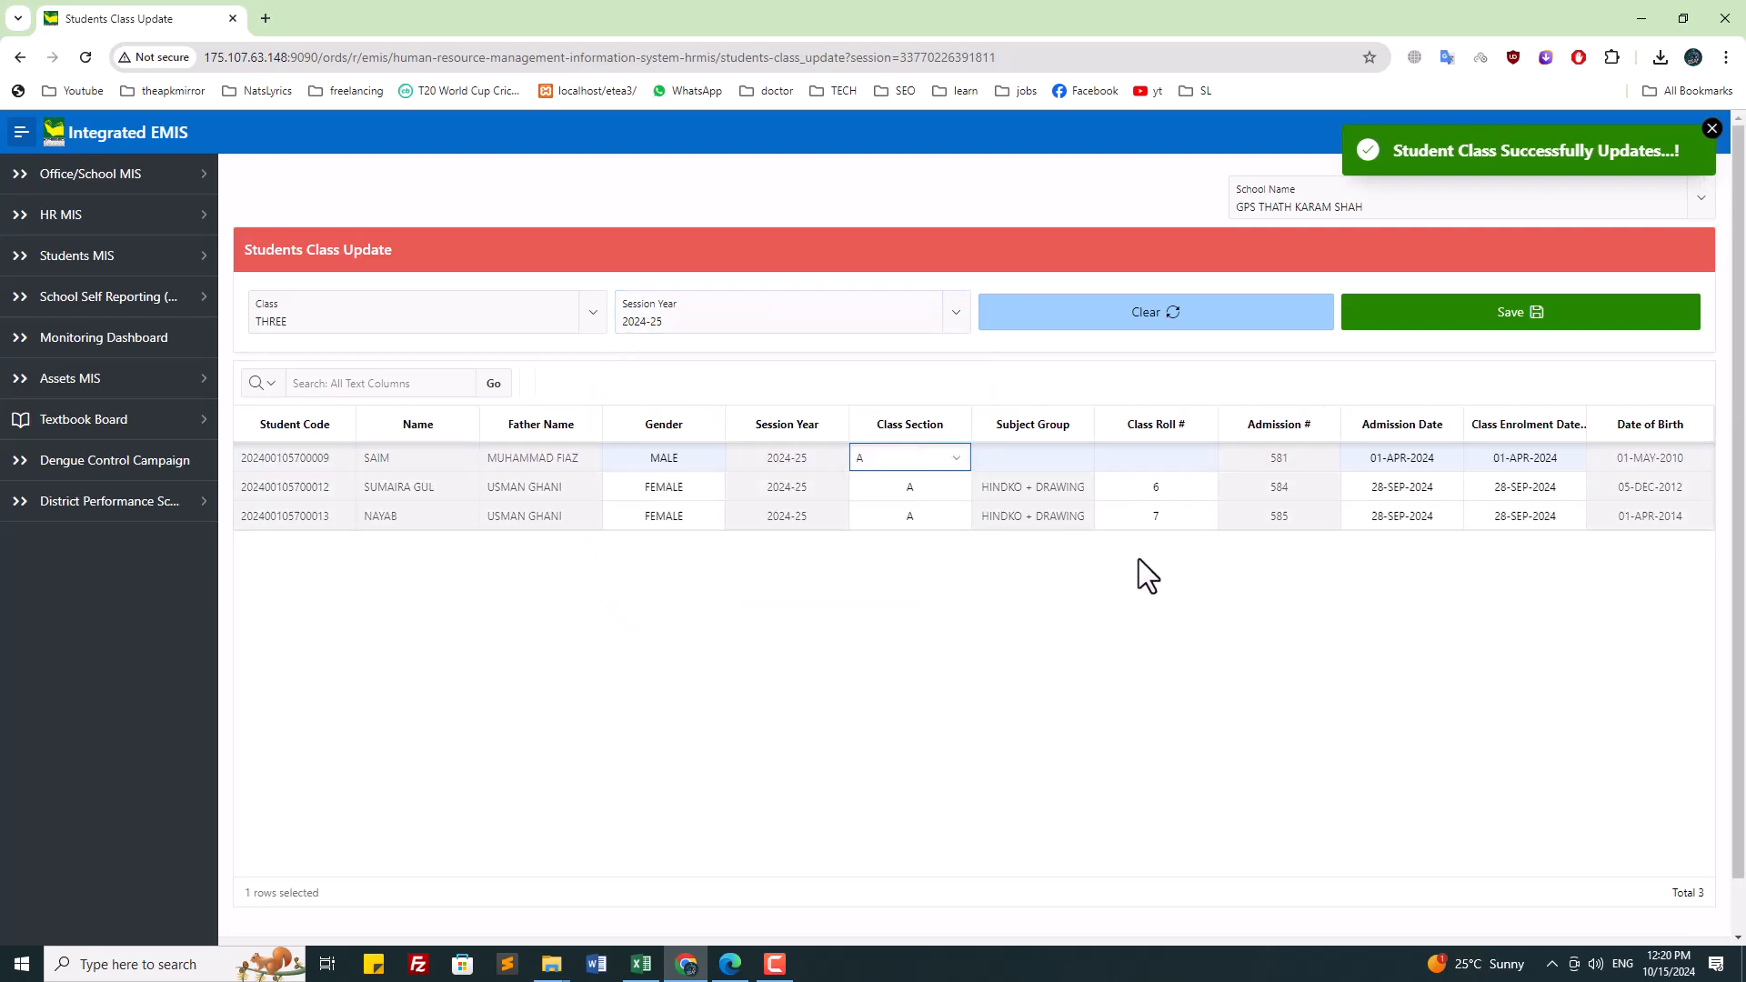
left_click(1426, 319)
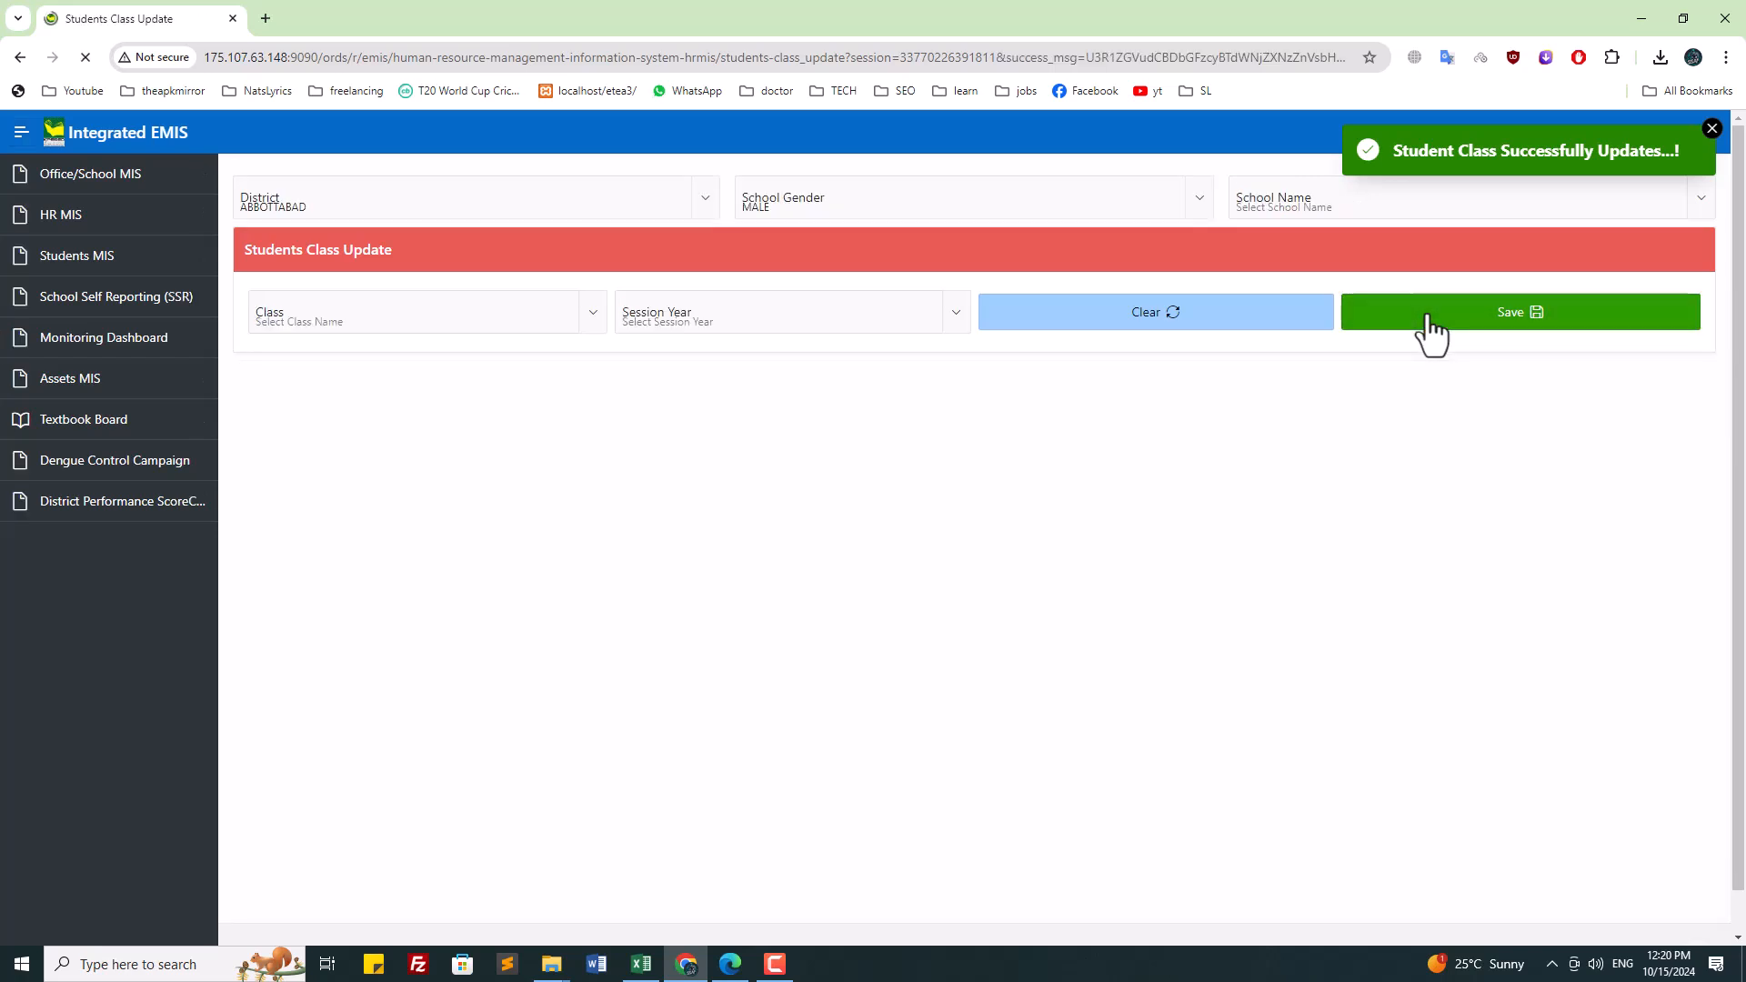
Step: Search 'tha' and select school GPS THATH KARAM SHAH
left_click(428, 309)
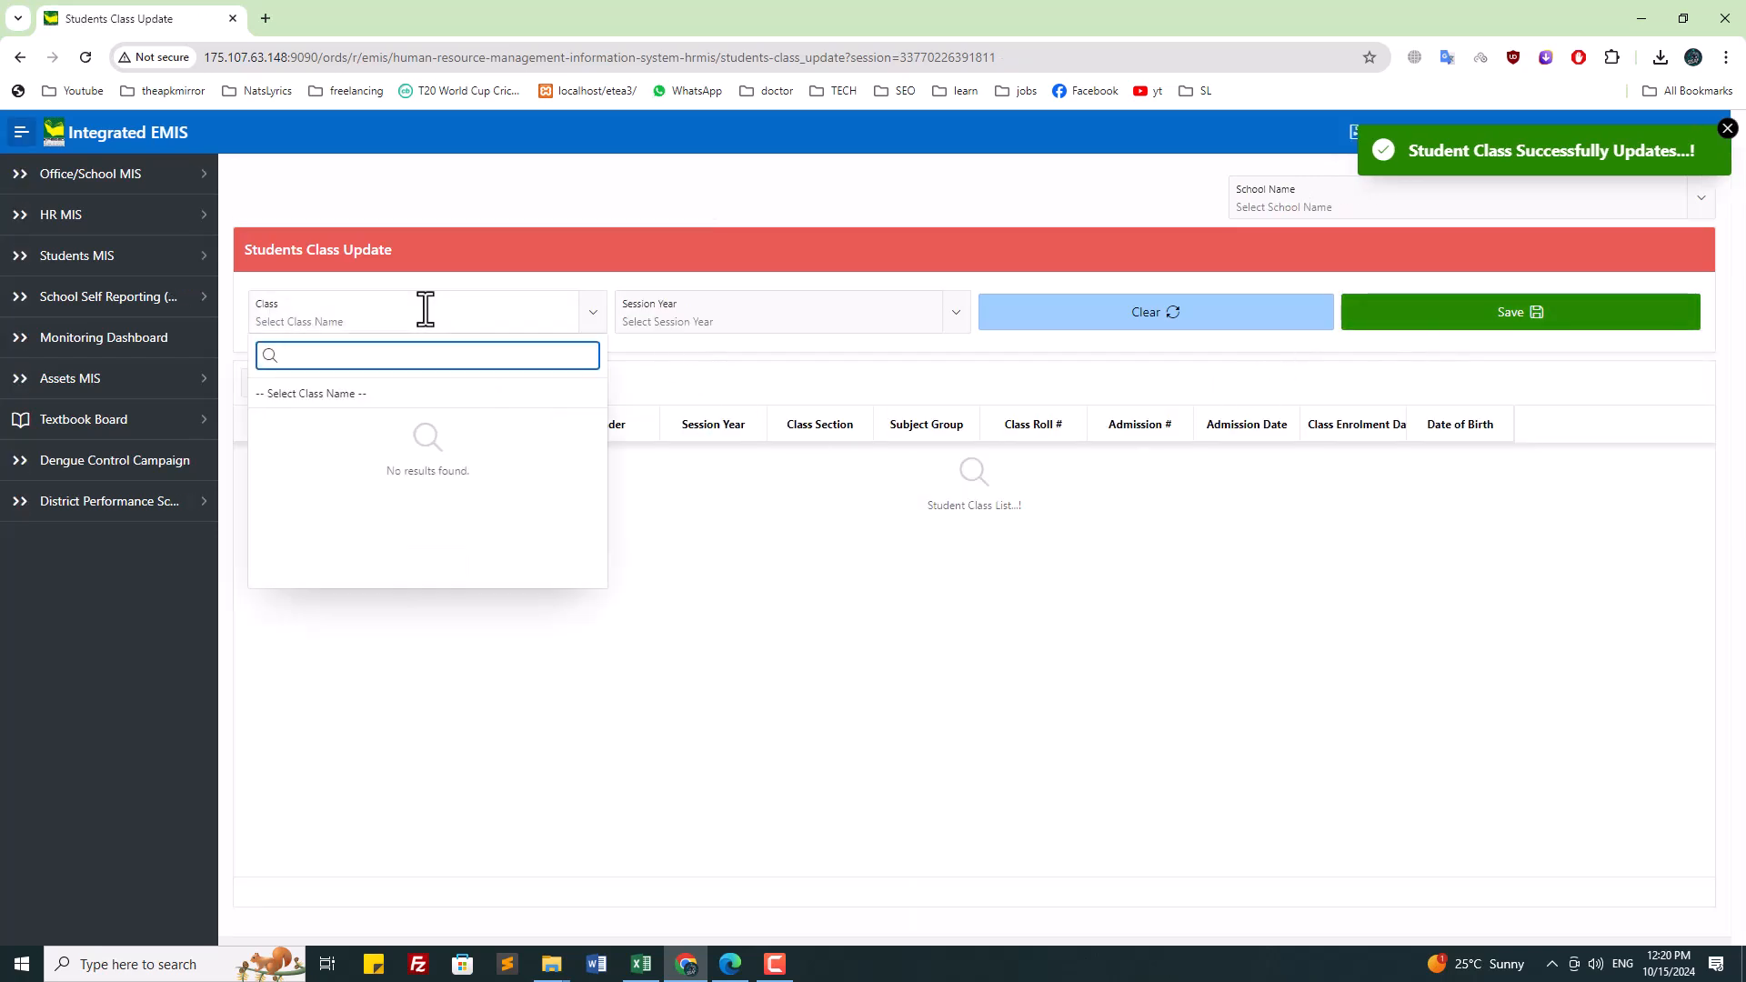
left_click(1282, 197)
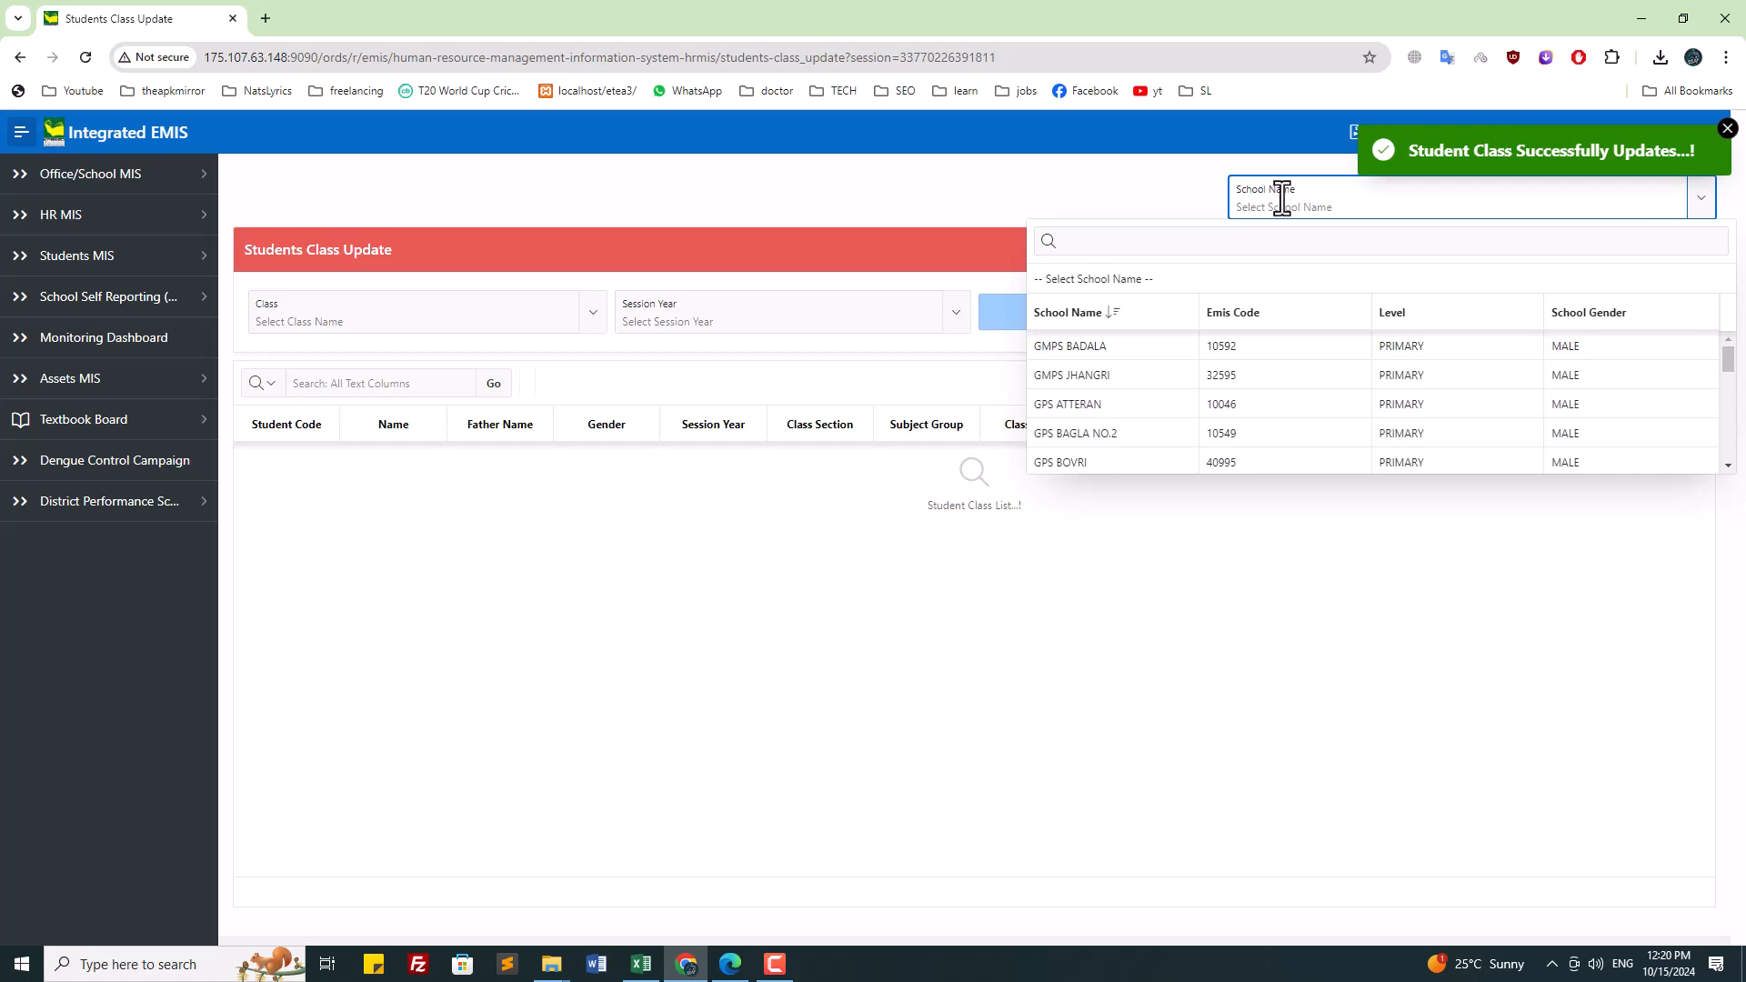
left_click(1281, 197)
left_click(1282, 198)
type("tha")
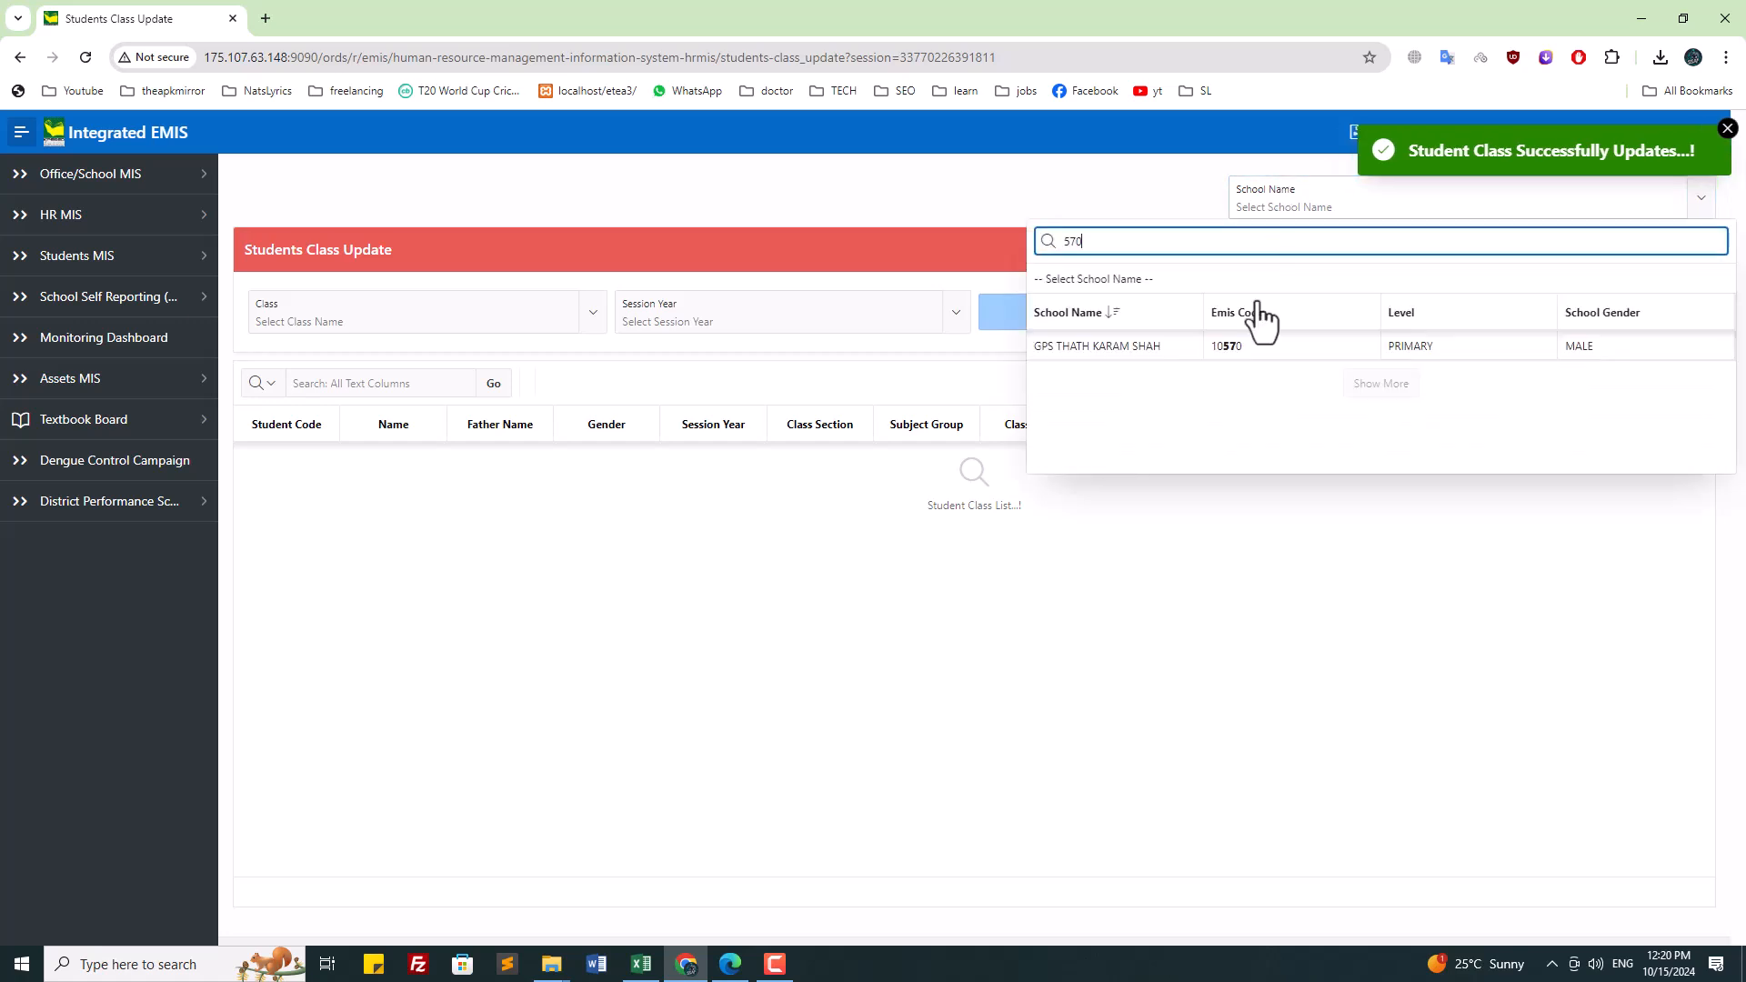
left_click(1236, 346)
Step: Review class THREE students for sessions 2021-22, 2023-24 and 2024-25
left_click(327, 320)
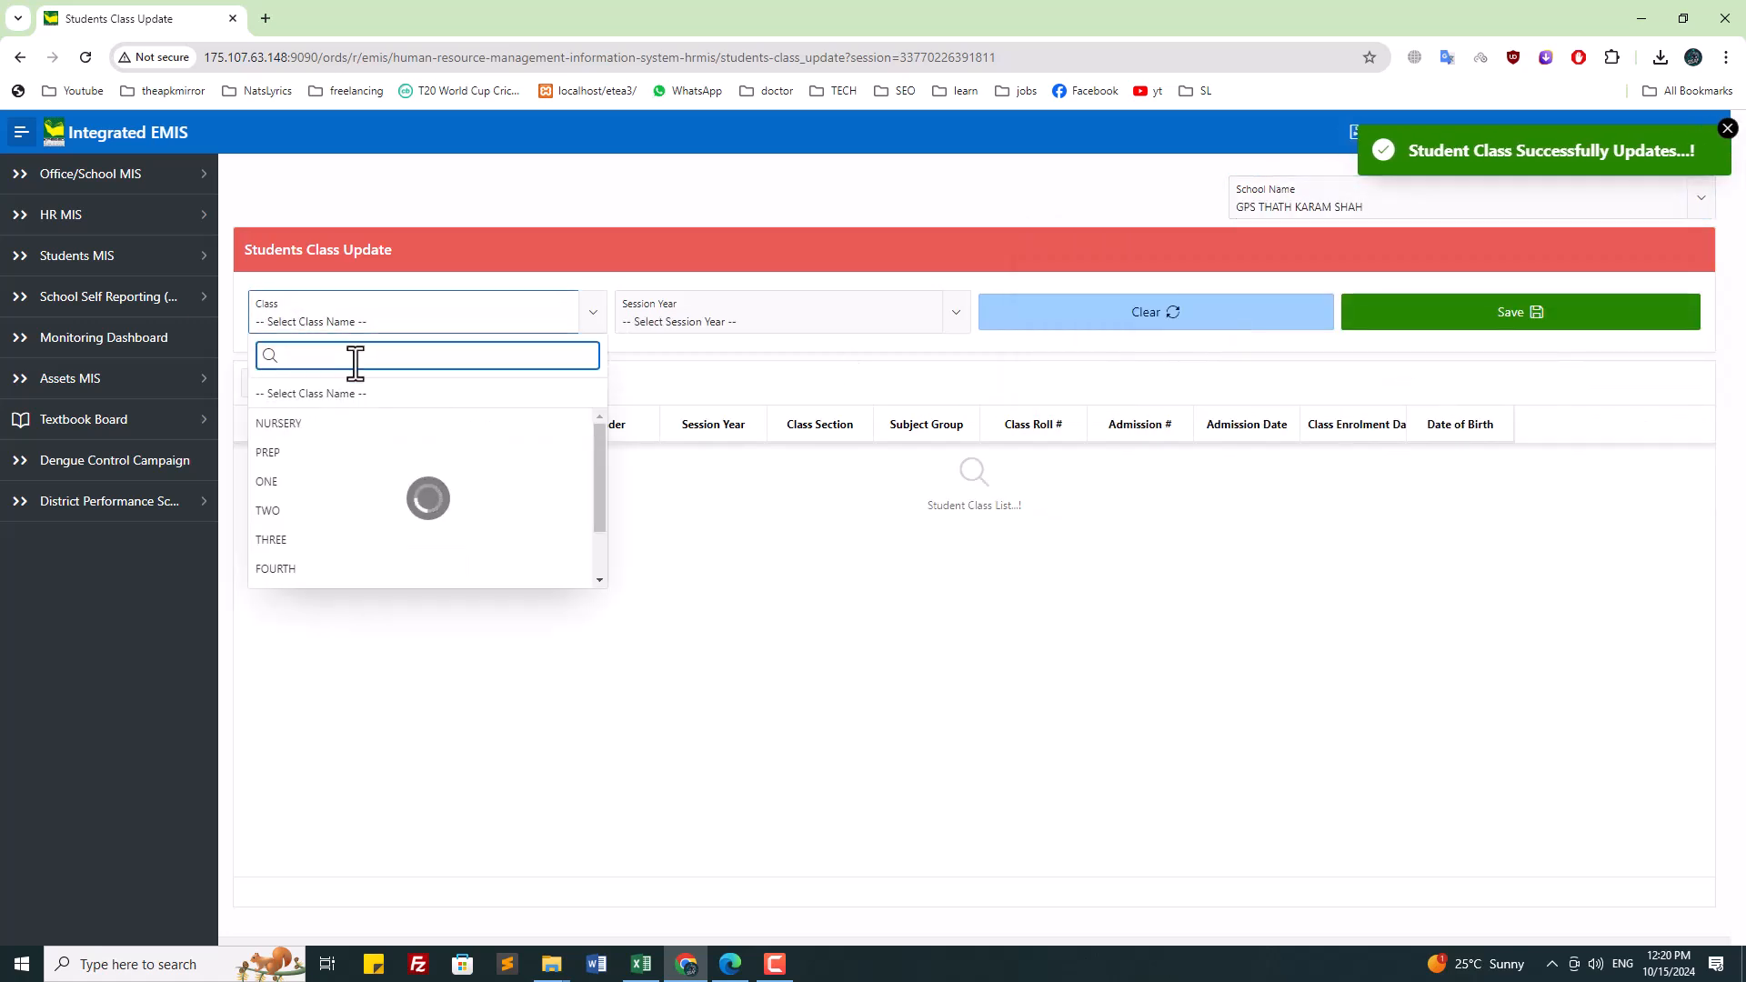
left_click(336, 546)
left_click(772, 300)
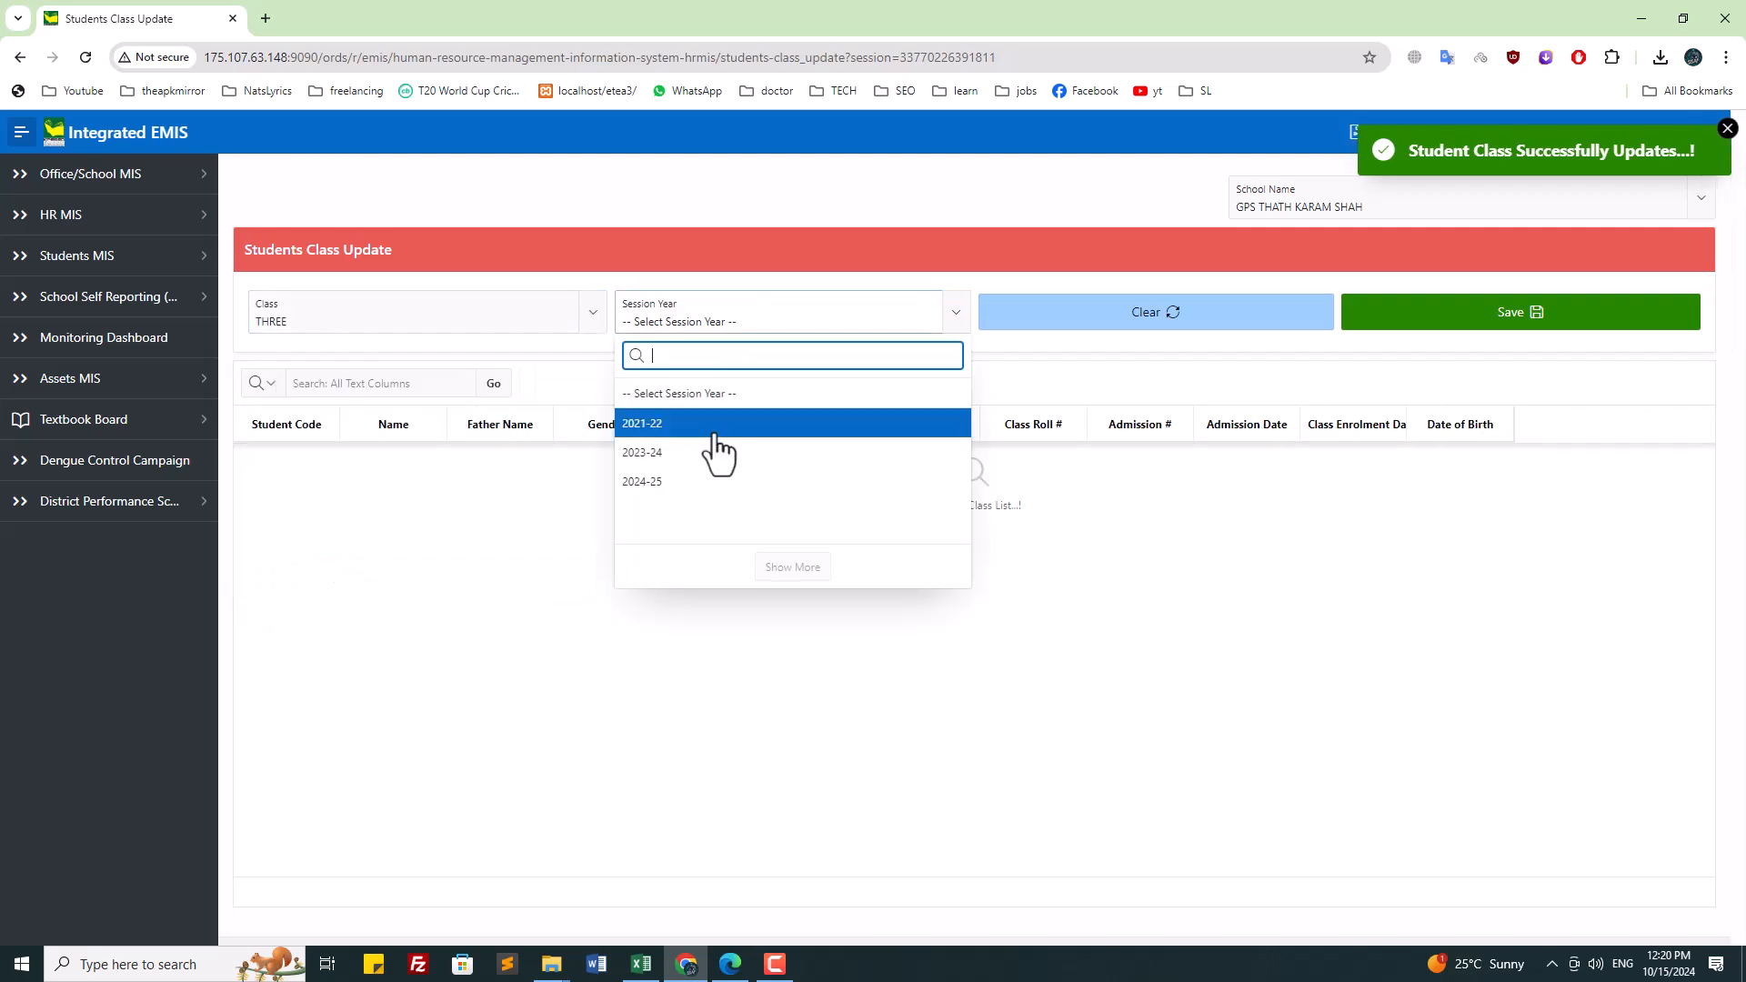
left_click(713, 428)
left_click(695, 320)
left_click(694, 452)
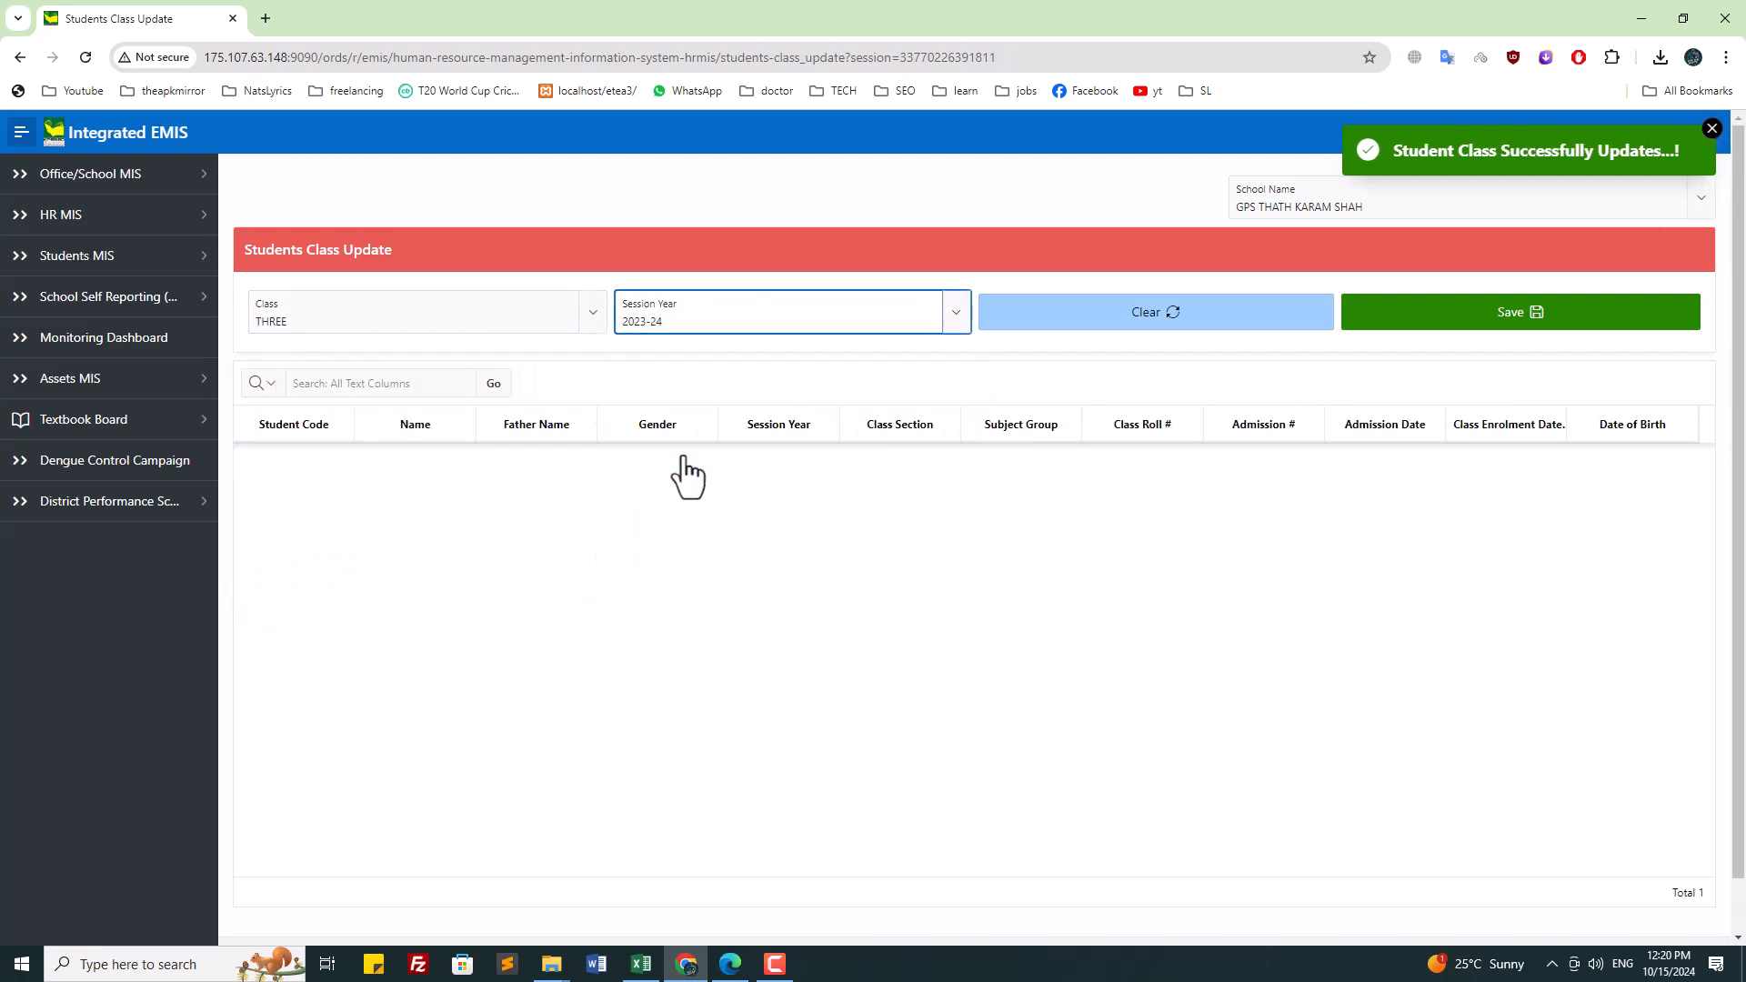
left_click(696, 321)
left_click(697, 487)
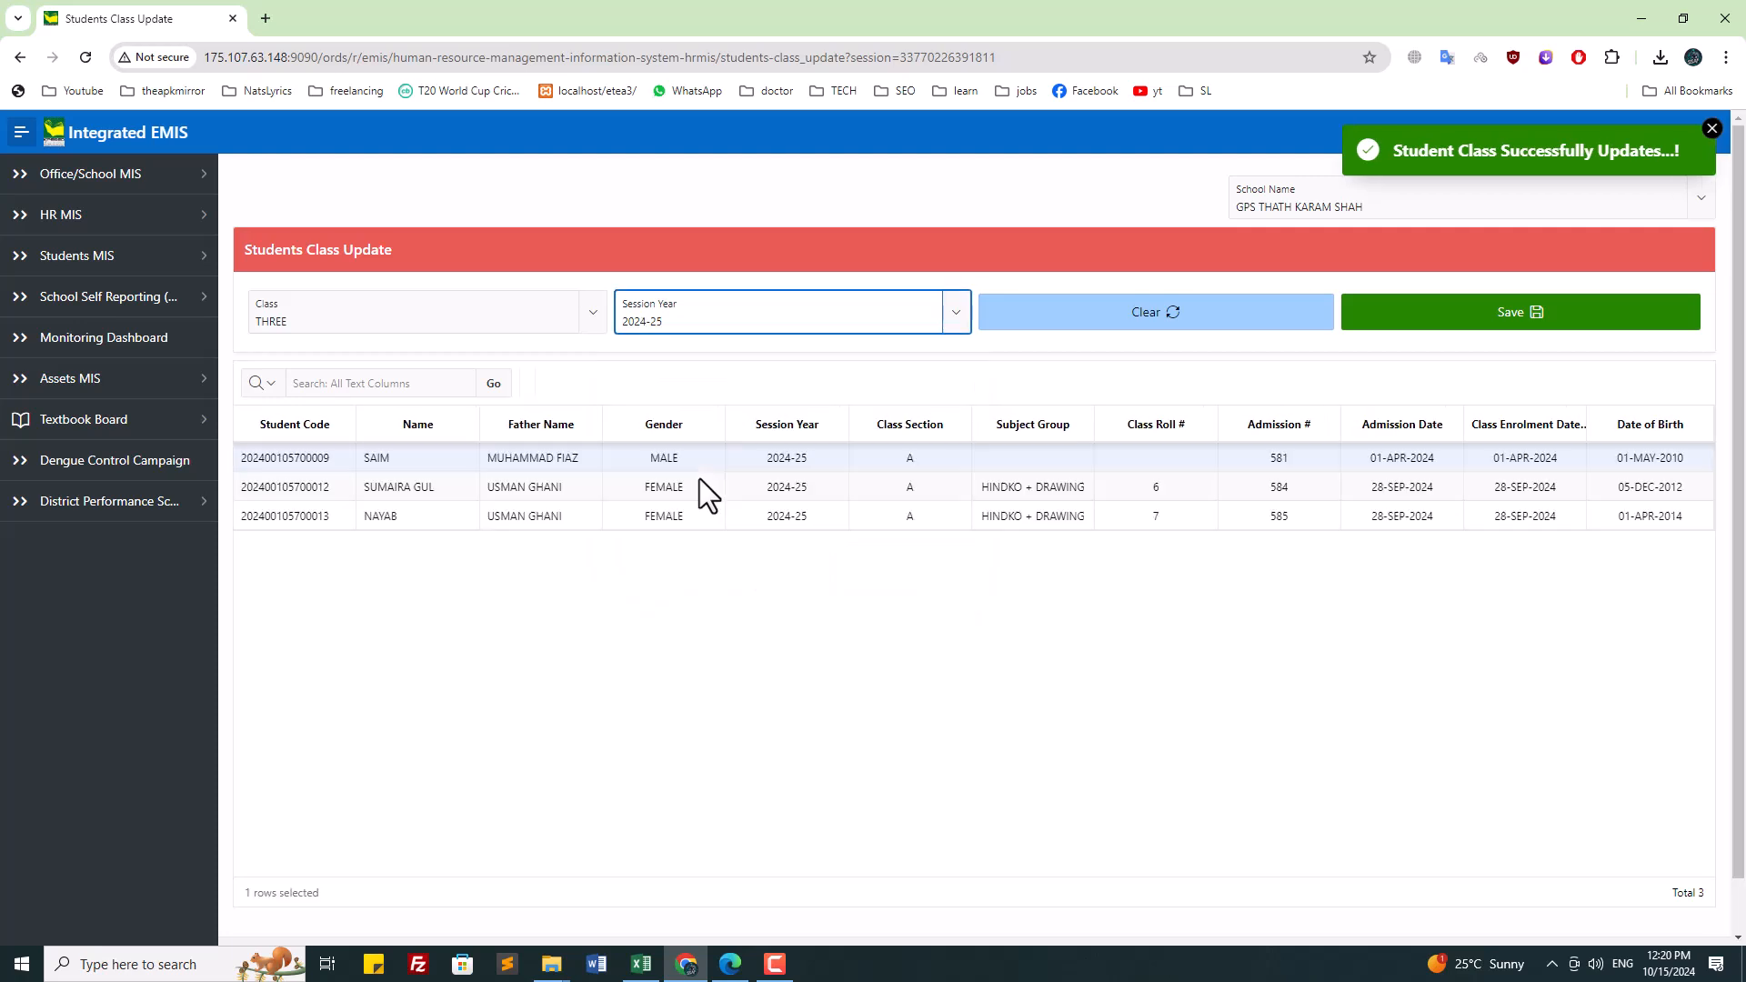
Step: Review class FOURTH students for 2021-22 and 2023-24, ending on 2024-25
left_click(391, 323)
scroll(340, 532, "down", 2)
left_click(335, 512)
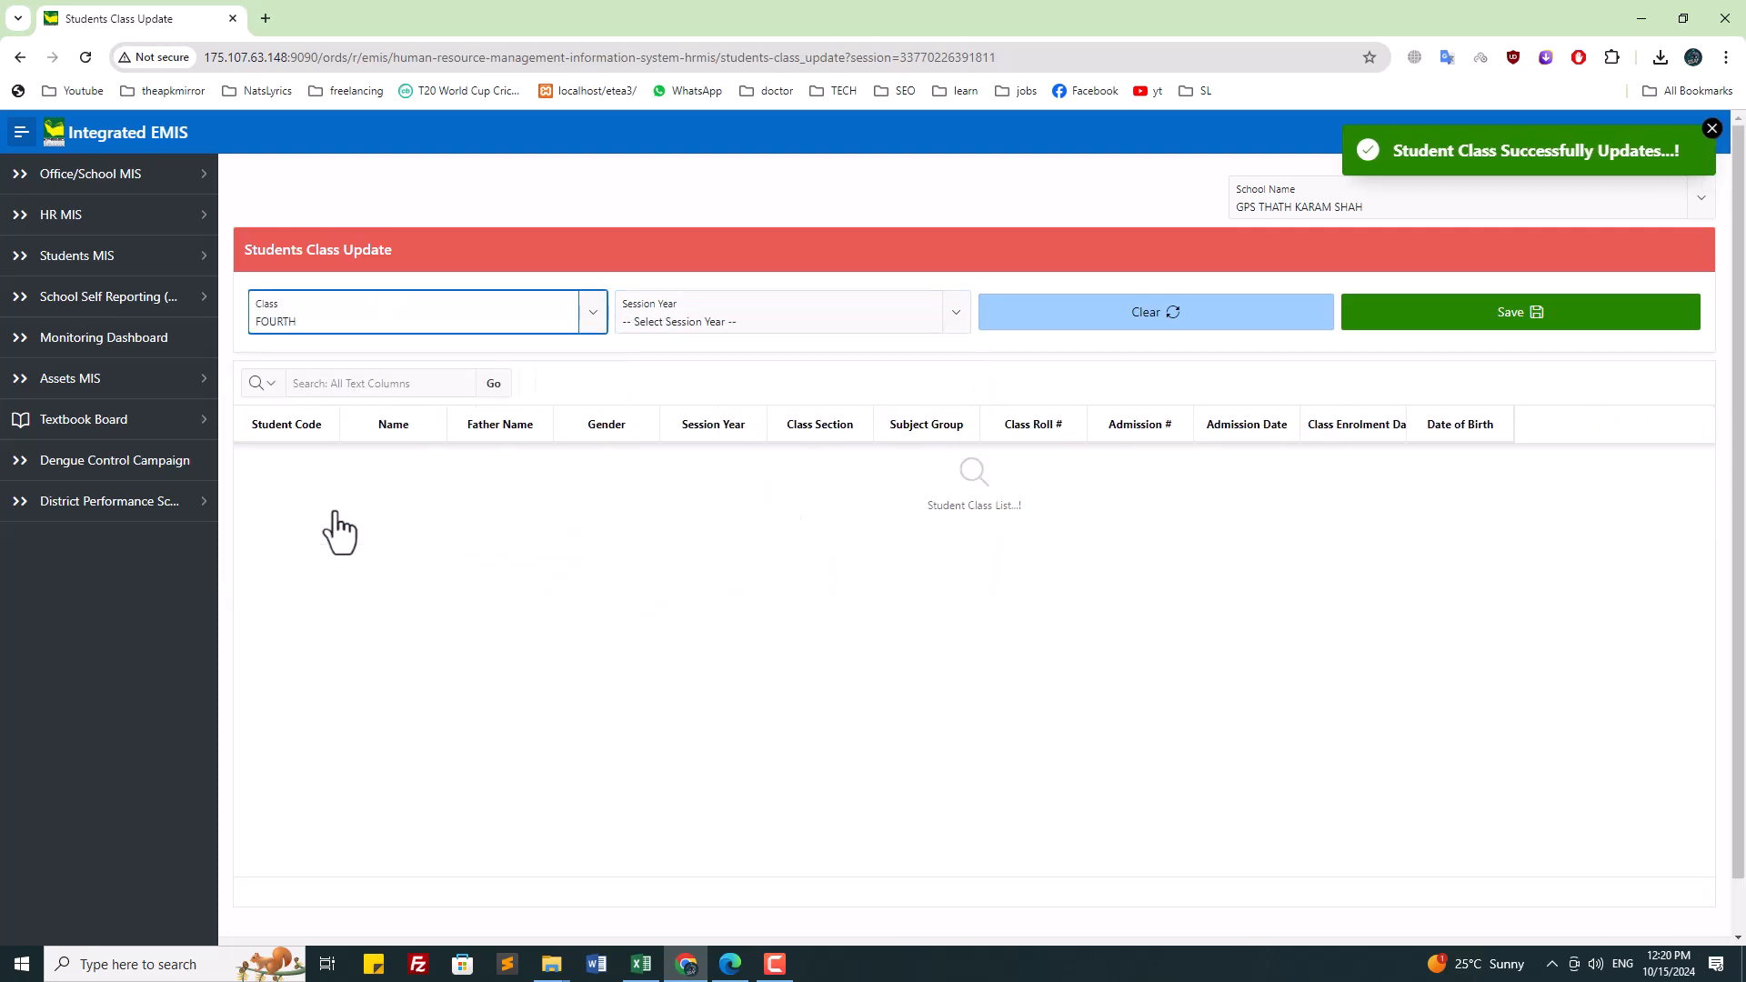
left_click(667, 323)
left_click(672, 422)
left_click(762, 318)
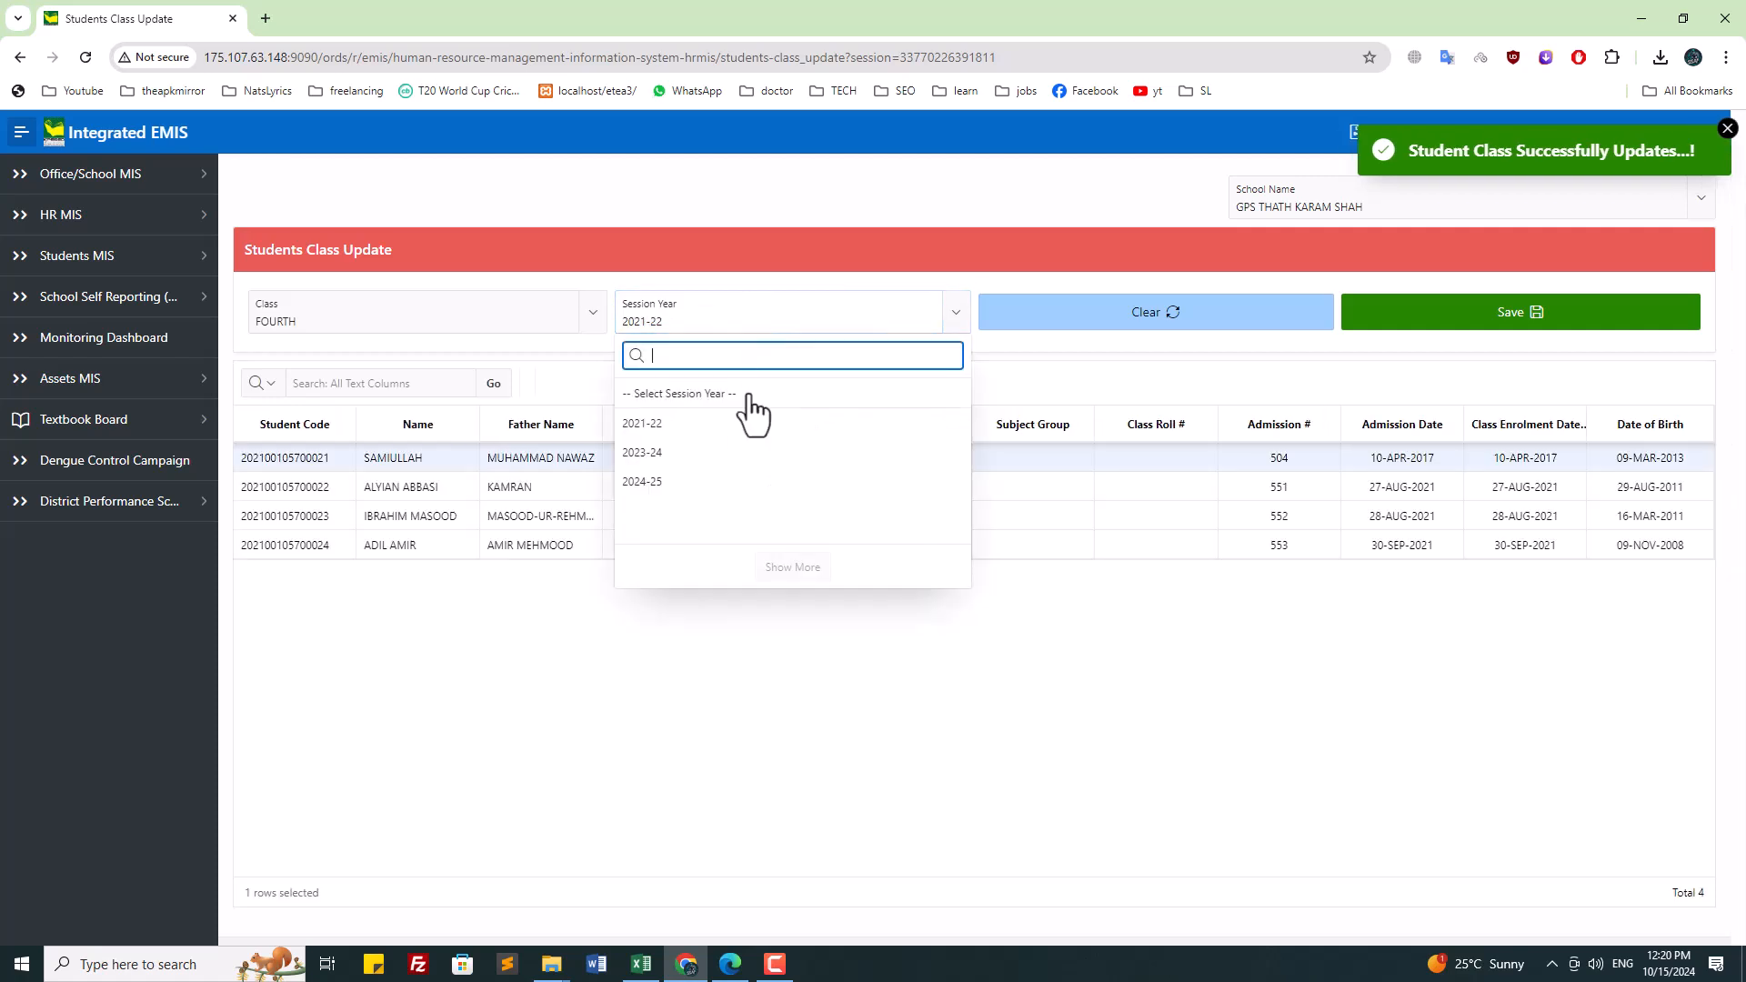
left_click(721, 452)
left_click(736, 320)
left_click(706, 483)
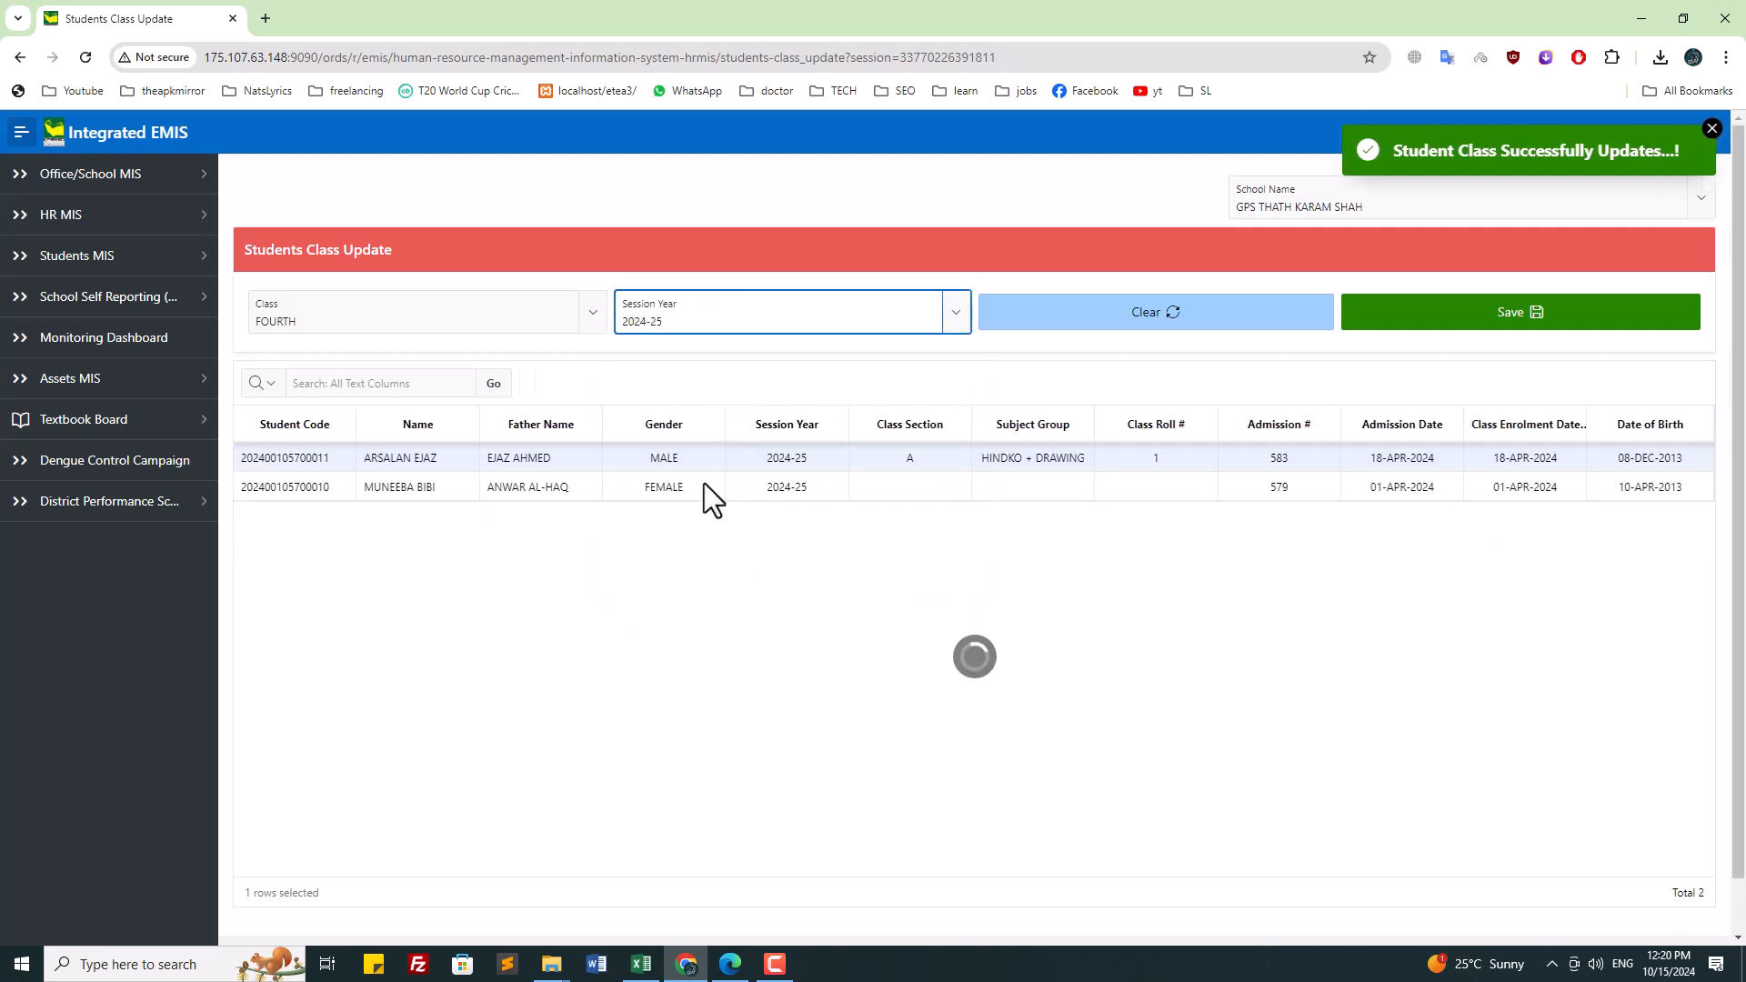
Step: Assign section A to the second class FOURTH student and save
left_click(905, 482)
left_click(905, 487)
left_click(920, 510)
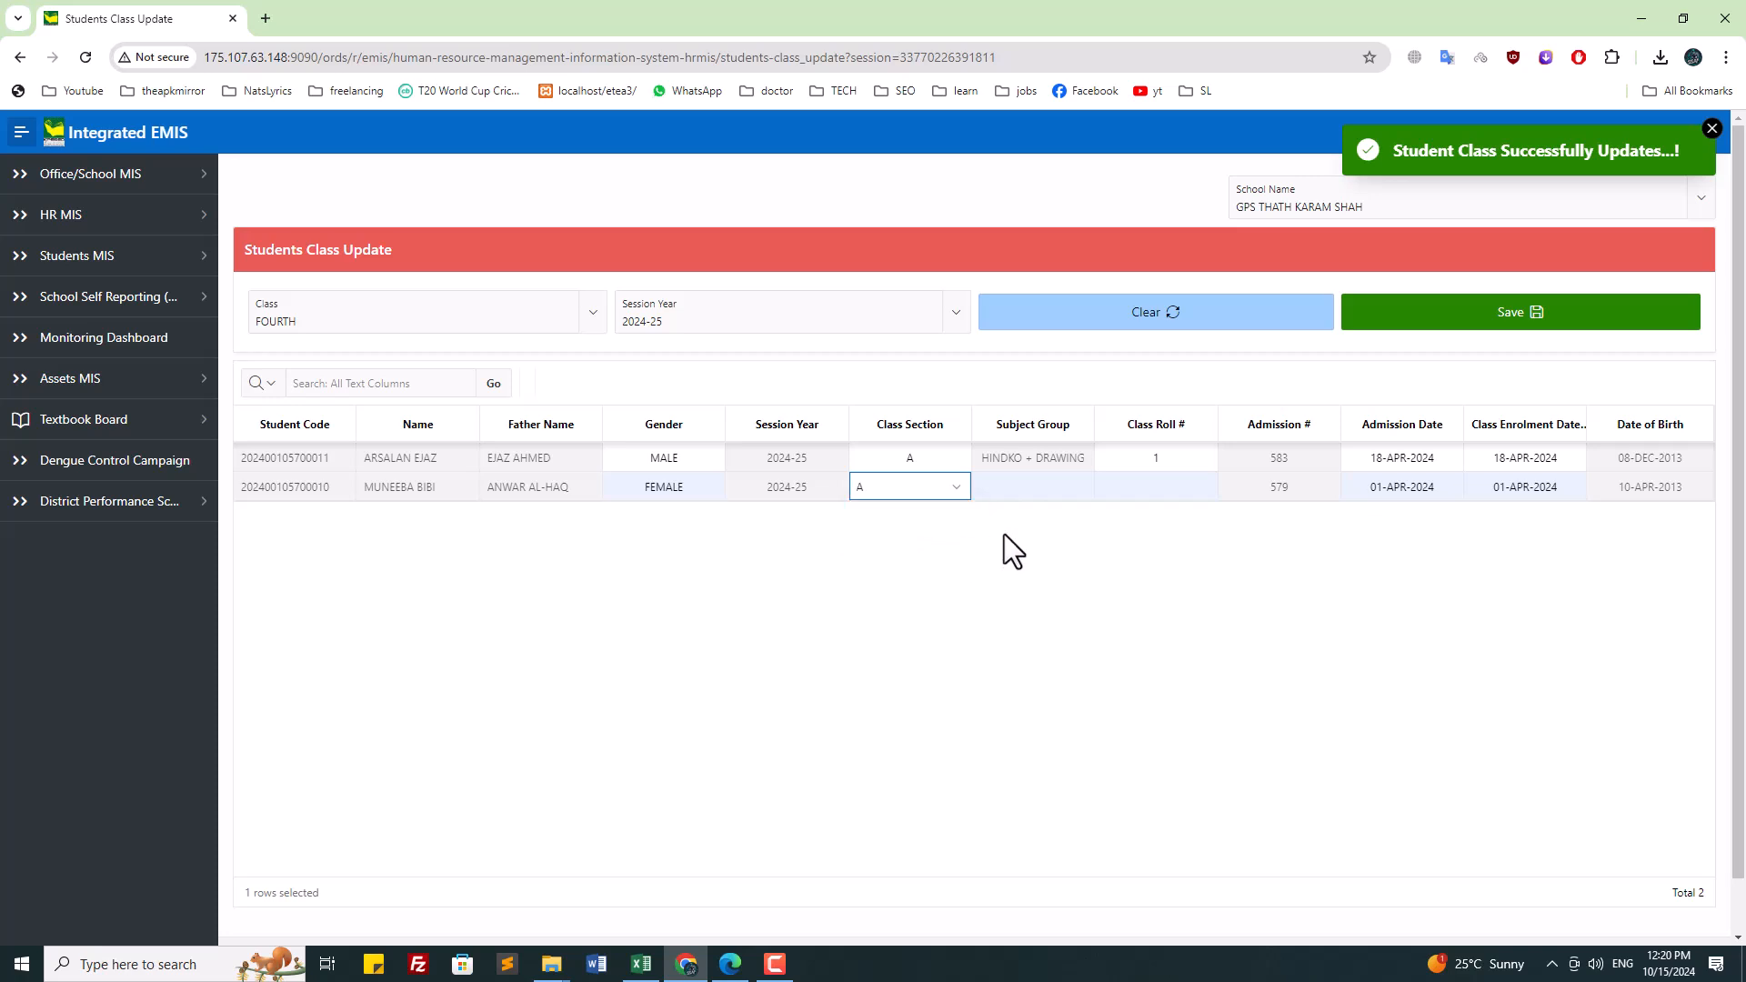
left_click(1510, 320)
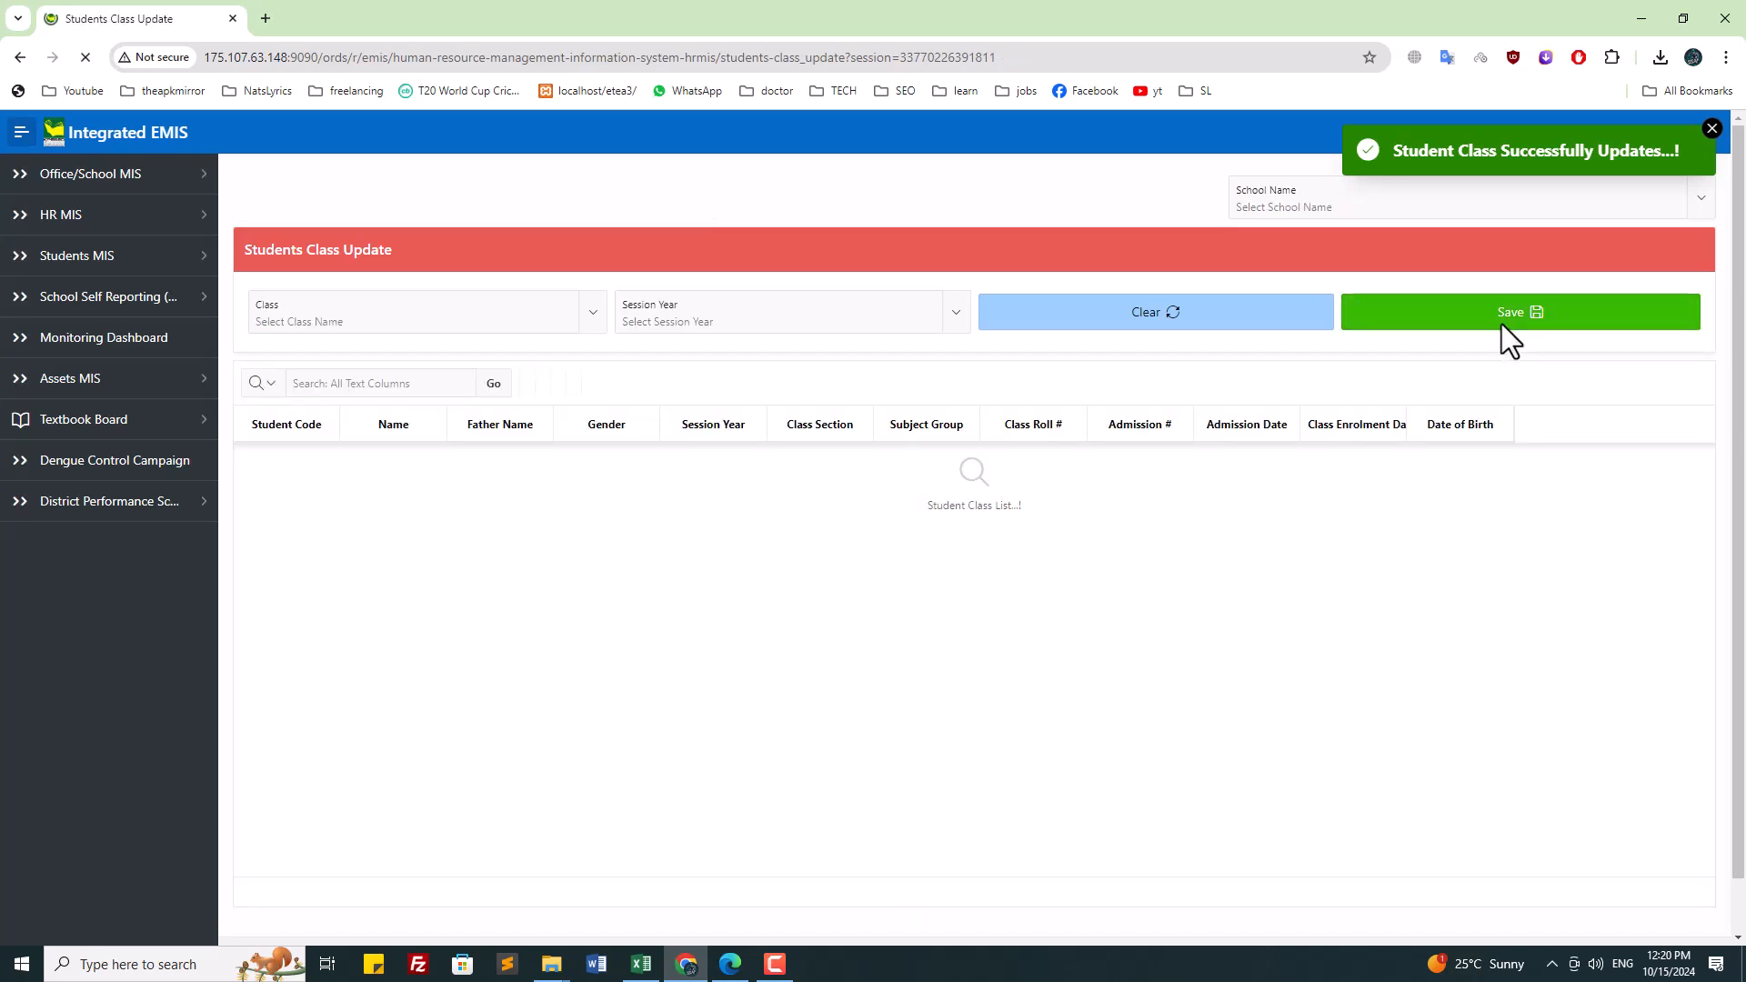
left_click(1291, 202)
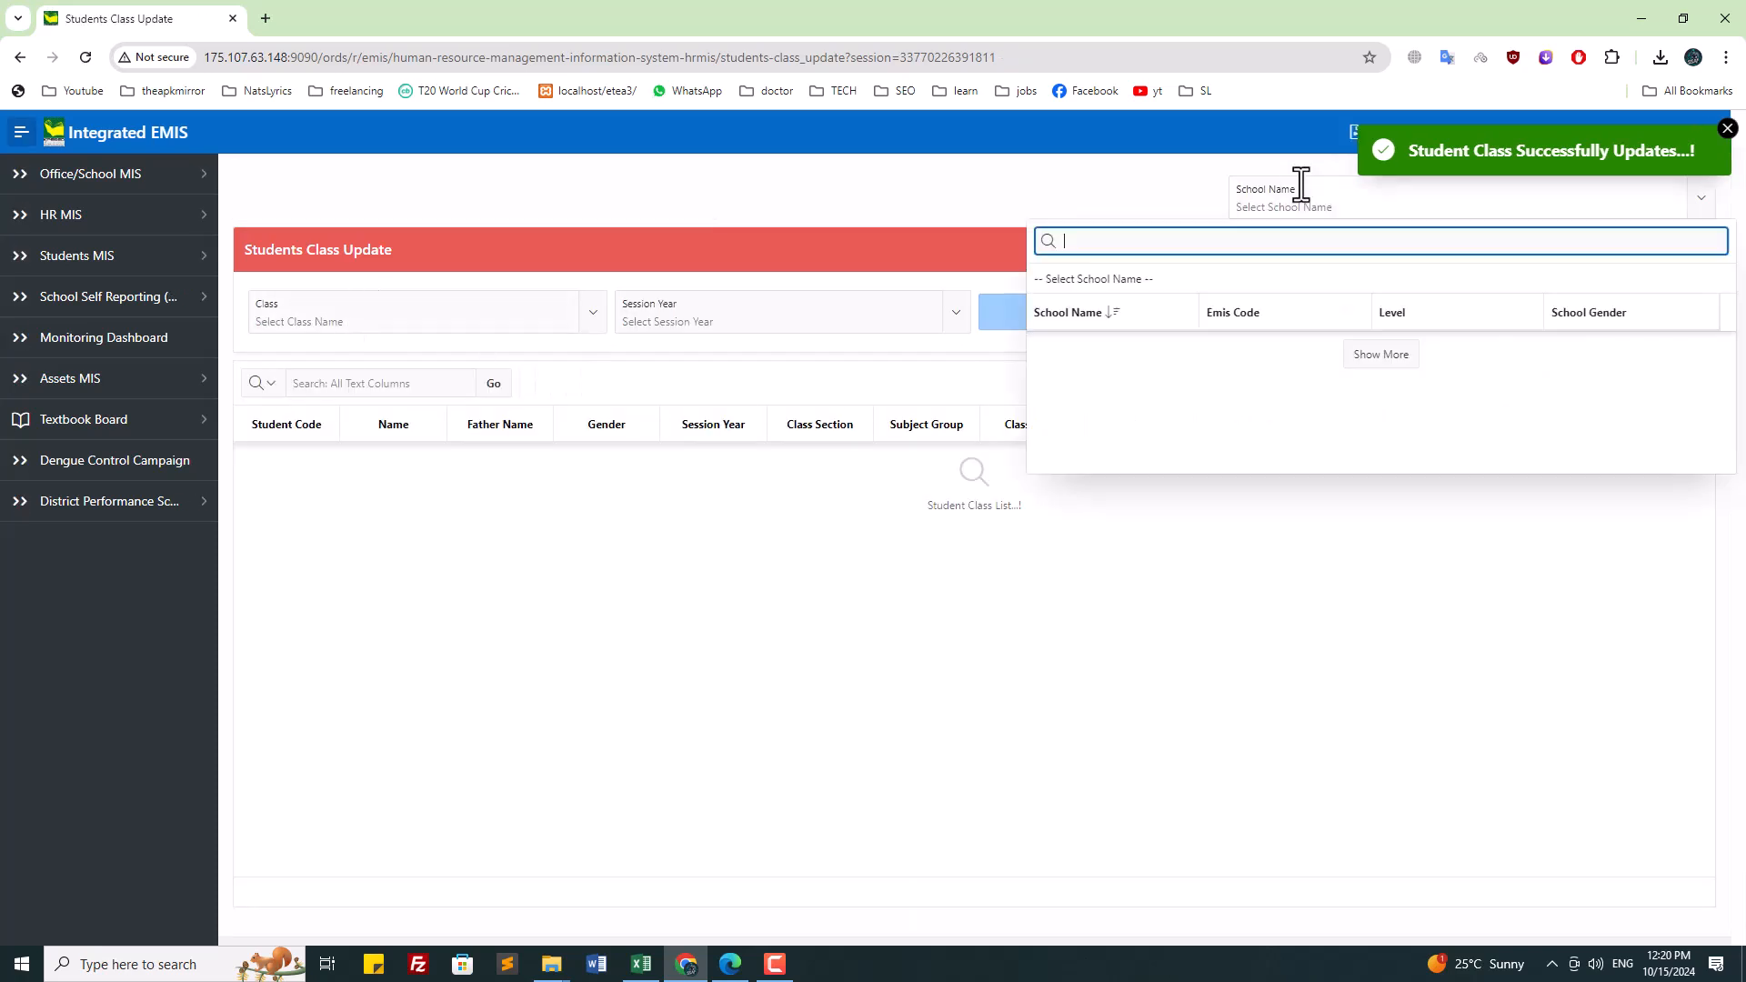
Step: Select GPS THATH KARAM SHAH via 'tha' and choose class FIFTH
type("tha")
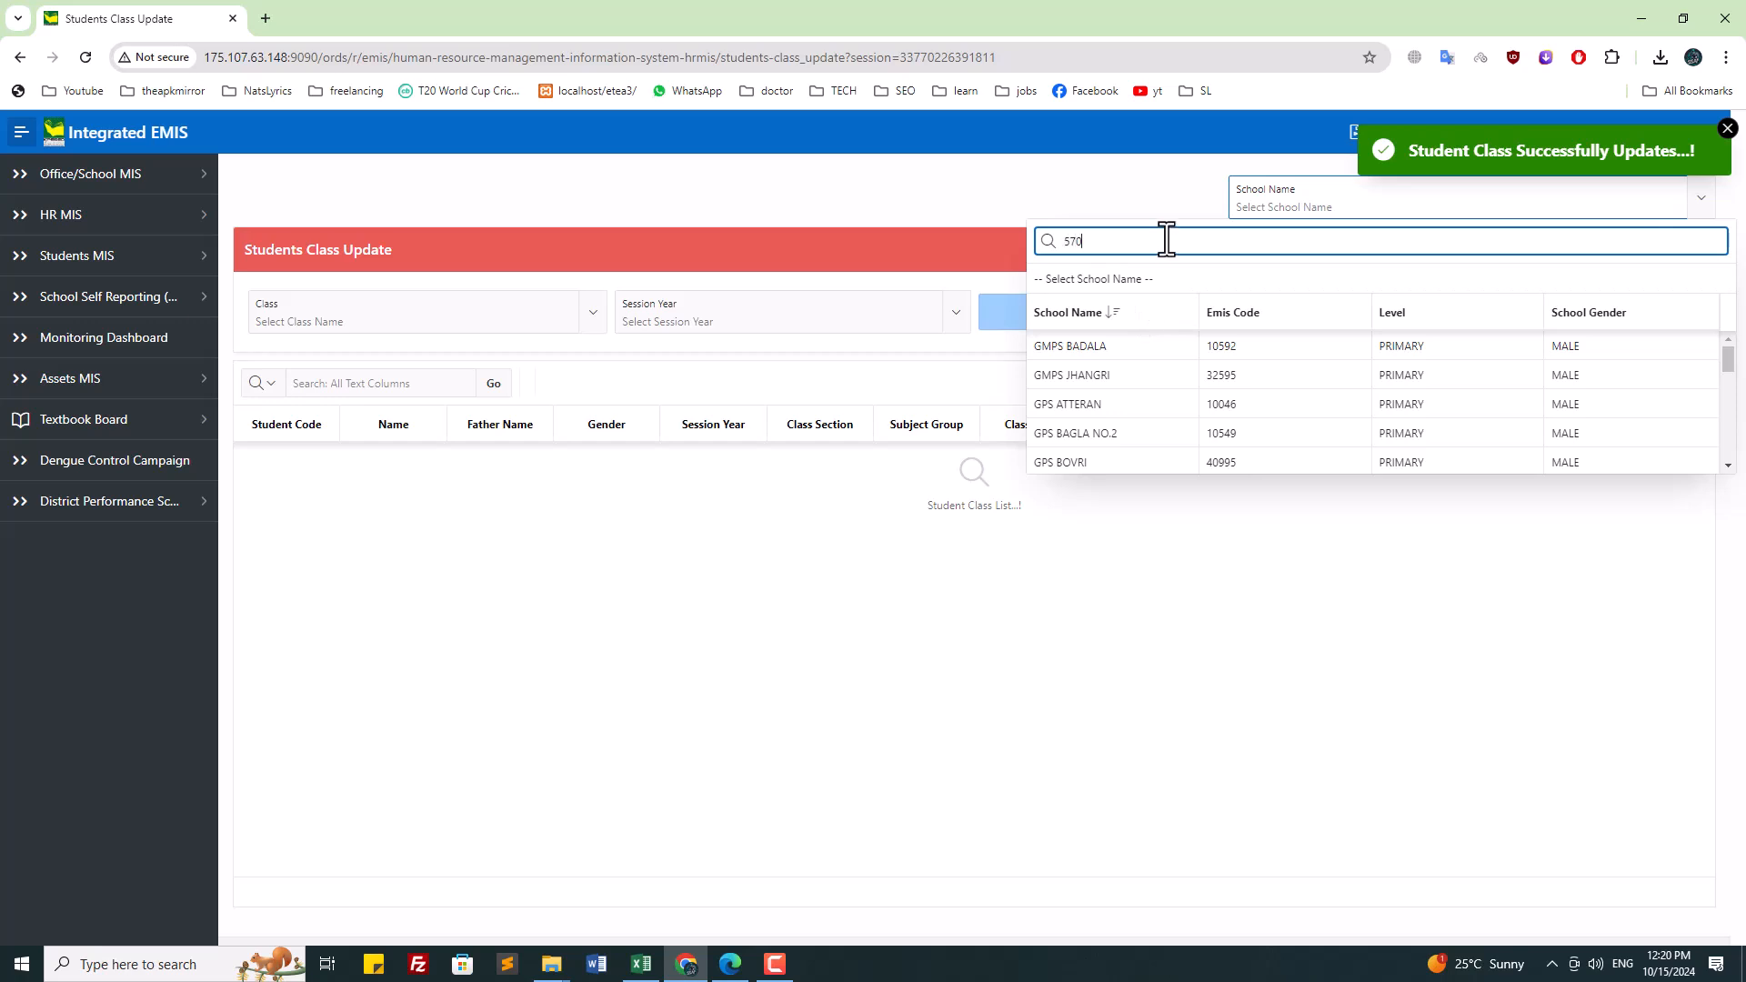
left_click(1146, 350)
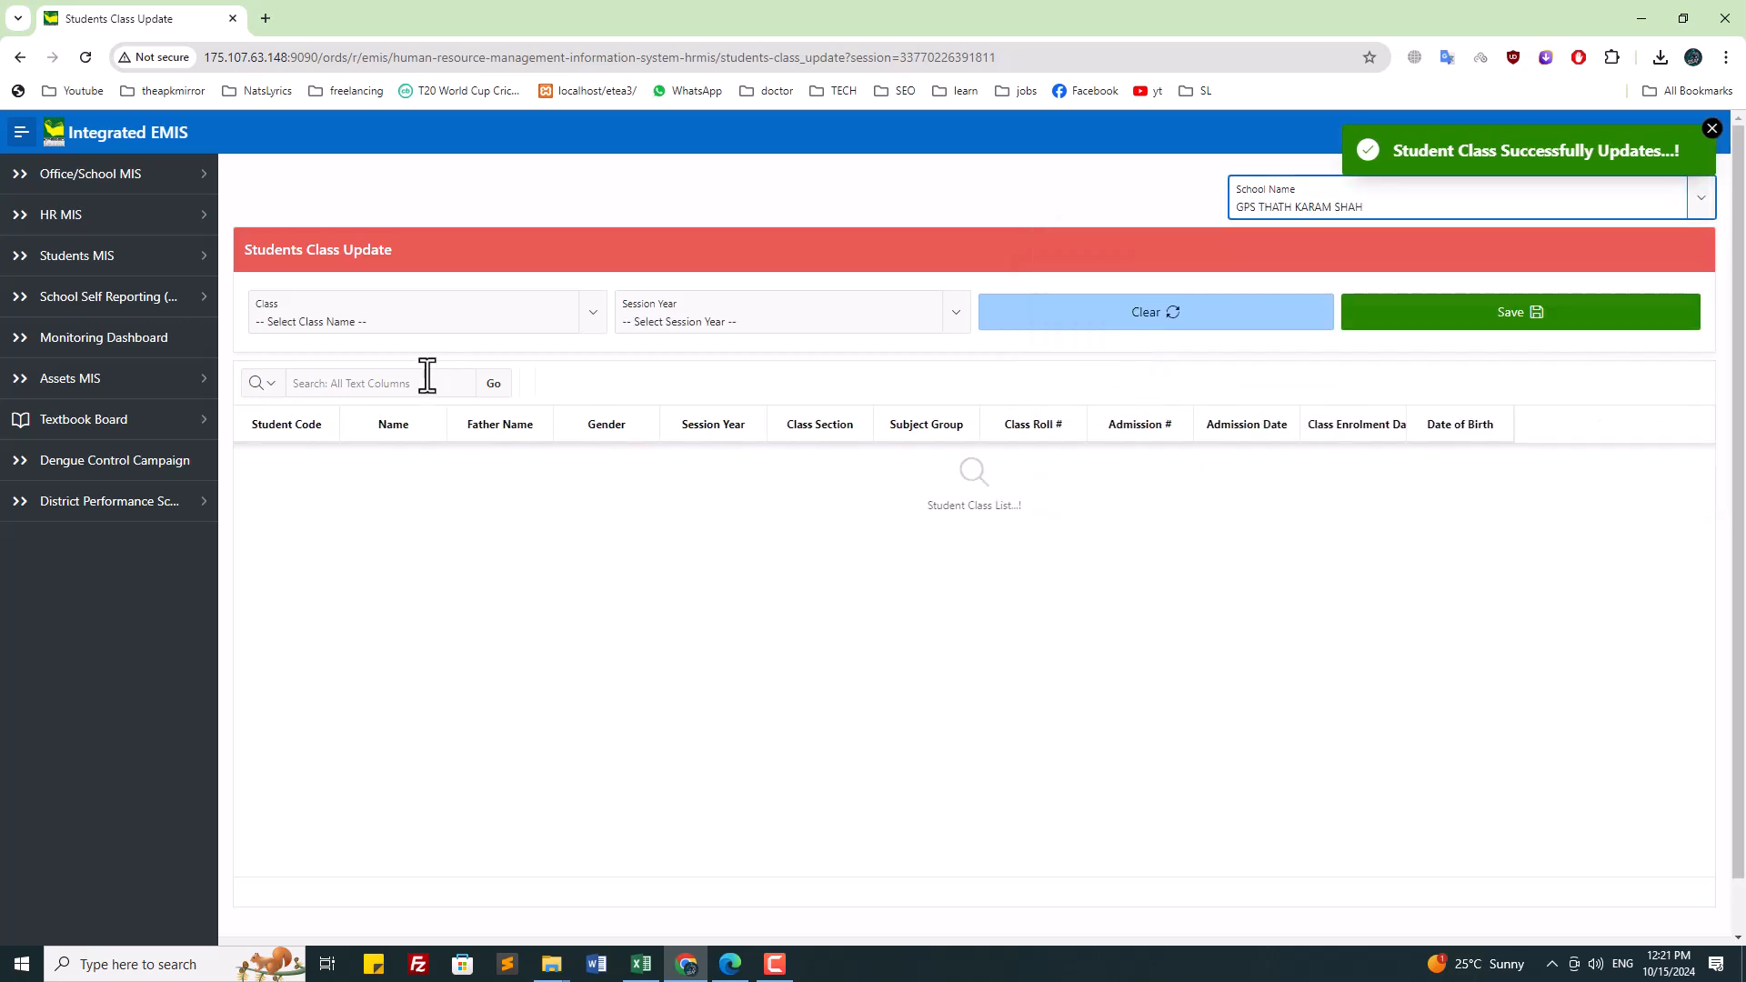
left_click(398, 321)
scroll(330, 525, "down", 1)
left_click(327, 529)
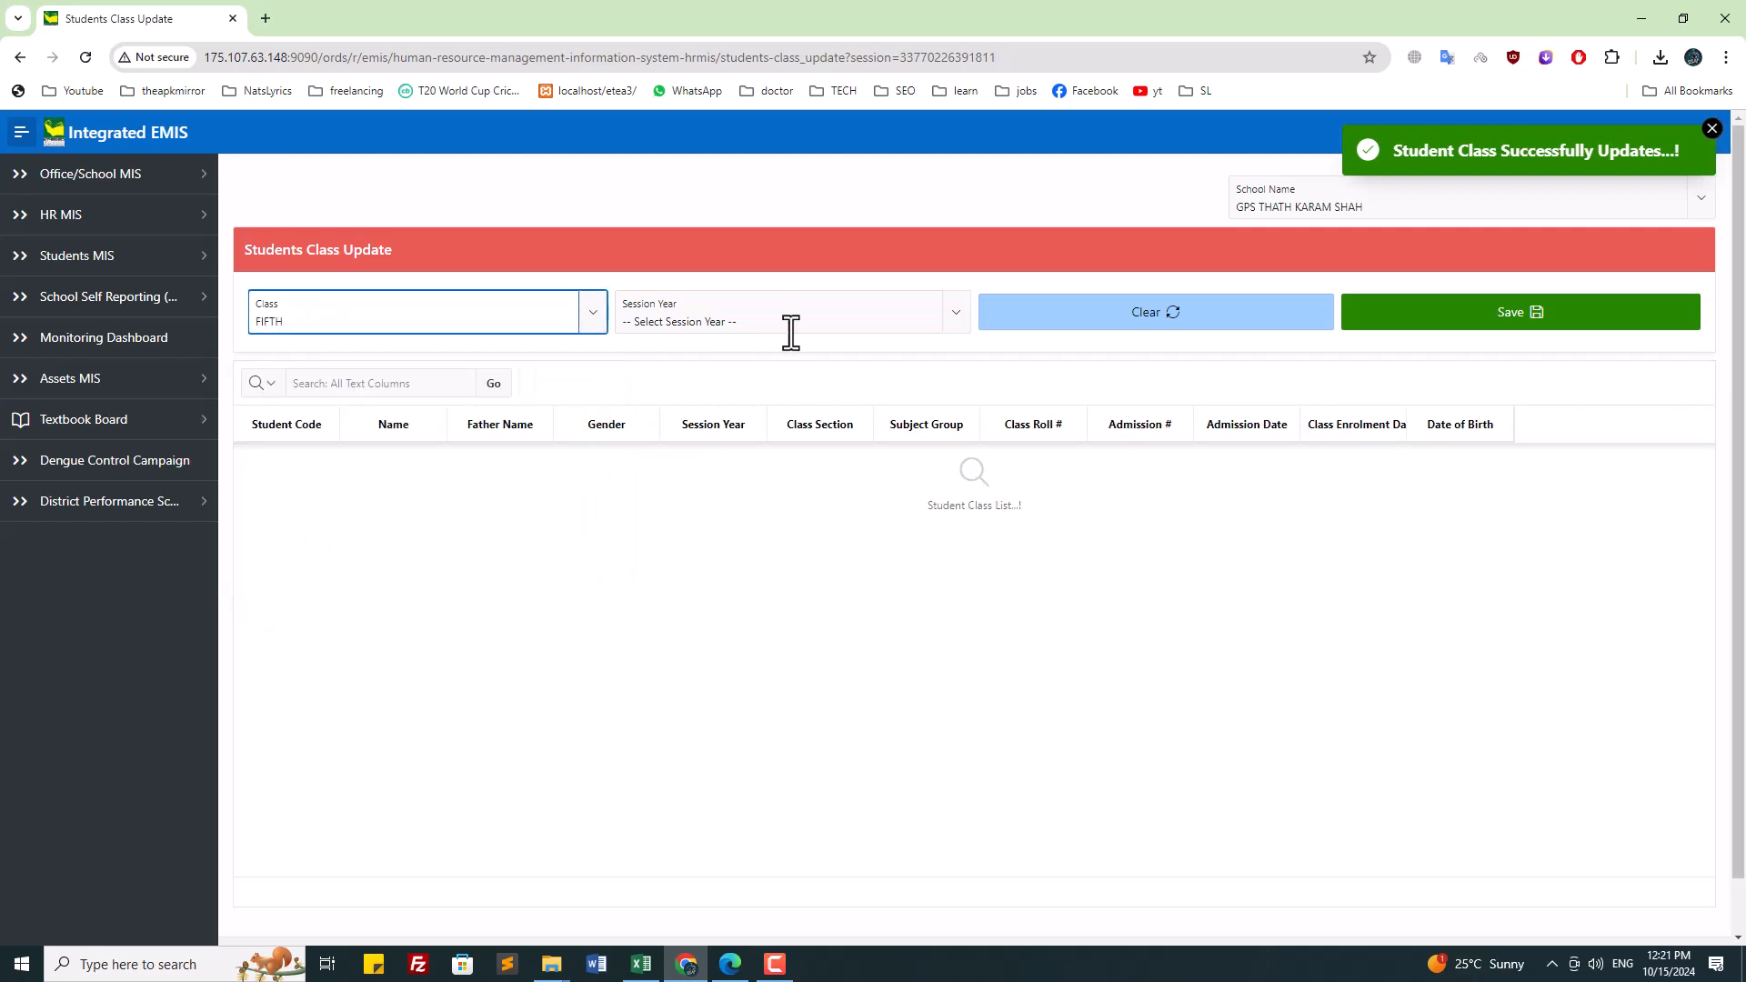
Step: Step class FIFTH through sessions 2021-22, 2022-23 and 2023-24 to 2024-25
left_click(779, 320)
left_click(718, 423)
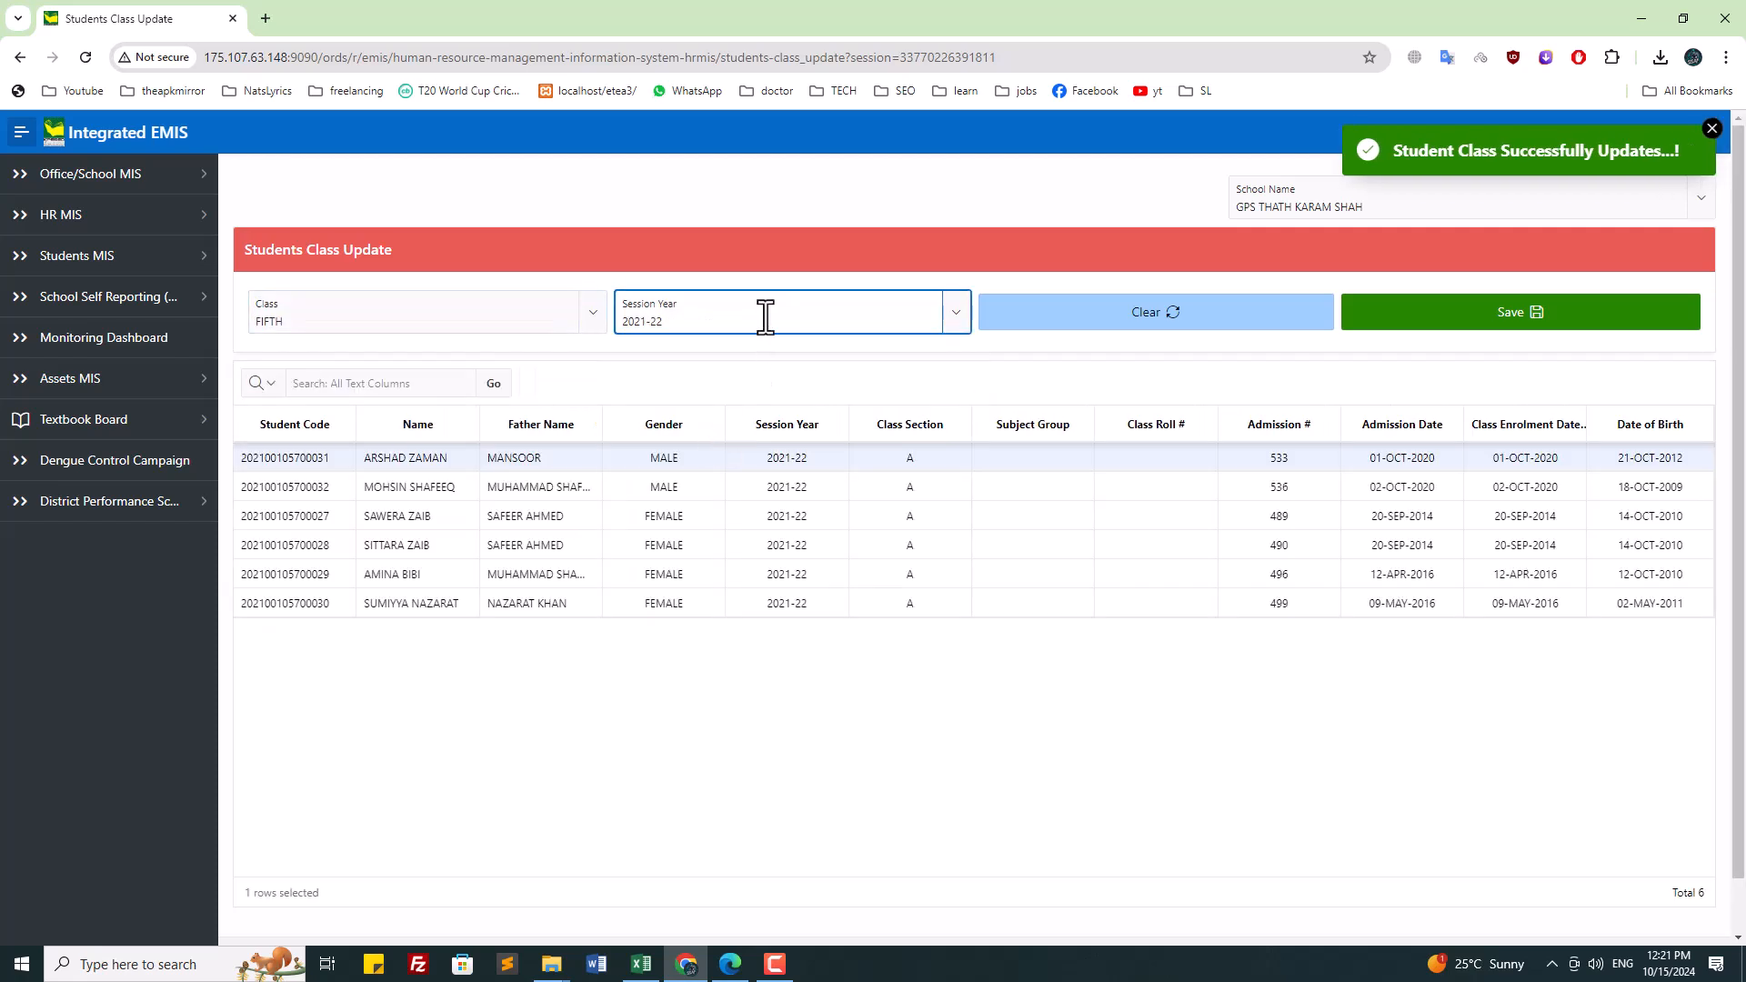
left_click(767, 319)
left_click(685, 454)
left_click(743, 317)
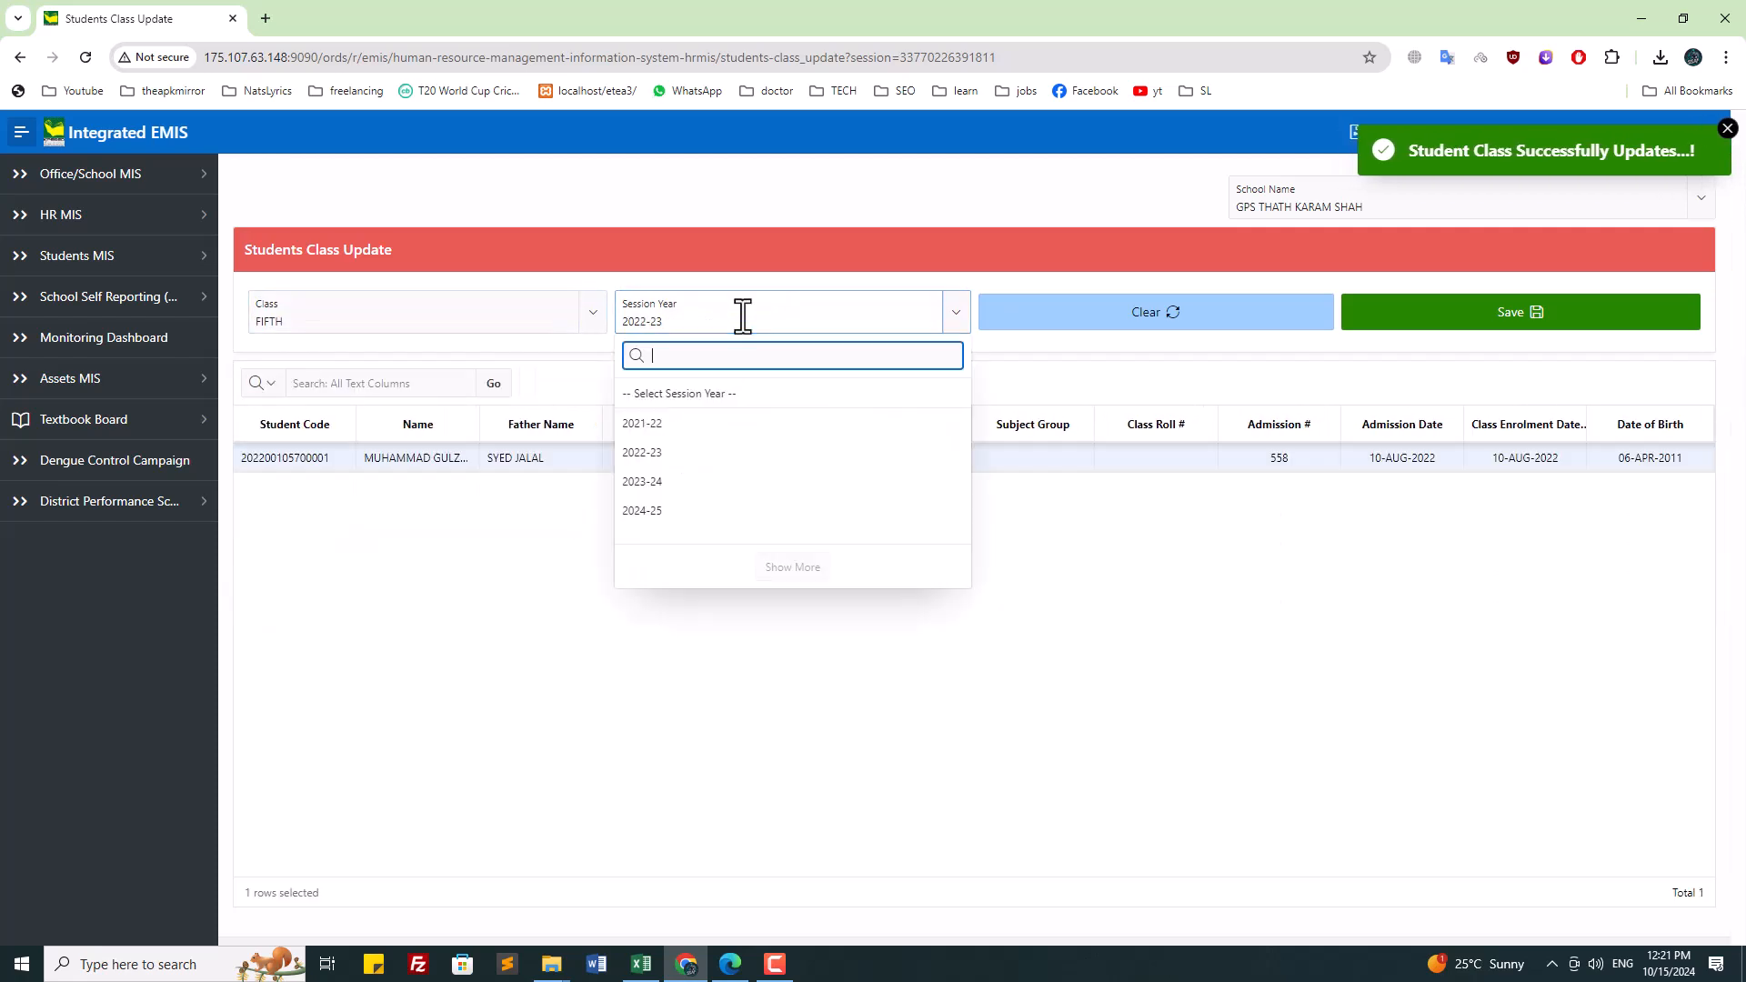
left_click(951, 591)
left_click(787, 320)
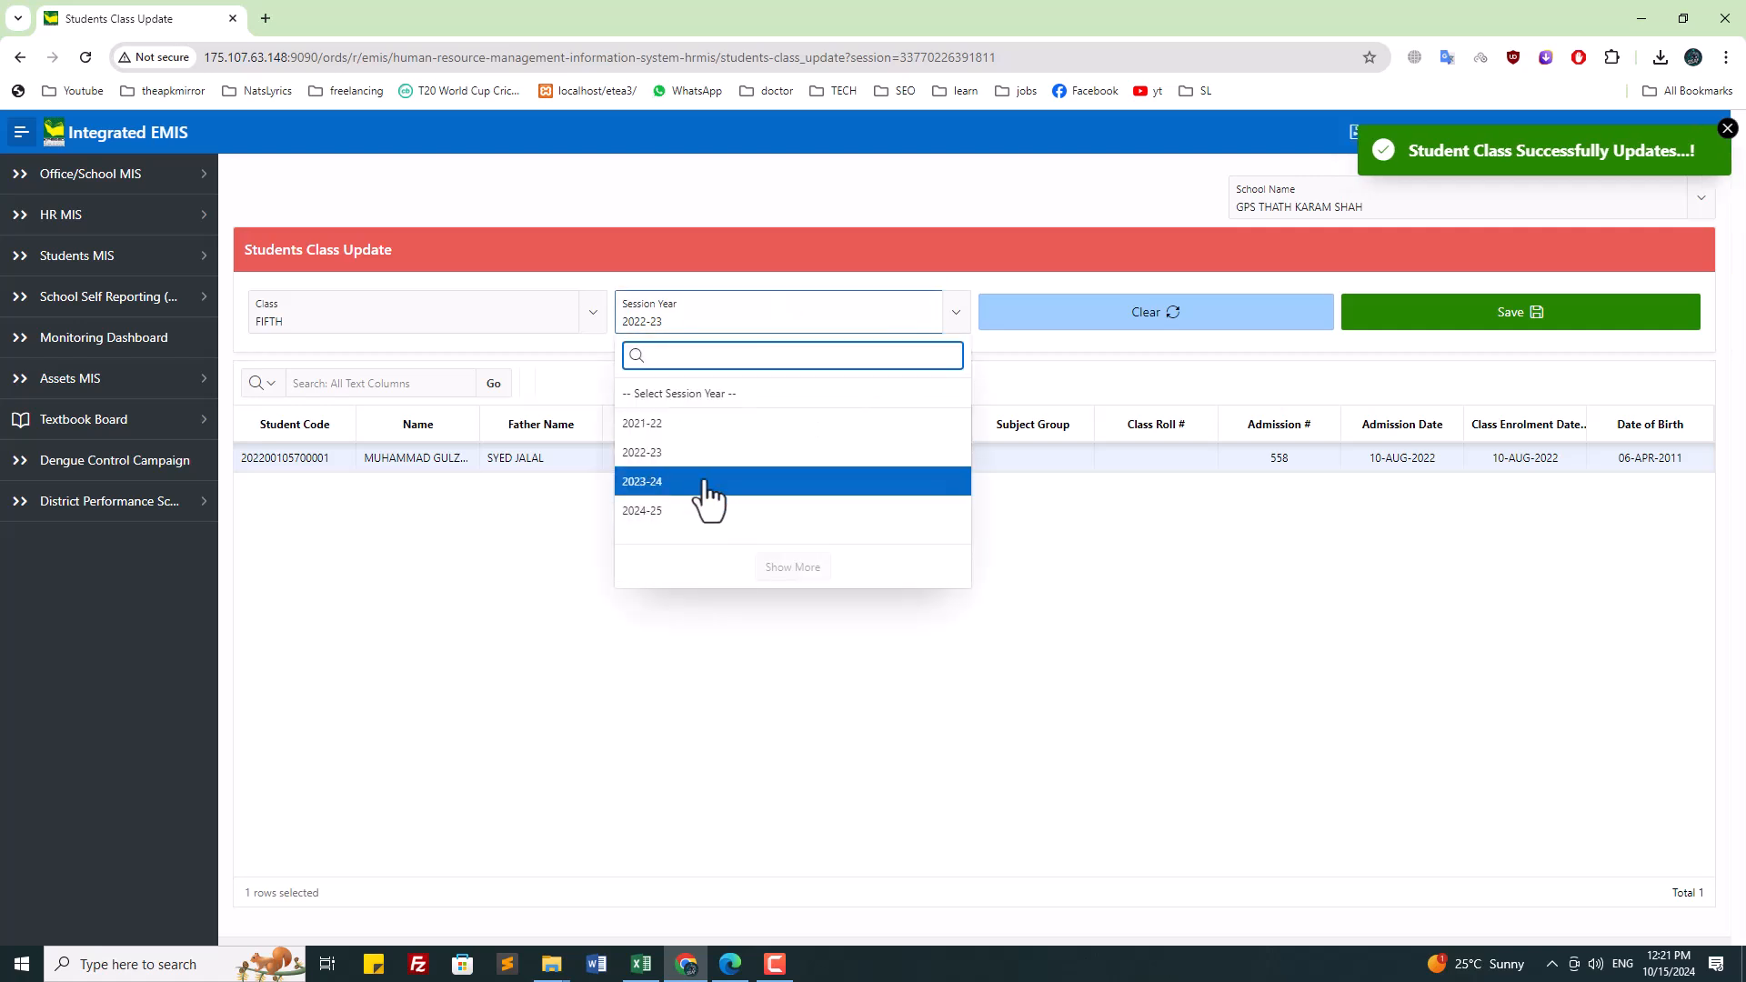
left_click(709, 482)
left_click(664, 310)
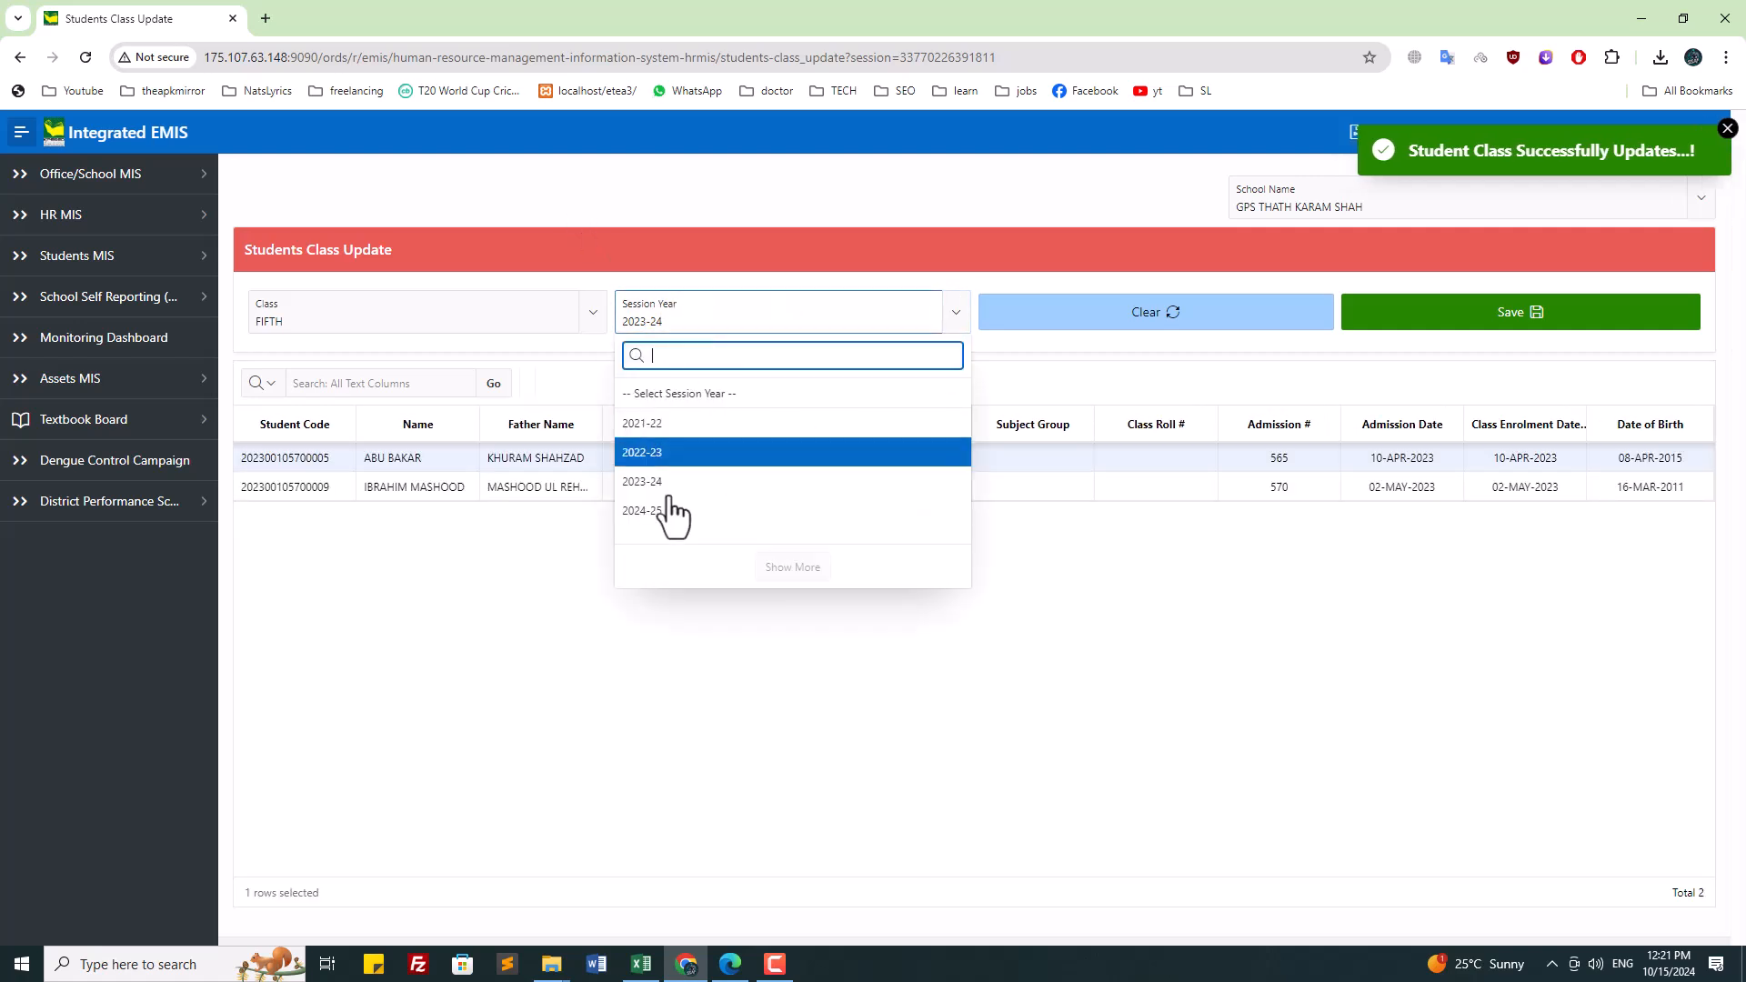
left_click(670, 510)
Step: Assign section A to the class FIFTH student and save
left_click(921, 462)
left_click(920, 462)
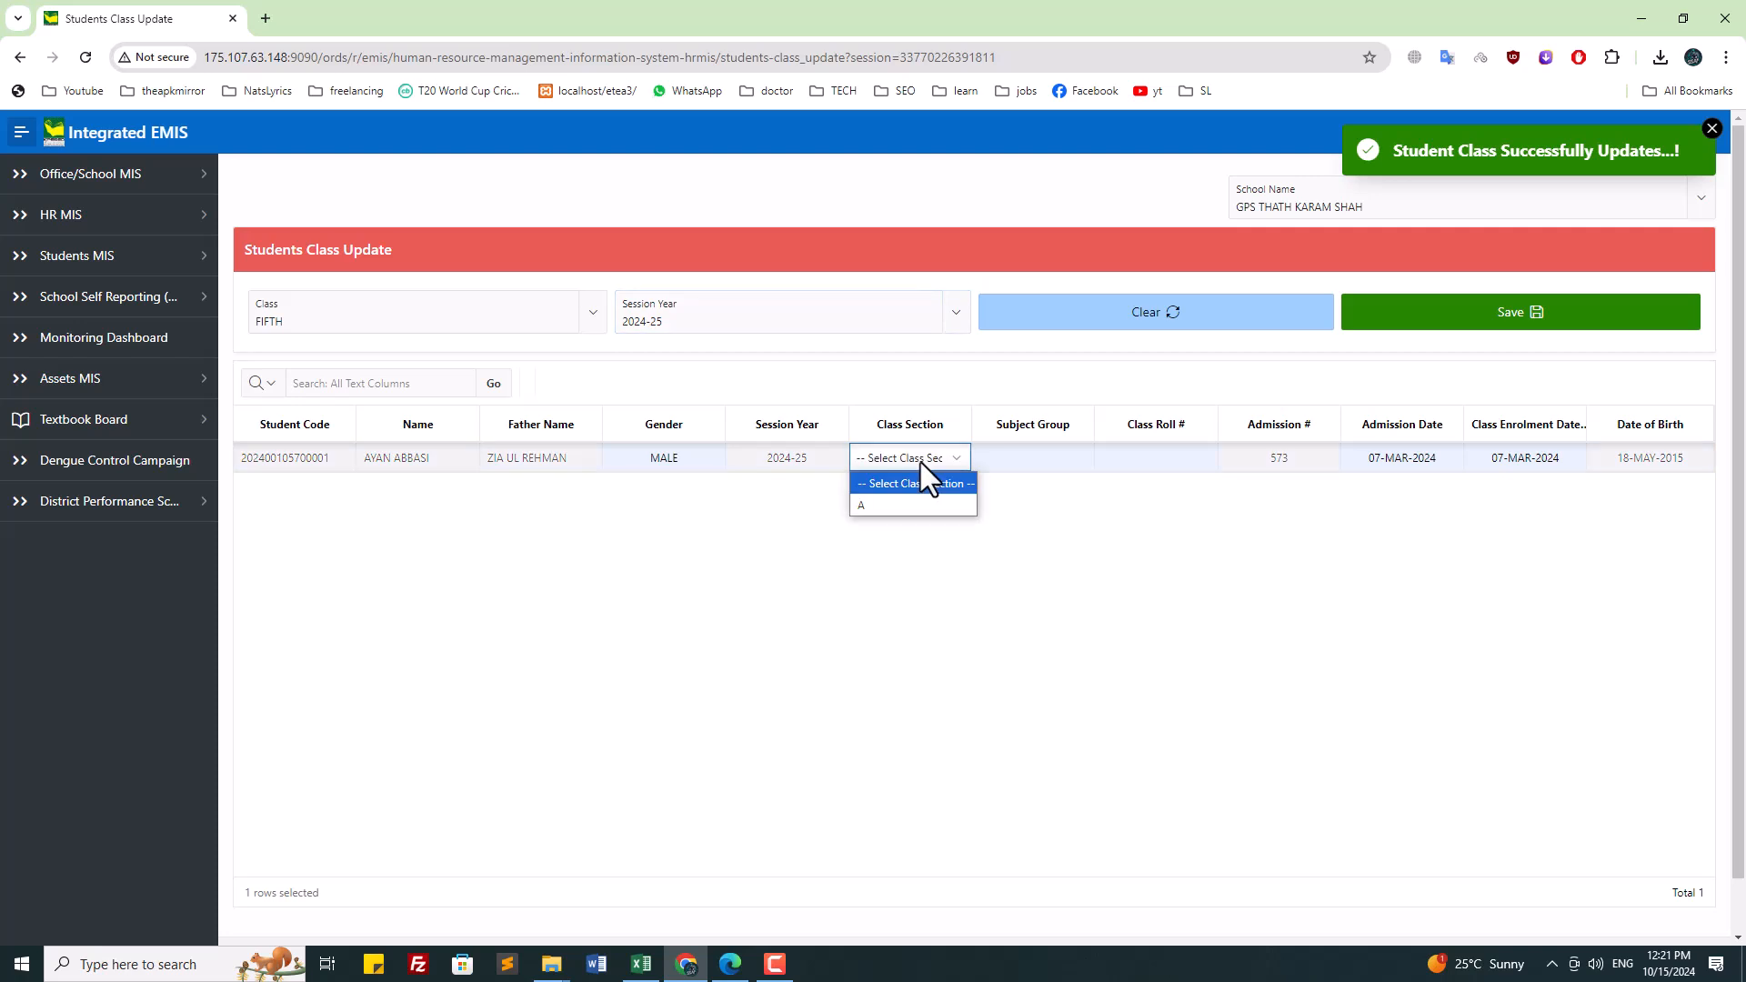
left_click(919, 510)
left_click(1507, 329)
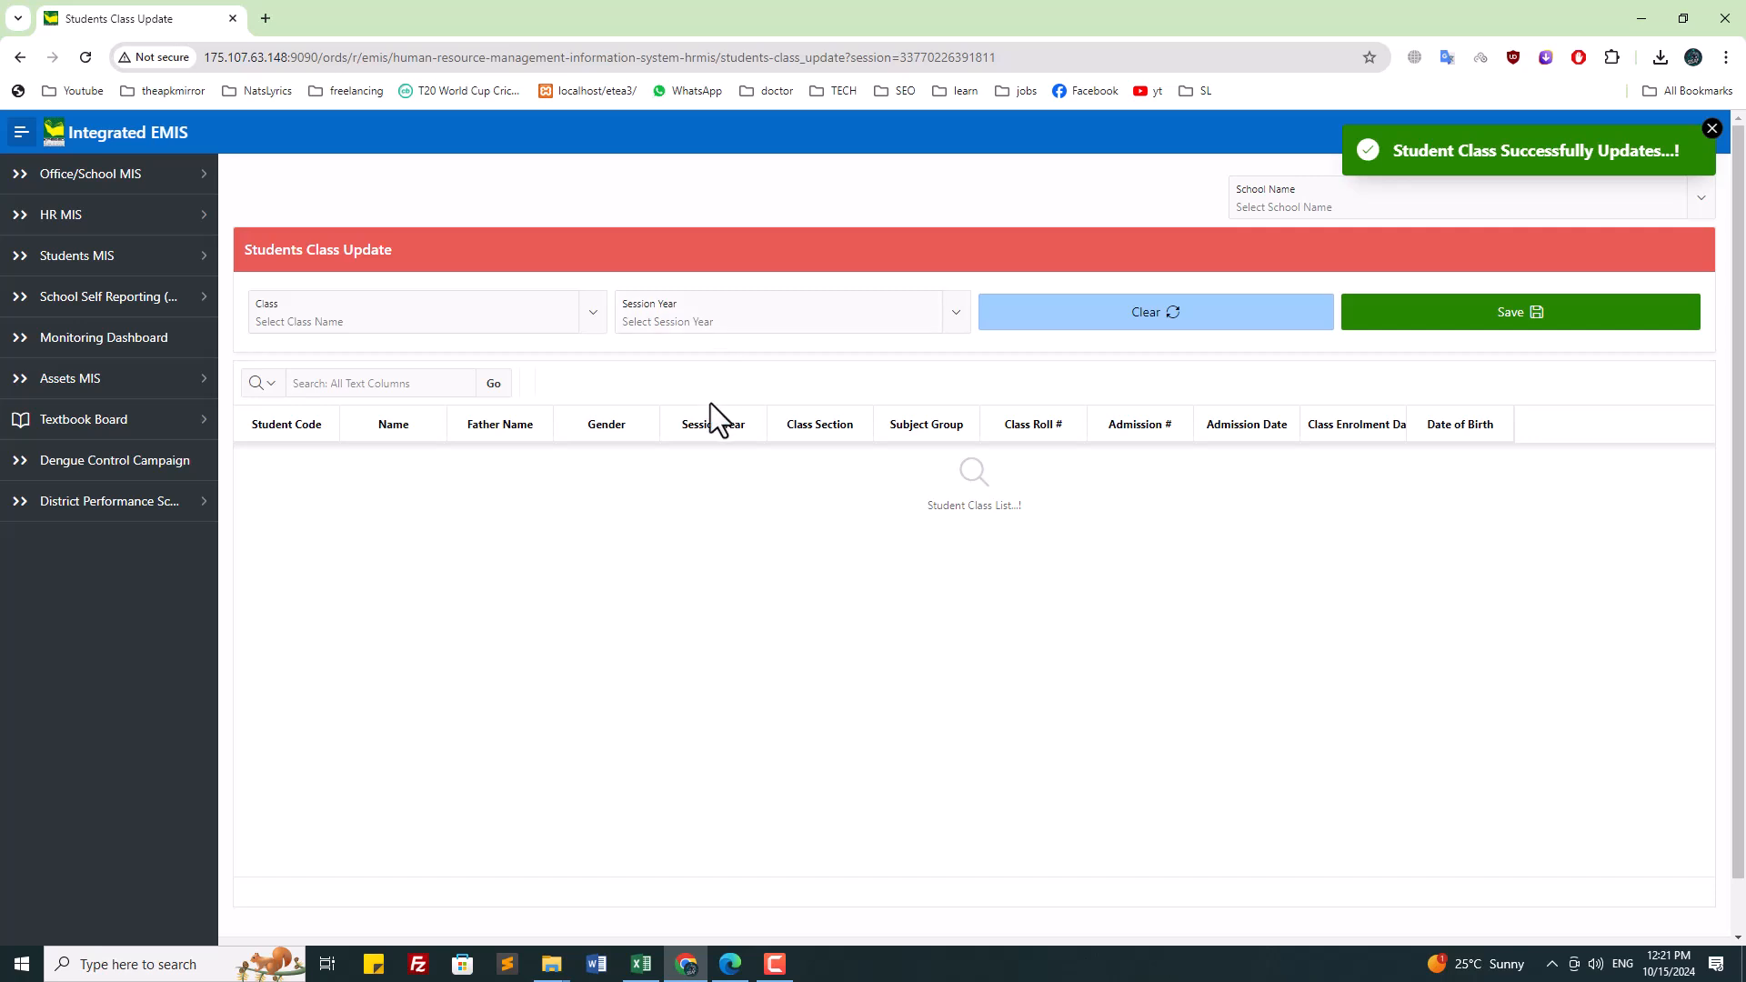
Step: Open manual student promotion for GPS THATH KARAM SHAH with current session 2021-22
left_click(1711, 129)
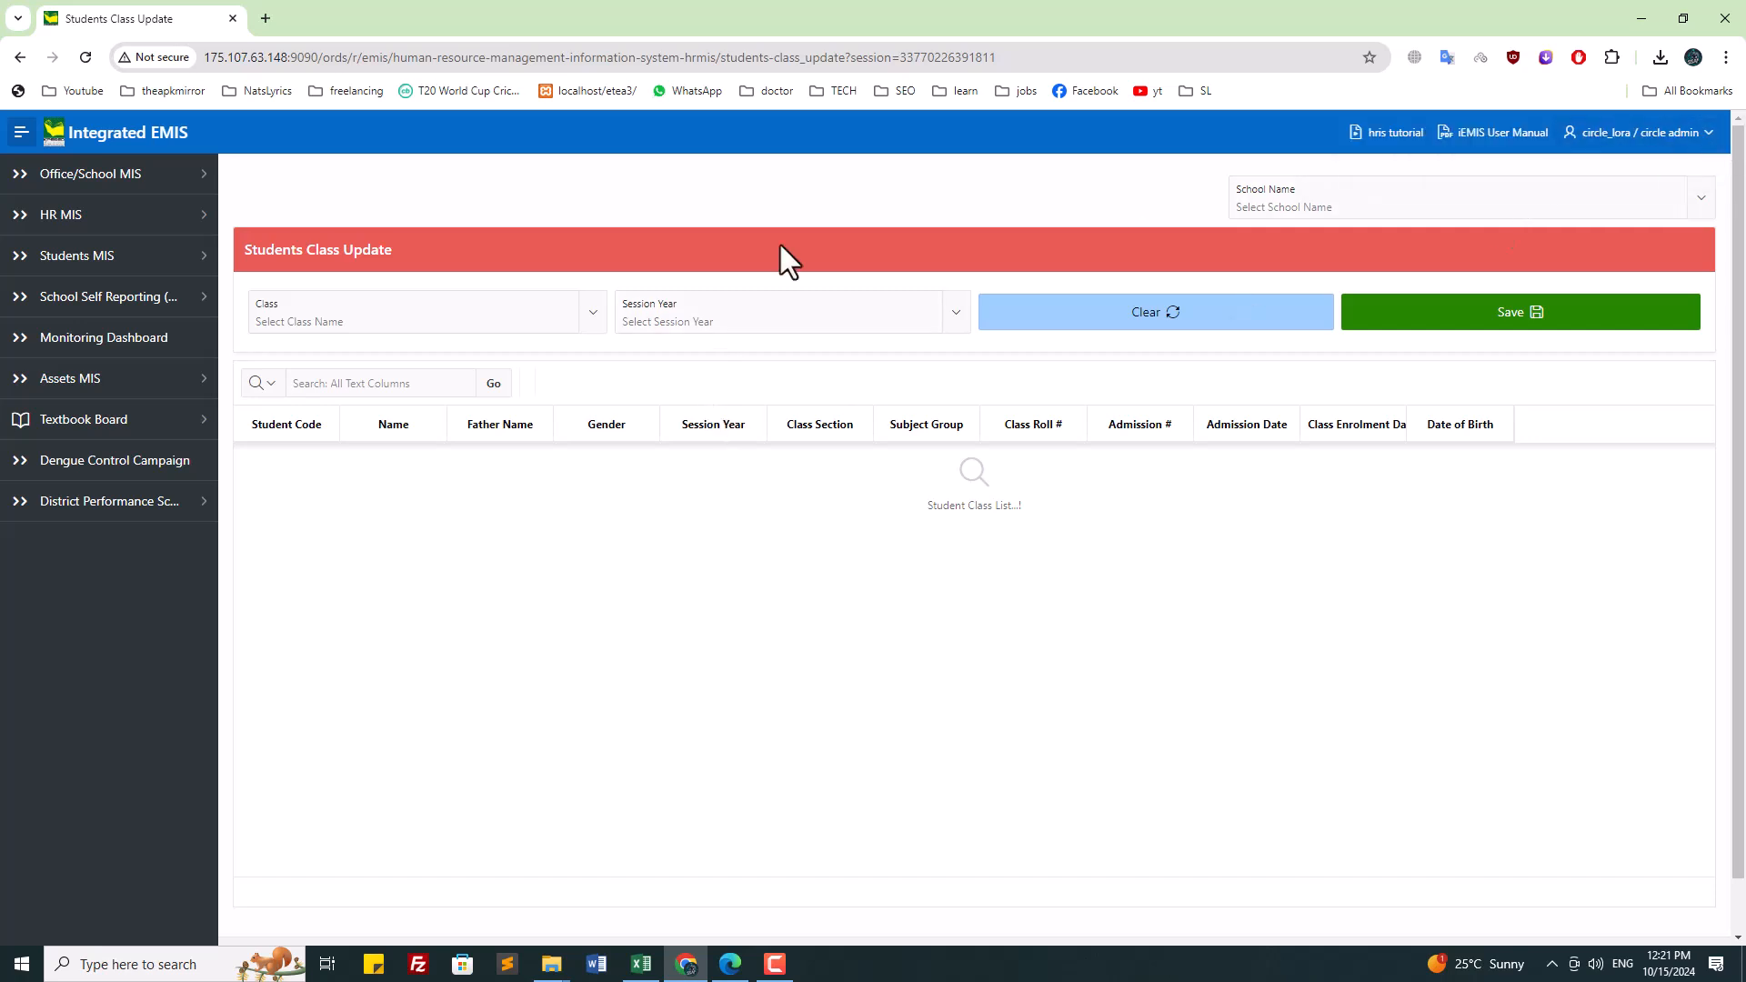
left_click(72, 258)
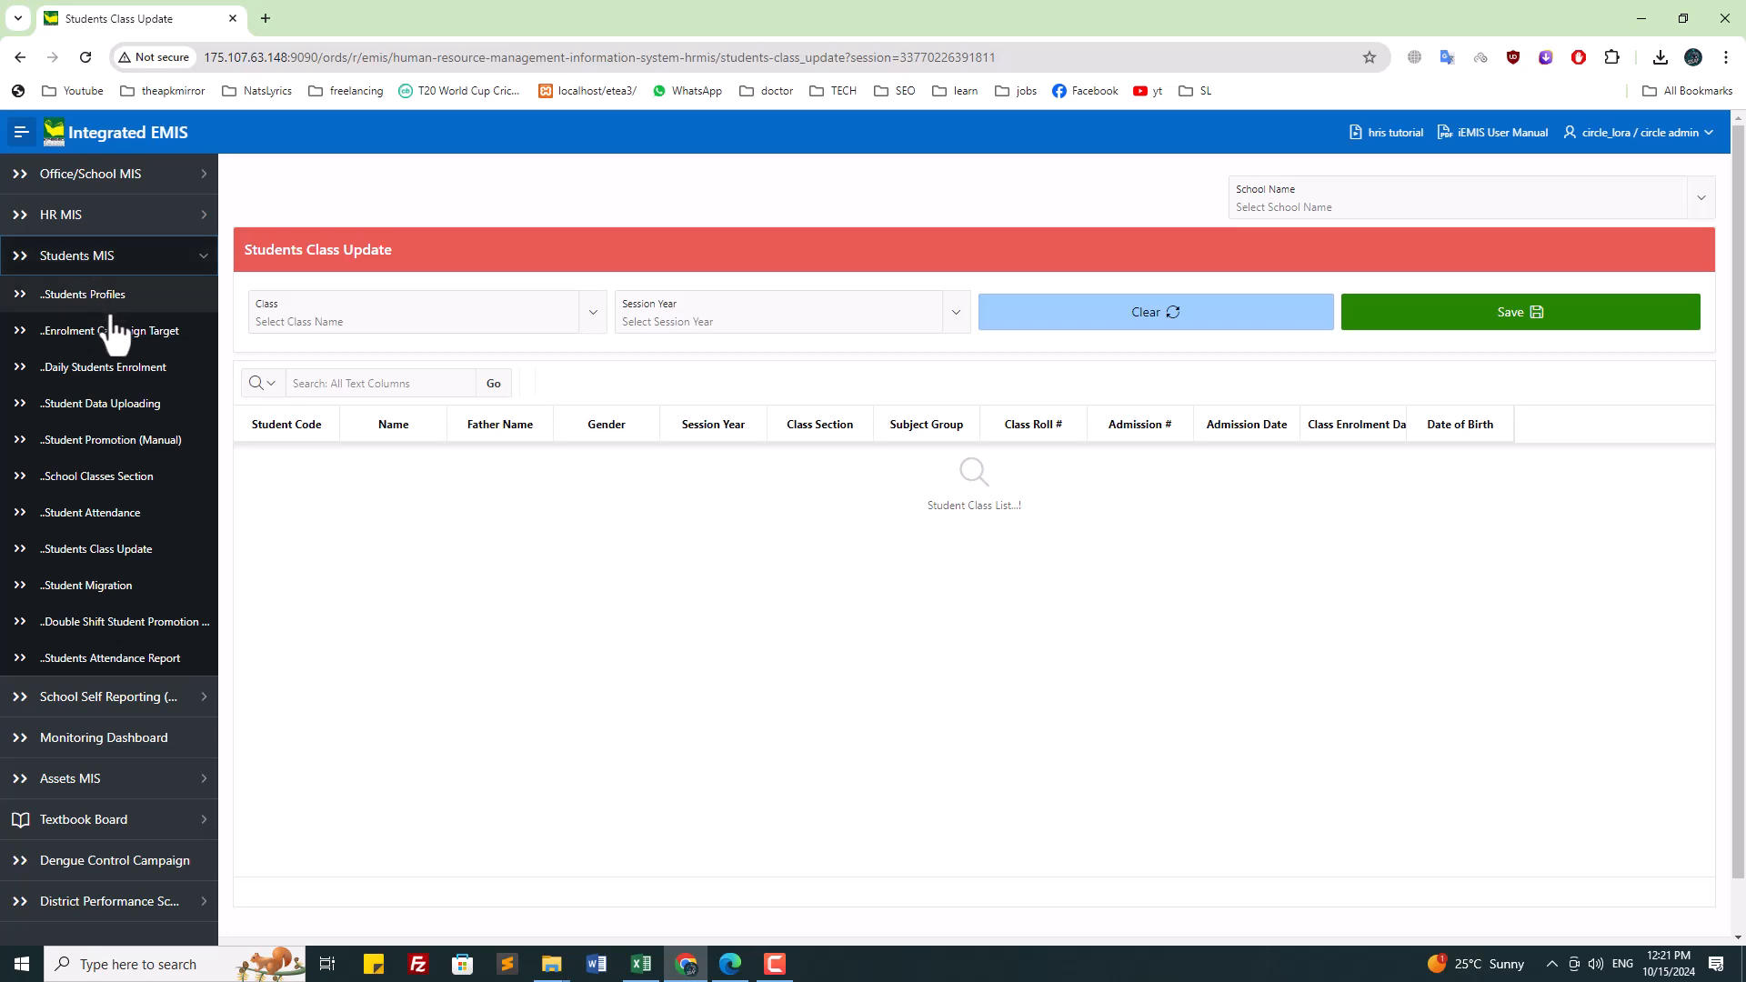
left_click(140, 443)
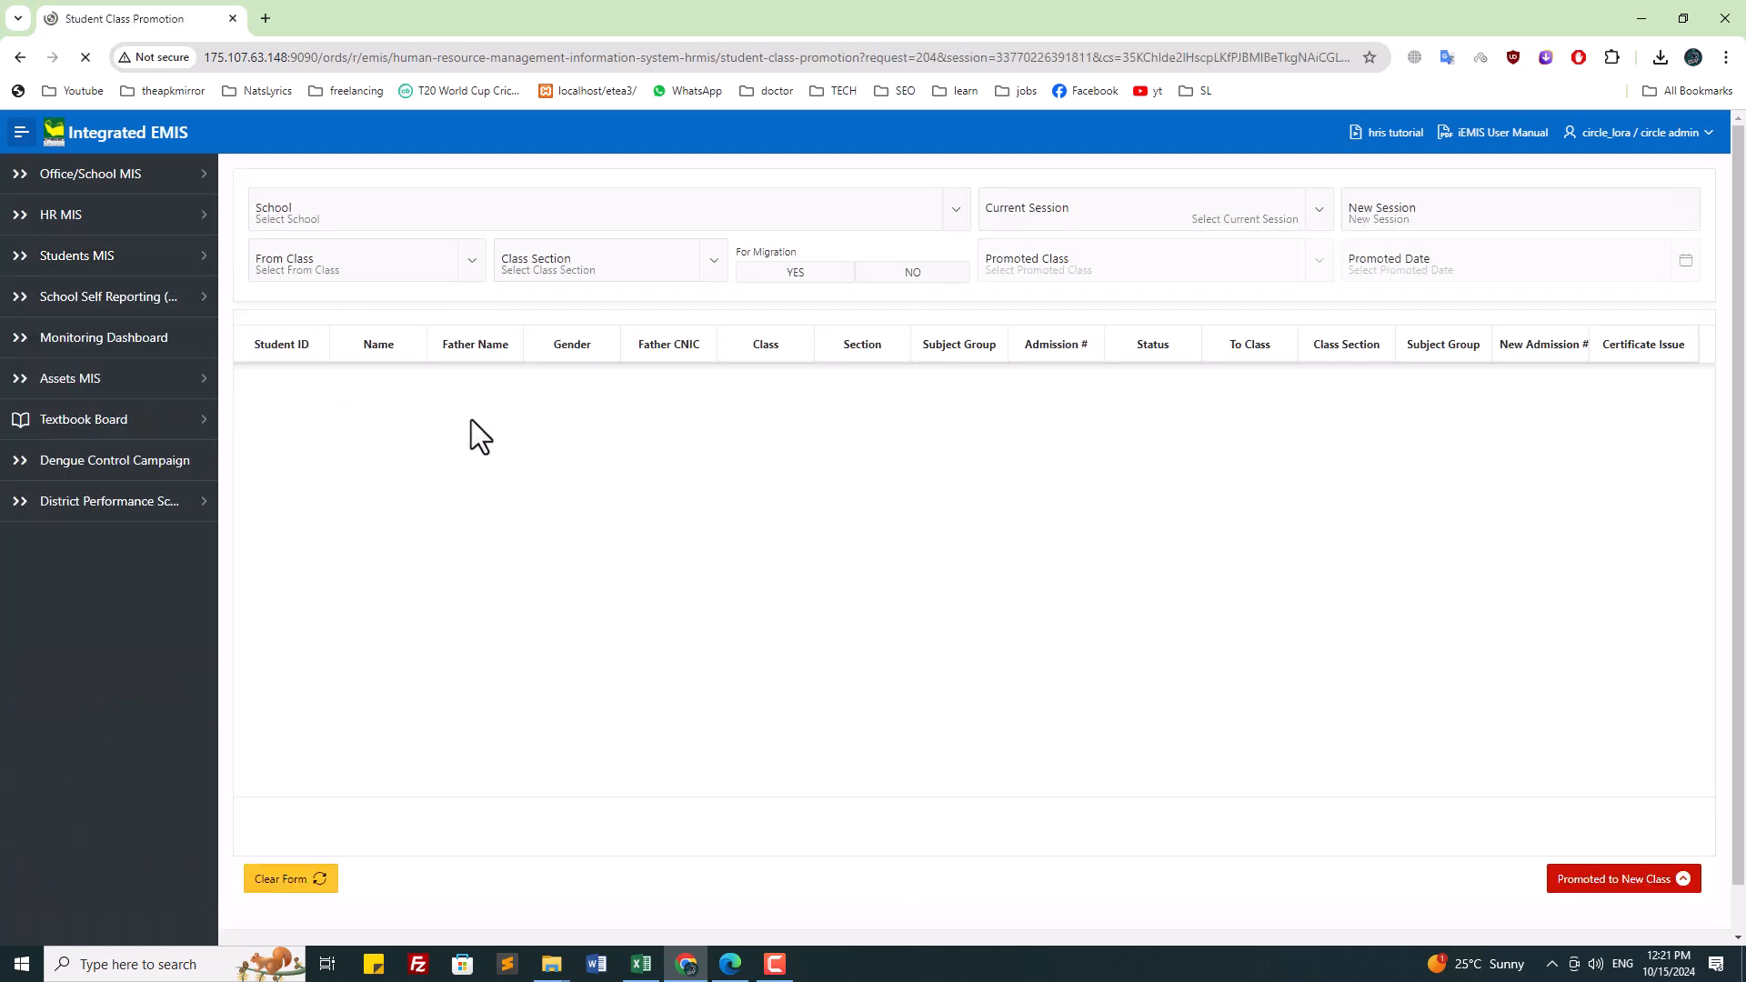
left_click(491, 228)
type("570")
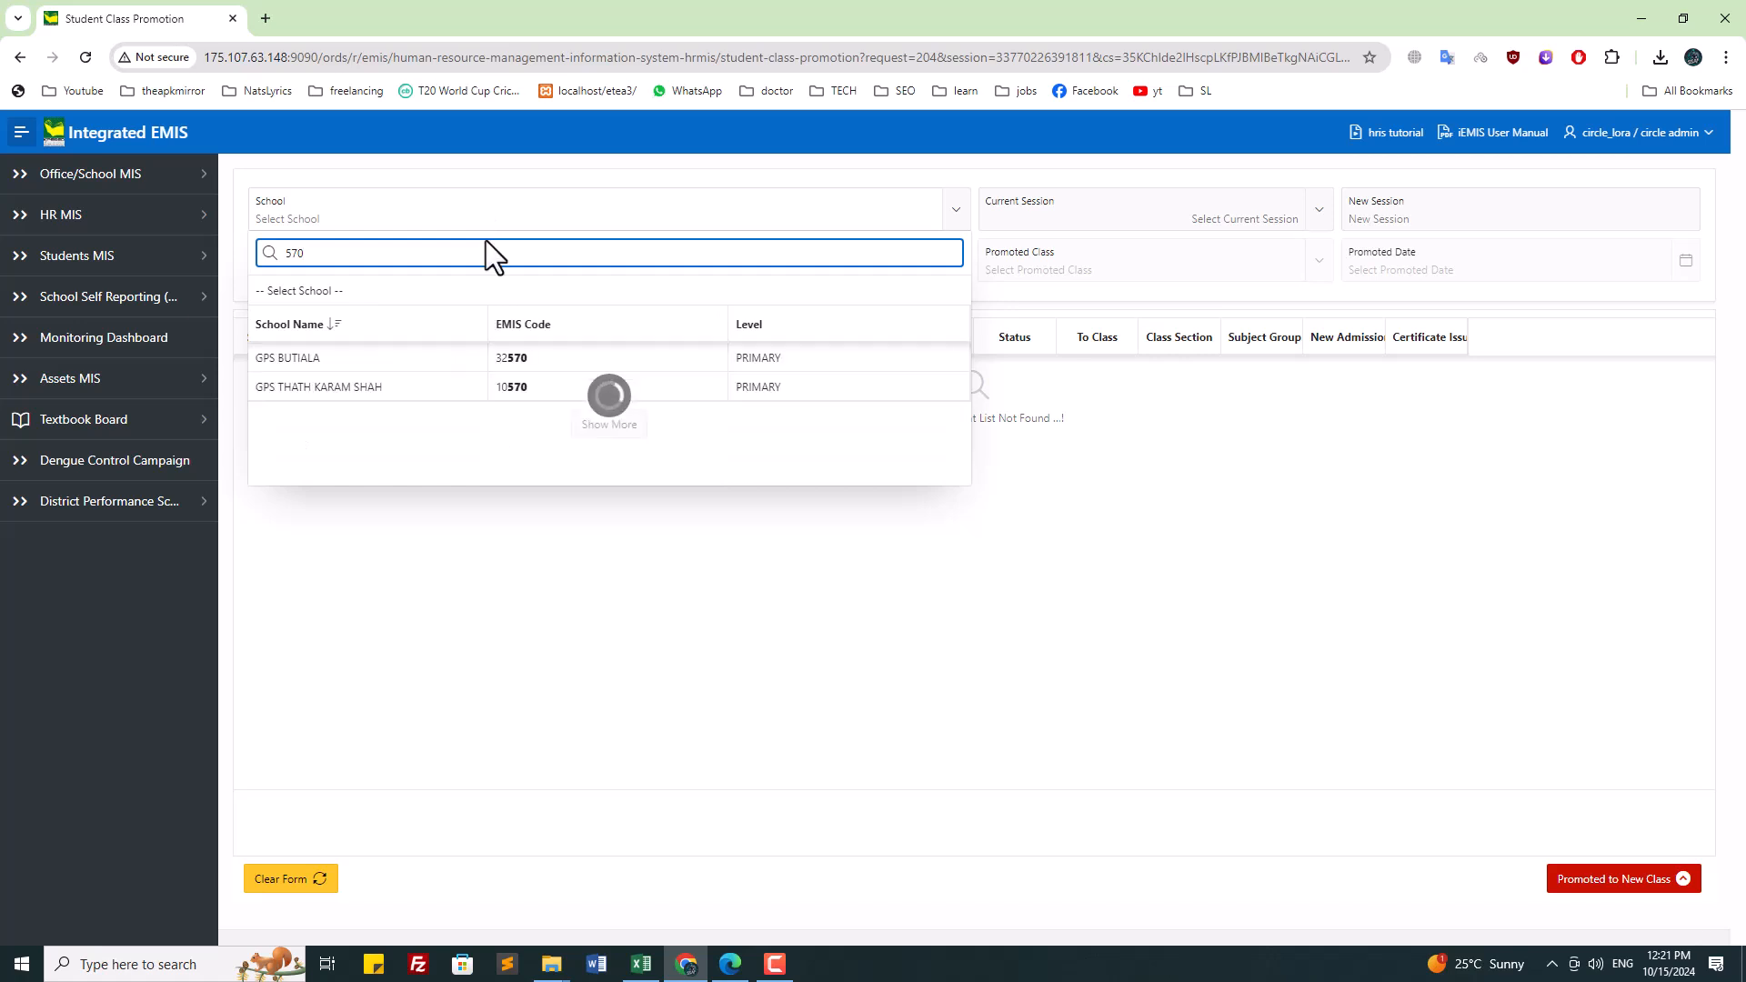
left_click(456, 386)
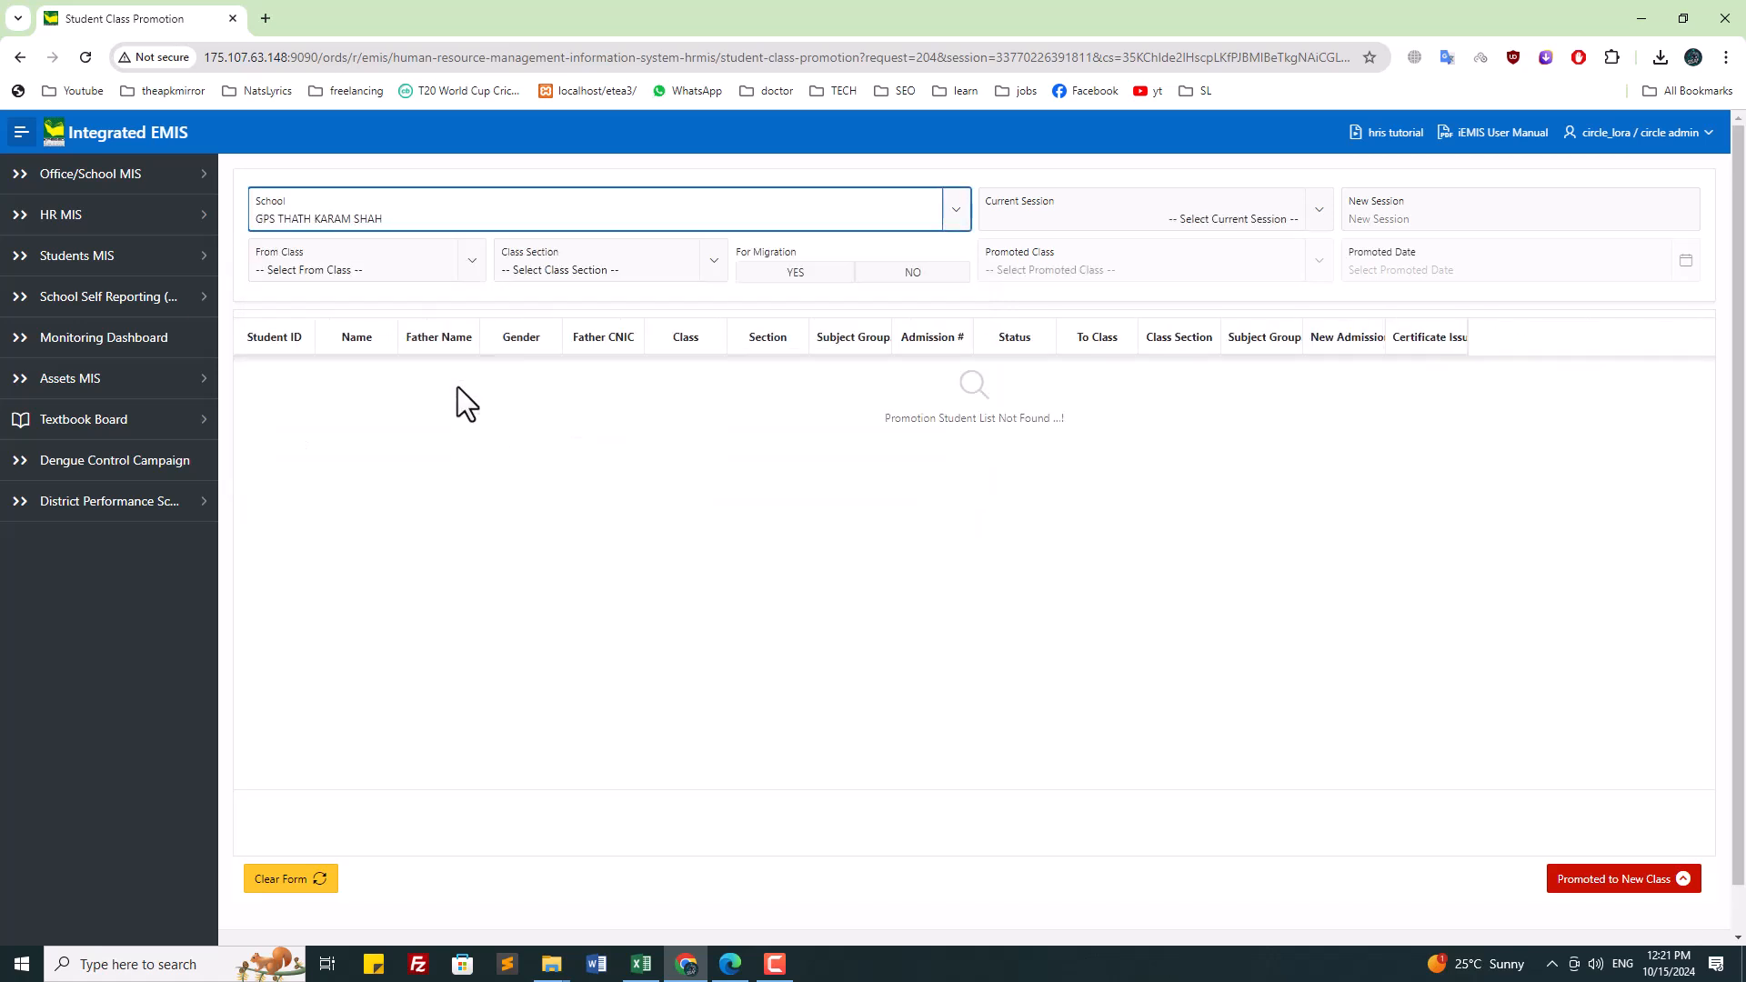
left_click(1108, 225)
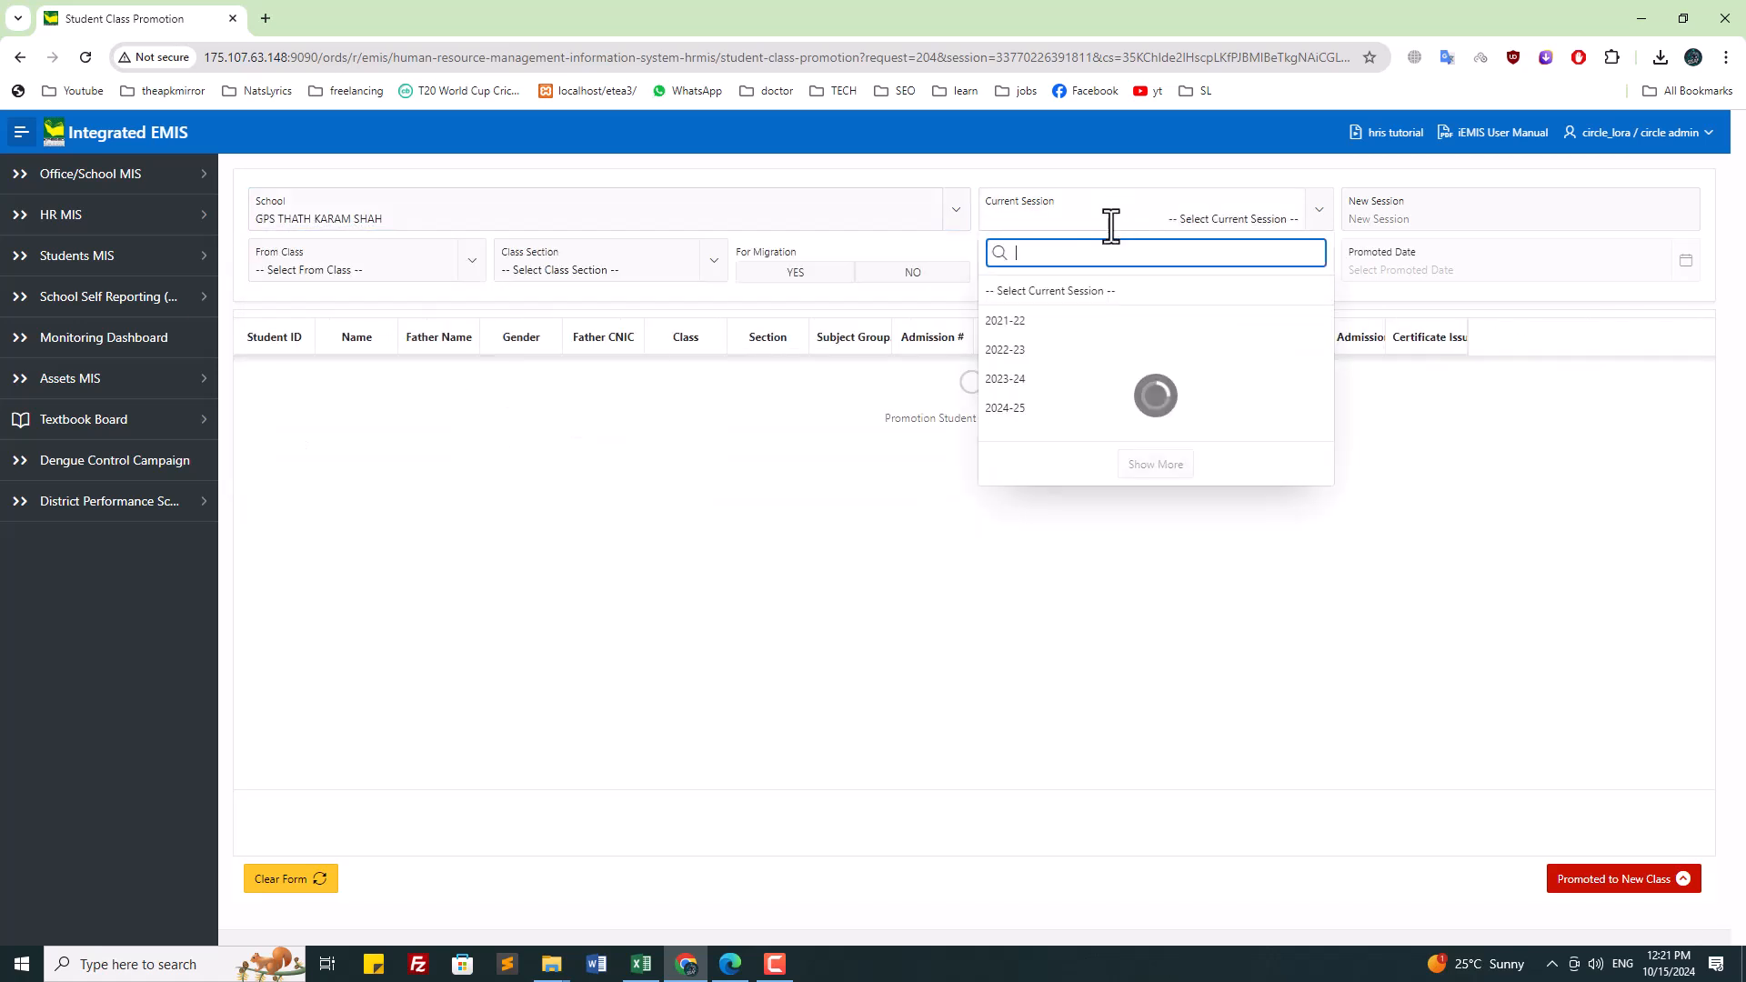
left_click(1087, 322)
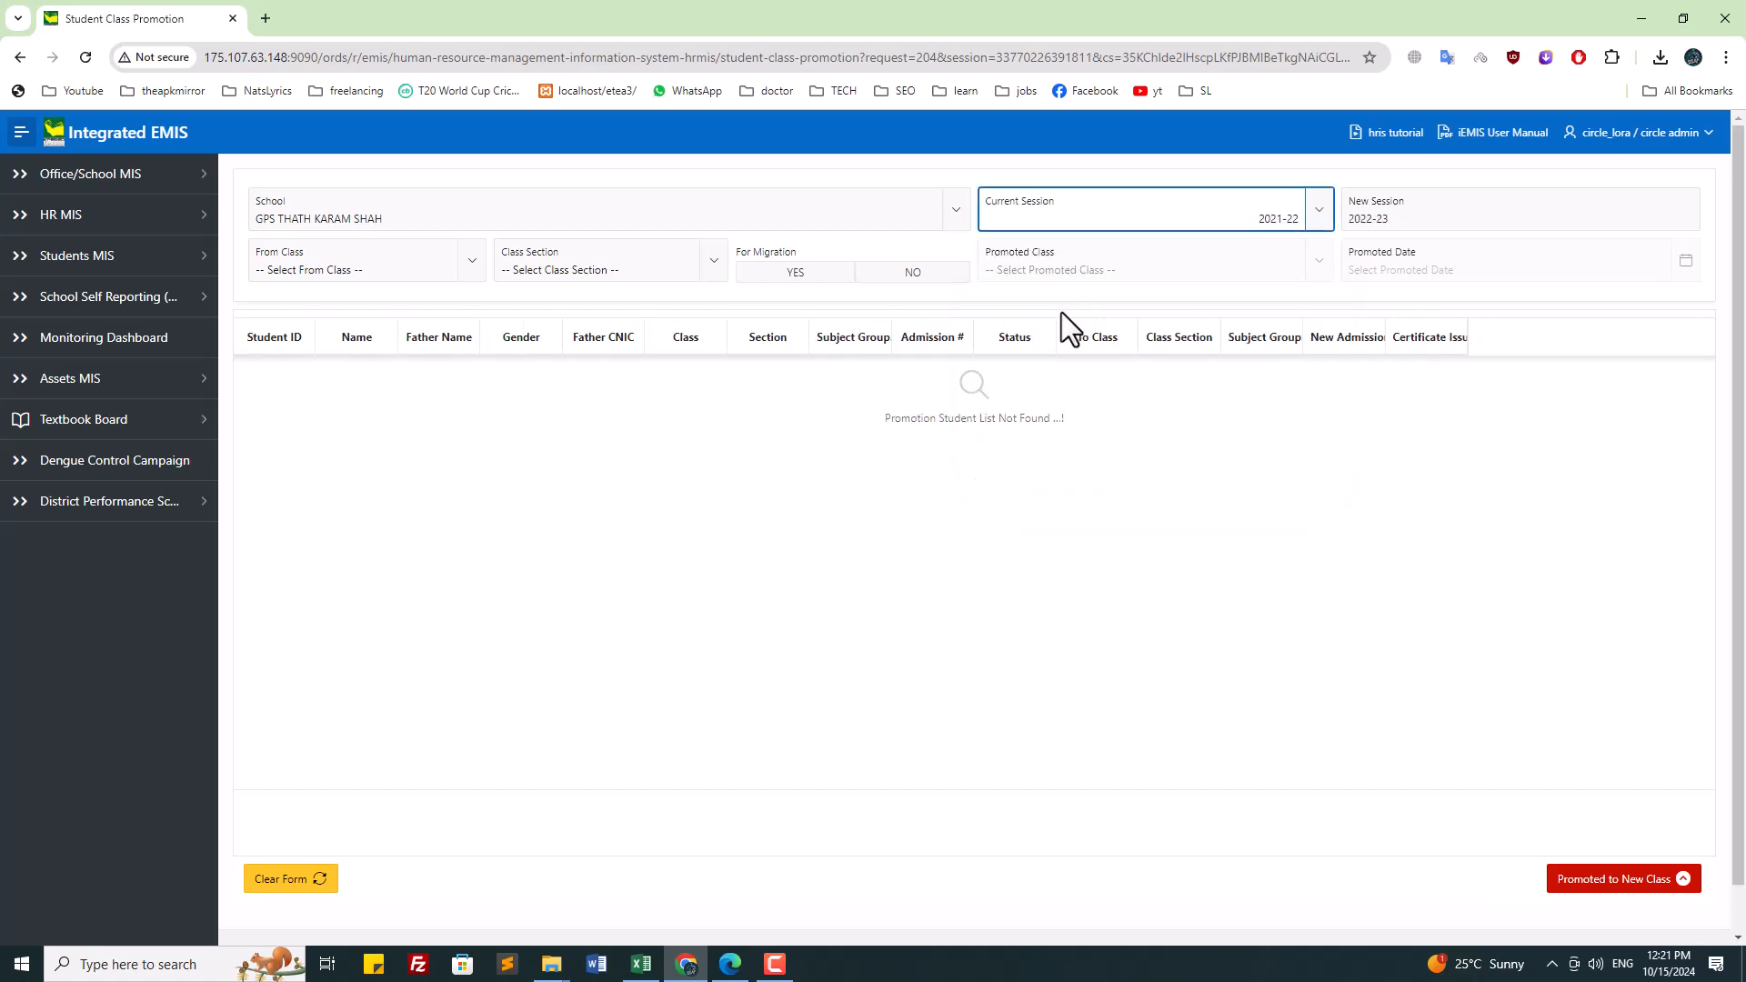
Step: Promote from class FIFTH, section A, with migration set to YES
left_click(386, 265)
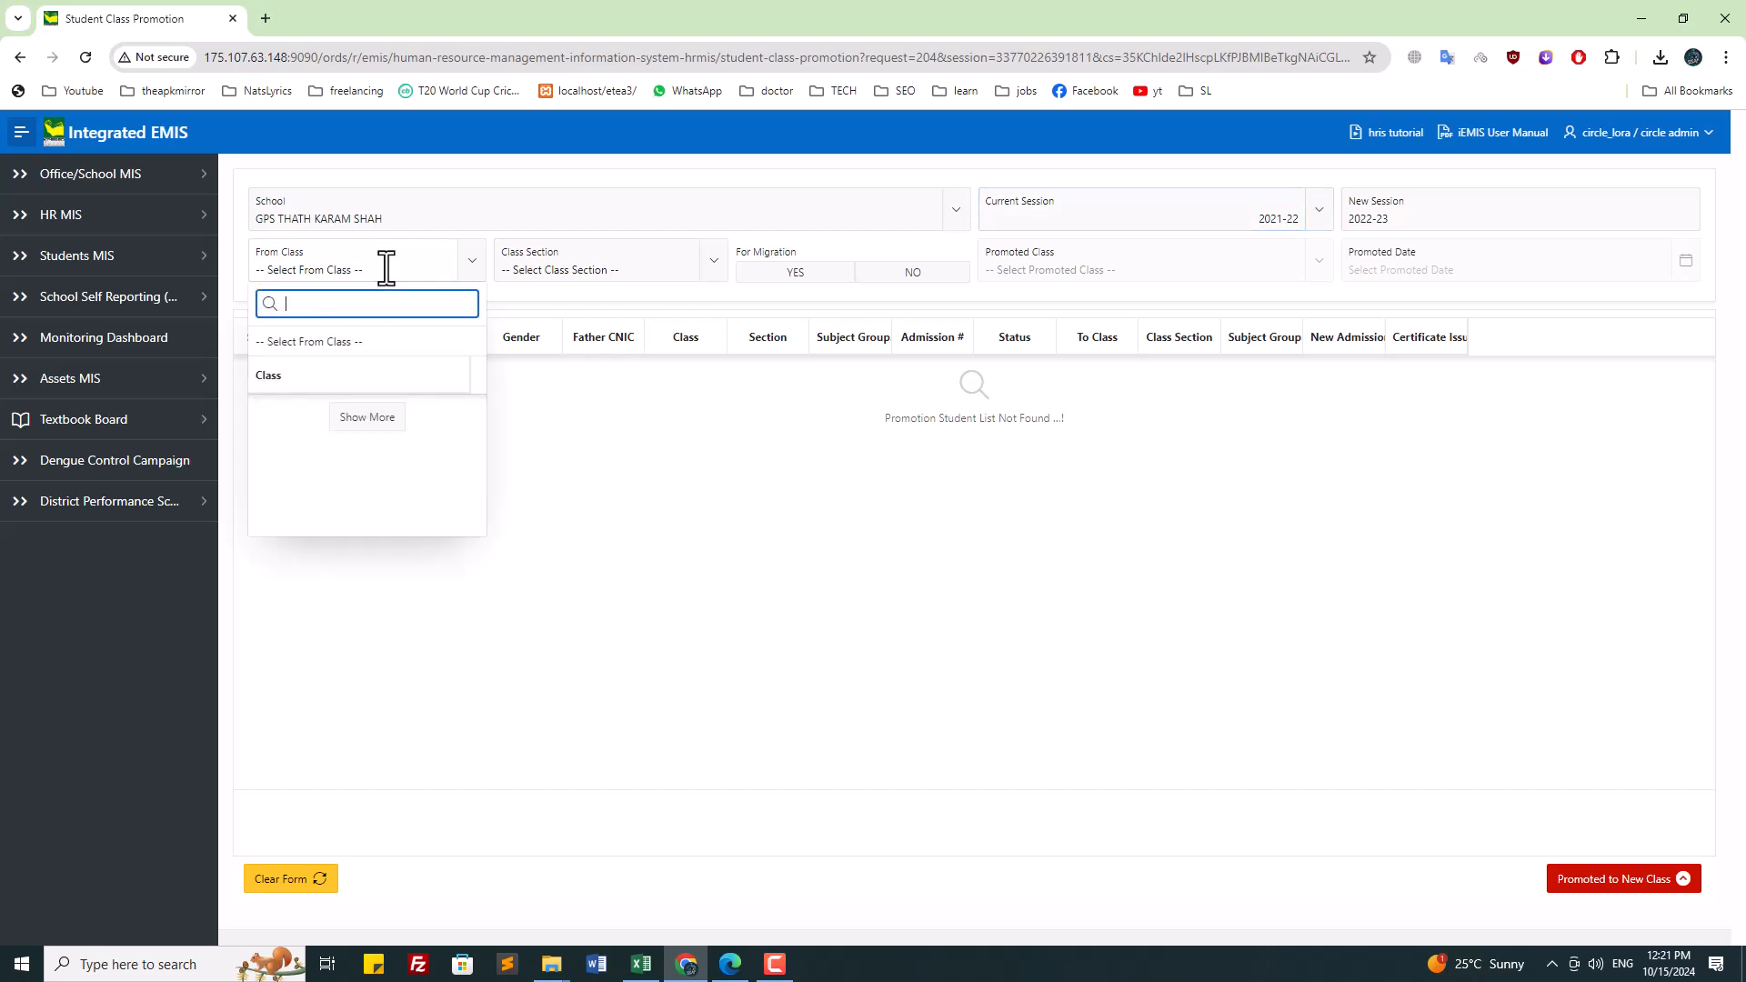
scroll(349, 412, "down", 2)
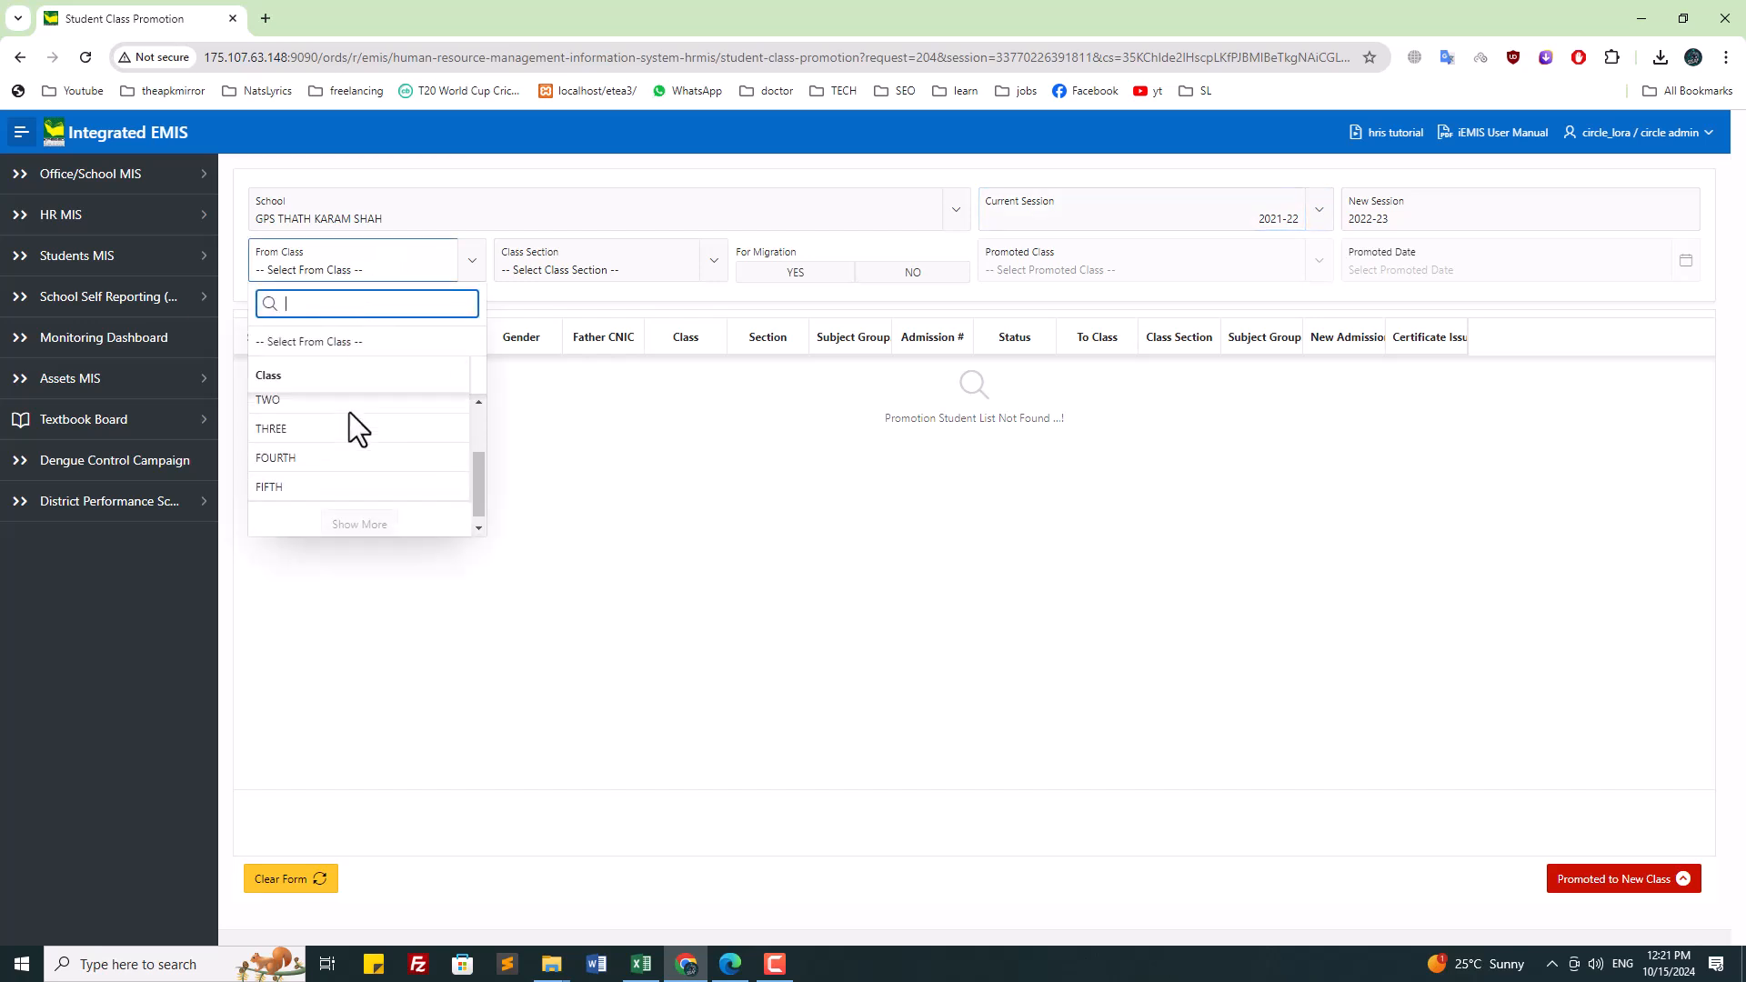
left_click(362, 478)
left_click(582, 267)
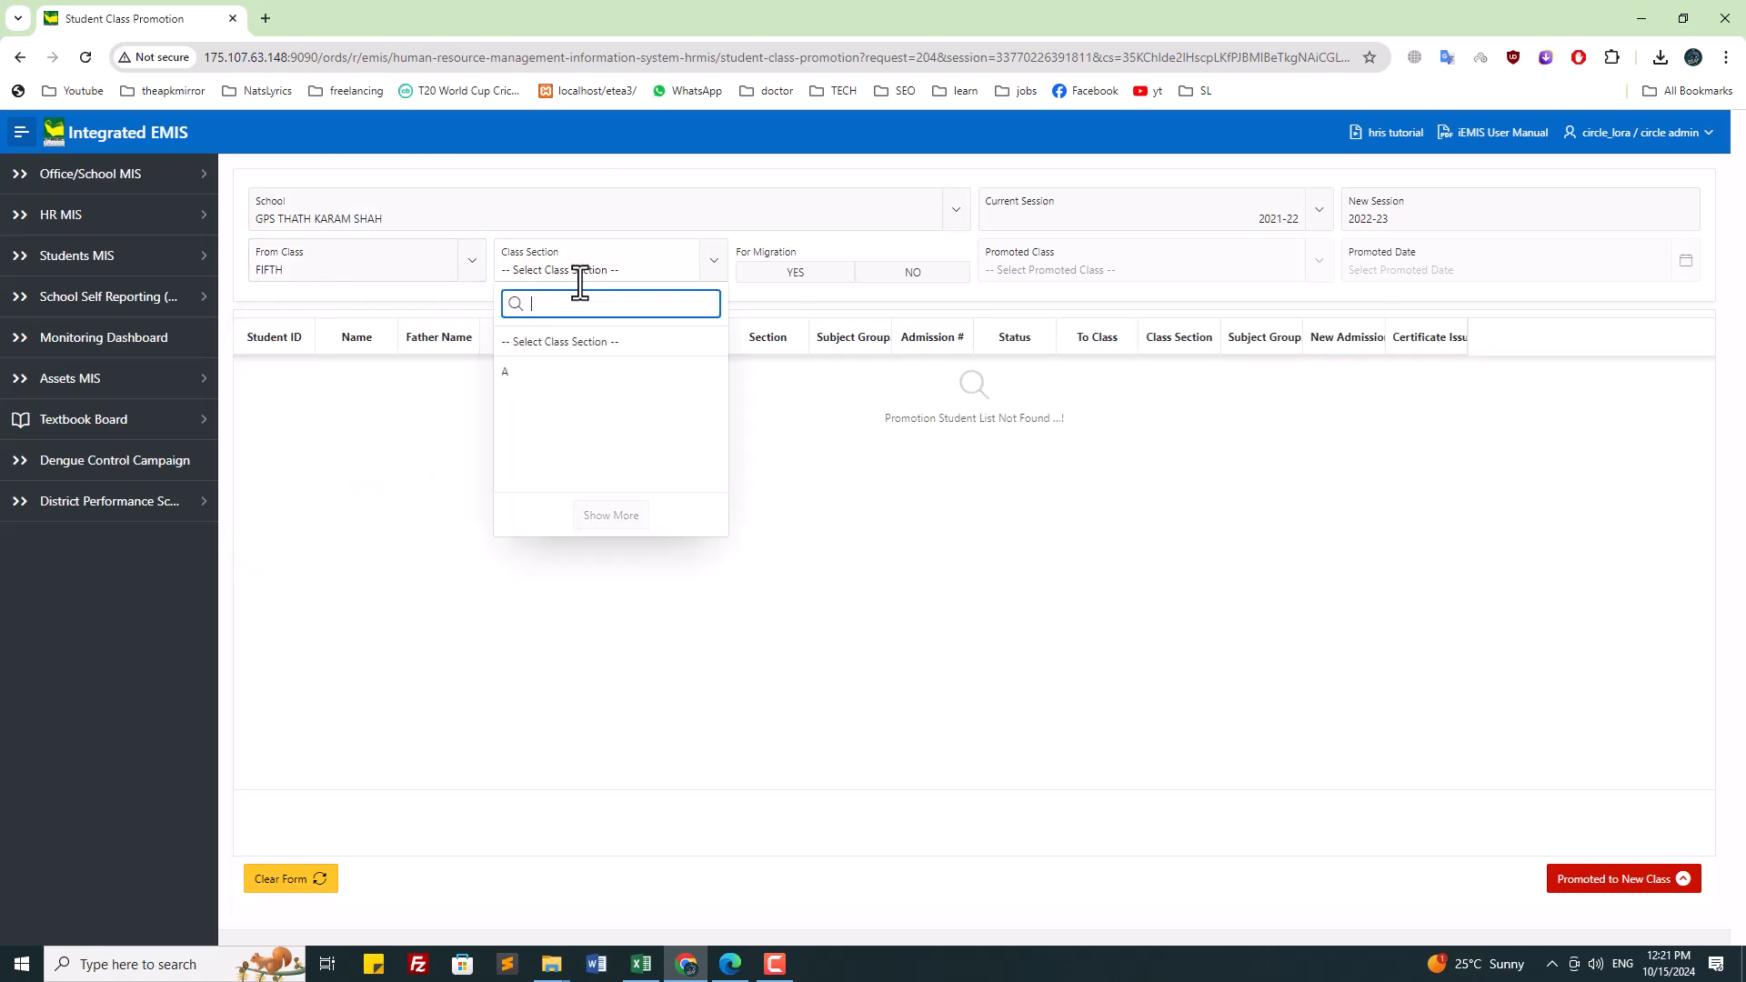
left_click(555, 375)
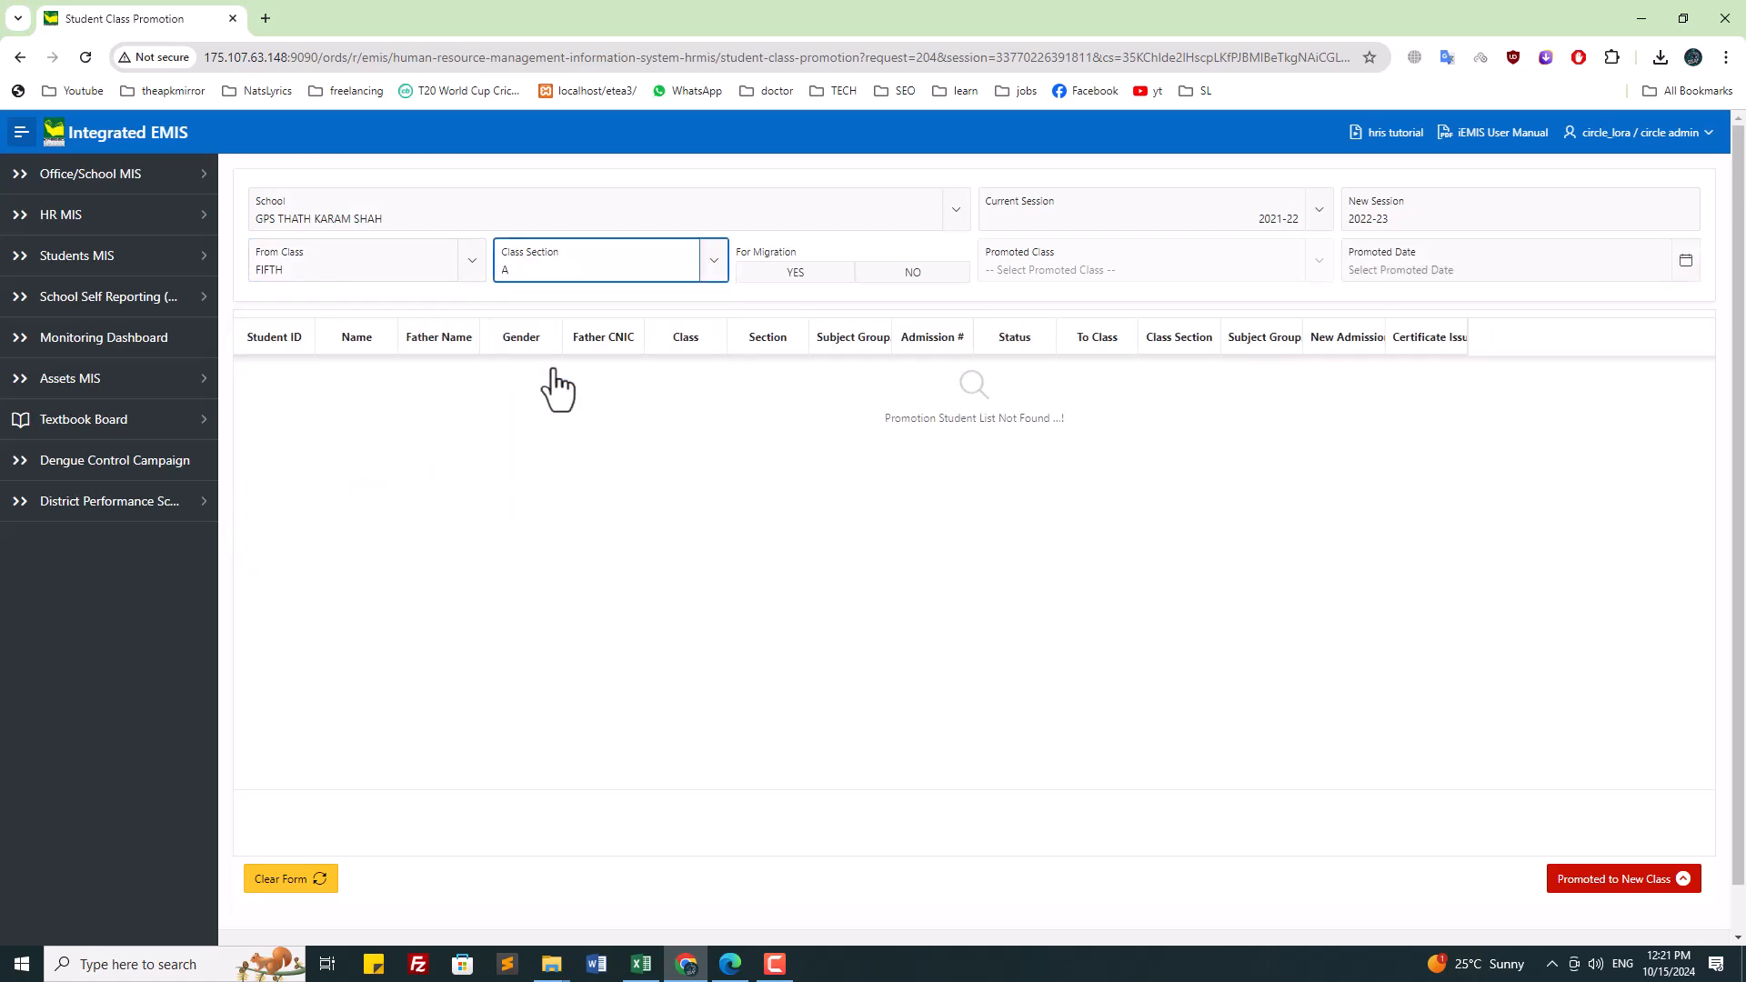
left_click(792, 272)
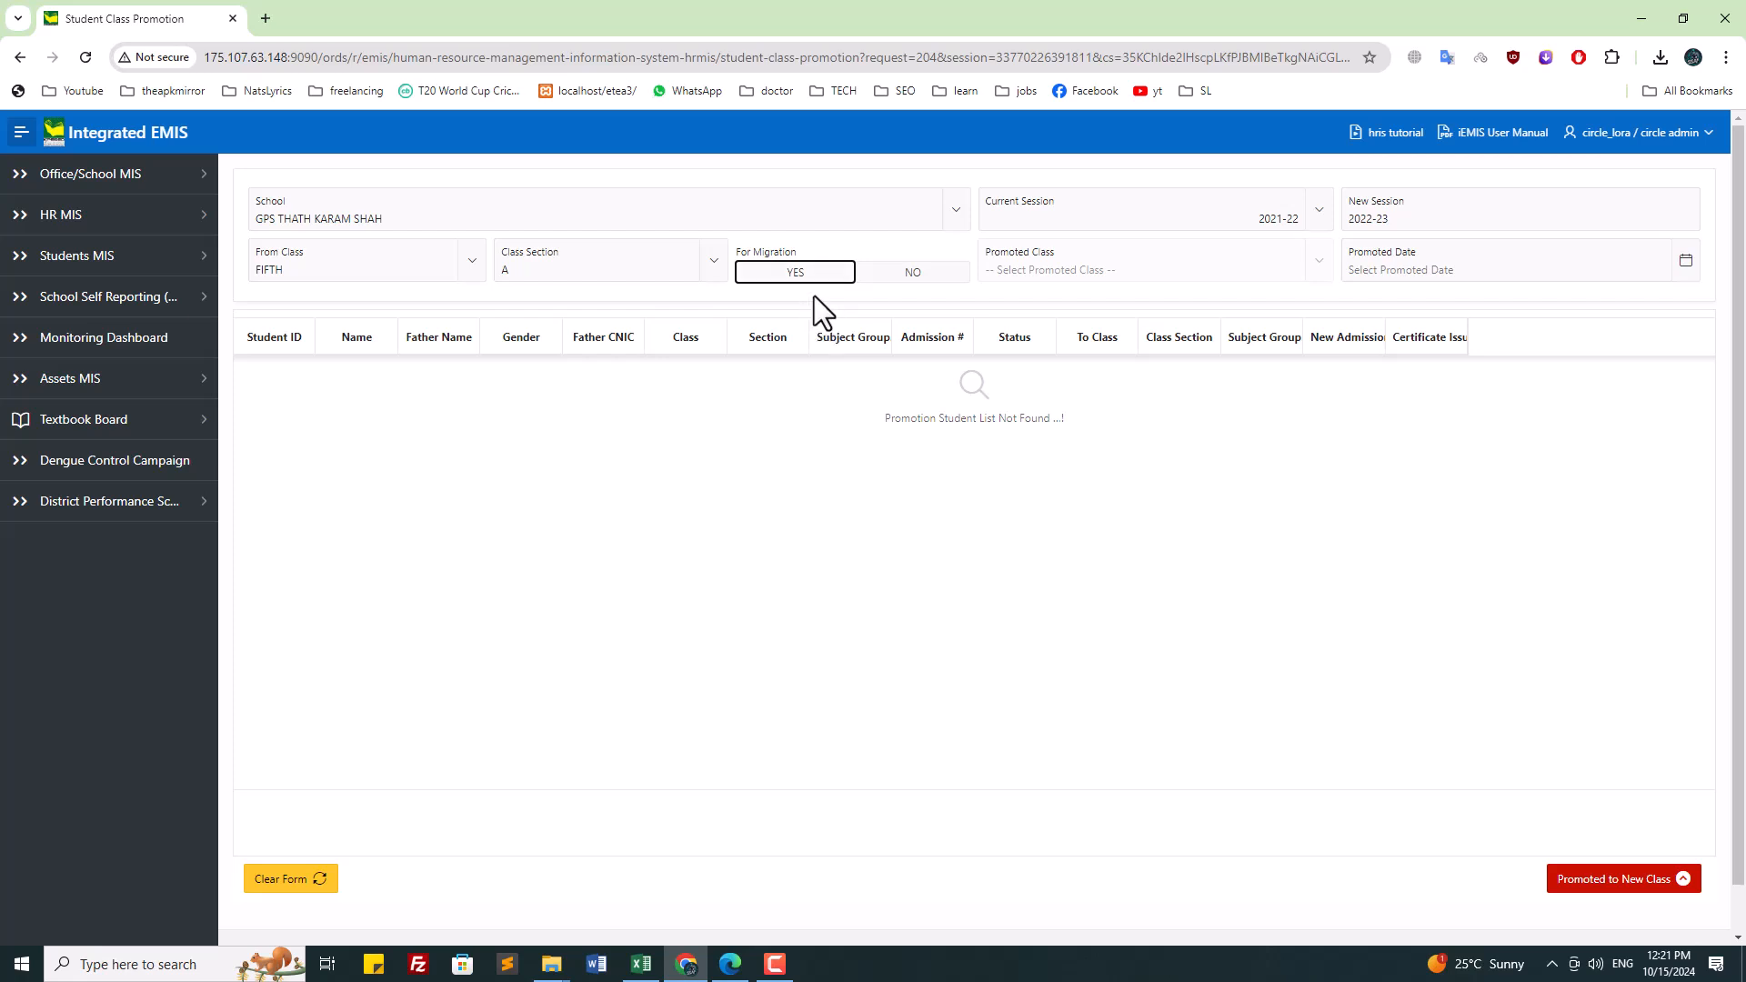
left_click(890, 274)
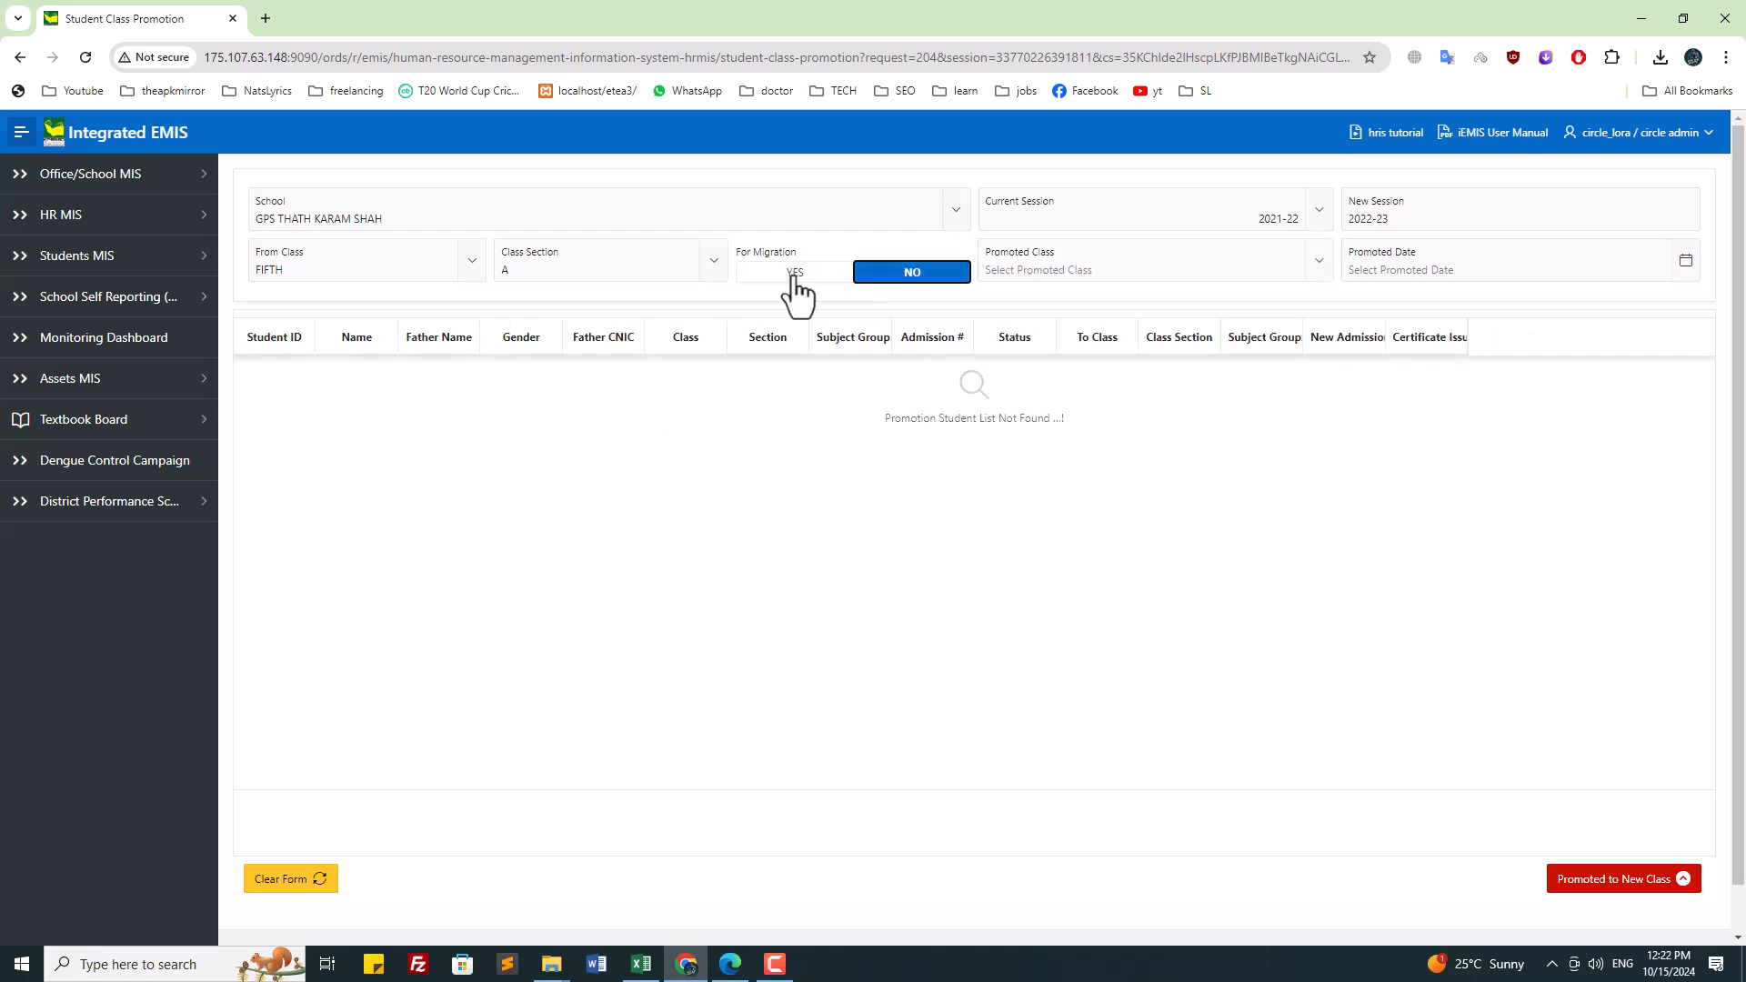
left_click(793, 275)
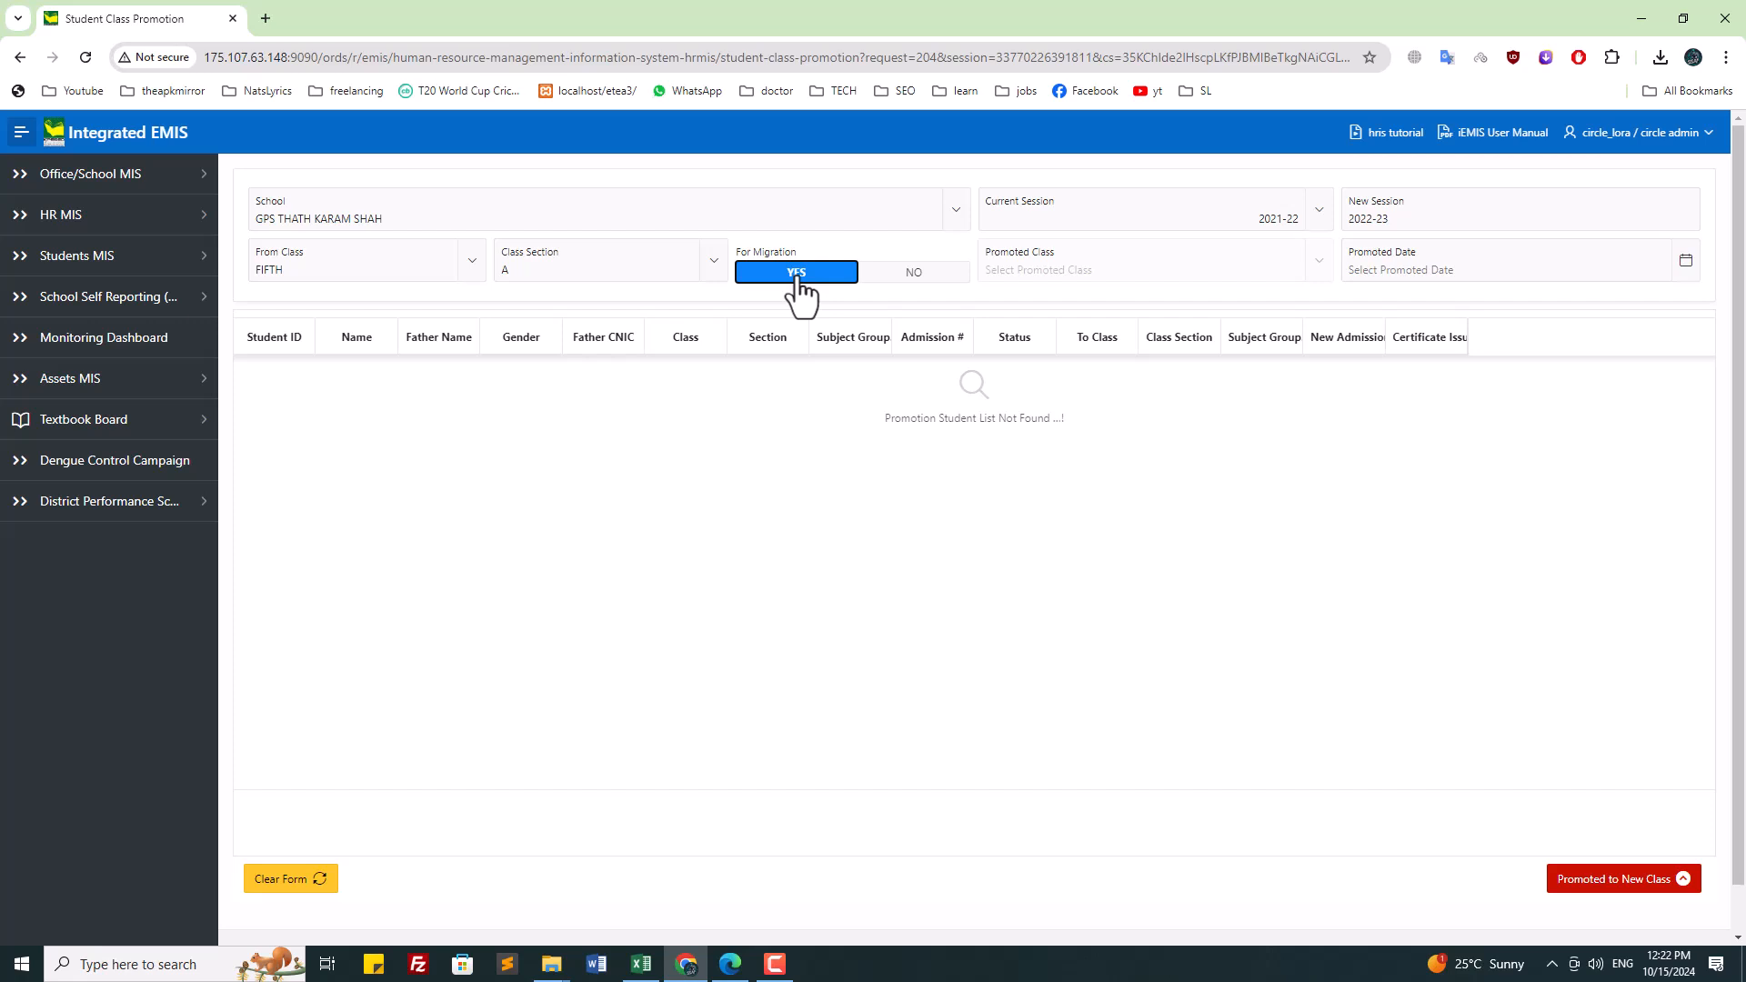
left_click(298, 267)
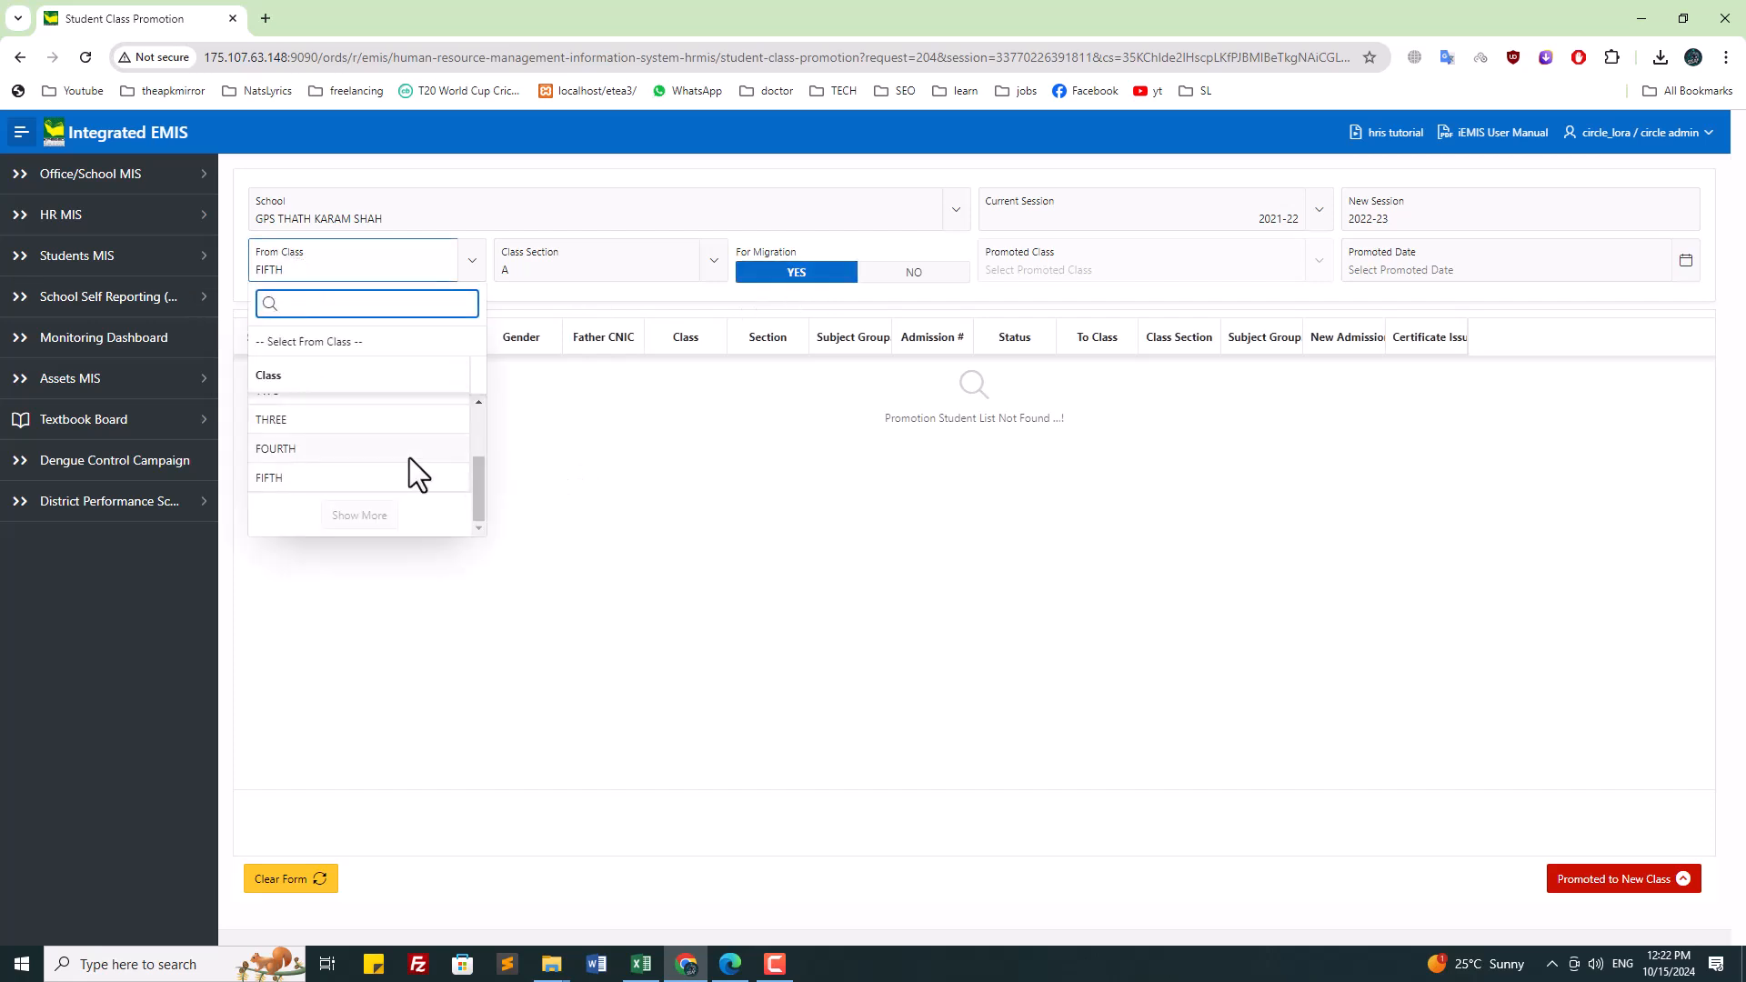
left_click(825, 406)
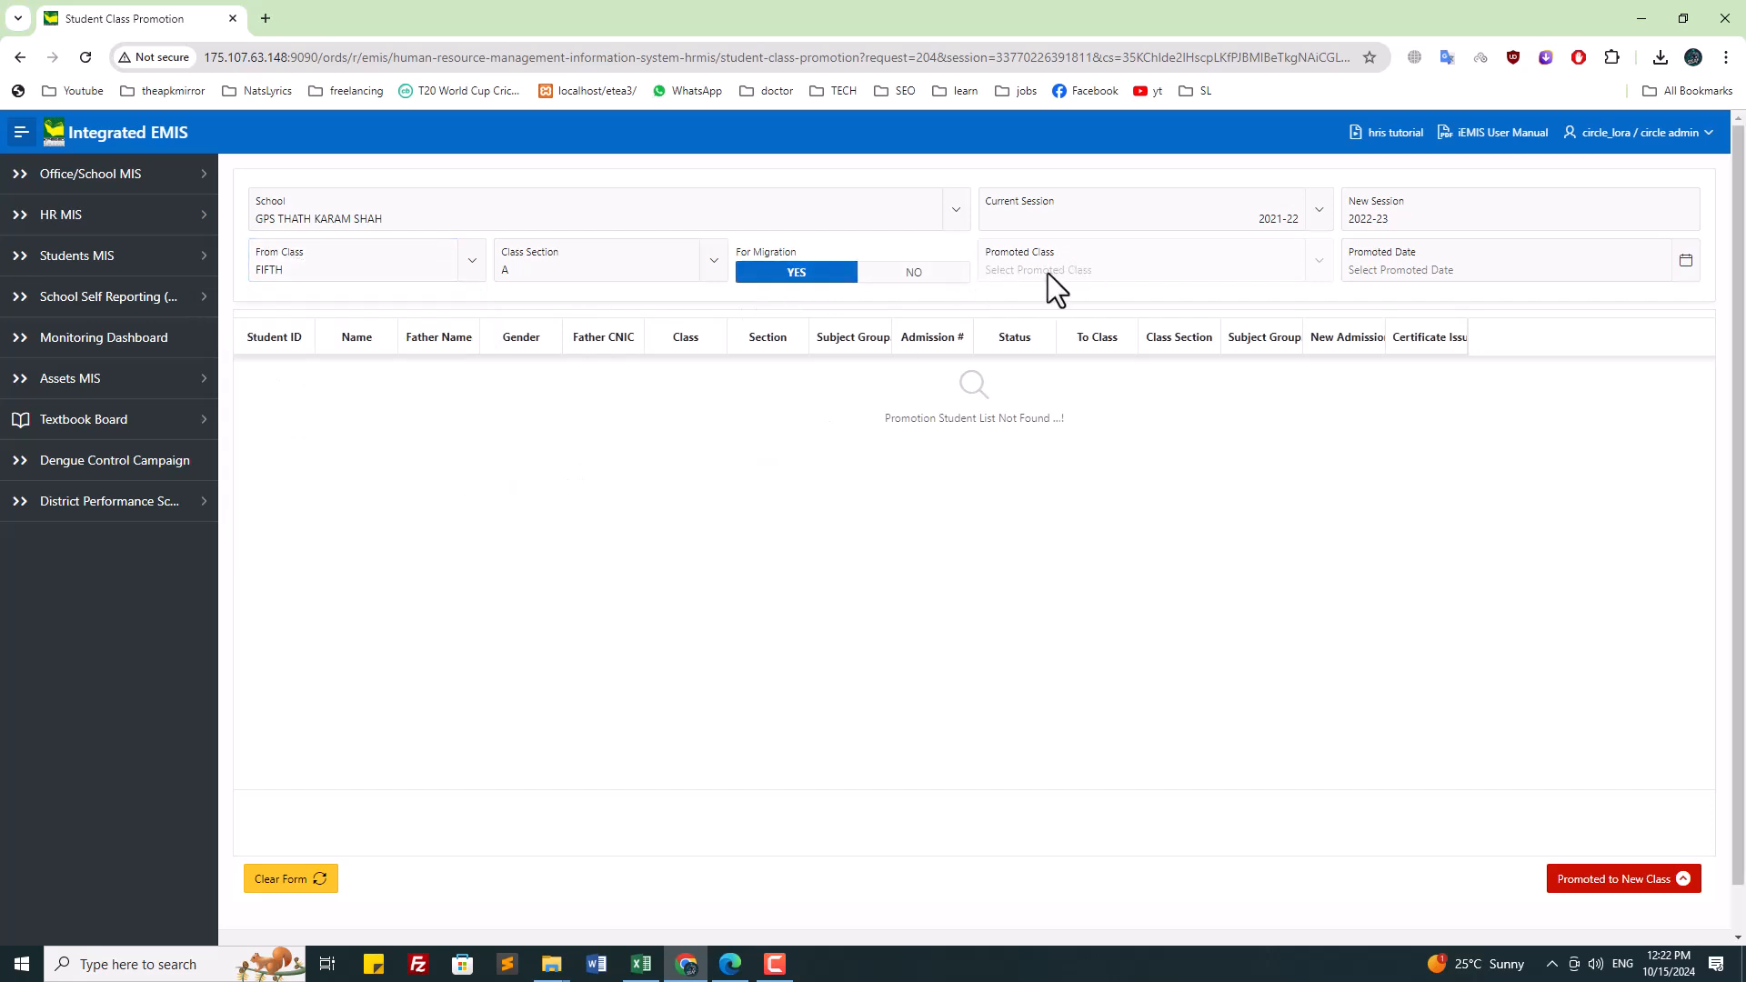
left_click_drag(1048, 273, 1095, 288)
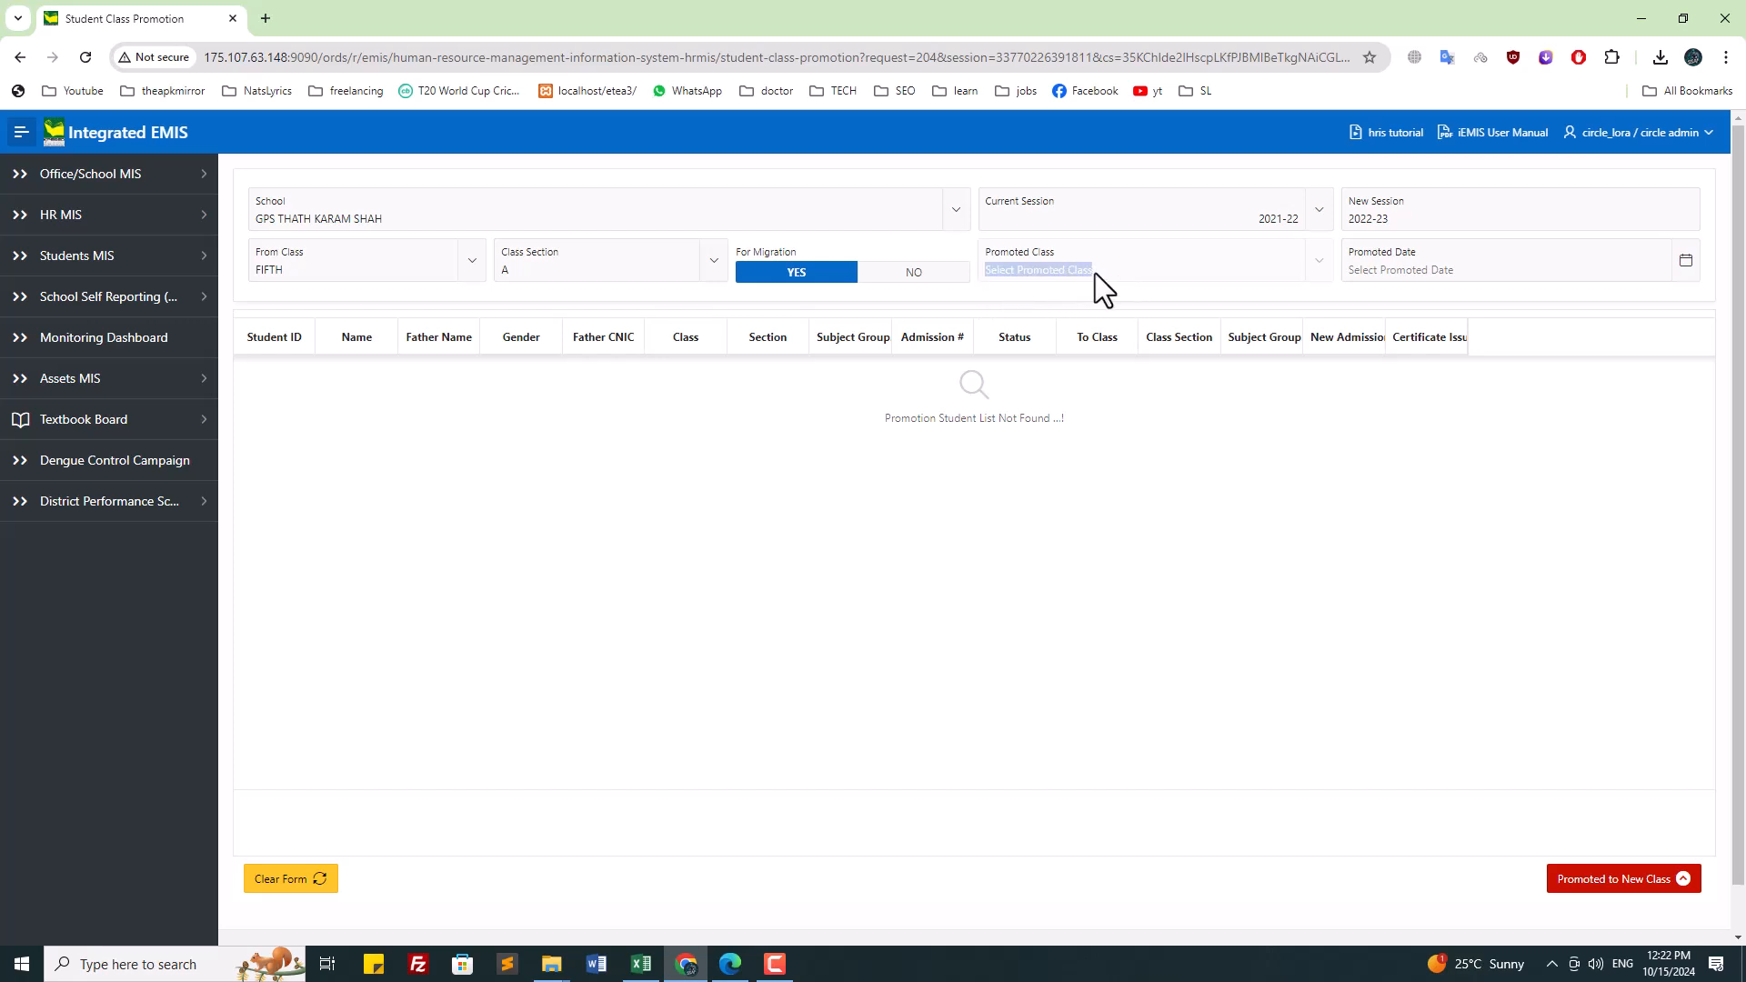
Step: Set the promoted date to 31-MAR-2022, widen the Name column, and bring up the Students List spreadsheet
left_click(1528, 272)
left_click(1466, 306)
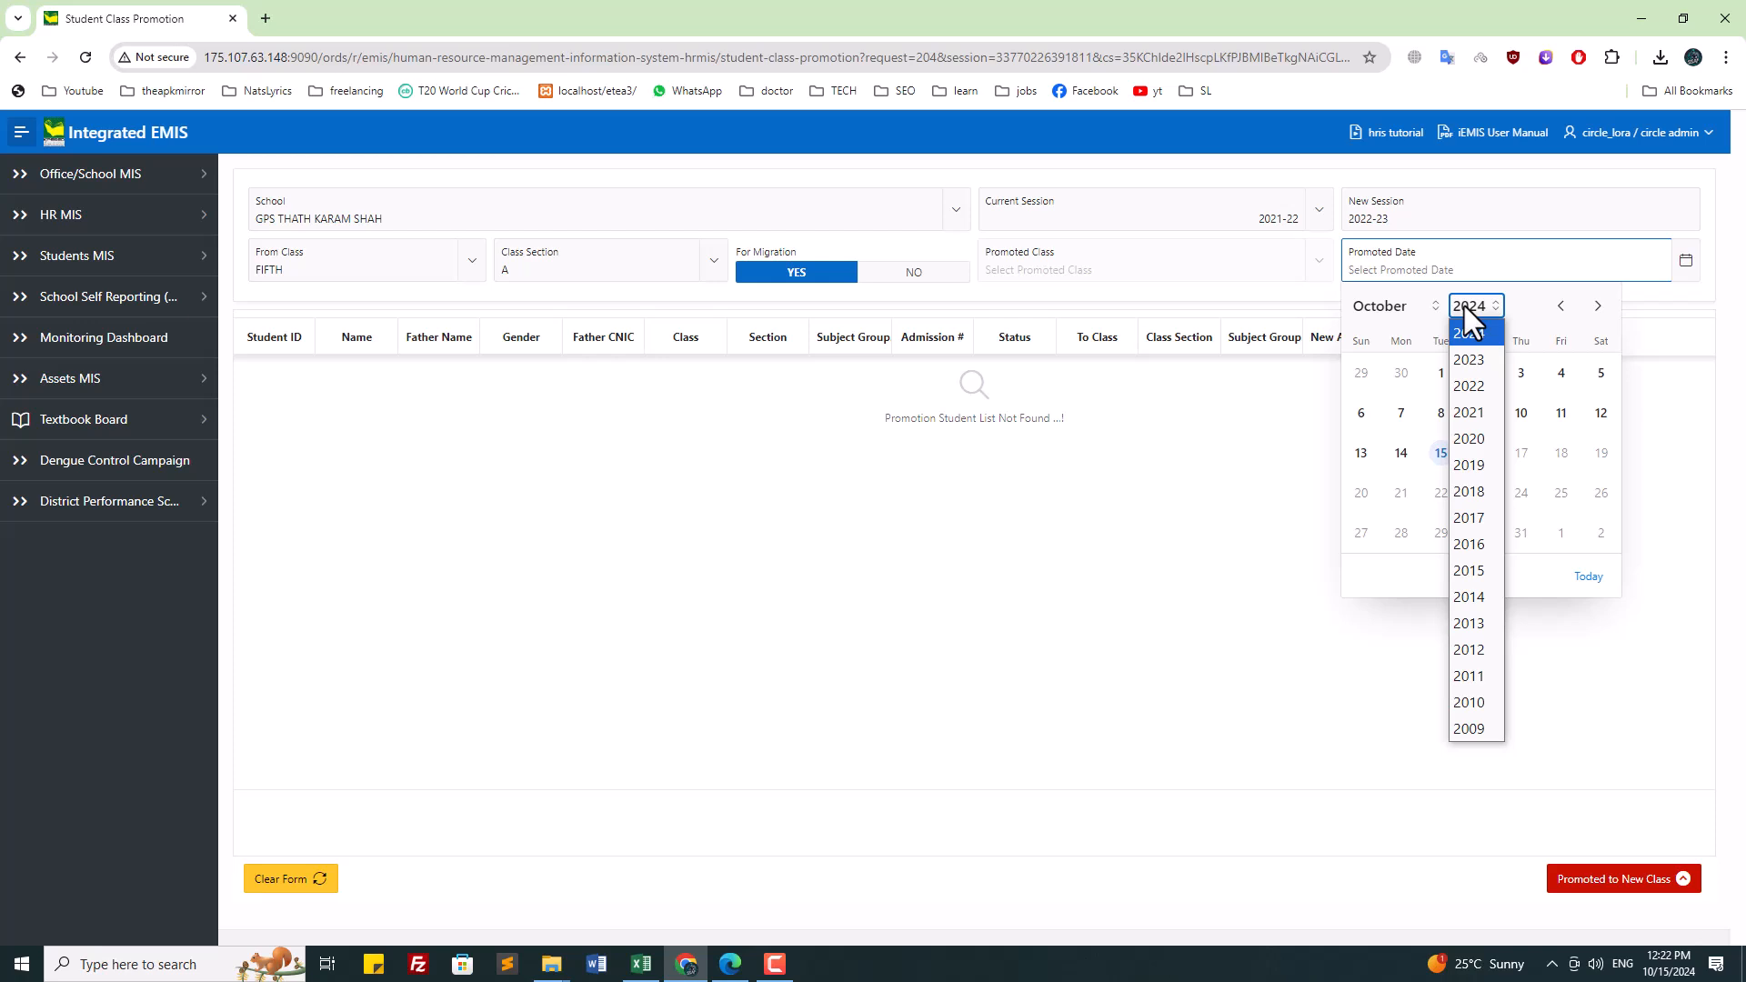
left_click(1259, 223)
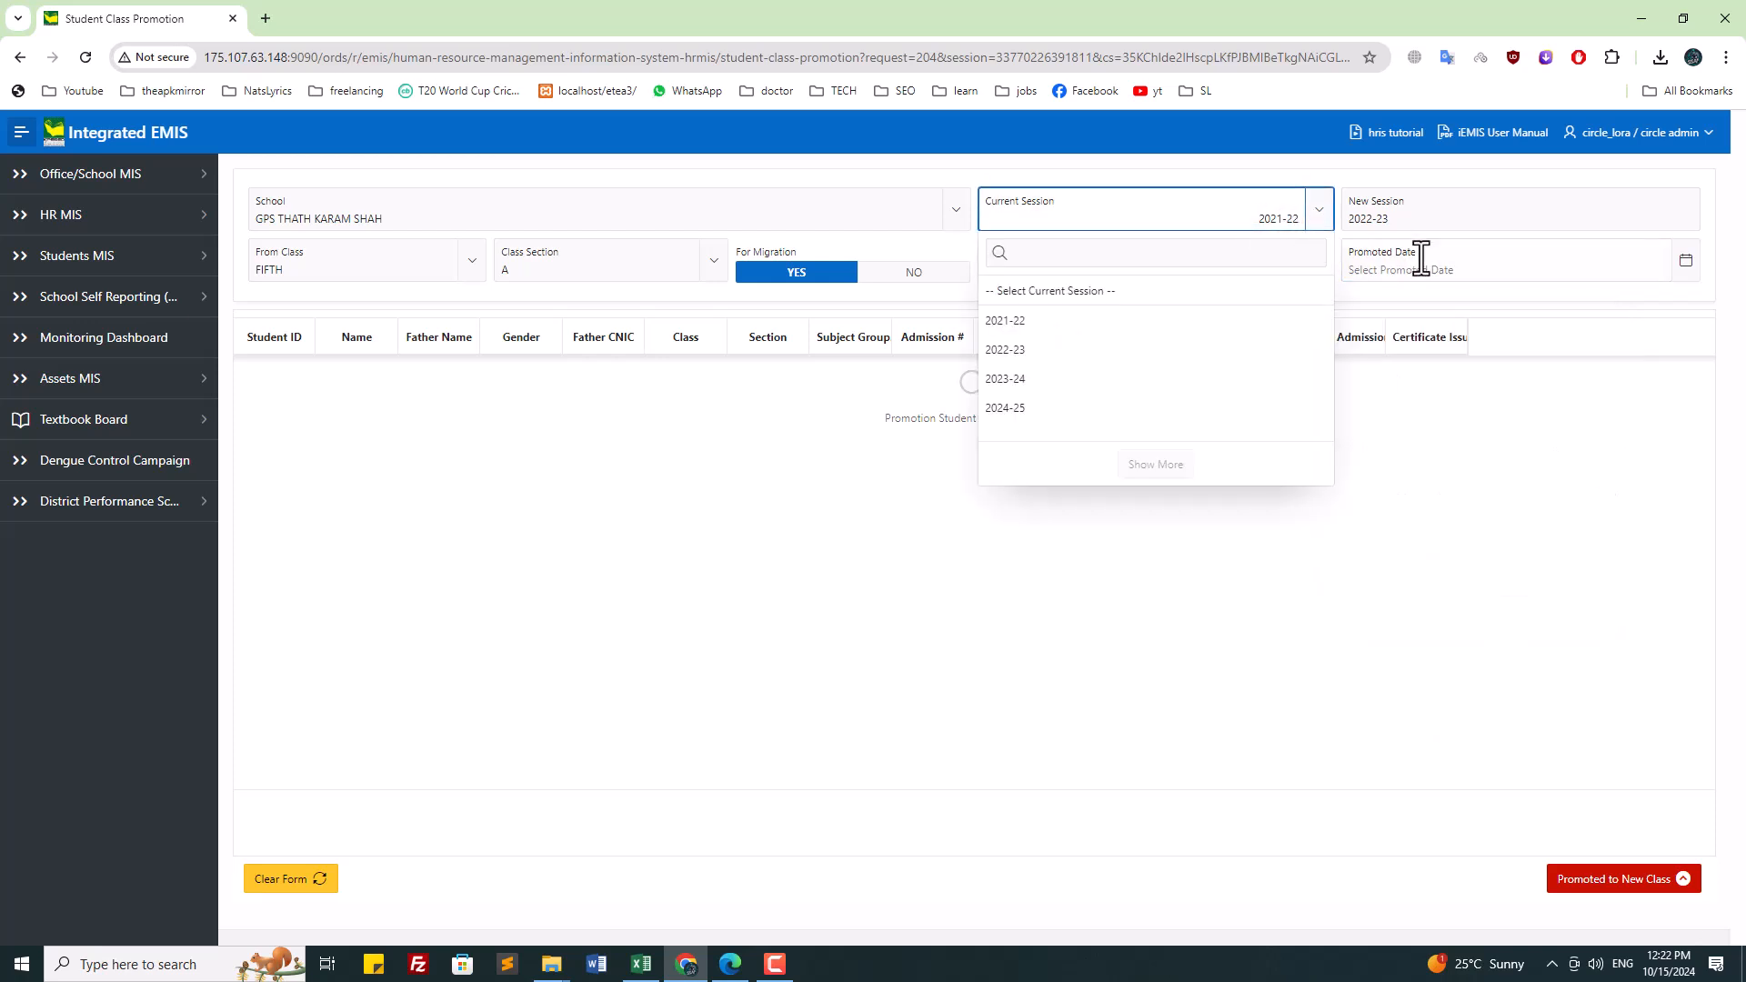
left_click(1445, 276)
left_click(1466, 307)
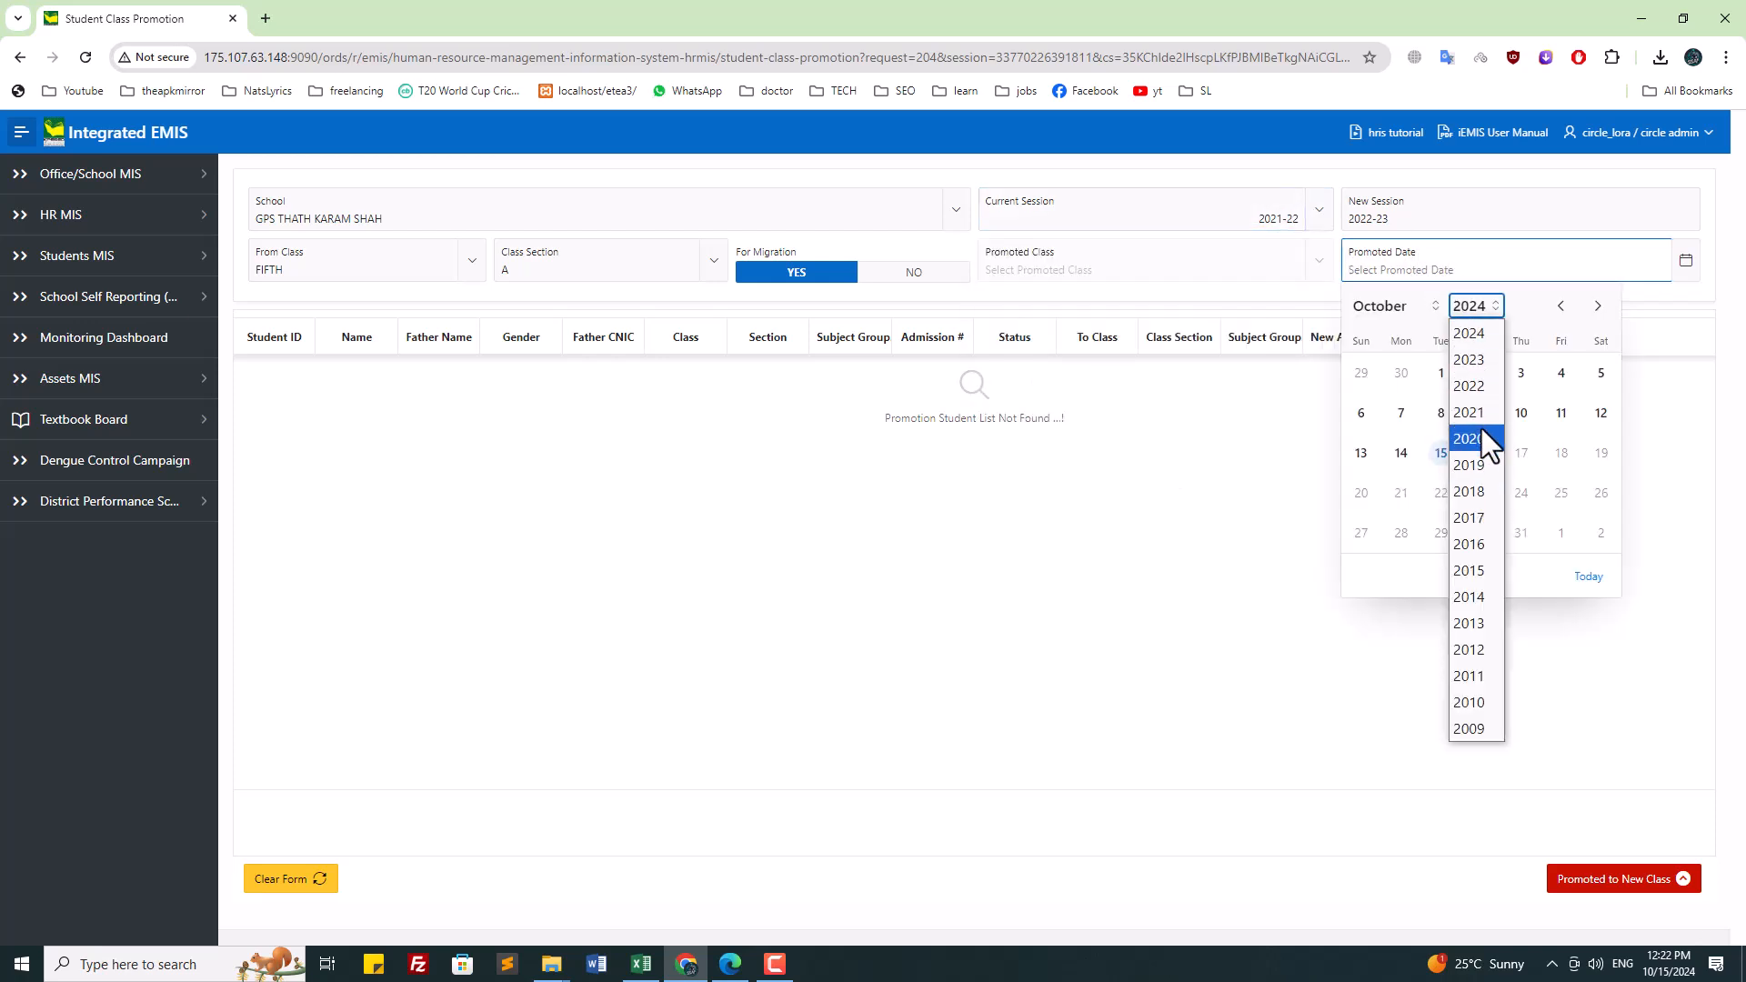
left_click(1482, 386)
left_click(1394, 310)
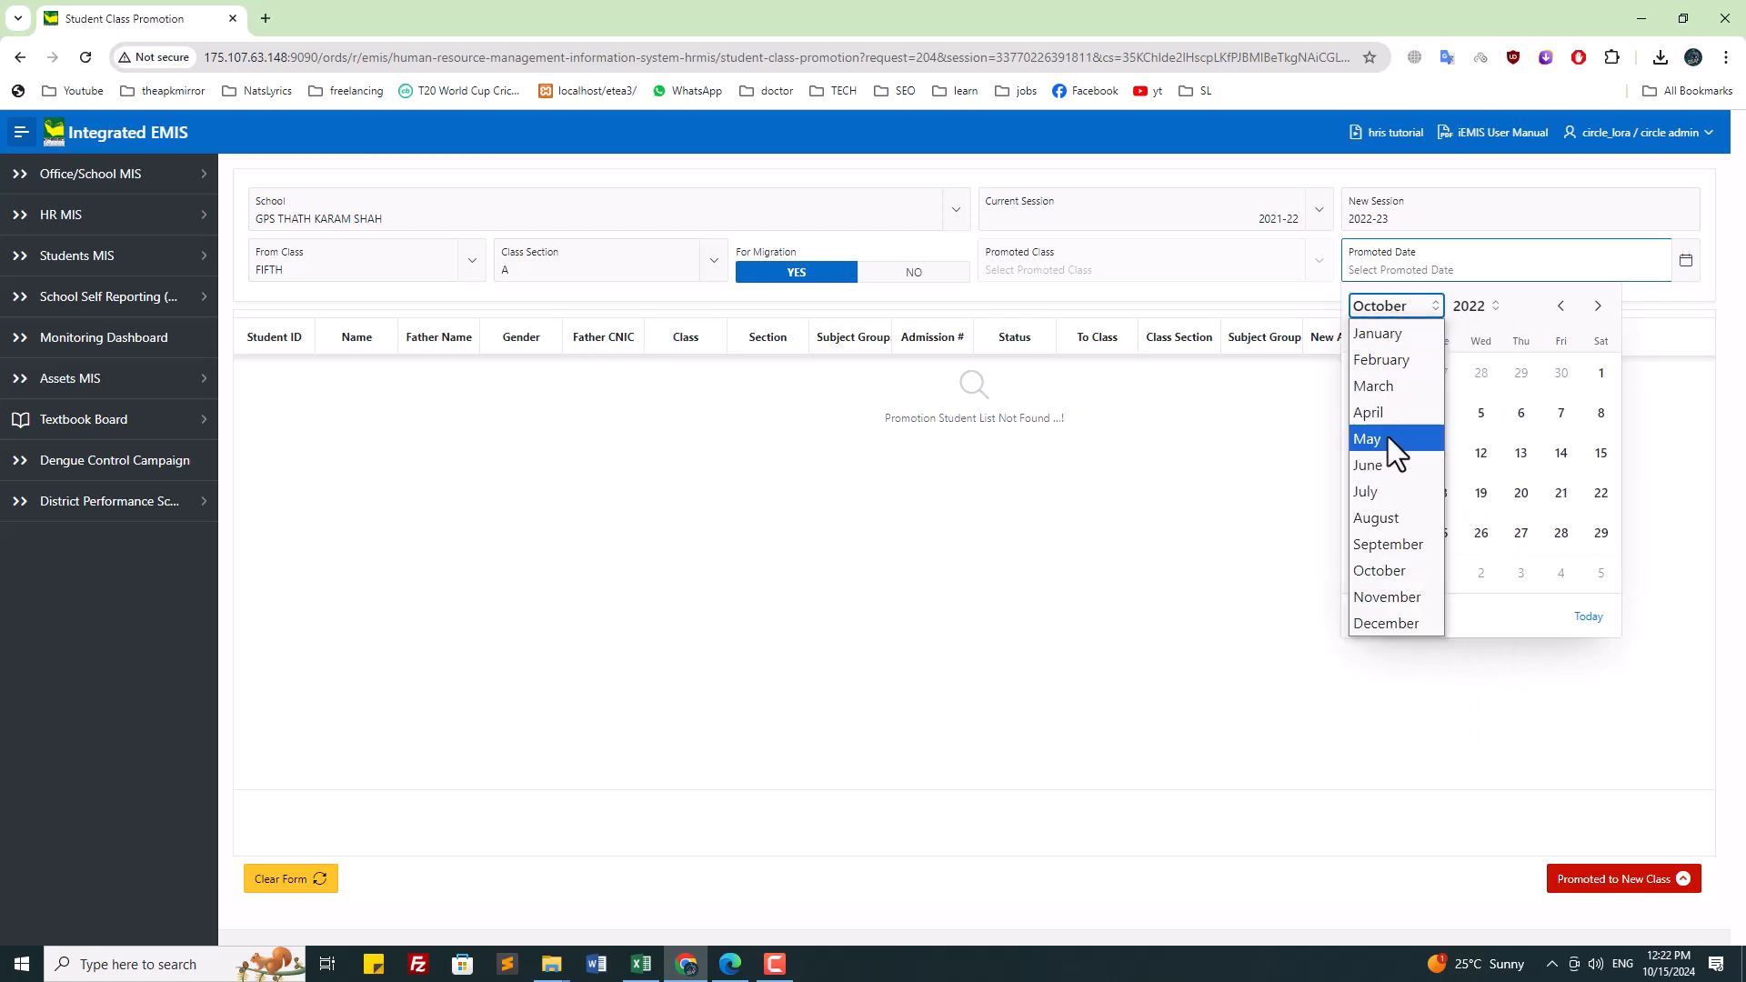
left_click(1402, 384)
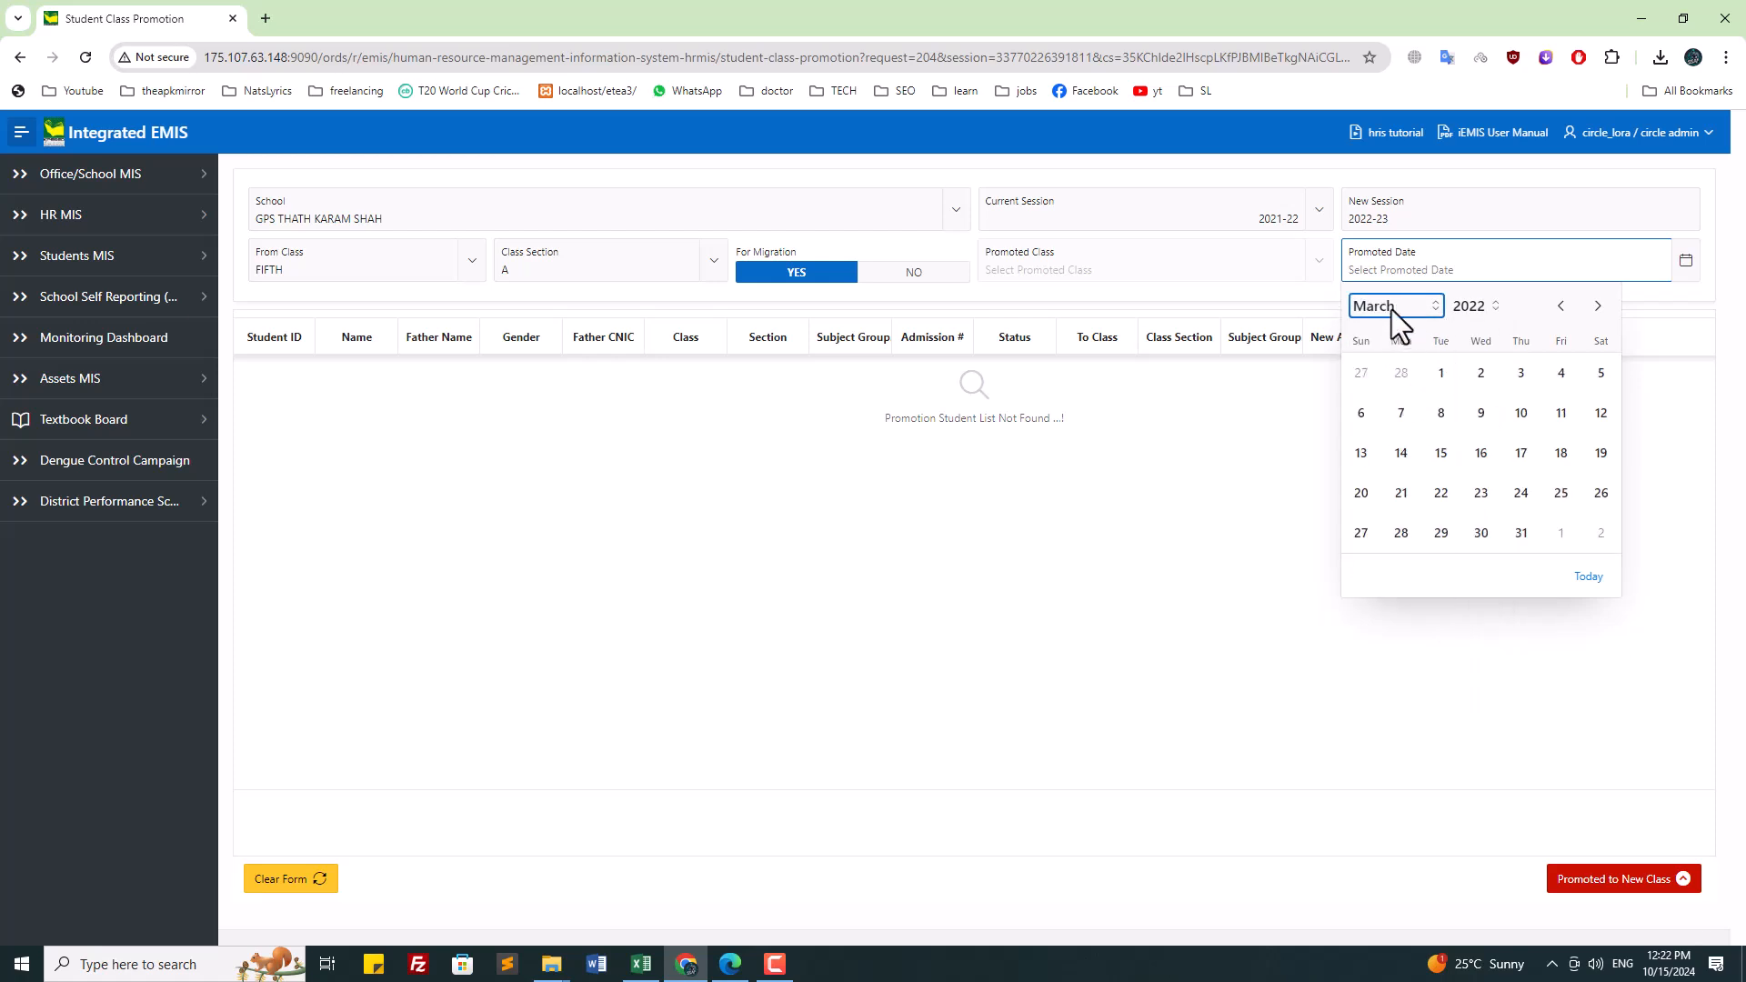
left_click(1392, 309)
left_click(1400, 384)
left_click(1521, 534)
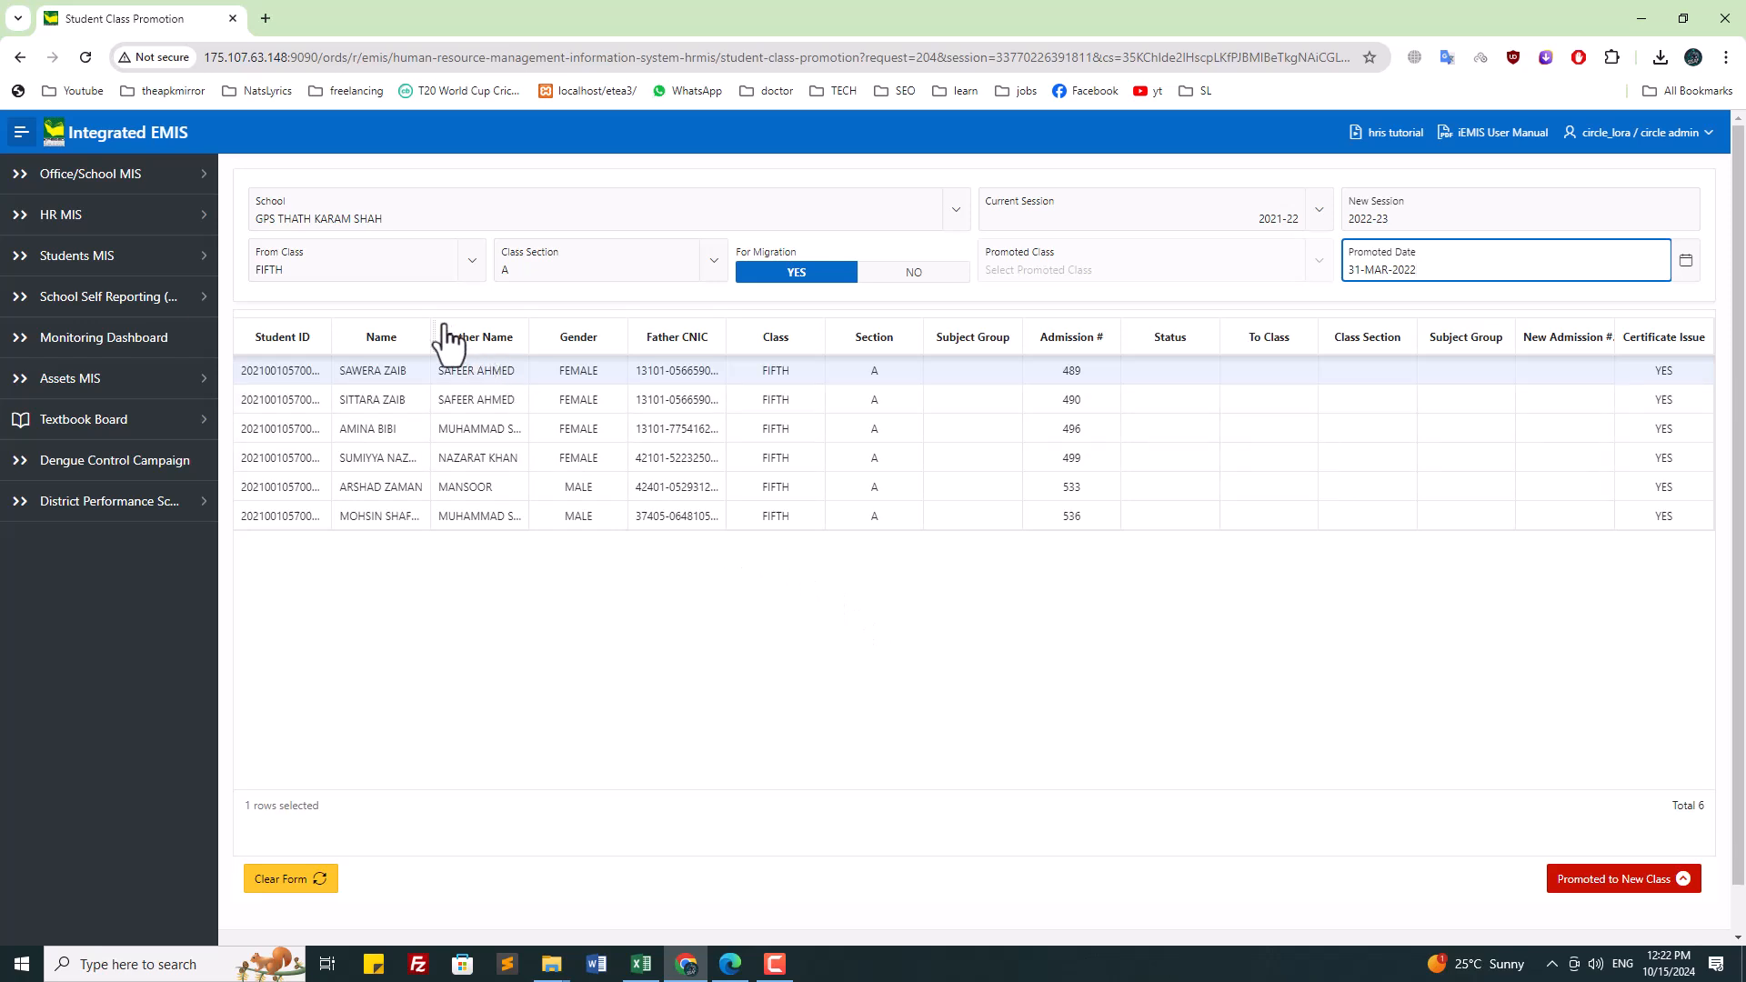
left_click_drag(428, 335, 465, 337)
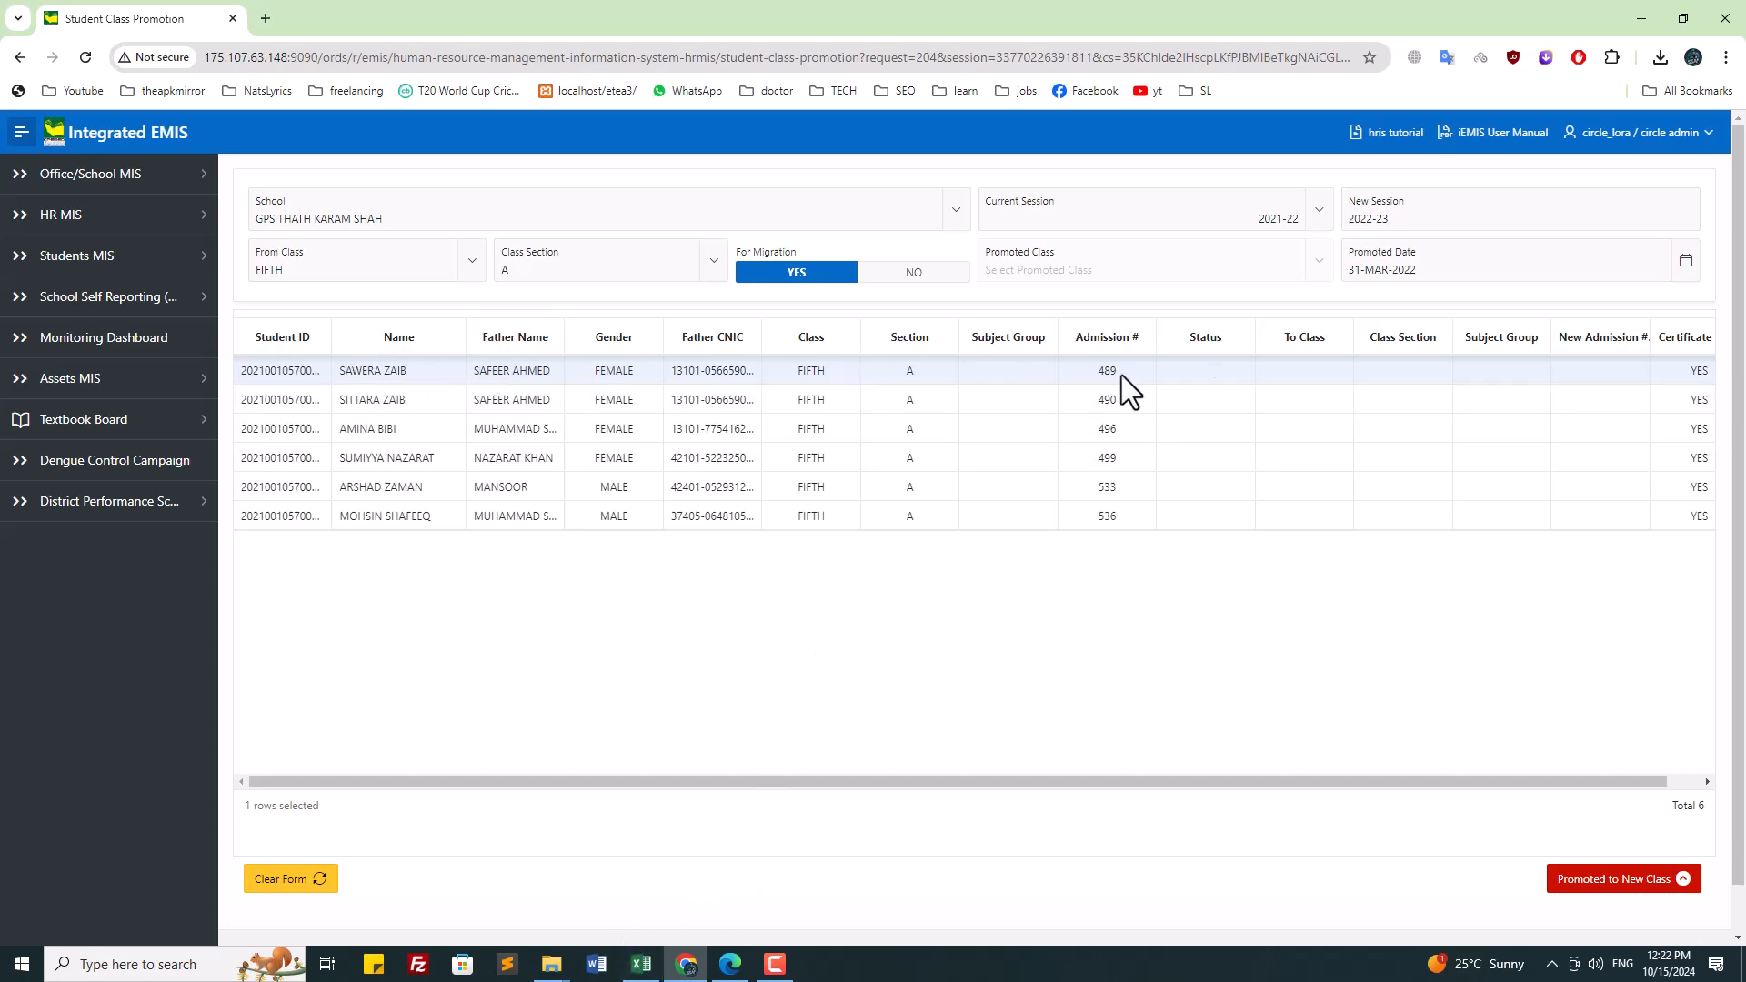
left_click(642, 962)
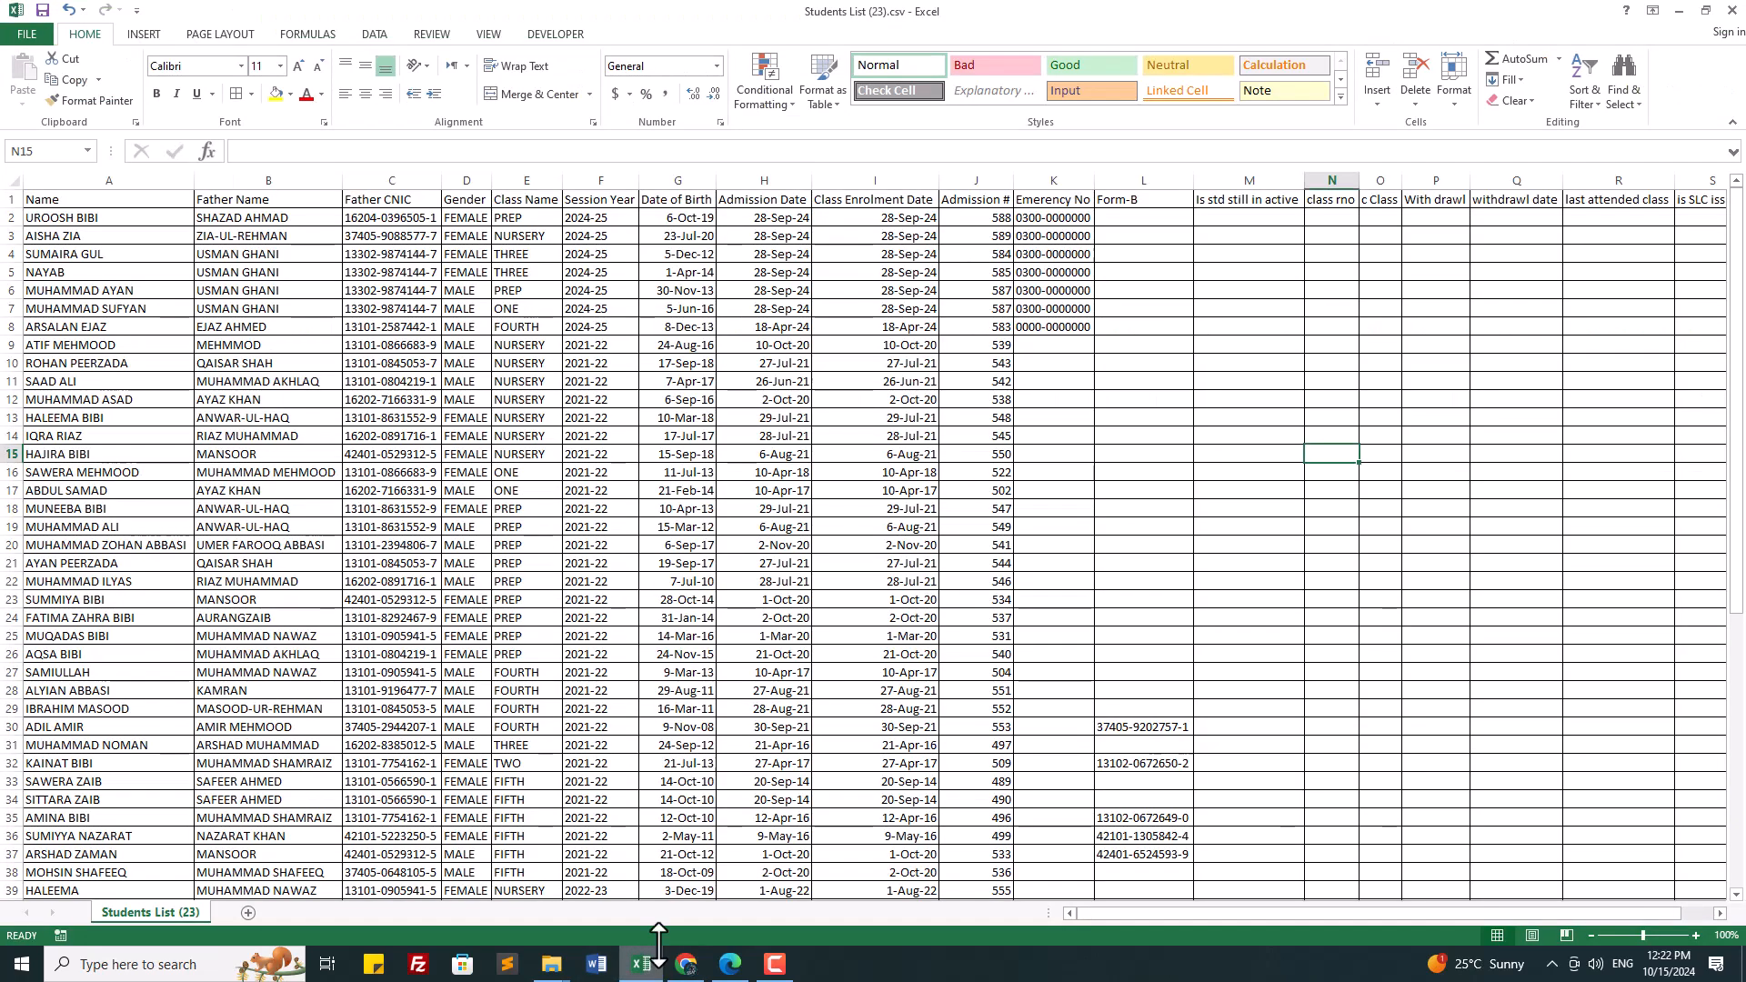
Step: Check admission number 489 at cell J33 of the Students List, then return to the browser
scroll(1068, 443, "down", 7)
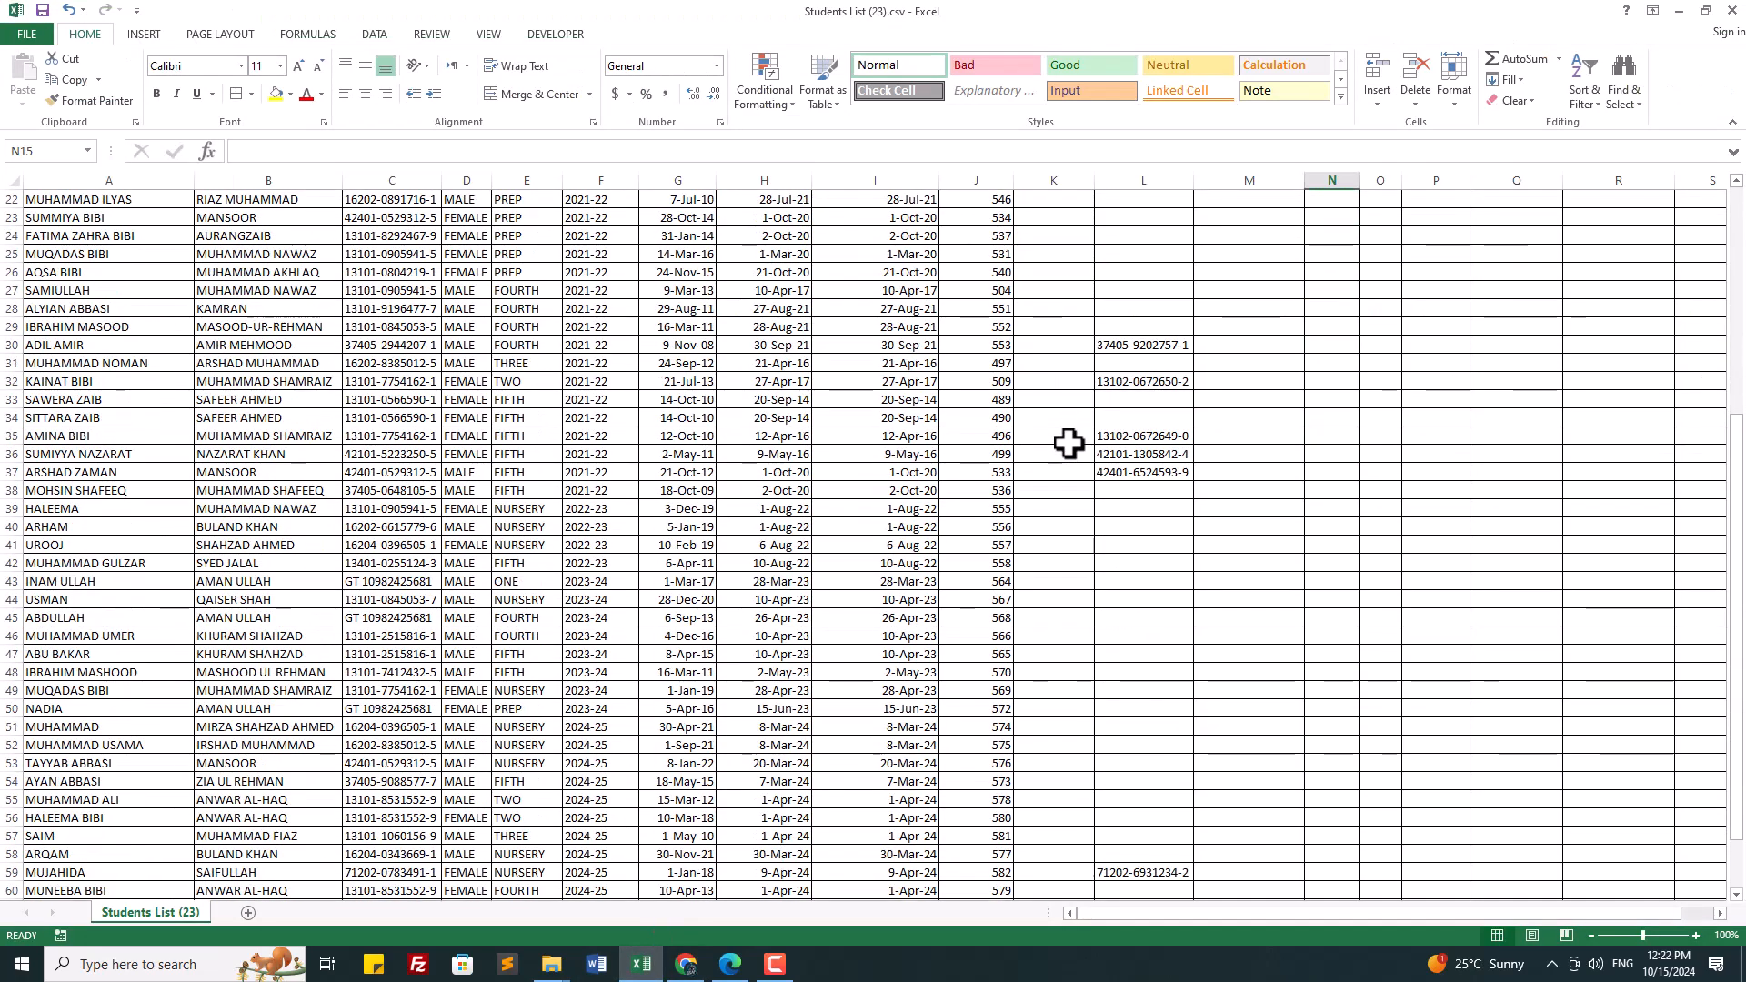
left_click(1001, 400)
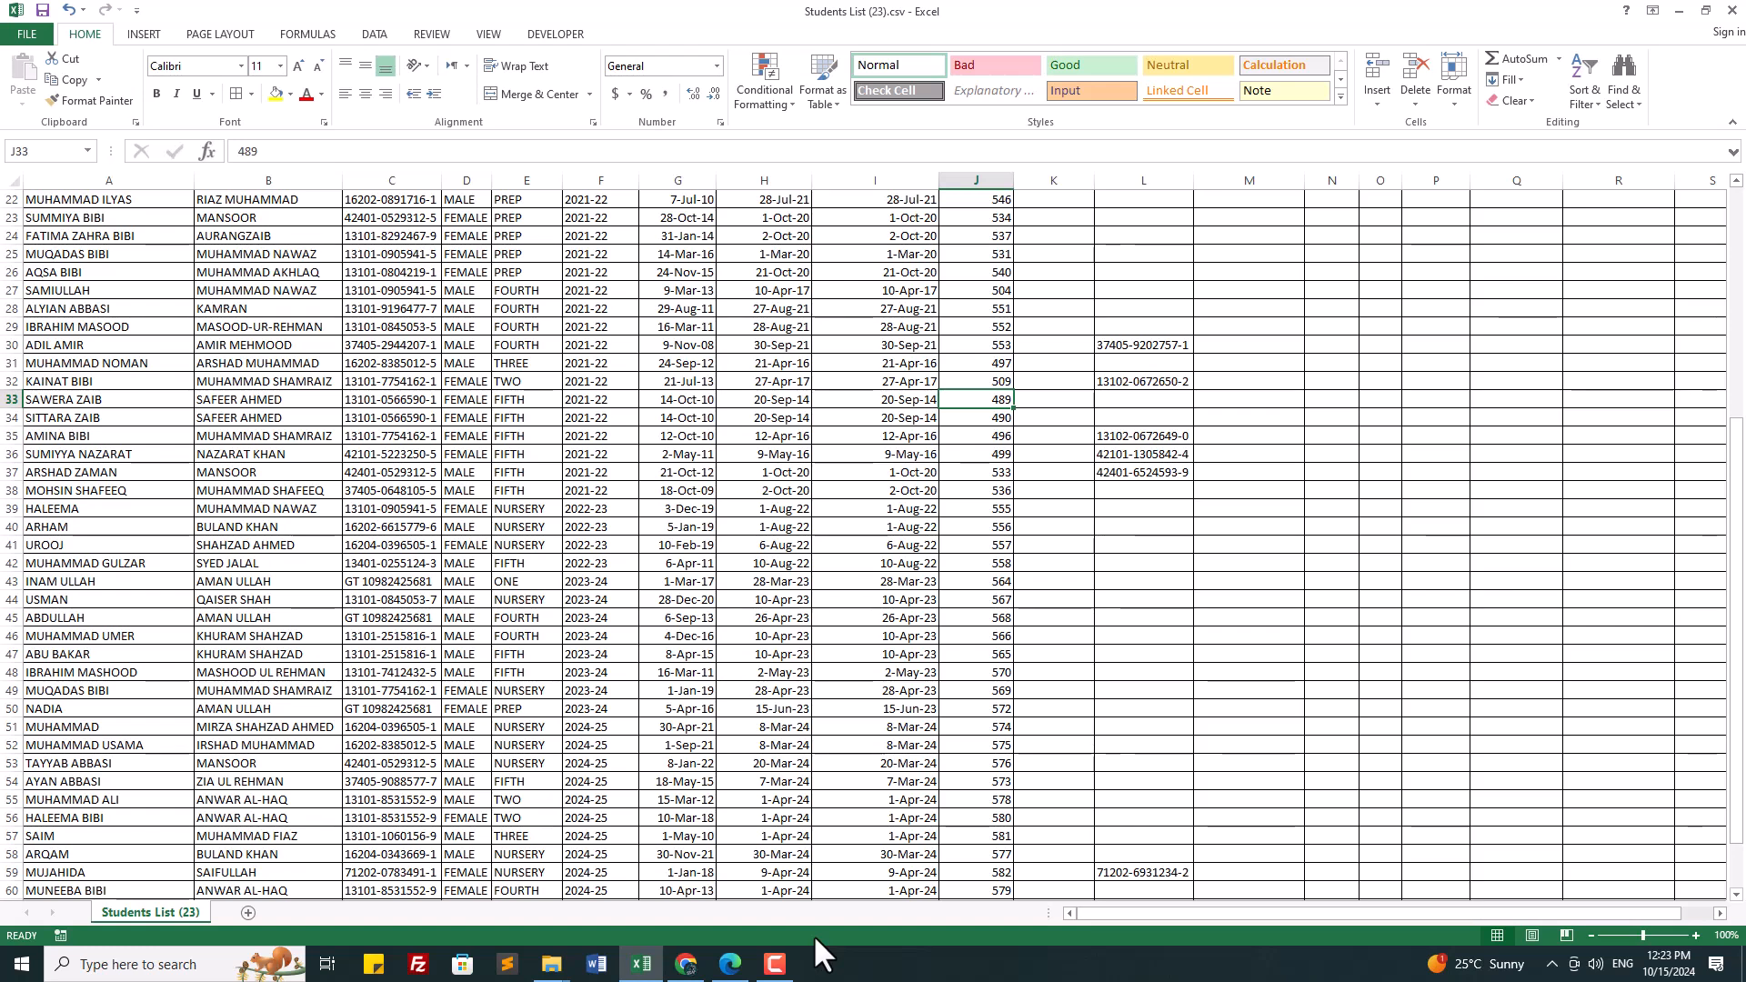
mouse_move(692, 971)
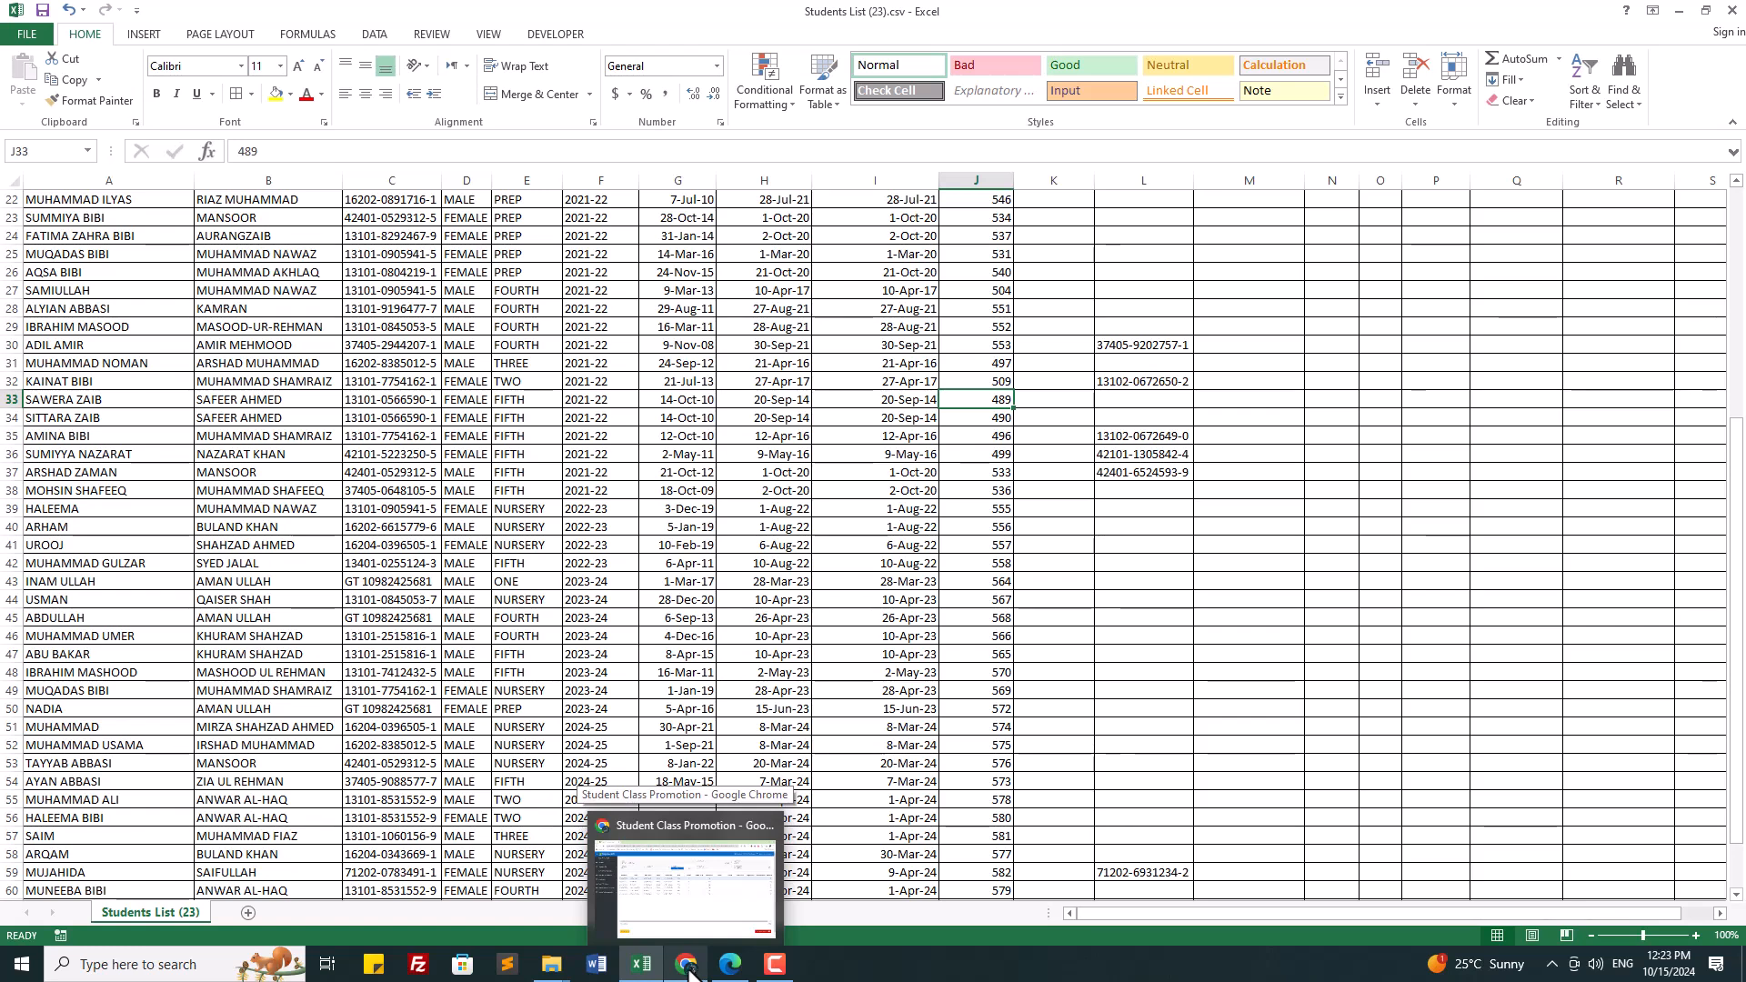
left_click(690, 972)
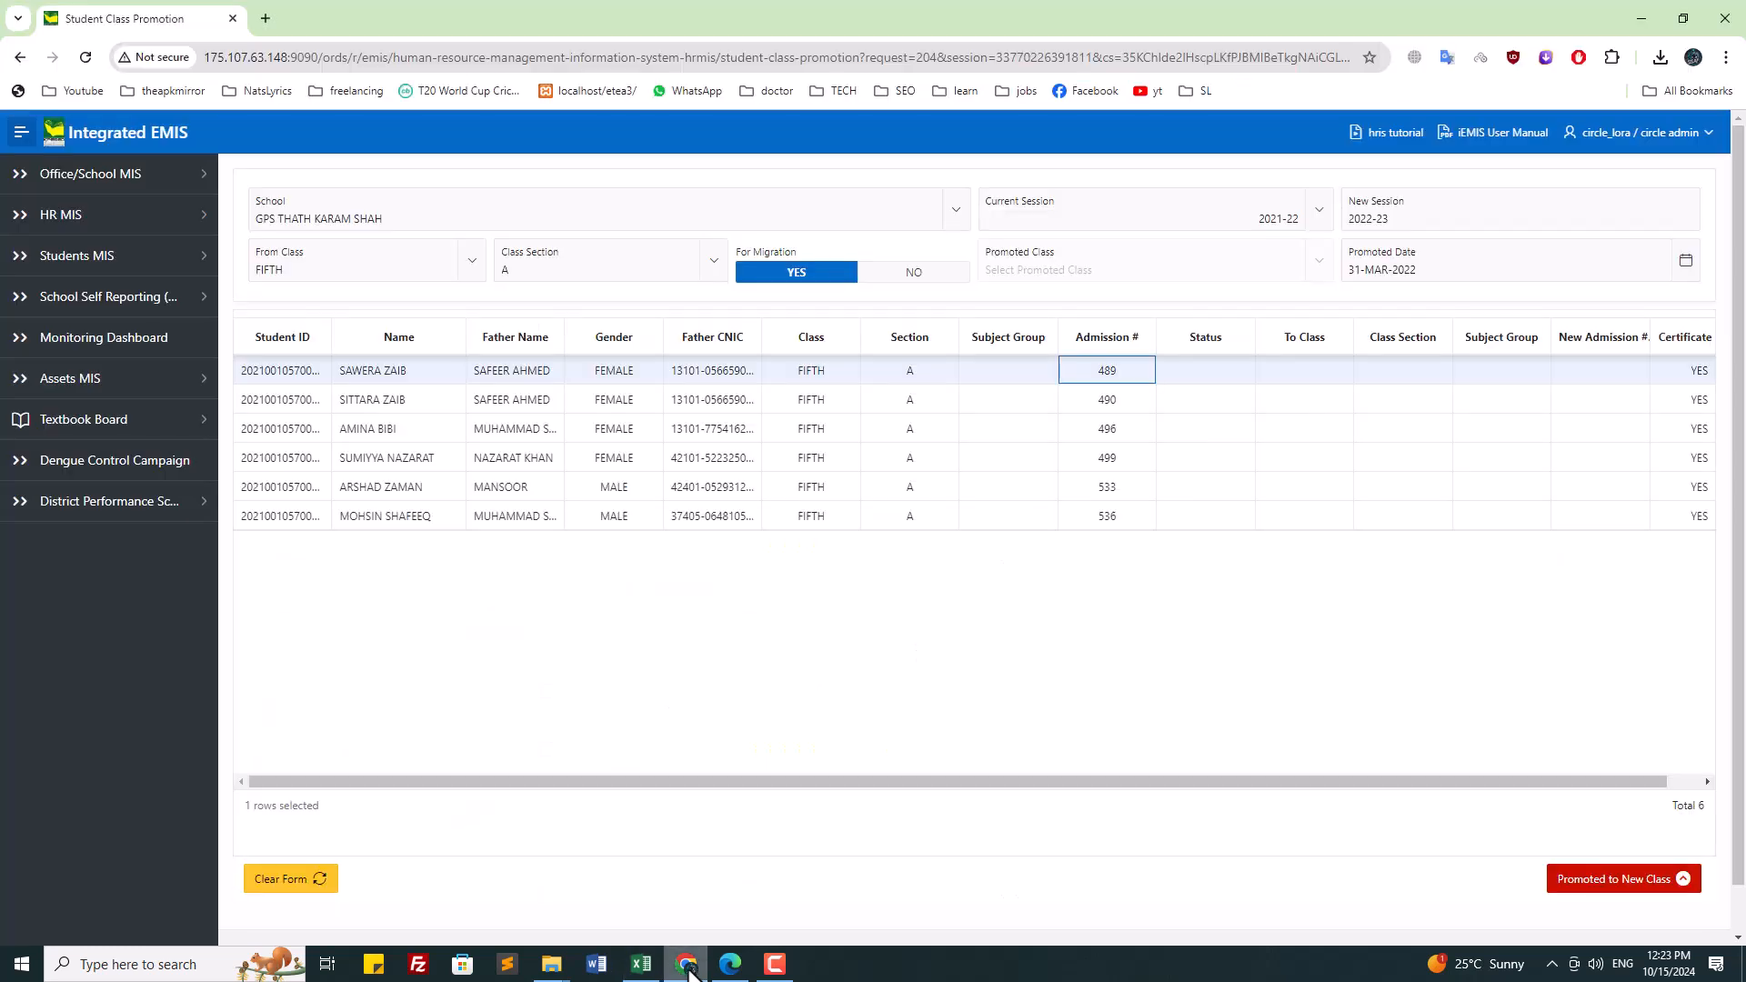
Step: Set the status of admissions 490 and 496 to PROMOTED
left_click(388, 400)
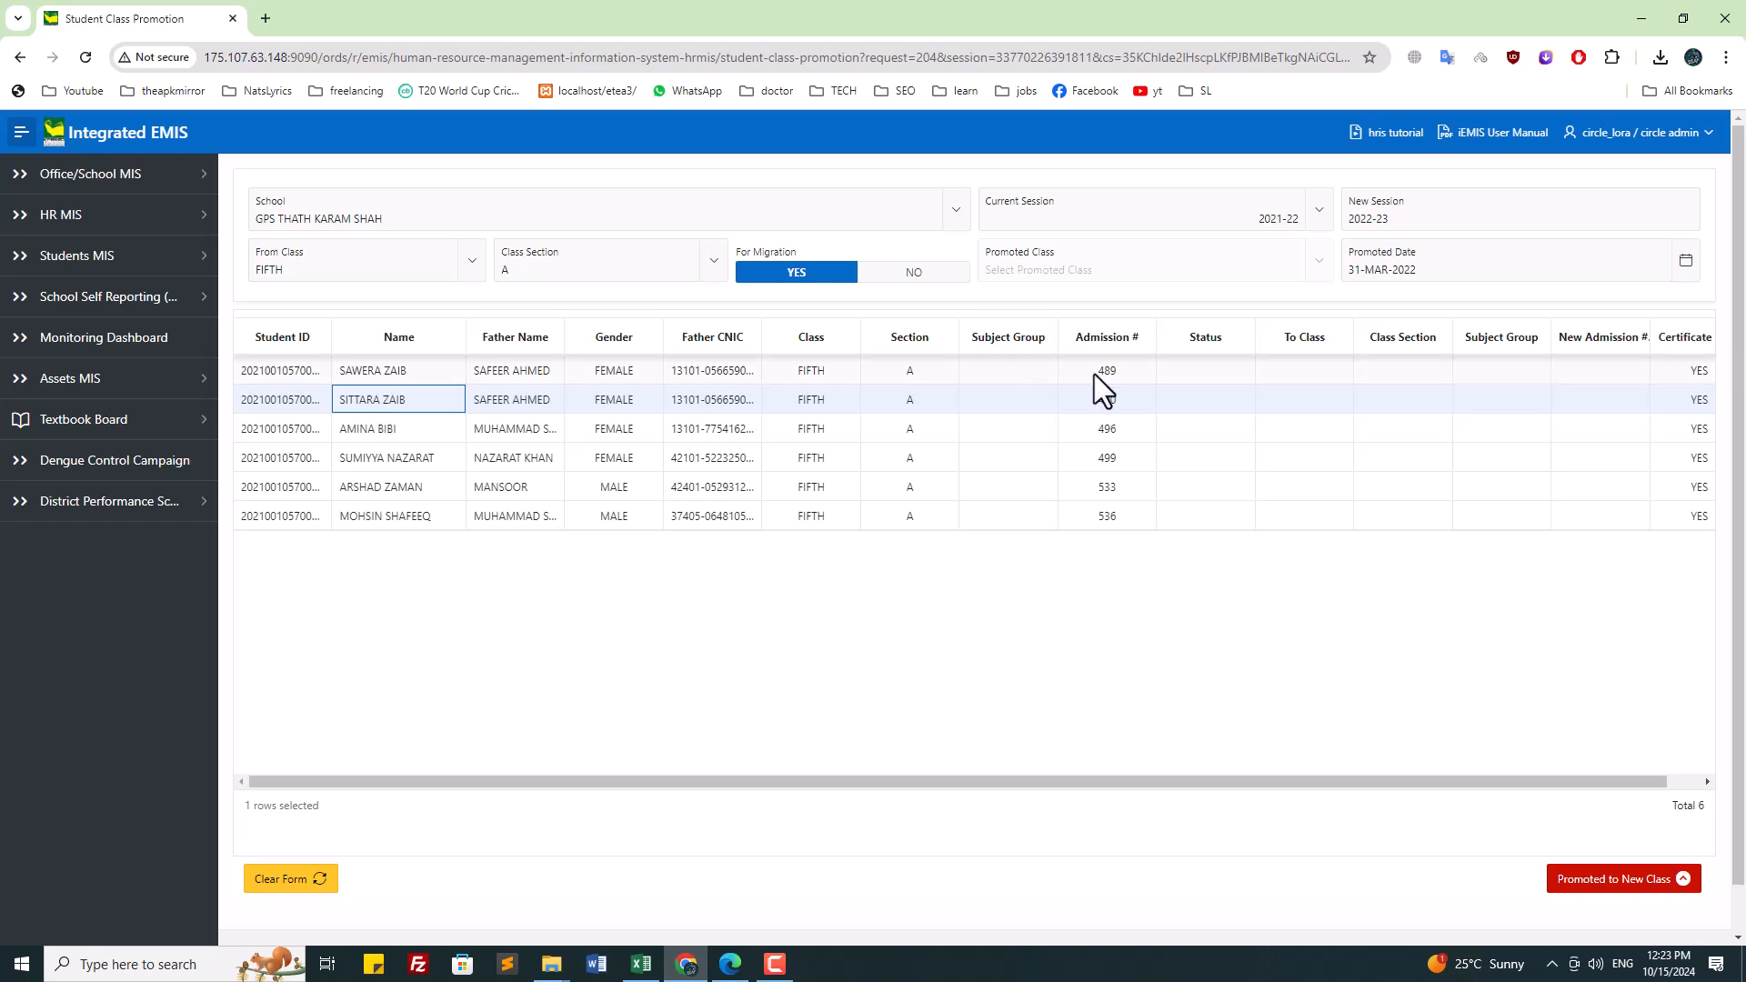
double_click(1235, 406)
left_click(1235, 406)
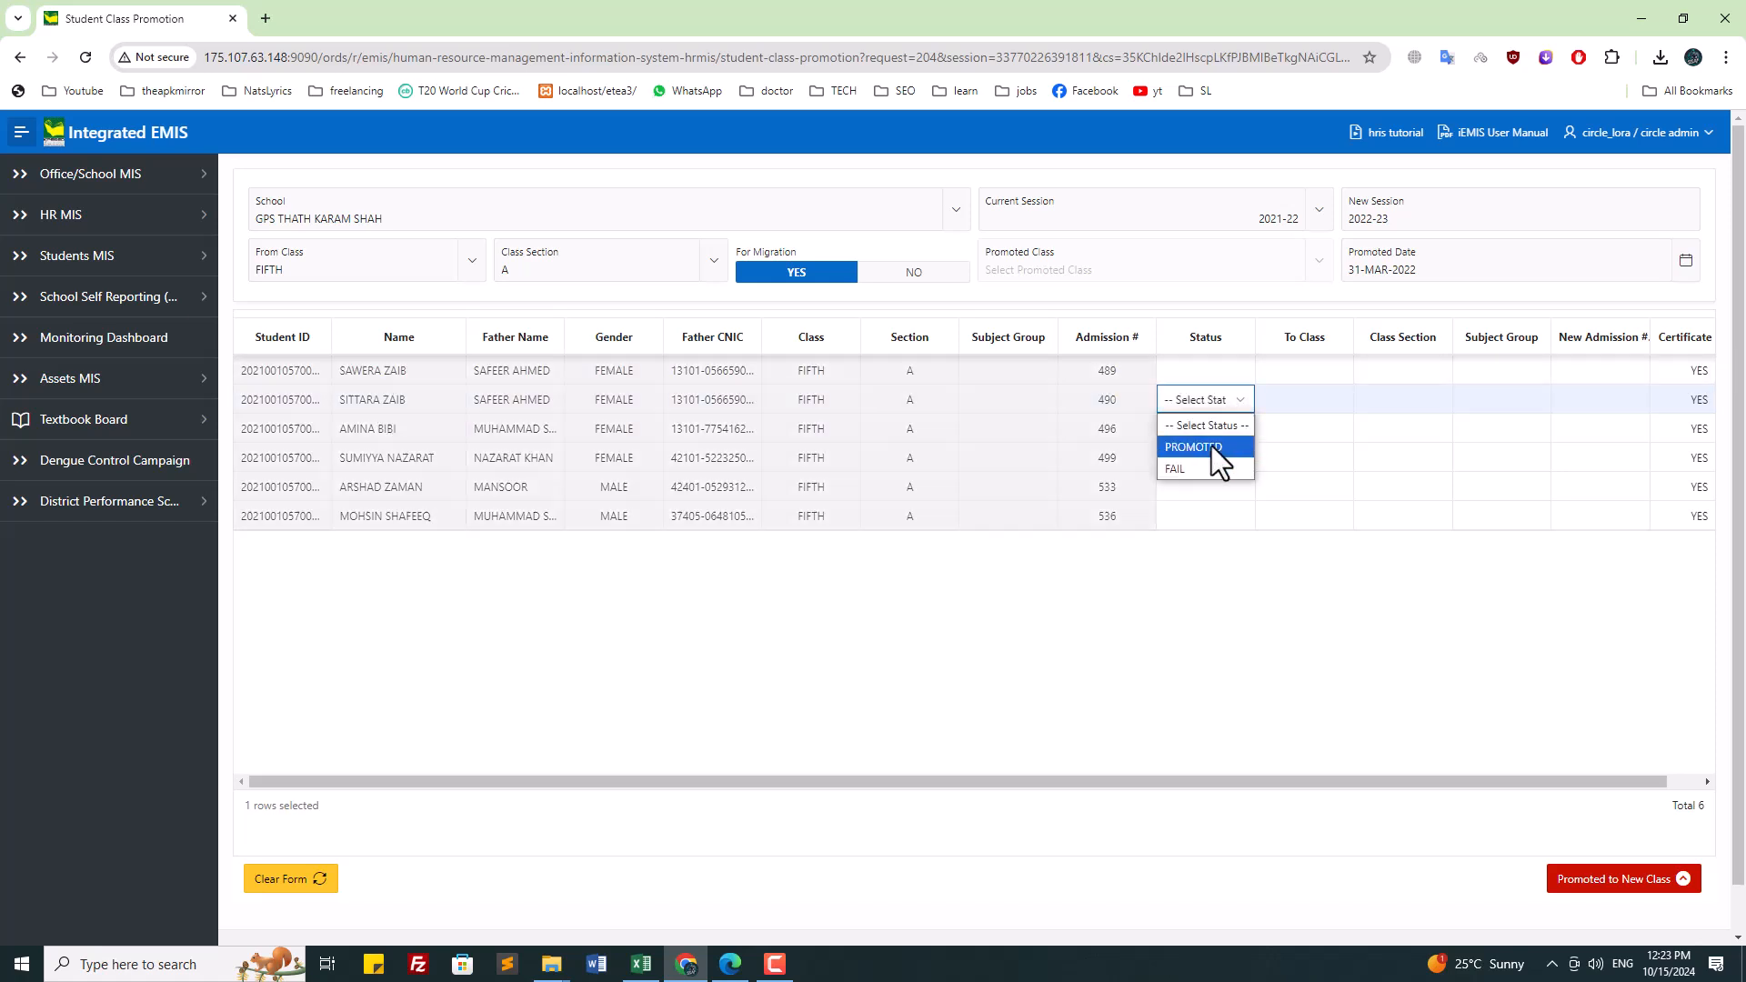
left_click(1215, 449)
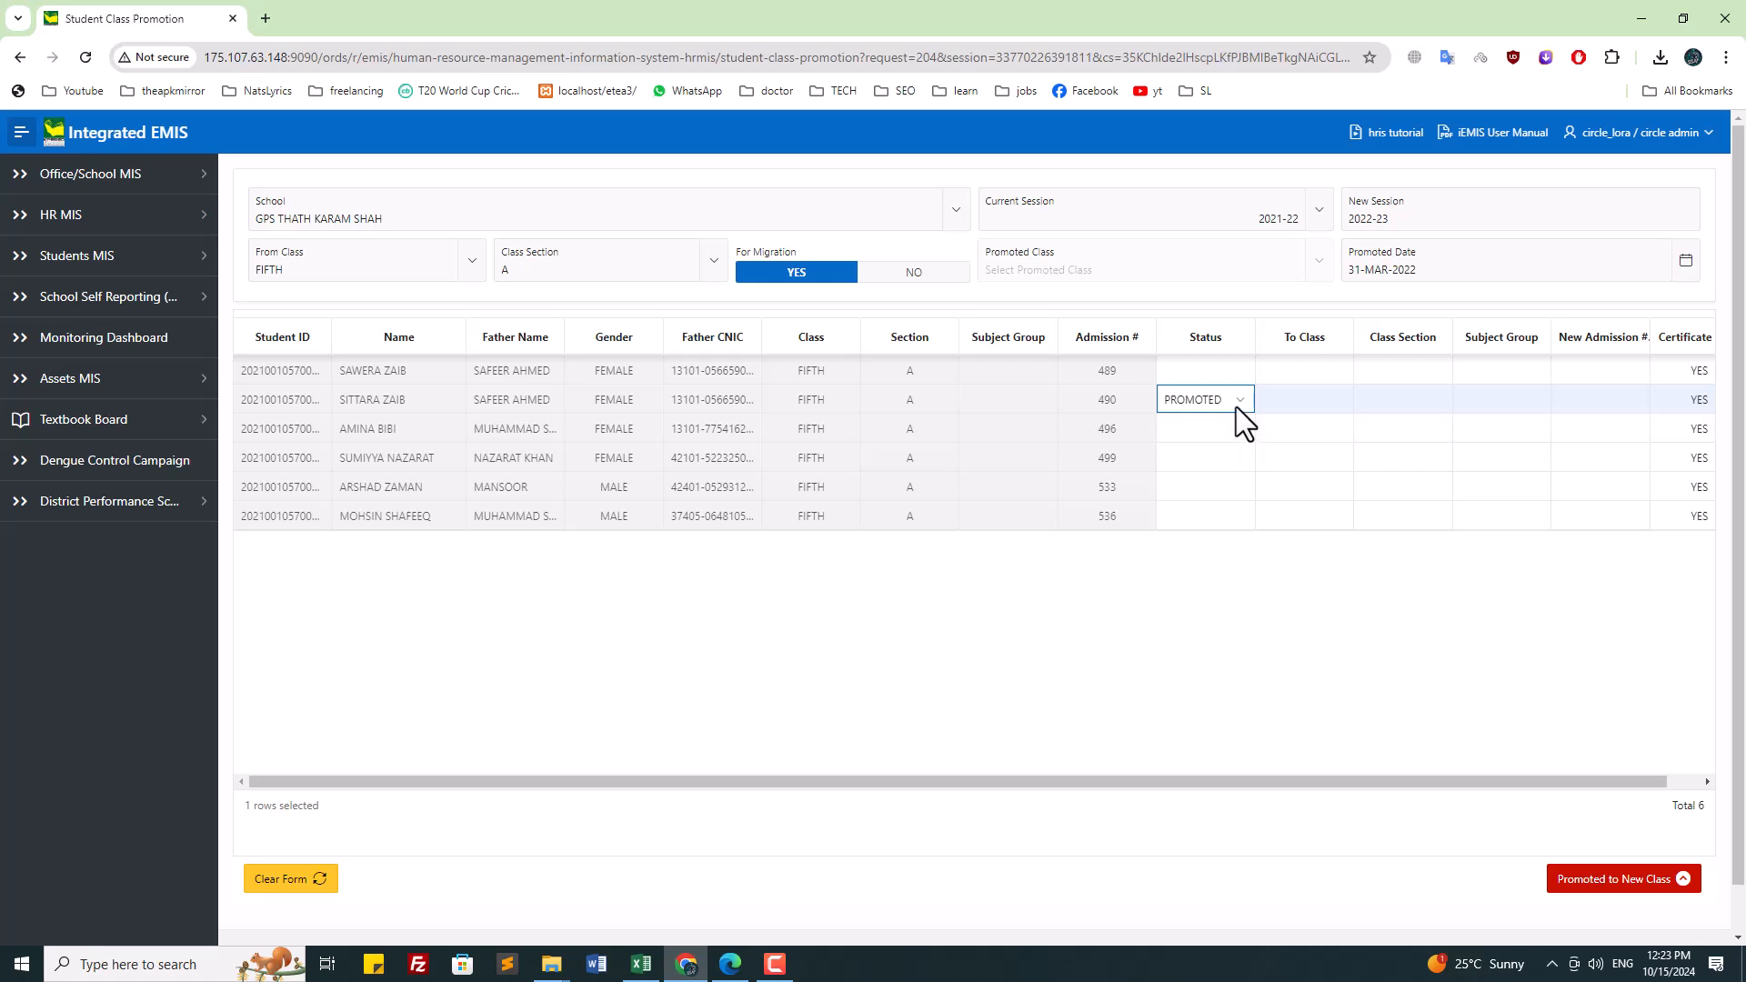
left_click(1330, 396)
left_click(1331, 562)
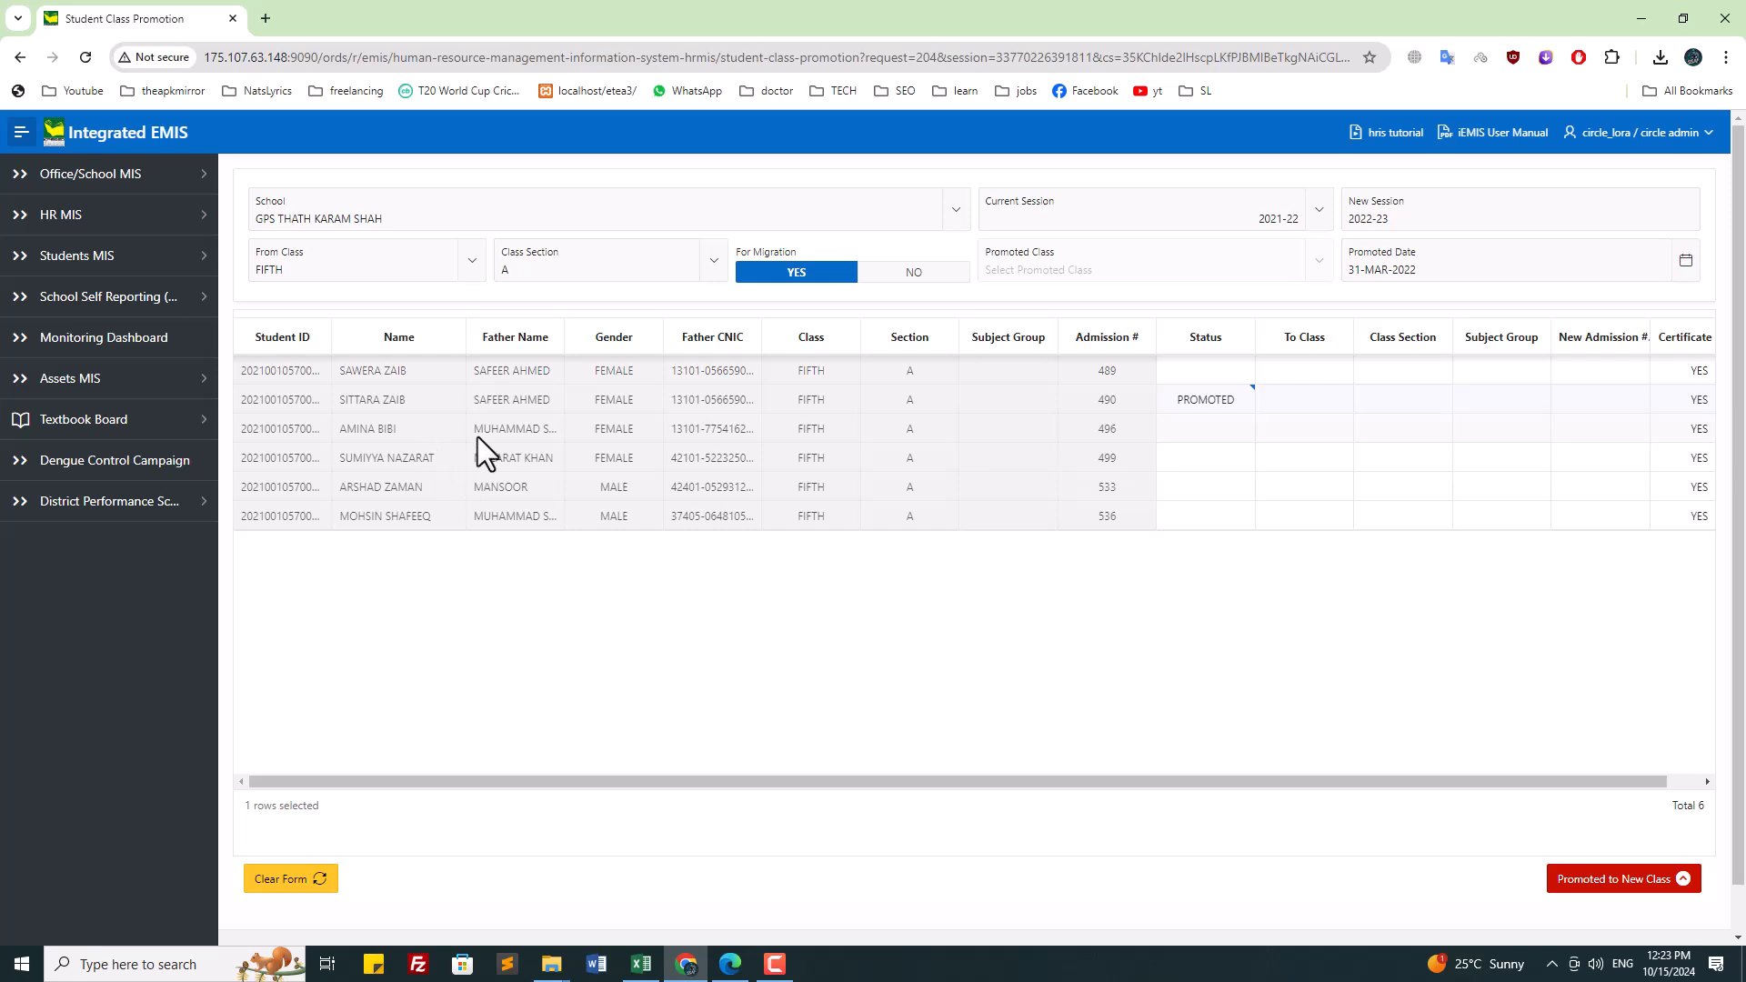
left_click(1264, 431)
left_click(1235, 431)
left_click(1235, 431)
left_click(1195, 468)
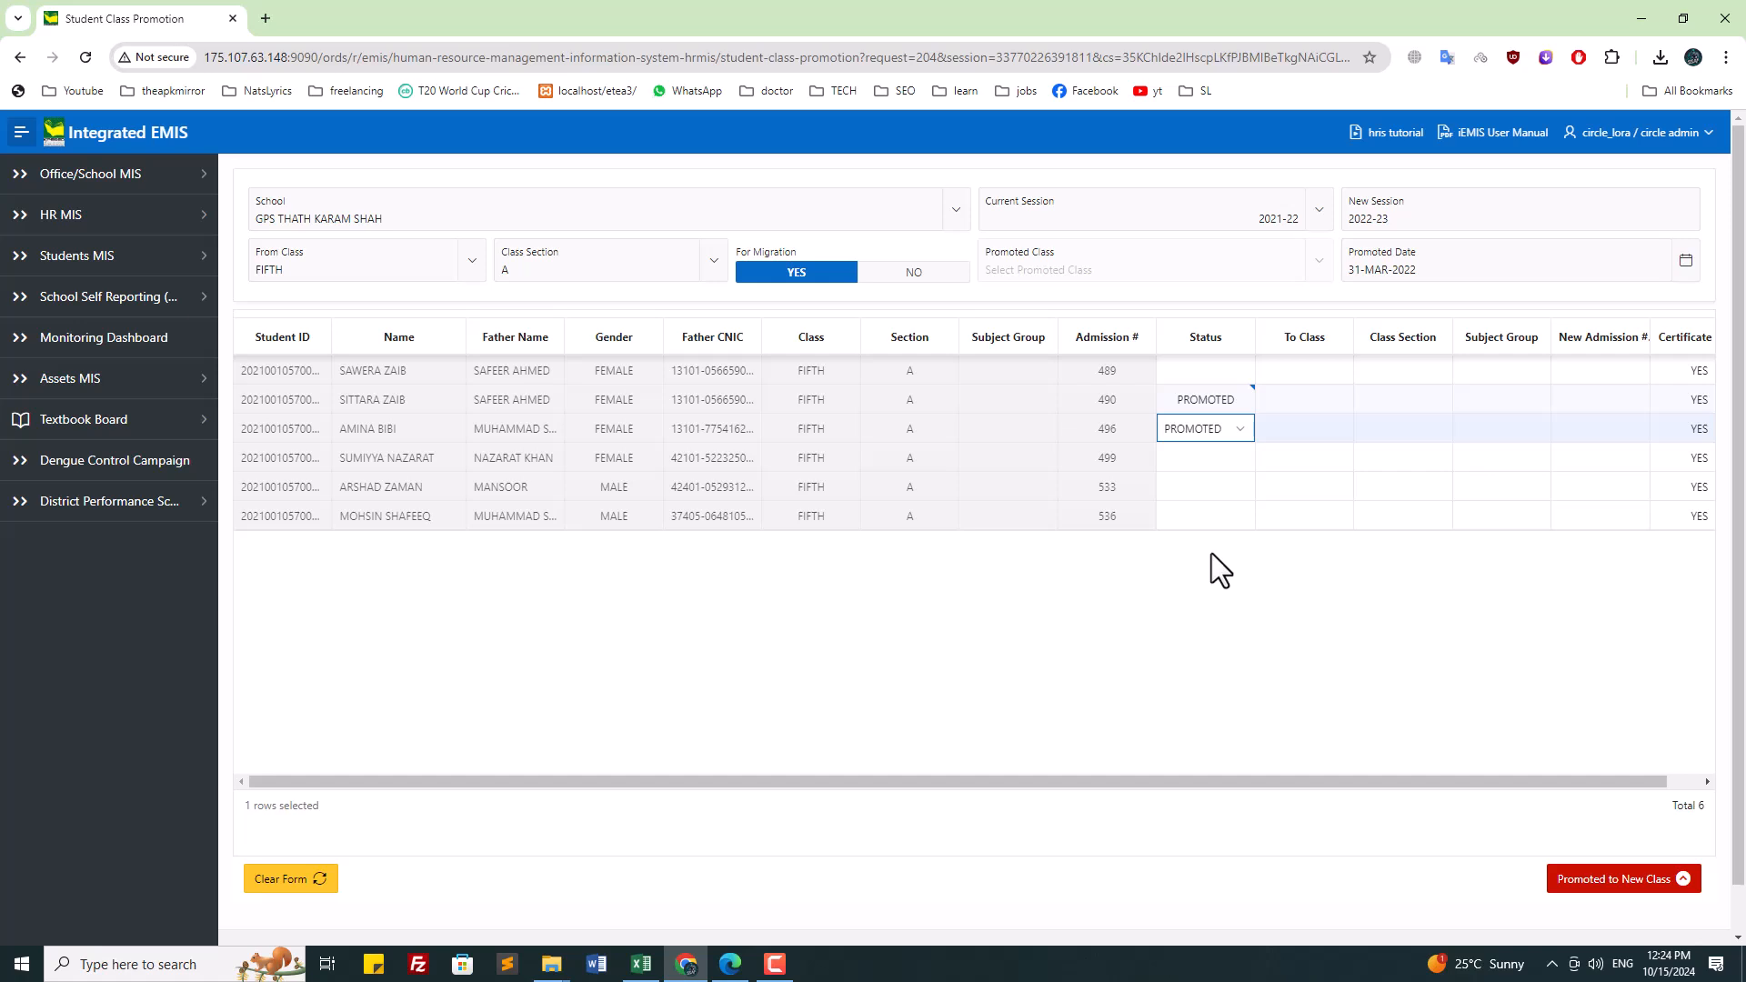
Step: Set the status of admissions 499, 533 and 536 to PROMOTED
left_click(1209, 466)
left_click(1209, 466)
left_click(1209, 498)
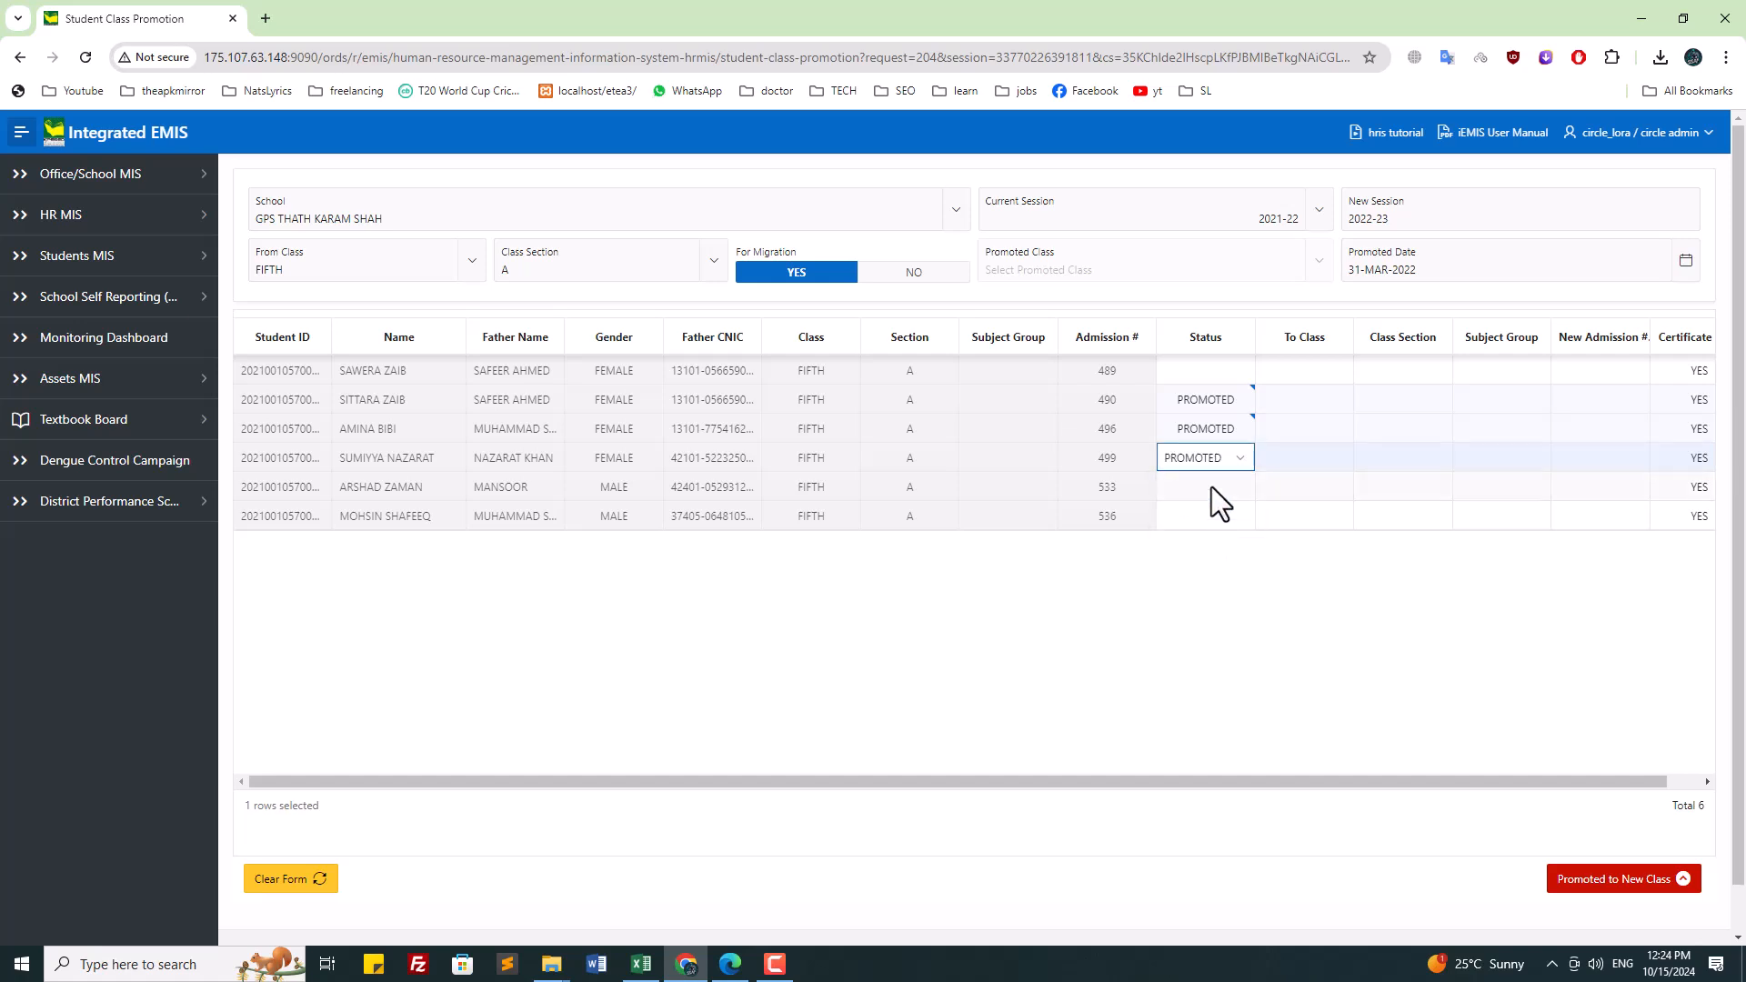
left_click(1212, 487)
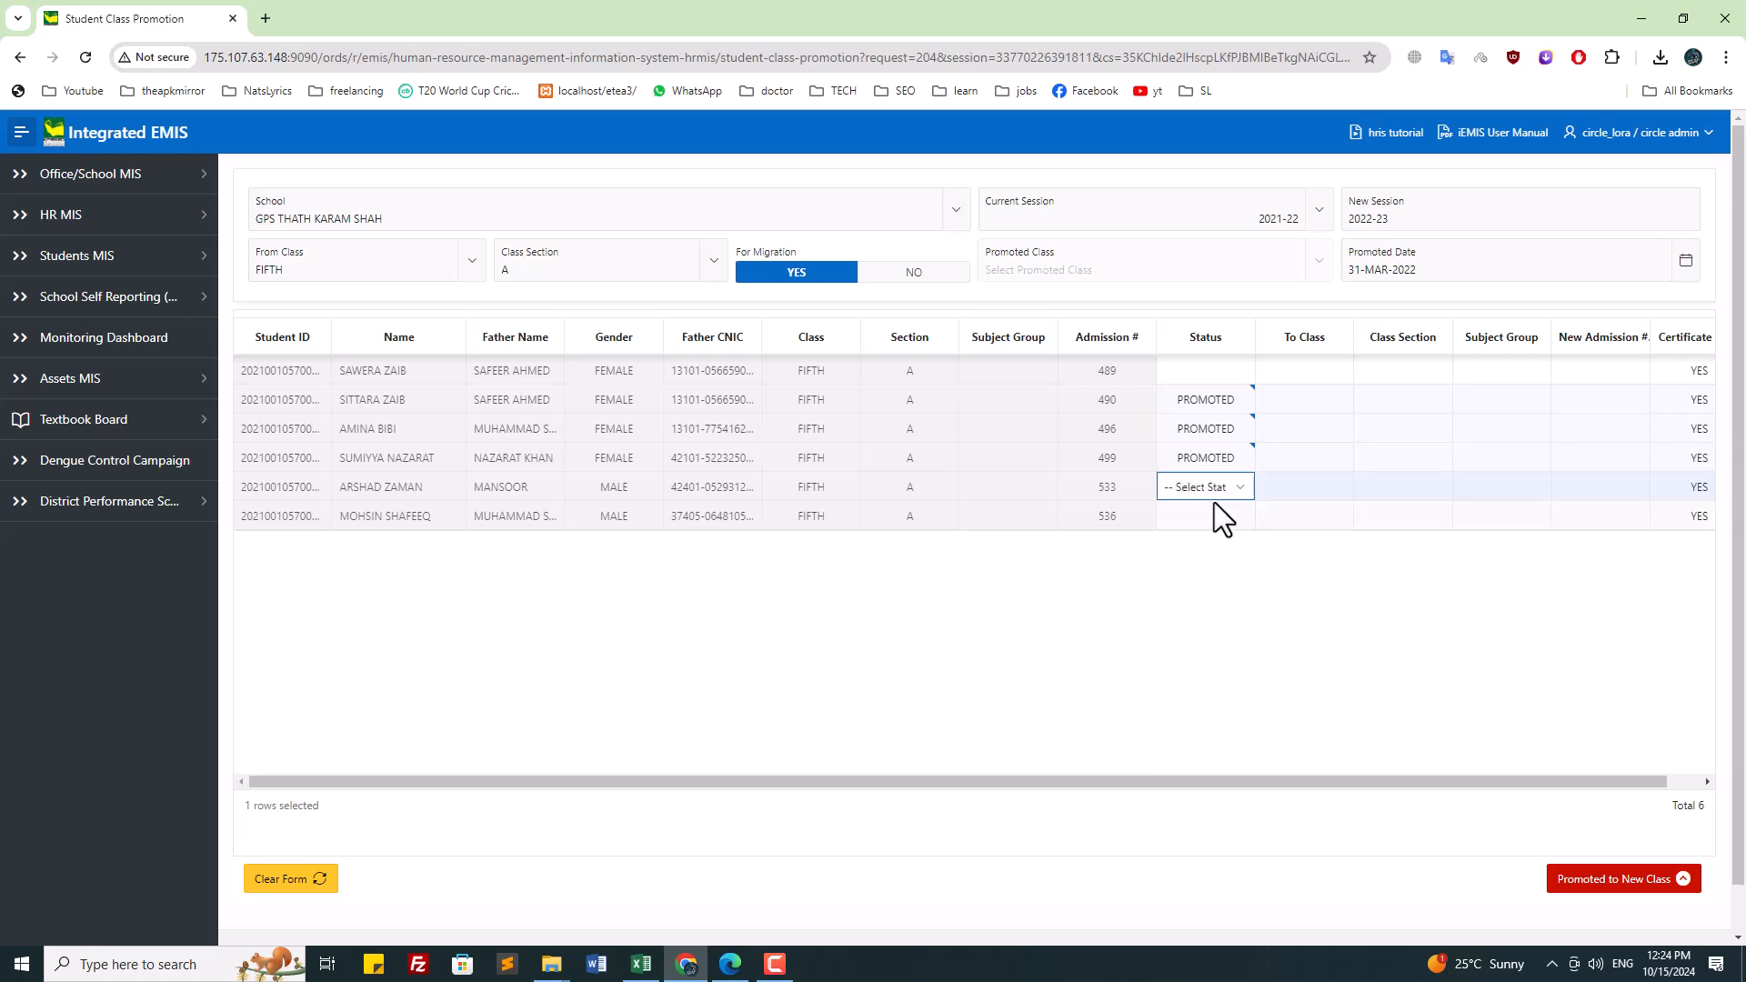
left_click(1216, 489)
left_click(1207, 528)
left_click(1209, 494)
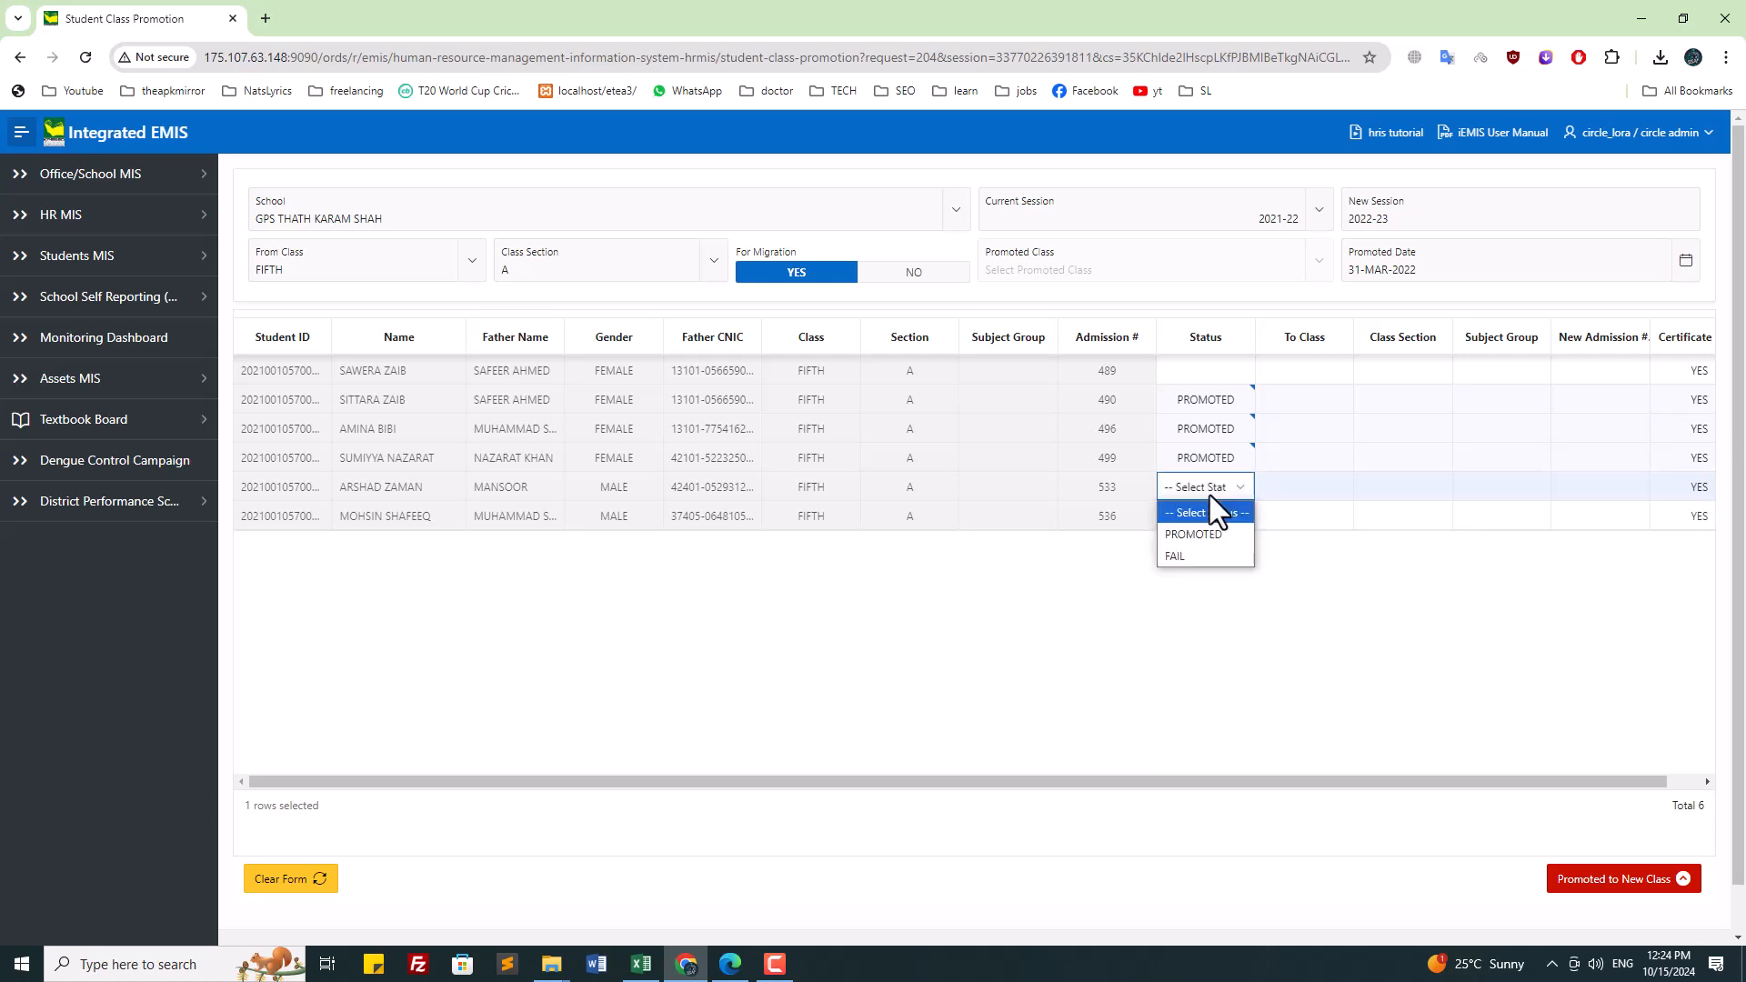
left_click(1188, 536)
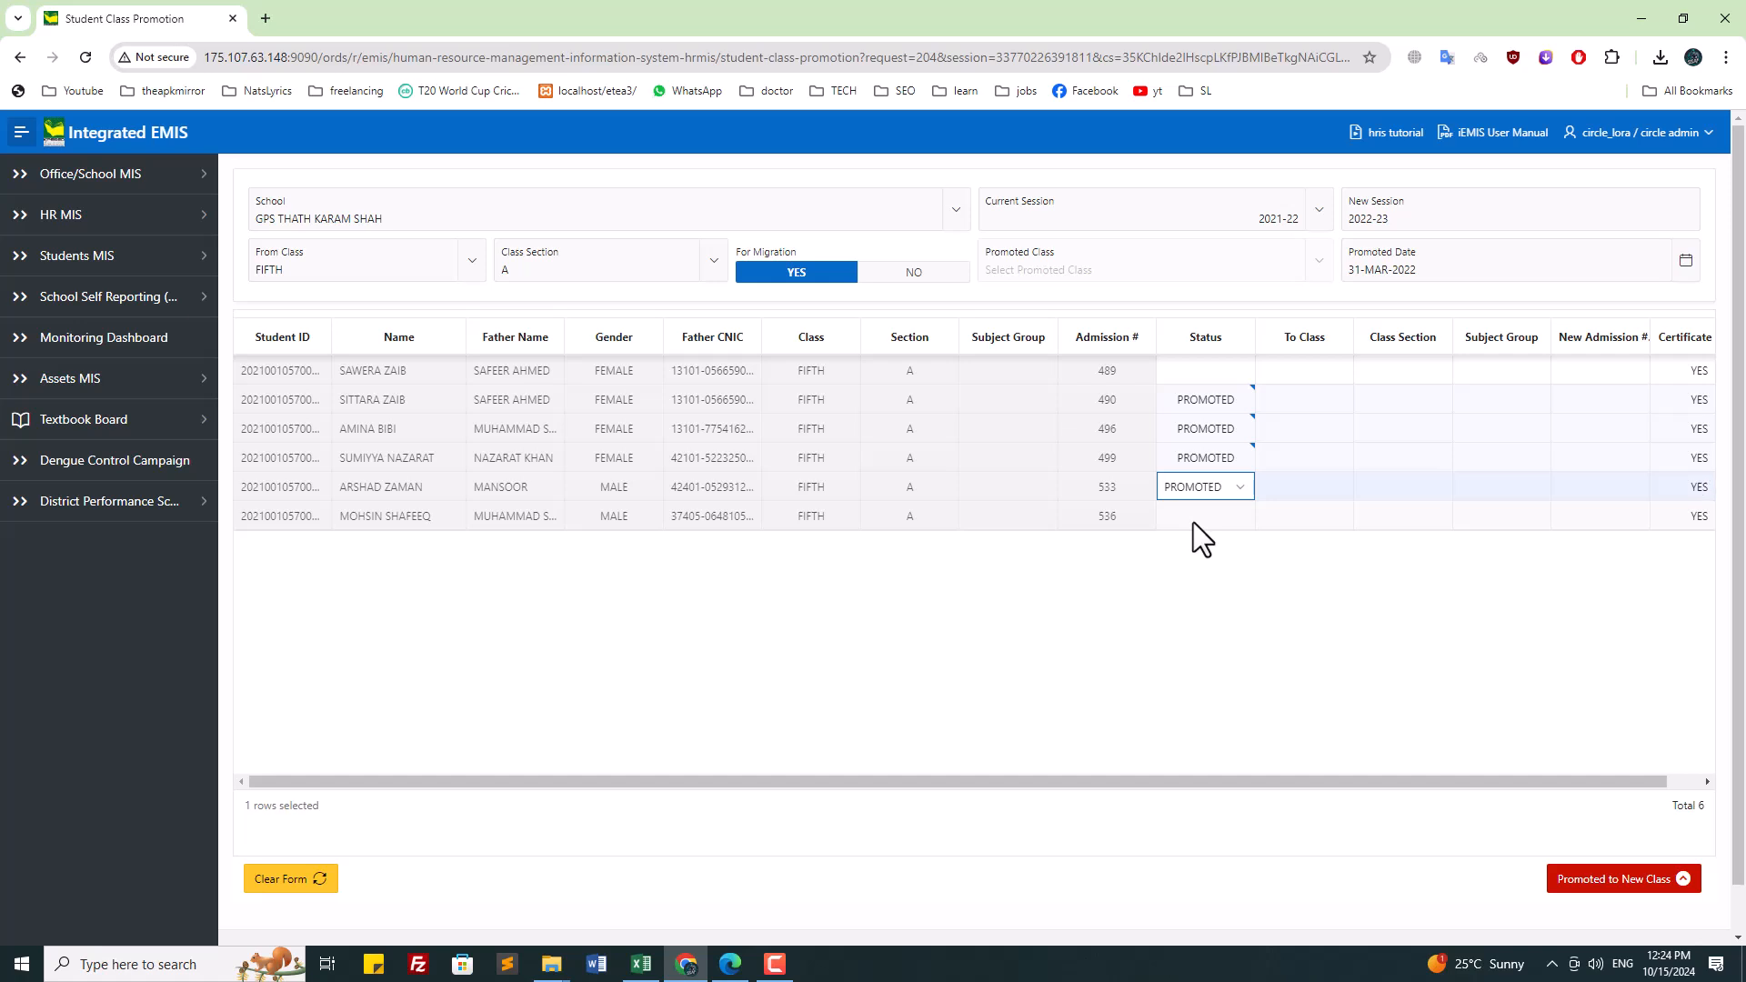
left_click(1193, 522)
left_click(1194, 522)
left_click(1199, 564)
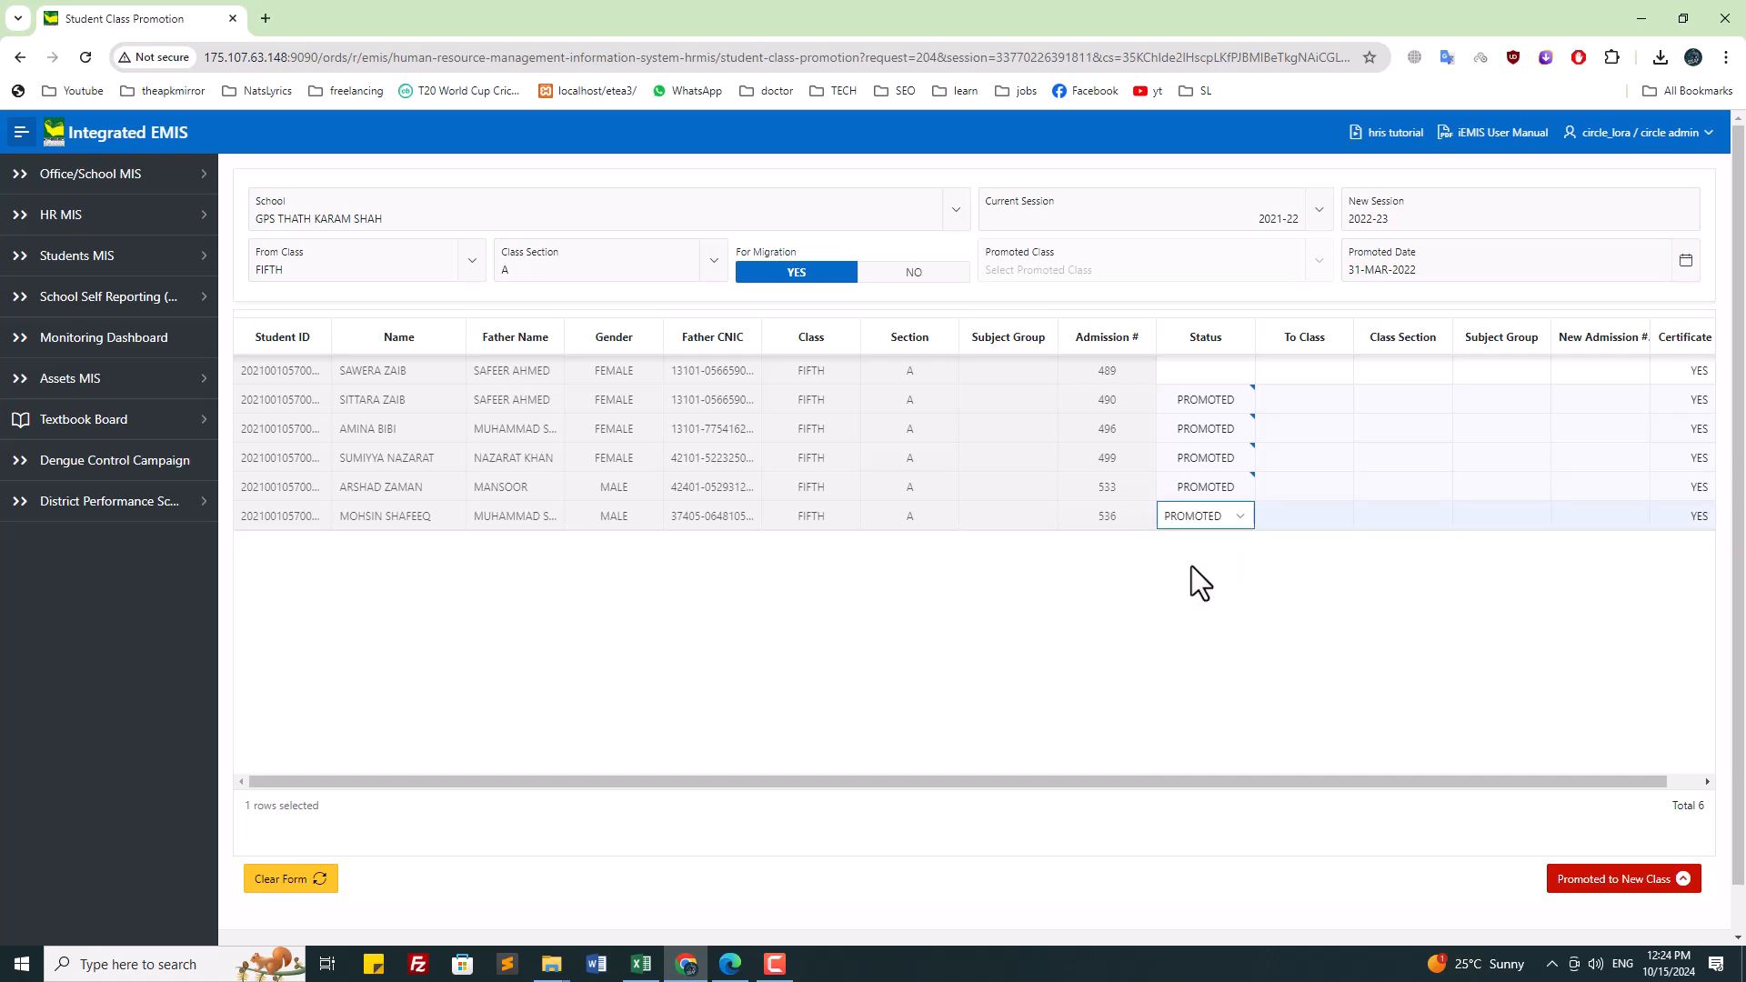
Step: Finish editing the status column and submit with Promoted to New Class
left_click(1215, 377)
left_click(1215, 376)
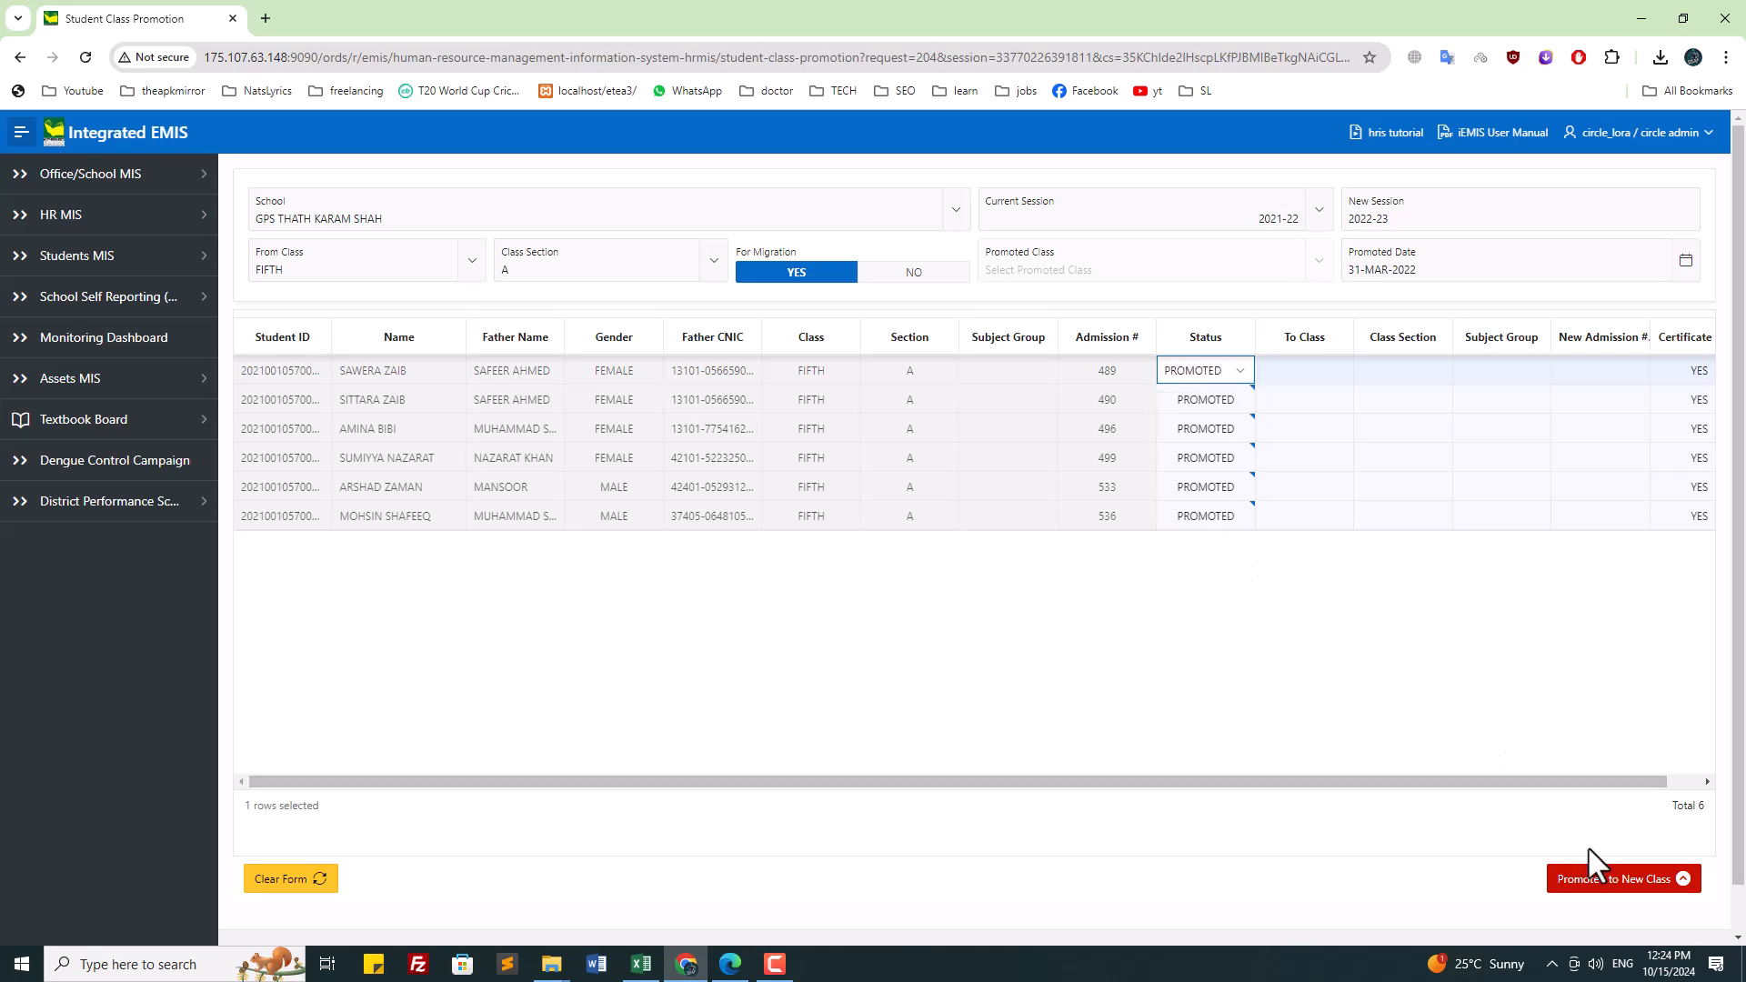
left_click(1606, 882)
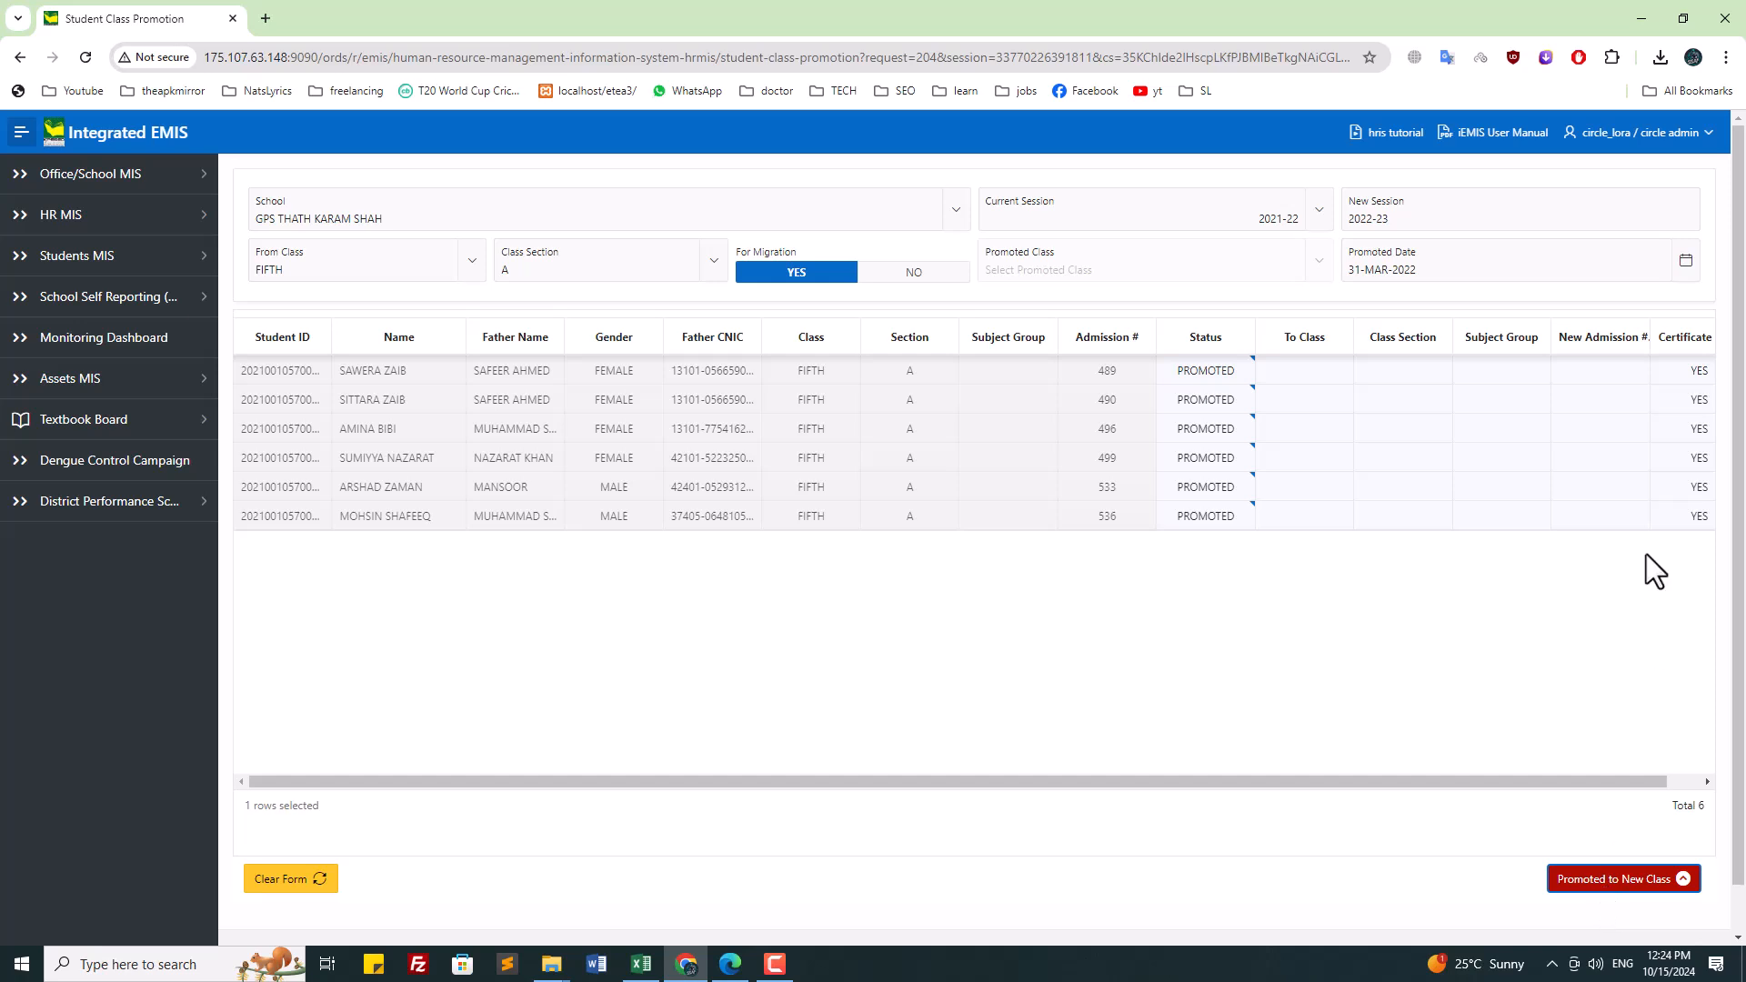
left_click(1619, 880)
Step: Confirm the fifth-class promotion and open the Home page in a new tab
left_click(924, 580)
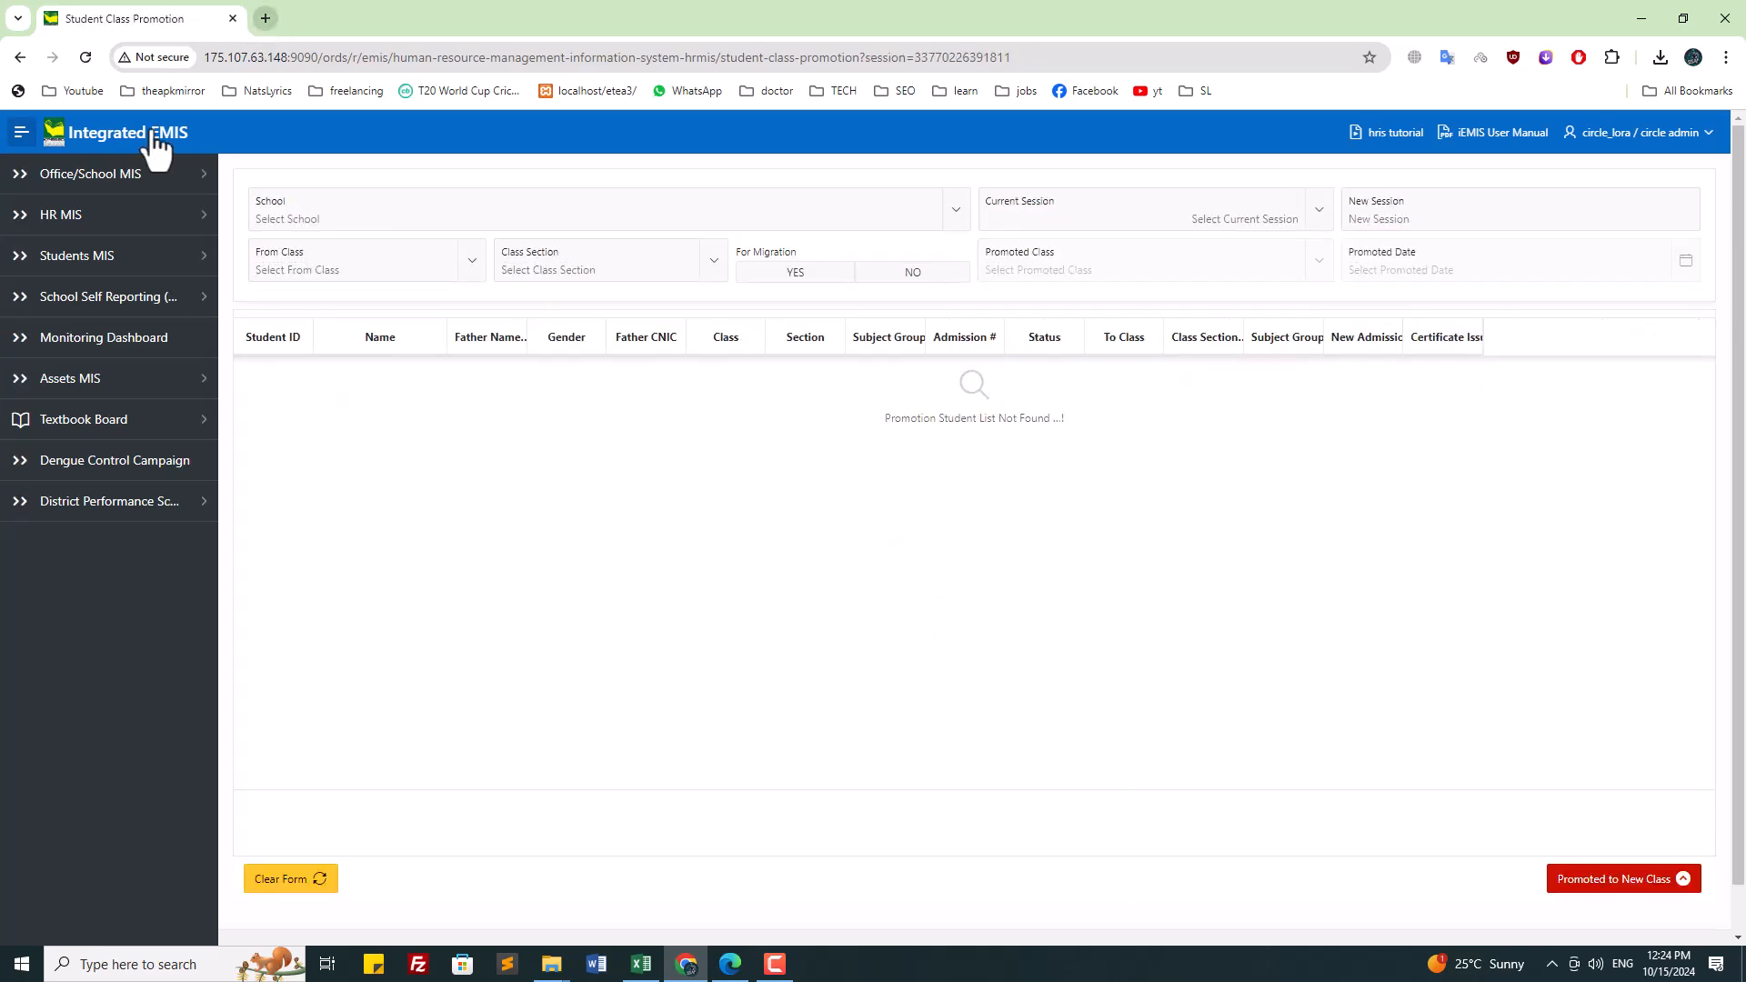
right_click(151, 136)
left_click(218, 150)
left_click(369, 11)
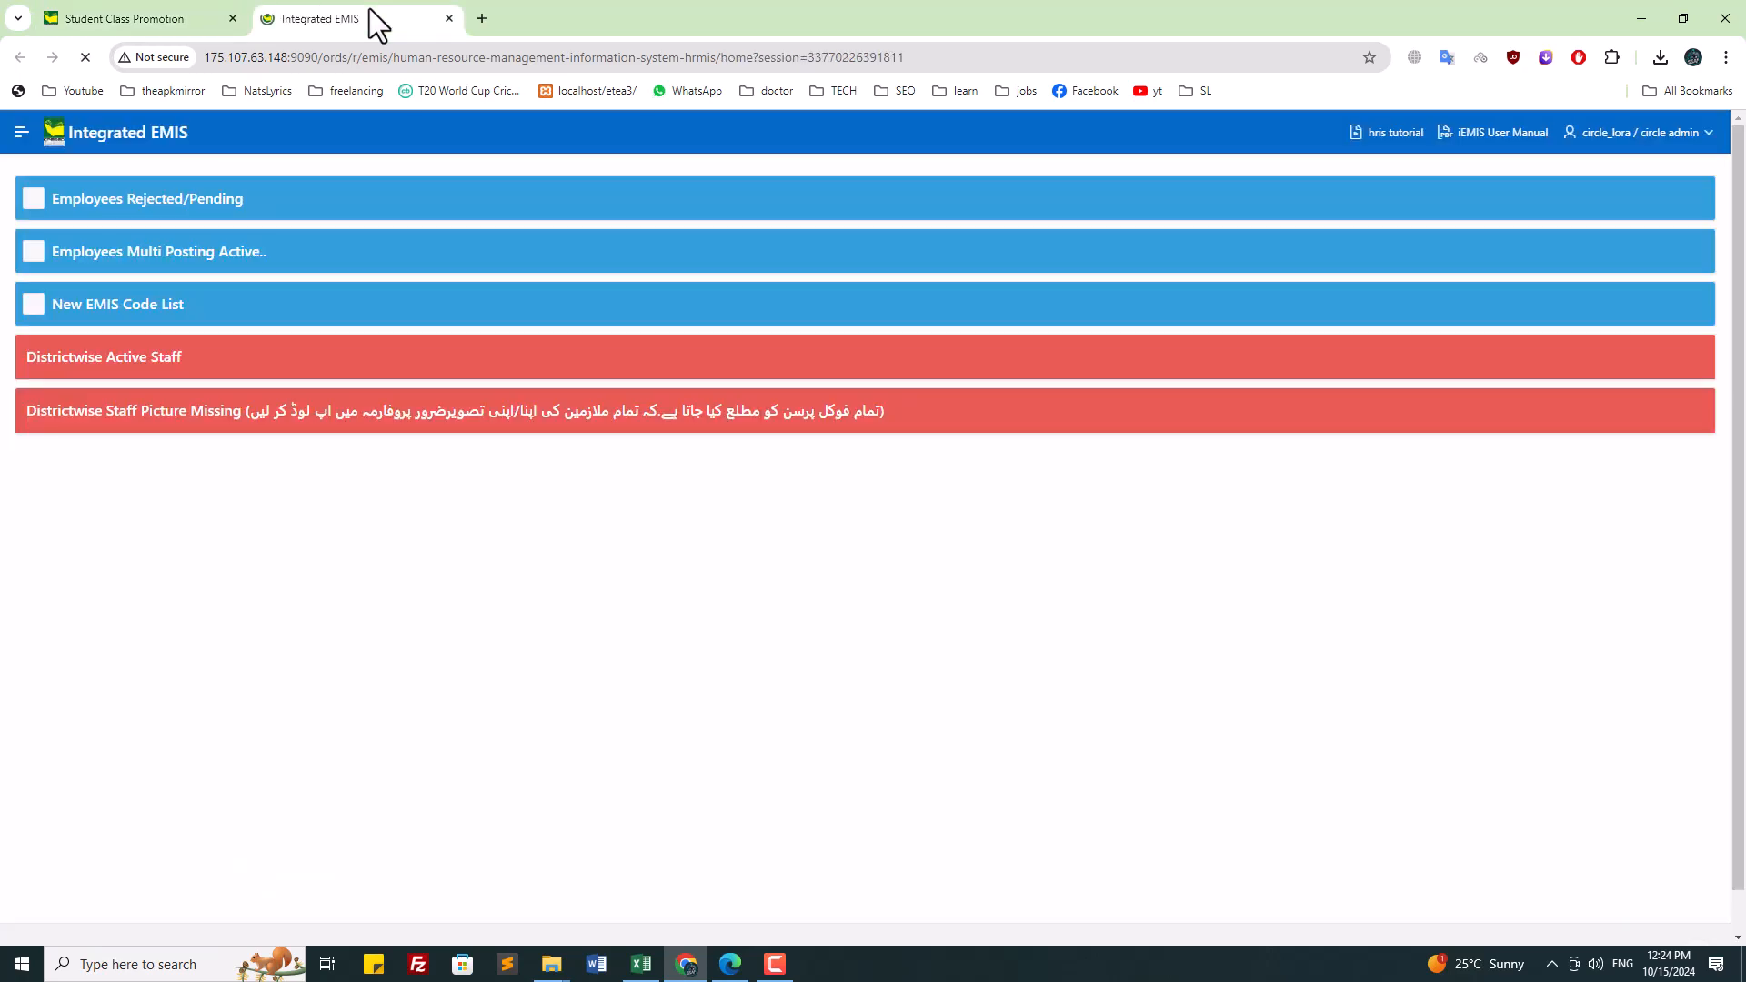
Step: Go to Students MIS > Students Profiles and check the school's total of 57 students
left_click(24, 135)
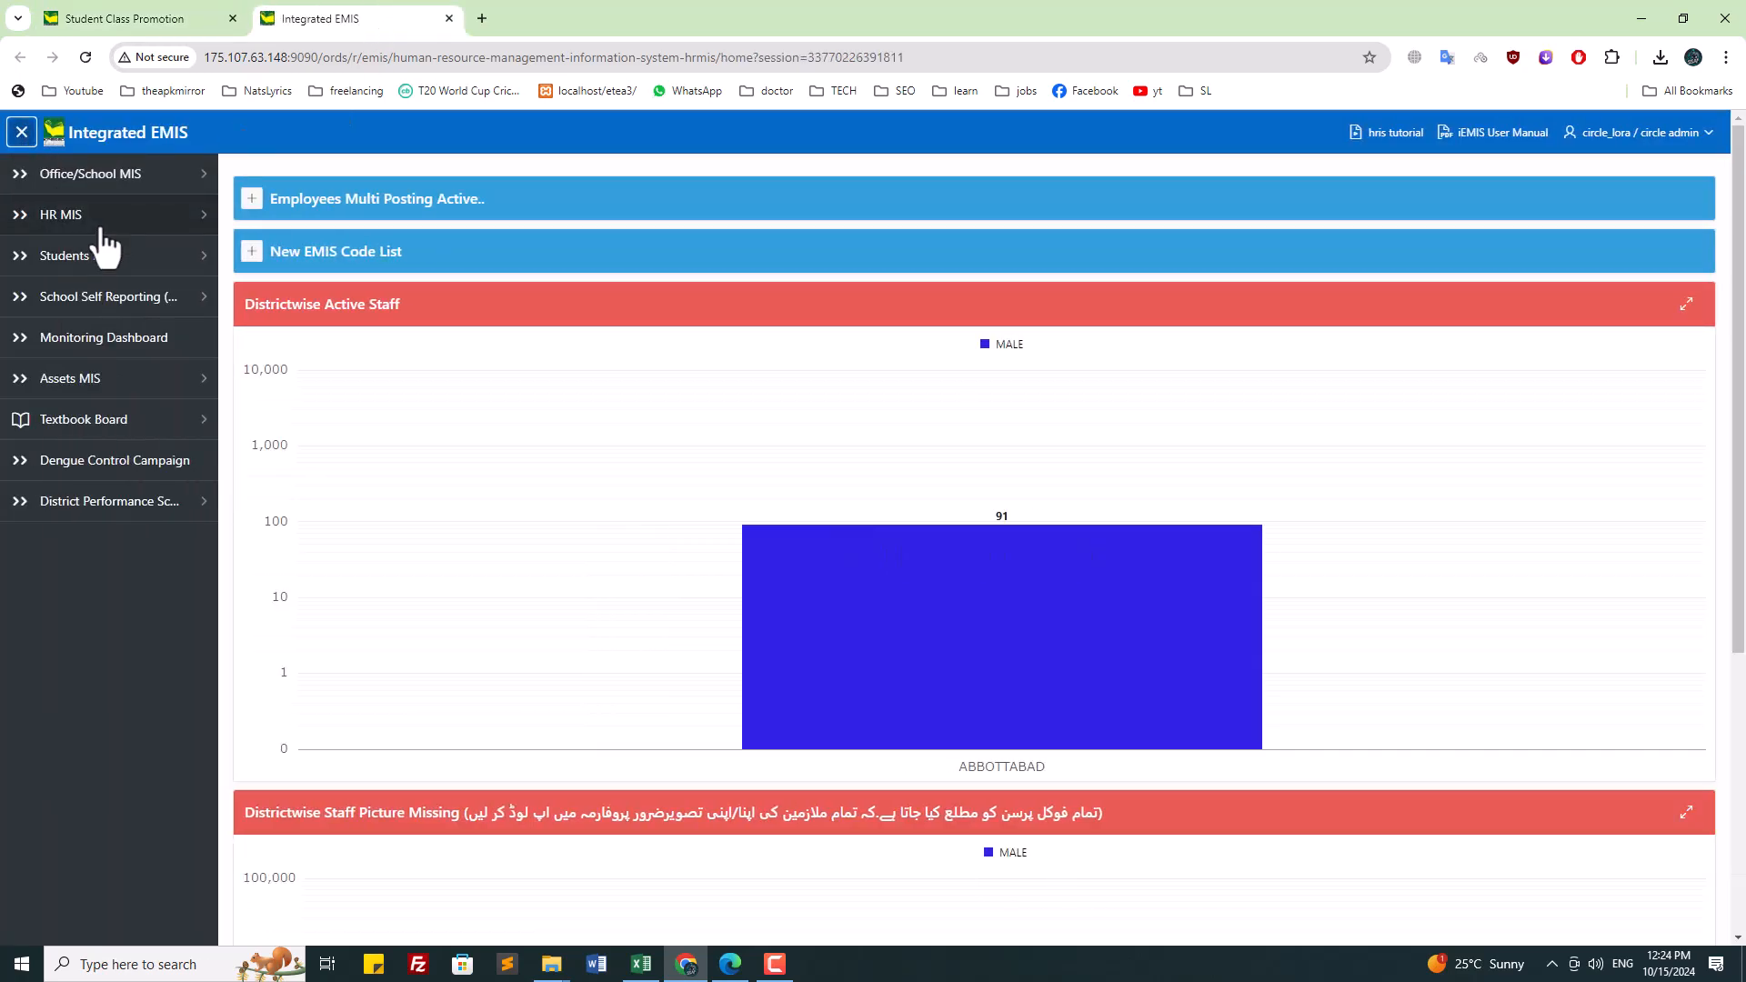
left_click(108, 262)
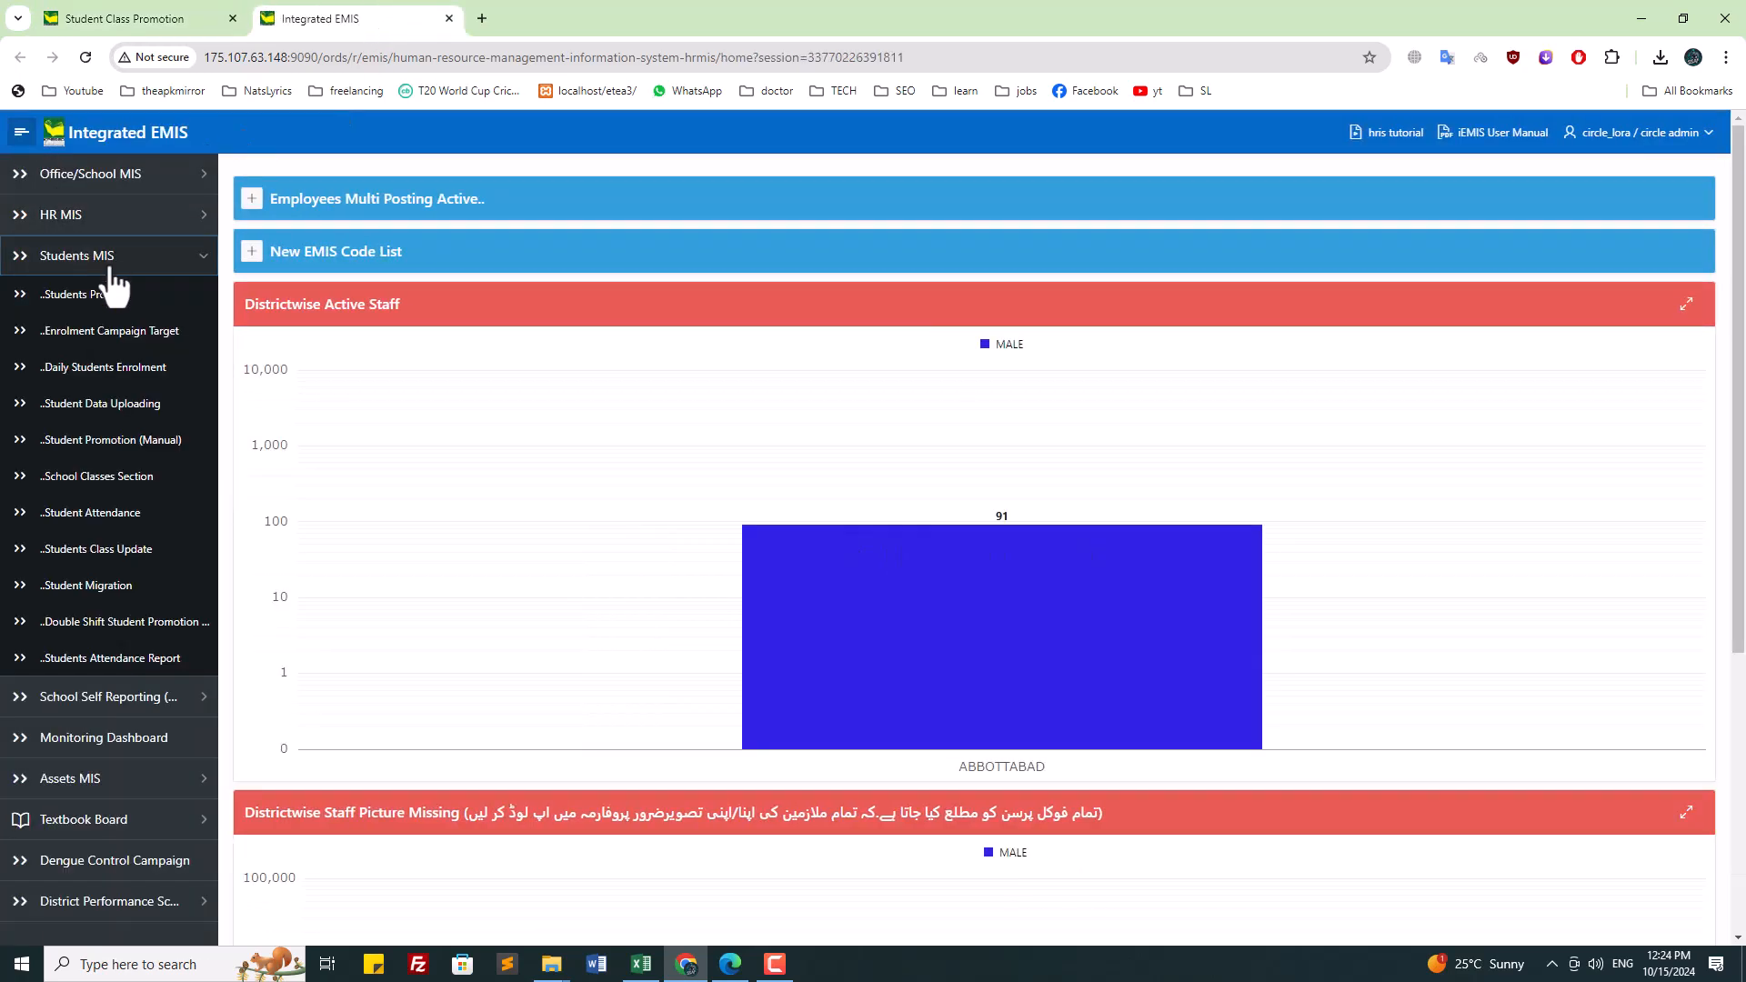
left_click(111, 294)
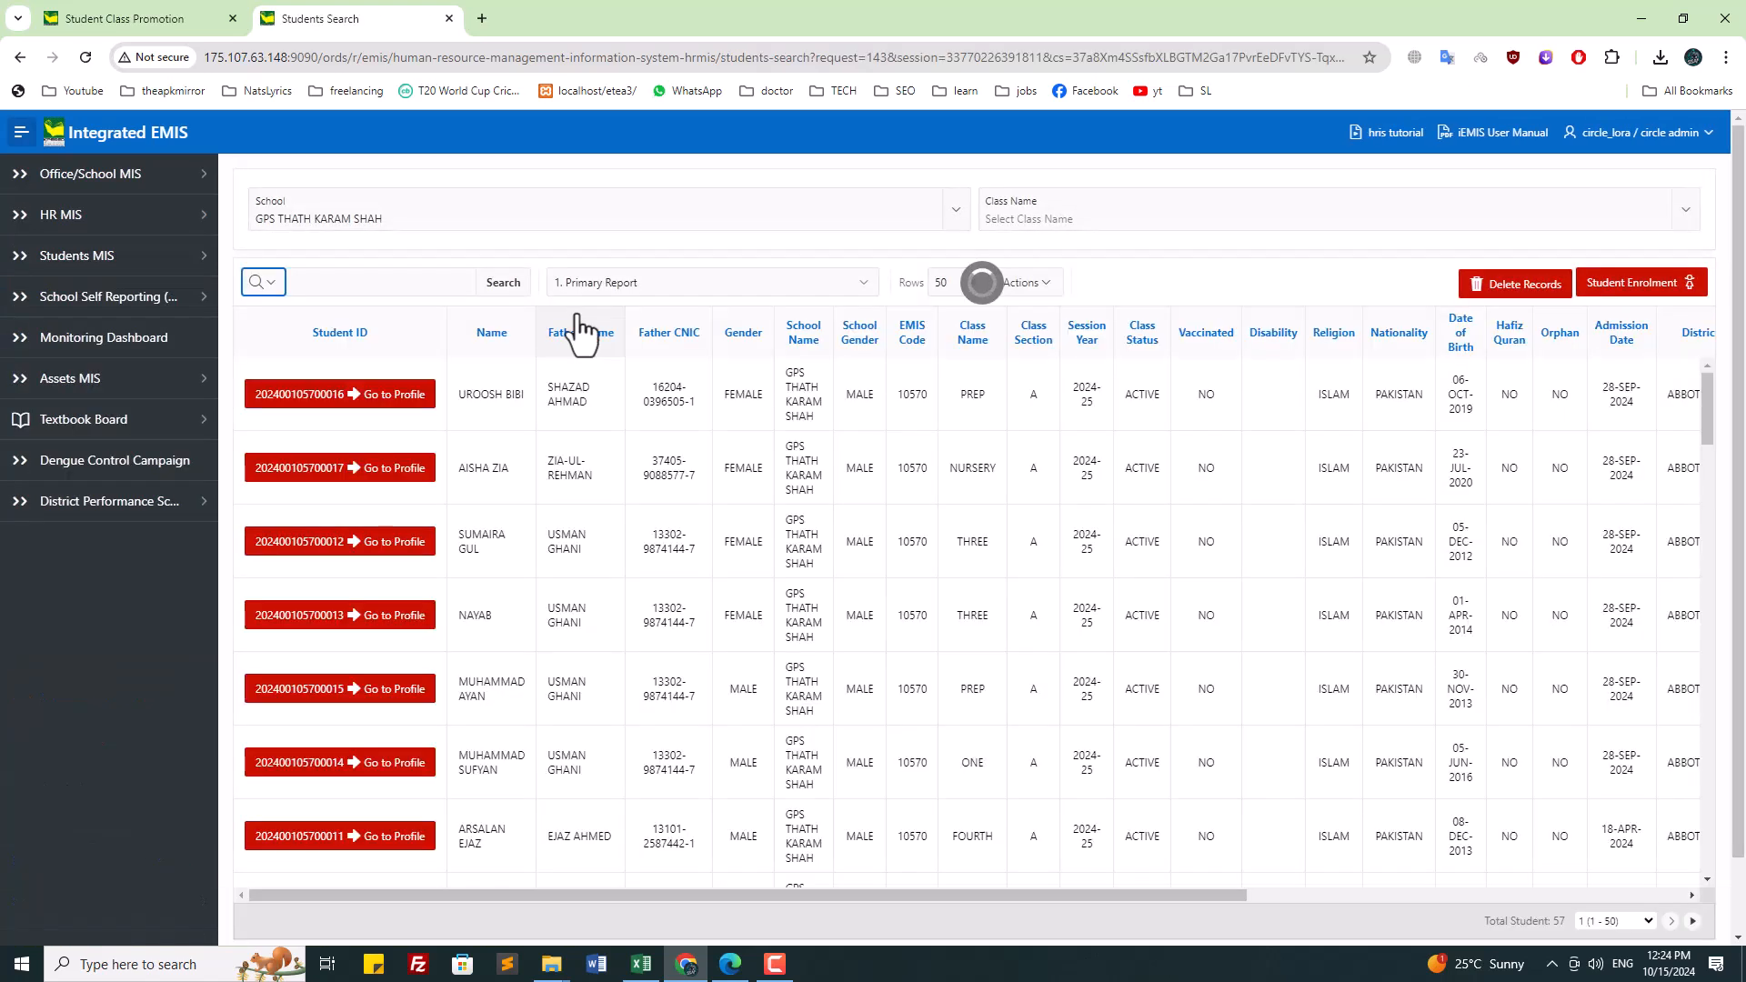
left_click(596, 222)
left_click(608, 224)
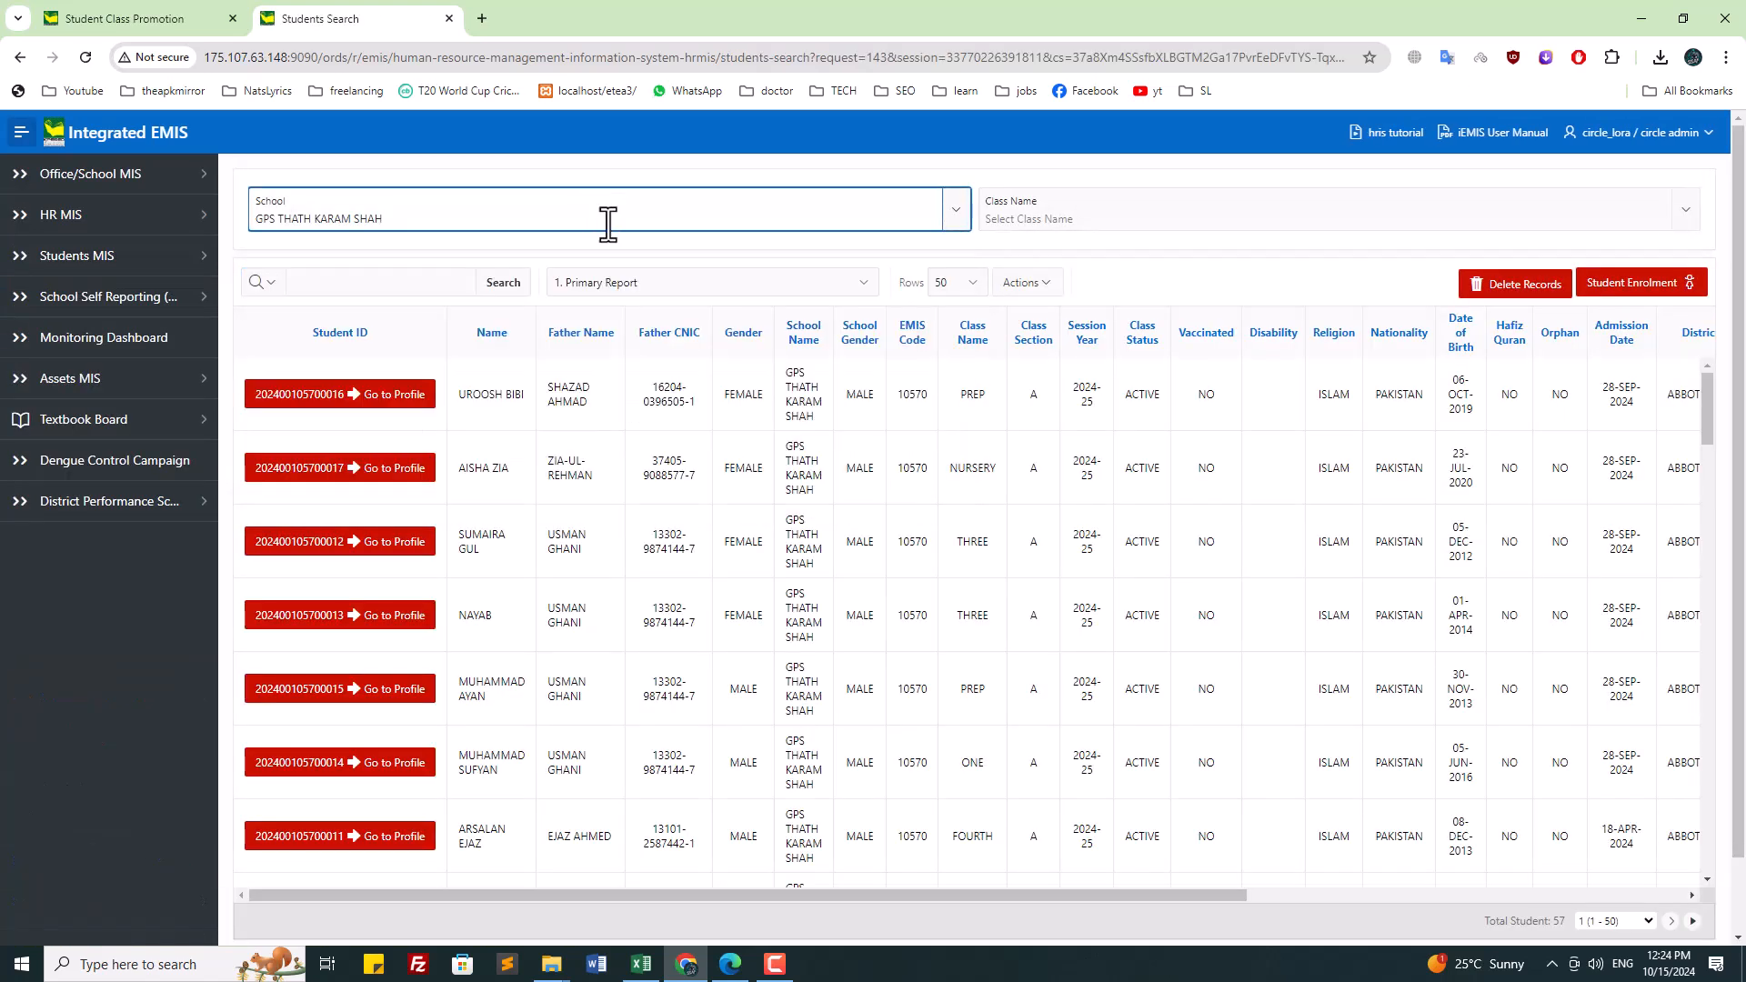
left_click_drag(1738, 419, 1744, 855)
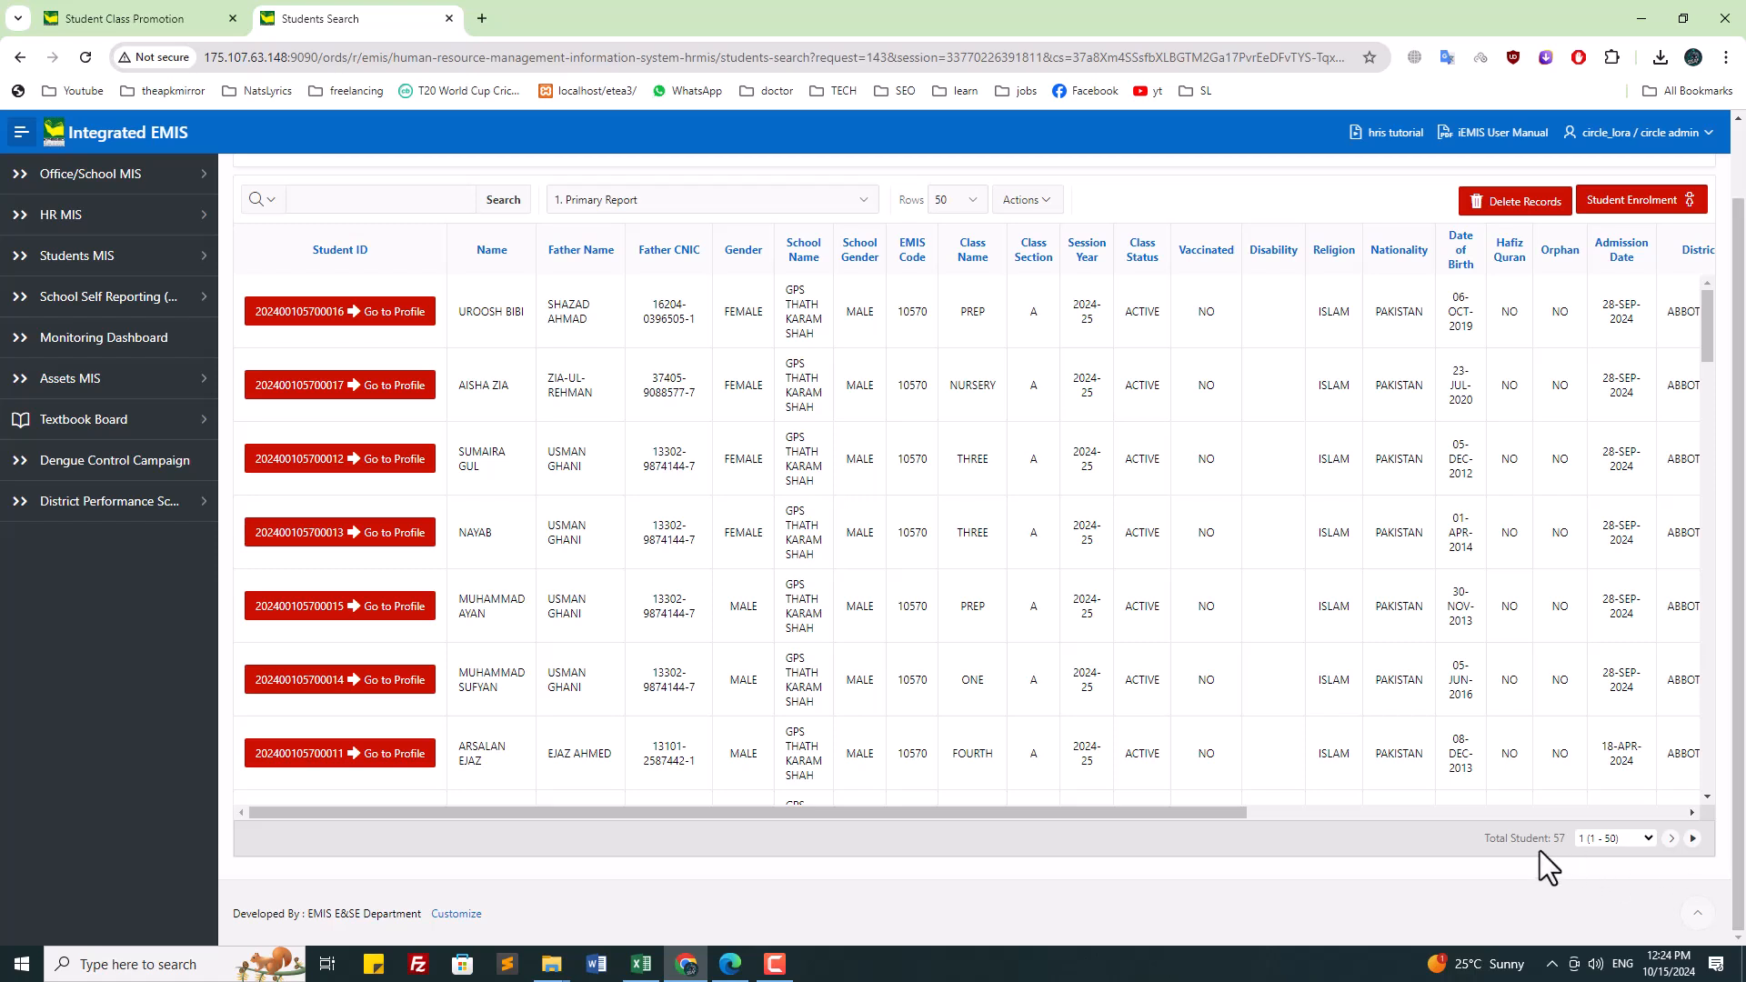
double_click(1561, 837)
left_click(1554, 873)
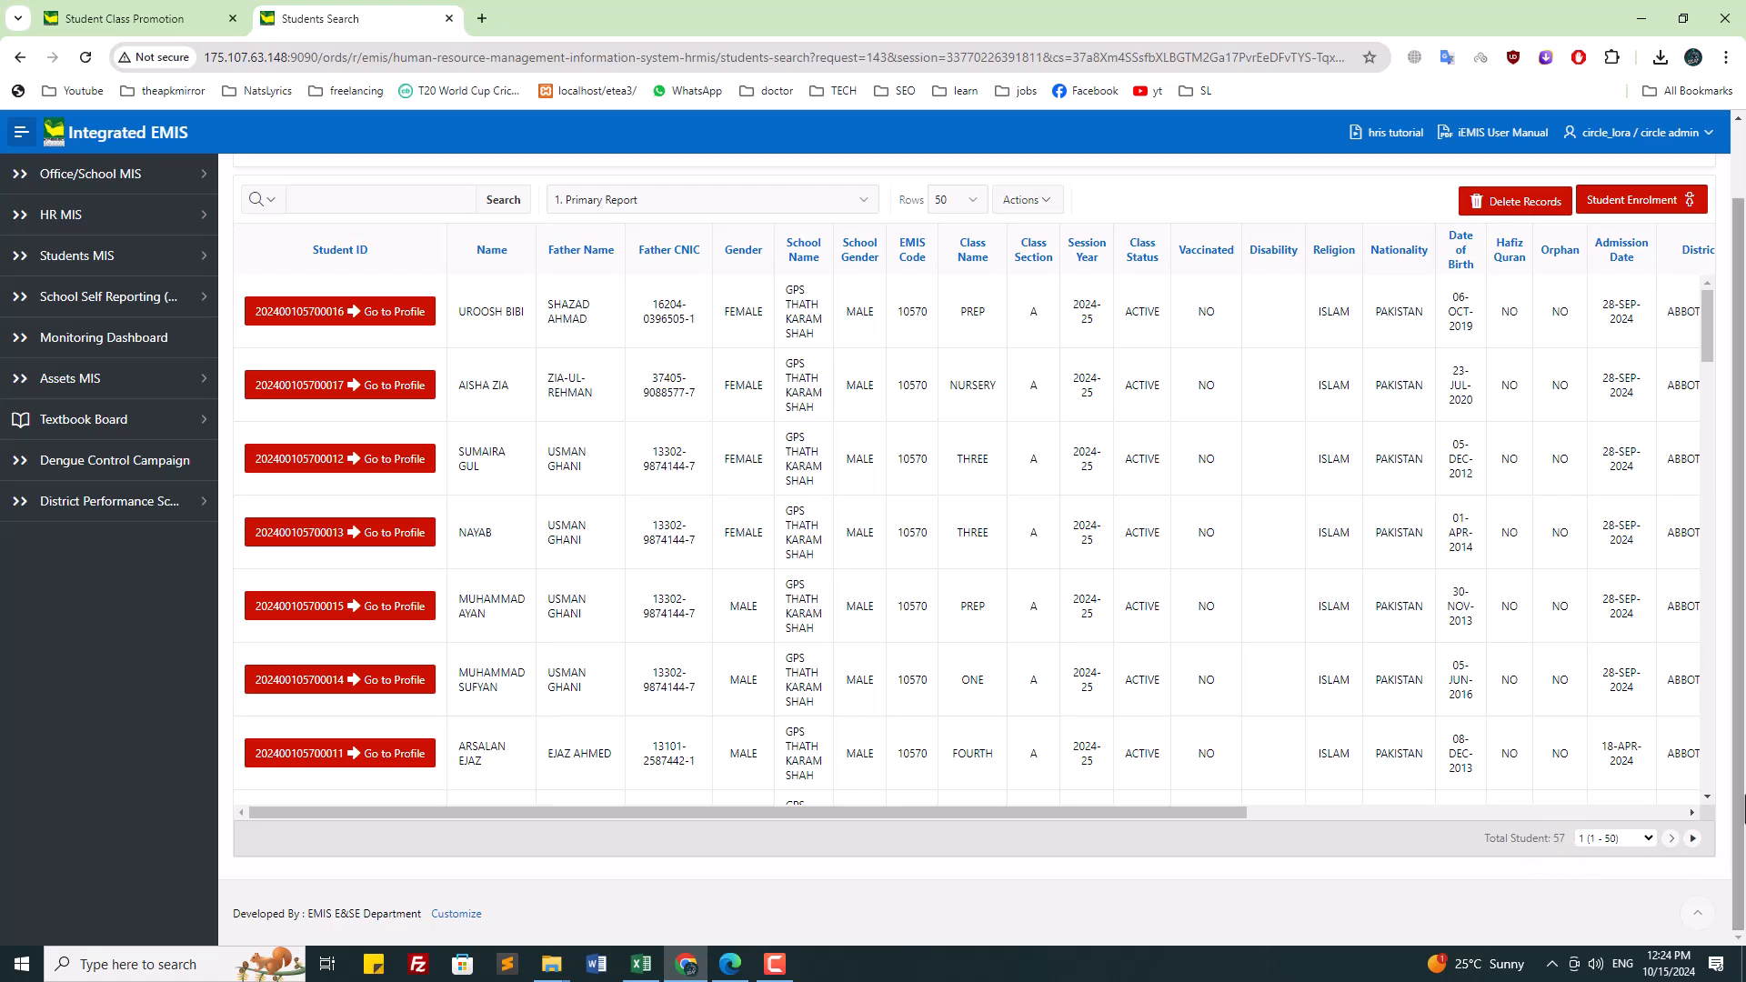
left_click_drag(1738, 728, 1738, 600)
Step: On the promotion page, choose GPS THATH KARAM SHAH and current session 2021-22
left_click(155, 18)
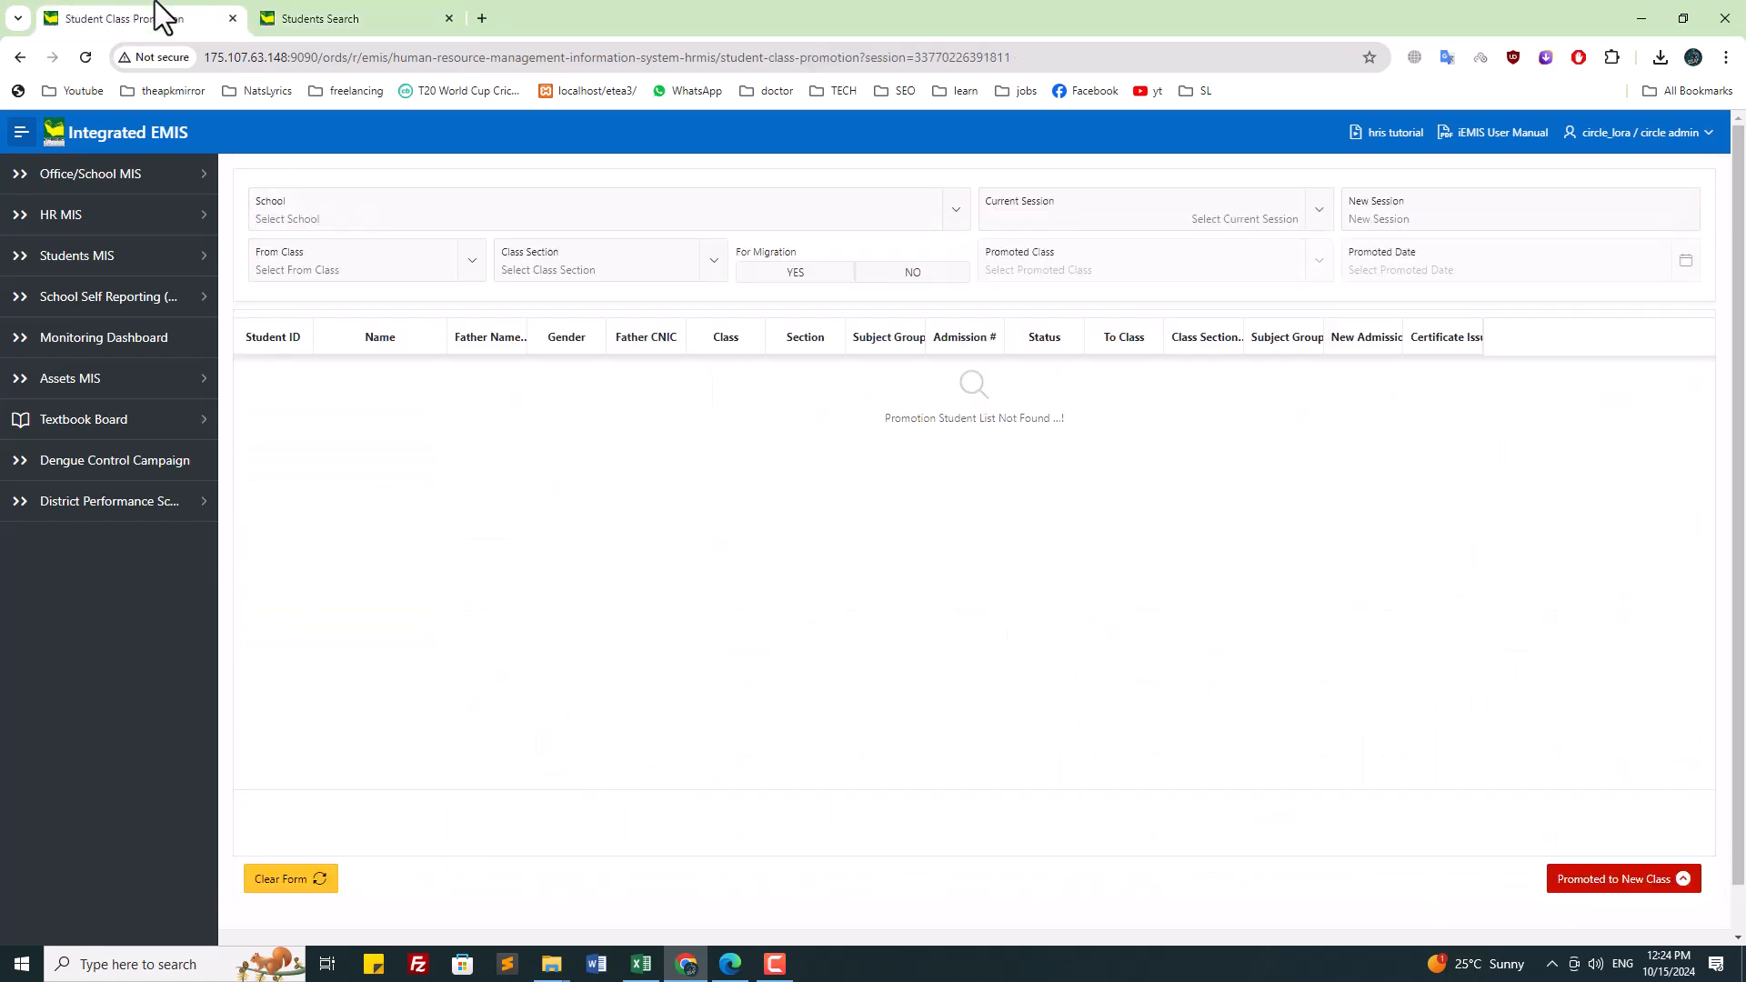
left_click(424, 220)
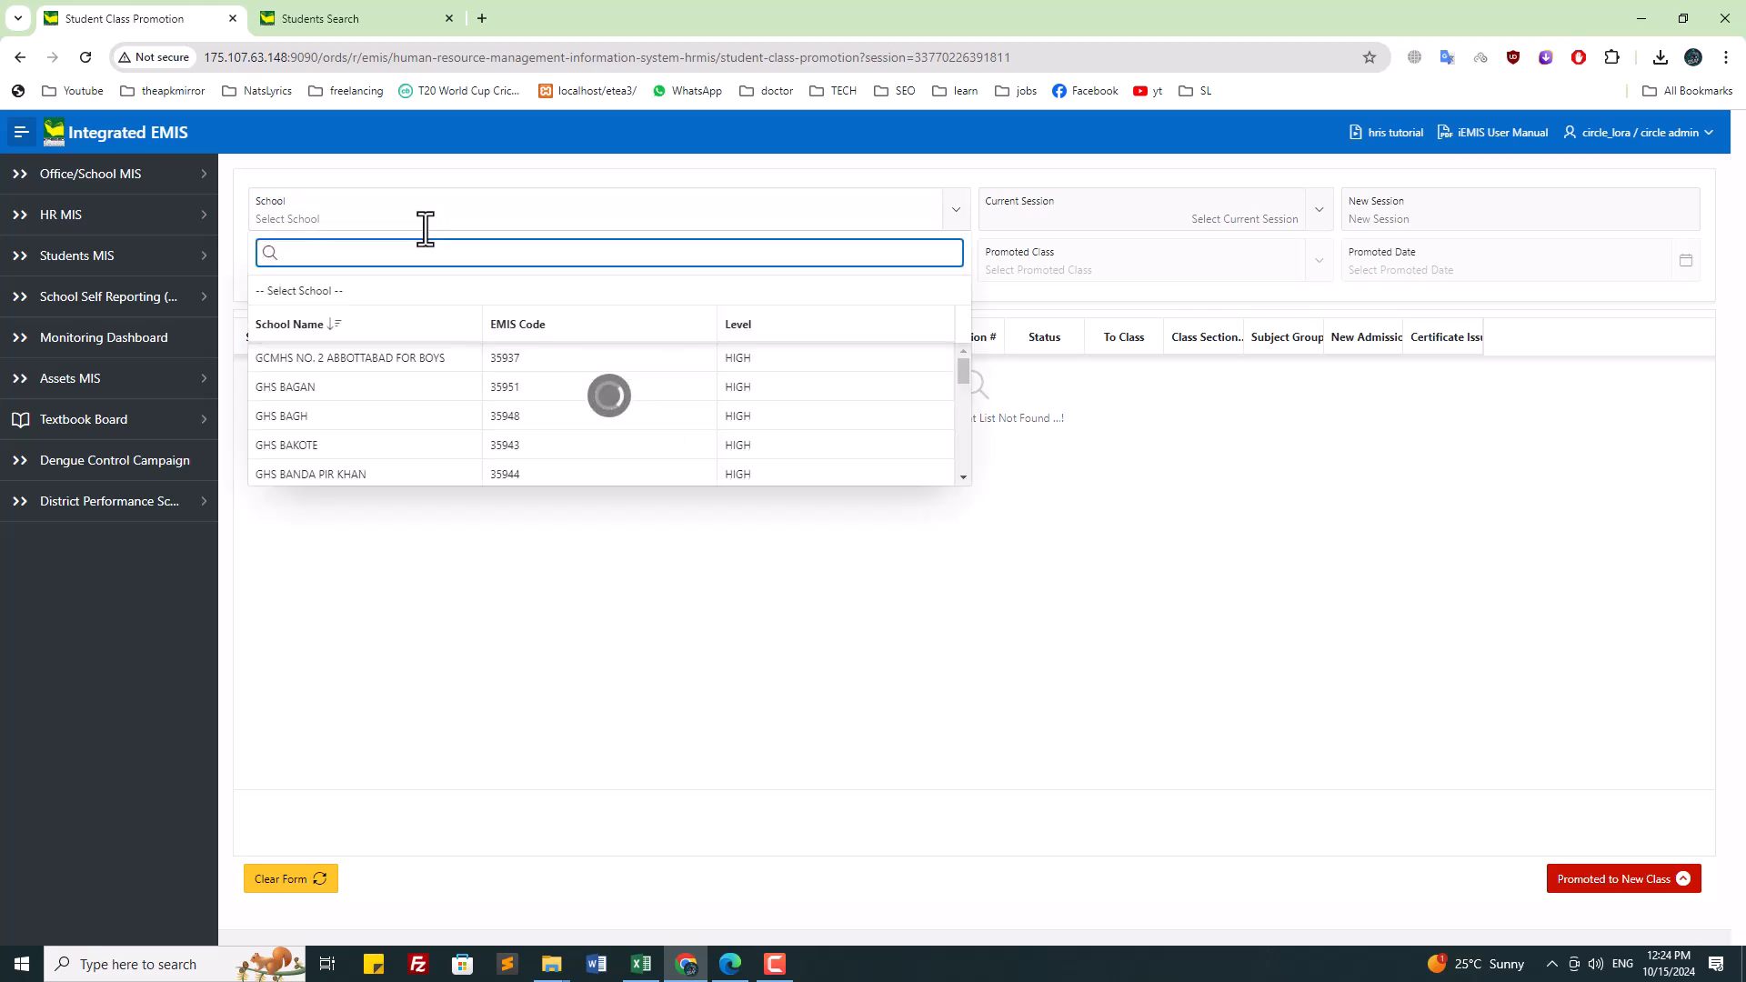
type("tha")
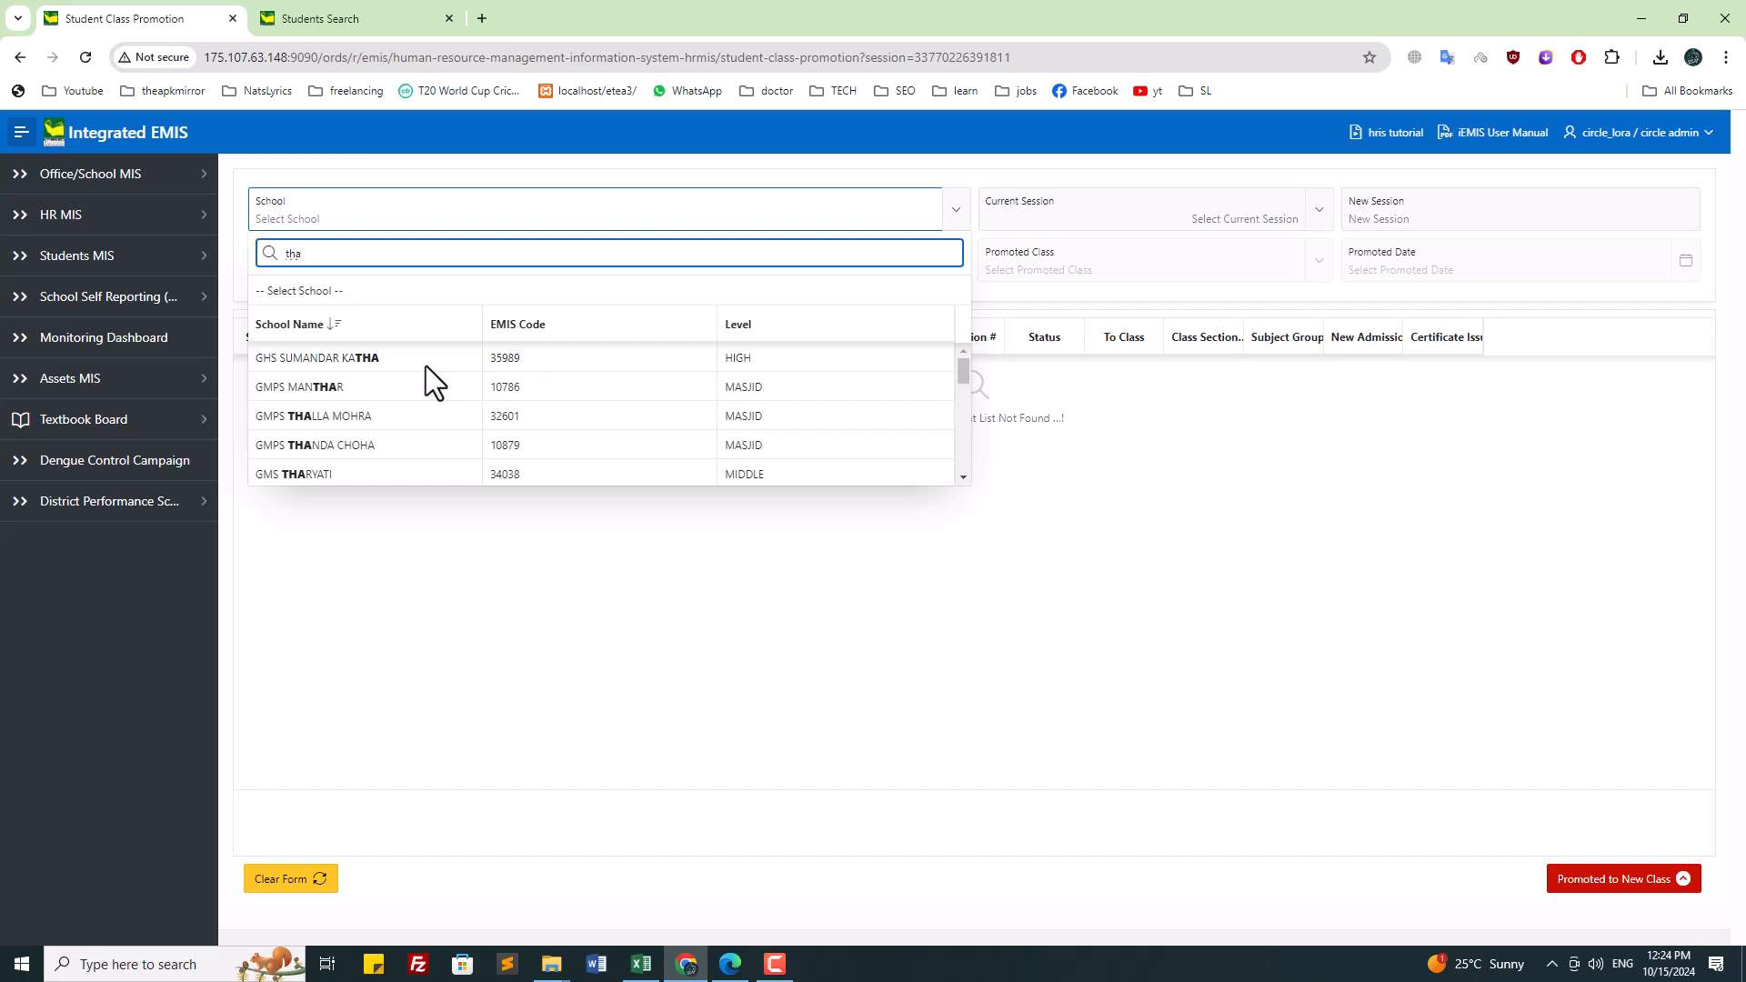
type("t")
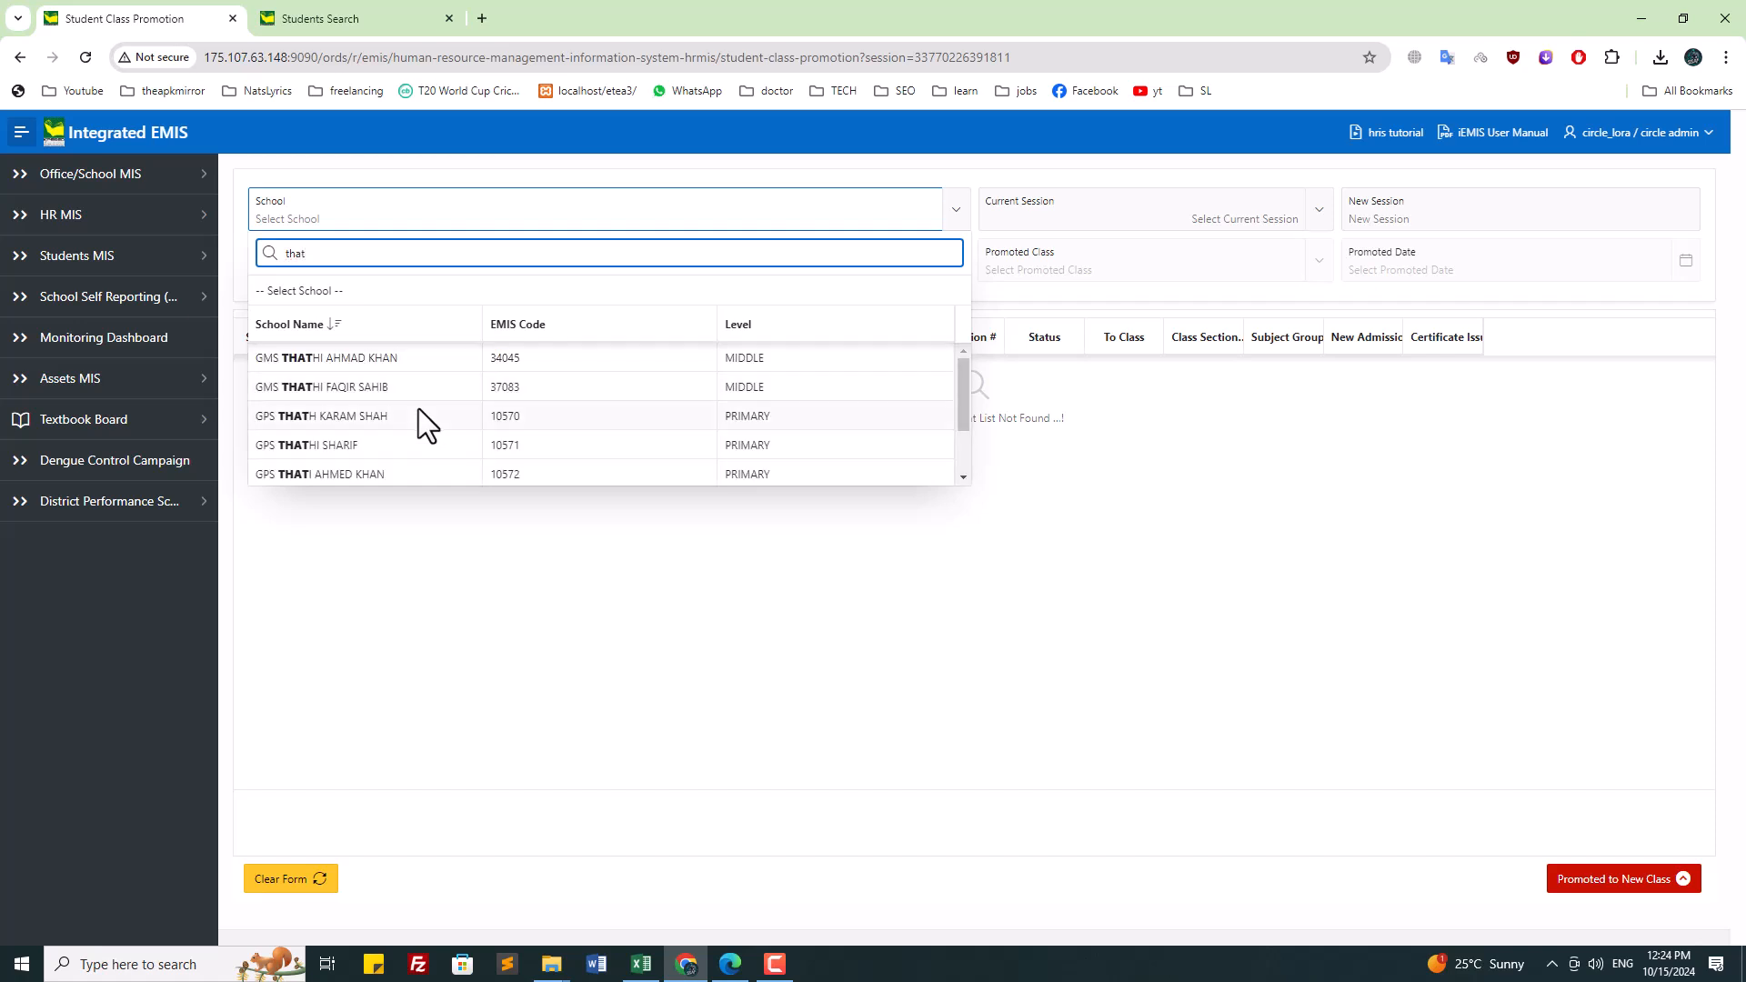
left_click(421, 416)
left_click(1199, 220)
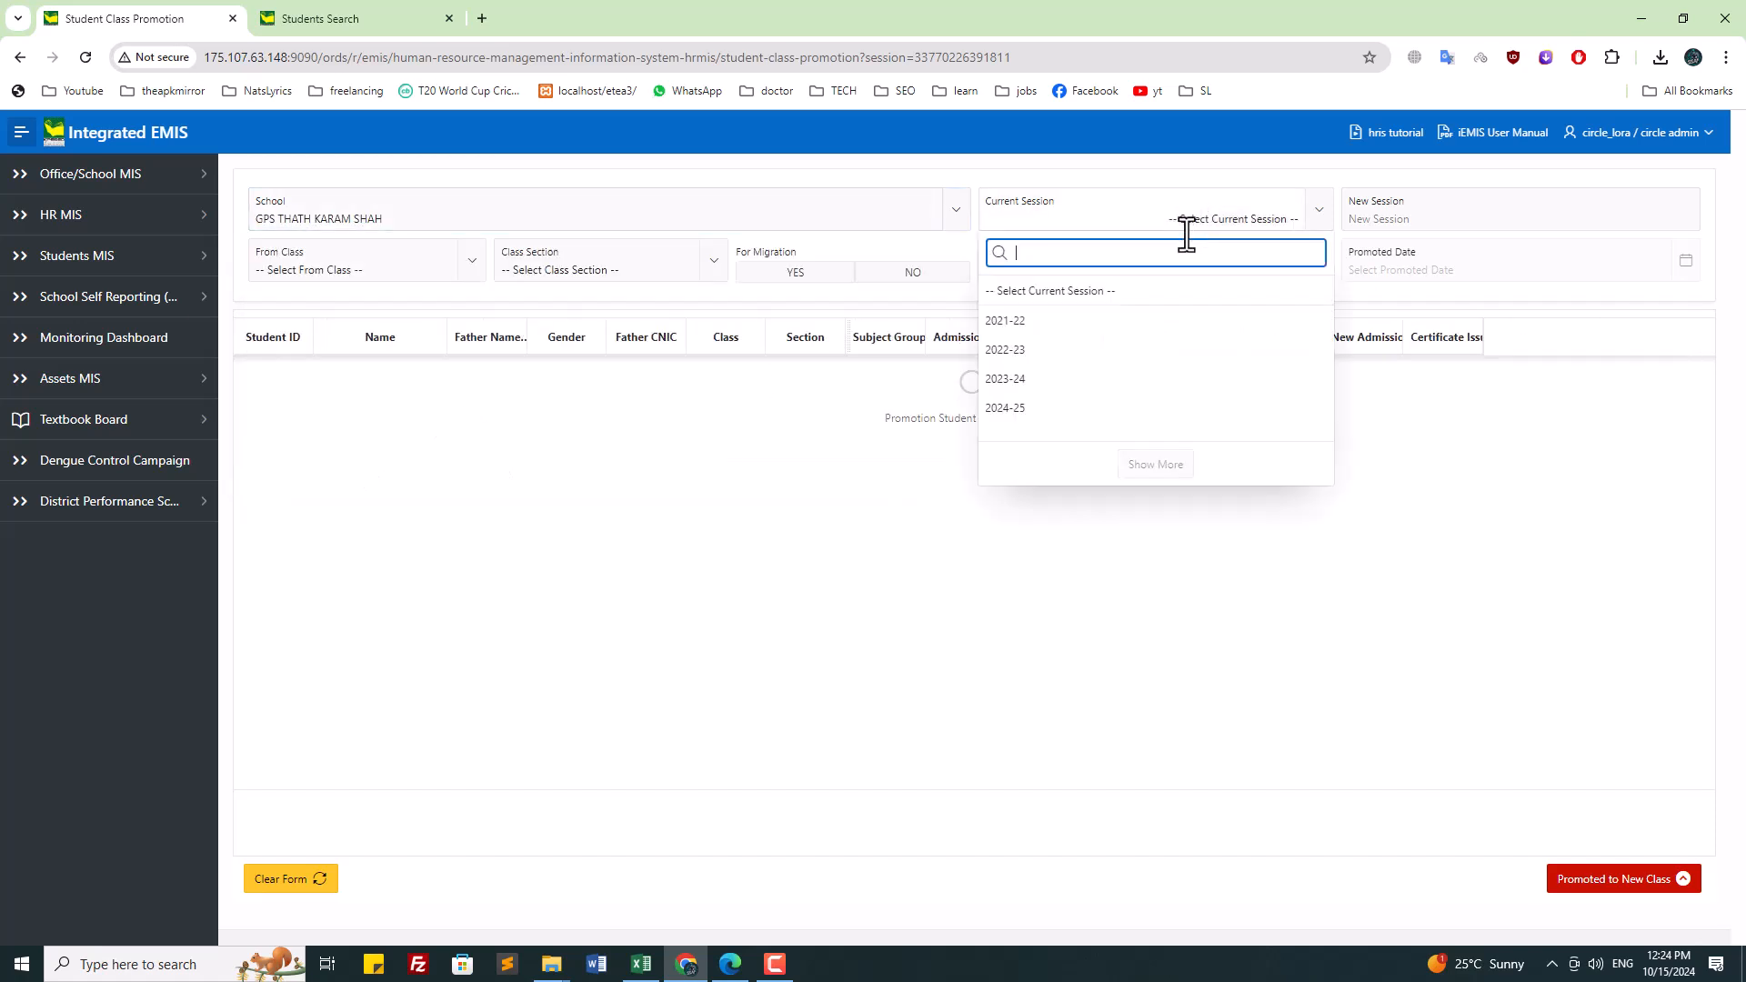
left_click(1109, 323)
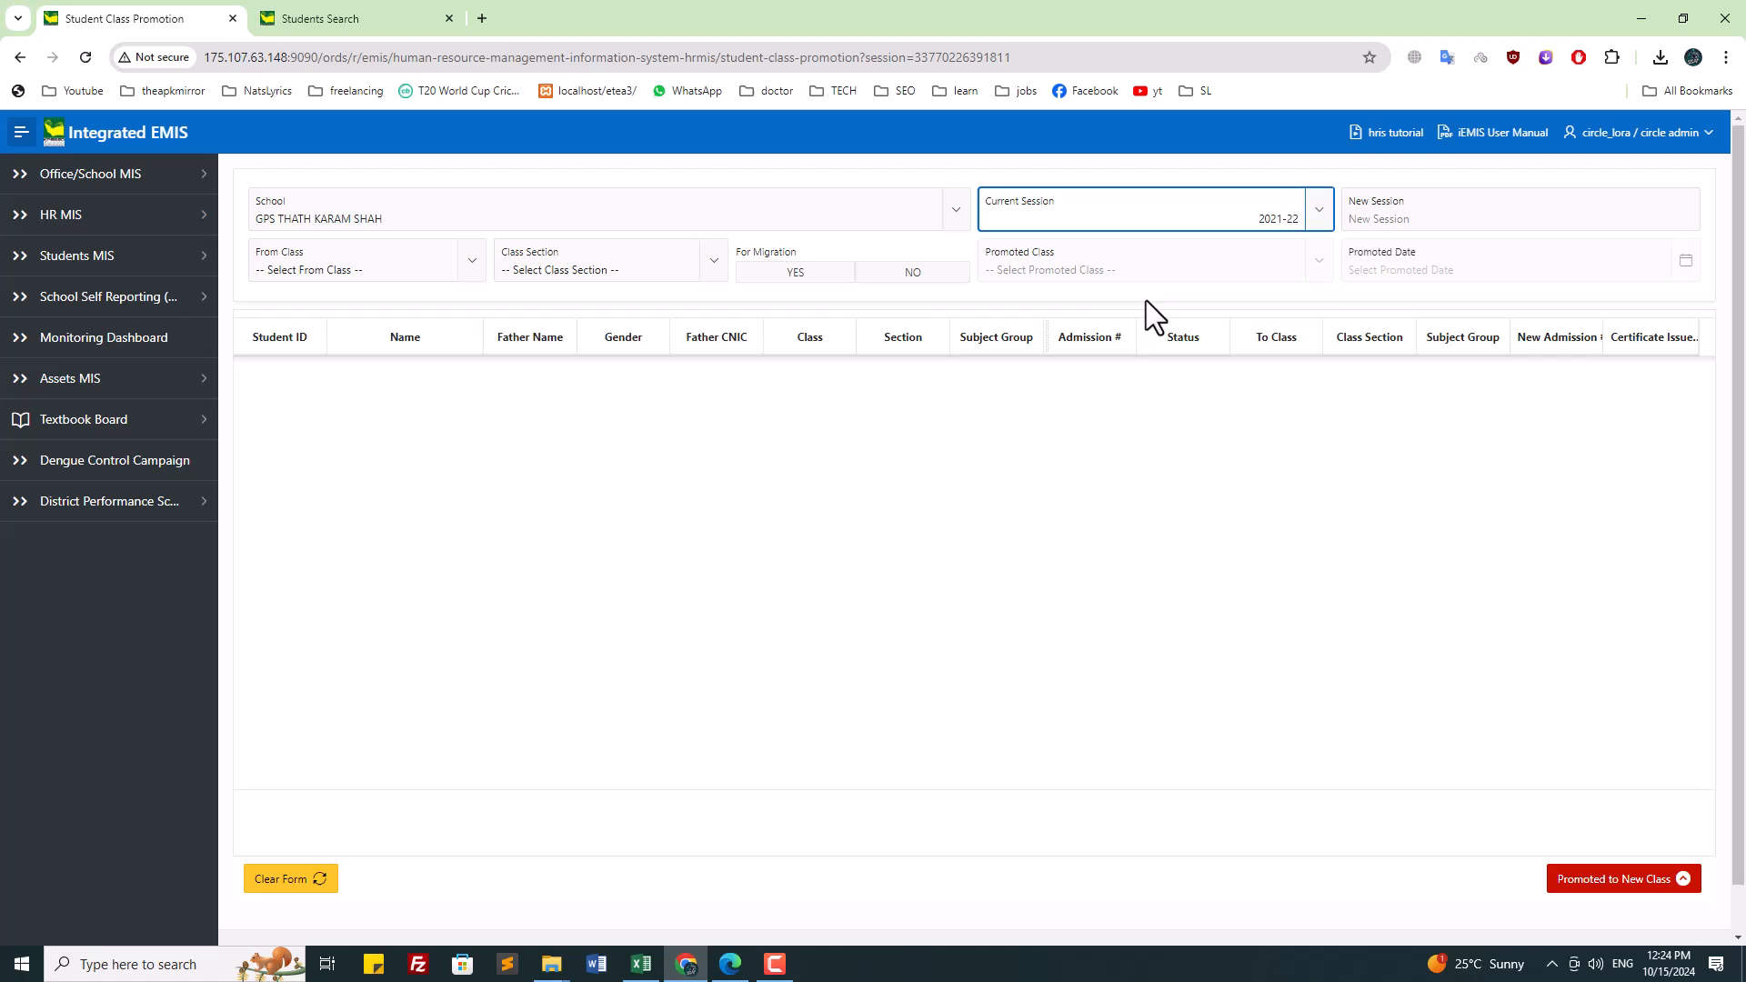
Step: Set From Class FOURTH, section A, migration NO, and promoted class FIFTH
left_click(401, 260)
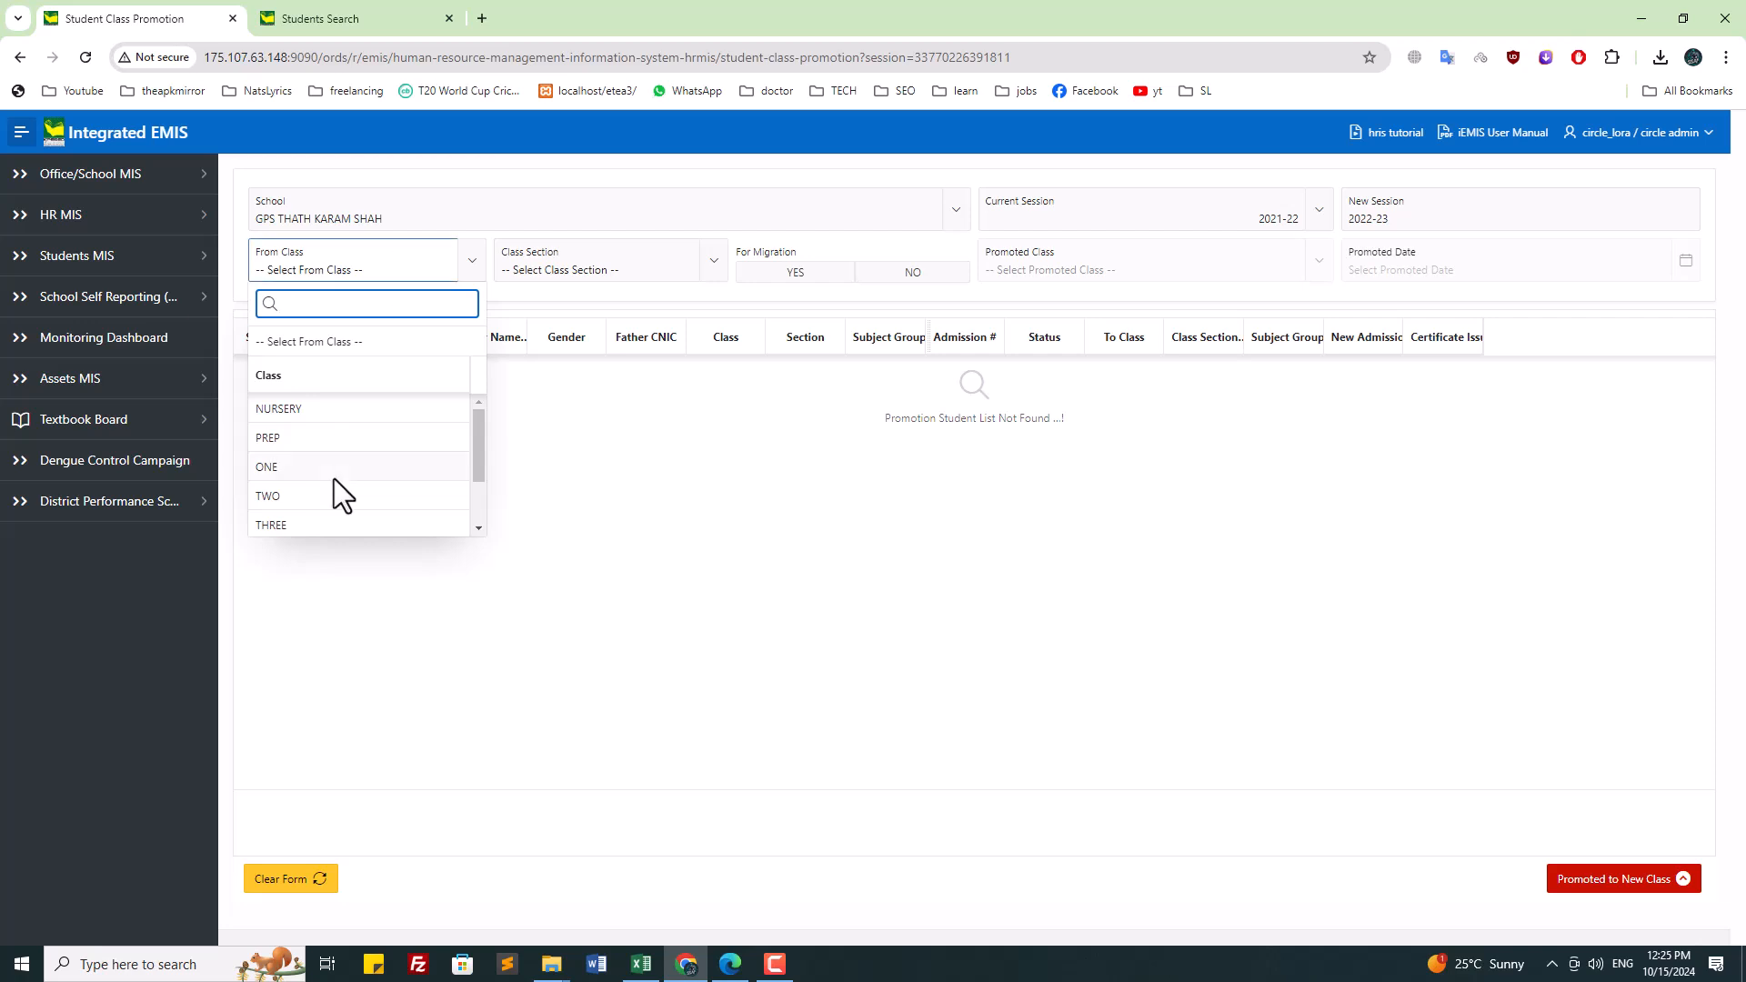
scroll(337, 478, "down", 2)
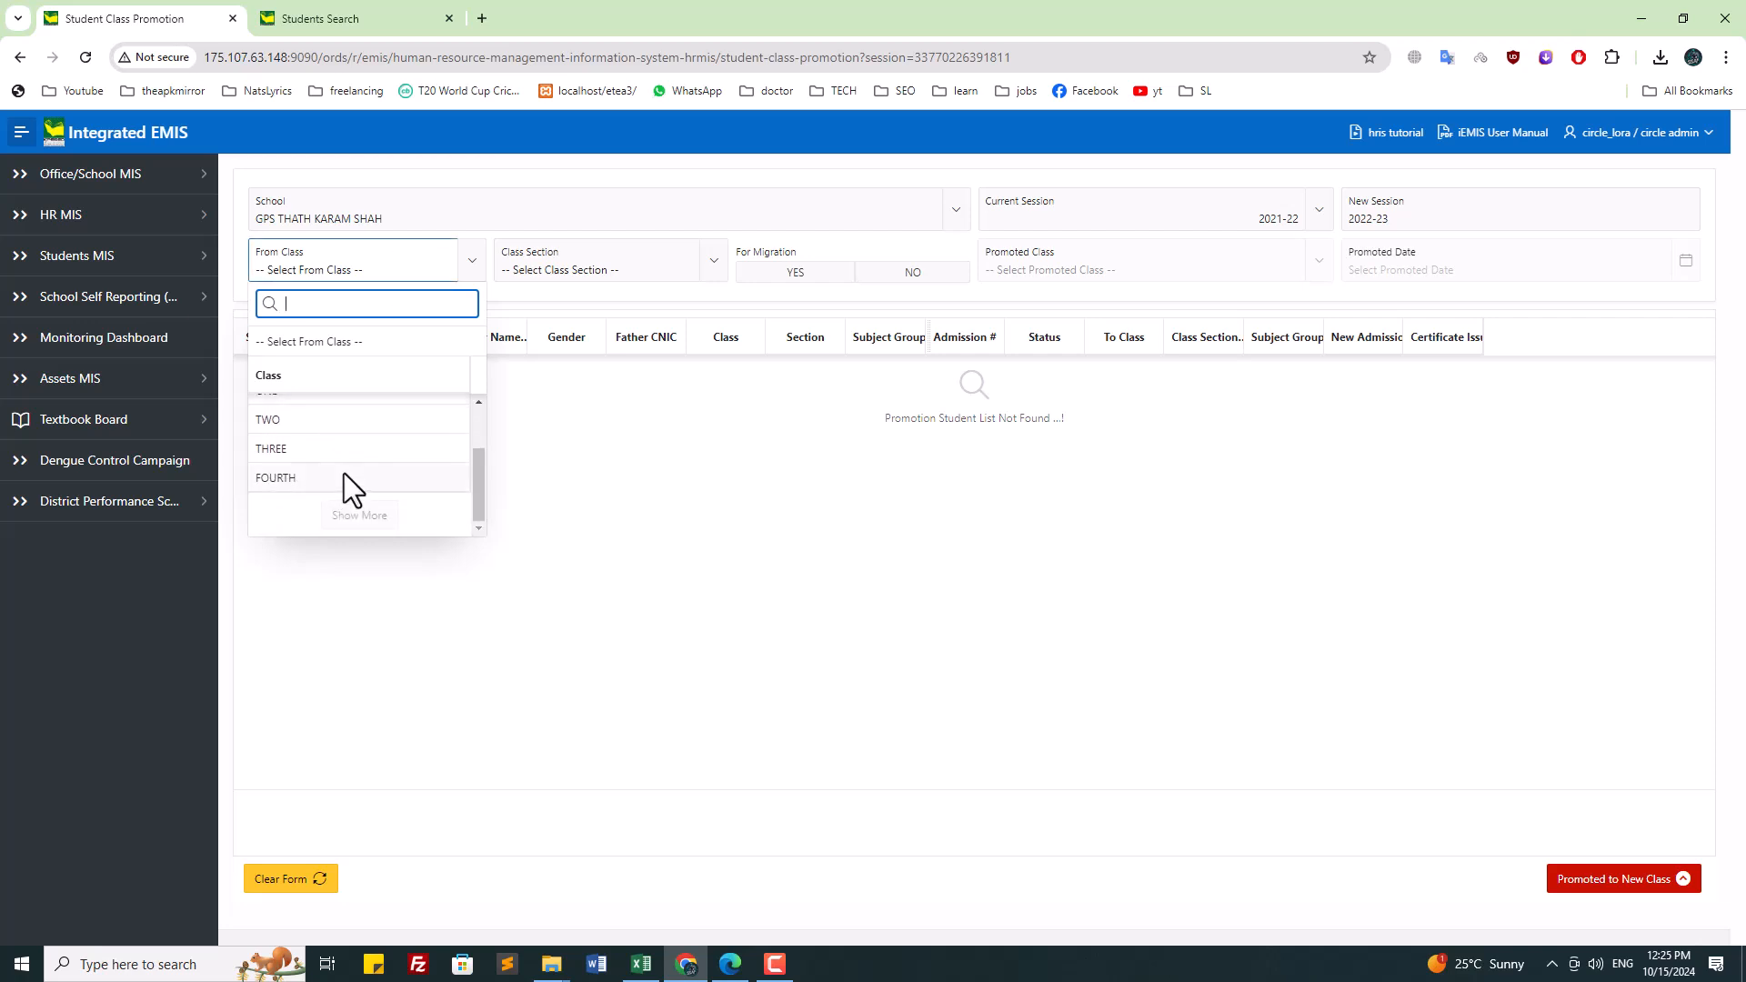
left_click(271, 479)
left_click(592, 266)
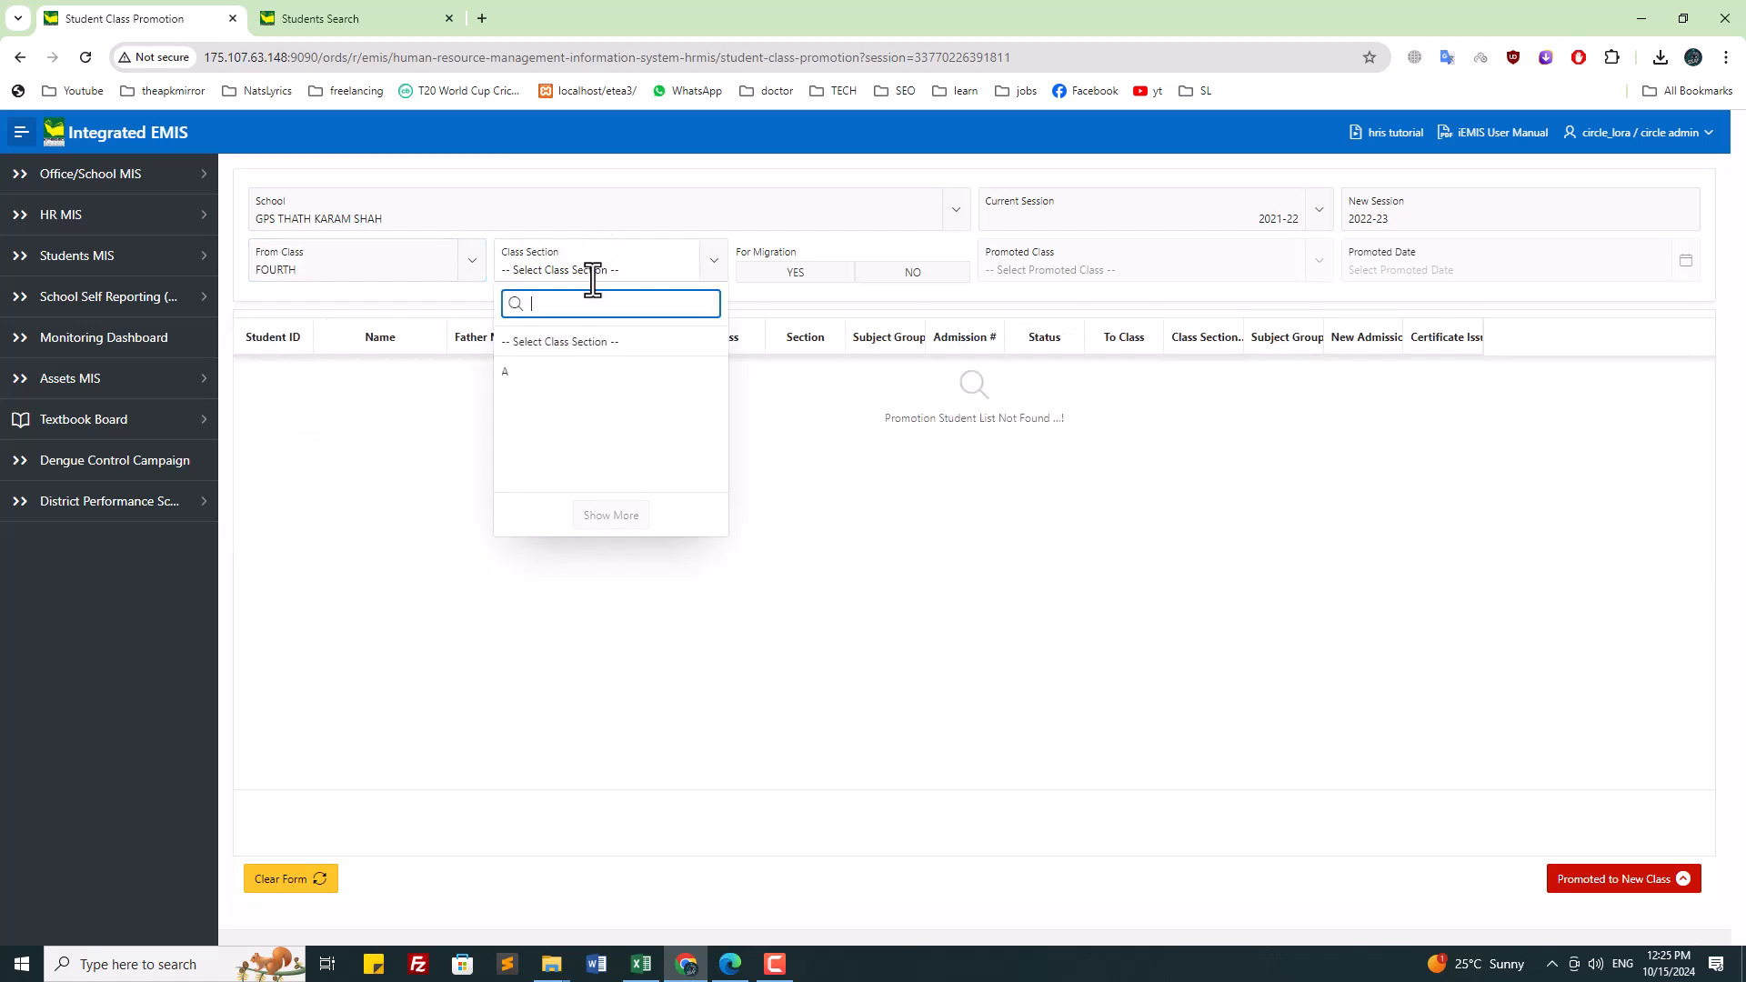
left_click(575, 385)
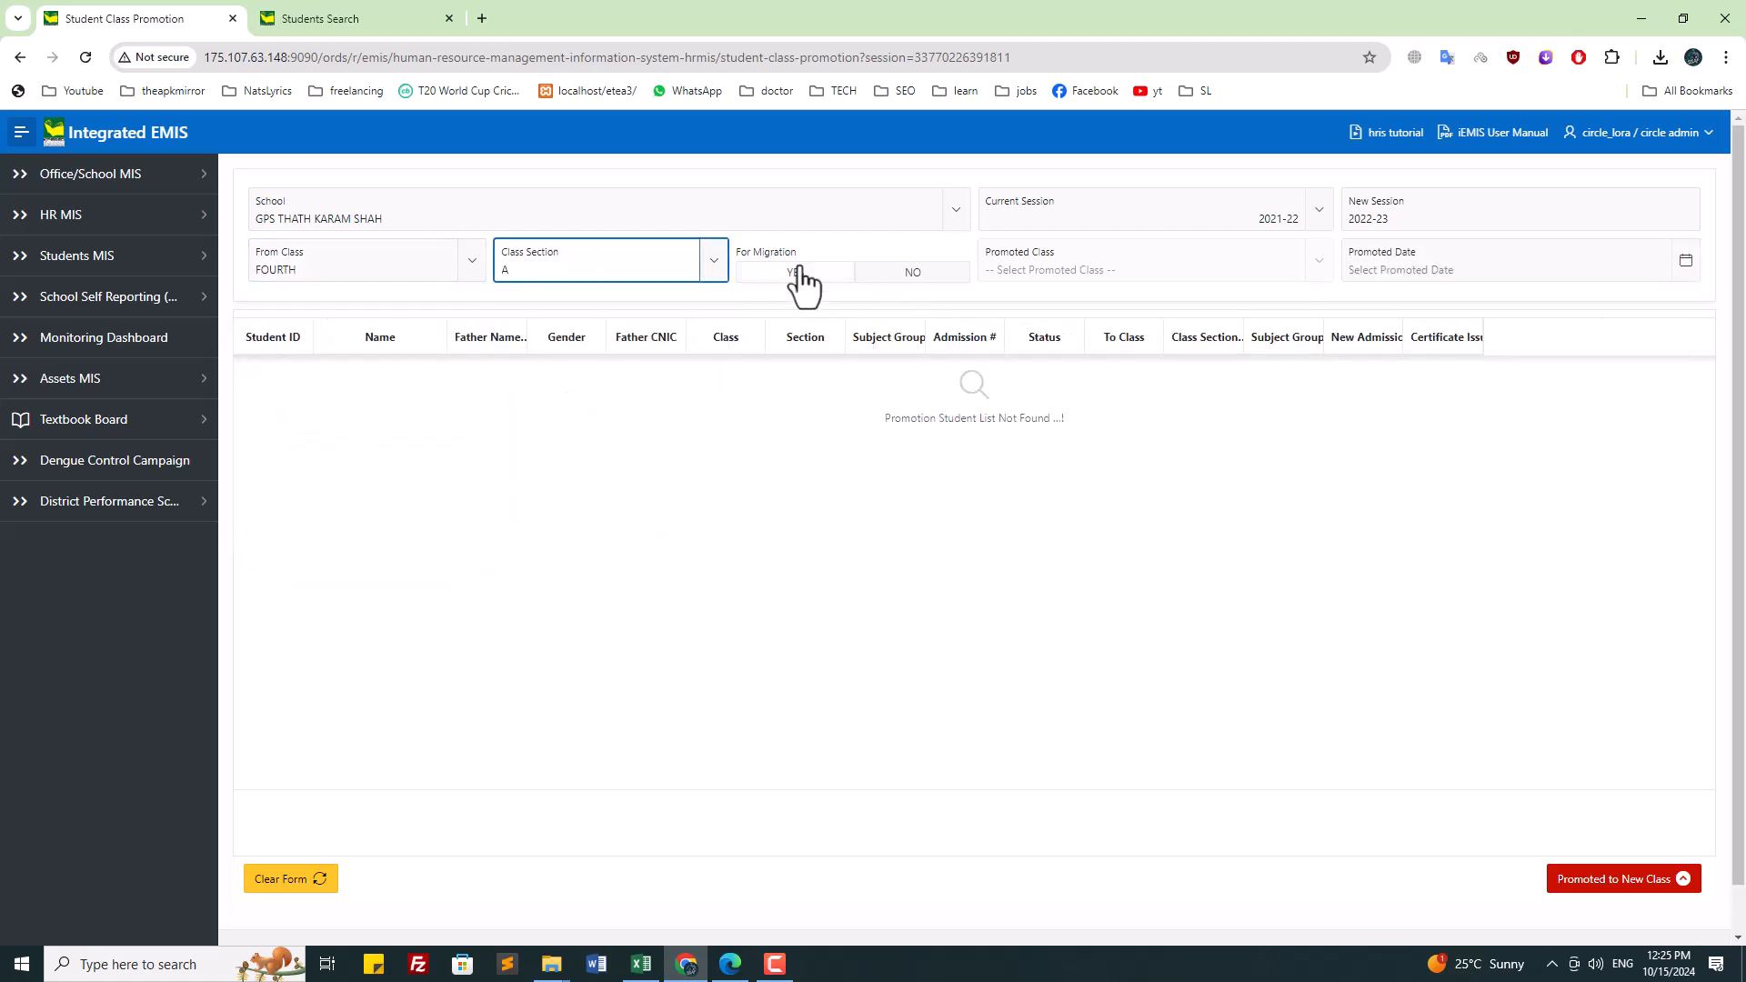
left_click(907, 272)
left_click(1076, 273)
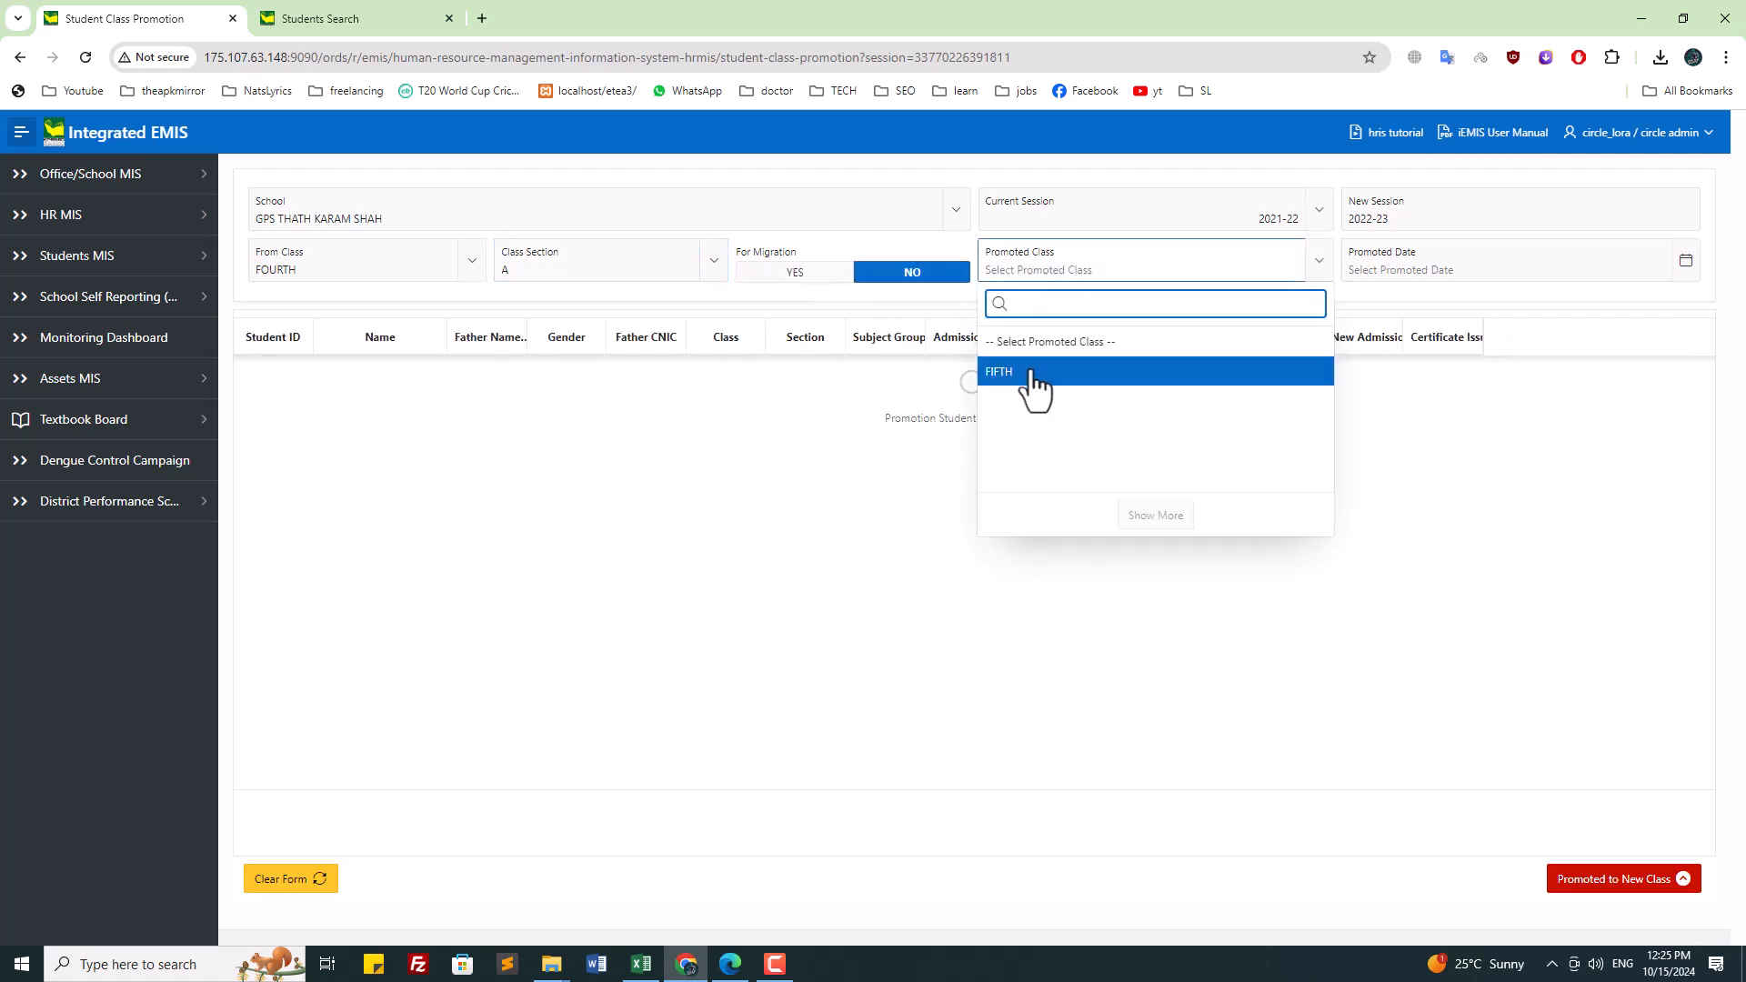
left_click(1037, 373)
Step: Set the promoted date to 31-MAR-2022
left_click(1480, 273)
left_click(1468, 306)
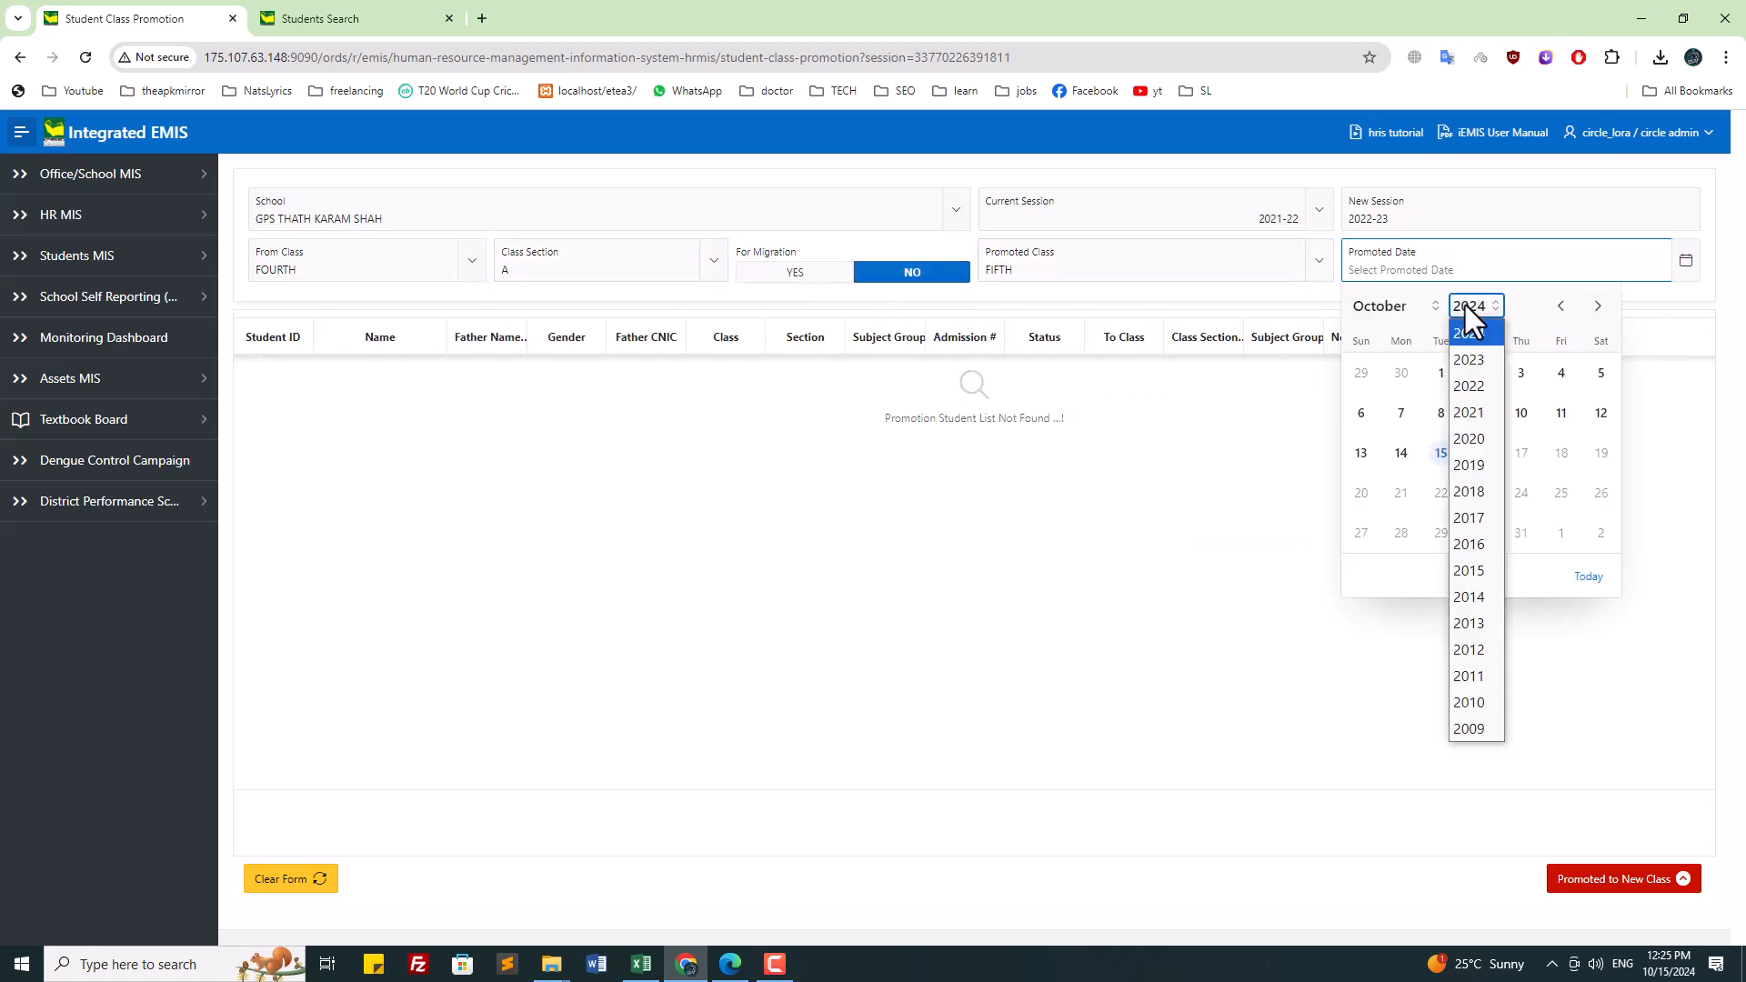
left_click(1472, 362)
left_click(1382, 307)
left_click(1381, 387)
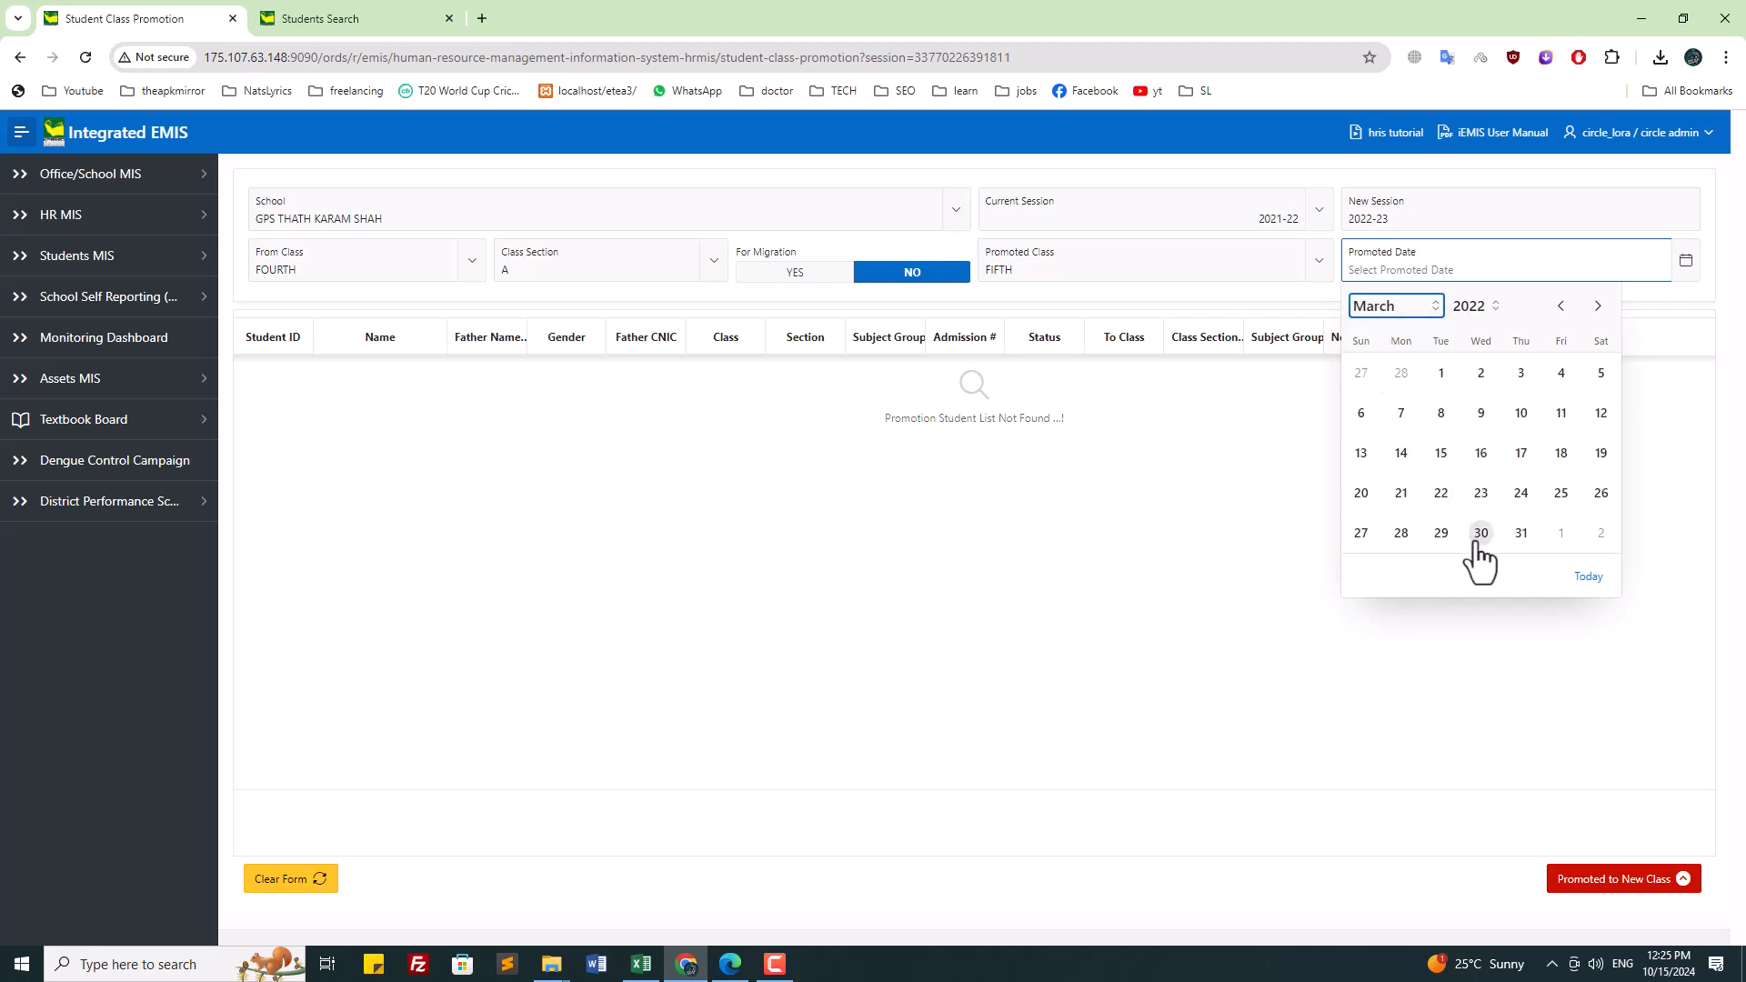
left_click(1519, 534)
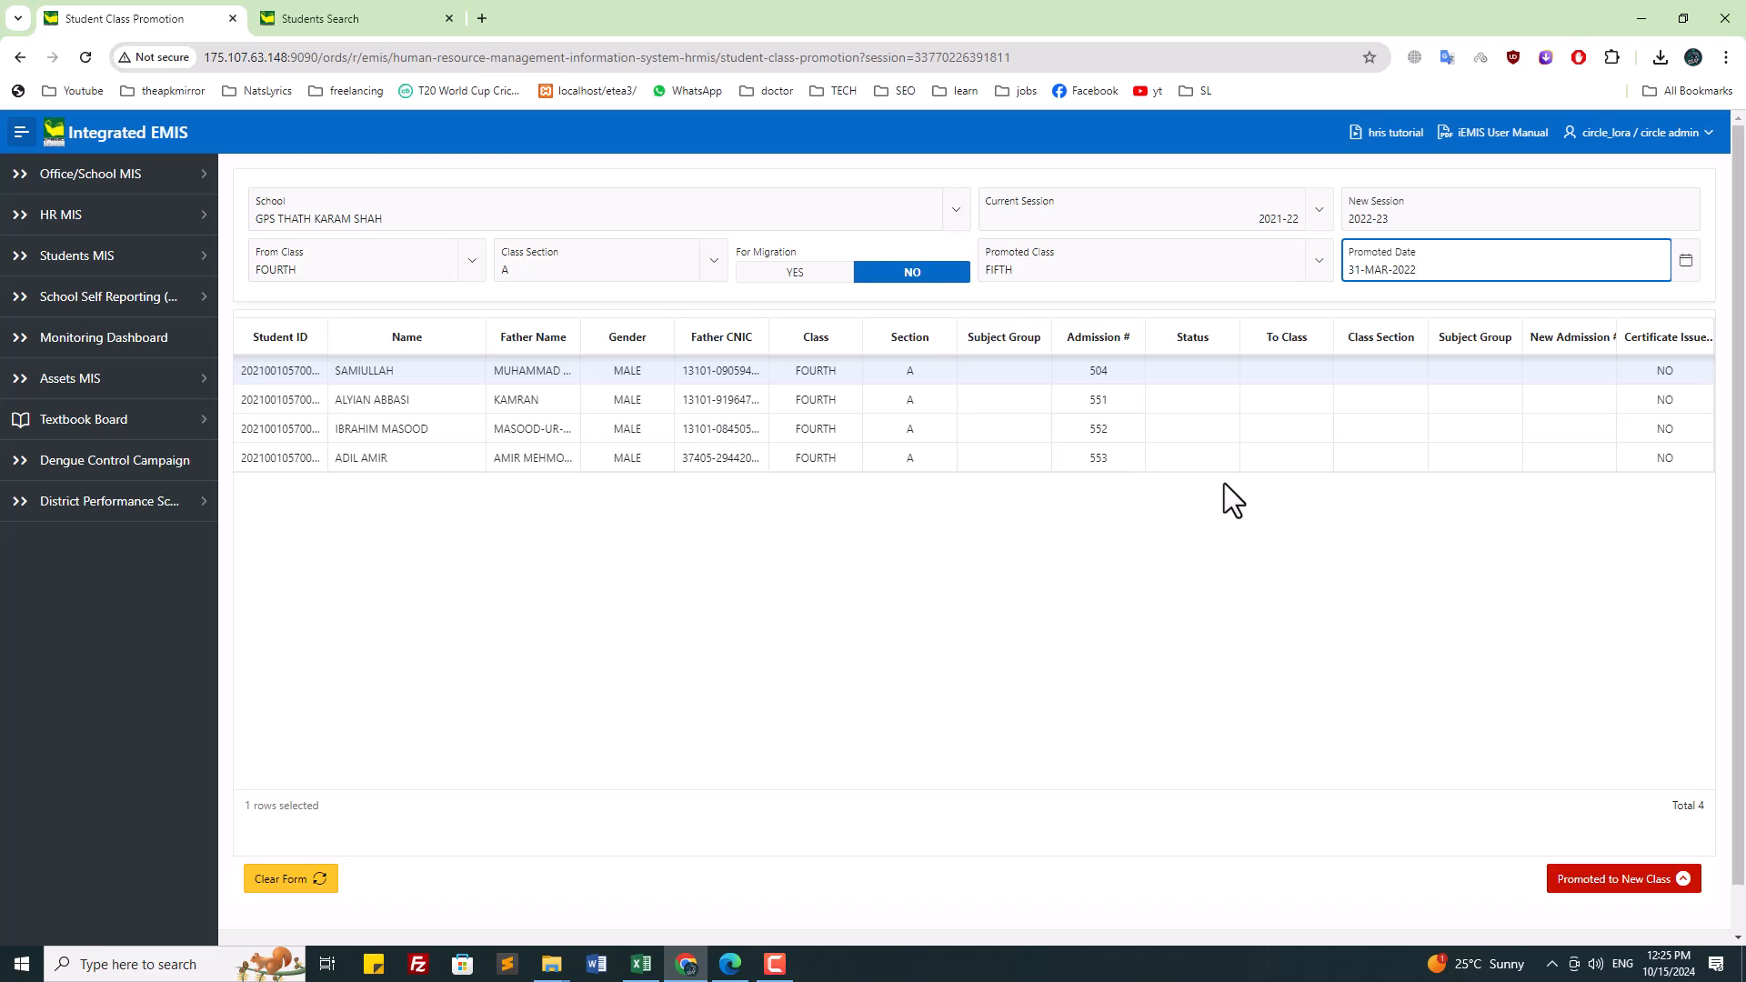
Step: Mark the first two students PROMOTED with class section A
left_click(1181, 372)
left_click(1181, 373)
left_click(1197, 414)
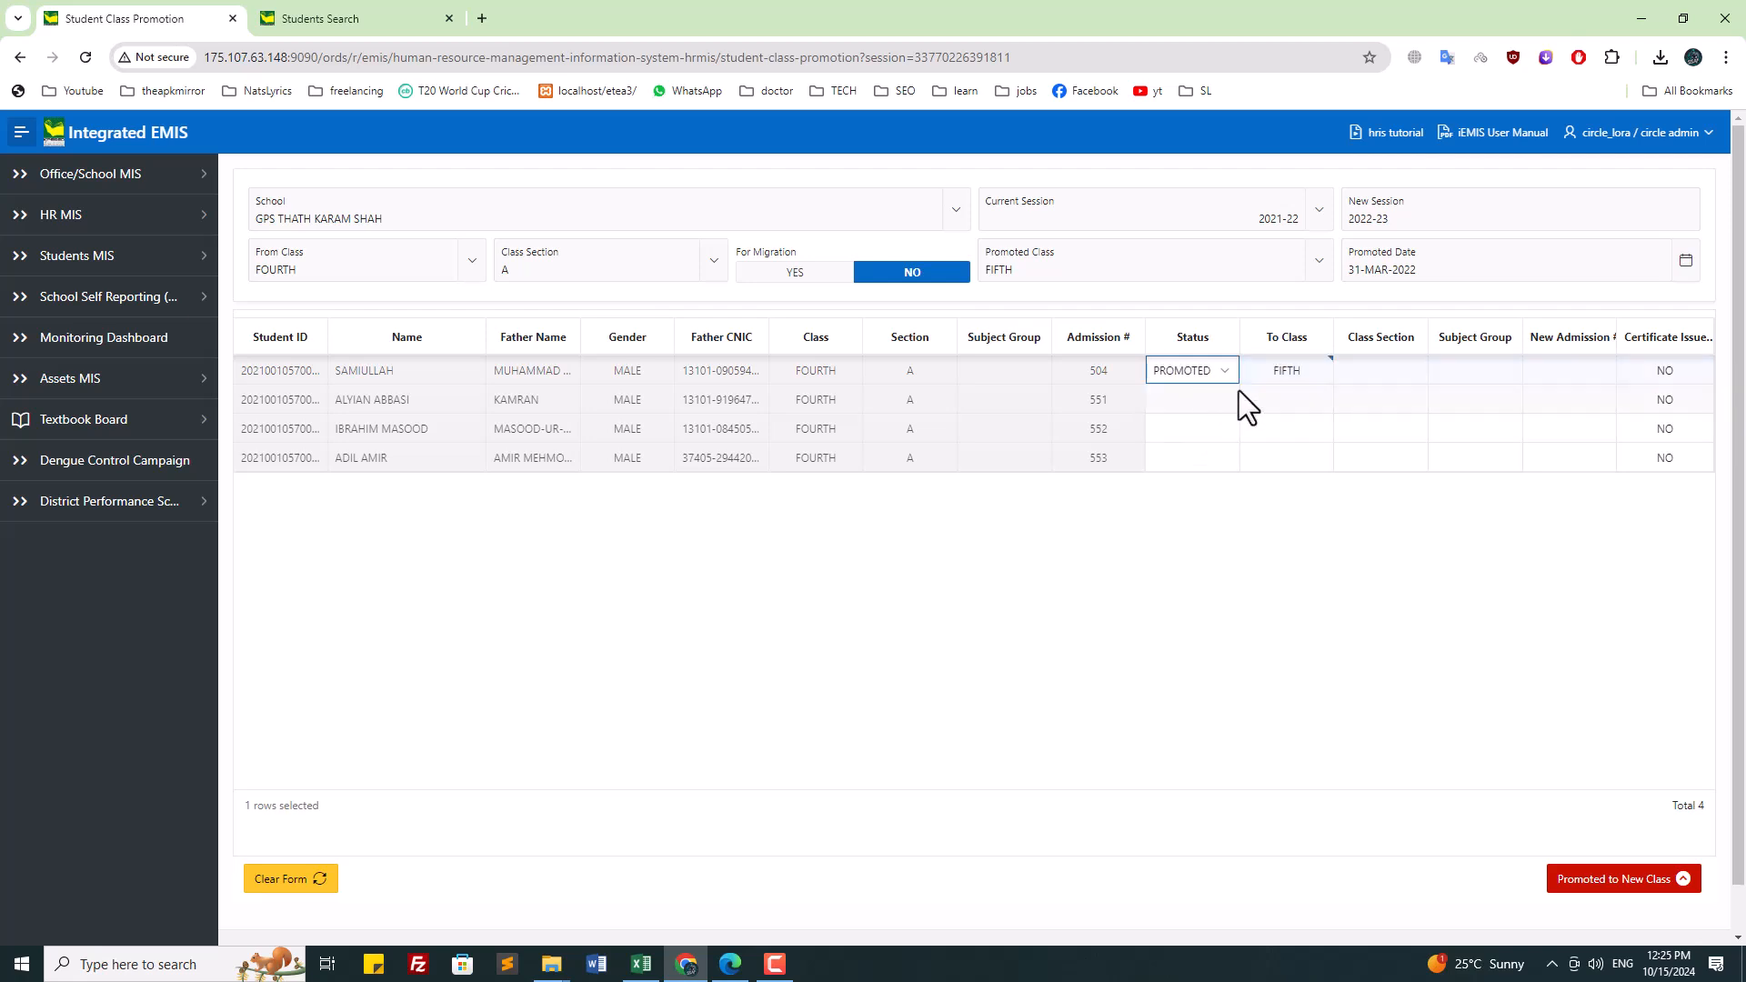
left_click(1368, 373)
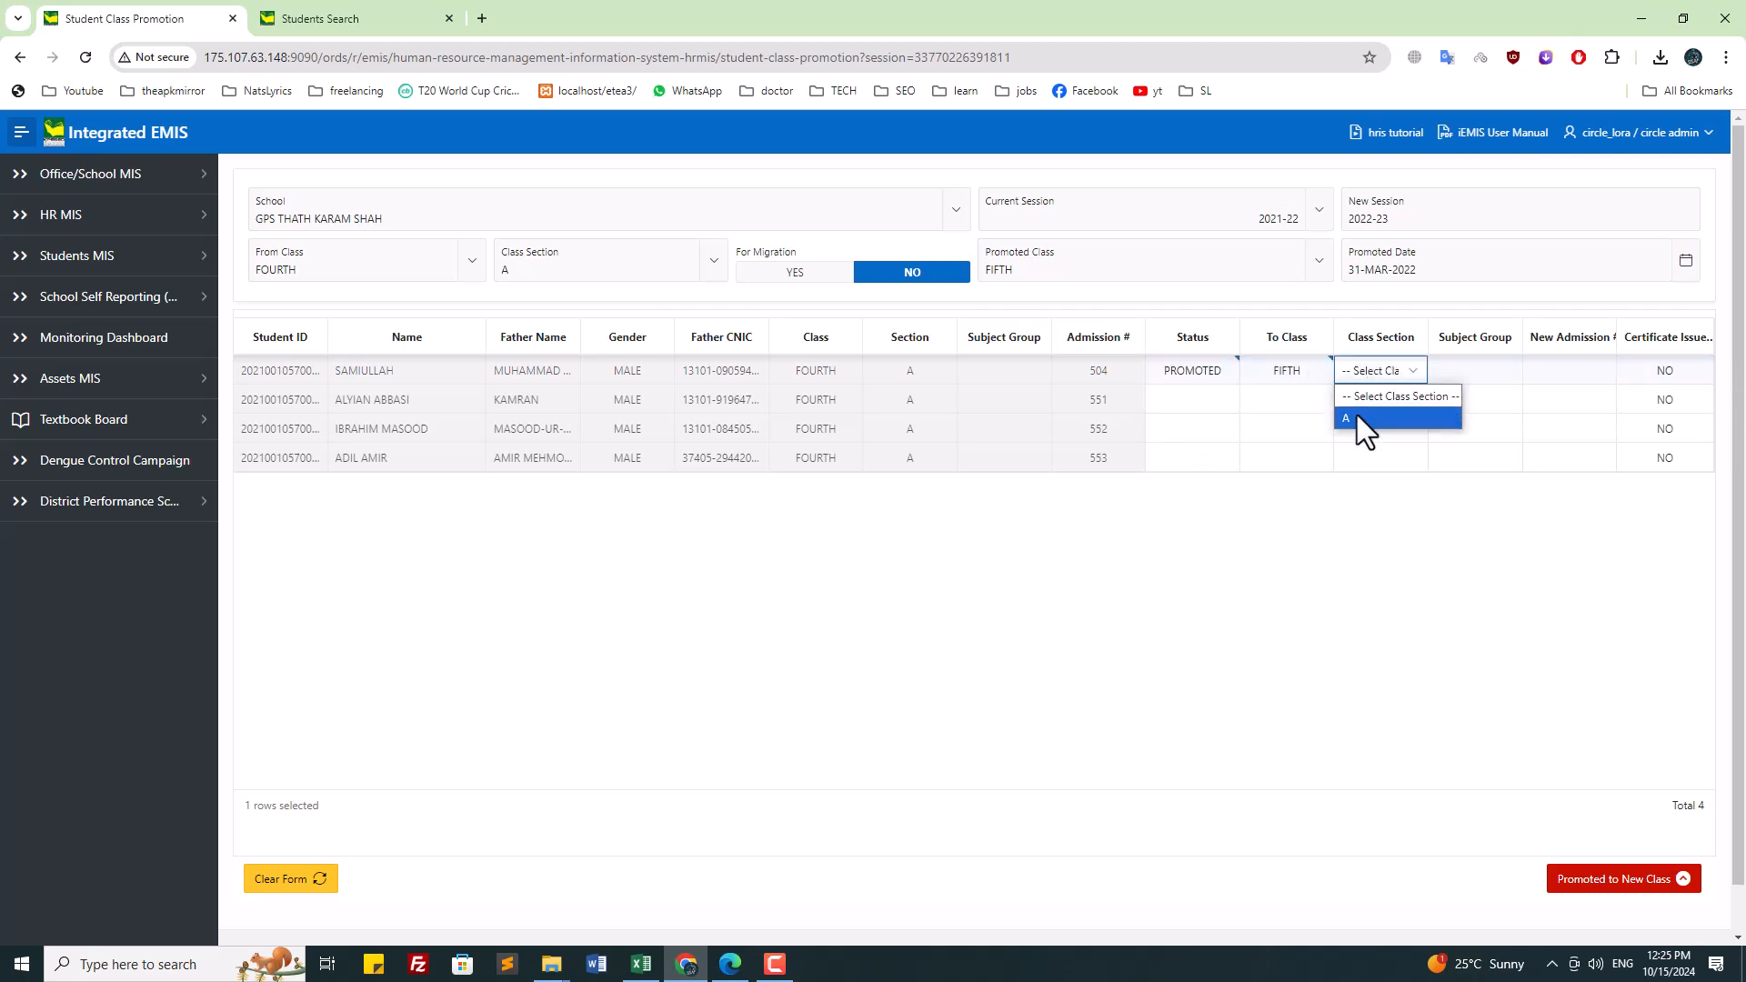
left_click(1356, 419)
left_click(1203, 401)
left_click(1203, 400)
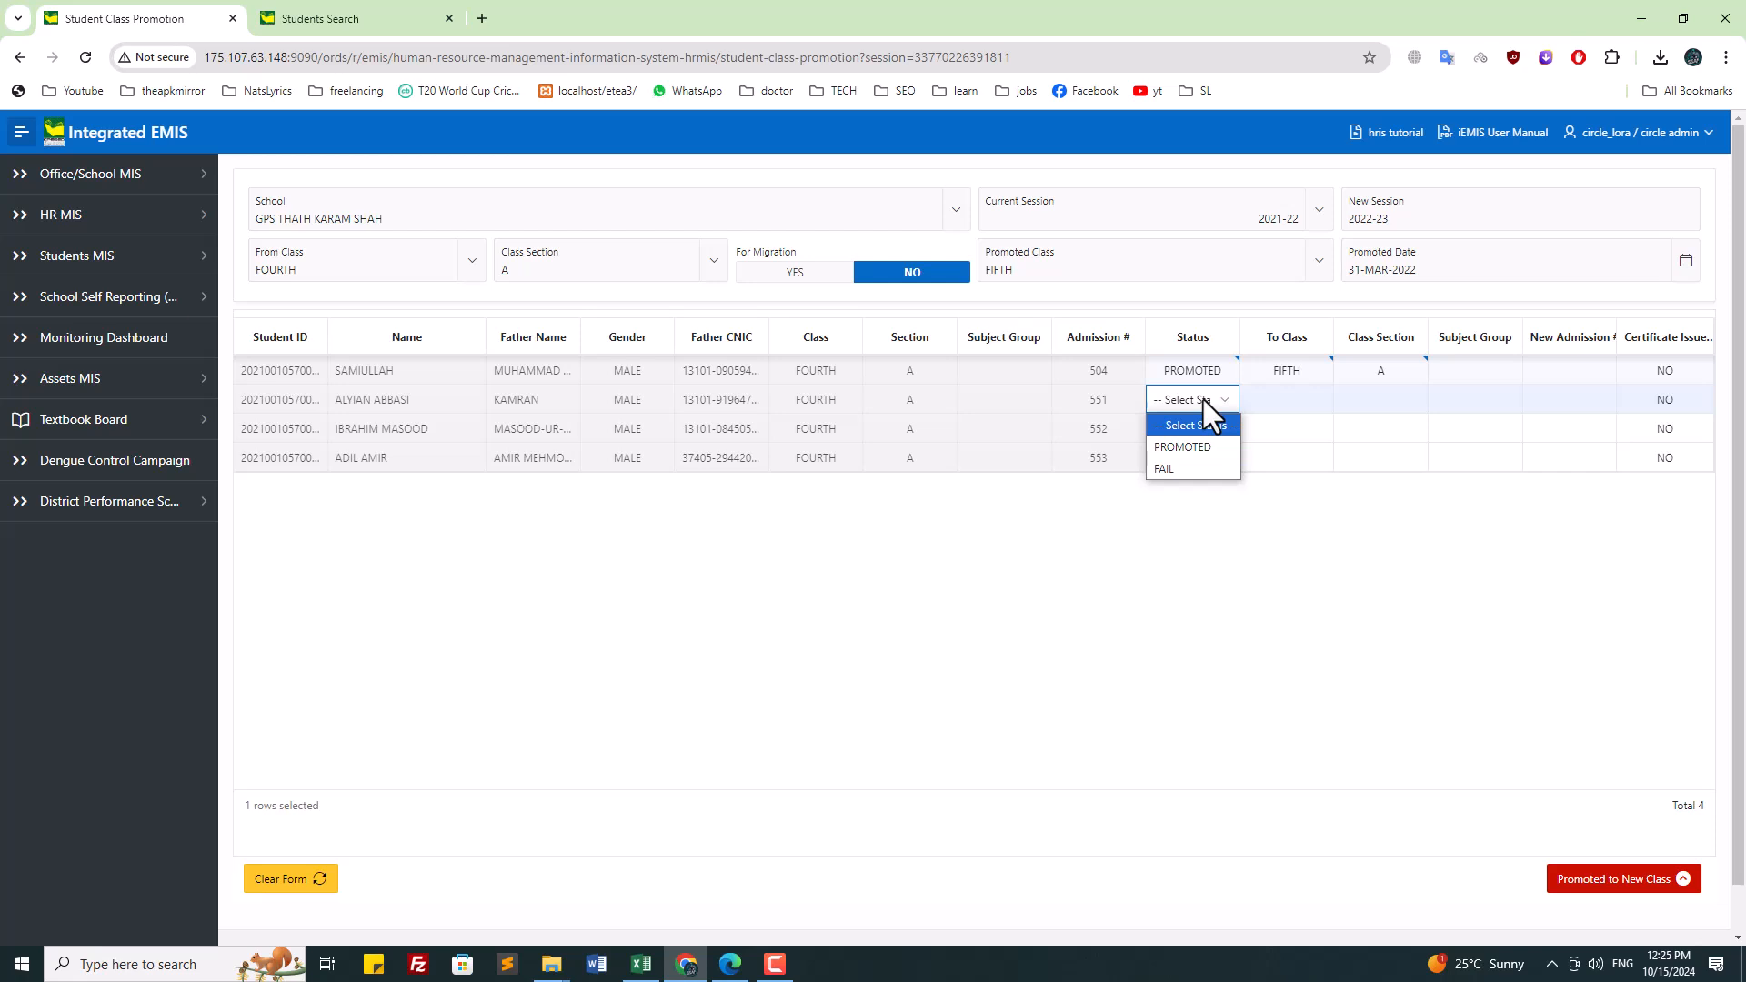
left_click(1202, 445)
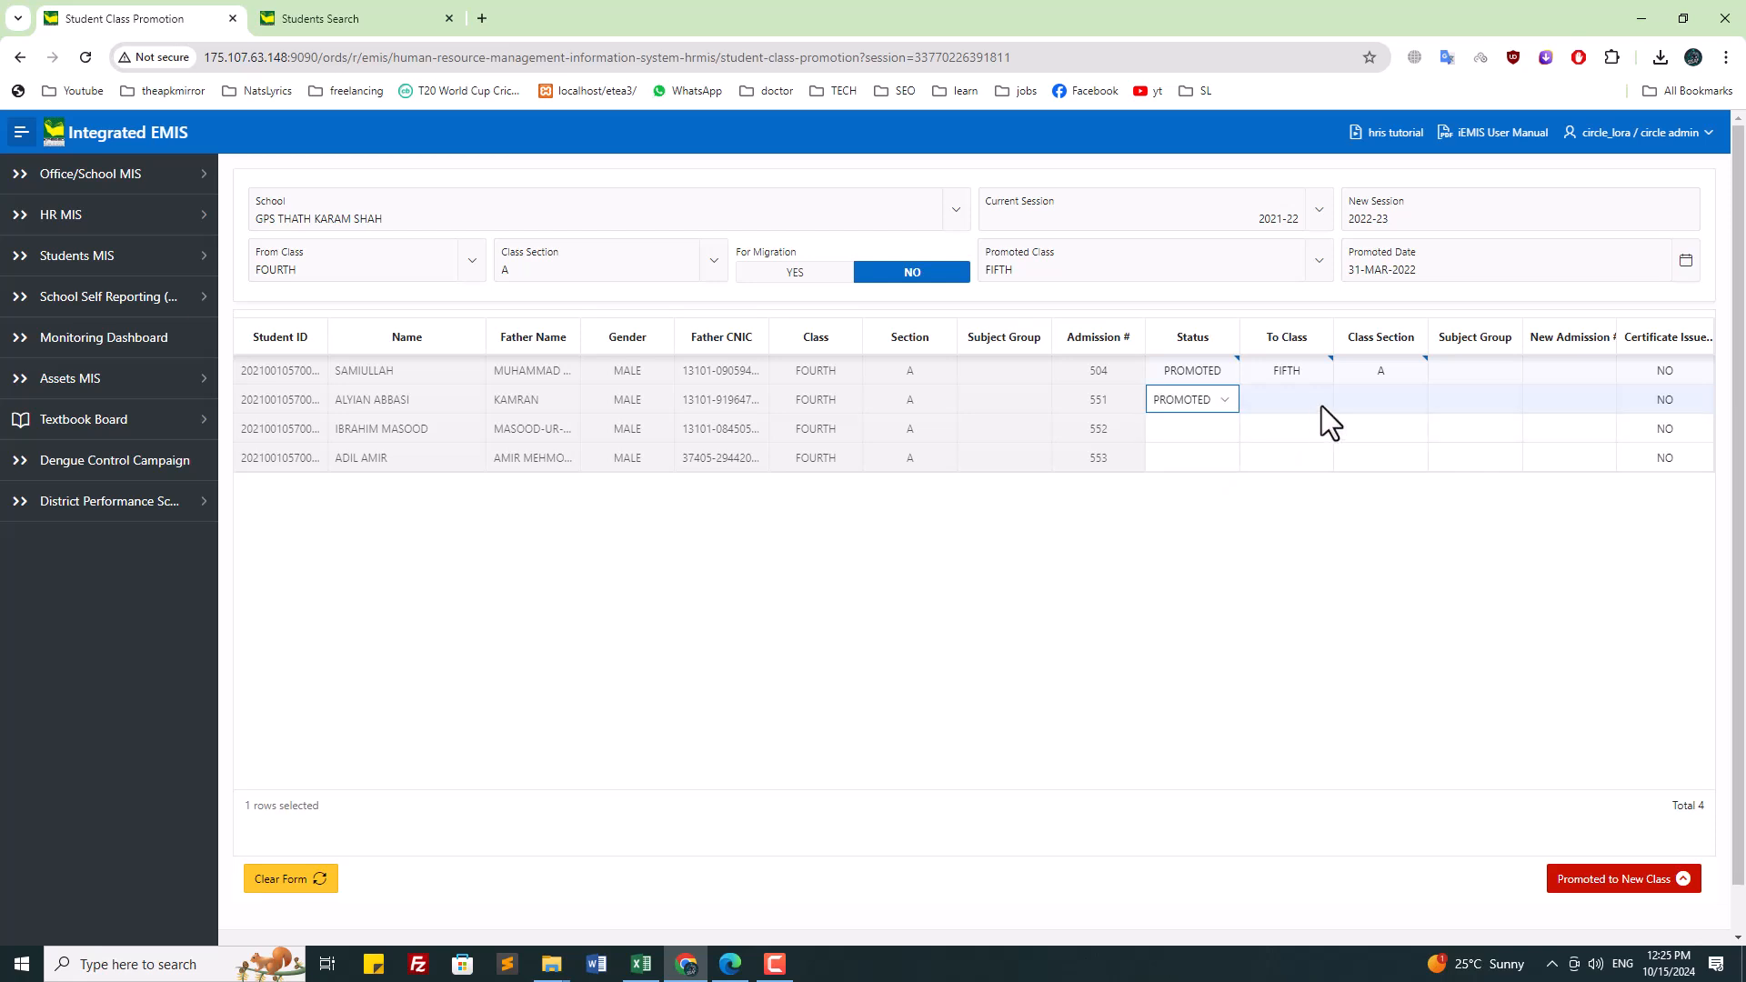
left_click(1364, 400)
left_click(1366, 444)
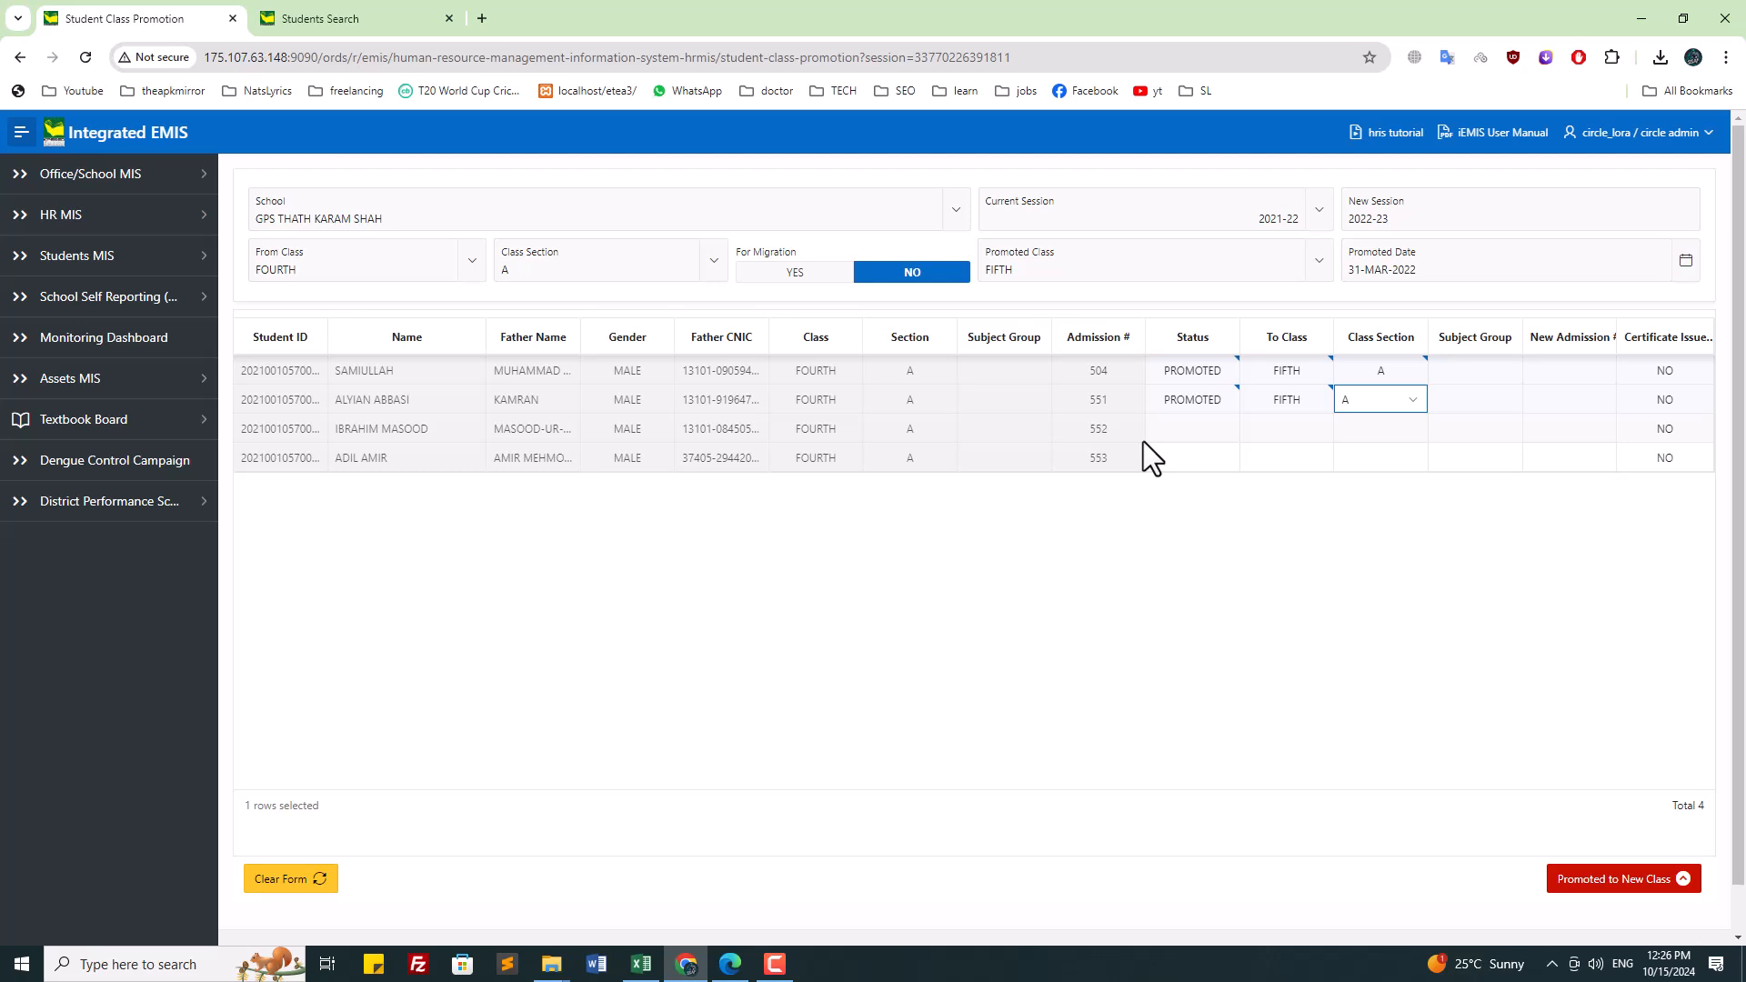
Step: Mark admission 553 PROMOTED in section A, then submit and confirm the promotion
left_click(1203, 461)
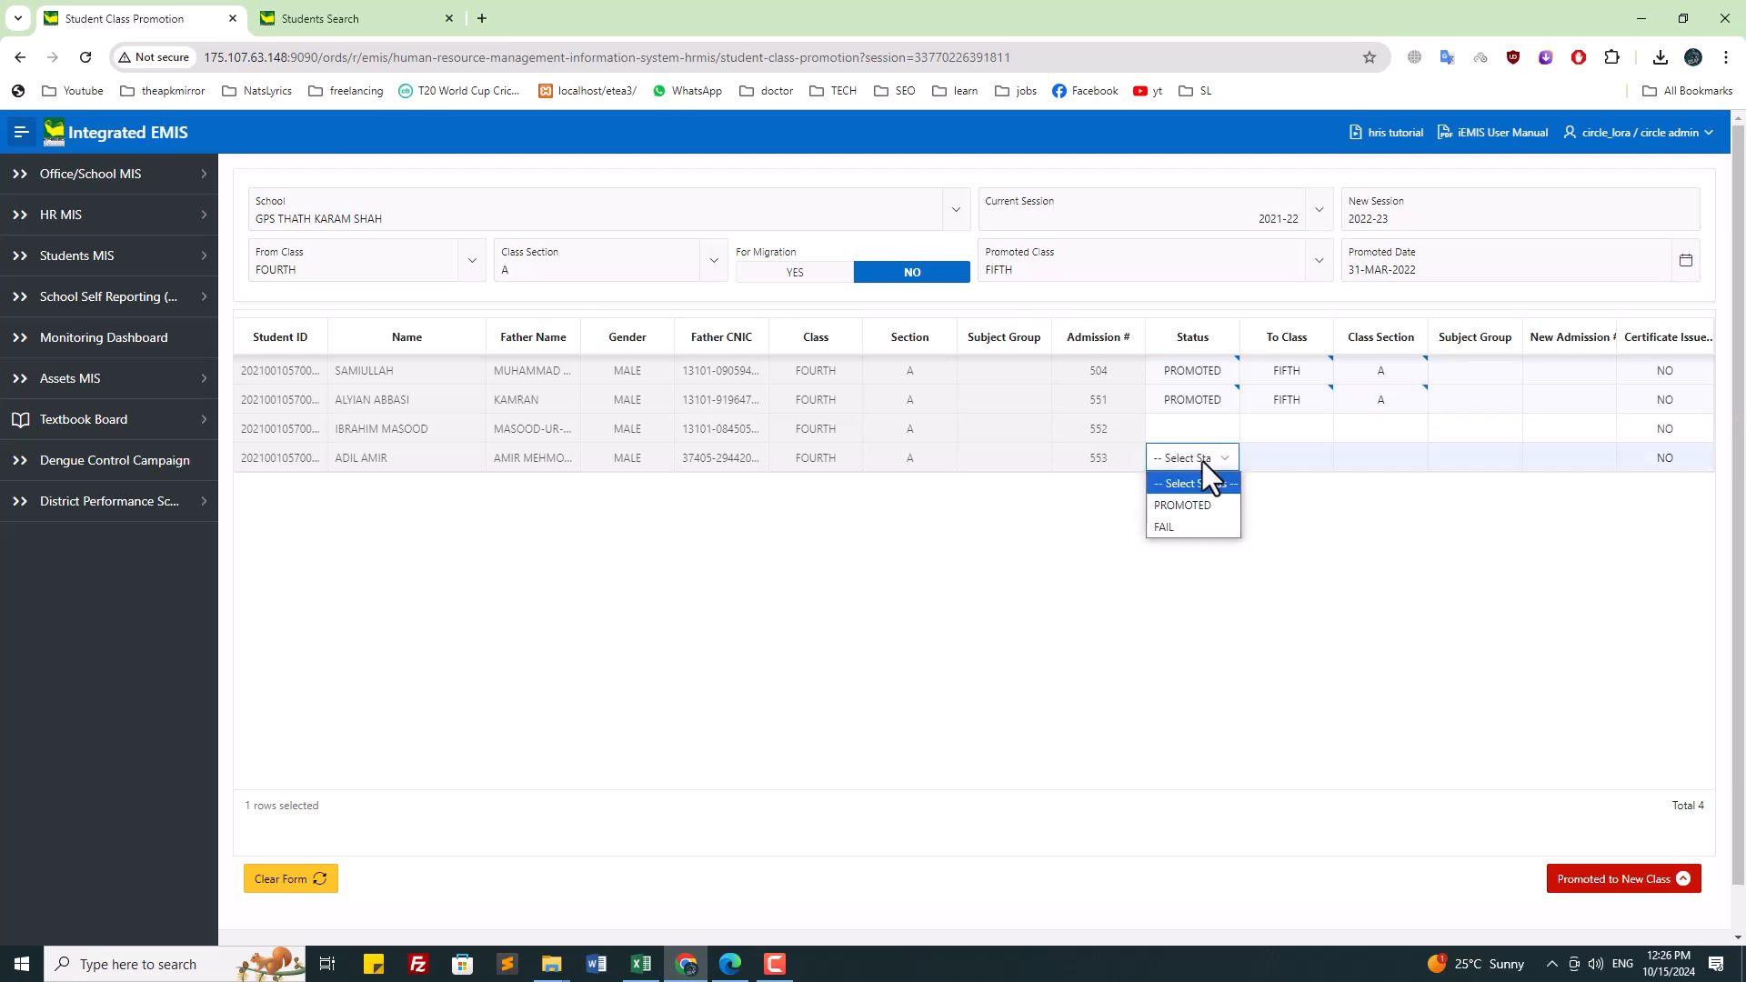
left_click(1201, 505)
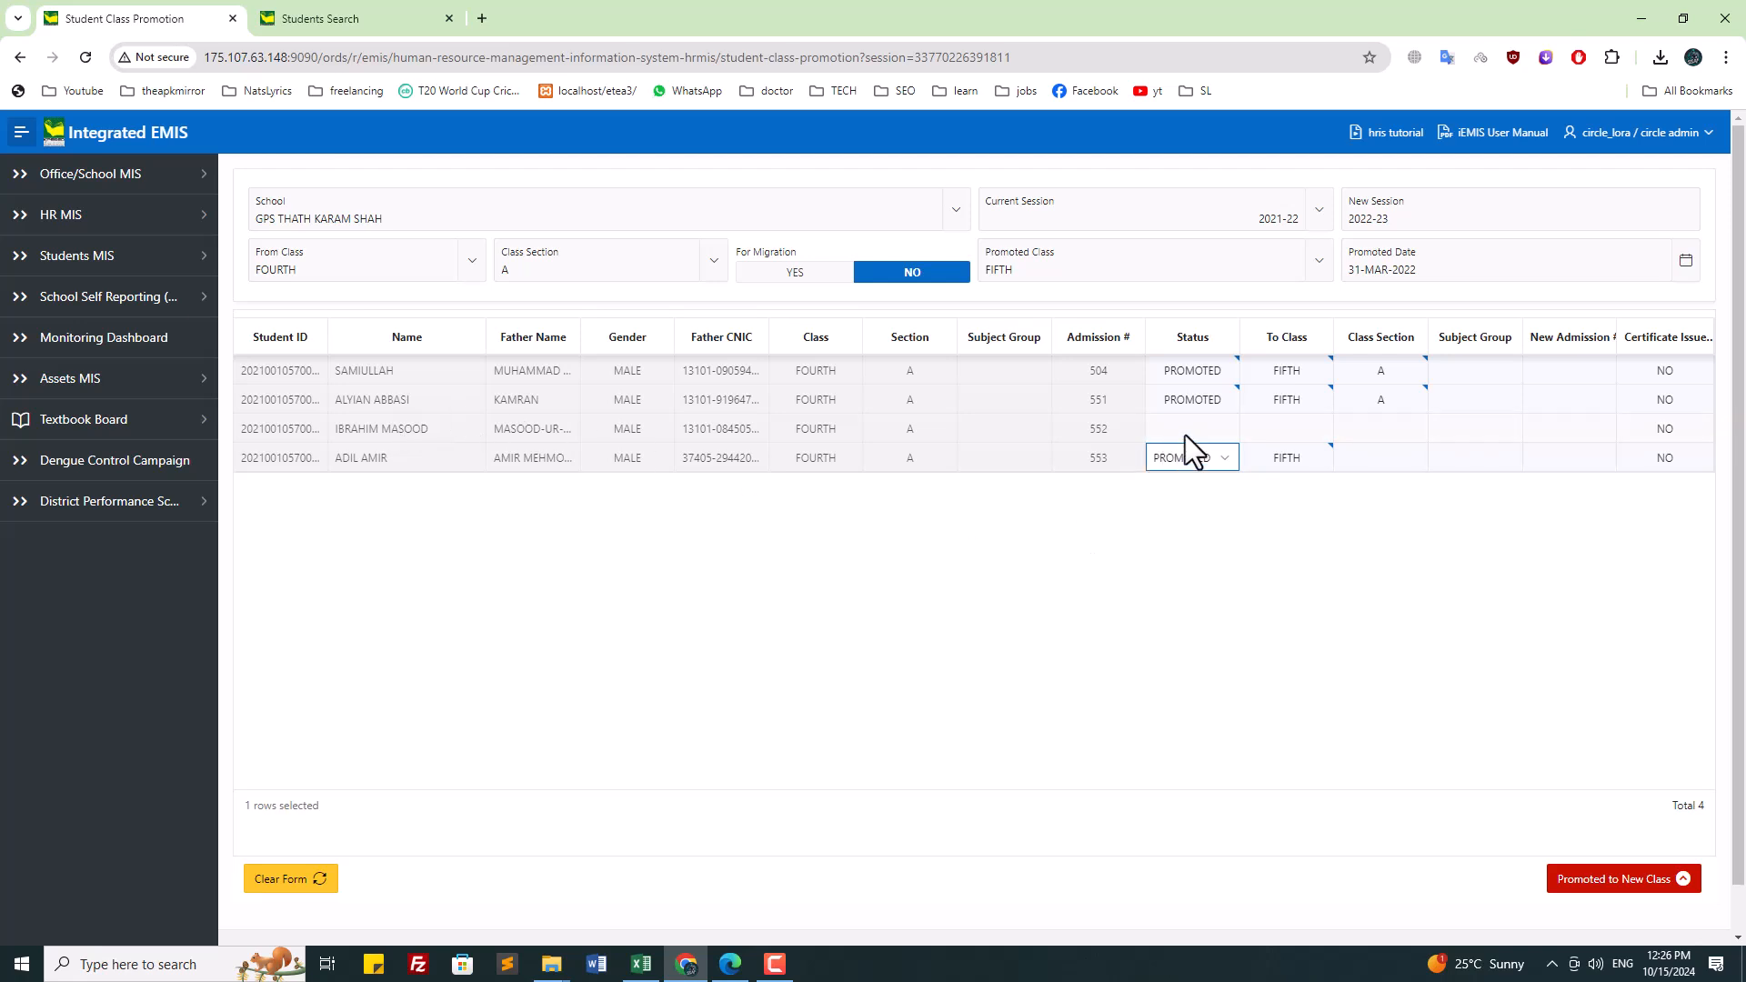
left_click(331, 431)
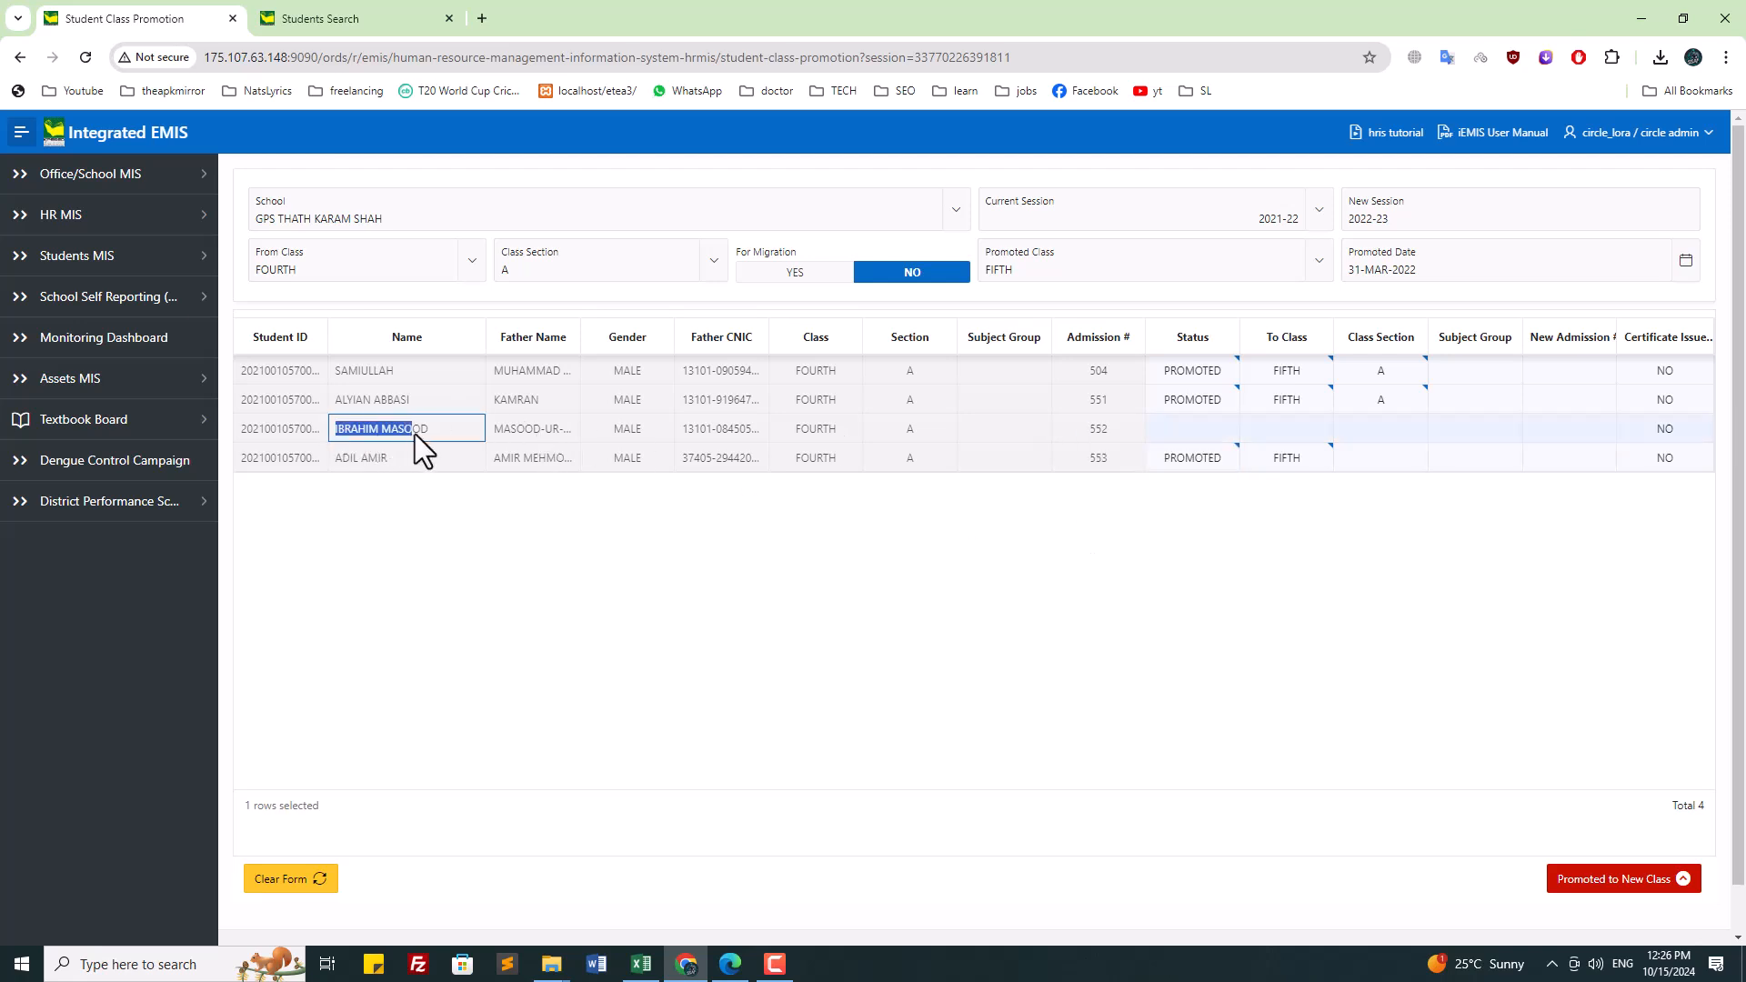
left_click(1377, 455)
left_click(1377, 455)
left_click(1365, 502)
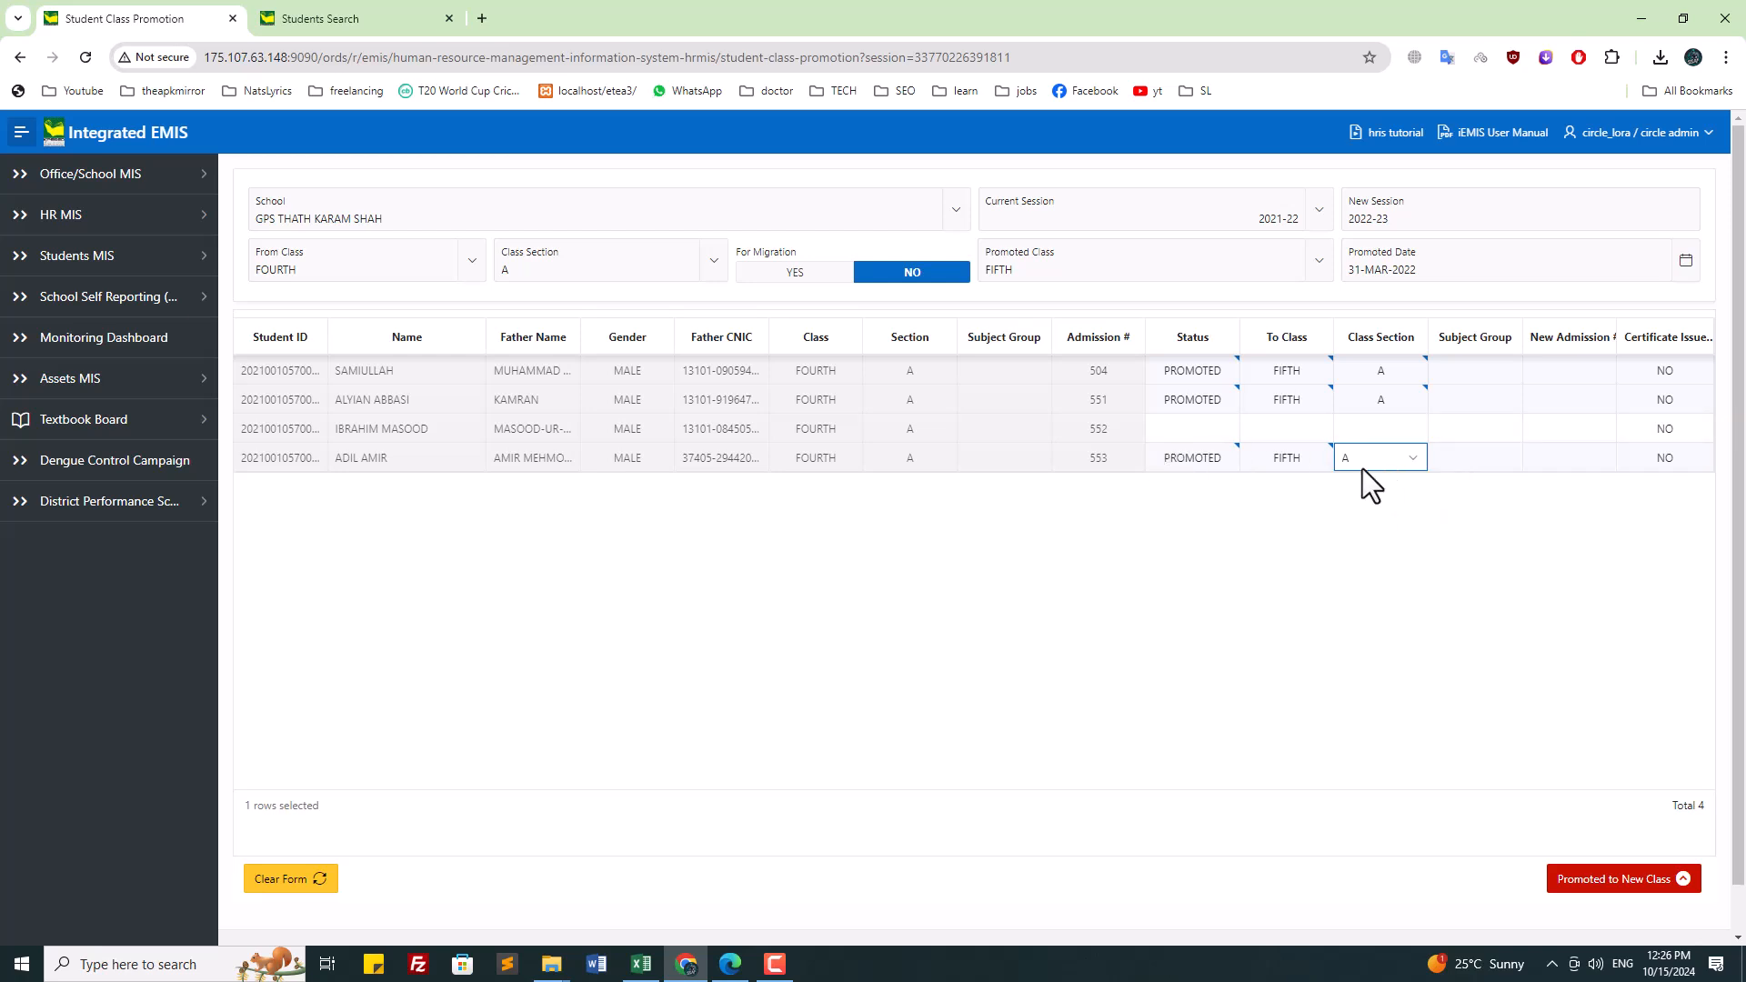
left_click(1629, 881)
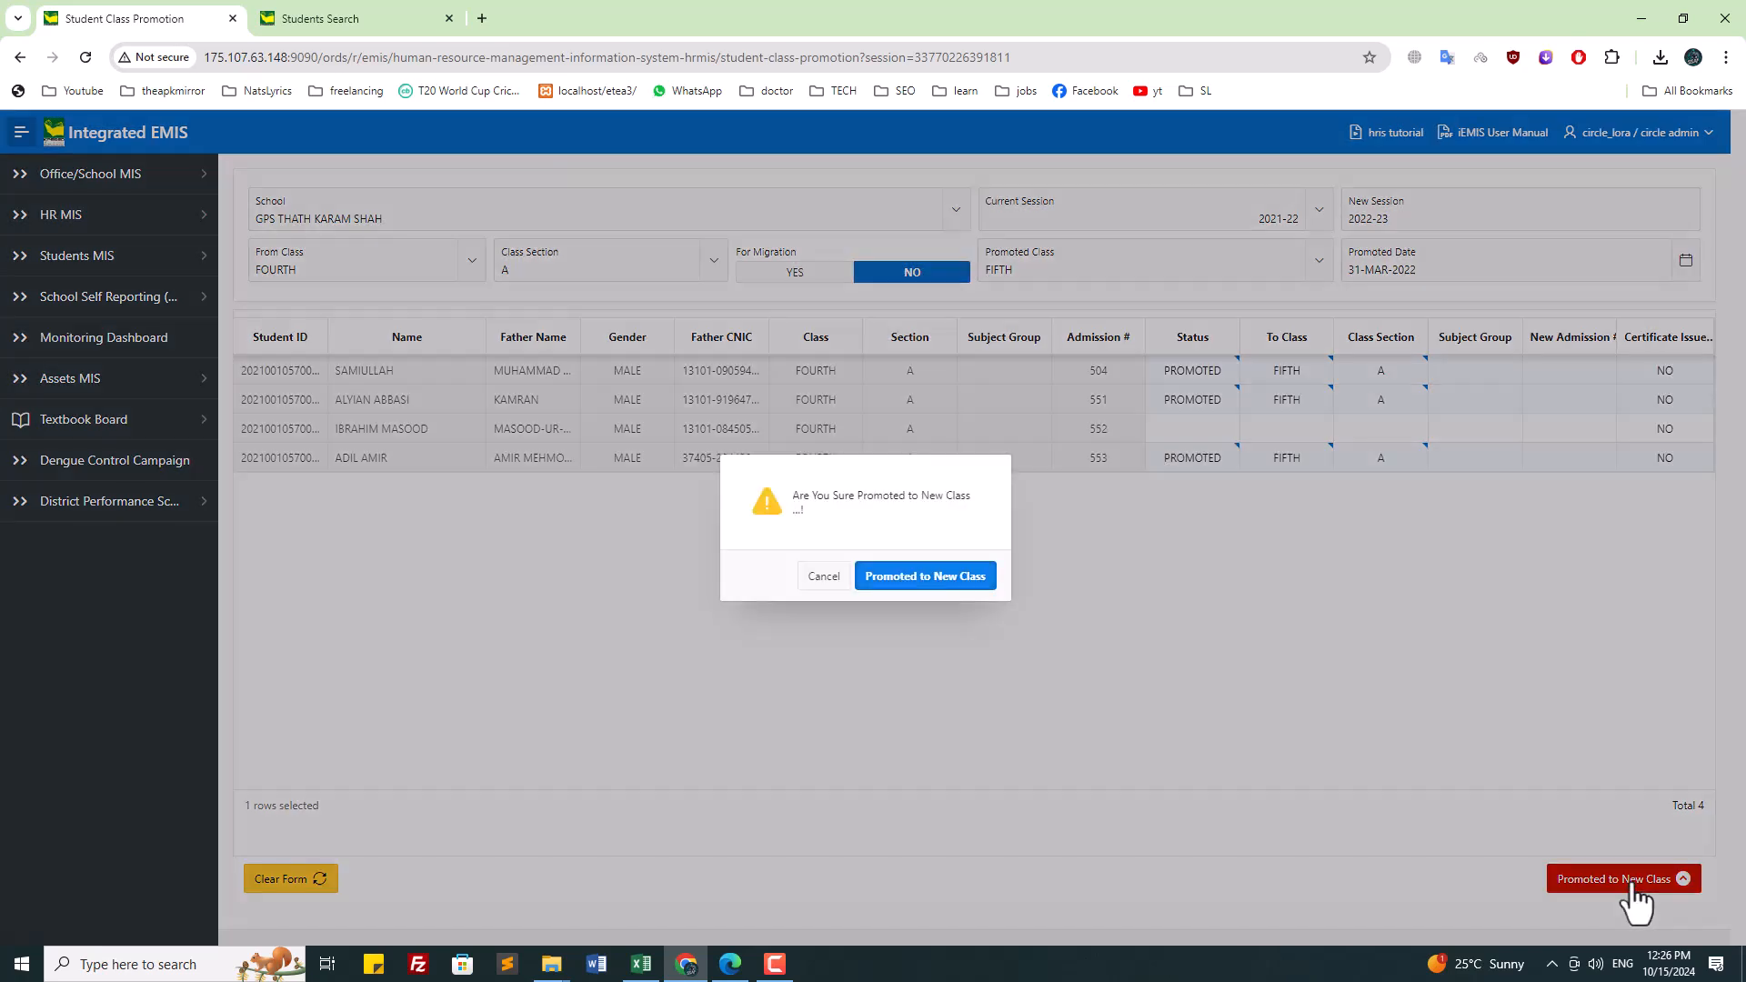
left_click(930, 578)
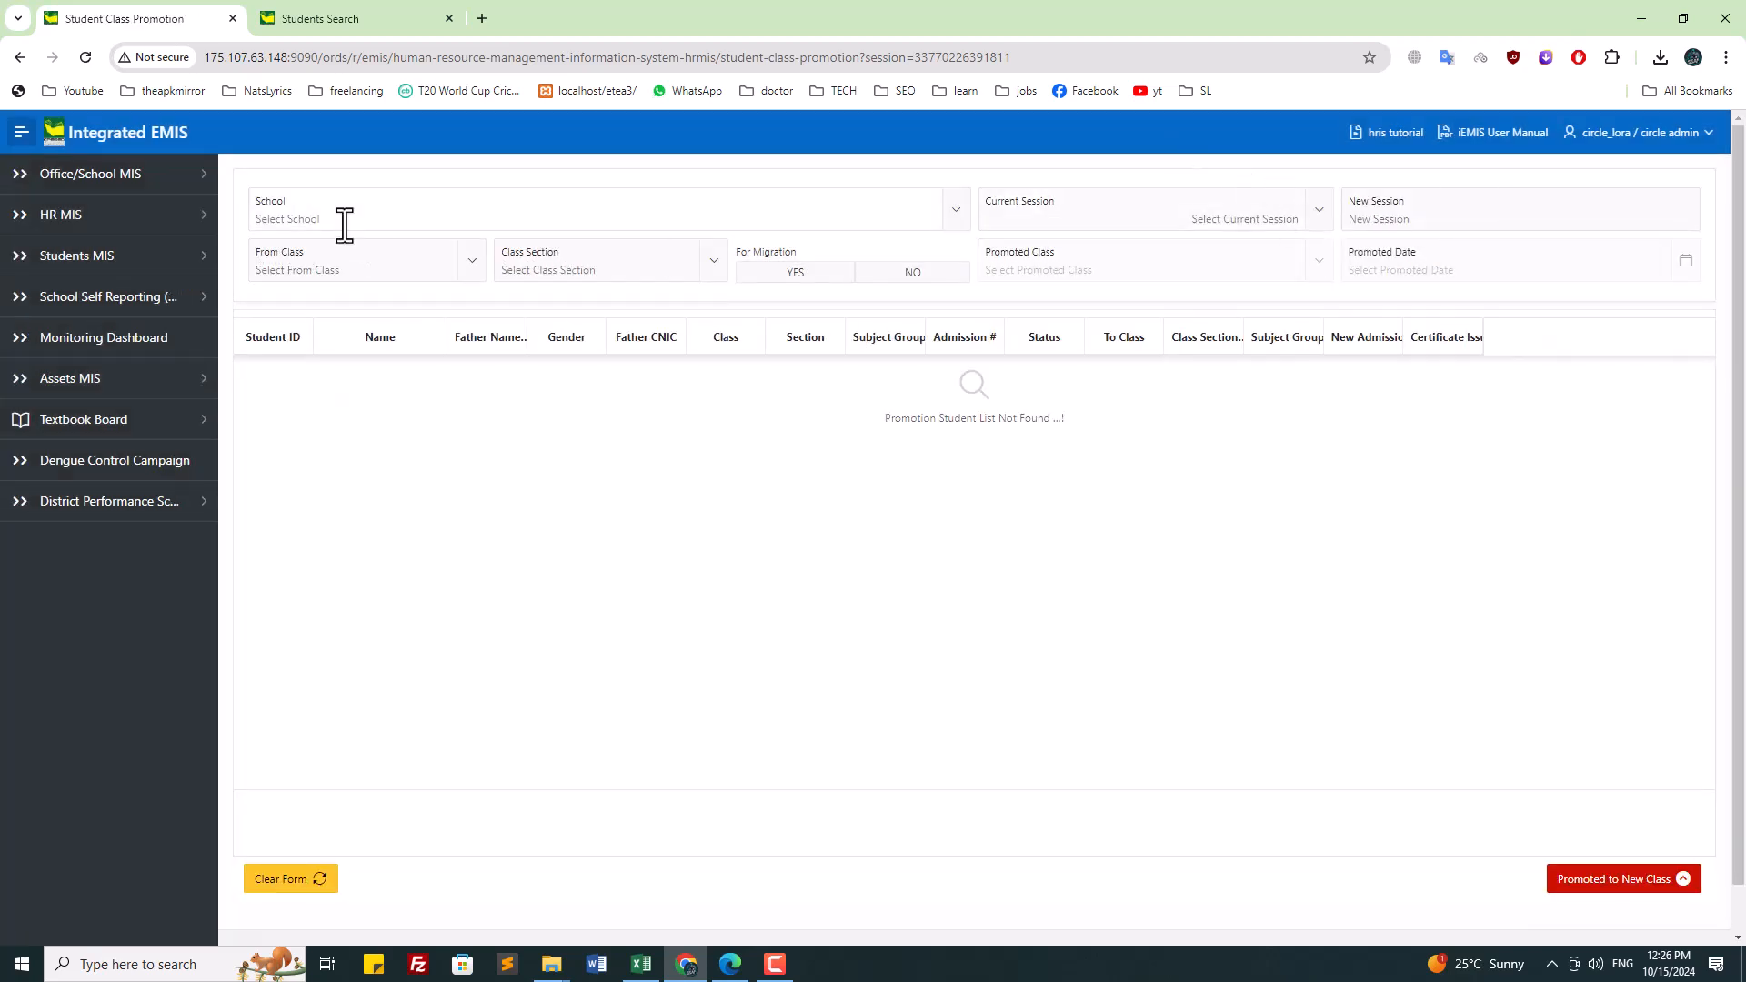
Step: Choose GPS THATH KARAM SHAH as the school and 2022-23 as the current session
left_click(344, 224)
type("thath")
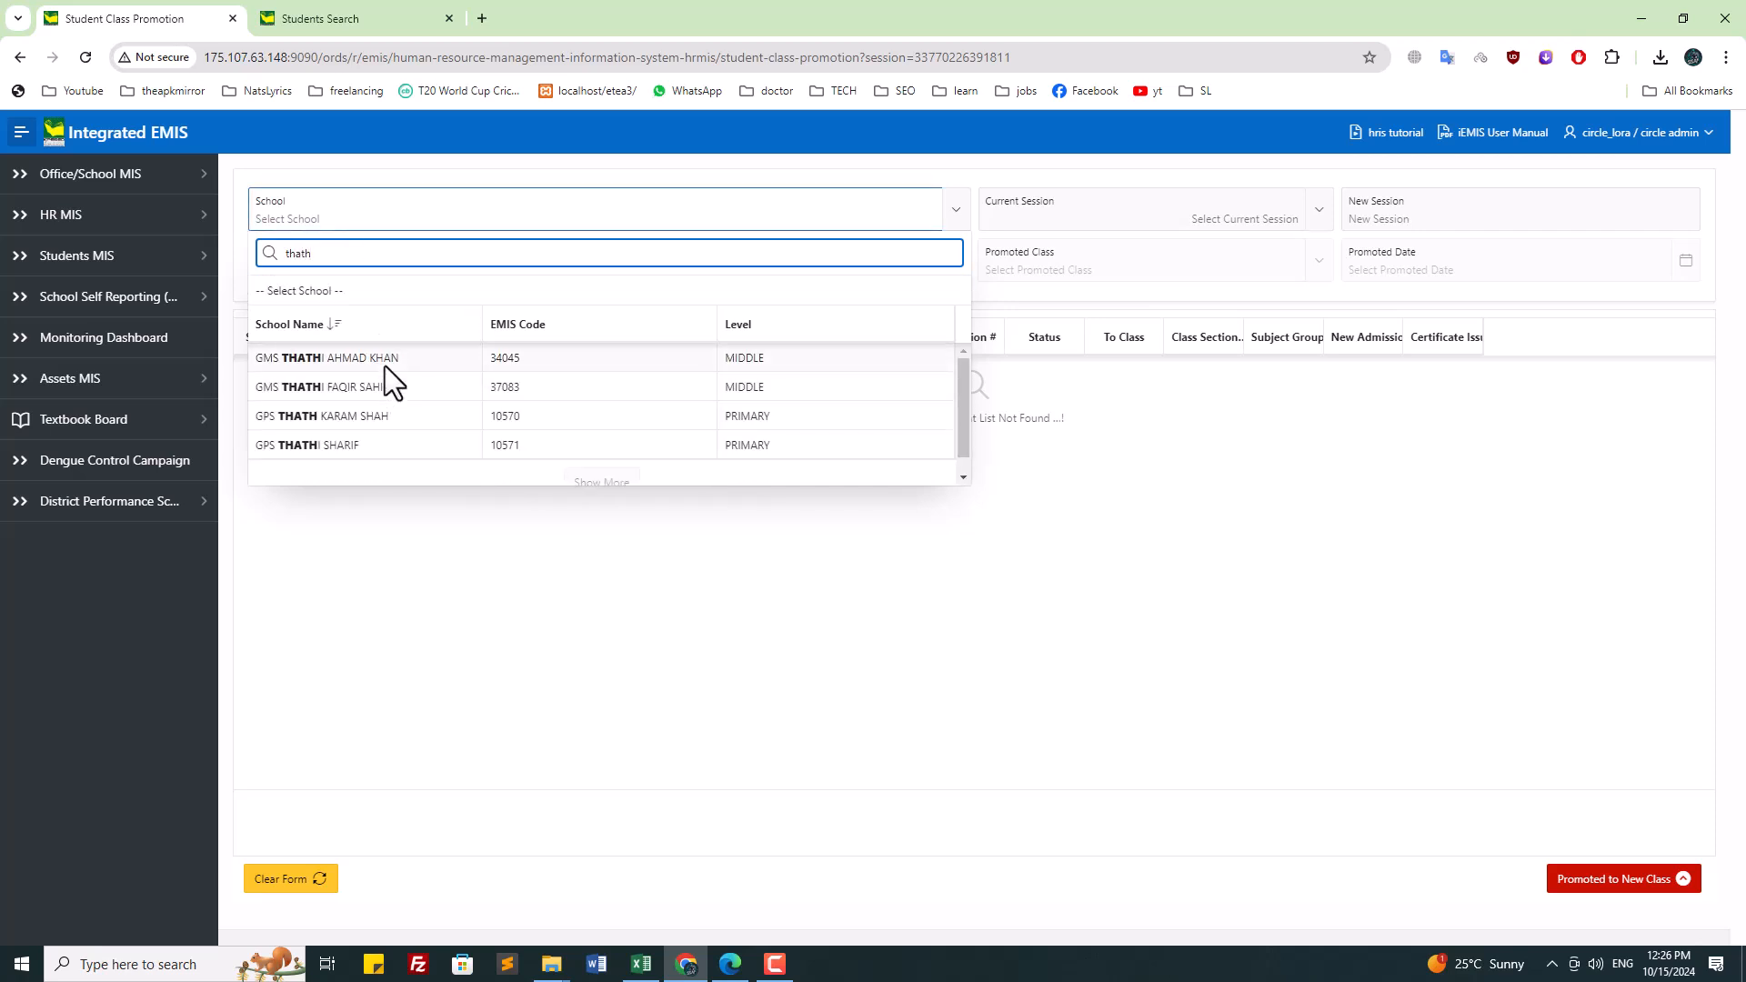
left_click(378, 415)
left_click(1164, 207)
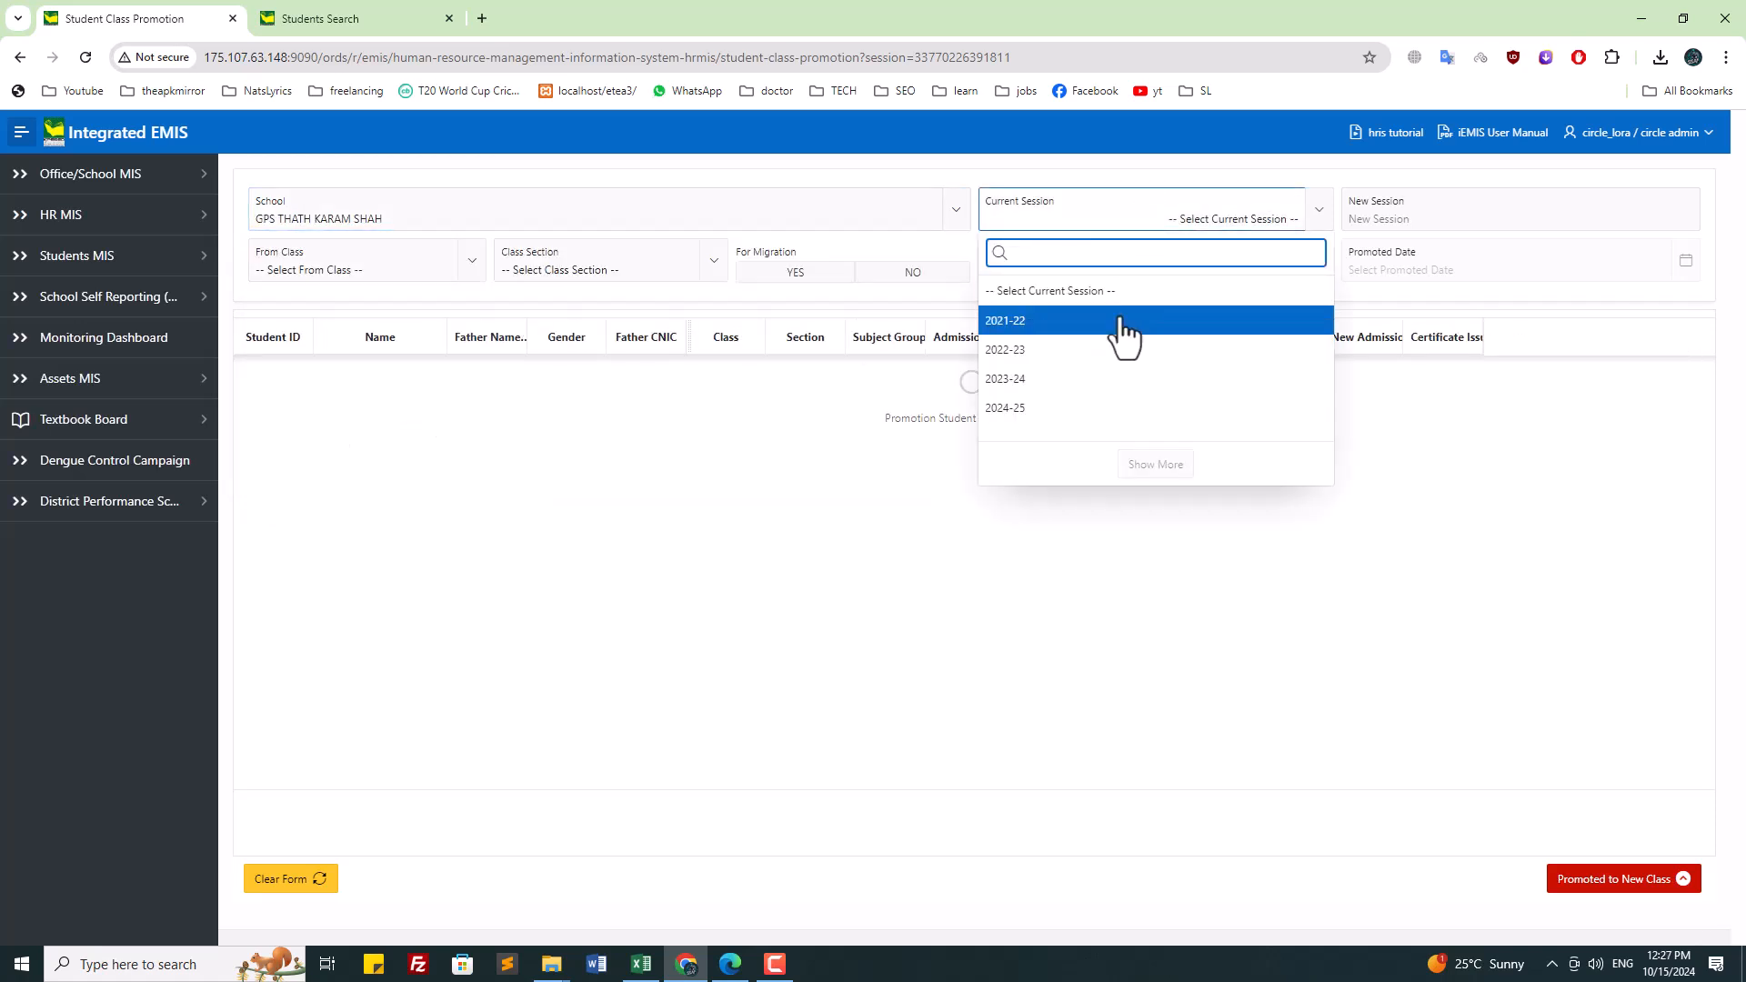
left_click(1122, 349)
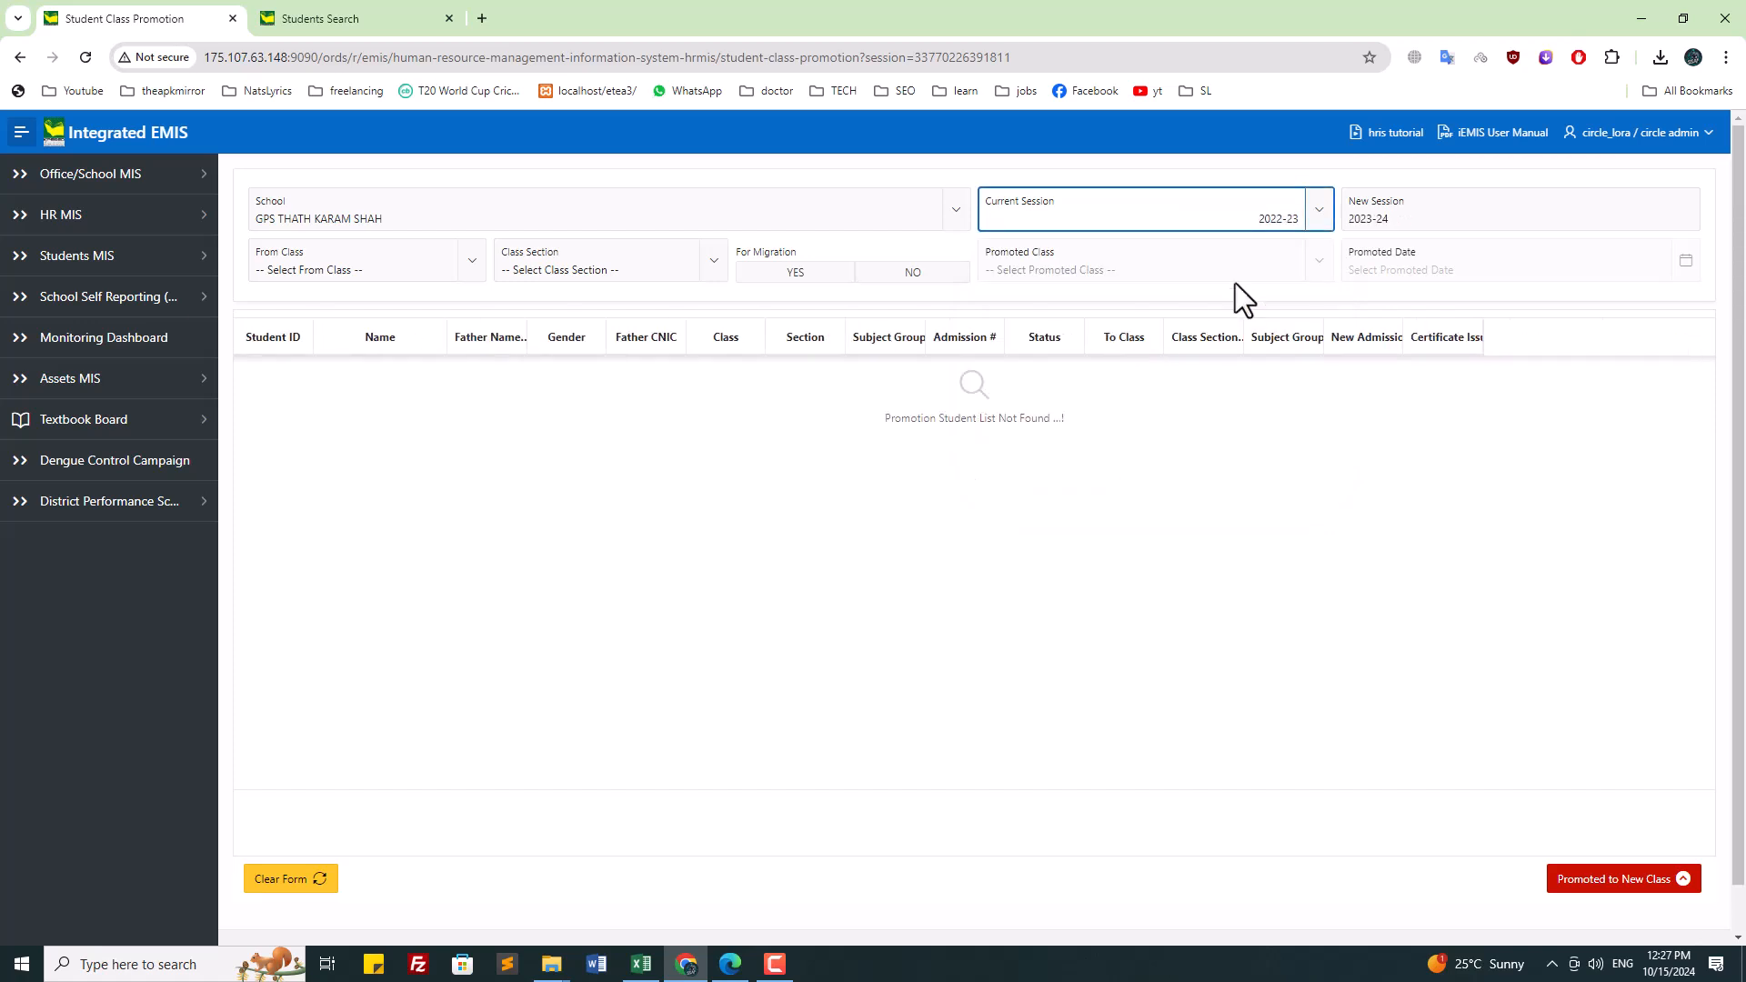
left_click(1286, 221)
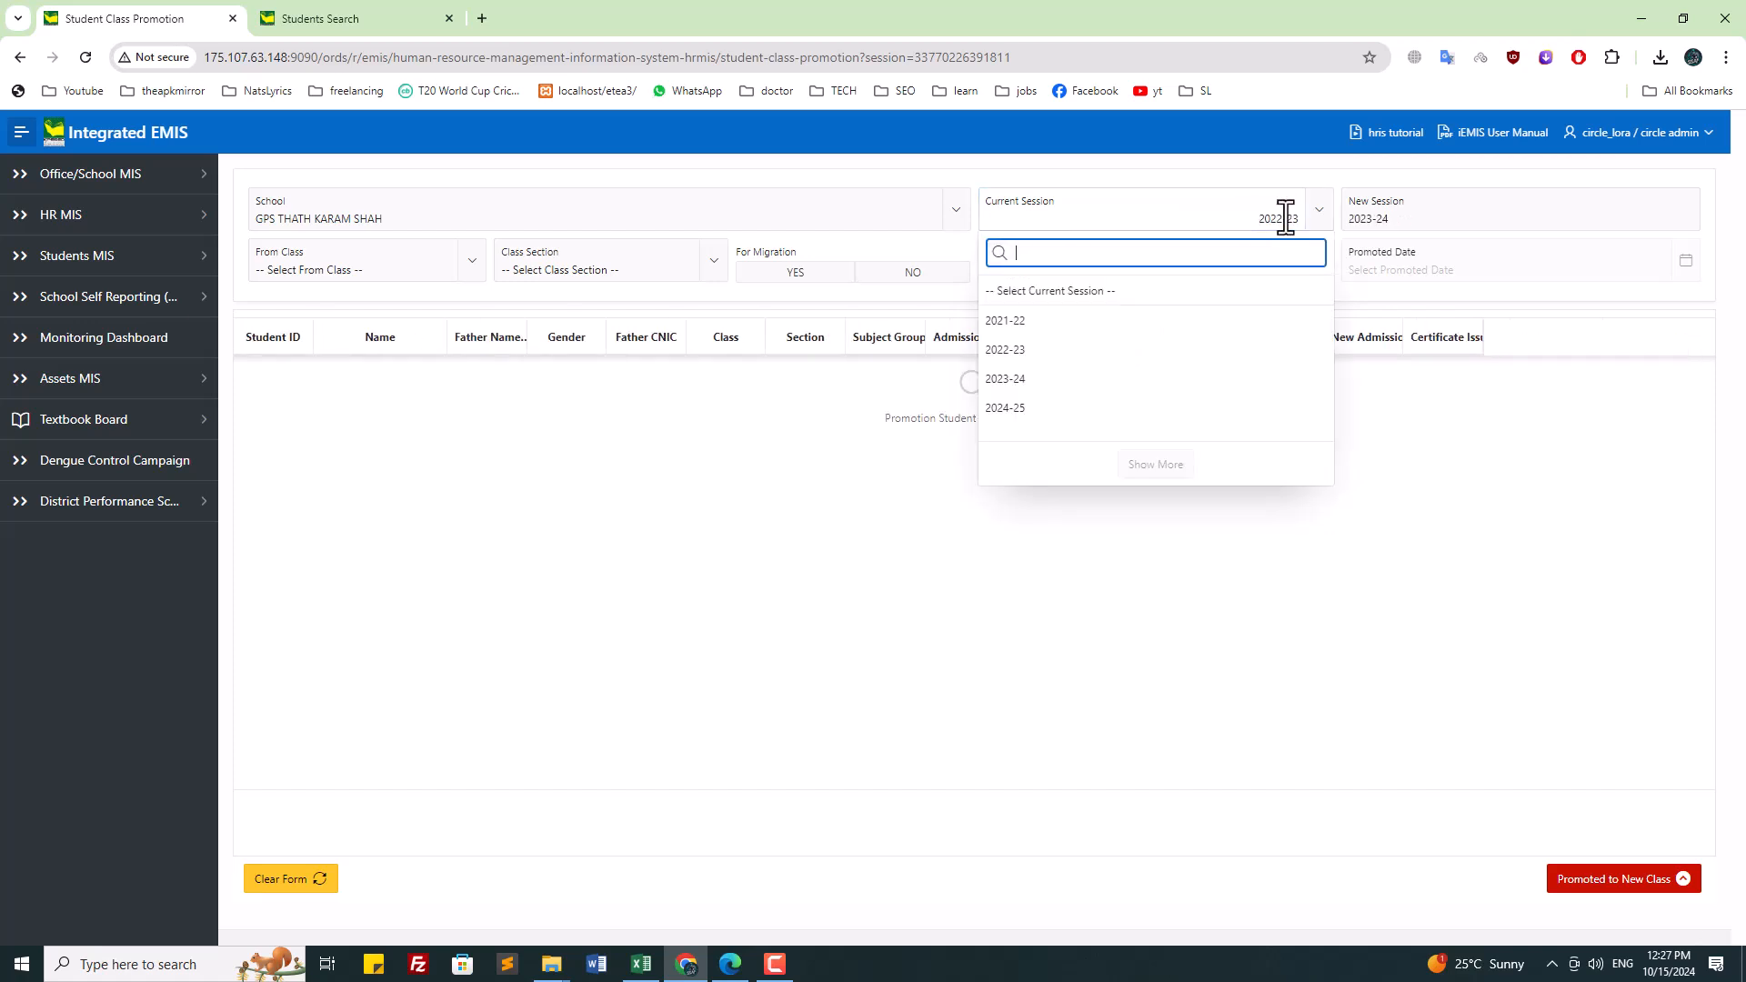
Step: Set From Class to FIFTH and Class Section to A
left_click(314, 263)
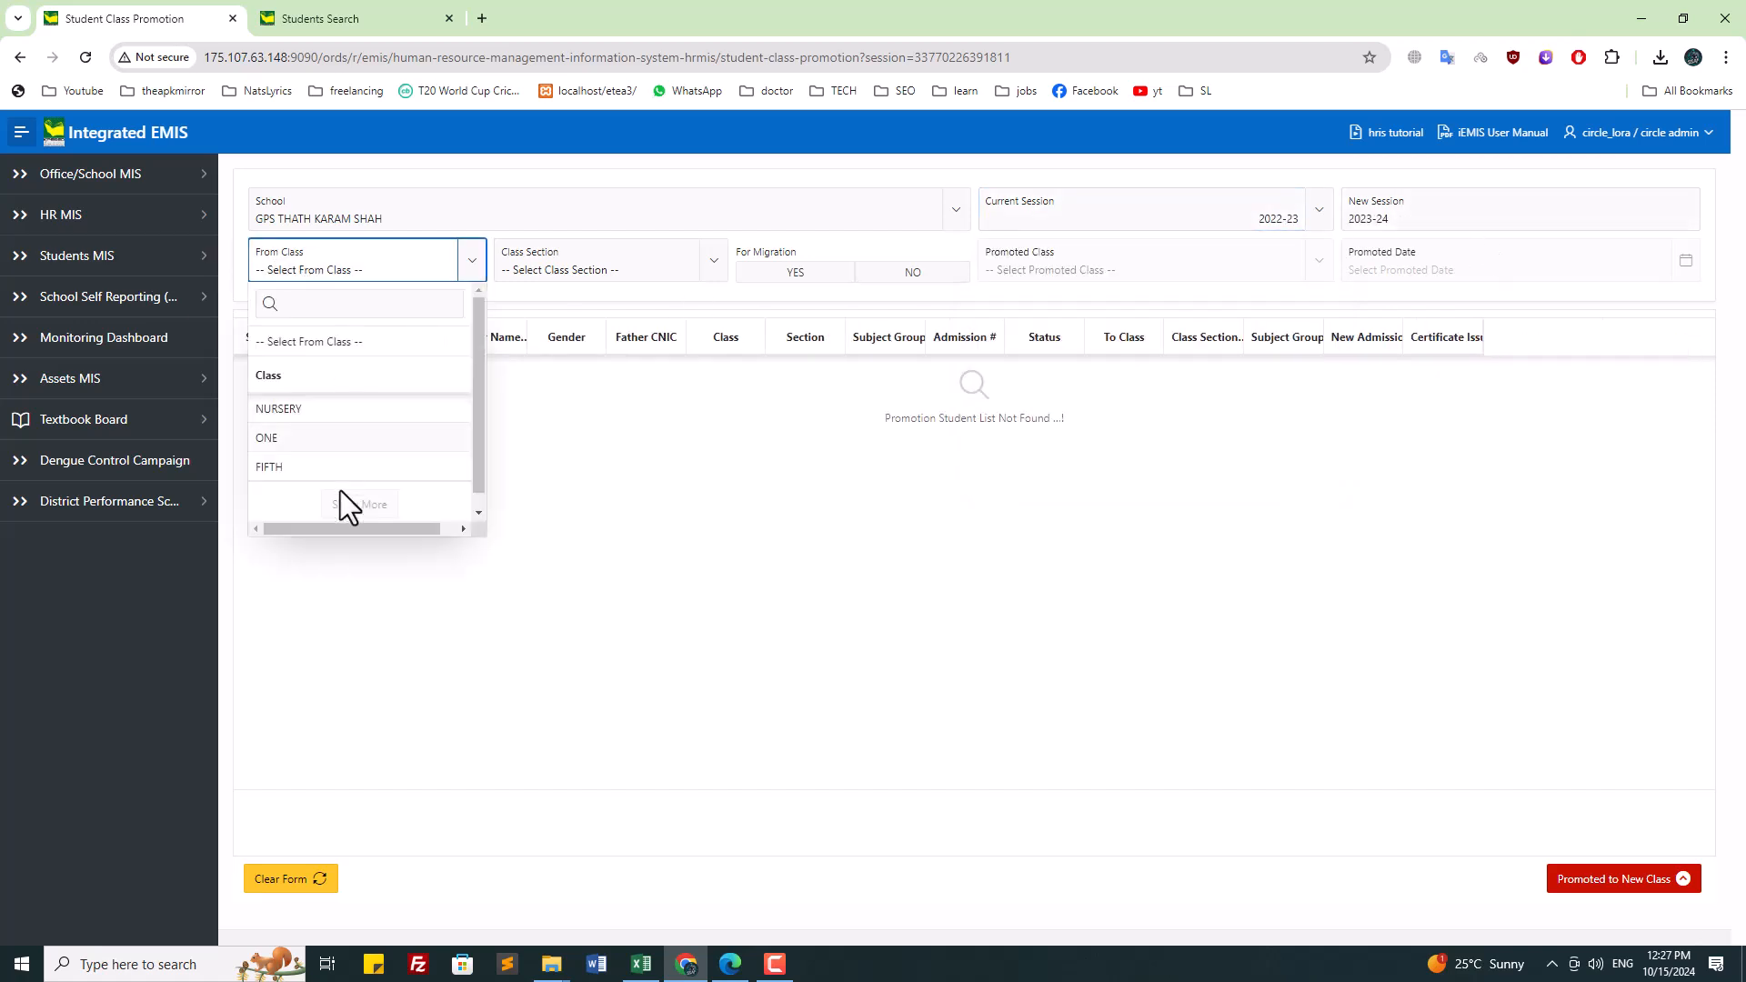
left_click(315, 452)
left_click(646, 271)
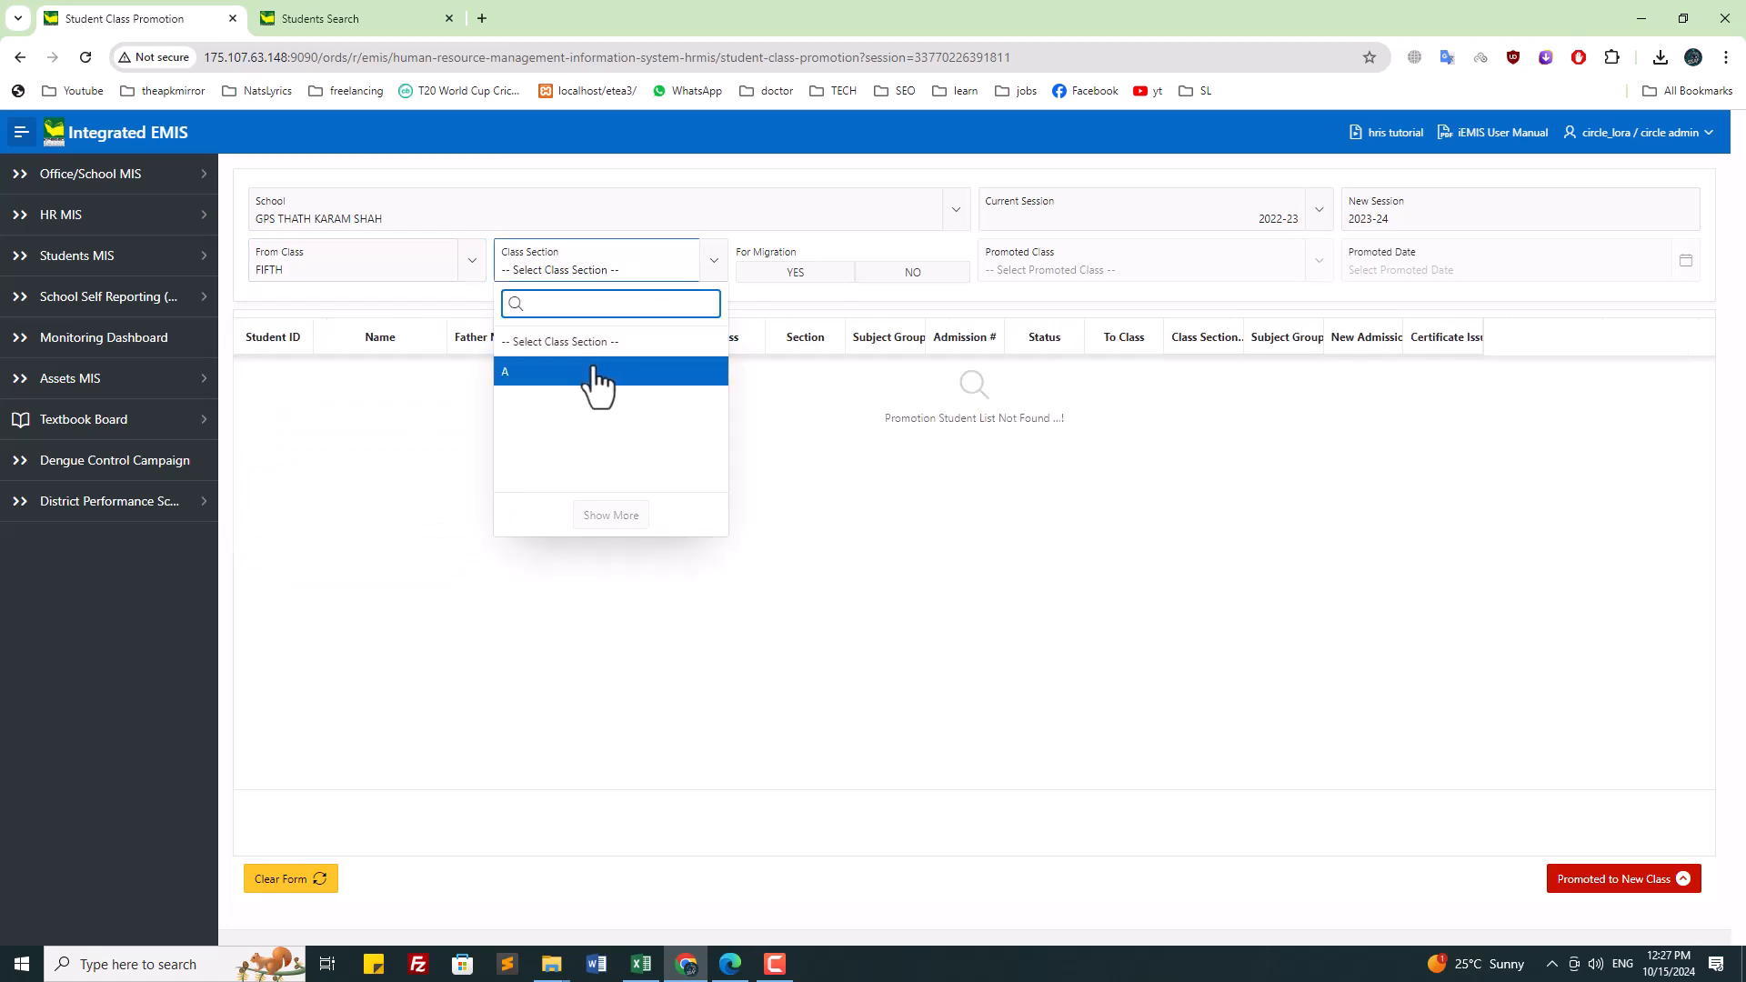
left_click(597, 375)
left_click(792, 276)
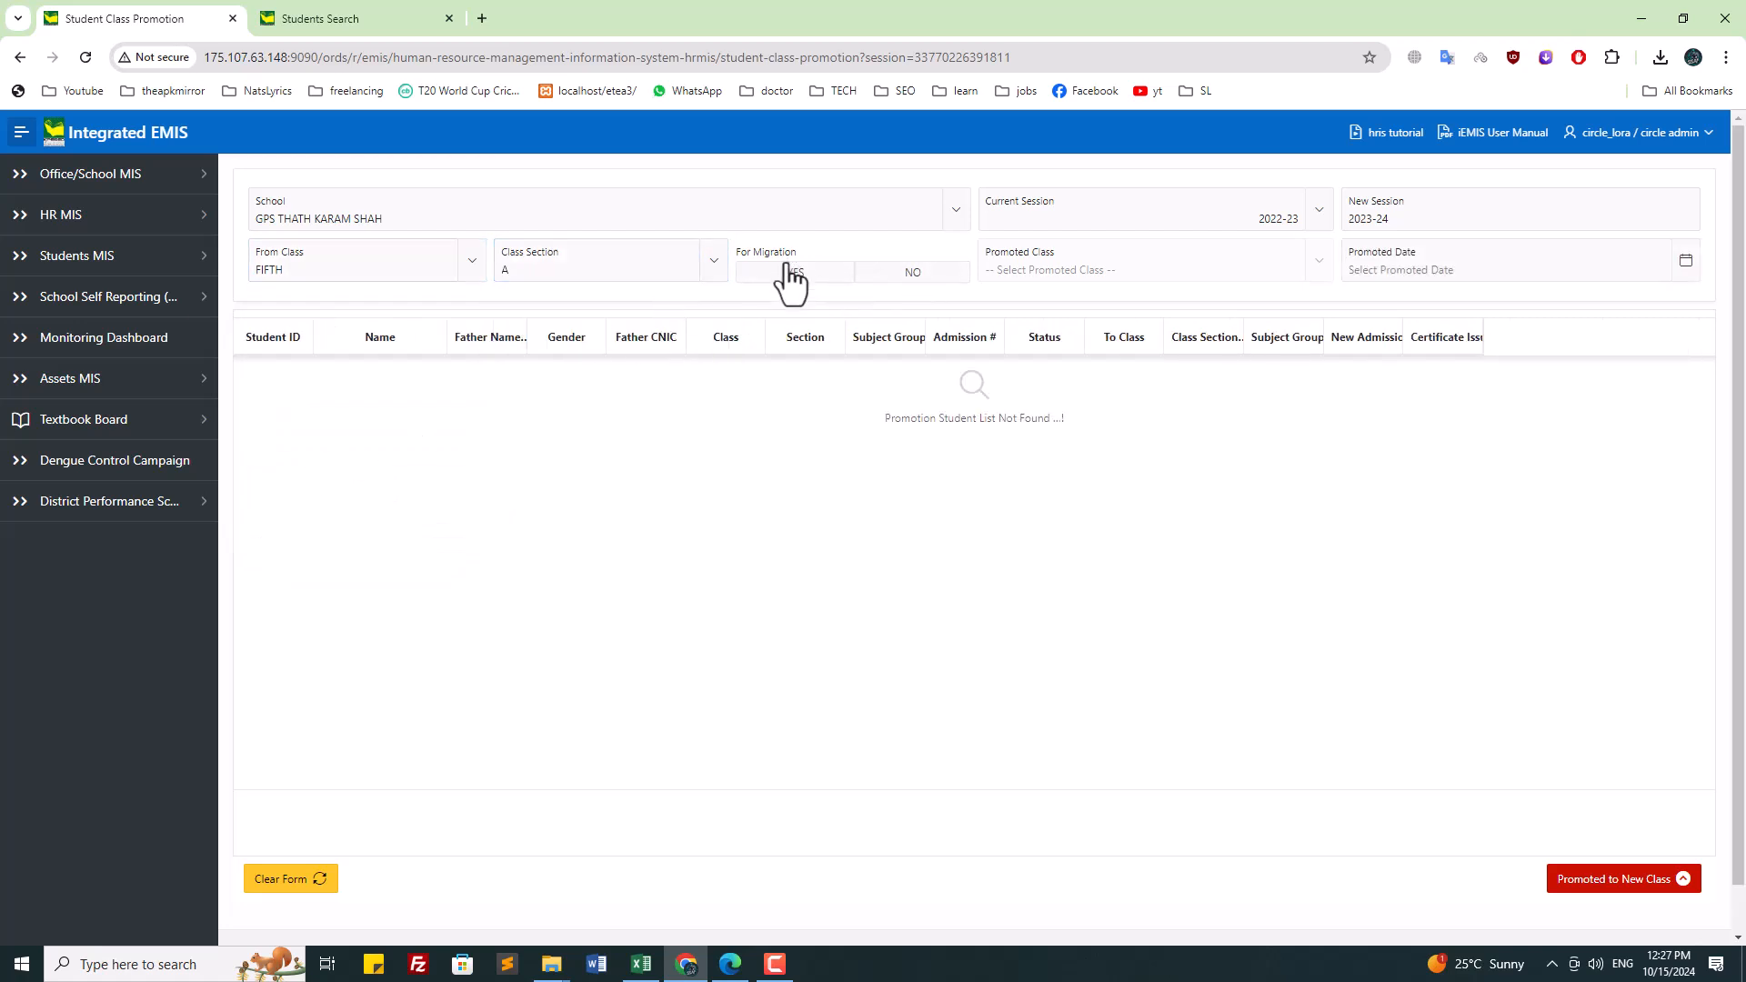
left_click(1143, 264)
Step: Set the promotion date to 31-MAR-2023
left_click(1403, 267)
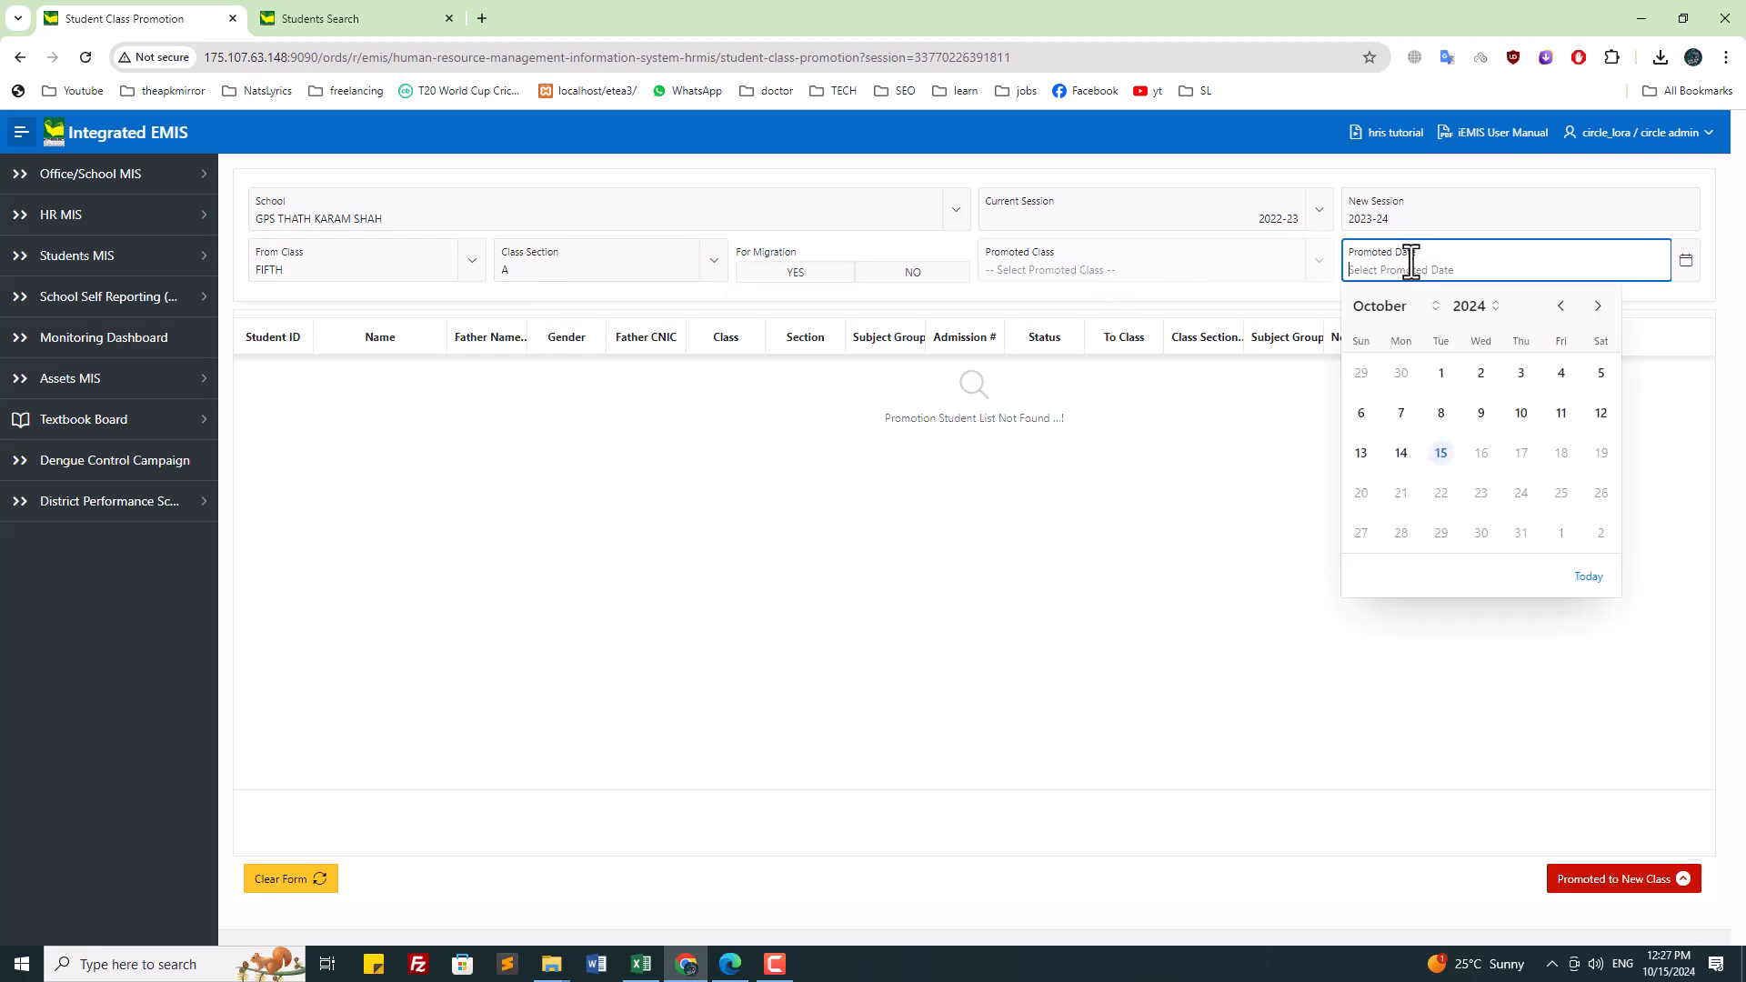
left_click(1475, 309)
left_click(1477, 359)
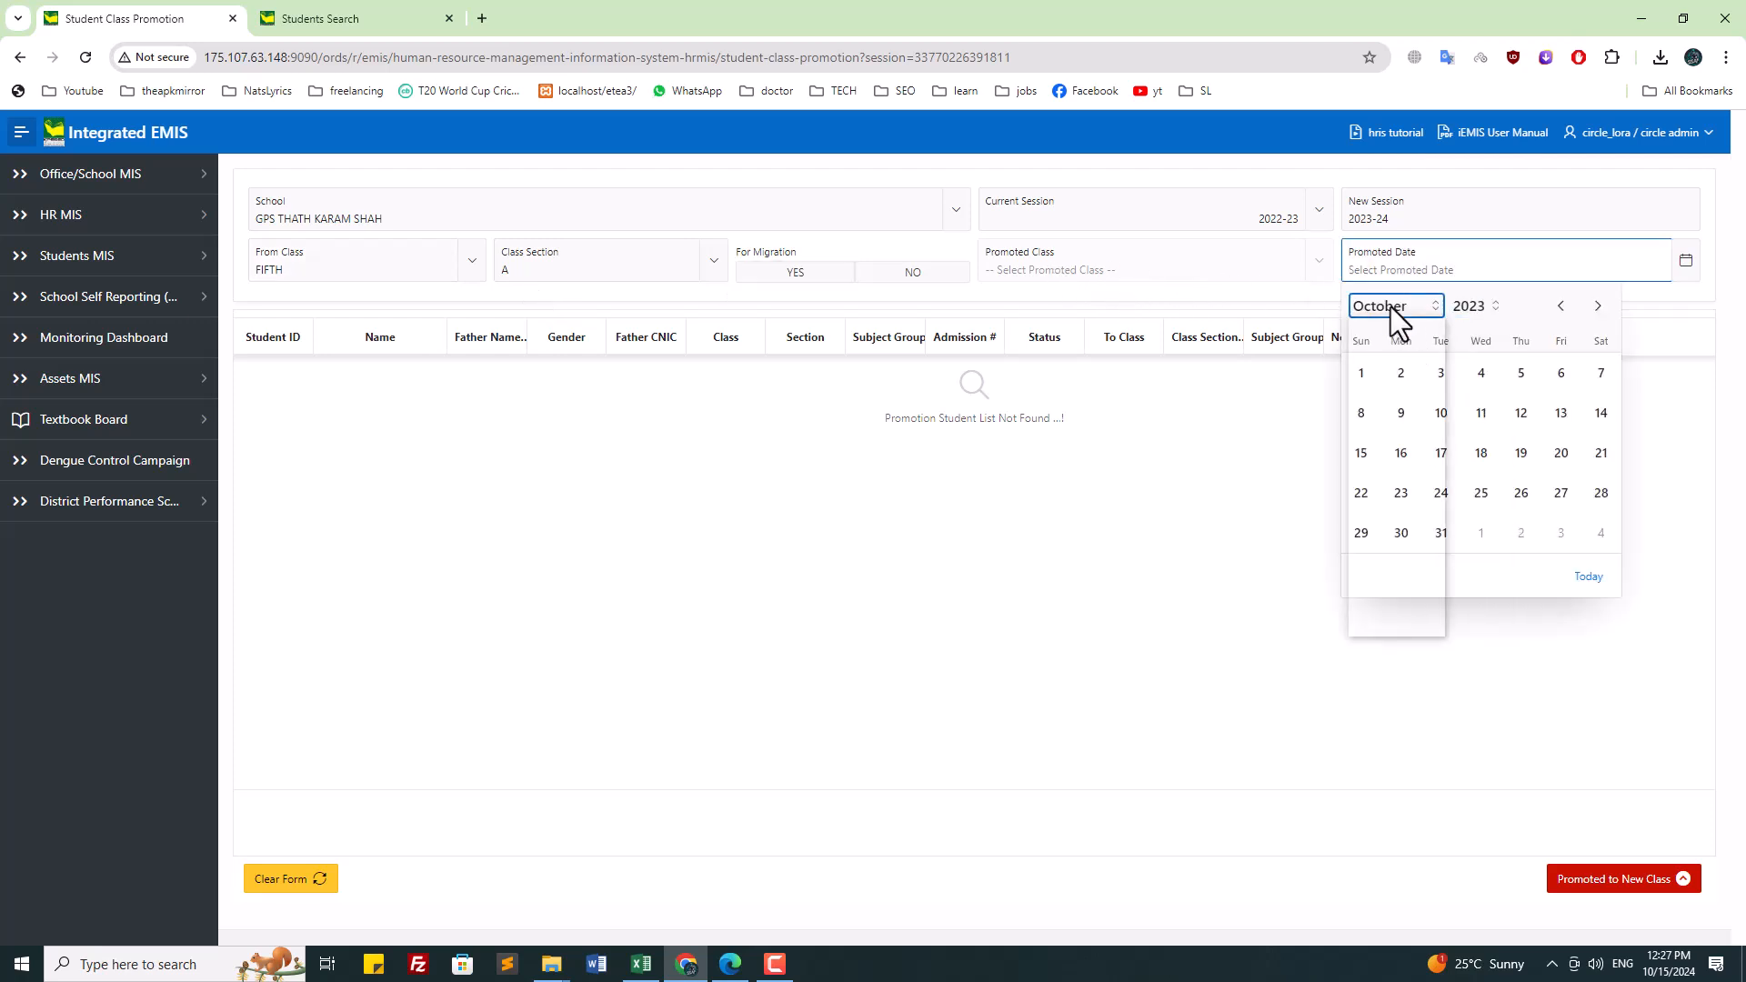
left_click(1390, 308)
left_click(1390, 380)
left_click(1562, 533)
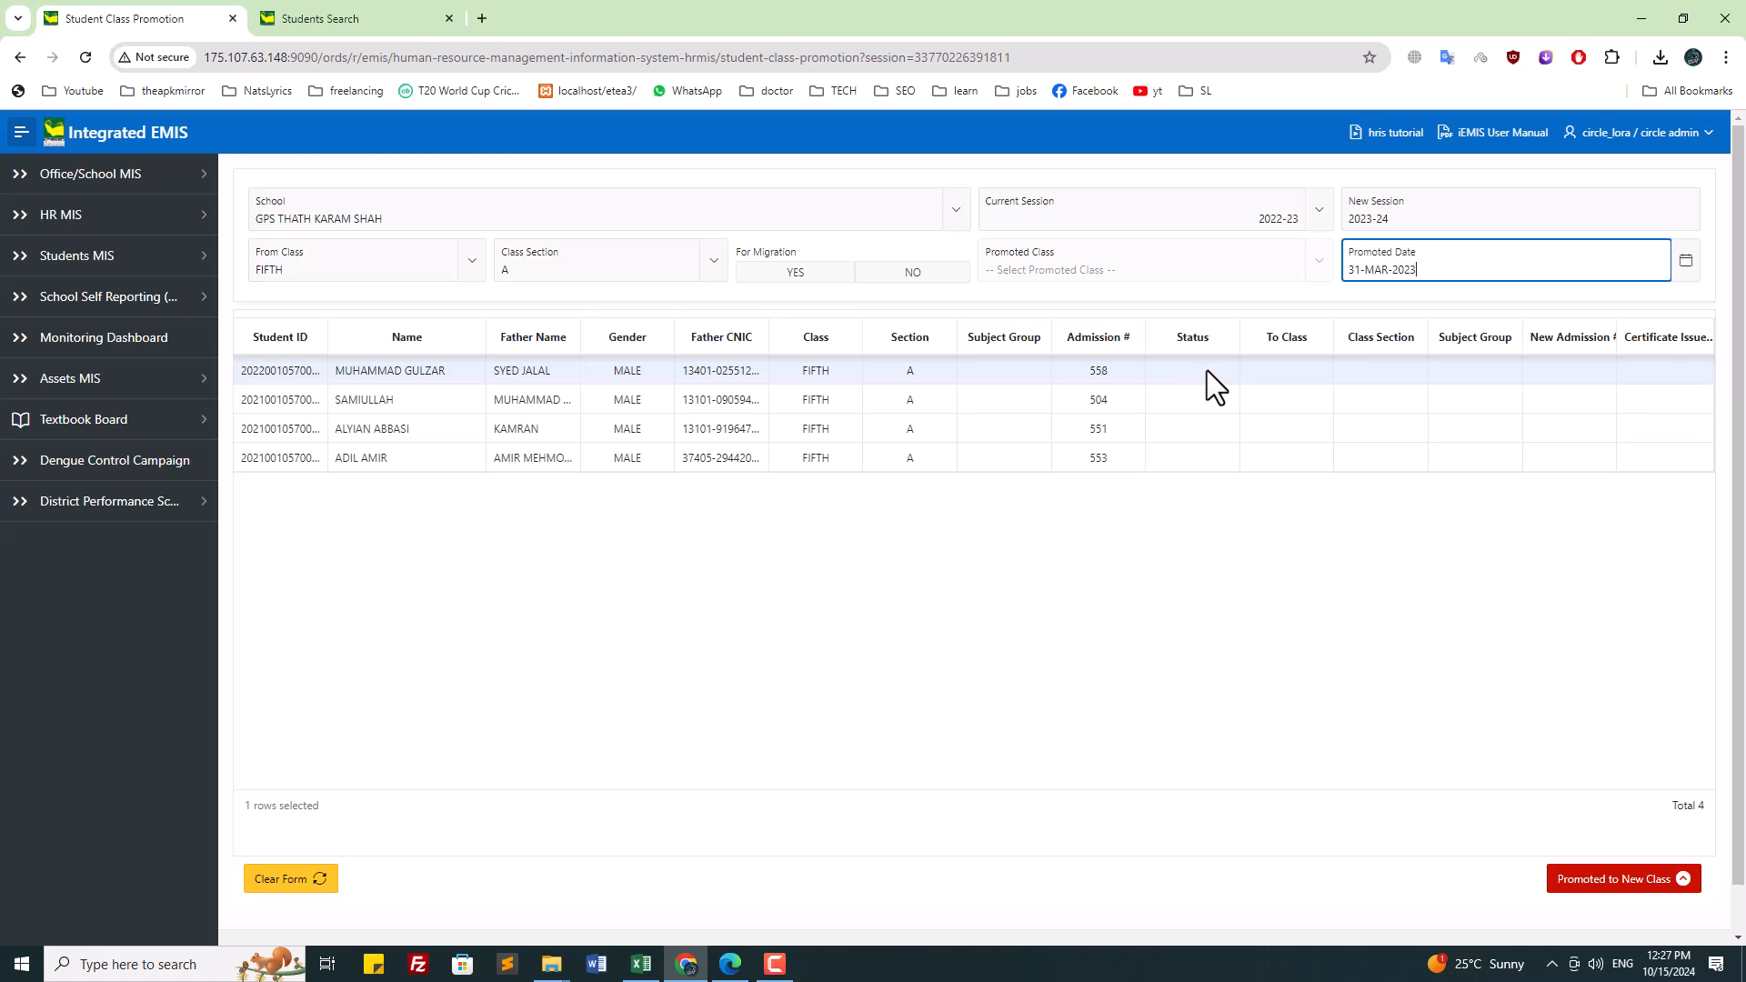
Step: Set admissions 504, 551 and 553 (rows 2–4) to PROMOTED
left_click(1213, 397)
left_click(1213, 398)
left_click(1201, 445)
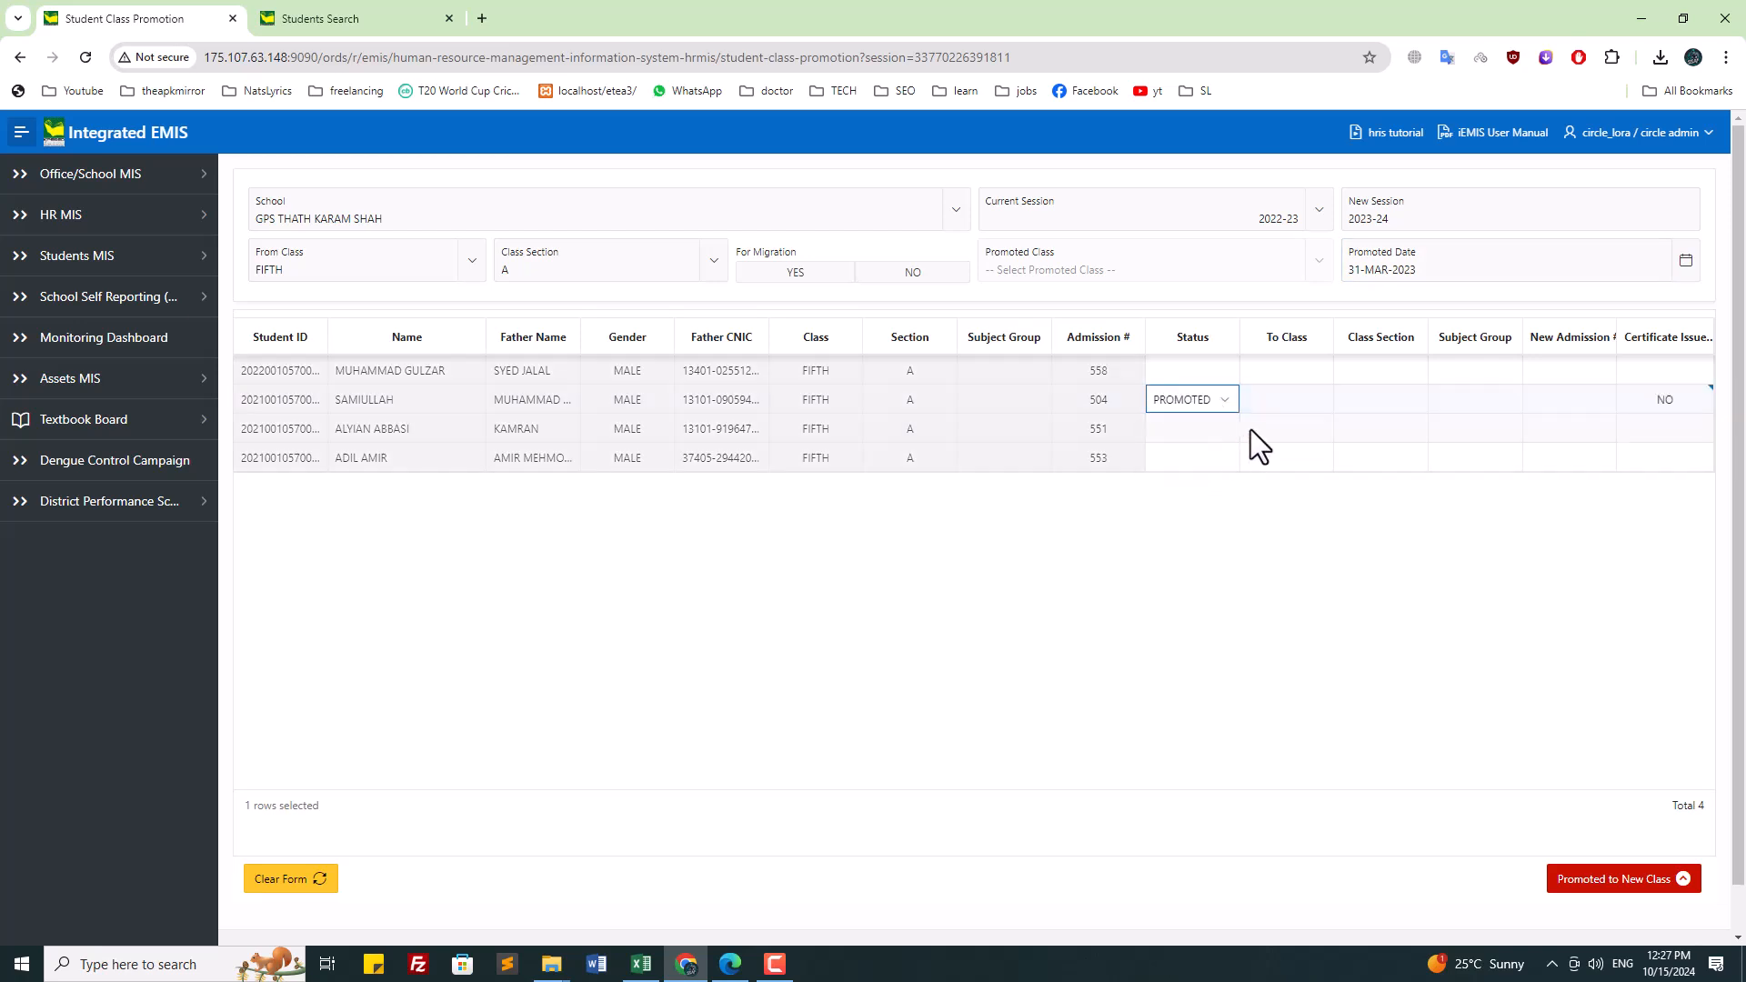
left_click(1192, 431)
left_click(1192, 431)
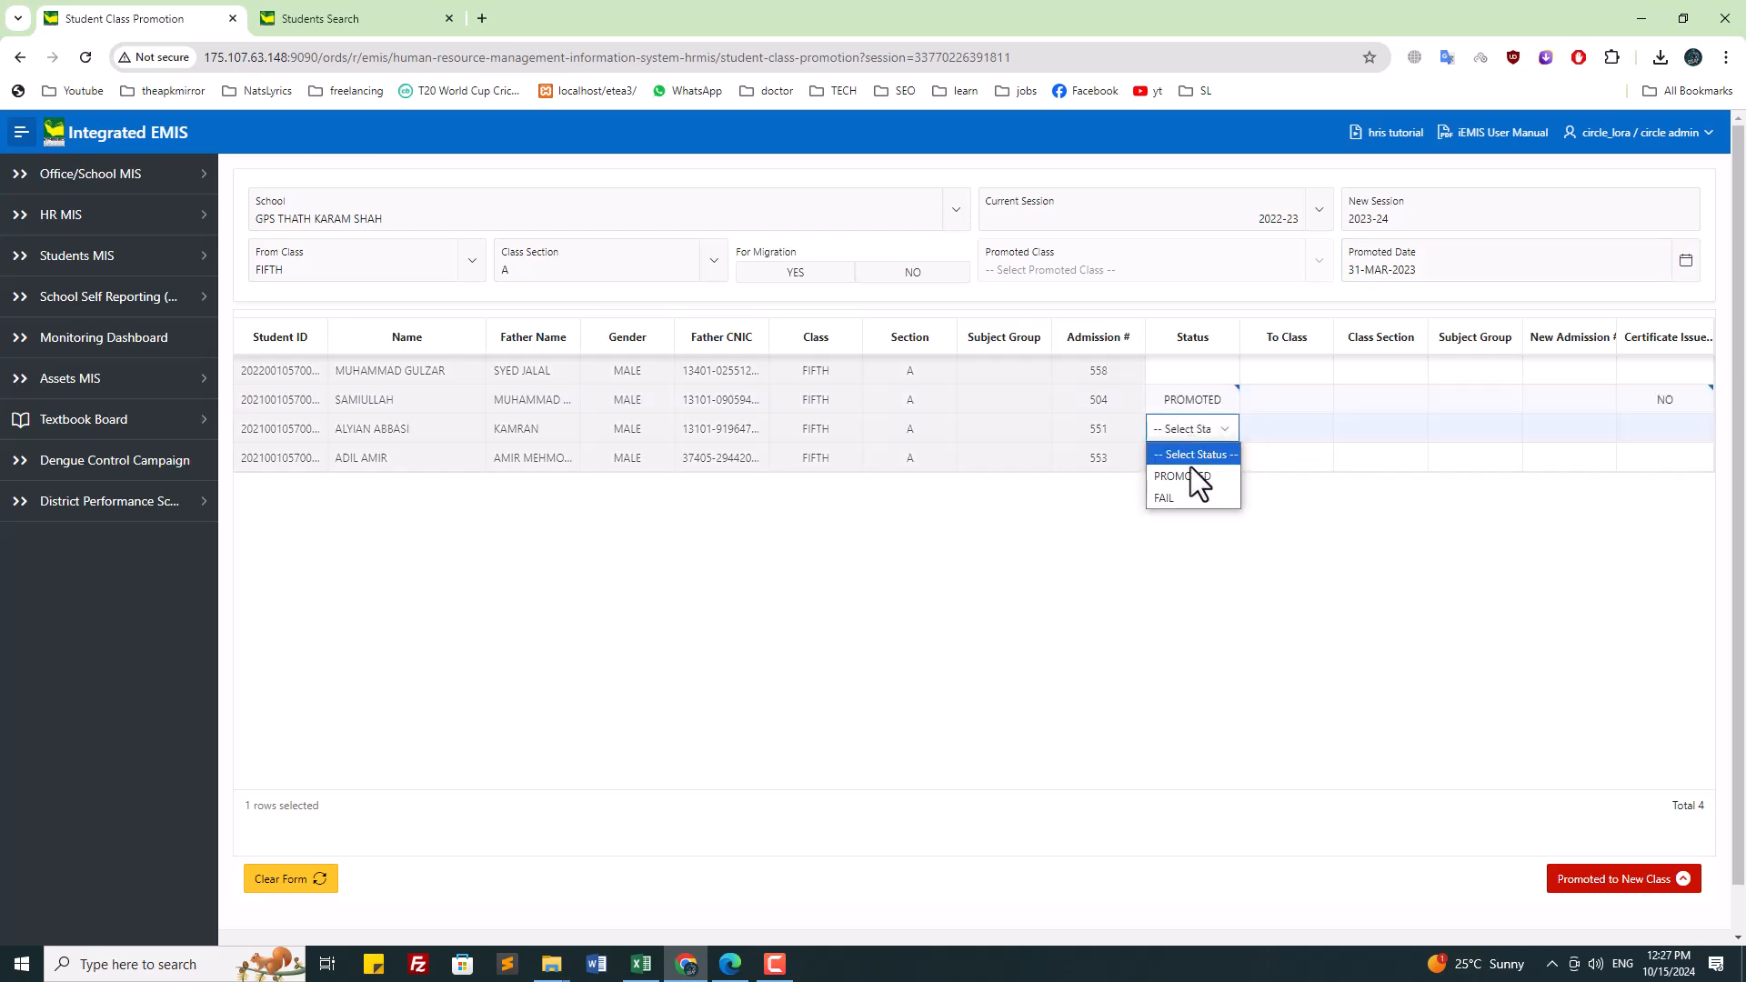
left_click(1191, 474)
right_click(1192, 472)
left_click(1138, 526)
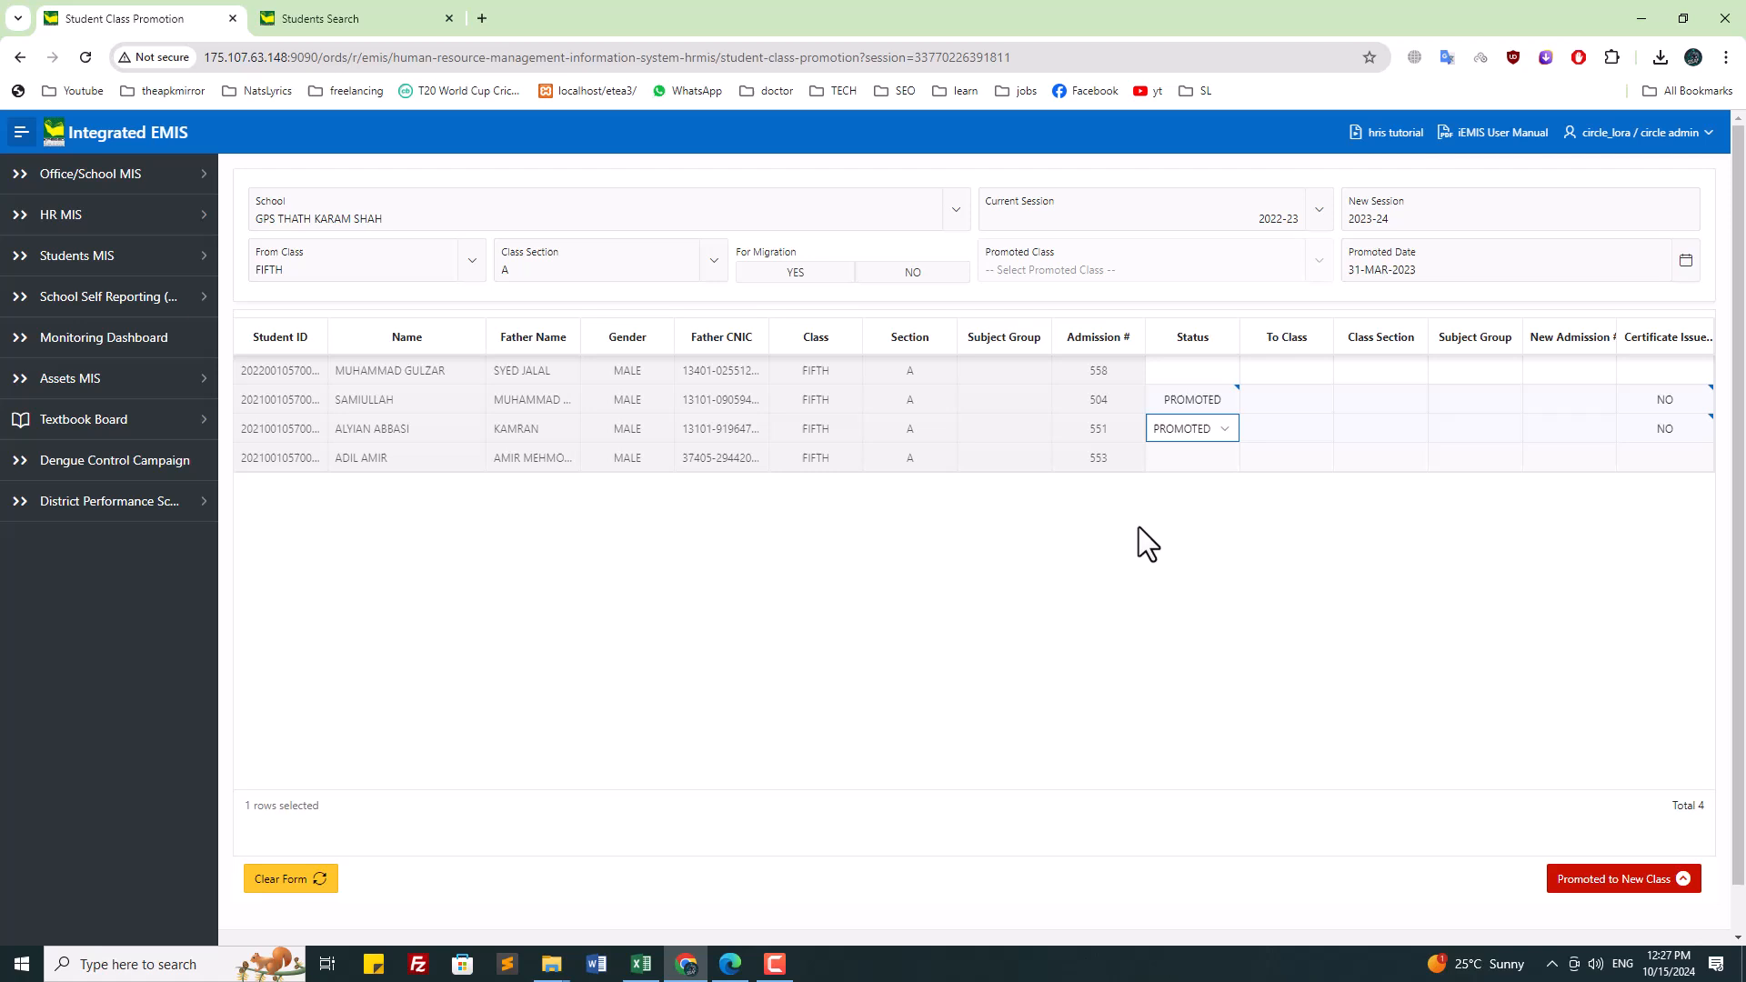
left_click(1197, 455)
left_click(1188, 511)
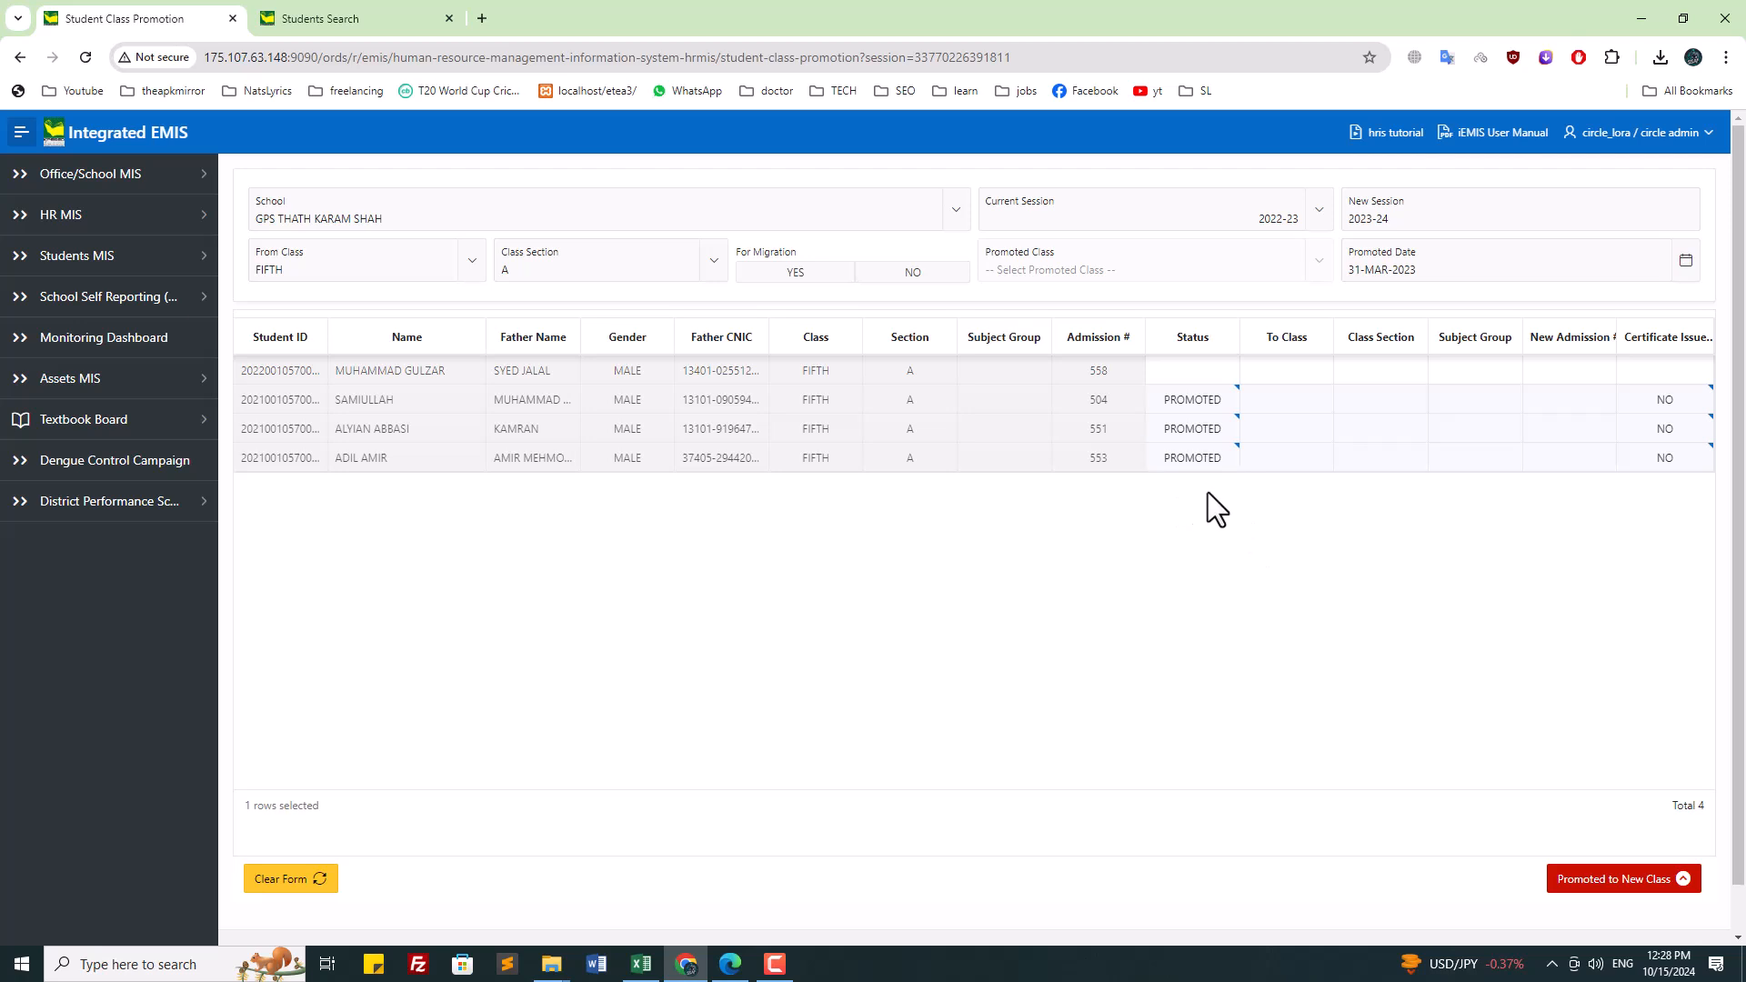
Step: Submit and confirm the FIFTH promotion, set For Migration to YES, and reload the page blank
left_click(1623, 879)
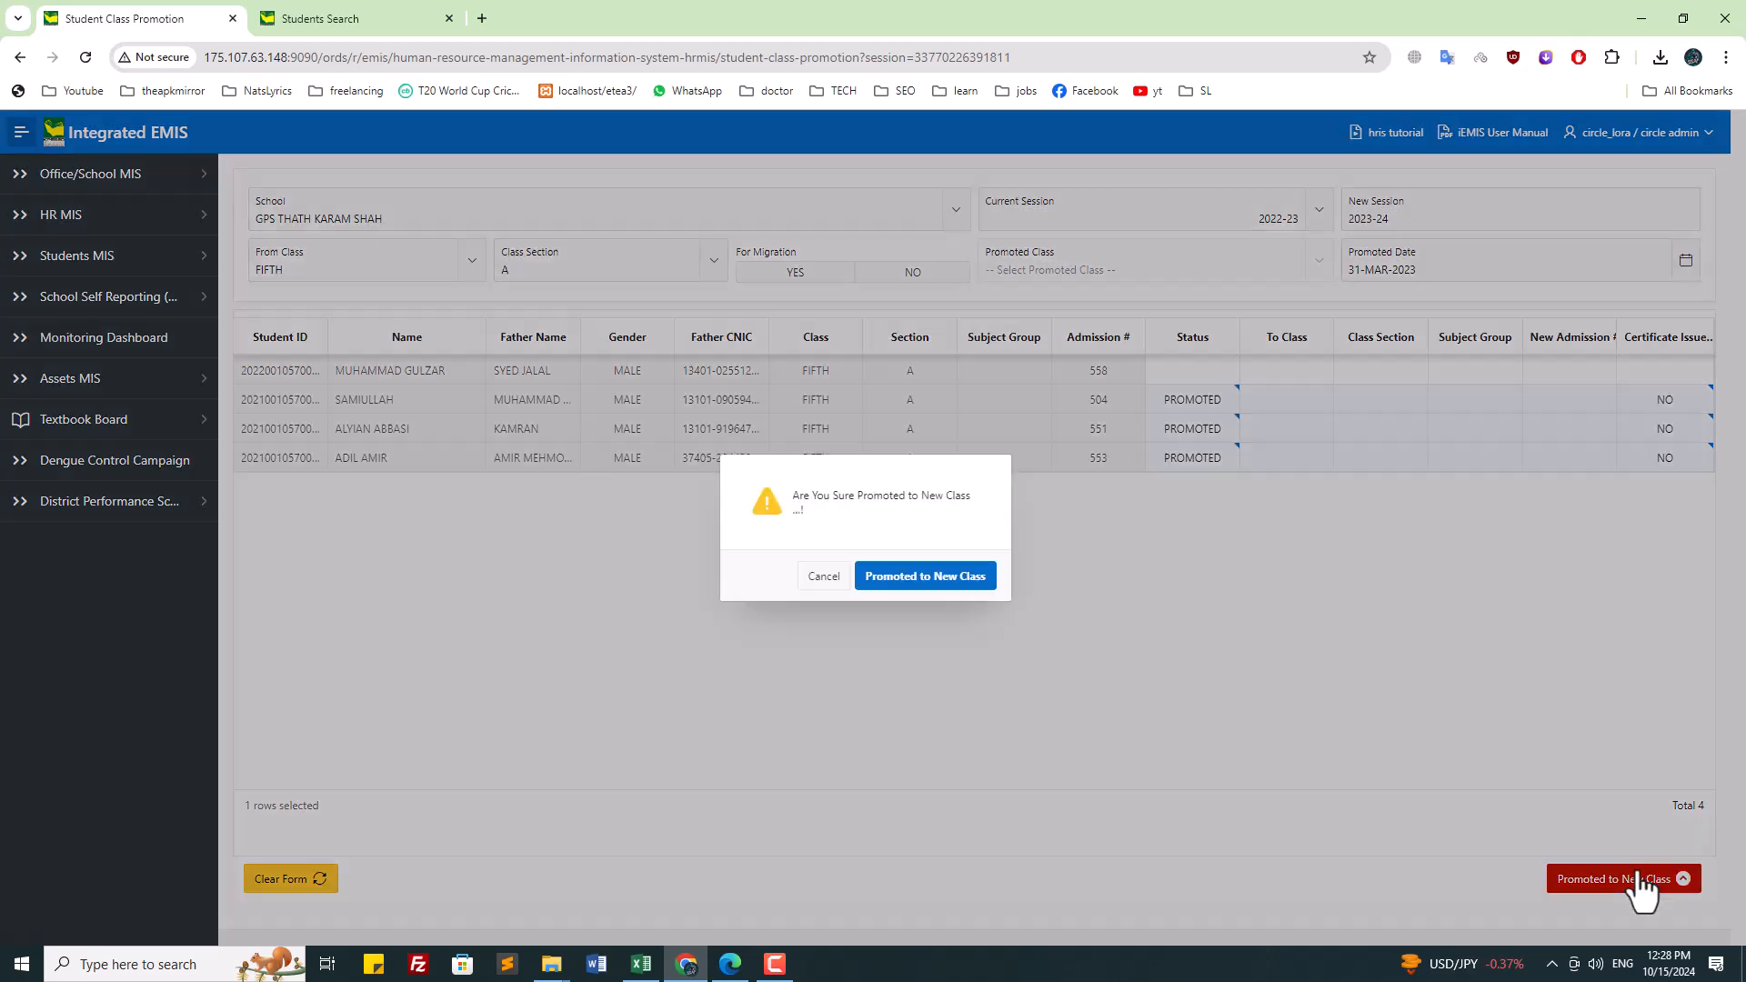
left_click(964, 587)
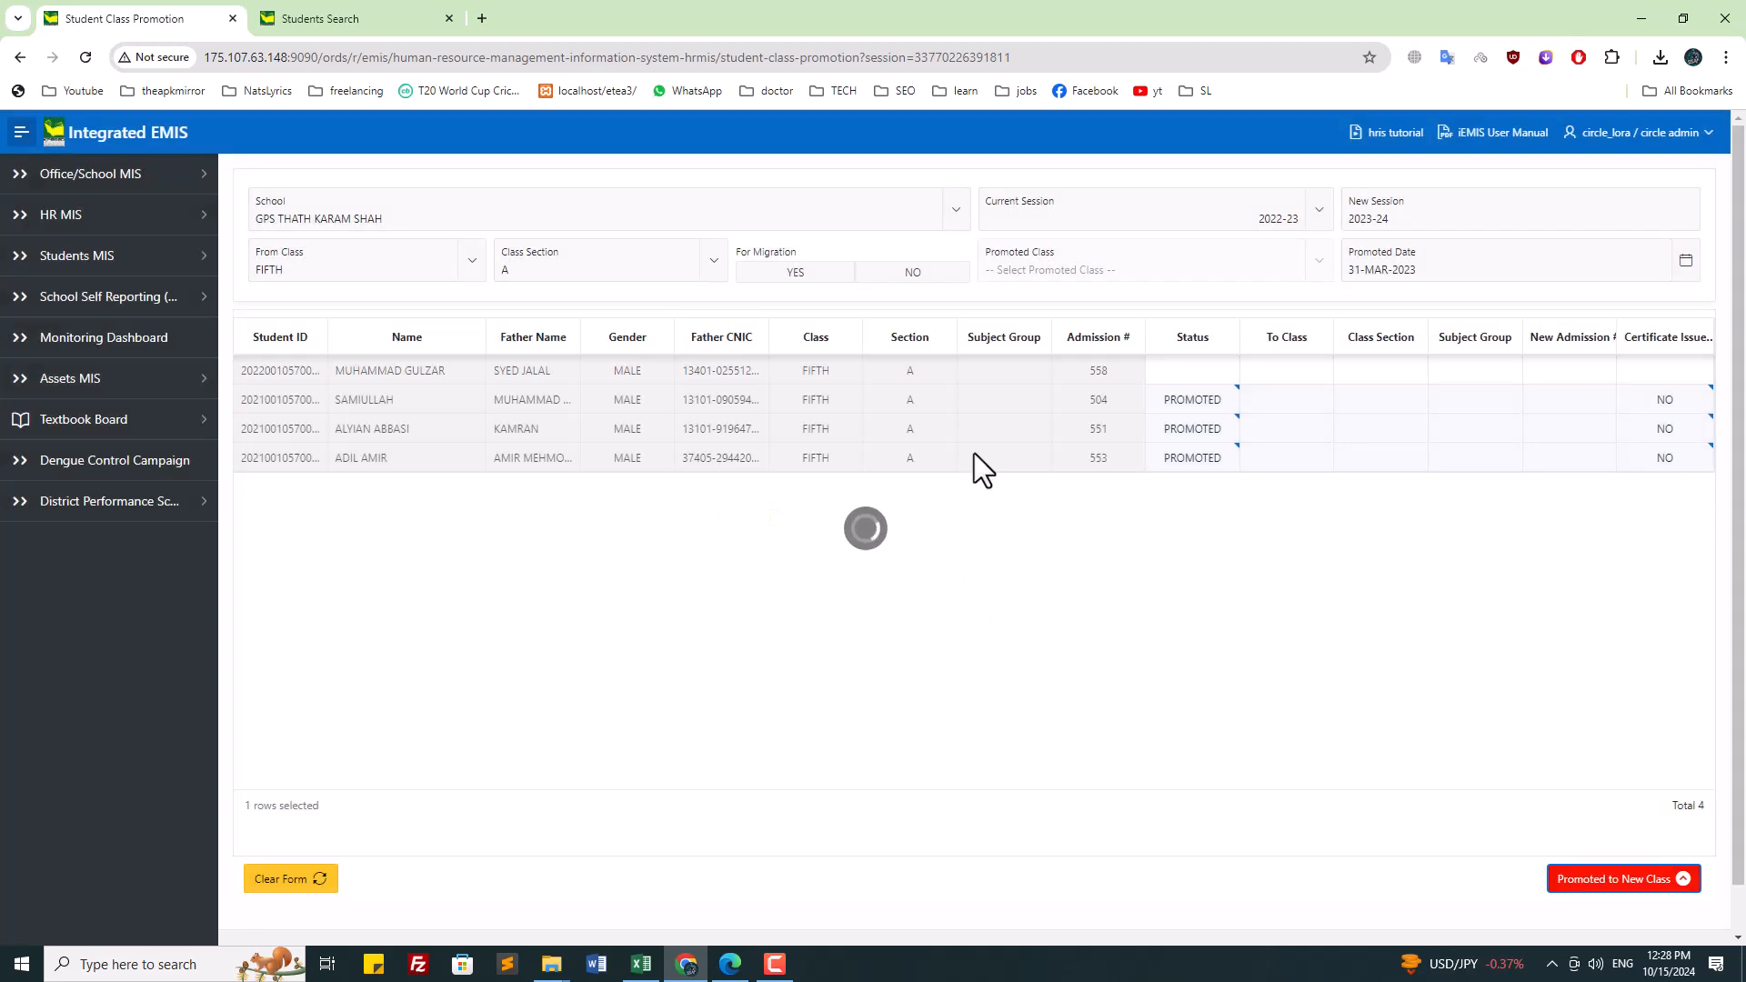
left_click(820, 276)
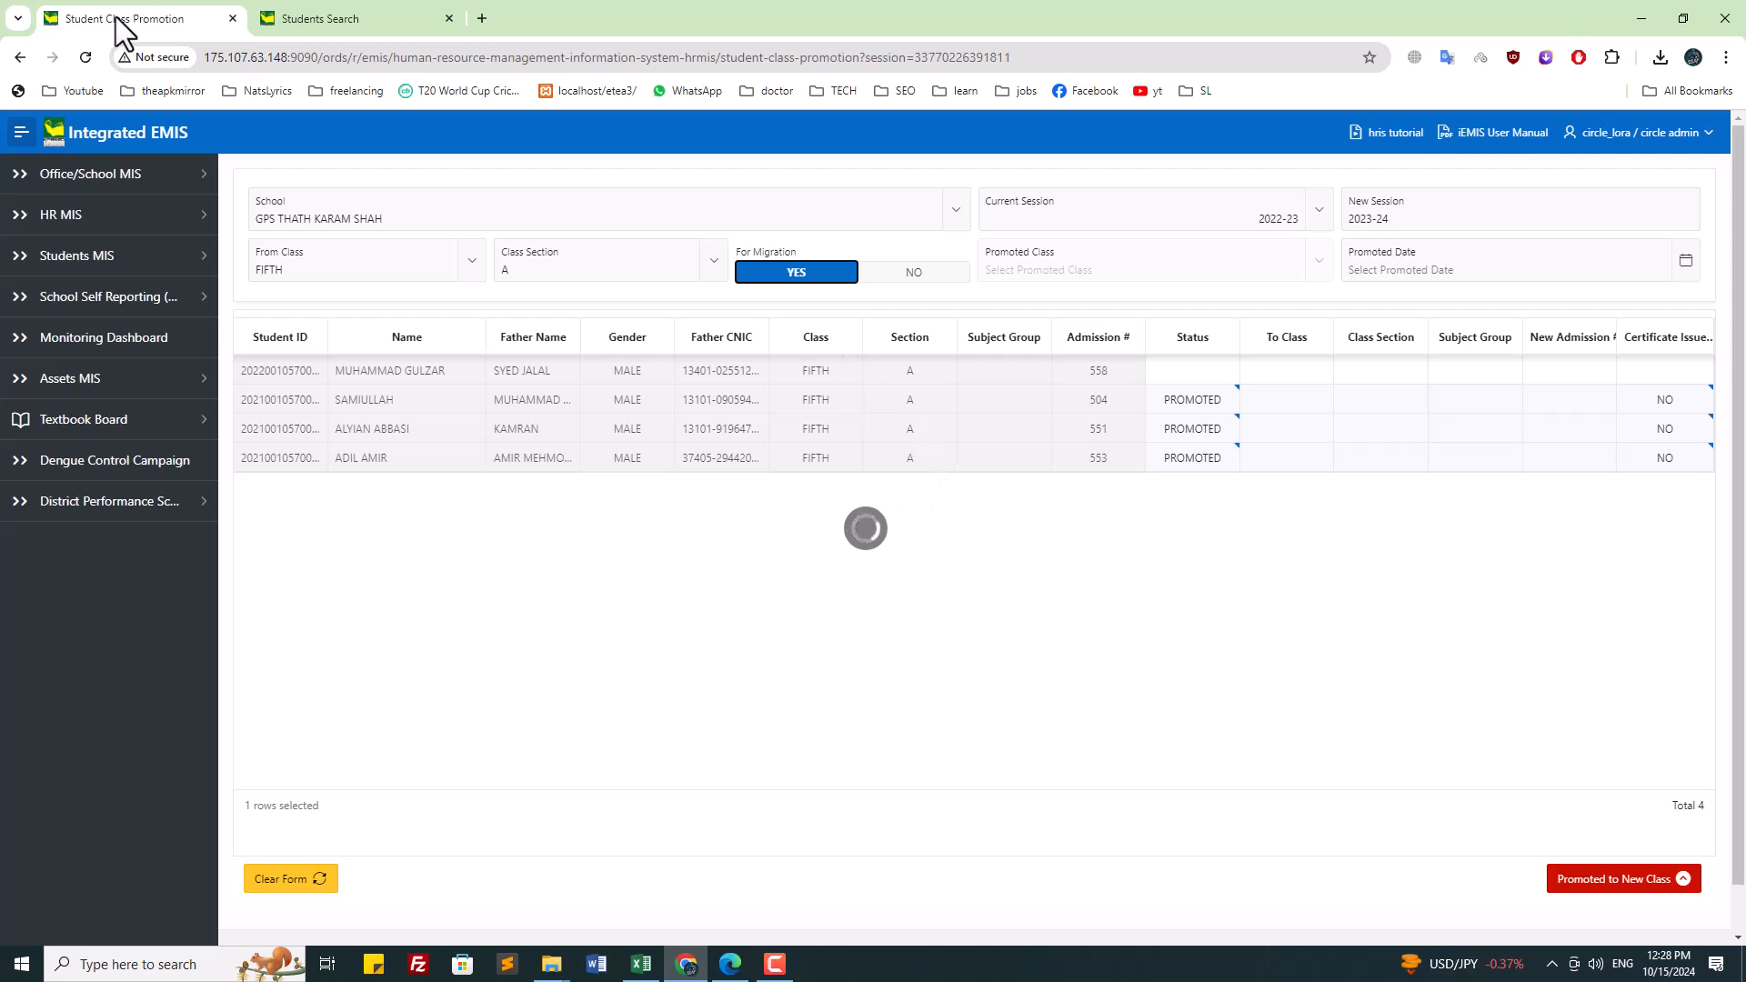
left_click(84, 57)
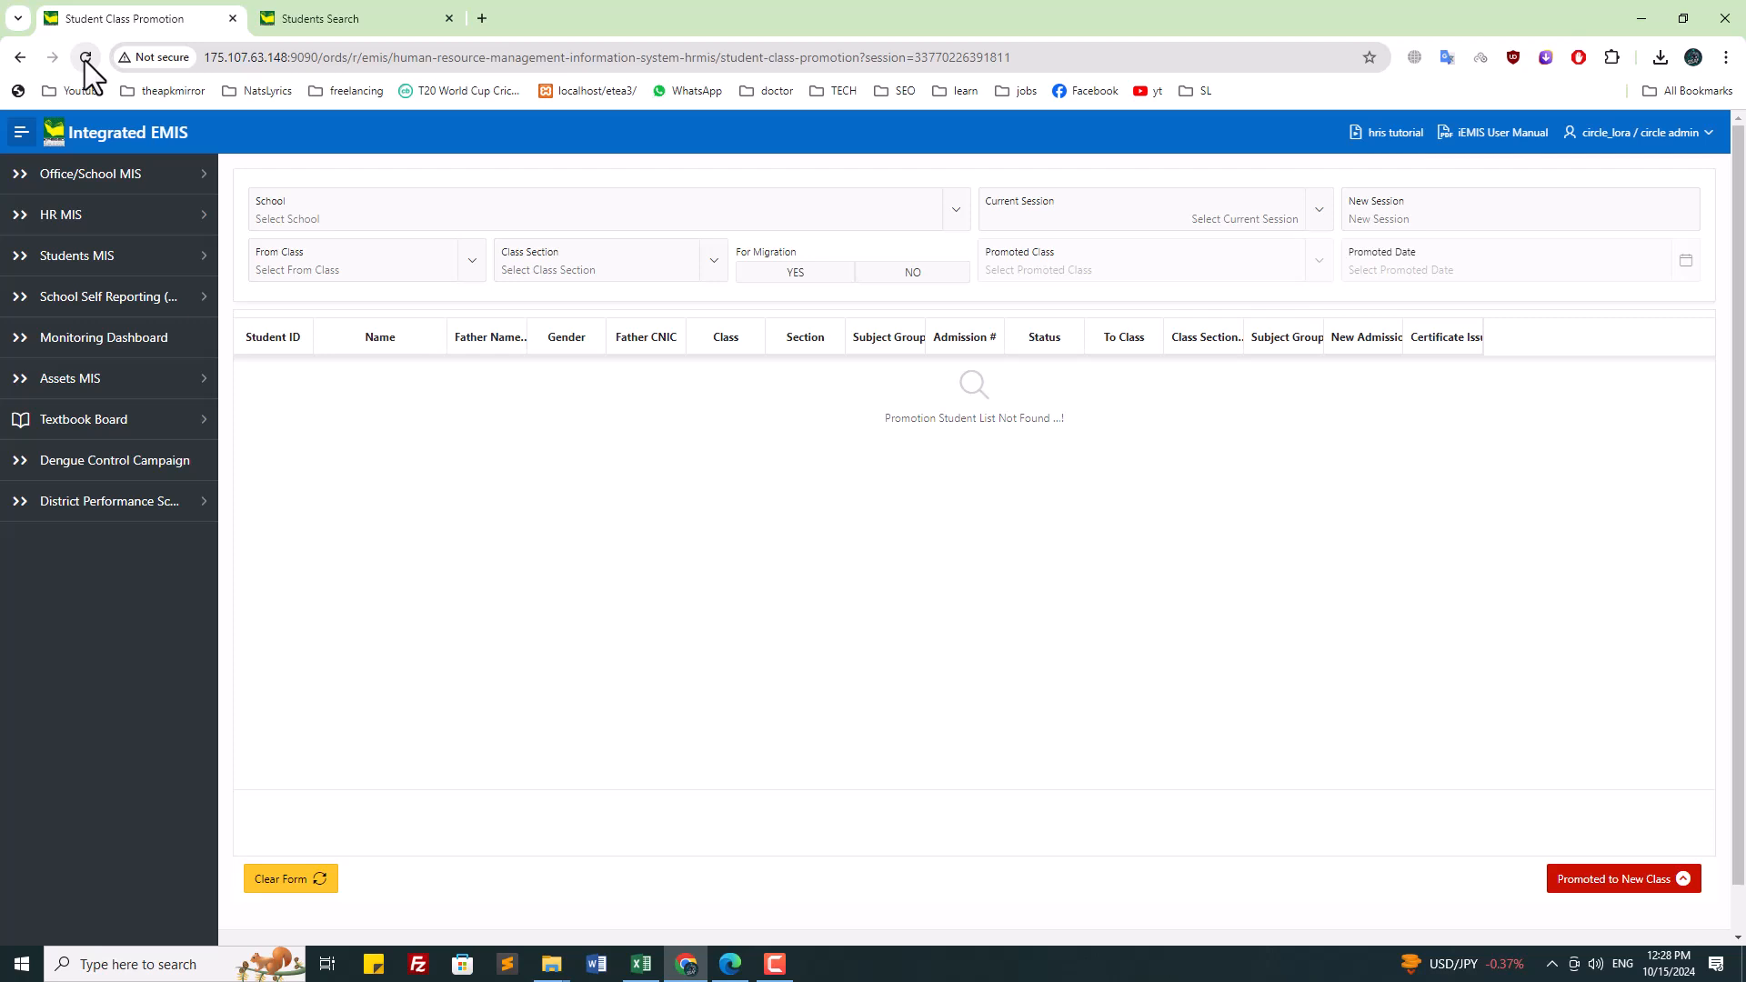
Step: Choose GPS THATH KARAM SHAH, session 2022-23, From Class FIFTH section A, marked for migration
left_click(364, 225)
type("thath")
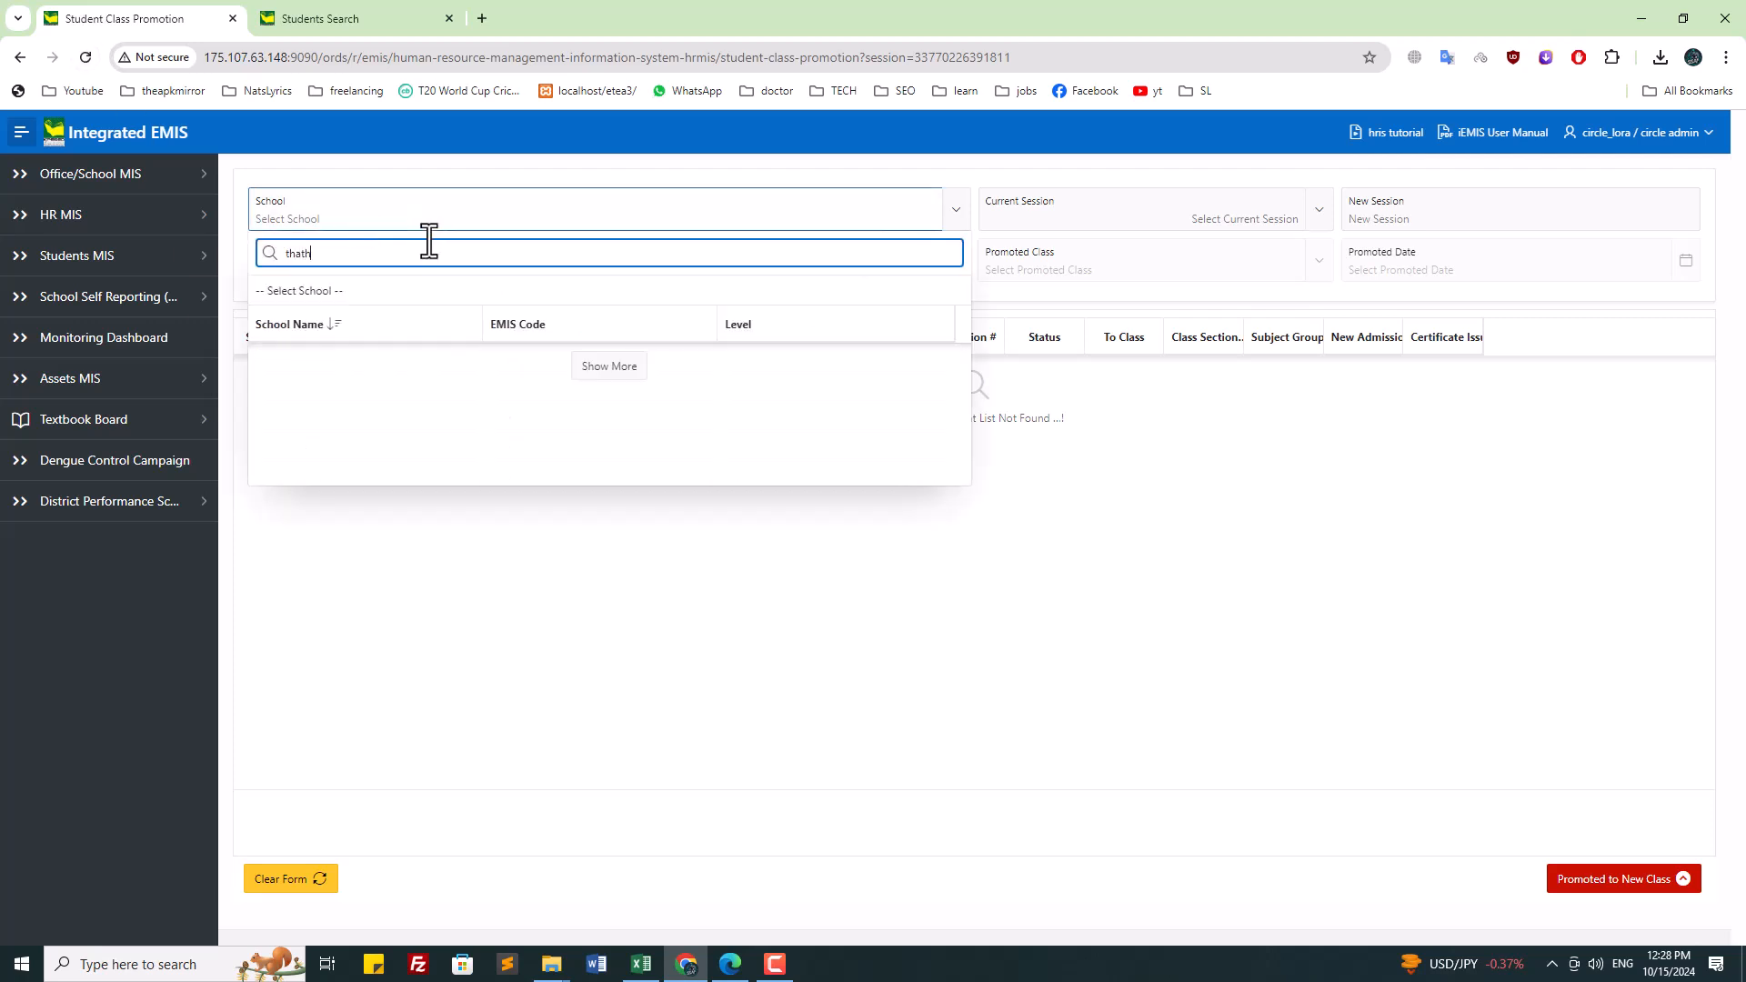
left_click(396, 409)
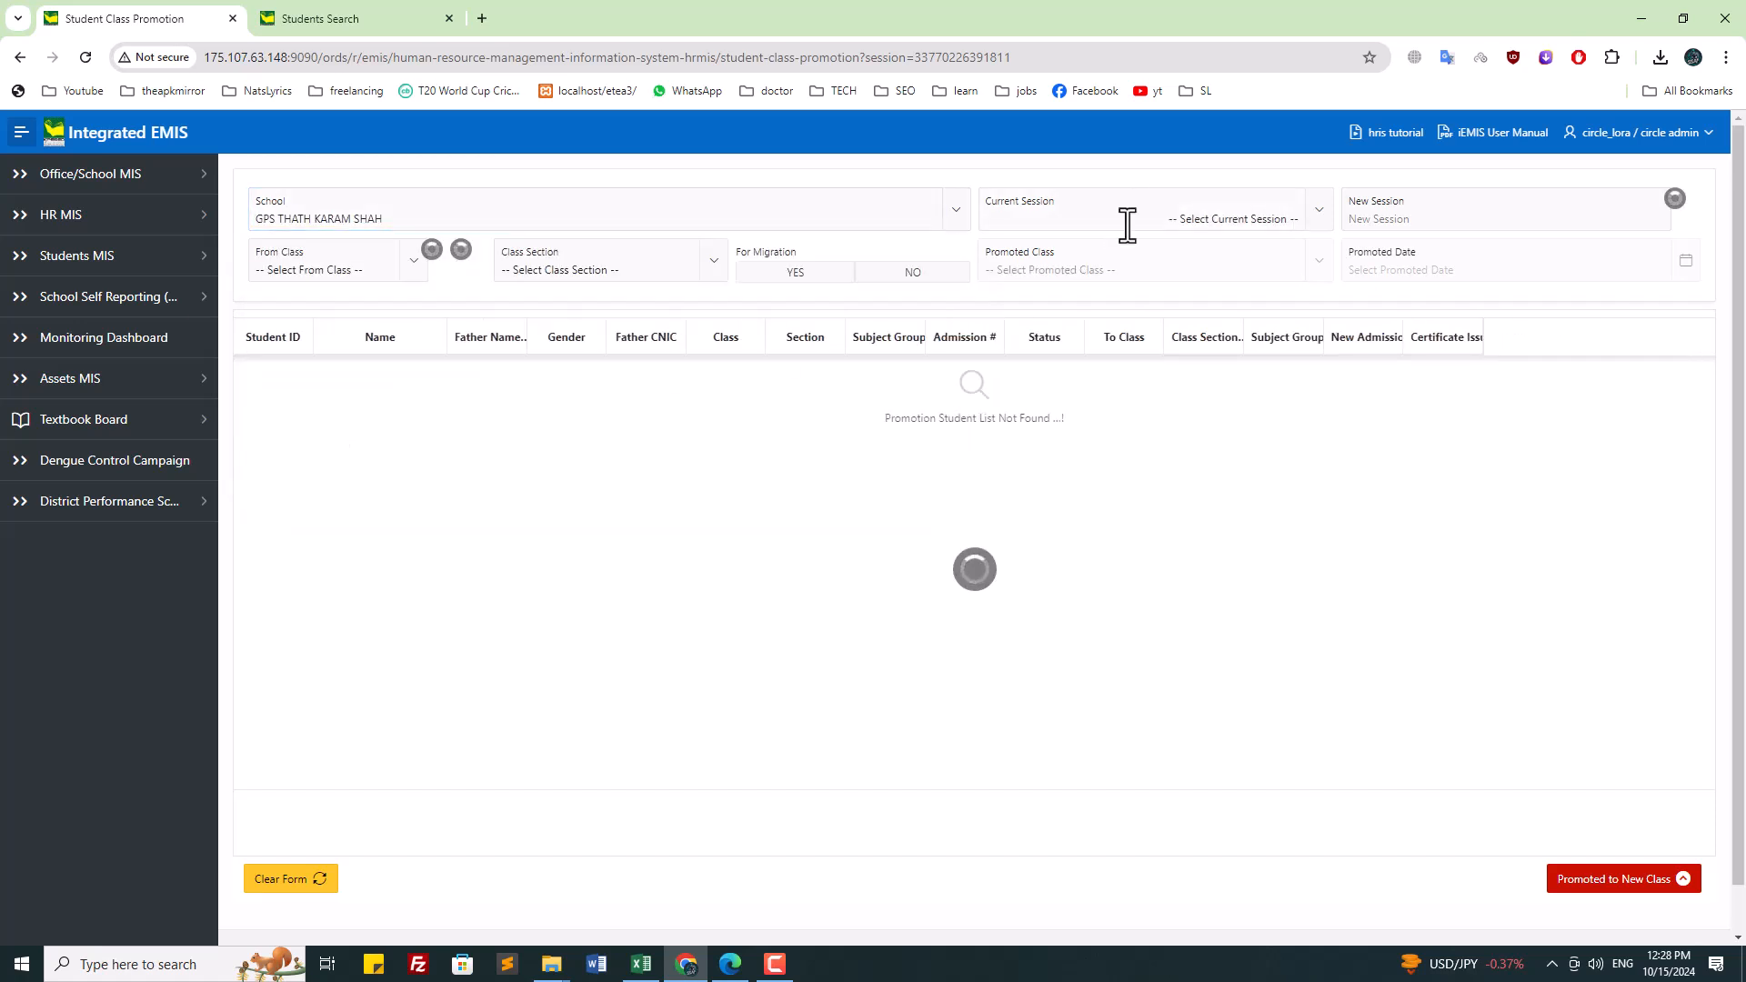
left_click(1124, 223)
left_click(1066, 351)
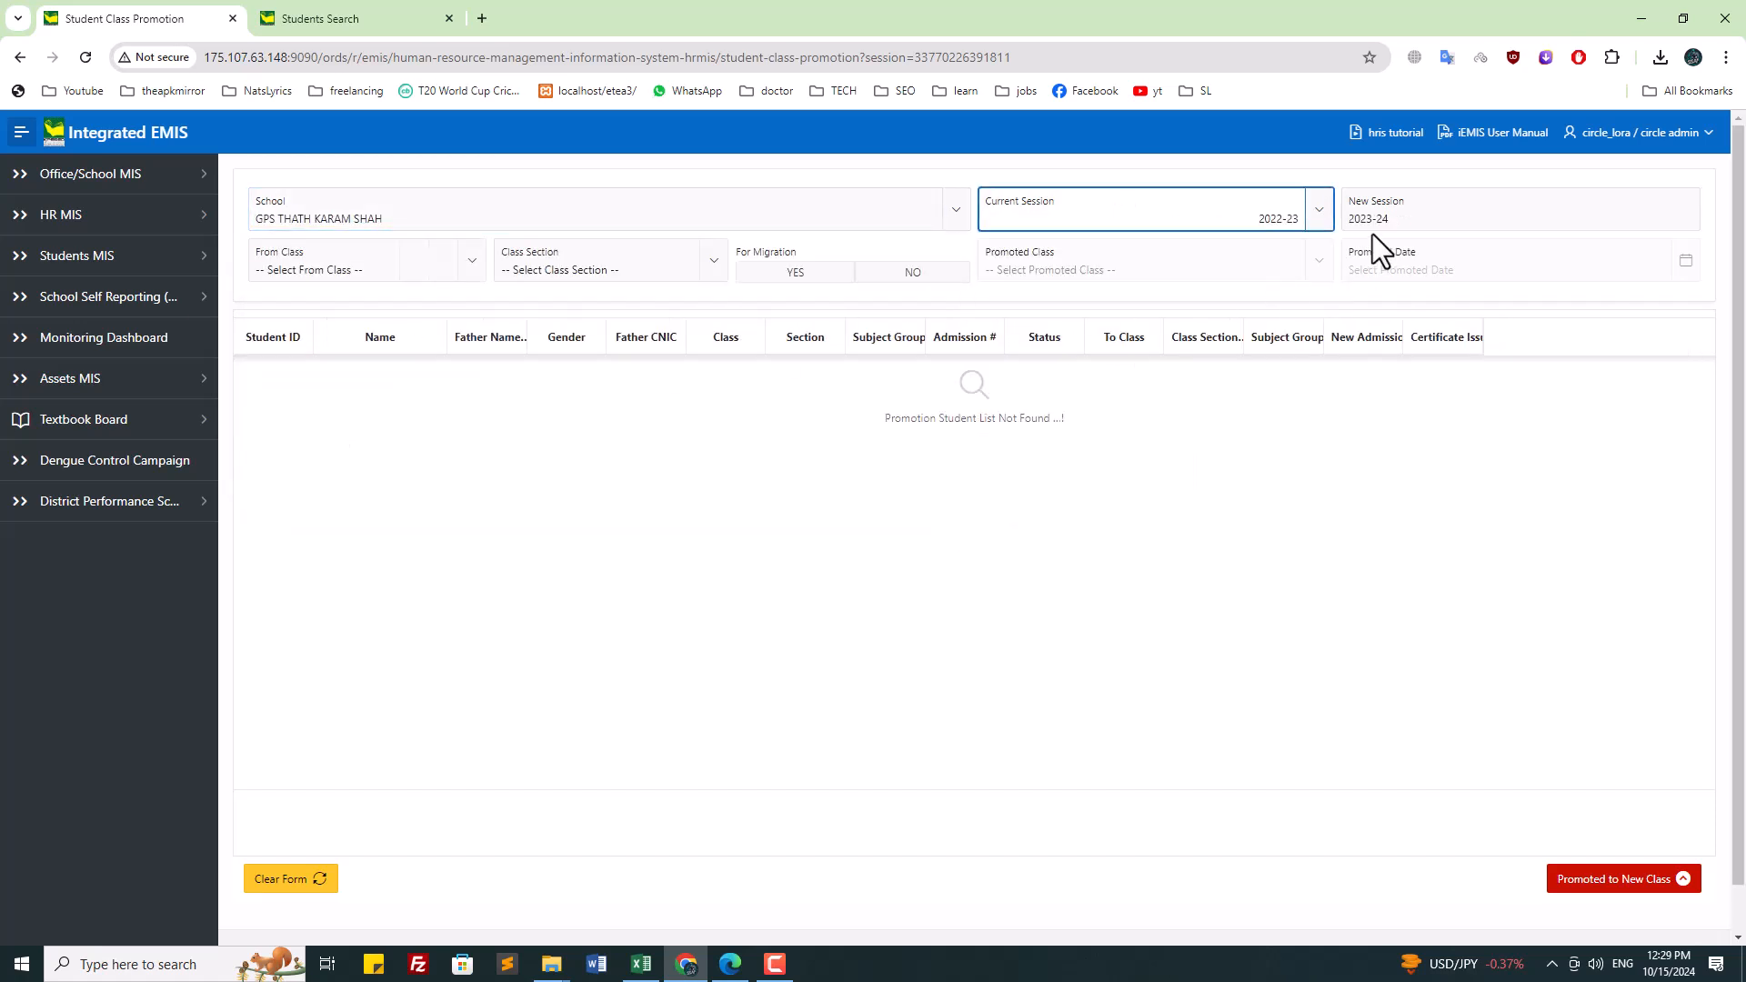
left_click(326, 264)
left_click(333, 462)
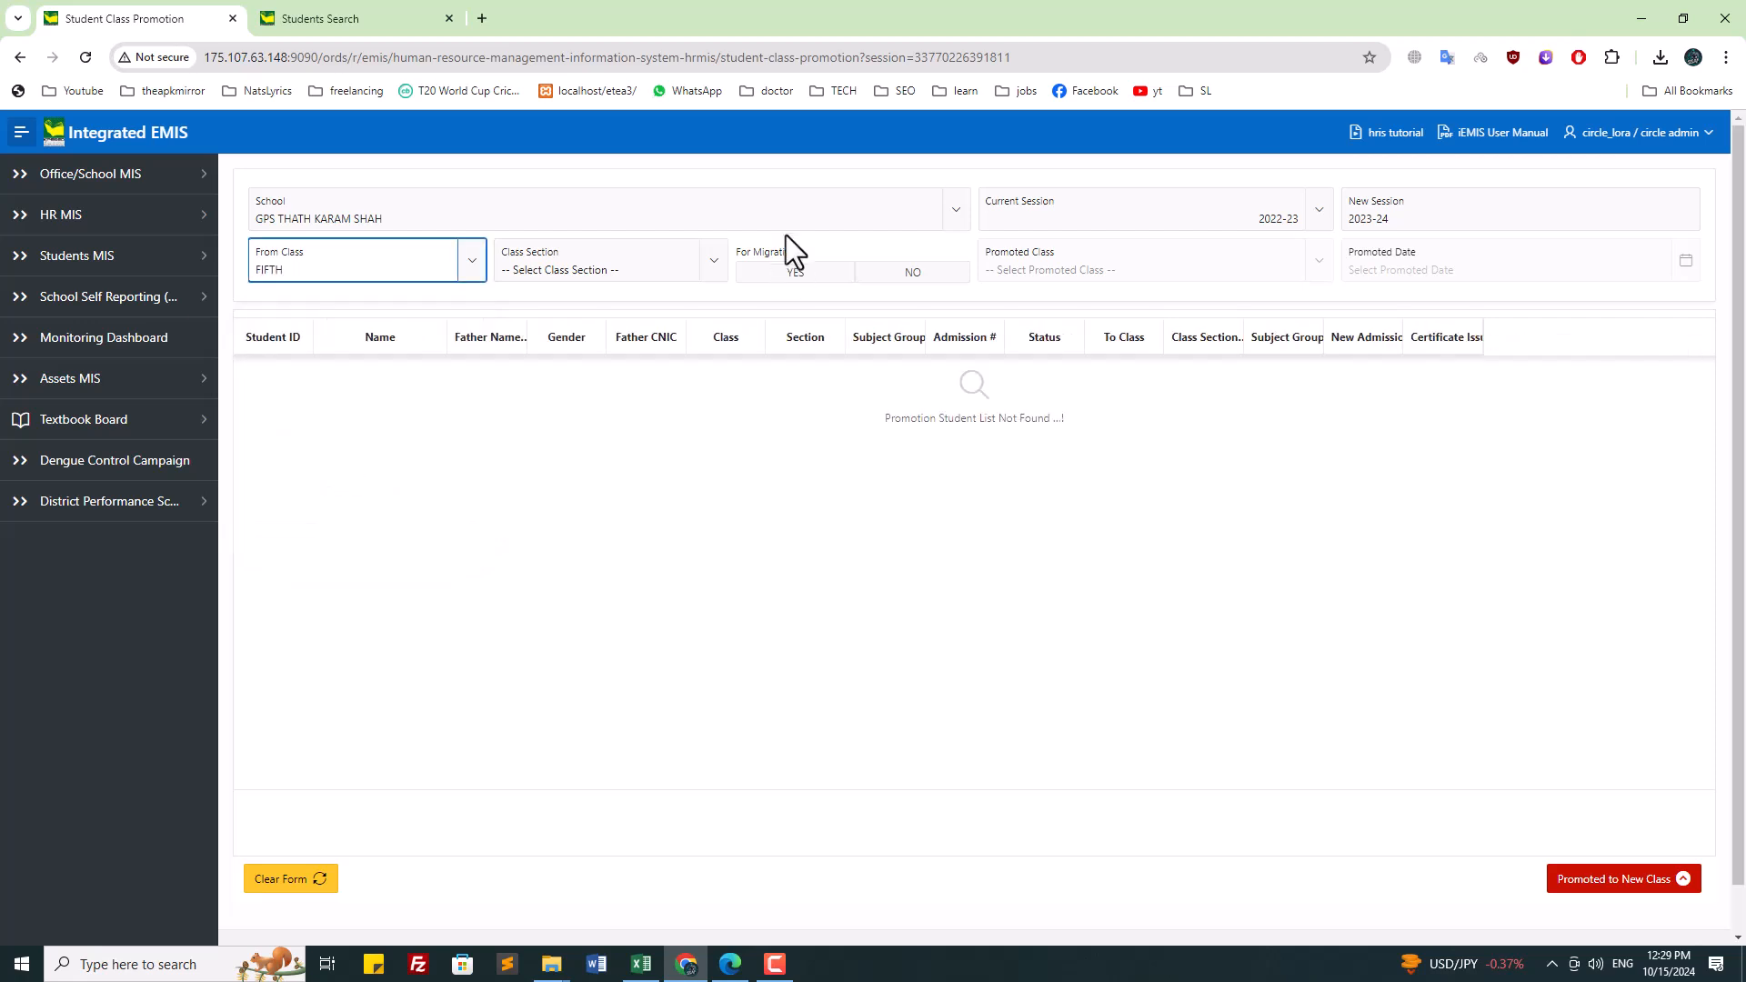
left_click(595, 269)
left_click(815, 273)
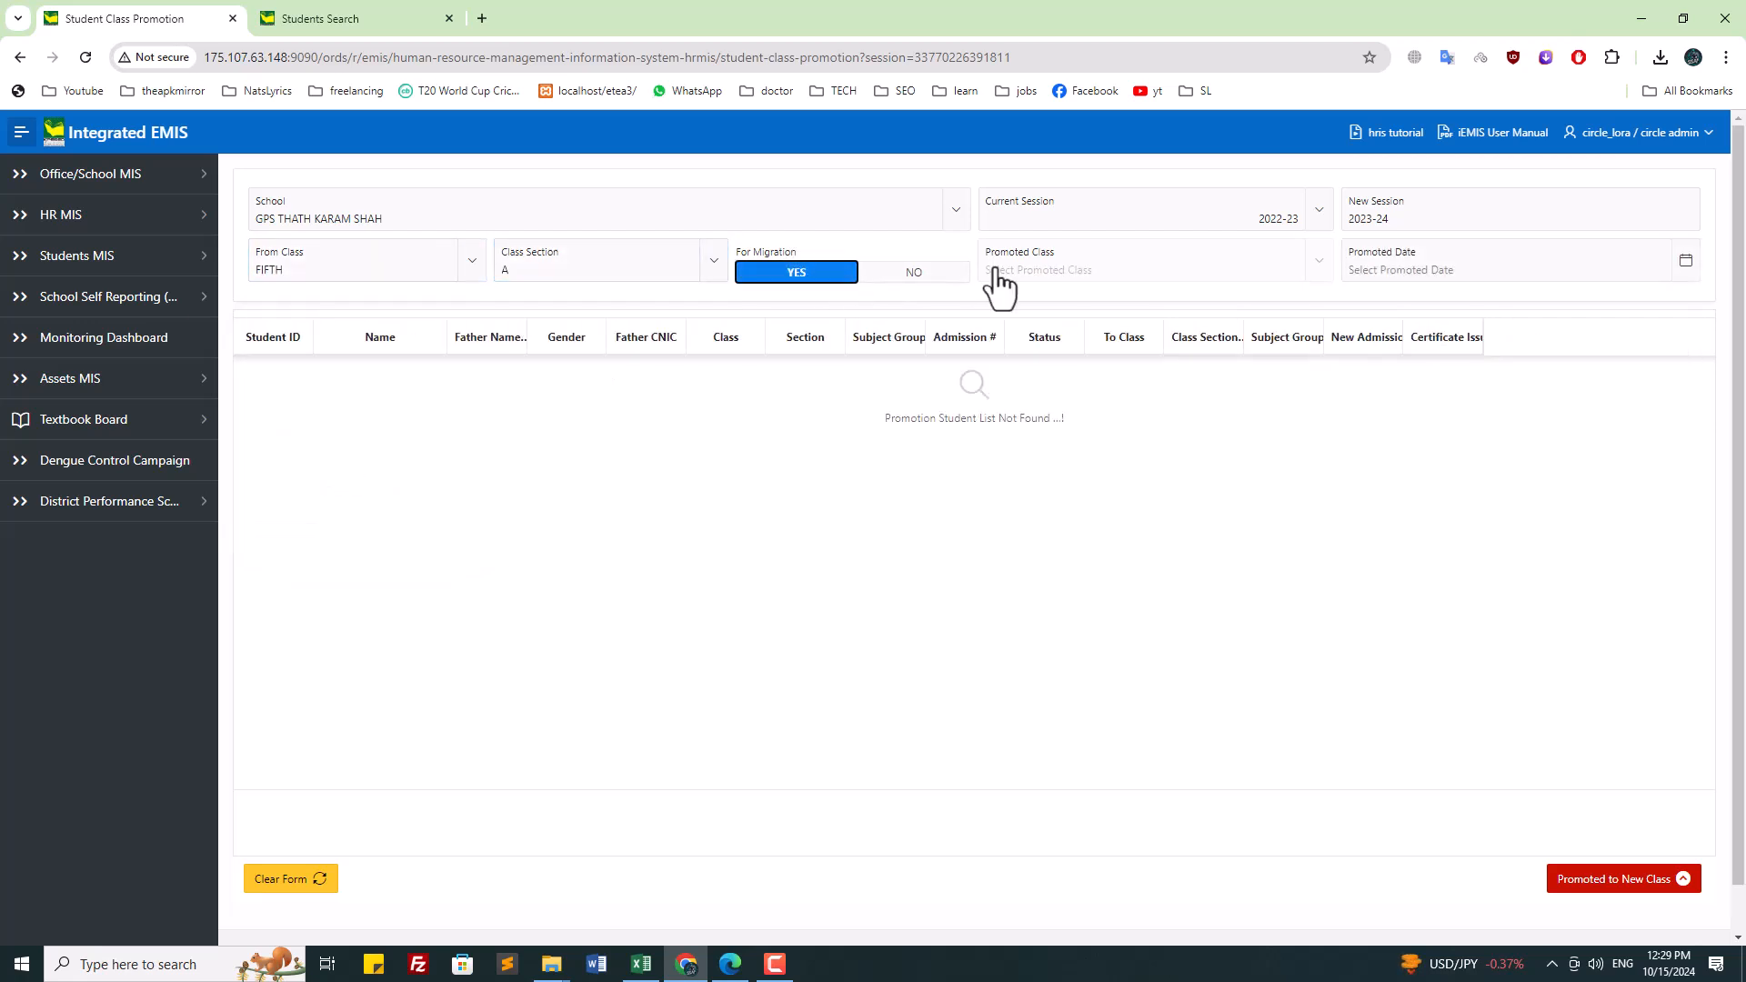
Step: Set the promotion date to 31-MAR-2023 and review the current session list
left_click(1496, 269)
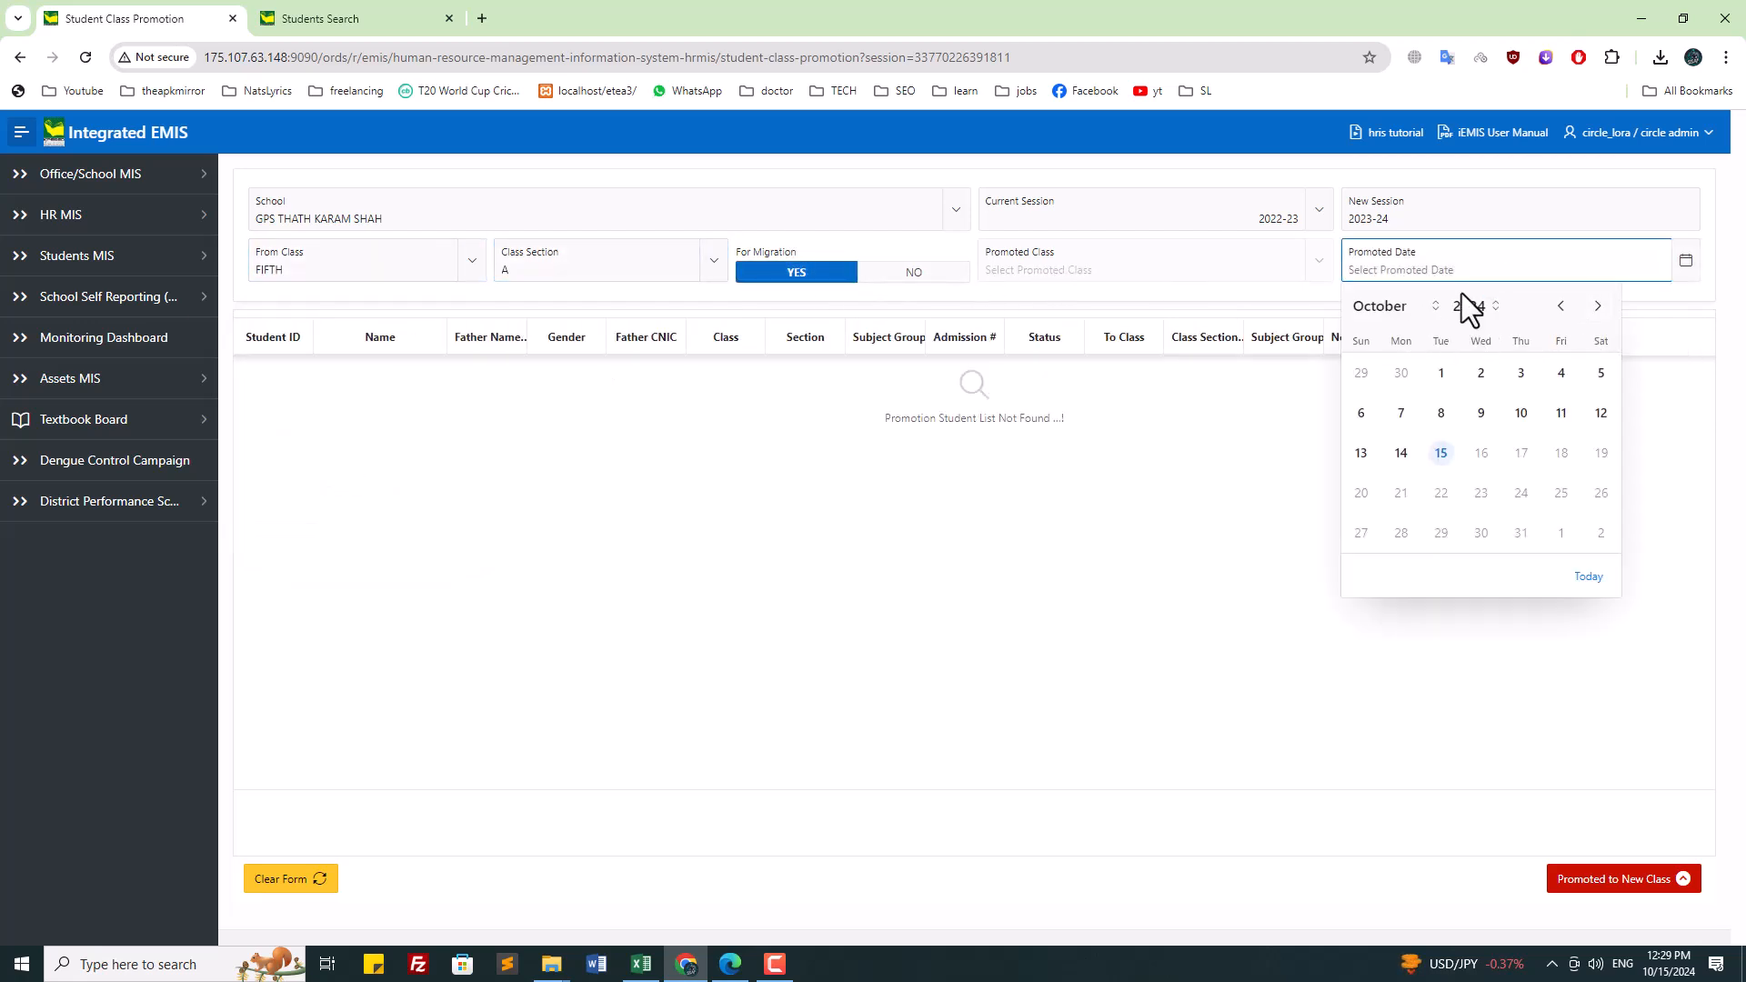
left_click(1472, 305)
left_click(1470, 364)
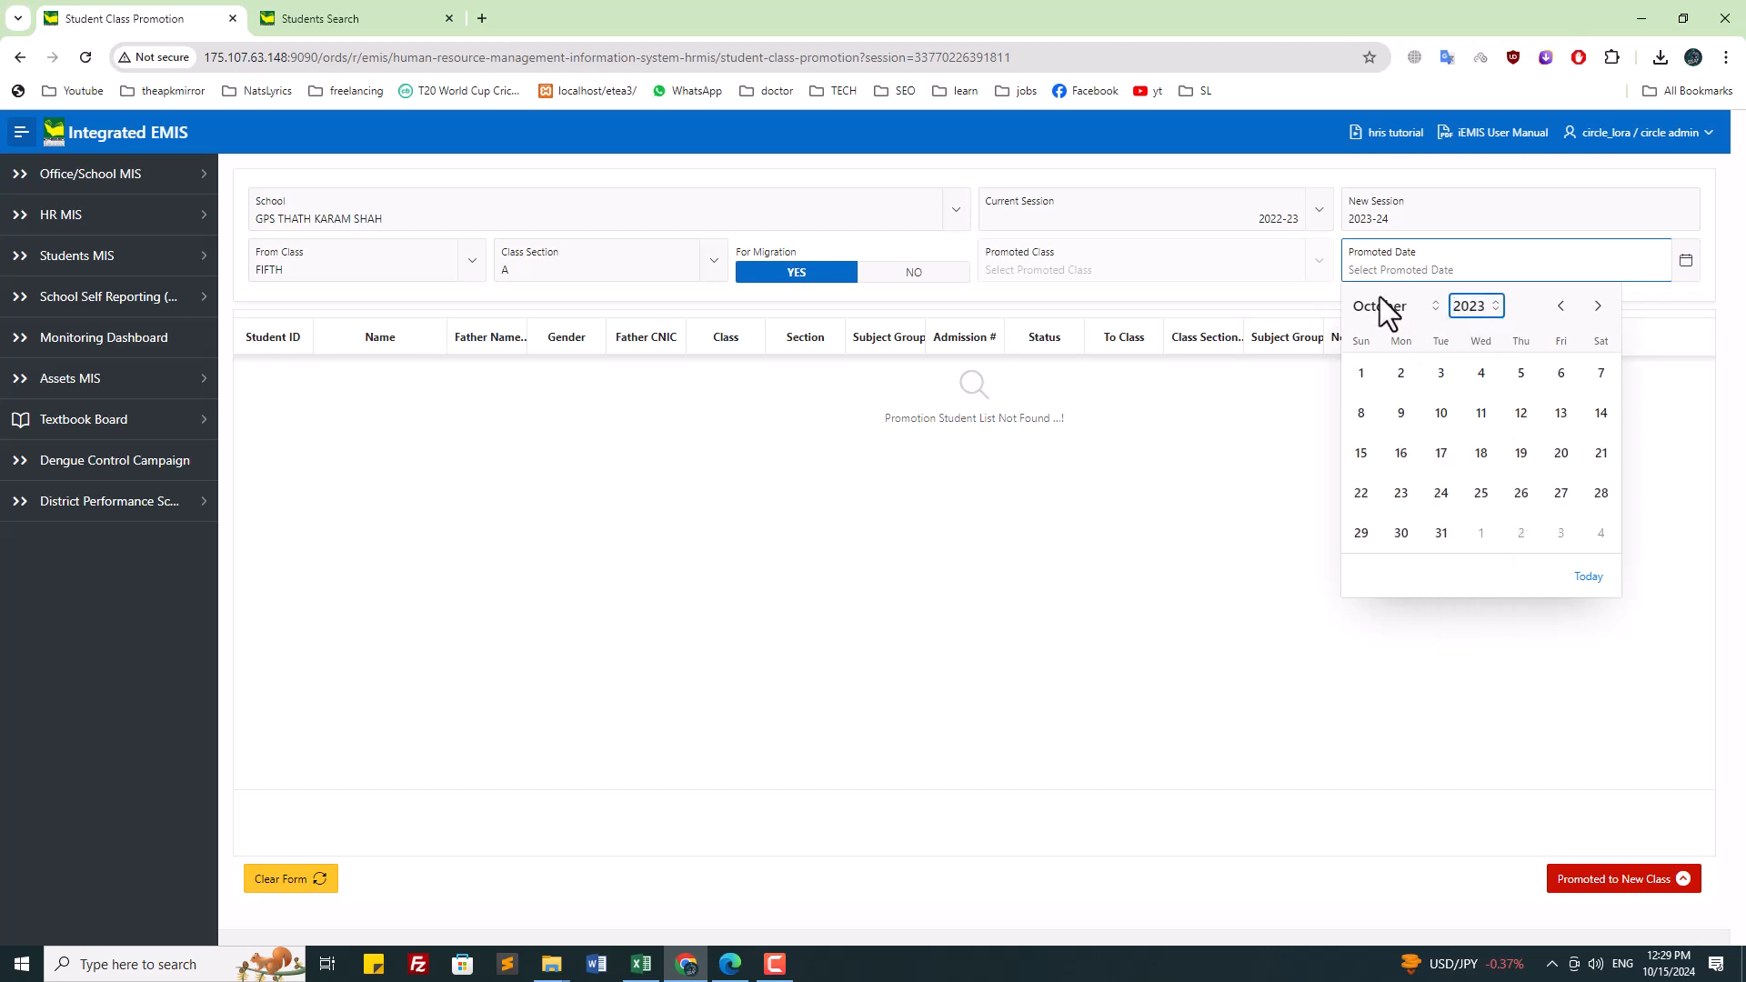
left_click(1382, 310)
left_click(1393, 384)
left_click(1561, 533)
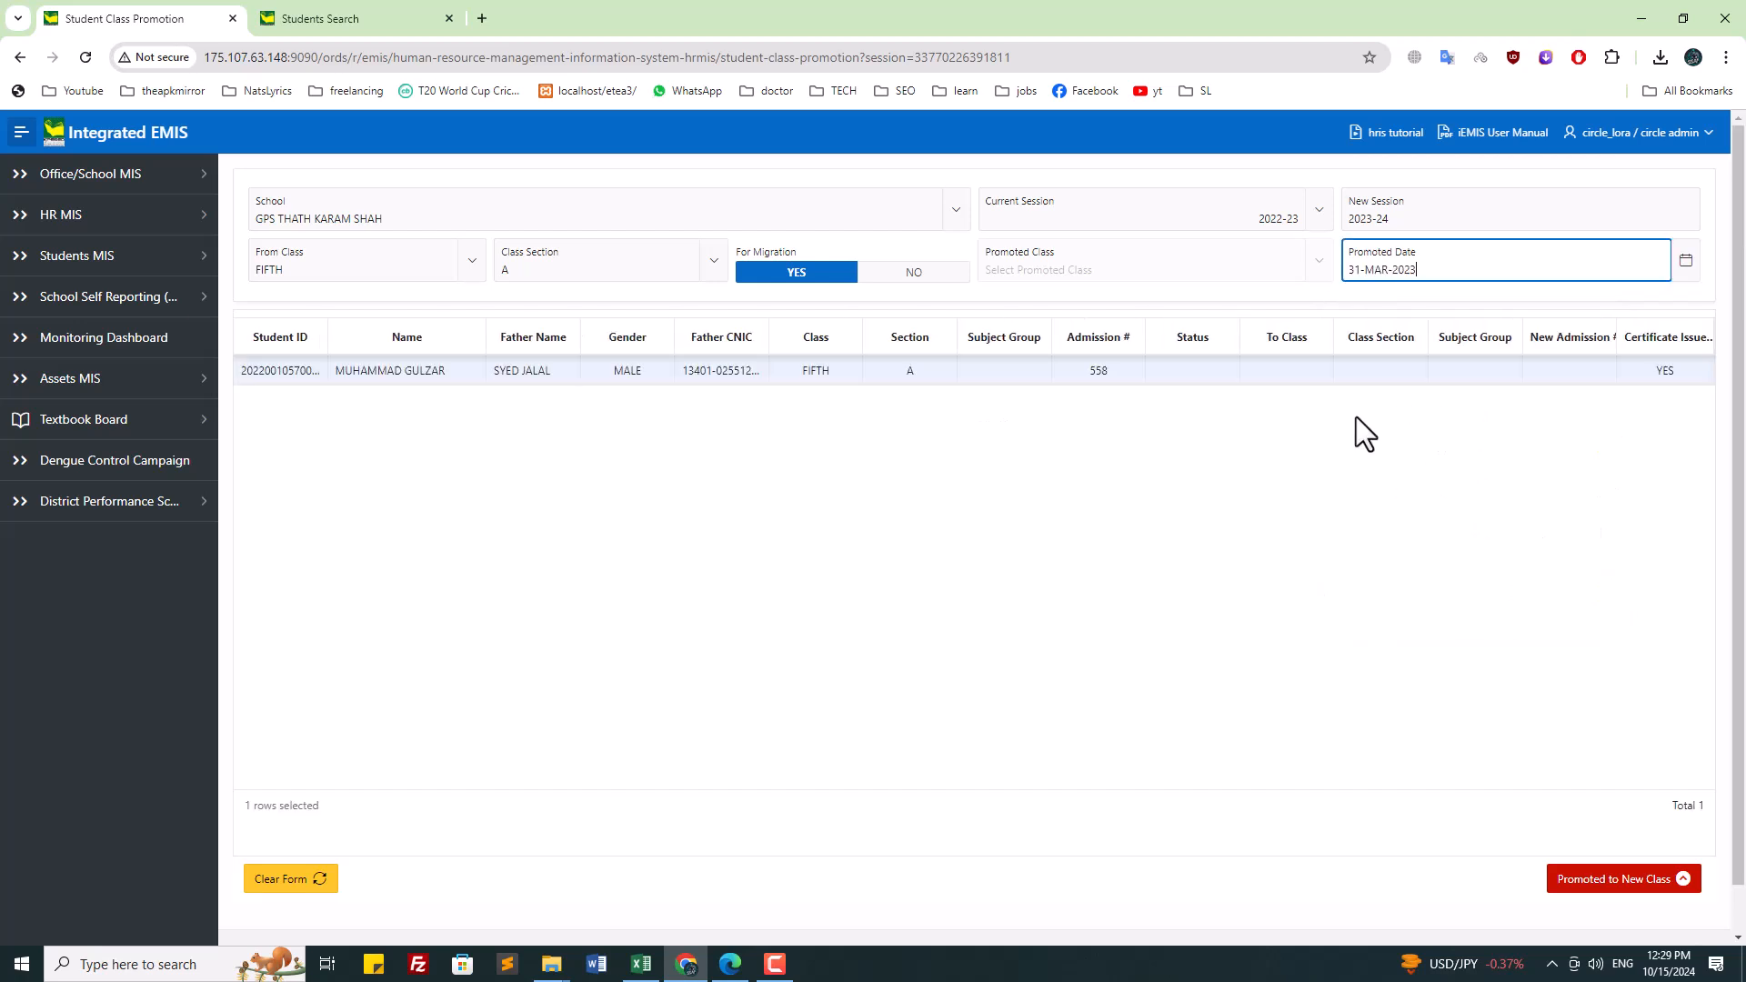
left_click(1180, 371)
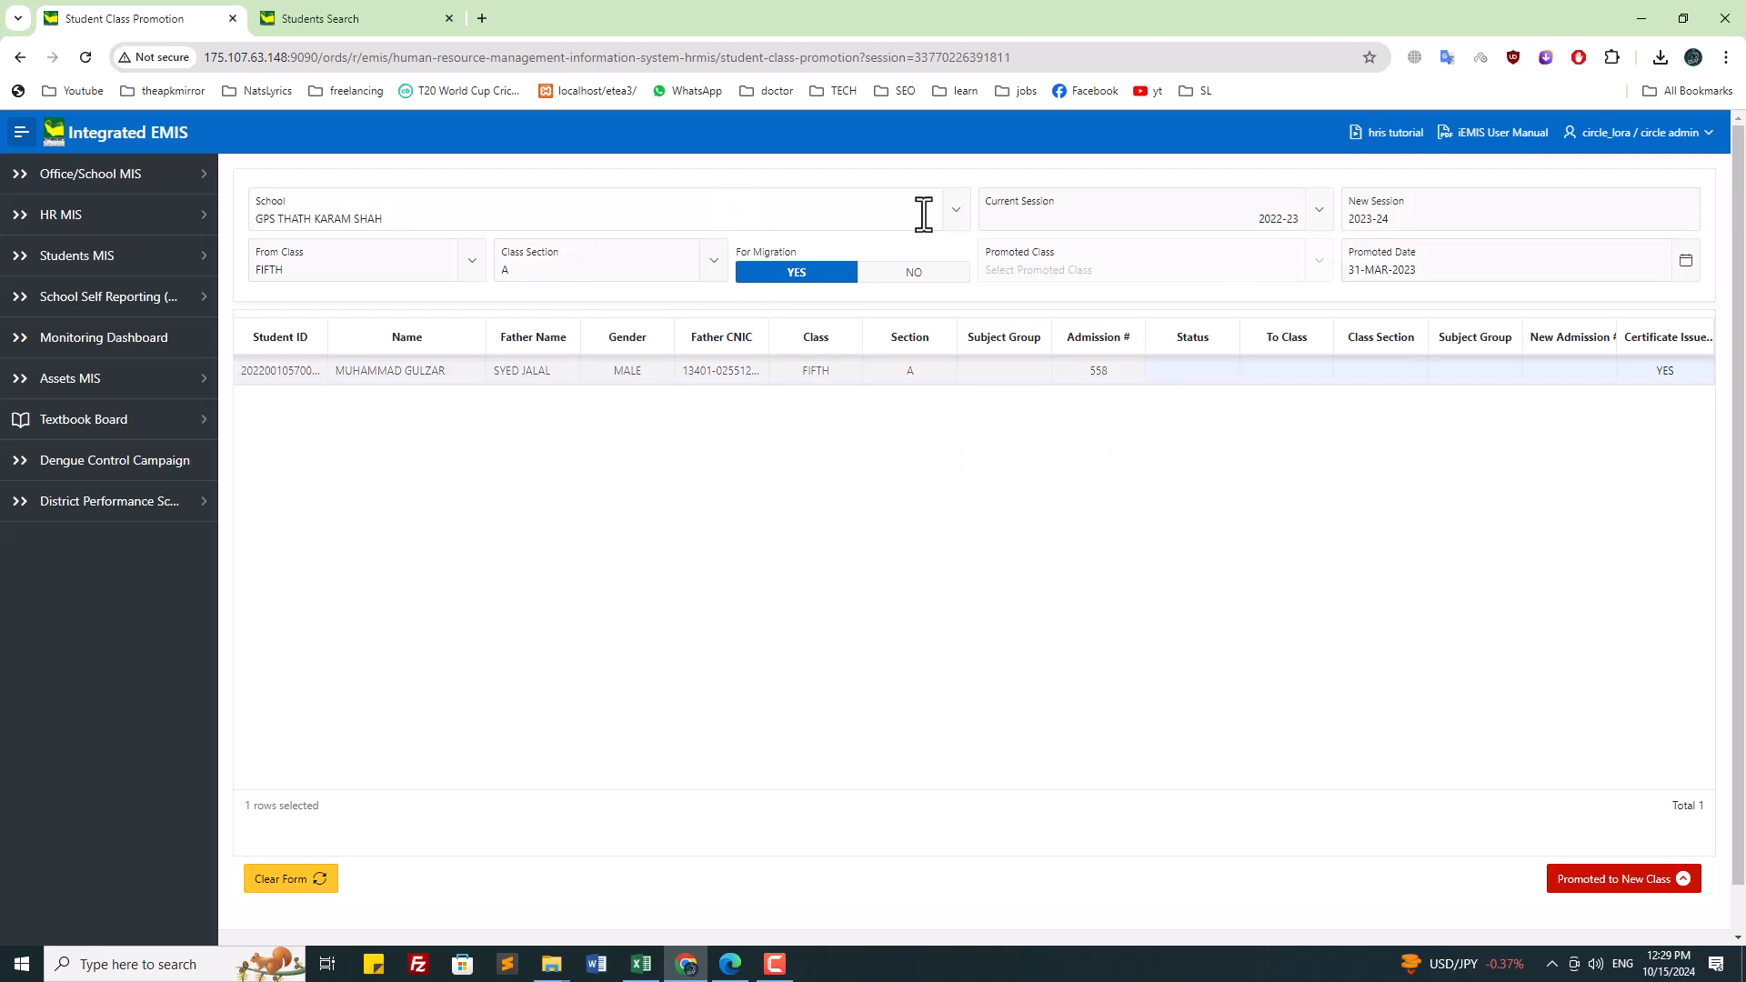
left_click(1176, 209)
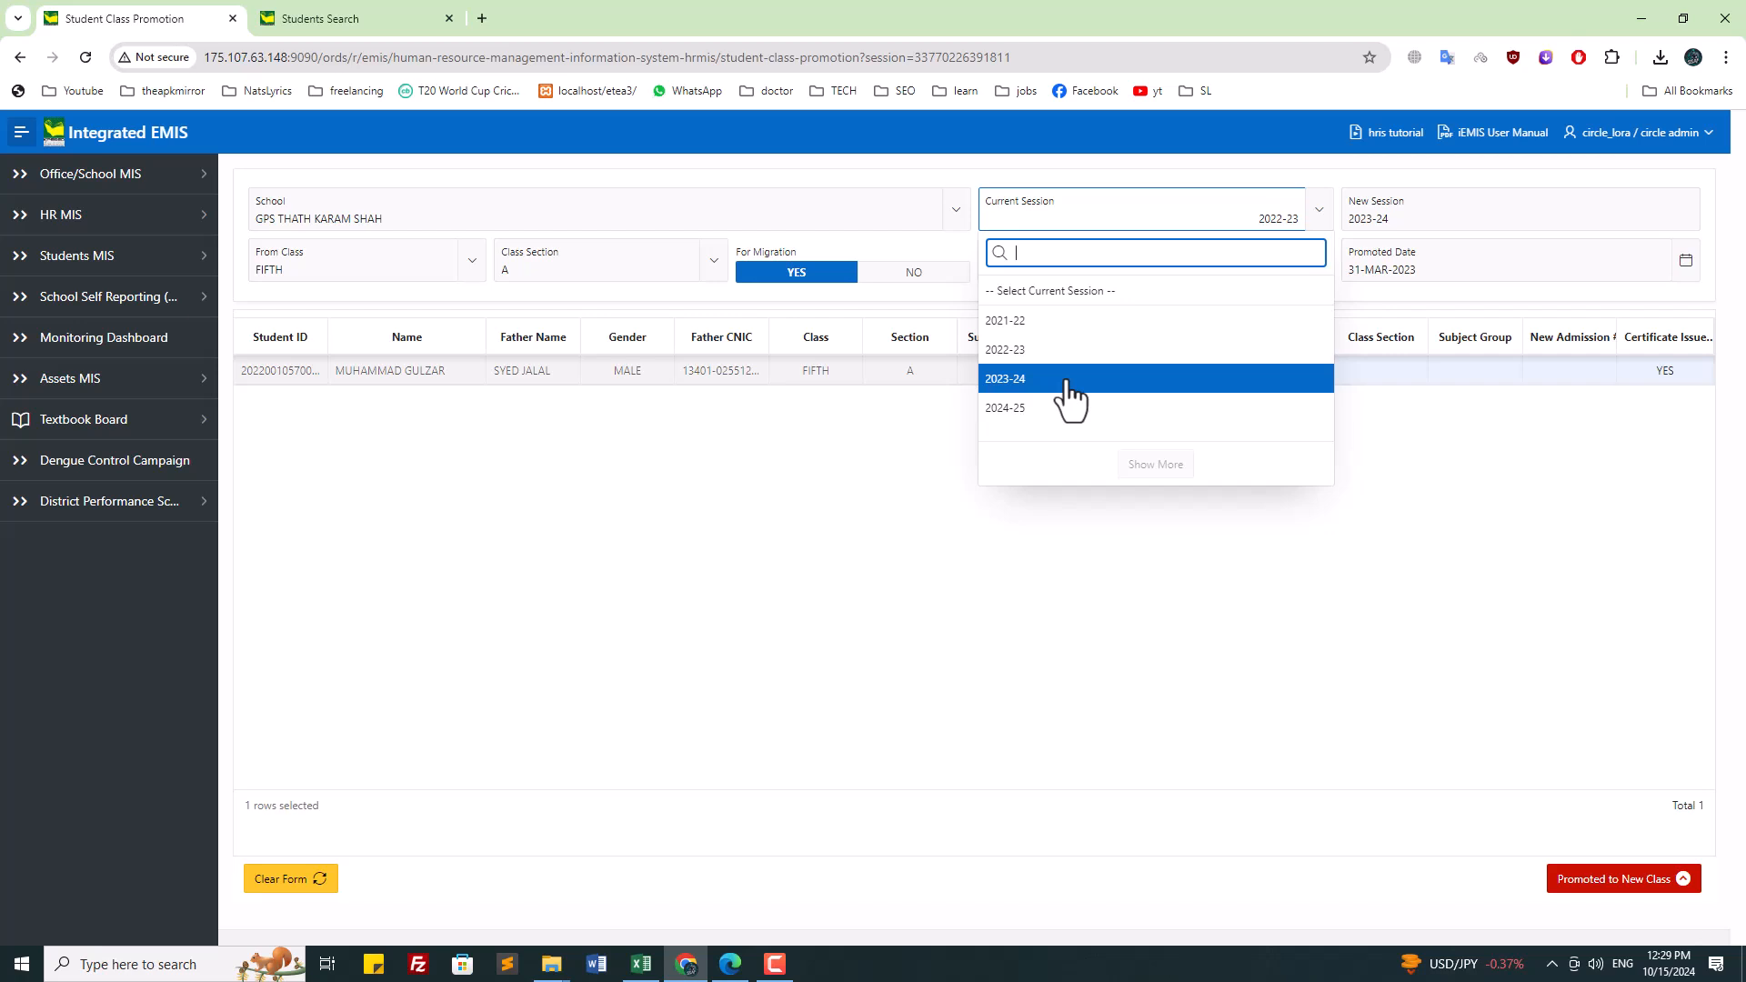
Step: Try switching the Current Session to 2024-25, then to 2023-24
left_click(881, 460)
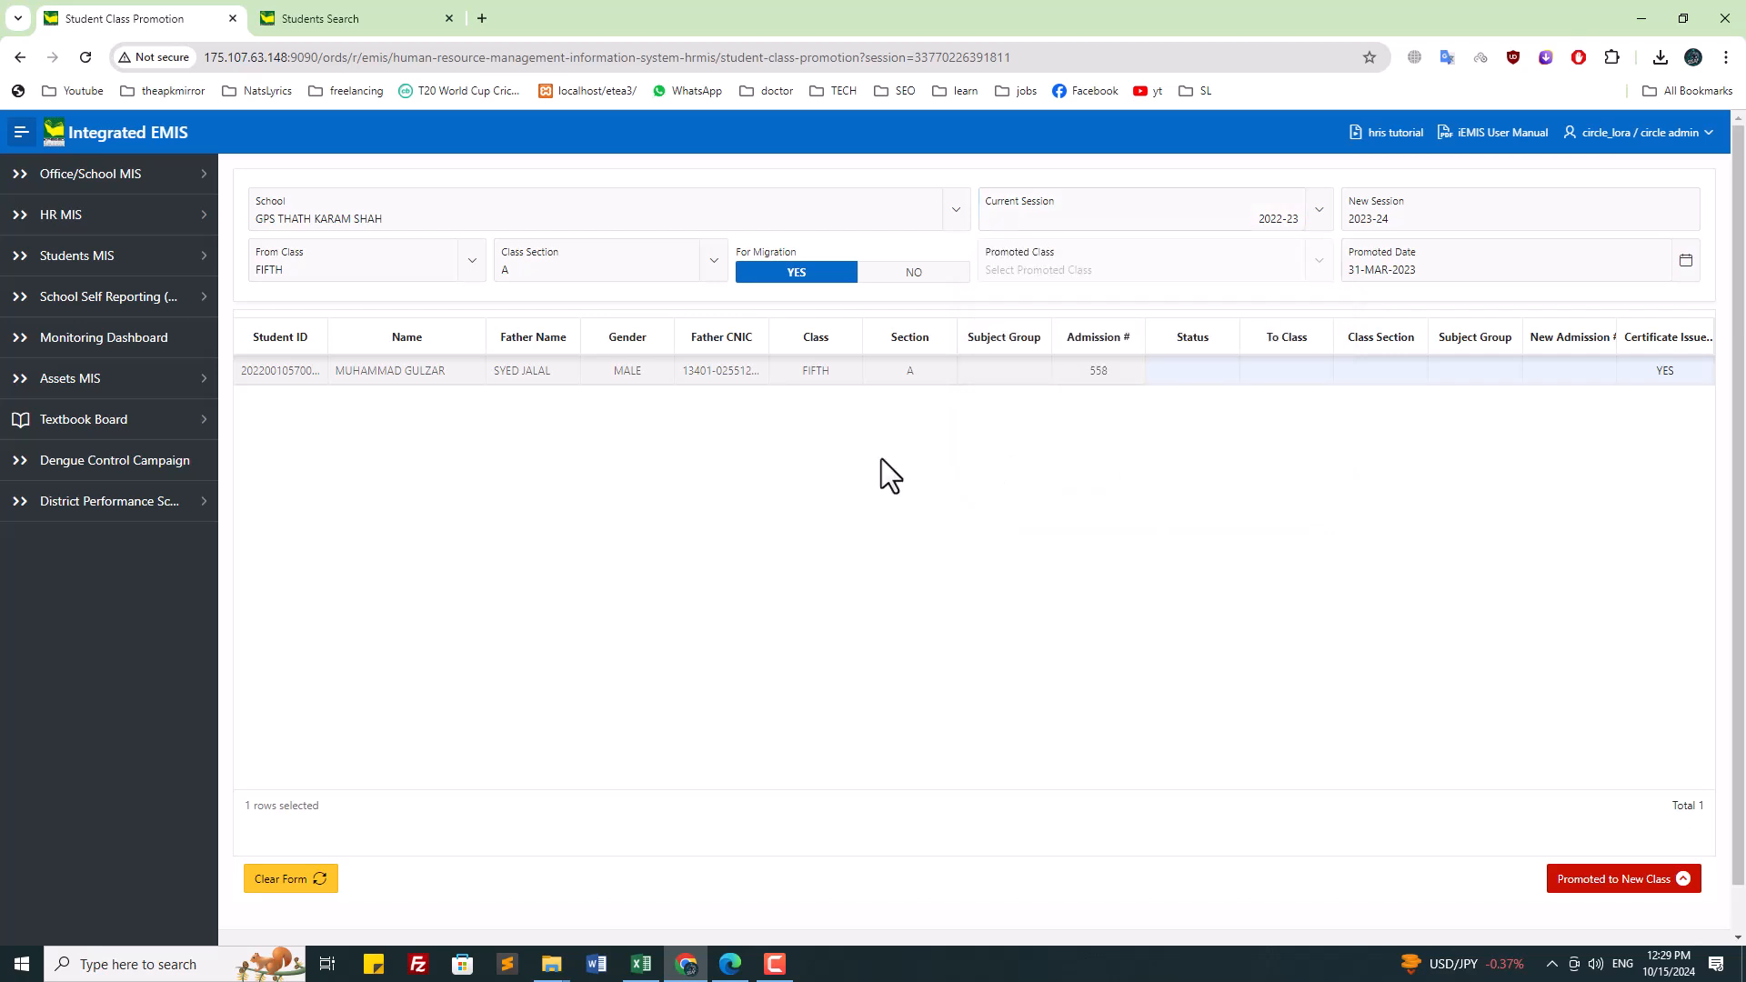
left_click(1143, 202)
left_click(1082, 411)
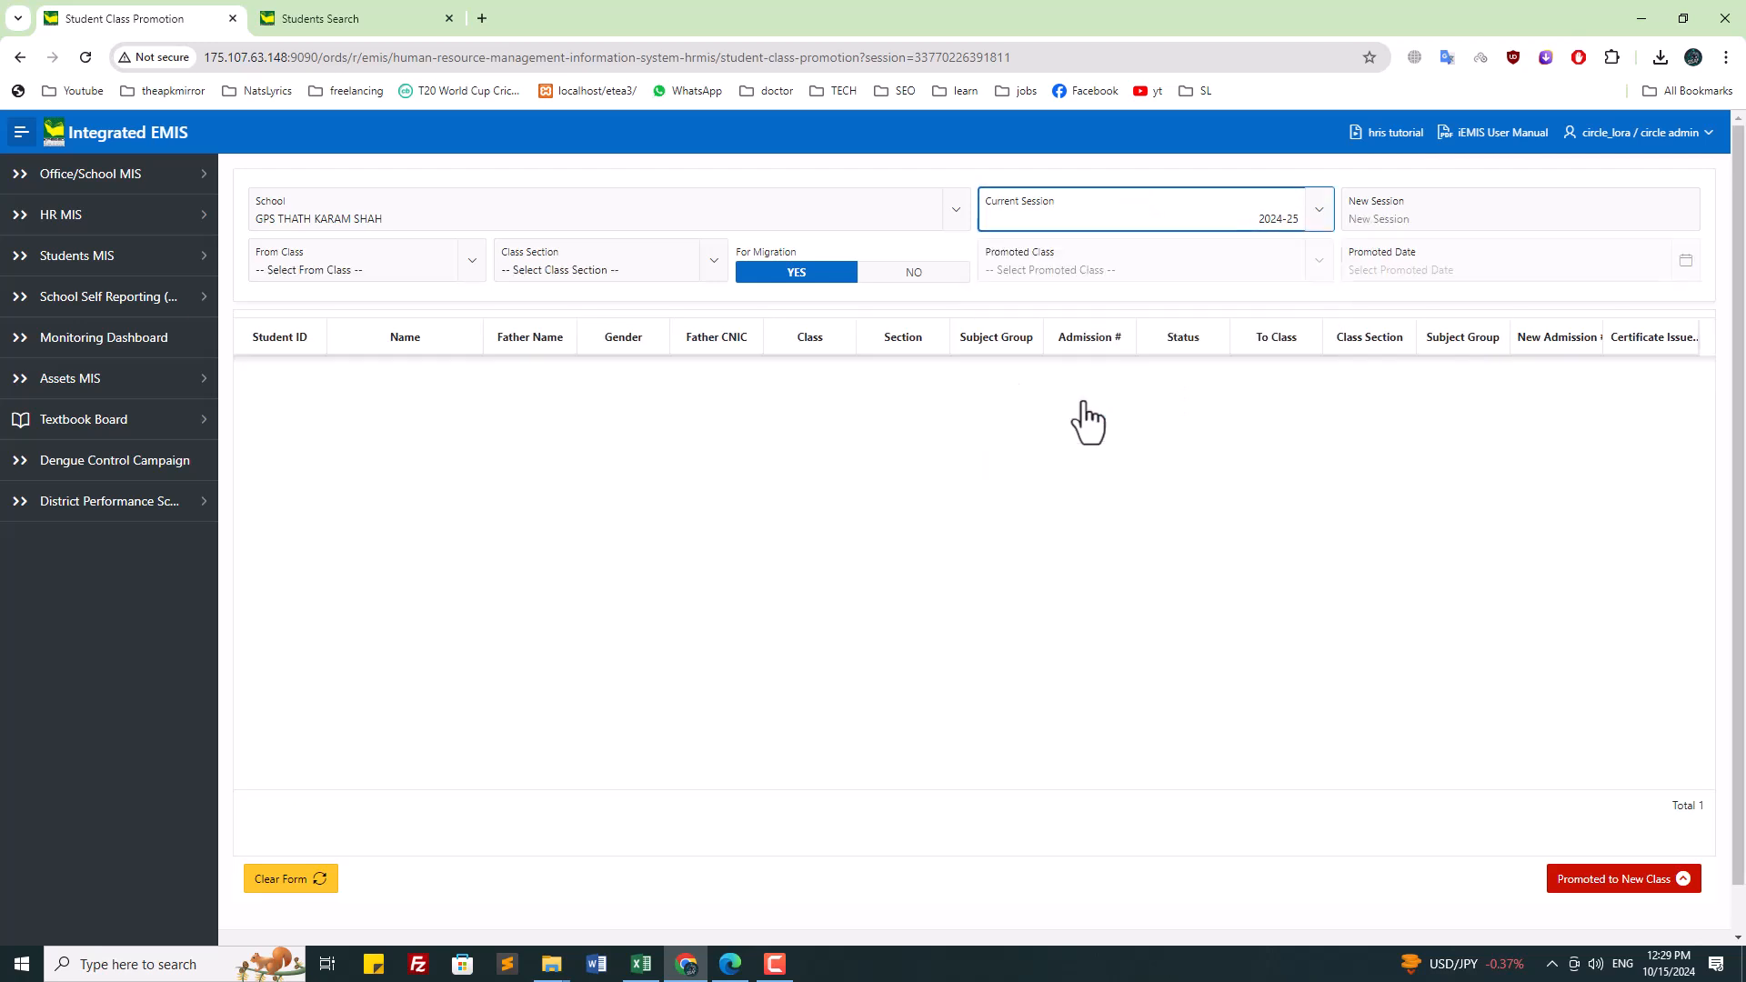
left_click(1259, 216)
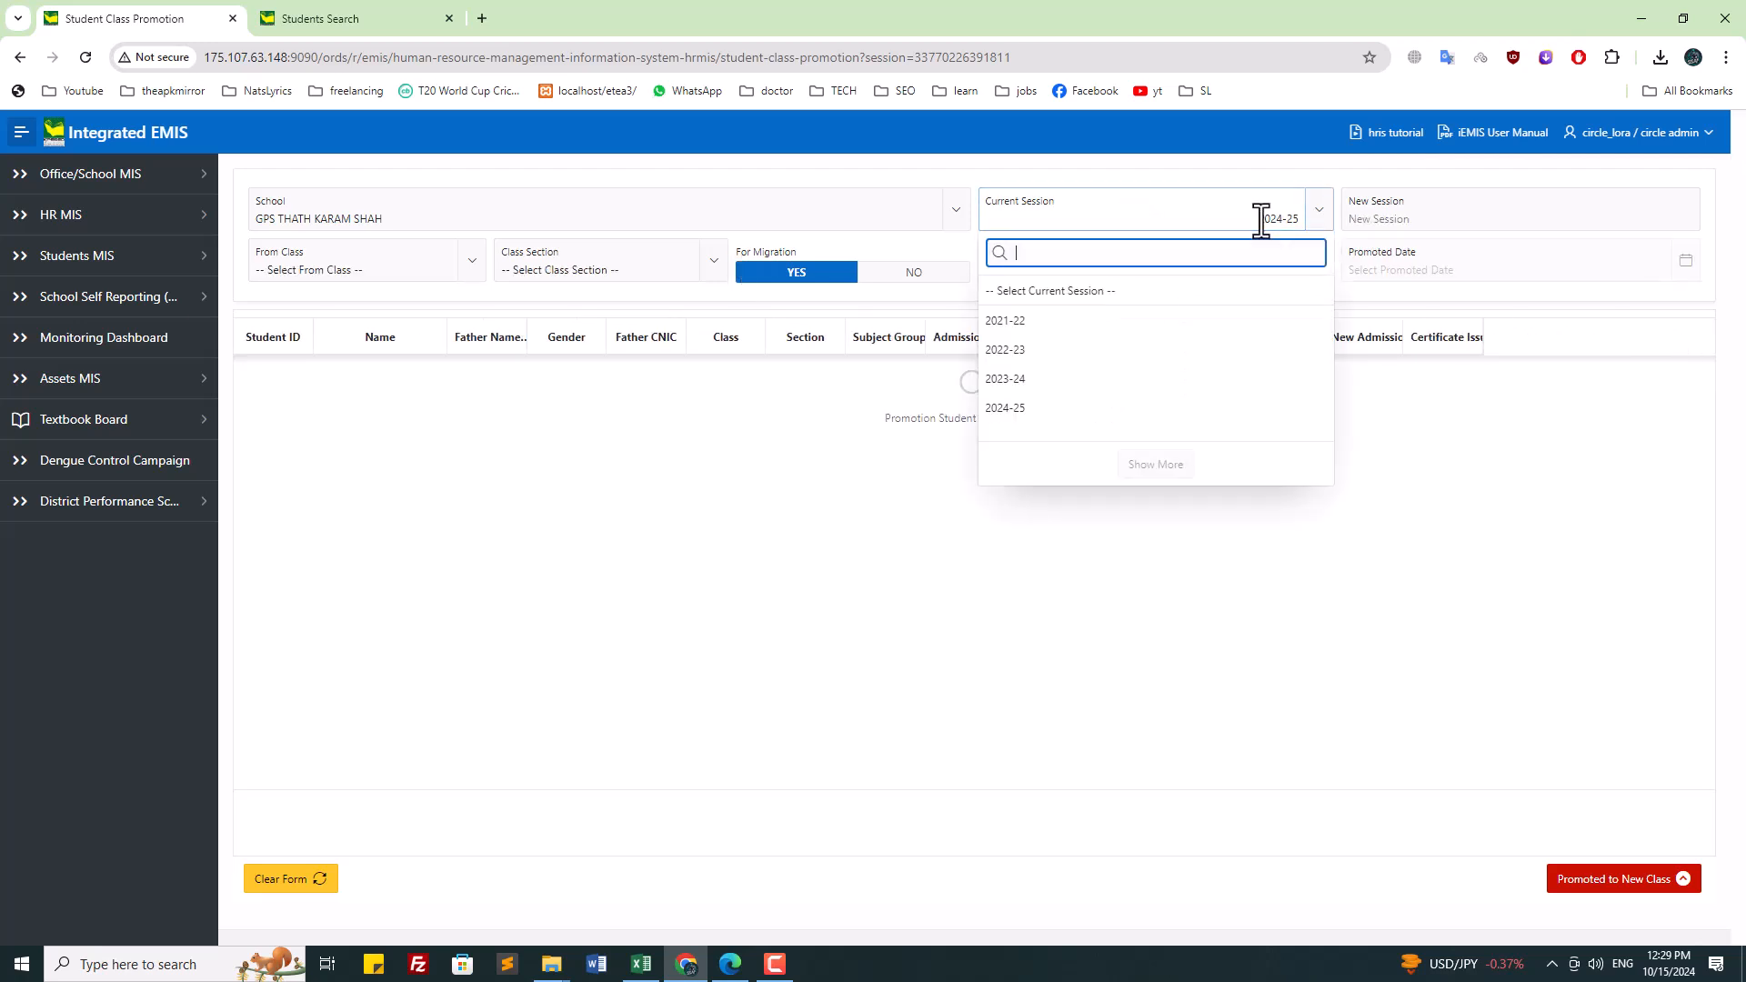
left_click(1047, 379)
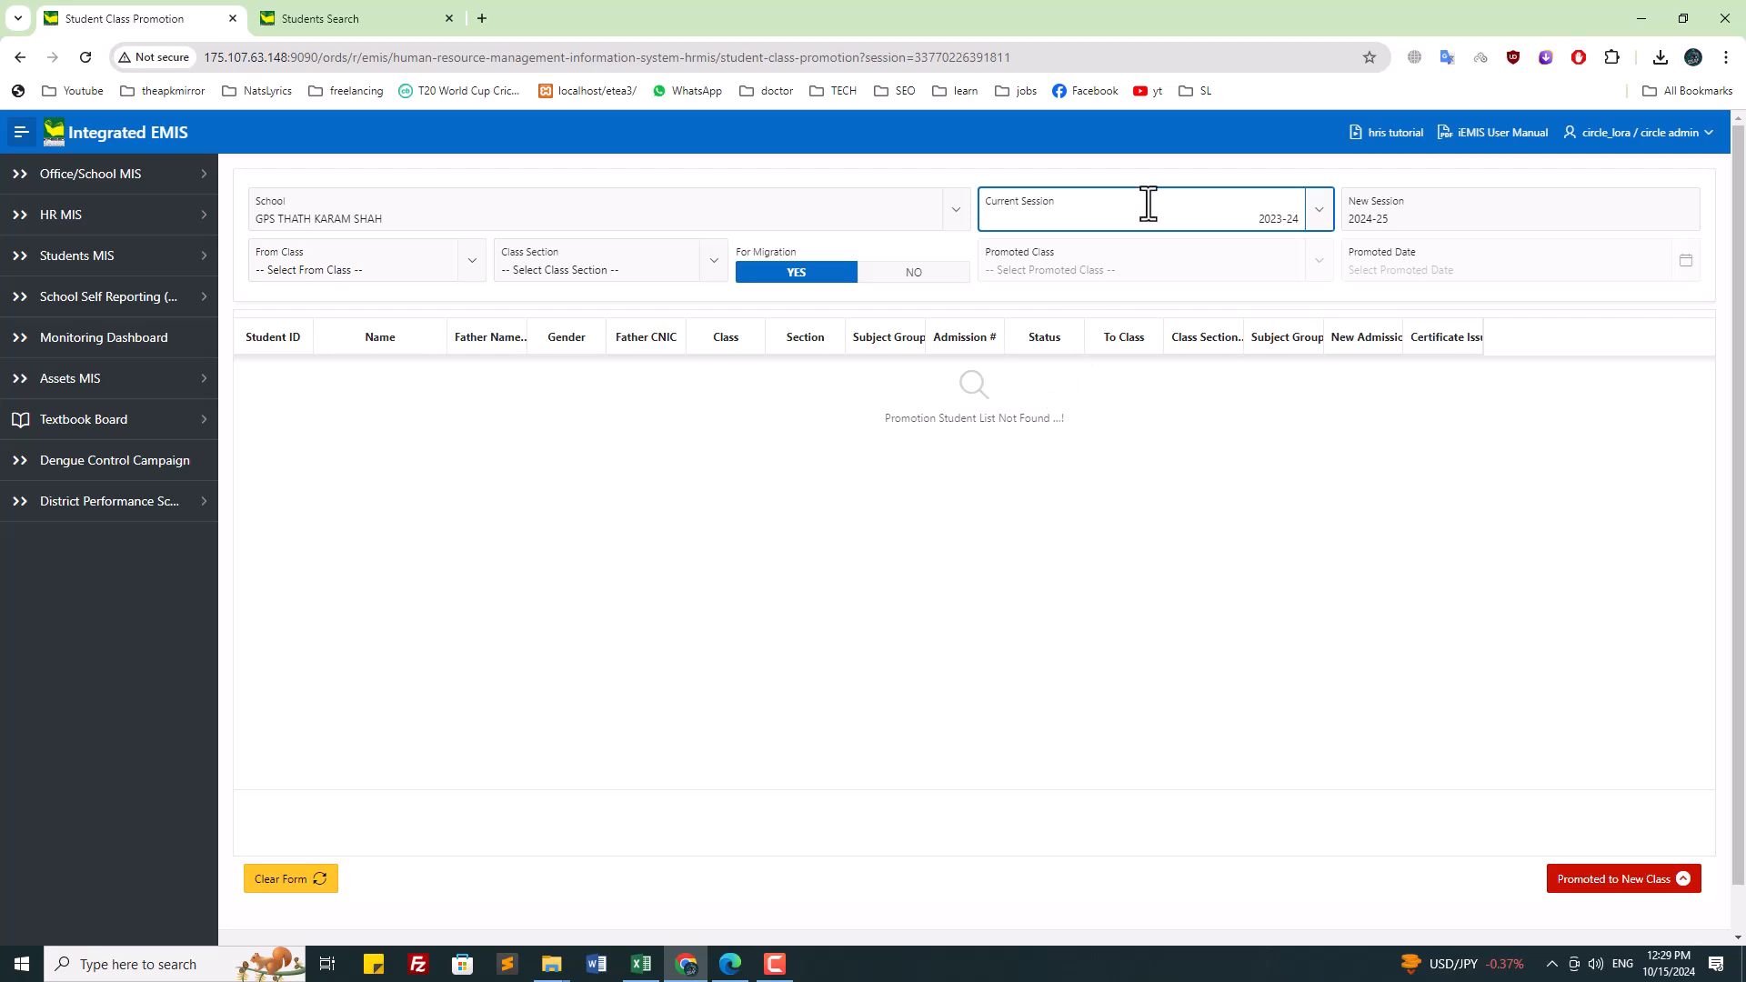
Step: Pick THREE, then NURSERY, as the From Class and check the section list
left_click(341, 261)
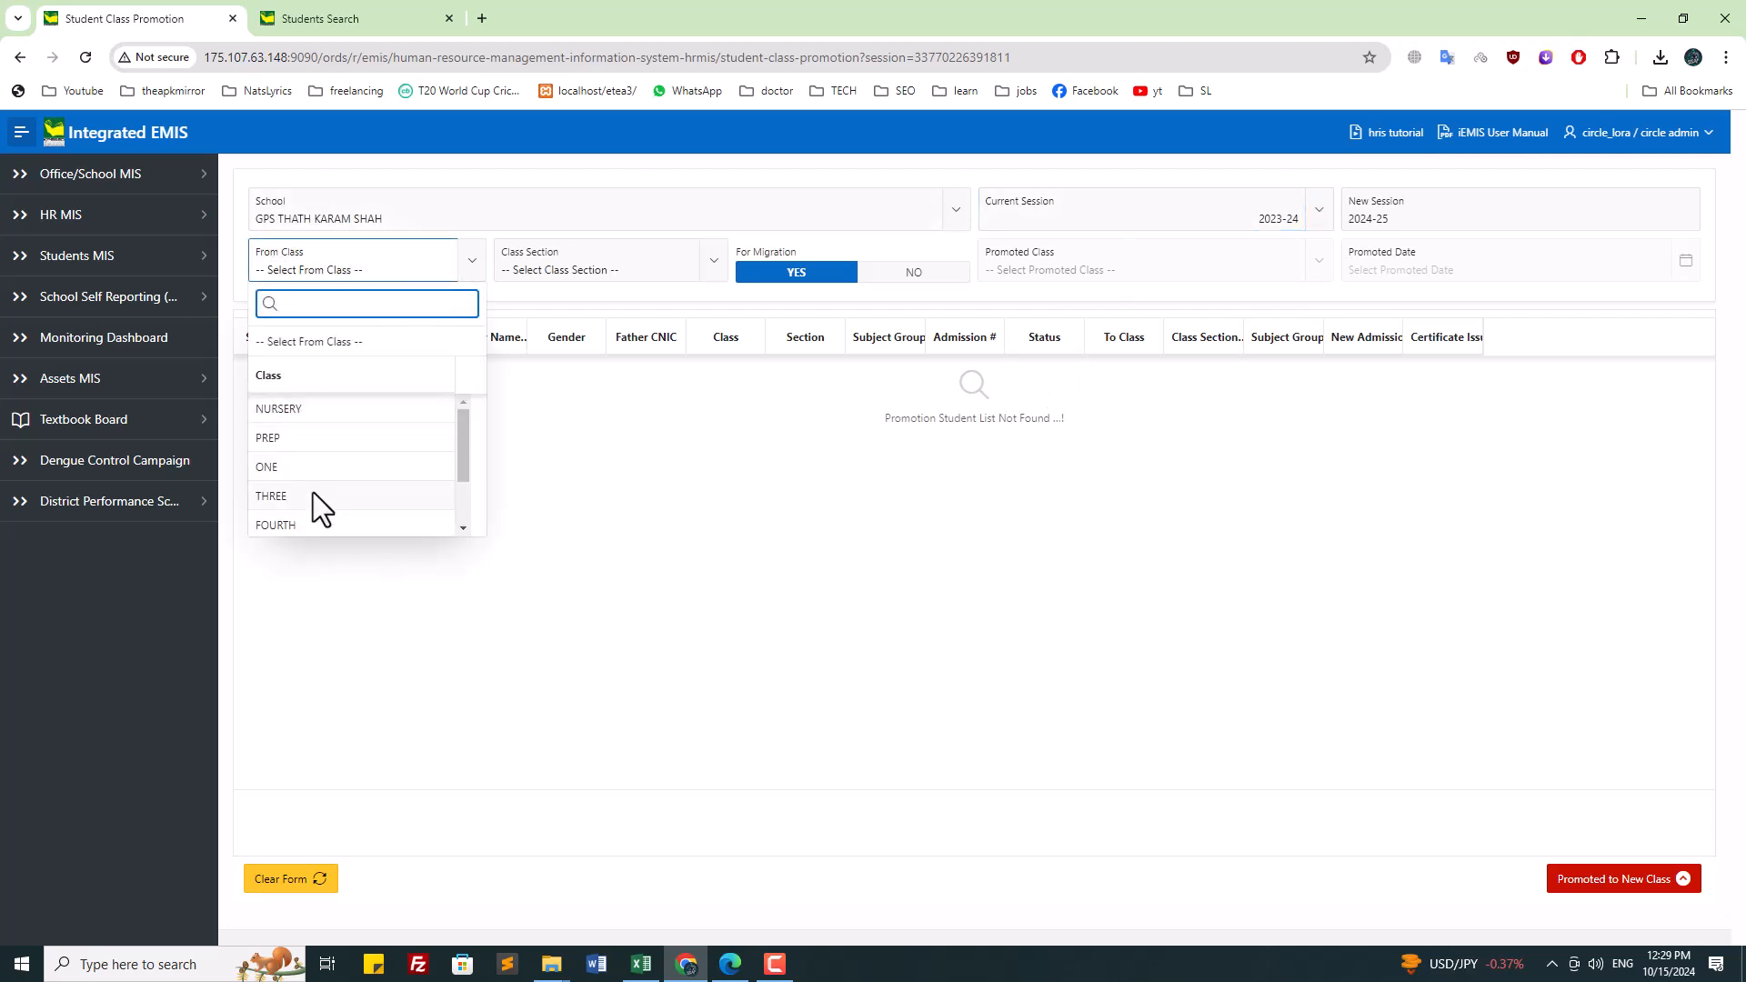
left_click(313, 493)
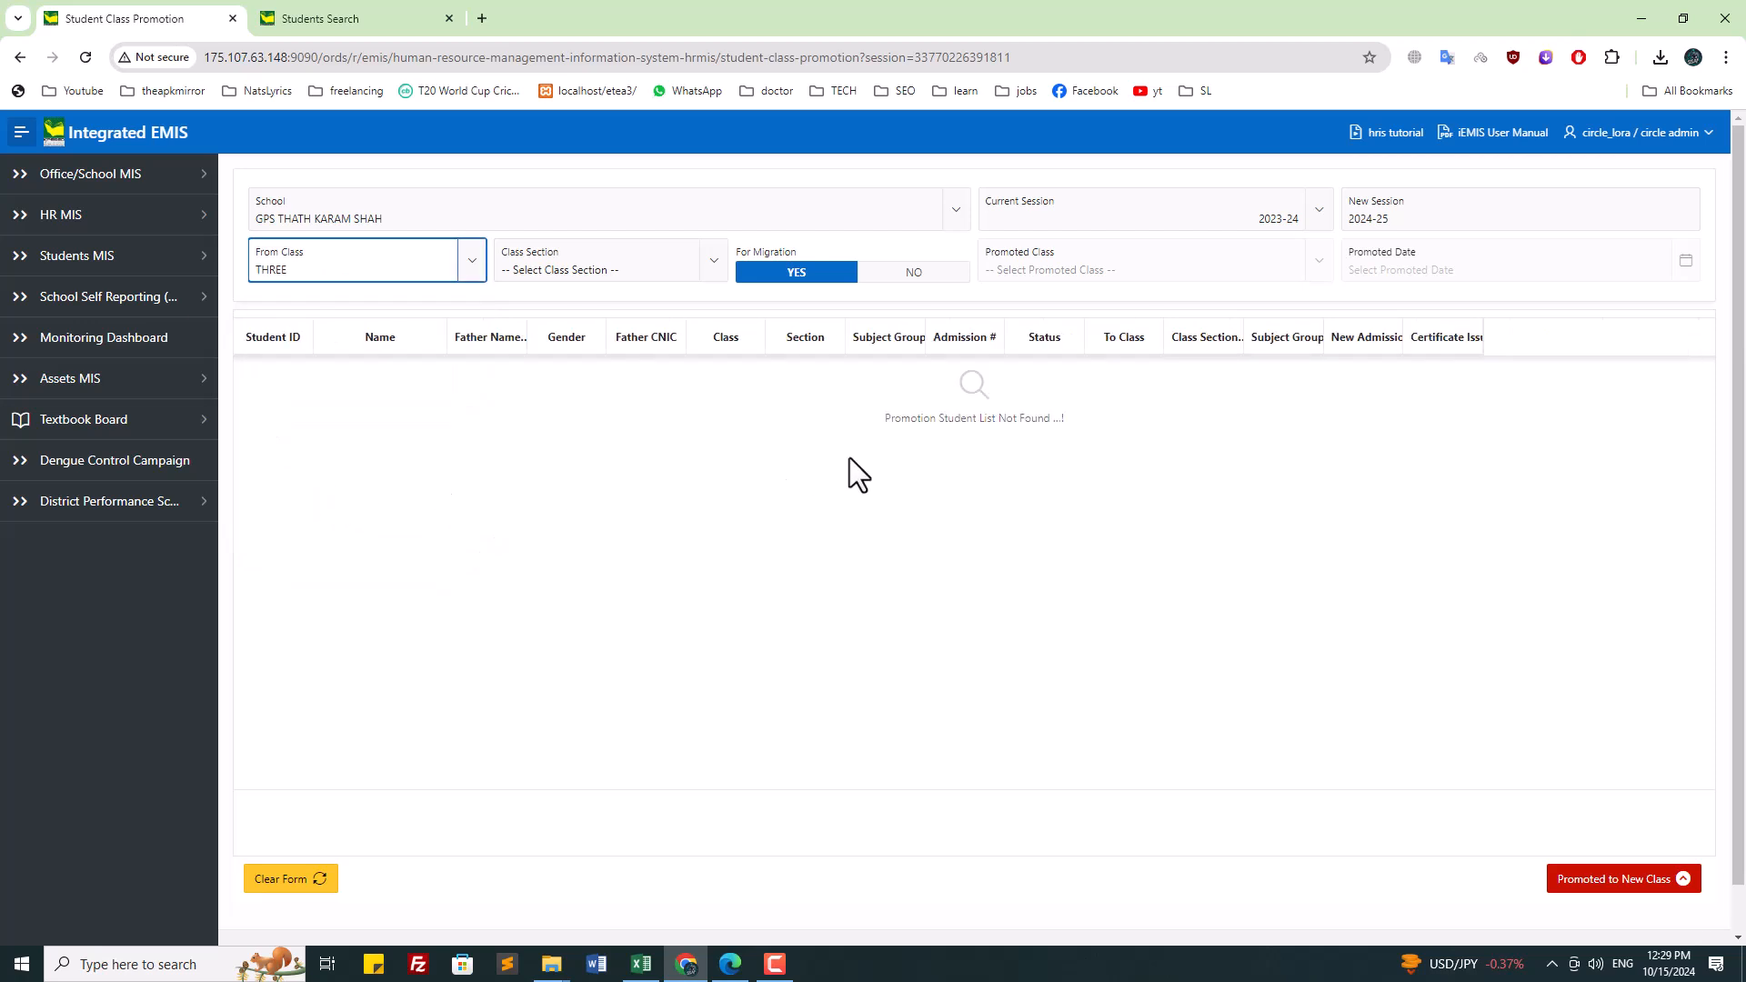
left_click(355, 271)
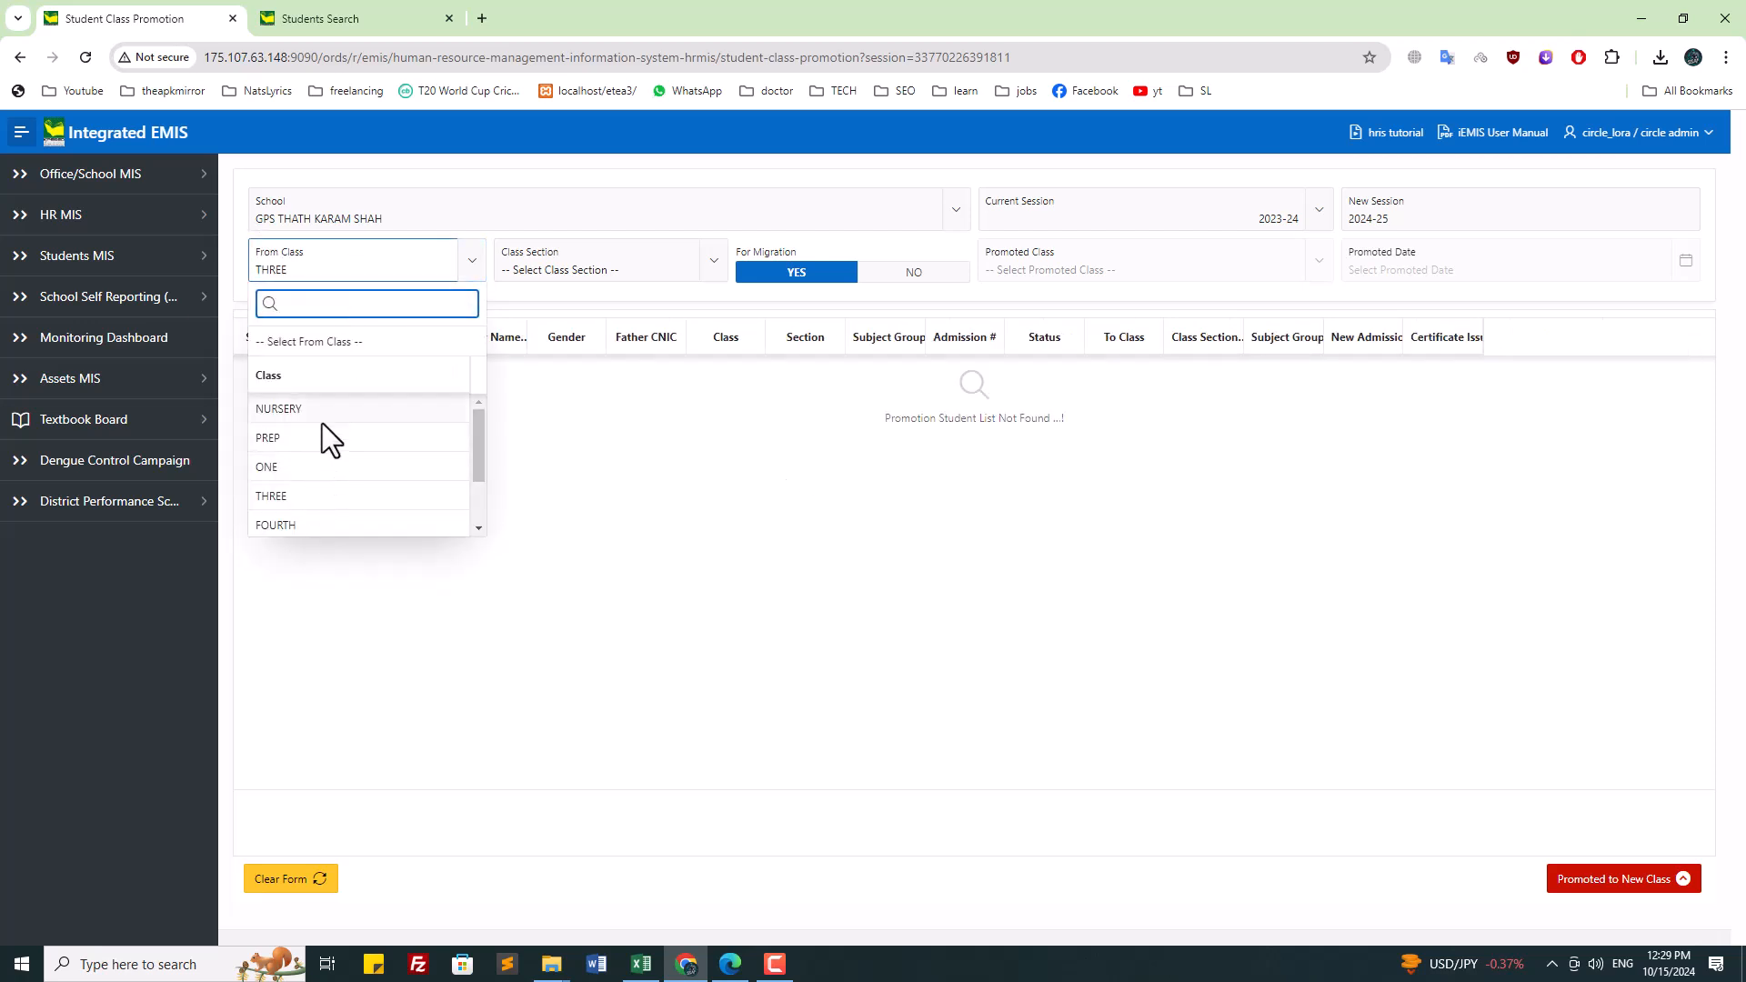
left_click(322, 414)
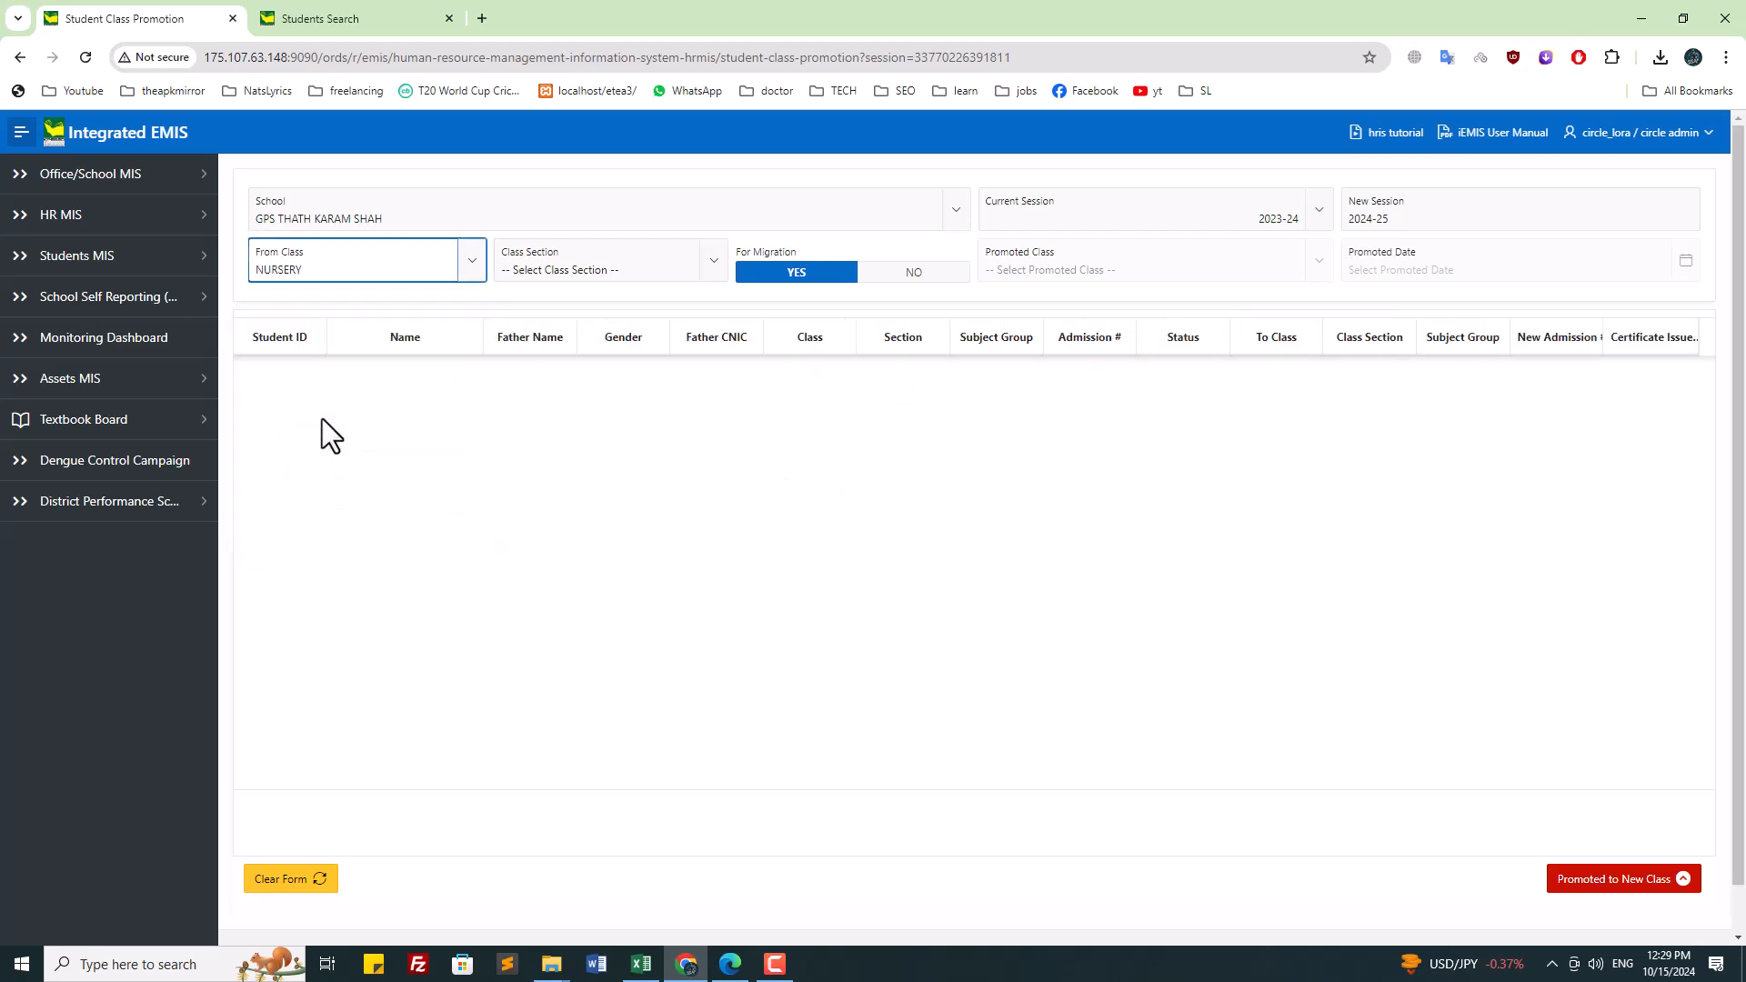
left_click(582, 268)
left_click(564, 345)
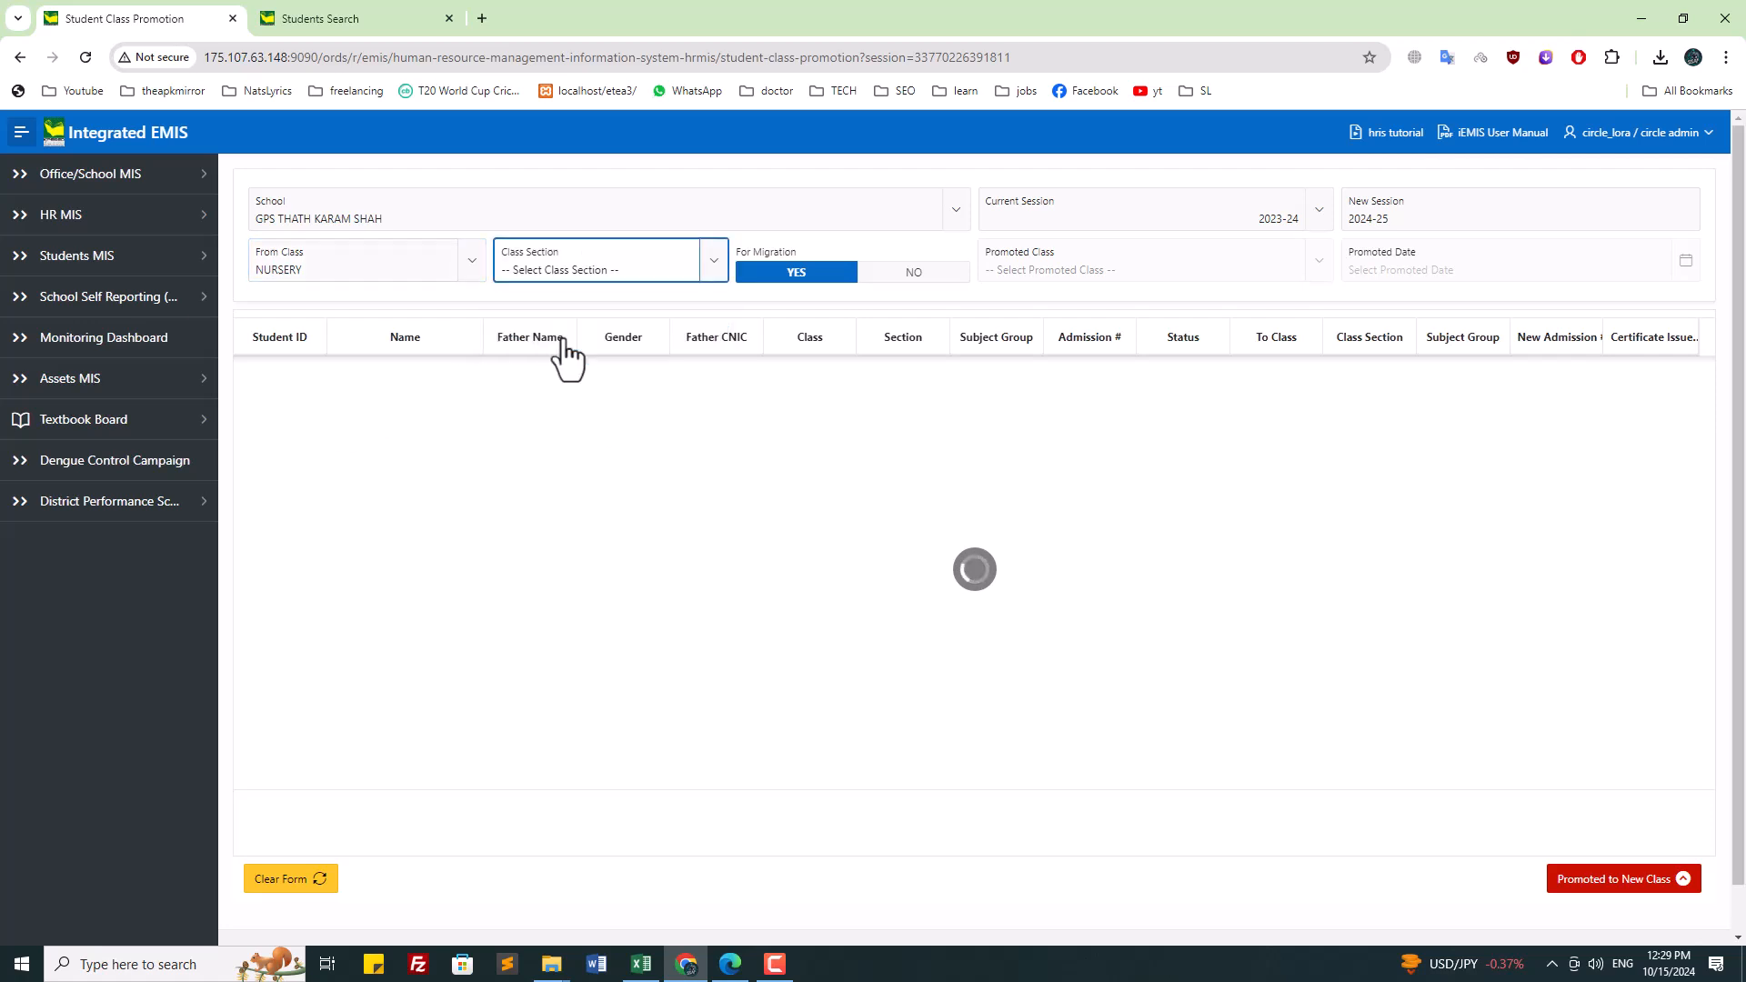
left_click(574, 261)
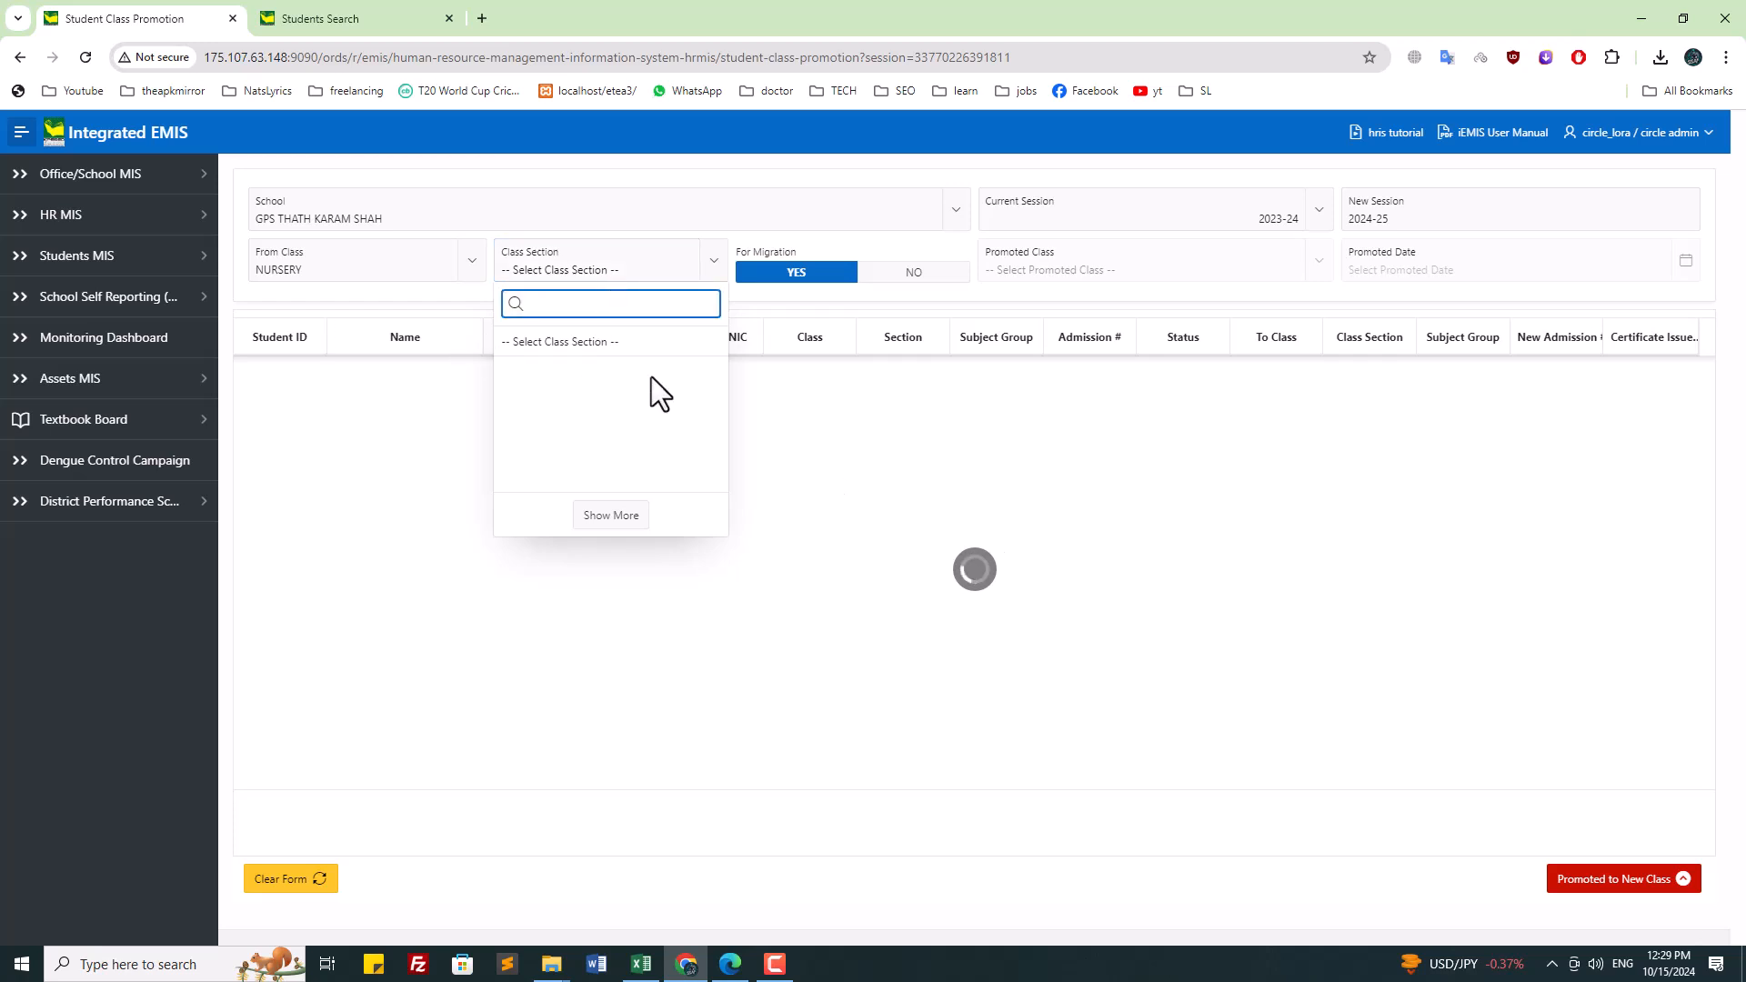
left_click(852, 429)
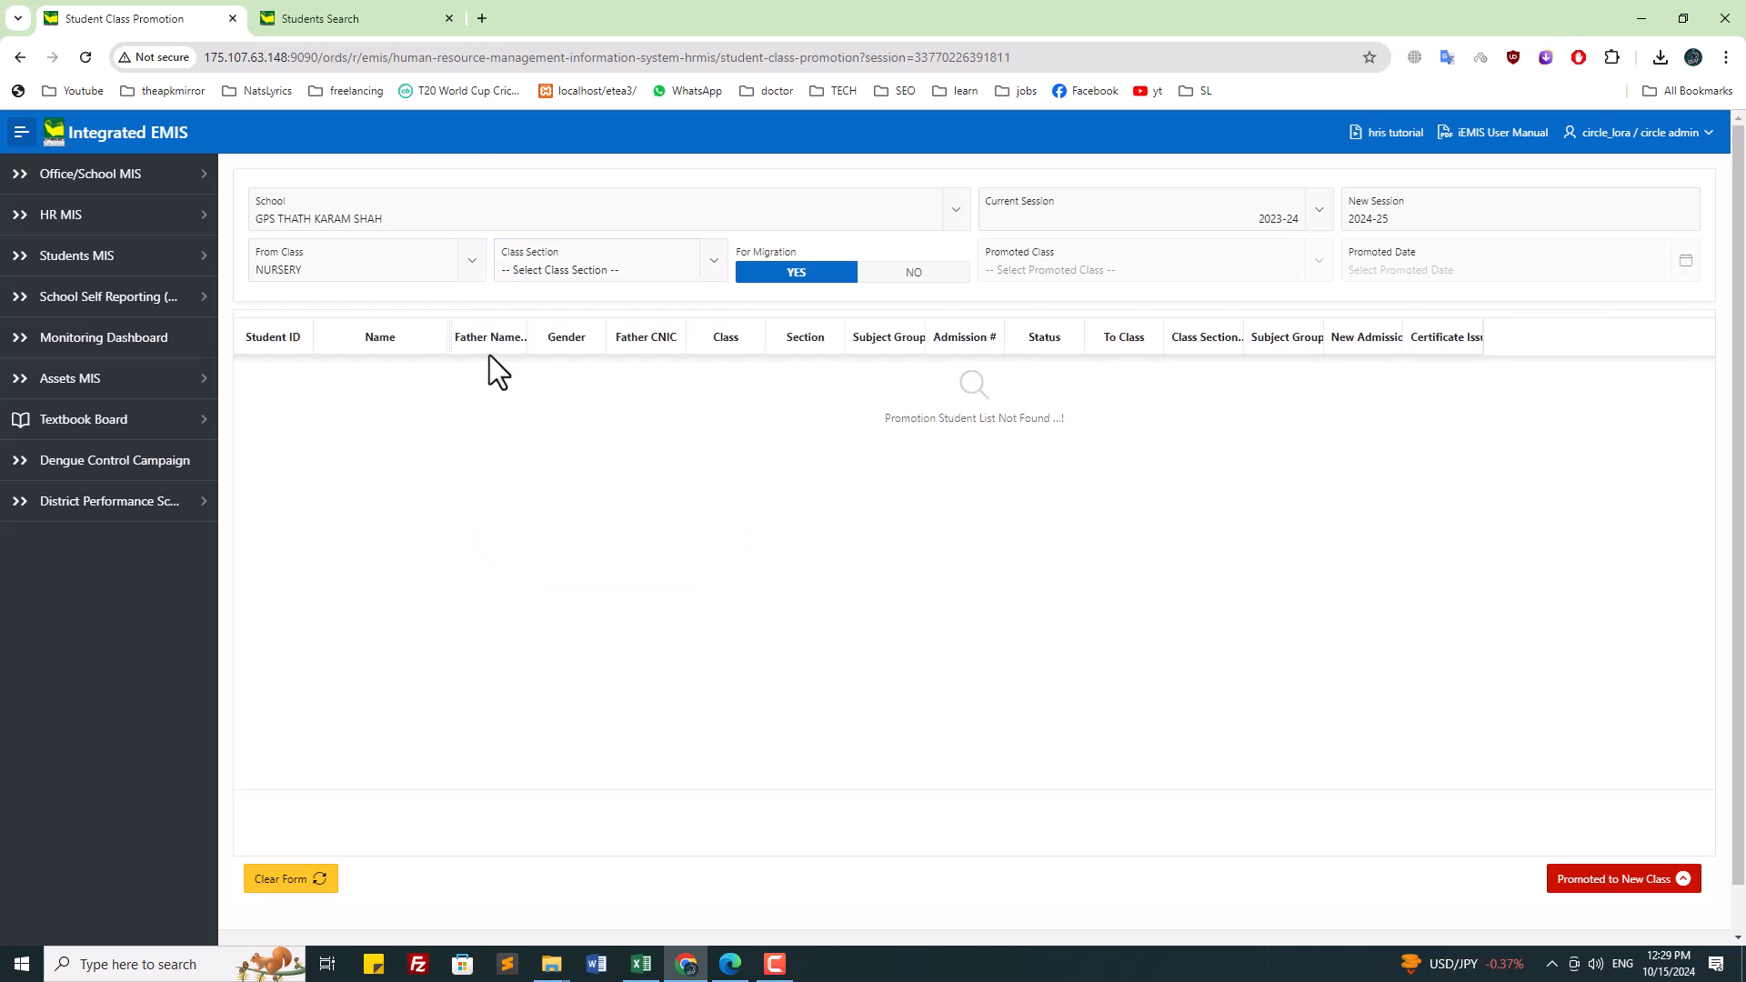
Step: Set Current Session back to 2022-23, From Class NURSERY and Class Section A
left_click(1180, 220)
left_click(1128, 359)
left_click(607, 273)
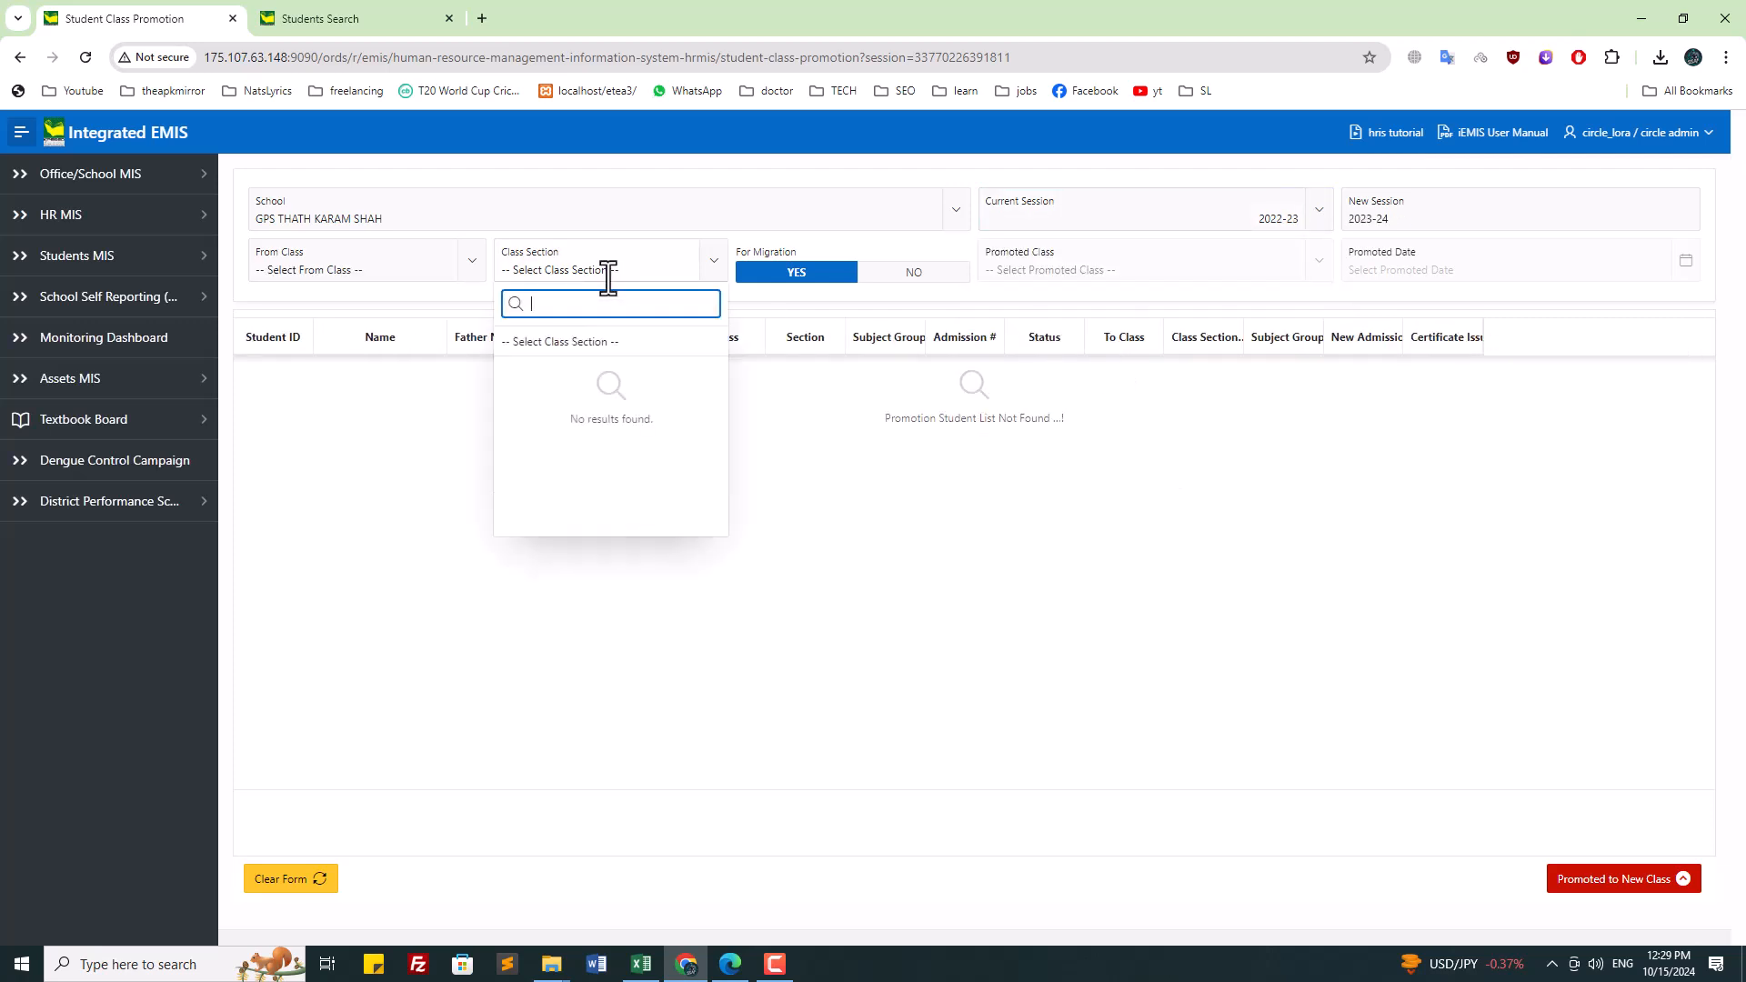
left_click(394, 269)
left_click(364, 411)
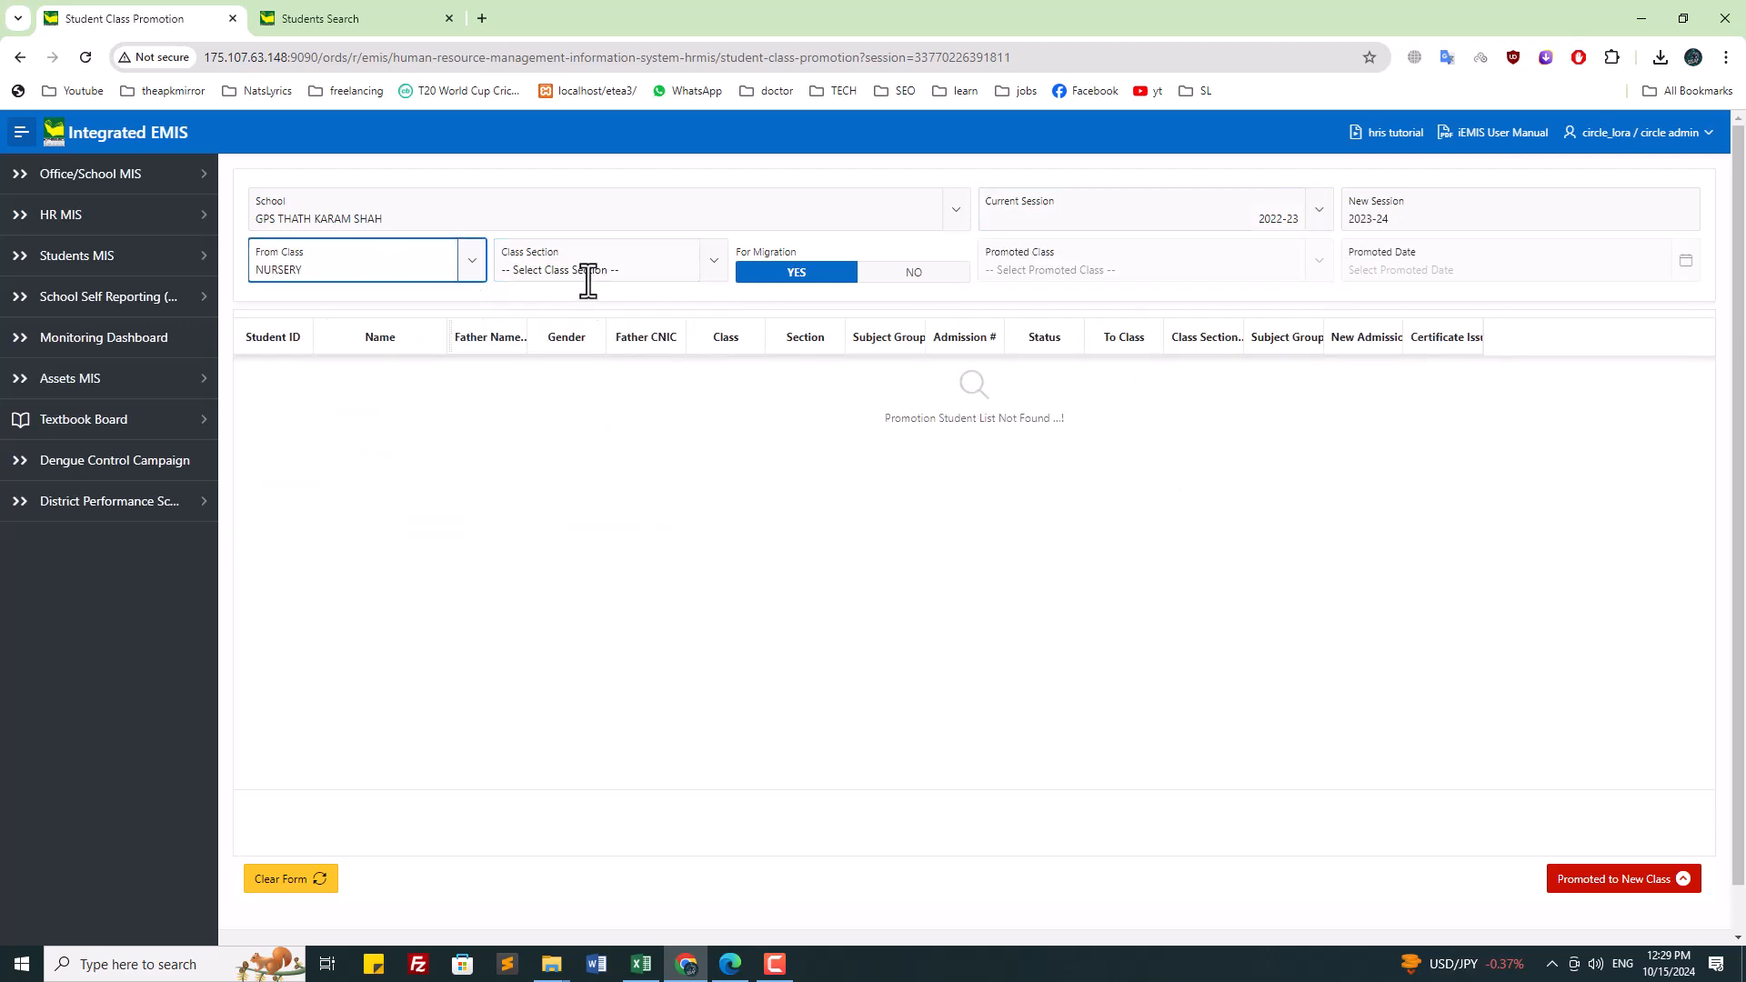
left_click(588, 277)
left_click(555, 373)
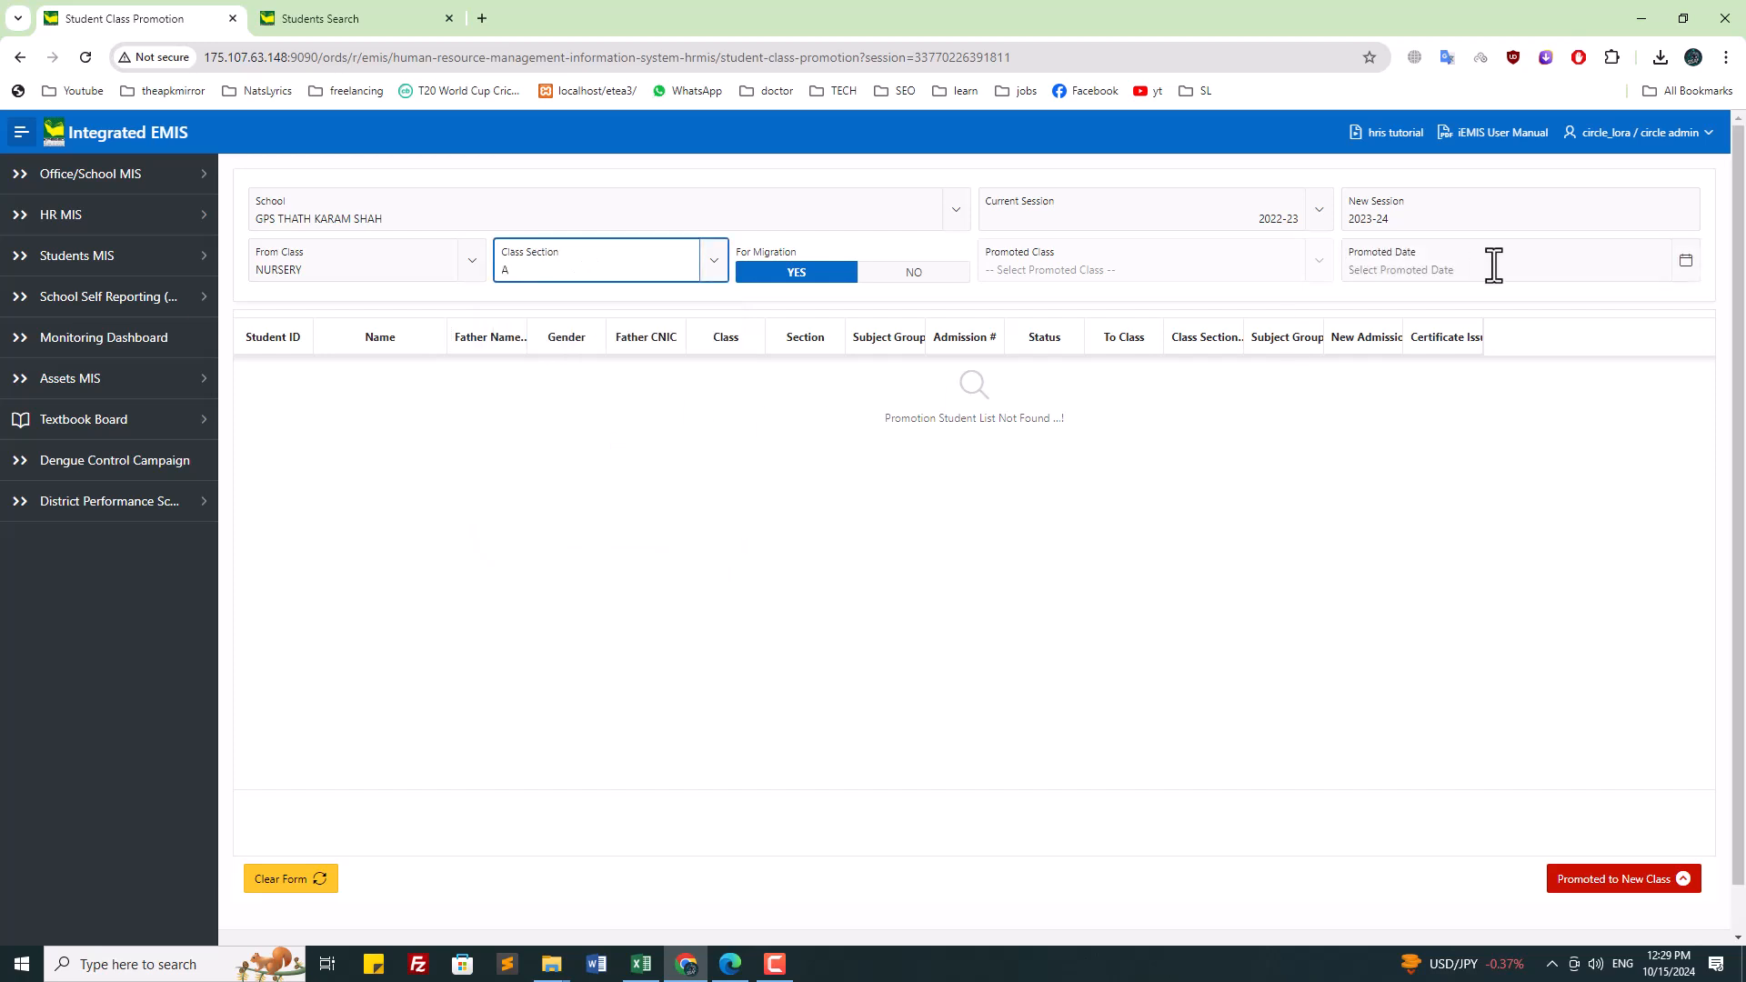
left_click(1142, 255)
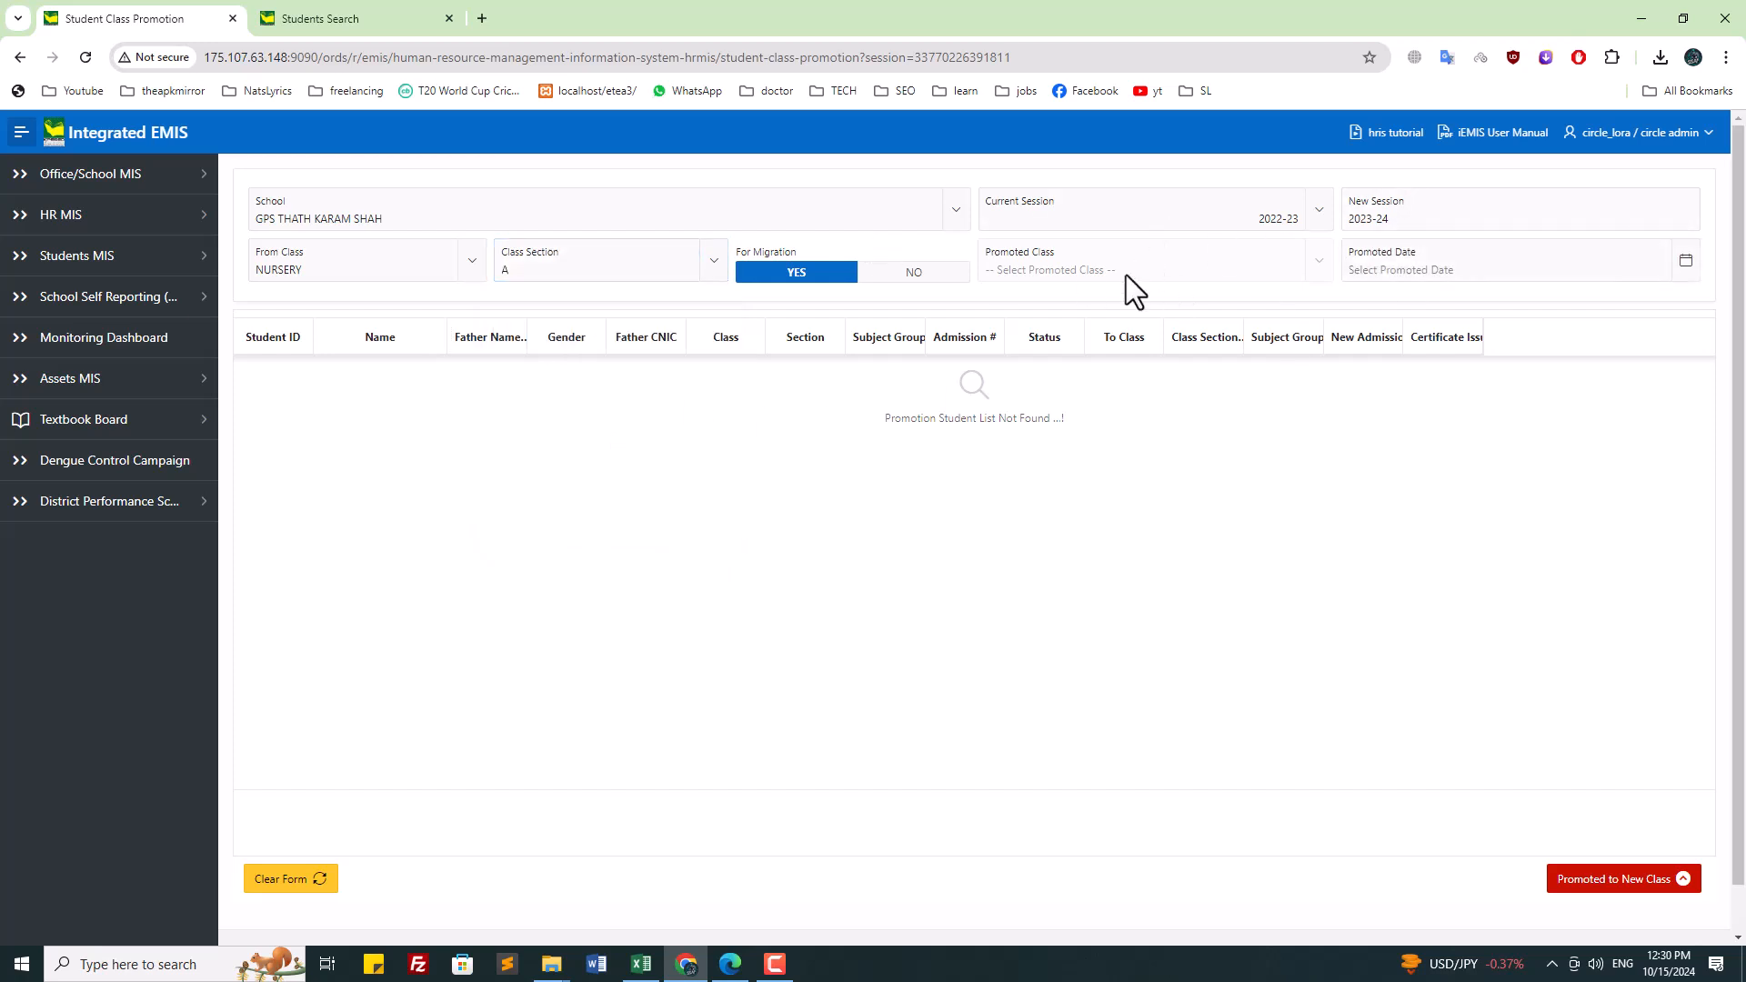
Step: Set For Migration to NO, Promoted Class to PREP and Promoted Date to 31 March 2023
left_click(915, 273)
left_click(1175, 273)
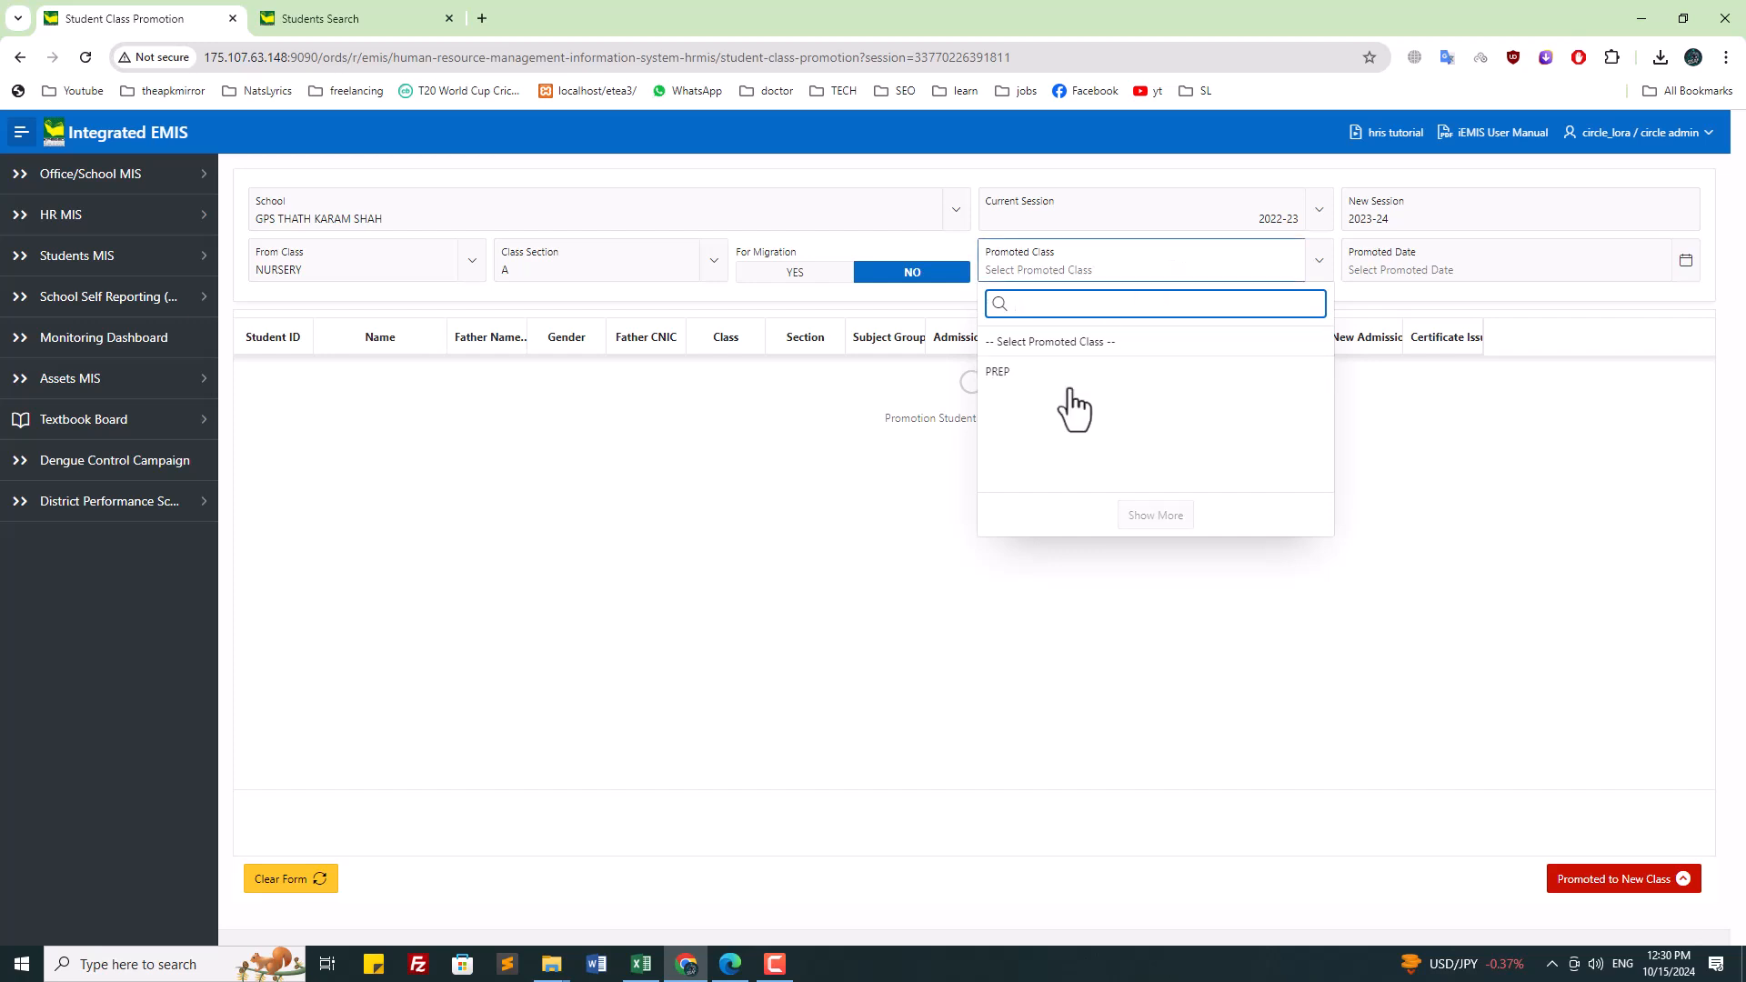
left_click(1046, 372)
left_click(1449, 265)
left_click(1469, 306)
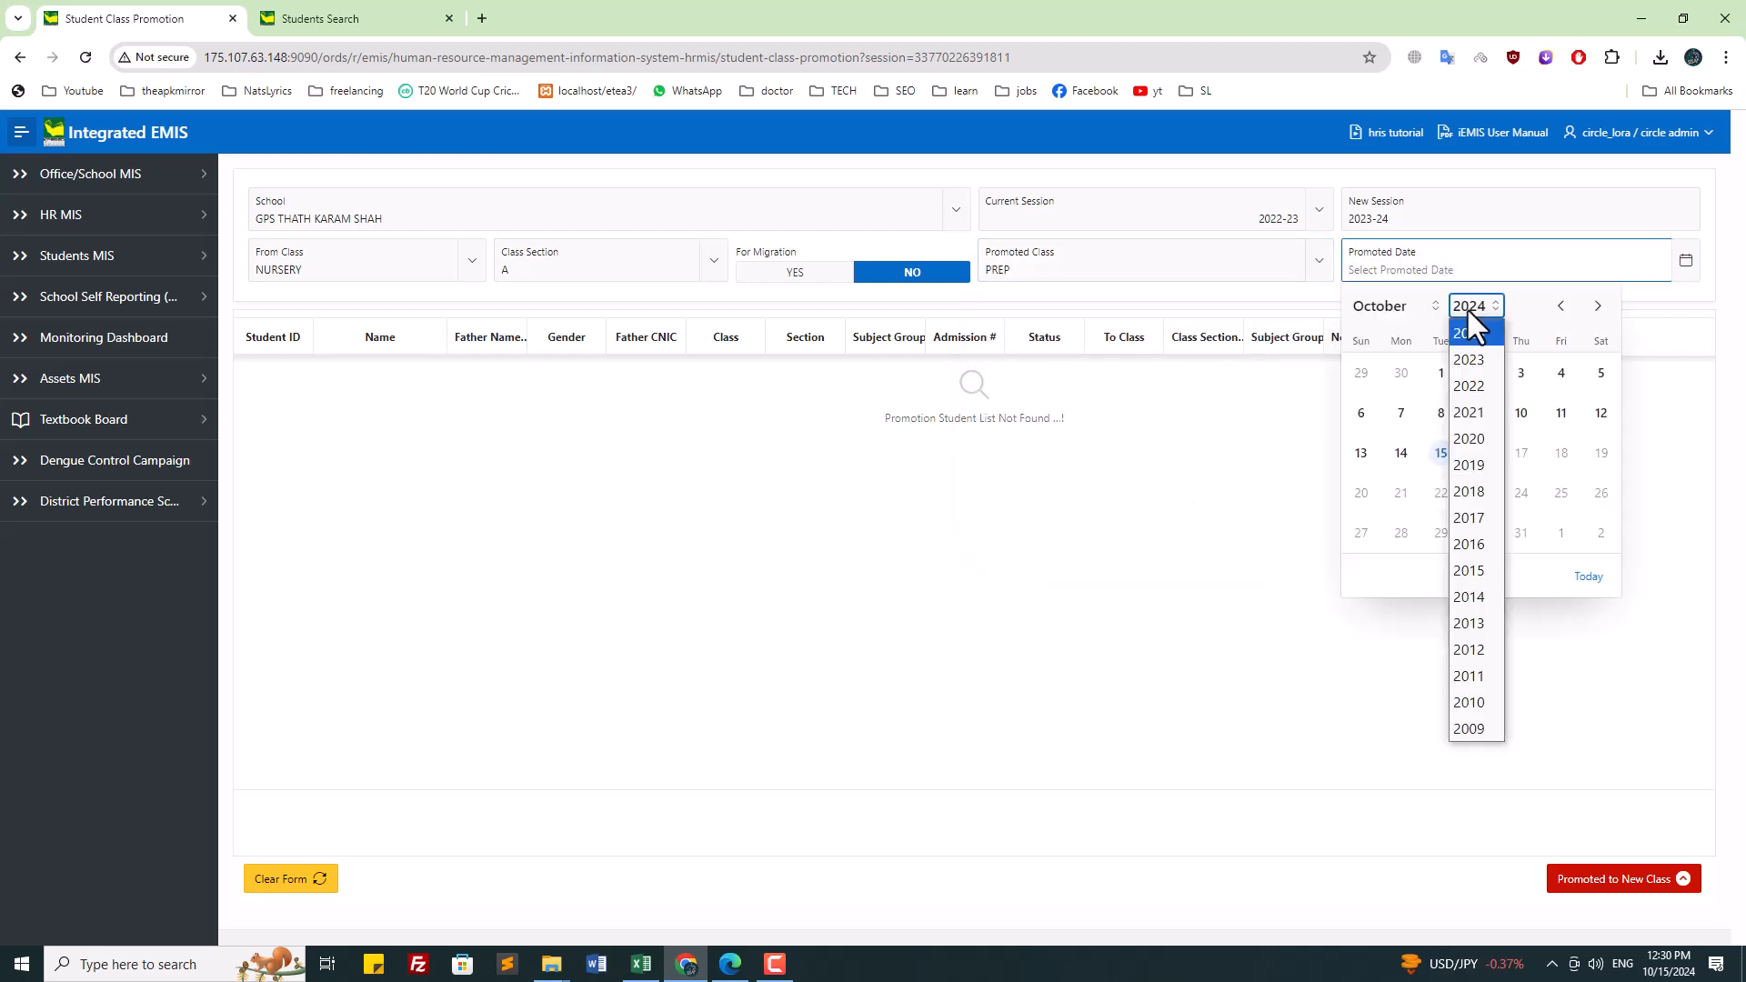
left_click(1469, 360)
left_click(1379, 304)
left_click(1377, 388)
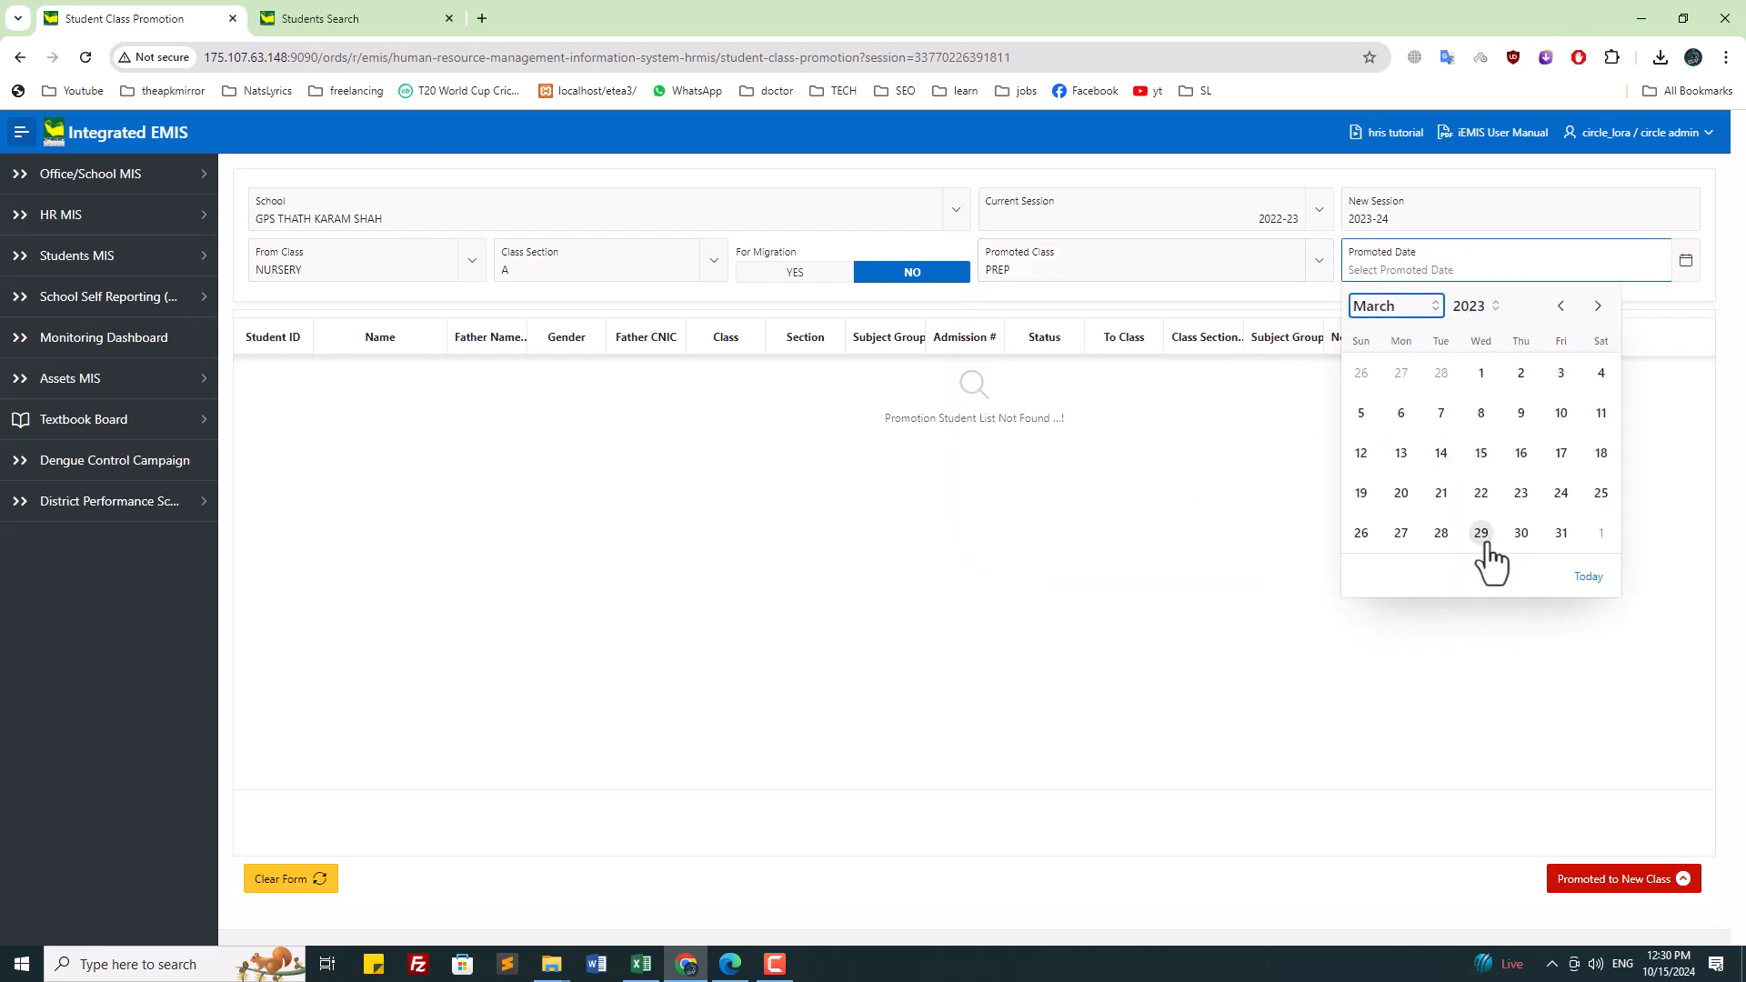
left_click(1562, 534)
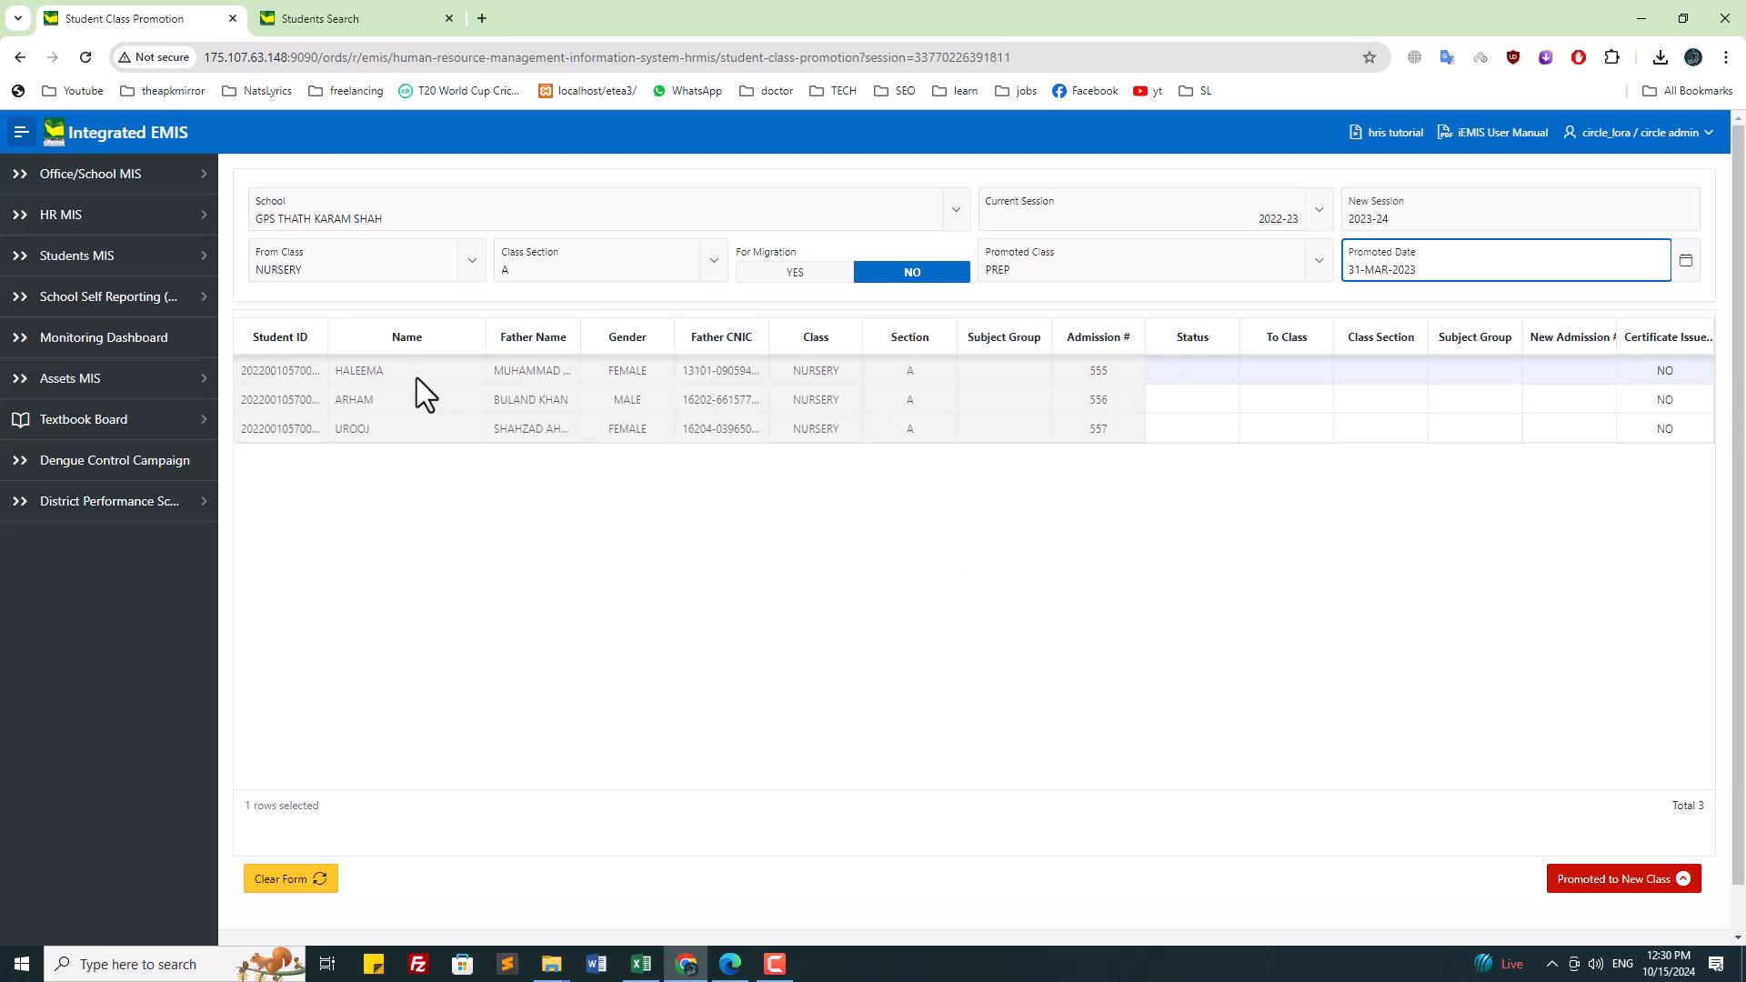
Step: Review the loaded NURSERY student rows and move to the Students Search page
left_click(340, 369)
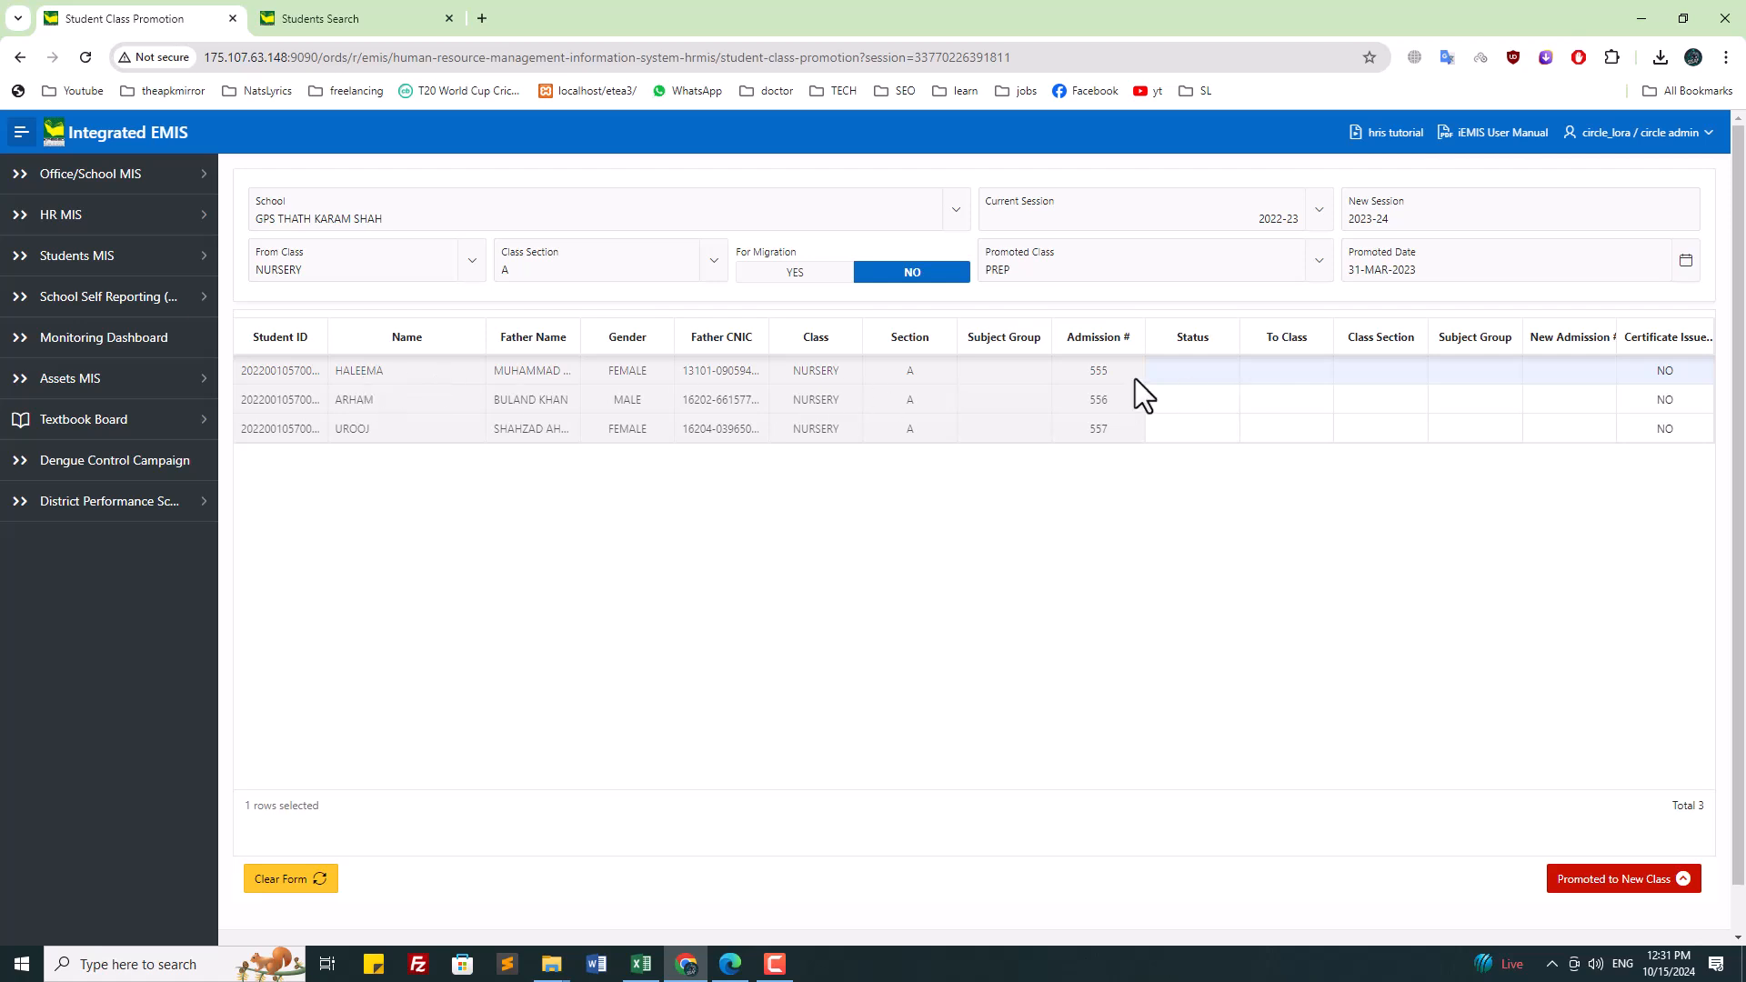
left_click(1274, 220)
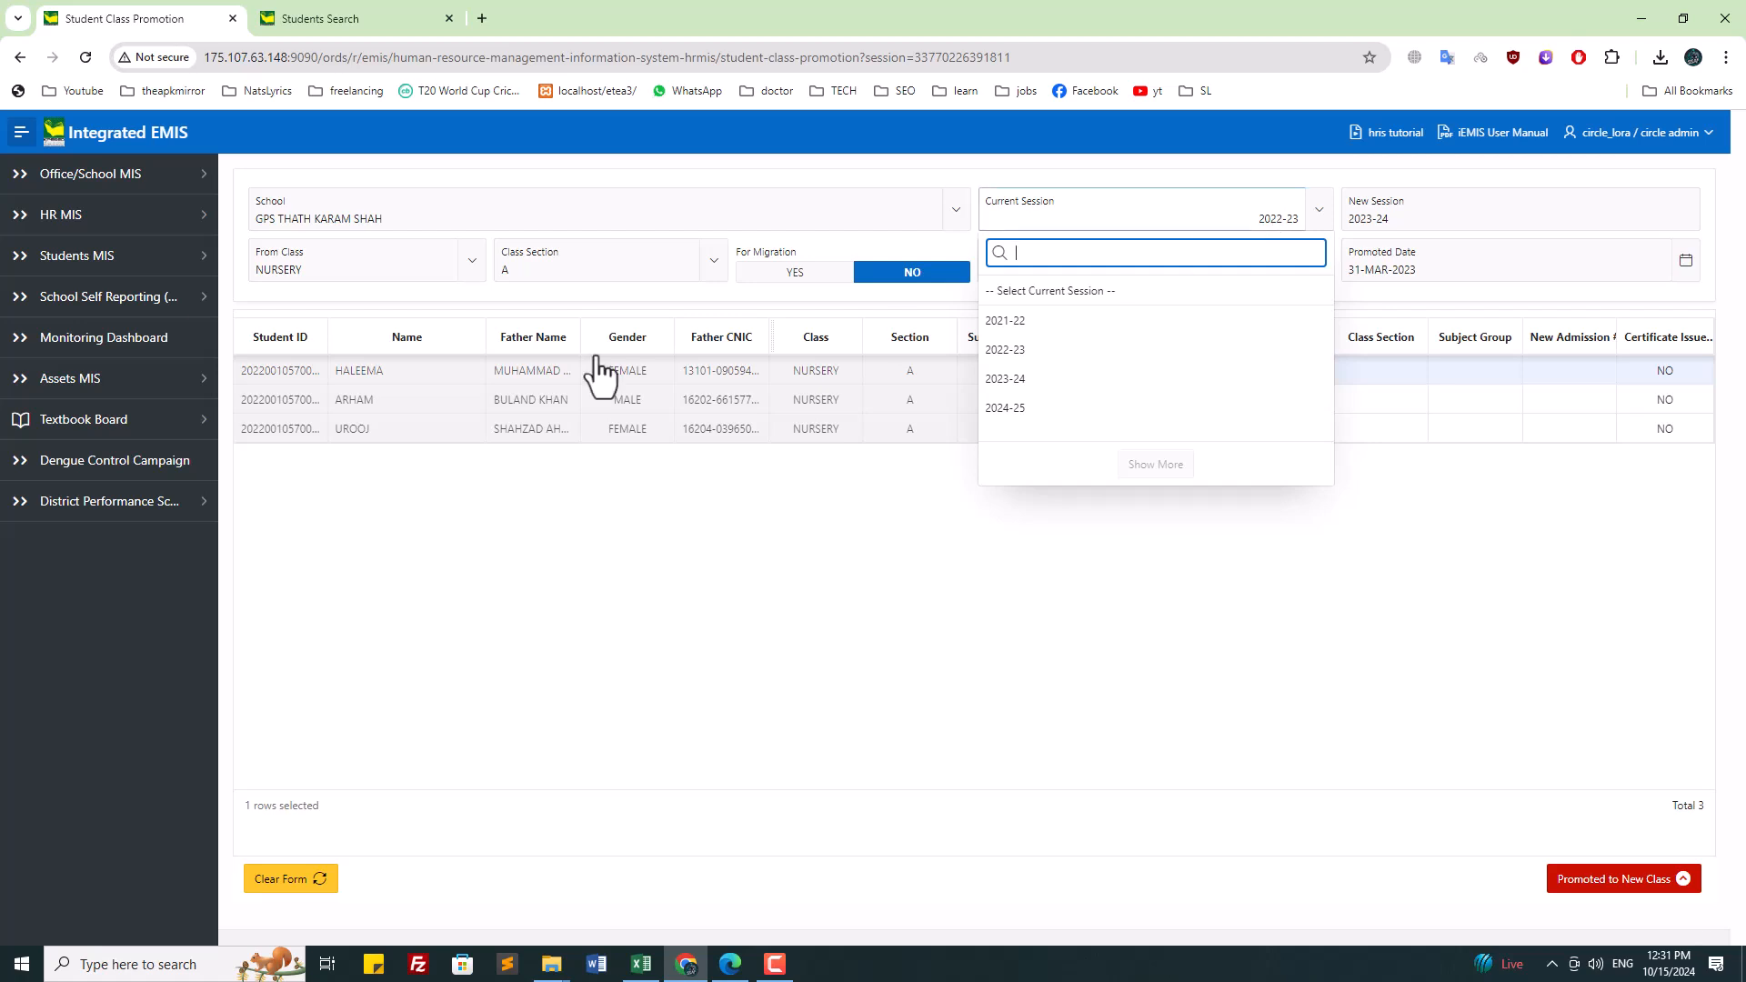
left_click(695, 598)
left_click(424, 380)
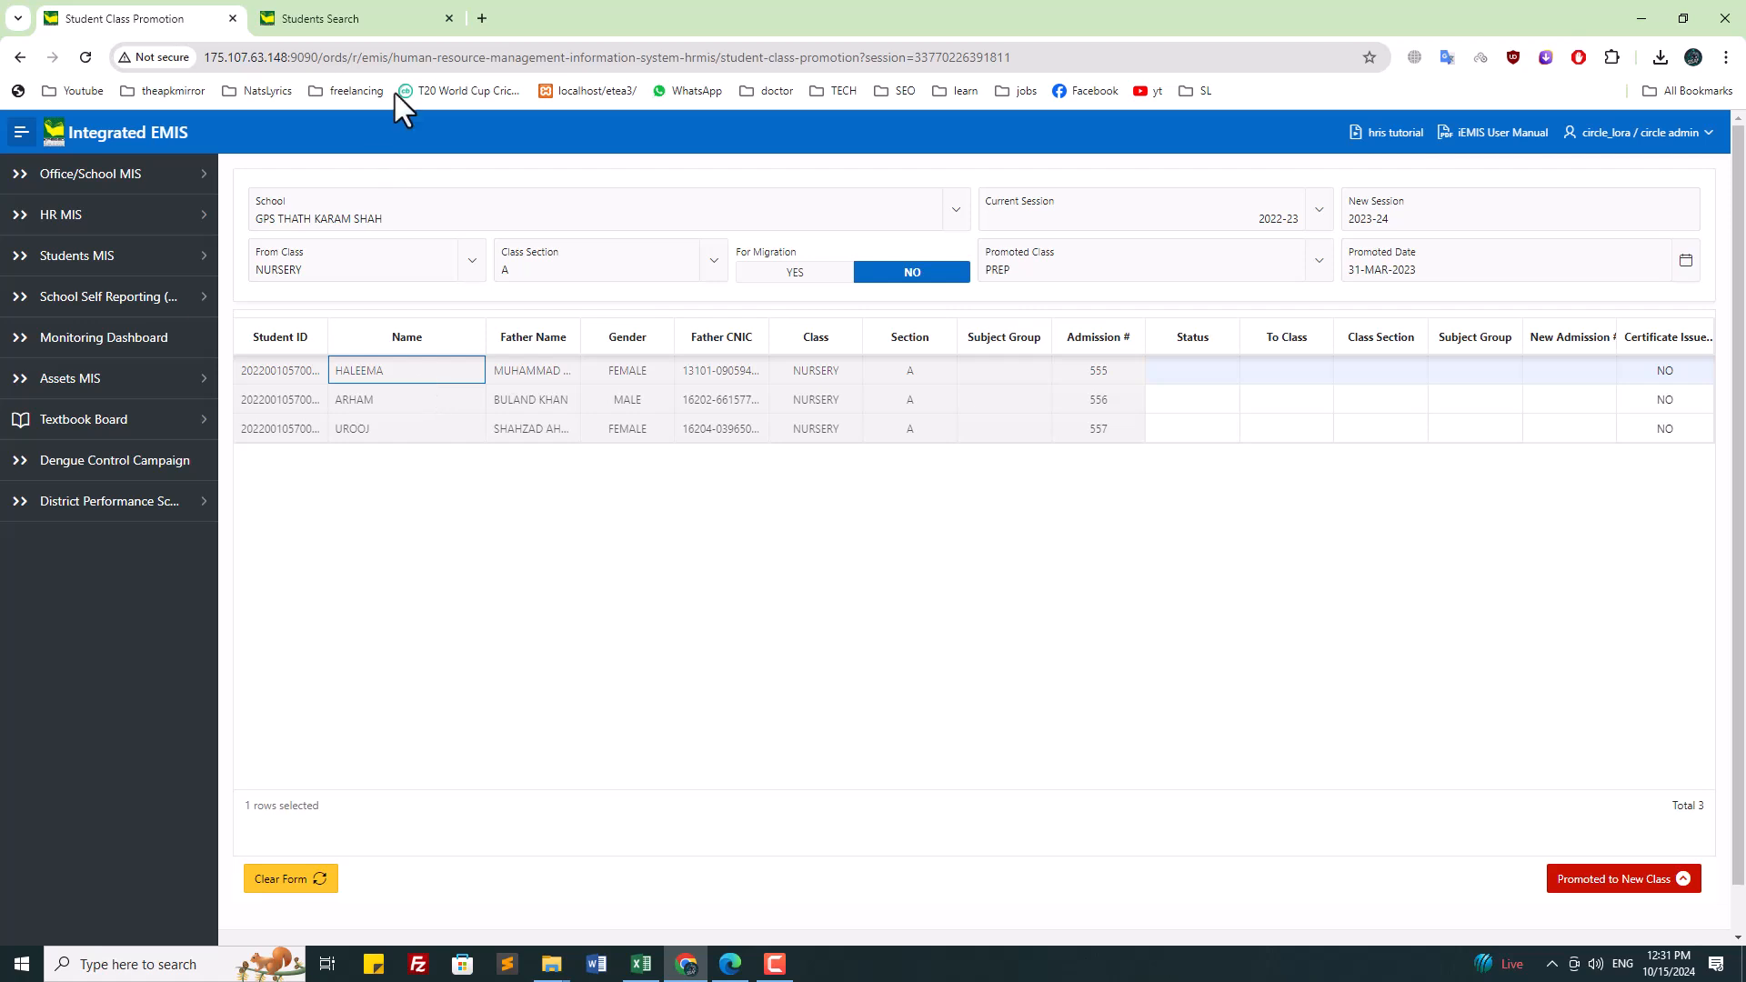
left_click(296, 20)
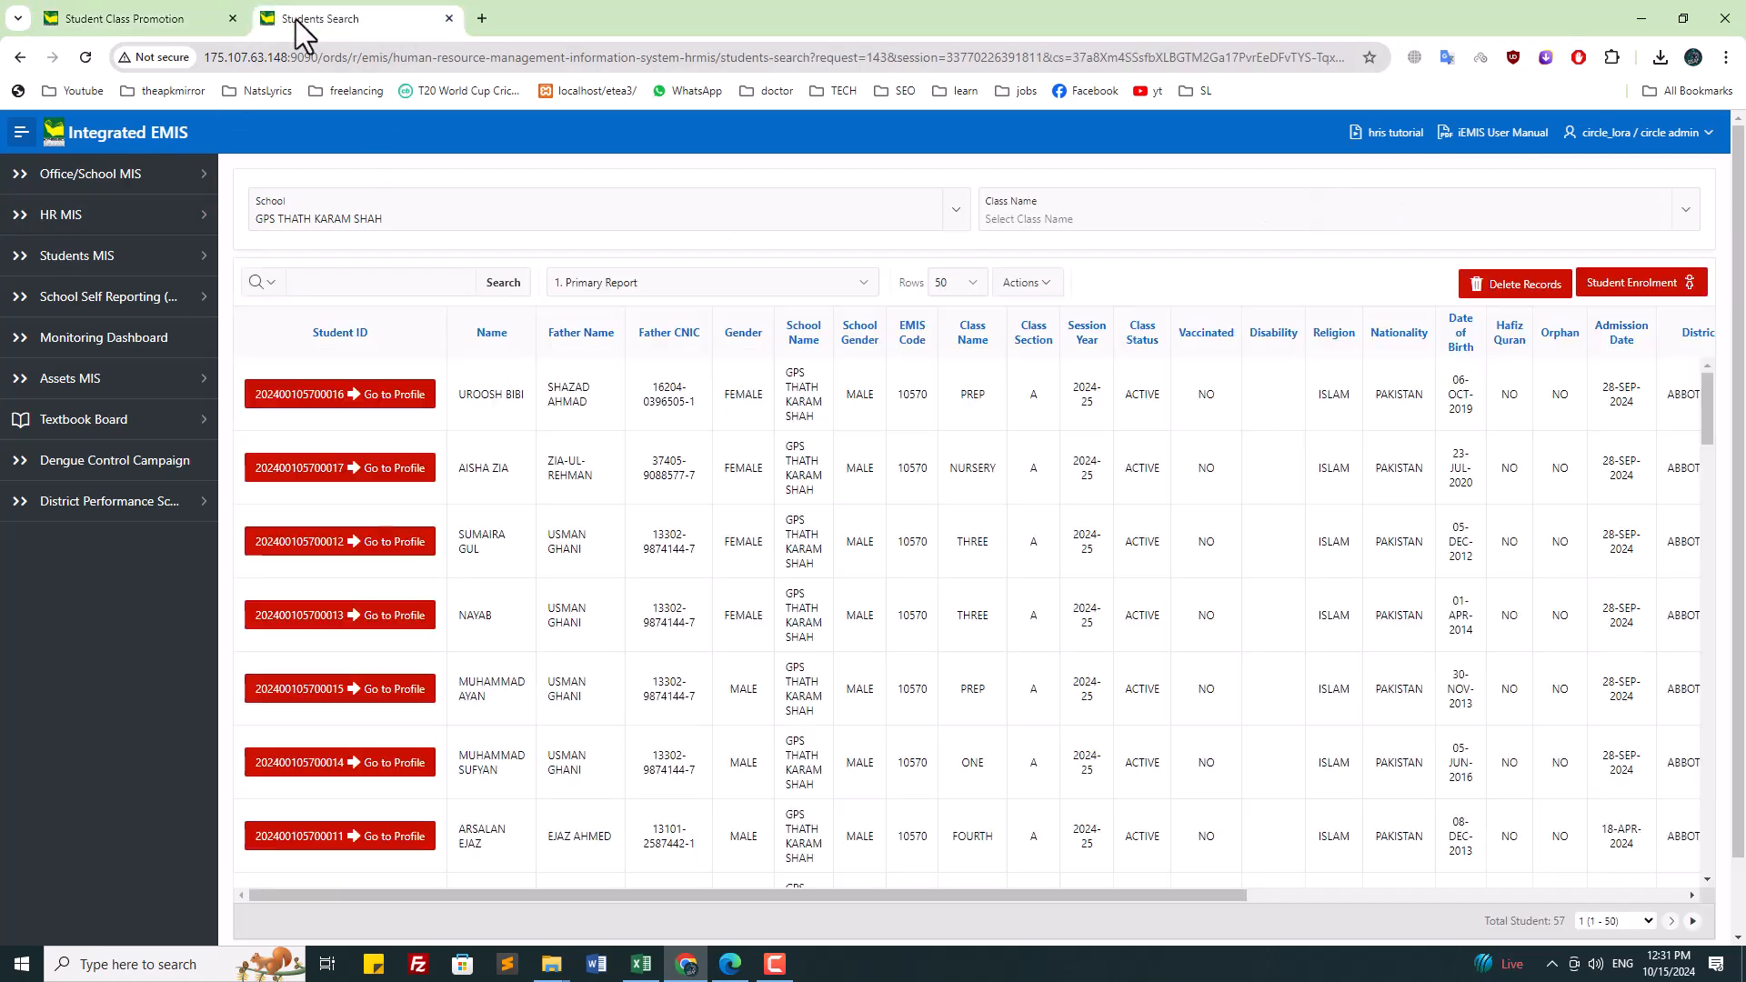
Step: Reload the student profiles list and return to the Students Search page
left_click(104, 256)
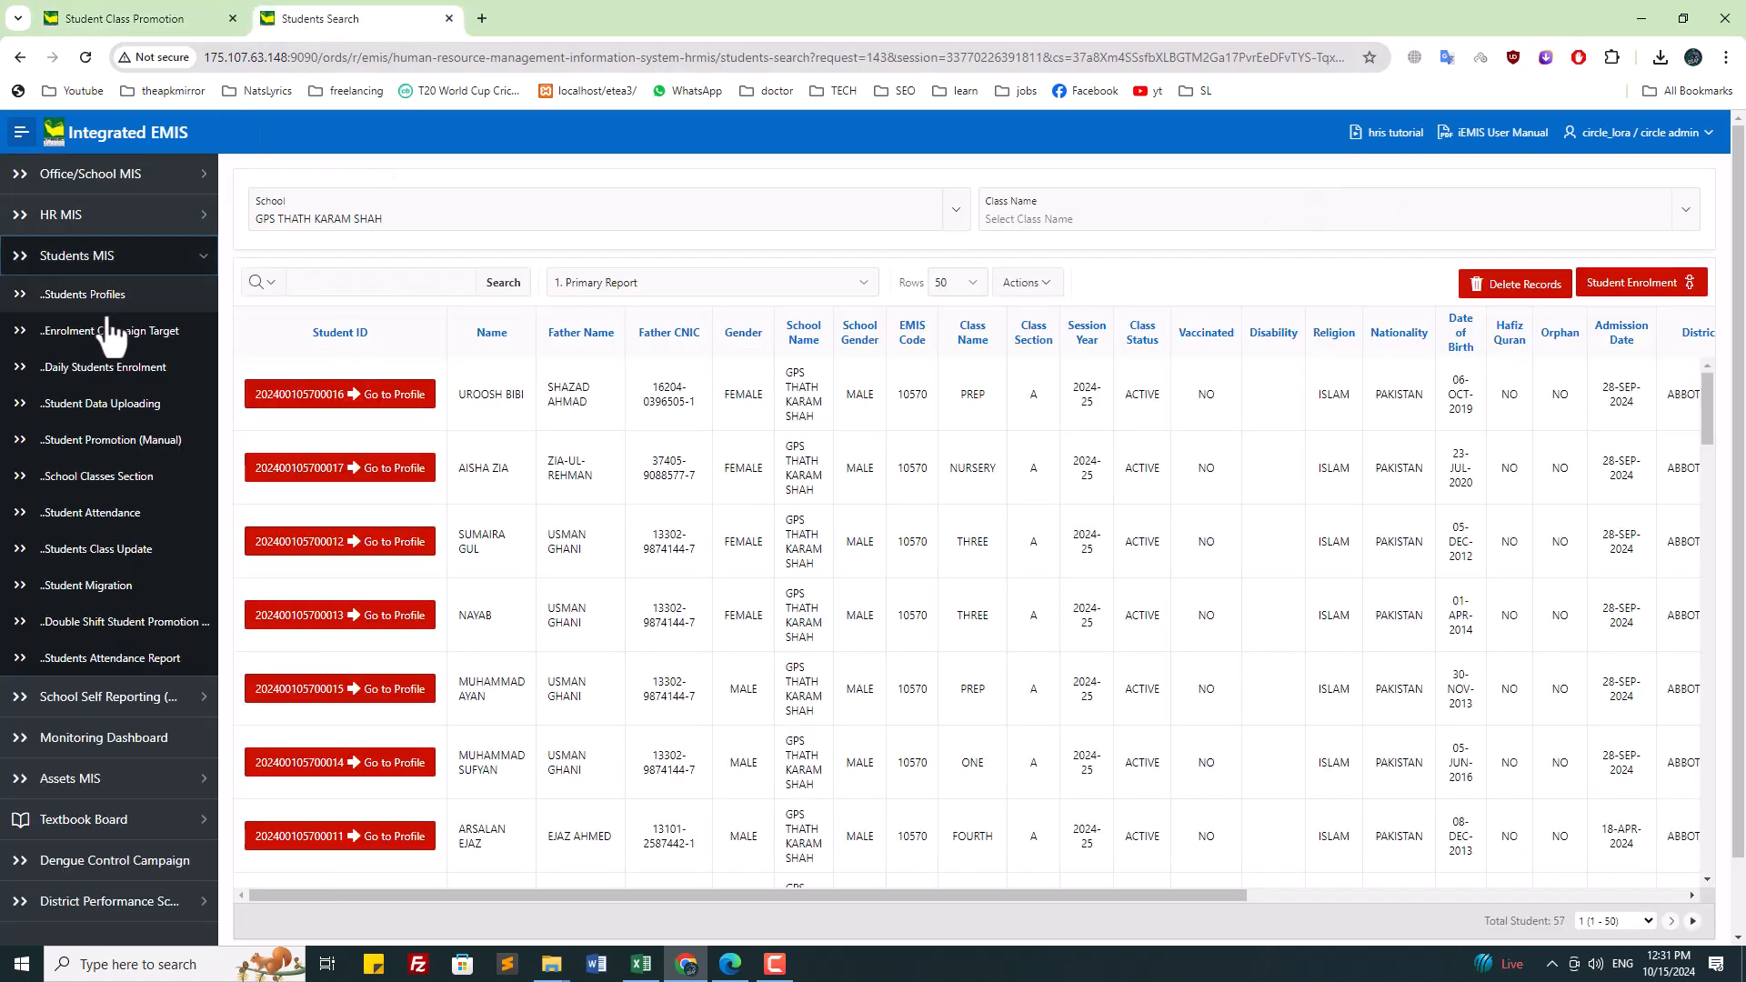
left_click(106, 299)
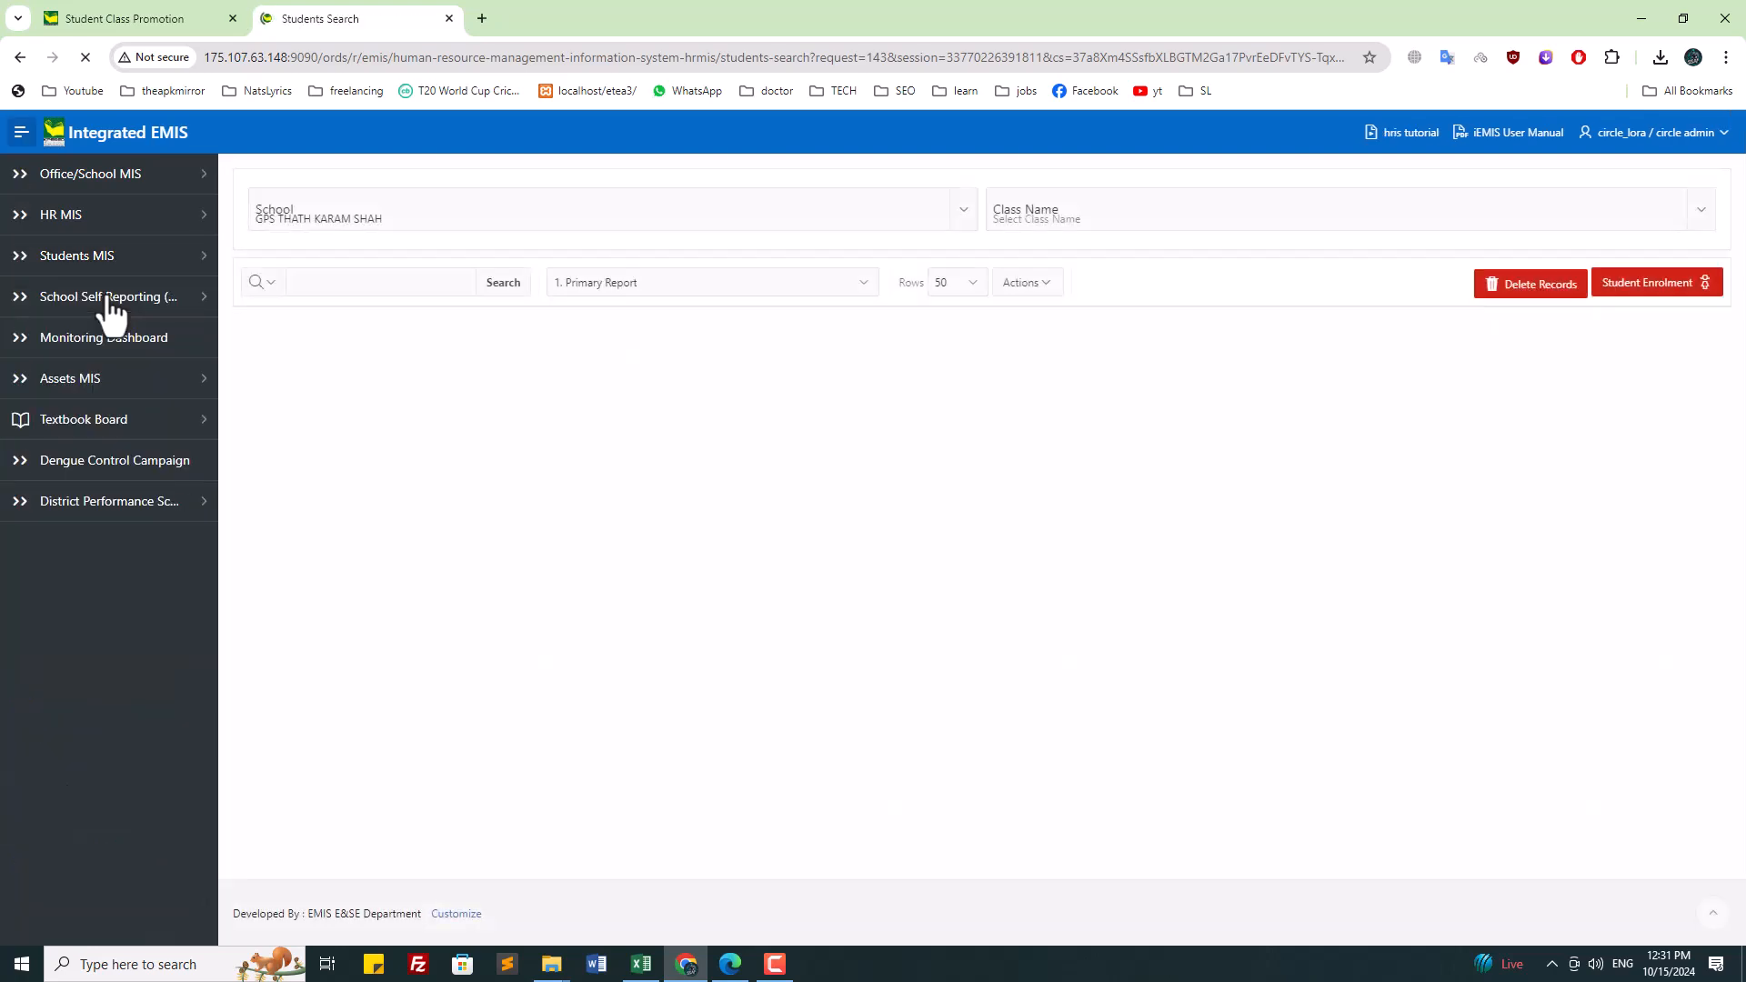
left_click(73, 18)
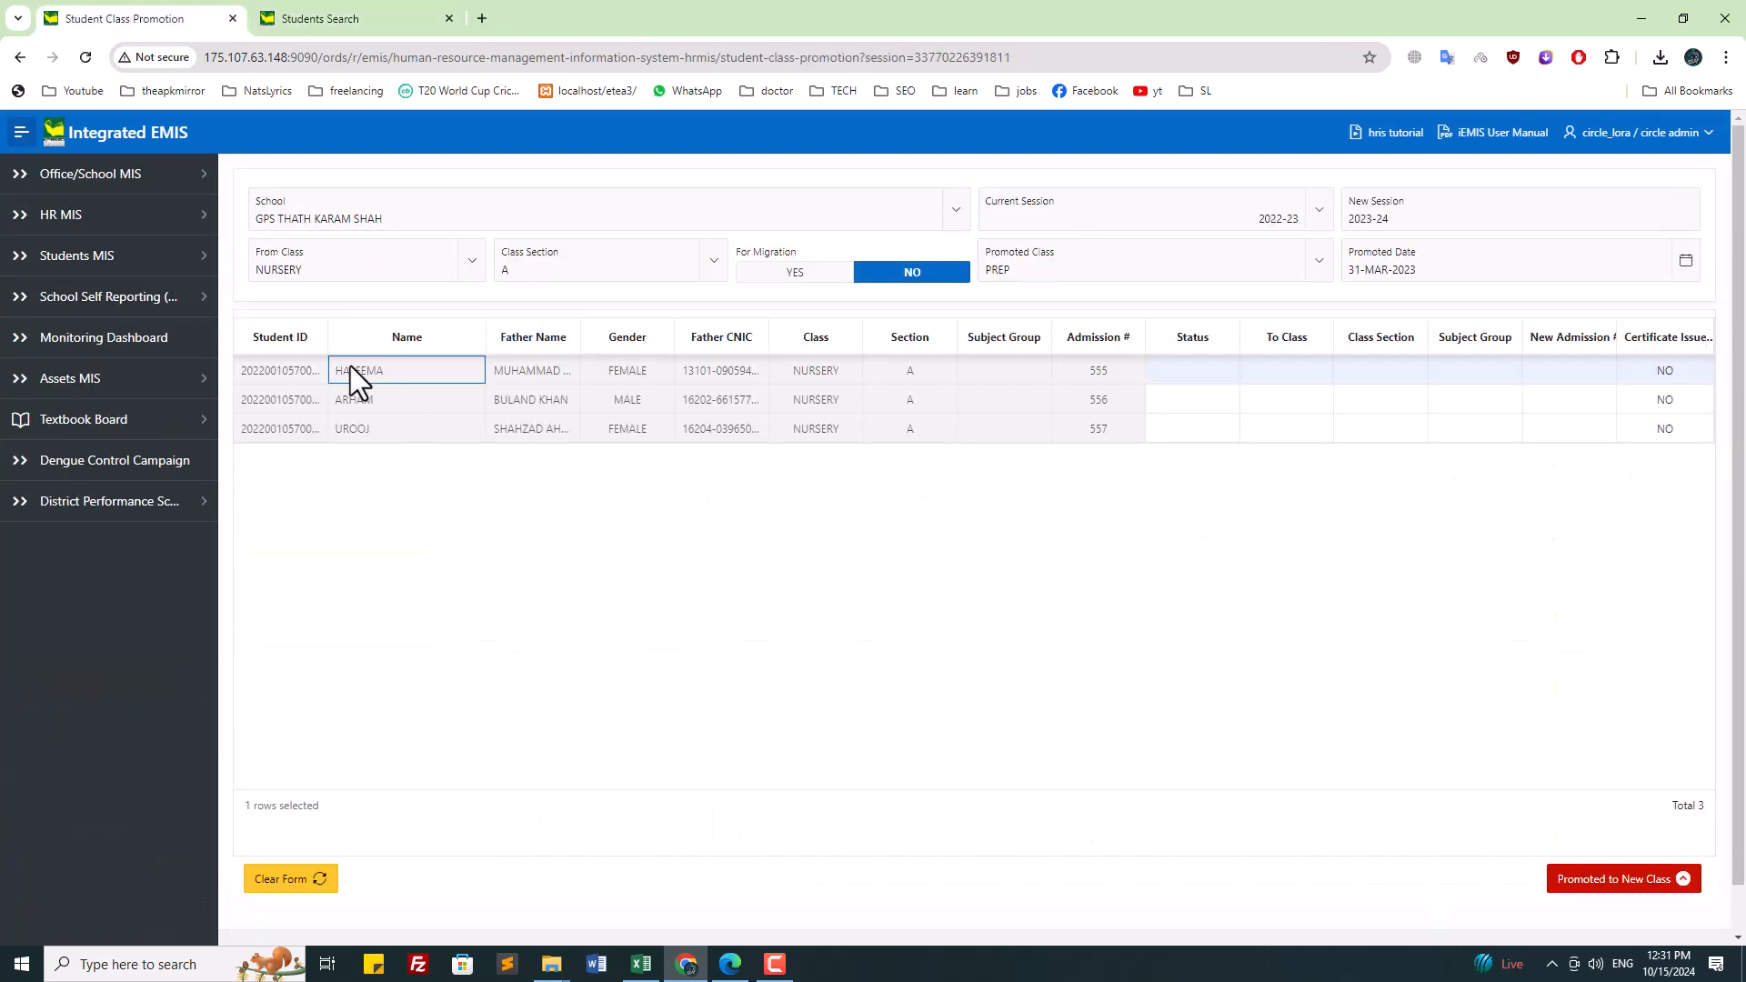
left_click(401, 18)
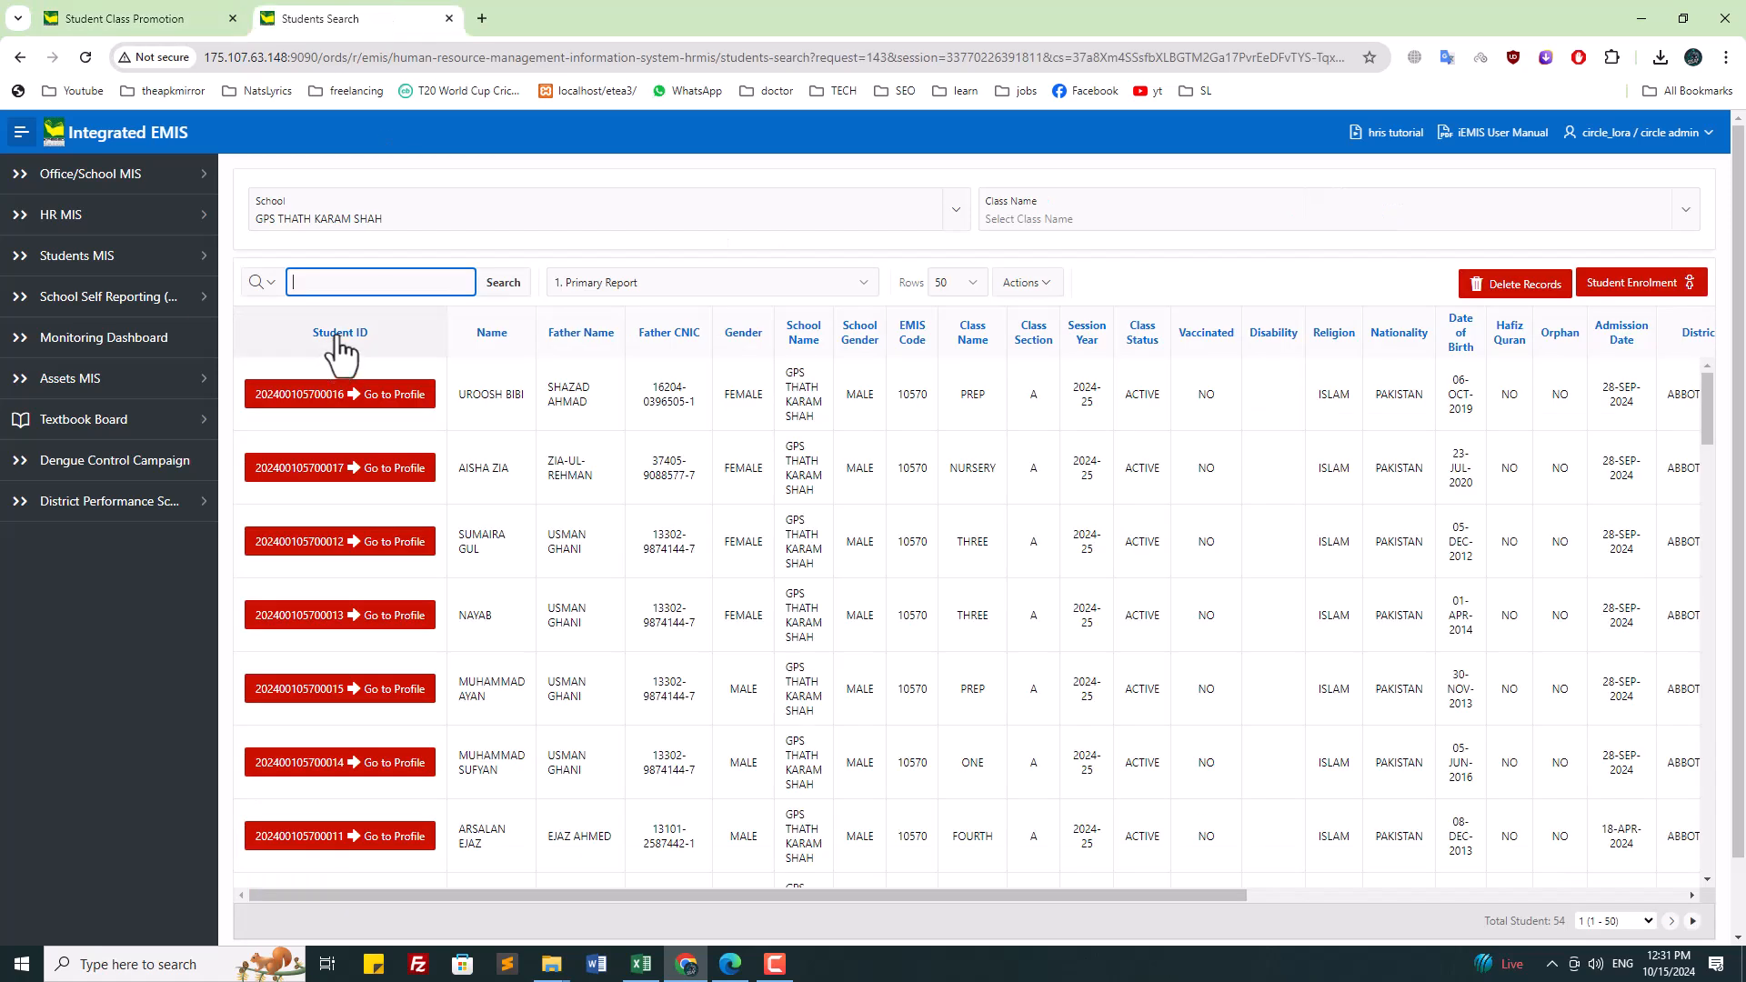
Step: Search admission number 555 and tick the checkbox at the end of its row
type("555")
left_click(501, 290)
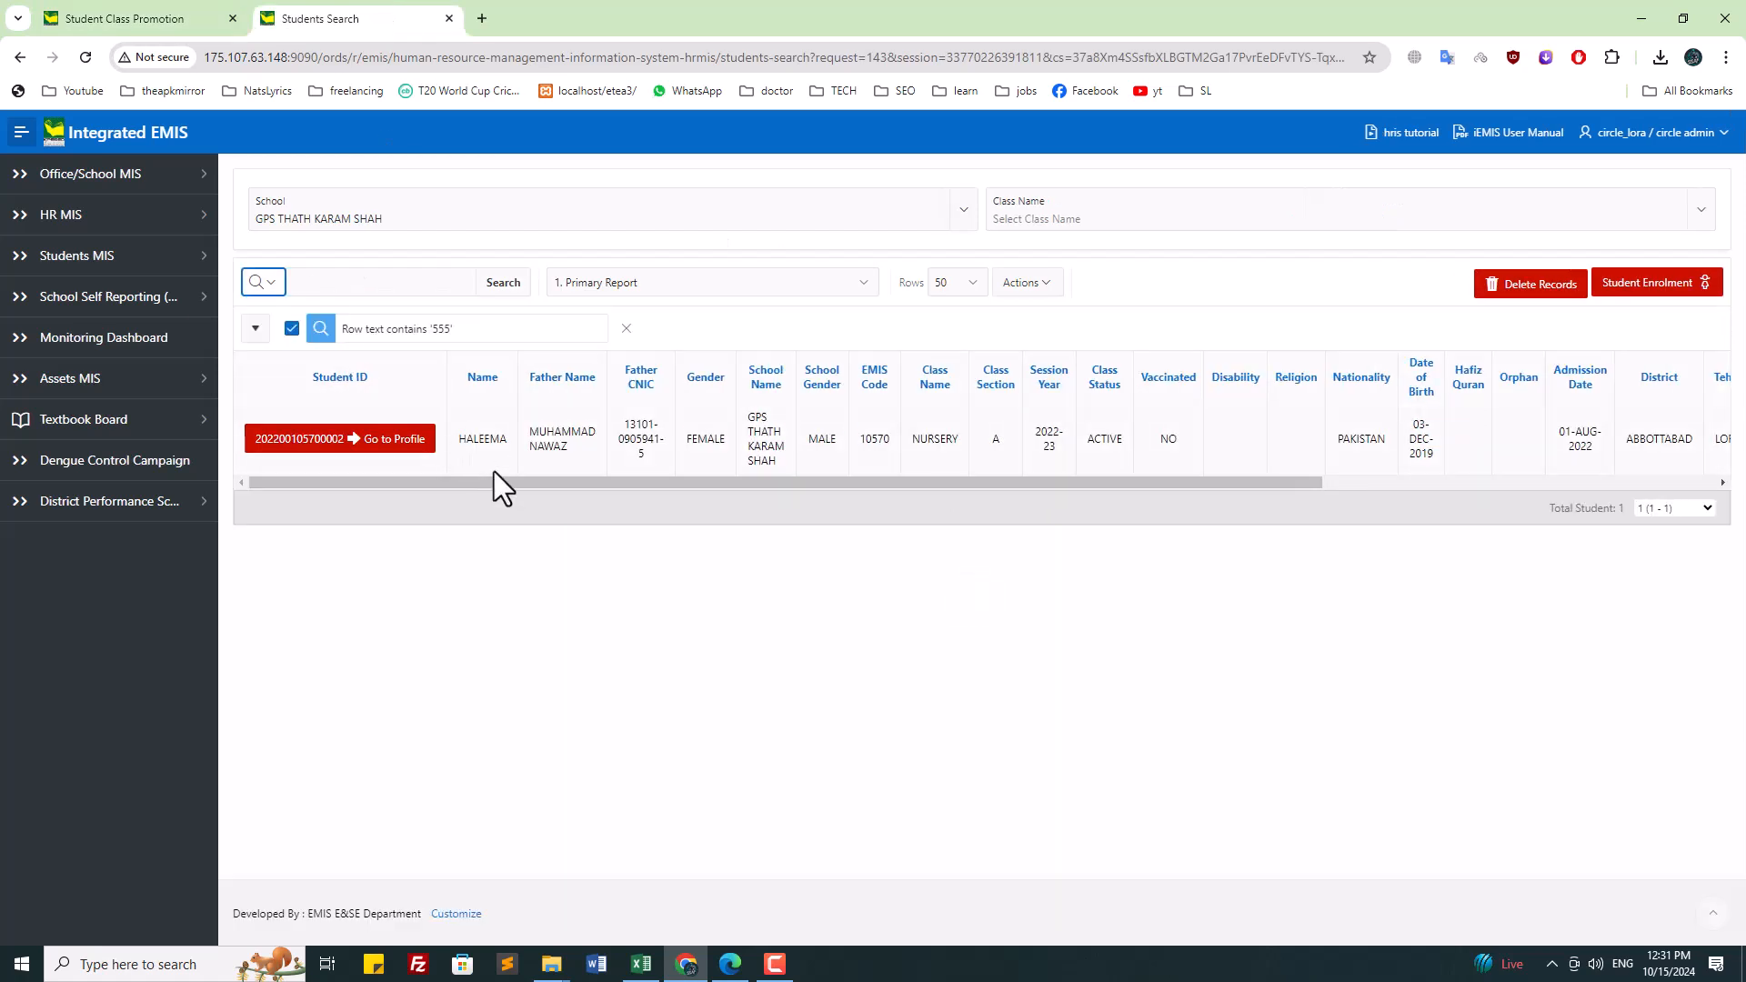
left_click_drag(511, 484, 1099, 499)
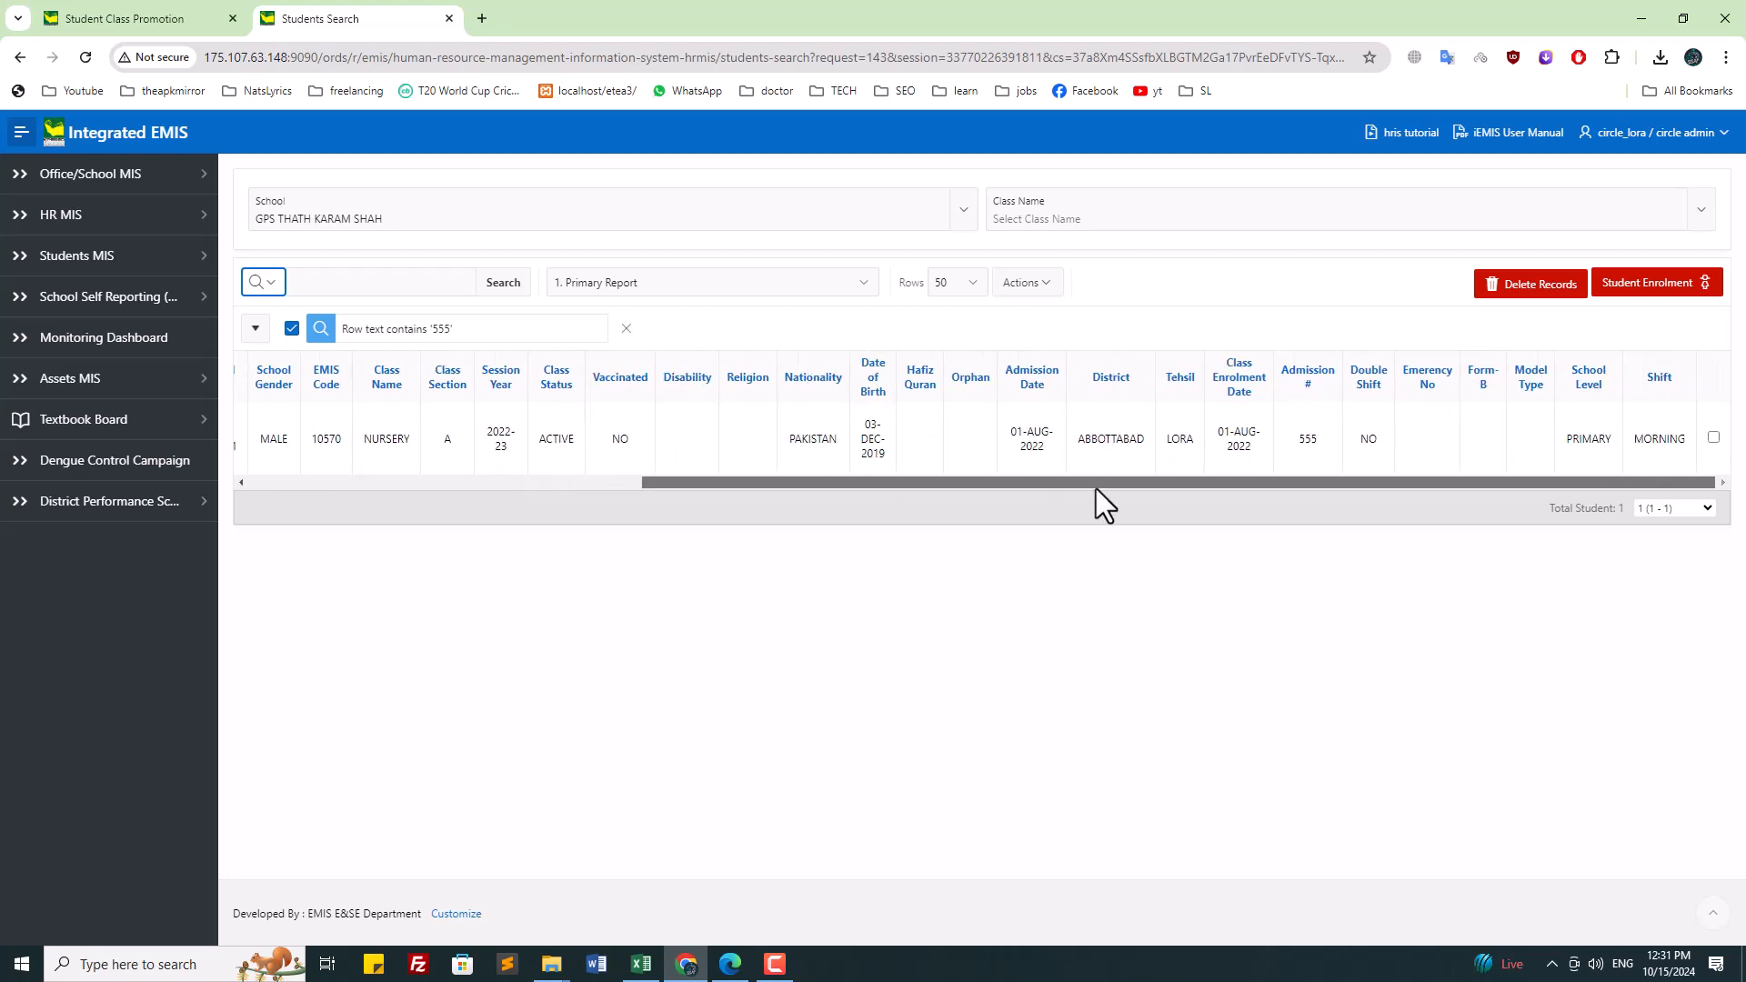
left_click(1714, 438)
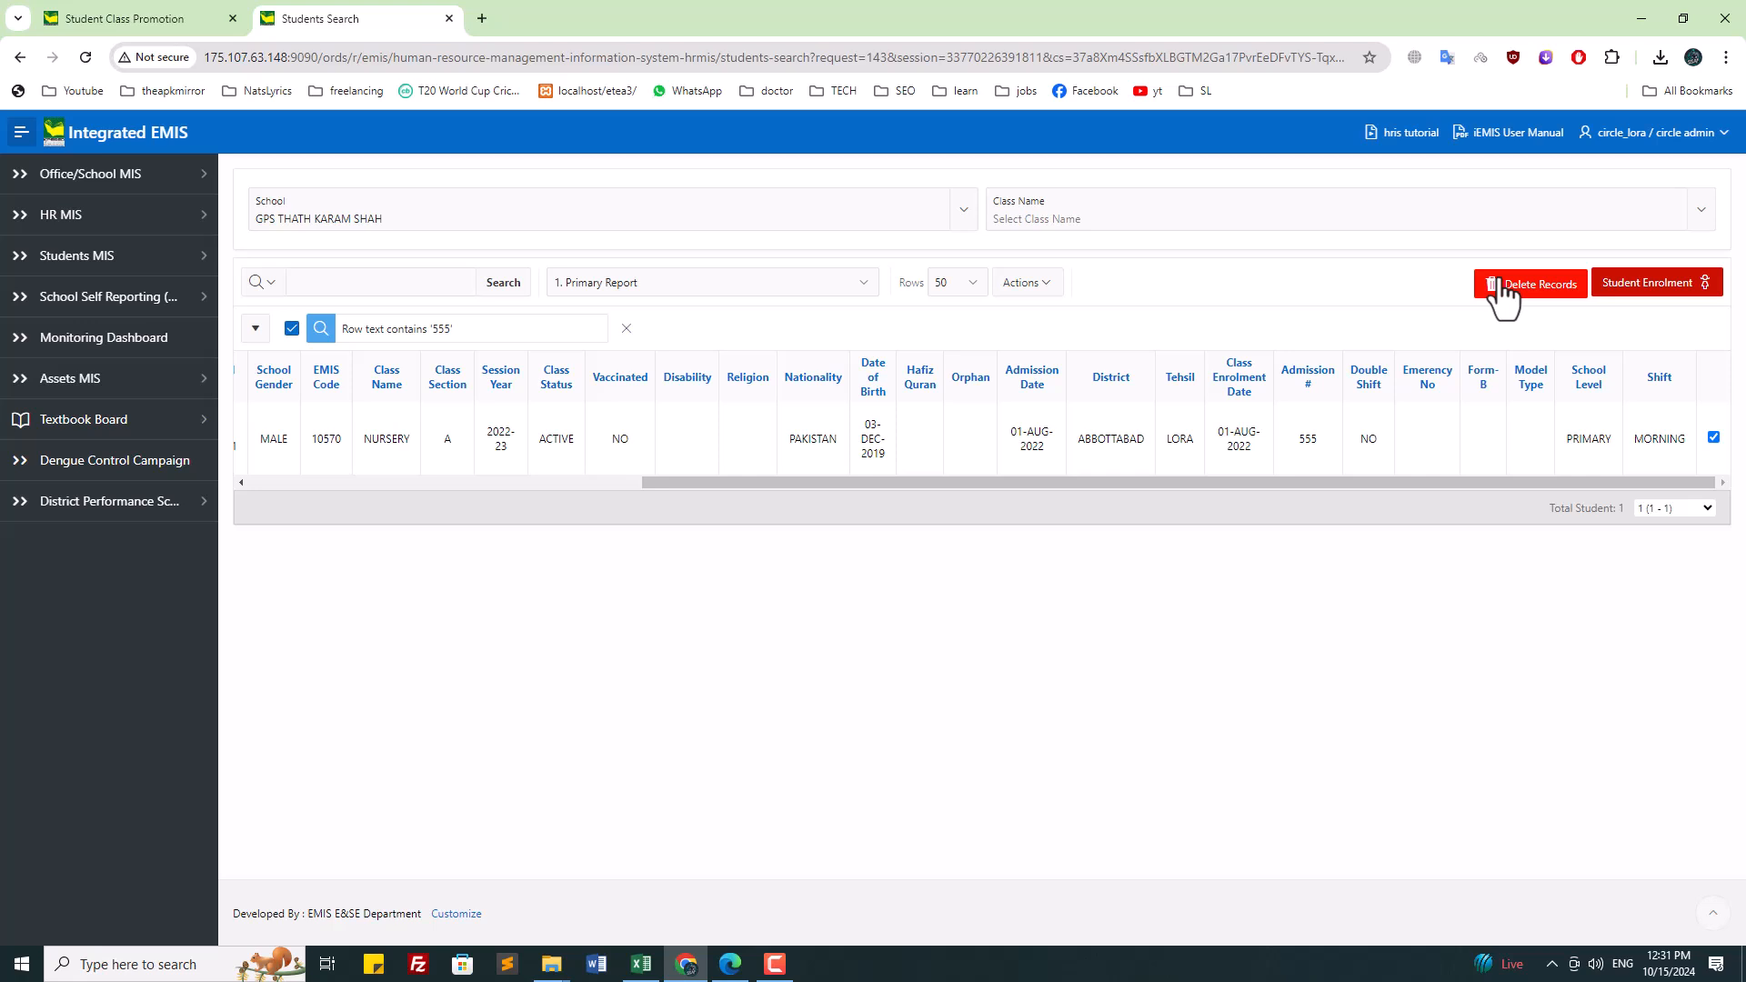
left_click_drag(1497, 482, 762, 489)
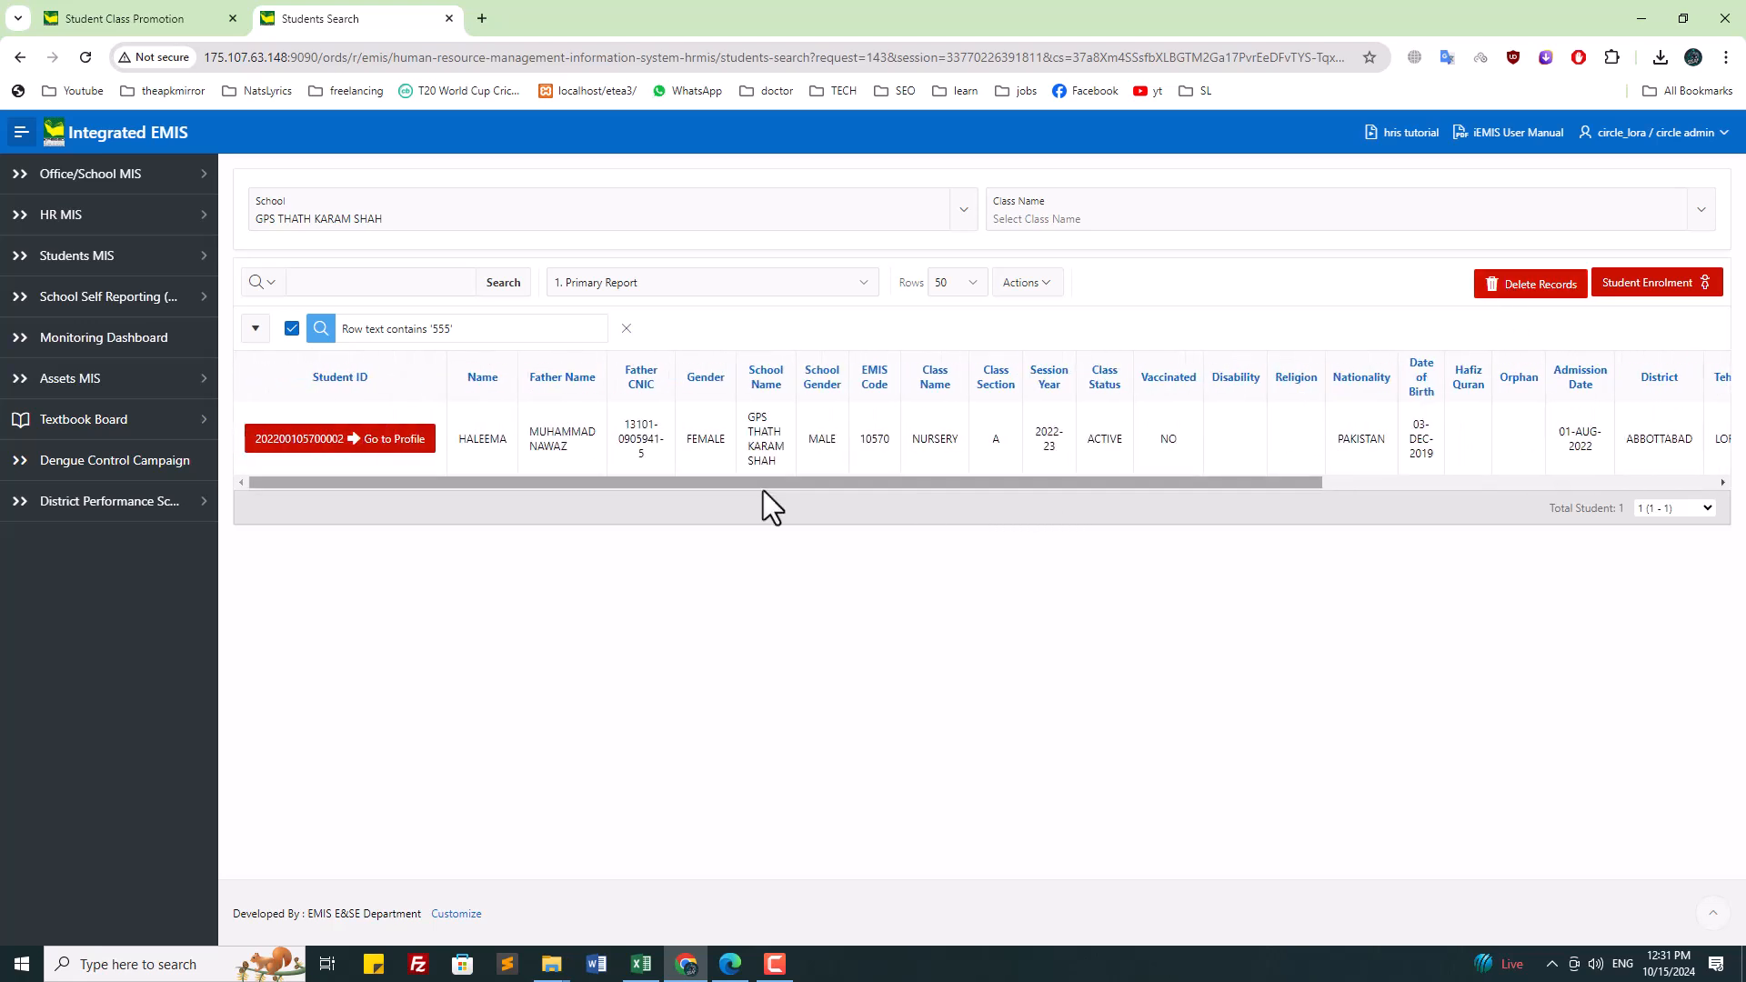
left_click_drag(446, 441, 1537, 471)
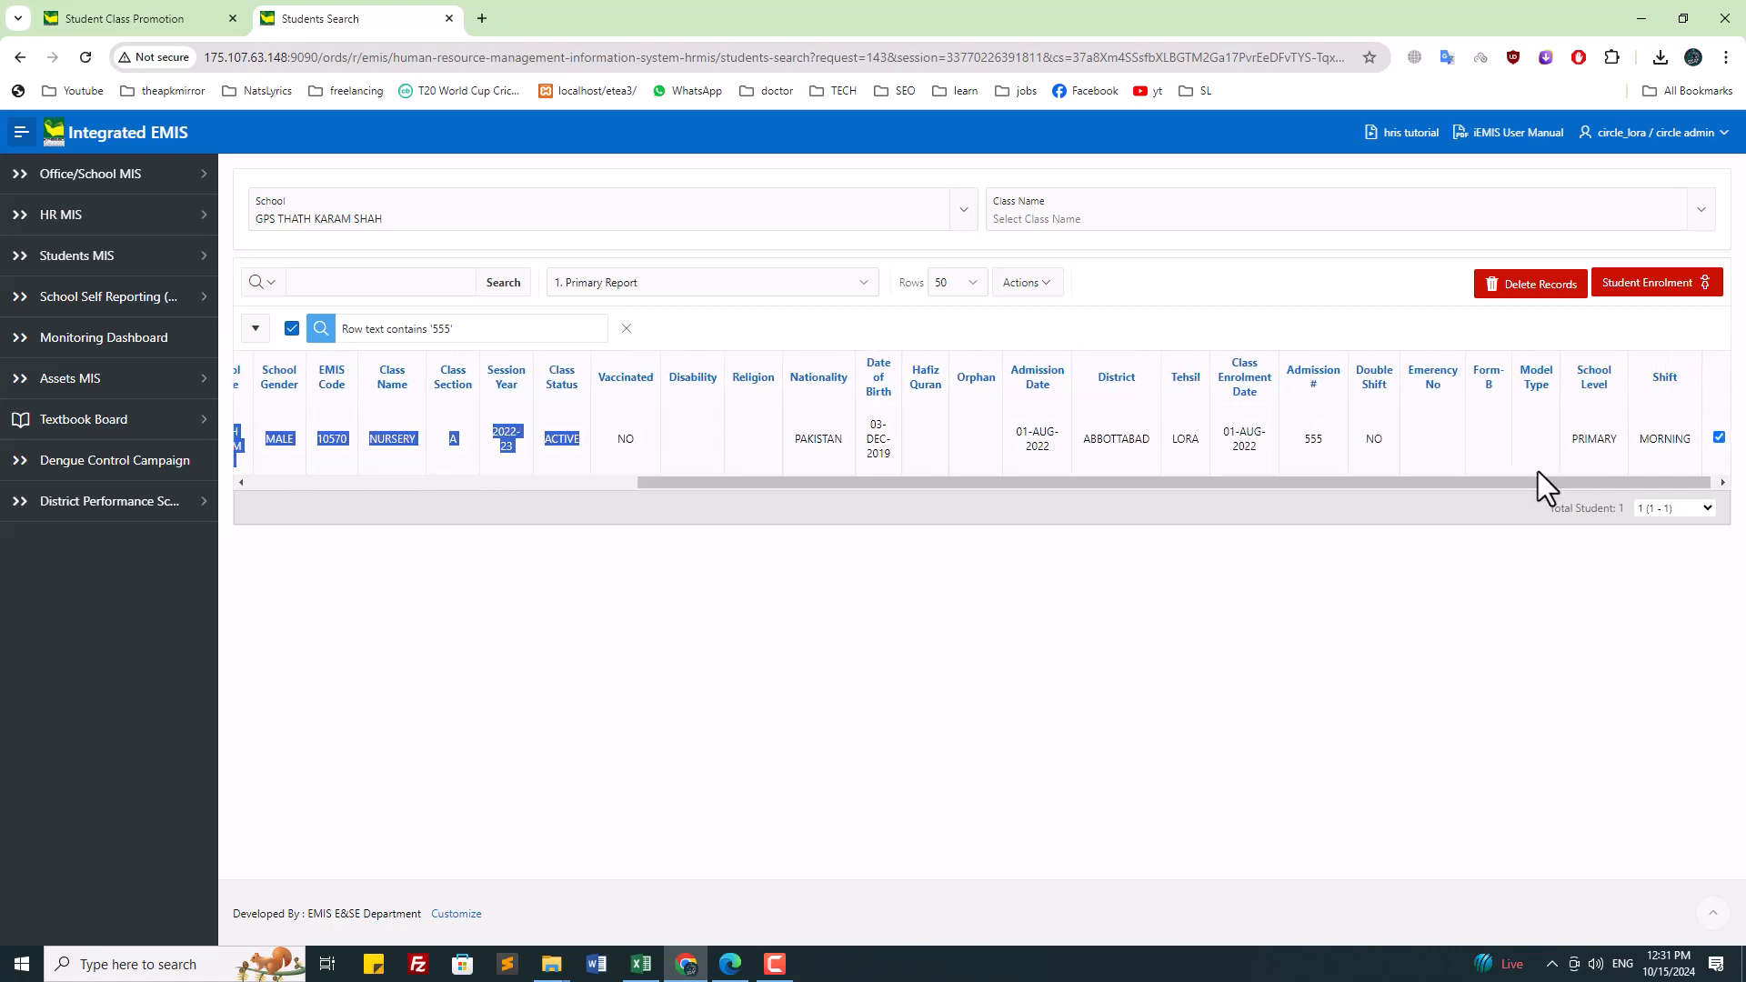
right_click(1619, 296)
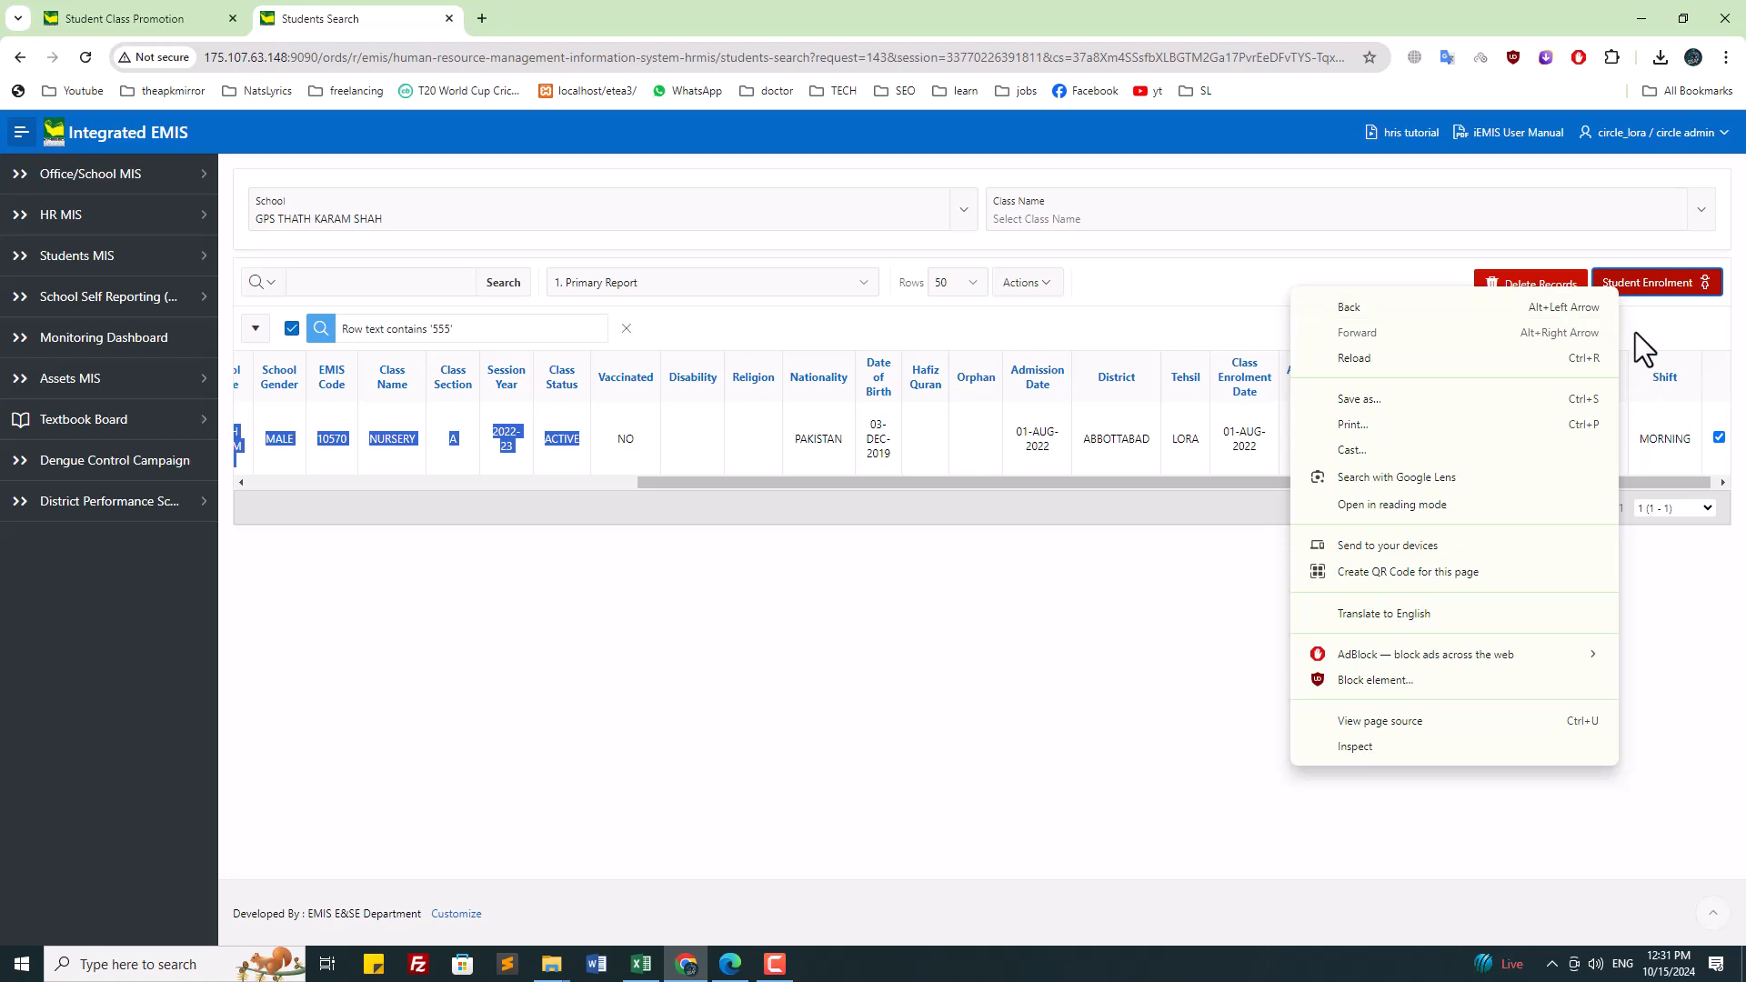
left_click(1653, 289)
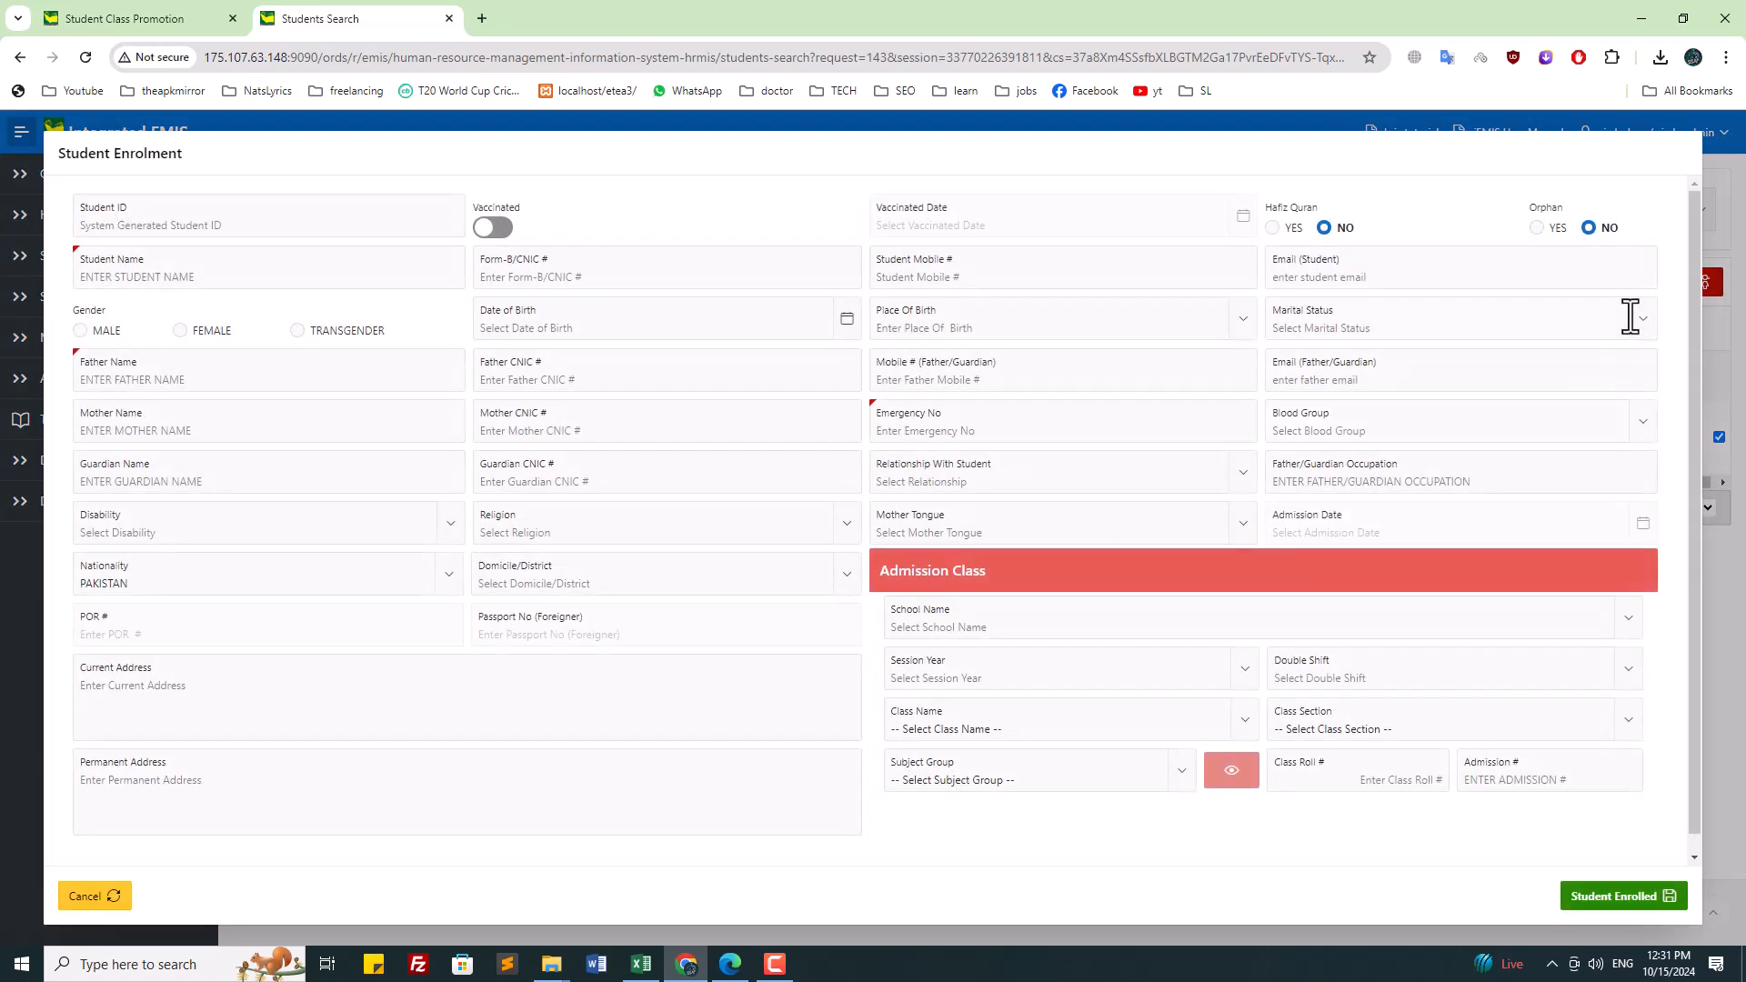
left_click(107, 275)
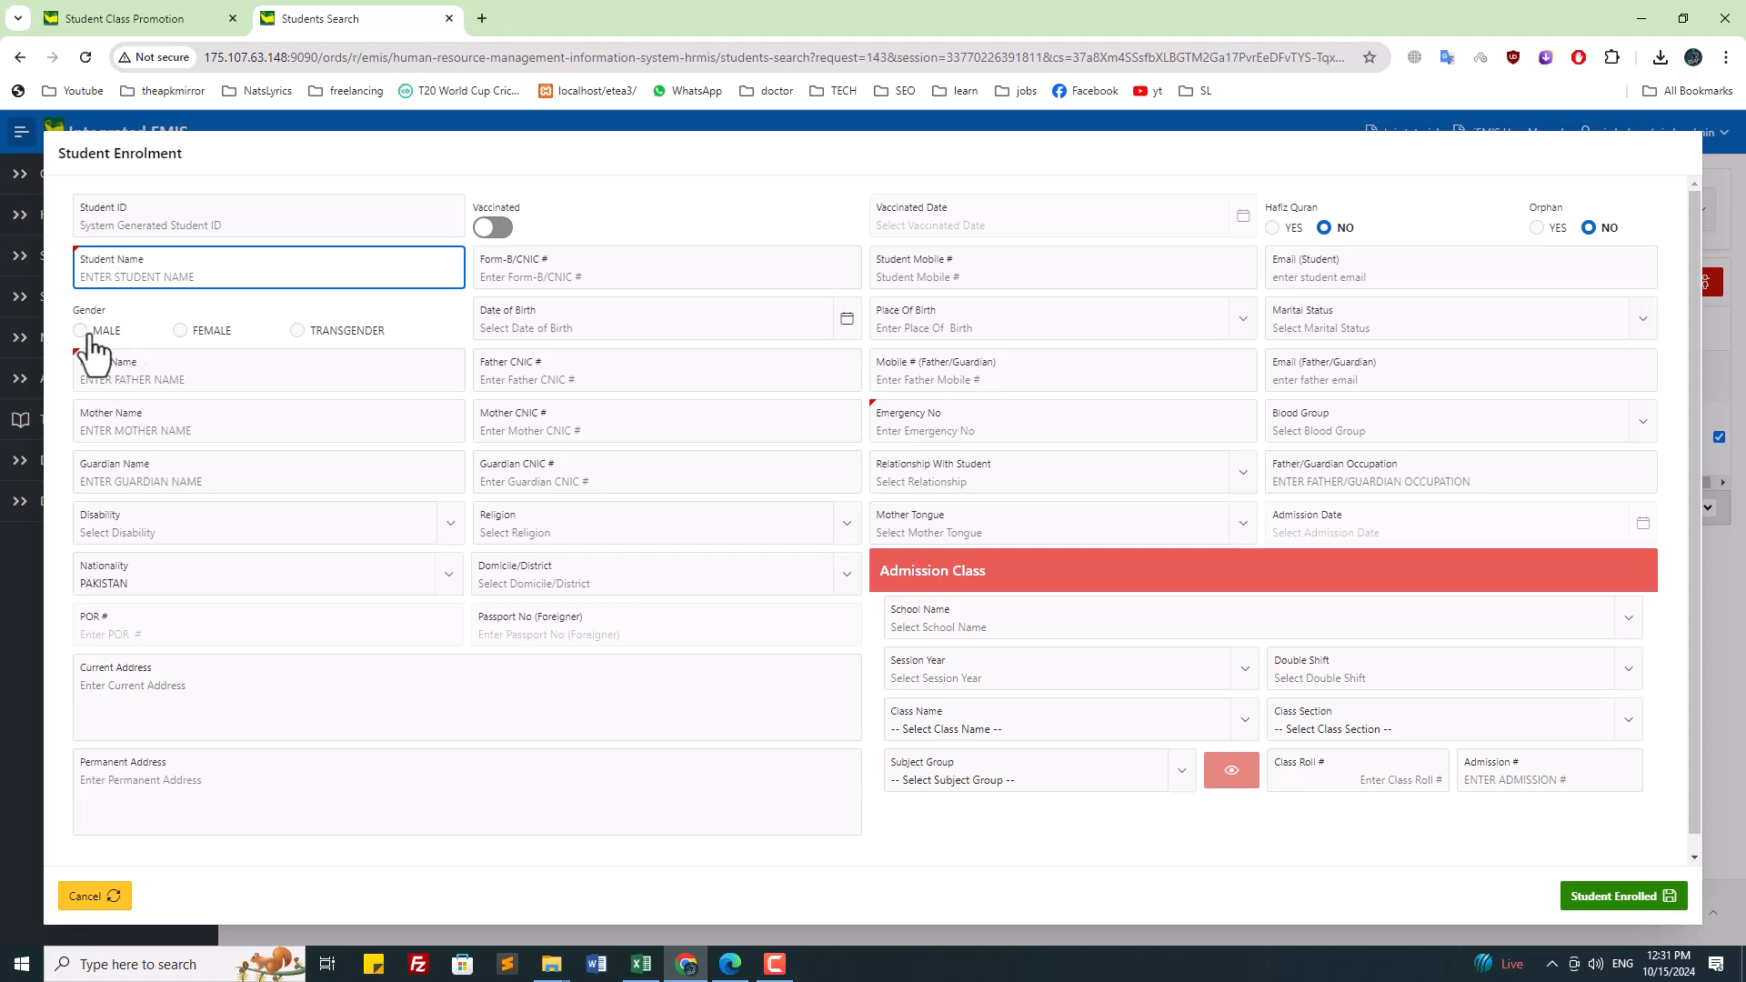
left_click(210, 335)
left_click(209, 358)
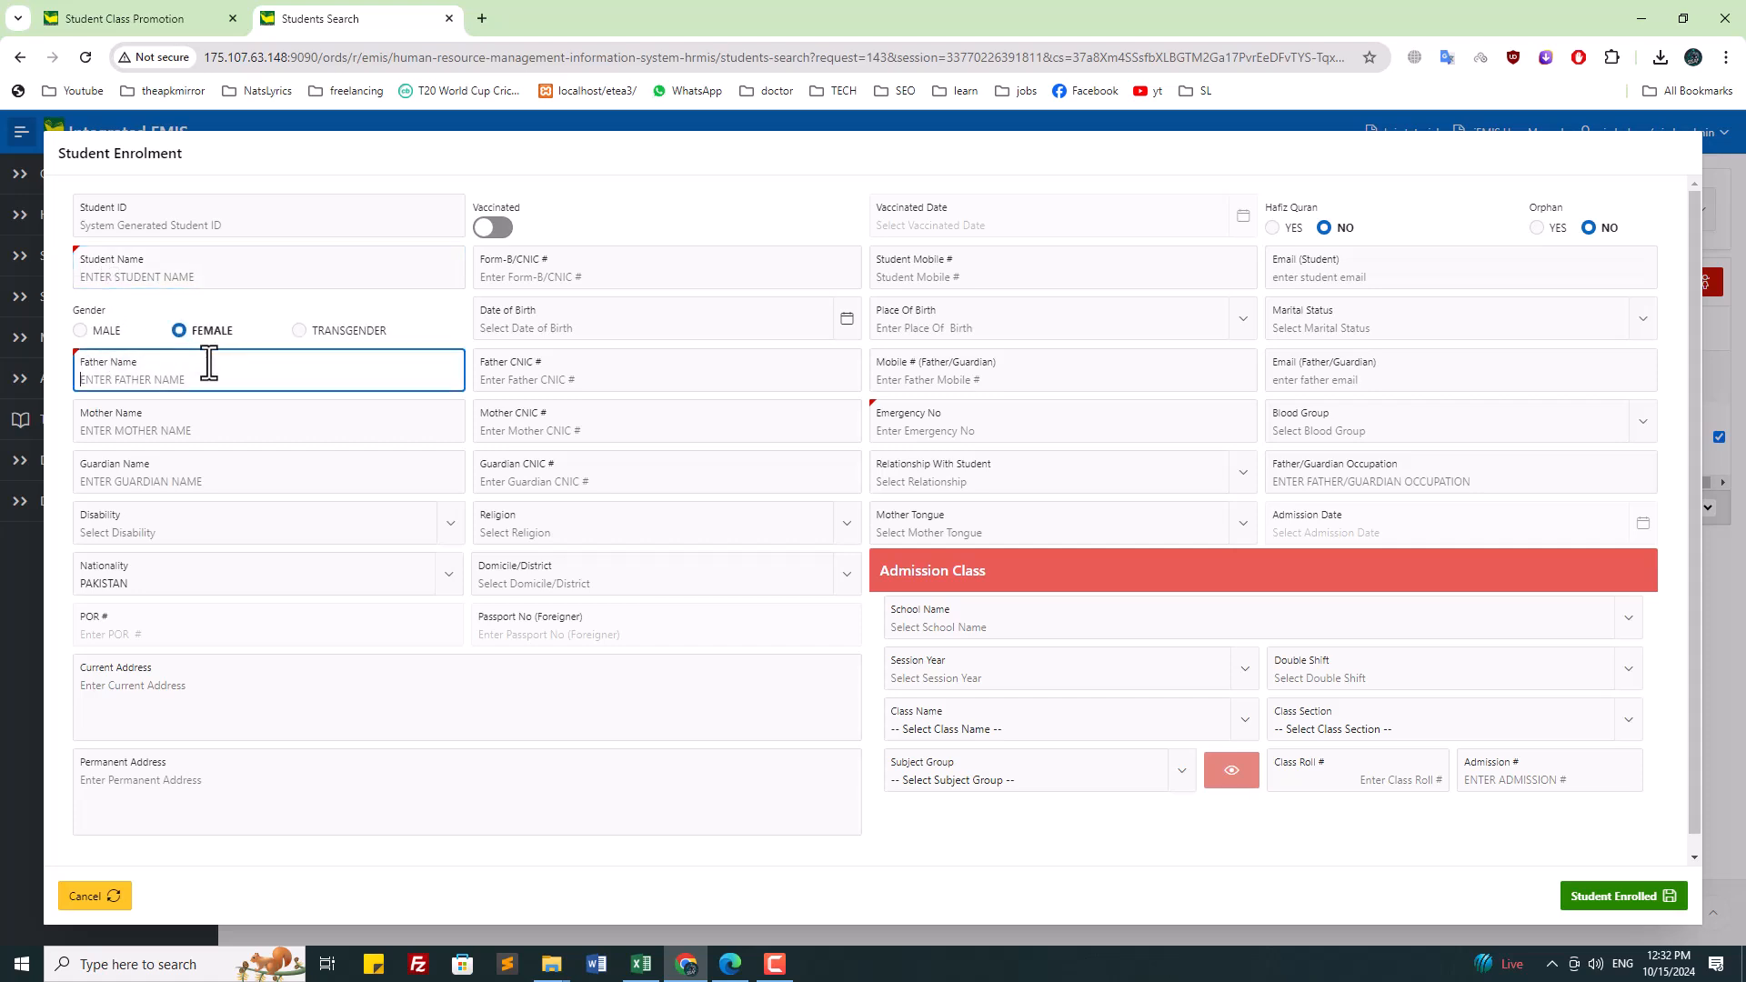
left_click(523, 367)
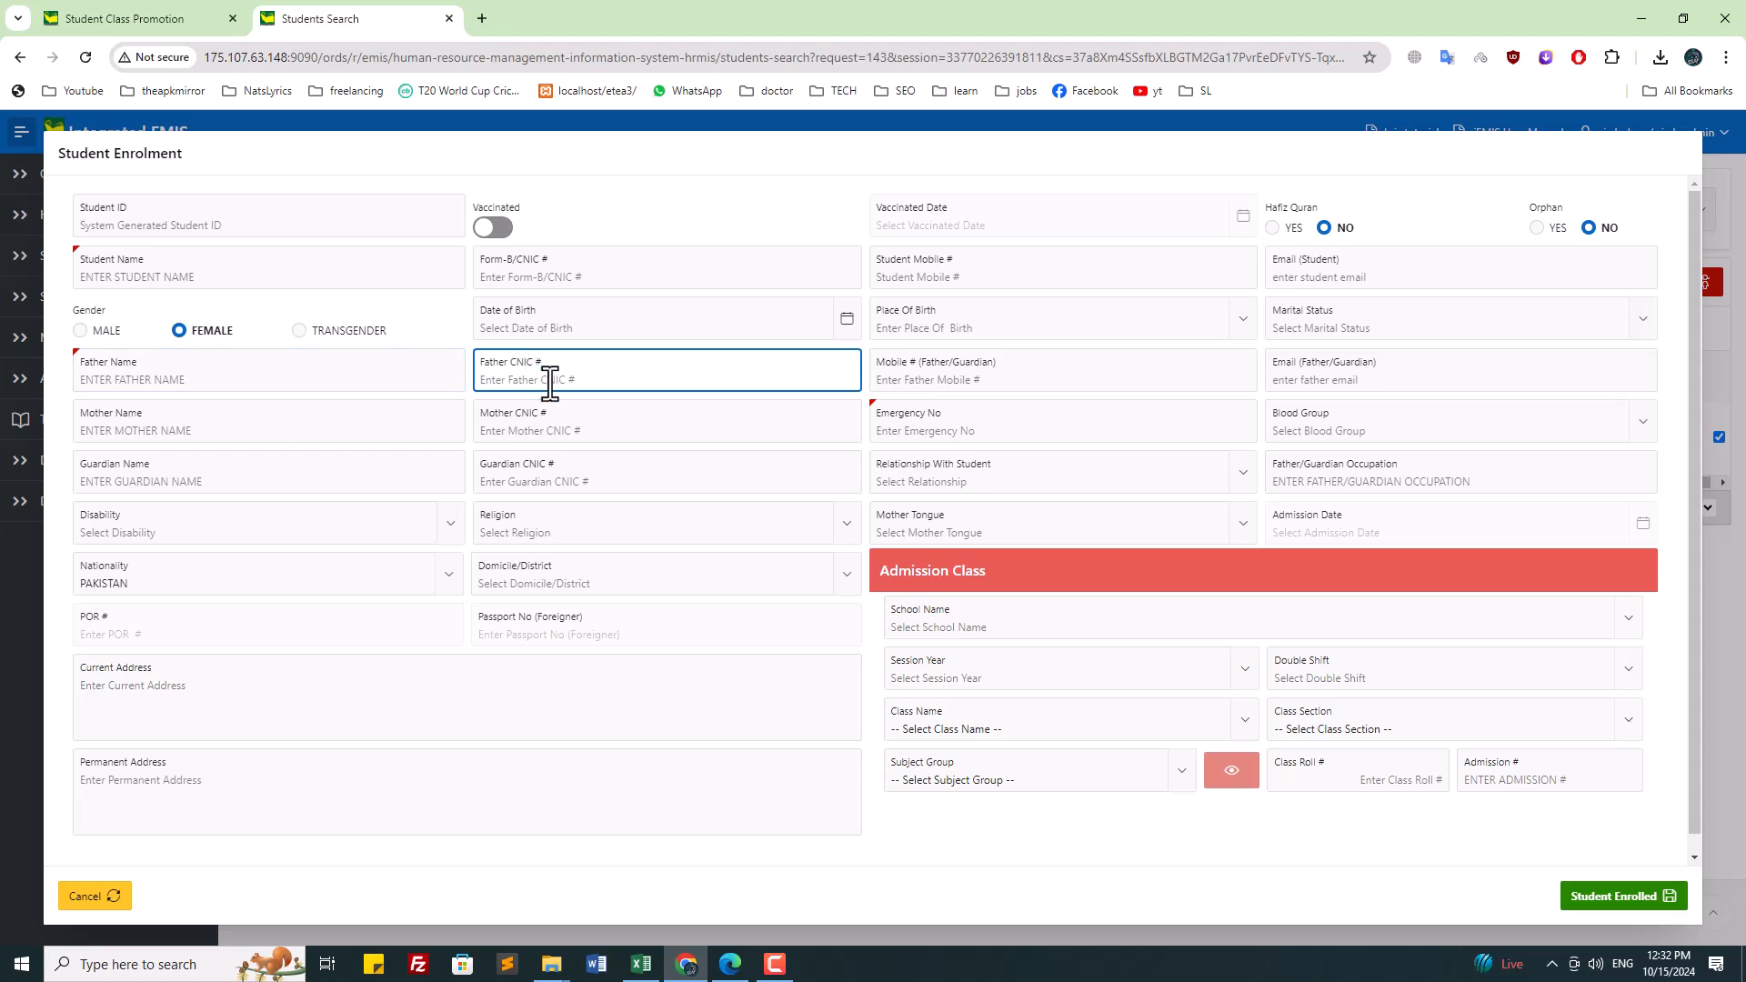
left_click(550, 528)
left_click(791, 616)
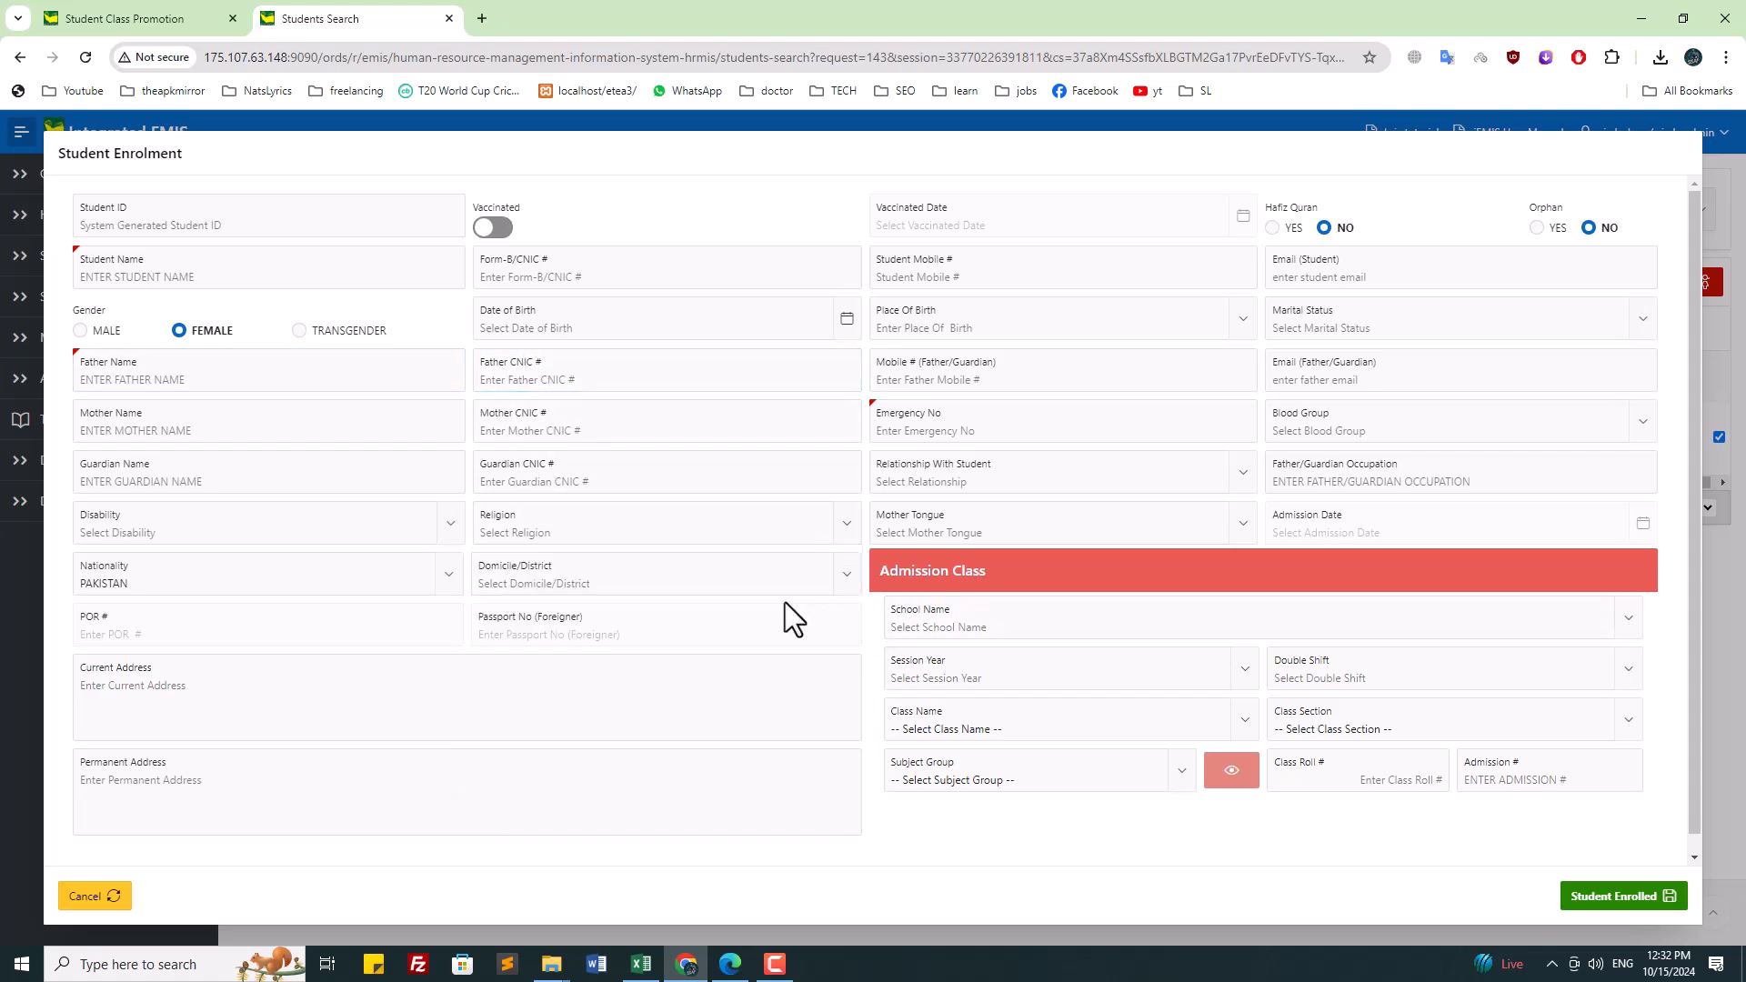
left_click(934, 441)
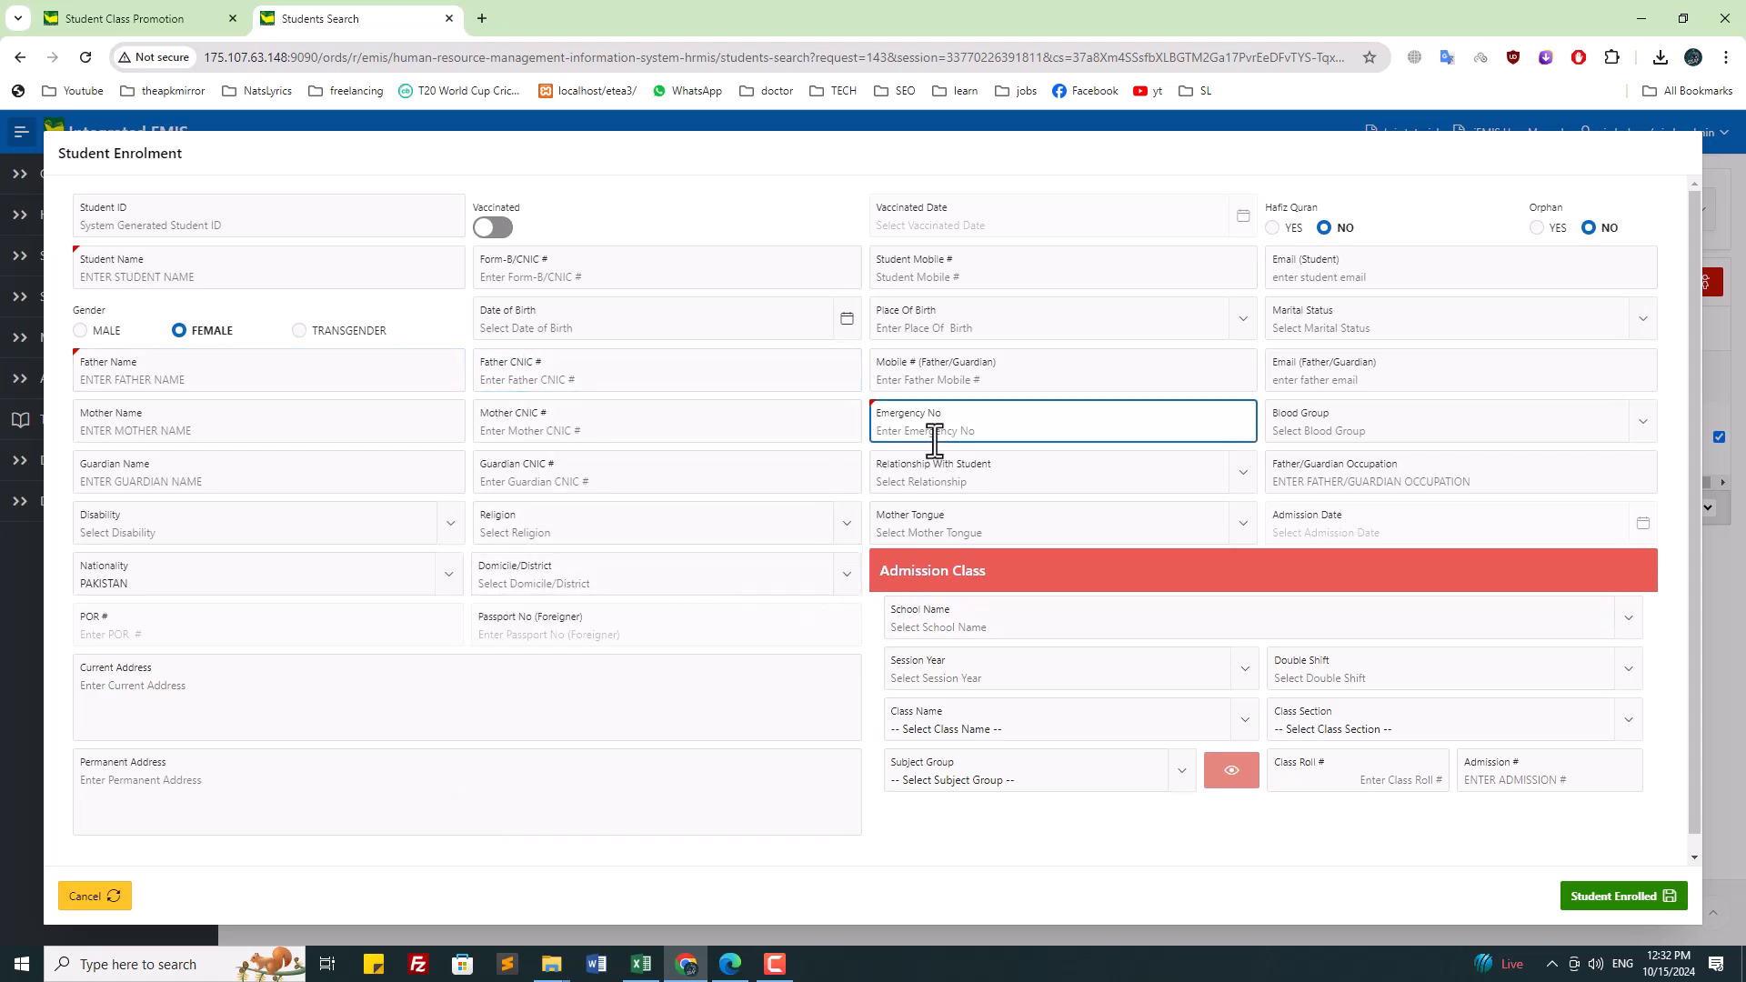
left_click_drag(969, 437, 813, 433)
left_click(963, 455)
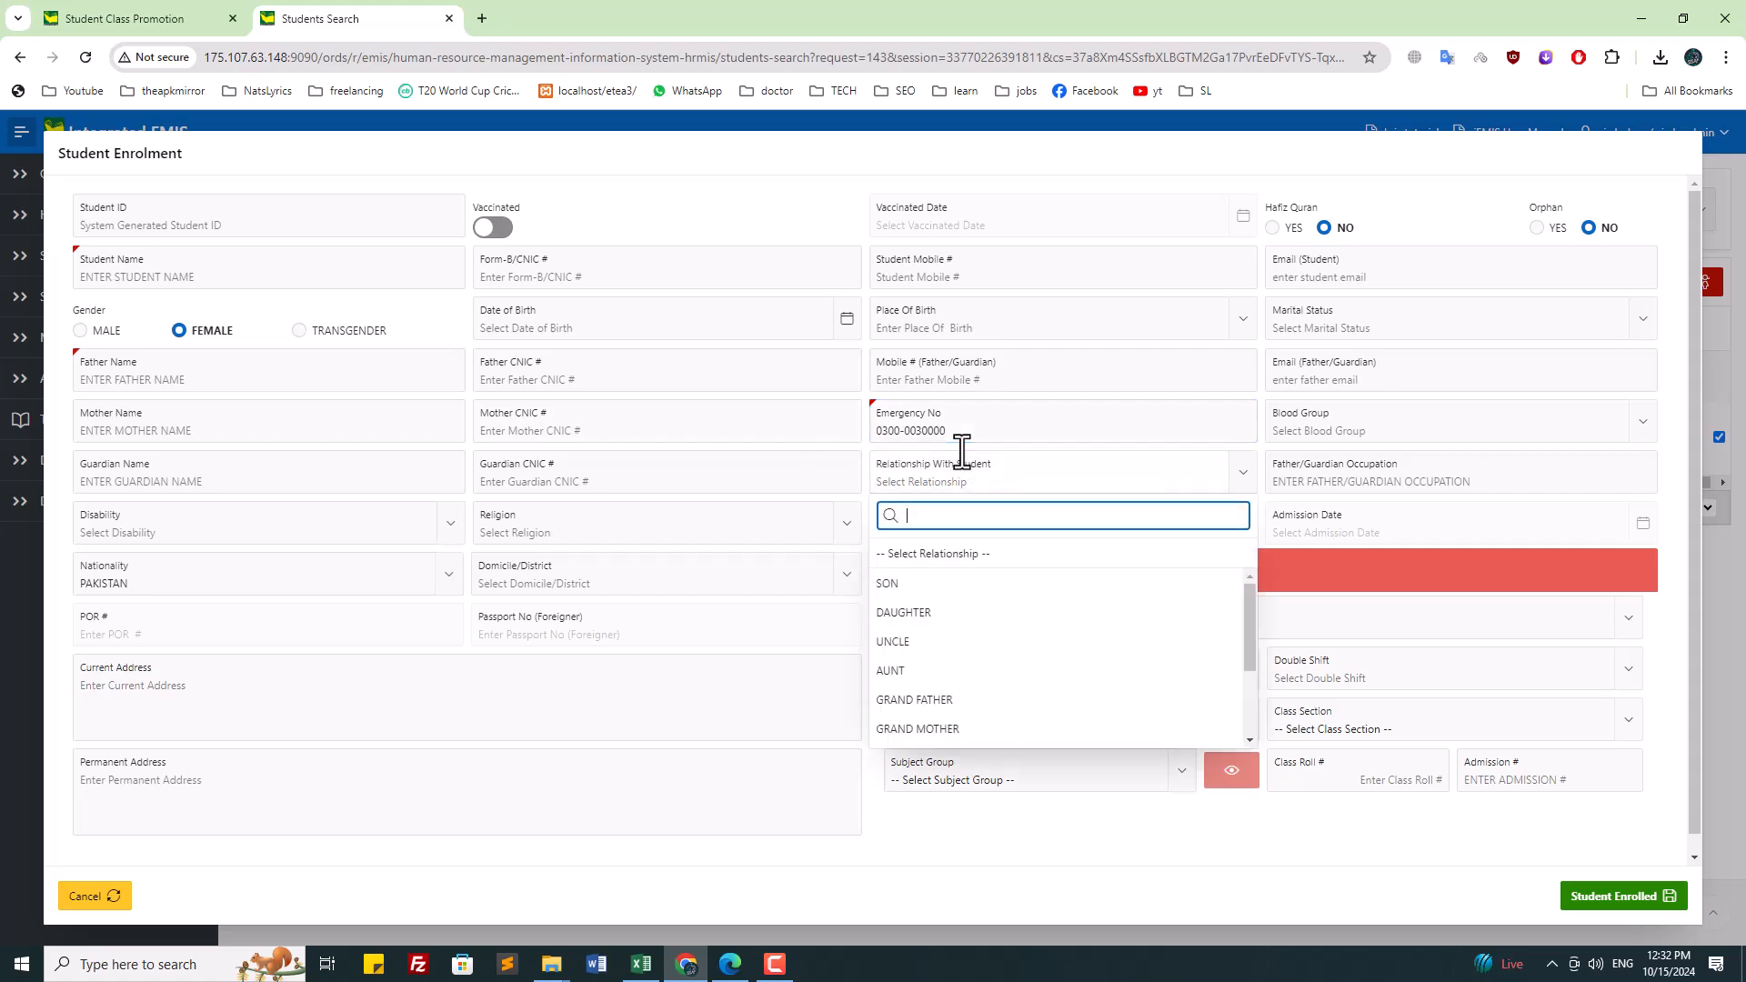
left_click(954, 419)
double_click(923, 431)
left_click(904, 443)
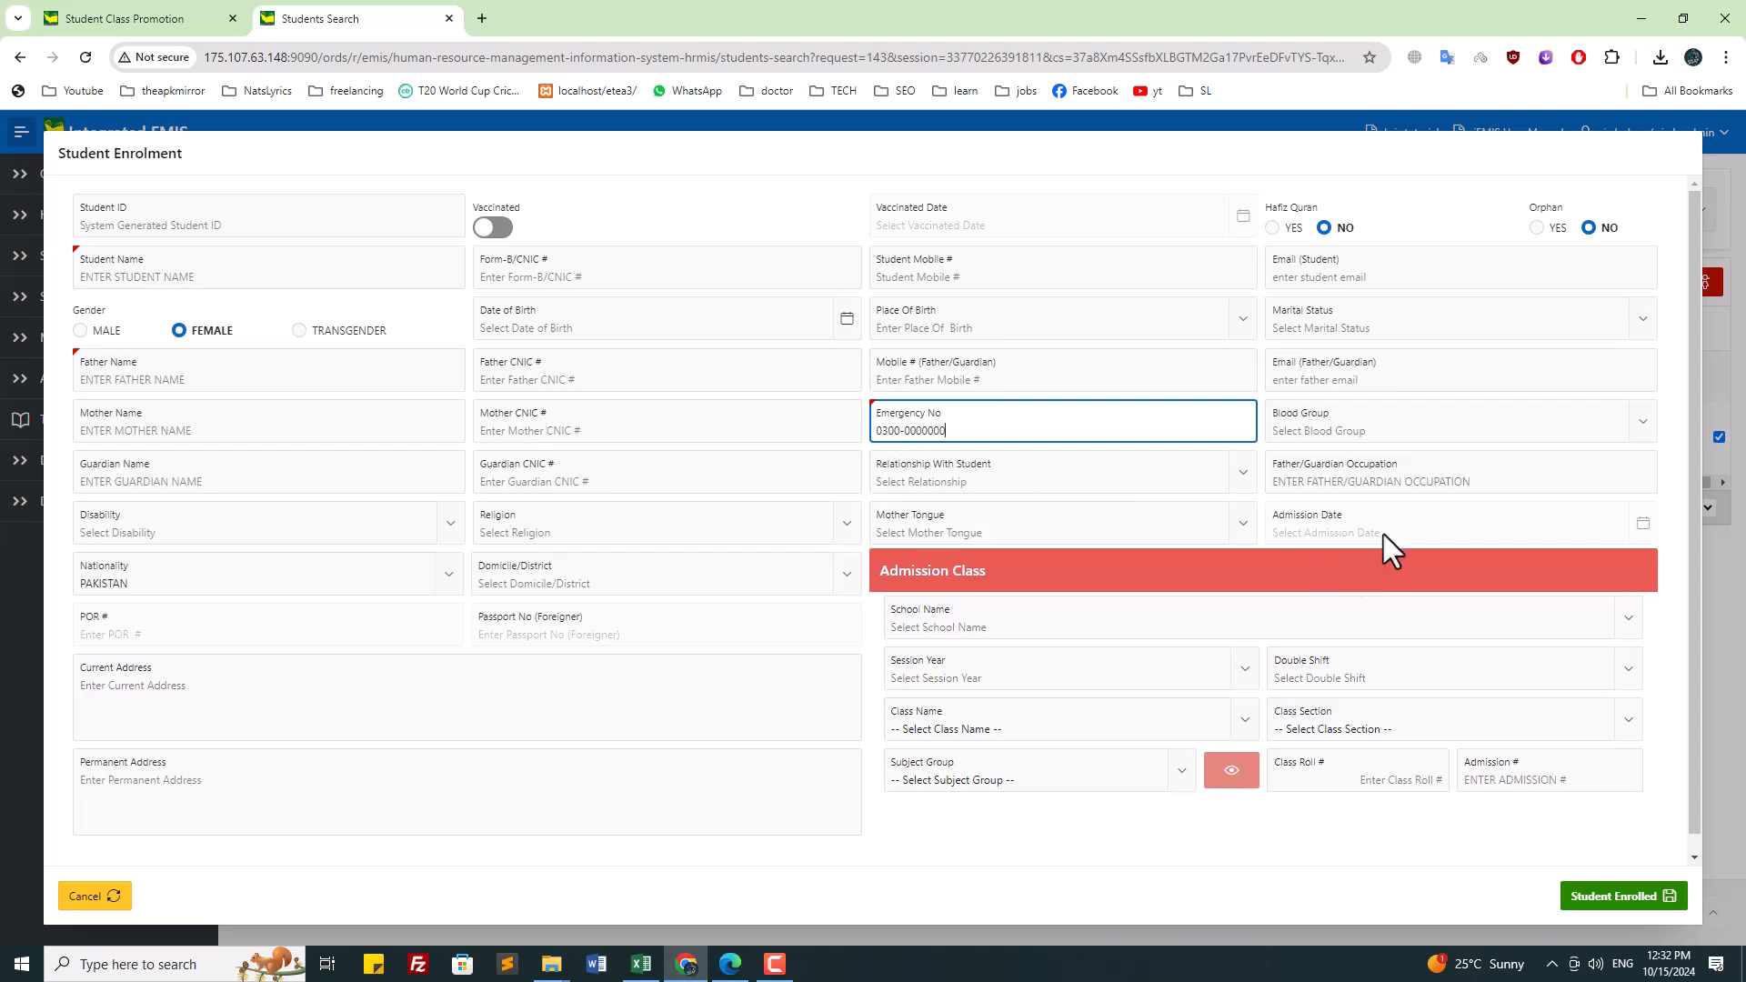
left_click(575, 332)
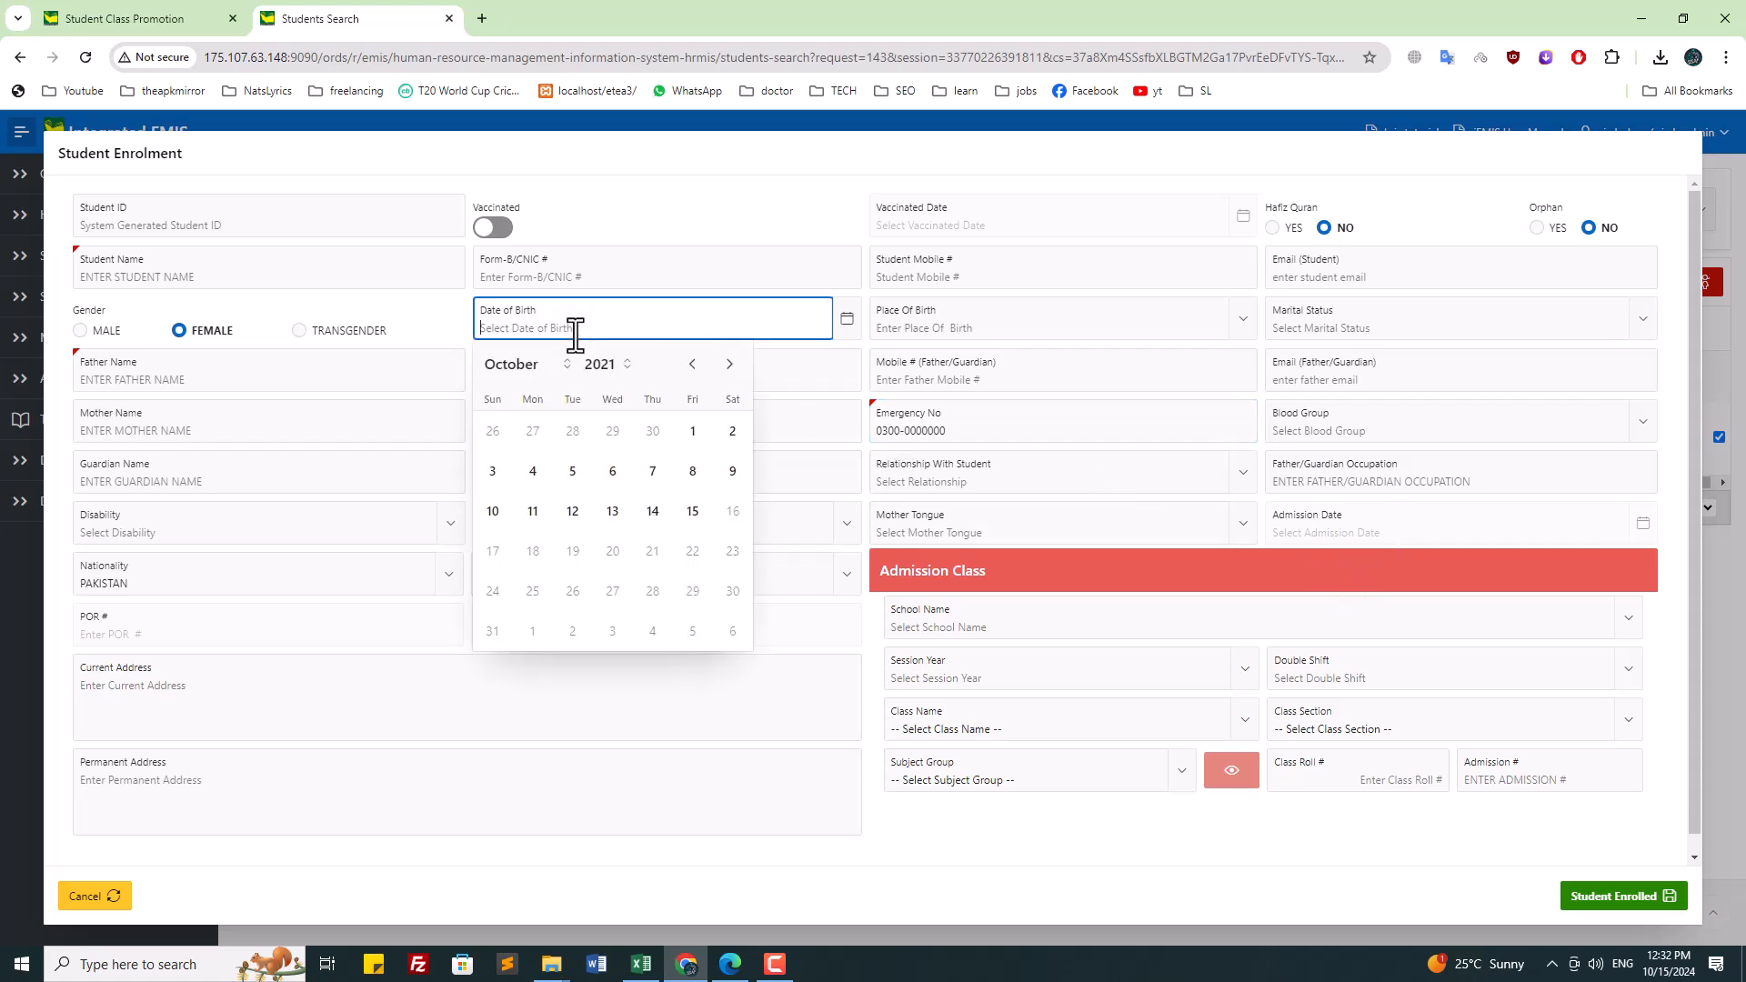
left_click(1040, 615)
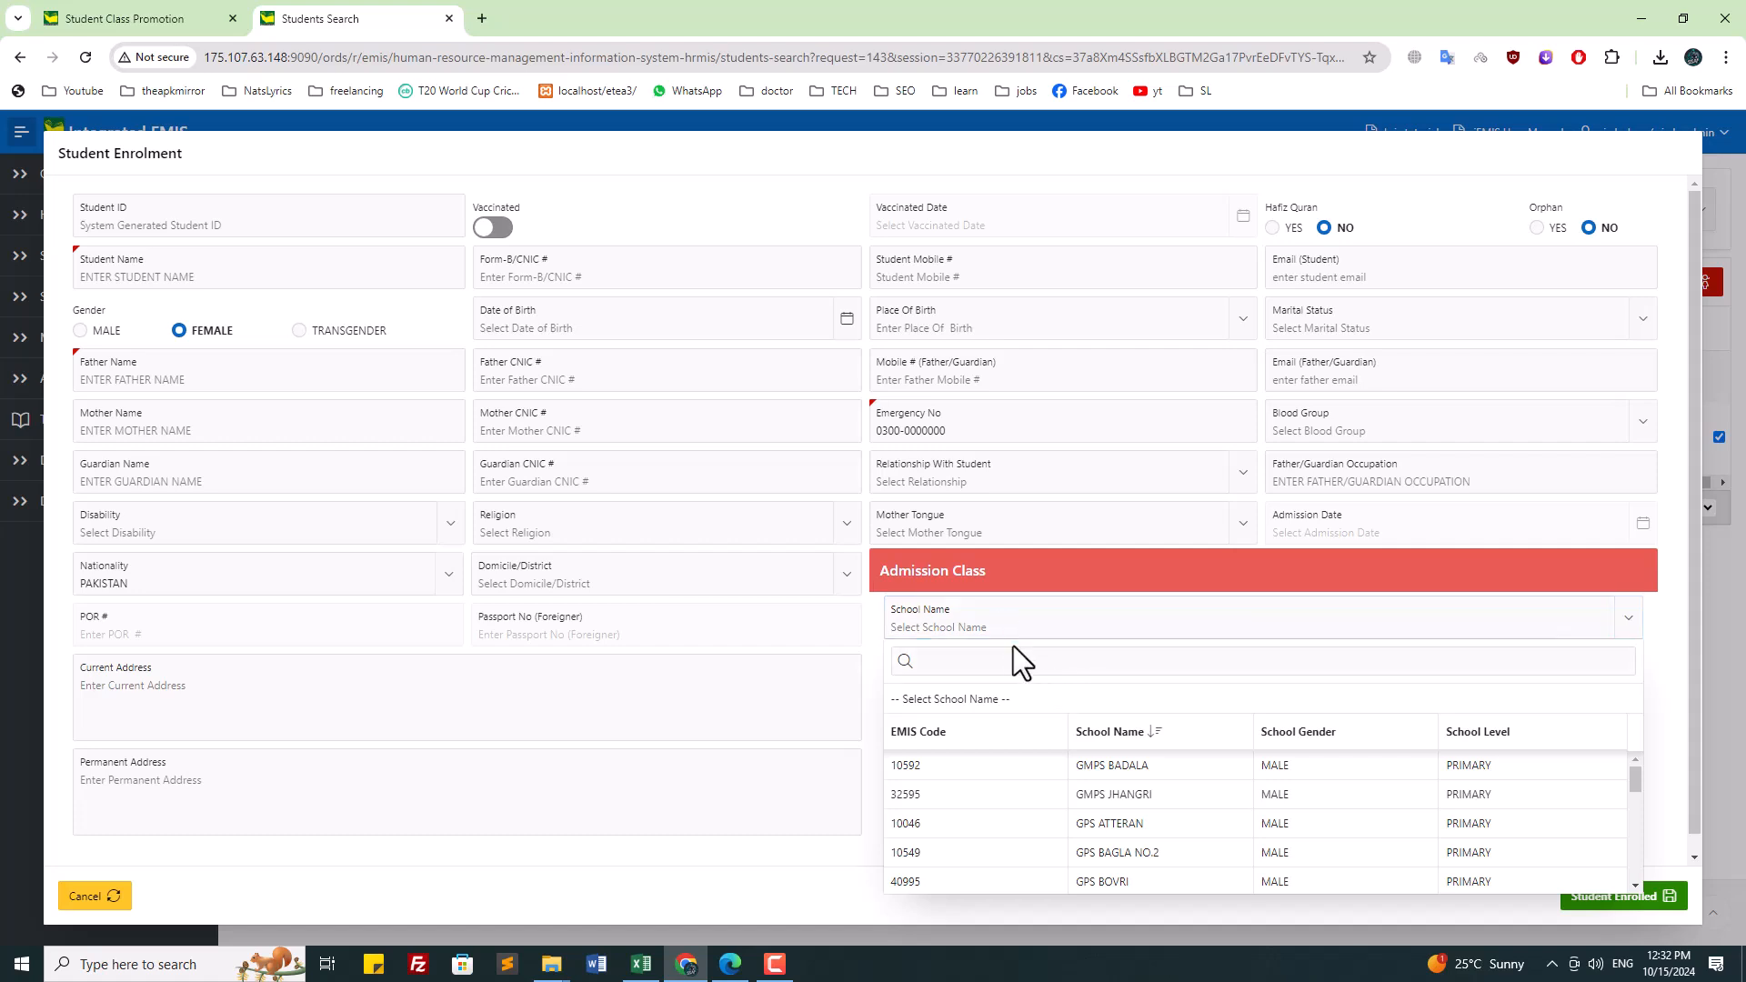
type("th")
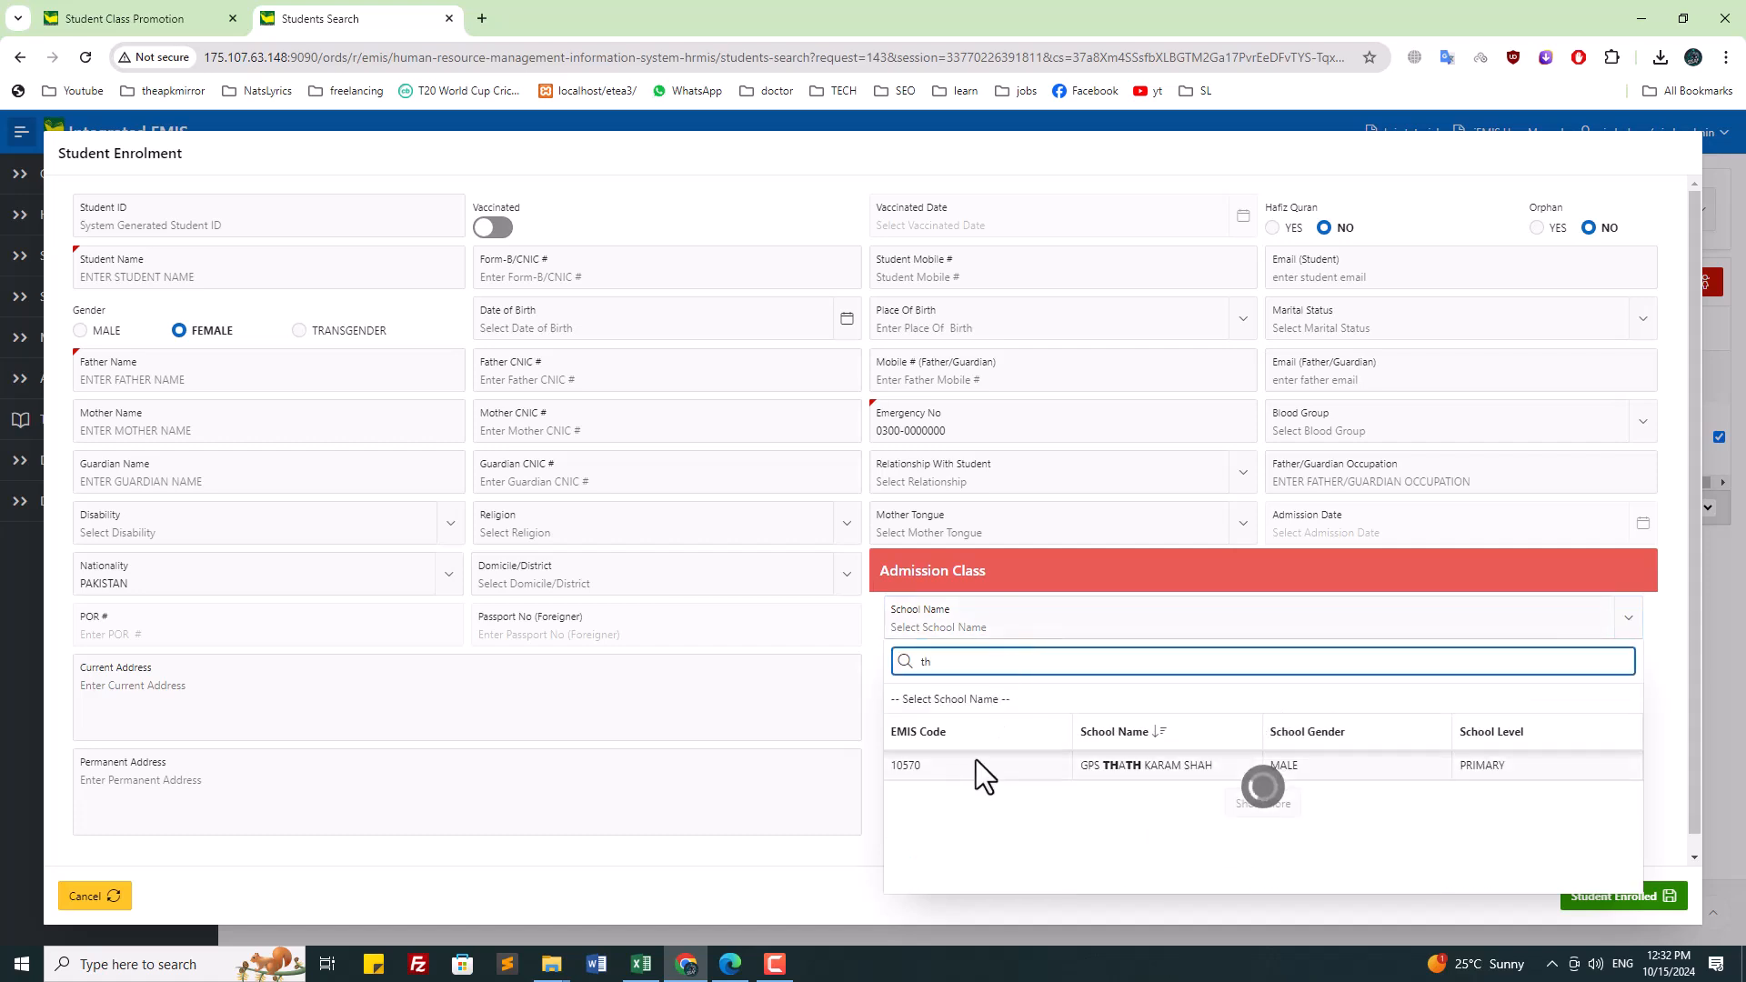
left_click(975, 765)
left_click(1371, 780)
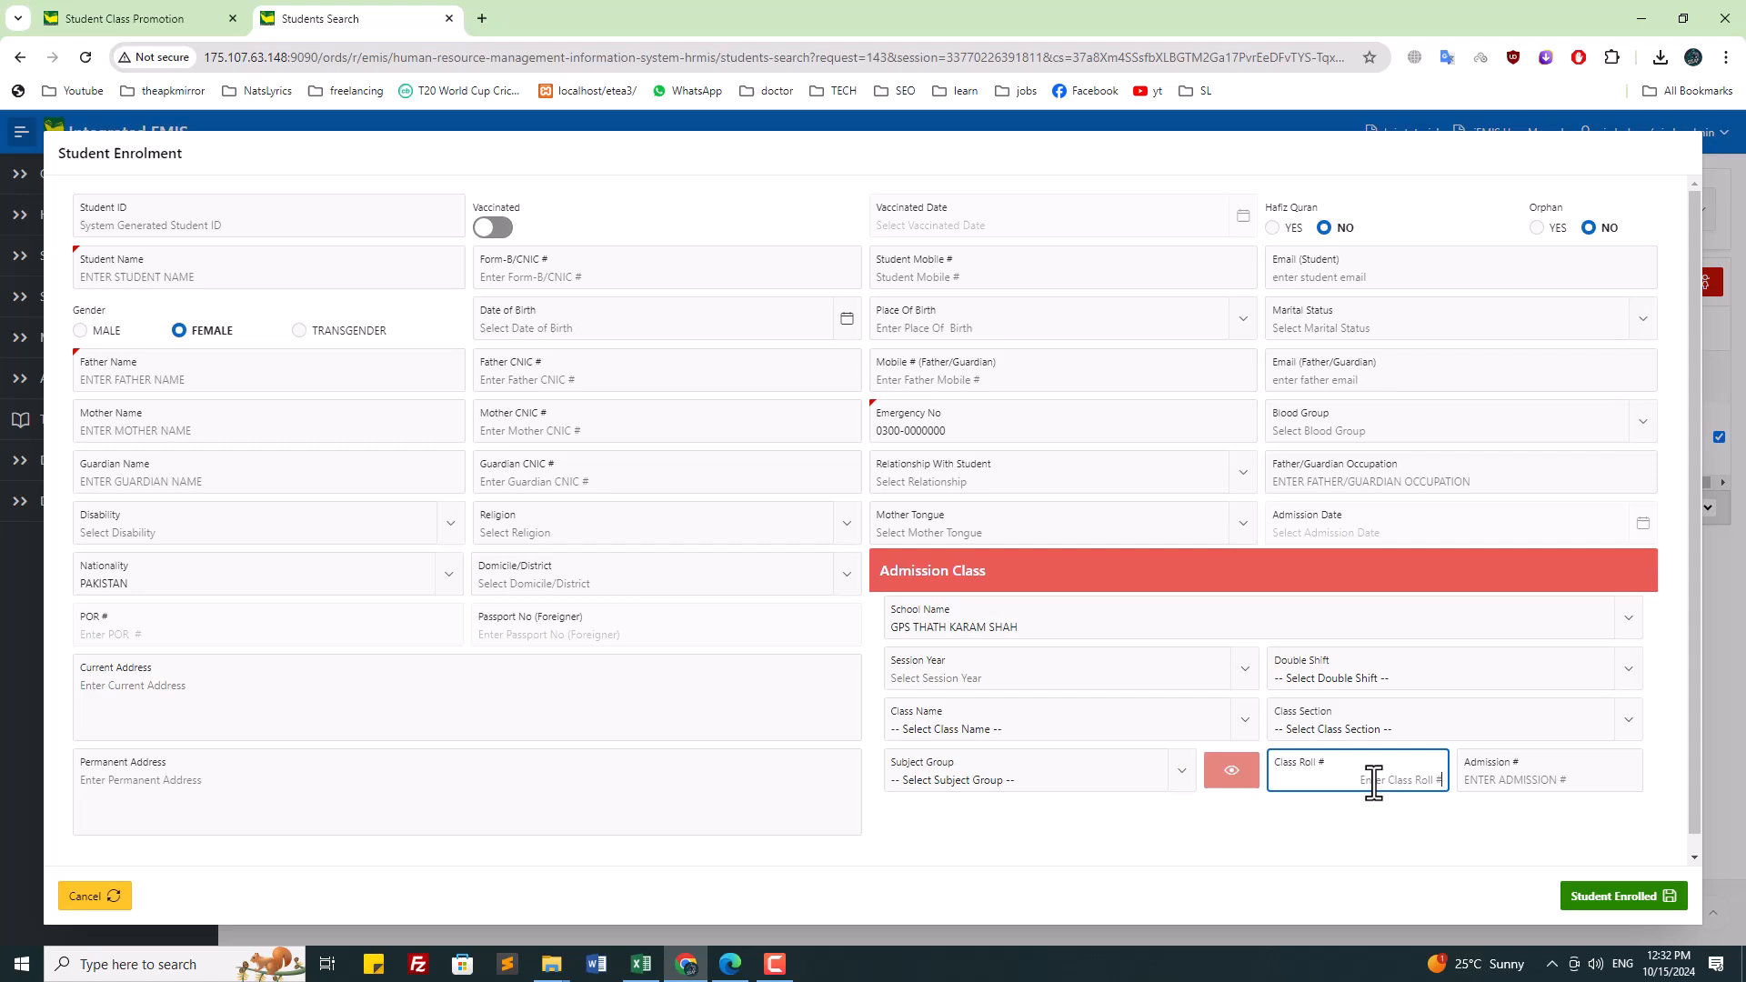
left_click(1541, 785)
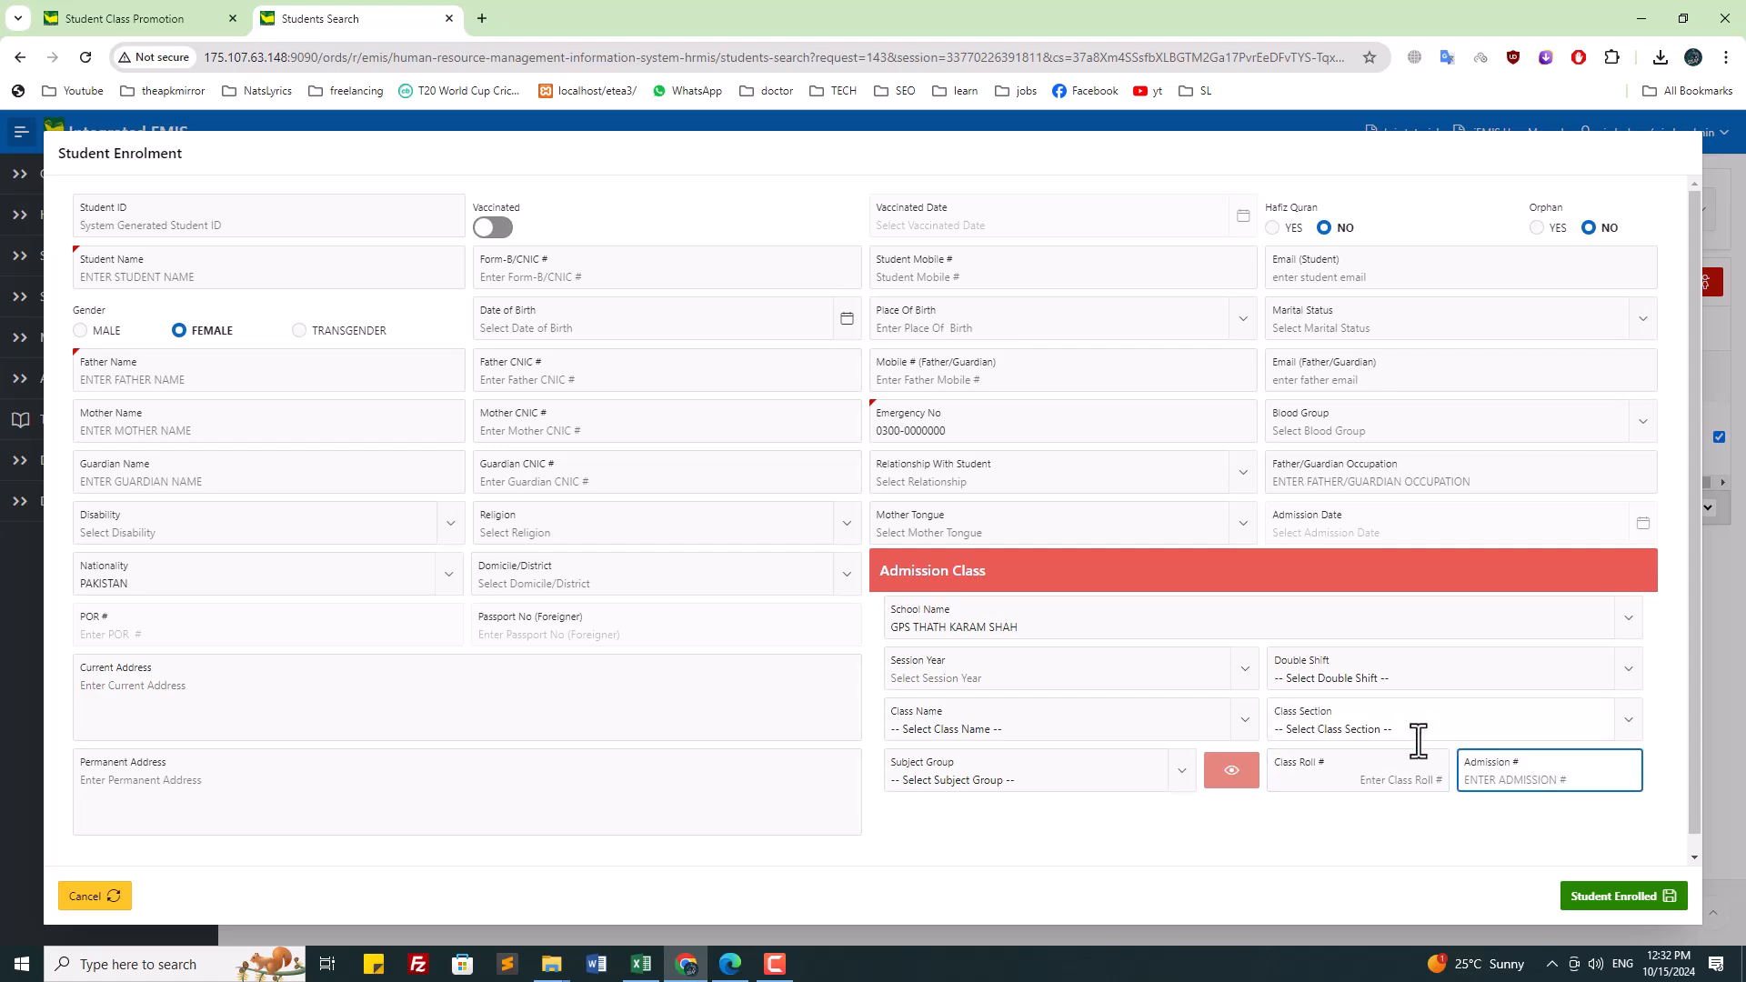
left_click(1367, 532)
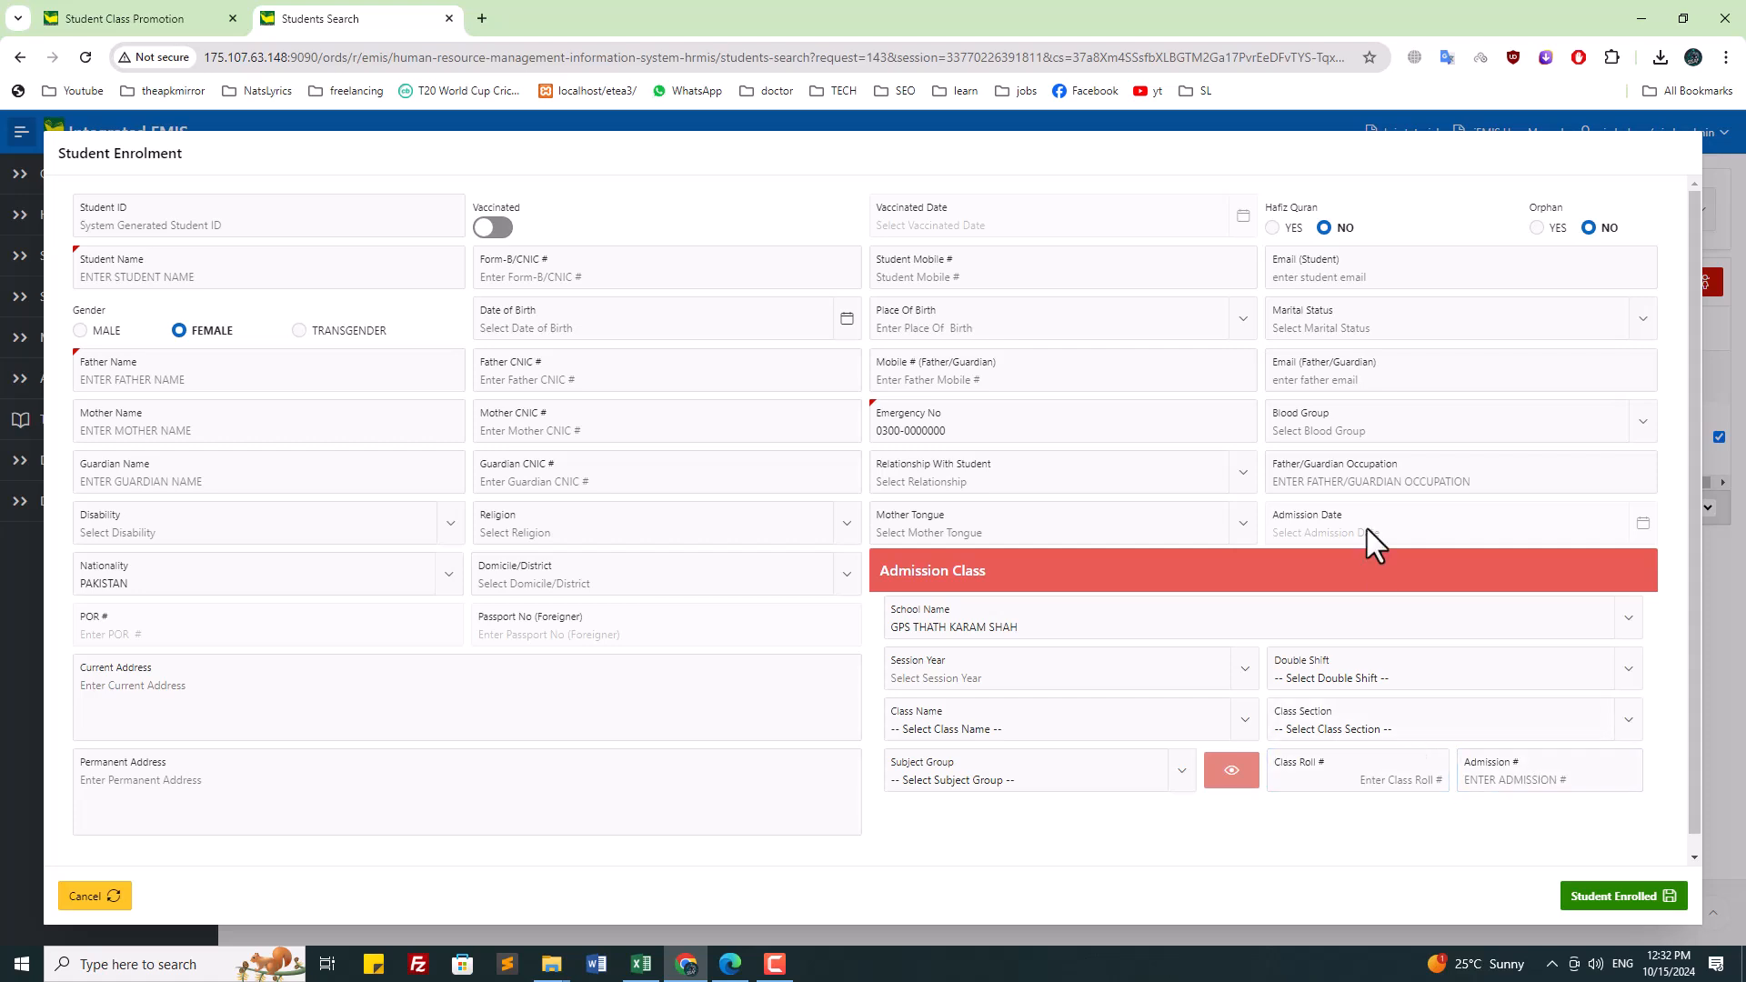
left_click(989, 733)
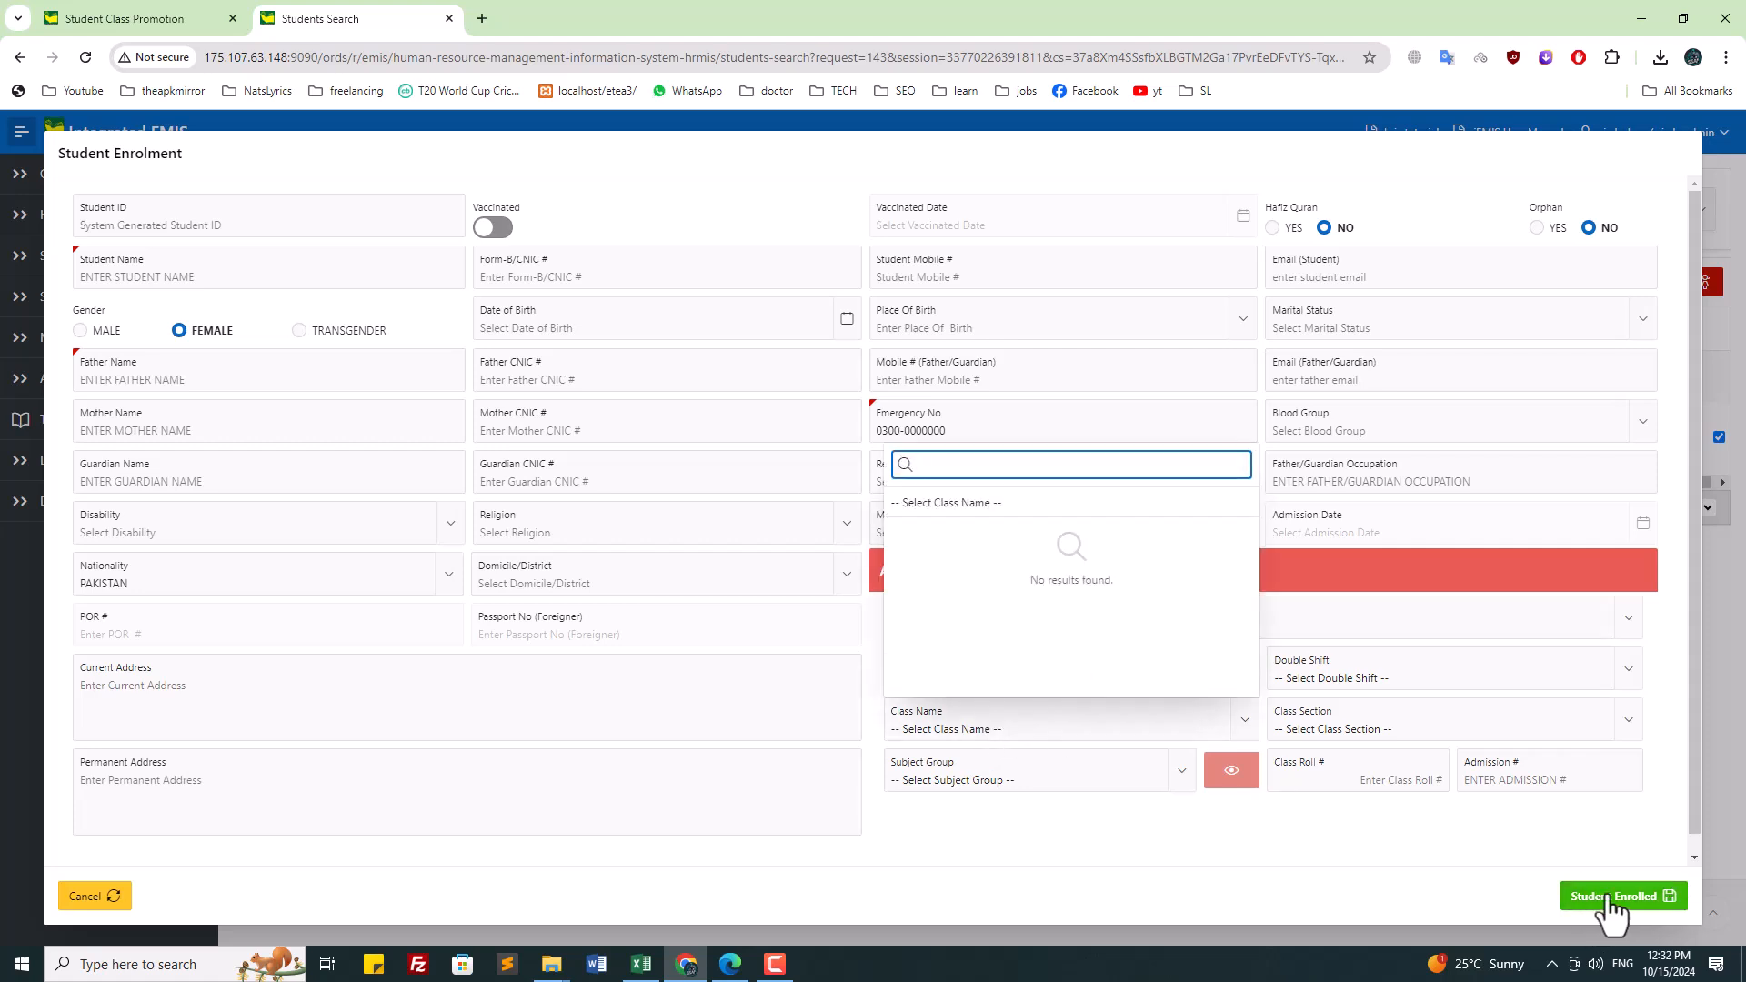
left_click(107, 896)
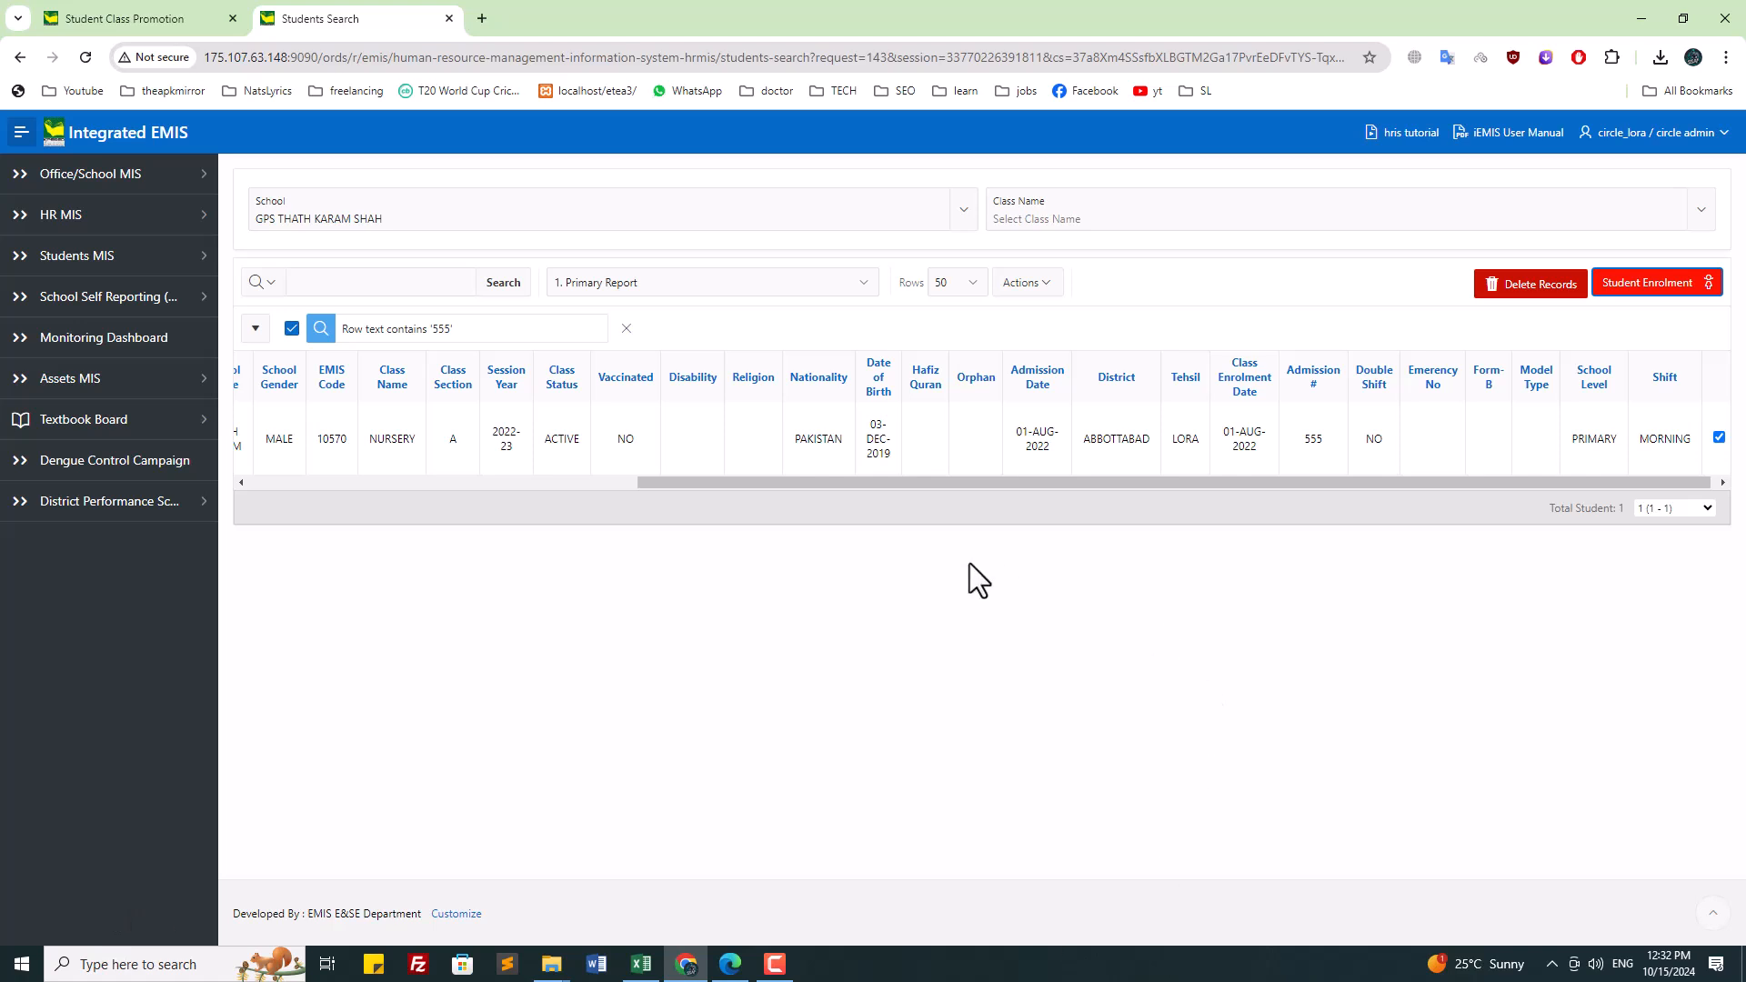
Step: Go back to the Student Class Promotion page and select a row among admissions 555, 556, 557
mouse_move(861, 482)
left_mouse_down()
mouse_move(422, 480)
mouse_move(865, 482)
left_mouse_up()
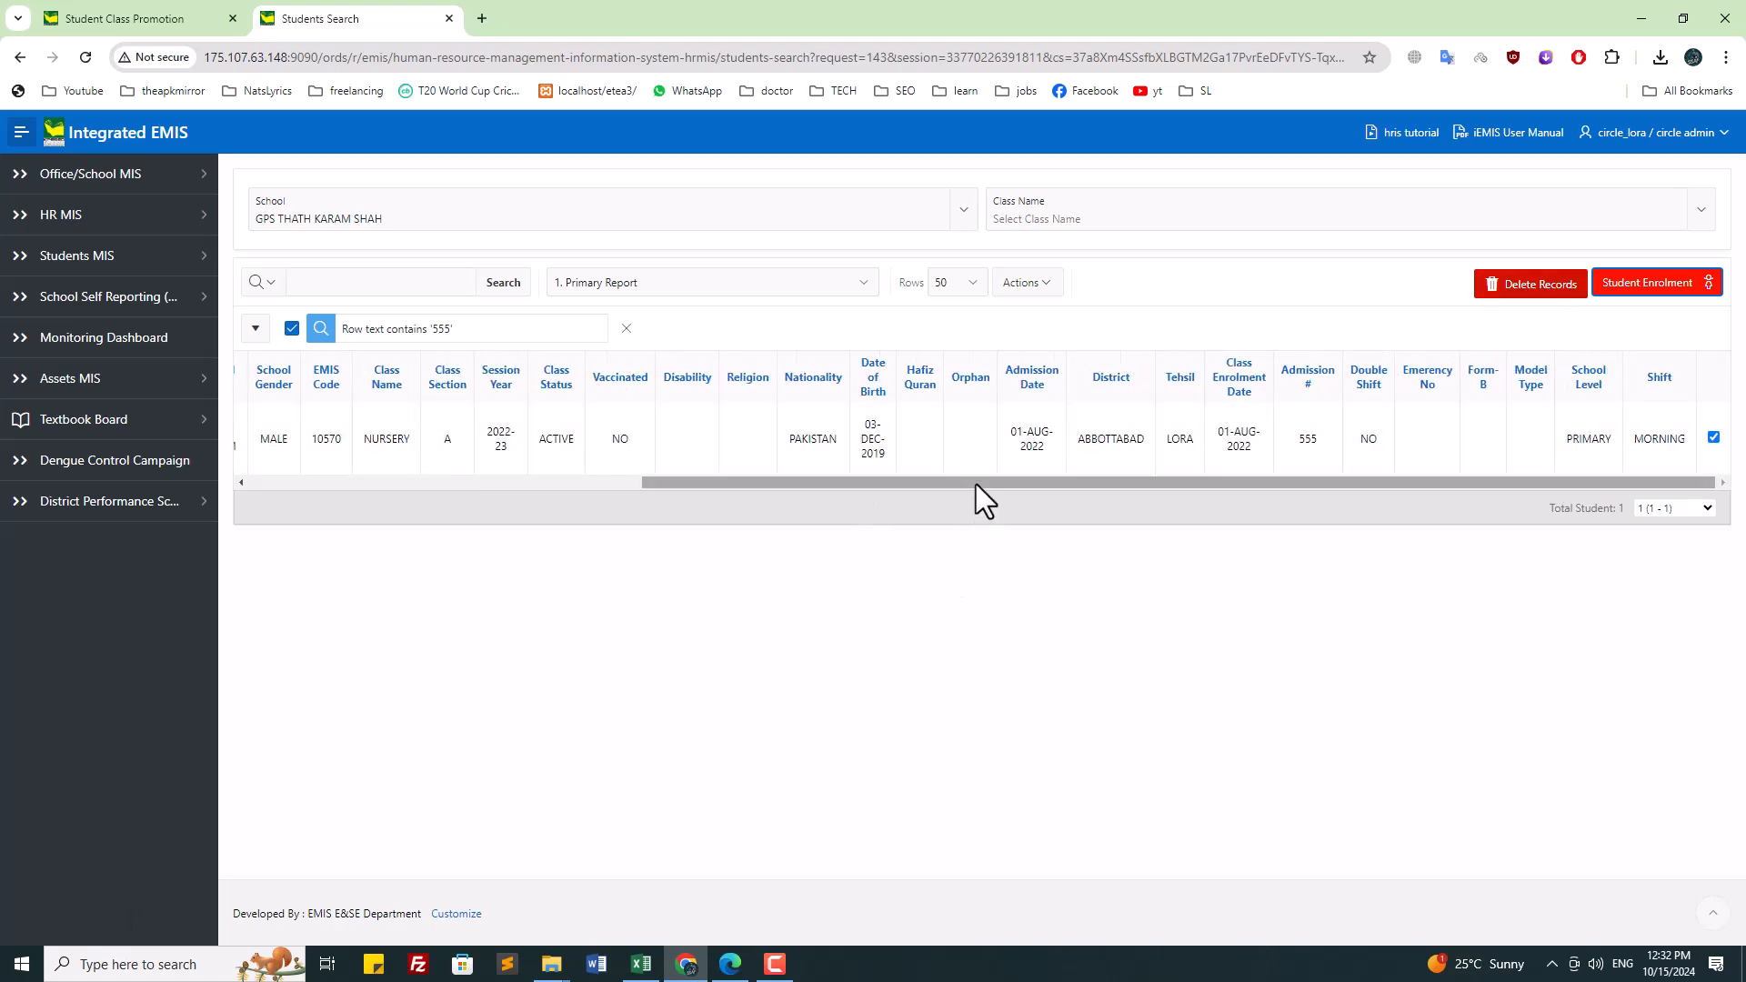
left_click_drag(975, 484, 481, 488)
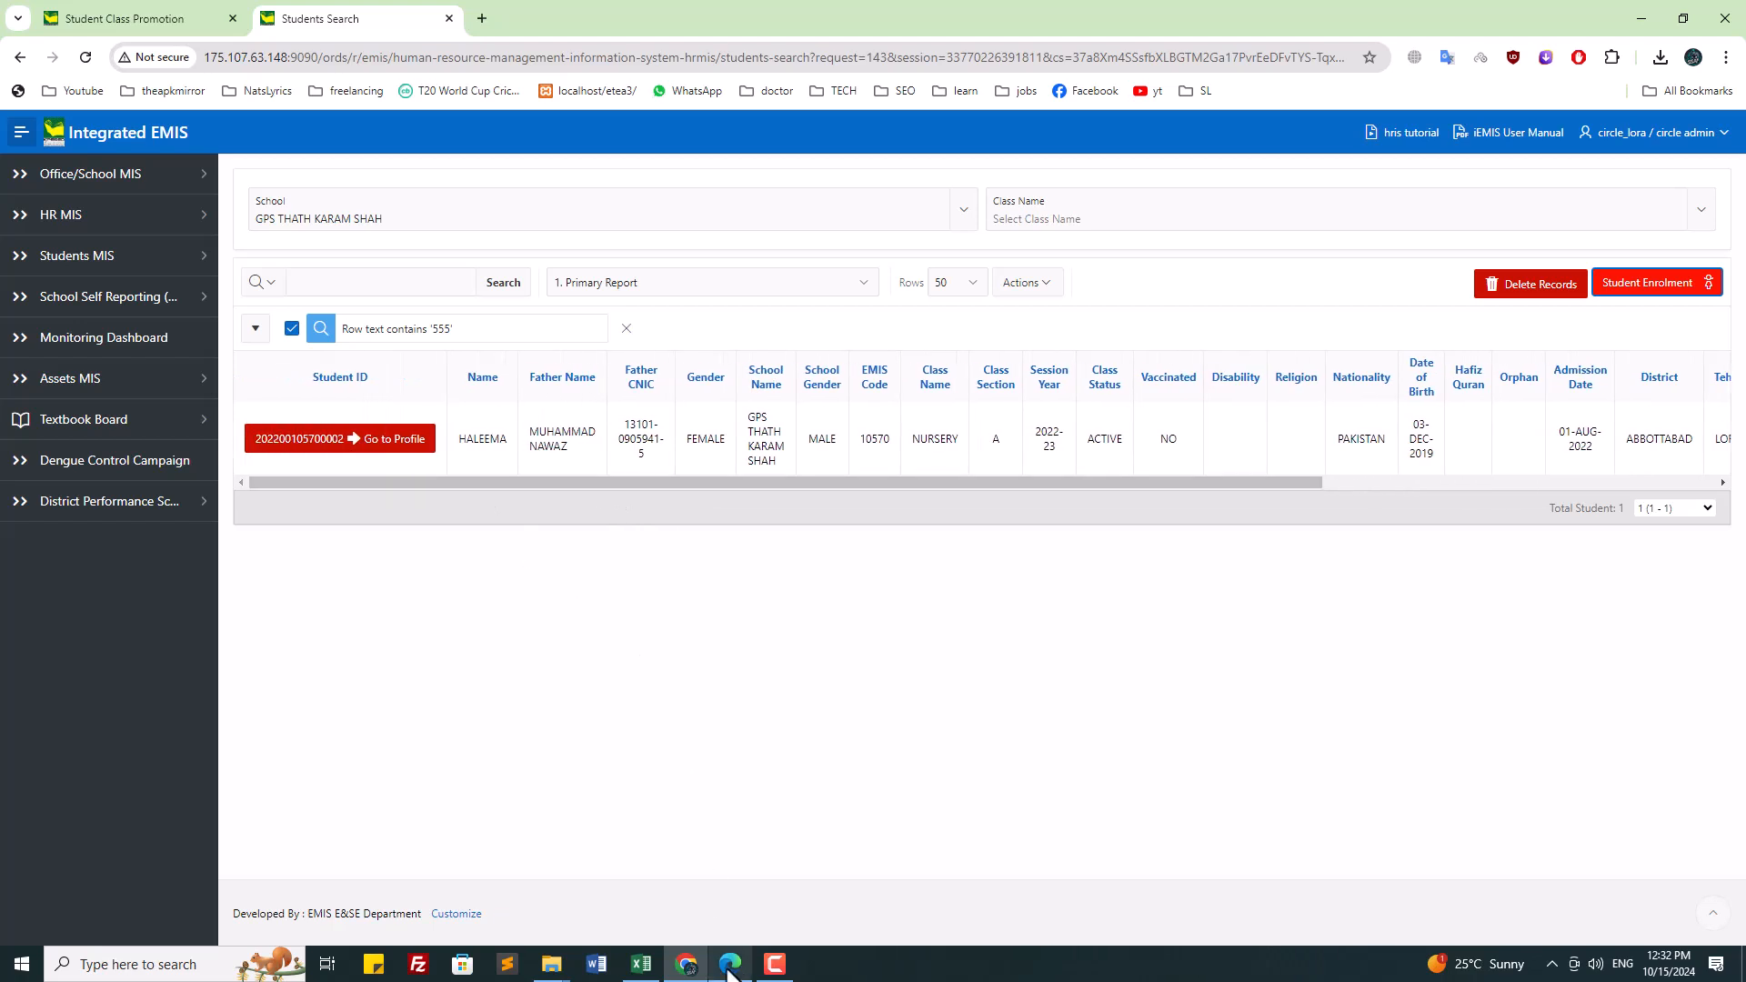
left_click(122, 25)
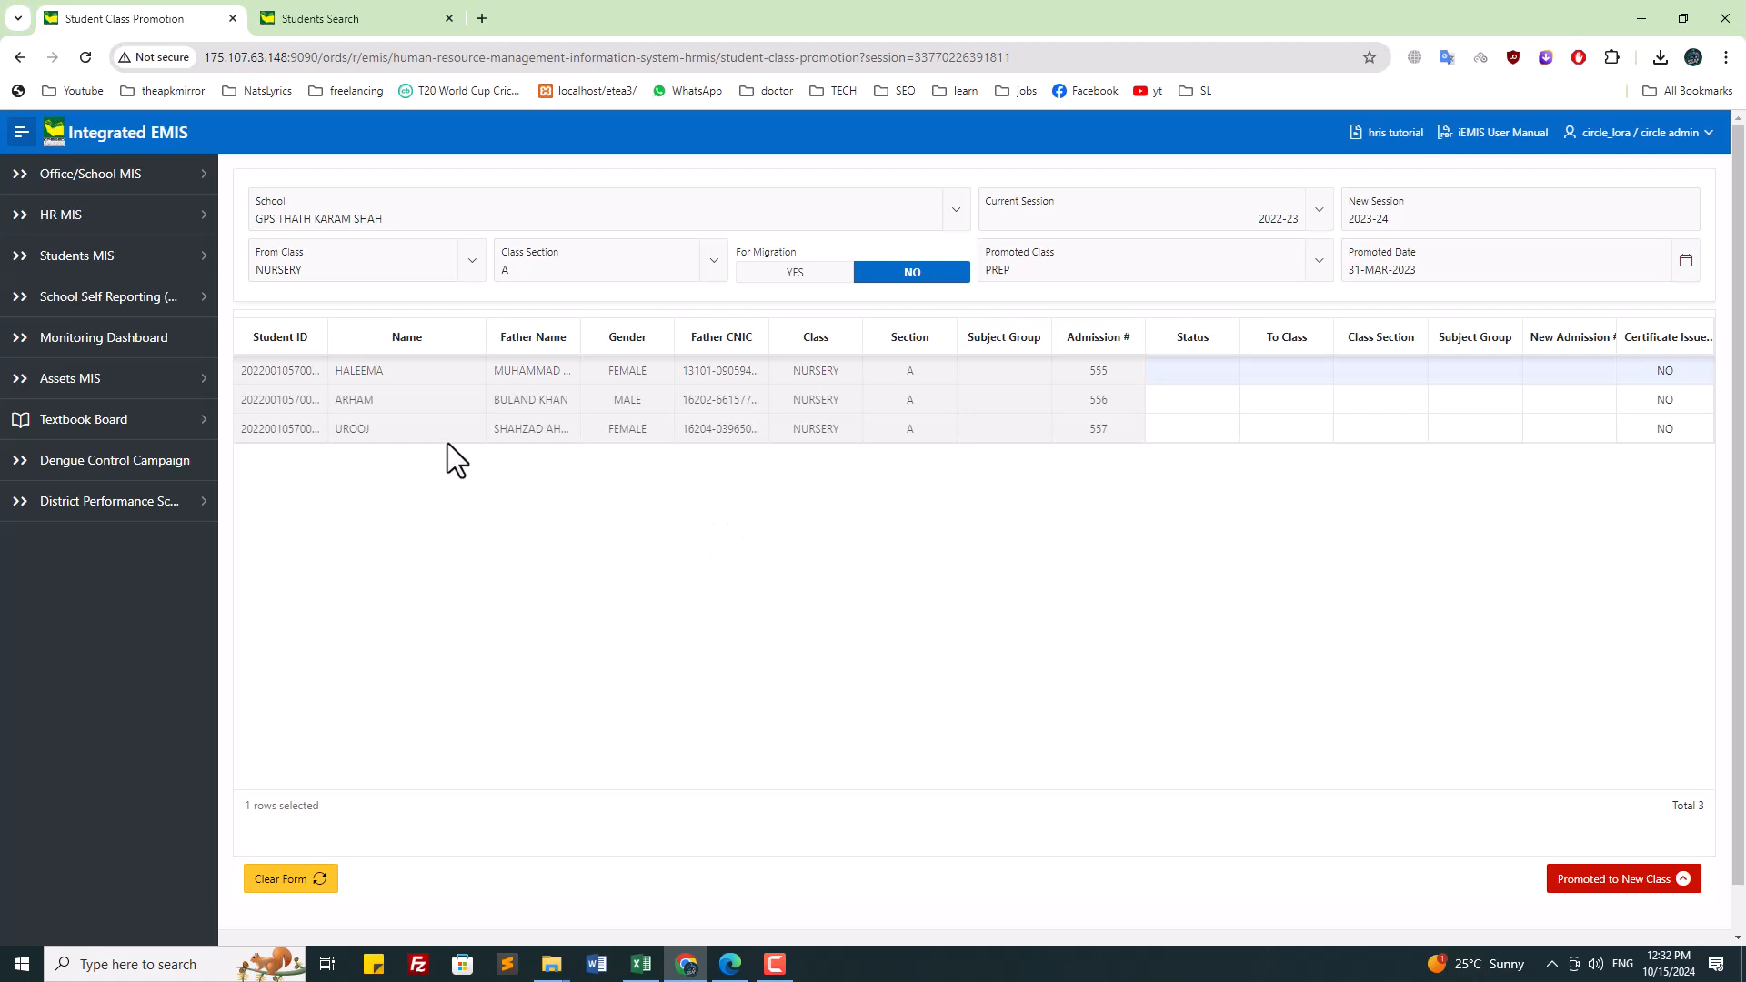
left_click(435, 395)
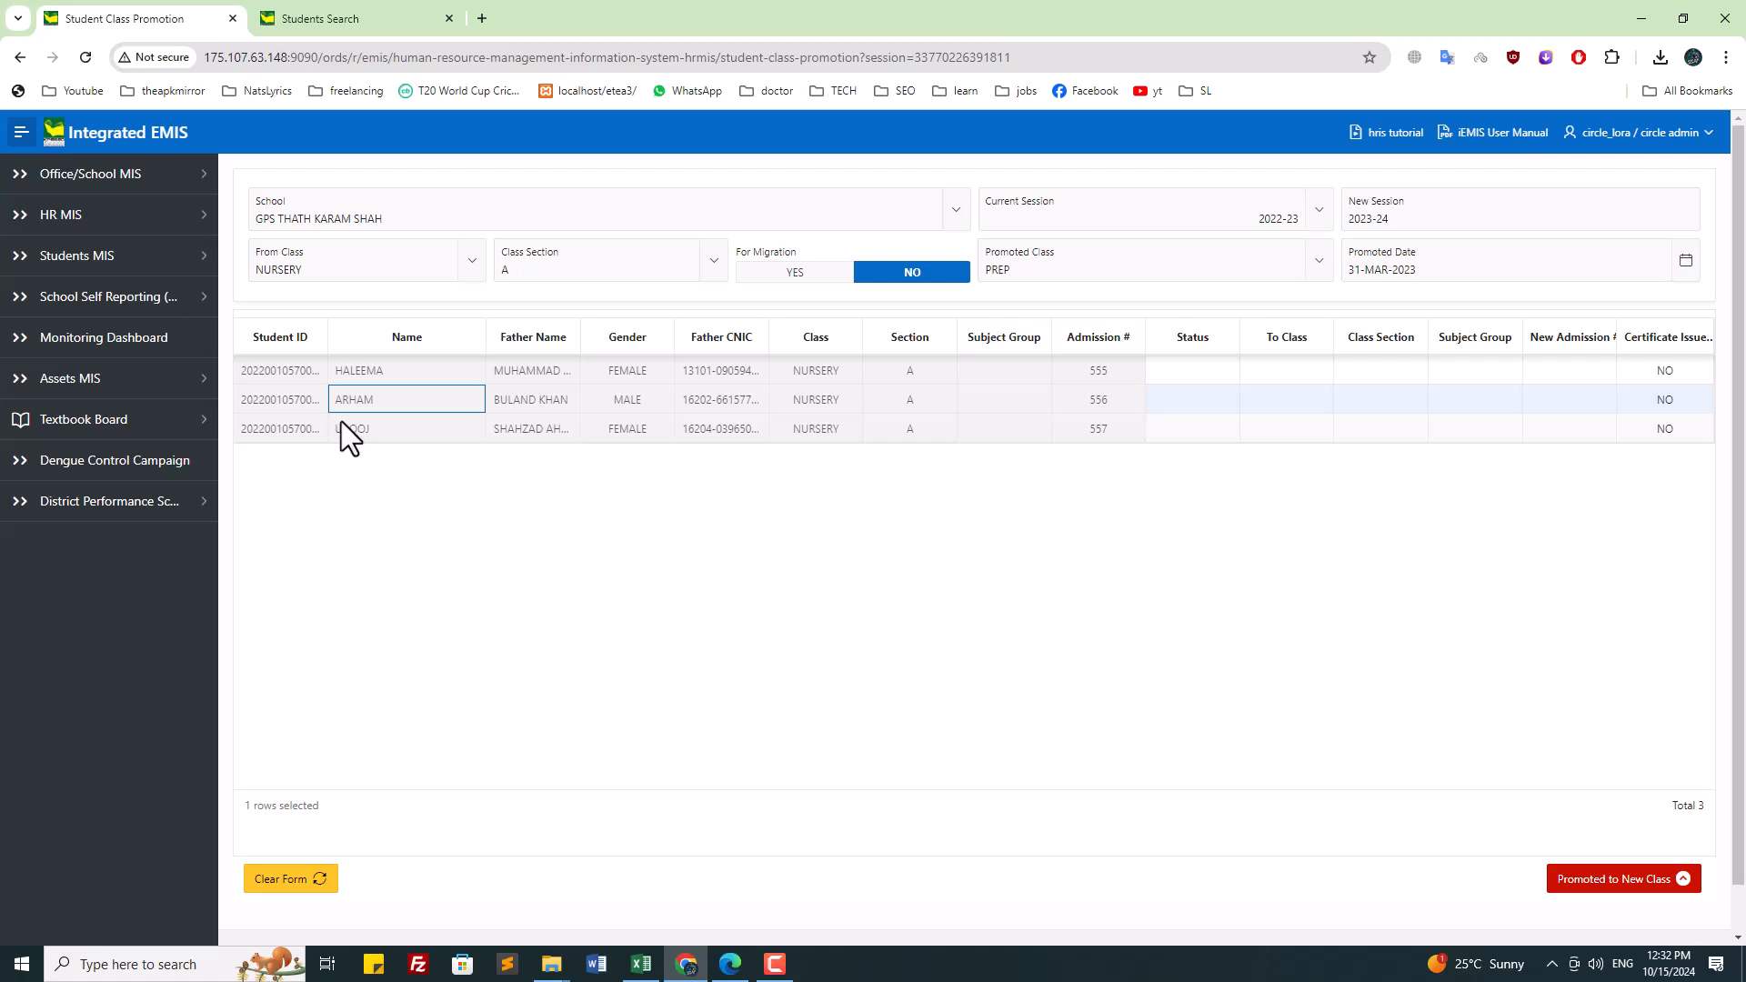
left_click(422, 471)
left_click(1187, 429)
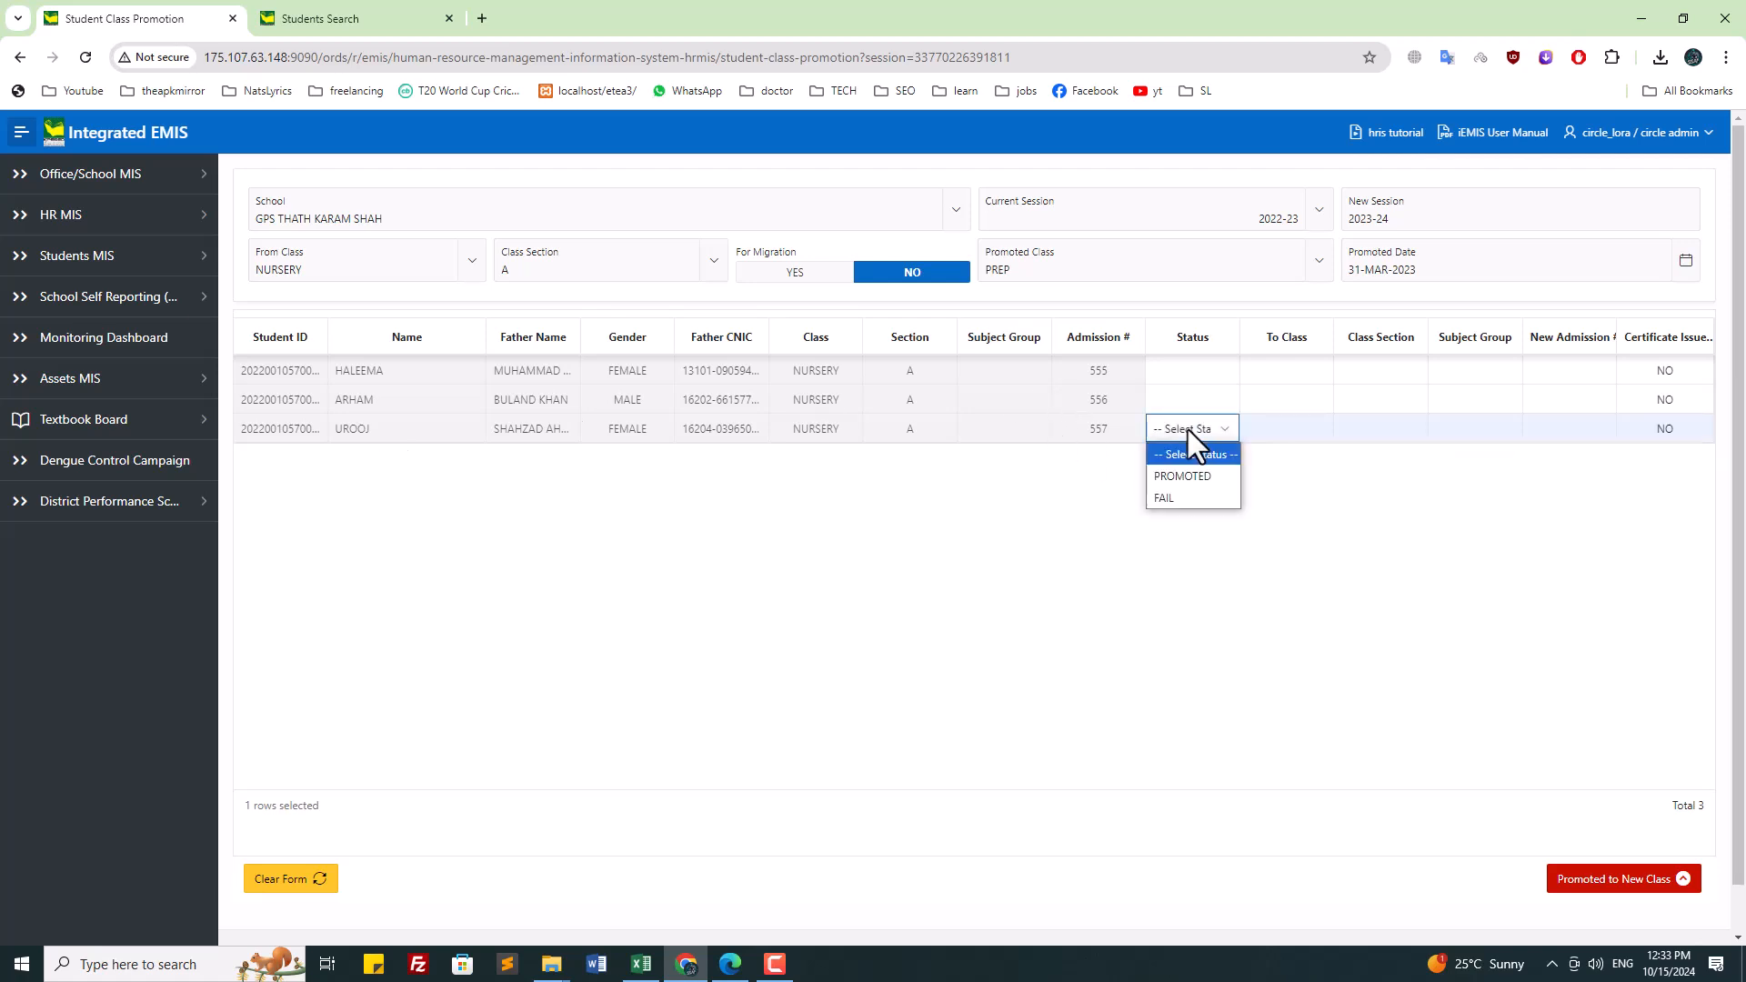
left_click(1197, 493)
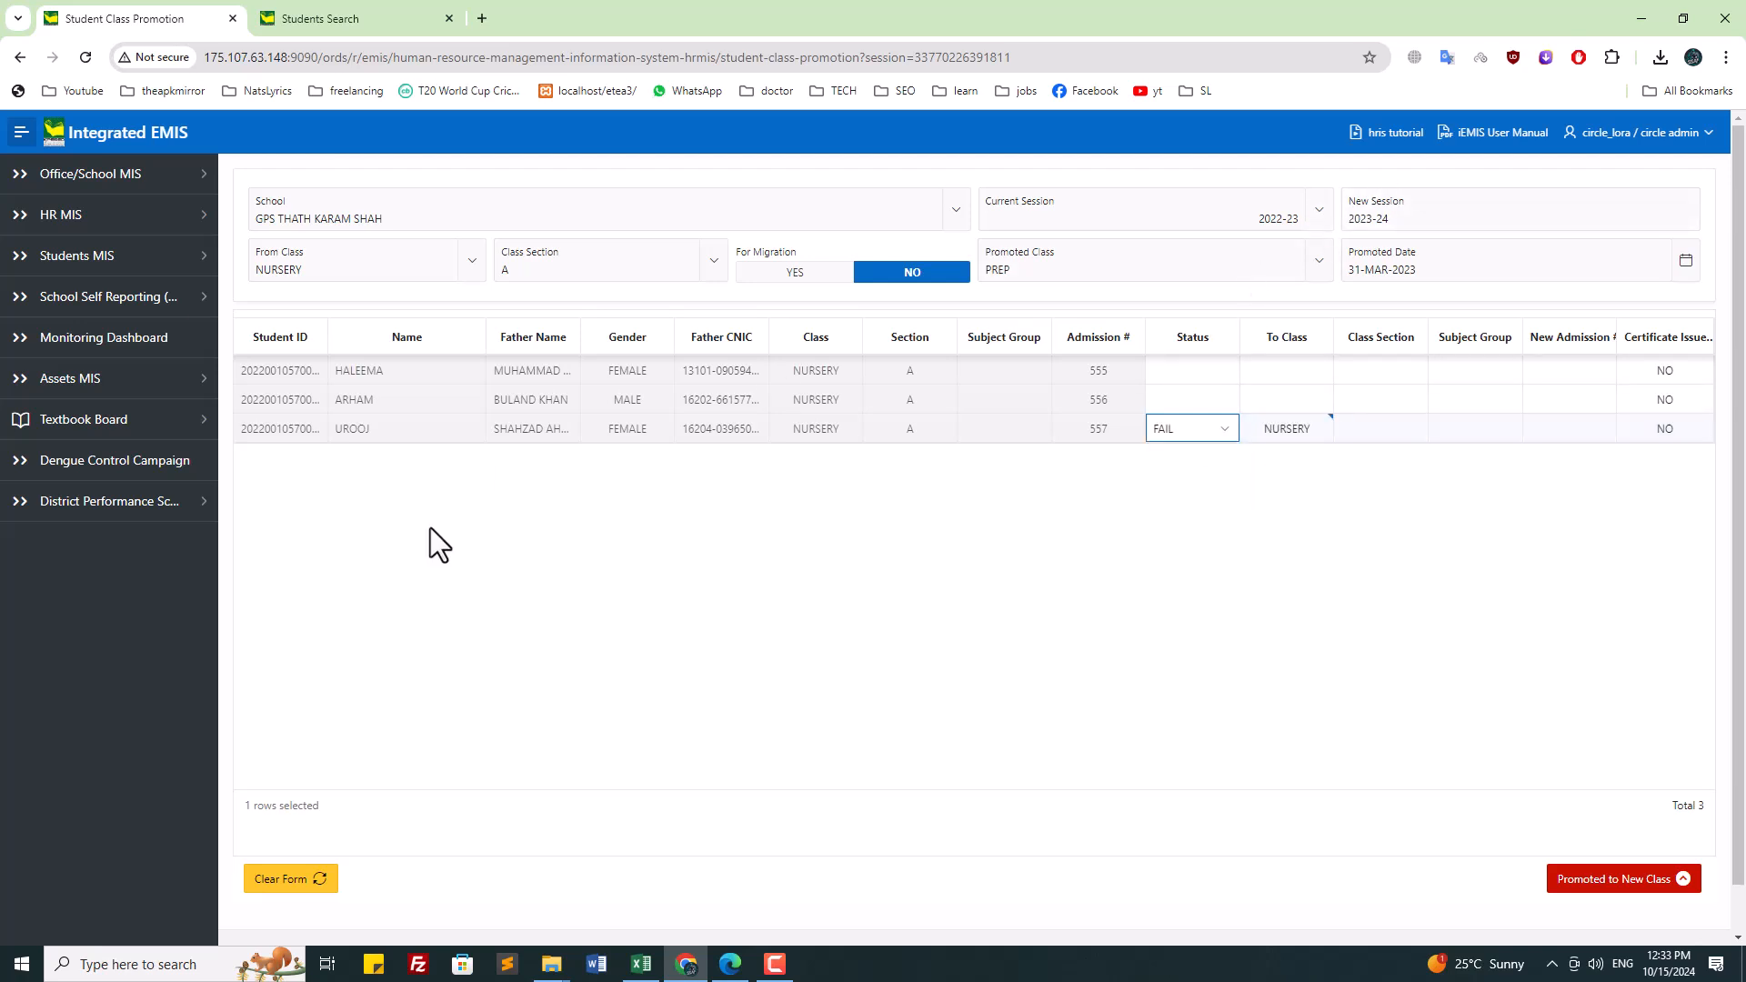
left_click(1221, 429)
left_click(1215, 456)
Step: Navigate the sidebar via Employee Profiles back to Students MIS > Students Profiles
left_click(150, 257)
left_click(146, 296)
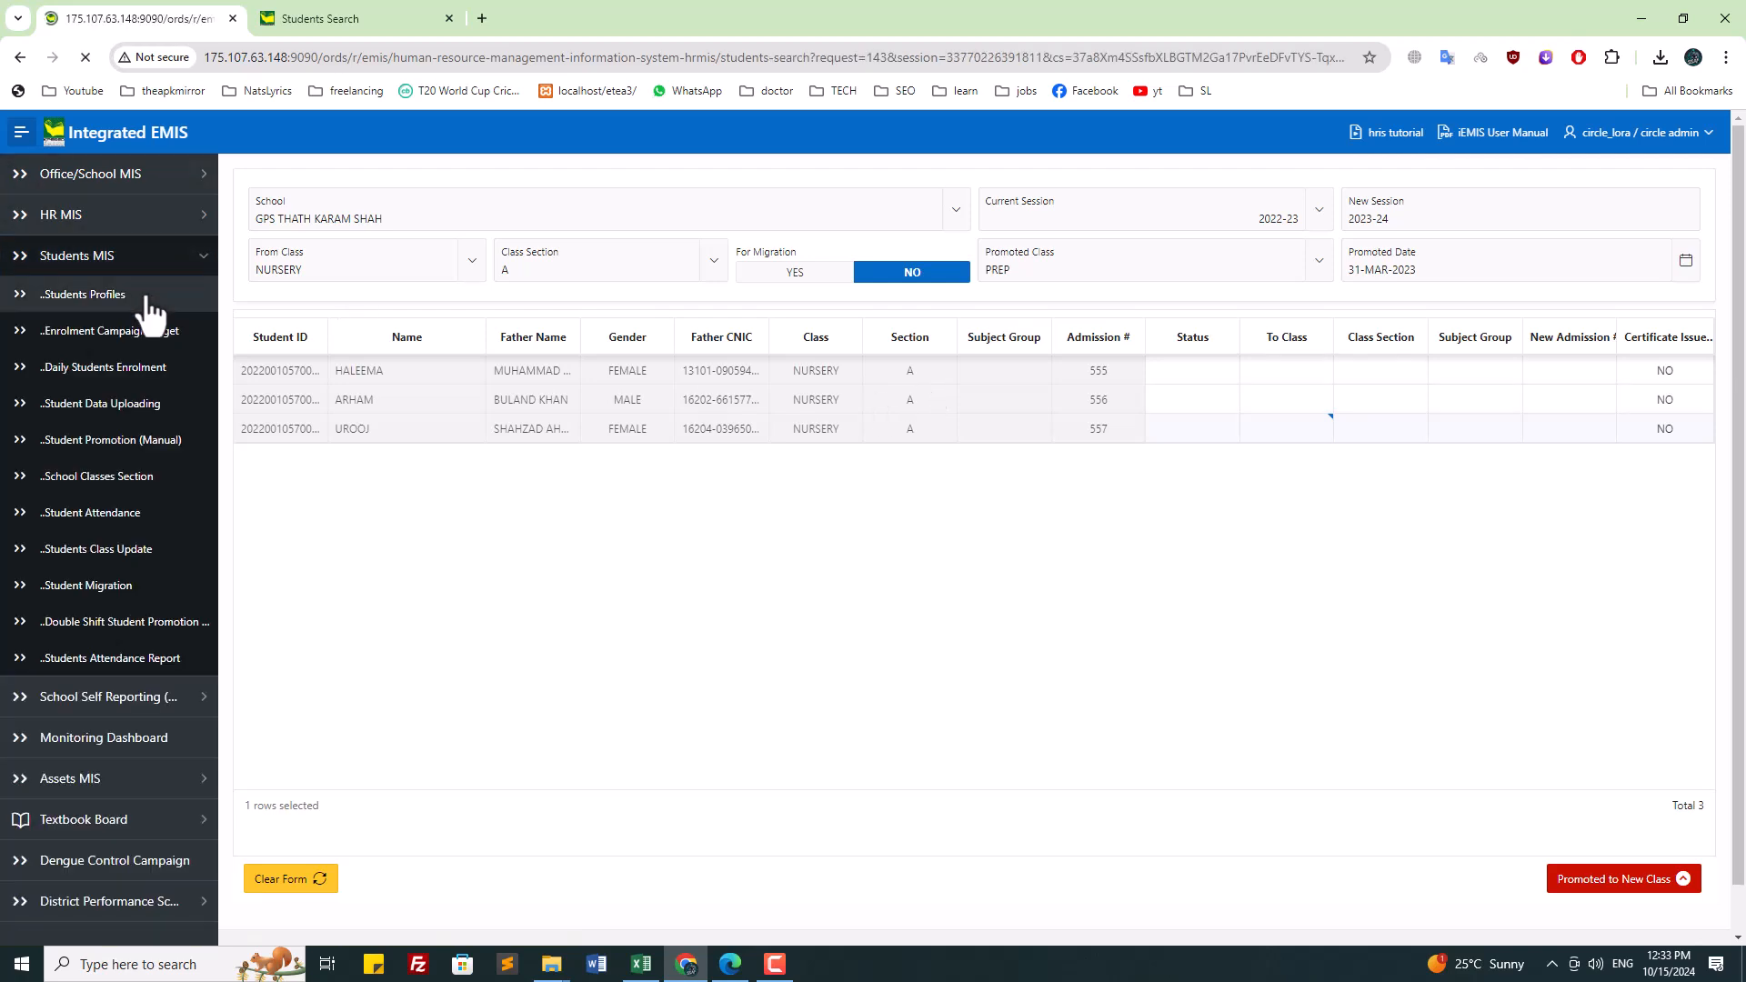
left_click(98, 223)
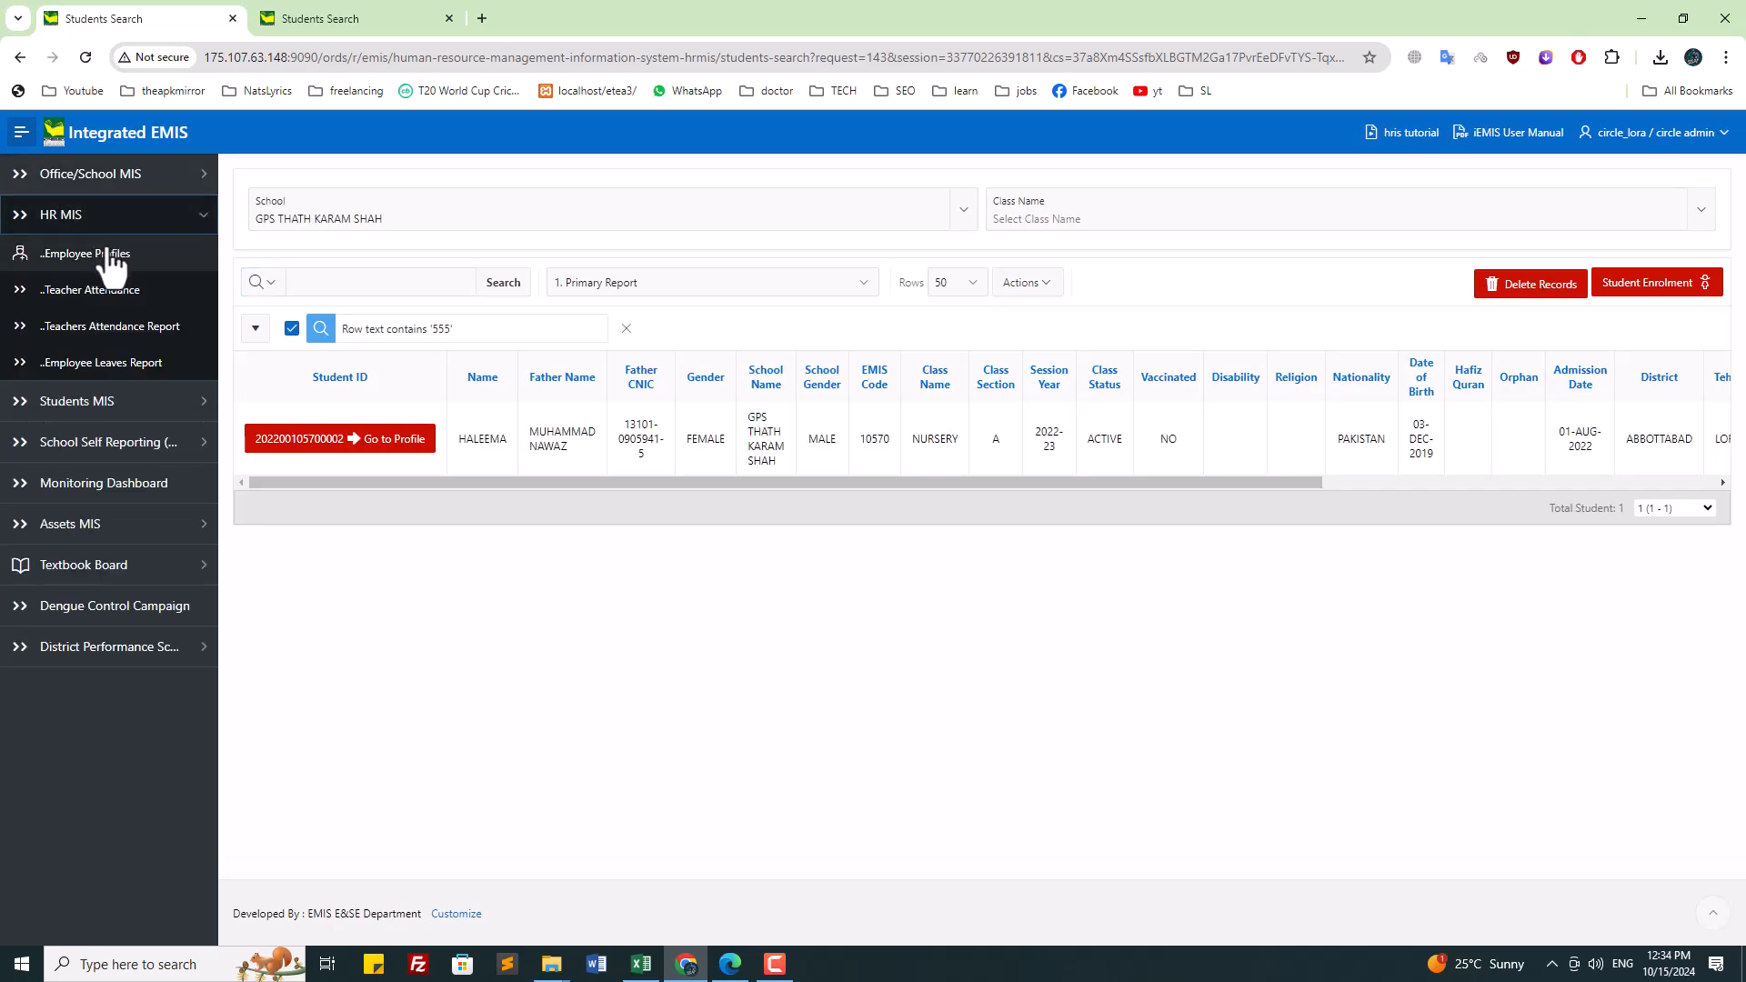
left_click(111, 257)
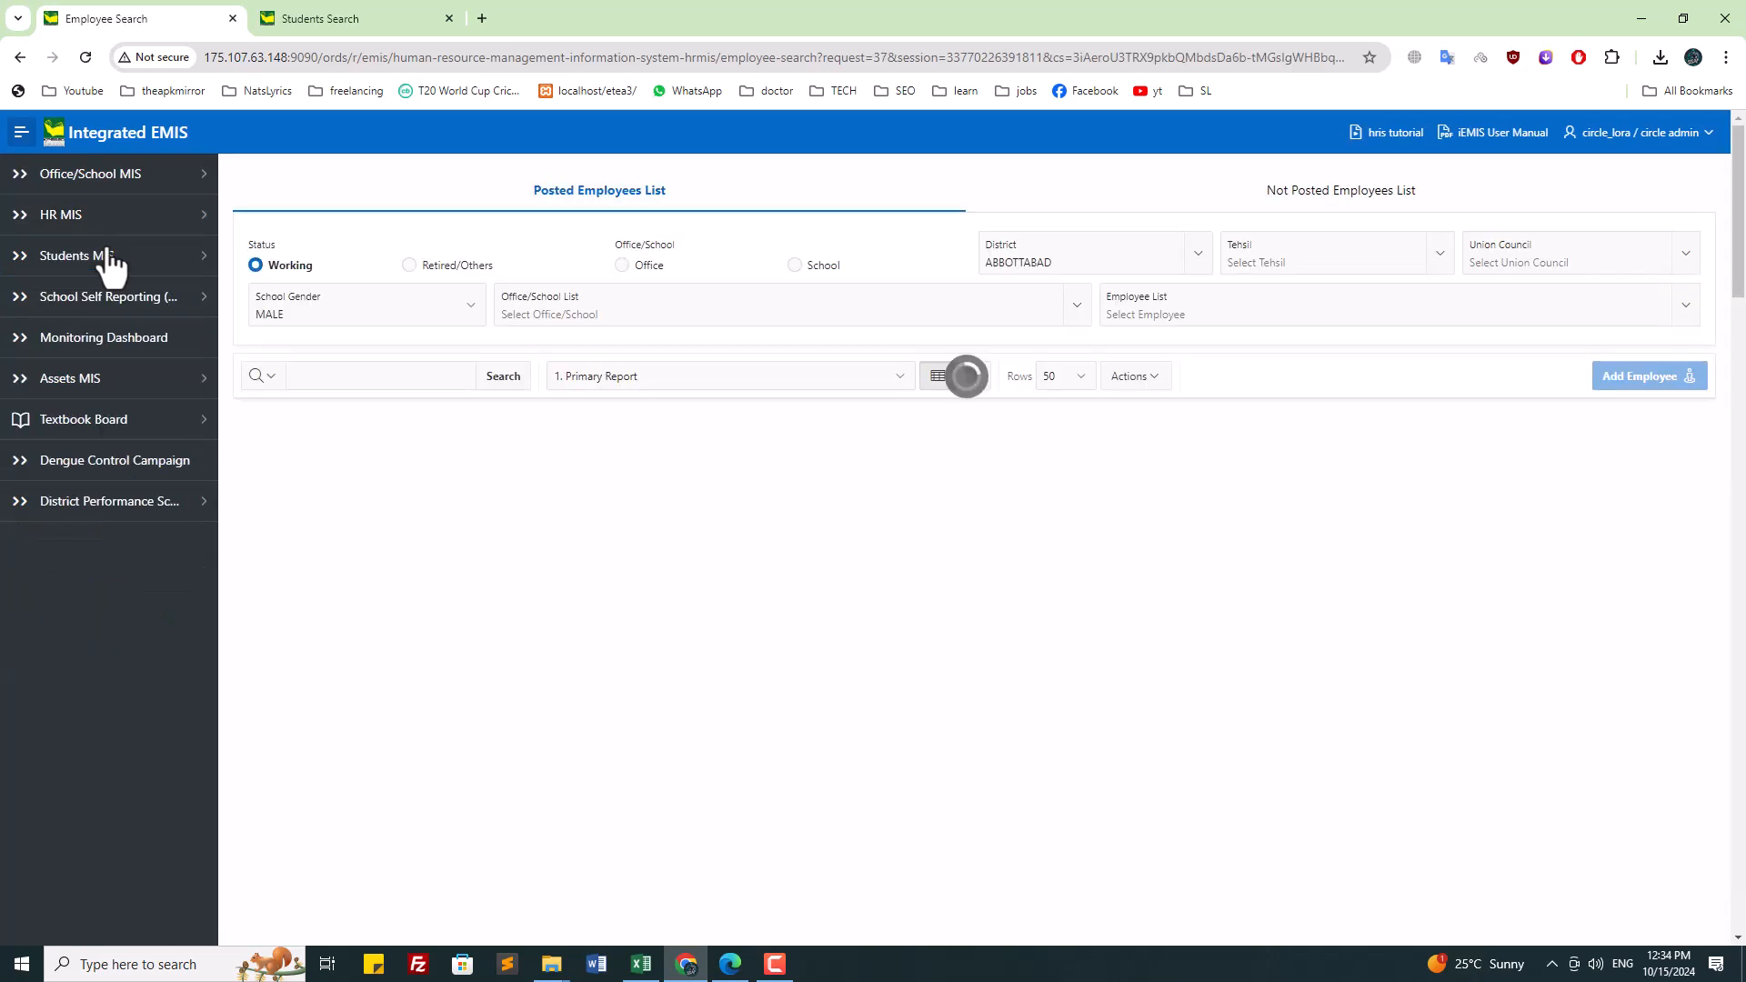
left_click(107, 257)
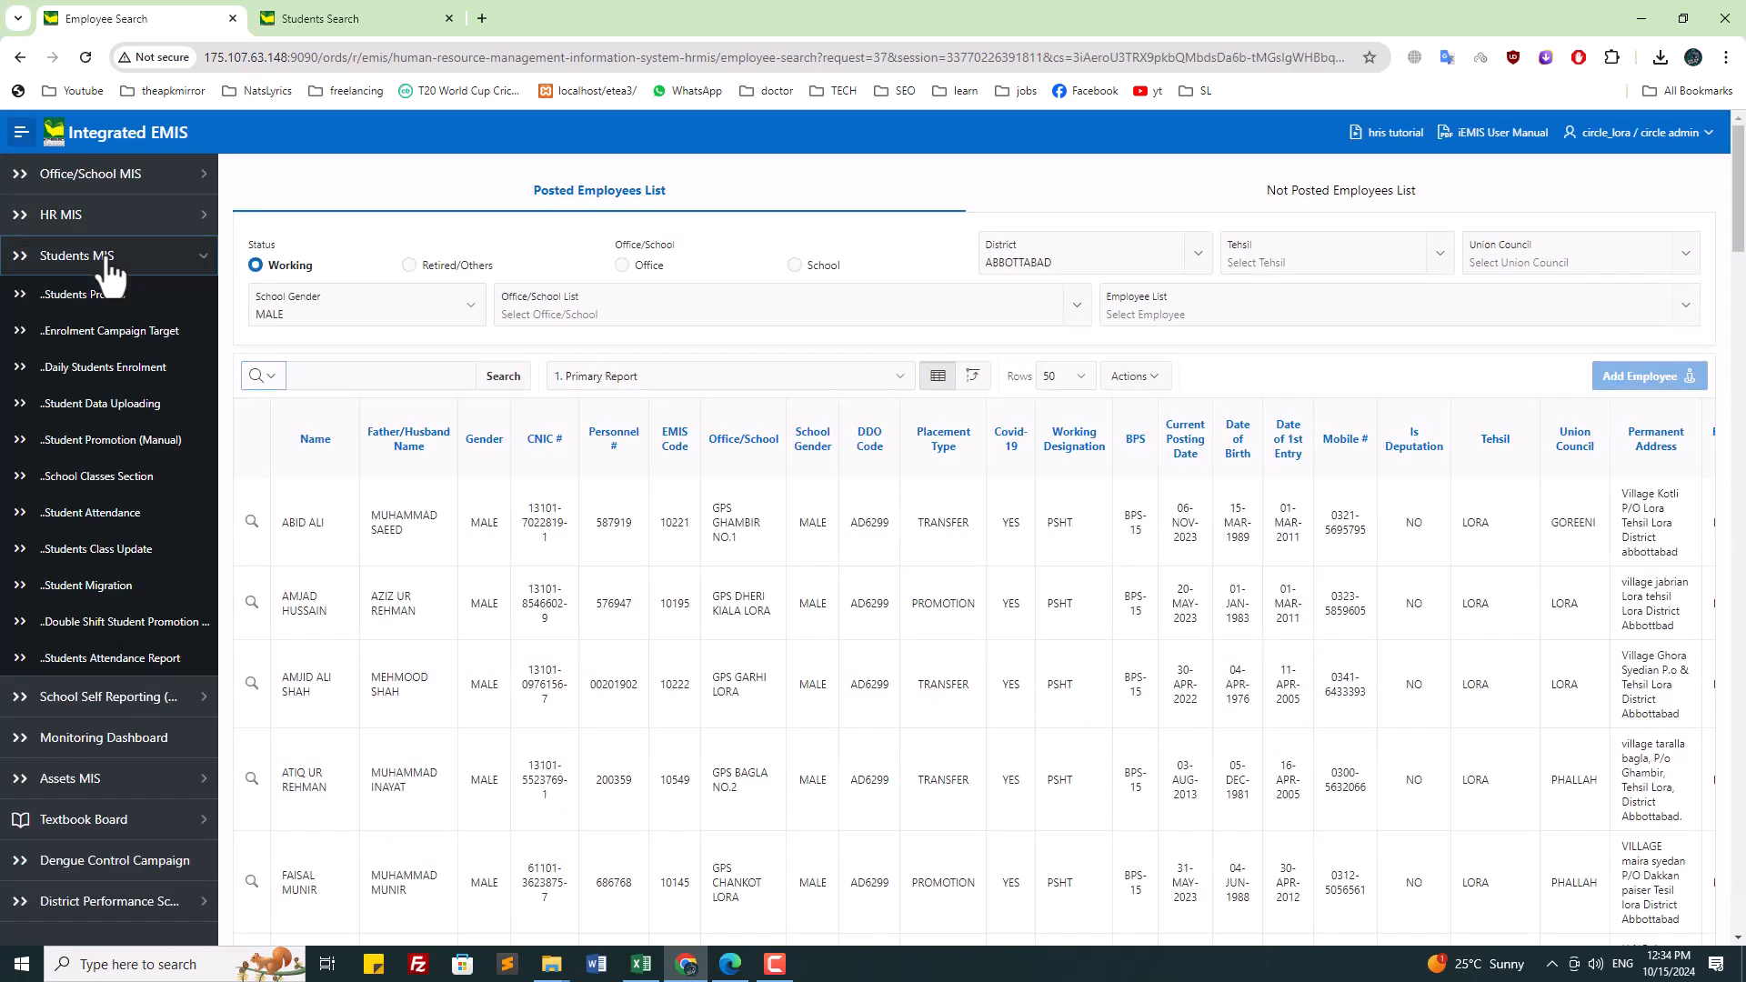
left_click(73, 294)
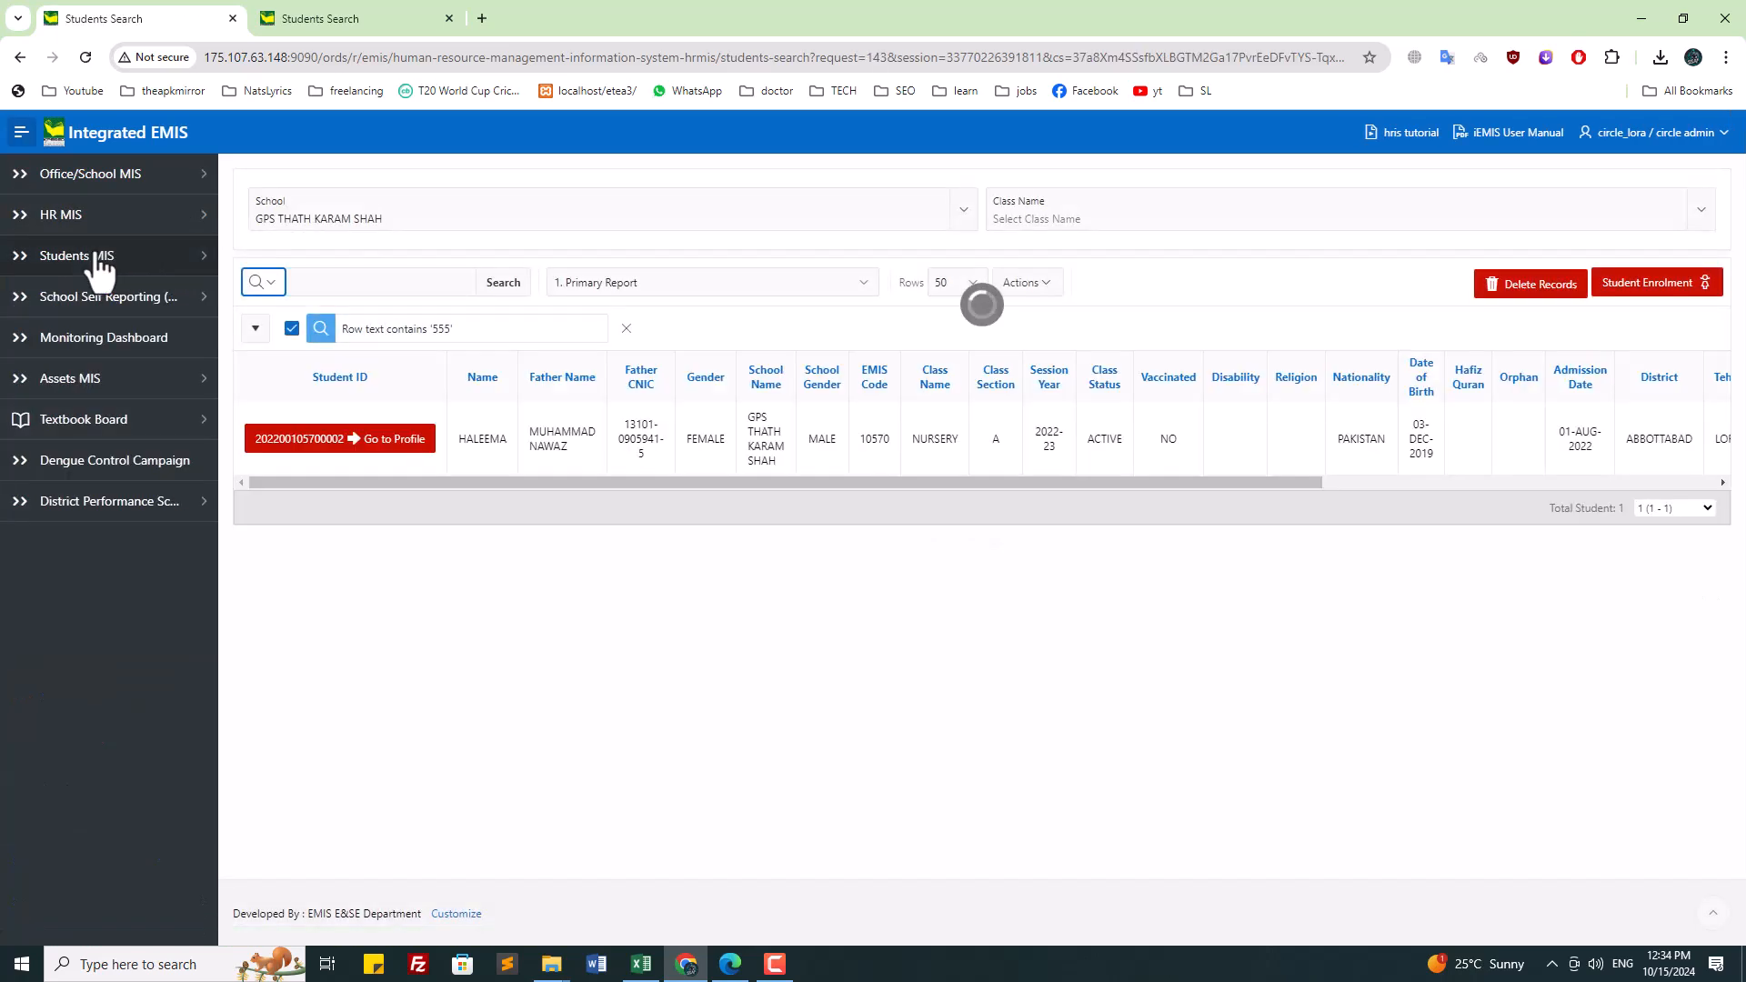
left_click(69, 259)
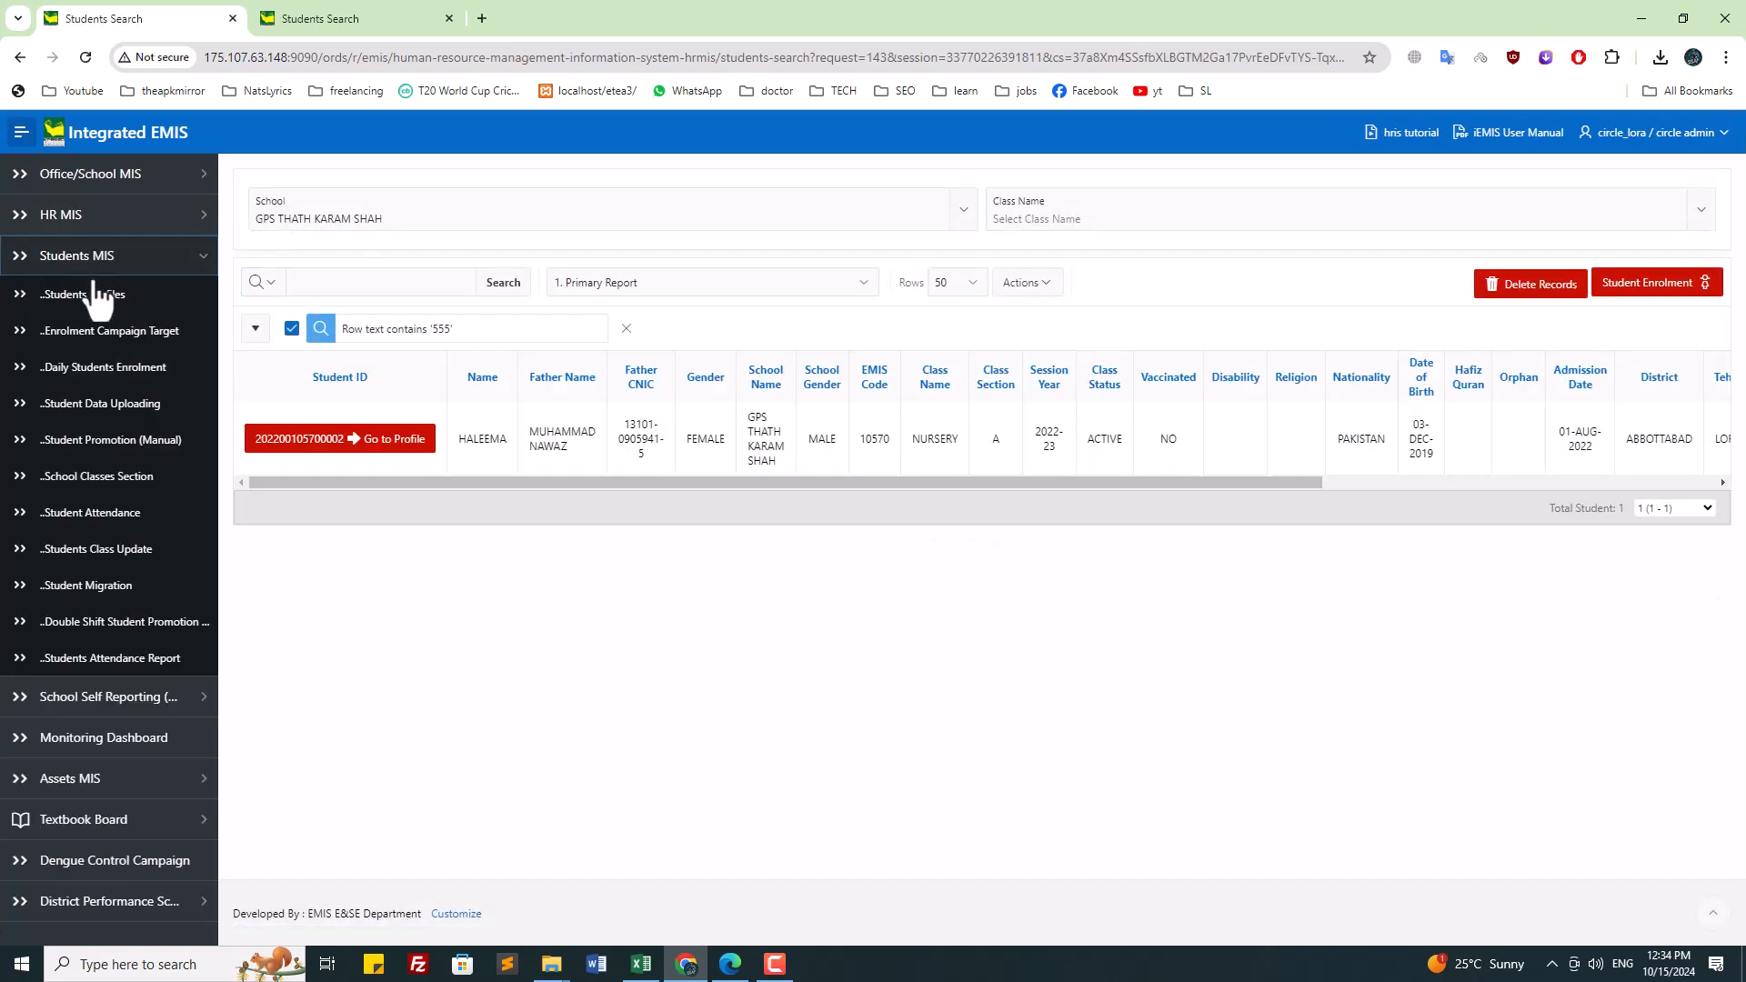
Step: Remove the 'Row text contains 555' filter and choose school GPS THATH KARAM SHAH
left_click(626, 329)
left_click(499, 215)
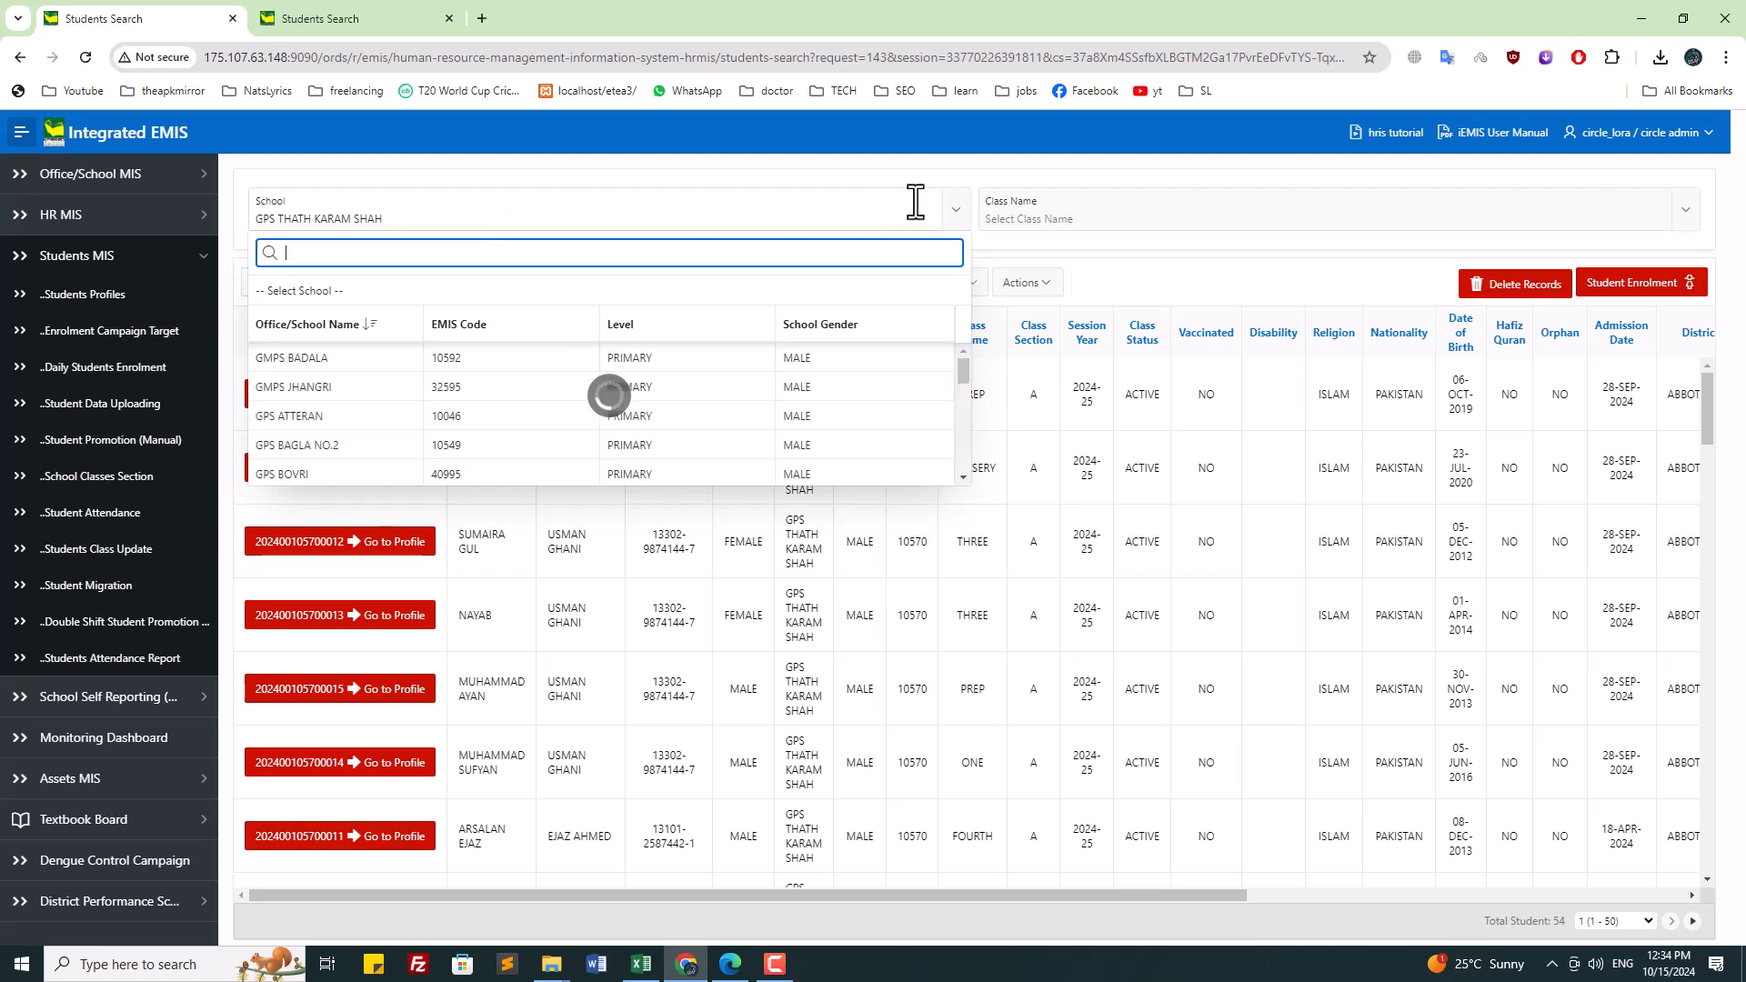
type("thaq")
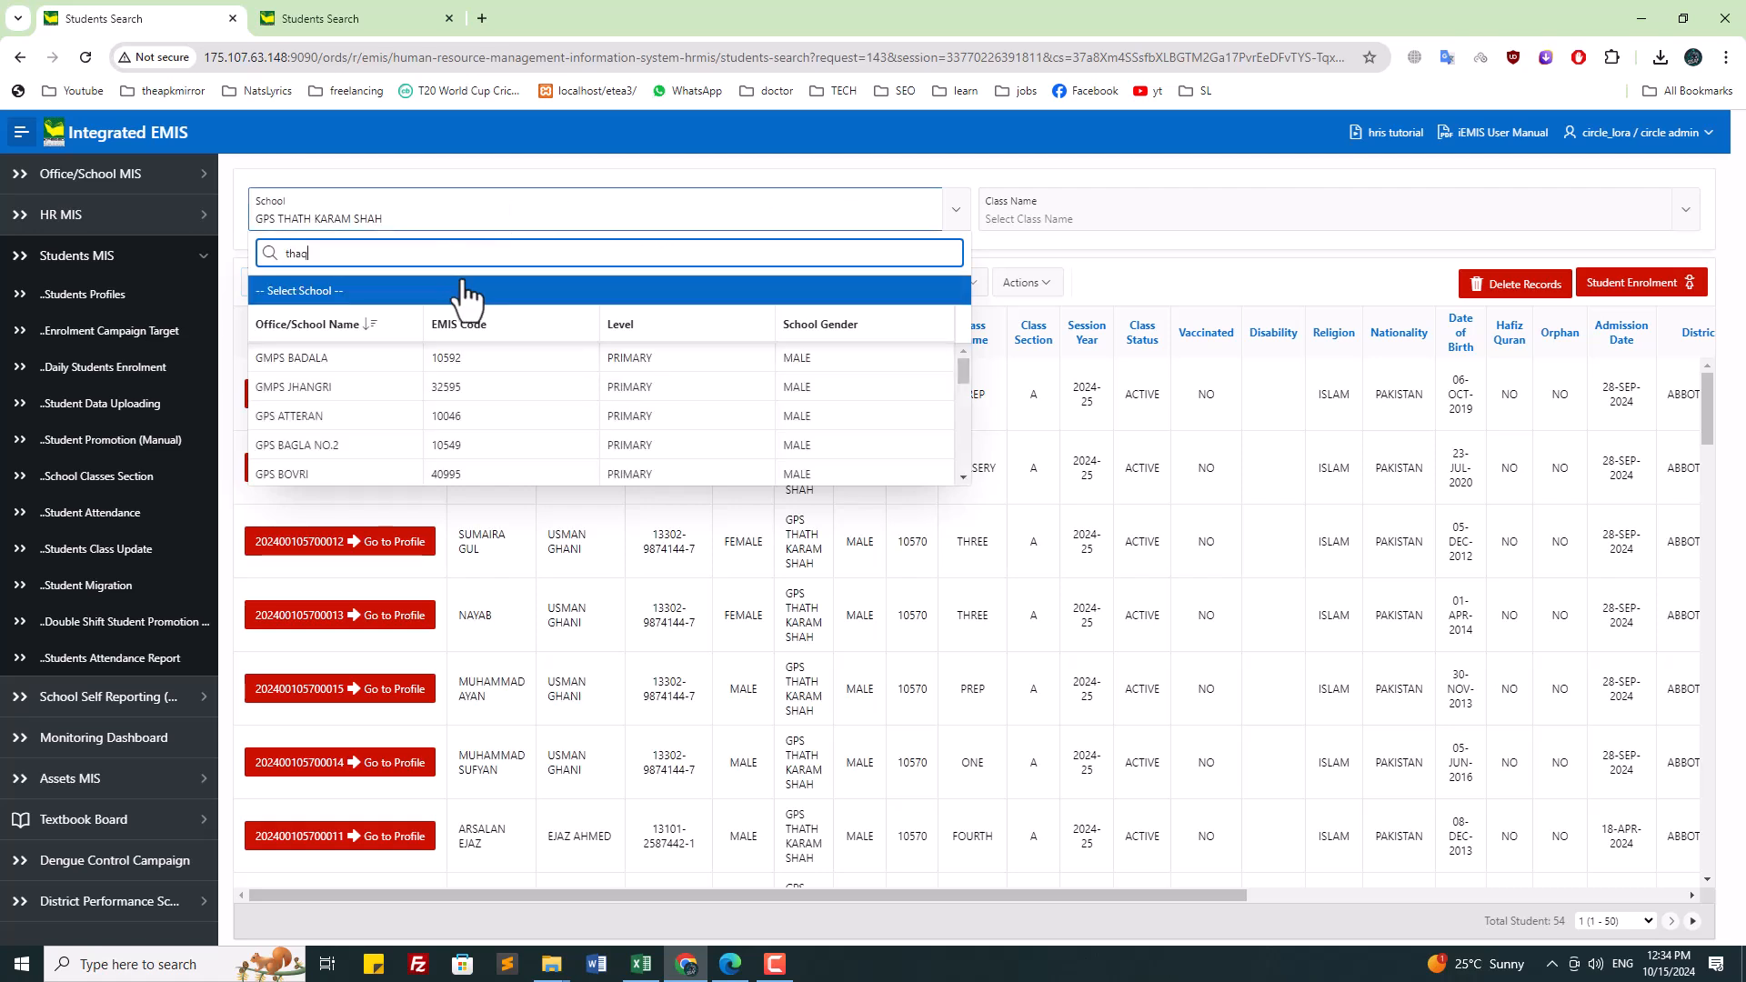
type("k")
key("ctrl+a")
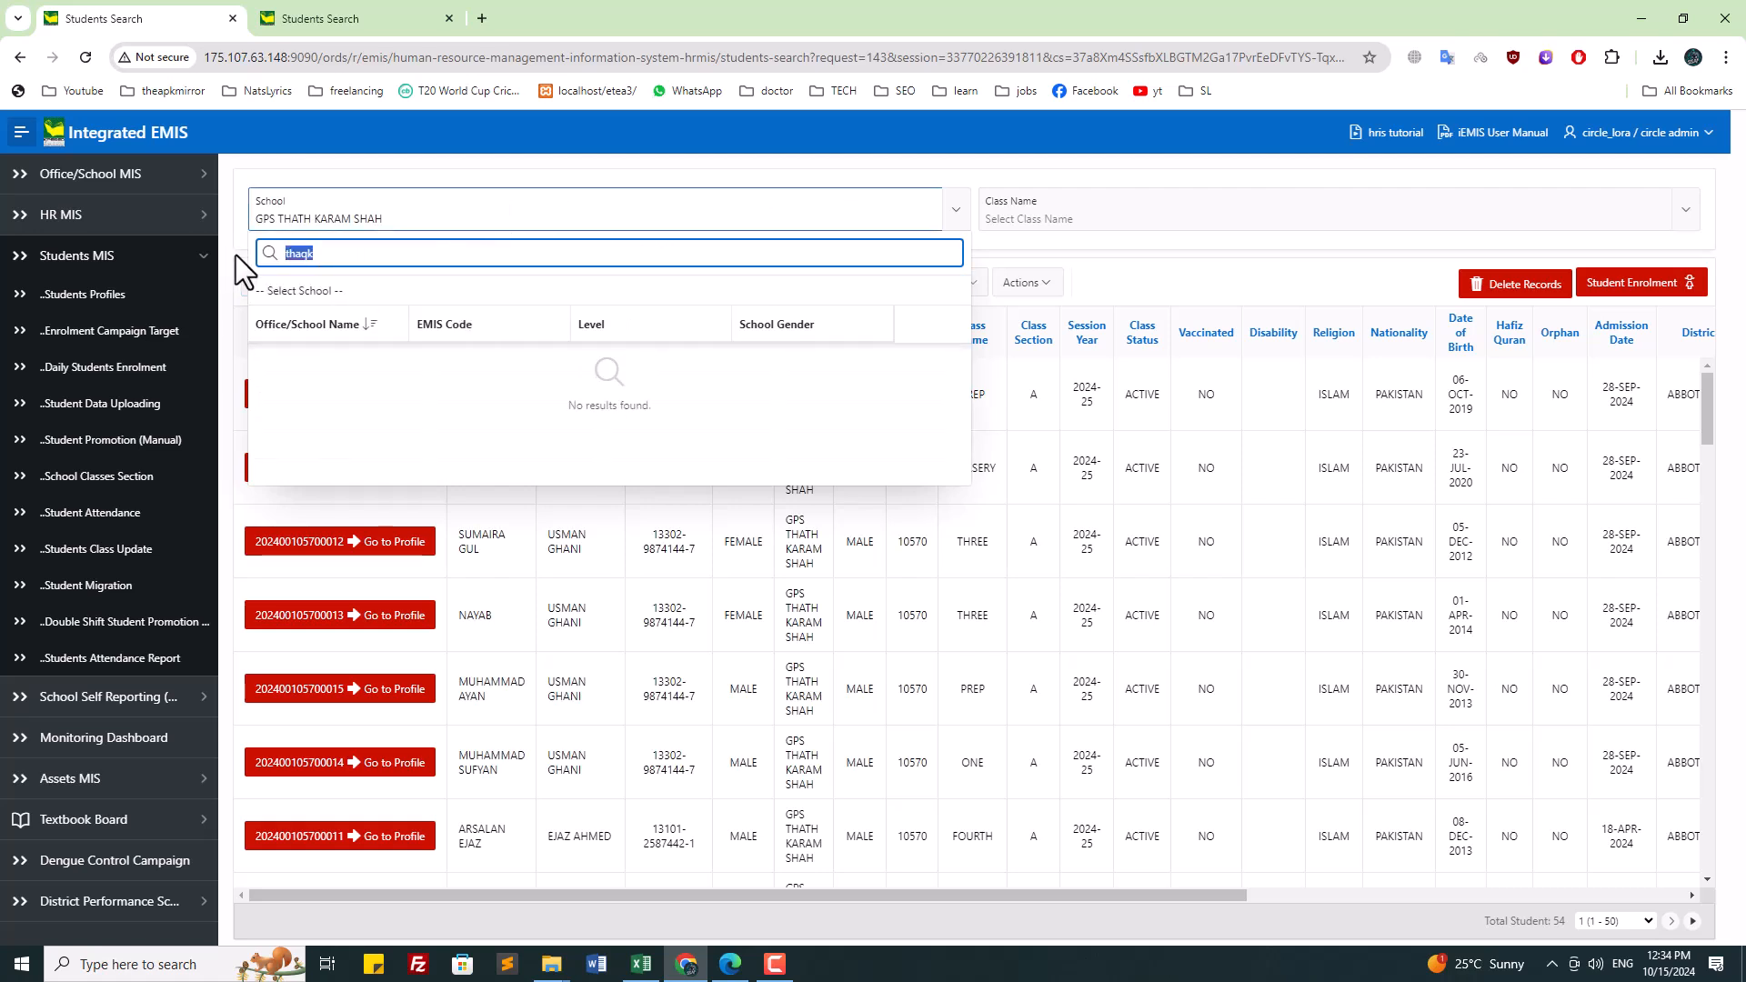
type("that")
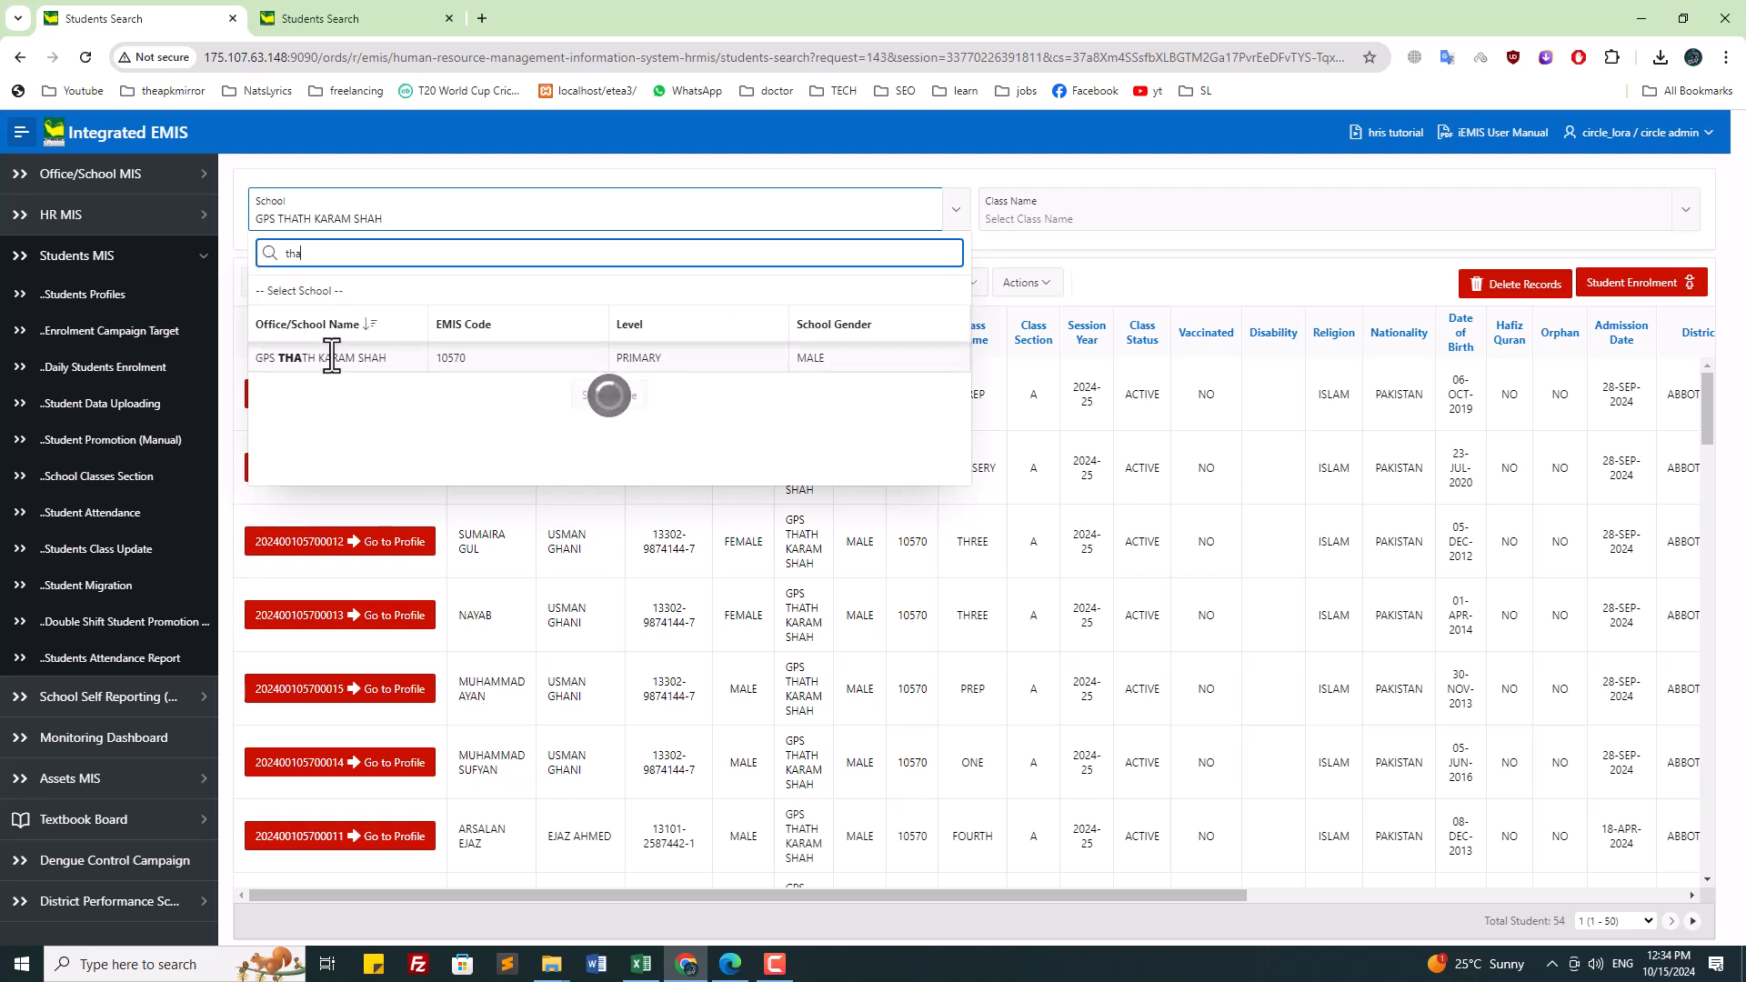
left_click(331, 355)
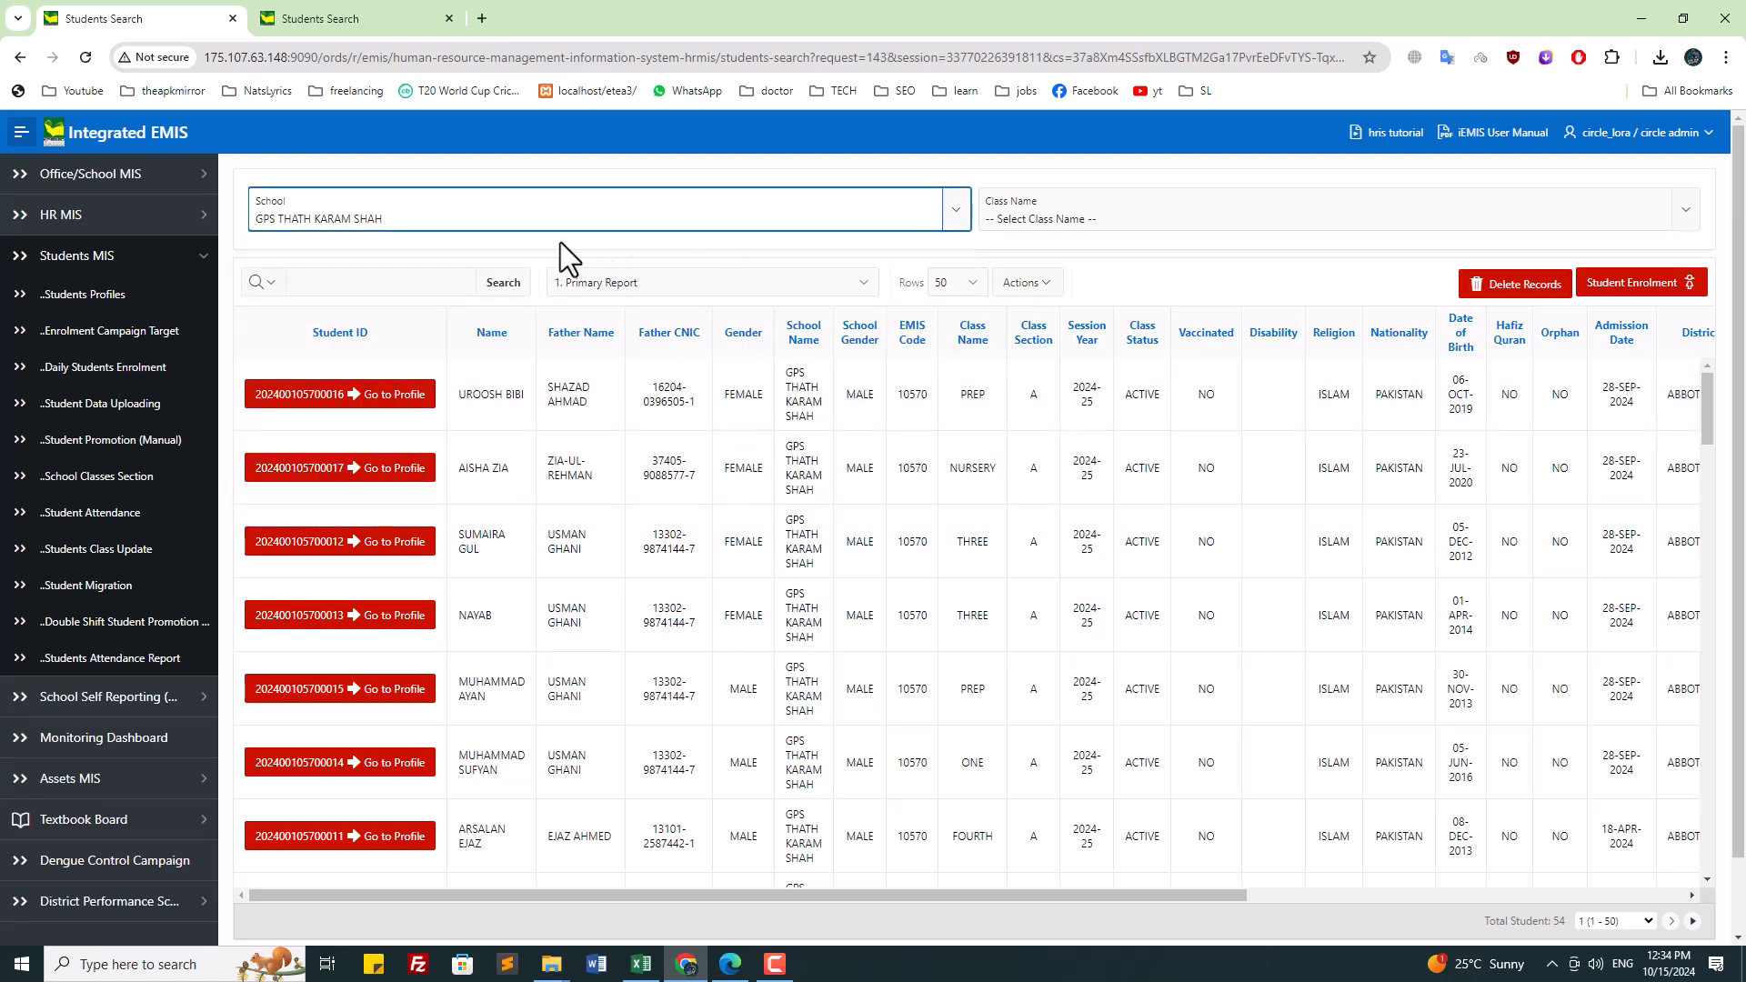
left_click(424, 223)
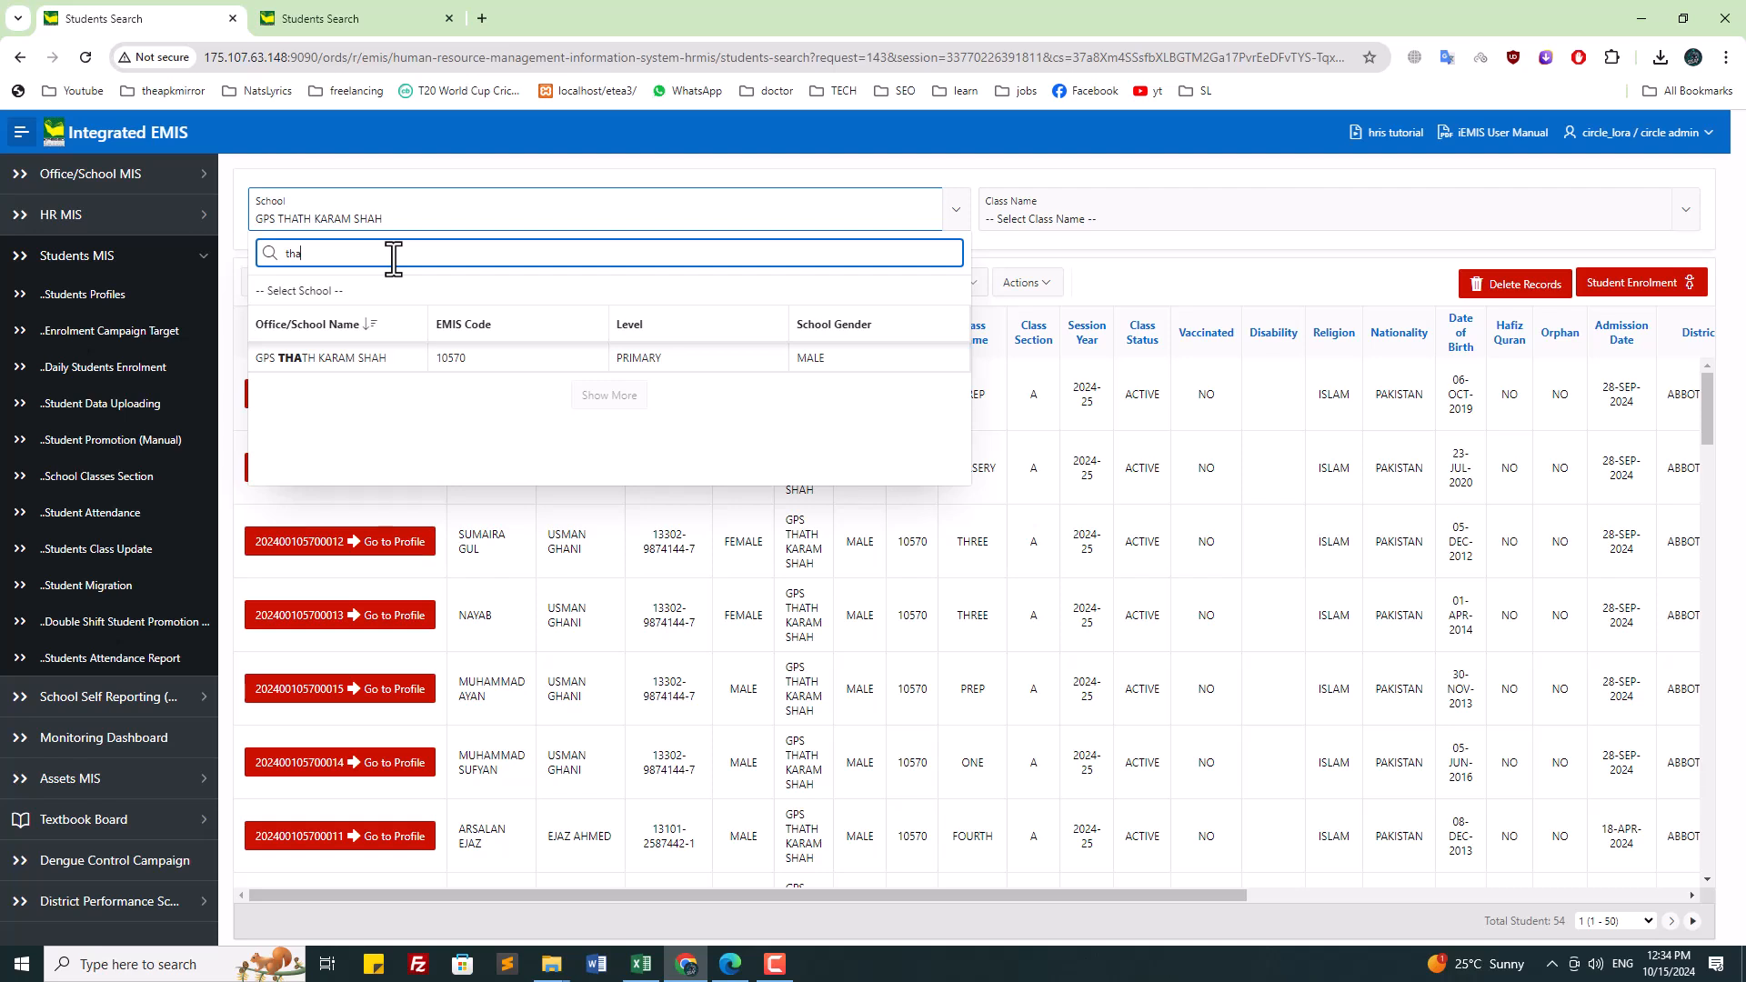
left_click(1143, 273)
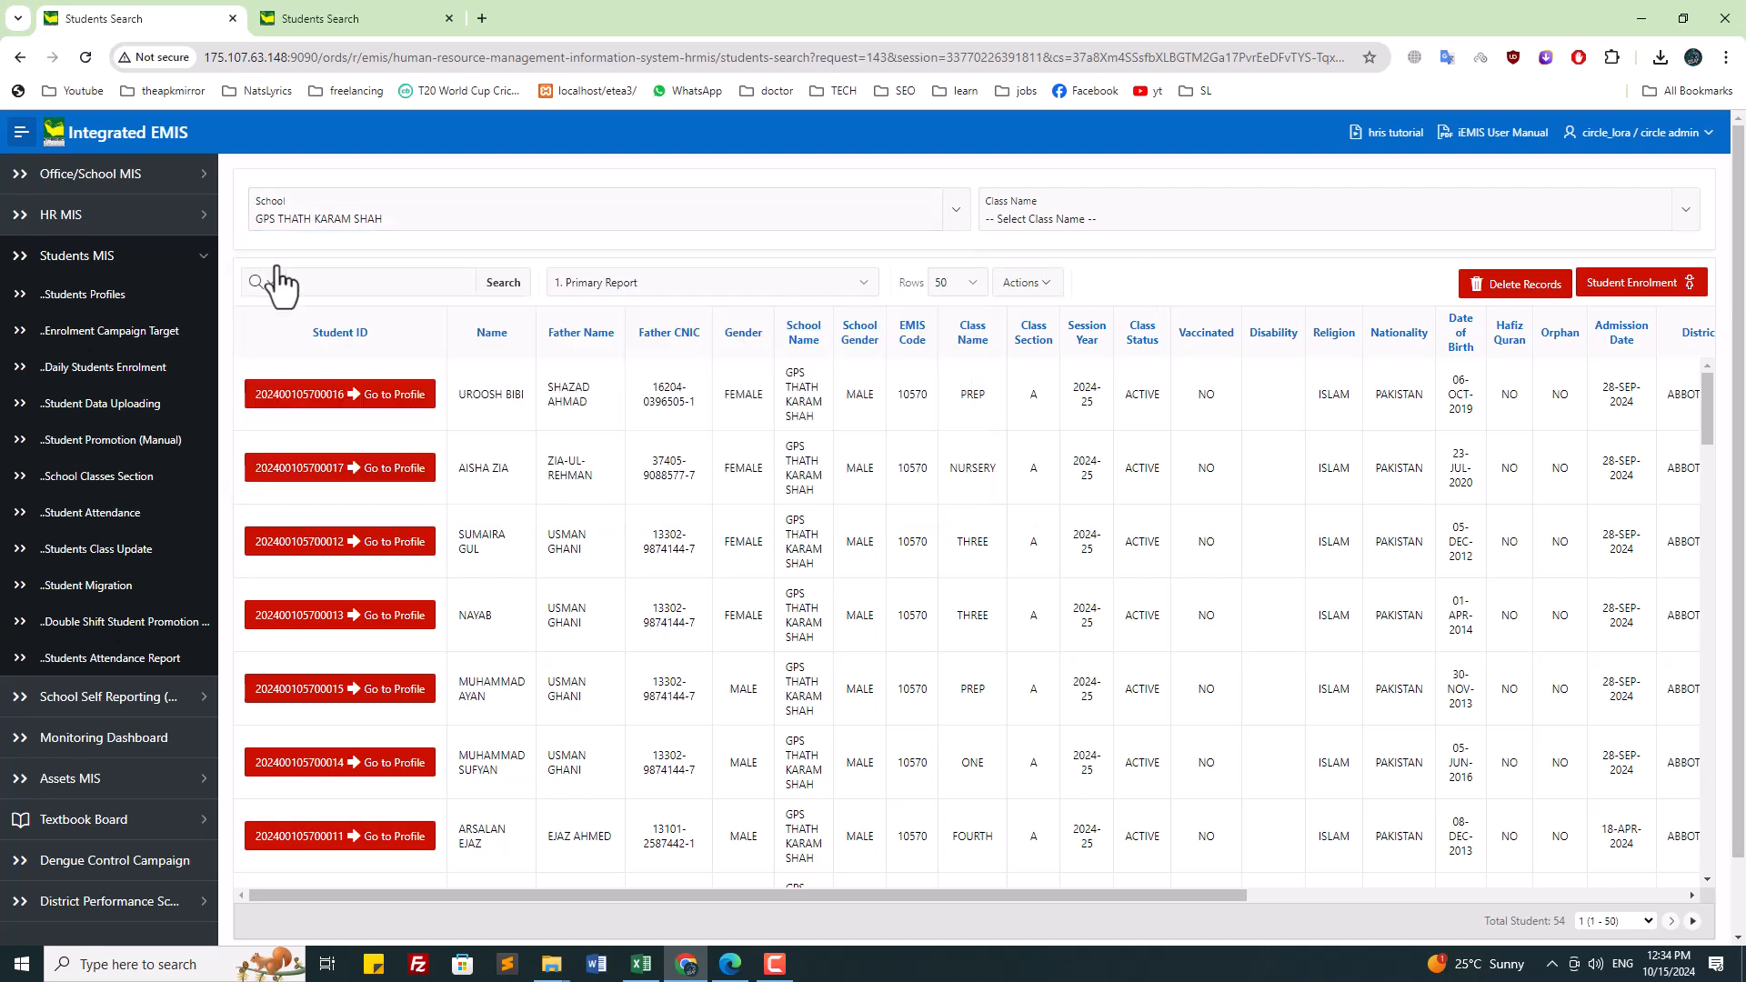
Step: Search 'att' in the School dropdown and select GPS ATTERAN
left_click(1130, 217)
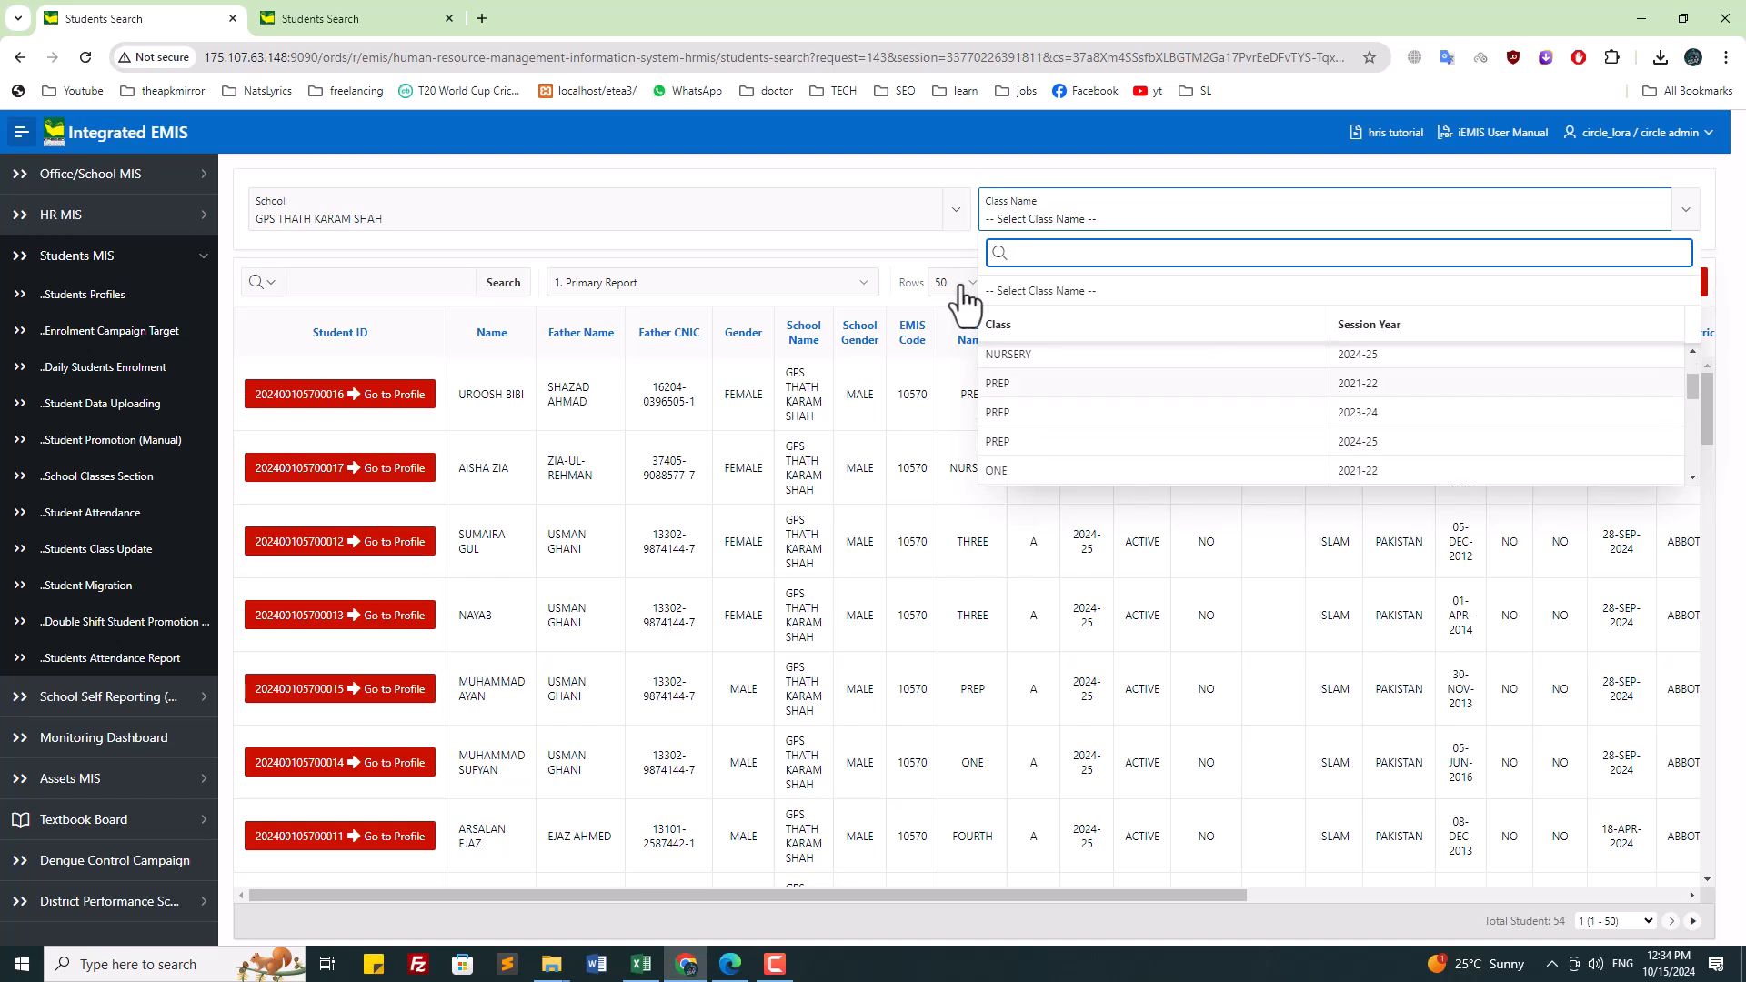
left_click(682, 190)
type("tha")
key("ctrl+a")
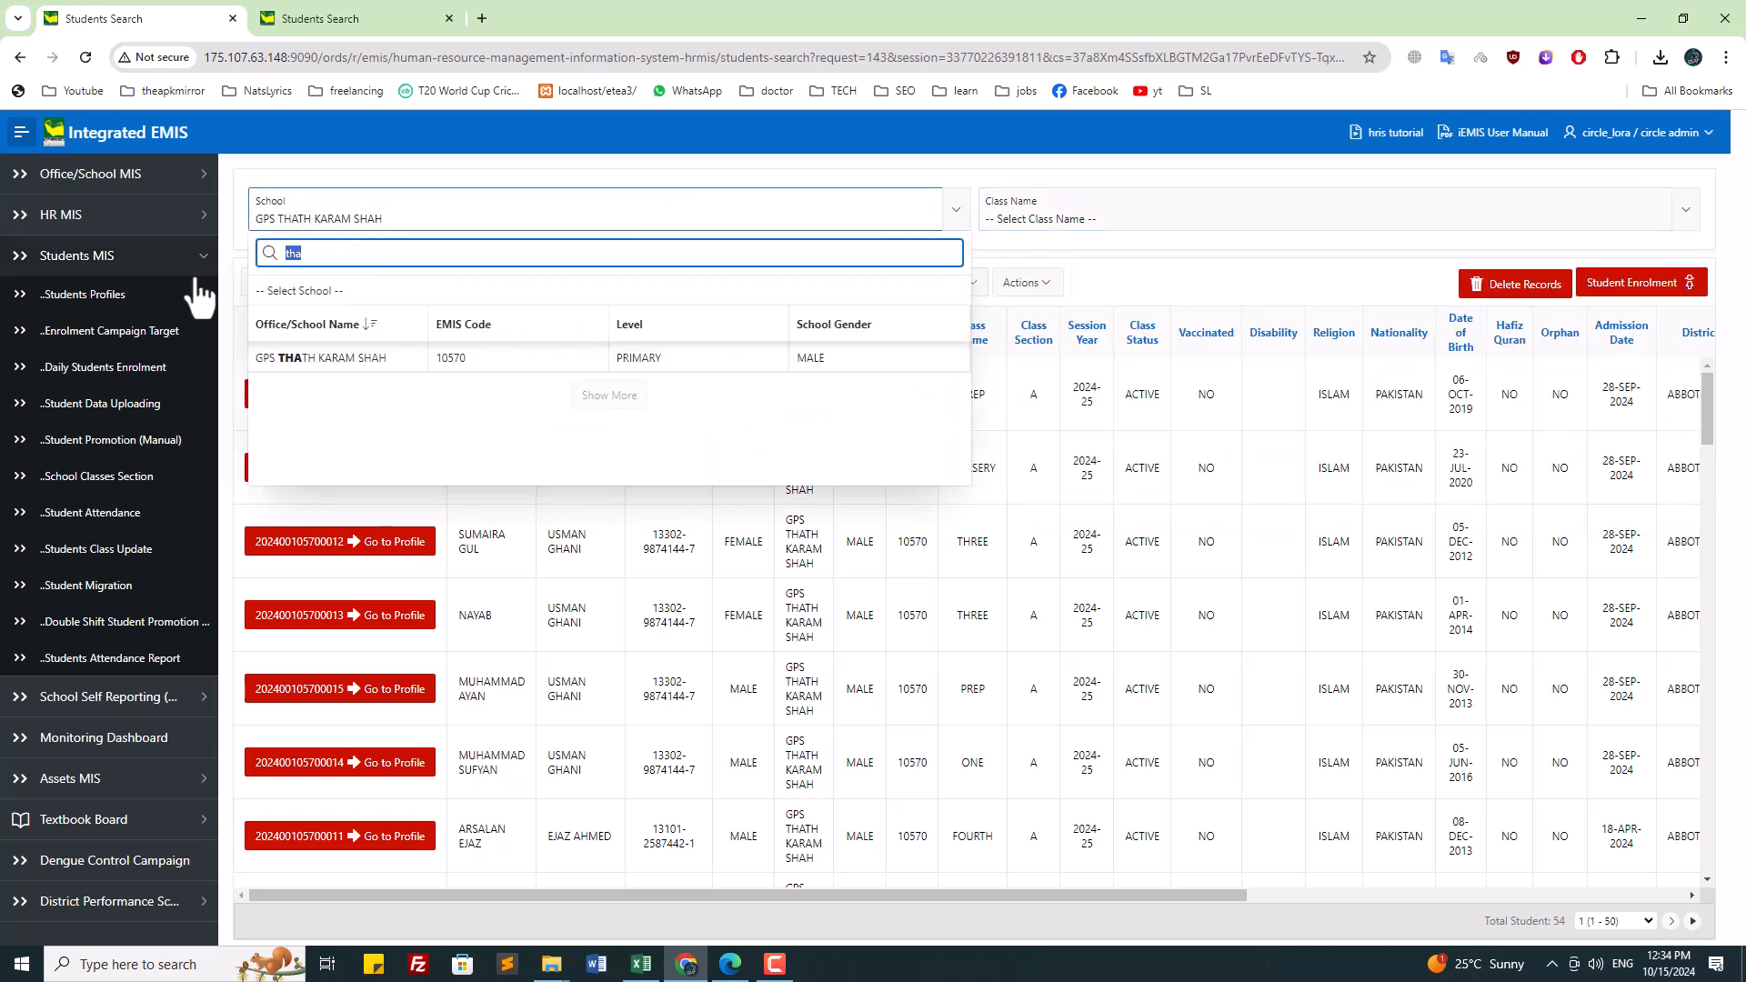
type("att")
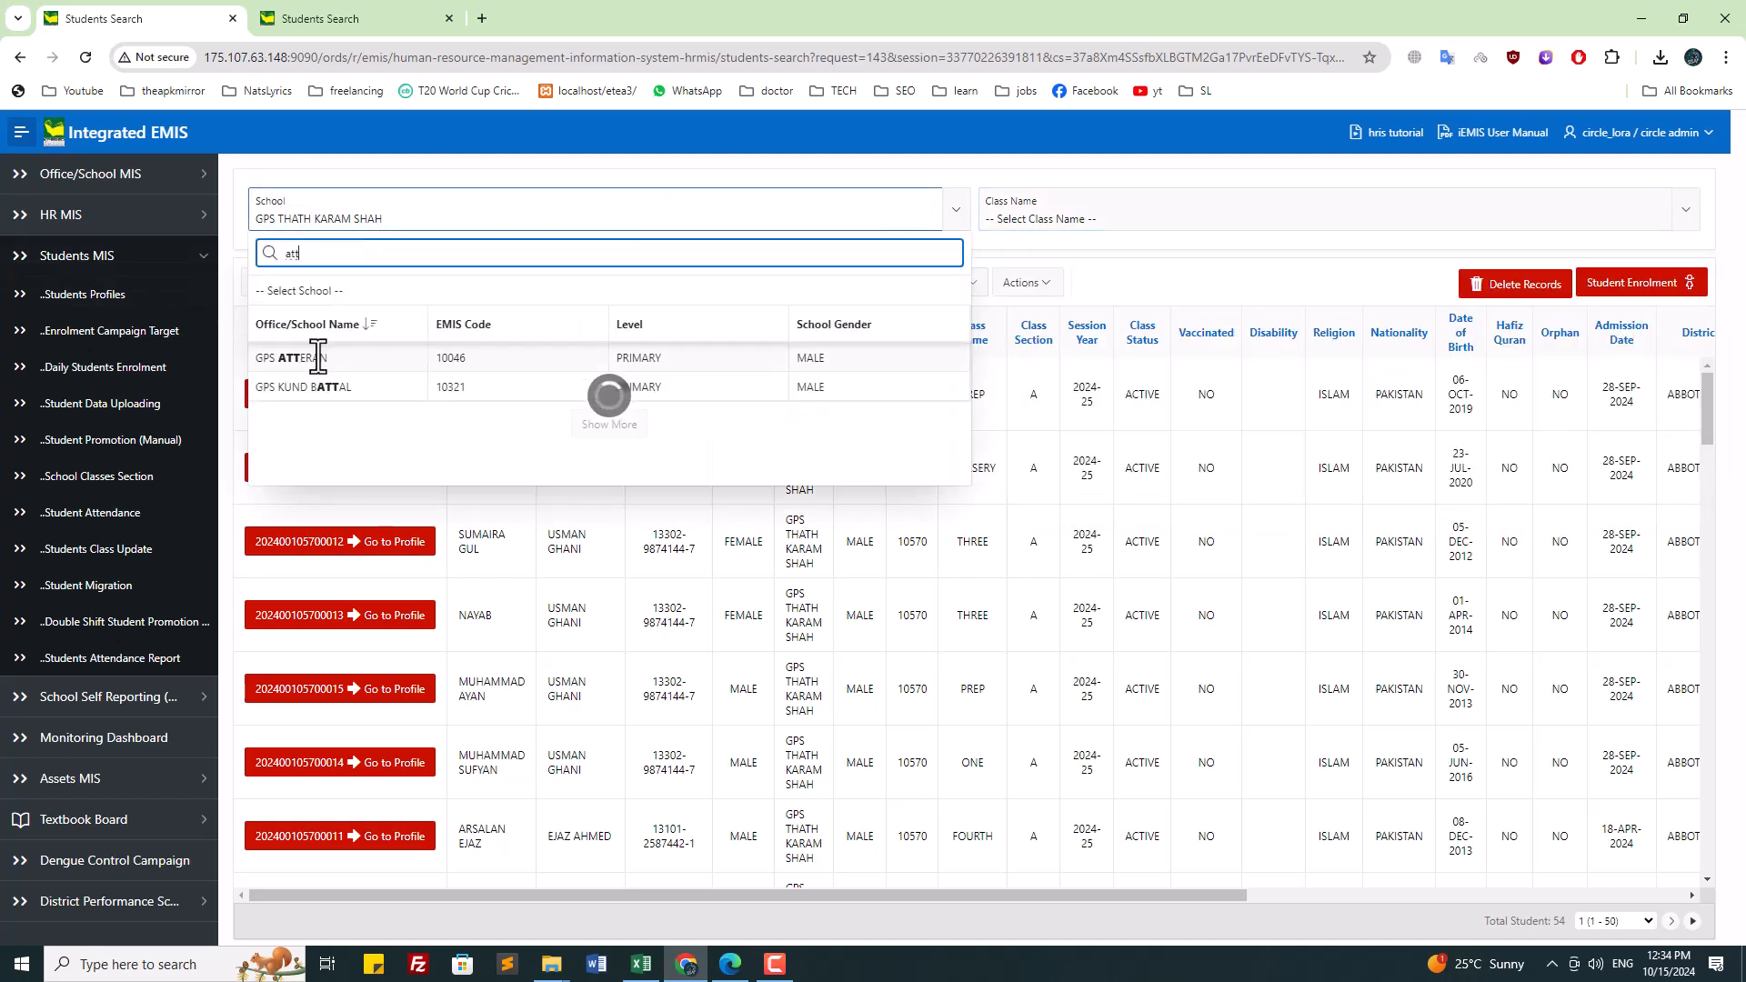
left_click(309, 356)
Step: Review GPS ATTERAN's Class Name list and scroll through its 64 students
left_click(1082, 195)
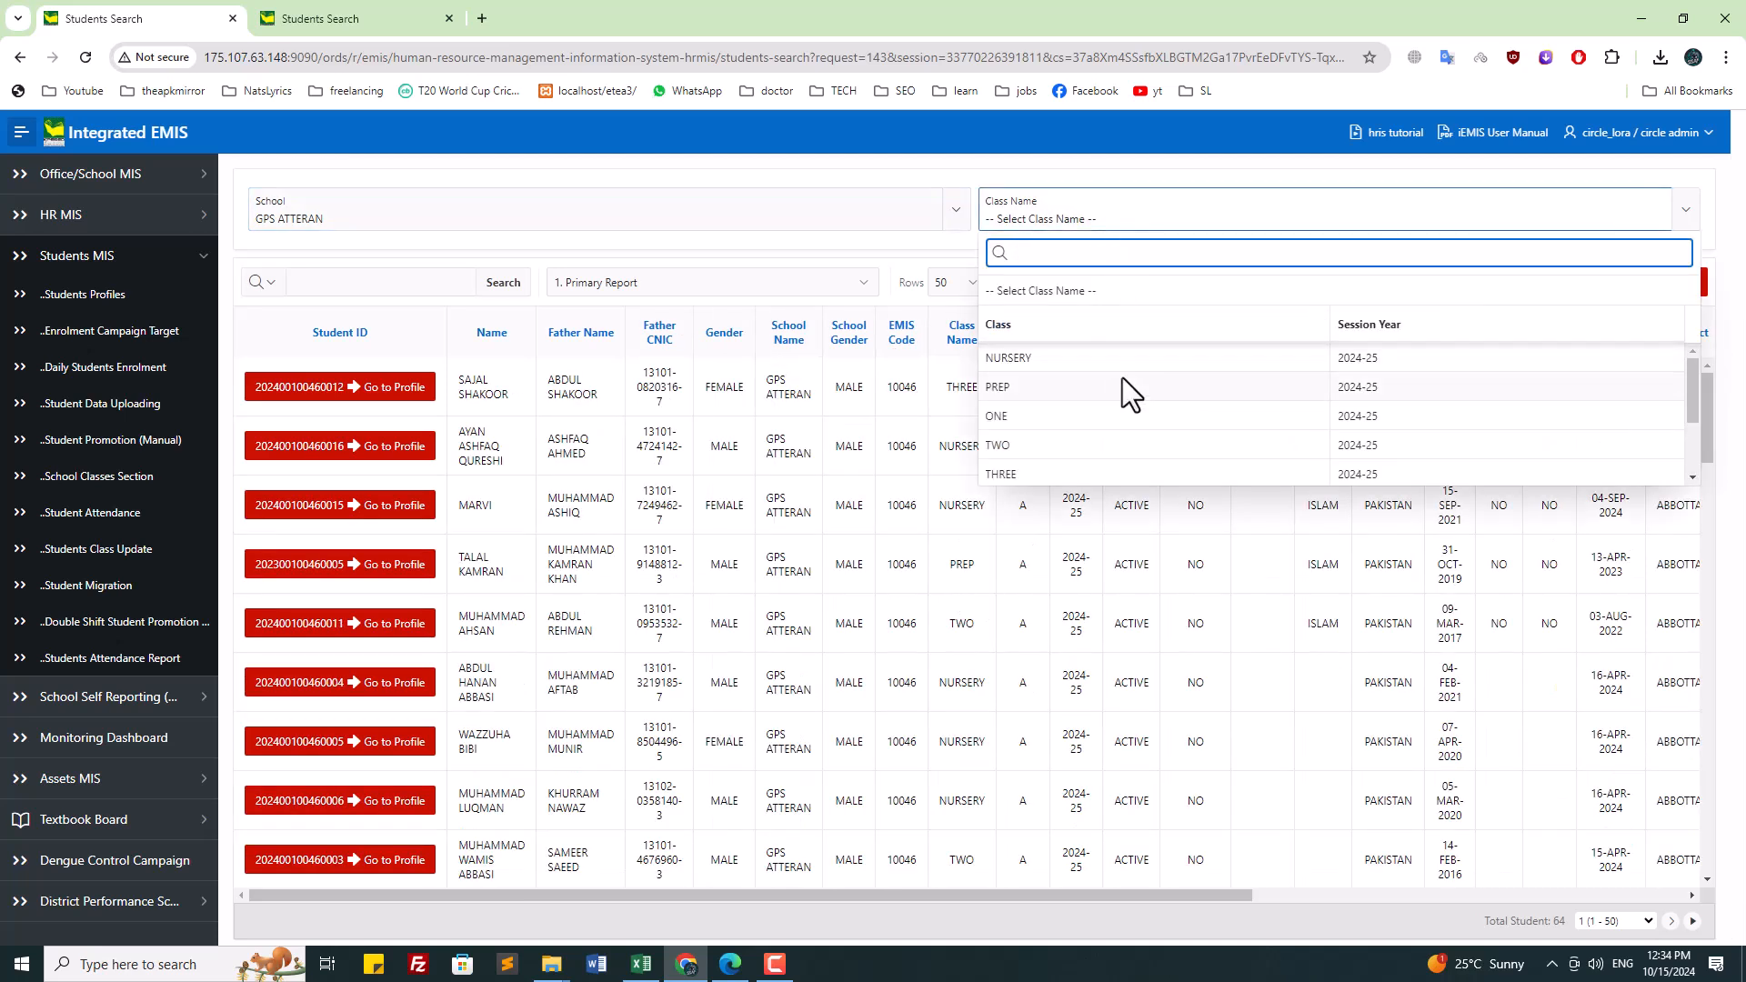
scroll(1095, 467, "down", 2)
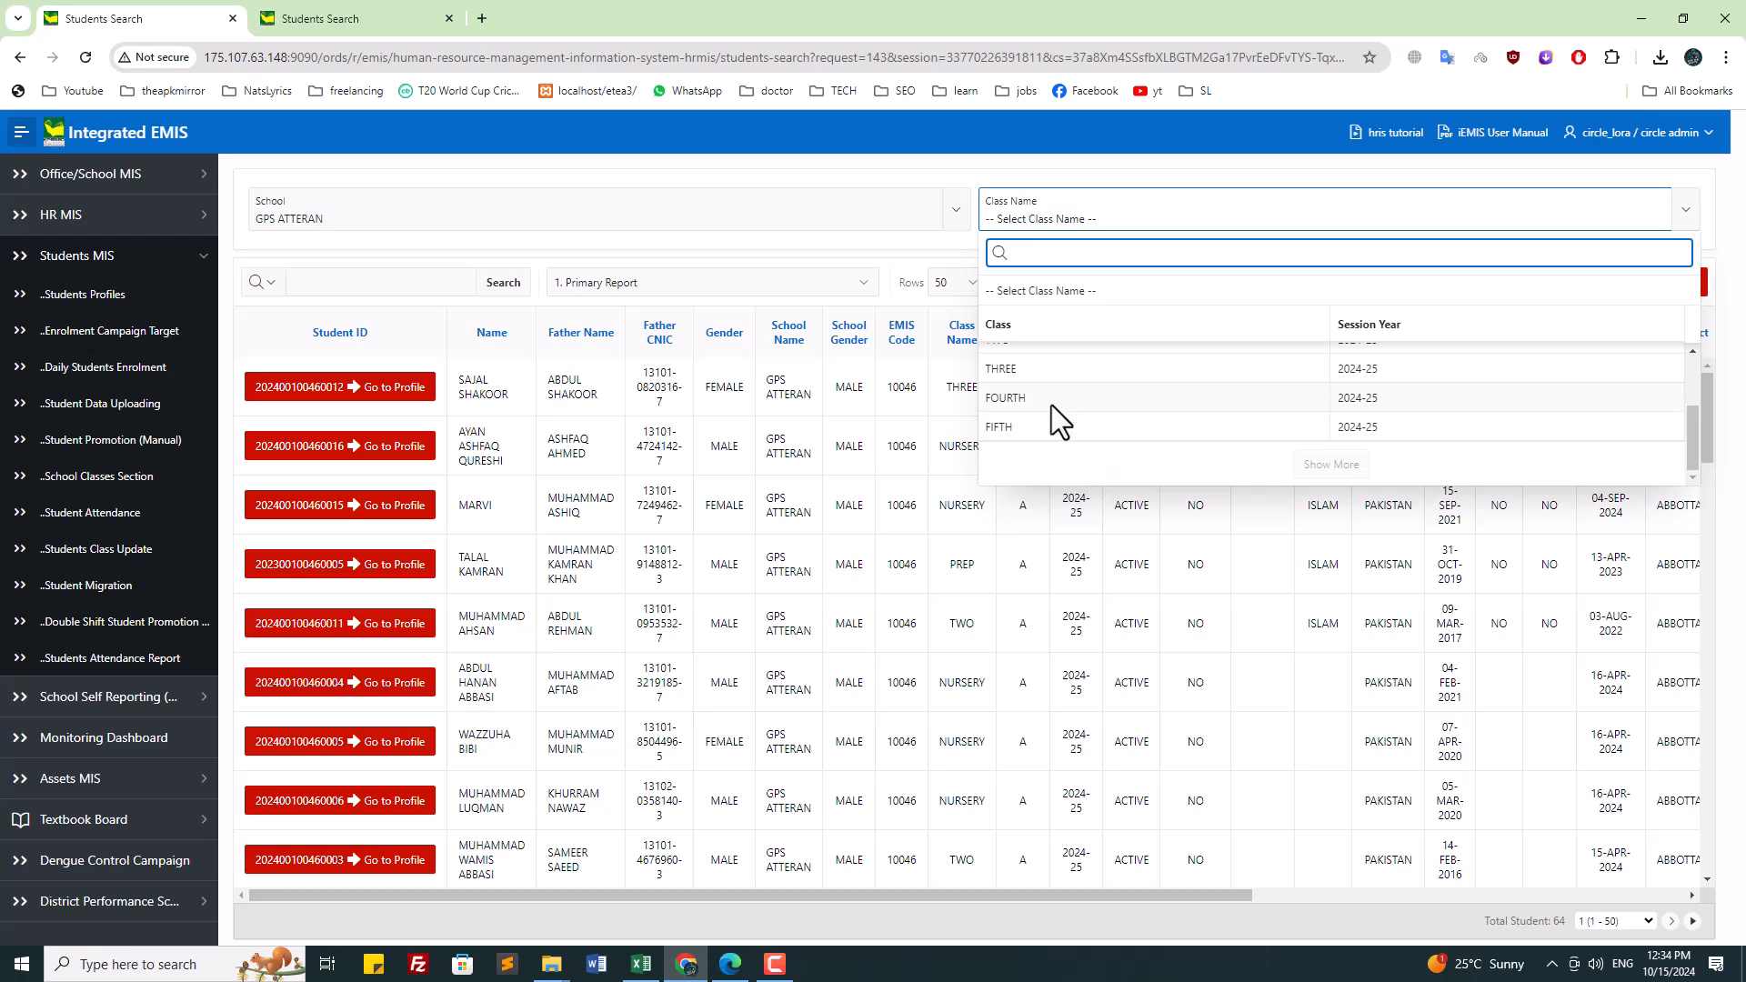
scroll(1403, 431, "up", 2)
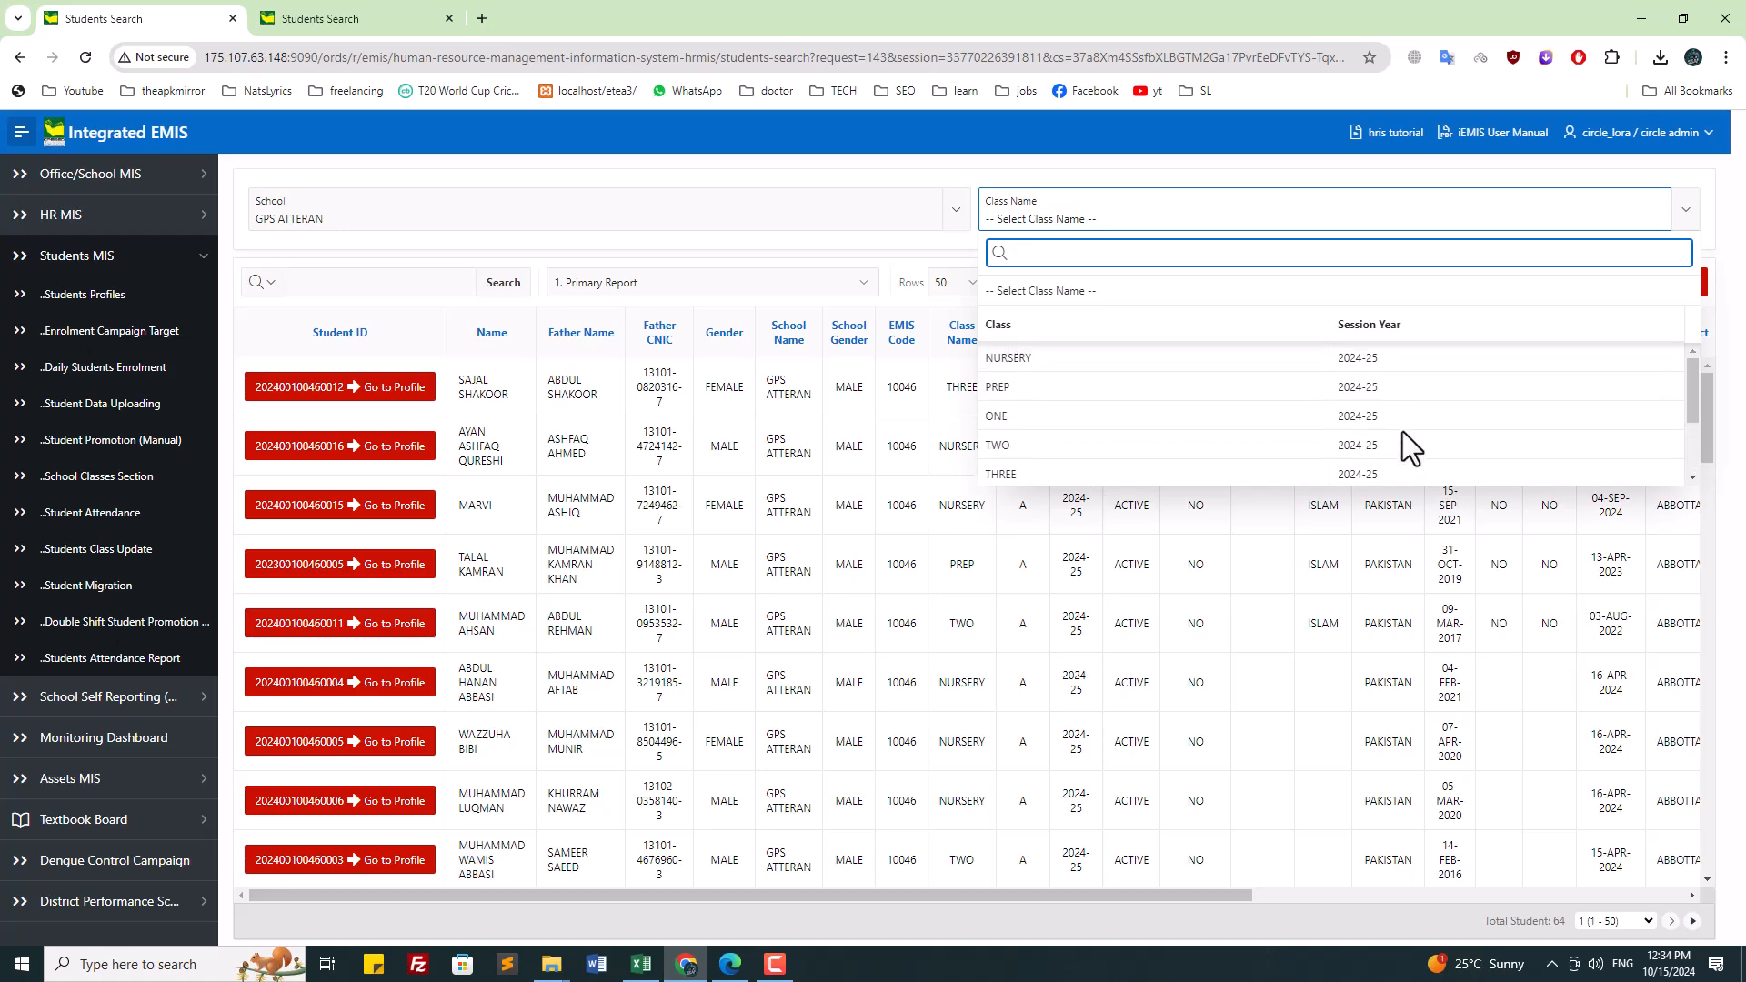
left_click(757, 253)
scroll(745, 428, "down", 10)
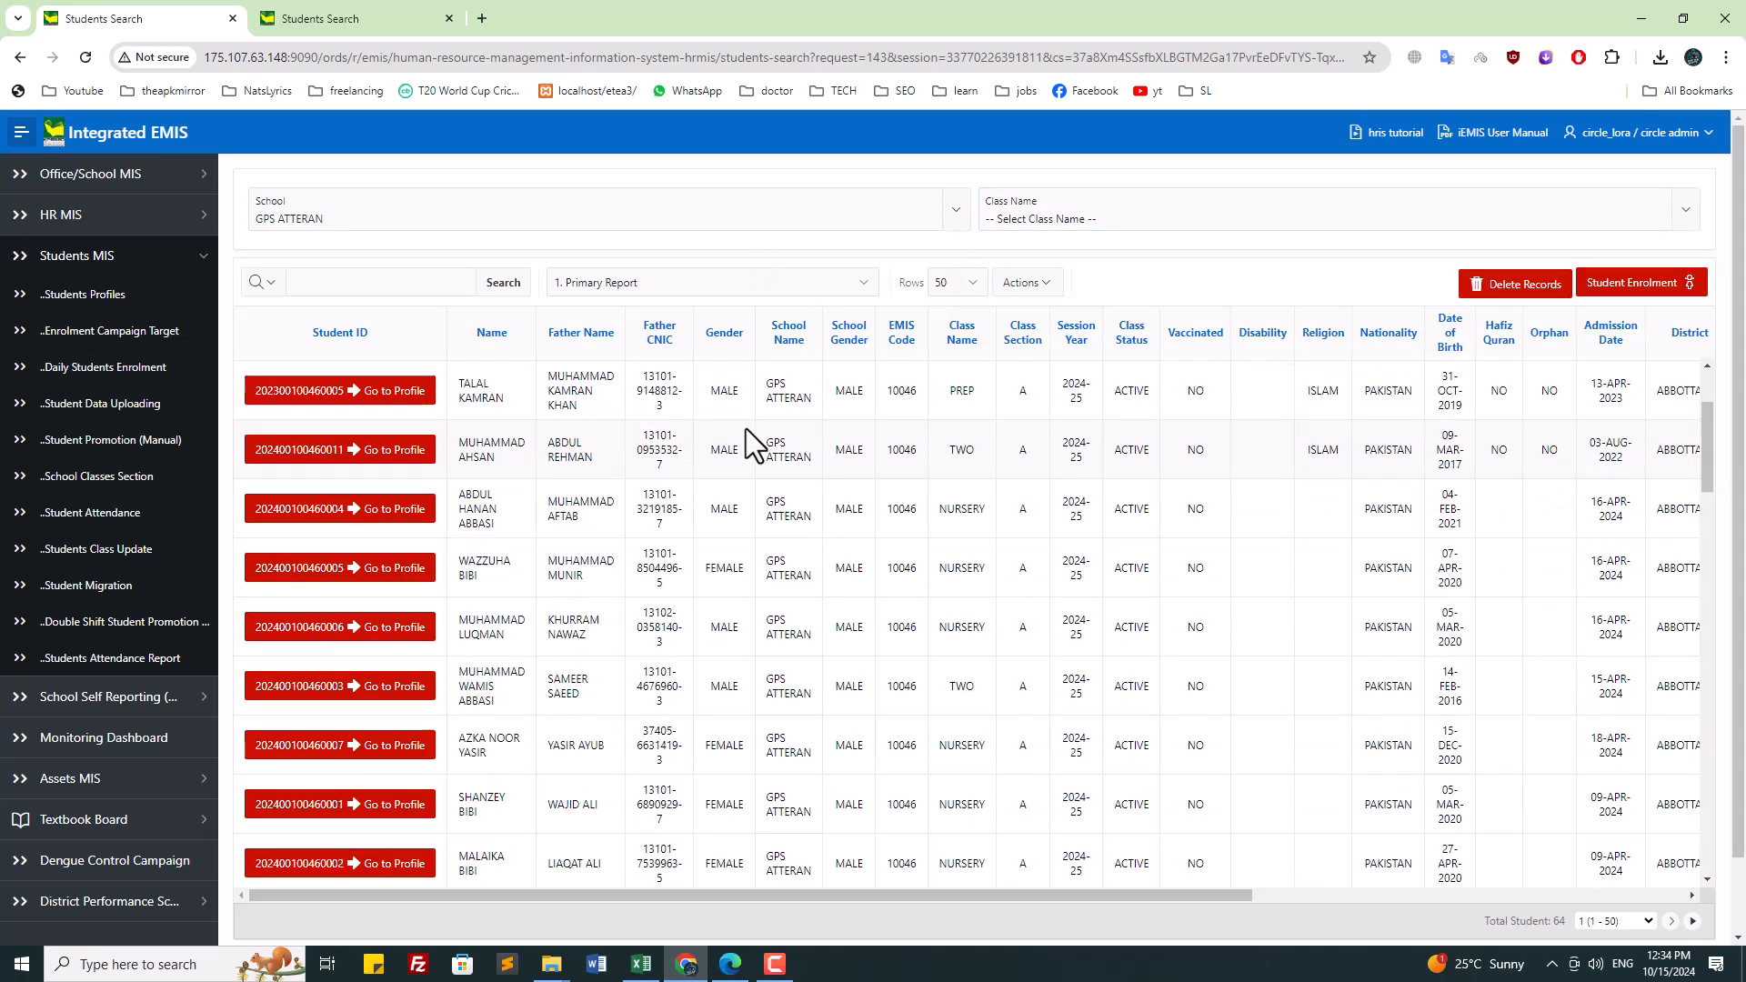
scroll(1146, 516, "down", 5)
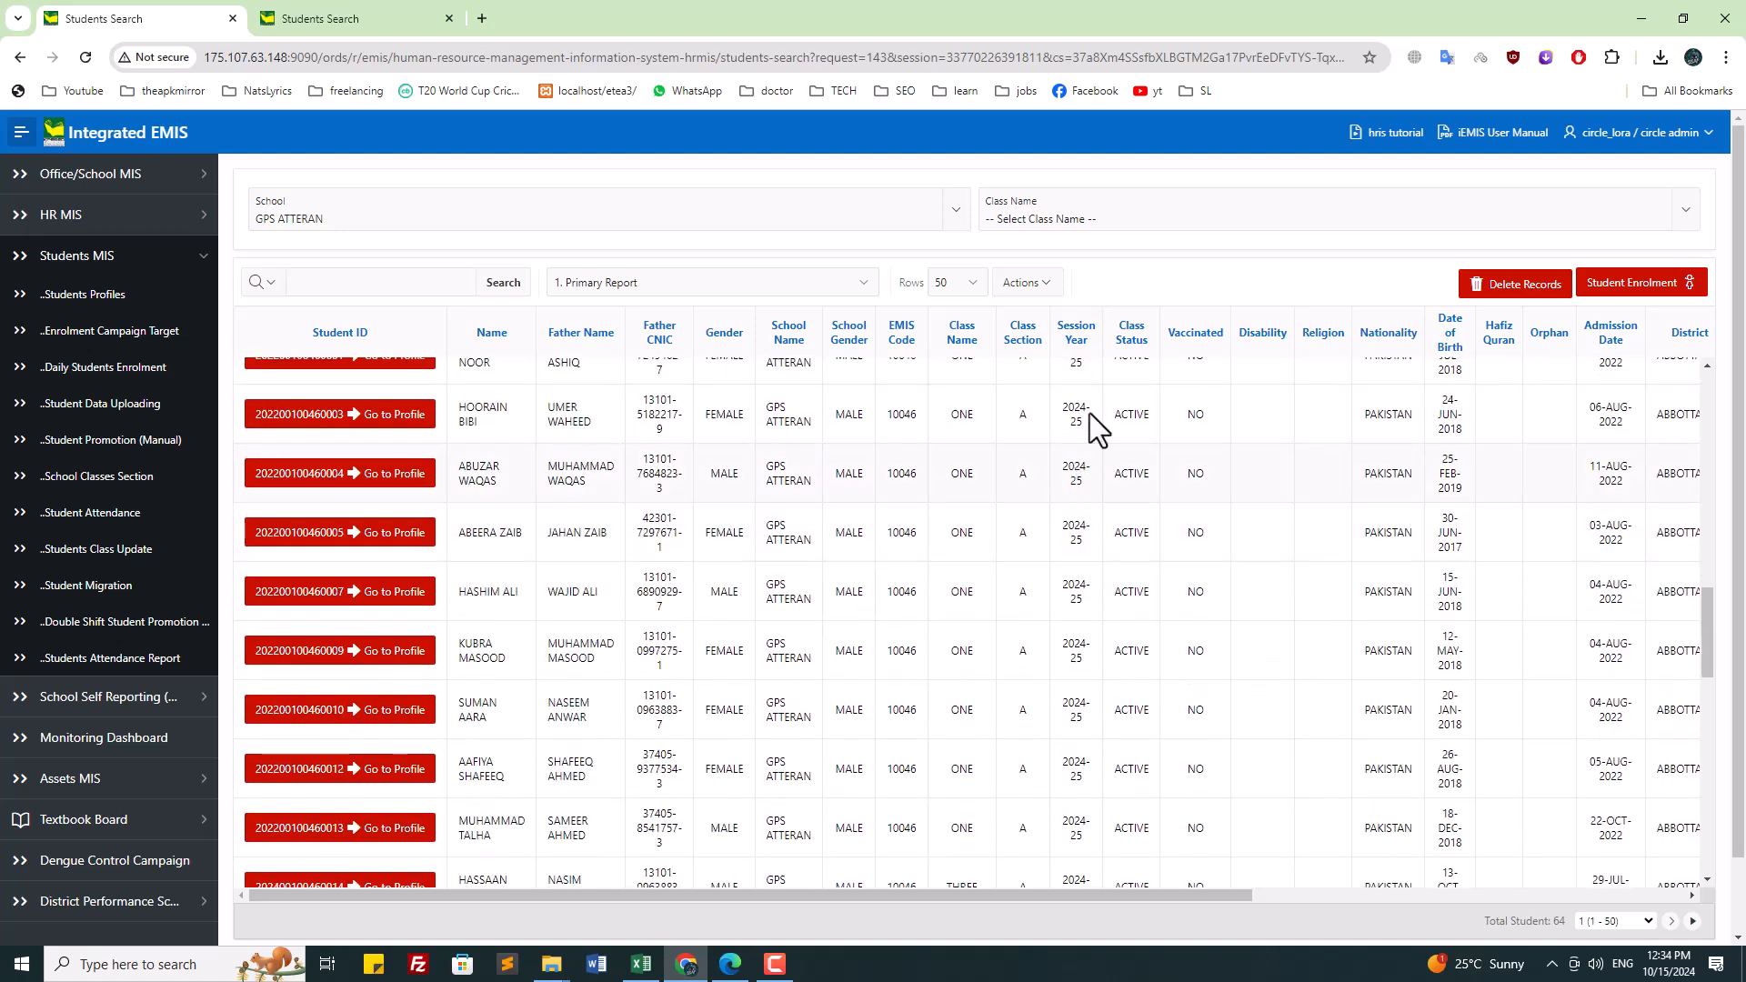
scroll(1082, 619, "down", 5)
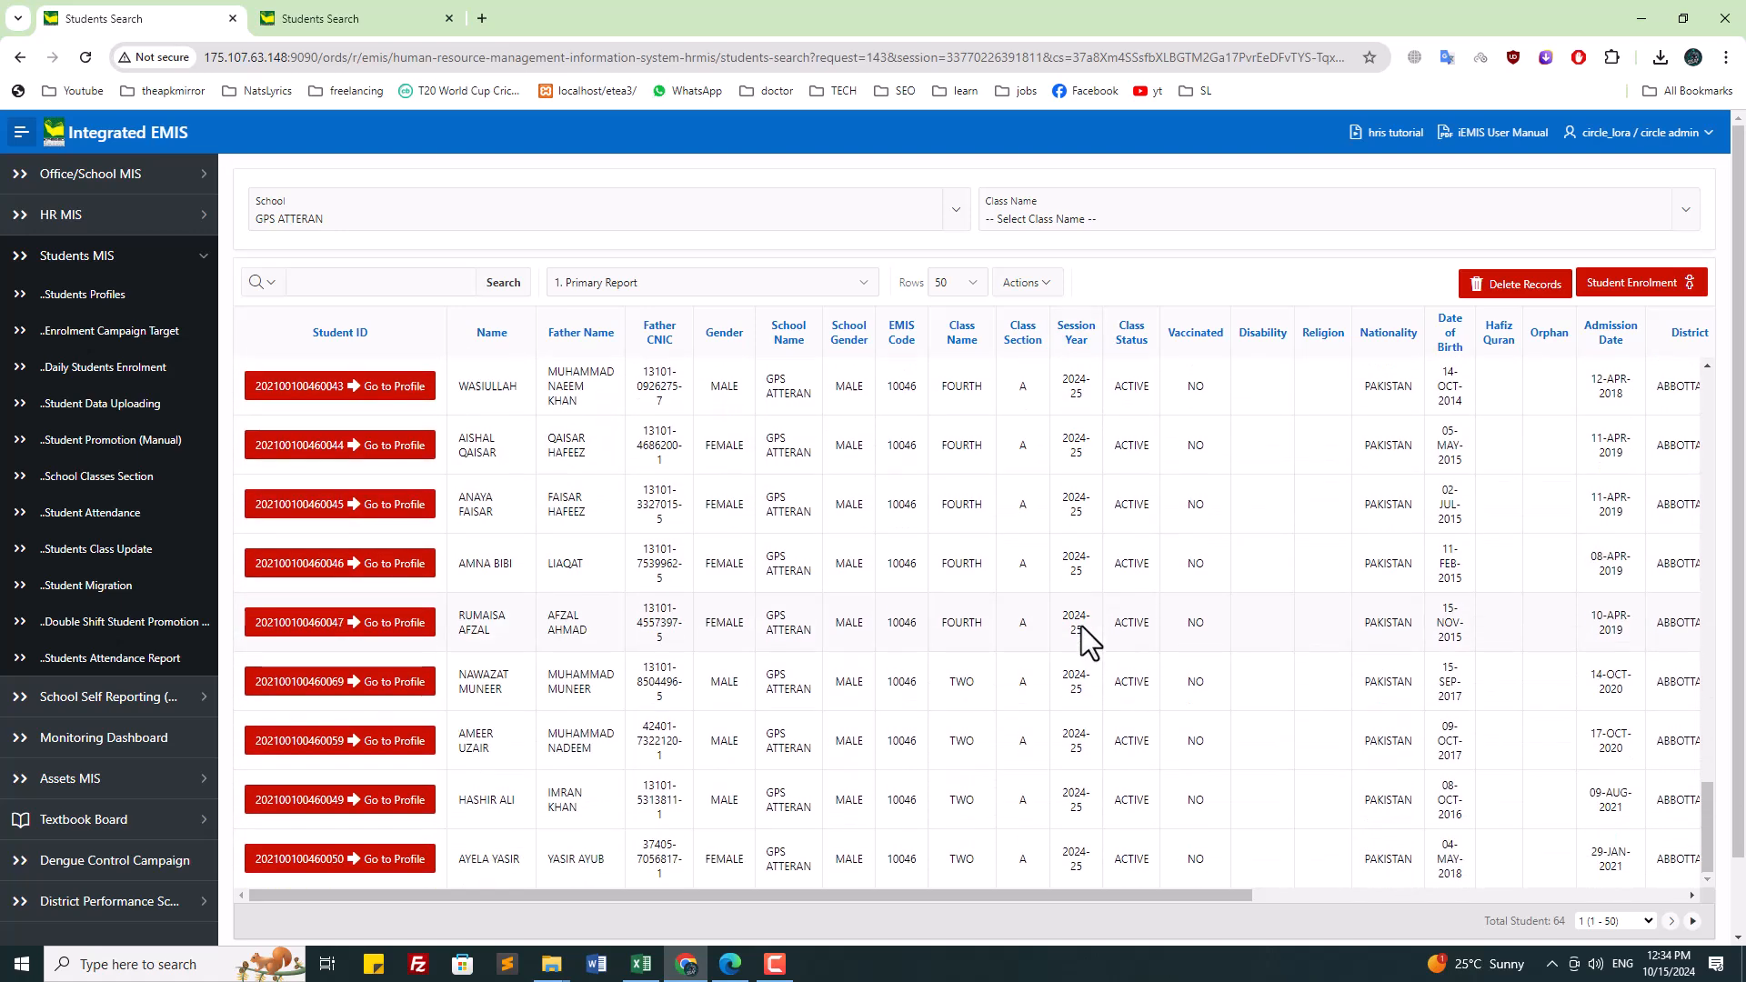
scroll(1085, 628, "up", 20)
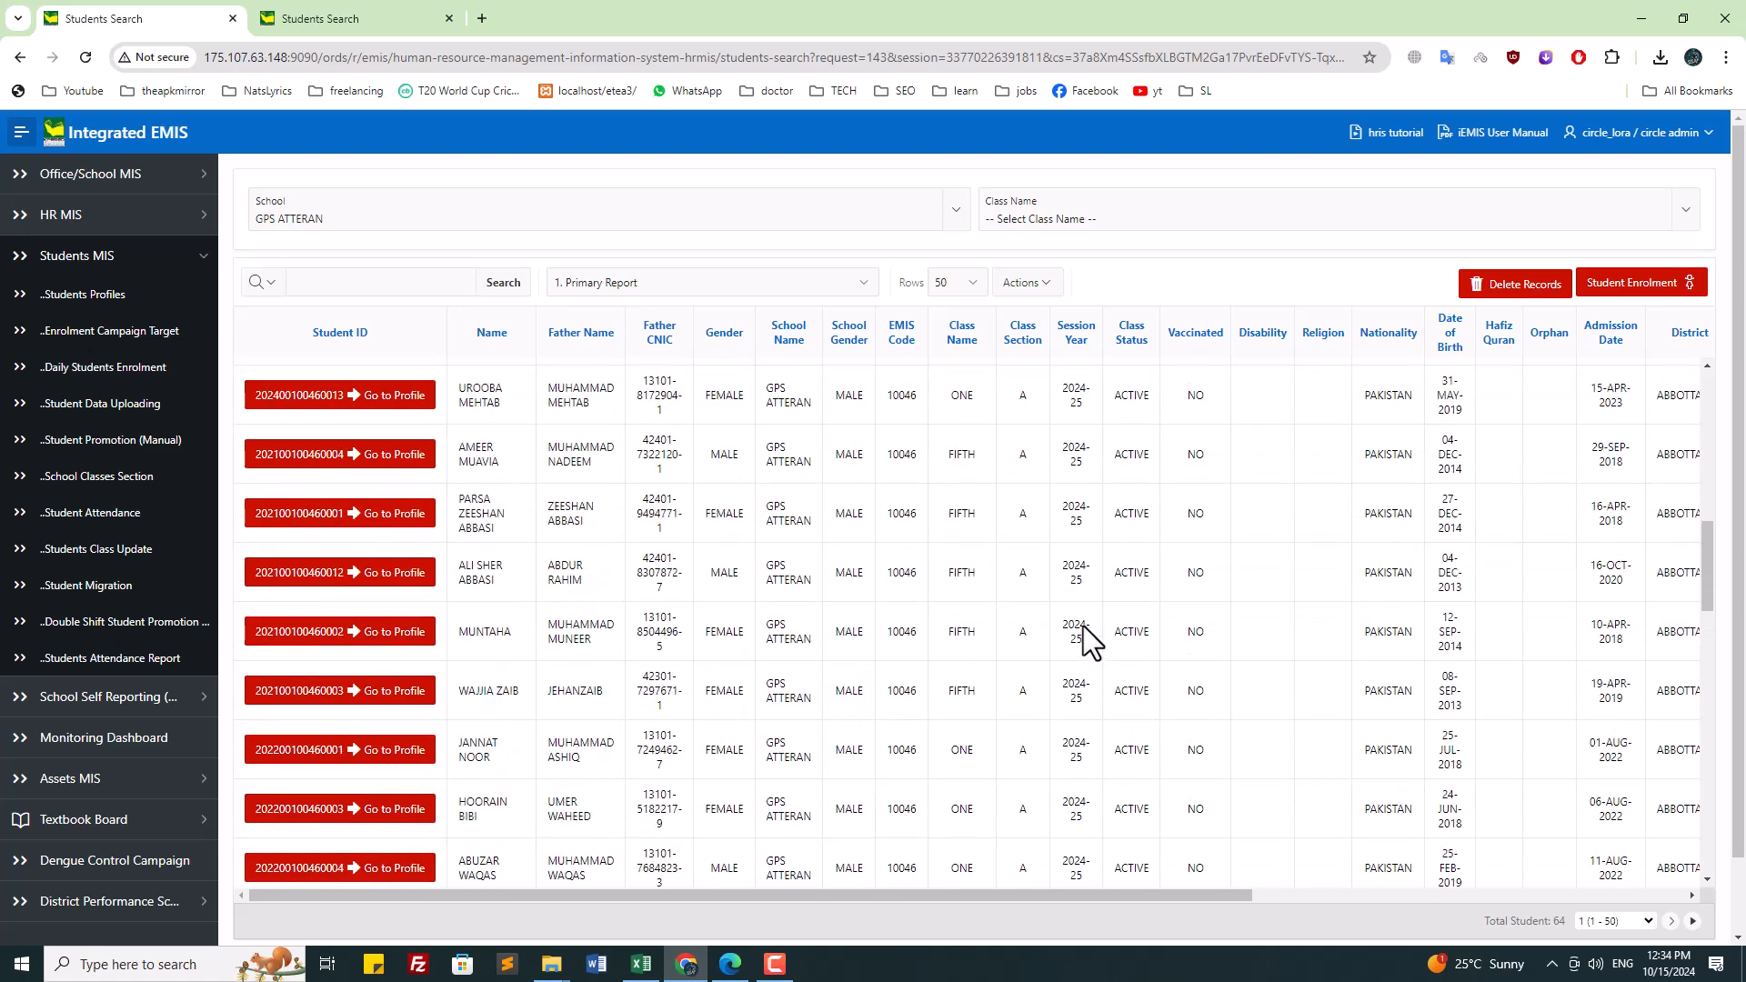
scroll(1086, 626, "up", 5)
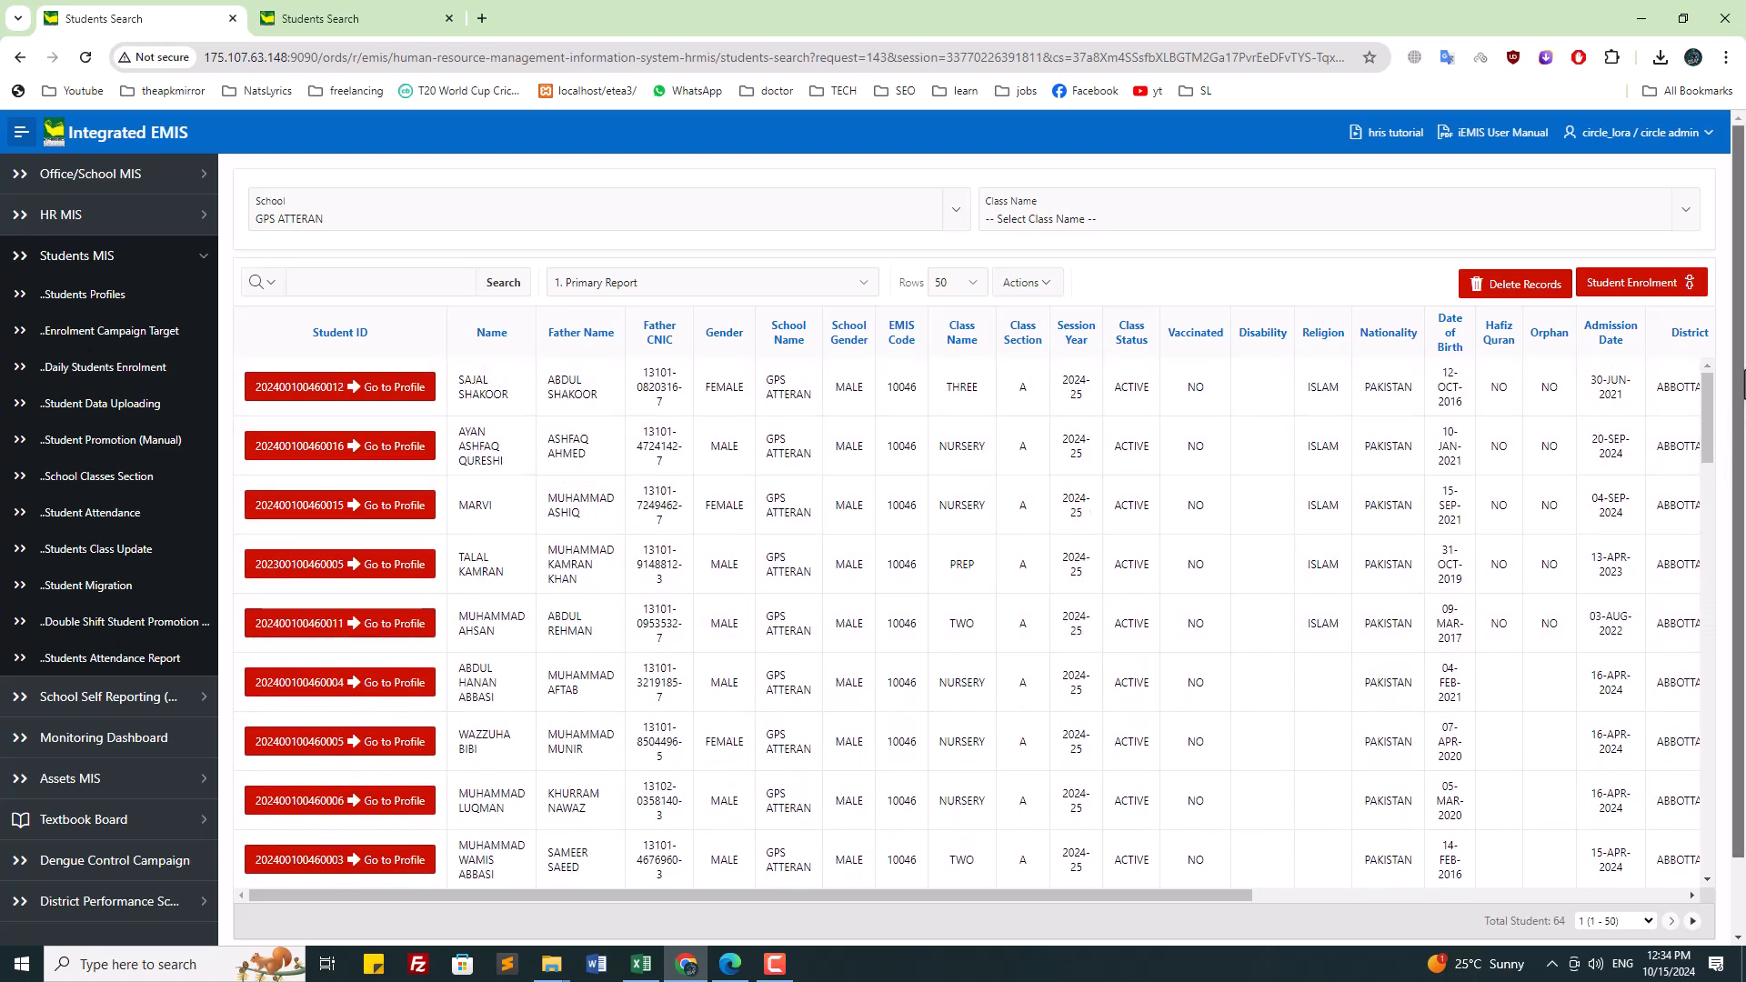
Step: Cancel a new Student Enrolment, then download and open the sample Students.csv from Student Data Uploading
left_click(1637, 283)
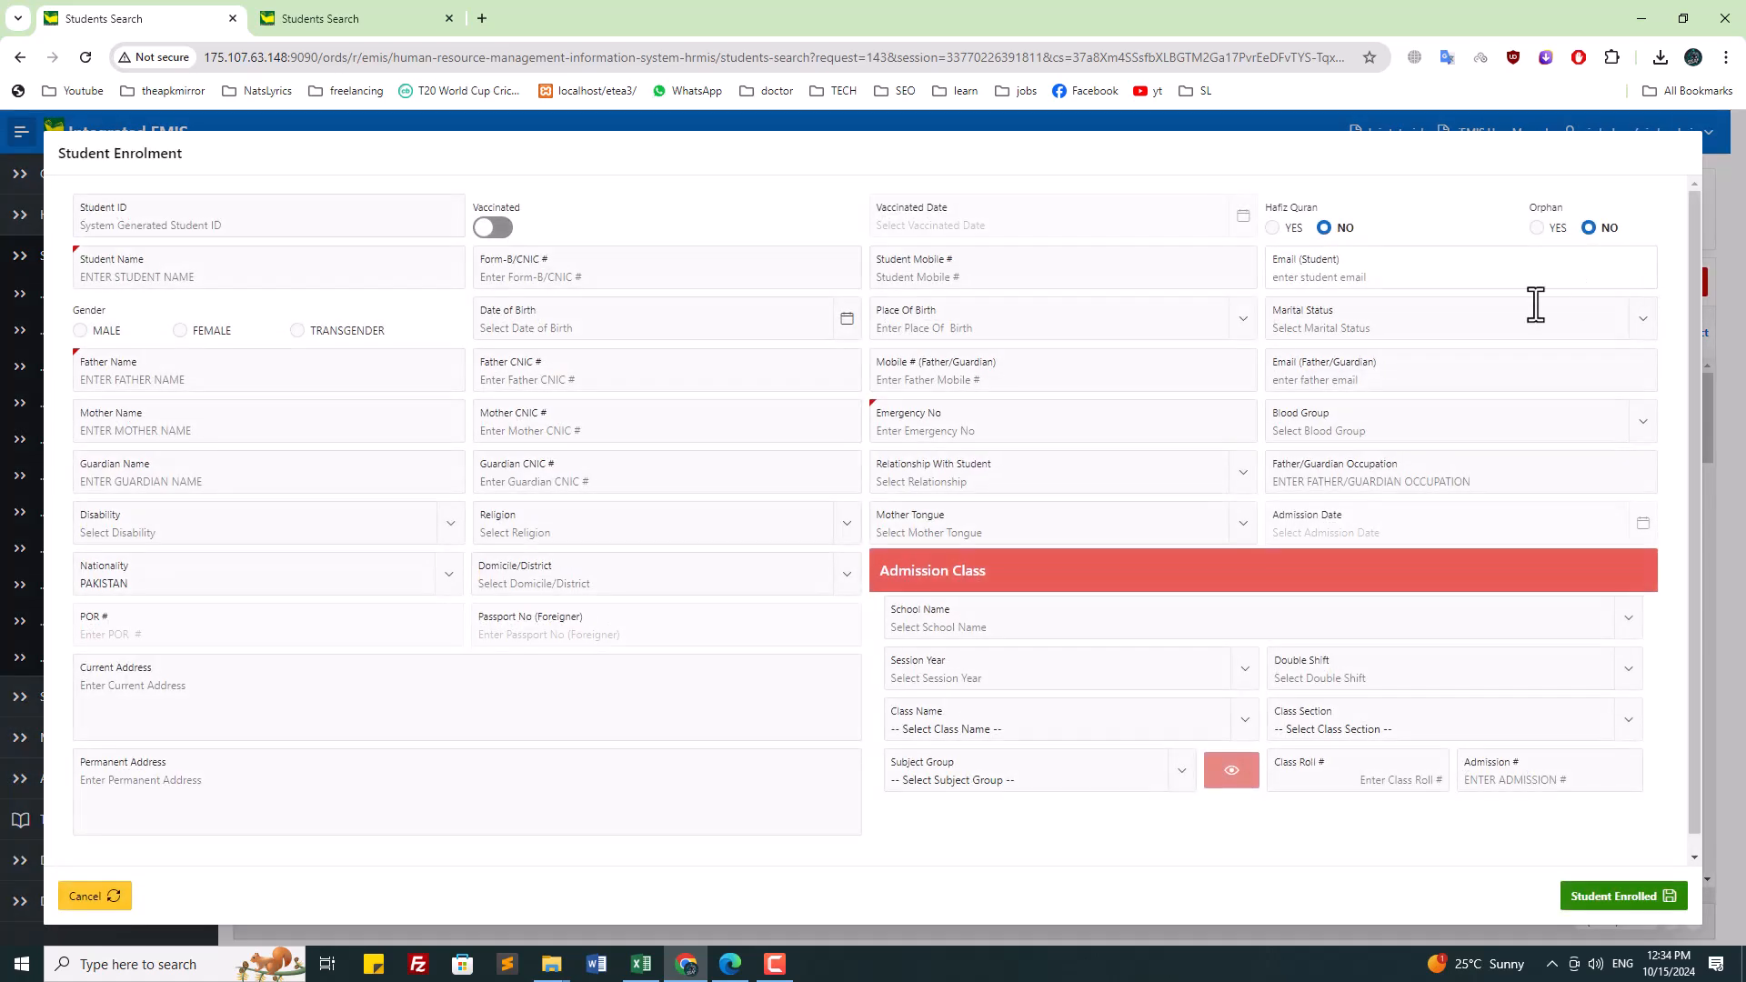
left_click(91, 896)
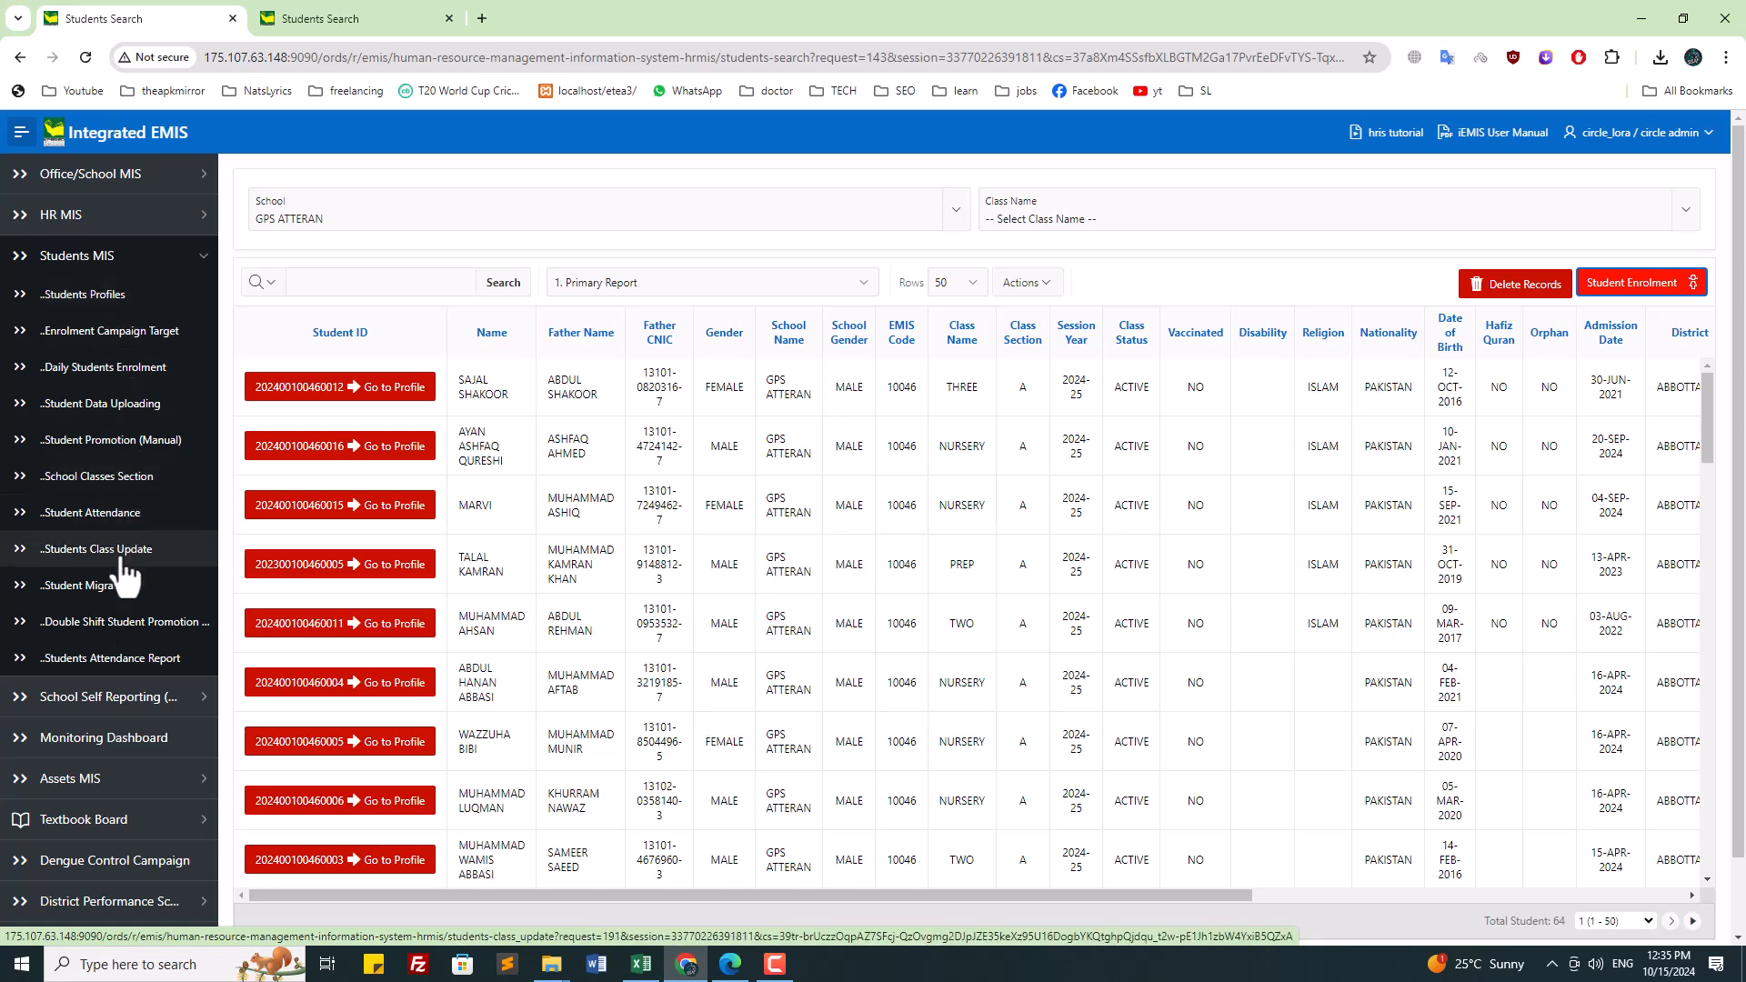
left_click(121, 410)
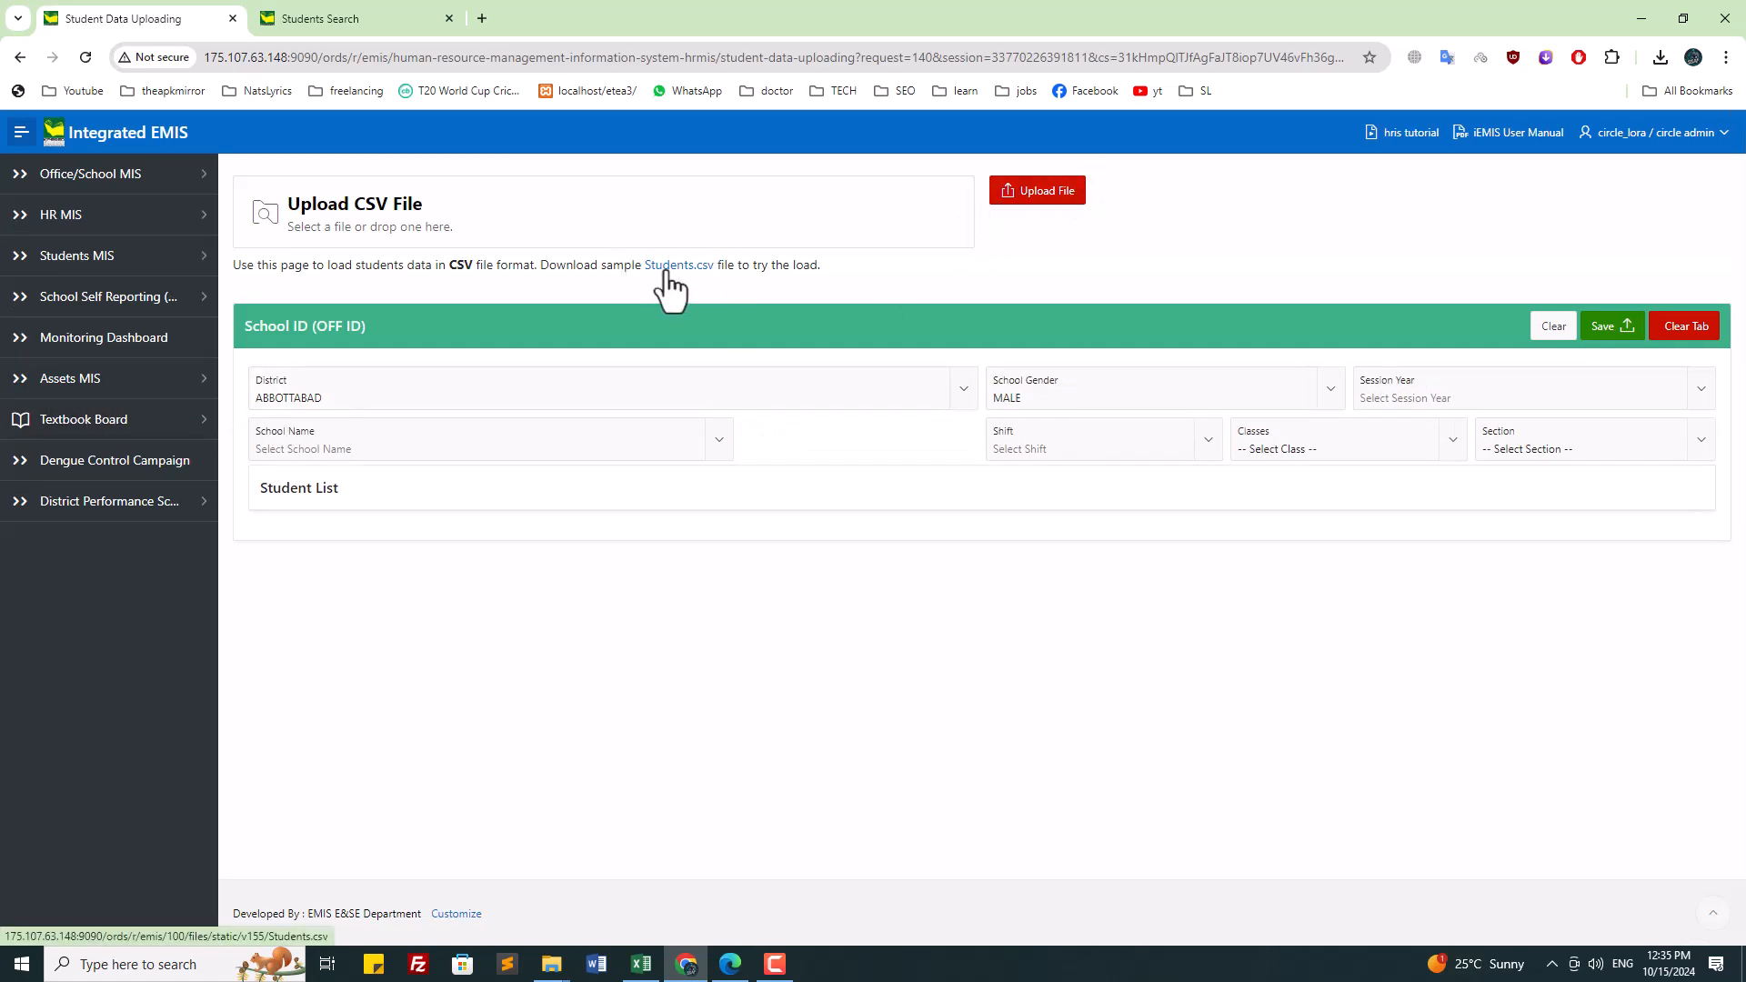
left_click(668, 271)
left_click(1459, 95)
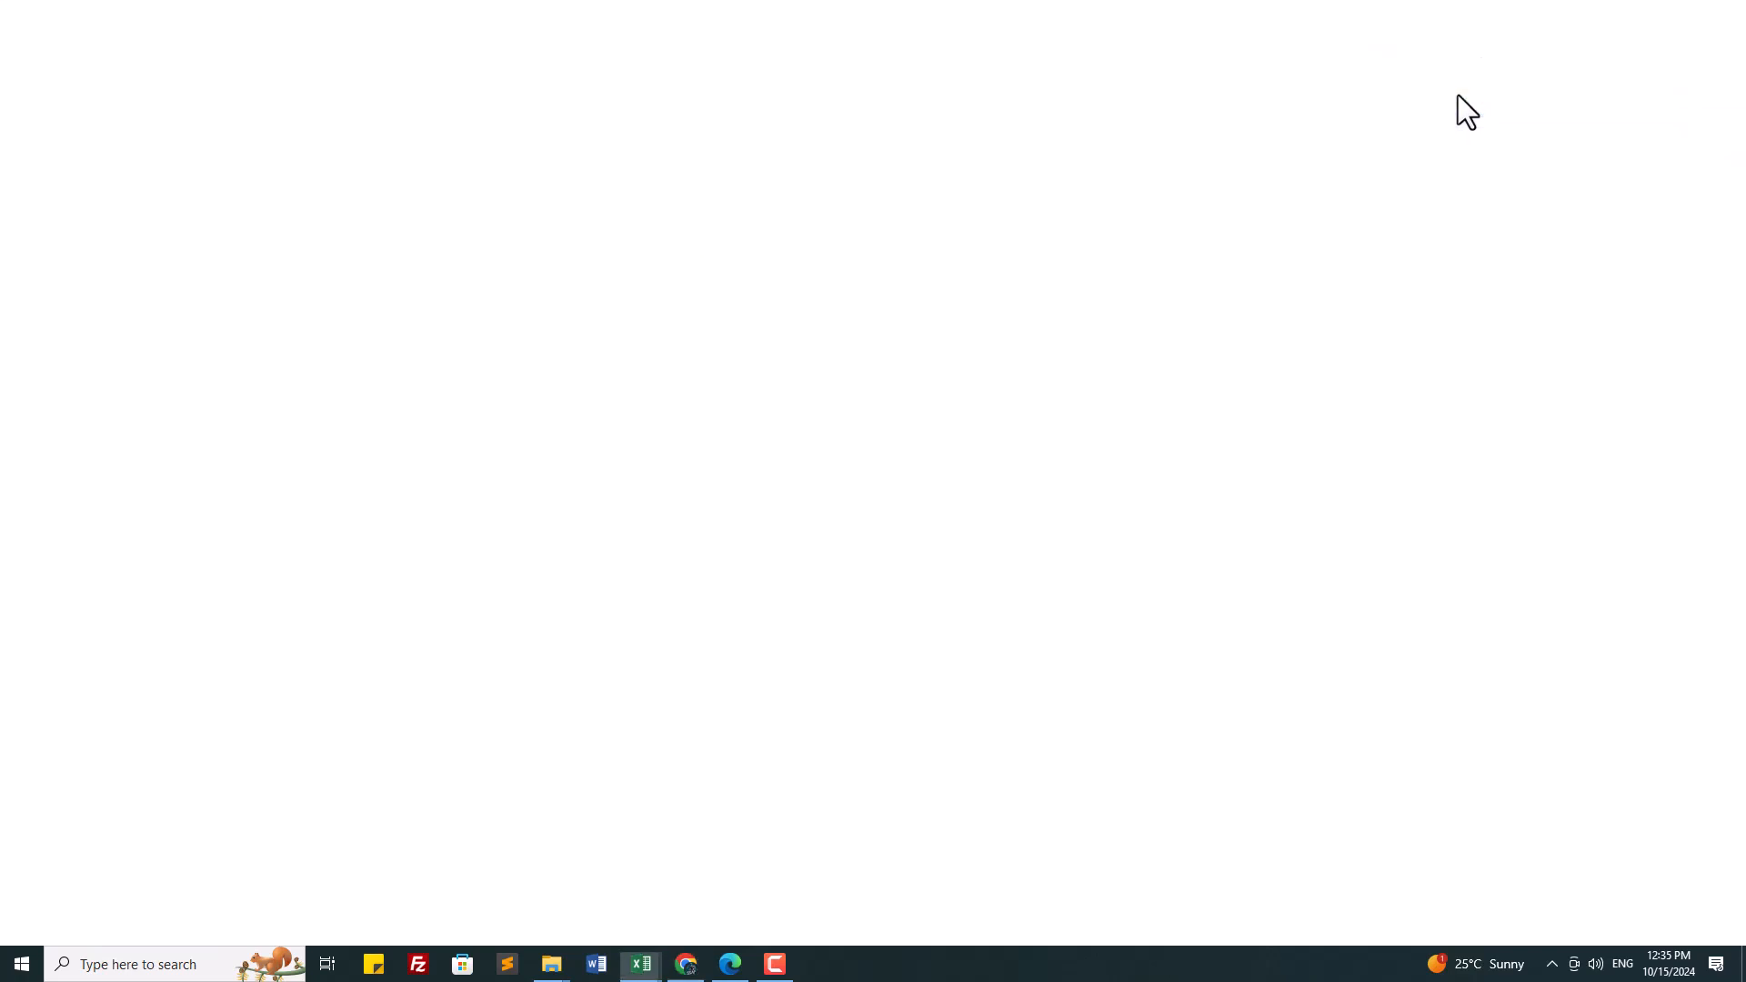
Step: Autofit all columns in Students (12).csv, then close Excel choosing Don't Save
left_click(64, 218)
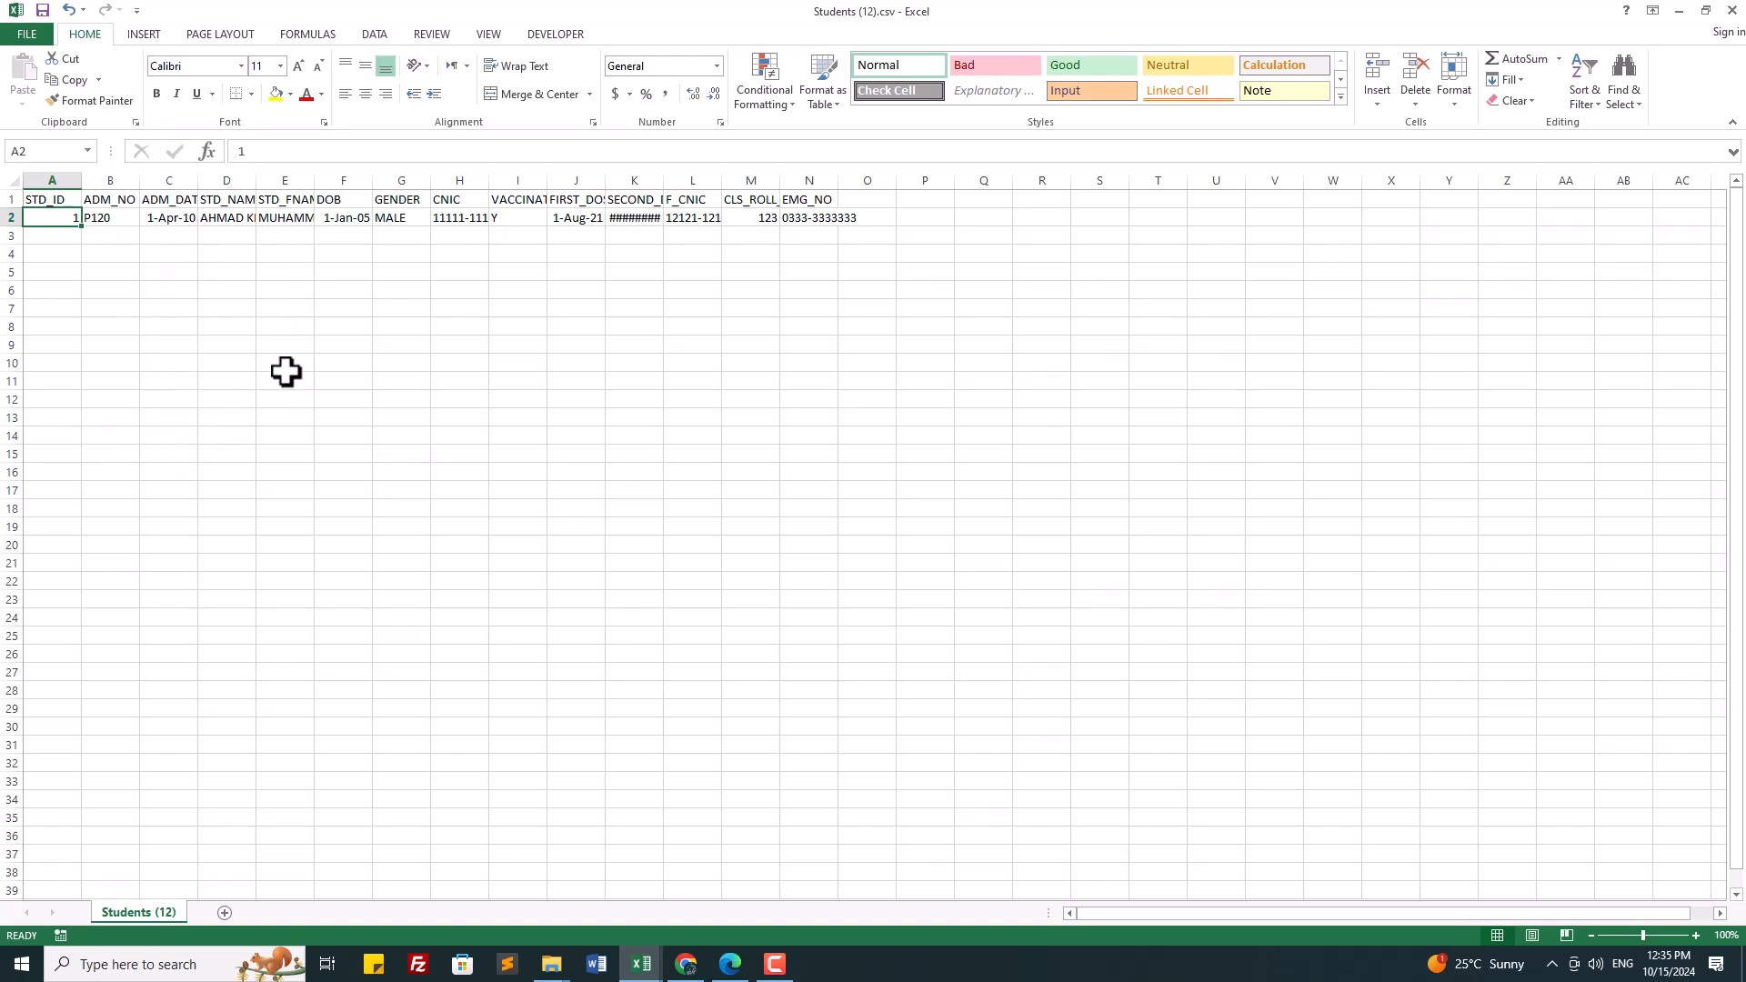
left_click(11, 180)
double_click(81, 180)
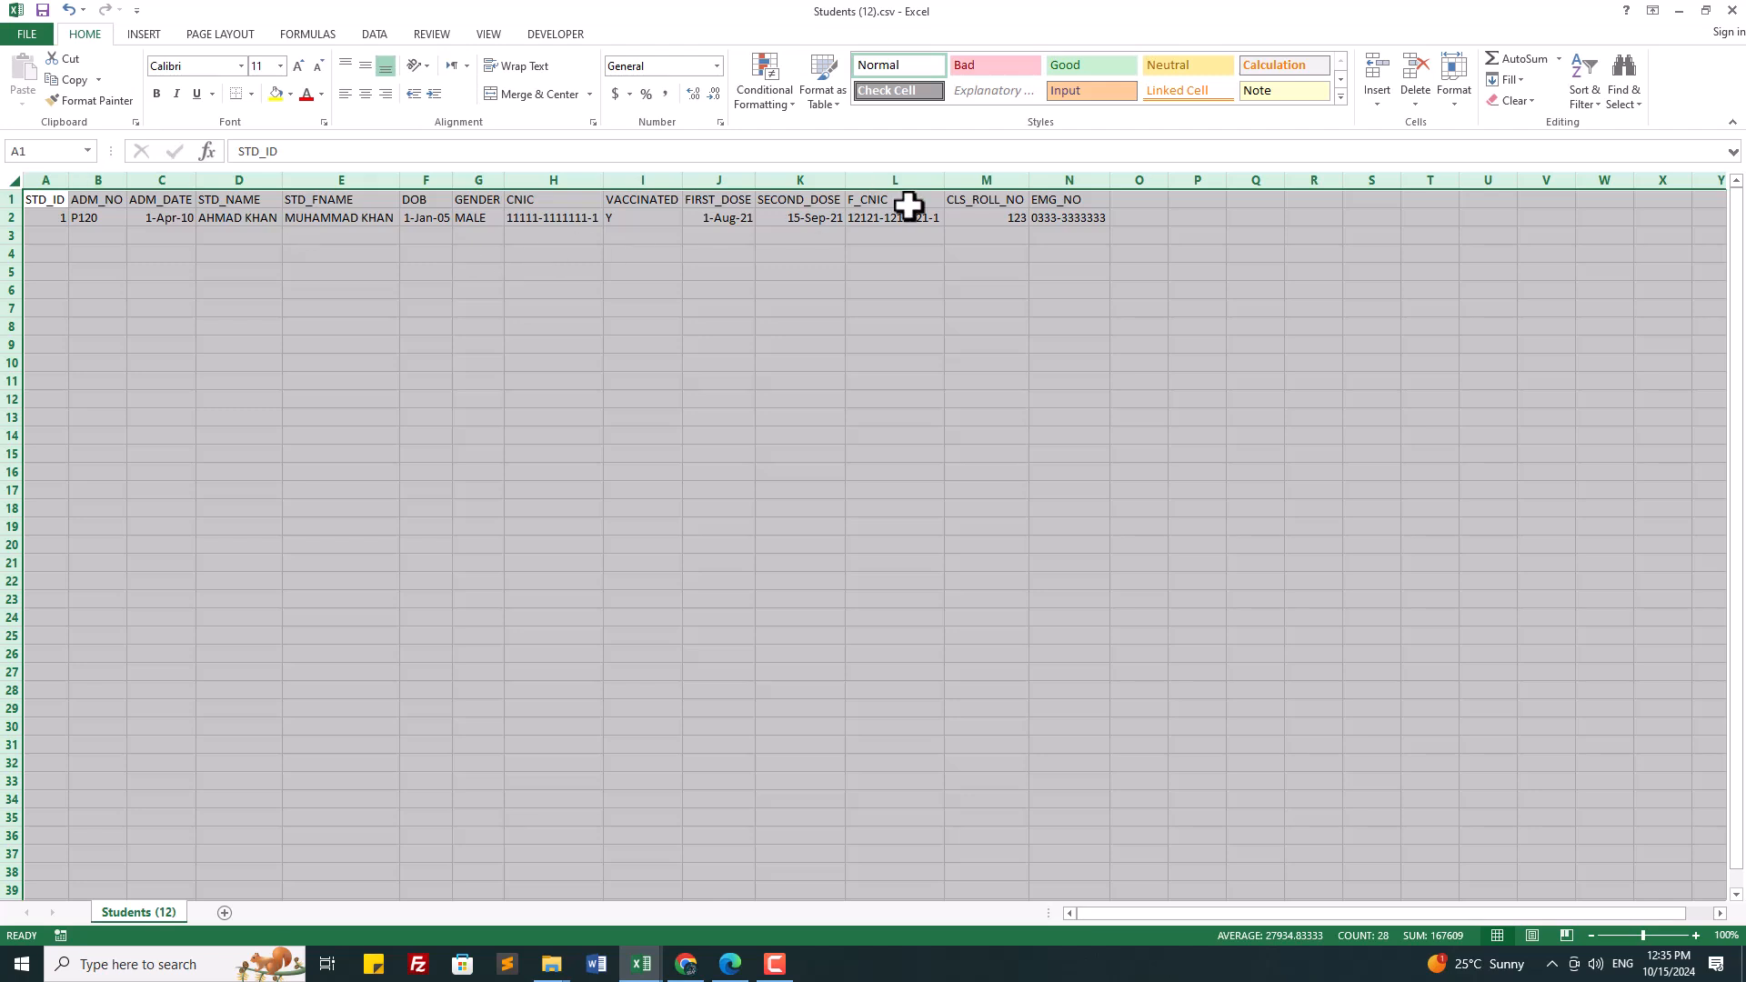
left_click(827, 309)
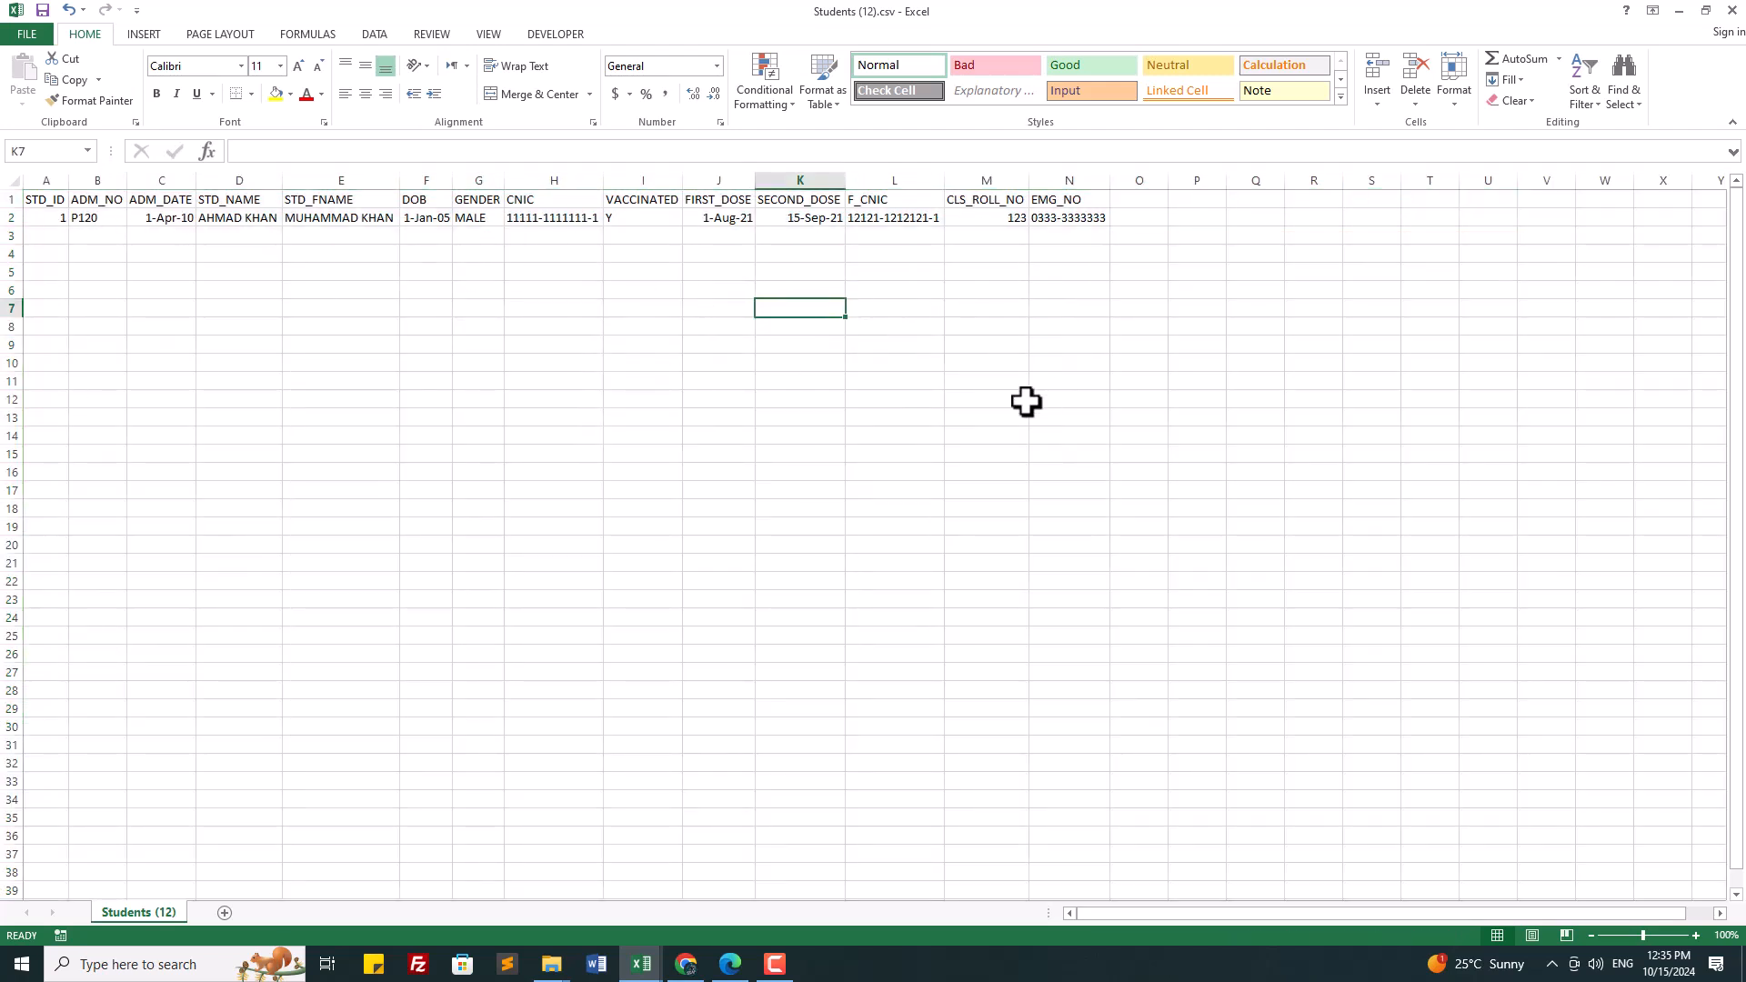
left_click(1732, 10)
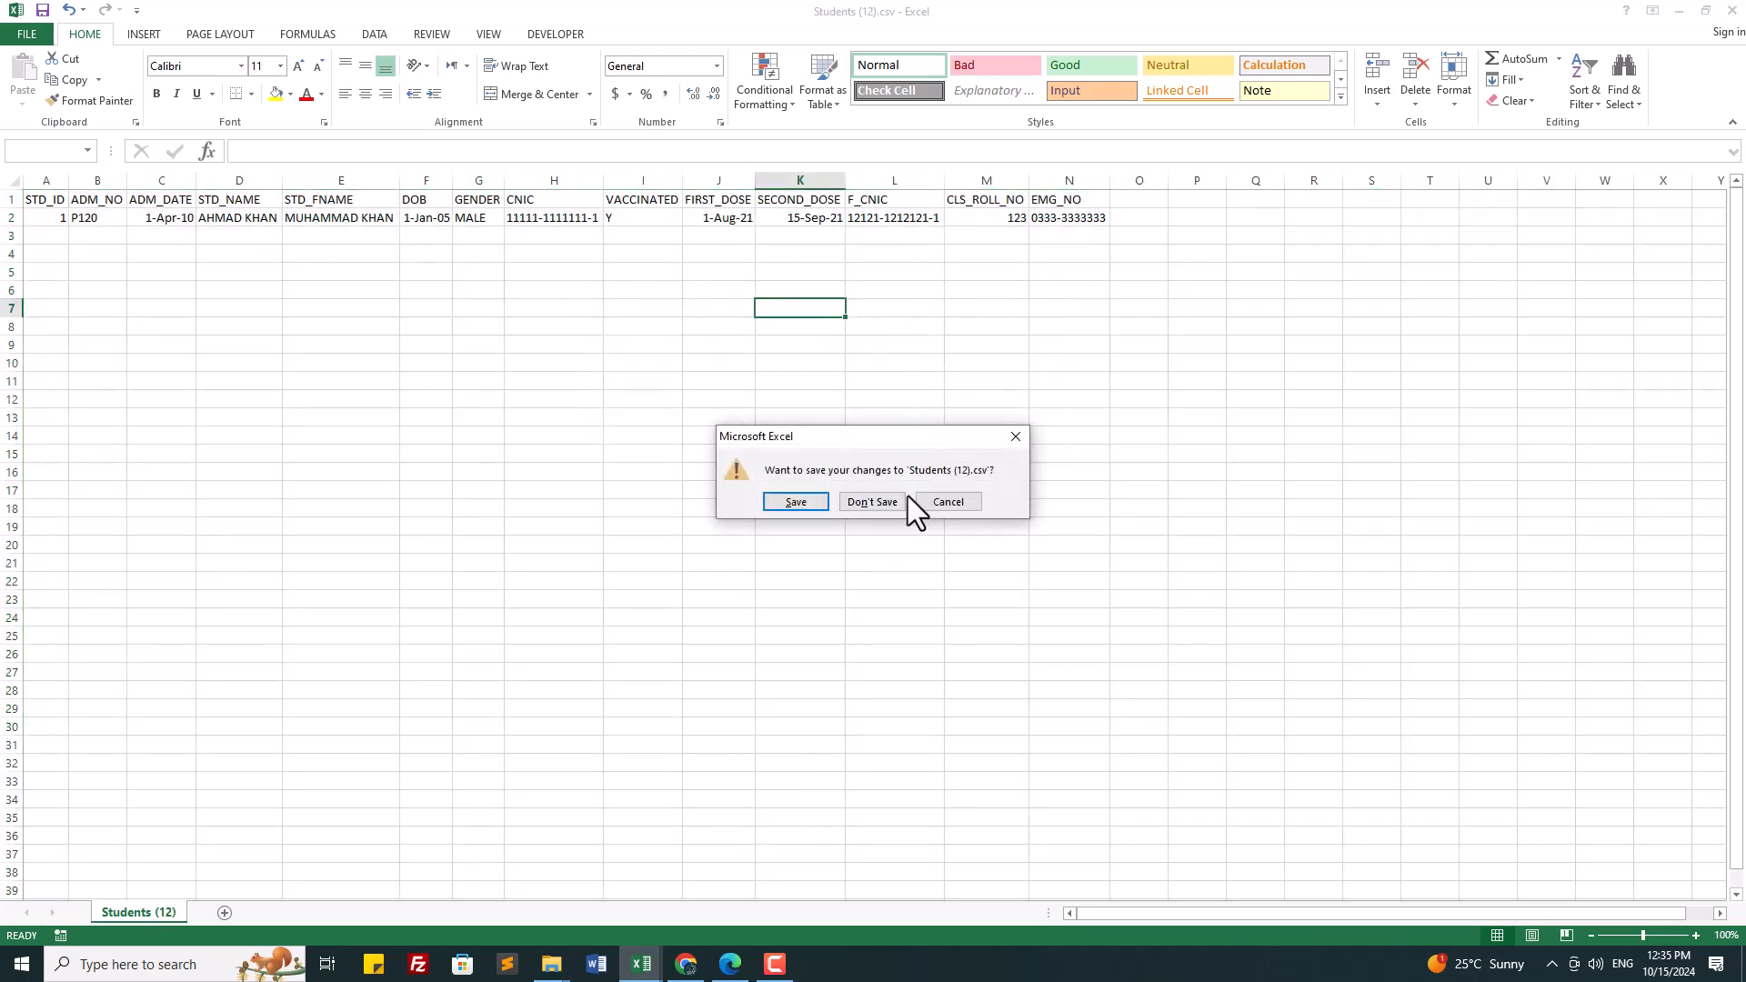
left_click(887, 499)
left_click(685, 966)
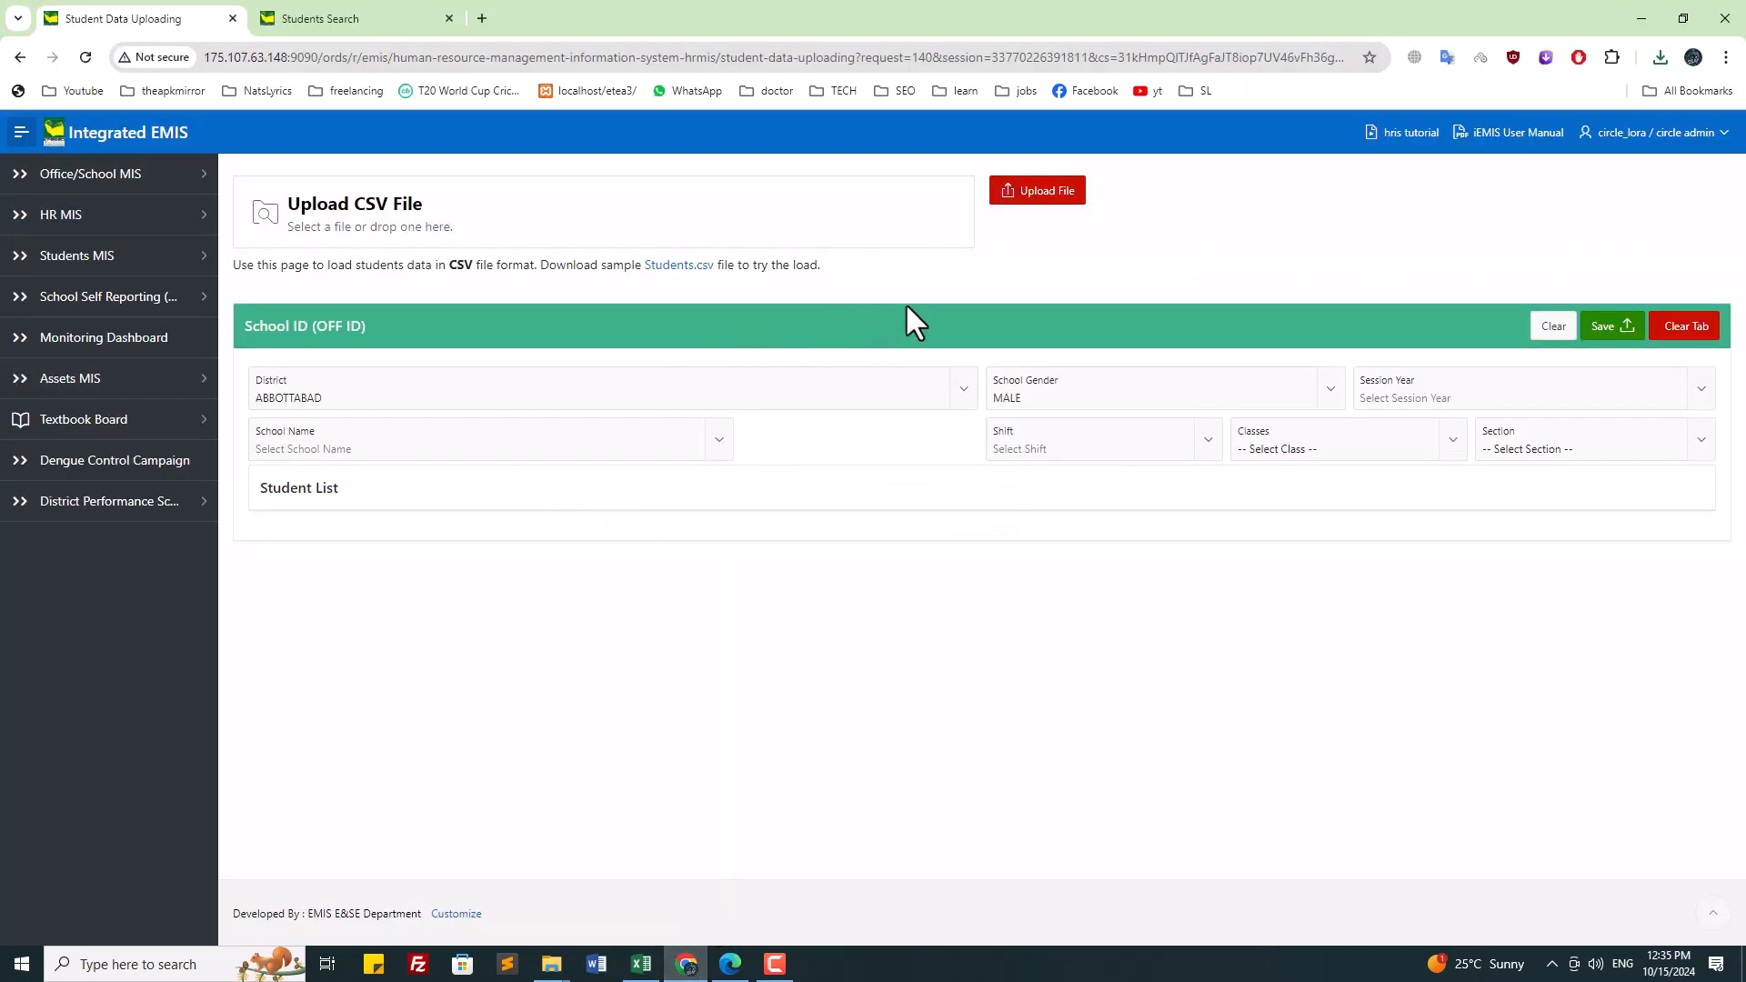
Step: Attempt Upload File, cancel the file picker, dismiss the CSV/TXT file type error, and expand Students MIS
left_click(1031, 193)
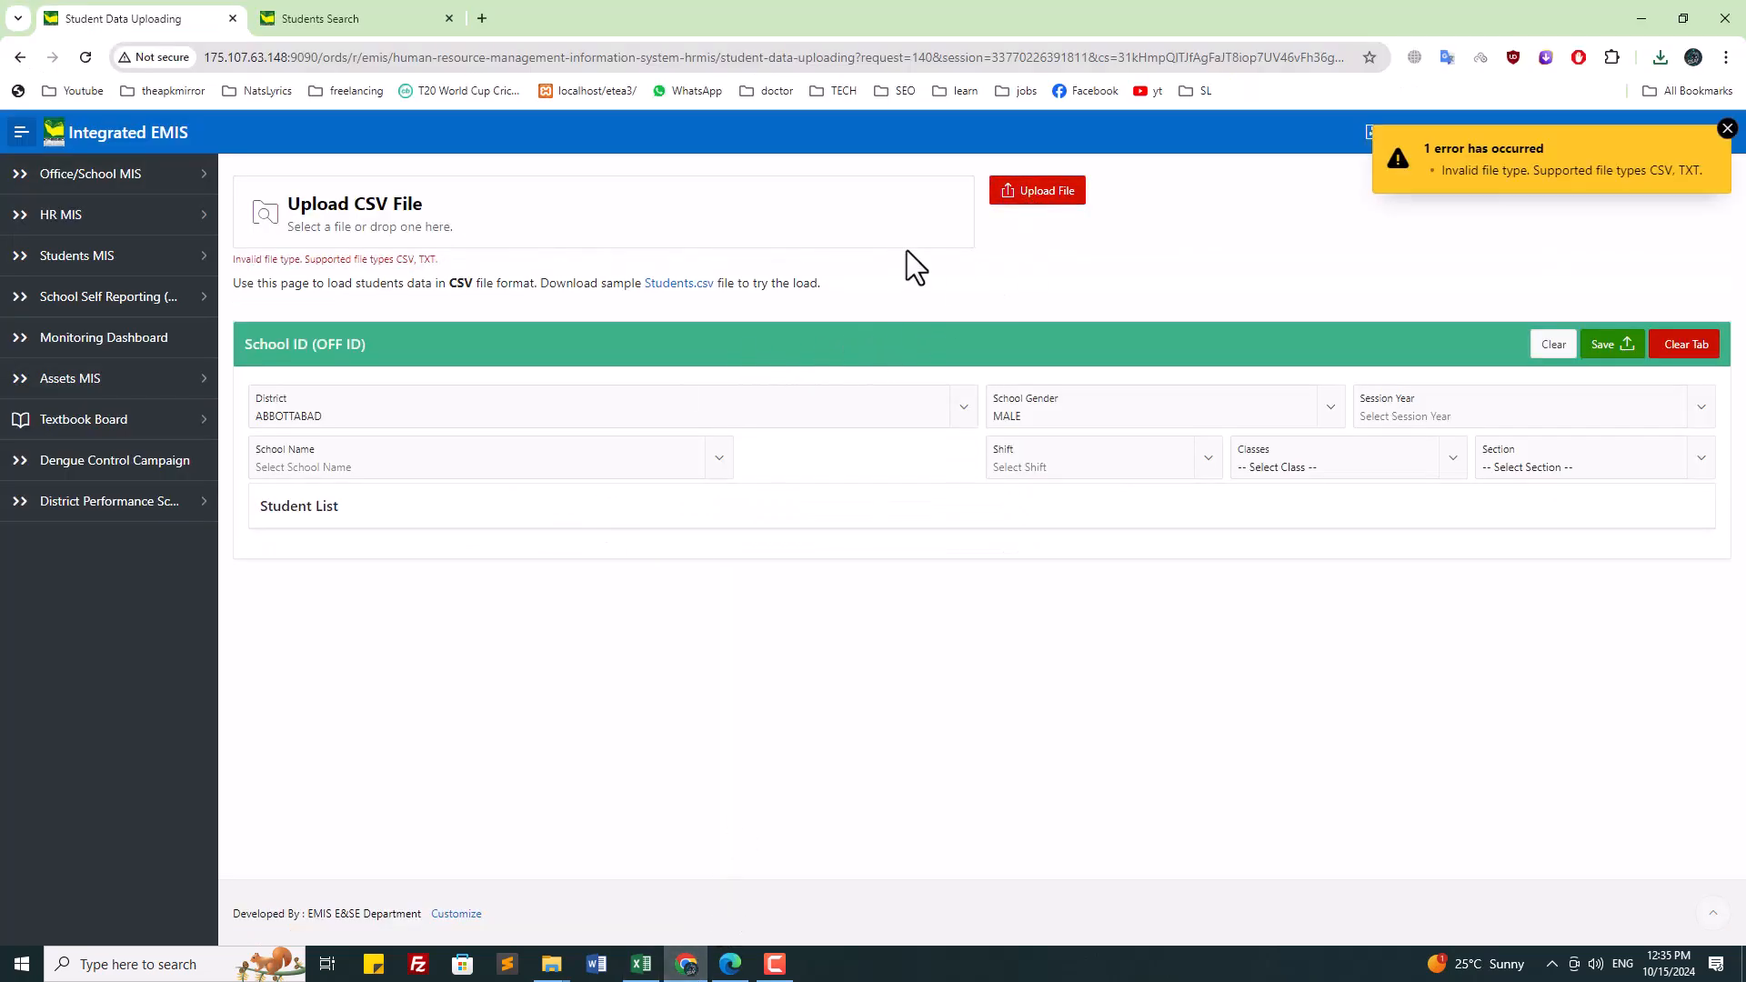
left_click(388, 228)
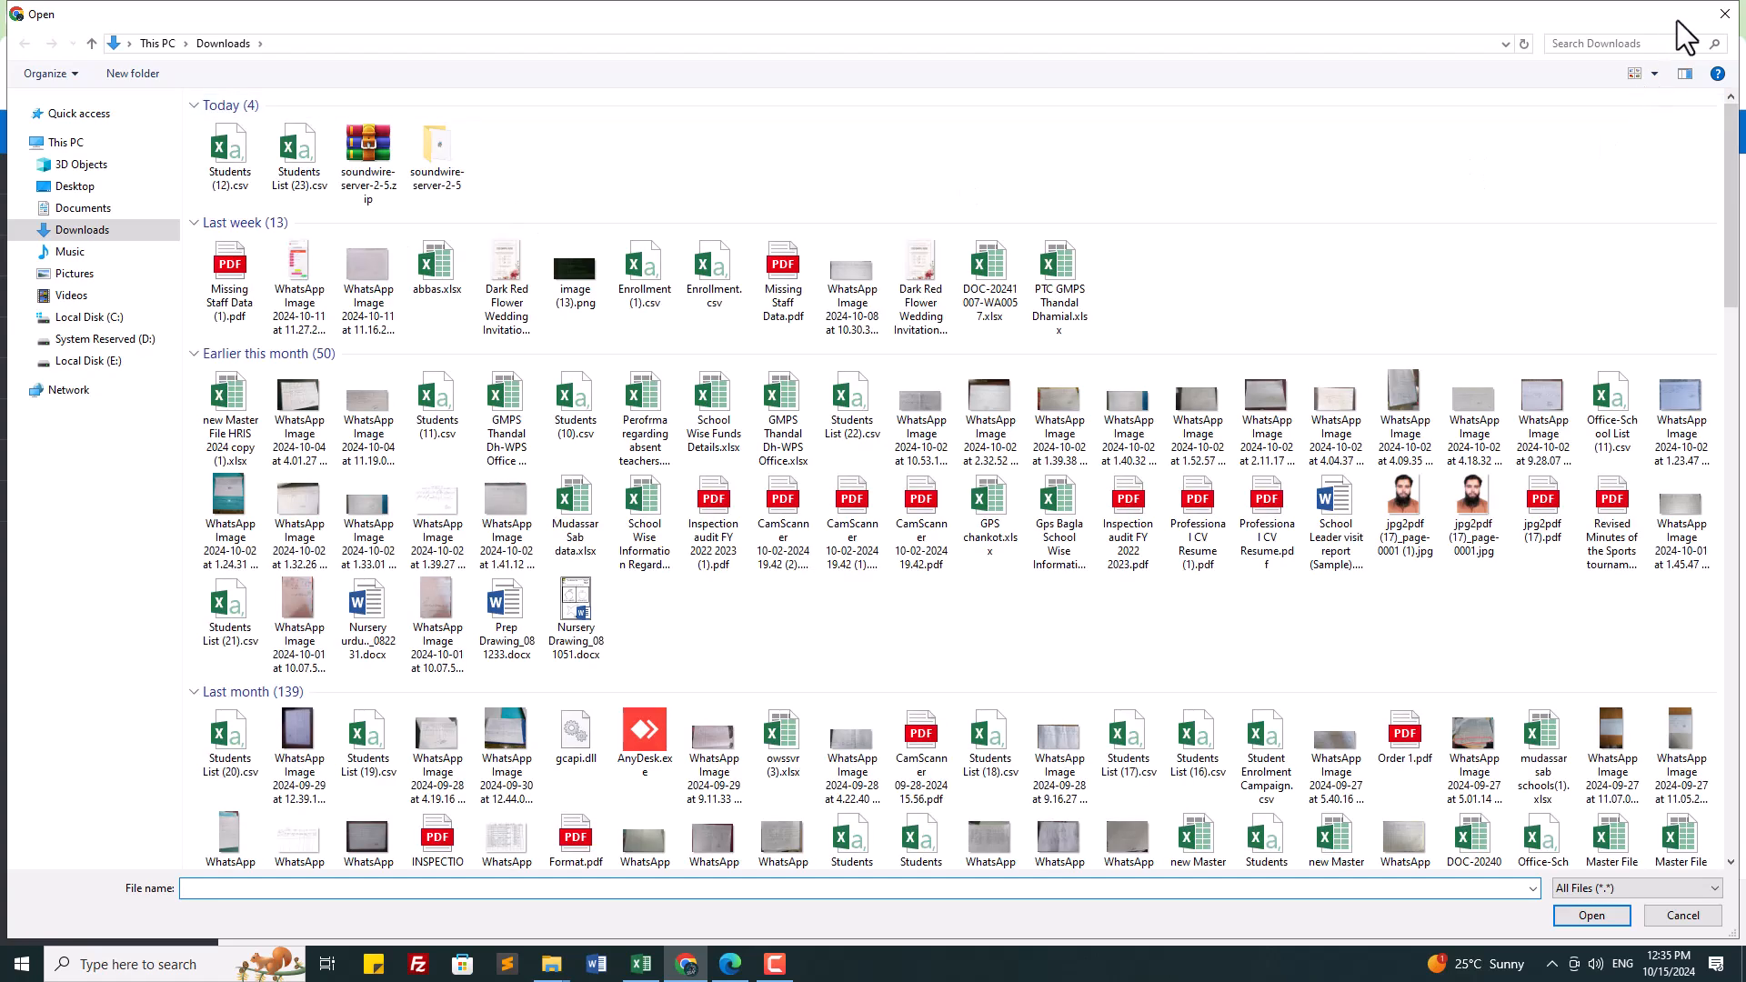
left_click(1728, 11)
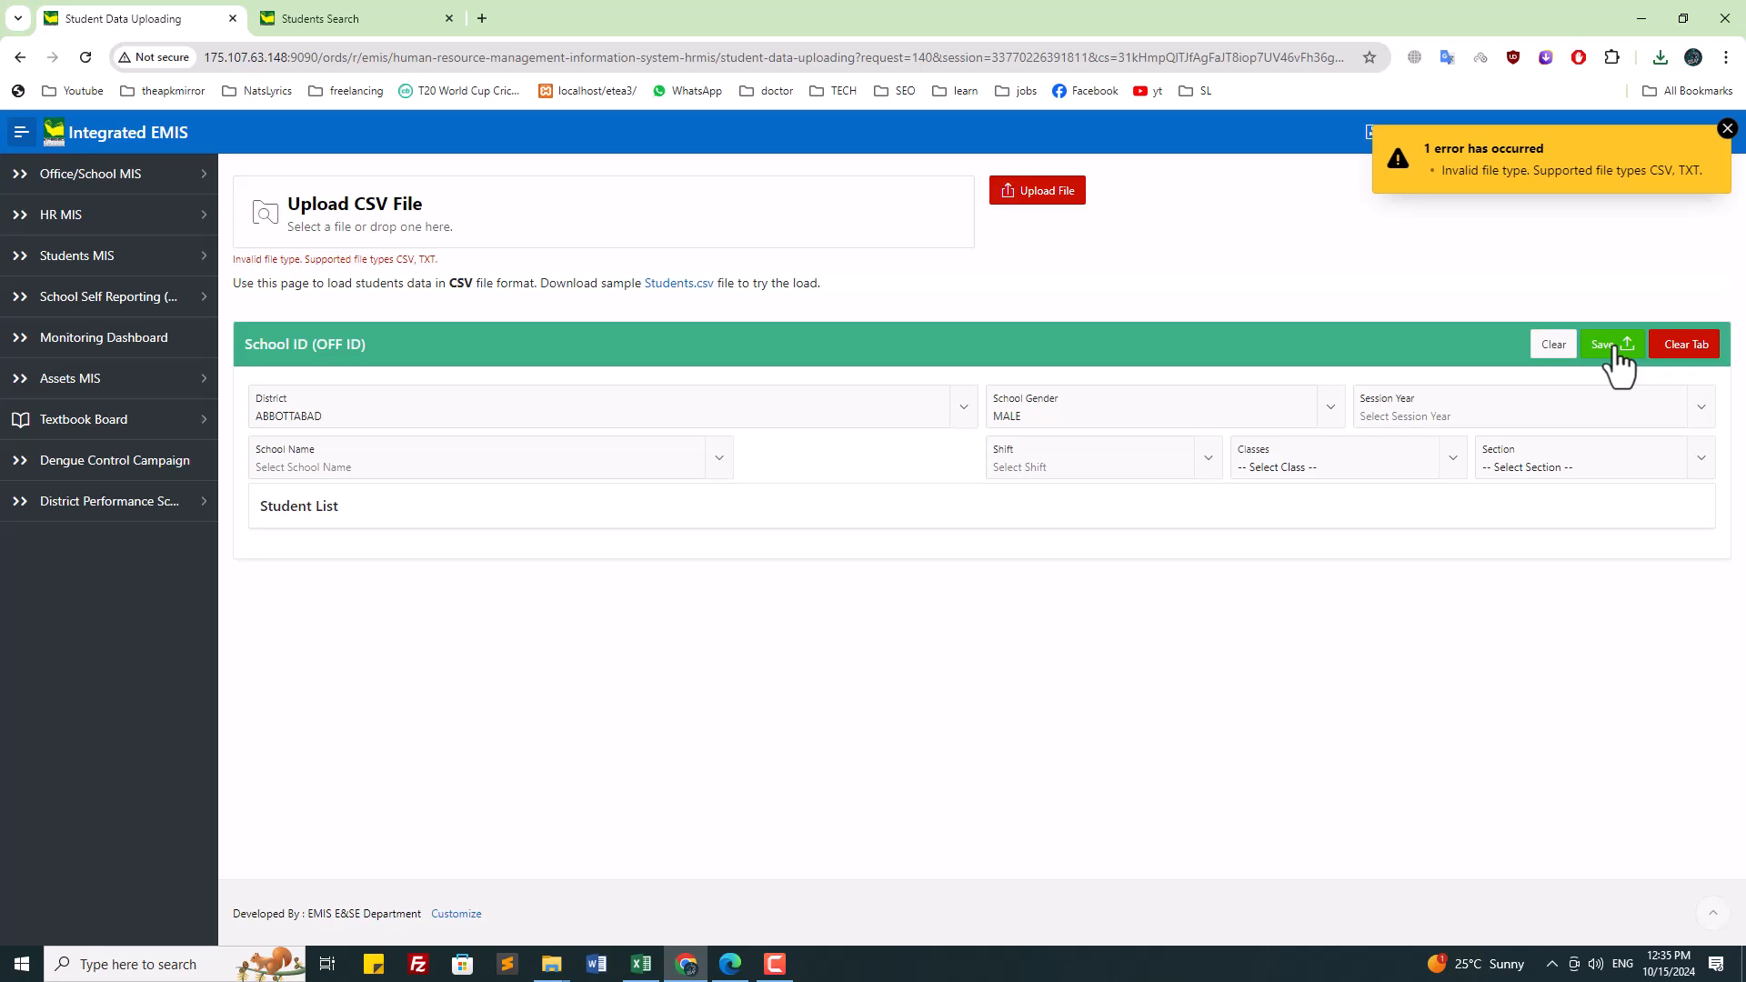
left_click(1728, 129)
left_click(101, 255)
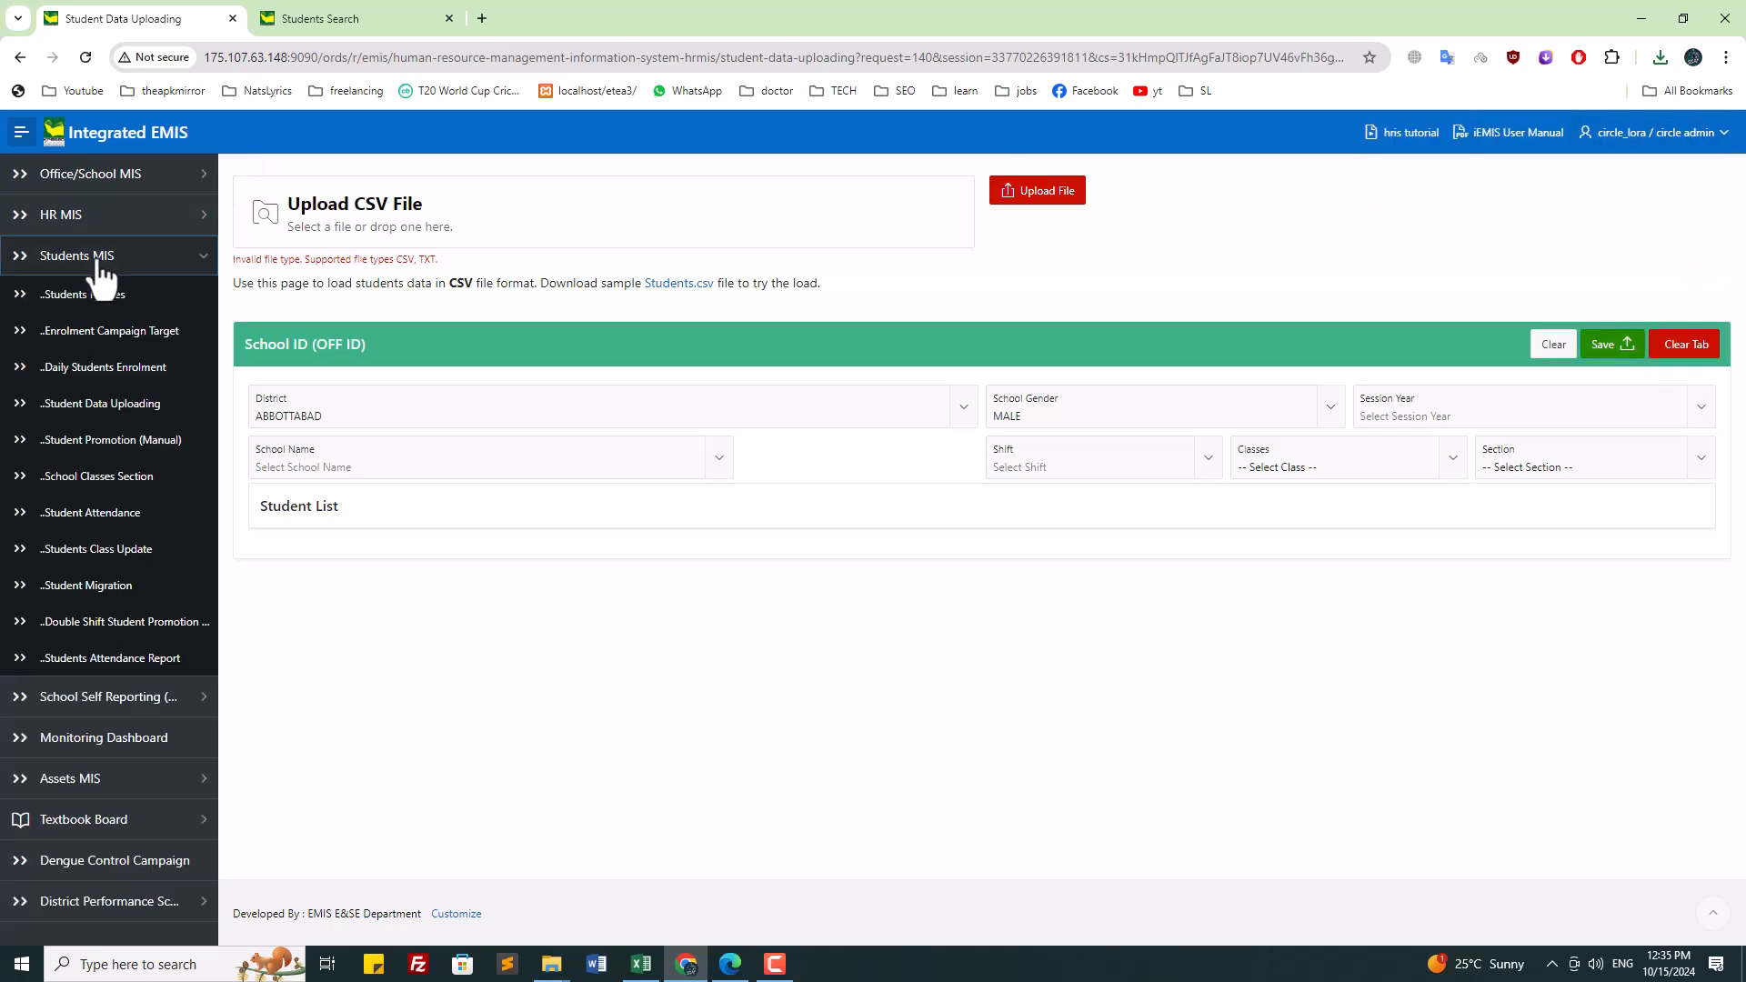
Step: Open Students Profiles, switch to the GPS THATH KARAM SHAH results, and cancel a new enrolment
left_click(103, 297)
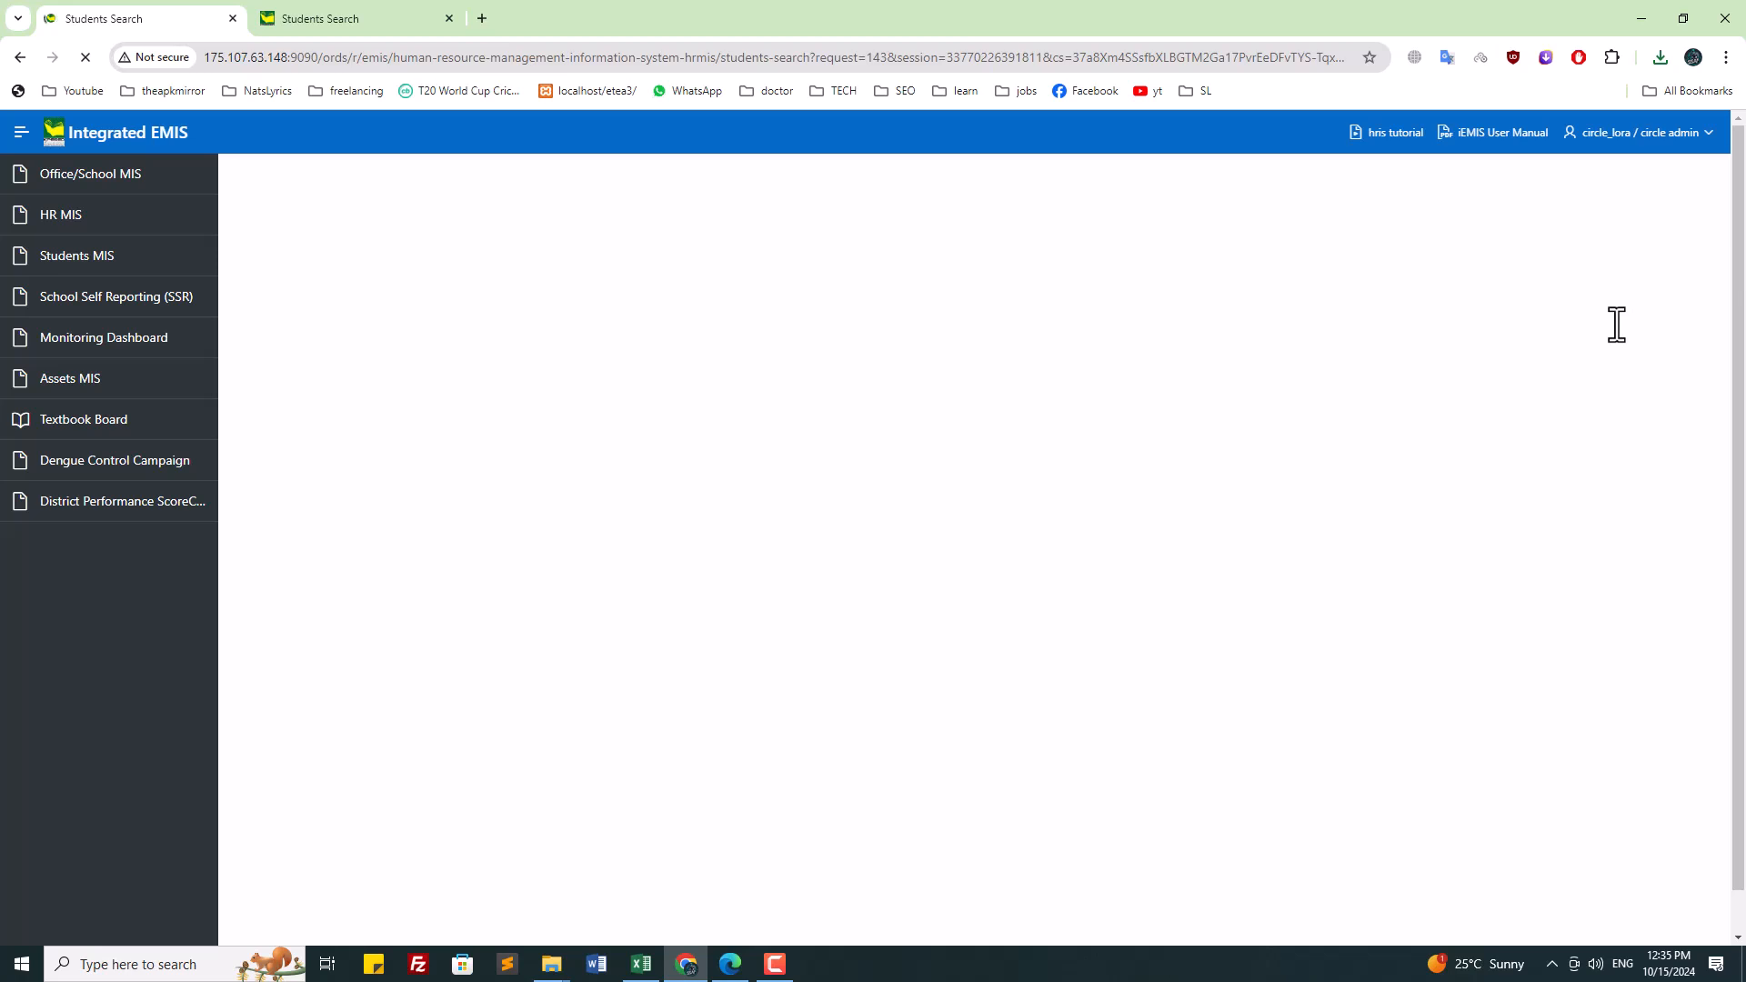
left_click(351, 19)
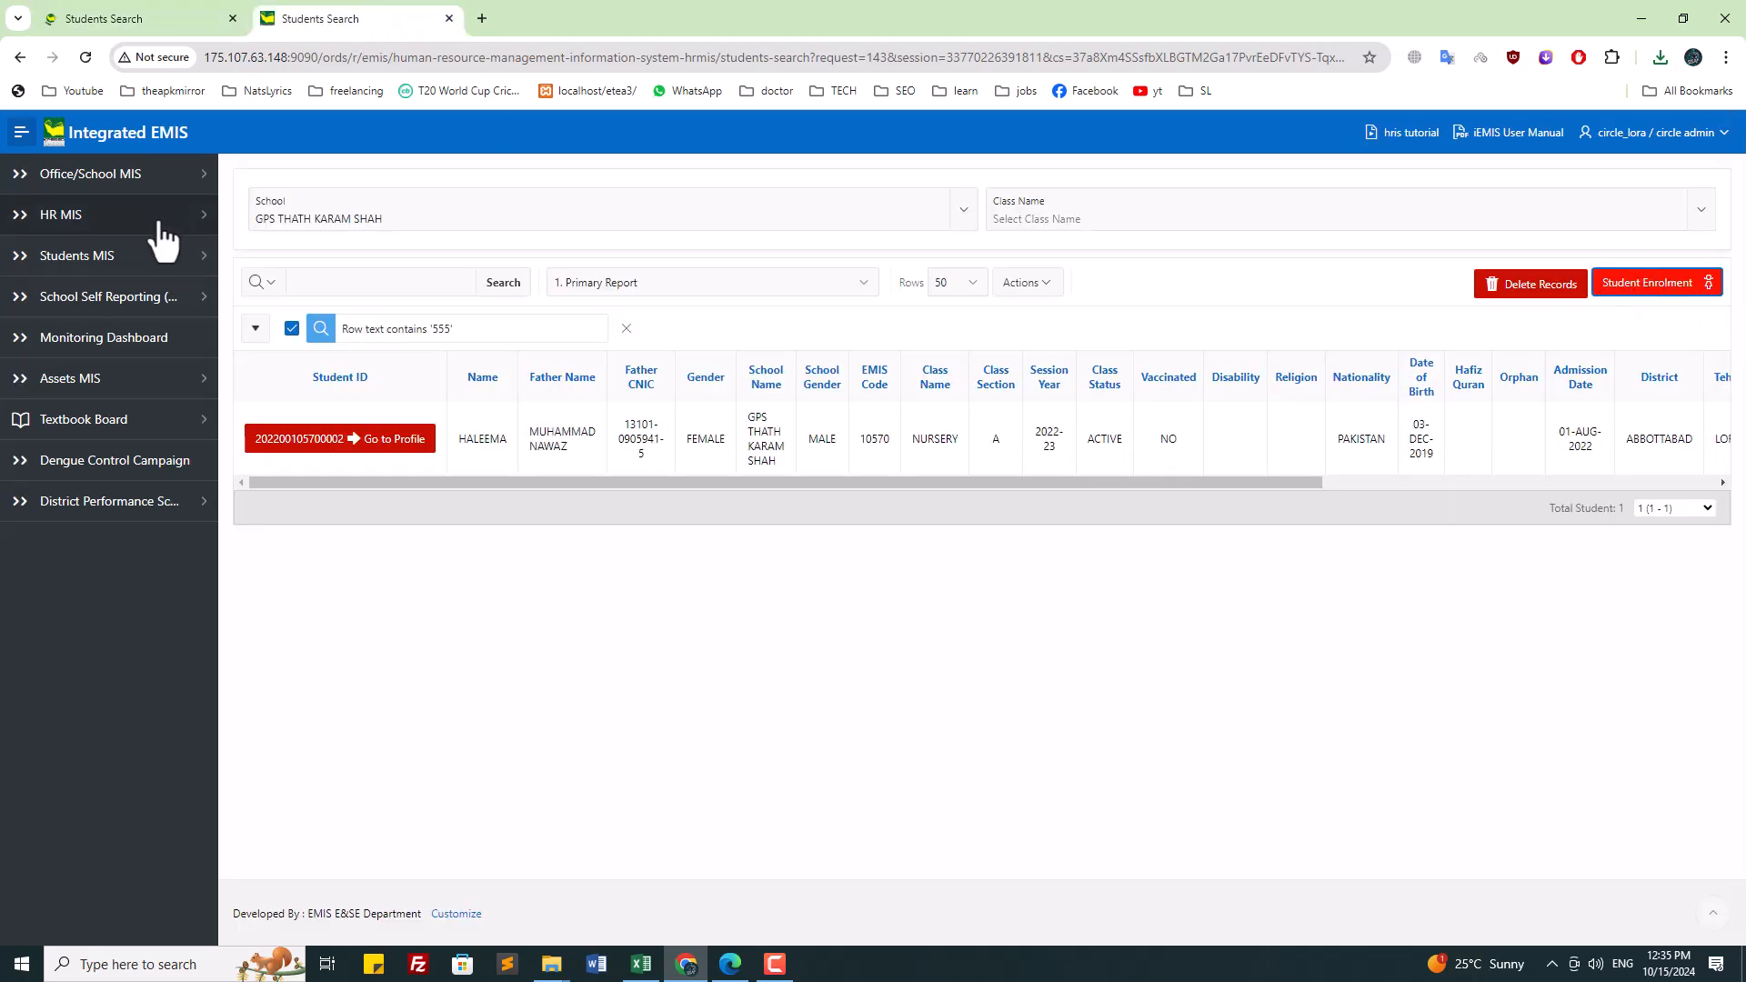
left_click(1645, 287)
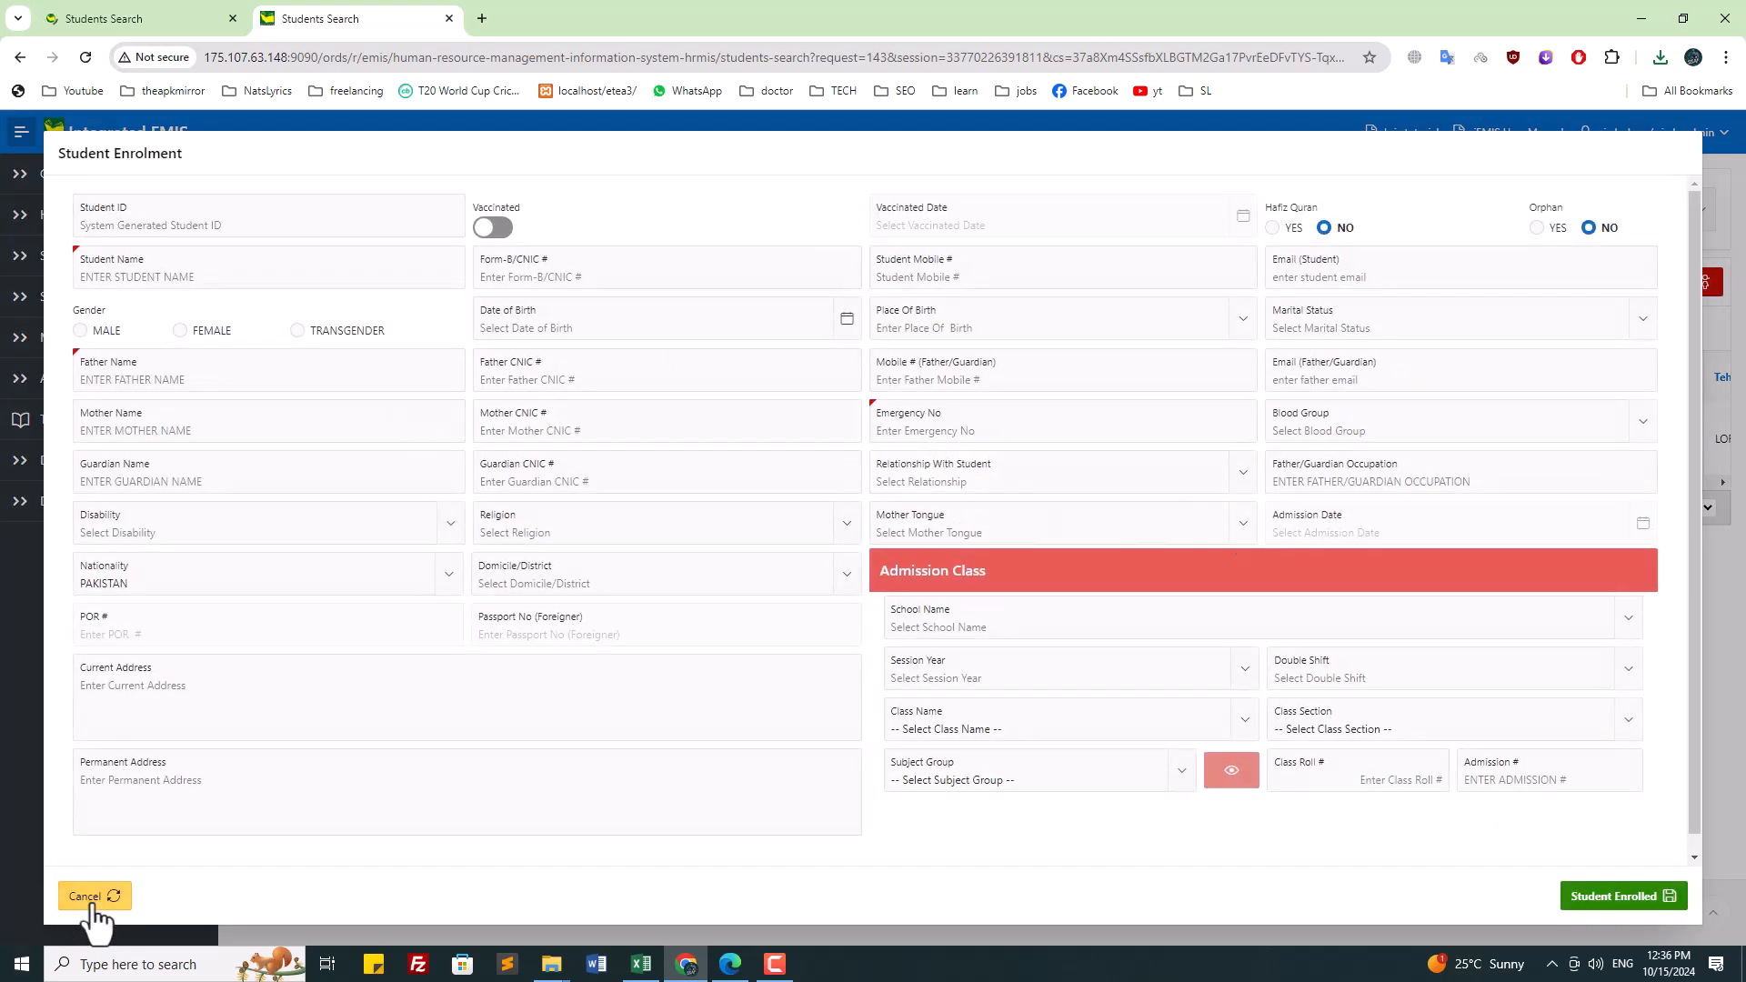
left_click(92, 900)
Step: Press Student Enrolled on the empty form to see validation, then cancel it
left_click(1583, 894)
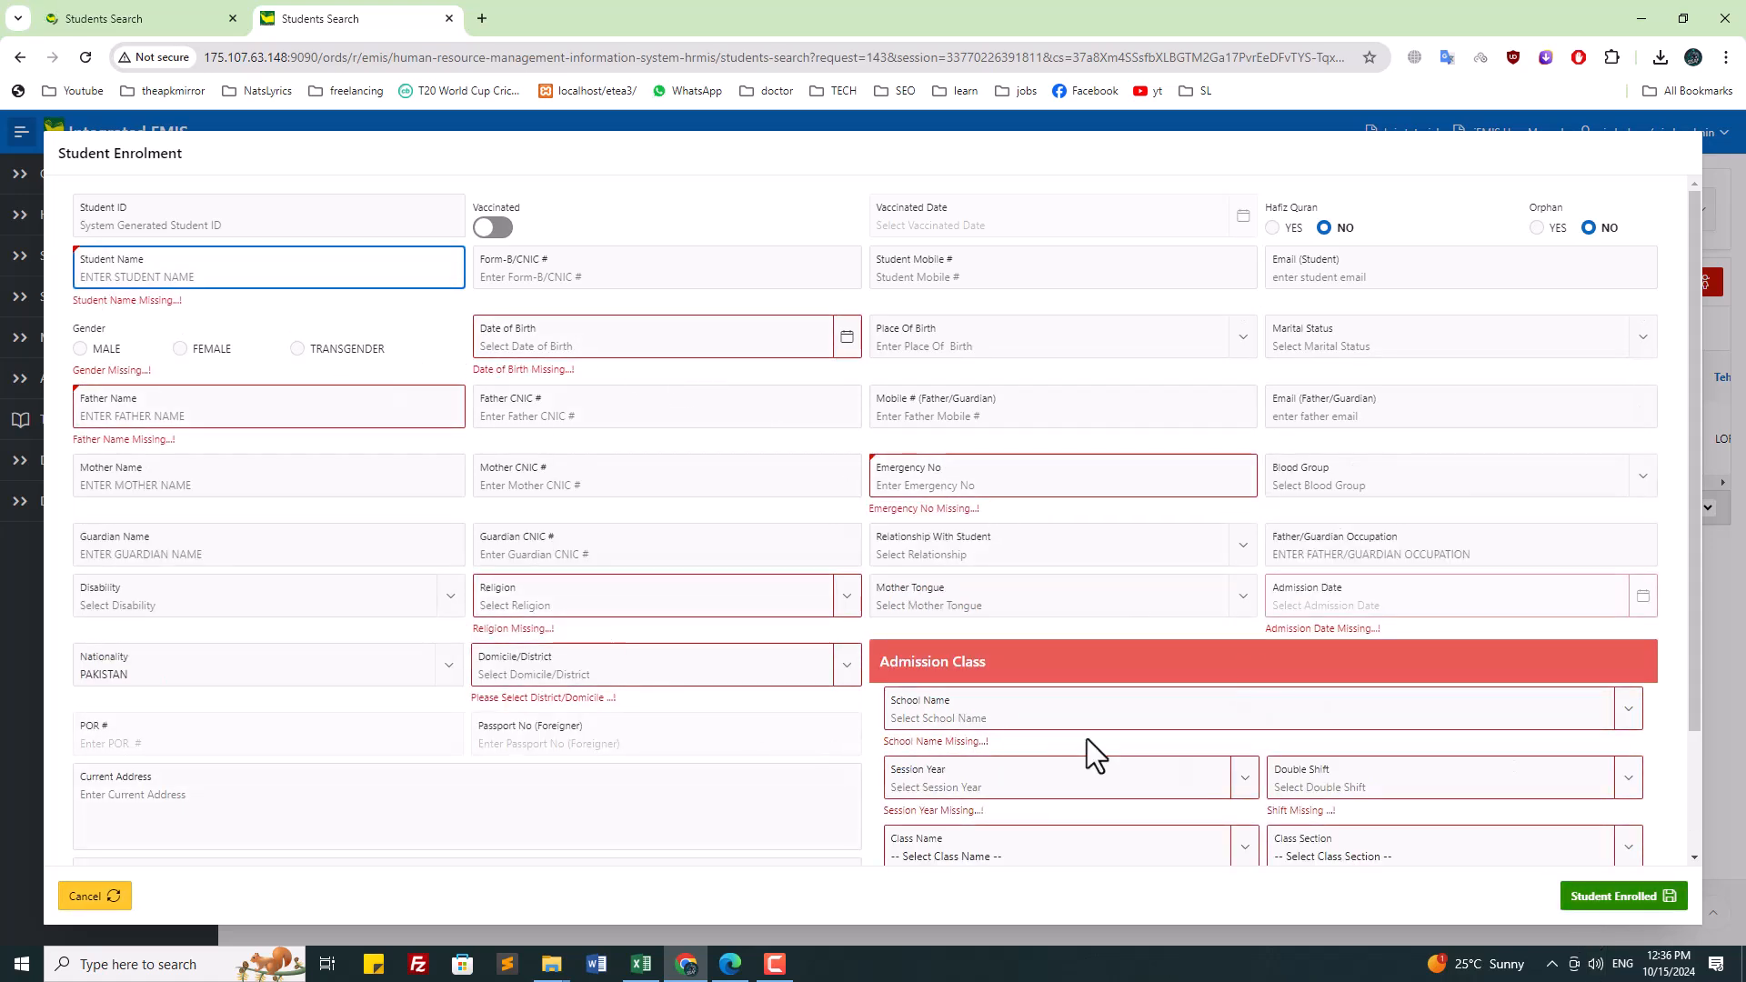
scroll(1088, 739, "down", 3)
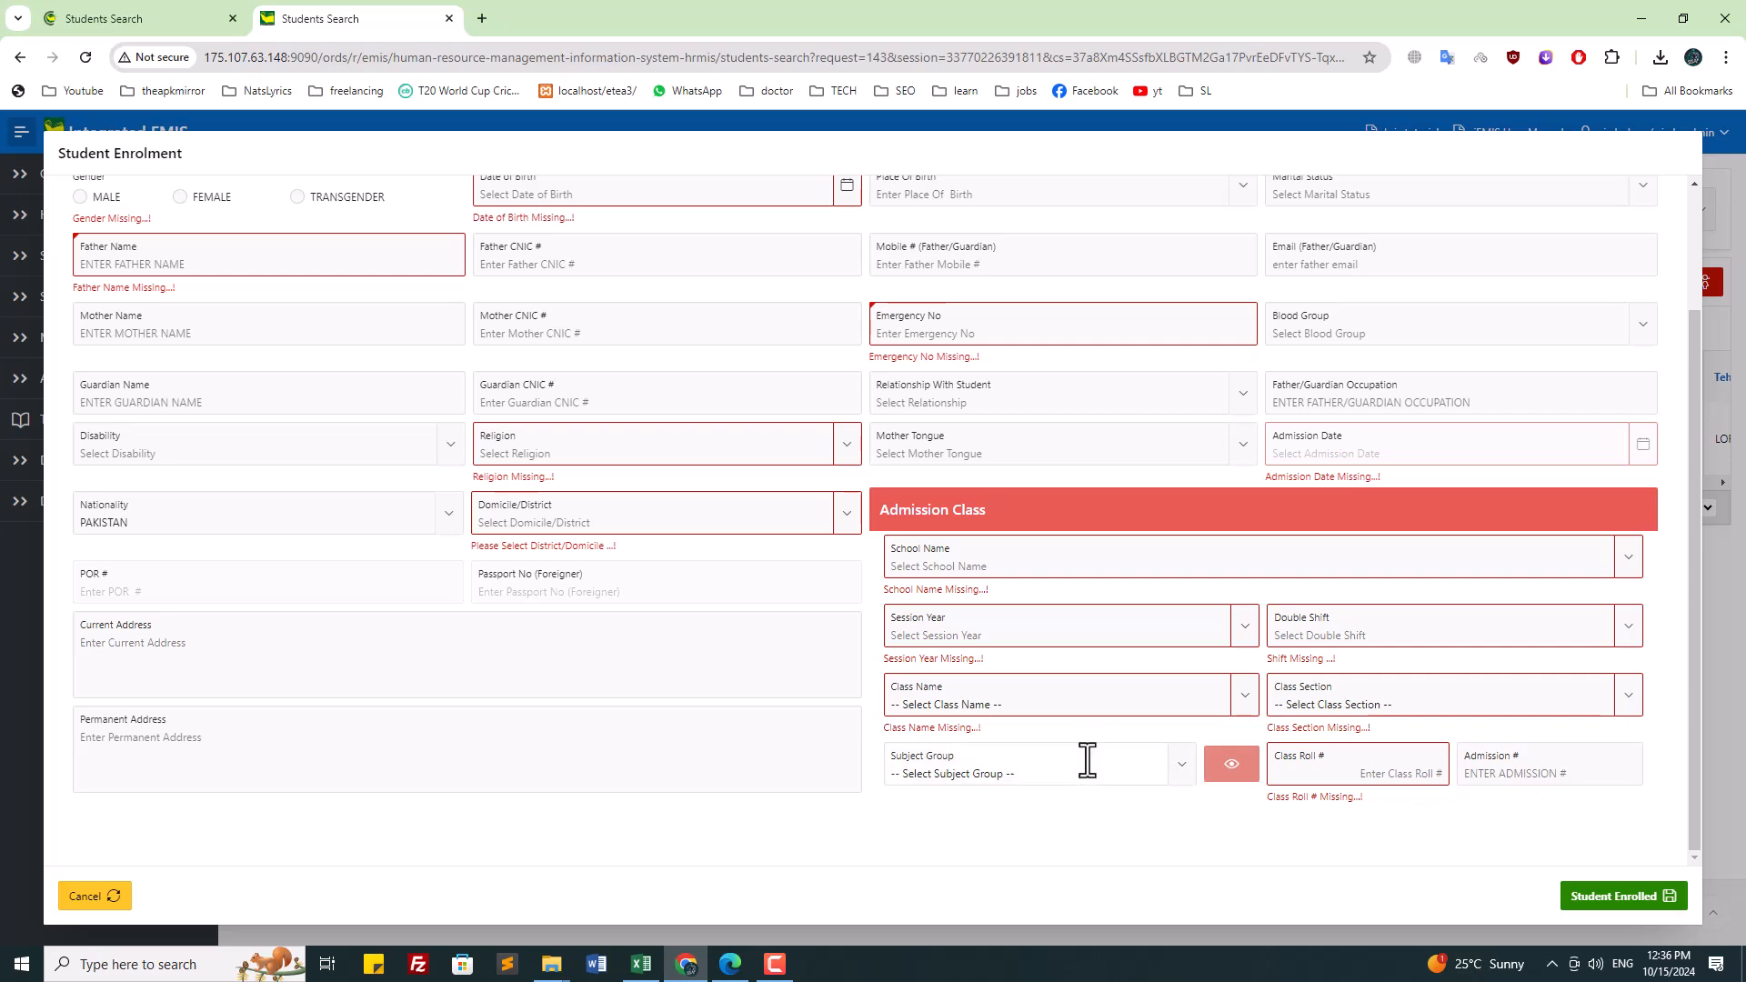
left_click(1087, 761)
left_click(764, 855)
left_click(107, 900)
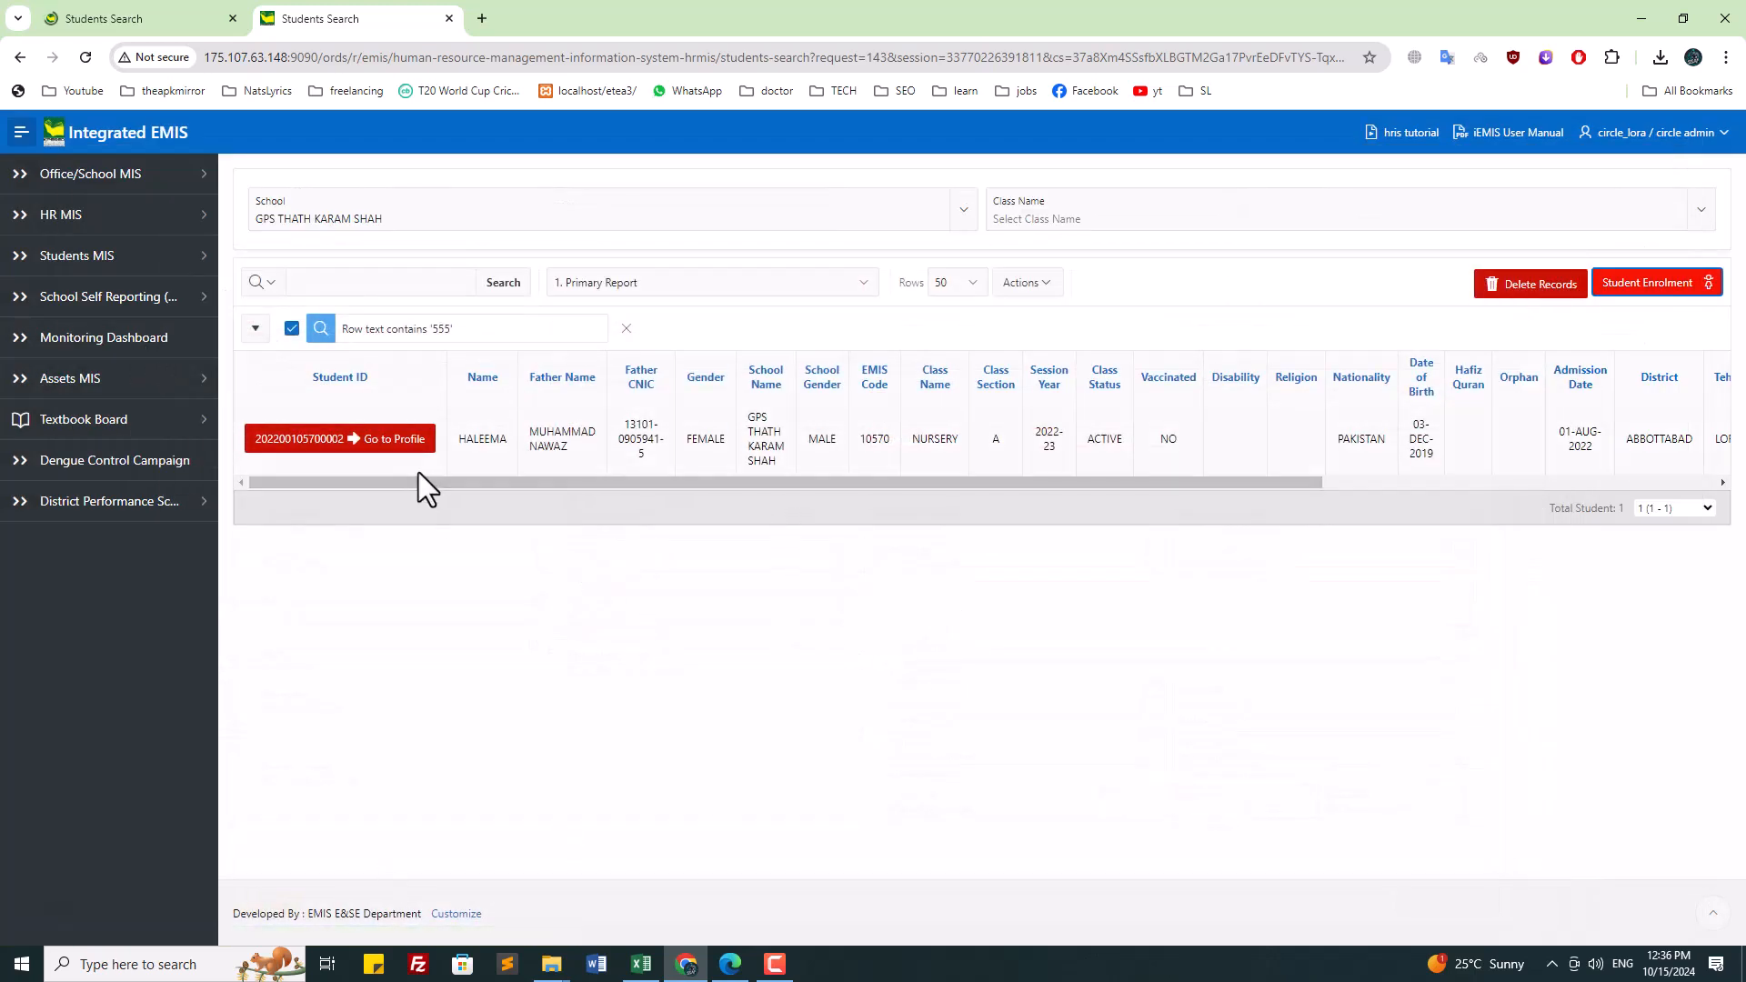
Step: Filter the Office/School Profile(s) list to schools and open GPS ATTERAN's profile for editing
left_click(122, 190)
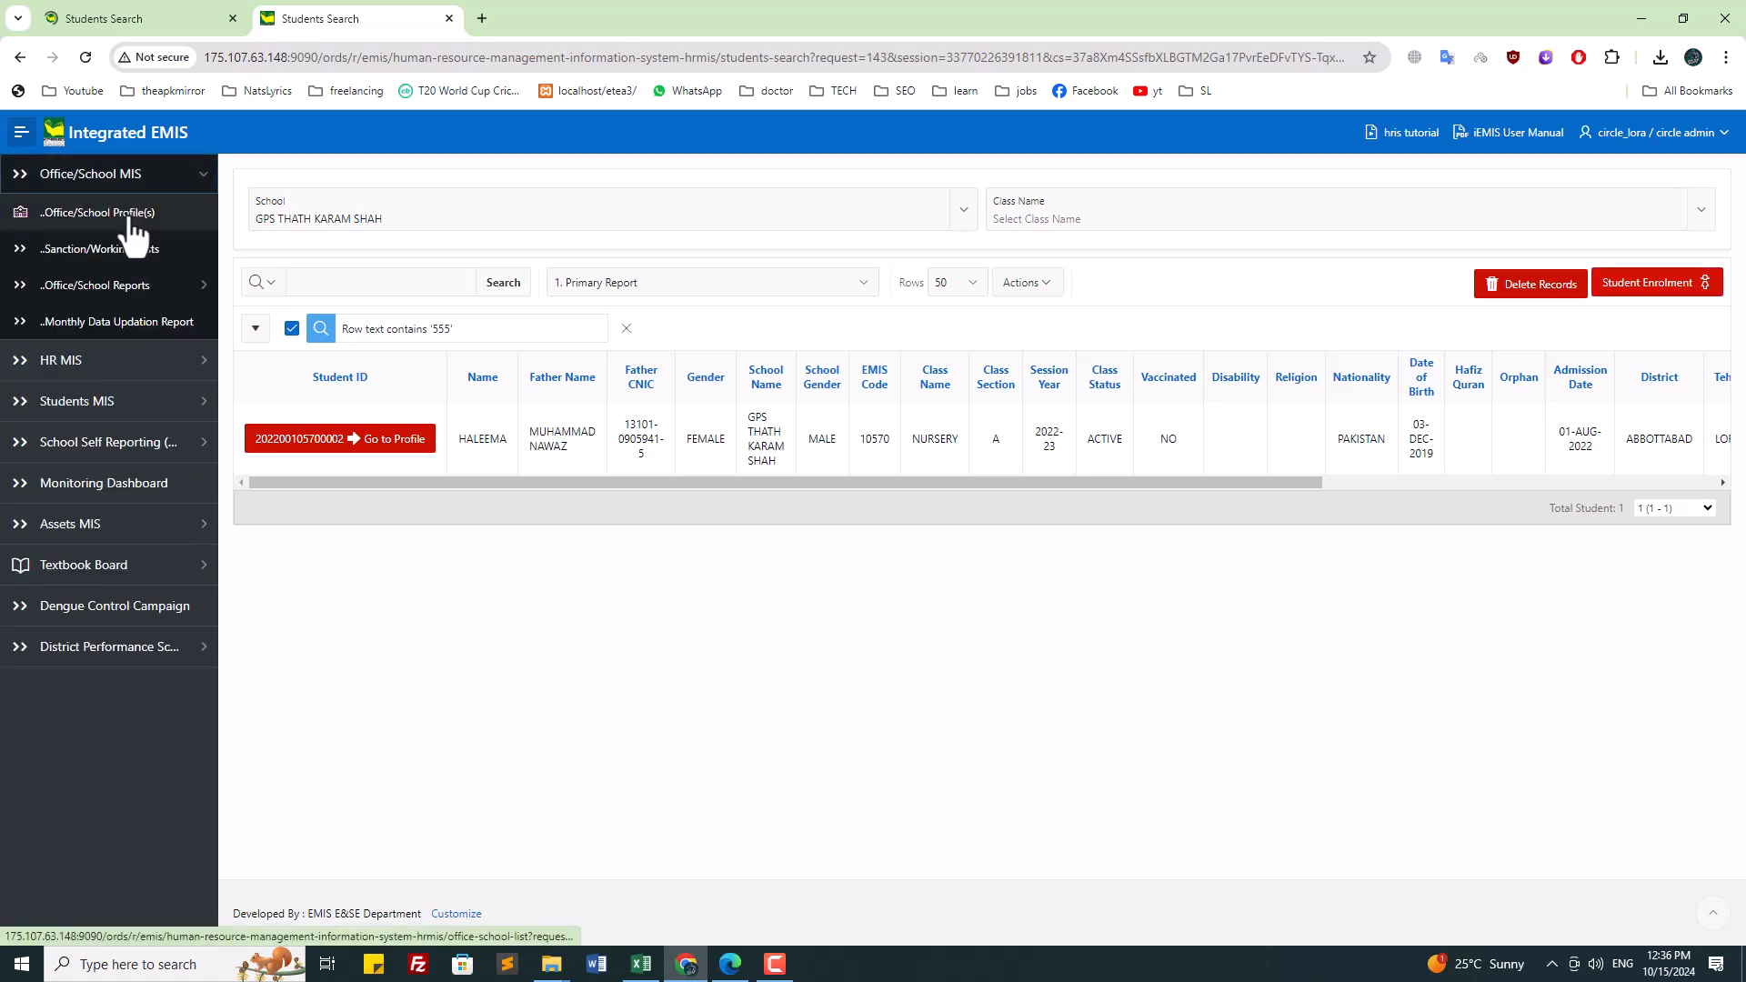
left_click(130, 219)
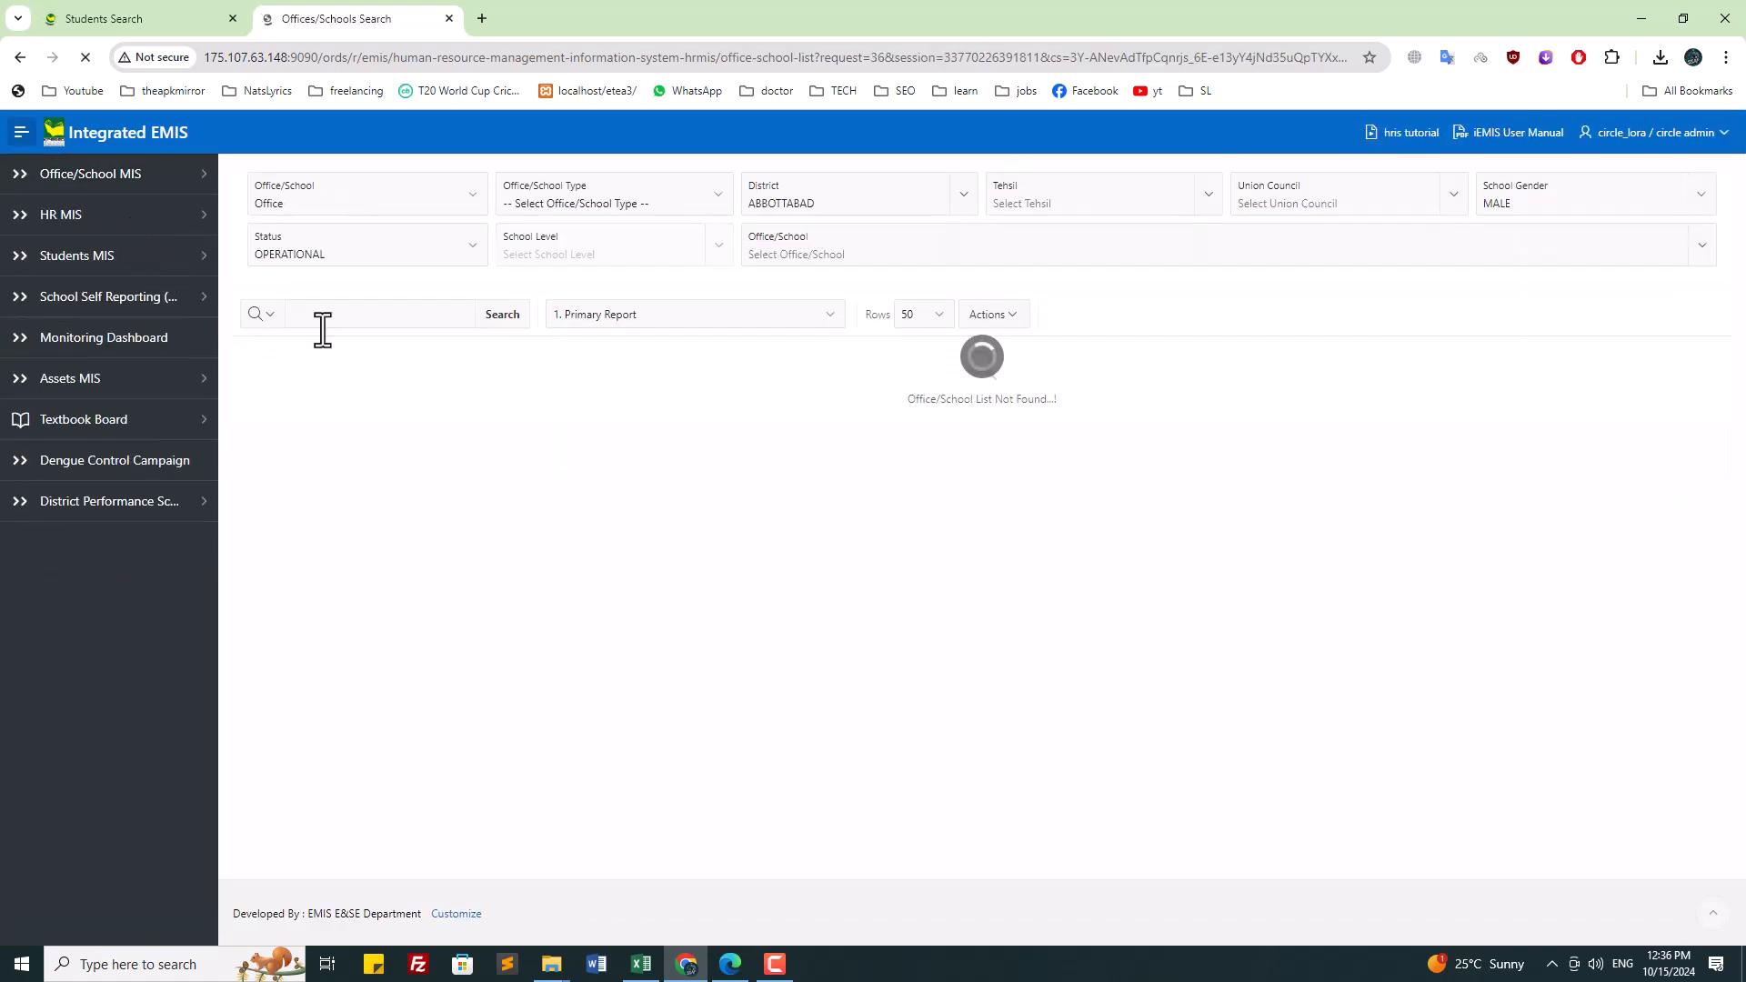
left_click(332, 207)
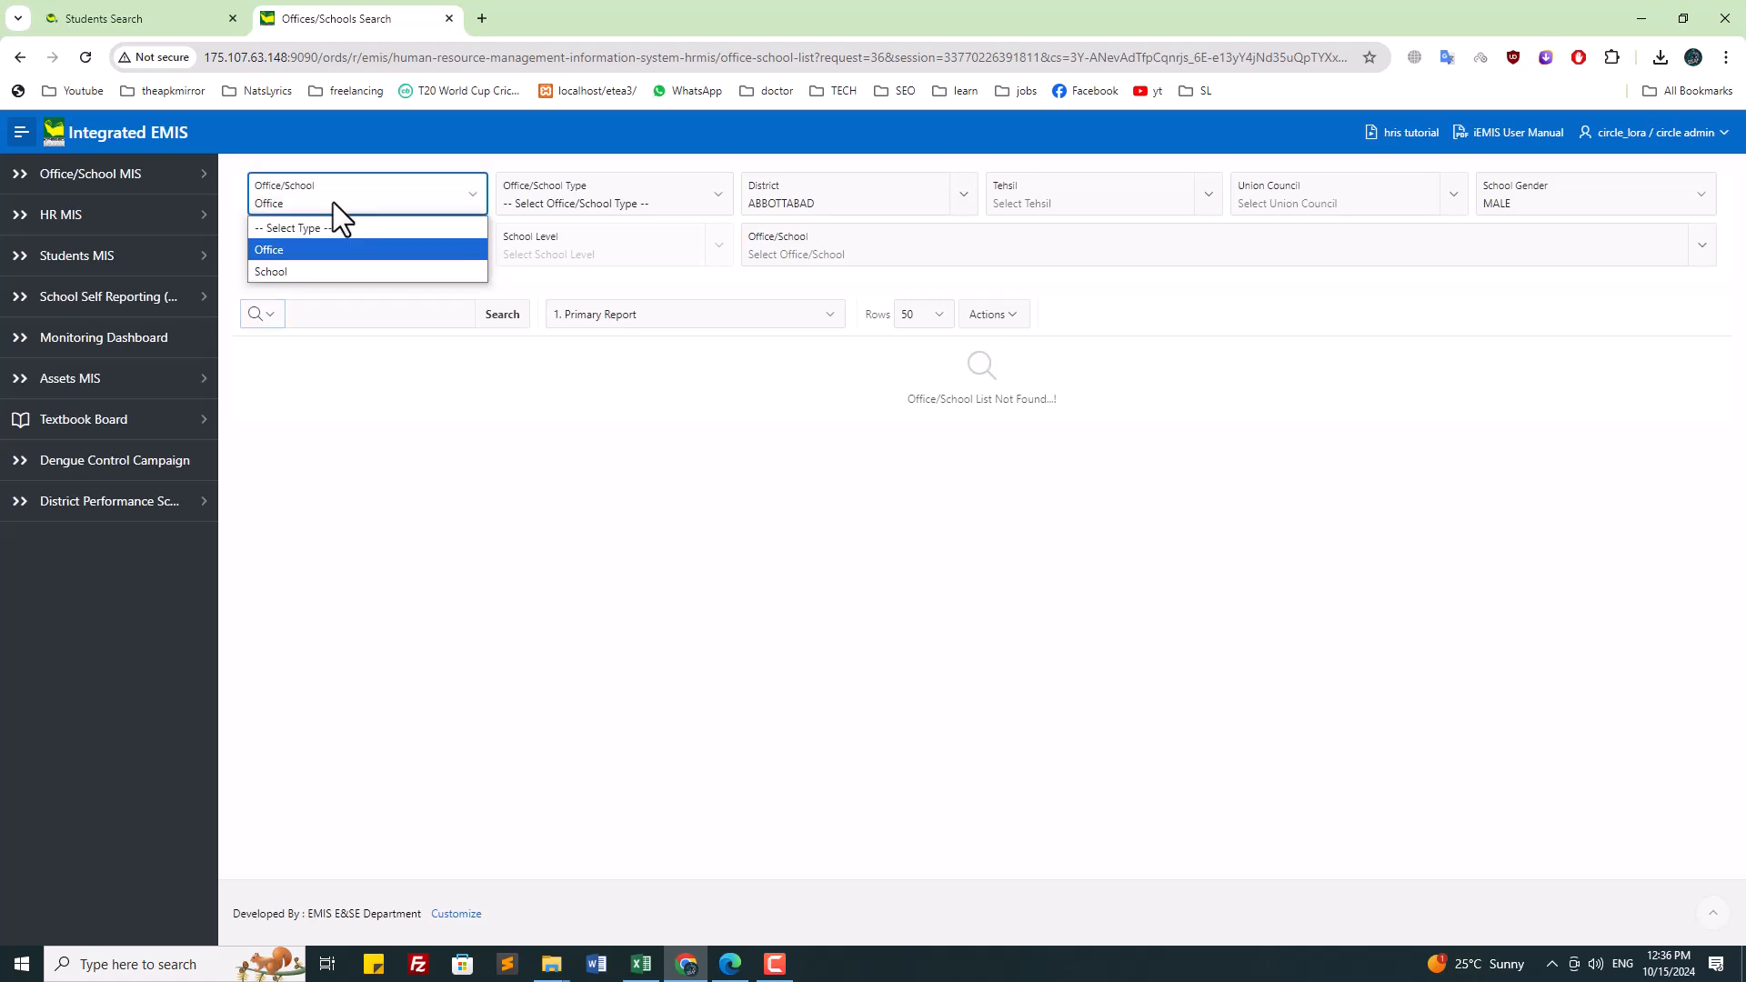
left_click(313, 266)
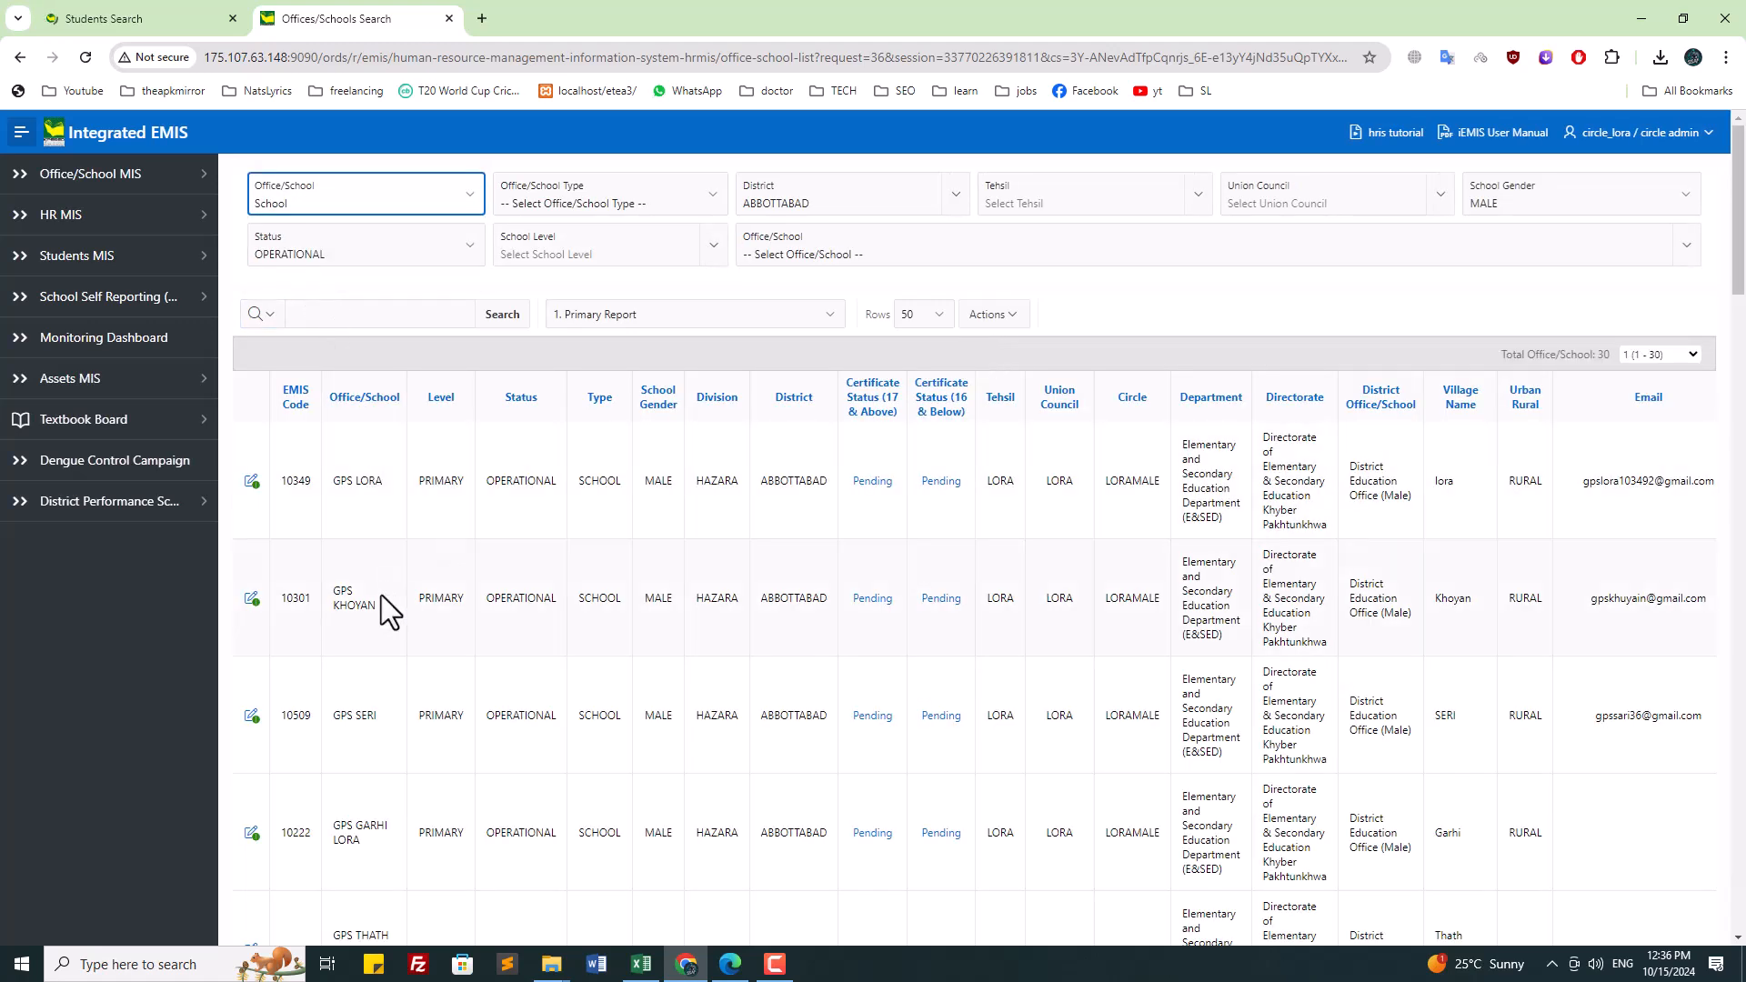
scroll(381, 595, "down", 2)
scroll(379, 598, "down", 6)
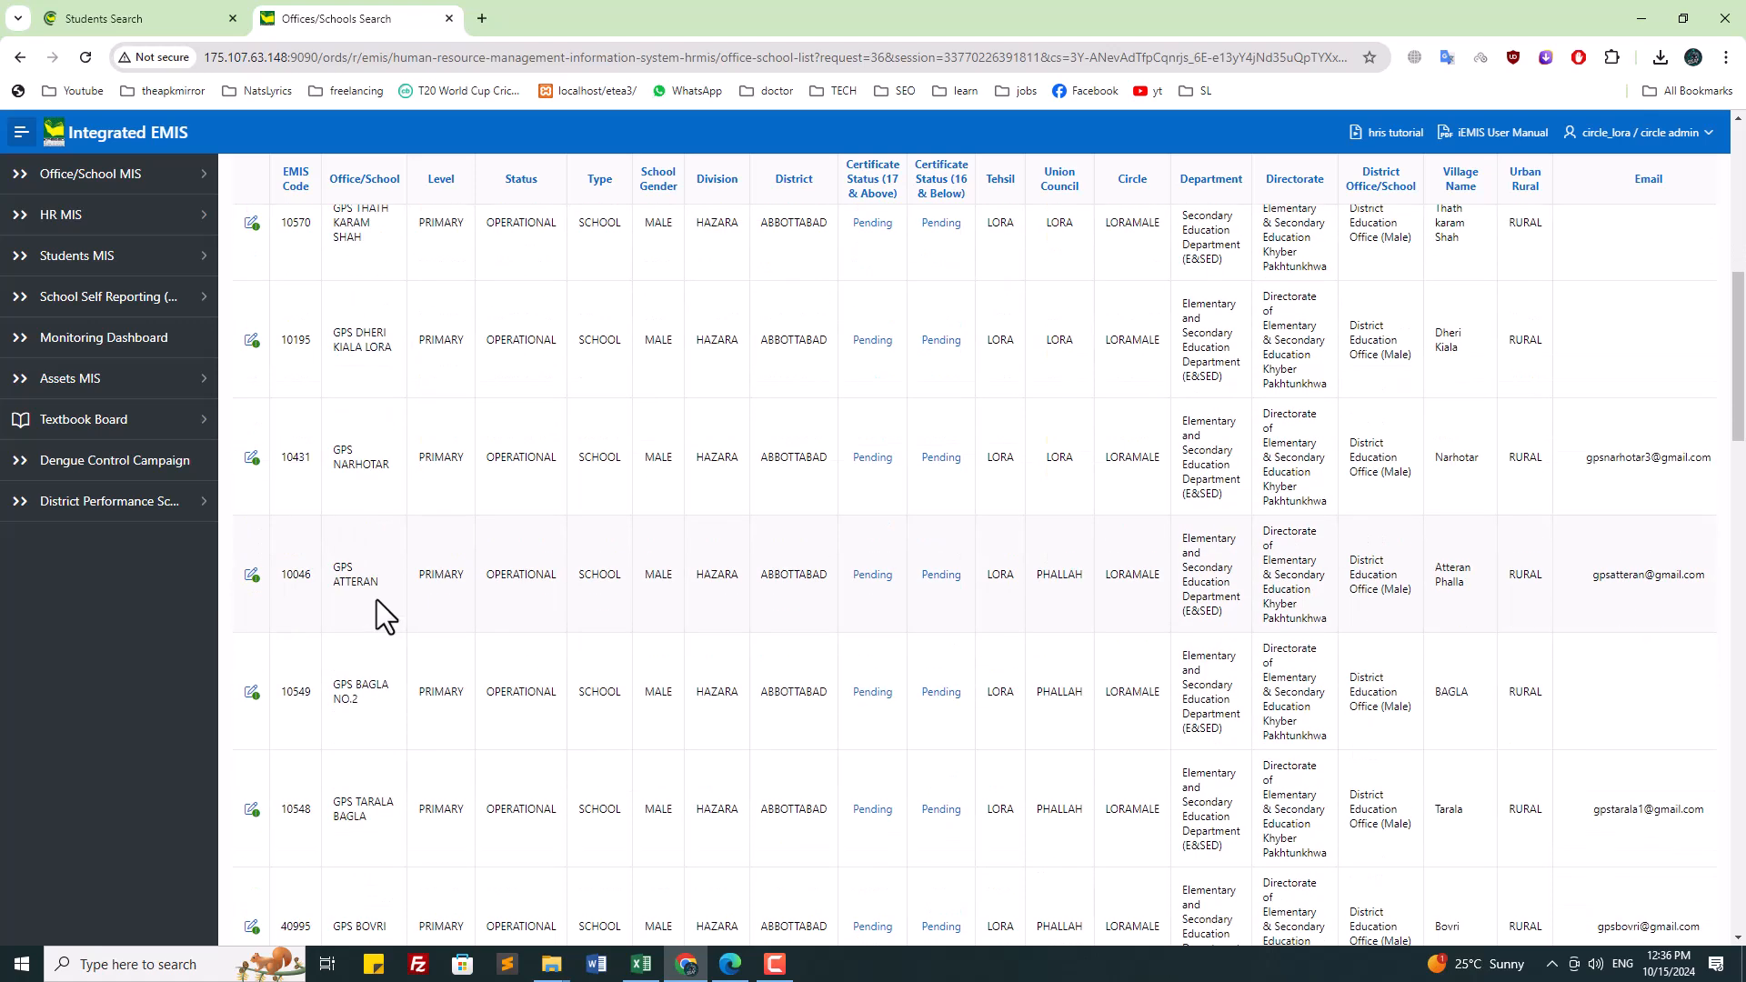
left_click(249, 577)
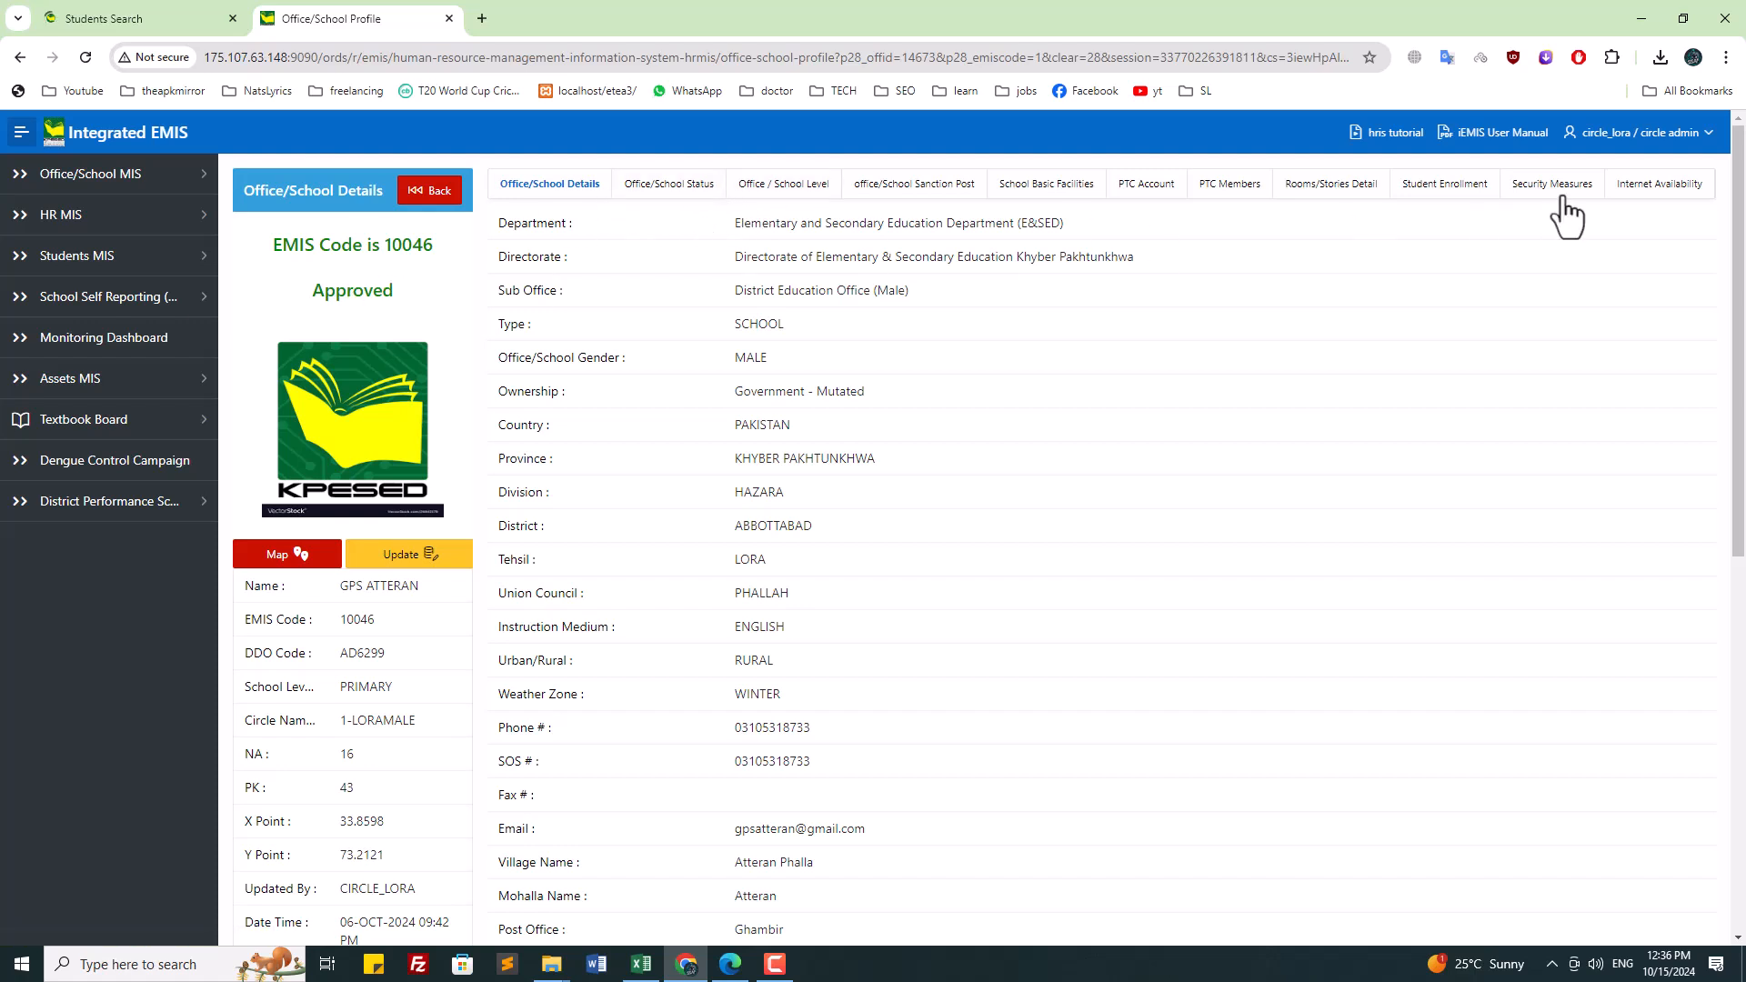
Step: Show GPS ATTERAN's Student Enrollment tab with class-wise totals from NURSERY to FIFTH
left_click(1414, 195)
scroll(1484, 466, "down", 1)
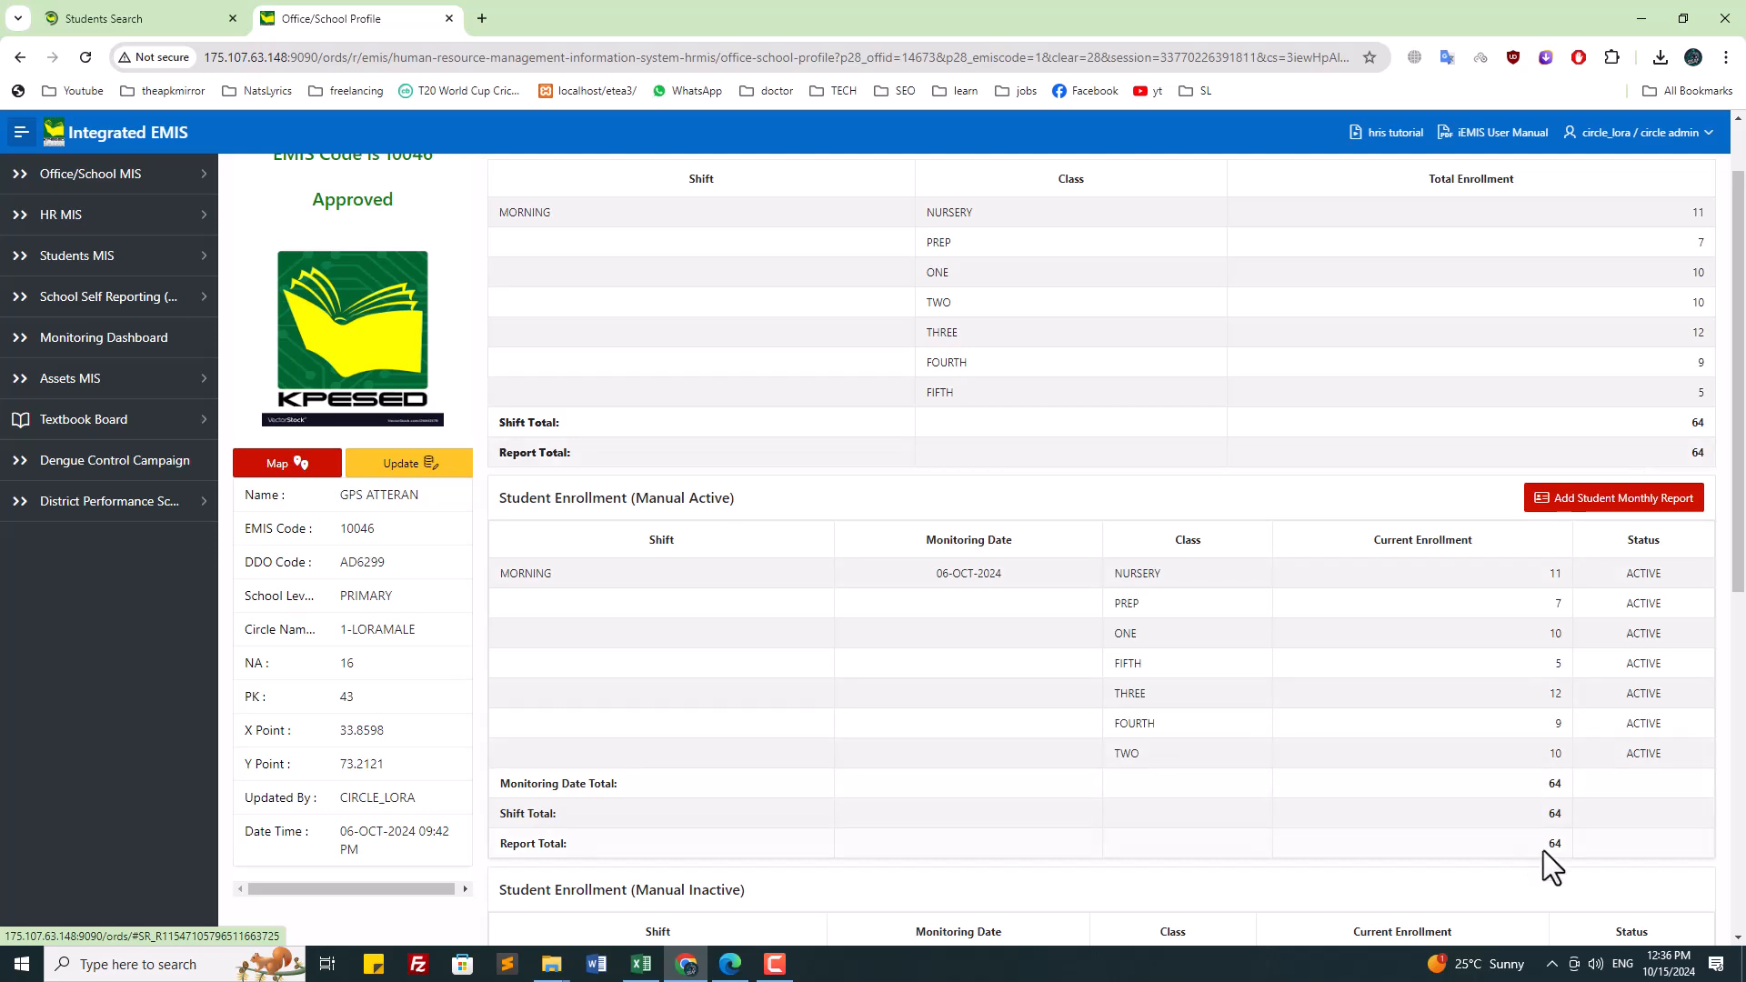
scroll(1531, 811, "up", 1)
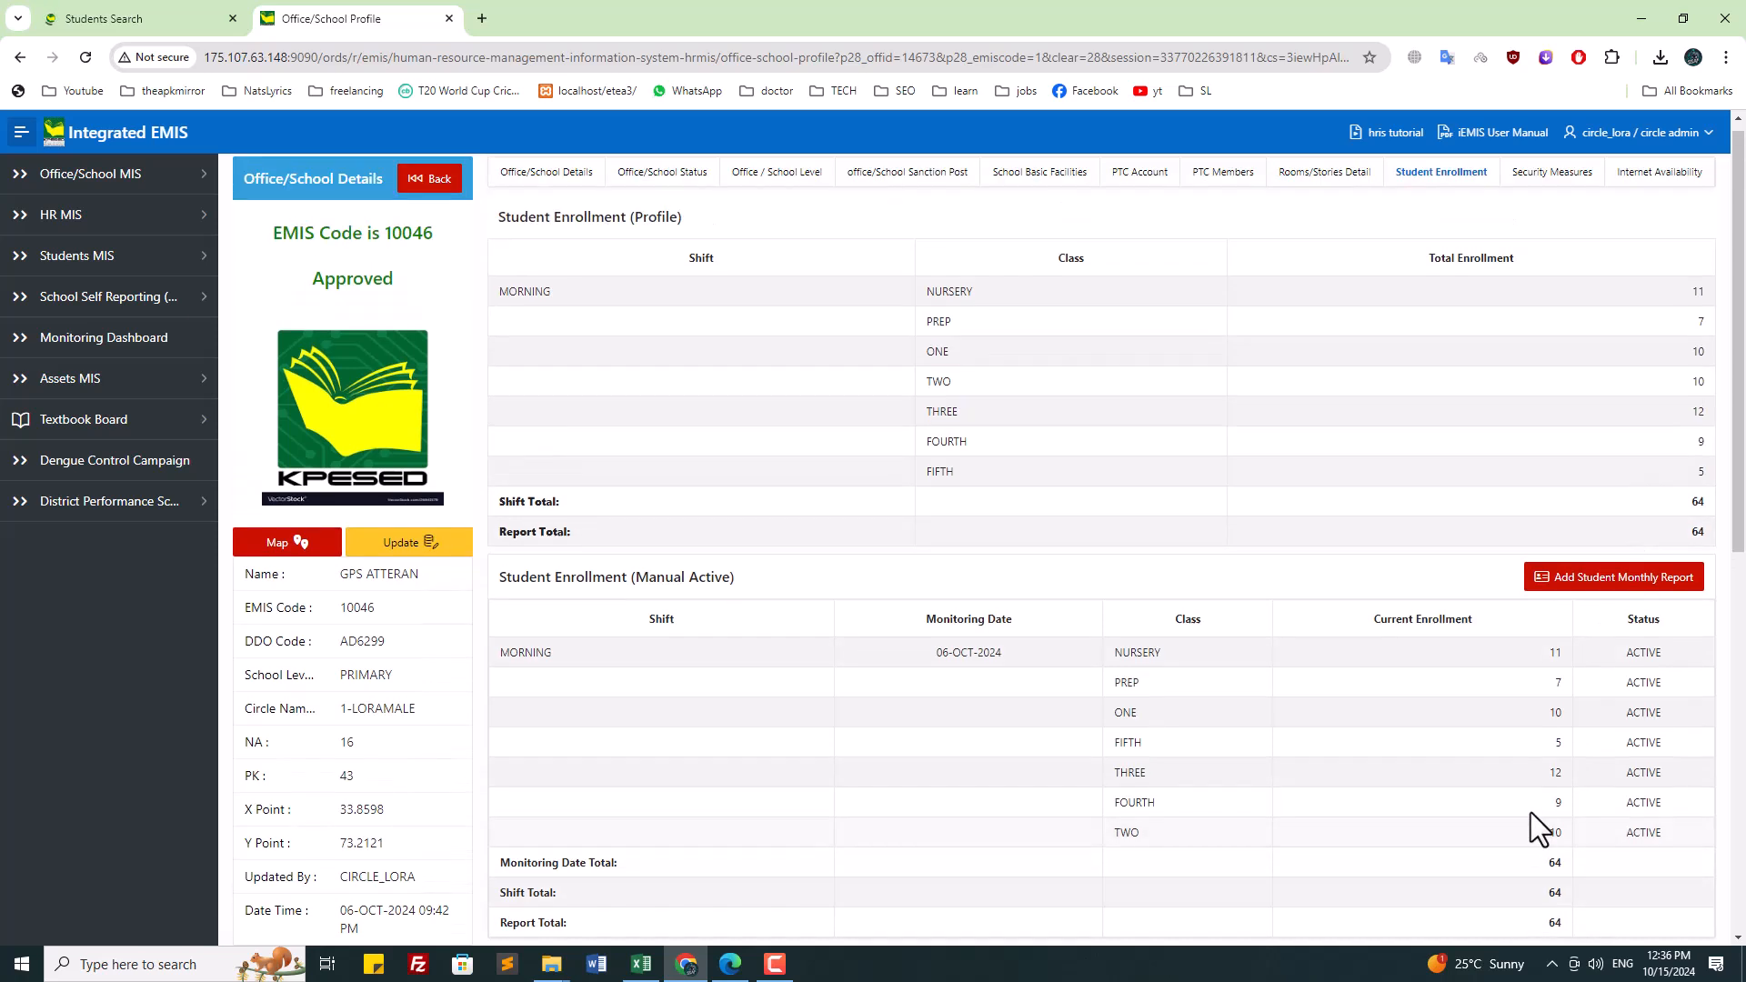
scroll(1531, 812, "down", 3)
scroll(1531, 811, "up", 3)
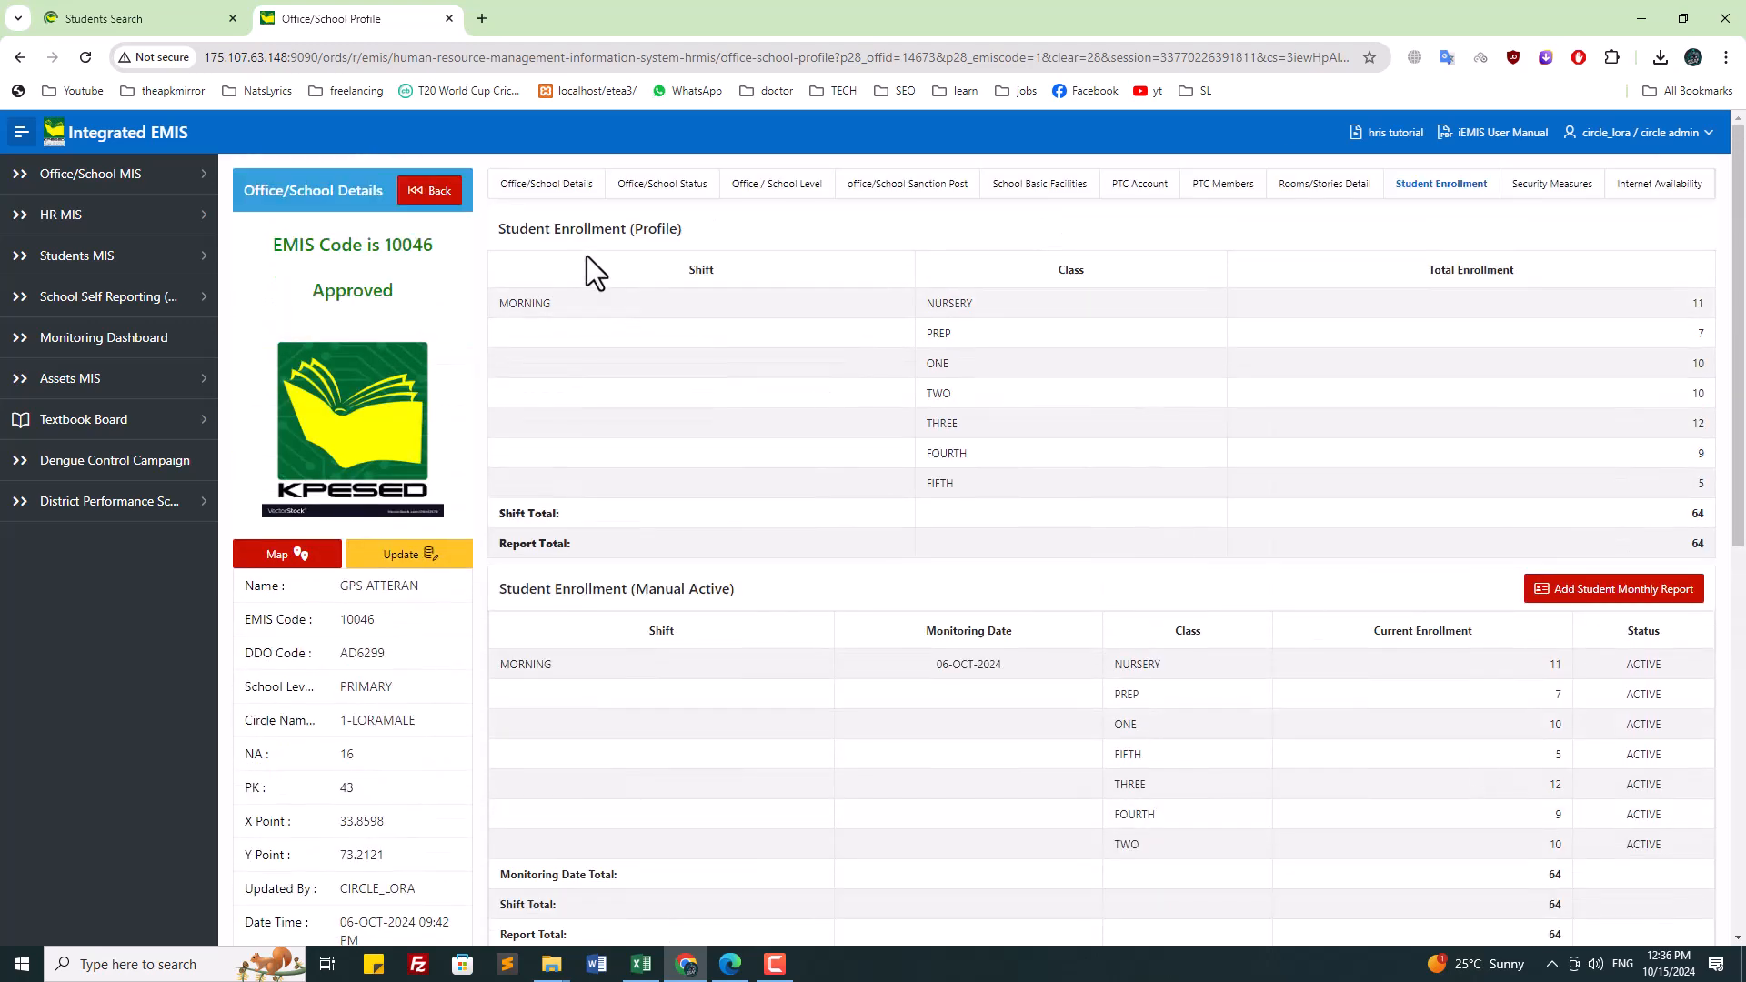
Step: Highlight the Student Enrollment (Profile) heading and the report total of 64
left_click_drag(500, 230, 700, 229)
left_click(700, 230)
left_click_drag(1697, 543, 1730, 562)
scroll(1721, 591, "down", 6)
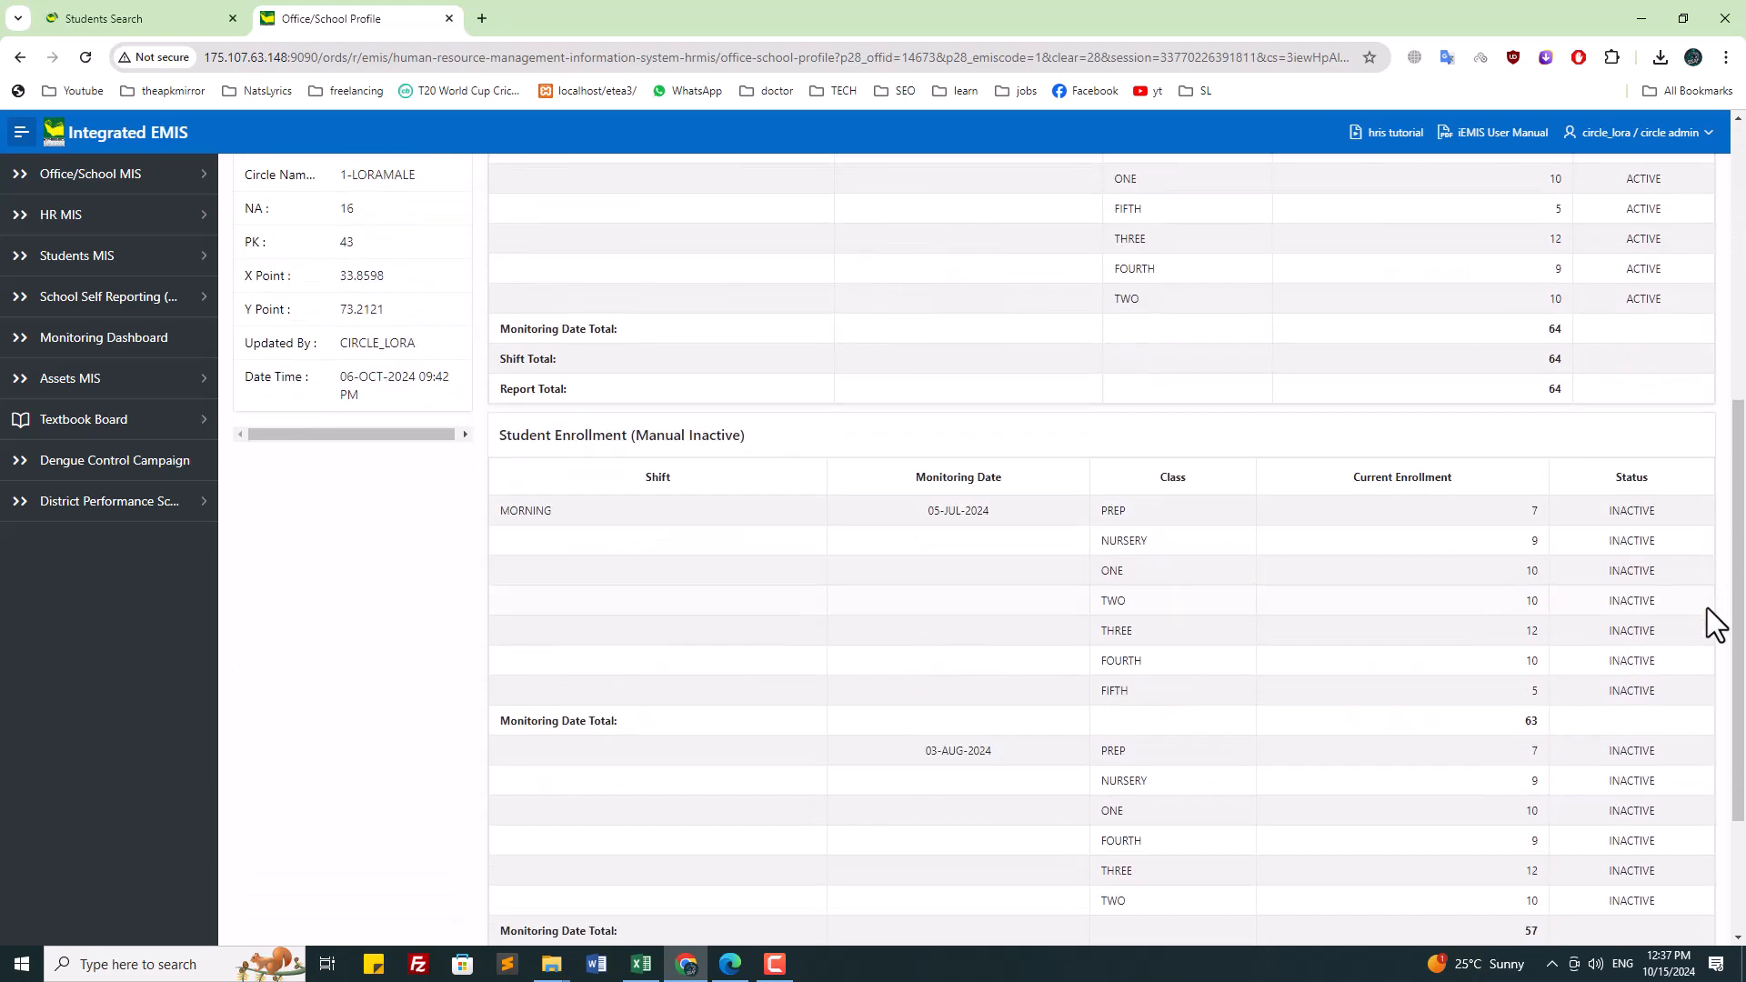
scroll(1710, 619, "up", 2)
scroll(974, 695, "up", 4)
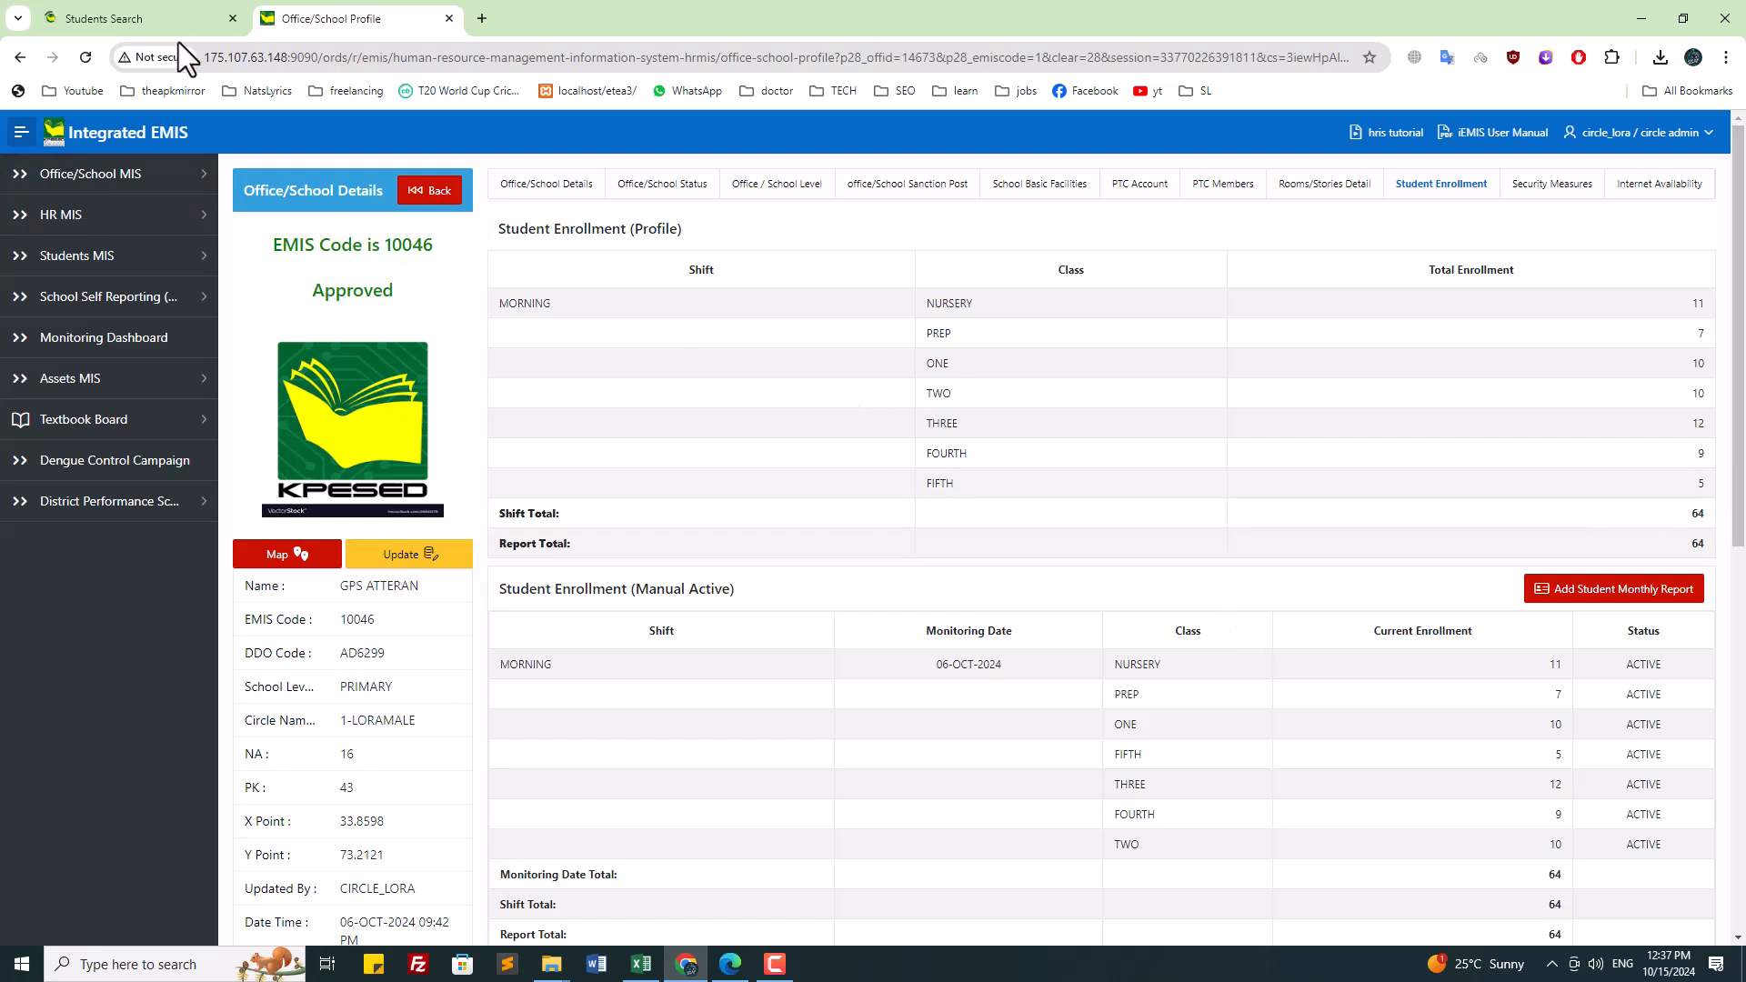
left_click(782, 962)
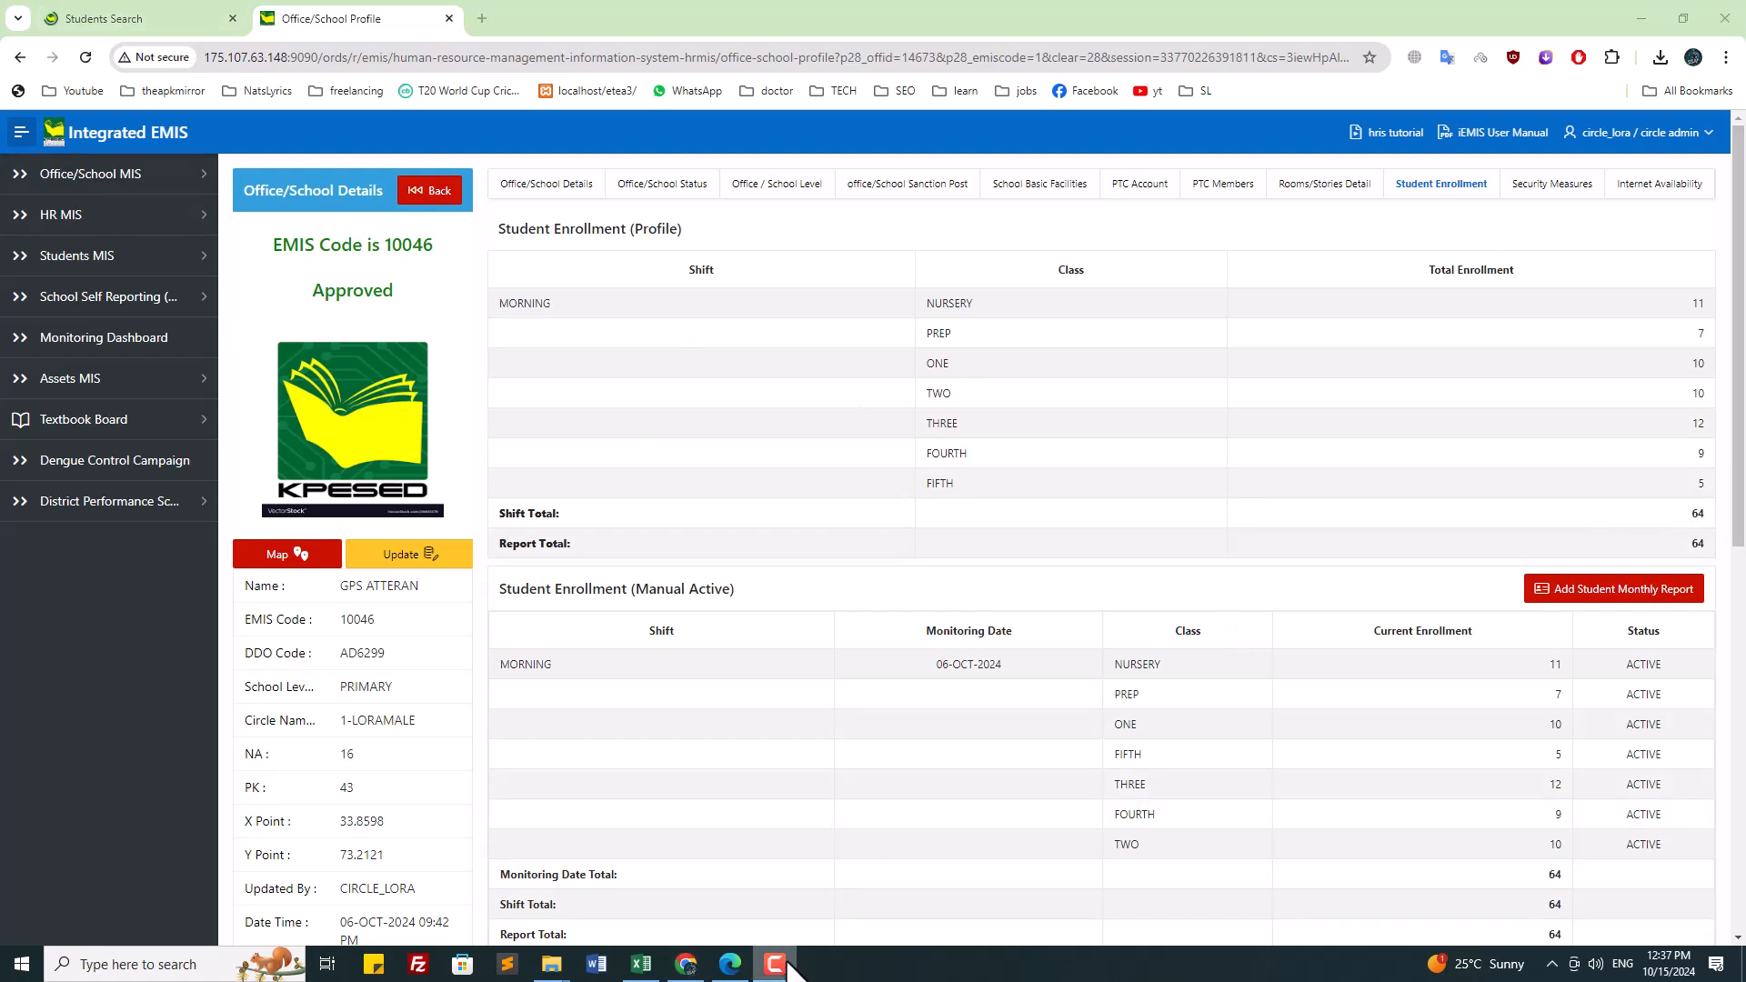